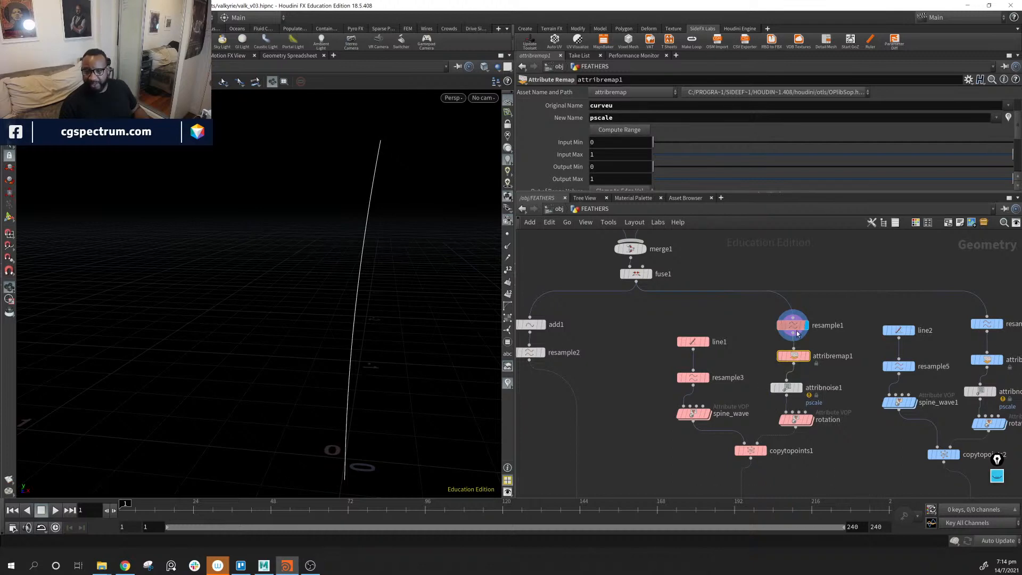
Examine the noise value and noise pattern settings of the attribnoise1 node.
click(787, 388)
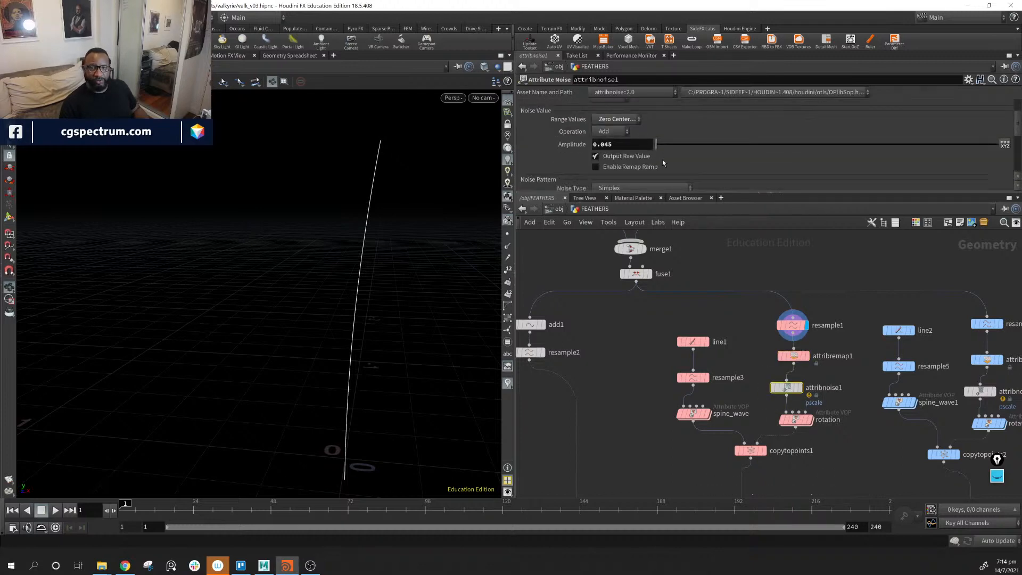
scroll(662, 159, up, 2)
scroll(614, 138, down, 2)
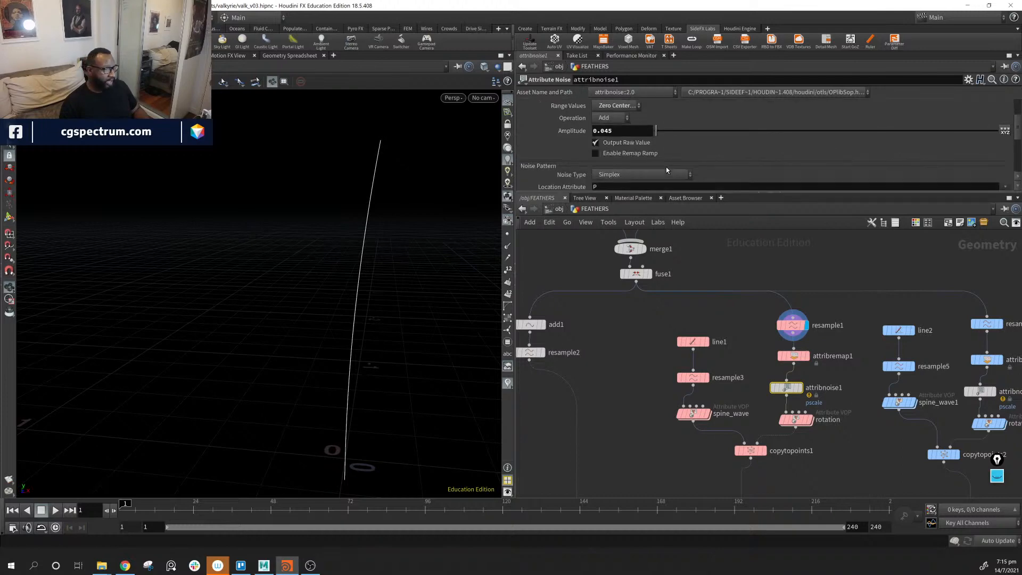
scroll(664, 168, down, 1)
middle_drag(834, 450, 851, 423)
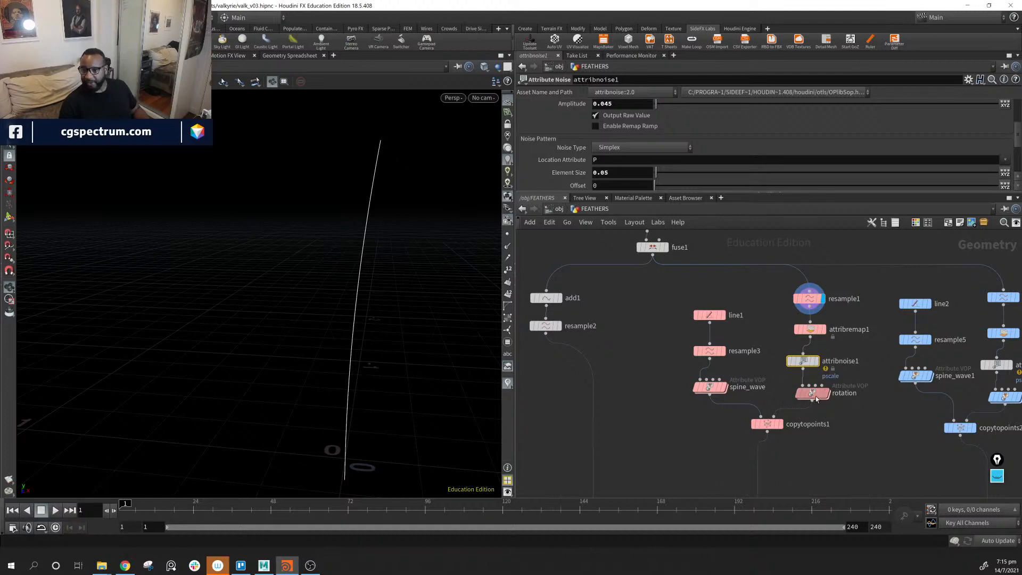
Open the rotation VOP network and inspect the bind2, ramp1 and fit1 nodes and the destmin parameter feeding the fit.
click(809, 393)
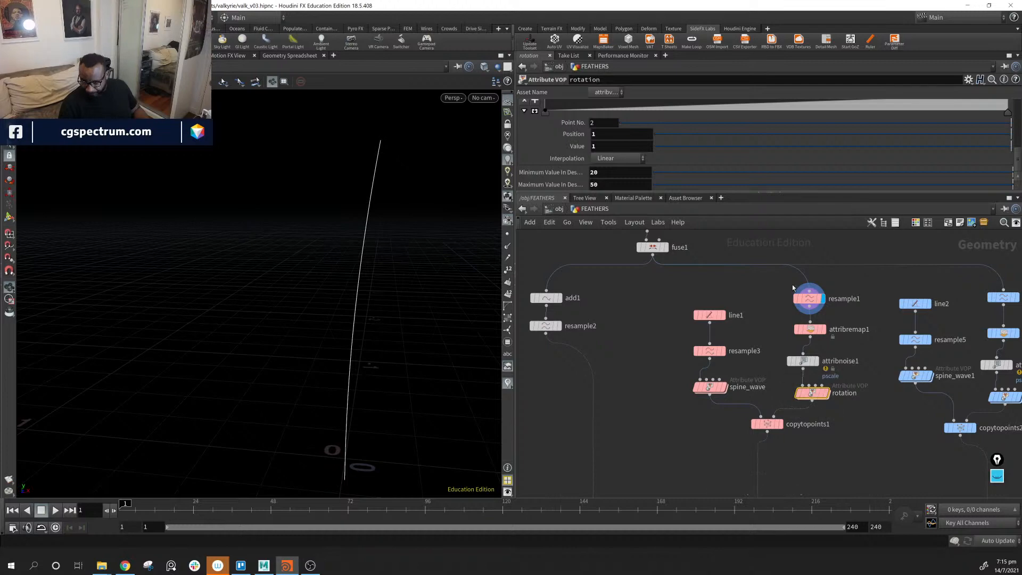
double_click(810, 393)
scroll(768, 411, up, 5)
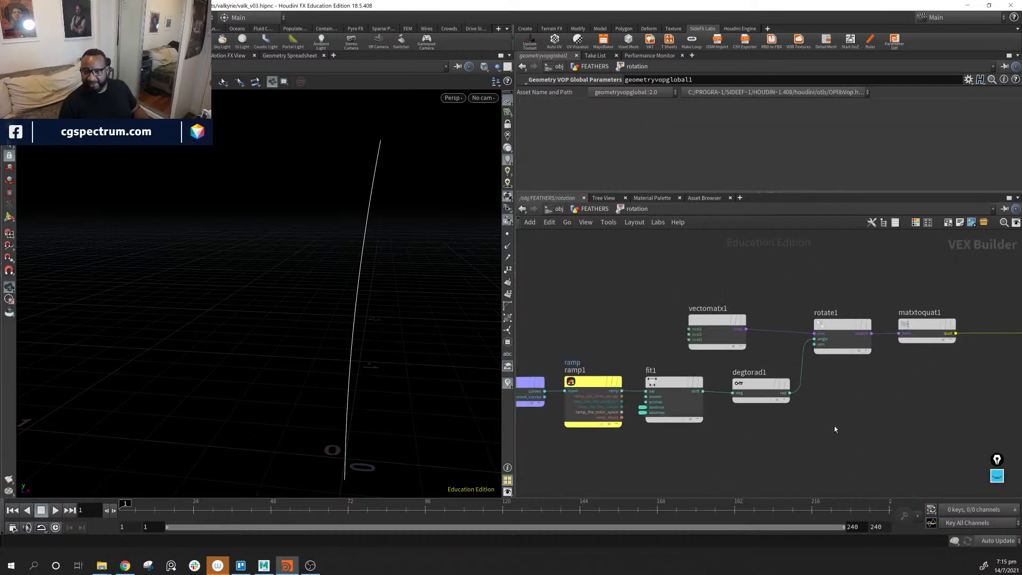
middle_drag(927, 434, 958, 410)
click(670, 355)
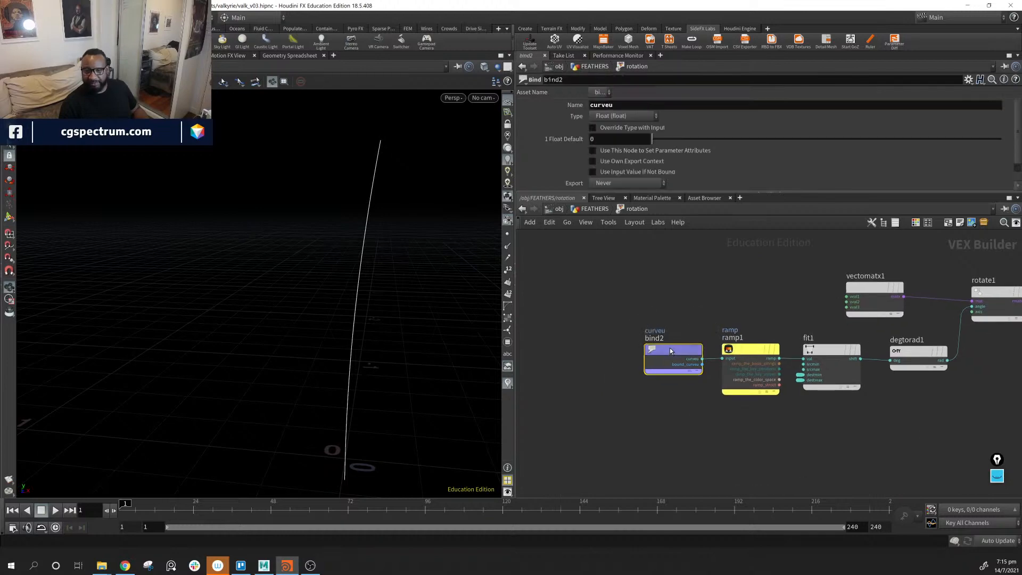
middle_drag(836, 462, 734, 474)
click(641, 368)
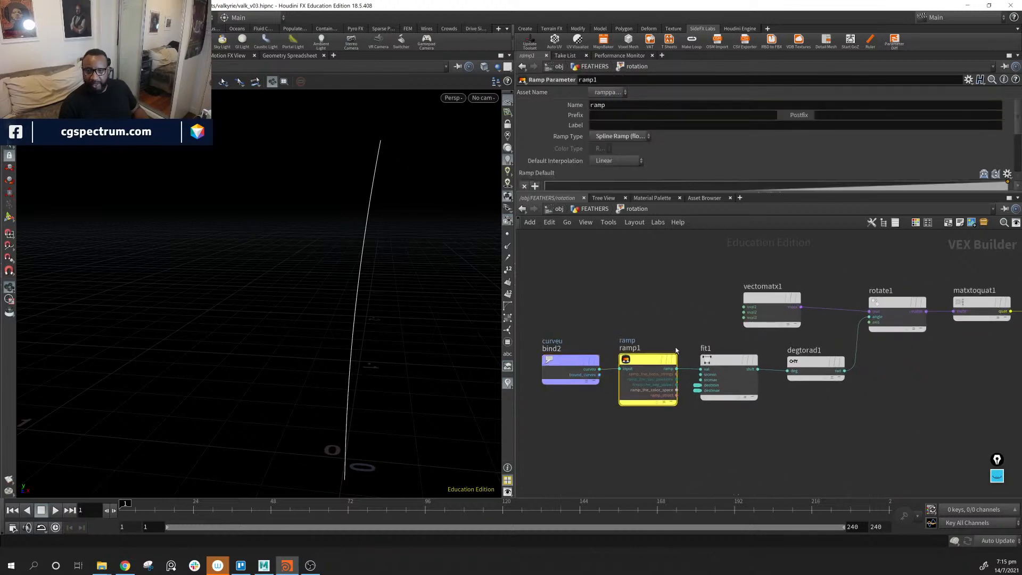
middle_drag(730, 364, 688, 368)
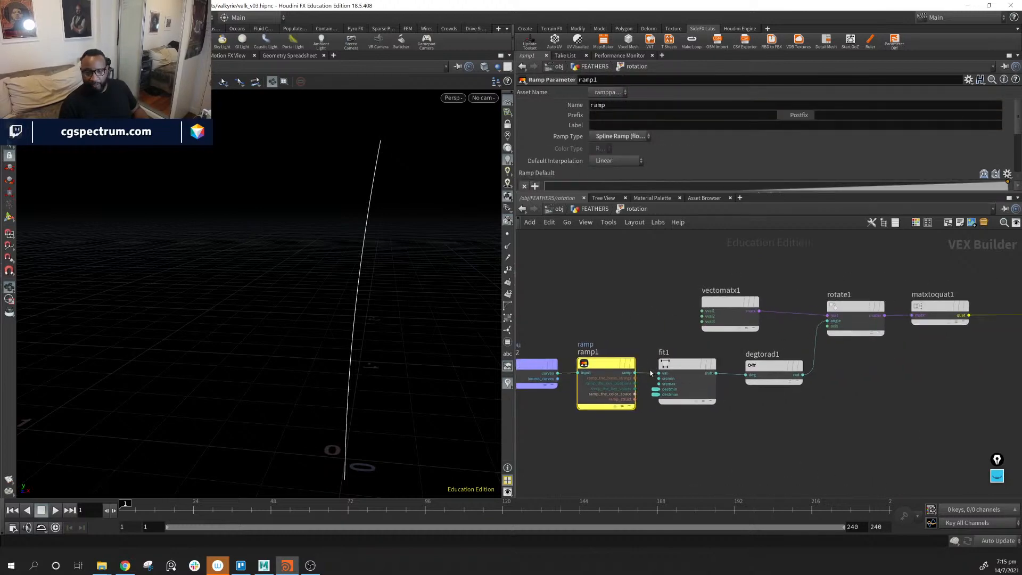
click(688, 369)
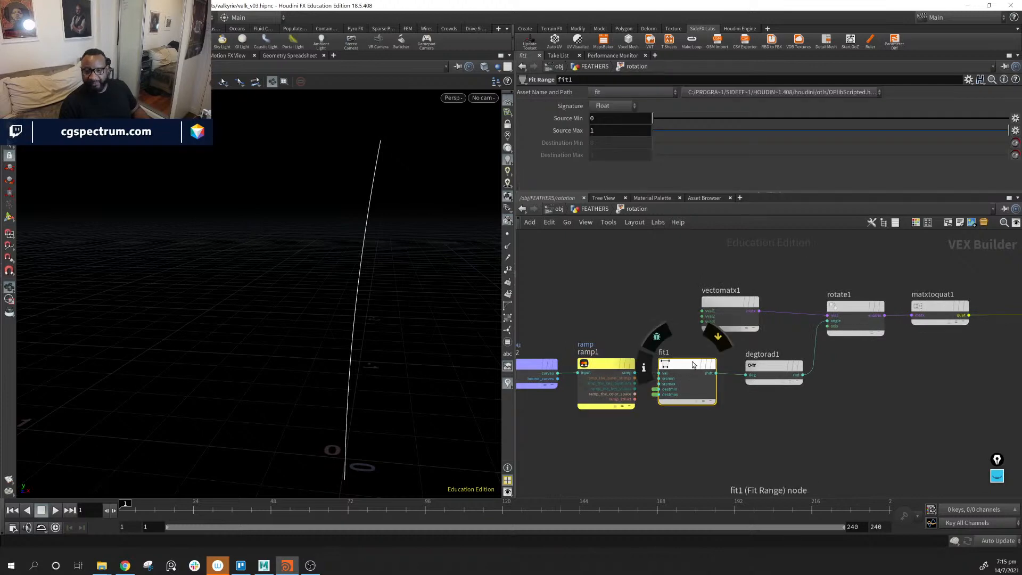
middle_click(655, 393)
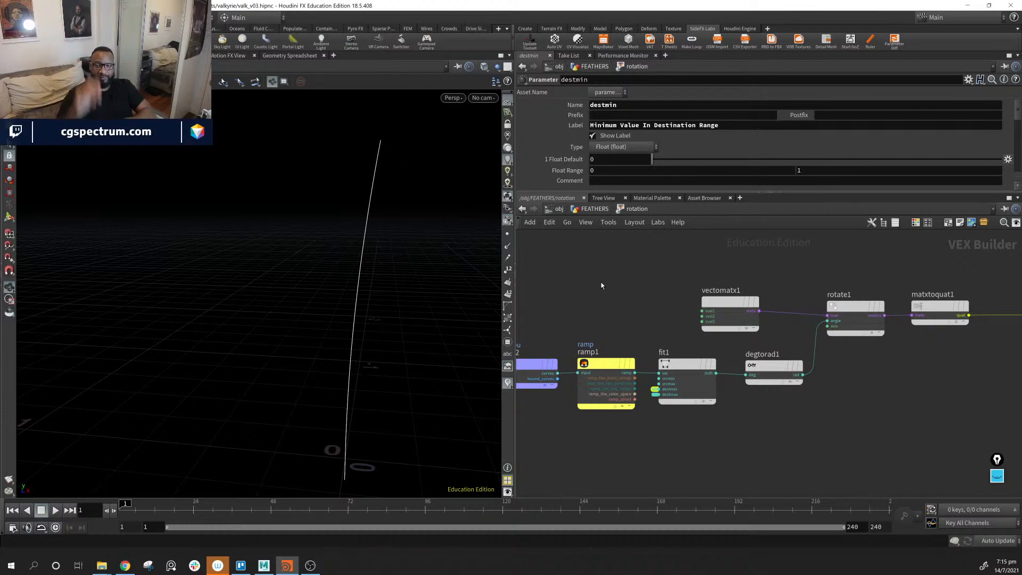
Shift the vectomatx1 node farther away from rotate1 and examine the matrix rows and rotation axis of the two nodes.
middle_drag(870, 423, 834, 449)
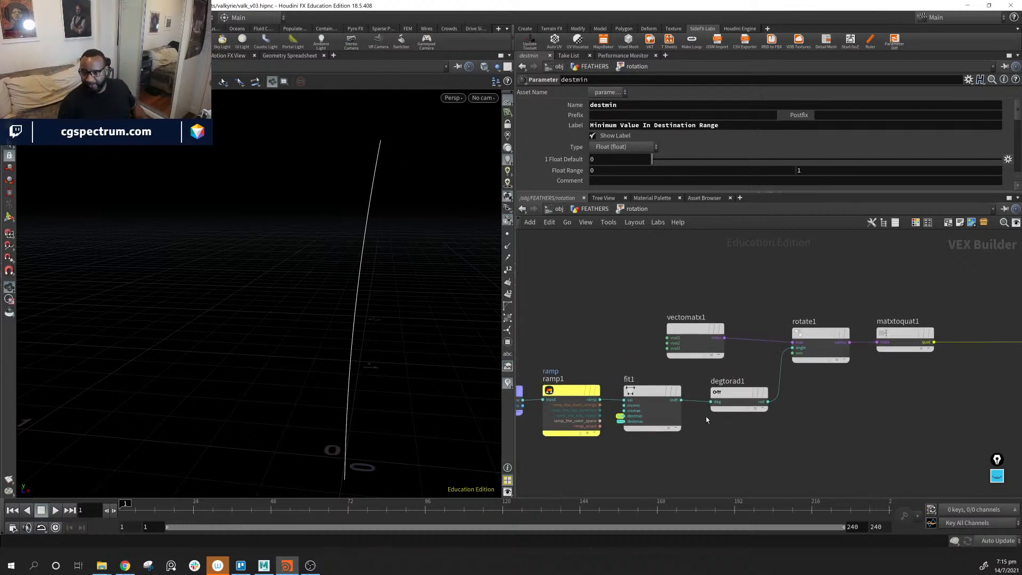
drag(730, 396, 732, 395)
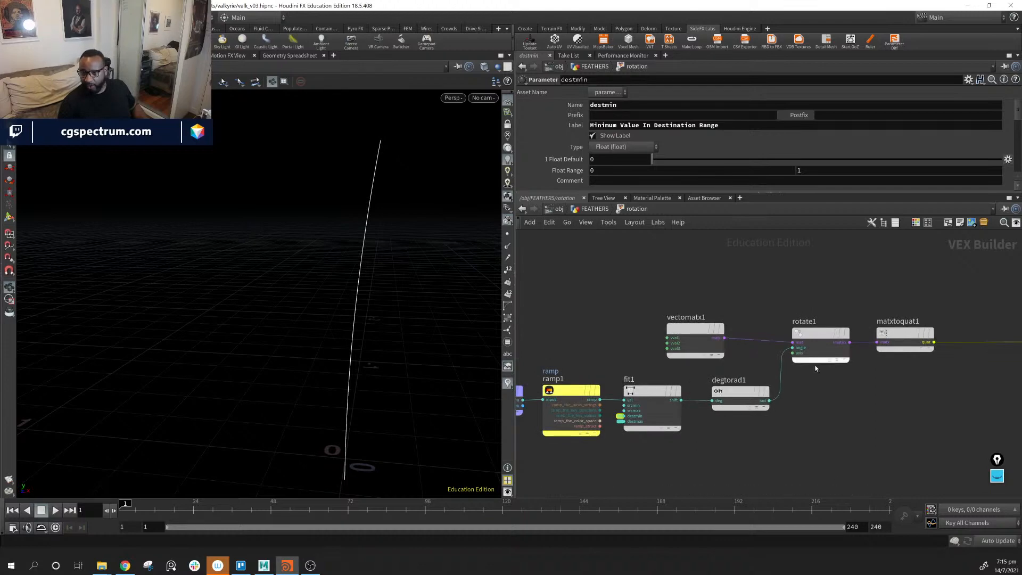
click(708, 338)
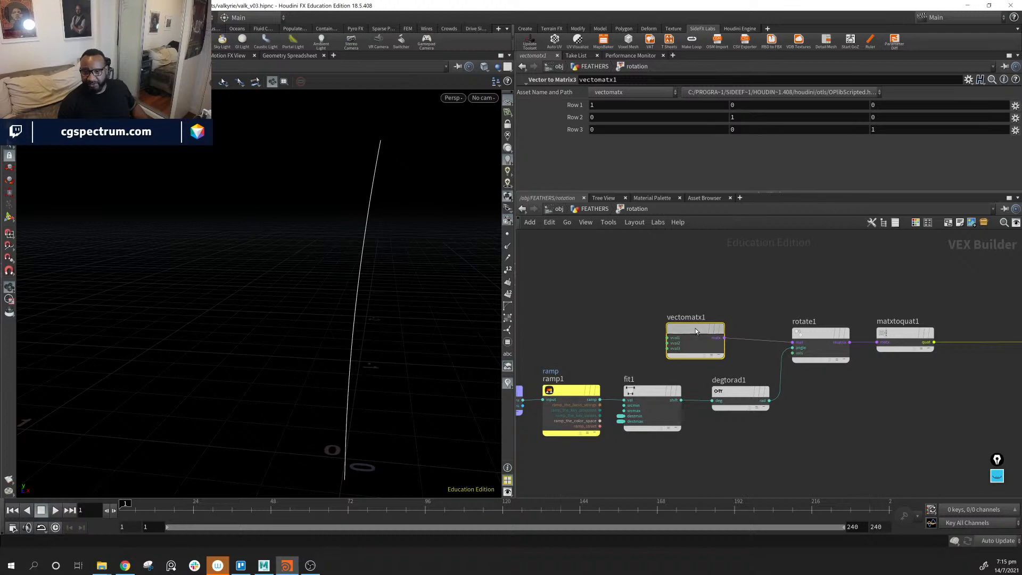
drag(697, 328, 669, 334)
click(820, 336)
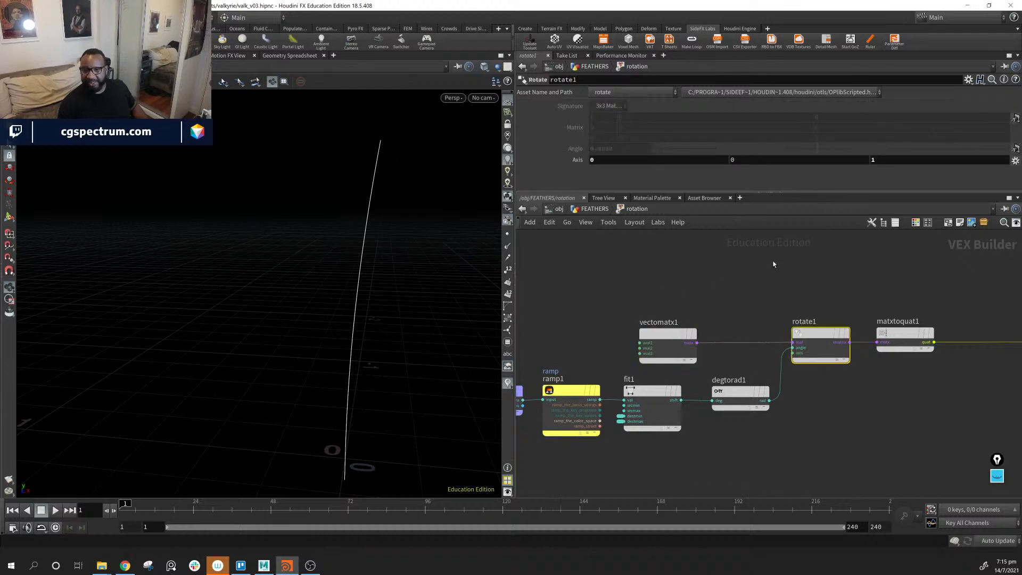
Annotate the viewport with a straight pink line running outward from the base of the feather spine.
drag(420, 381, 327, 413)
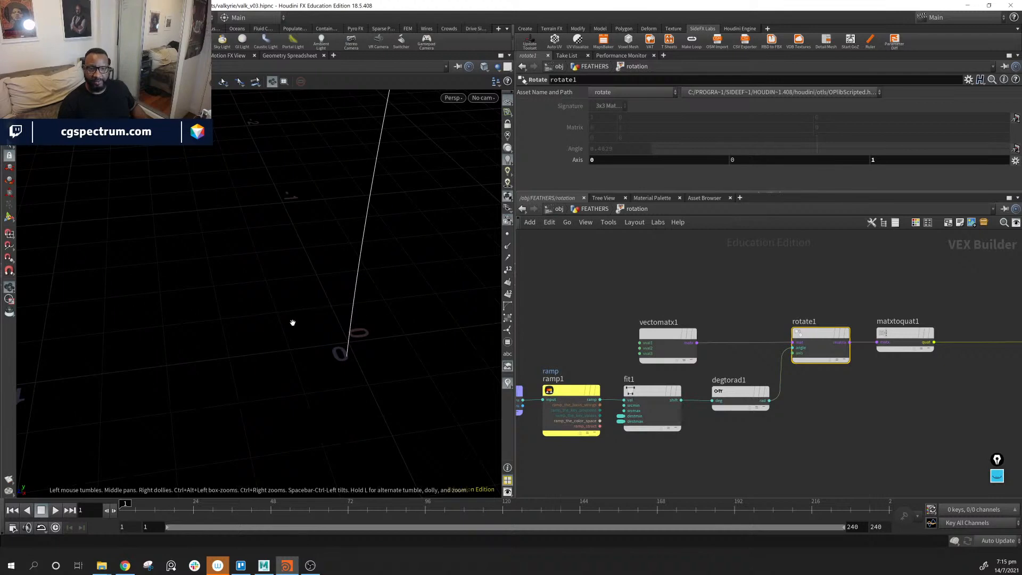
drag(293, 322, 315, 321)
mouse_move(999, 464)
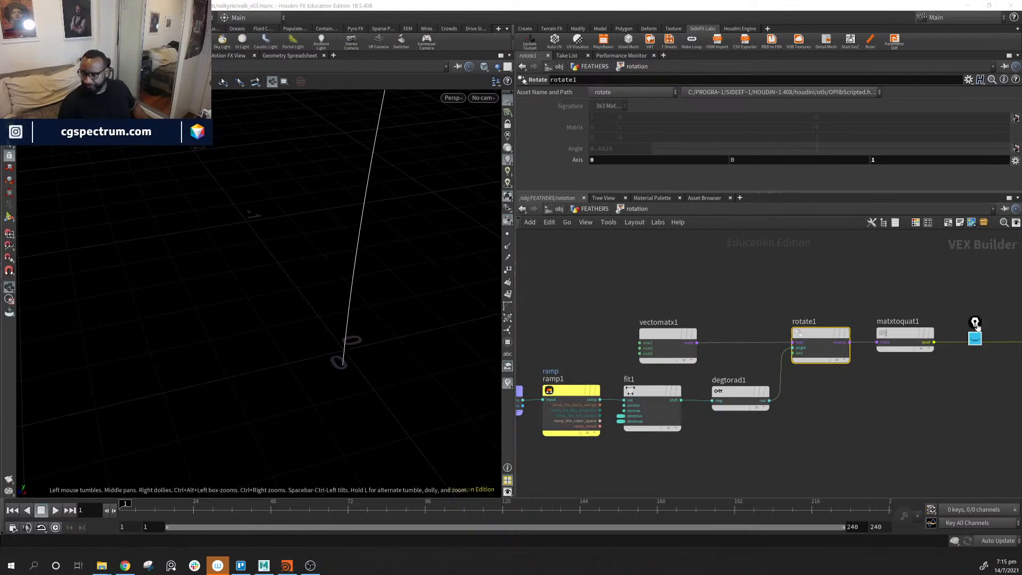
click(975, 378)
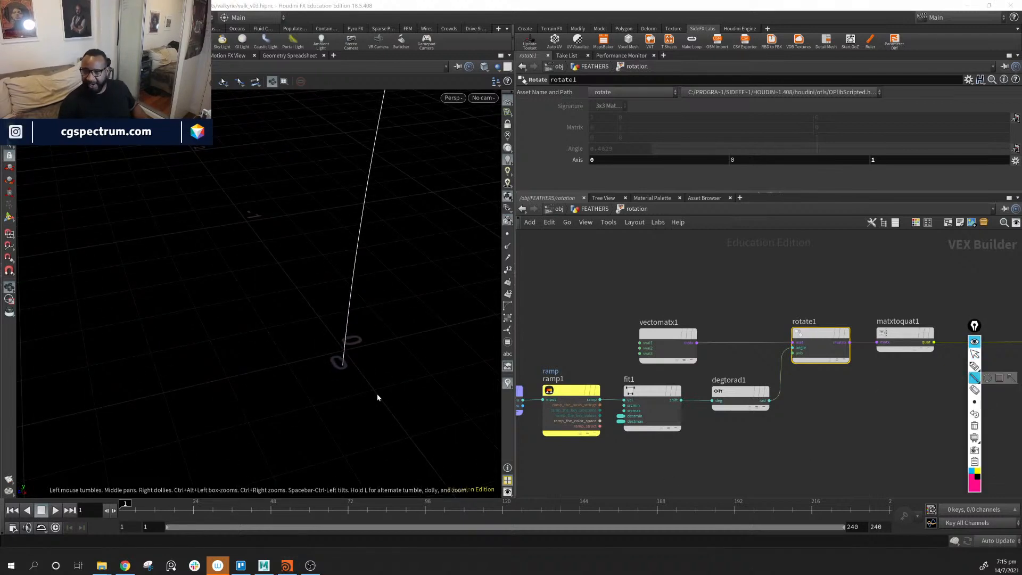
drag(346, 339, 427, 424)
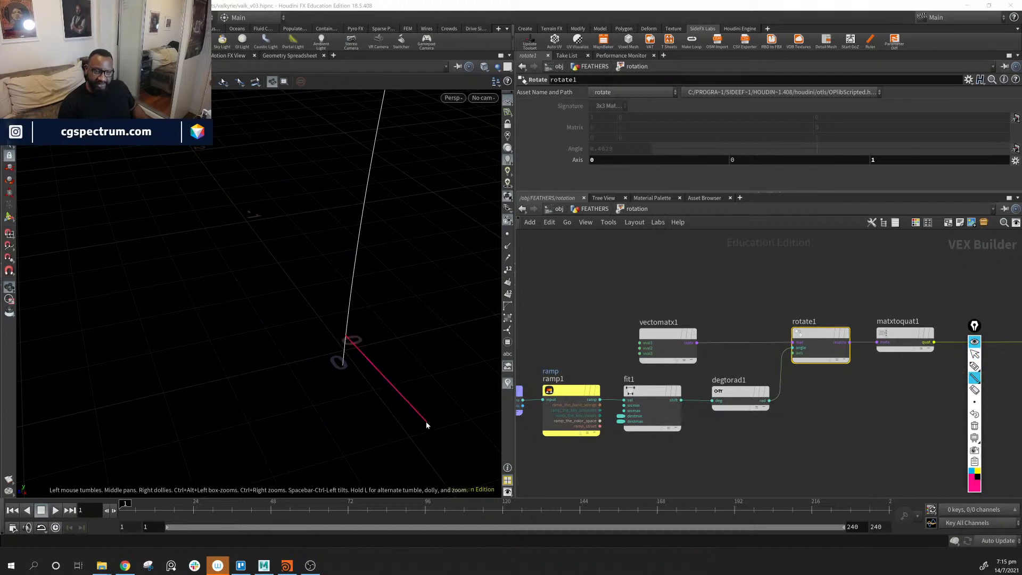
Annotate the rotation axis with a straight arrow from the spine base and a curved arrow around it.
mouse_move(973, 380)
click(1011, 378)
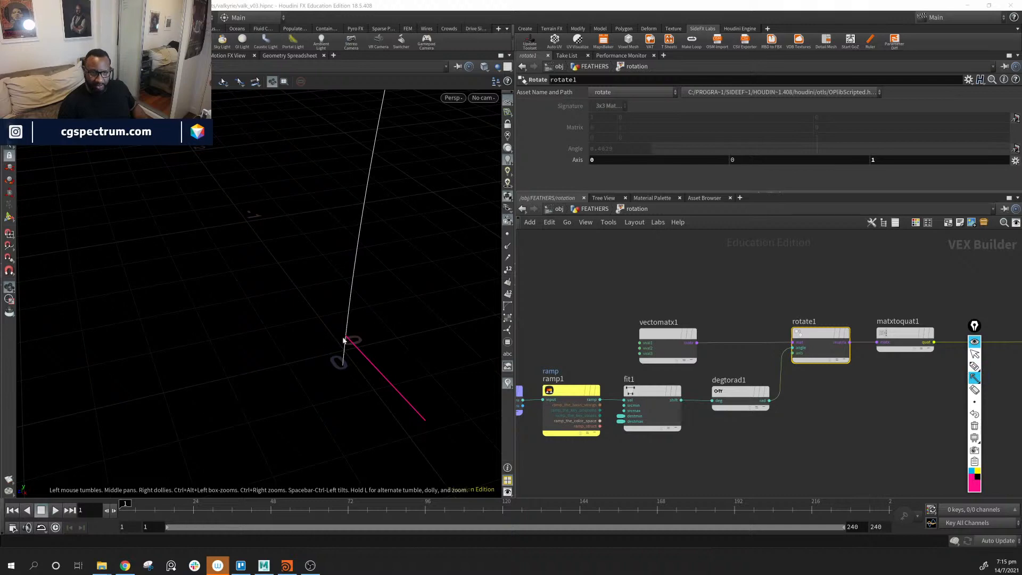
drag(346, 338, 247, 360)
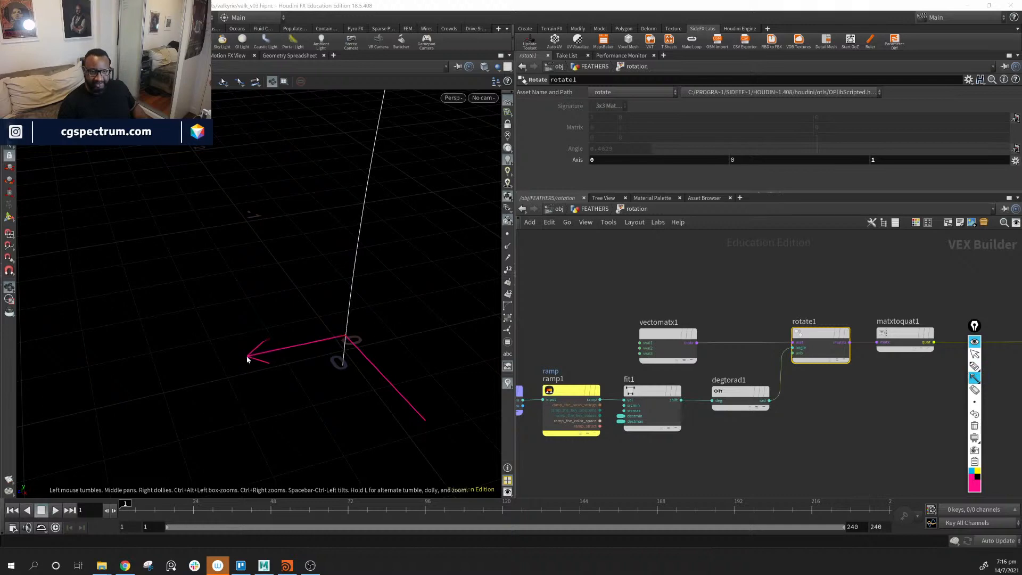
mouse_move(974, 367)
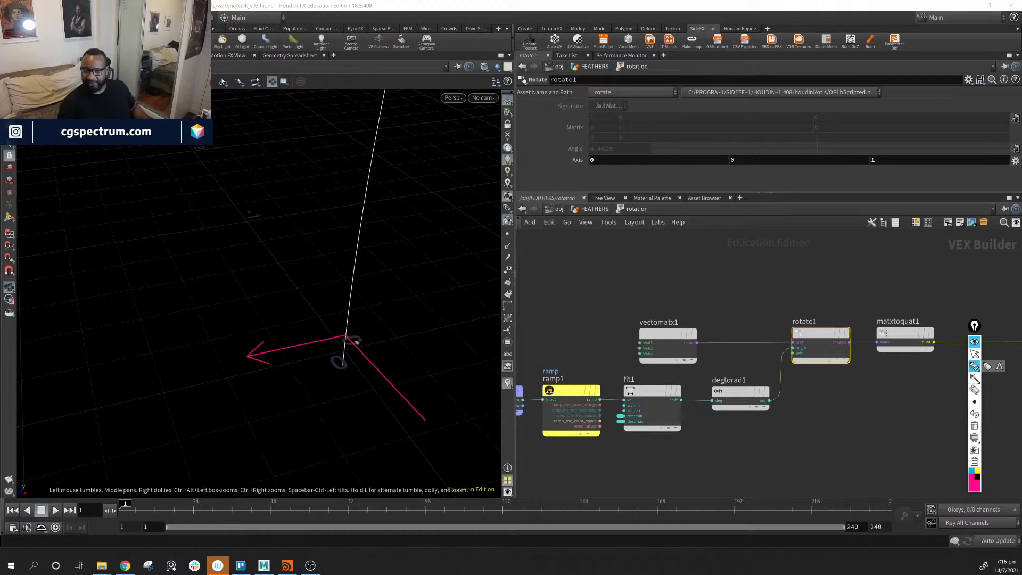
mouse_move(315, 327)
mouse_down()
mouse_move(296, 341)
mouse_move(335, 364)
mouse_move(328, 356)
mouse_move(337, 353)
mouse_up()
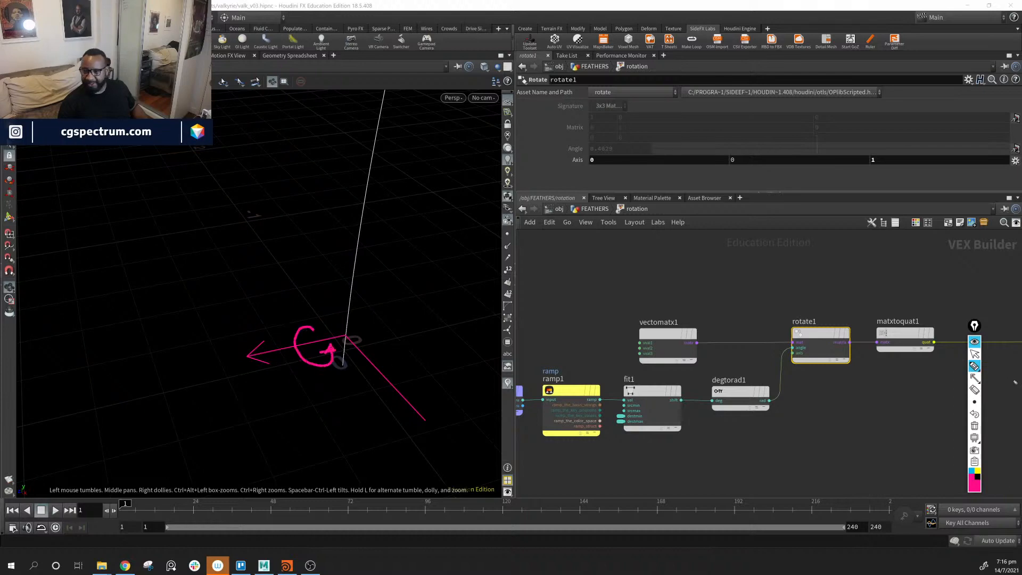
Annotate three straight barb lines up the lower spine and a curved arrow sweeping from the first line to the lowest barb.
click(975, 378)
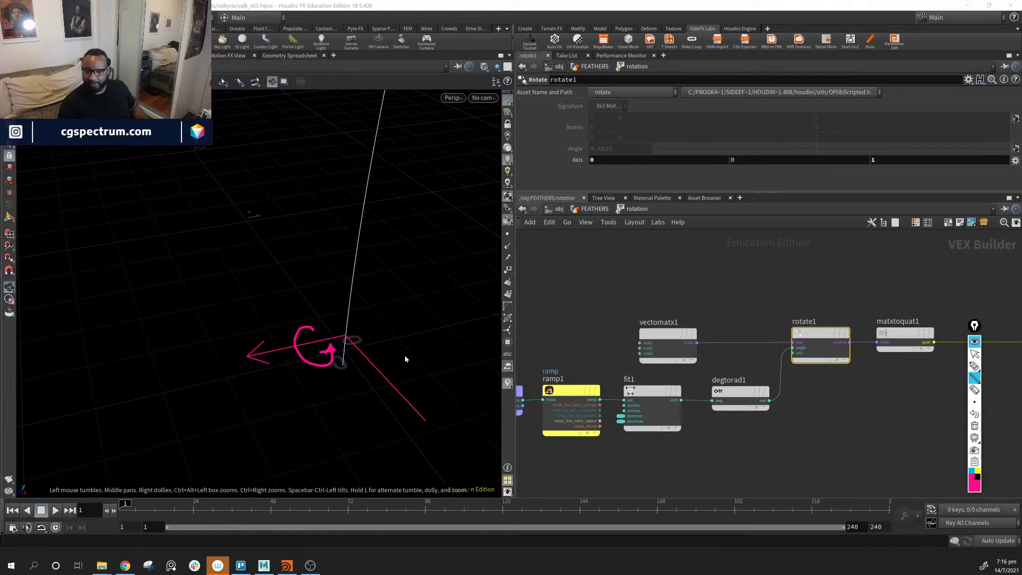
drag(345, 337, 426, 325)
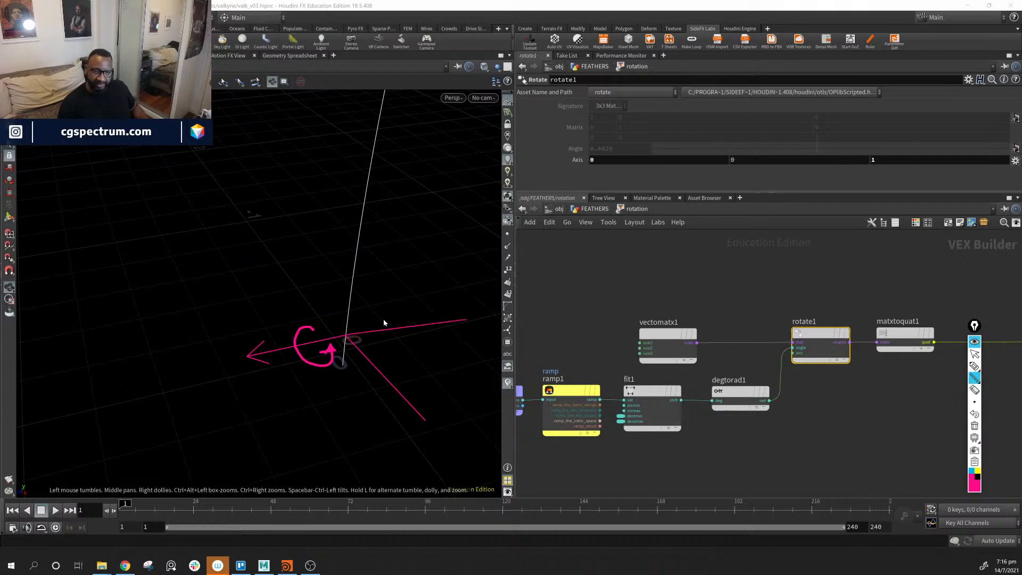
drag(349, 326, 468, 272)
drag(354, 273, 487, 224)
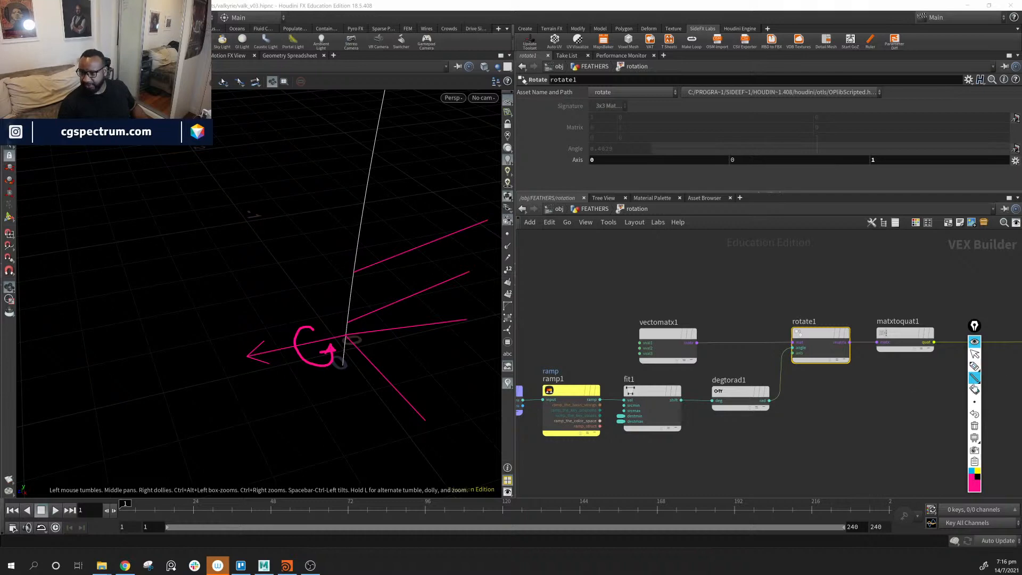
mouse_move(976, 379)
click(988, 367)
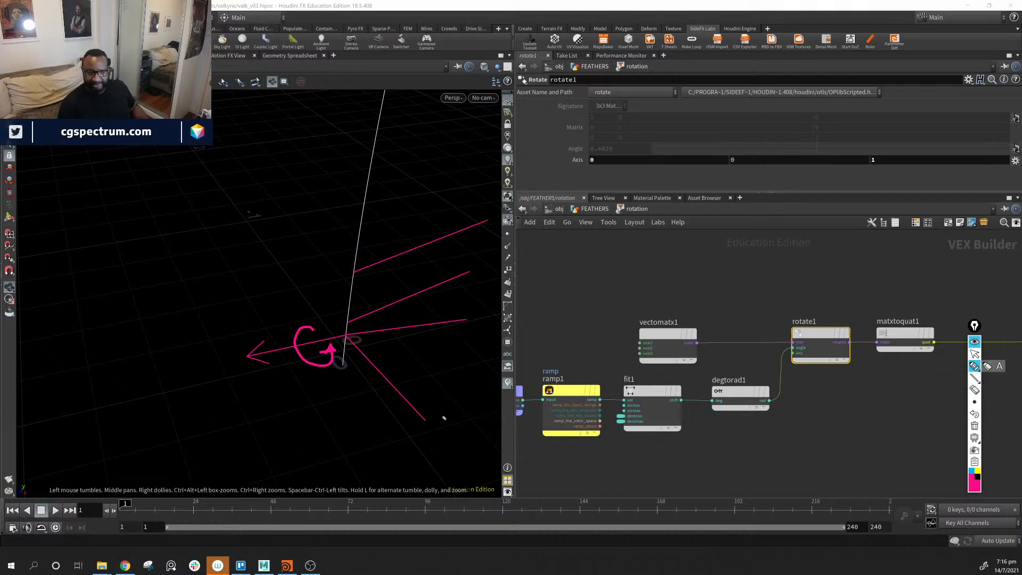
drag(395, 388, 430, 334)
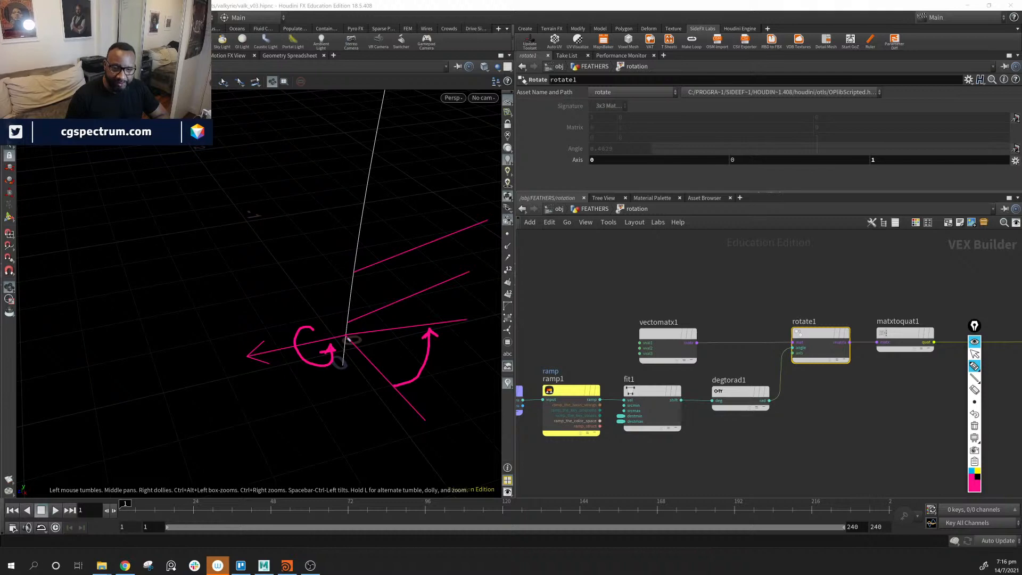
Sketch a barb at the spine's top with small circles at base and top joined by an arrow, and clear all annotations.
drag(381, 111, 465, 87)
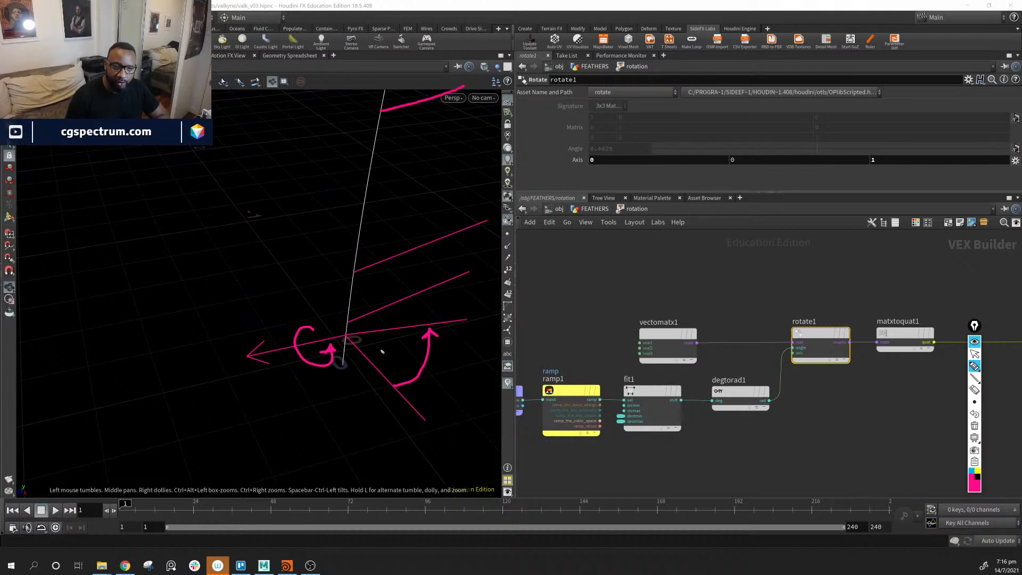
drag(369, 360, 376, 360)
drag(415, 113, 414, 109)
mouse_move(369, 345)
mouse_down()
mouse_move(397, 138)
mouse_move(412, 126)
mouse_up()
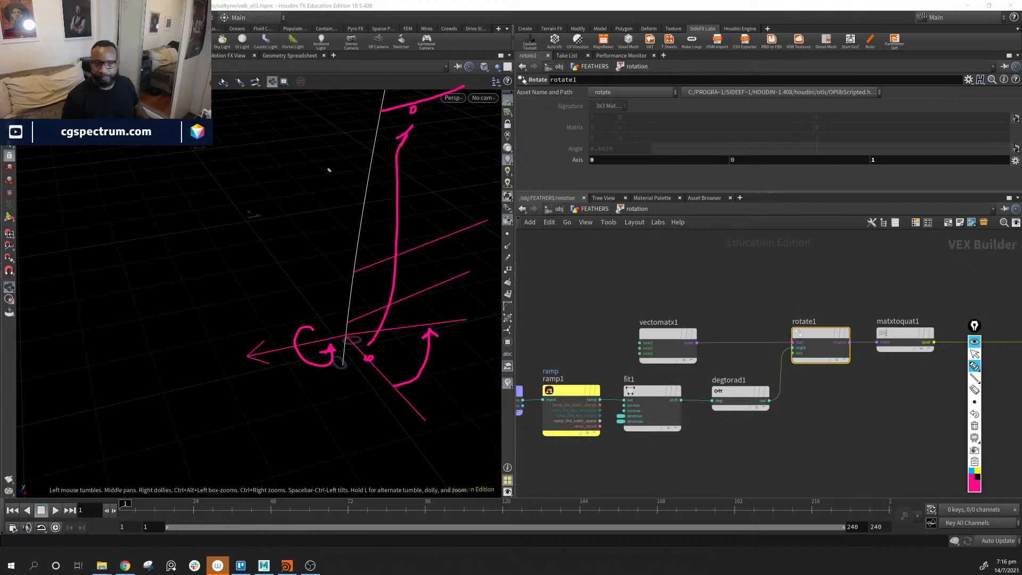
click(975, 426)
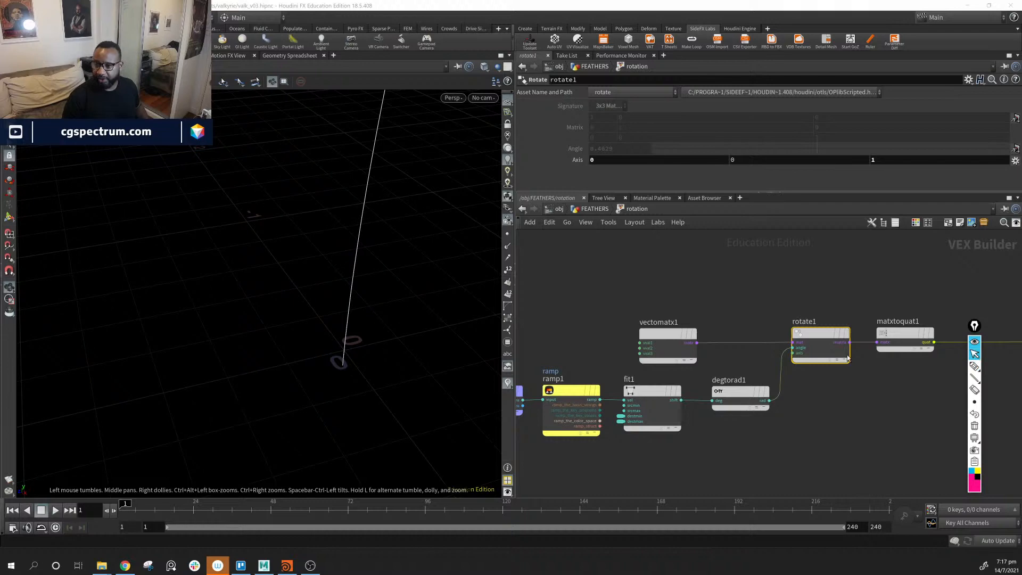
Leave the rotation network up to object level and go back into the FEATHERS geometry network.
middle_drag(662, 245, 589, 276)
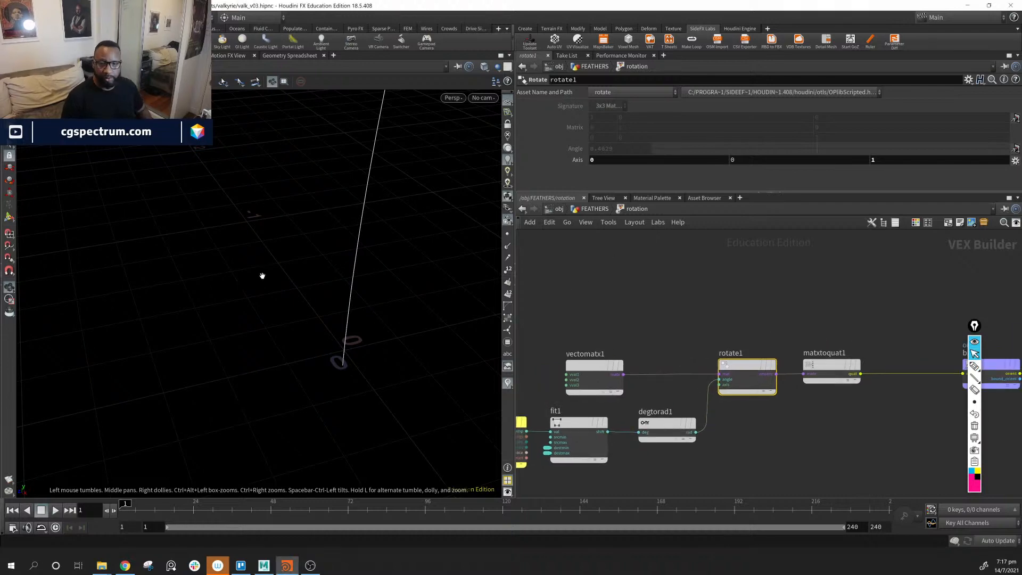
key(u)
key(u)
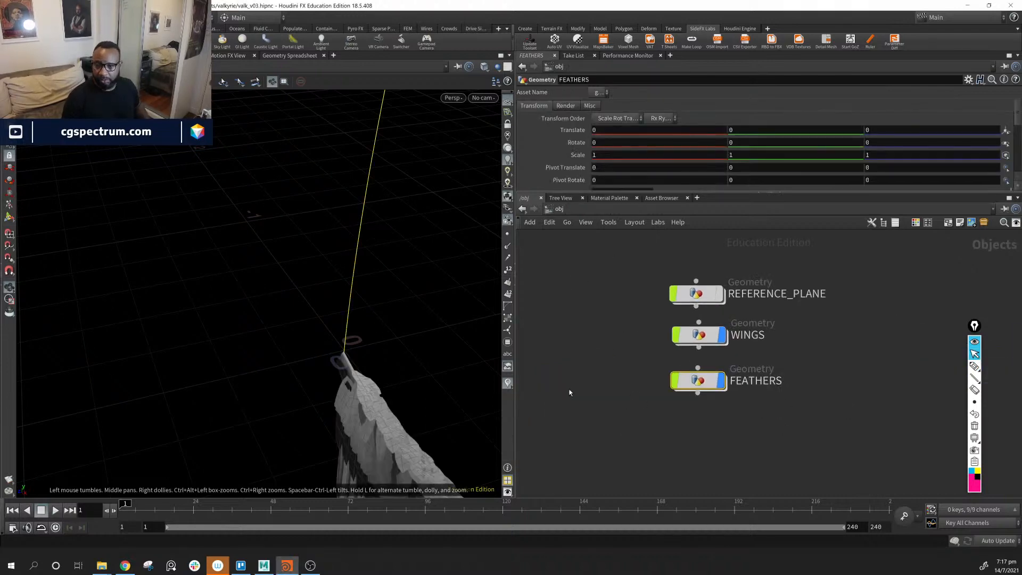
double_click(690, 380)
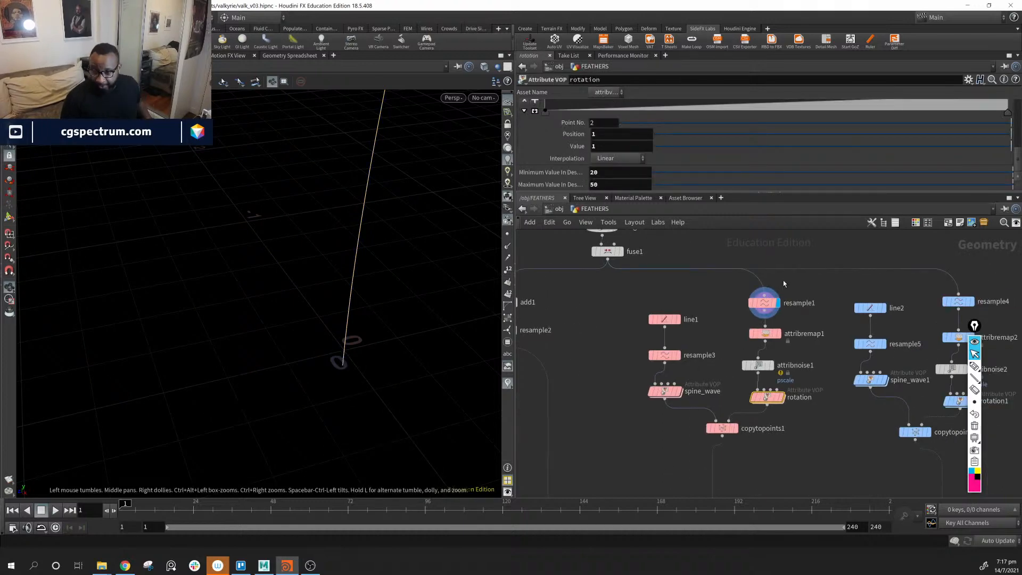
Enable the scene's orient visualizer and move the display through attribremap1 to the rotation node.
click(765, 333)
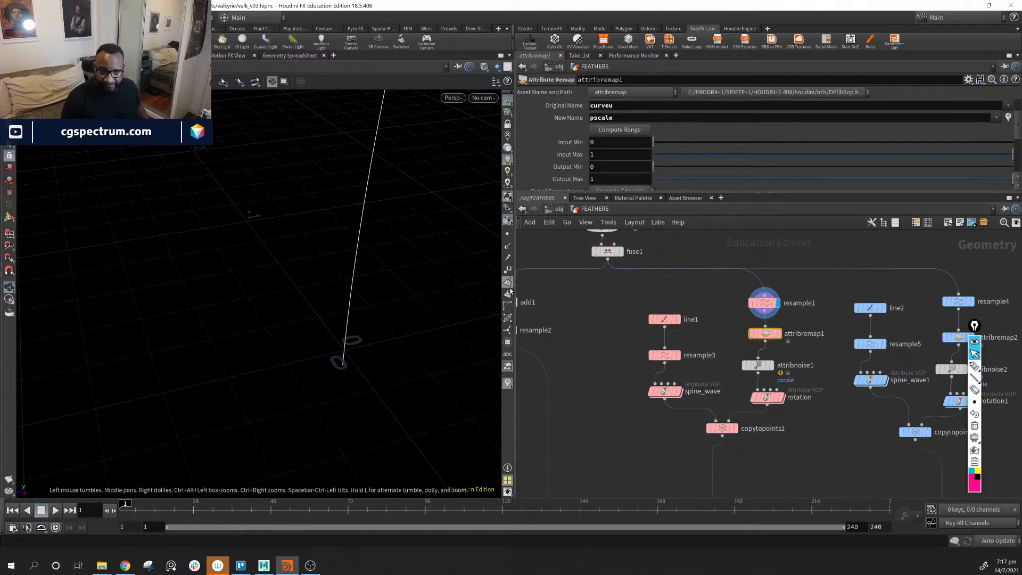
click(508, 383)
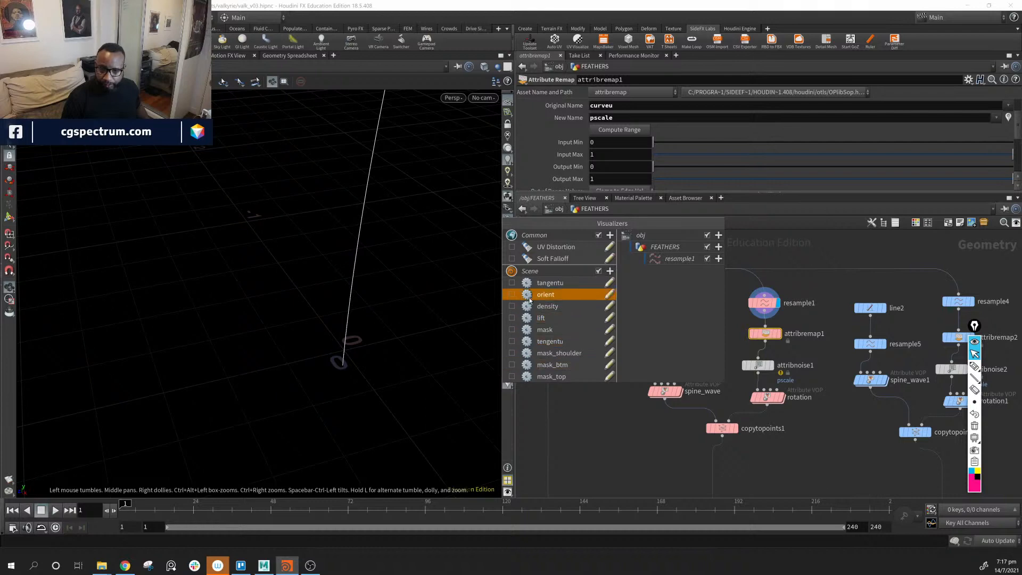
click(512, 296)
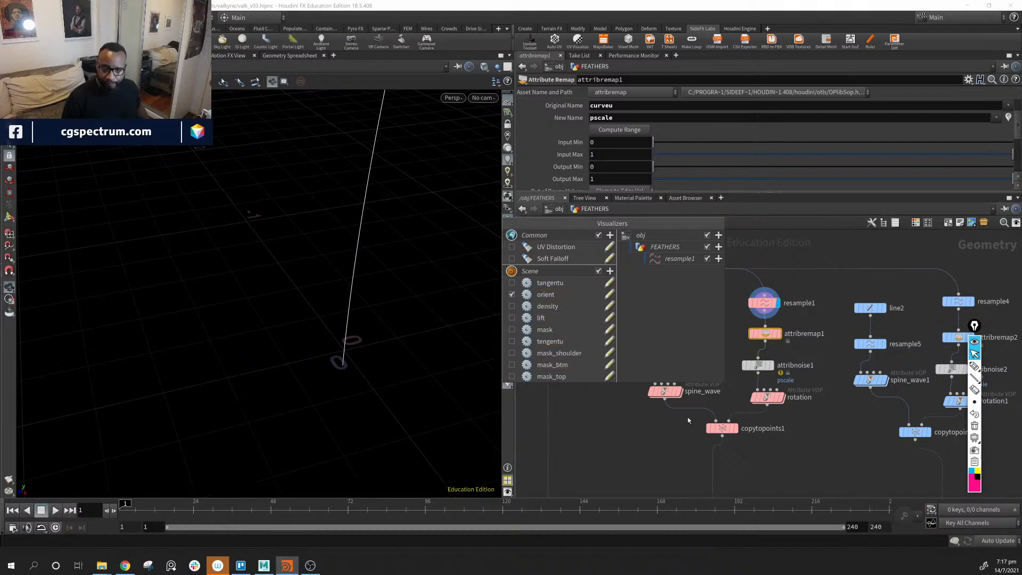
click(782, 462)
click(778, 334)
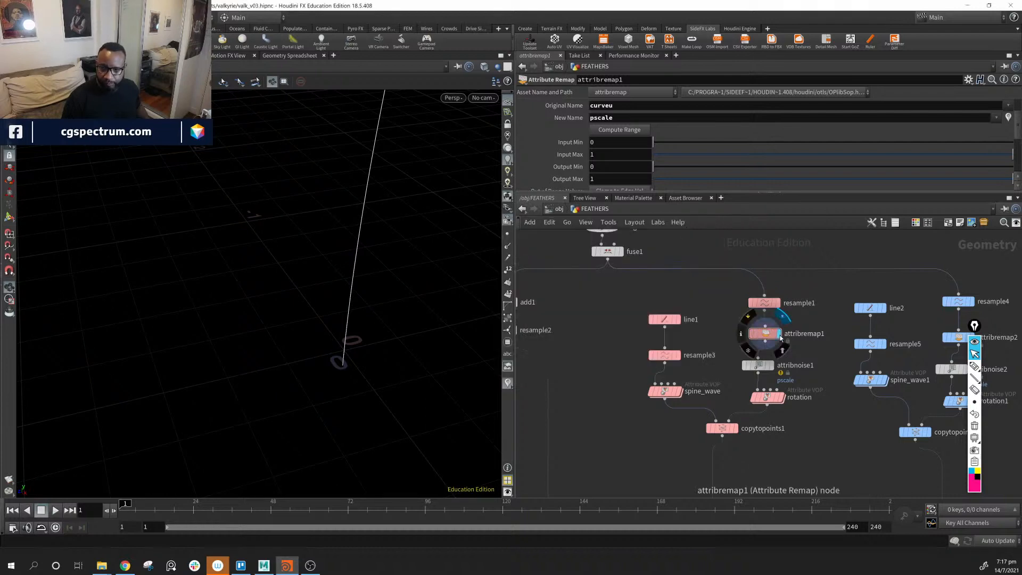
click(781, 397)
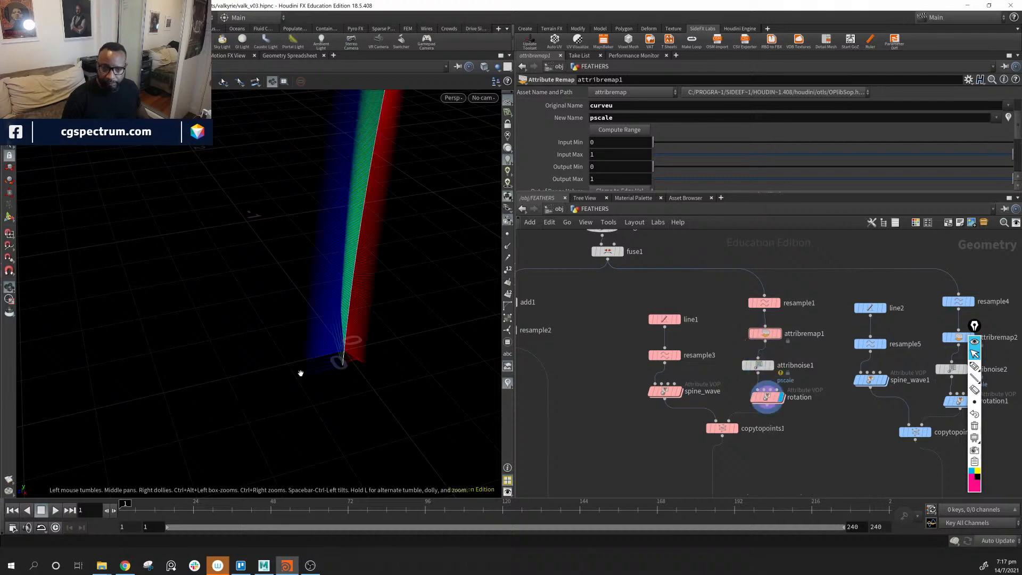
Examine the orient axes along the spine, especially how they fan out at the base.
drag(287, 321, 322, 358)
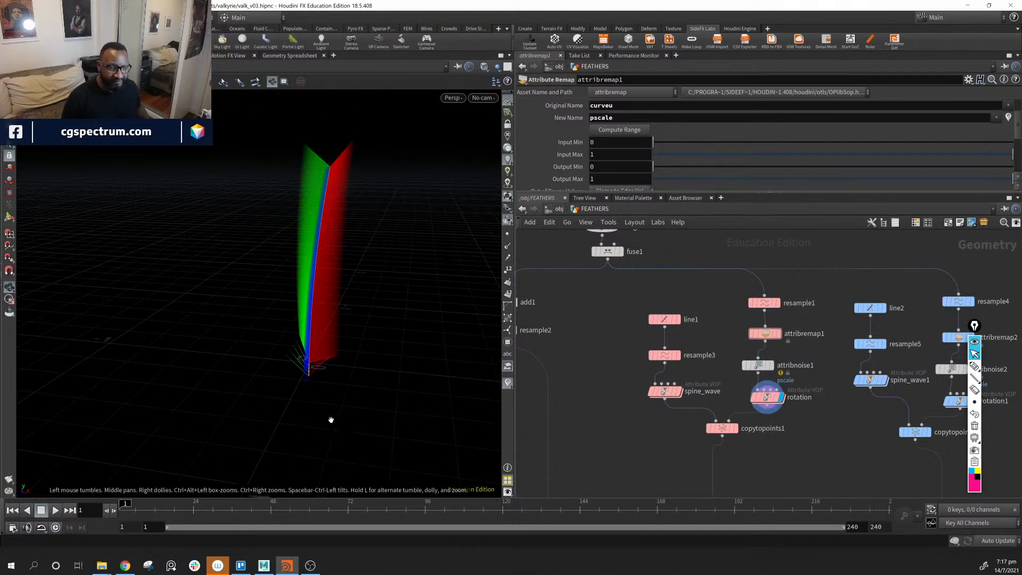
drag(330, 419, 313, 405)
middle_drag(313, 404, 313, 383)
right_drag(313, 382, 352, 389)
mouse_move(352, 388)
mouse_down()
mouse_move(370, 403)
mouse_move(347, 402)
mouse_move(358, 397)
mouse_up()
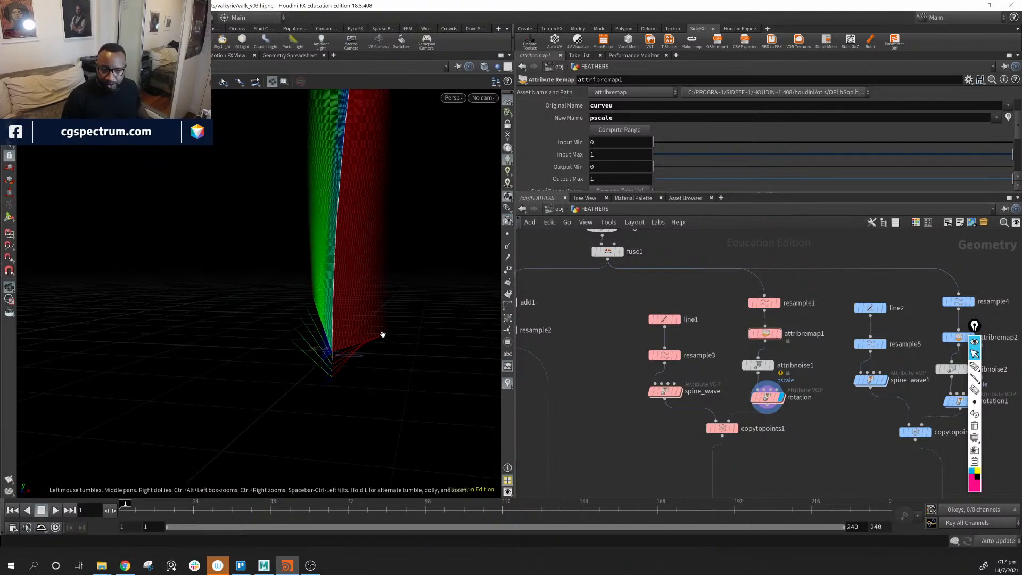
middle_drag(381, 333, 377, 396)
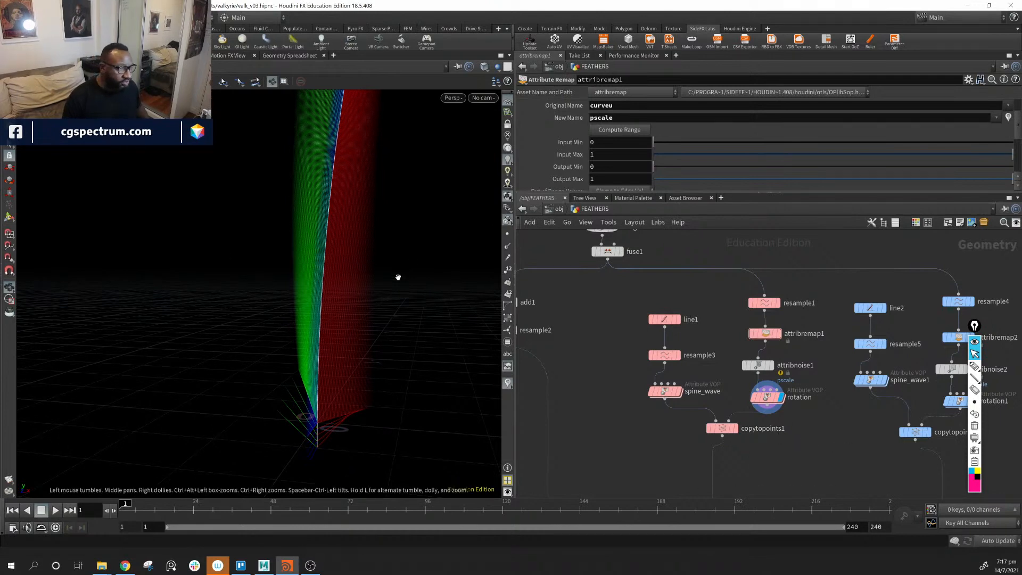
drag(400, 220, 342, 339)
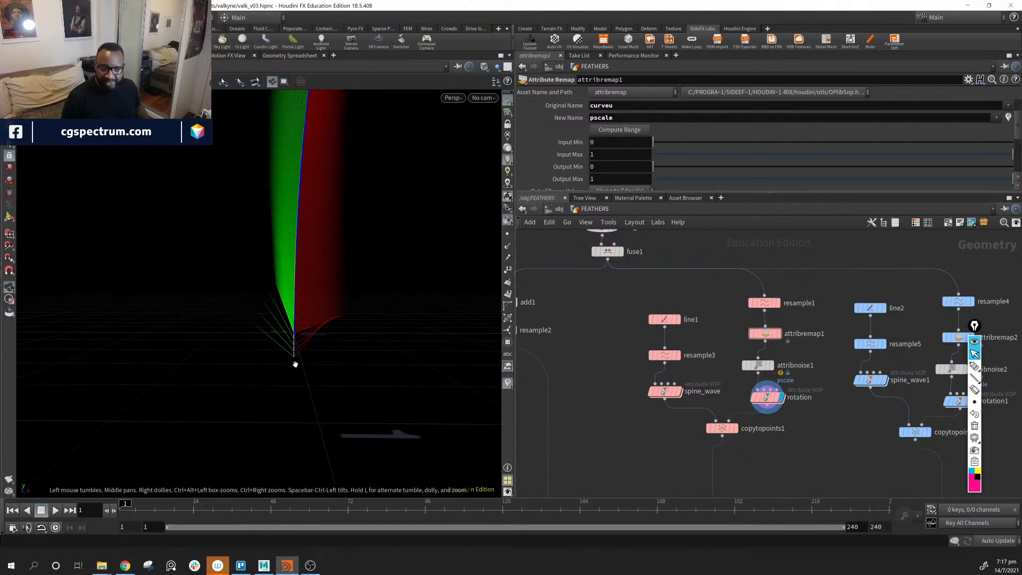
drag(297, 365, 306, 354)
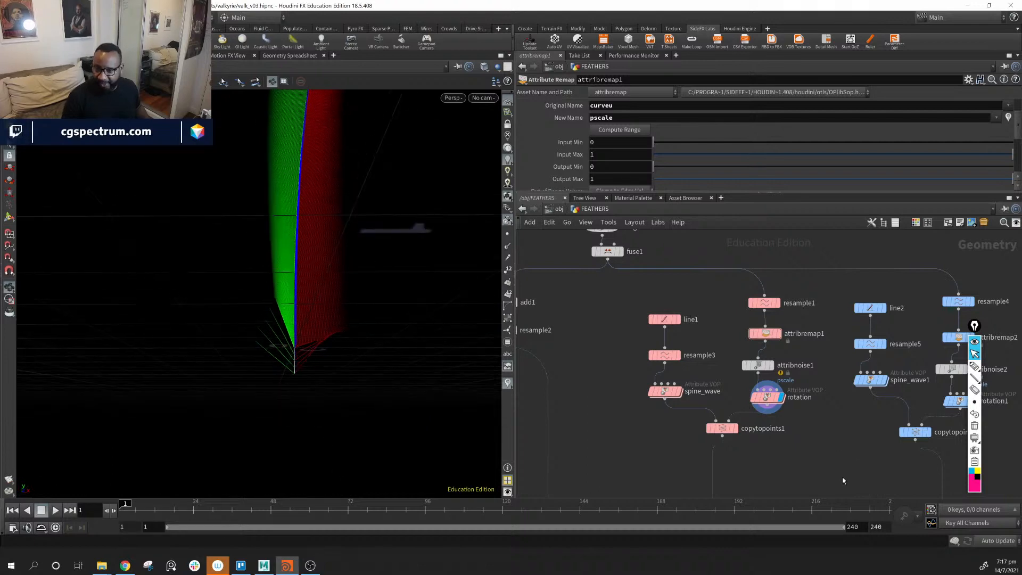
Select merge1 and fuse1 and shift them slightly aside from group1 in the FEATHERS network.
middle_drag(844, 480, 895, 508)
middle_drag(689, 280, 653, 310)
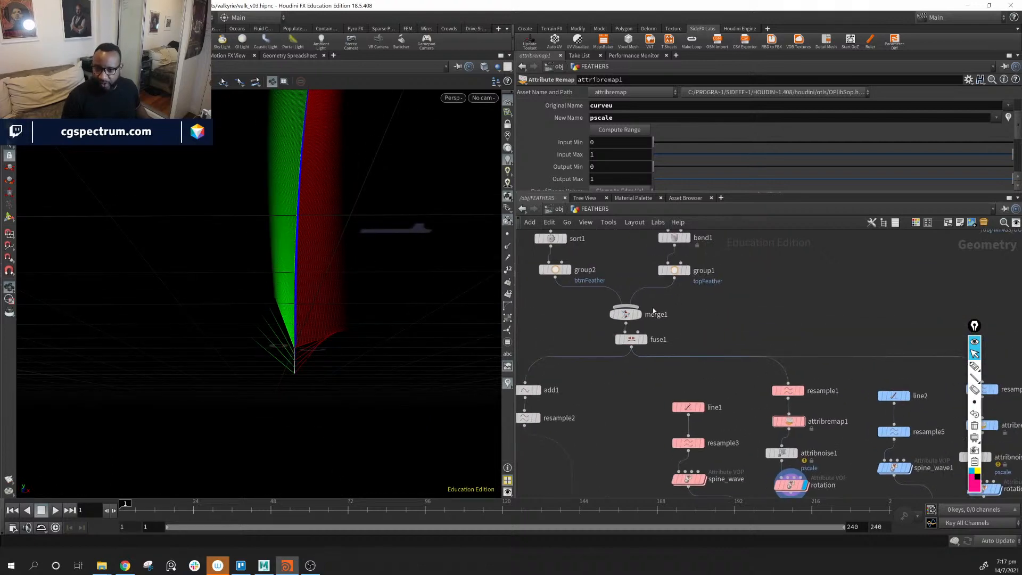
middle_drag(719, 262, 674, 329)
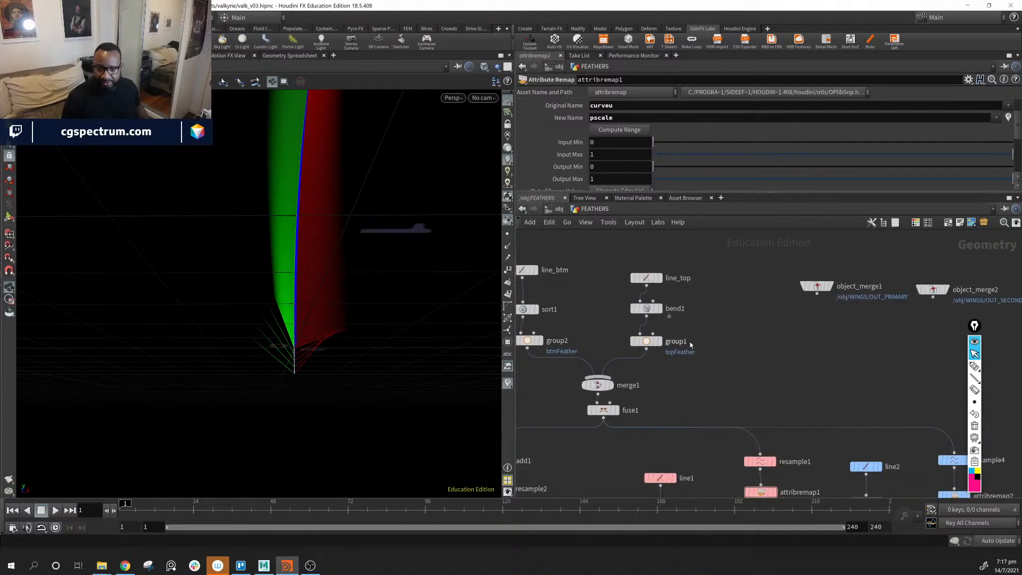
middle_drag(691, 345, 648, 255)
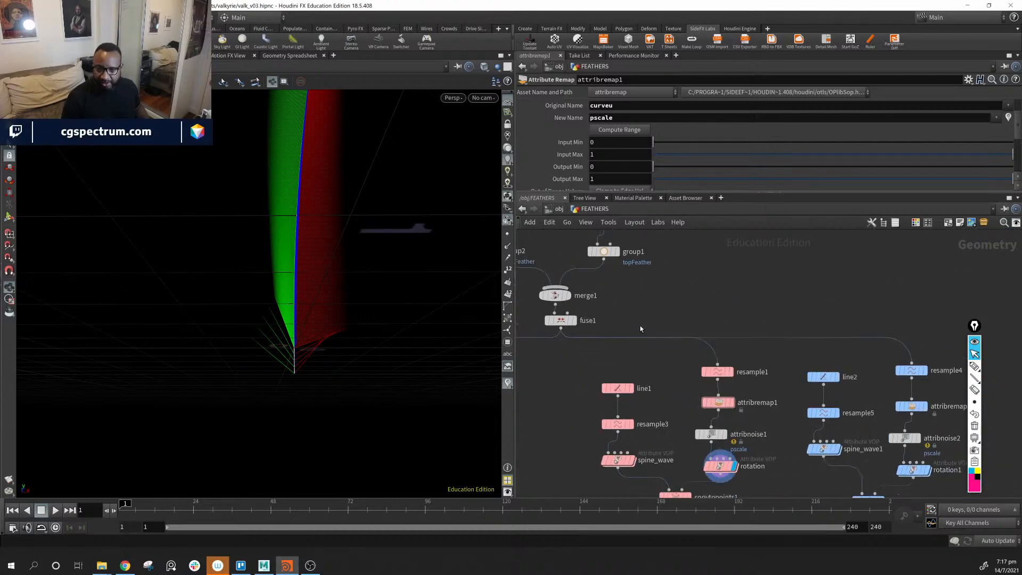
middle_drag(640, 329, 738, 317)
drag(738, 293, 653, 337)
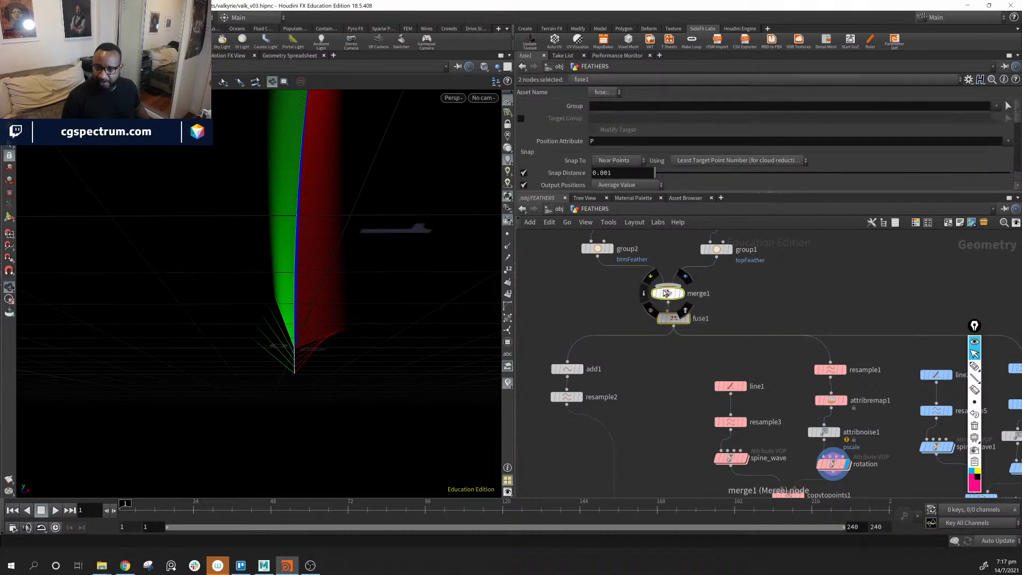
drag(668, 293, 630, 291)
middle_drag(701, 292, 625, 295)
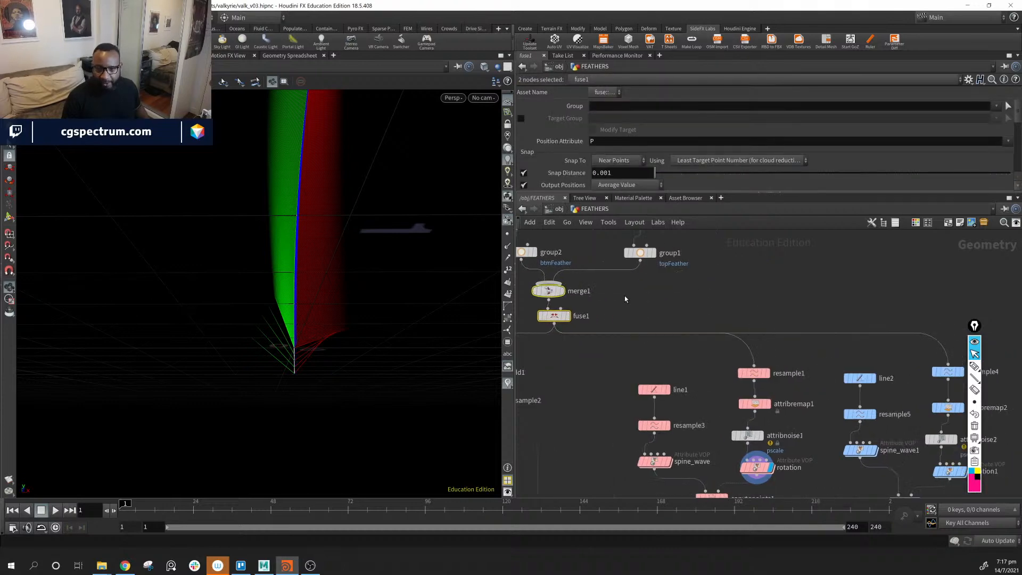
click(729, 304)
Connect the output of group1 directly to the inputs of resample1 and resample4, replacing their fuse1 connections.
middle_drag(788, 281, 722, 276)
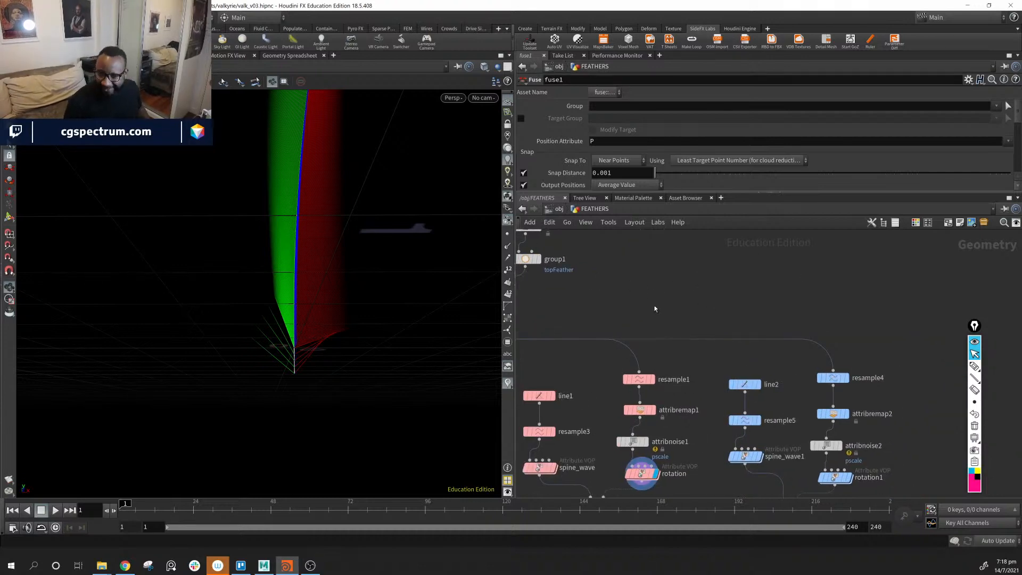
middle_drag(652, 305, 712, 301)
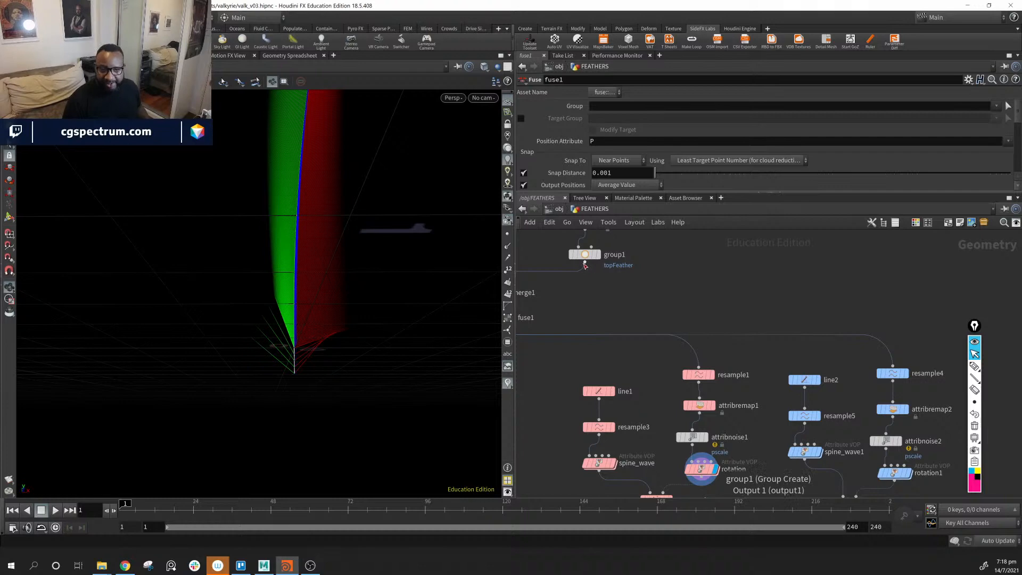
drag(586, 263, 700, 371)
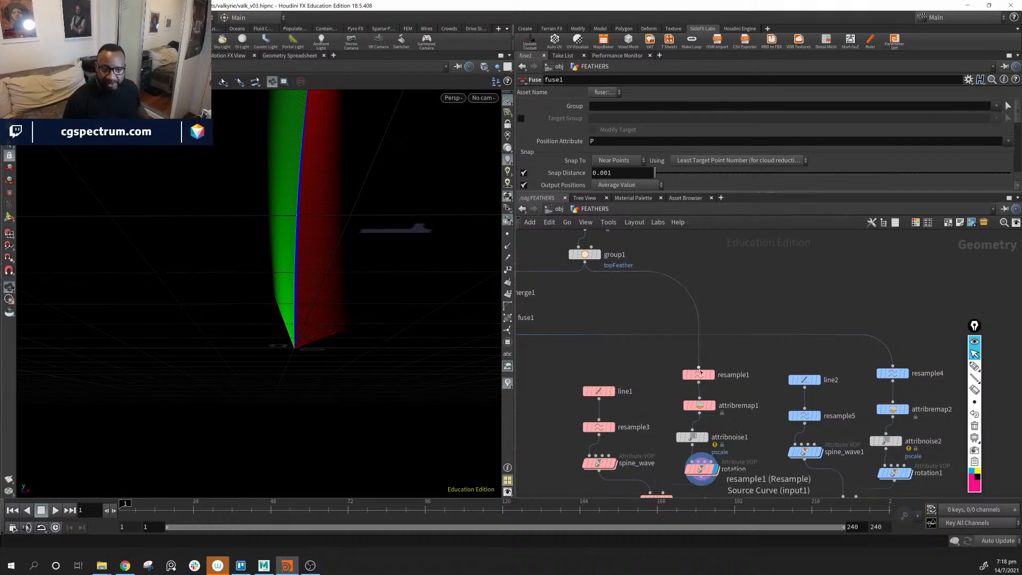
middle_drag(574, 314, 549, 317)
scroll(548, 315, down, 2)
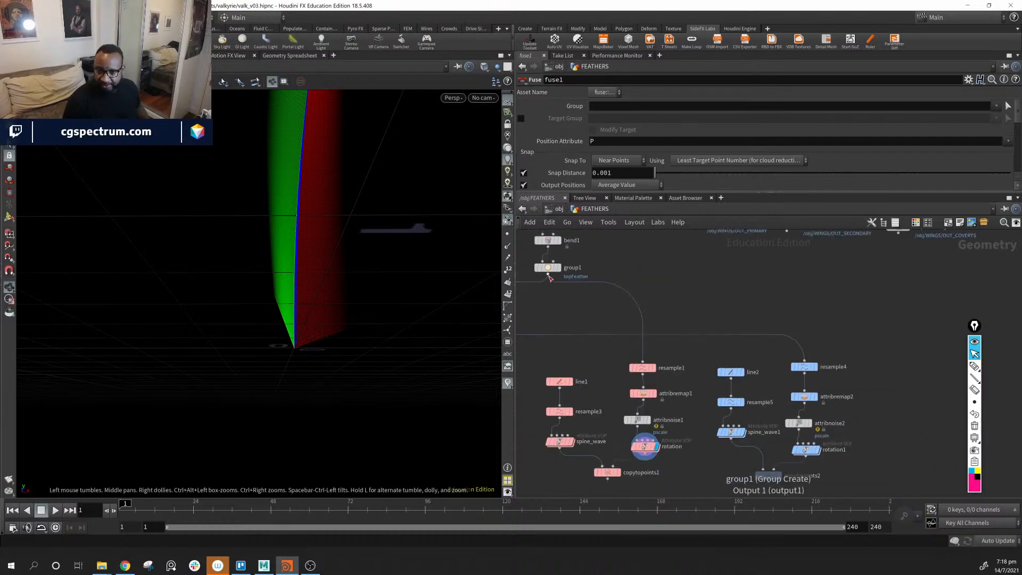
drag(547, 283, 804, 361)
middle_drag(624, 467, 693, 392)
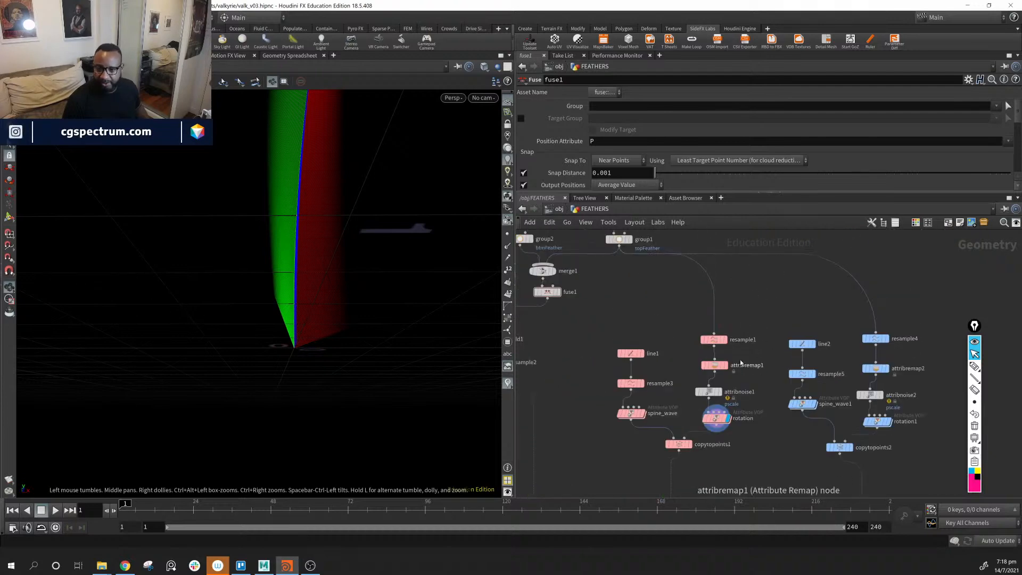
Open the rotation node's parameters and examine the orient axes from the base to the tip of the rewired spine.
drag(304, 257, 282, 292)
scroll(282, 291, up, 4)
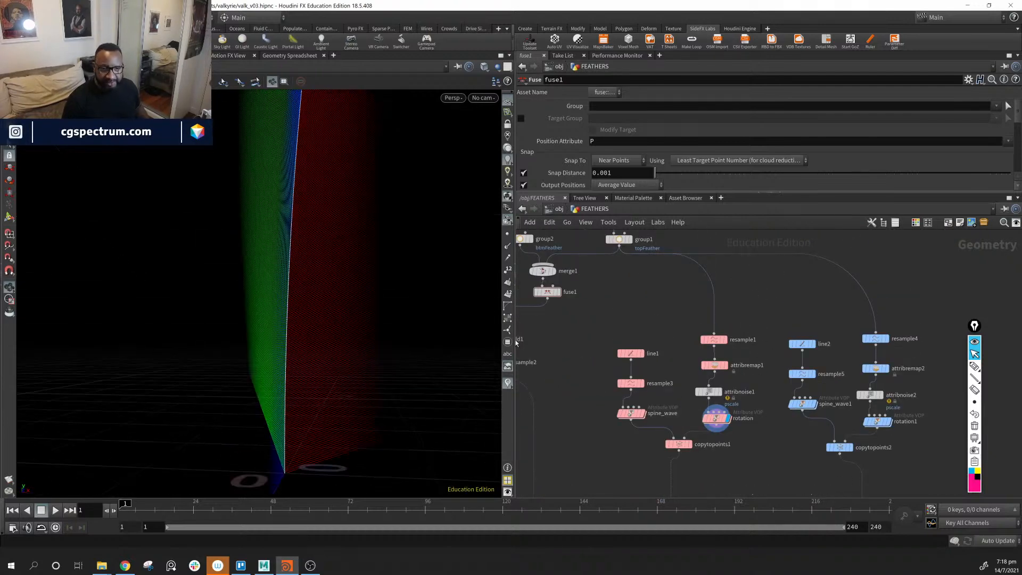
scroll(282, 292, down, 1)
click(719, 420)
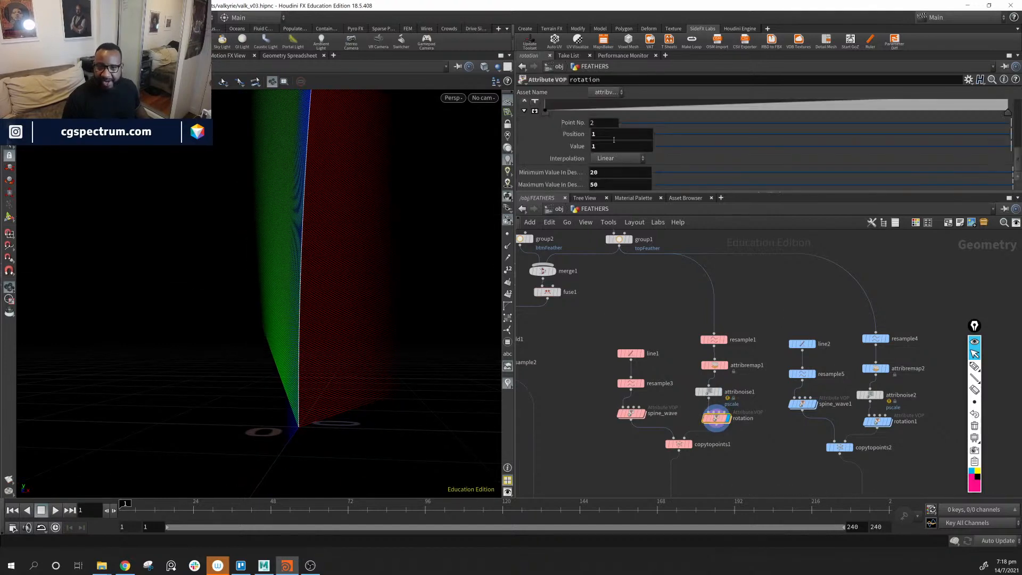
drag(322, 269, 330, 226)
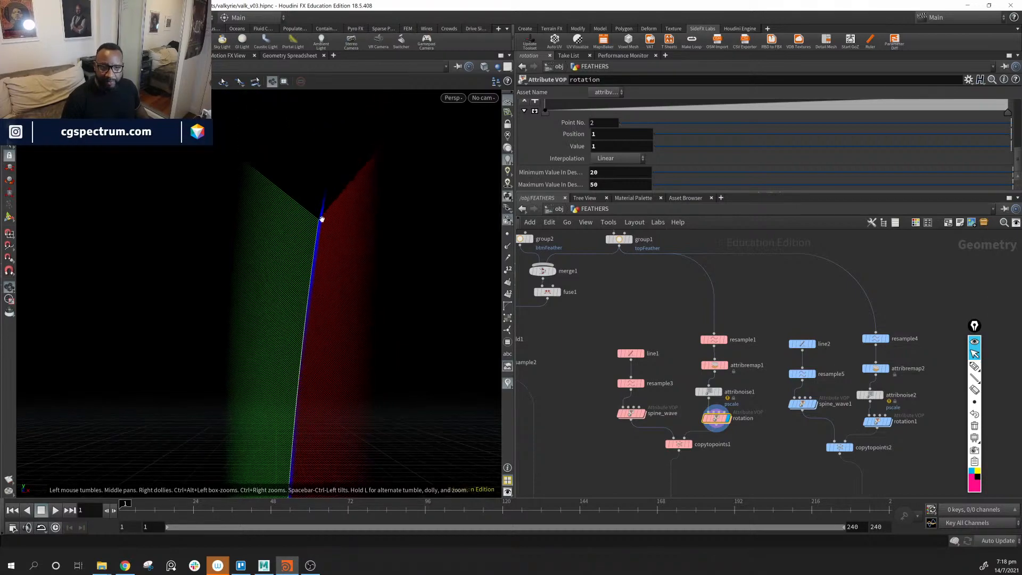
drag(361, 351, 366, 394)
mouse_move(556, 172)
middle_down()
mouse_move(555, 147)
mouse_move(450, 157)
mouse_move(548, 160)
middle_up()
alt+middle_drag(385, 250, 384, 395)
alt+right_drag(349, 260, 523, 303)
alt+middle_drag(411, 278, 367, 300)
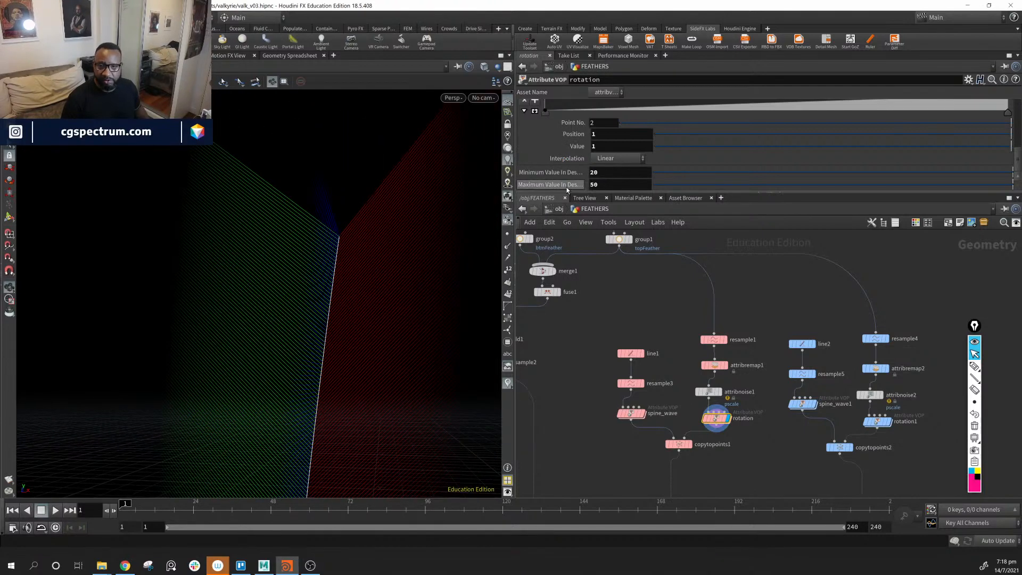
Lower the rotation node's maximum value to 23 and compare the axes at the spine's tip and base.
middle_drag(558, 181, 426, 179)
middle_drag(530, 297, 494, 233)
alt+drag(408, 250, 322, 239)
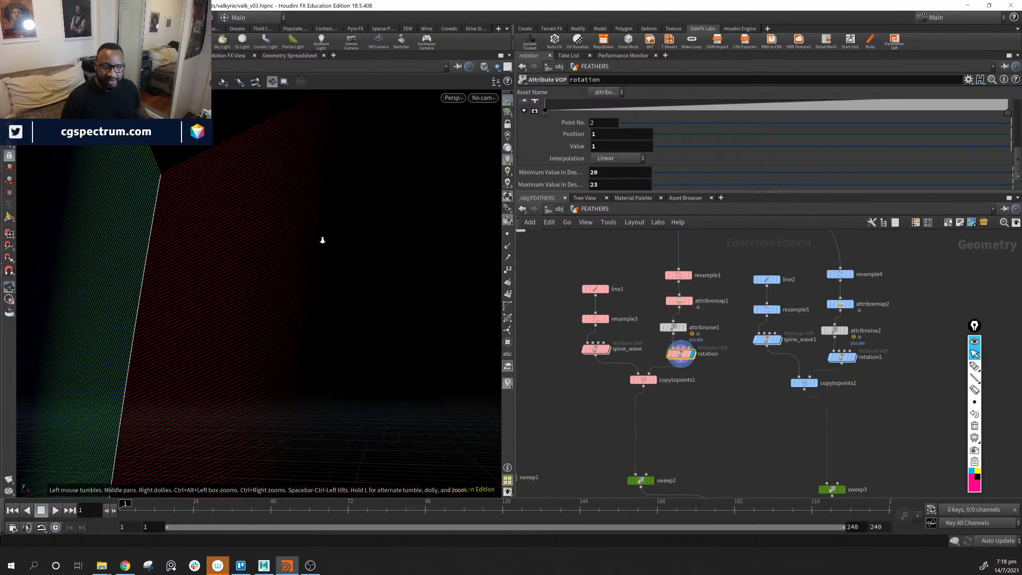
alt+right_drag(322, 239, 299, 277)
mouse_move(325, 280)
alt+mouse_down()
mouse_move(301, 282)
mouse_move(320, 264)
alt+mouse_up()
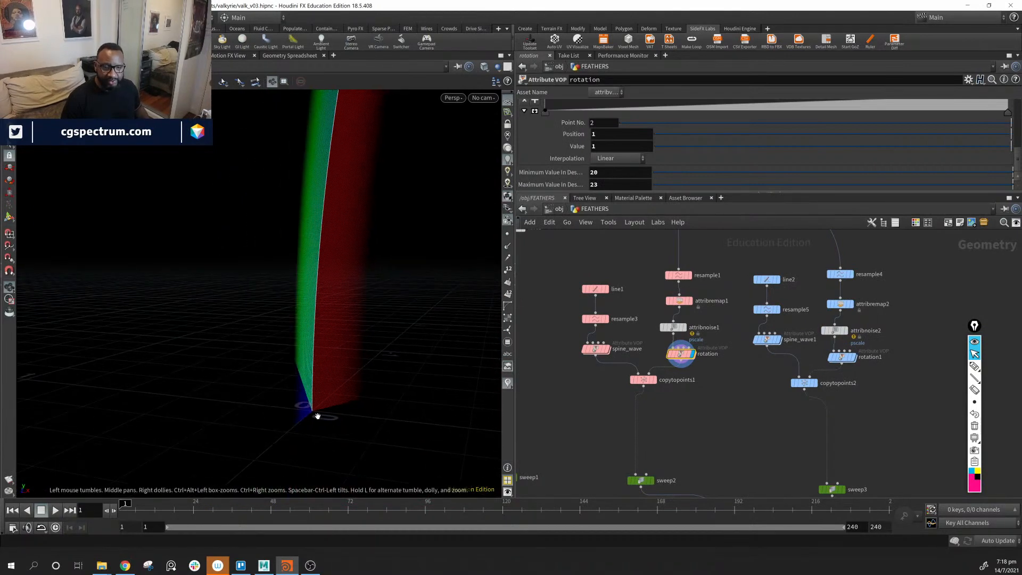
drag(317, 415, 386, 329)
drag(354, 158, 390, 178)
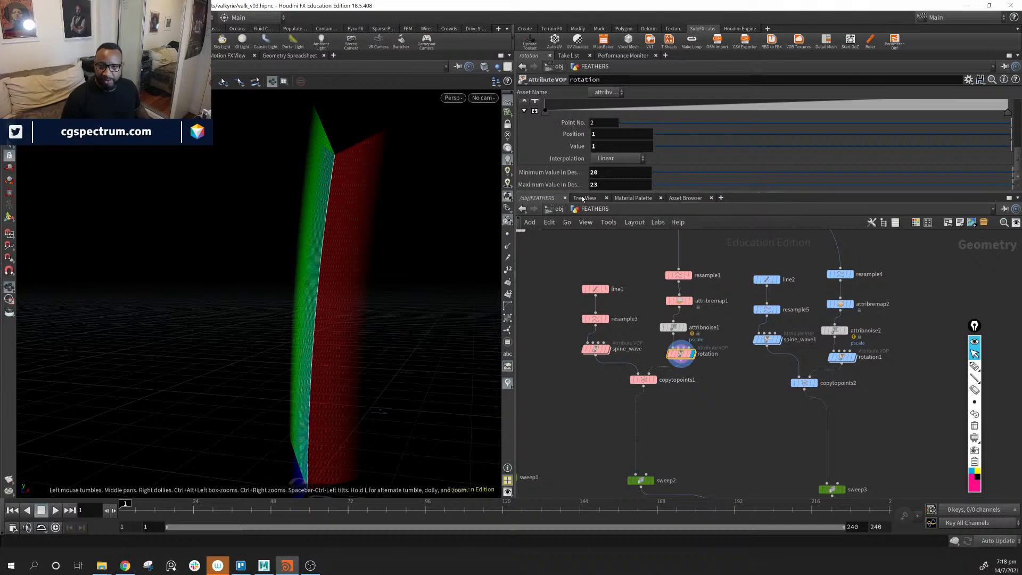
Set the rotation node's maximum value back to 50 and check the axes along the spine.
middle_drag(548, 185, 663, 199)
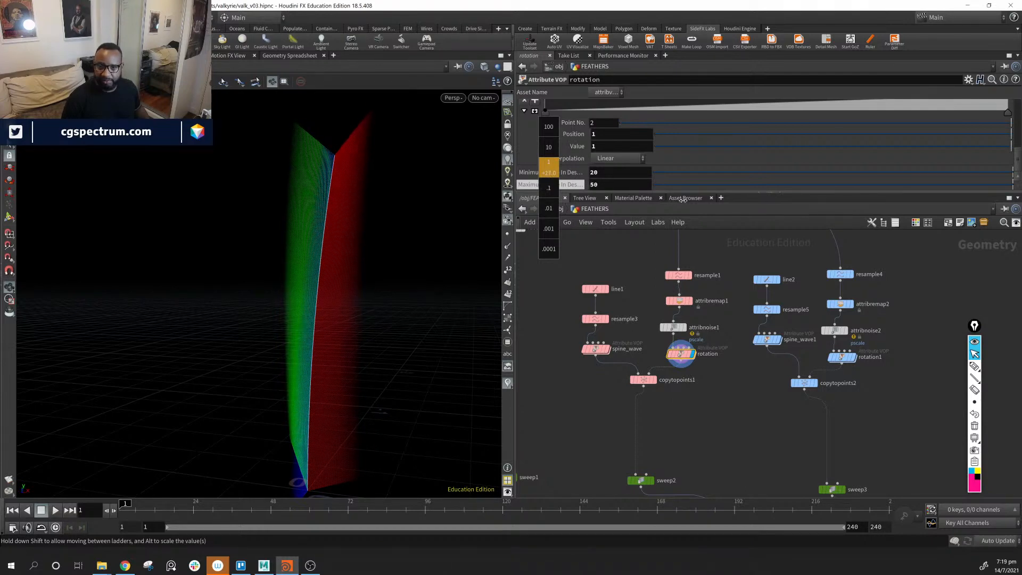
middle_drag(685, 199, 682, 200)
drag(288, 313, 339, 262)
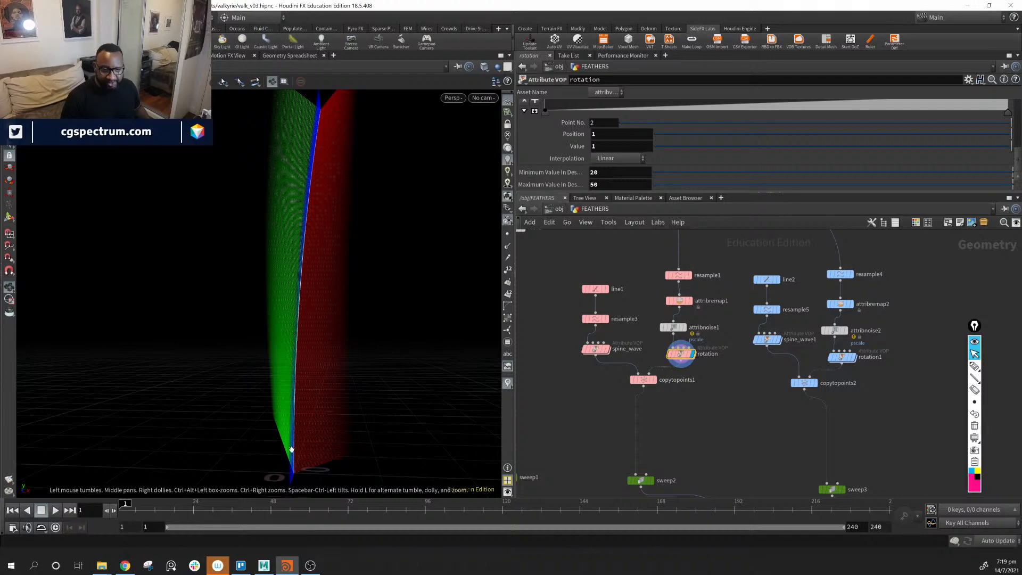
Display the barb's line1 node, switch the display to resample3, and open resample3's parameters.
click(607, 289)
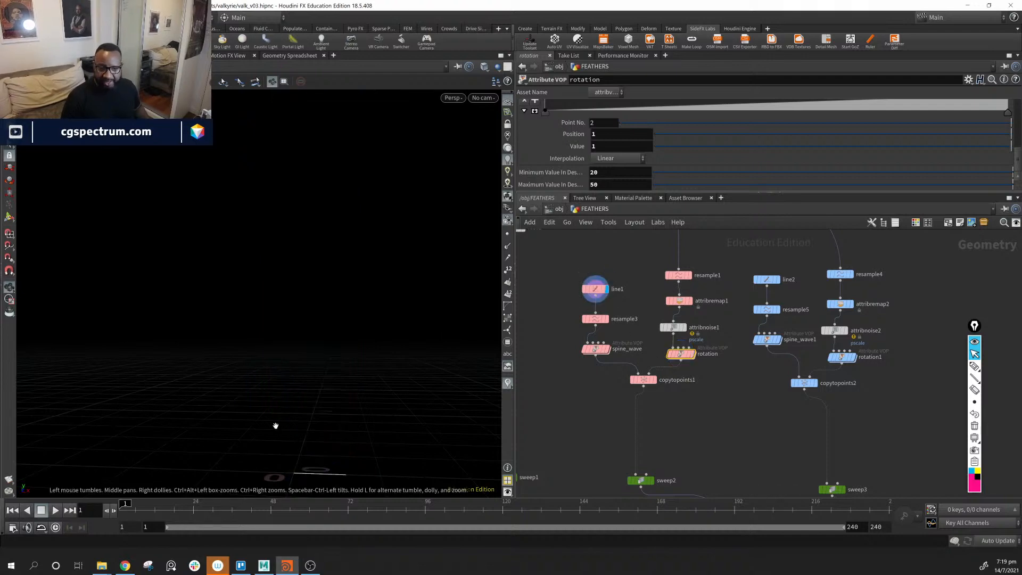
drag(266, 396, 314, 349)
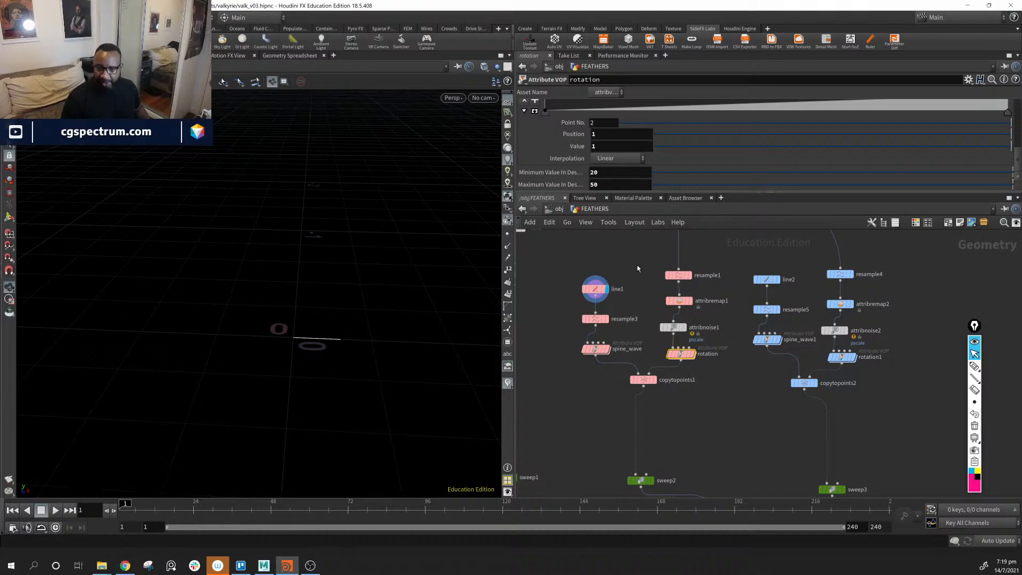
click(607, 319)
click(595, 319)
drag(322, 358, 315, 334)
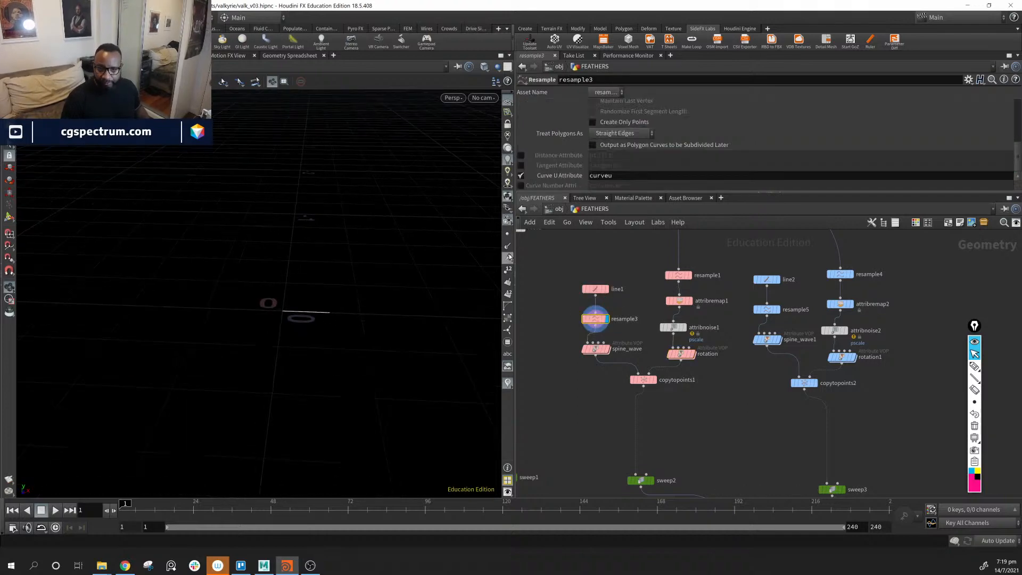
Turn on point display in the viewport and inspect the resampled points along the barb line up close.
click(507, 234)
drag(270, 381, 292, 323)
right_drag(292, 322, 721, 372)
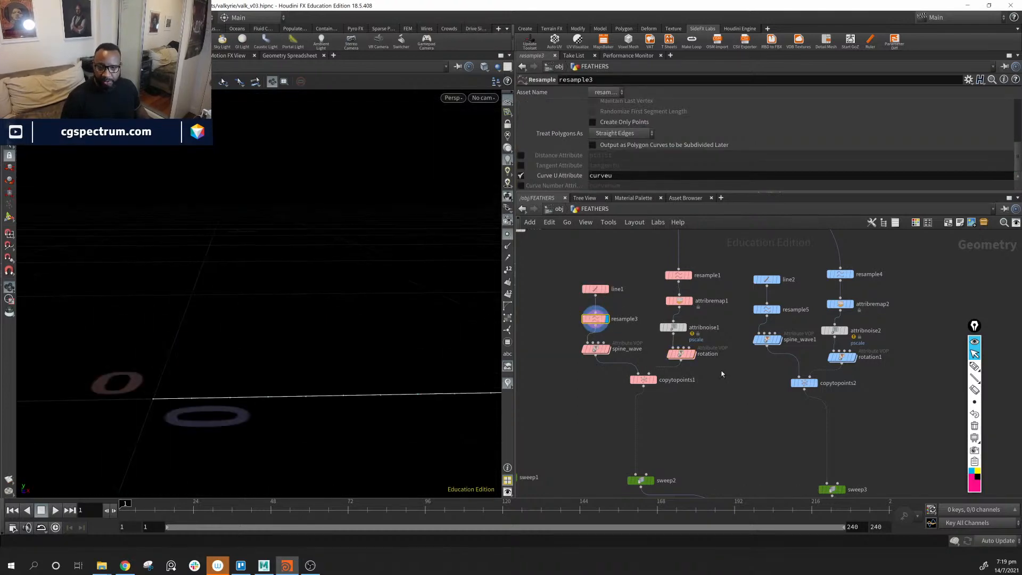
middle_drag(205, 419, 67, 256)
Review resample3's parameters, display the spine_wave node, and inspect the wavy barb line.
click(596, 350)
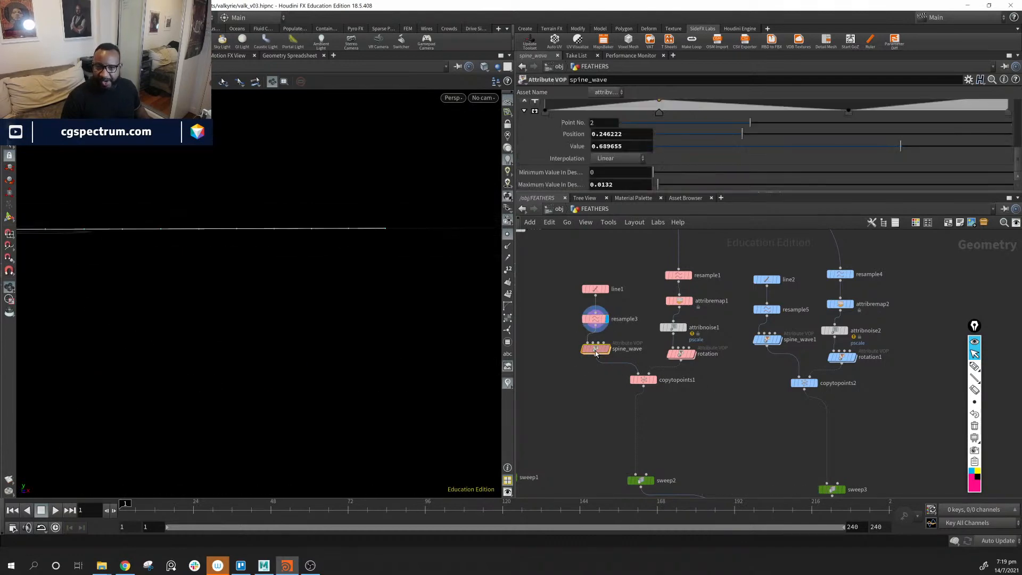
drag(174, 259, 282, 284)
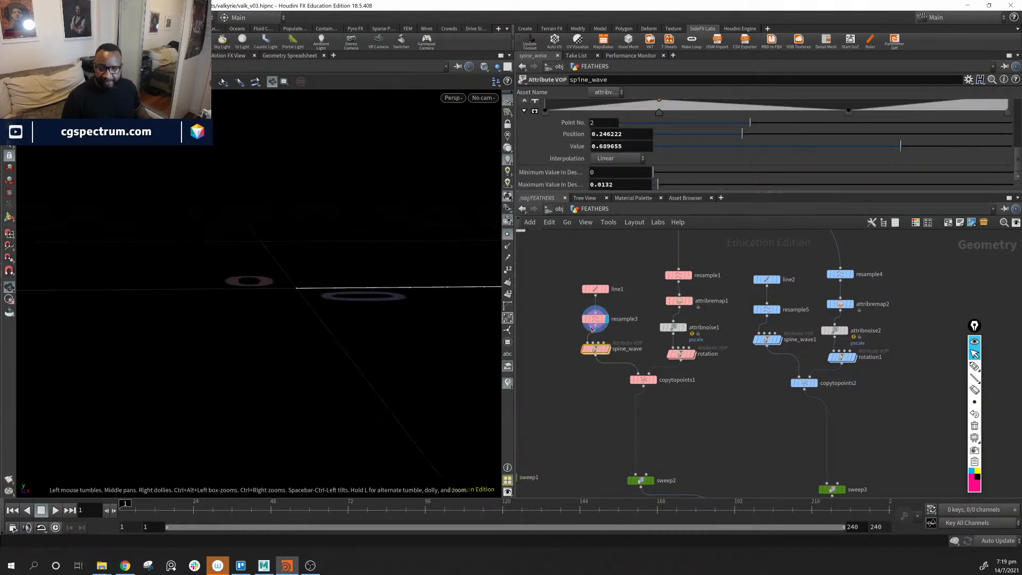
click(593, 326)
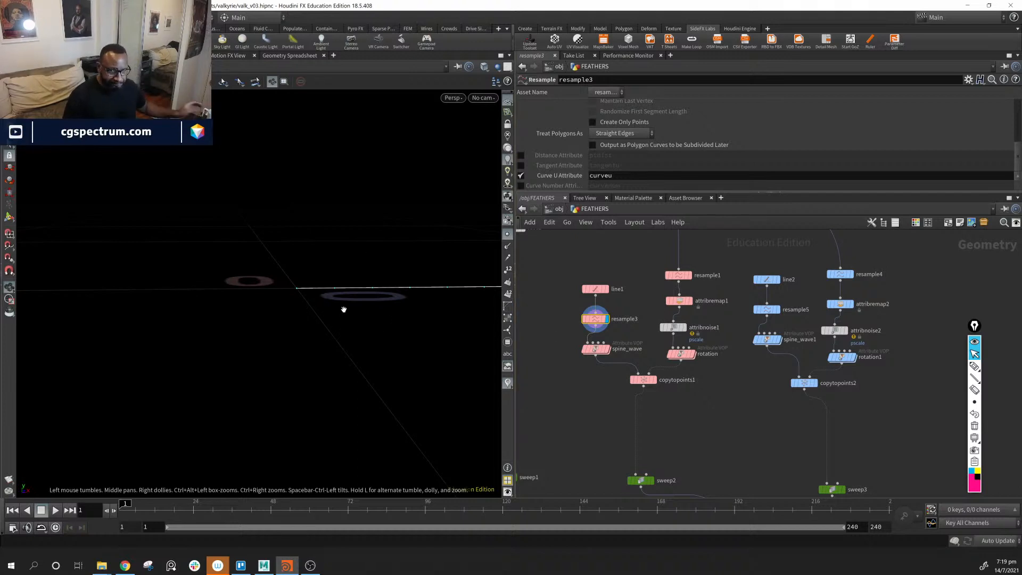
drag(372, 321, 341, 340)
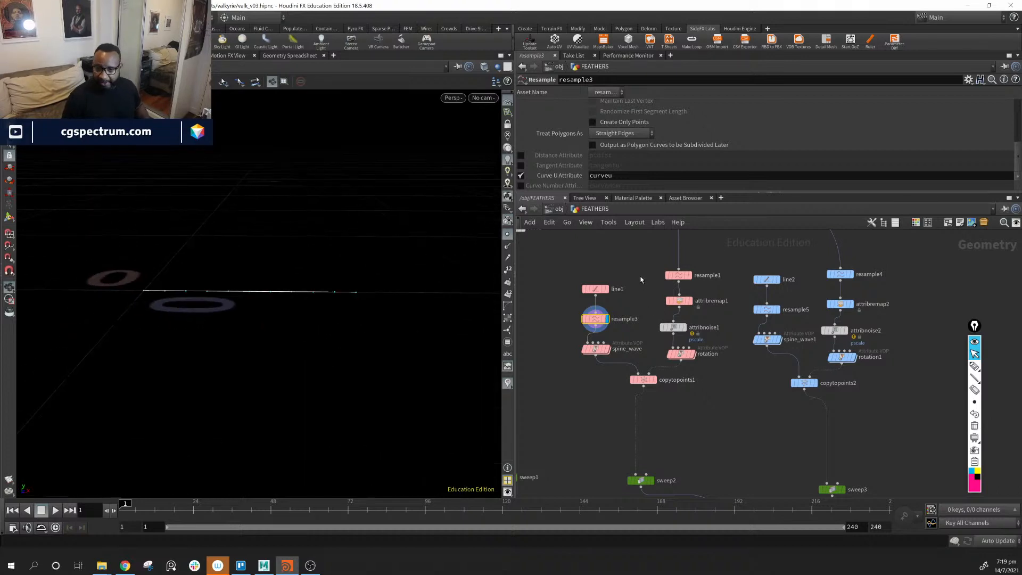
click(593, 350)
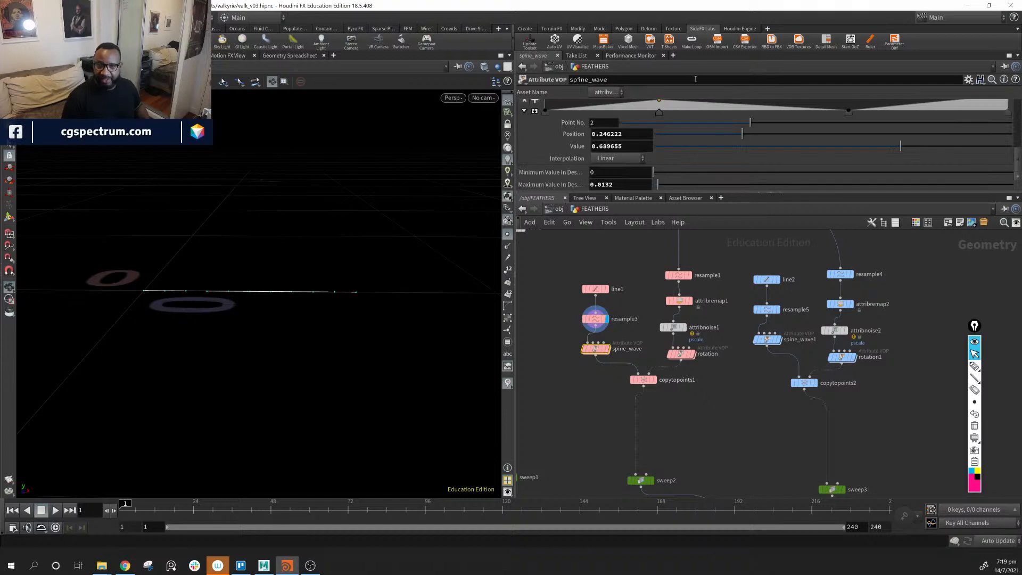
click(608, 350)
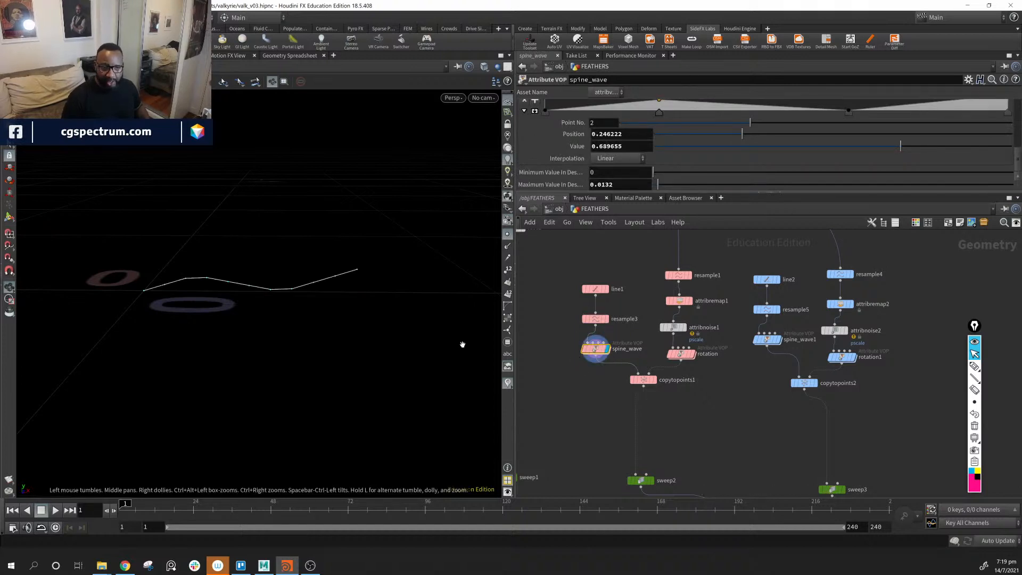
drag(463, 345, 163, 298)
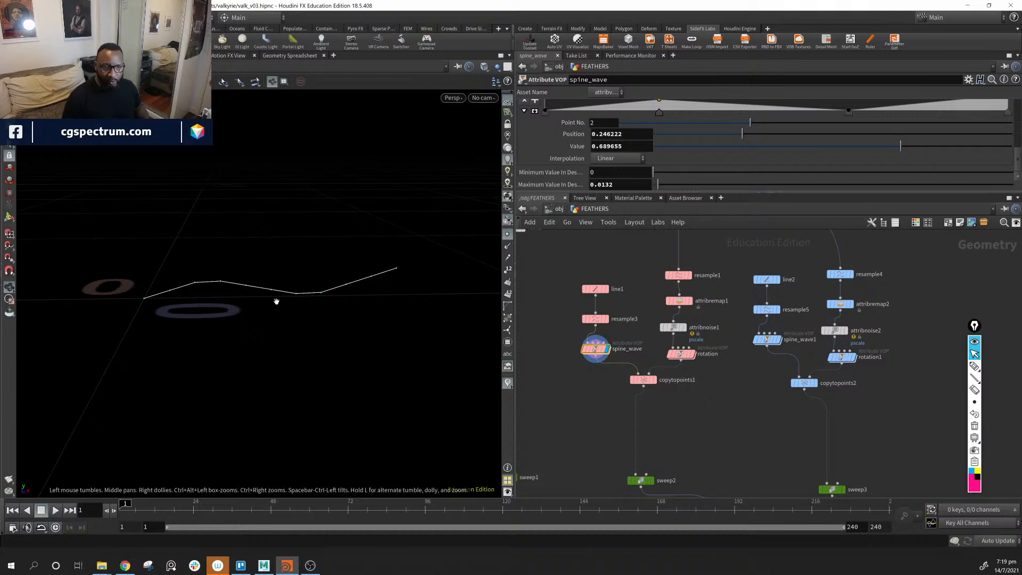
Enter the spine_wave VOP network and examine the bind1, ramp1 and fit1 nodes along its upper chain.
double_click(595, 349)
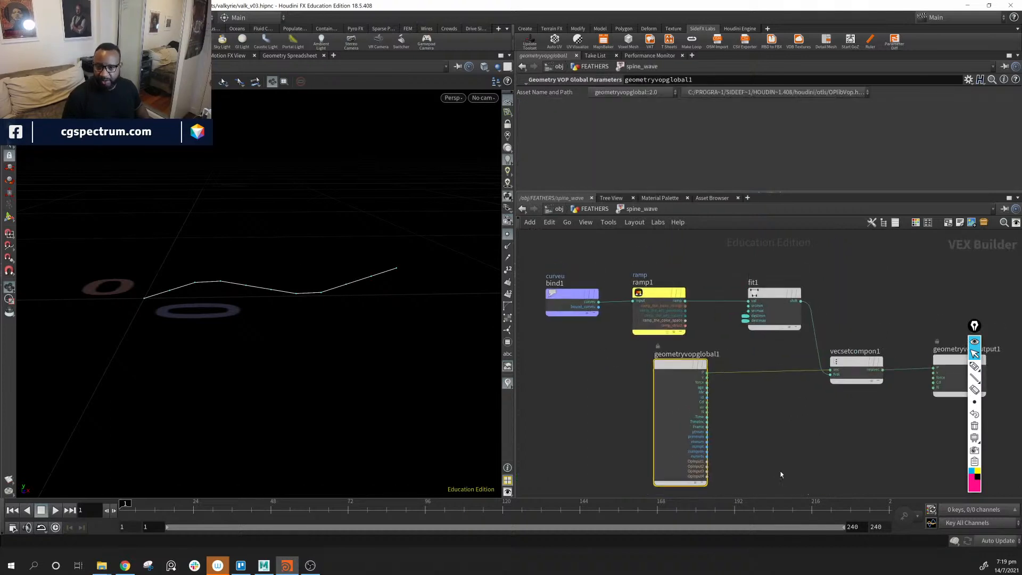
drag(566, 302, 562, 298)
drag(667, 289, 663, 285)
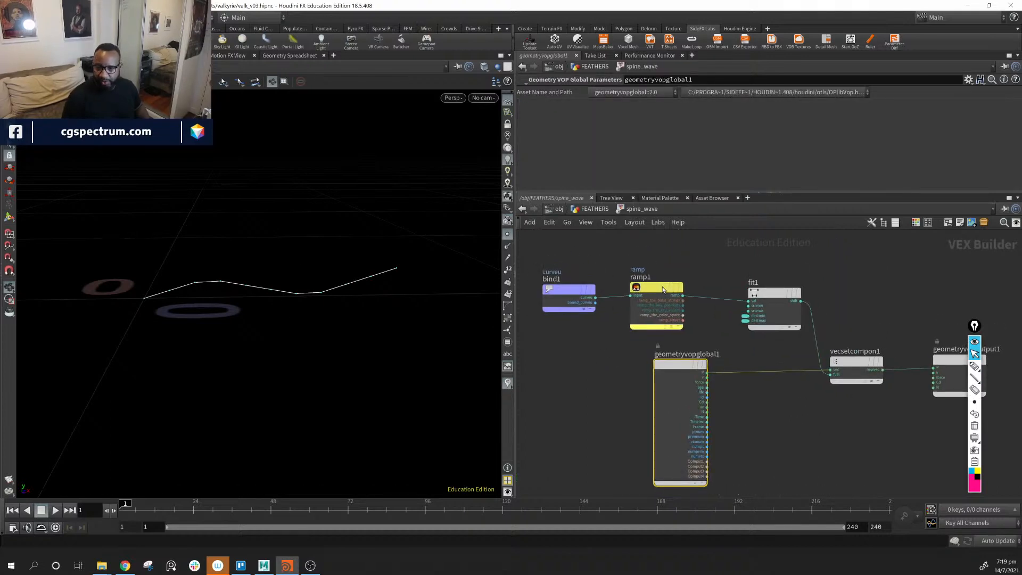
click(787, 294)
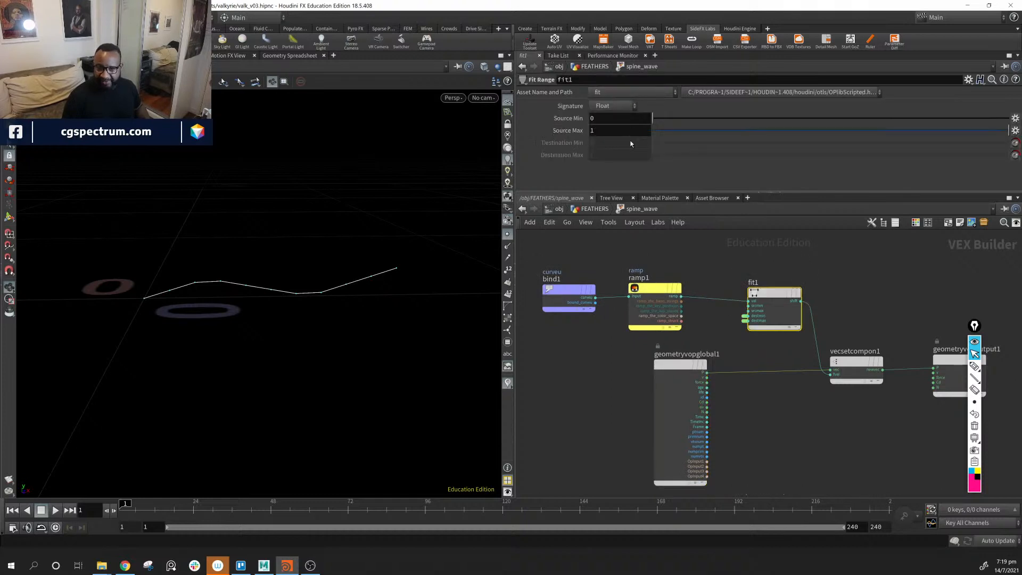
mouse_move(897, 297)
middle_down()
mouse_move(852, 302)
mouse_move(882, 300)
middle_up()
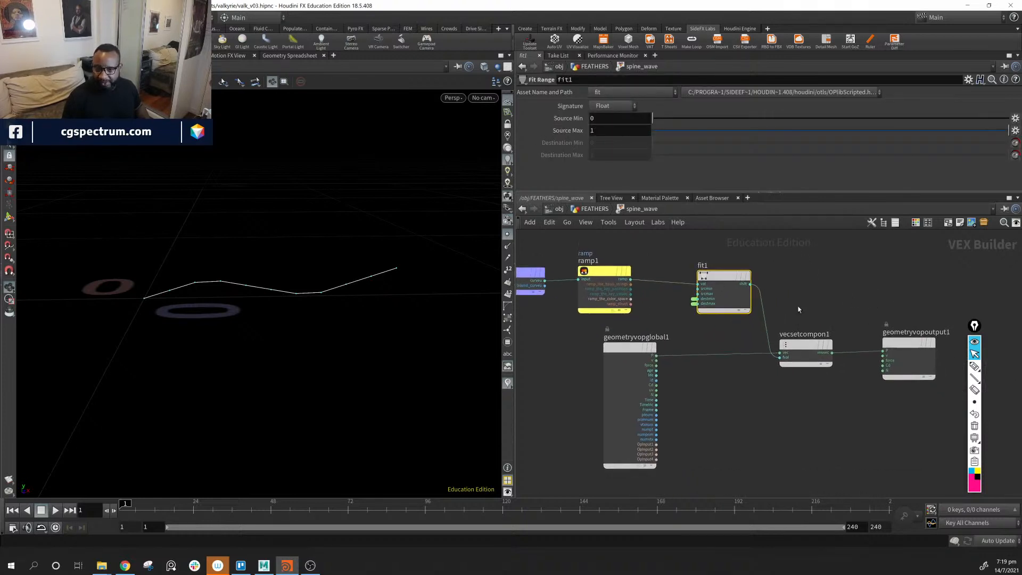
Open vecsetcompon1's parameters and trace how fit1 and geometryvopglobal1 feed through it into geometryvopoutput1.
drag(803, 346, 812, 350)
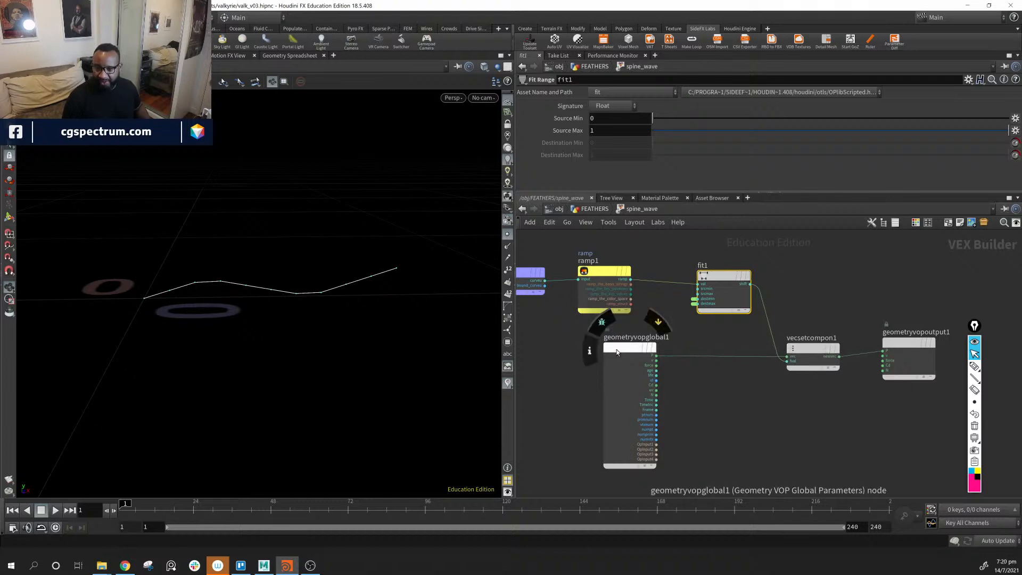
drag(627, 348, 620, 350)
click(813, 356)
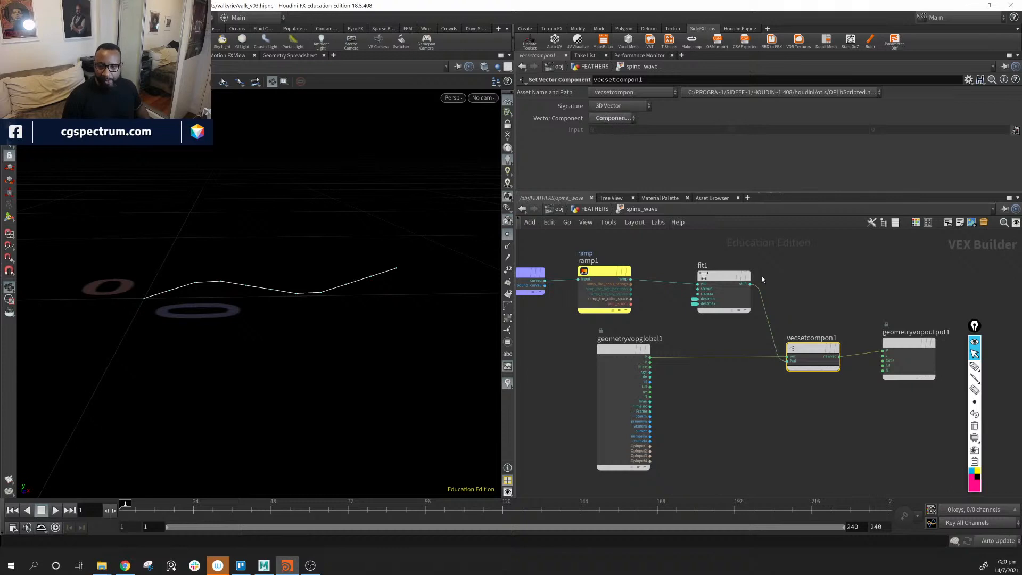
drag(731, 279, 691, 275)
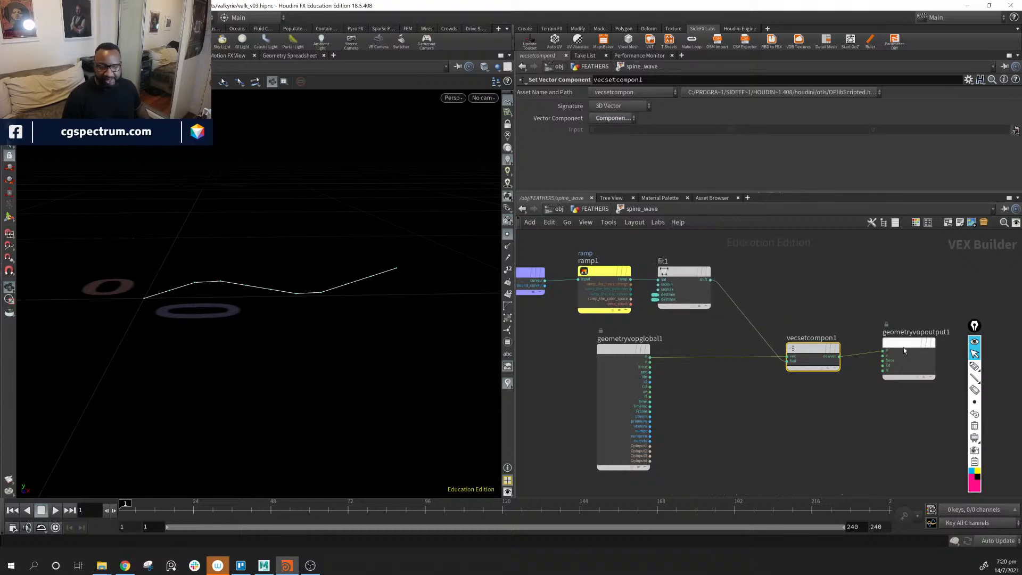
drag(903, 347, 905, 354)
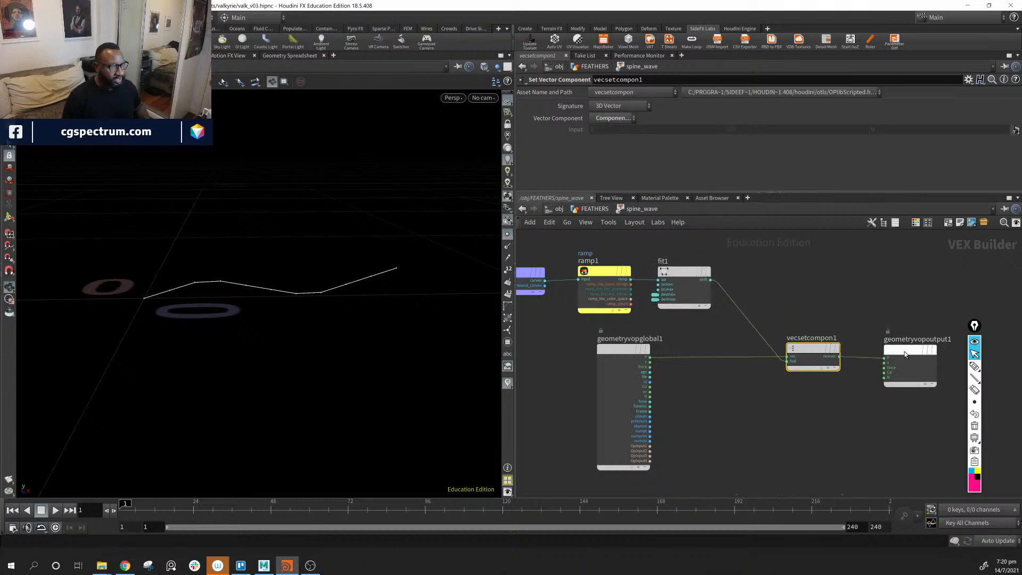
Return to the FEATHERS network and move spine_wave's second ramp point to position 0.272727.
click(595, 209)
middle_drag(176, 290, 222, 270)
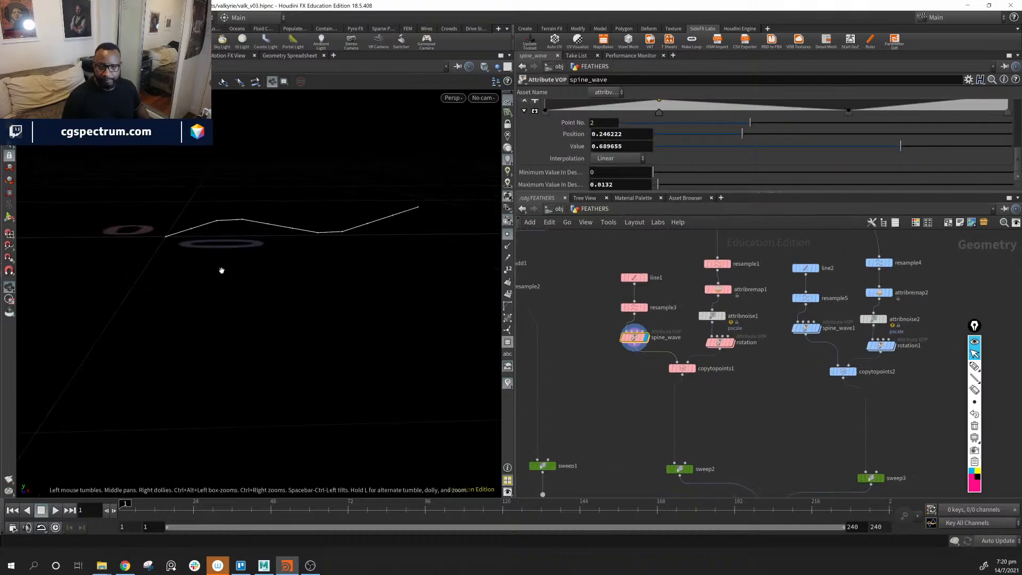
mouse_move(659, 113)
mouse_down()
mouse_move(846, 113)
mouse_move(692, 110)
mouse_move(737, 113)
mouse_move(674, 122)
mouse_up()
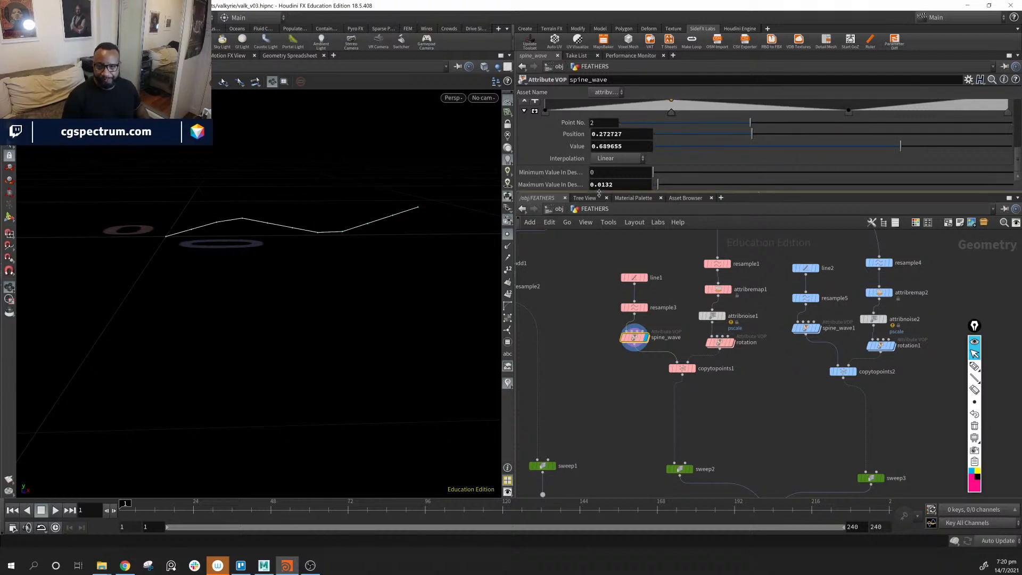
Try a maximum value of 0.0148 on spine_wave, undo it, and check the barb line's shape.
drag(660, 188, 657, 192)
key(ctrl+z)
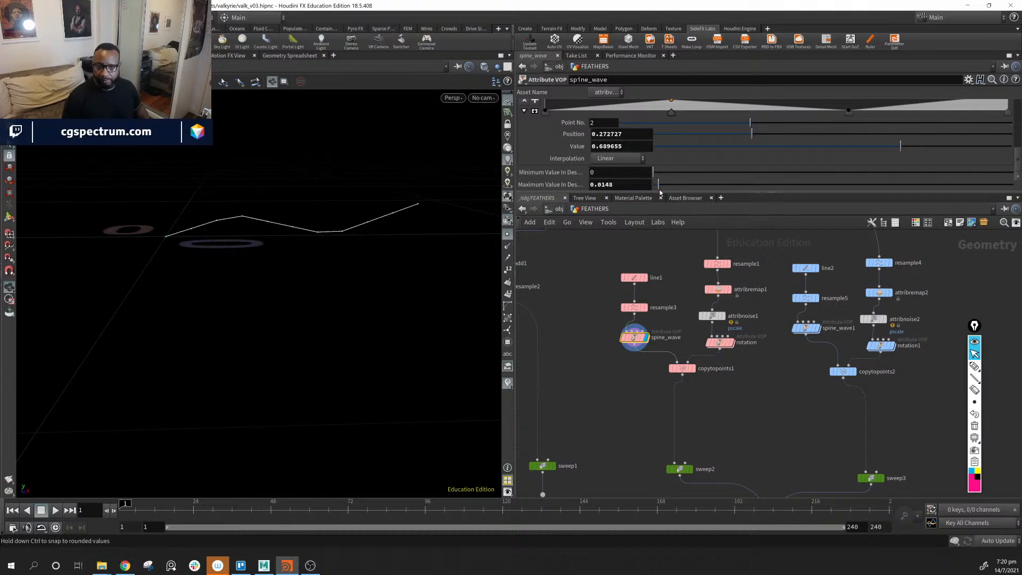
alt+drag(274, 280, 303, 241)
middle_drag(760, 397, 740, 357)
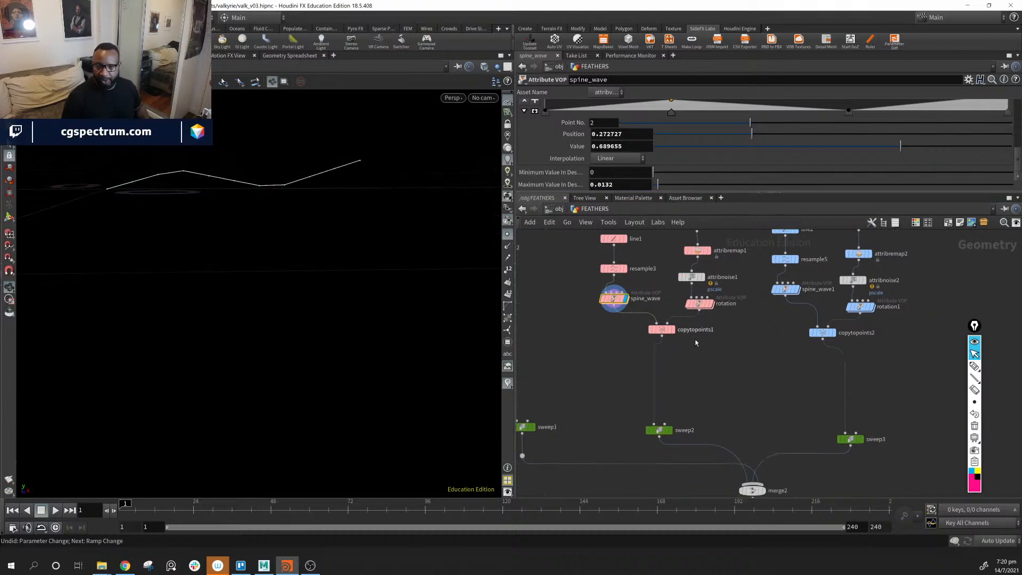
drag(285, 238, 276, 264)
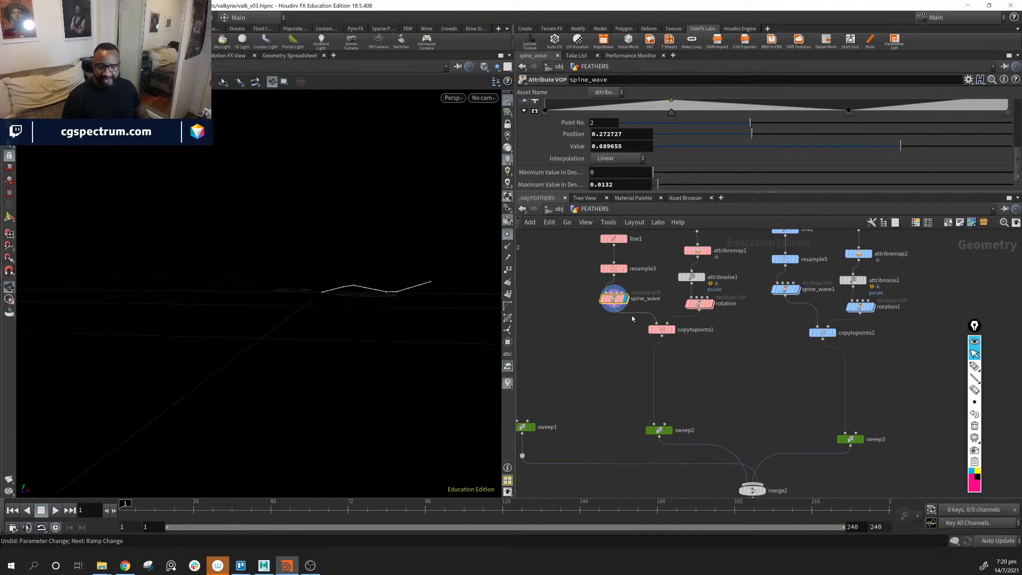
Display copytopoints1, inspect the barbs along the spine, and open attribnoise1's parameters.
click(672, 330)
drag(395, 313, 222, 404)
drag(343, 171, 356, 229)
middle_drag(356, 229, 346, 389)
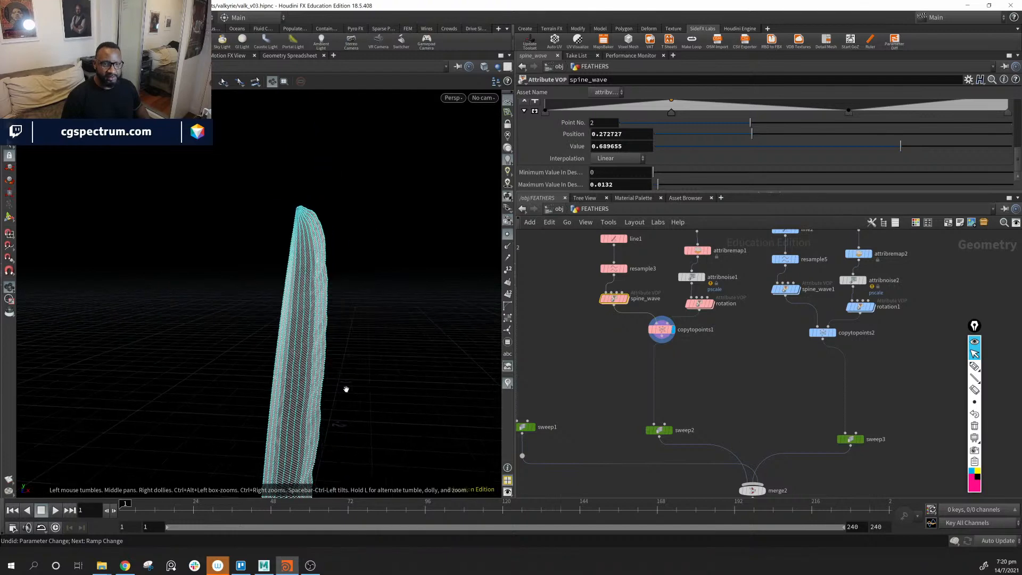
middle_drag(338, 424, 398, 240)
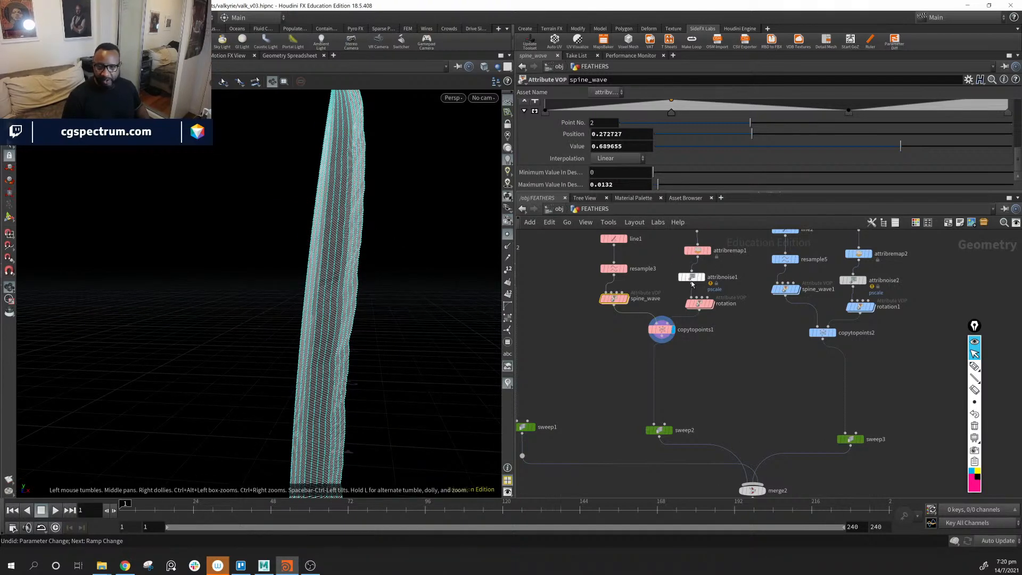
click(692, 278)
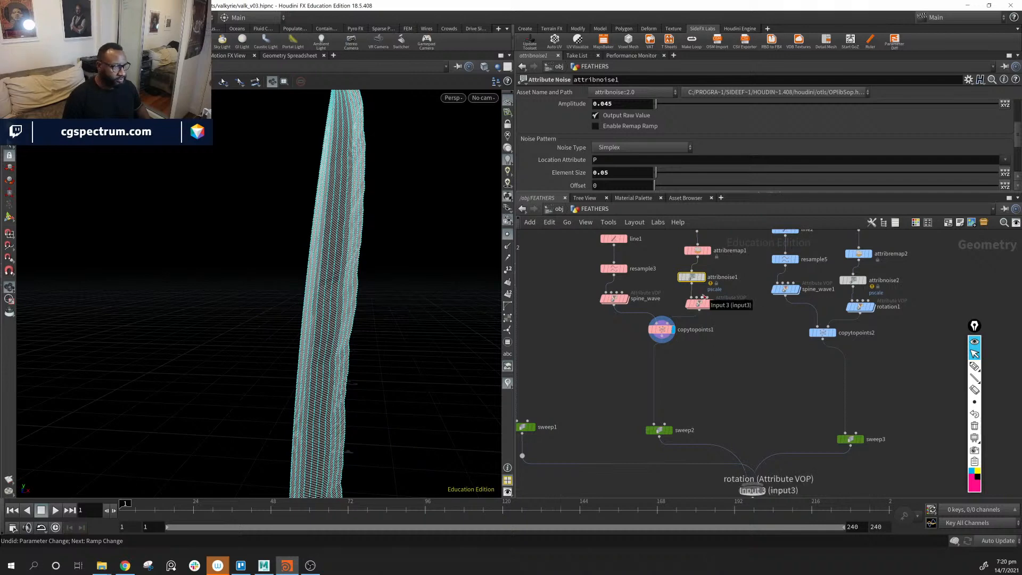
drag(463, 330, 287, 398)
Open rotation1's parameters on the other barb branch and display copytopoints2 to see that side's barbs.
middle_drag(759, 368, 583, 368)
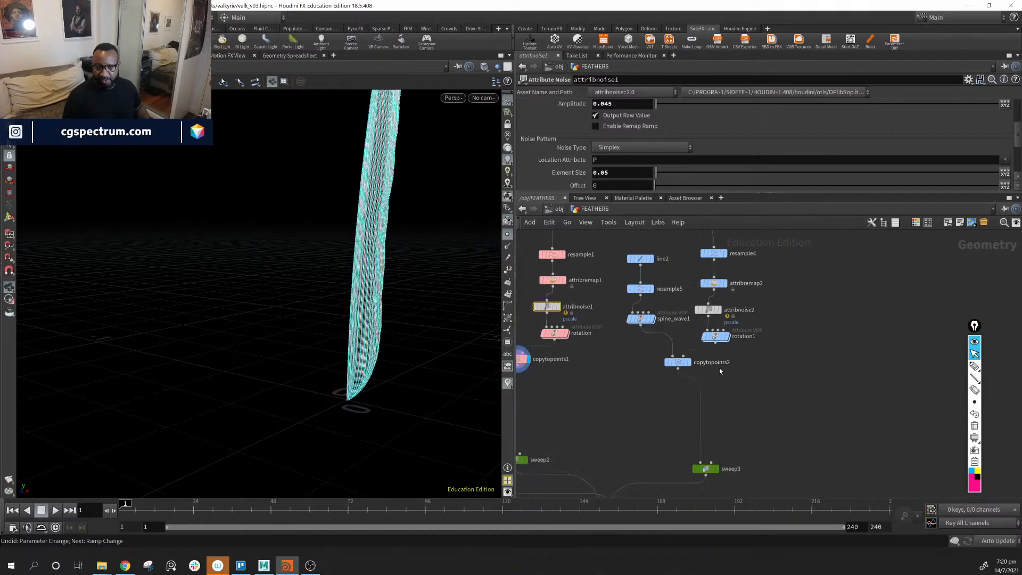
click(727, 338)
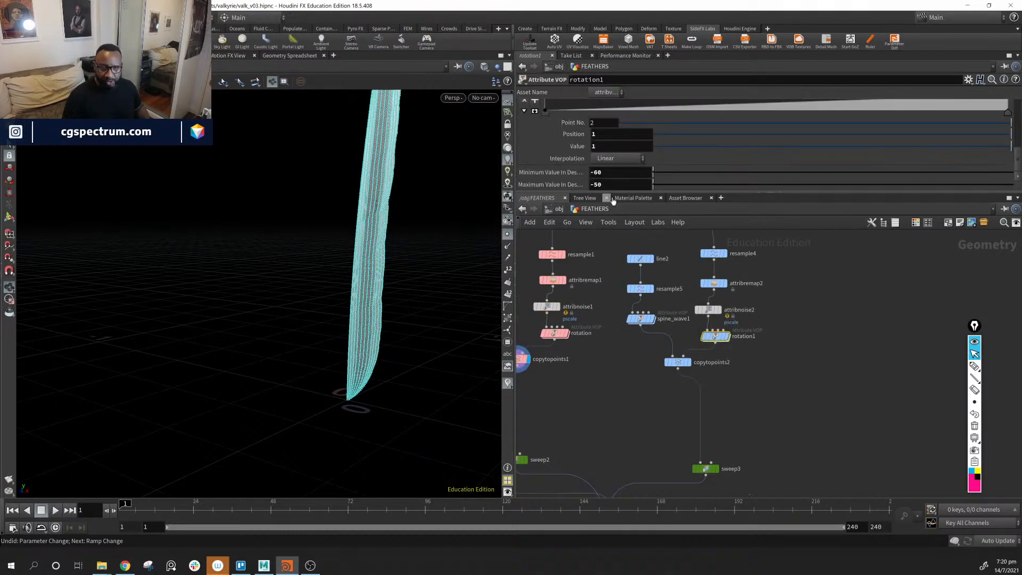
click(684, 362)
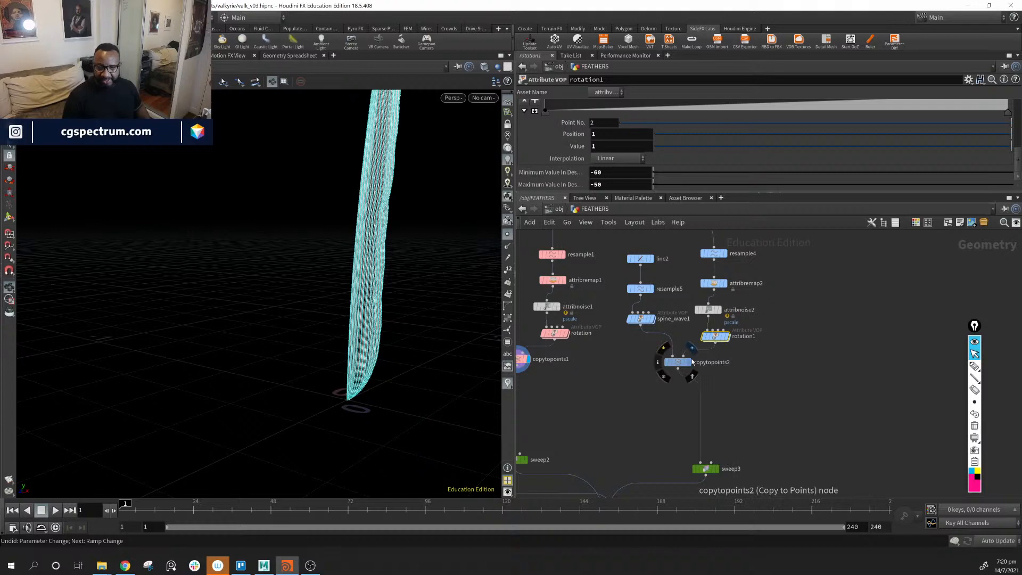
drag(476, 328, 447, 296)
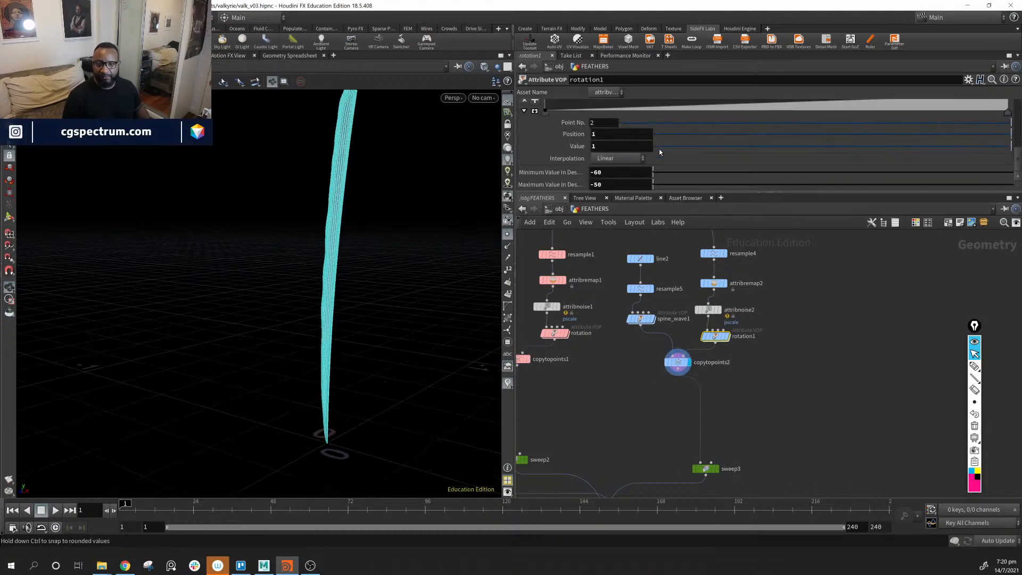
Set attribremap2's maximum output value to 0.5.
middle_drag(778, 311, 779, 356)
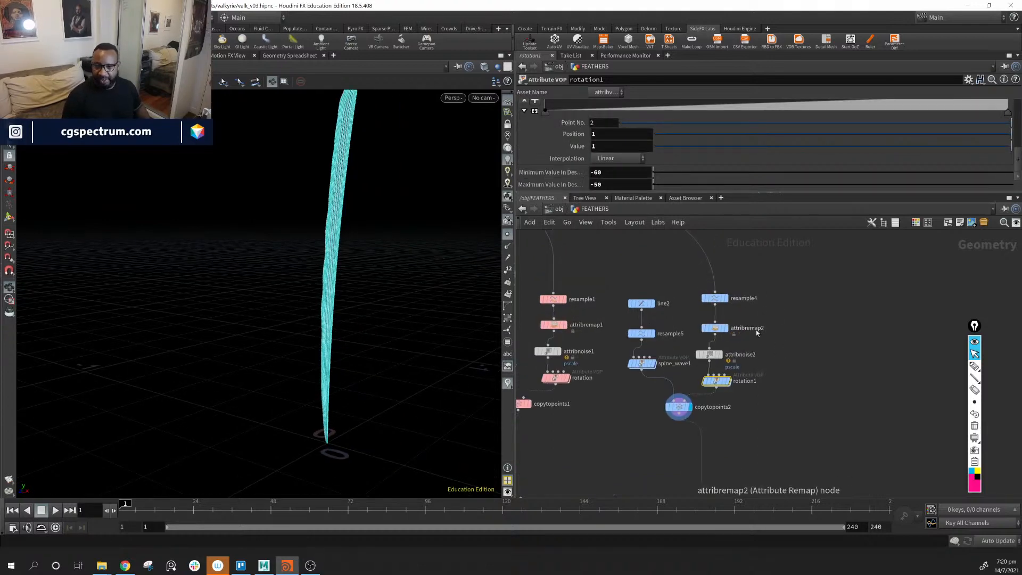
click(717, 330)
scroll(639, 180, down, 3)
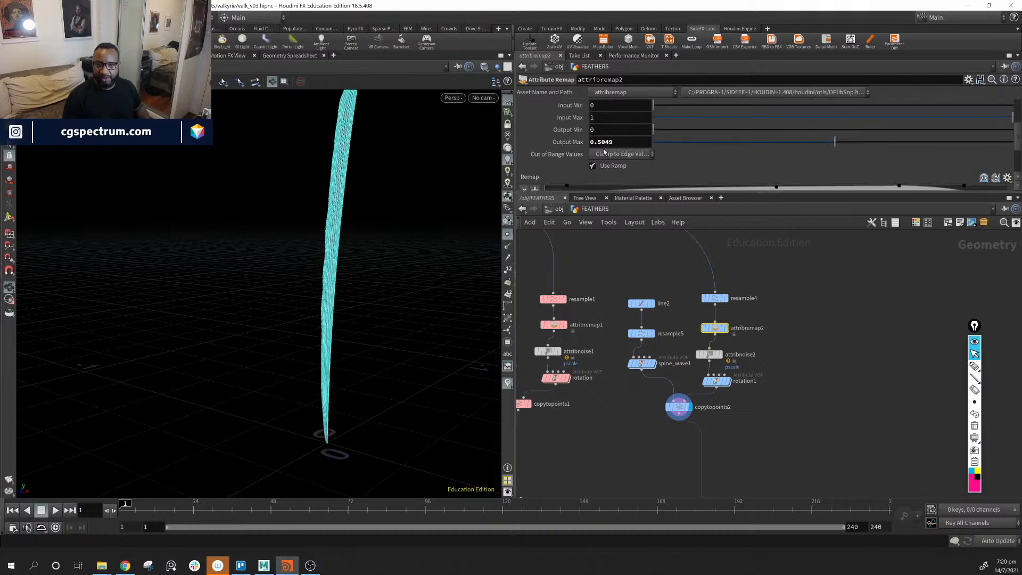
drag(392, 240, 409, 251)
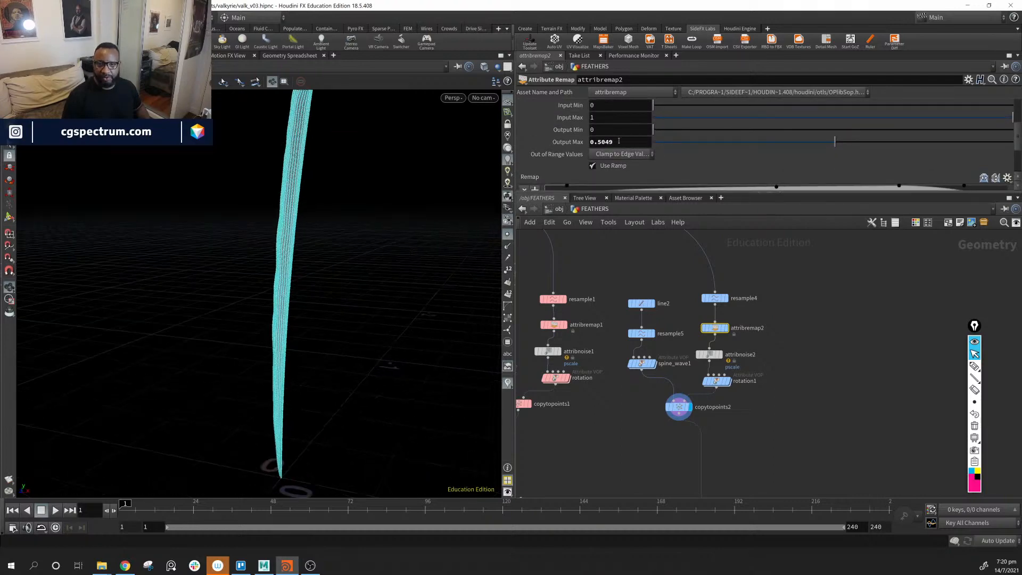
drag(620, 142, 525, 143)
text(.5)
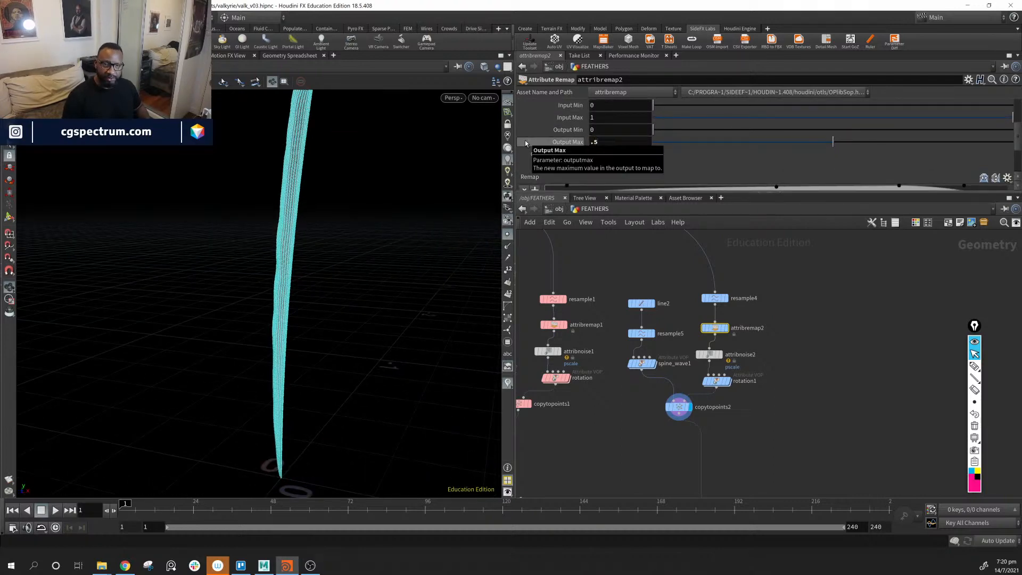
View the whole copytopoints2 barb side, and switch the display to the sweep2 node.
middle_drag(737, 353, 806, 352)
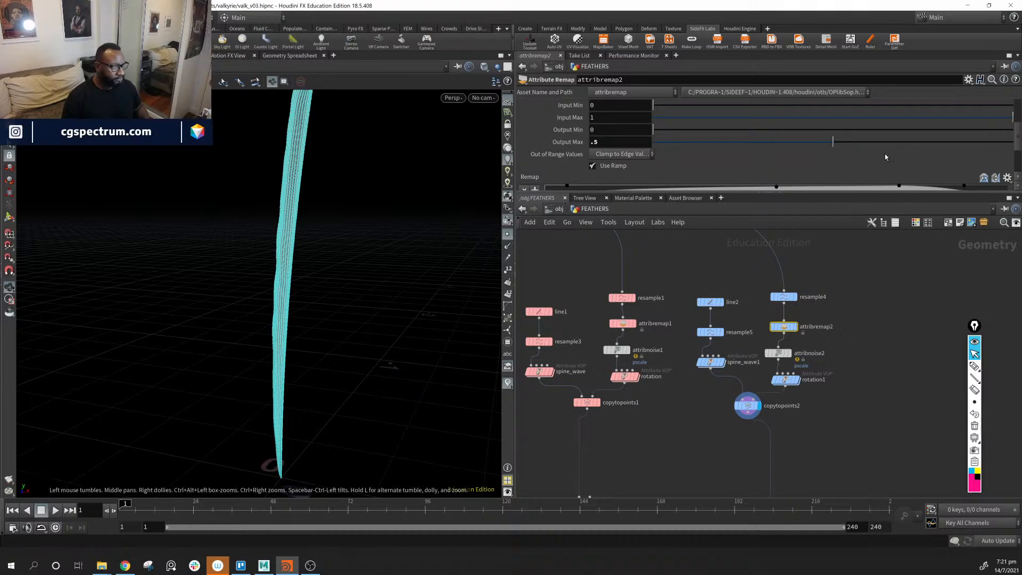
drag(355, 205, 365, 297)
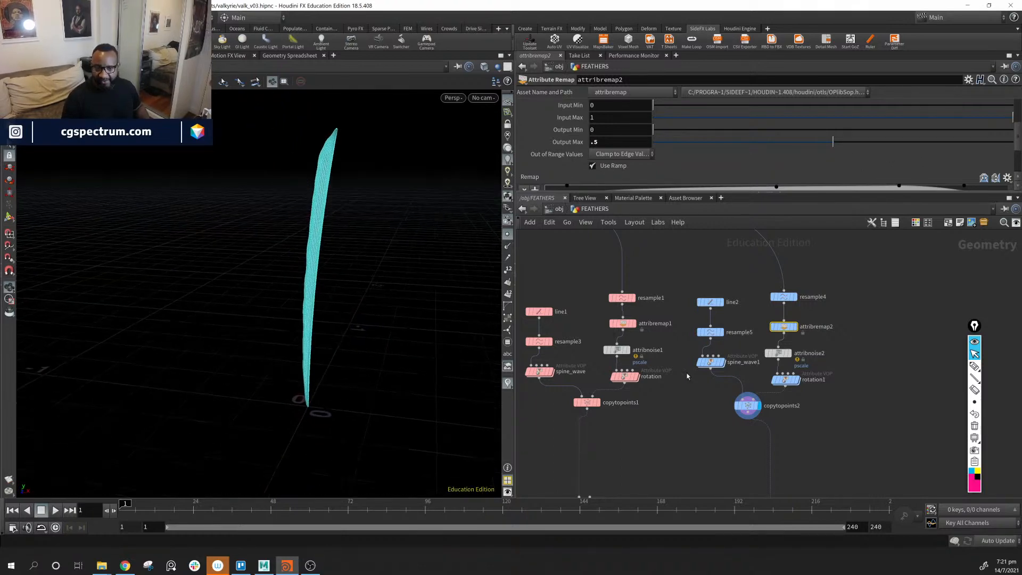
middle_drag(858, 391, 924, 223)
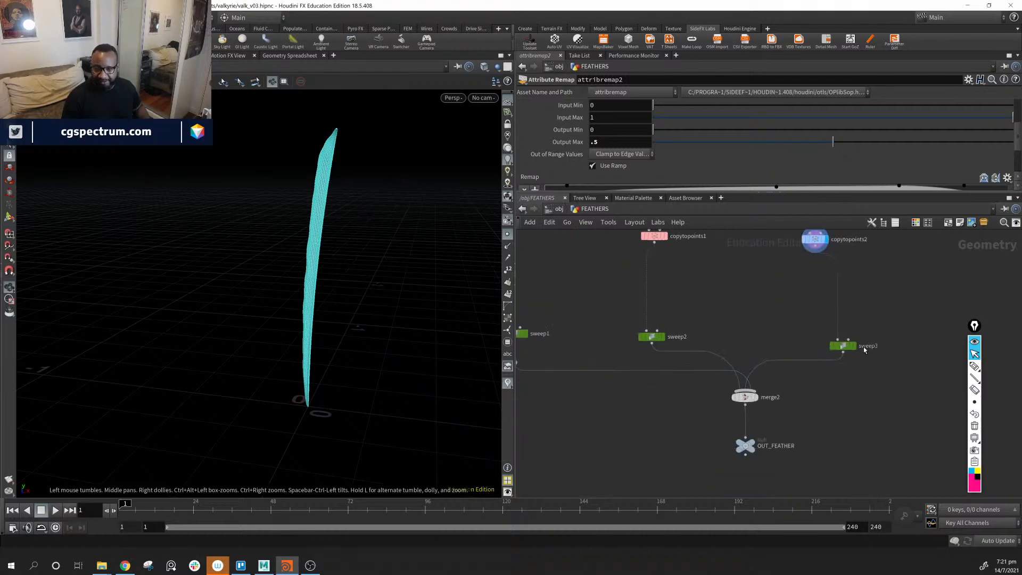
click(663, 335)
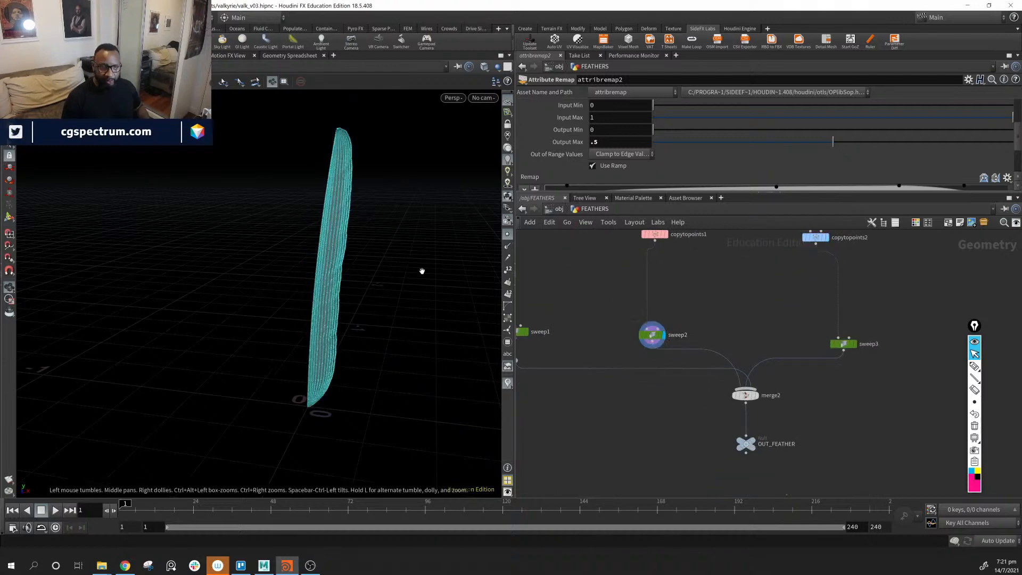
Hide the point markers, inspect the sweep2 barbs up close, and review sweep2's surface settings.
click(508, 236)
right_drag(330, 301, 666, 406)
right_drag(464, 342, 733, 335)
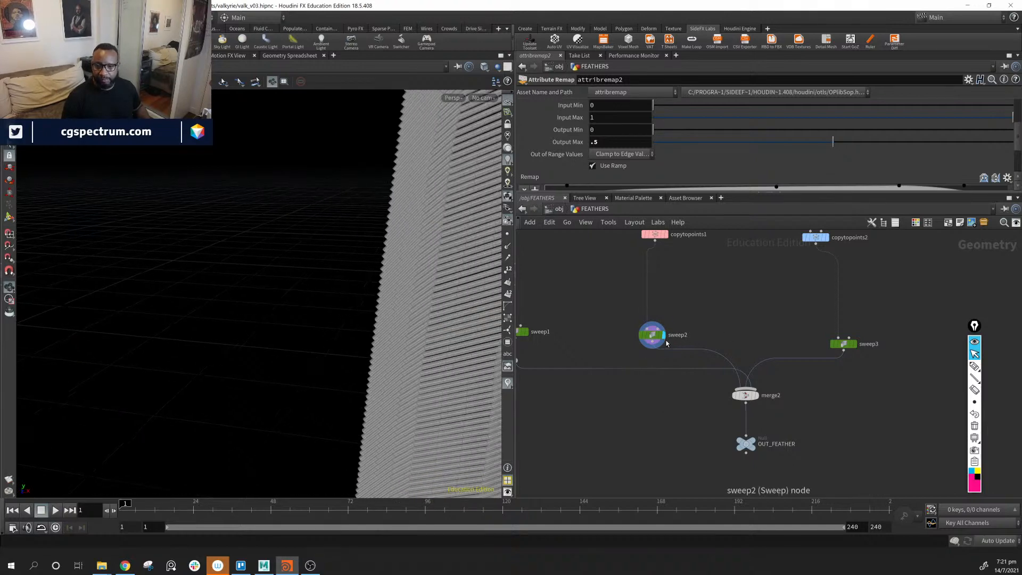
click(656, 336)
scroll(616, 170, down, 3)
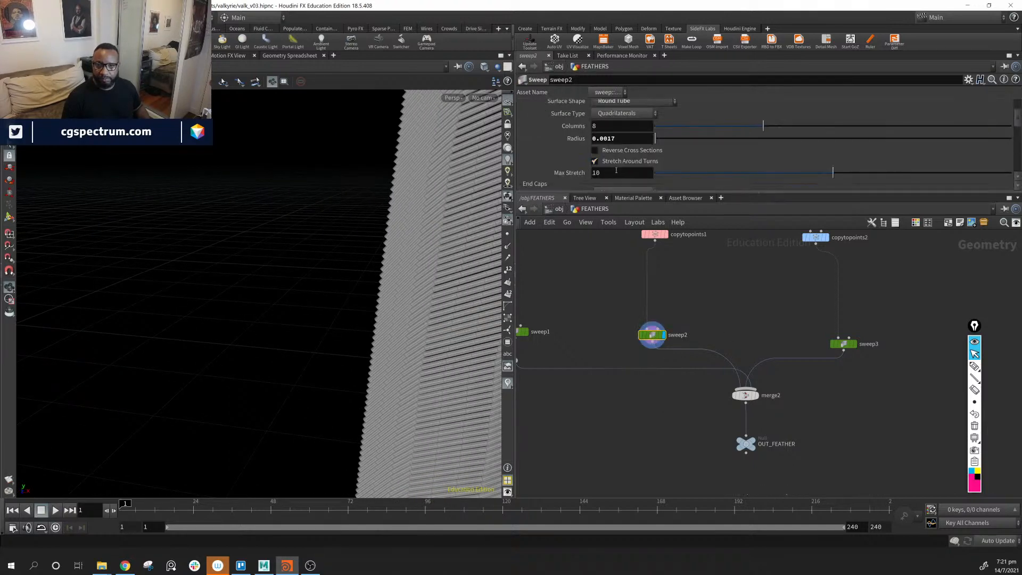
scroll(614, 170, up, 1)
Open sweep3's parameters and display its swept barbs, examining them from several angles.
click(843, 344)
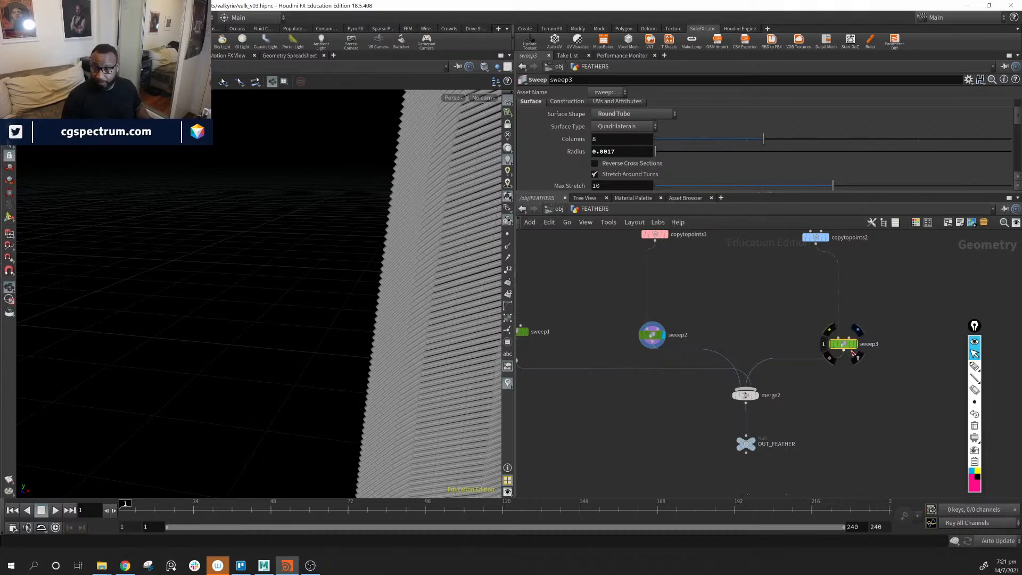
click(855, 344)
alt+drag(341, 333, 281, 319)
right_drag(281, 320, 333, 311)
middle_drag(372, 314, 292, 277)
right_drag(291, 277, 368, 301)
drag(367, 301, 369, 296)
middle_drag(396, 297, 355, 302)
Display merge2 and examine the combined feather both up close and as a whole.
click(756, 395)
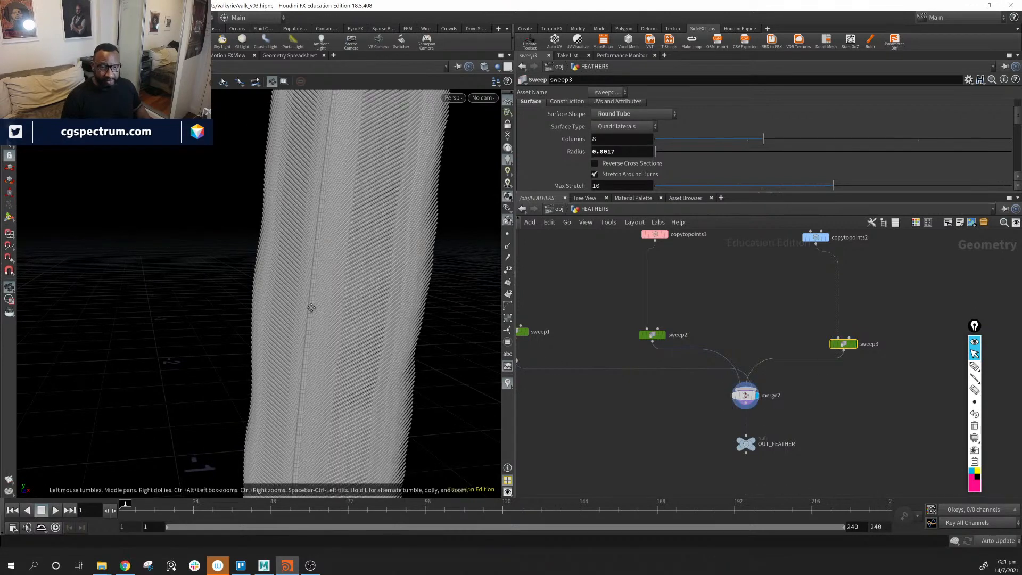
right_drag(312, 306, 384, 330)
middle_drag(385, 330, 295, 290)
mouse_move(295, 290)
mouse_down()
mouse_move(306, 320)
mouse_move(293, 307)
mouse_up()
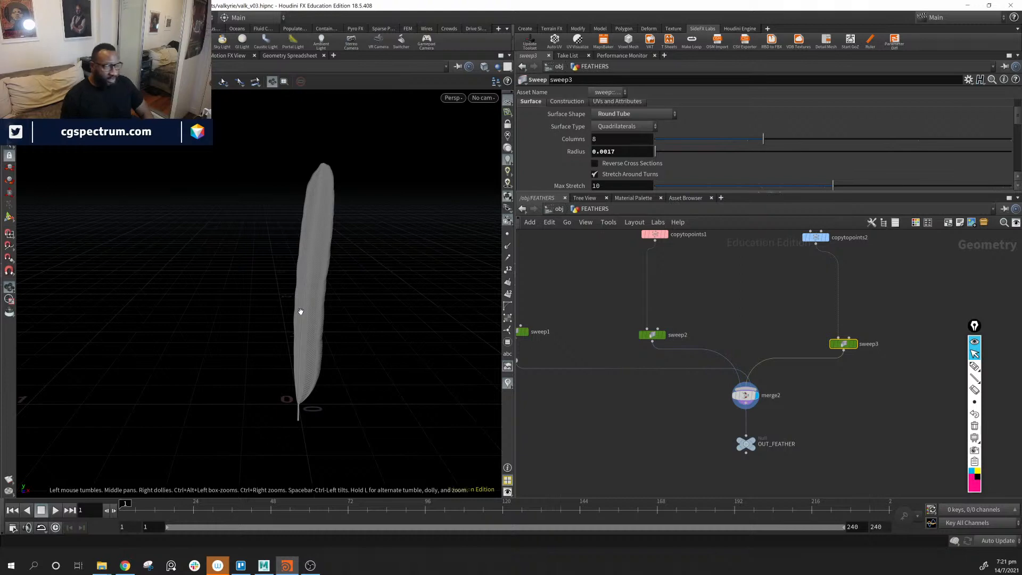
key(alt+Tab)
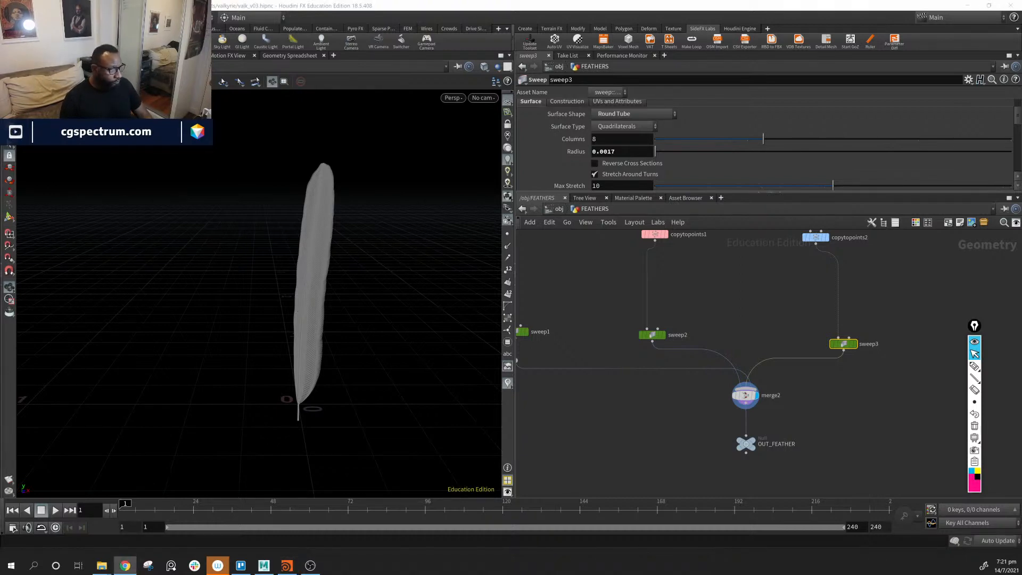
key(alt+Tab)
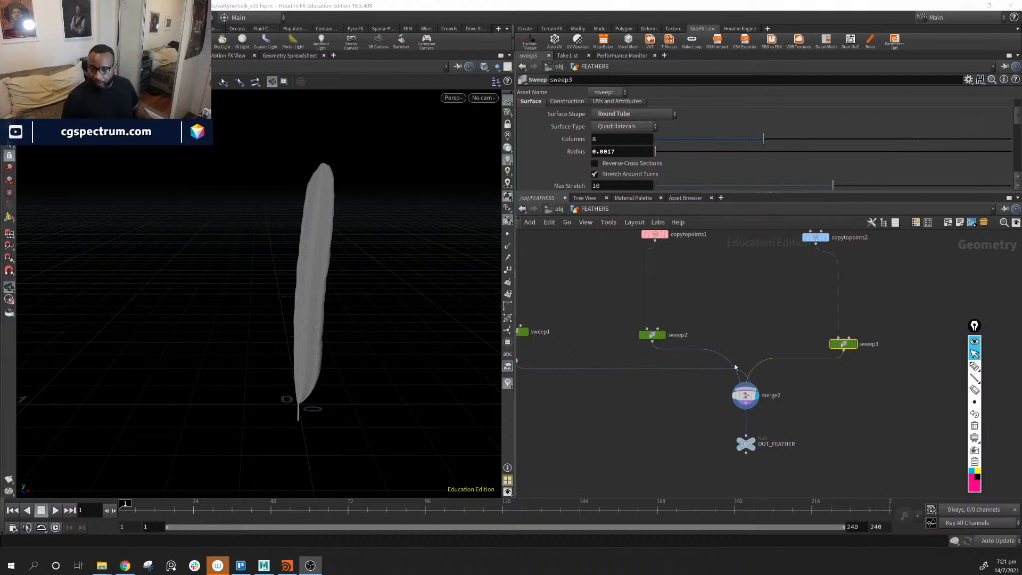
Return to the start of the network, open line_top's parameters and display its line.
mouse_move(749, 328)
middle_down()
mouse_move(813, 389)
mouse_move(779, 462)
middle_up()
middle_drag(716, 278, 690, 394)
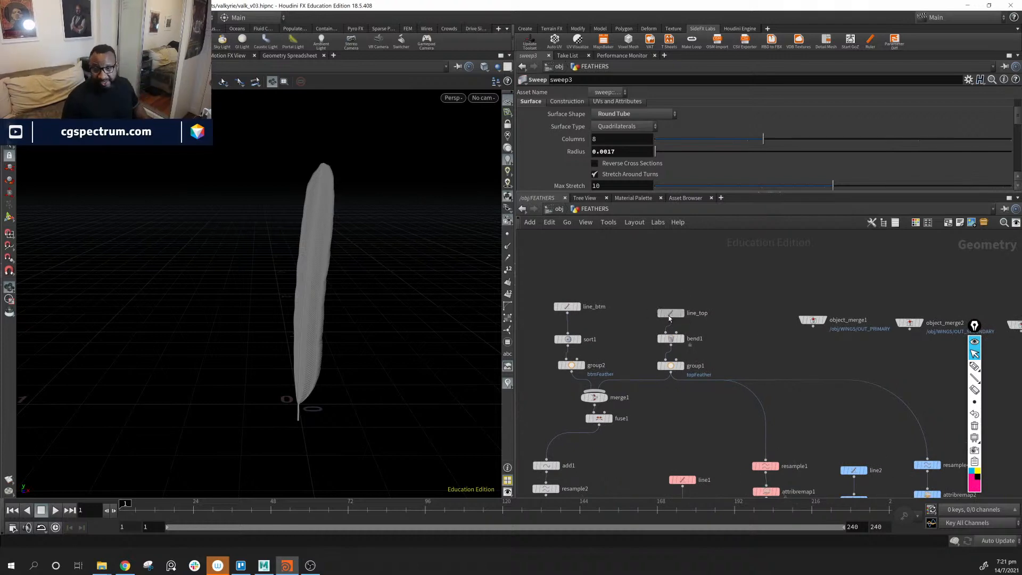
click(669, 315)
click(685, 316)
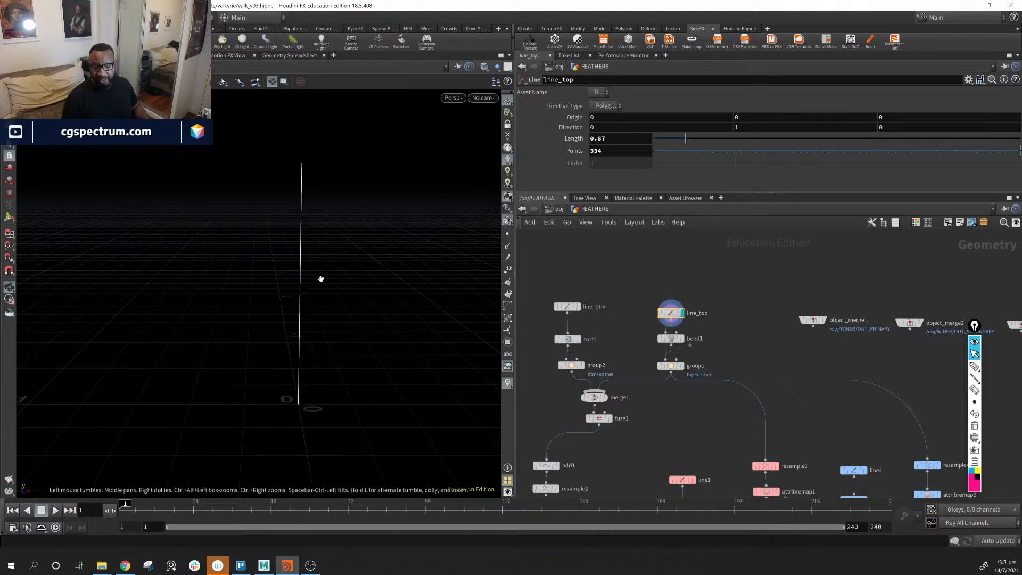
alt+drag(319, 281, 317, 308)
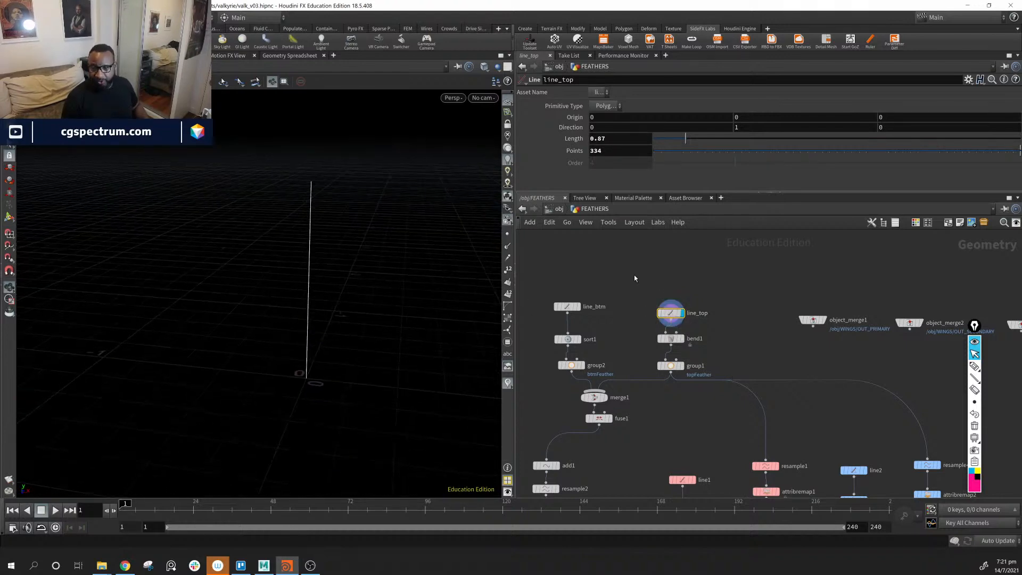
Display the OUT_FEATHER node at the end of the network to see the finished feather.
middle_drag(809, 450, 768, 213)
middle_drag(548, 442, 530, 346)
scroll(764, 437, up, 1)
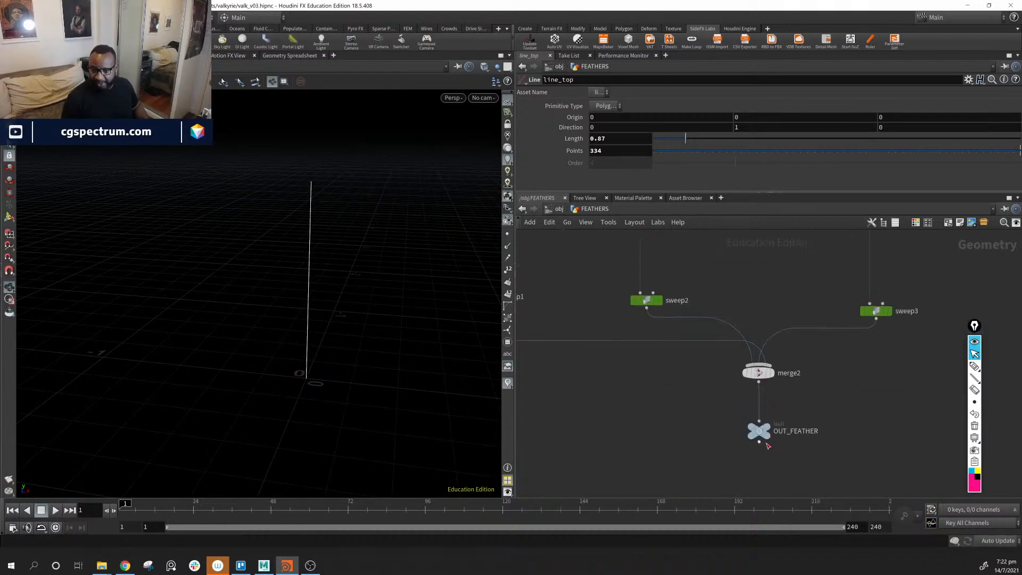
mouse_move(764, 432)
click(776, 415)
Display line_top again with point markers shown and examine the points along the line.
middle_drag(749, 238, 769, 480)
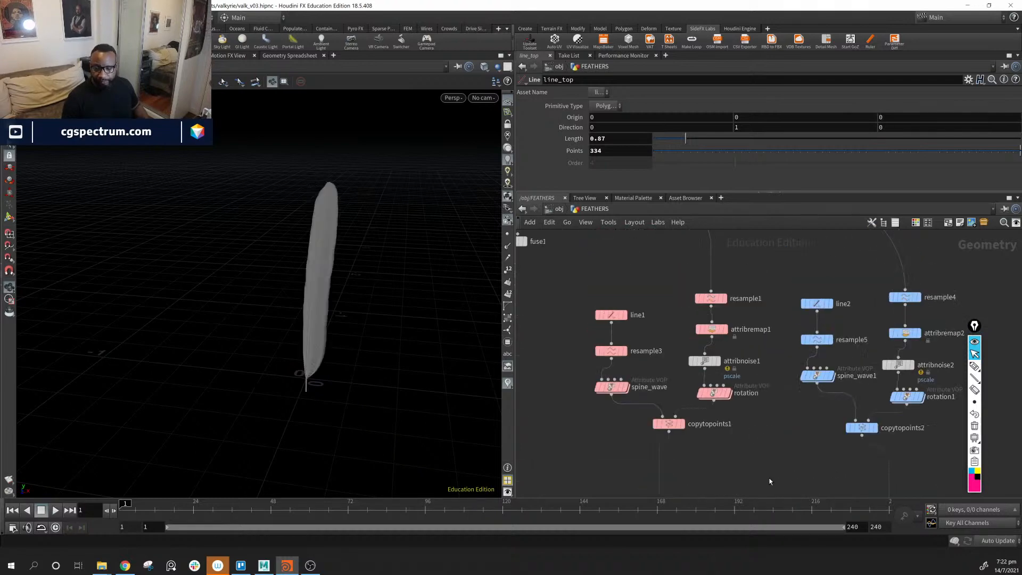
middle_drag(760, 258, 793, 358)
middle_drag(649, 234, 694, 414)
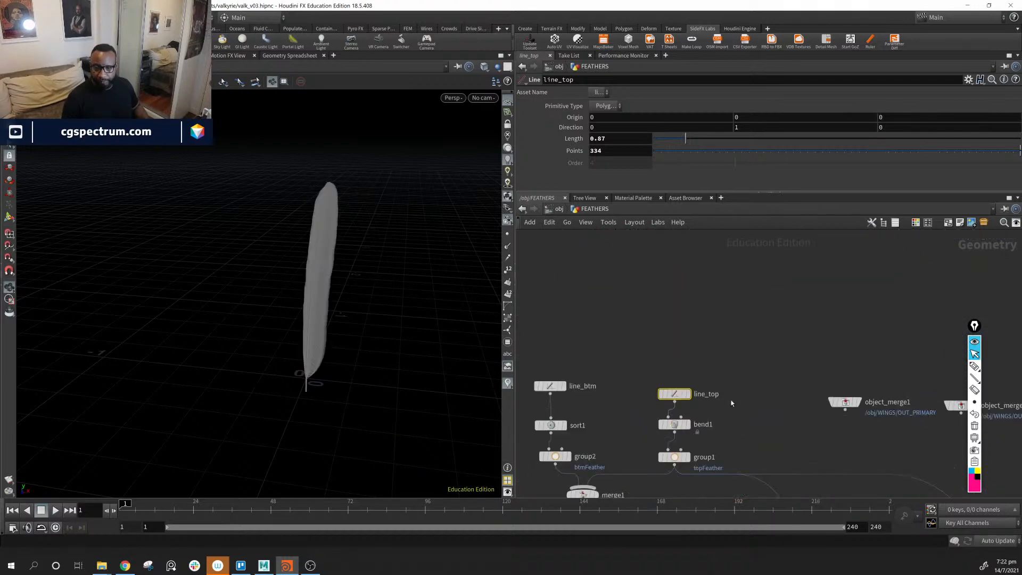
click(692, 397)
alt+middle_drag(320, 287, 302, 300)
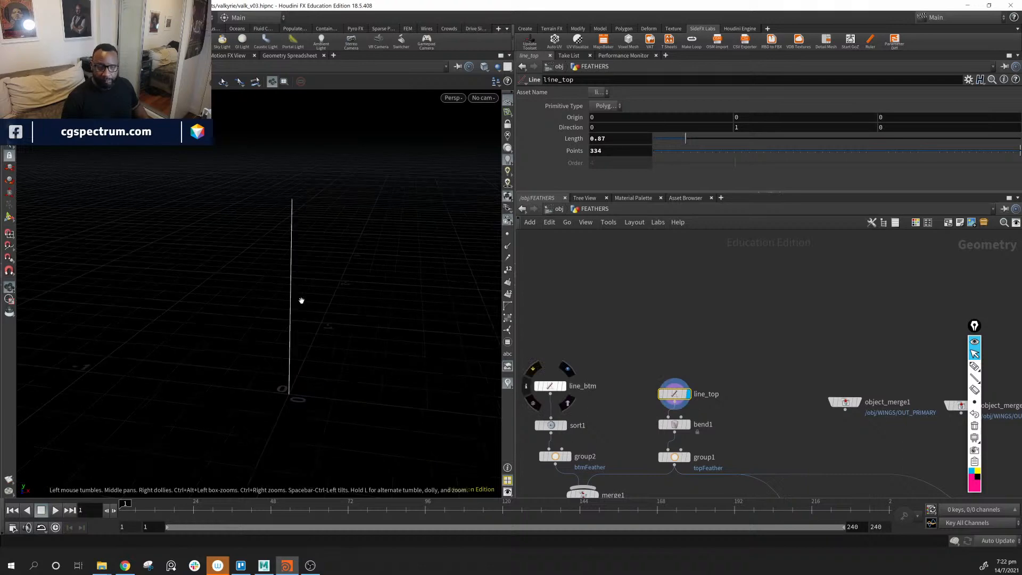
alt+right_drag(301, 300, 378, 347)
mouse_move(378, 346)
alt+mouse_down()
mouse_move(357, 342)
mouse_move(384, 345)
alt+mouse_up()
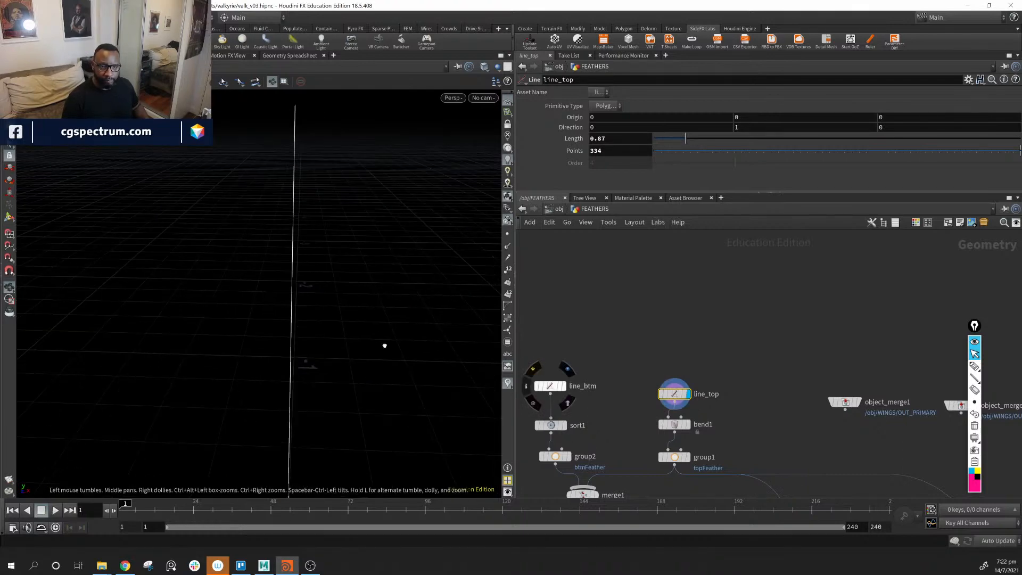
click(507, 233)
alt+middle_drag(356, 339, 390, 353)
alt+right_drag(390, 353, 369, 342)
alt+middle_drag(368, 342, 341, 306)
Switch the display back to OUT_FEATHER, hide the point markers and frame the feather's tip.
middle_drag(752, 430, 692, 277)
middle_drag(758, 414, 685, 262)
mouse_move(737, 440)
middle_down()
mouse_move(707, 262)
mouse_move(725, 498)
mouse_move(711, 556)
middle_up()
click(711, 470)
click(507, 233)
alt+middle_drag(409, 280, 399, 365)
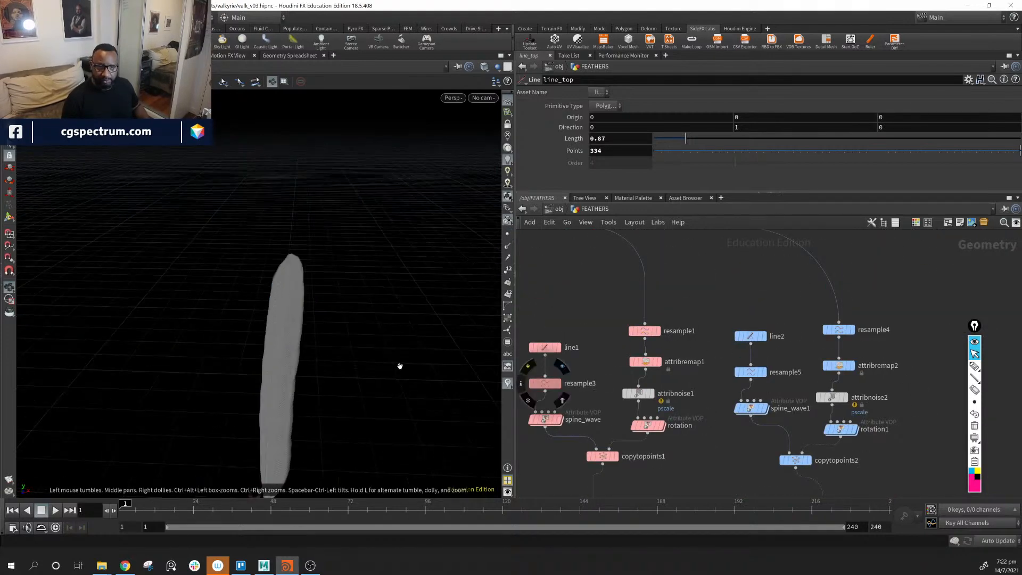
Test line_top at a length of 4.47 while viewing the feather, and settle on a length of 1.234.
middle_drag(721, 327, 745, 536)
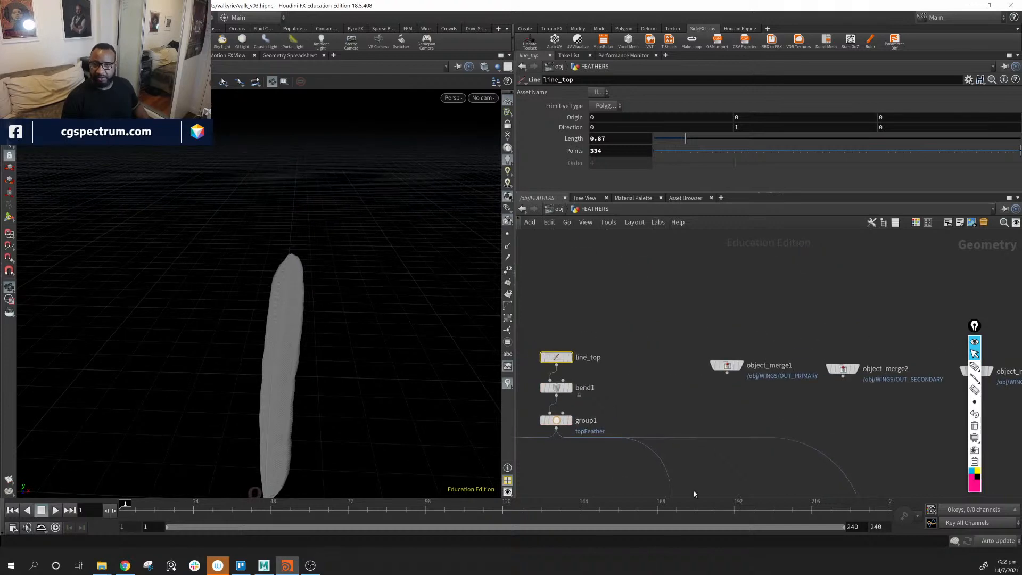
drag(687, 140, 817, 153)
drag(427, 240, 330, 208)
drag(321, 429, 383, 365)
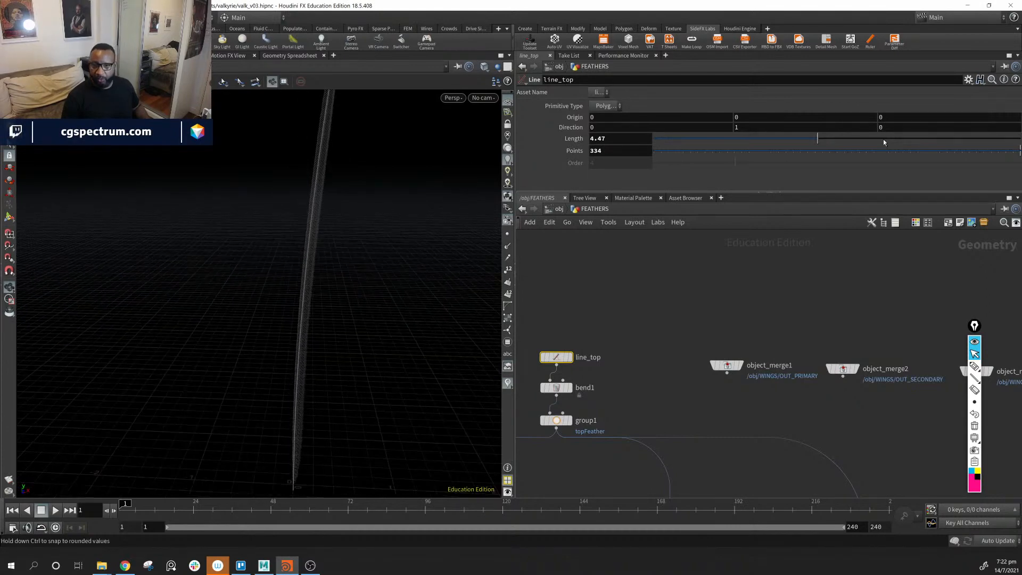
drag(817, 139, 701, 167)
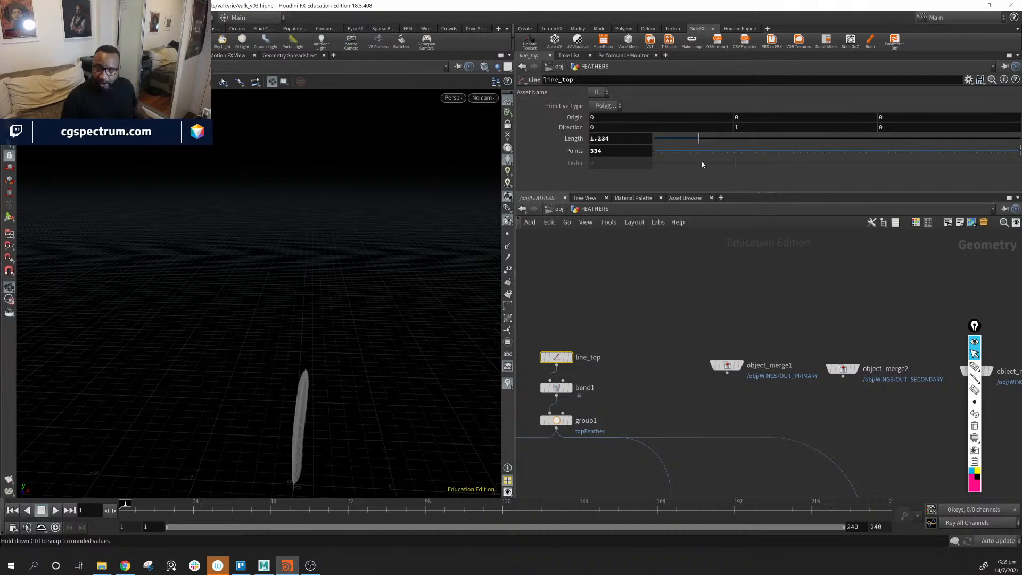
Move the line_top node up to open a gap above bend1.
middle_drag(610, 414, 674, 355)
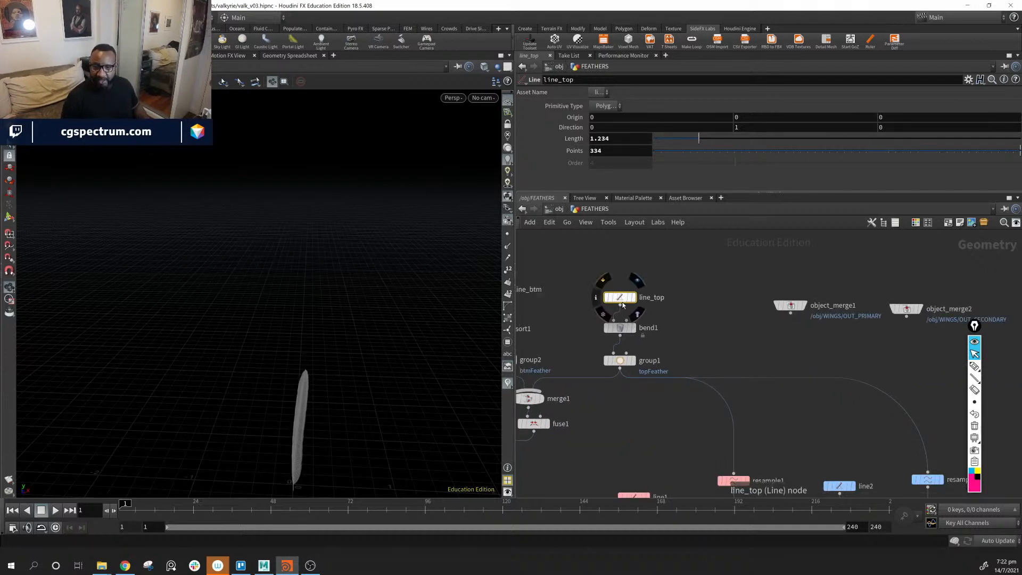
drag(619, 297, 620, 272)
drag(625, 331, 623, 333)
Examine how group1 feeds the resample1 and resample4 barb branches from the line_top chain.
middle_drag(747, 395, 713, 345)
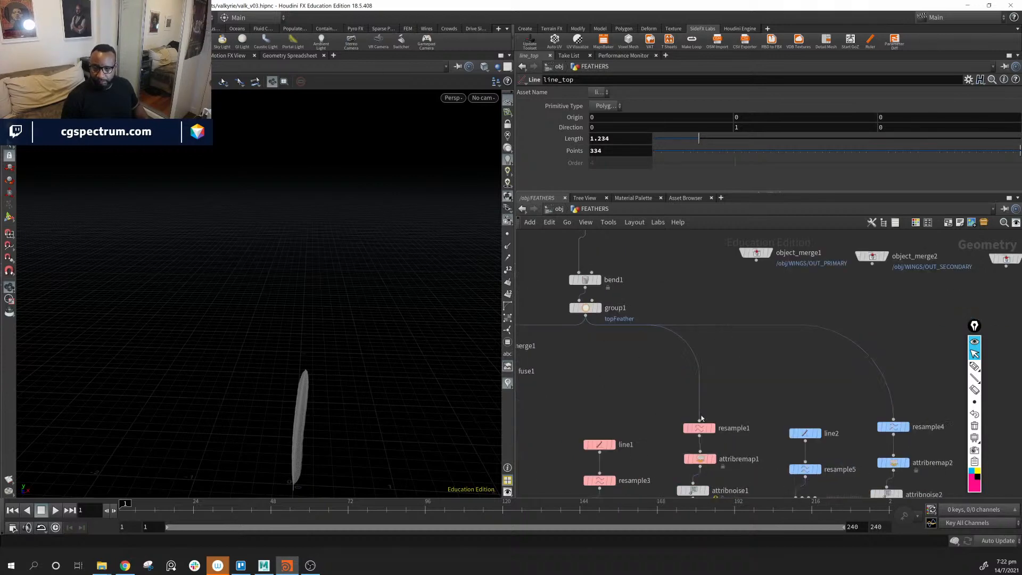
middle_drag(799, 442, 706, 413)
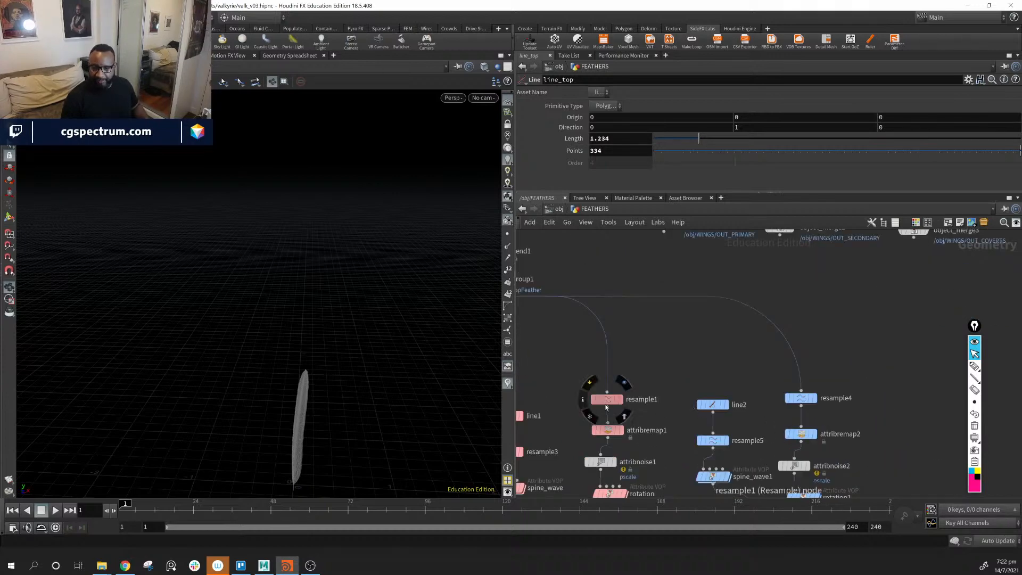
middle_drag(607, 405, 852, 403)
middle_drag(724, 395, 682, 408)
middle_drag(783, 405, 696, 398)
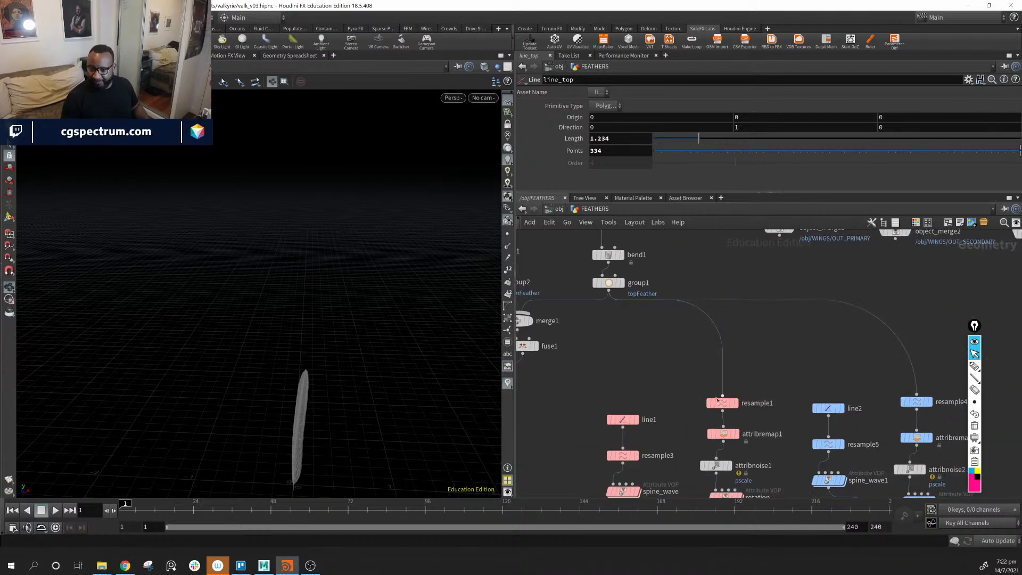
middle_drag(789, 389, 753, 358)
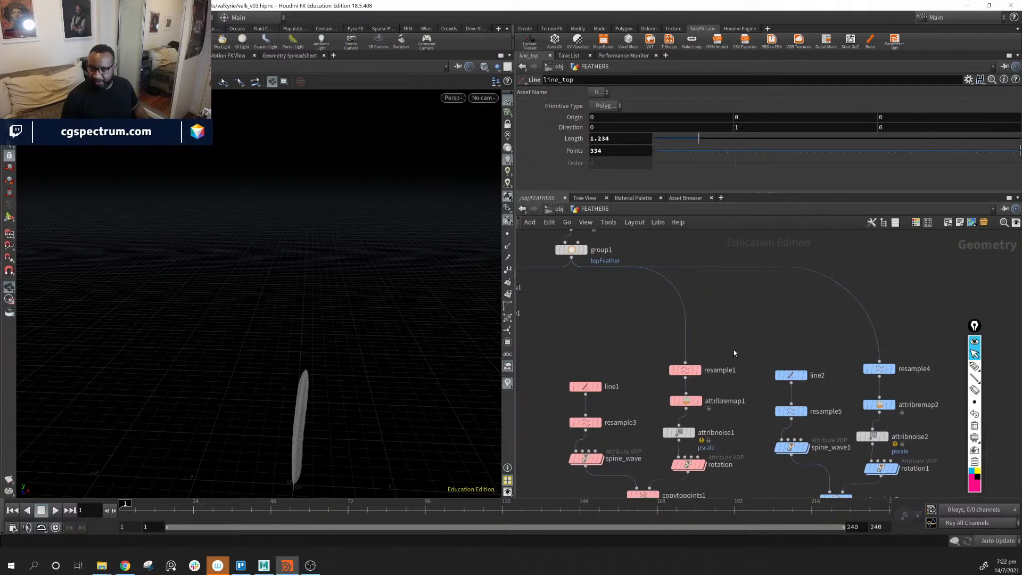
middle_drag(704, 335, 745, 406)
scroll(744, 406, down, 2)
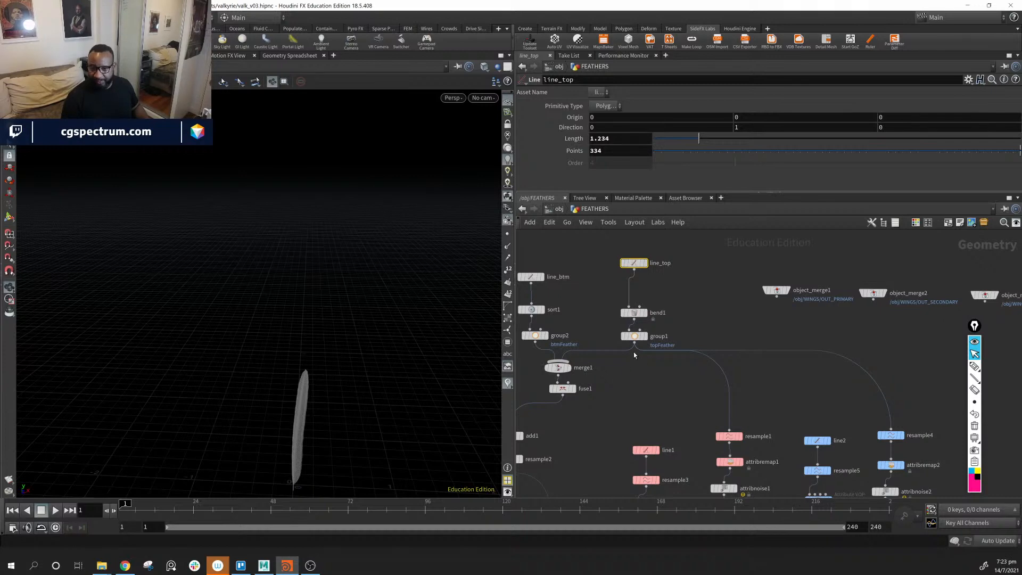
middle_drag(670, 367, 669, 373)
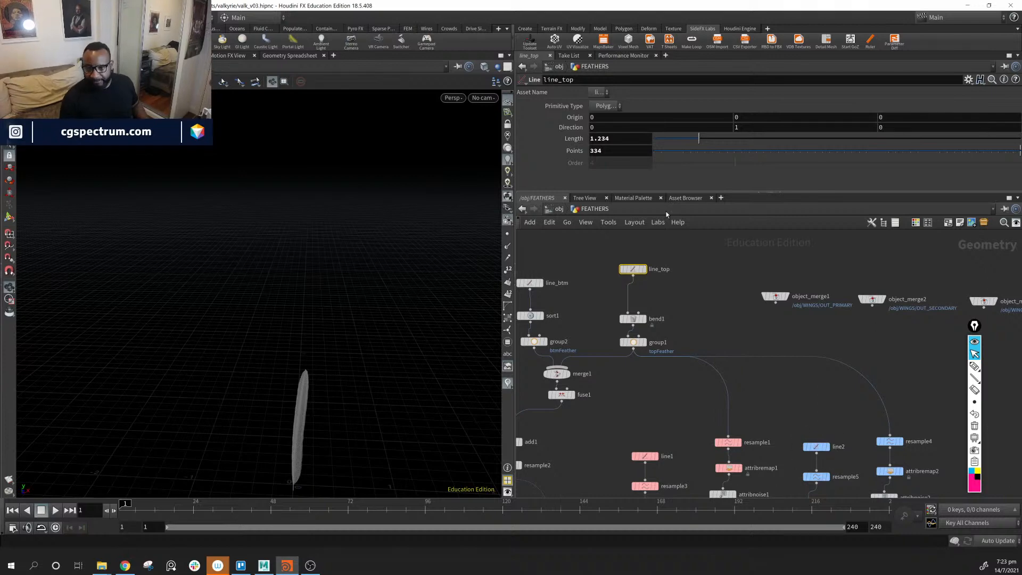
Move line_top farther from bend1 to make room for another node between them.
middle_drag(708, 352, 711, 377)
drag(632, 296, 628, 273)
scroll(649, 298, up, 3)
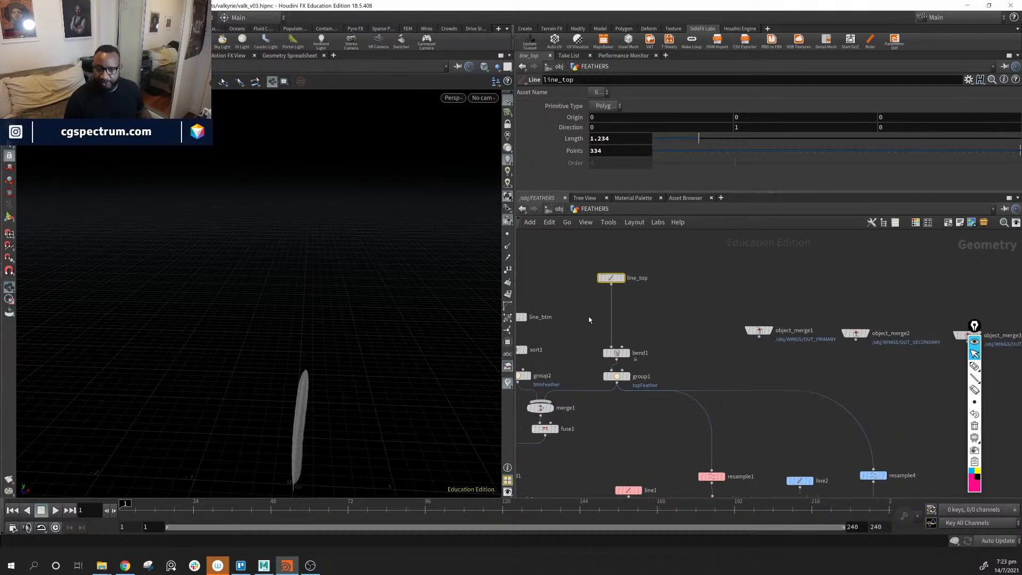
Display line_top and set its number of points to 2.
click(637, 261)
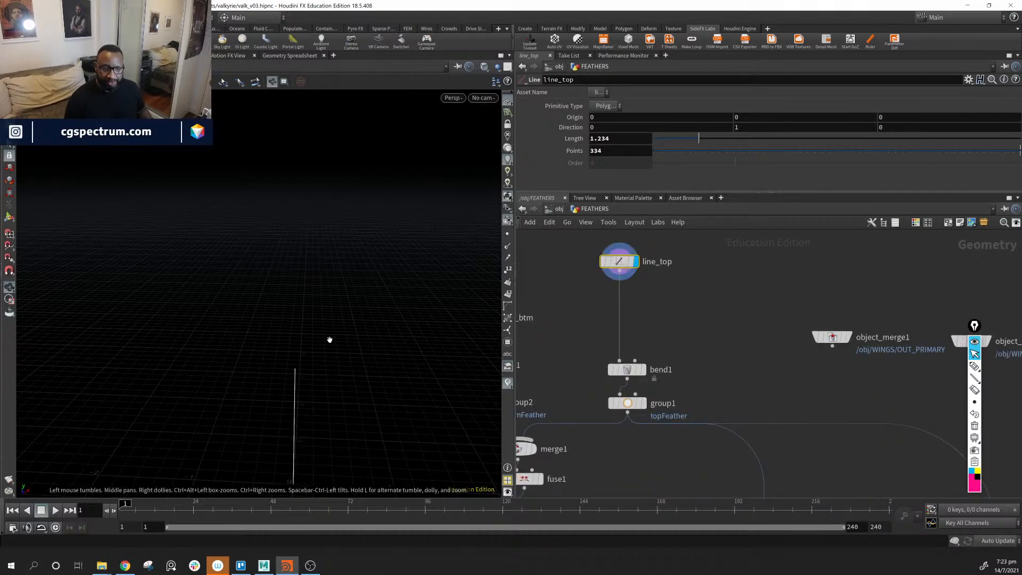
click(627, 151)
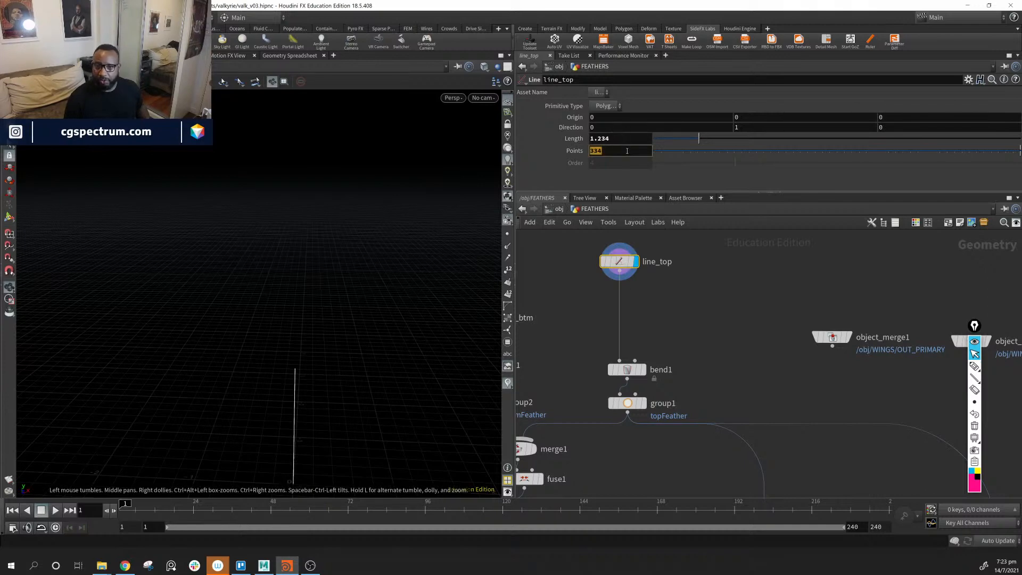
text(2)
key(Return)
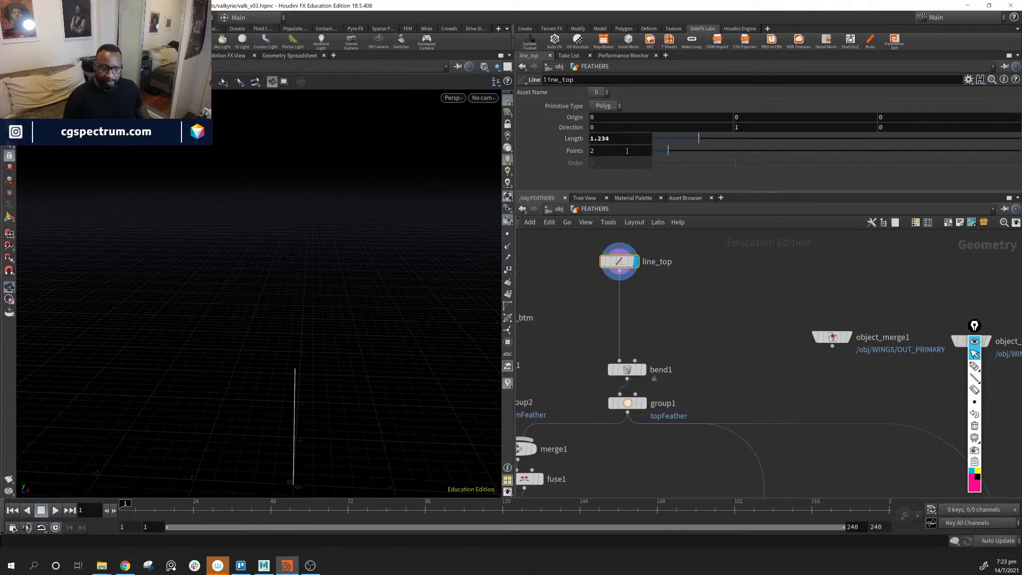
Show the point markers and frame the whole line_top line to check its end points.
middle_drag(308, 321, 321, 250)
right_drag(321, 250, 285, 352)
drag(285, 352, 310, 344)
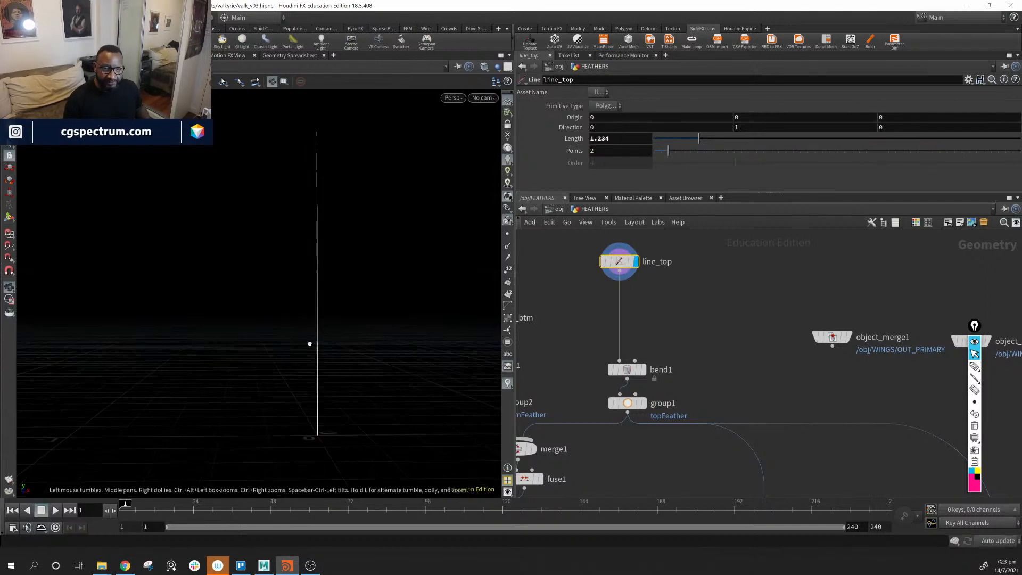
click(508, 238)
middle_drag(366, 304, 357, 319)
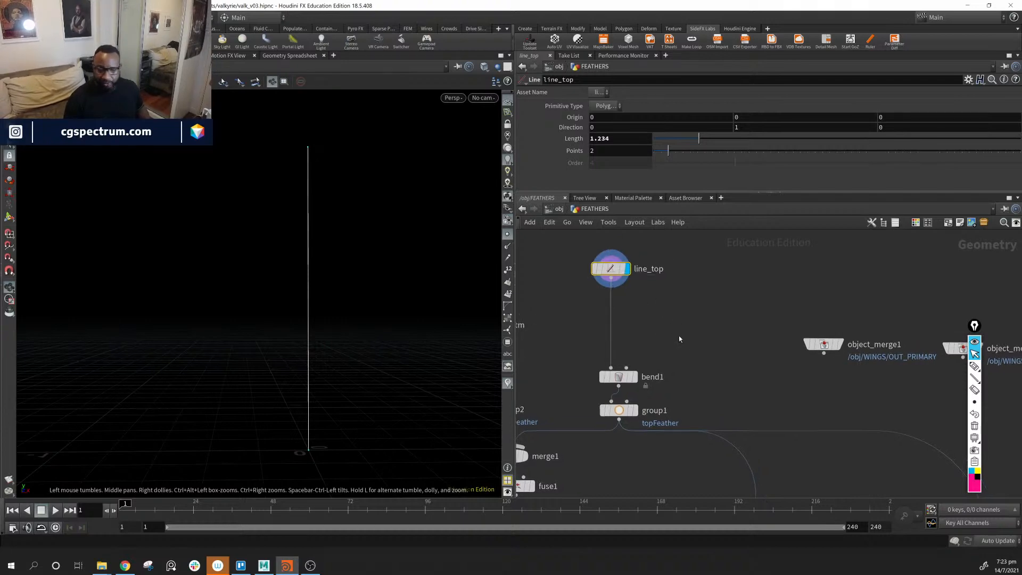
Add a Resample node and insert it on the connection between line_top and bend1.
key(Tab)
mouse_move(685, 330)
text(res)
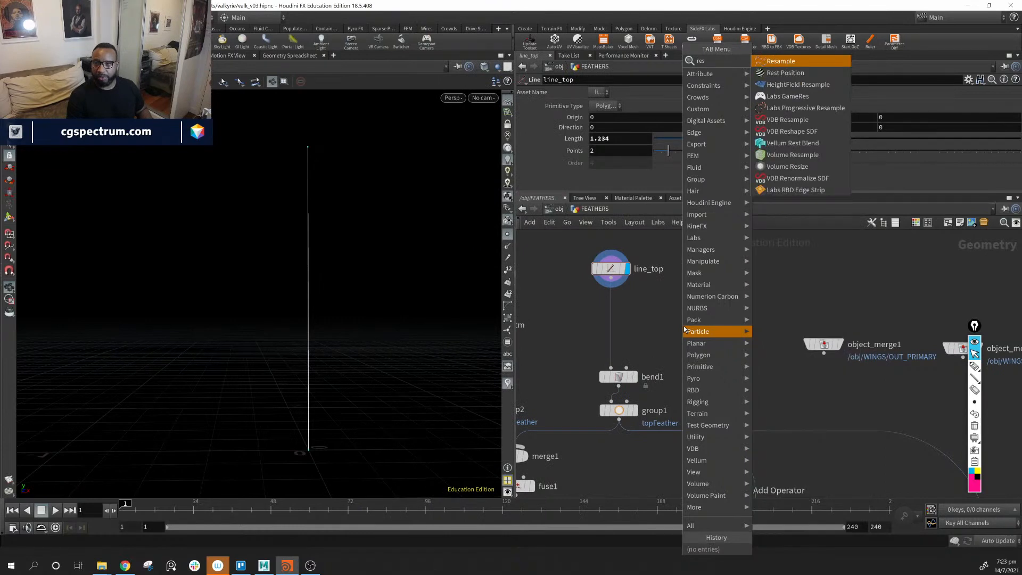
key(Return)
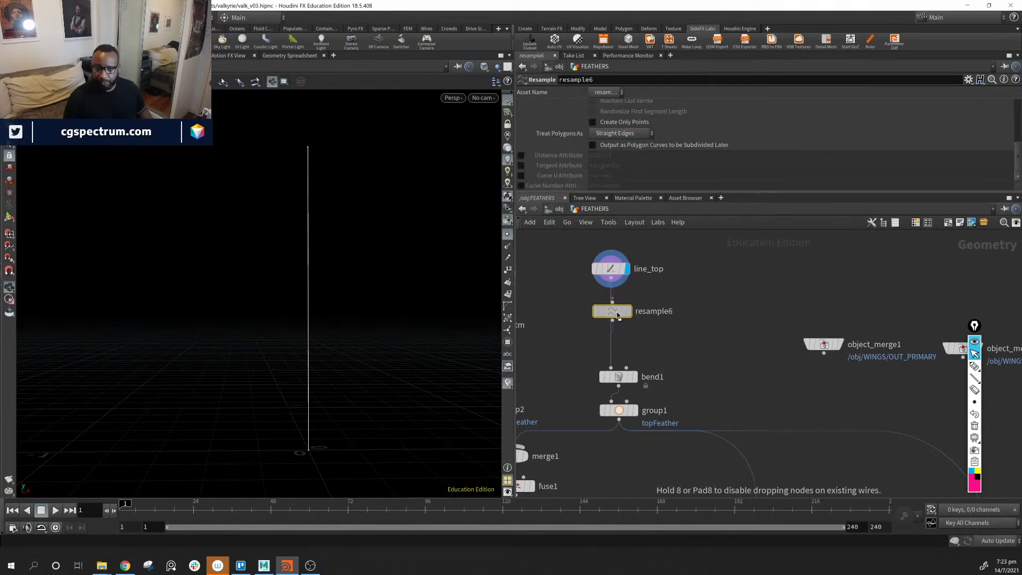
click(616, 315)
click(616, 316)
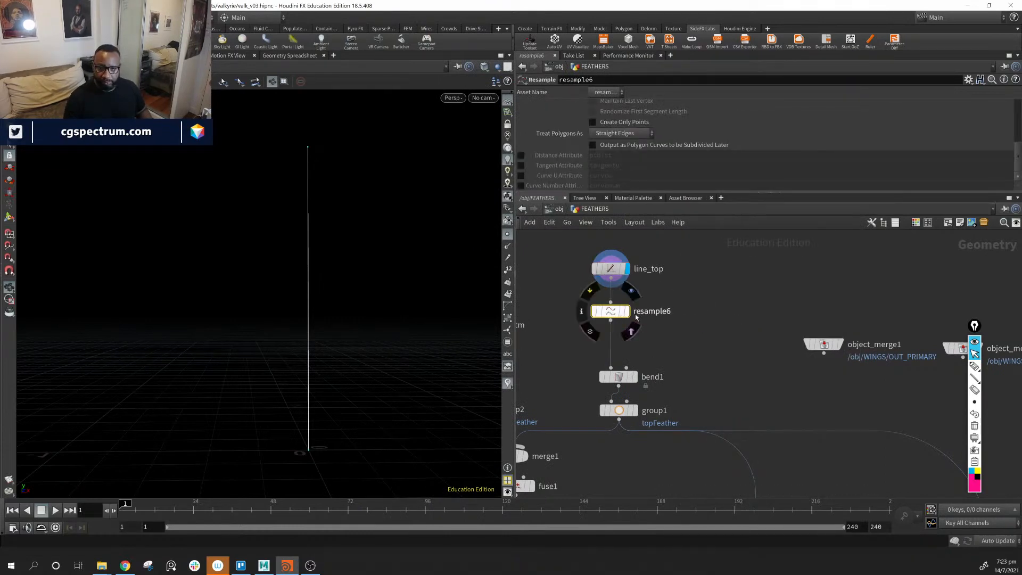
Display the resample6 node and set its maximum segment length to 0.01.
click(631, 290)
scroll(651, 179, up, 5)
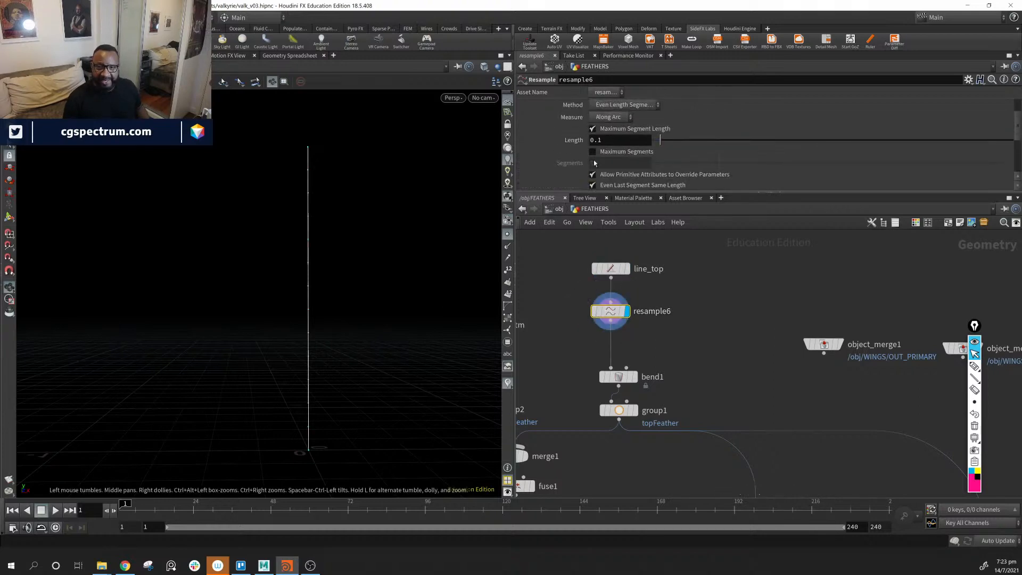
middle_drag(342, 304, 345, 272)
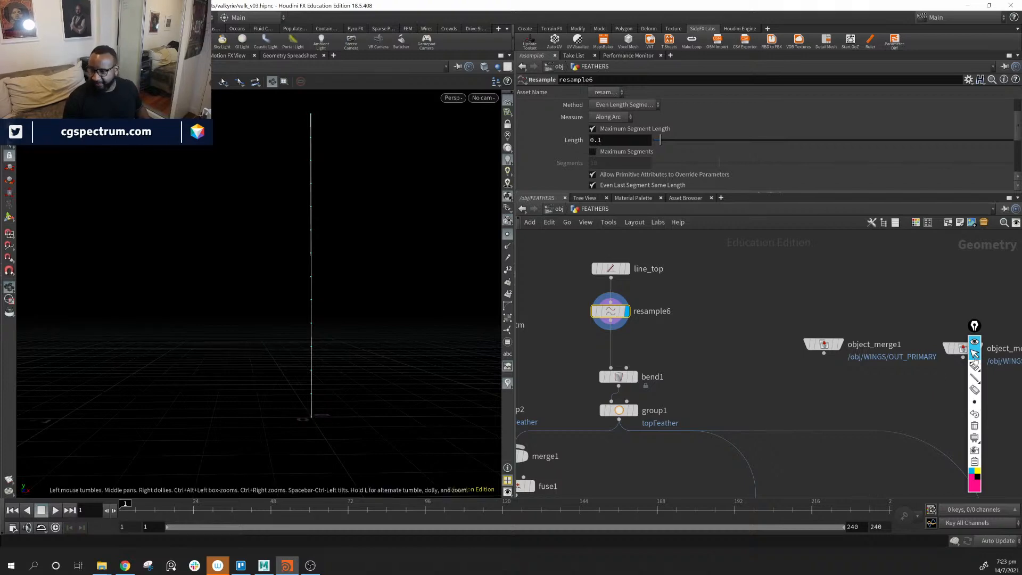
click(597, 140)
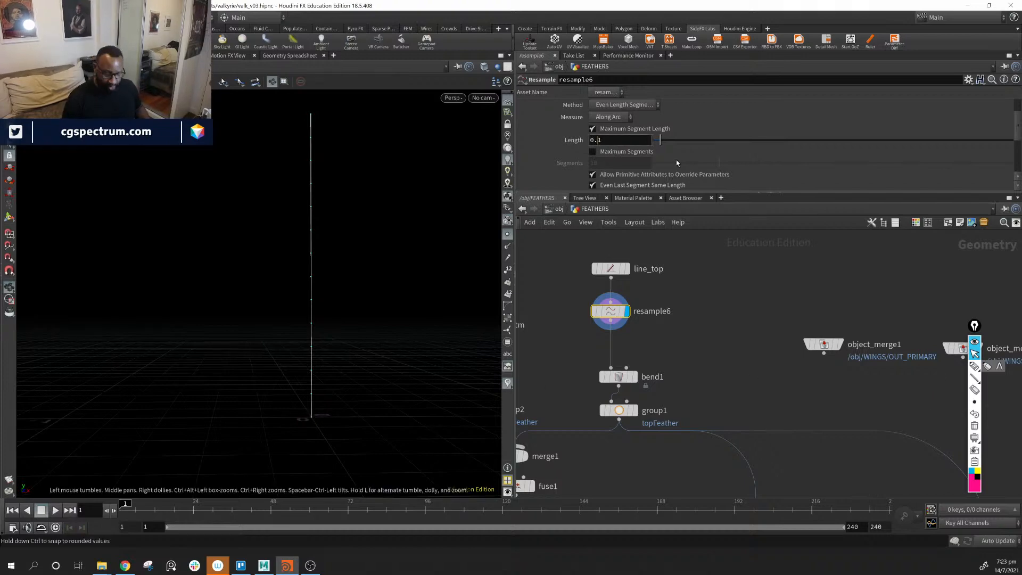
text(01)
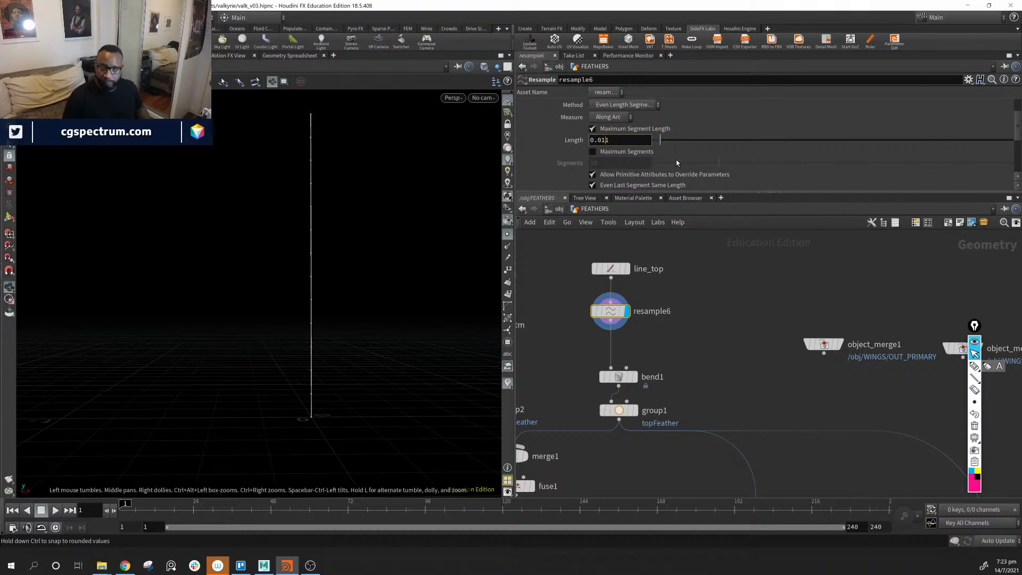
key(BackSpace)
key(BackSpace)
text(1)
key(Return)
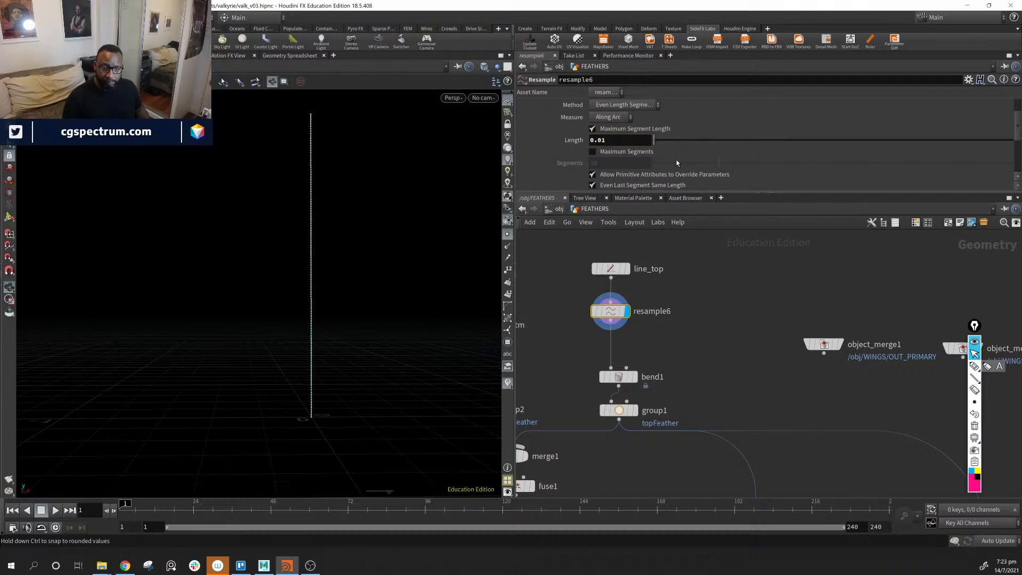
alt+middle_drag(298, 235, 295, 185)
alt+middle_drag(251, 293, 376, 349)
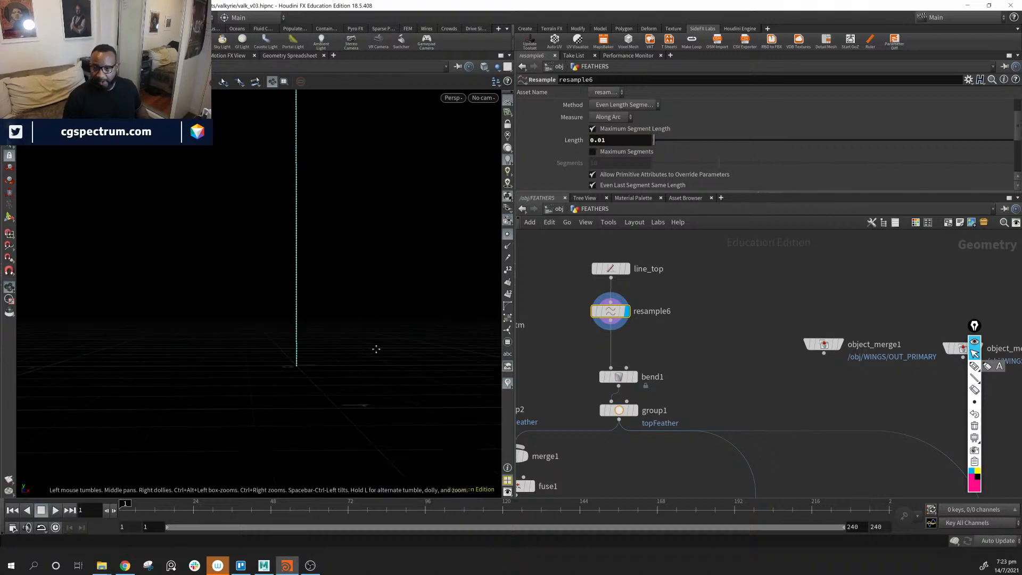
Enable the ptdist distance attribute and the curveu Curve U attribute on resample6.
scroll(630, 138, down, 5)
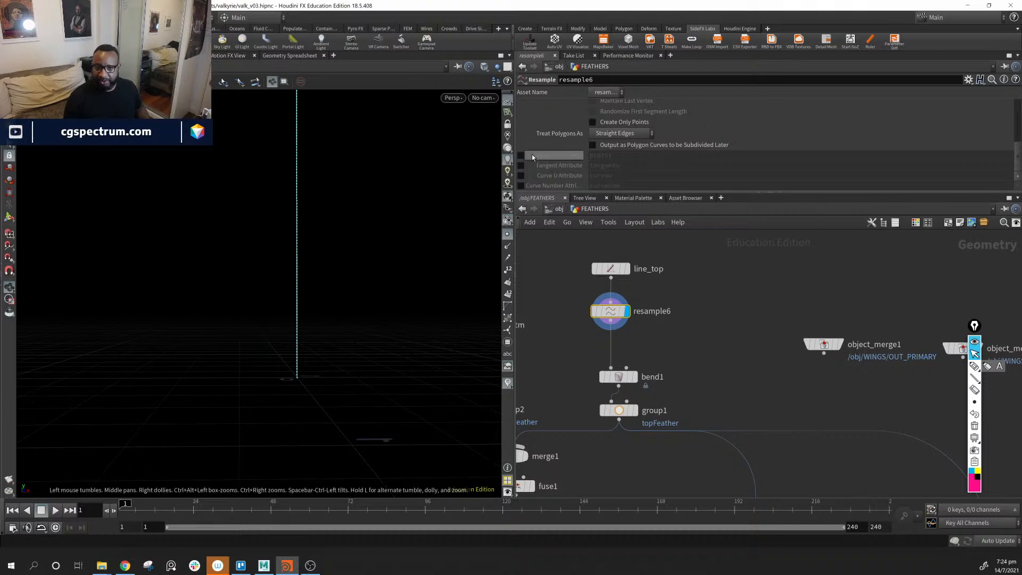
mouse_move(544, 156)
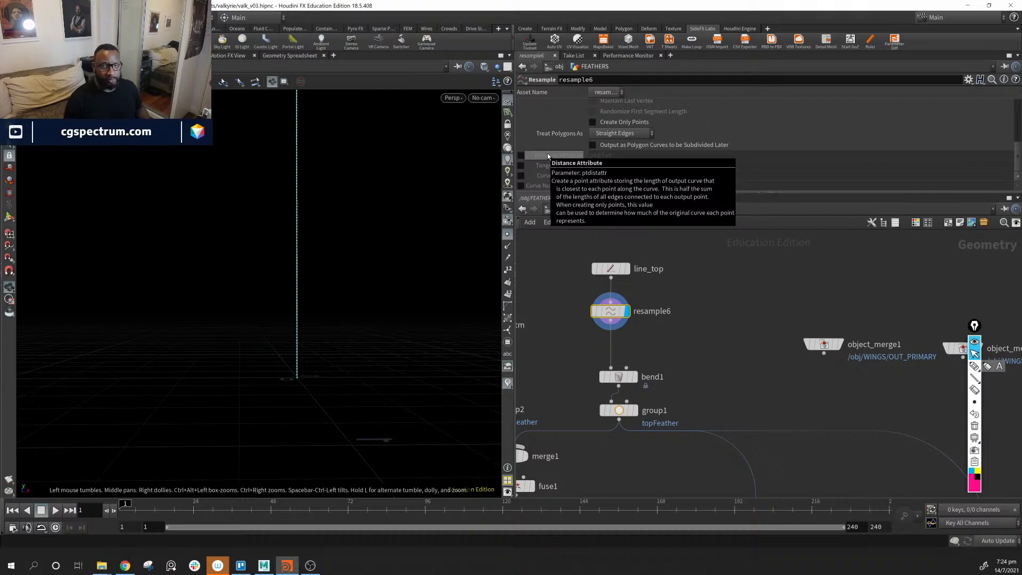
click(520, 155)
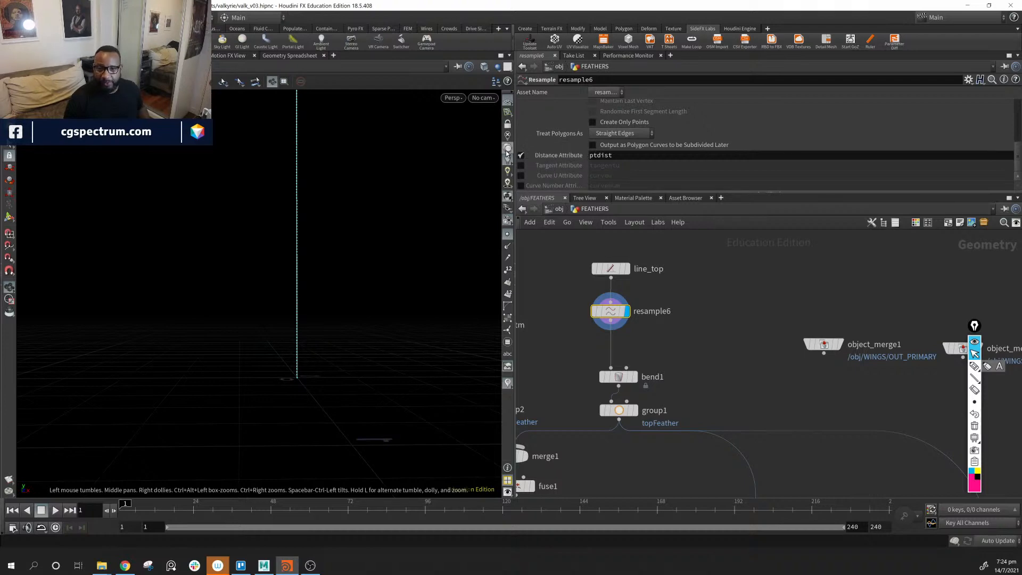
click(520, 176)
middle_drag(380, 234, 327, 341)
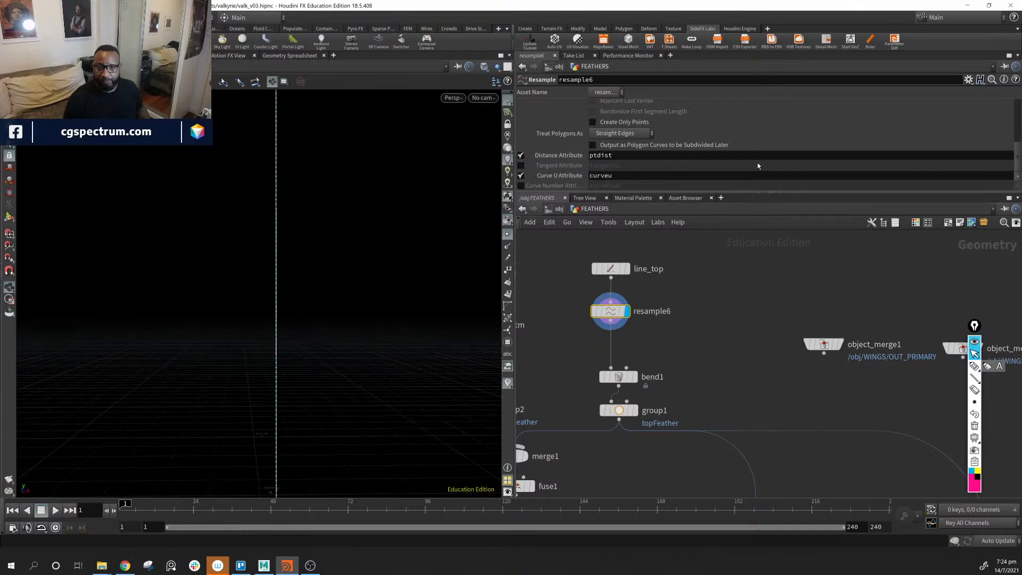
Frame the lower end of the resampled spine closely and draw annotation lines marking the gap between its two lowest points.
scroll(676, 156, up, 7)
scroll(662, 156, down, 1)
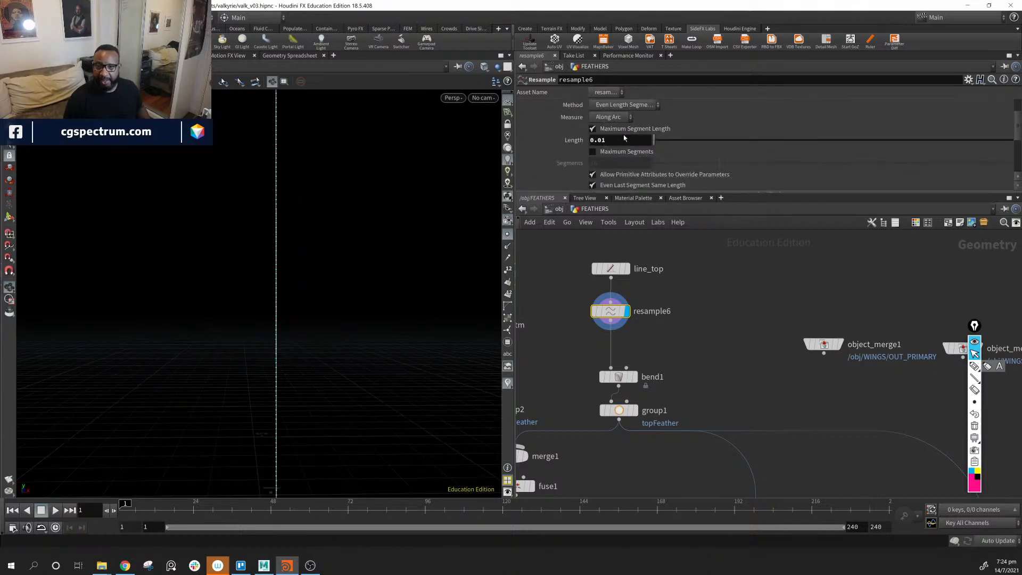
middle_drag(340, 292, 365, 166)
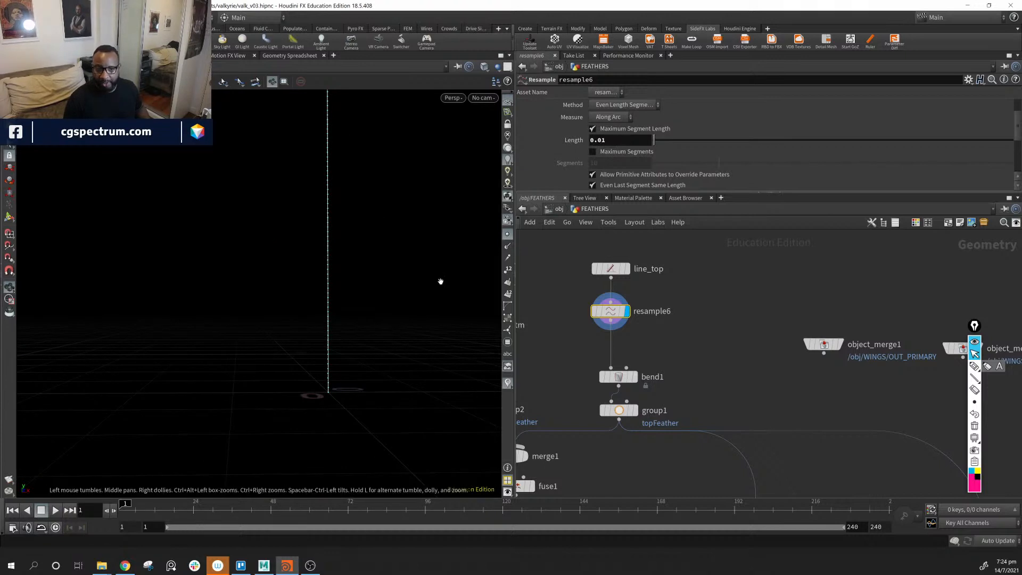
drag(441, 280, 406, 234)
drag(217, 203, 227, 308)
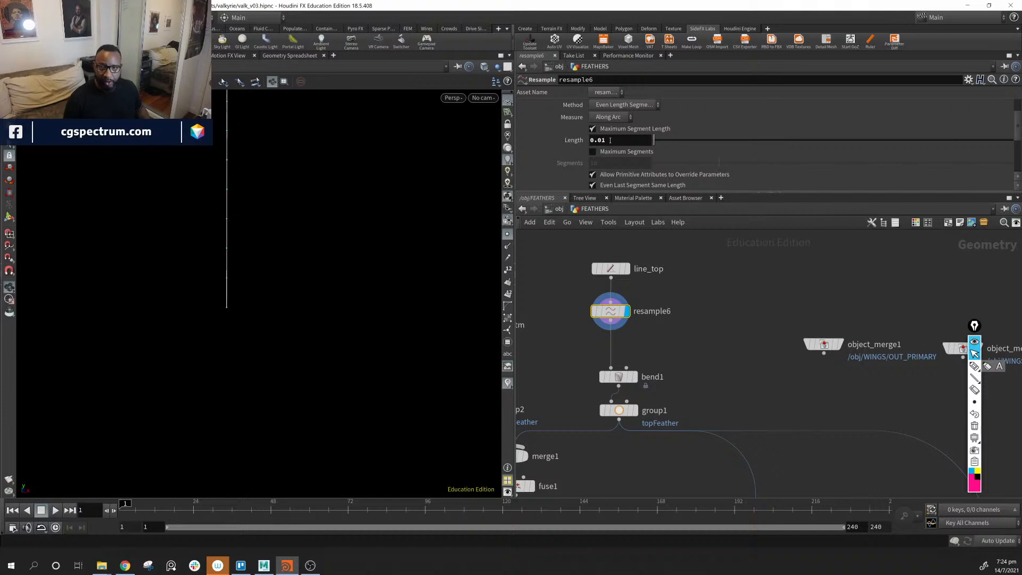
mouse_move(975, 381)
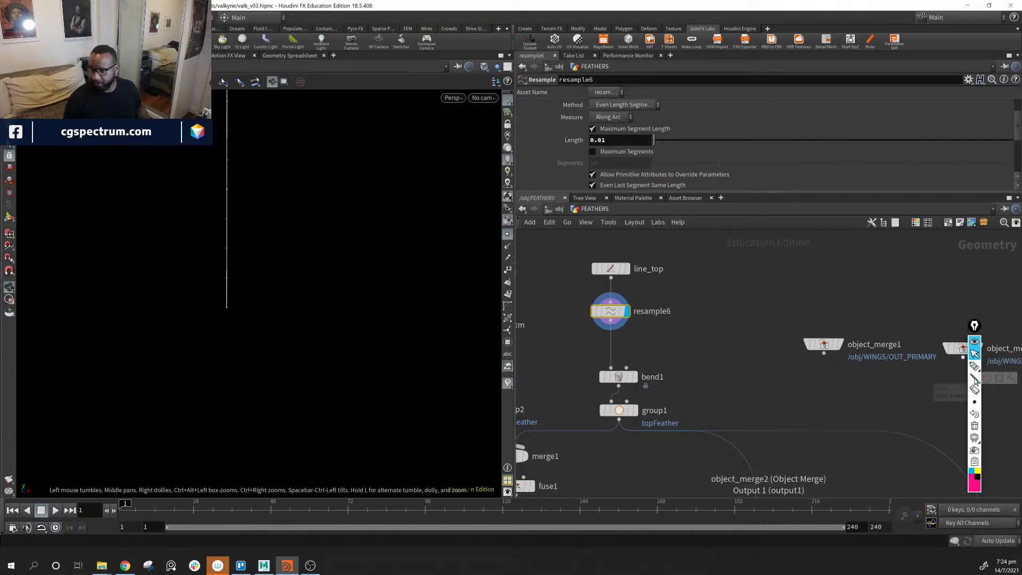
click(973, 378)
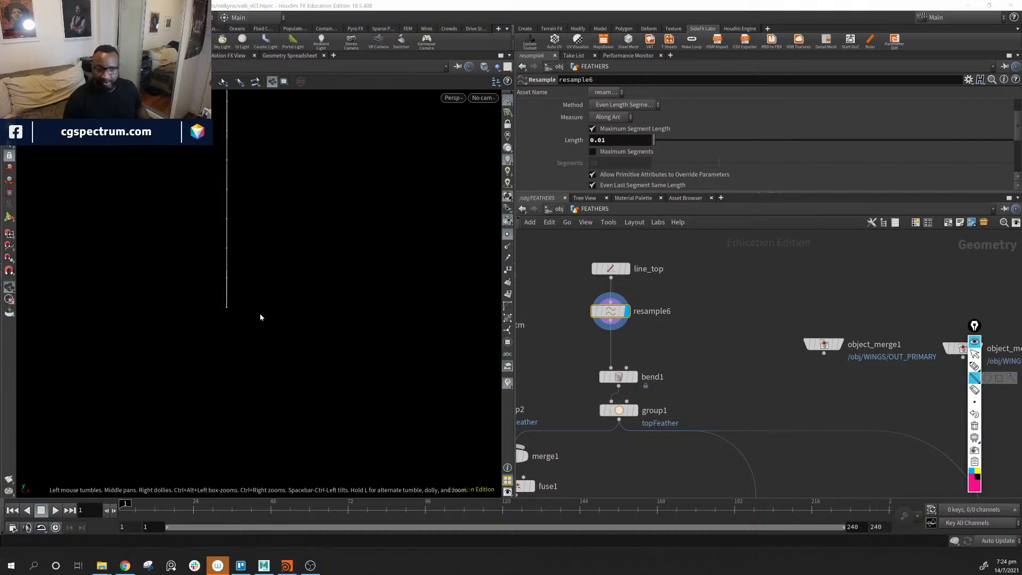
drag(227, 278, 397, 276)
mouse_move(227, 306)
mouse_down()
mouse_move(401, 305)
mouse_move(385, 307)
mouse_up()
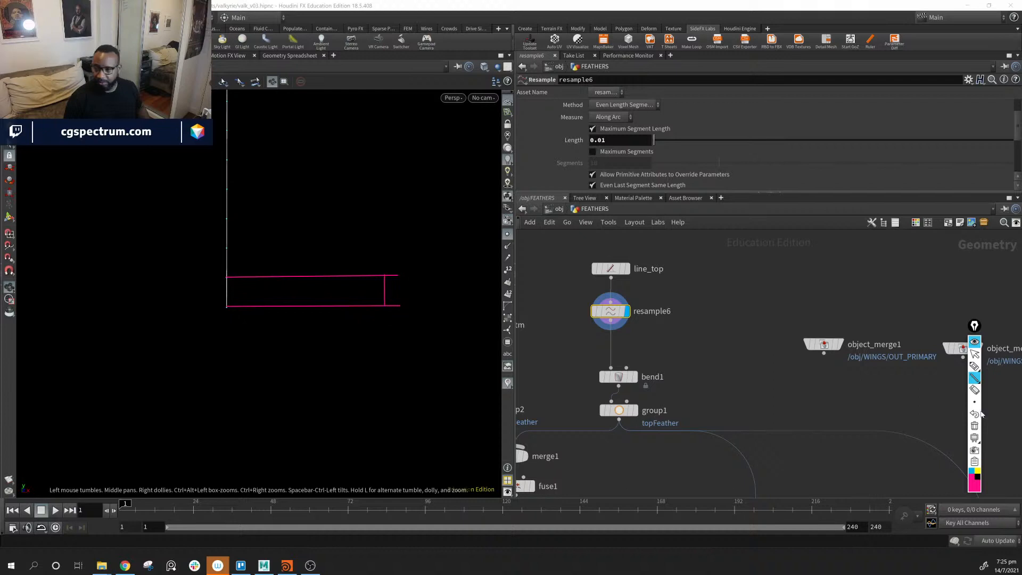
Label the marked gap .01 with annotation text, then hide the annotations and show them again.
click(974, 365)
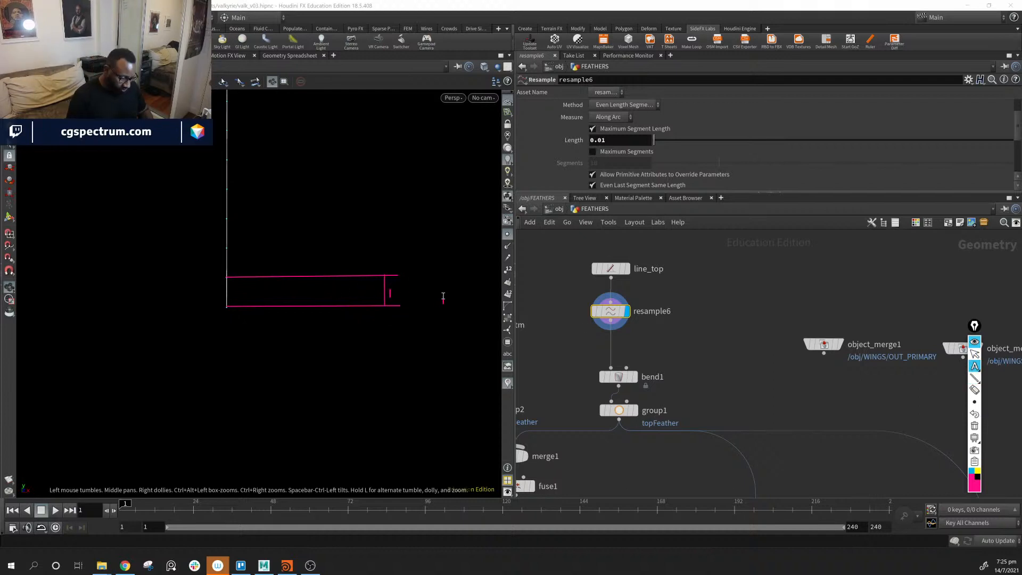
text(.0-)
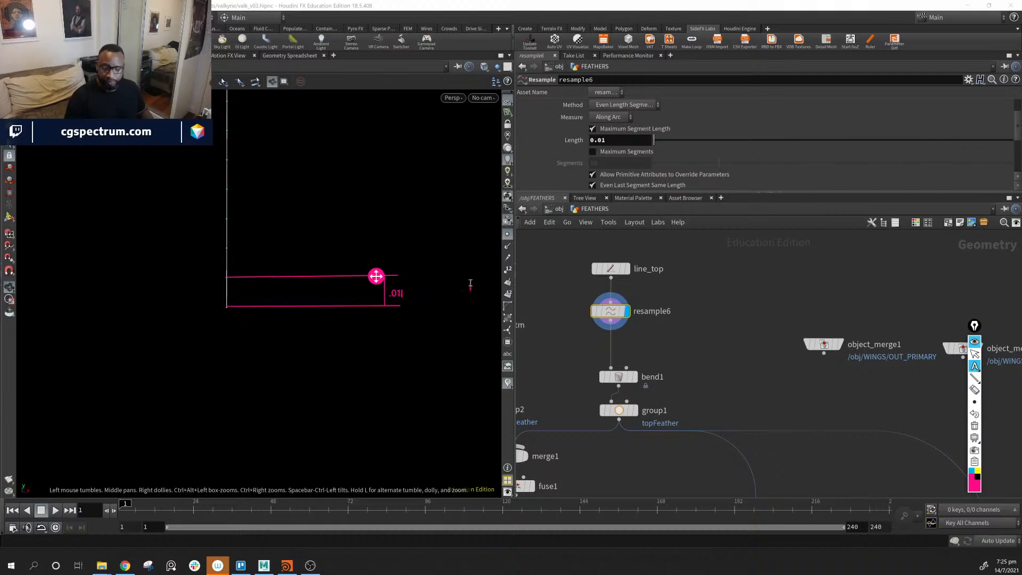
click(975, 341)
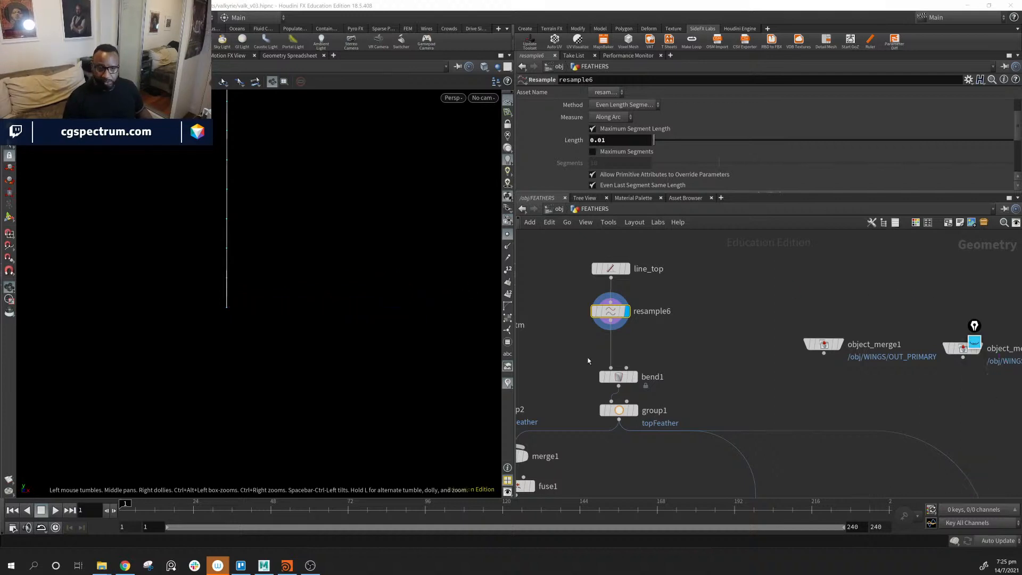
click(975, 342)
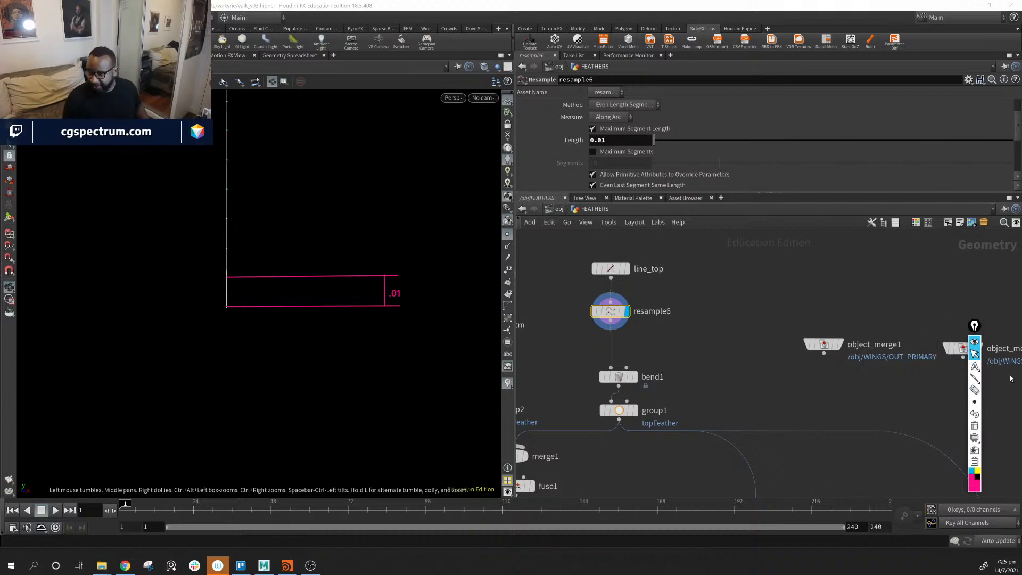
Draw annotation circles around the five lowest spine points, then clear all annotations from the screen.
click(975, 378)
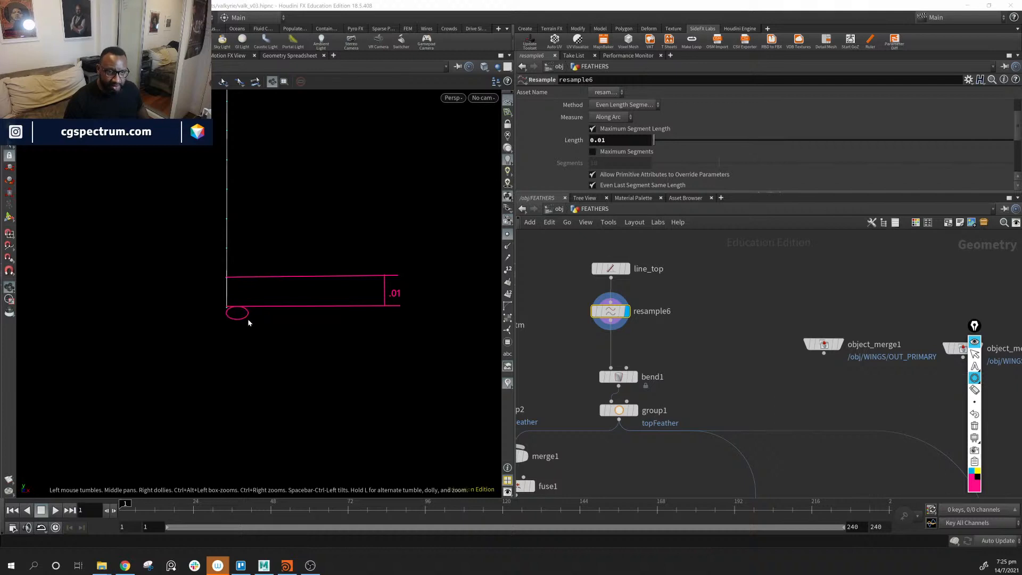
mouse_move(247, 318)
mouse_down()
mouse_move(257, 342)
mouse_move(222, 297)
mouse_up()
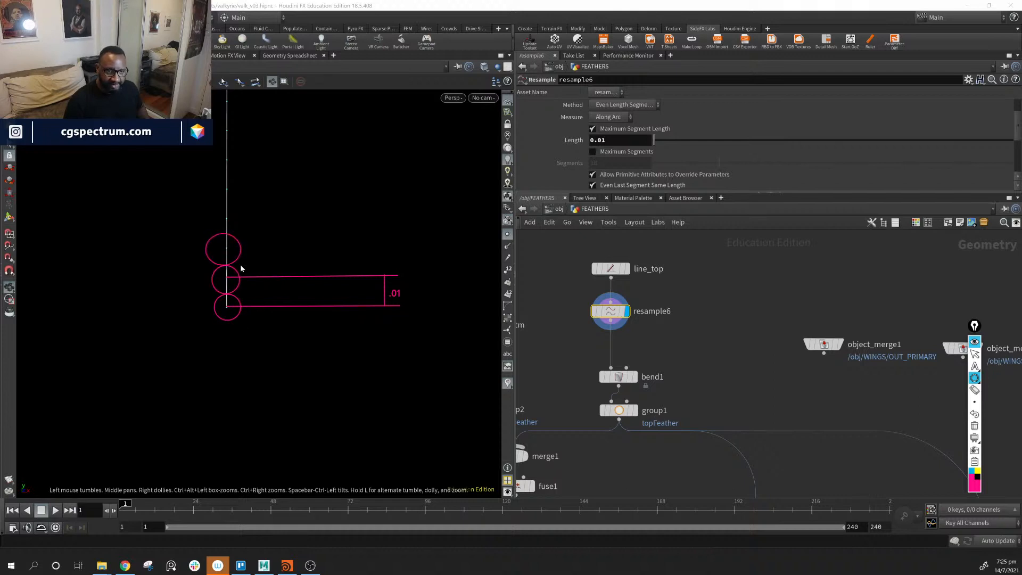
drag(214, 208, 235, 228)
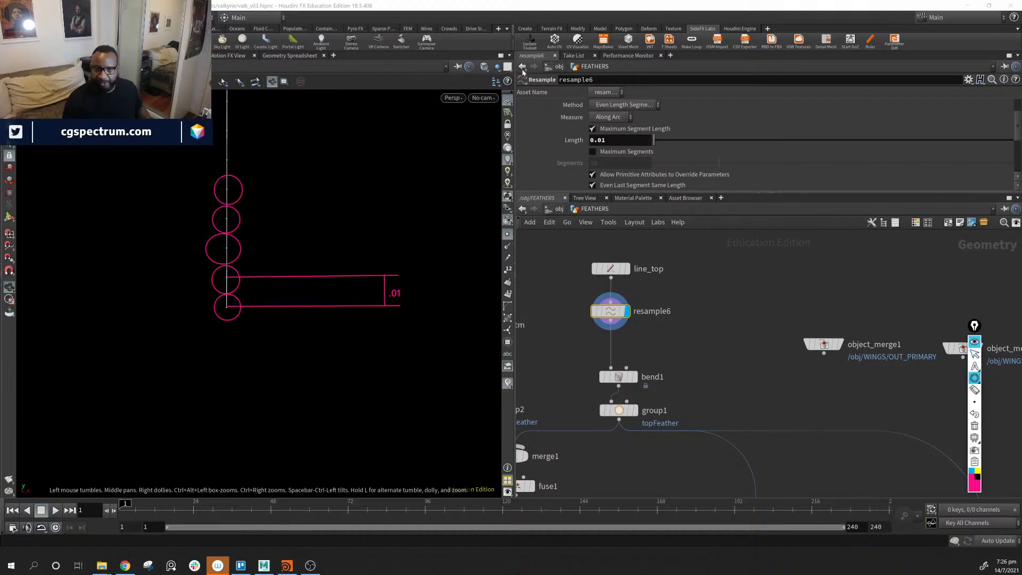
click(975, 426)
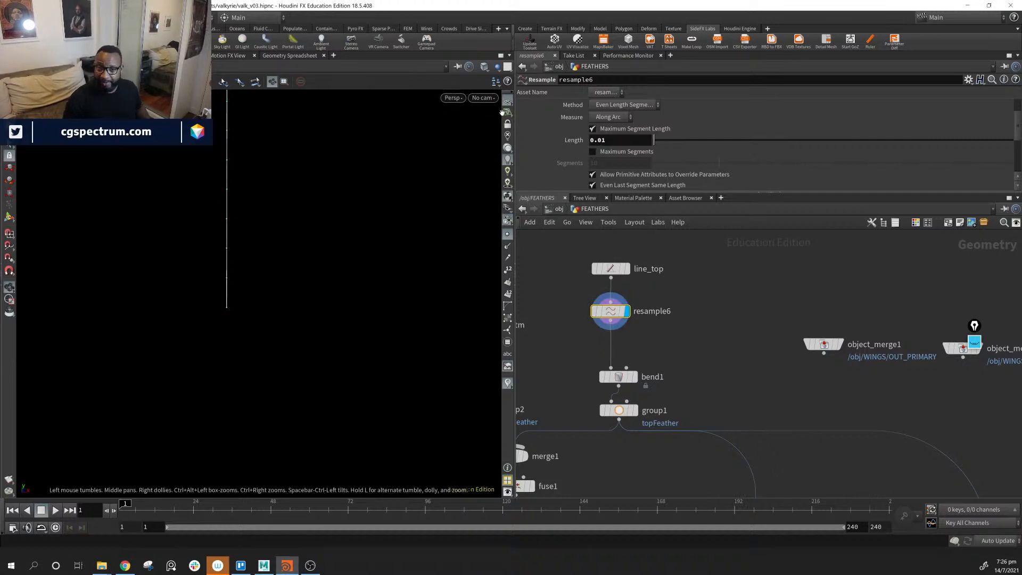
Split the viewport pane top/bottom and change the new lower pane to a Geometry Spreadsheet.
click(509, 56)
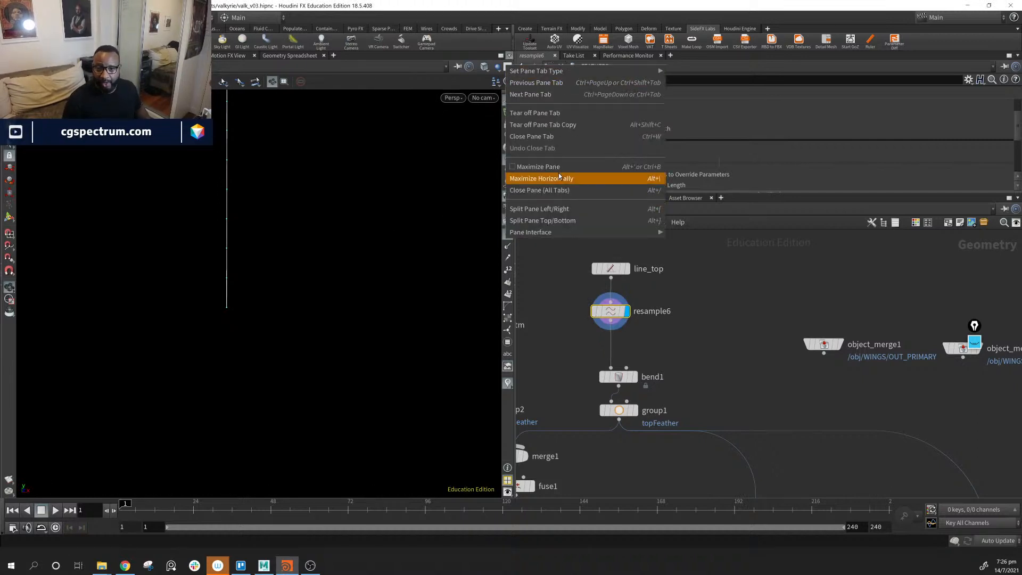
click(607, 220)
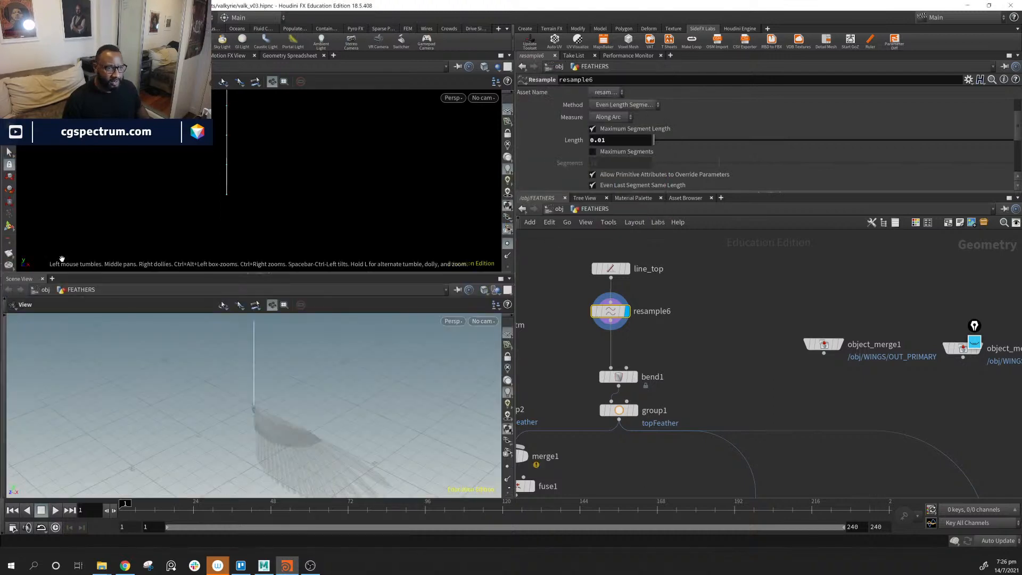
click(43, 279)
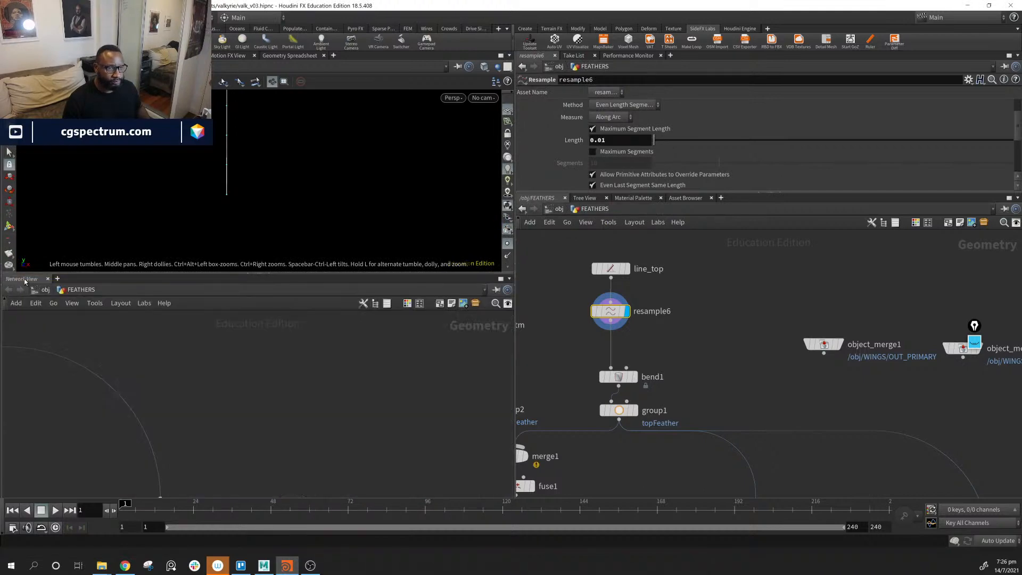
right_click(22, 278)
mouse_move(117, 400)
click(183, 409)
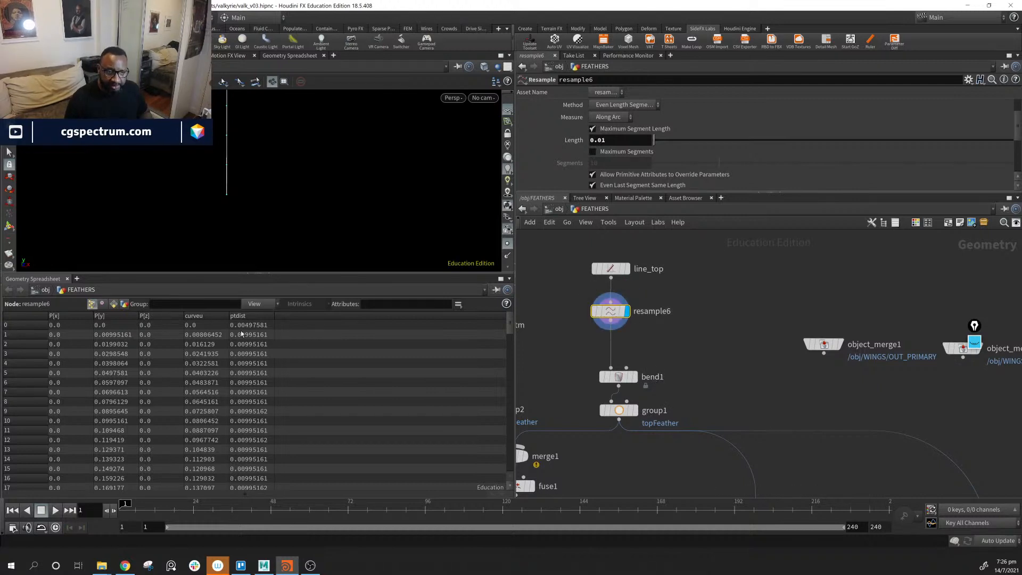
Review the curveu and ptdist values of resample6's points and sort the spreadsheet by ptdist.
scroll(287, 414, down, 9)
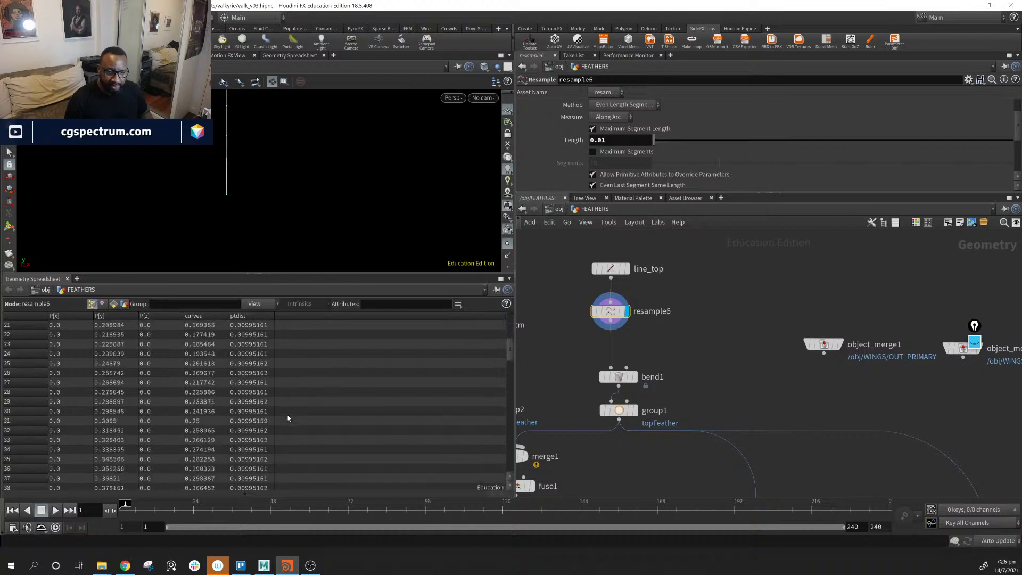
scroll(288, 418, down, 4)
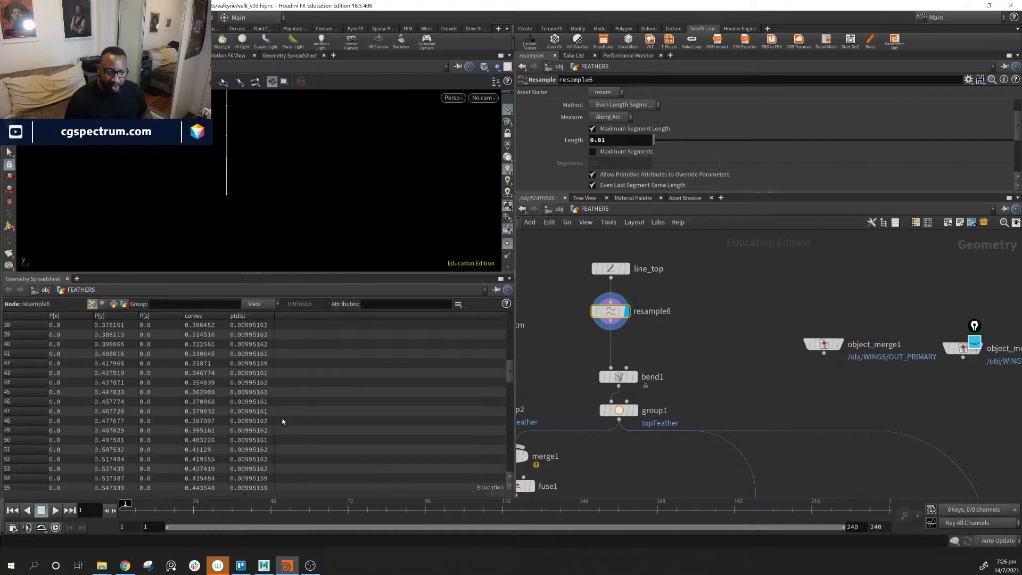
drag(509, 376, 506, 311)
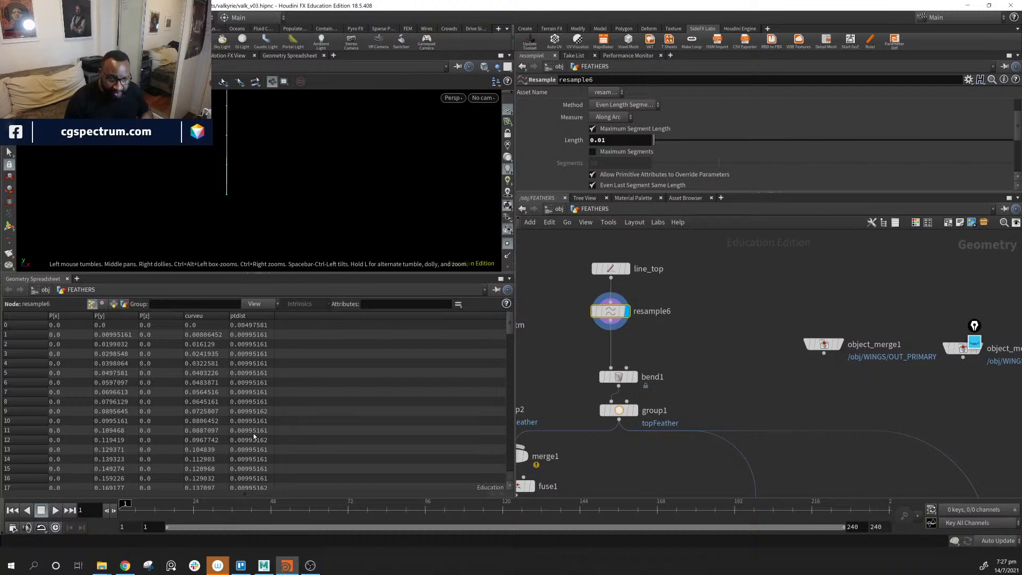
click(254, 316)
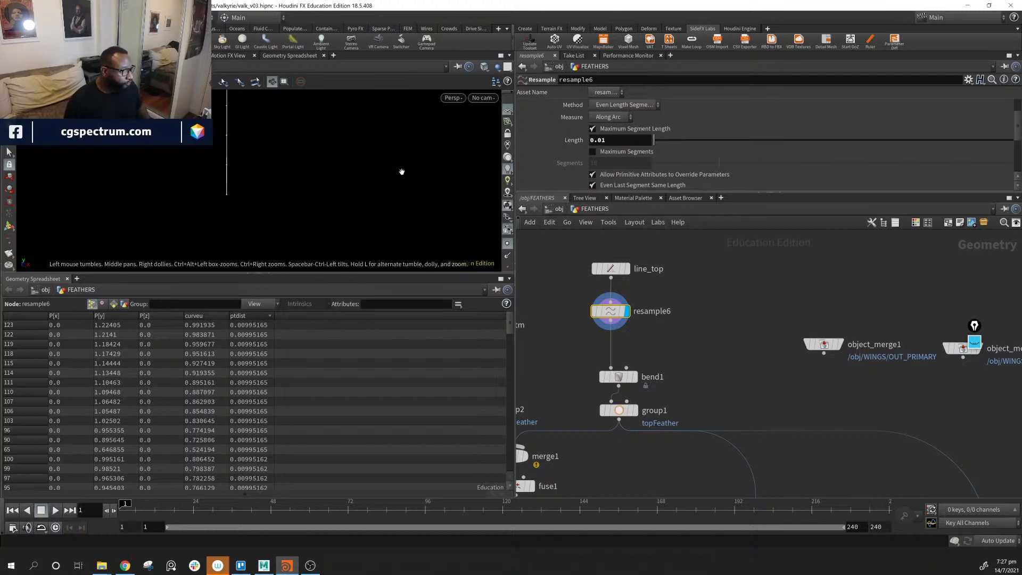
Examine the point spacing along the resampled spine and around its base in the viewport.
middle_drag(368, 199, 375, 211)
right_drag(375, 212, 187, 165)
drag(187, 165, 424, 241)
middle_drag(288, 203, 386, 219)
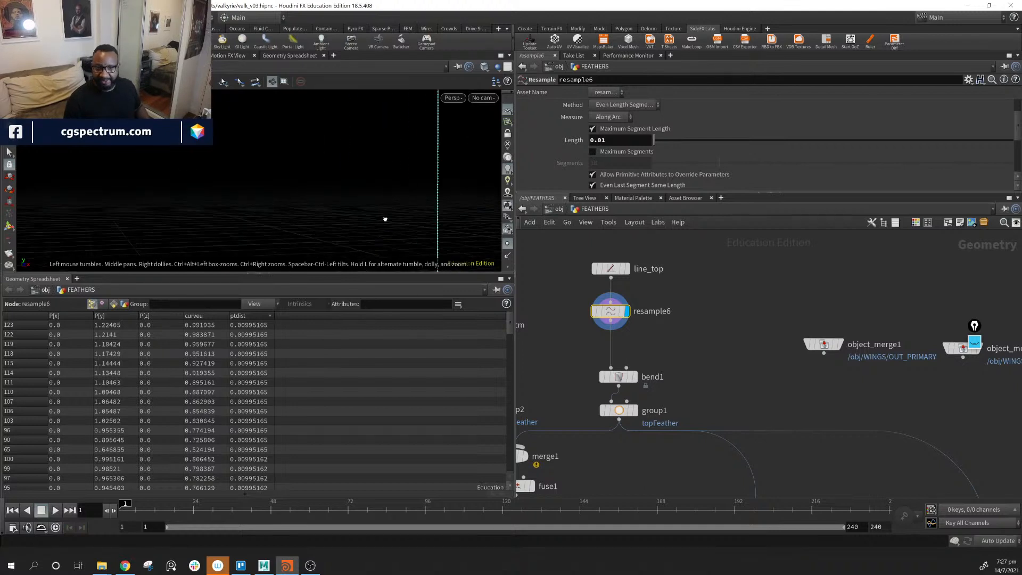
right_drag(386, 218, 319, 212)
middle_drag(721, 331, 664, 293)
drag(238, 209, 242, 190)
middle_drag(270, 207, 308, 222)
right_drag(308, 221, 376, 219)
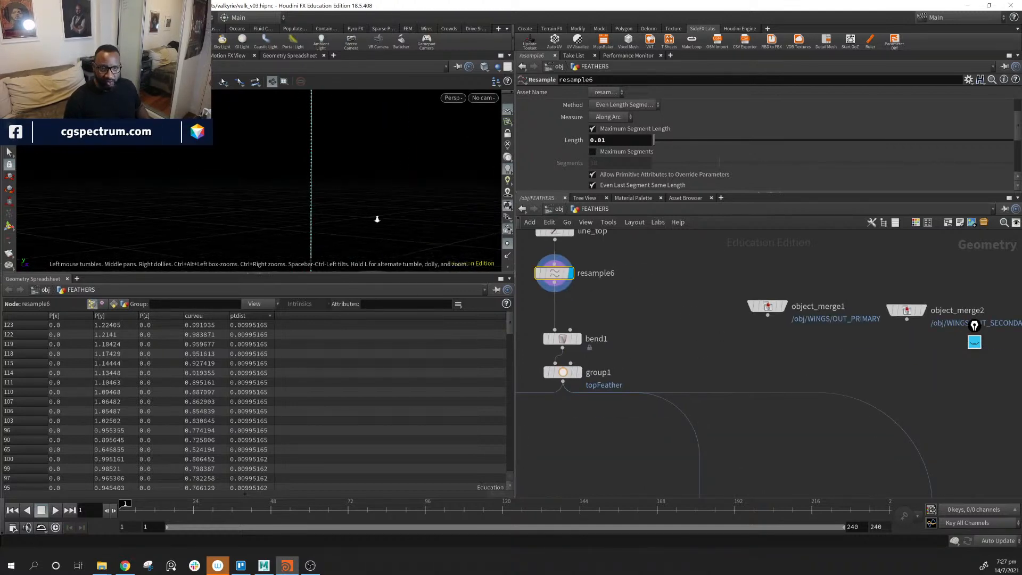
middle_drag(320, 226, 374, 202)
drag(374, 203, 358, 209)
middle_drag(412, 211, 251, 196)
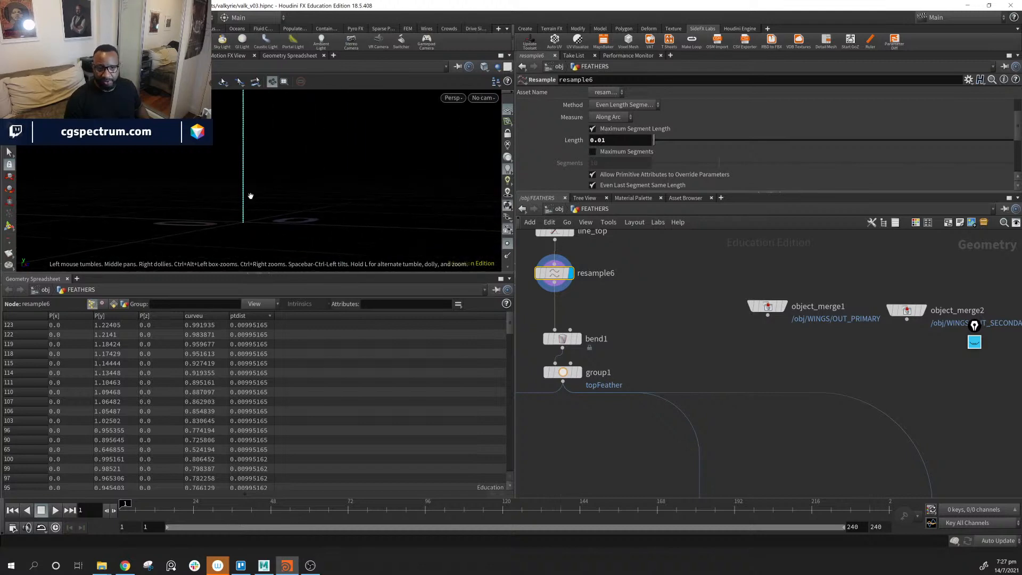
Move the line_top and resample6 nodes together up and away from above bend1.
middle_drag(570, 300, 602, 334)
drag(589, 311, 588, 301)
middle_drag(679, 334, 699, 347)
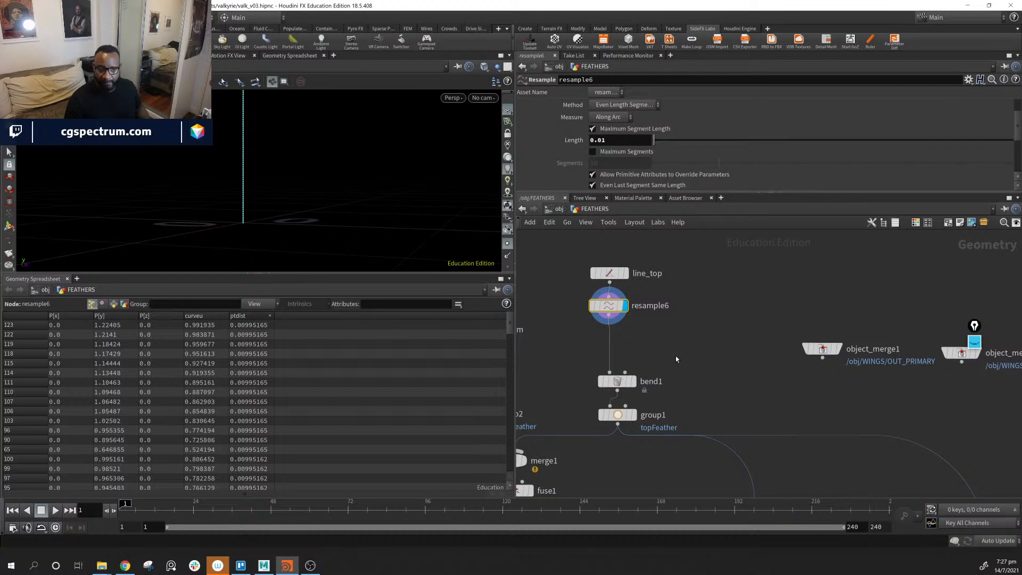
middle_drag(677, 360, 691, 369)
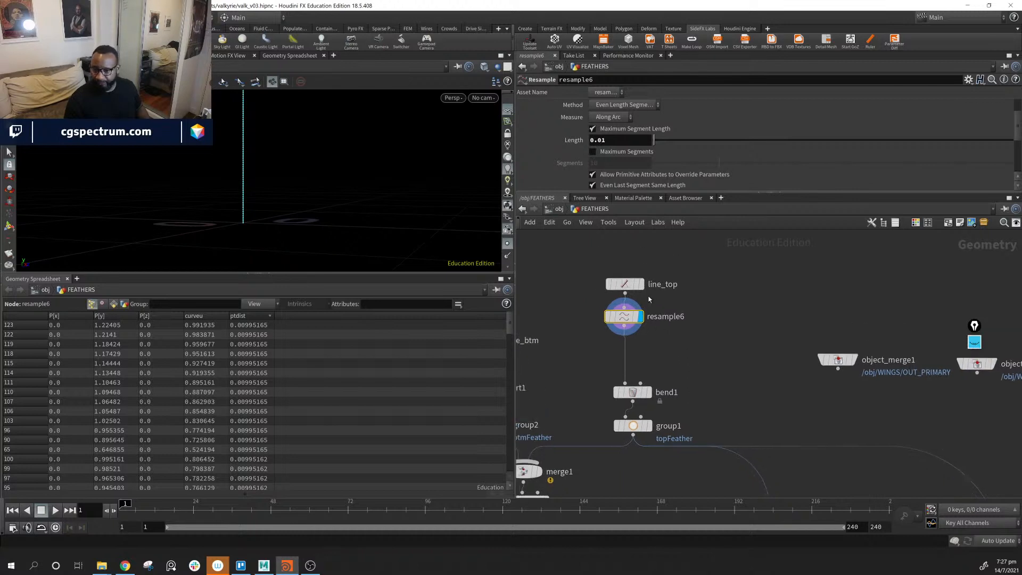
drag(591, 254, 706, 346)
drag(624, 316, 719, 283)
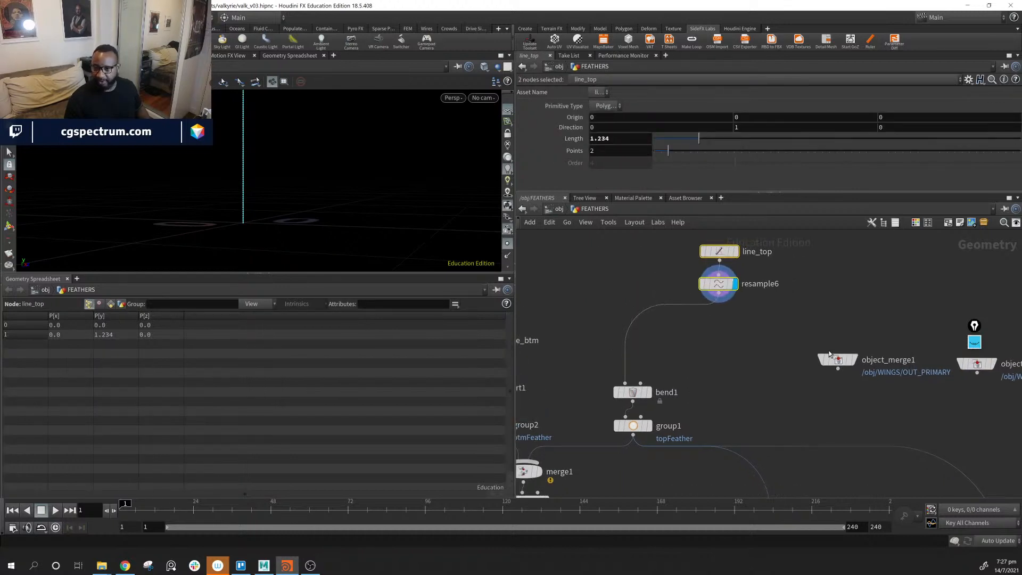
Move the three object_merge nodes together up to the level of resample6.
middle_drag(811, 392, 612, 388)
drag(618, 404, 702, 391)
middle_drag(888, 401, 746, 393)
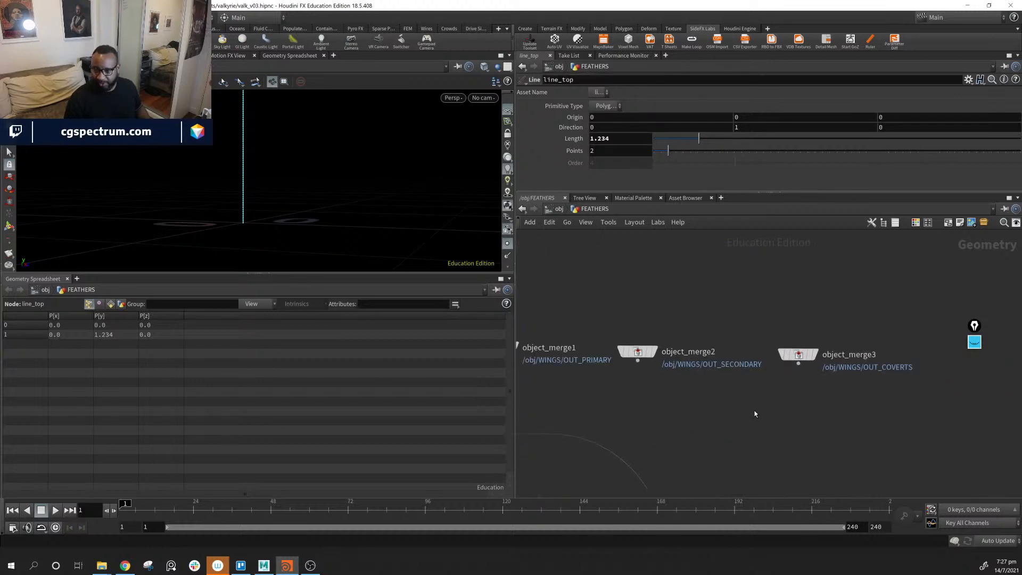
scroll(755, 413, down, 1)
middle_drag(541, 343, 705, 333)
drag(644, 286, 702, 298)
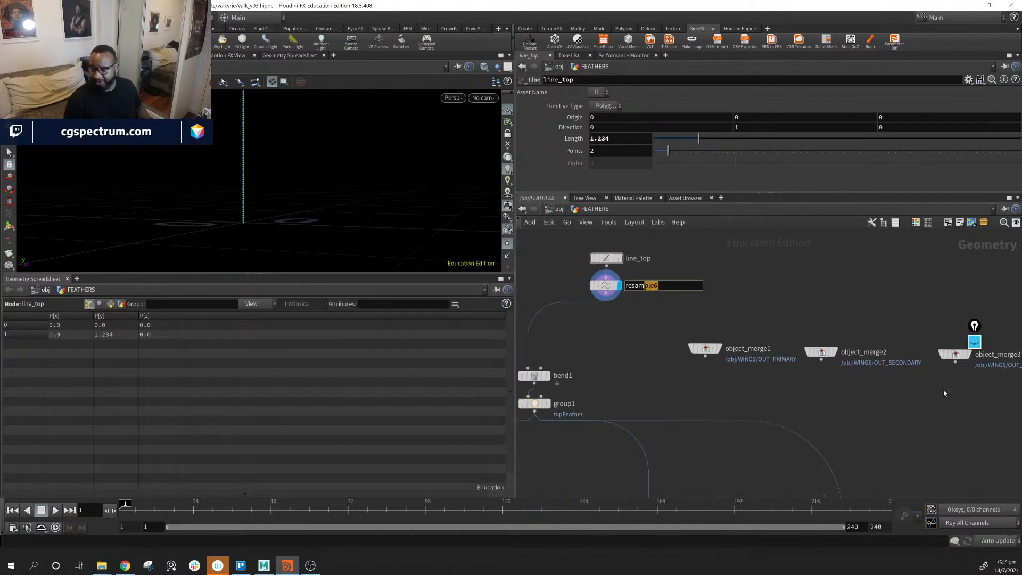
middle_drag(840, 398, 842, 405)
drag(621, 366, 973, 297)
key(h)
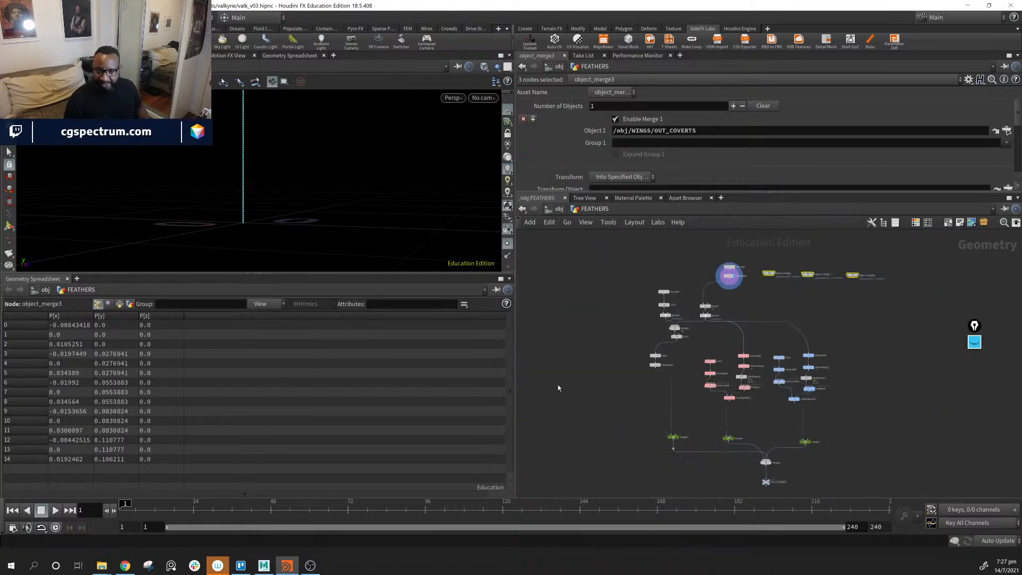
Add a Tube node beneath the object_merge nodes and display it.
middle_drag(772, 357, 746, 464)
scroll(715, 392, up, 3)
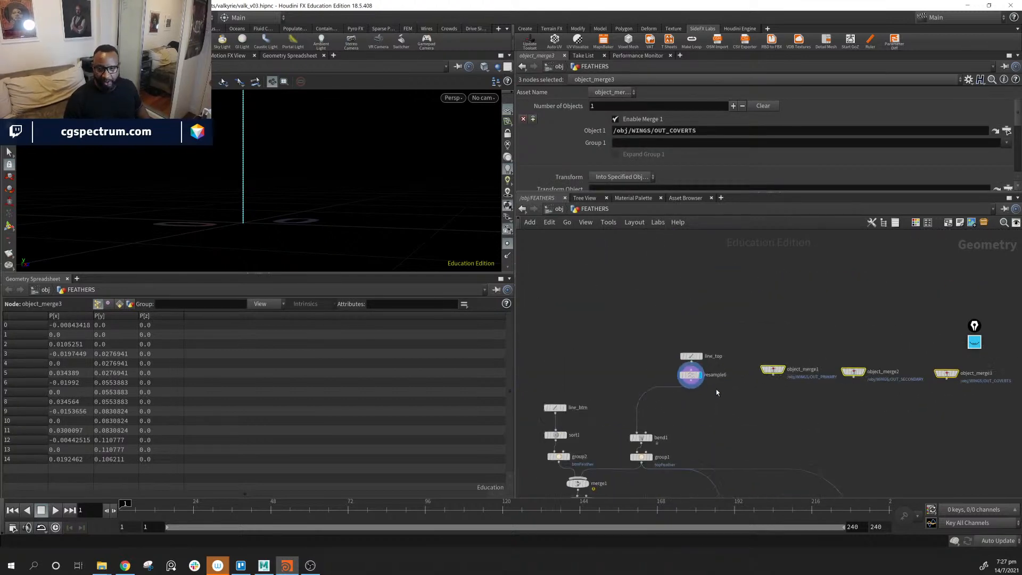
middle_drag(724, 392, 688, 413)
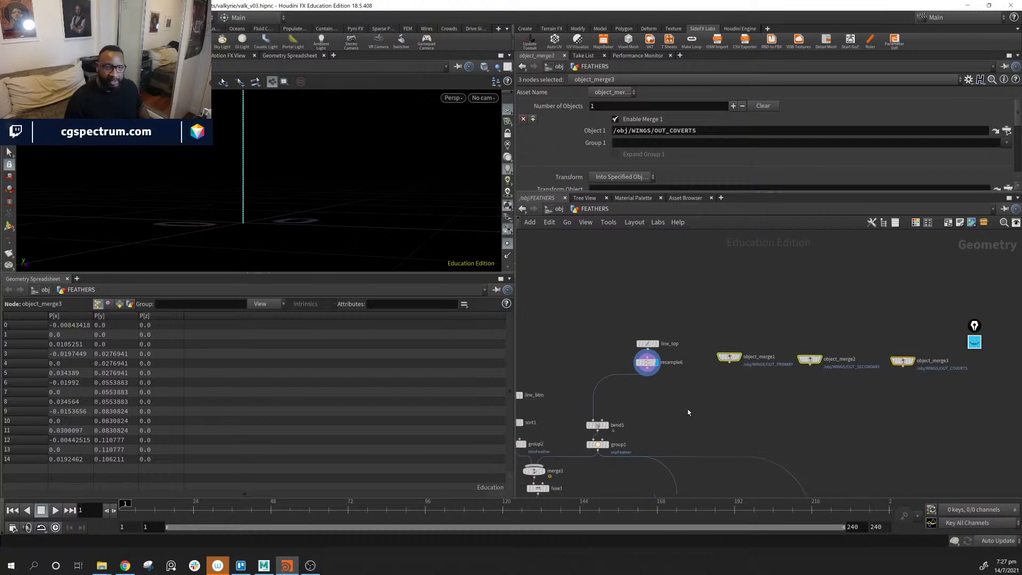
click(710, 402)
key(Tab)
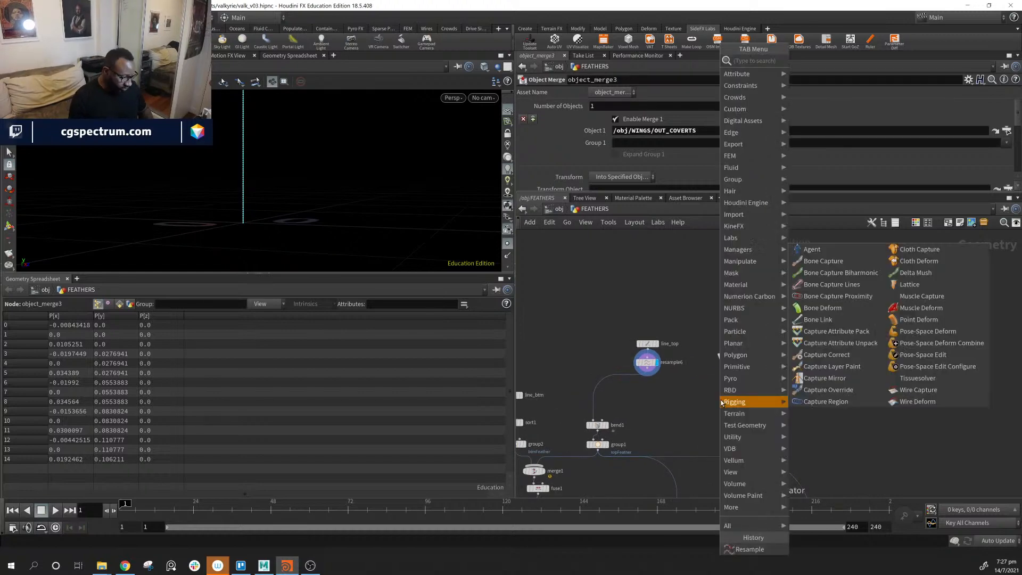
text(ub)
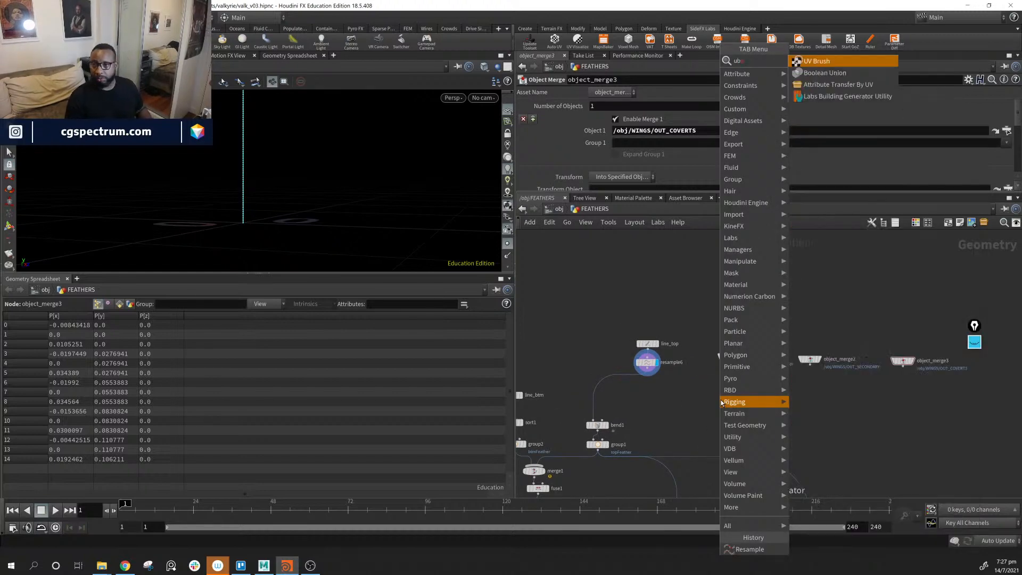
key(BackSpace)
key(BackSpace)
text(tu)
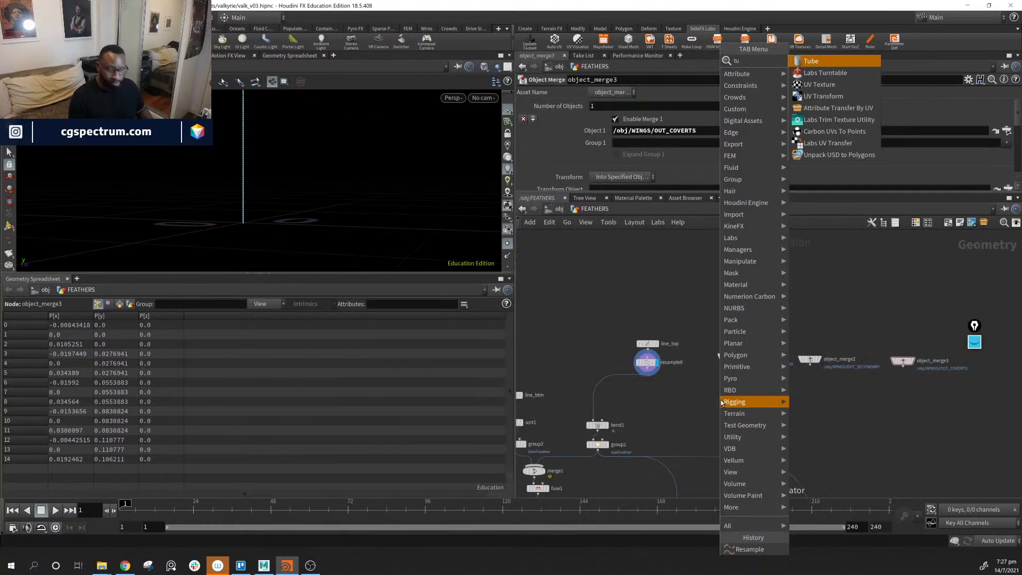
key(Return)
click(722, 399)
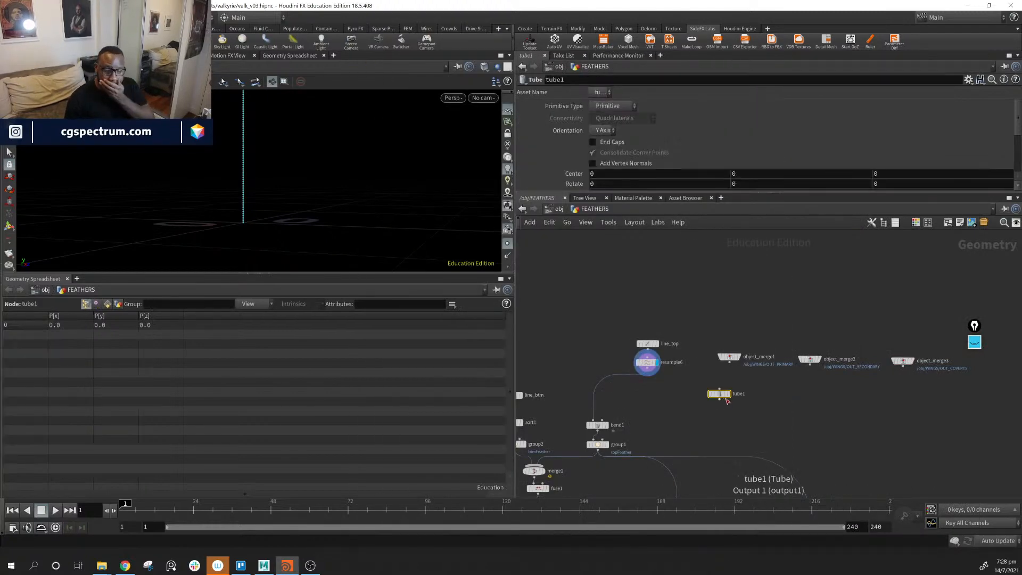
click(728, 394)
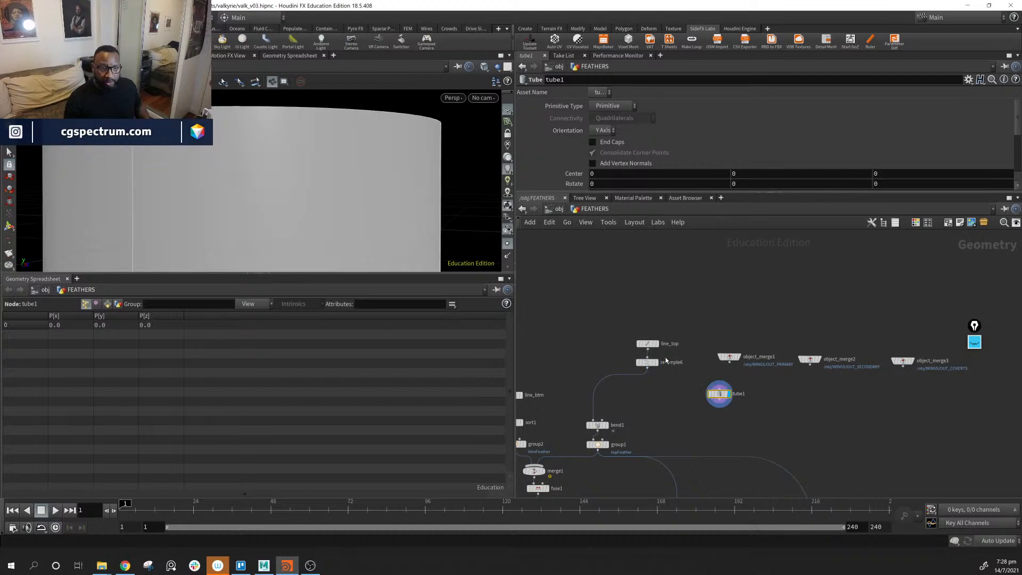
Set the tube's orientation to X Axis and inspect it in the viewport.
right_drag(292, 210, 256, 191)
drag(256, 191, 340, 228)
middle_drag(341, 228, 325, 222)
click(603, 130)
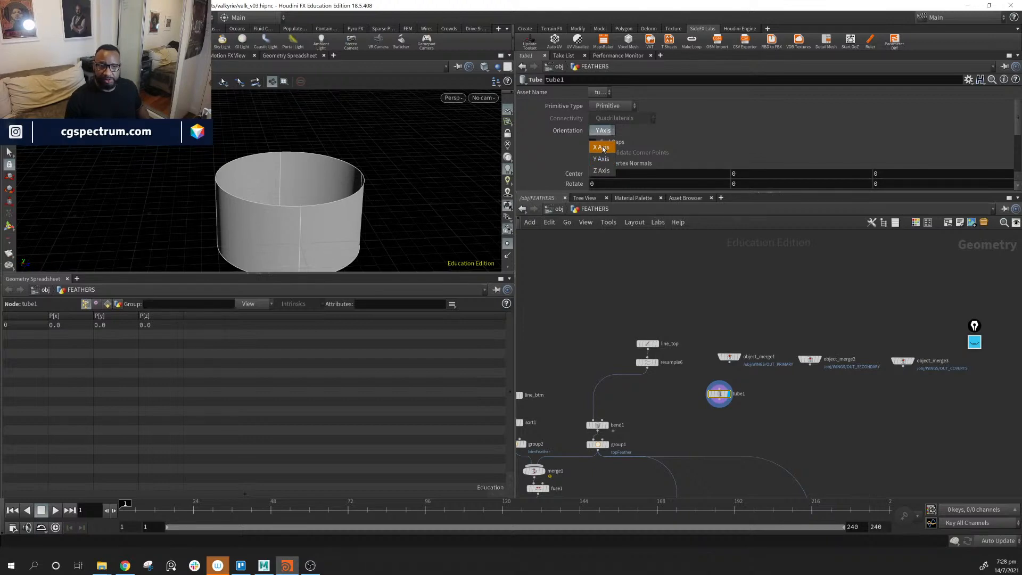
click(604, 148)
drag(298, 184, 337, 196)
right_drag(337, 196, 373, 205)
drag(372, 205, 327, 203)
Set the tube's radius scale to 0.01.
scroll(637, 164, down, 4)
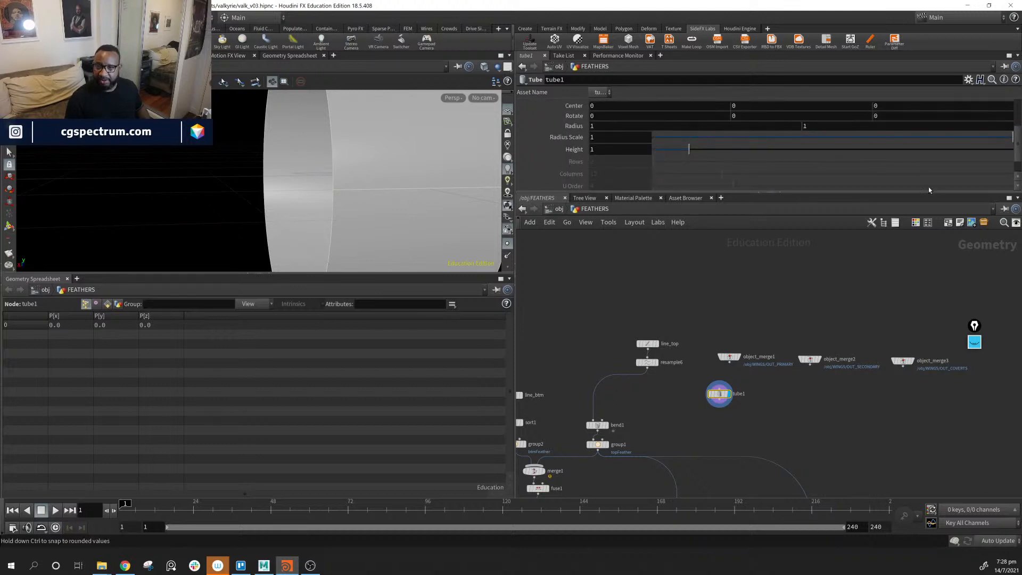
click(629, 139)
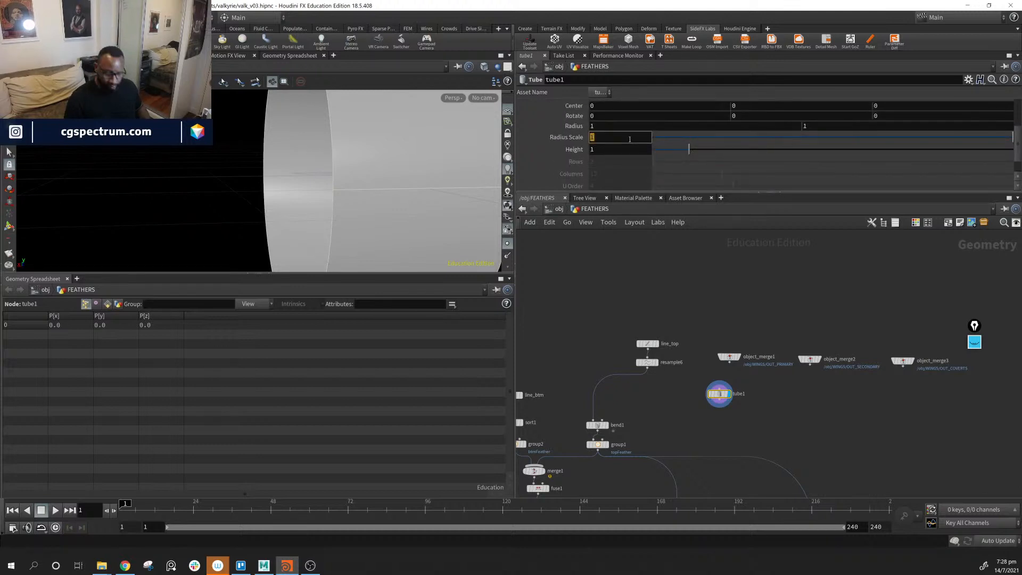
key(Return)
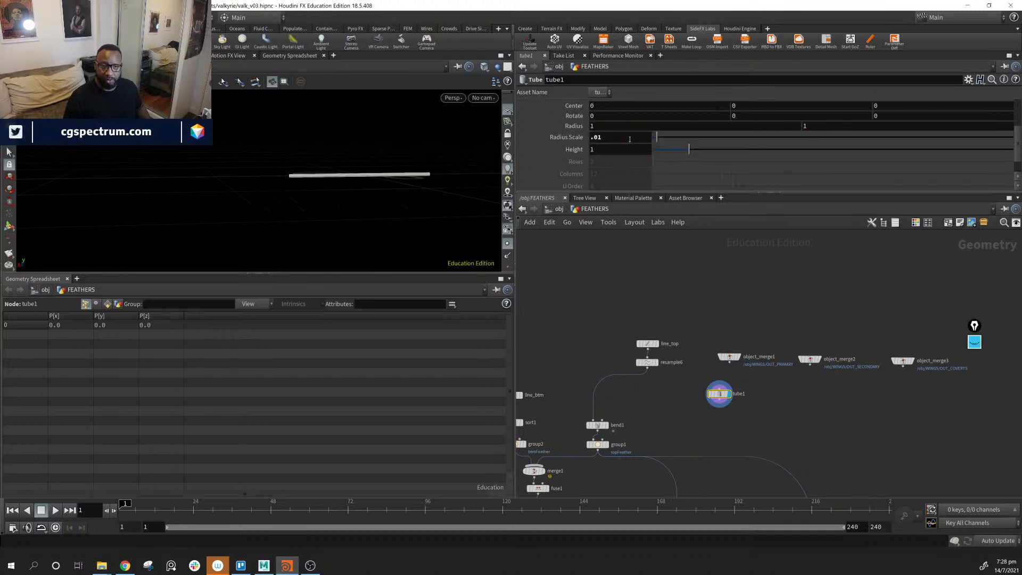
drag(479, 206, 389, 207)
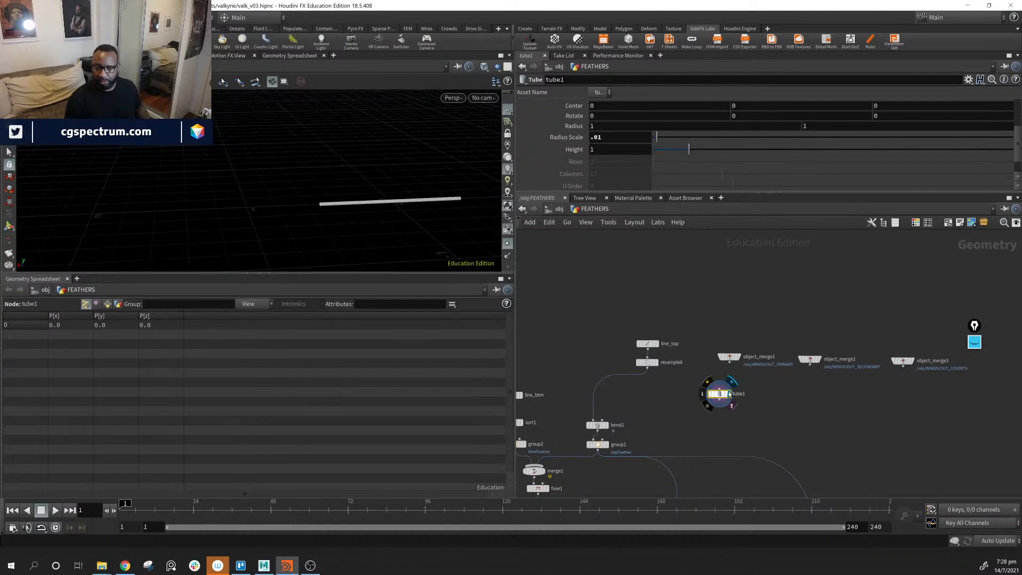
Rearrange the nodes so tube1 sits below resample6, with line_top and resample6 shifted beside object_merge1.
drag(725, 395, 659, 398)
drag(626, 322, 689, 358)
drag(659, 399, 641, 392)
middle_drag(673, 420, 684, 408)
click(687, 412)
scroll(683, 407, up, 2)
scroll(680, 408, down, 1)
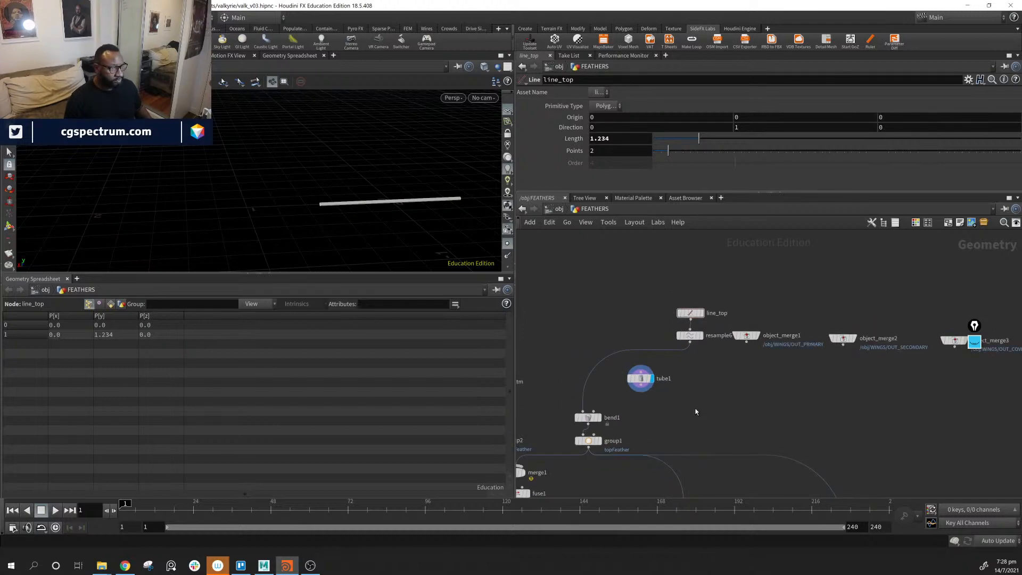
Add a Copy to Points node below tube1 and resample6.
key(Tab)
text(co)
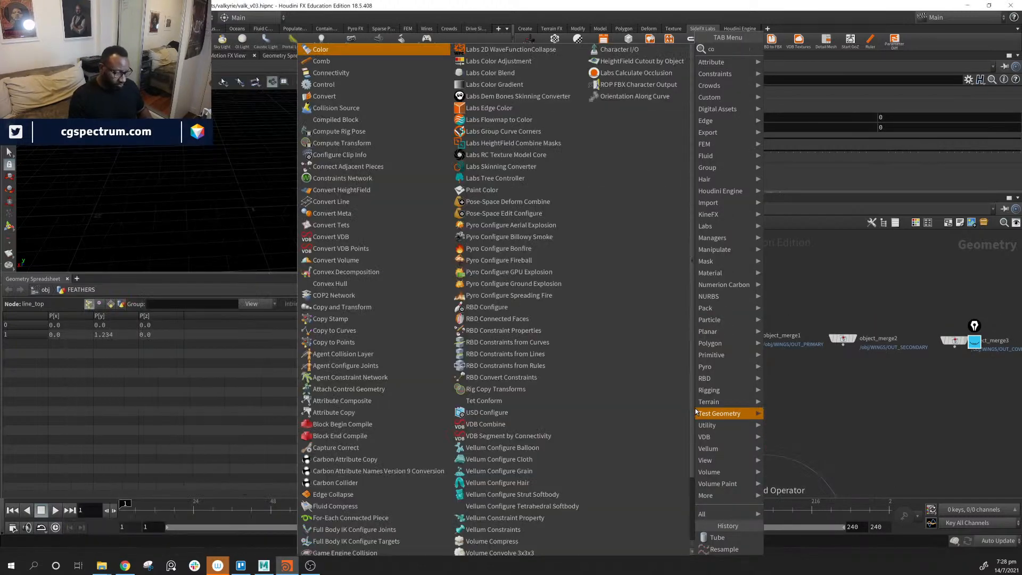
key(BackSpace)
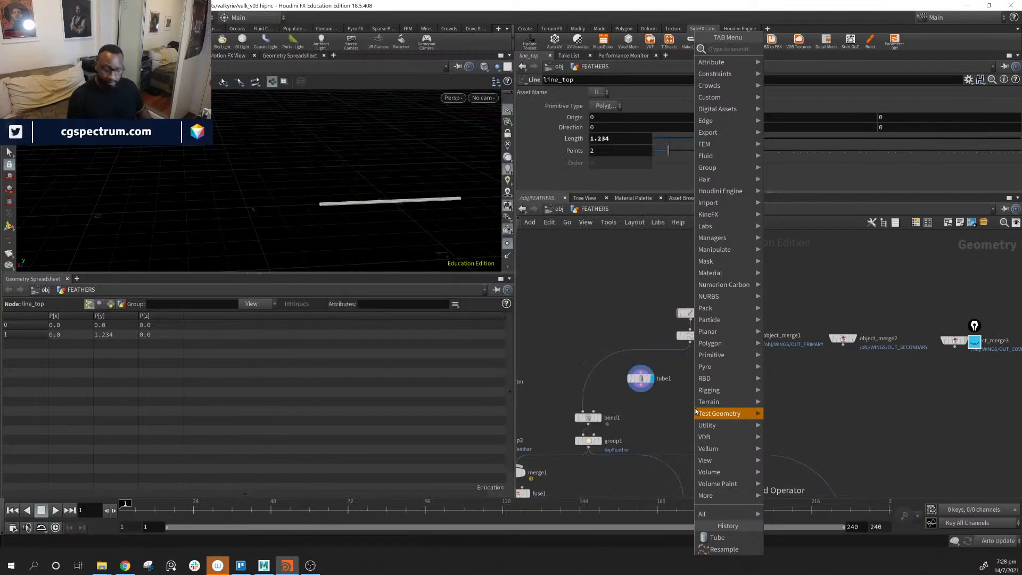
text(copyto)
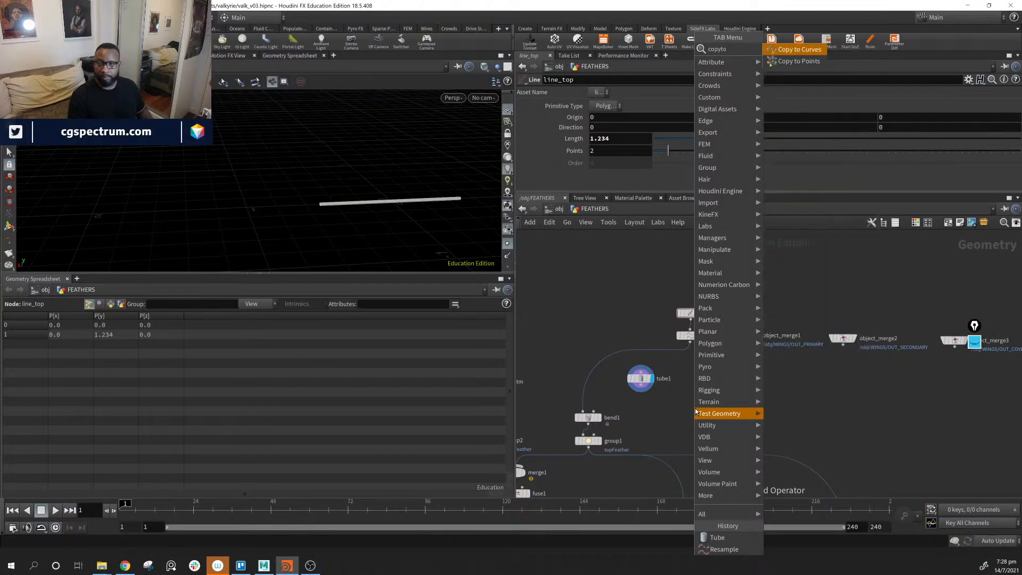
key(Down)
key(Return)
click(716, 404)
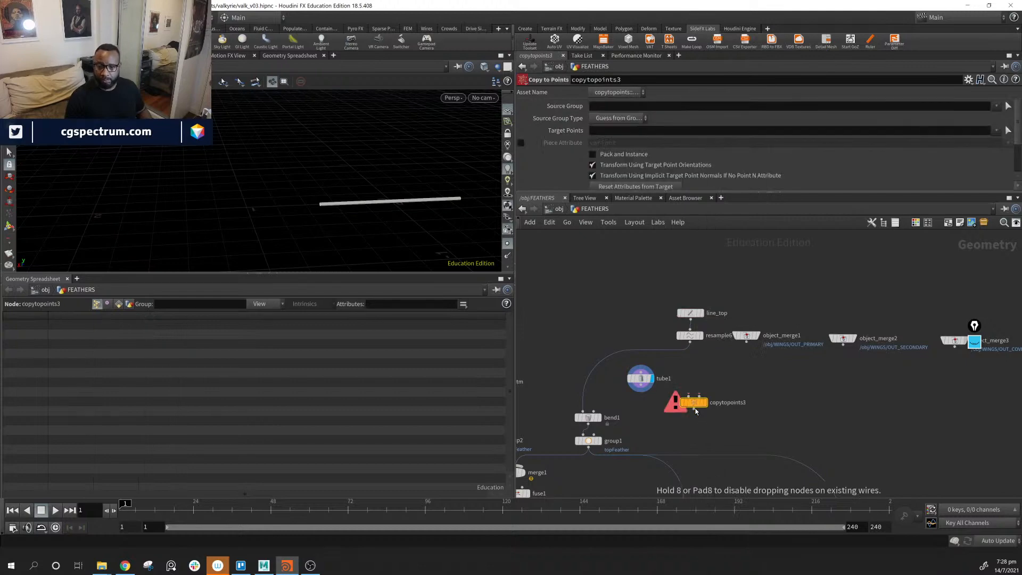
drag(718, 404, 721, 432)
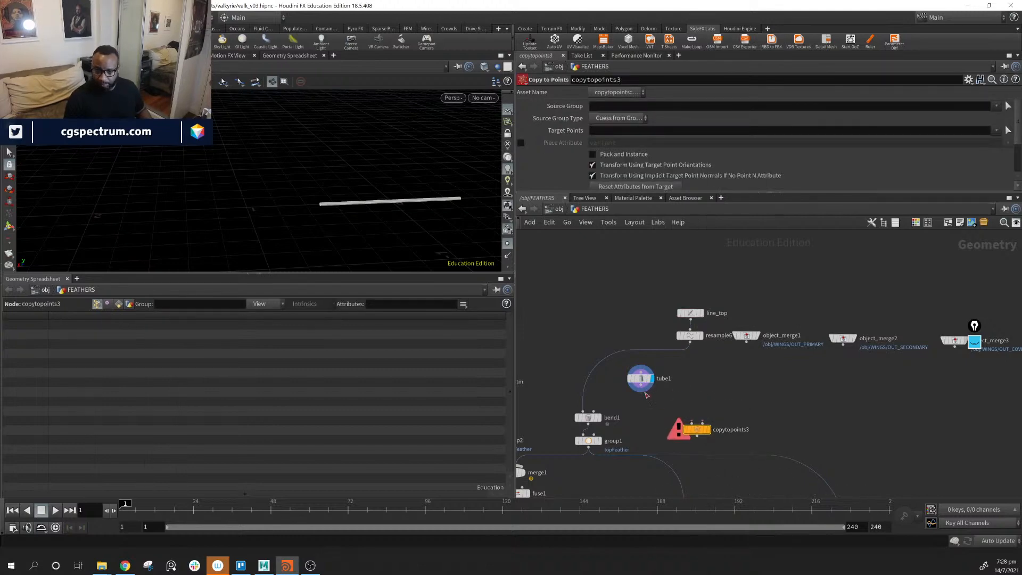
Wire tube1 as the source and resample6 as the target points of copytopoints3, and display the copies.
drag(645, 393, 692, 423)
drag(690, 344, 704, 424)
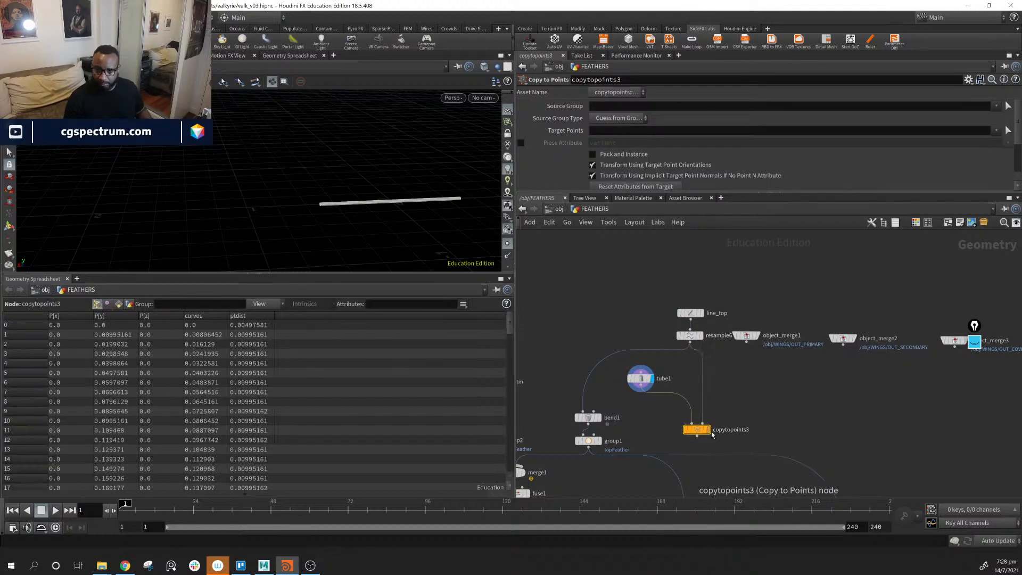
click(708, 429)
alt+middle_drag(407, 120, 395, 180)
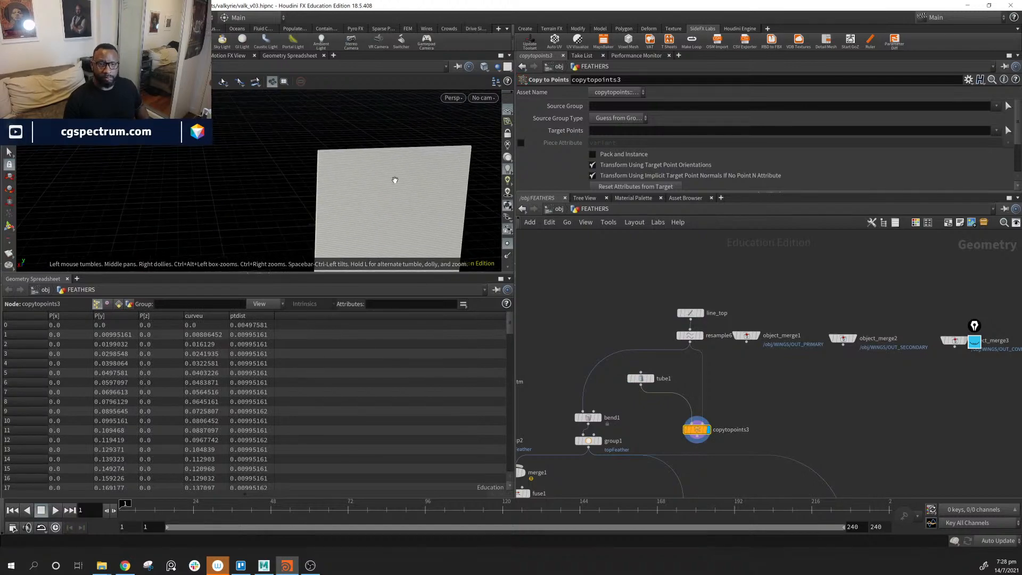
mouse_move(395, 180)
alt+mouse_down()
mouse_move(299, 176)
mouse_move(437, 175)
mouse_move(393, 167)
mouse_move(390, 206)
mouse_move(388, 195)
mouse_move(399, 196)
mouse_move(394, 135)
mouse_move(331, 209)
mouse_move(322, 198)
mouse_move(266, 234)
alt+mouse_up()
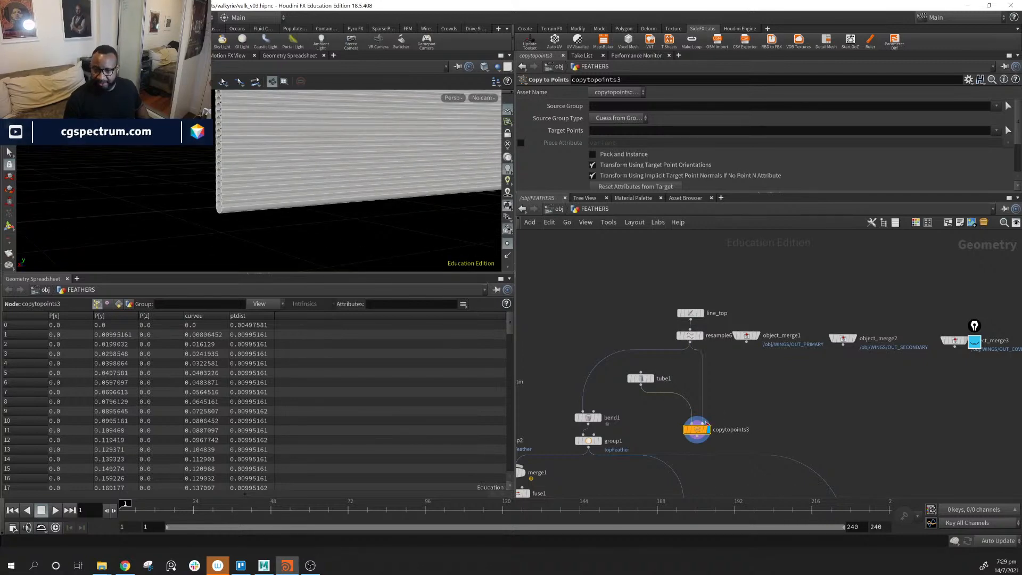
Display resample6 together with the tube copies' wireframe and set tube1's radius scale to 0.005.
click(703, 341)
alt+drag(337, 198, 122, 187)
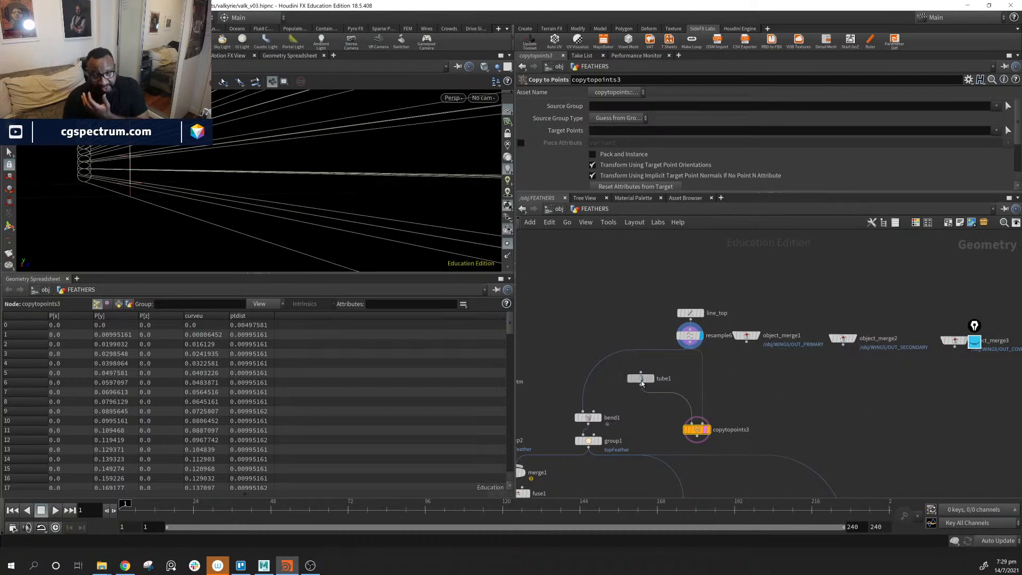
click(641, 379)
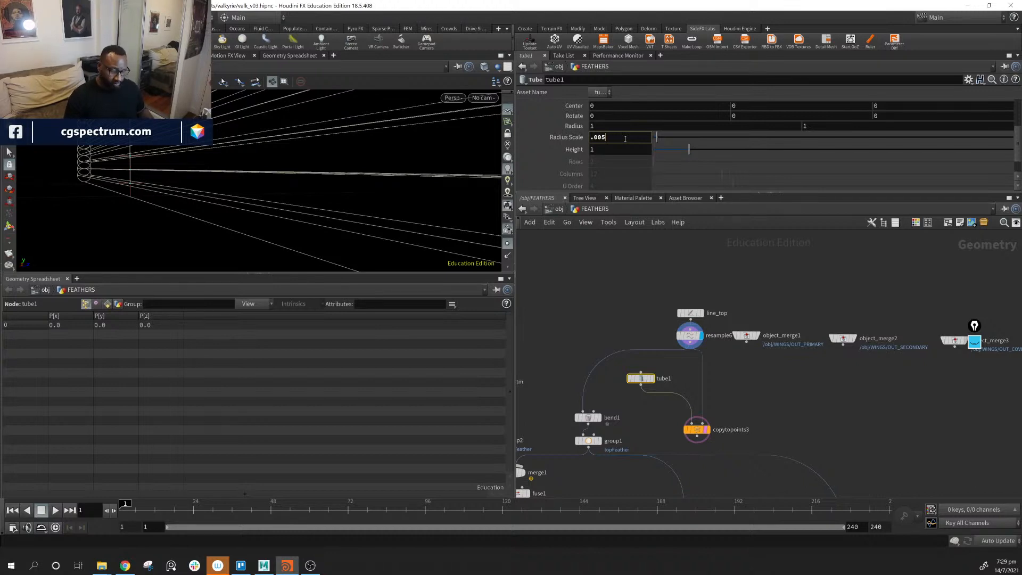
key(Return)
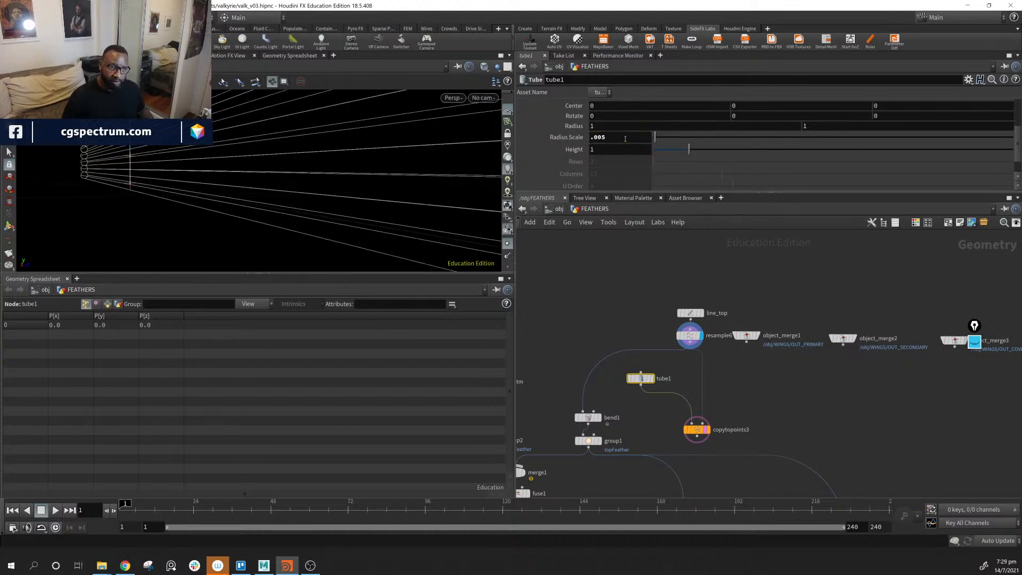
alt+right_drag(273, 196, 344, 178)
alt+middle_drag(344, 179, 331, 174)
alt+drag(331, 174, 360, 235)
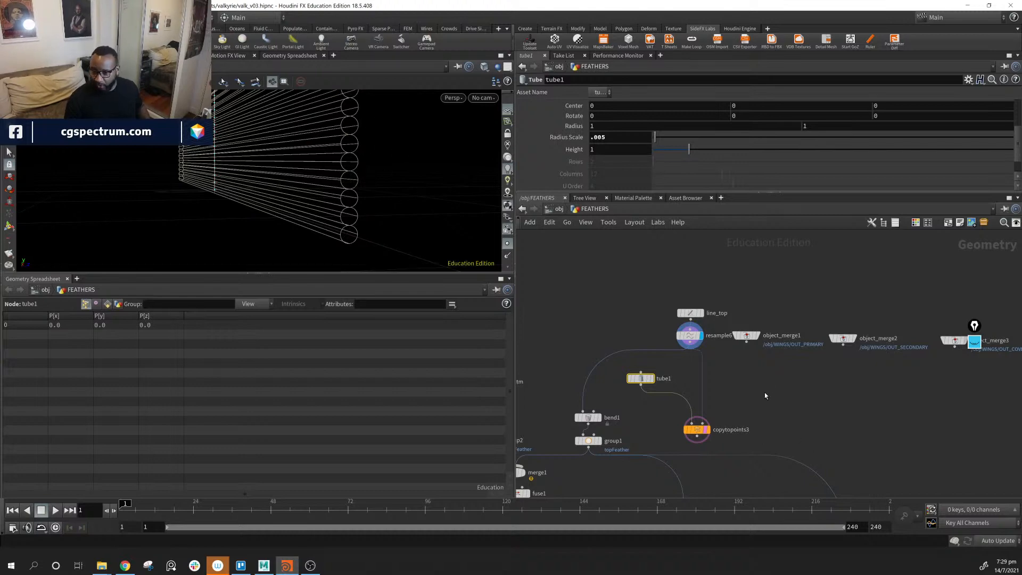
Review resample6's ptdist values in the spreadsheet down to the last spine point.
middle_drag(765, 393, 768, 396)
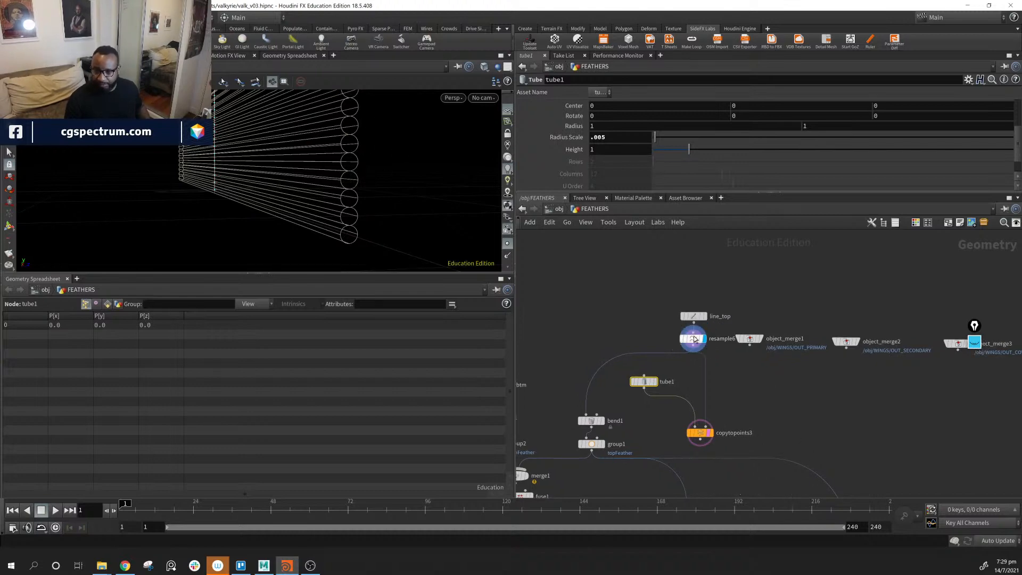
click(693, 339)
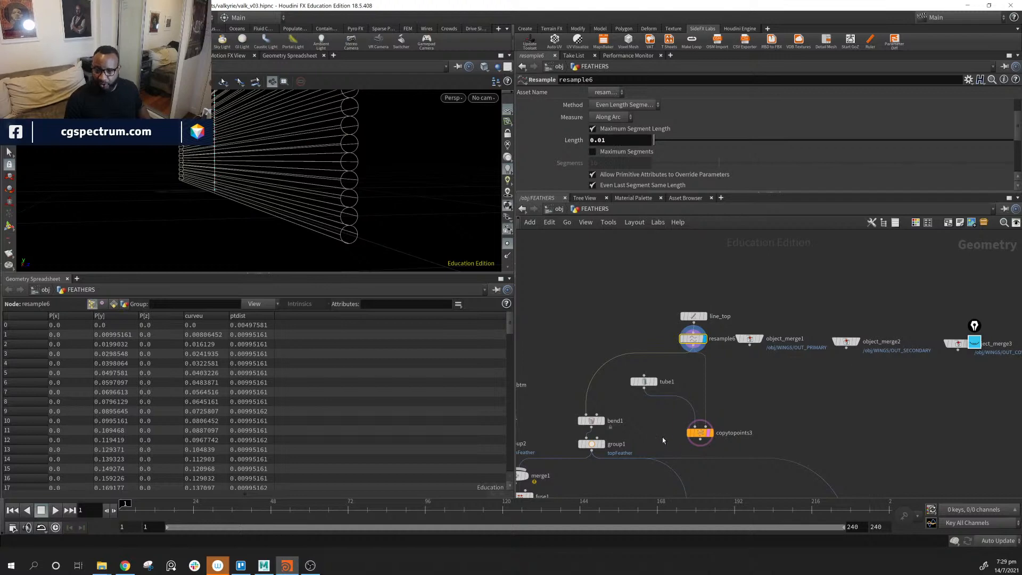
drag(702, 435, 699, 421)
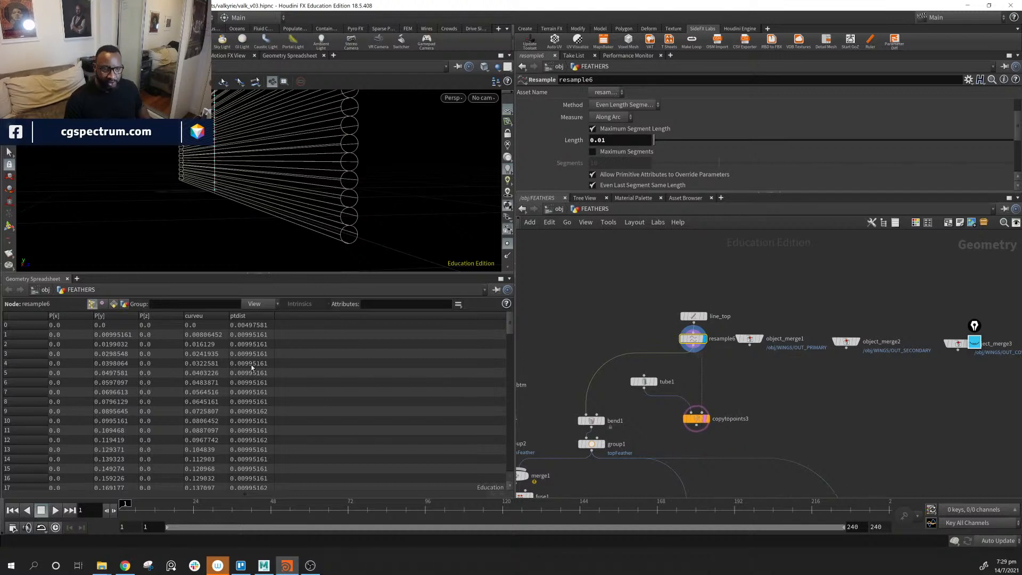
scroll(277, 426, down, 20)
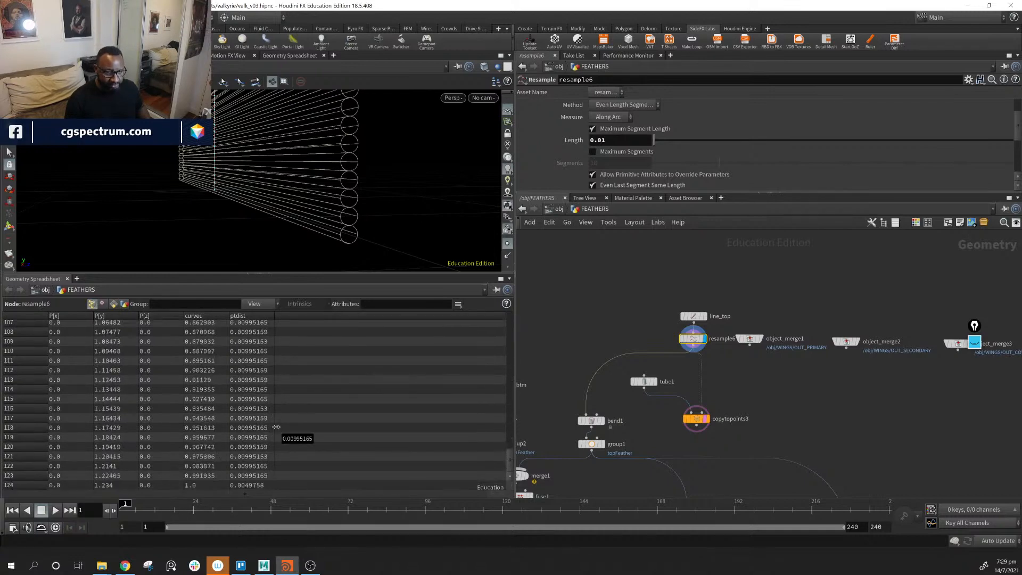
Examine the spacing of the tube copies along the spine and check the sweep2 node's surface settings.
scroll(277, 426, up, 20)
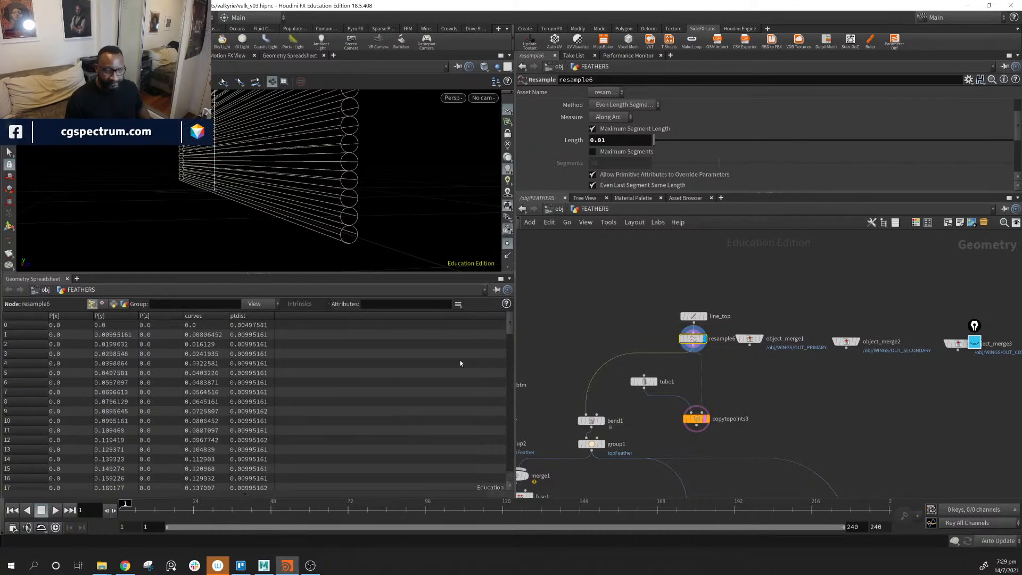
drag(373, 226, 354, 168)
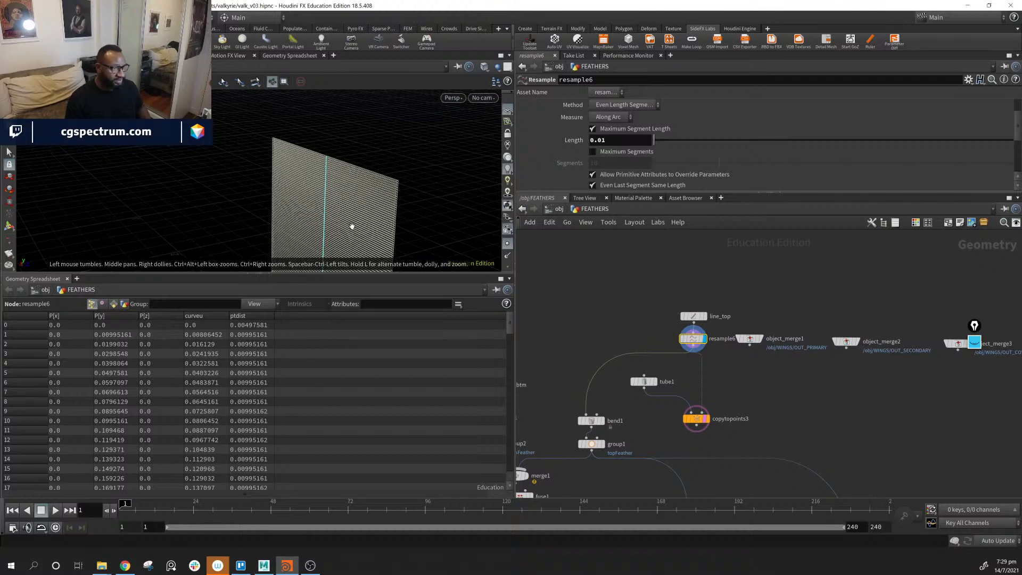
drag(352, 226, 295, 124)
scroll(669, 365, down, 2)
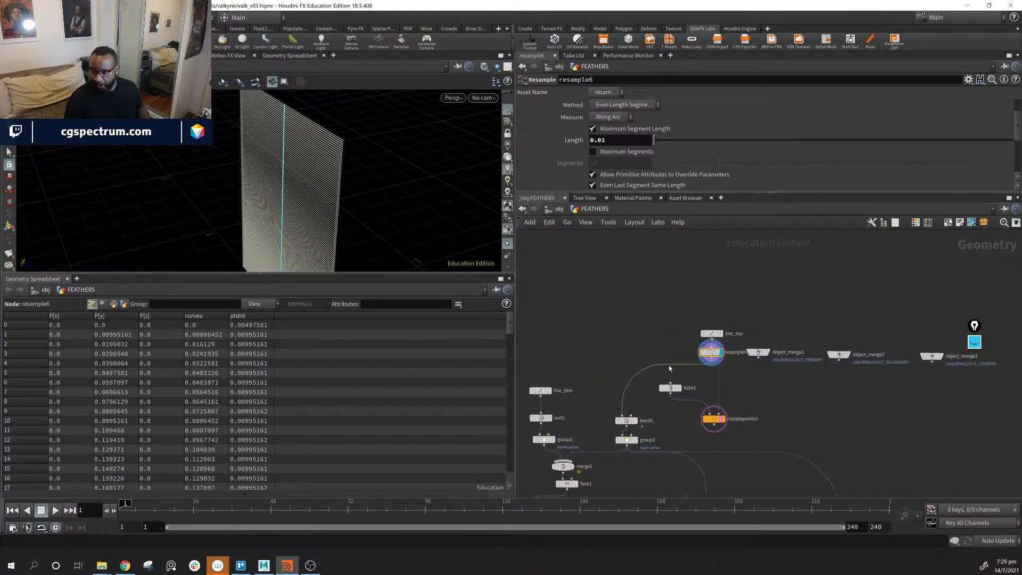
scroll(734, 406, up, 3)
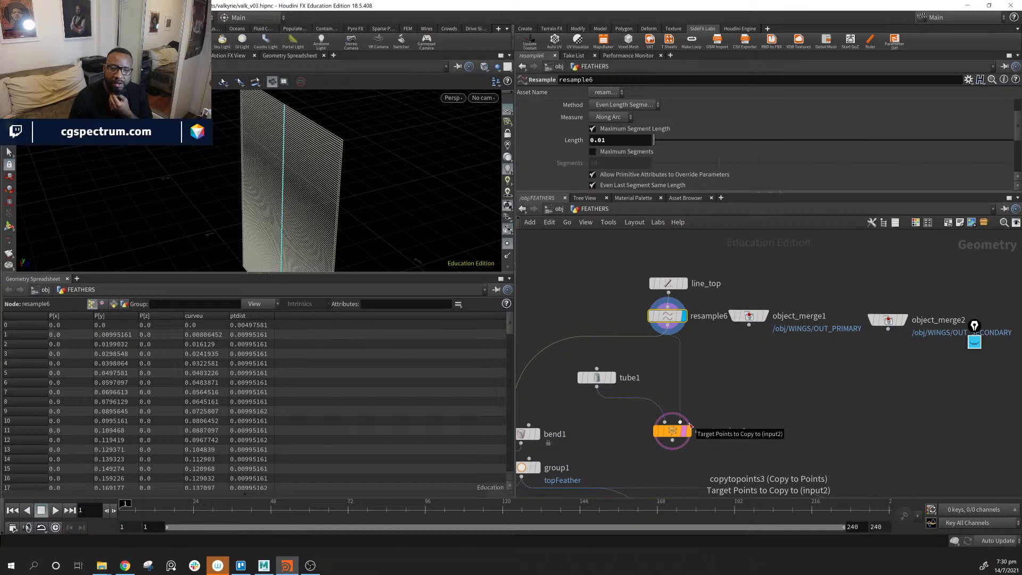
mouse_move(768, 446)
middle_down()
mouse_move(794, 218)
mouse_move(806, 205)
middle_up()
middle_drag(857, 426, 849, 241)
middle_drag(774, 479, 858, 235)
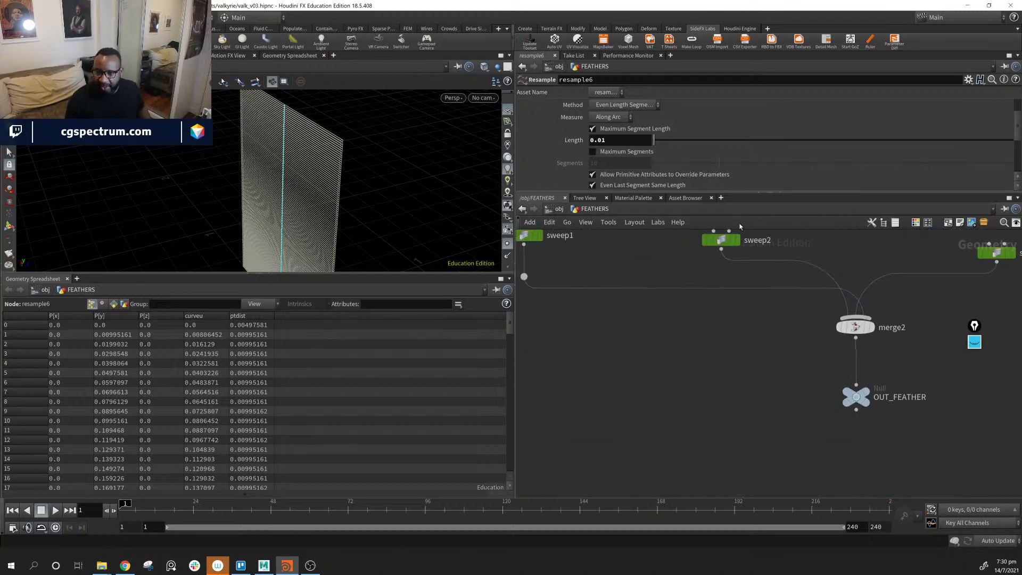
click(722, 240)
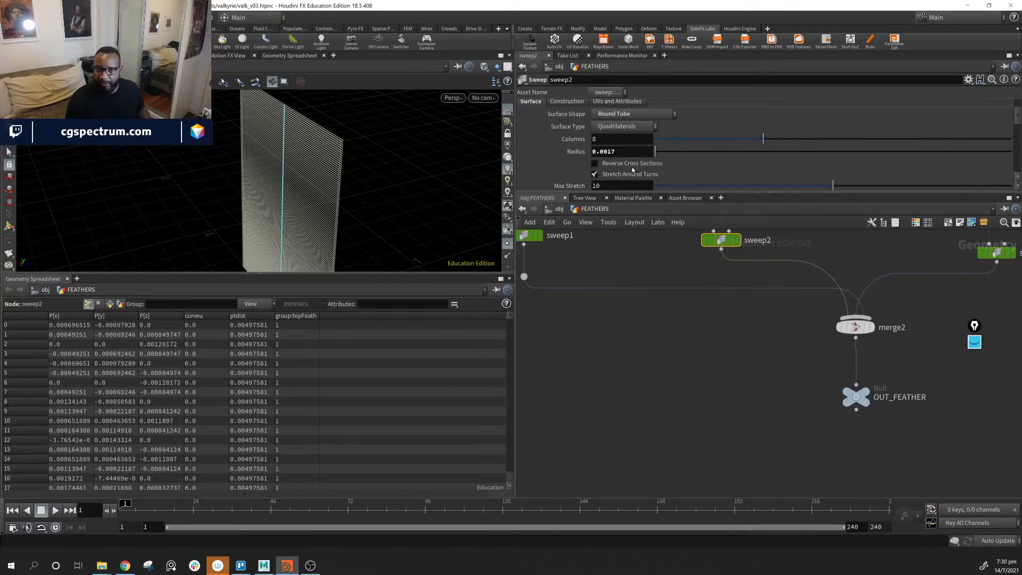
middle_drag(861, 274, 854, 442)
middle_drag(852, 287, 851, 464)
mouse_move(843, 247)
middle_down()
mouse_move(855, 409)
mouse_move(871, 329)
mouse_move(868, 391)
middle_up()
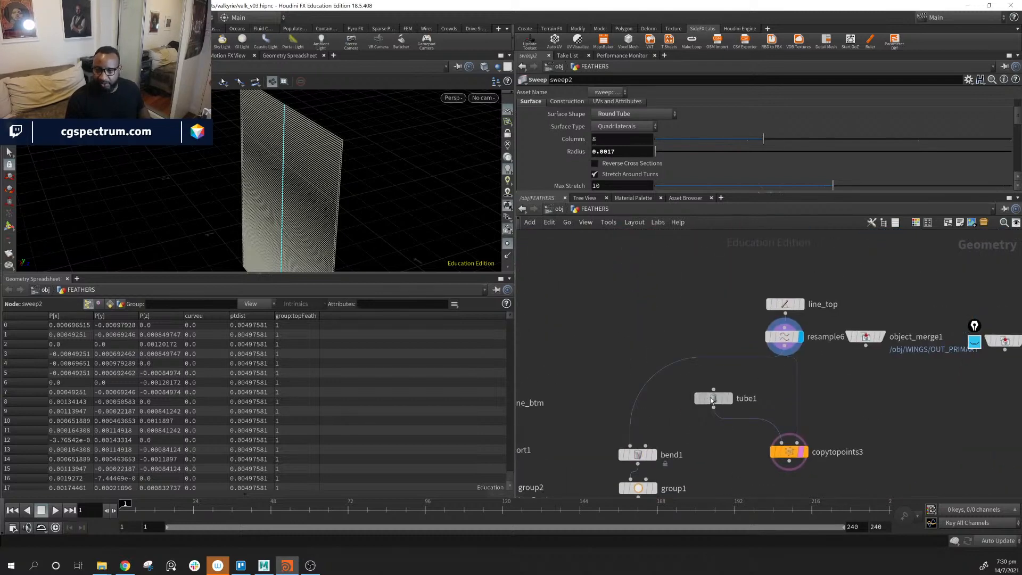
Link tube1's radius scale to resample6's length with the expression ch("../resample6/length") * 0.5.
click(713, 400)
click(790, 337)
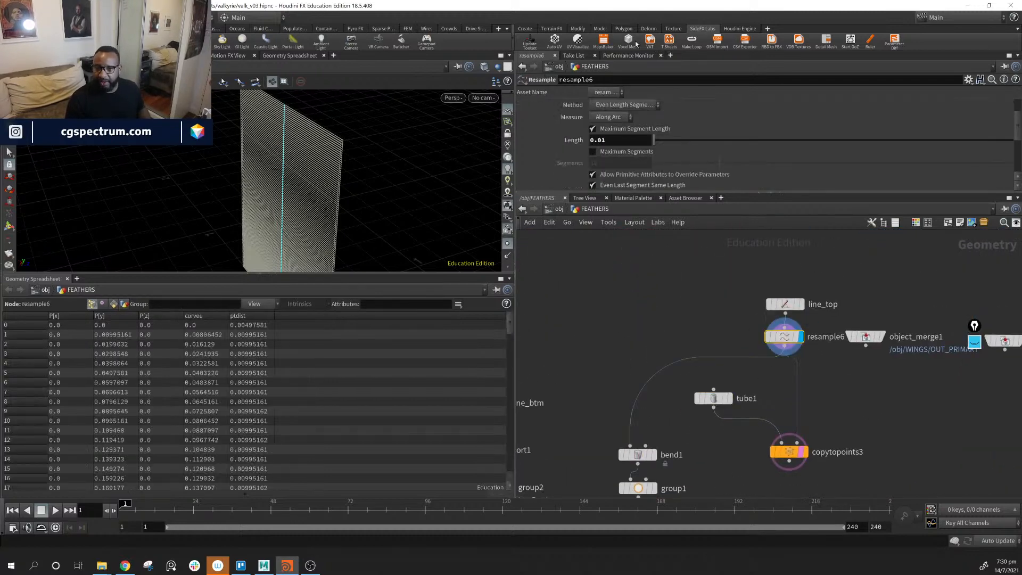
right_click(564, 138)
click(631, 213)
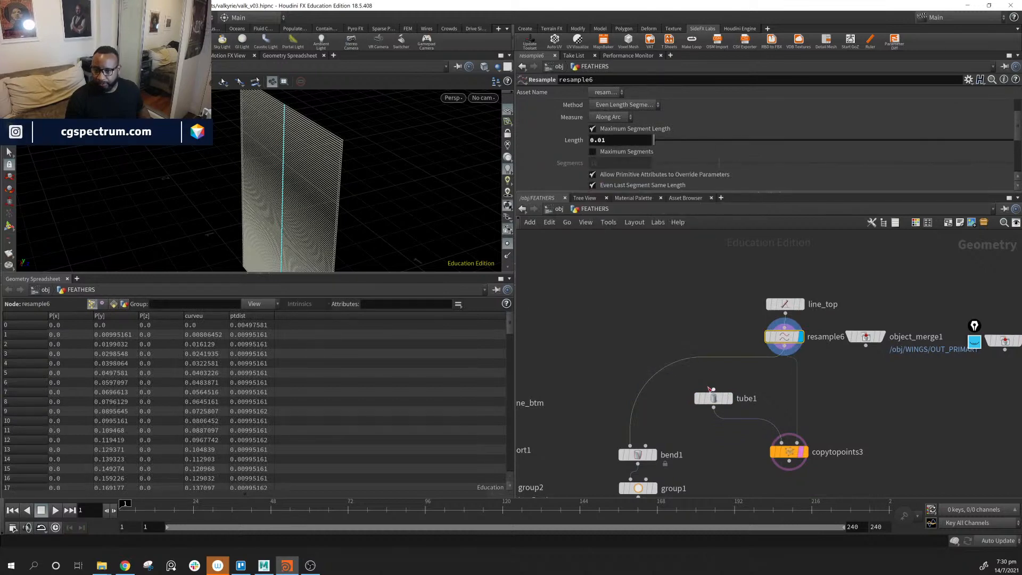
click(713, 400)
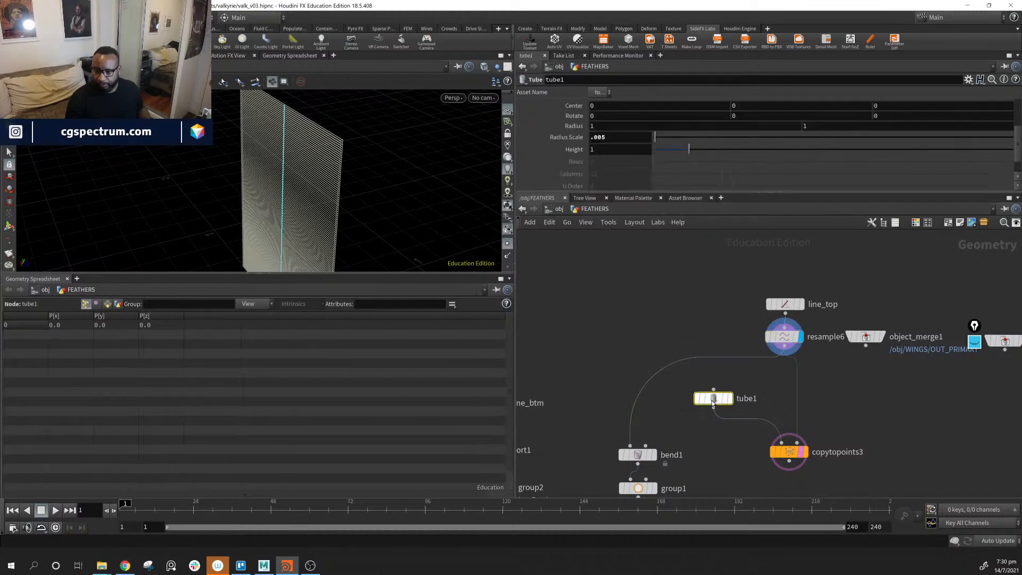
right_click(561, 137)
click(667, 248)
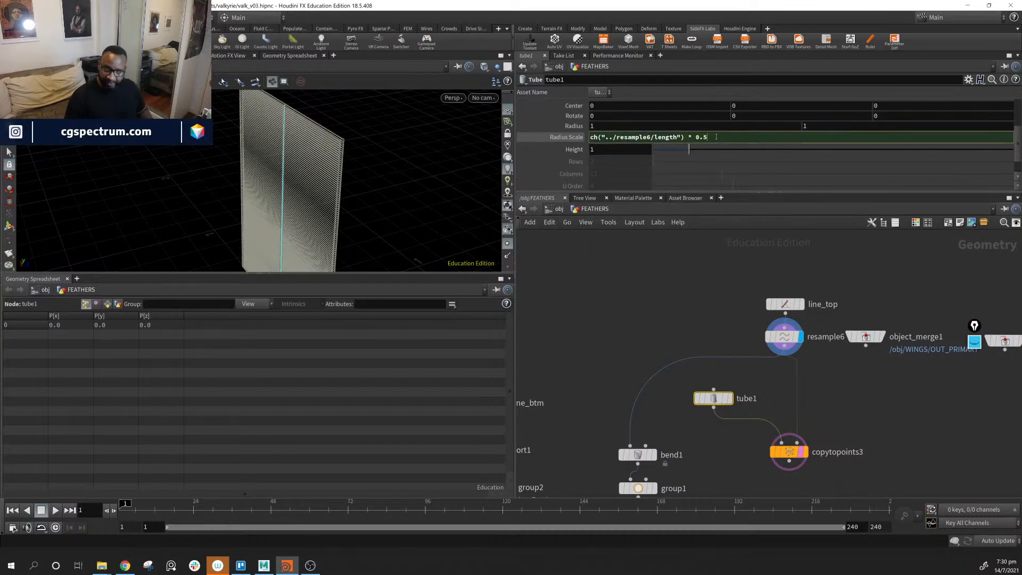
key(Return)
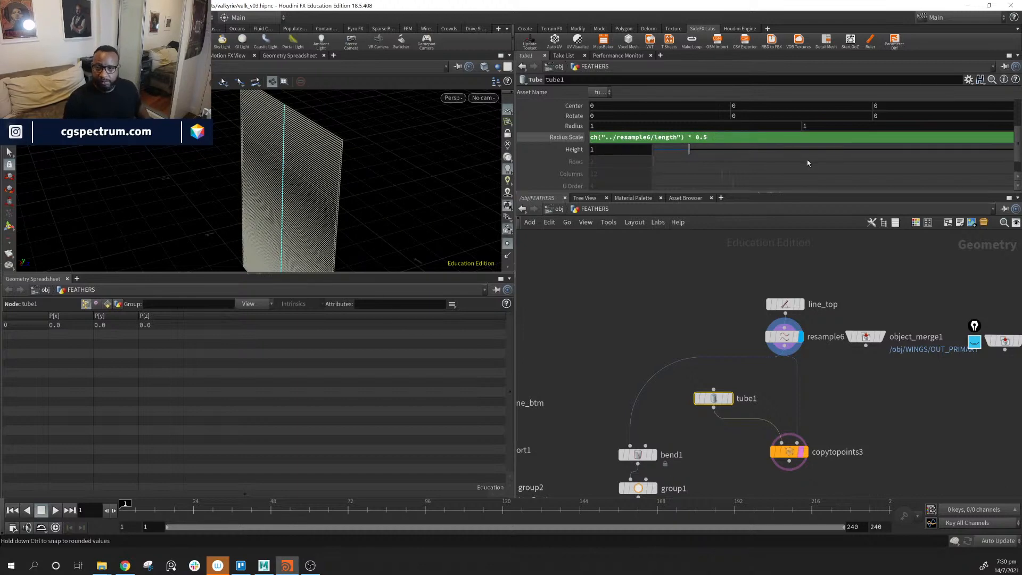
Lengthen line_top to 2.845 and inspect how closely the tube copies fill the longer line.
drag(269, 200, 365, 158)
middle_drag(824, 382, 820, 396)
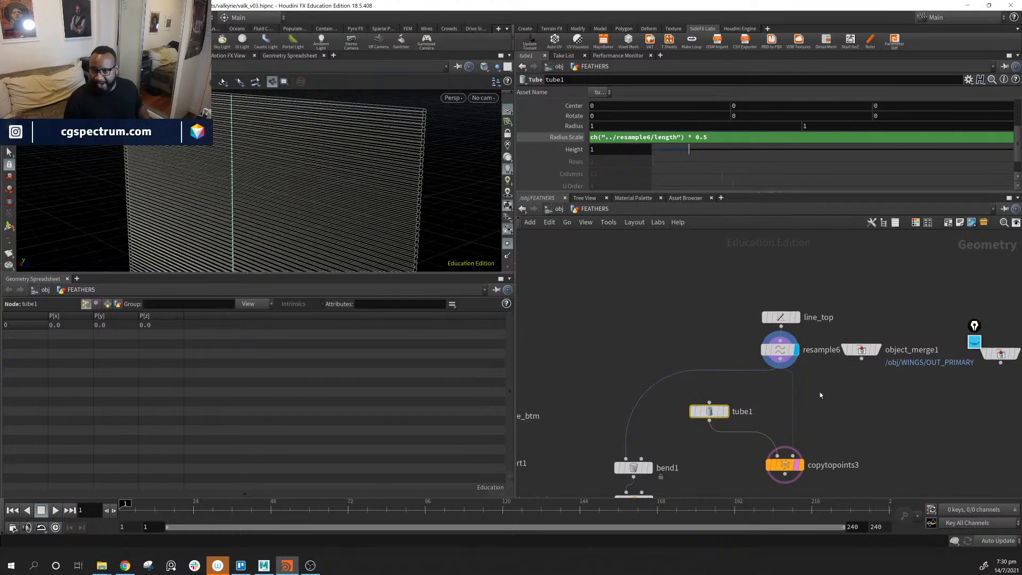
click(780, 318)
drag(309, 181, 332, 164)
click(510, 246)
right_drag(258, 192, 602, 257)
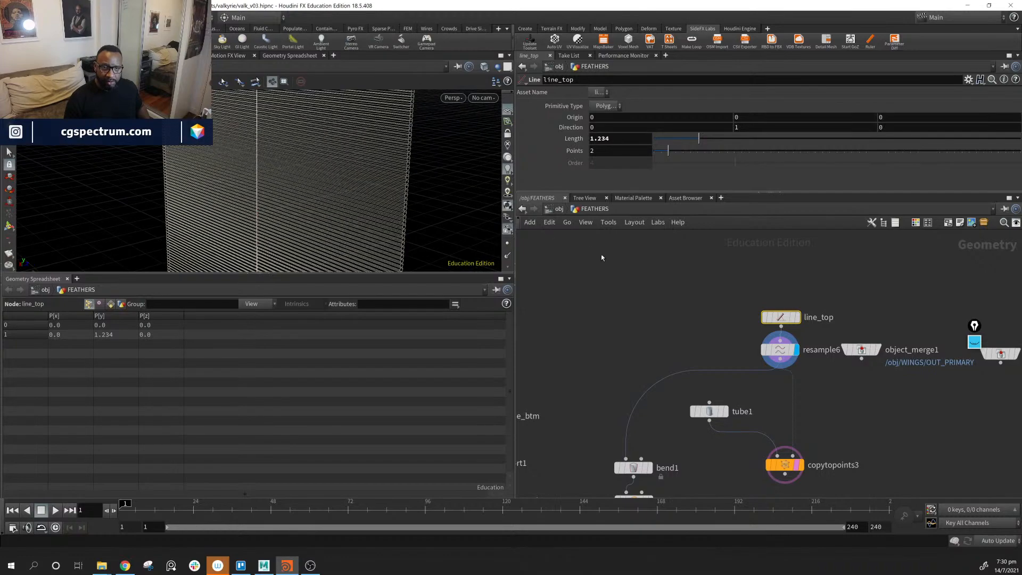
drag(479, 143, 346, 186)
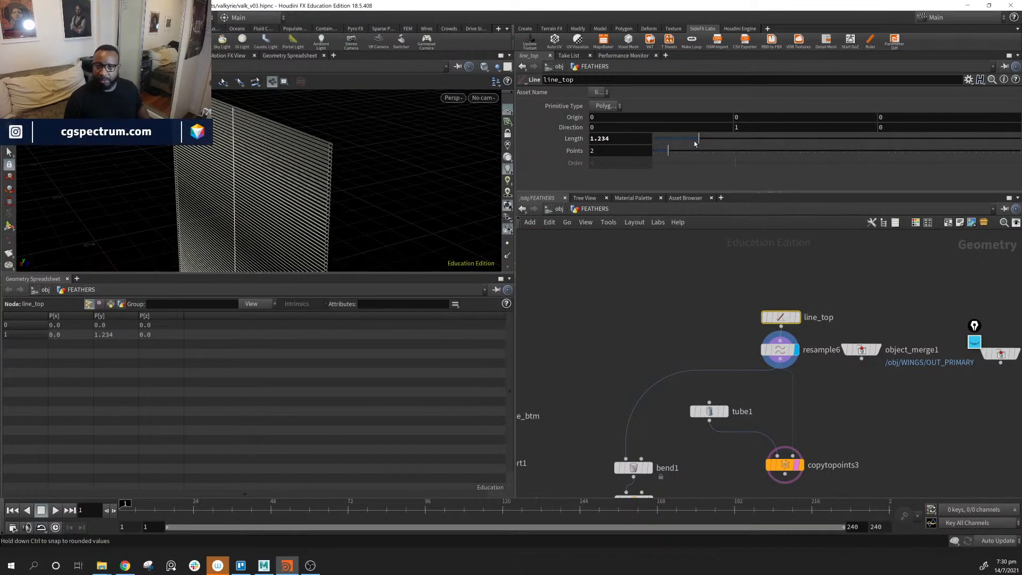
drag(703, 140, 757, 140)
scroll(383, 167, down, 5)
drag(424, 222, 443, 129)
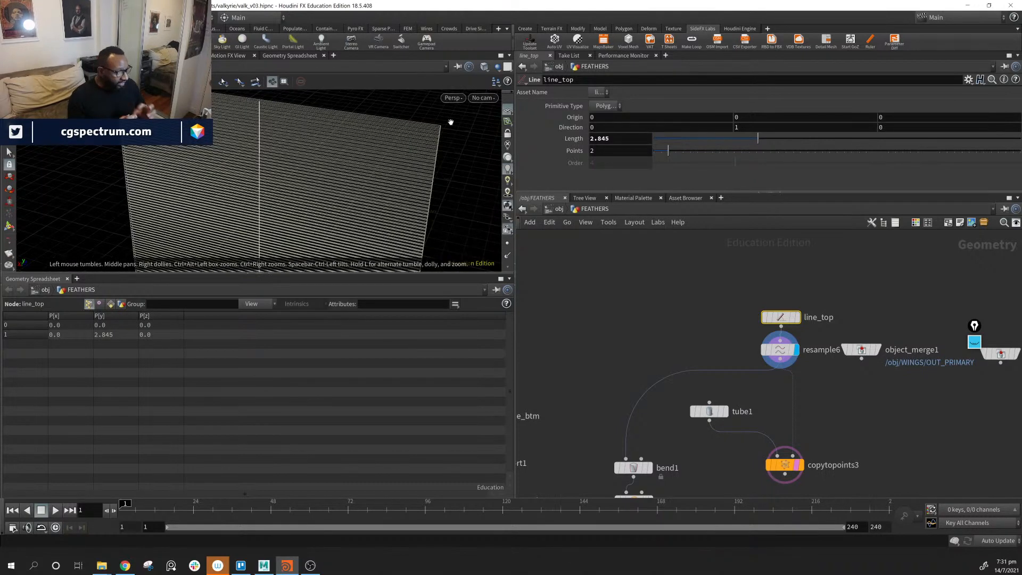
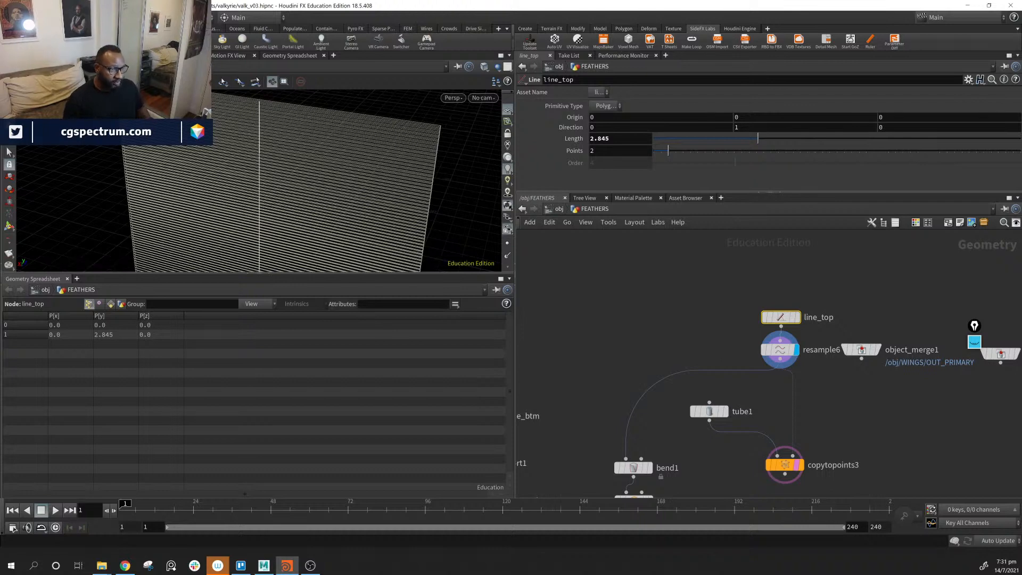
drag(367, 190, 312, 202)
scroll(776, 410, down, 1)
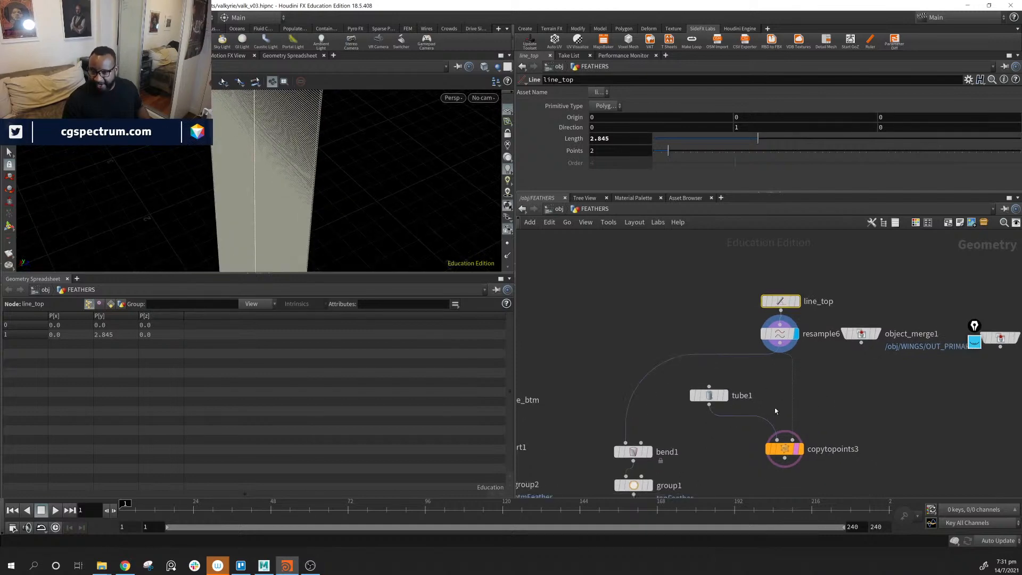
Move tube1 and copytopoints3 away from the main chain and place line_top and resample6 directly above bend1.
drag(681, 396, 917, 459)
drag(708, 315, 812, 359)
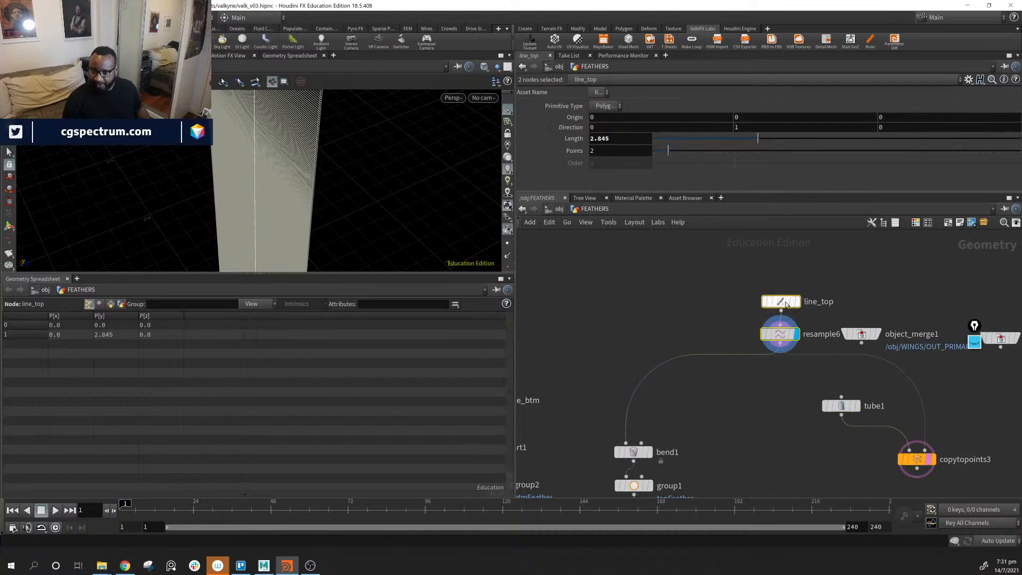
drag(786, 305, 635, 353)
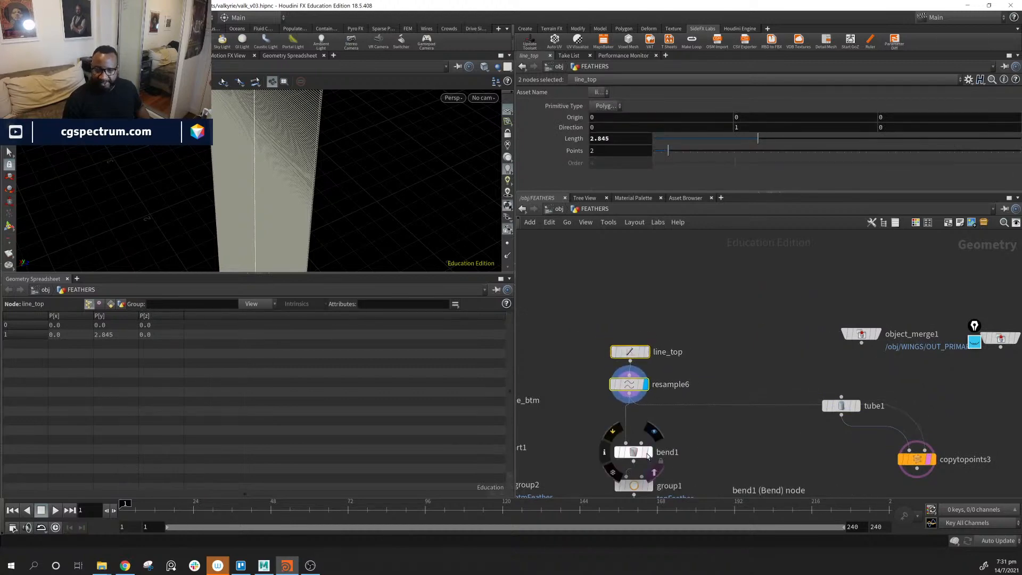
scroll(779, 413, down, 2)
Display bend1 and rewire the target points input of copytopoints3 to bend1's output.
click(650, 423)
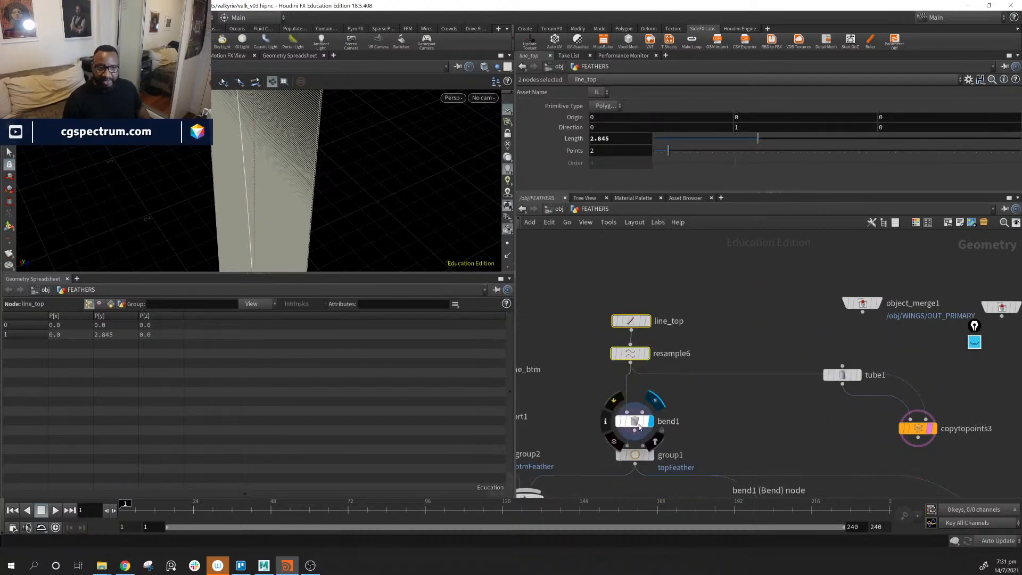
click(636, 425)
alt+drag(274, 179, 373, 219)
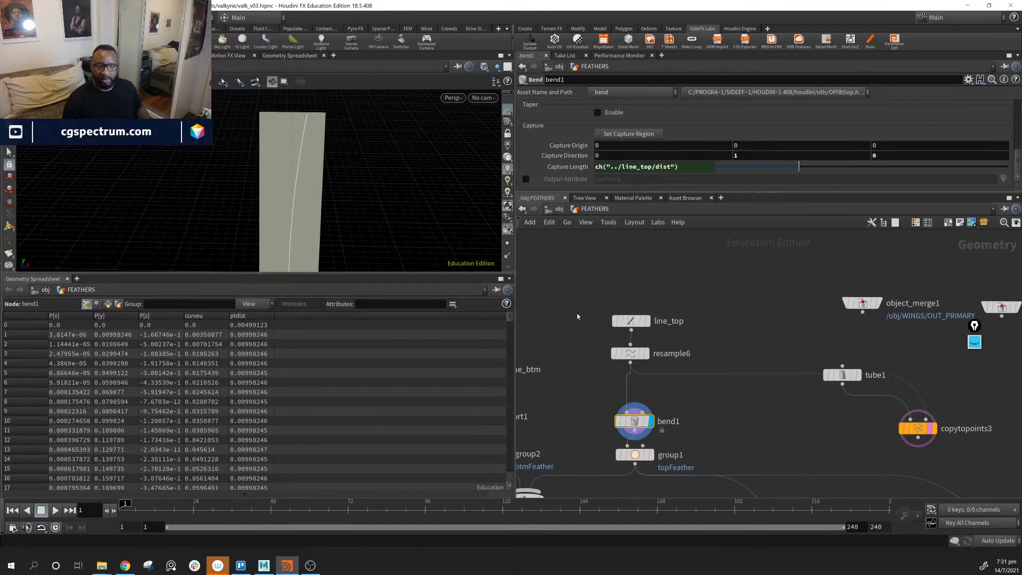
drag(842, 376, 818, 407)
drag(918, 429, 880, 433)
drag(617, 422, 888, 418)
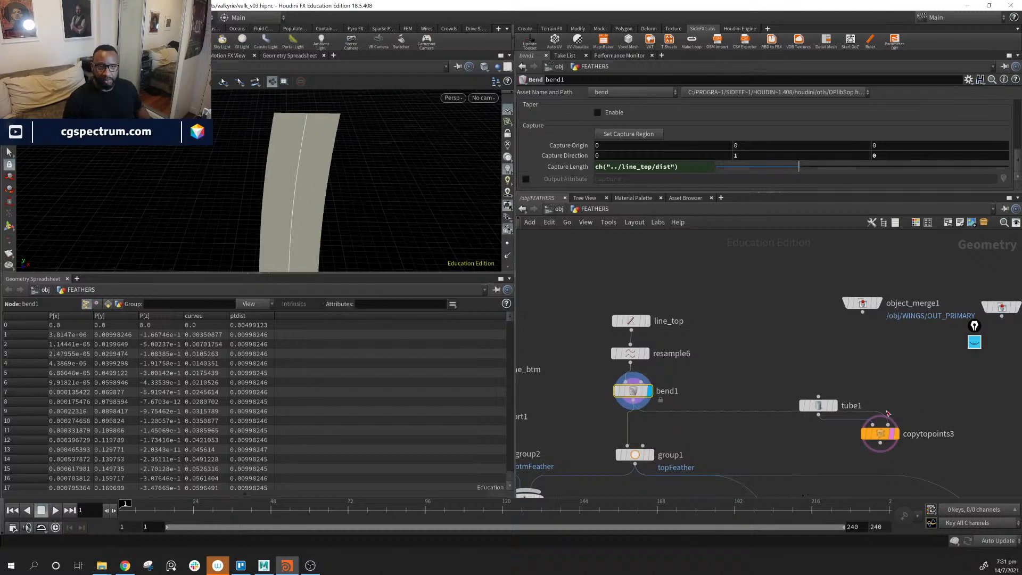
alt+drag(386, 201, 367, 179)
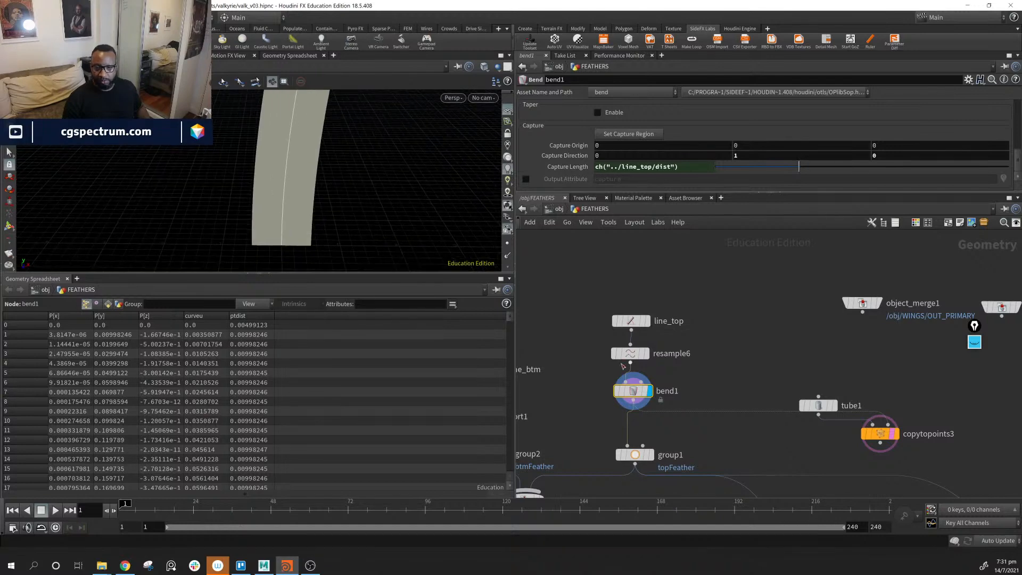
Try a different bend angle on bend1 to test the tube copies along the curved spine.
scroll(628, 133, down, 5)
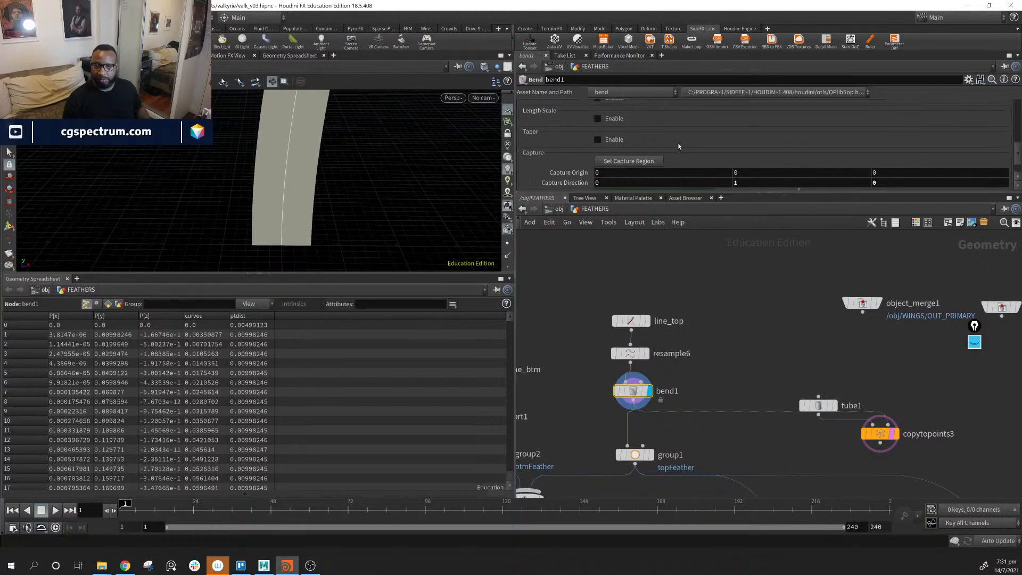
drag(777, 163, 746, 165)
drag(325, 187, 308, 139)
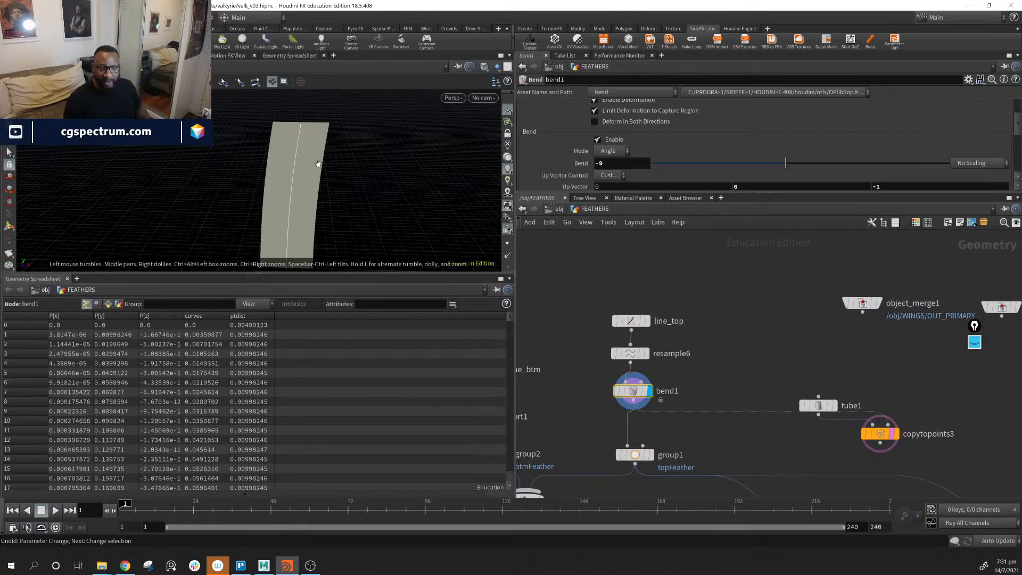
drag(318, 163, 368, 245)
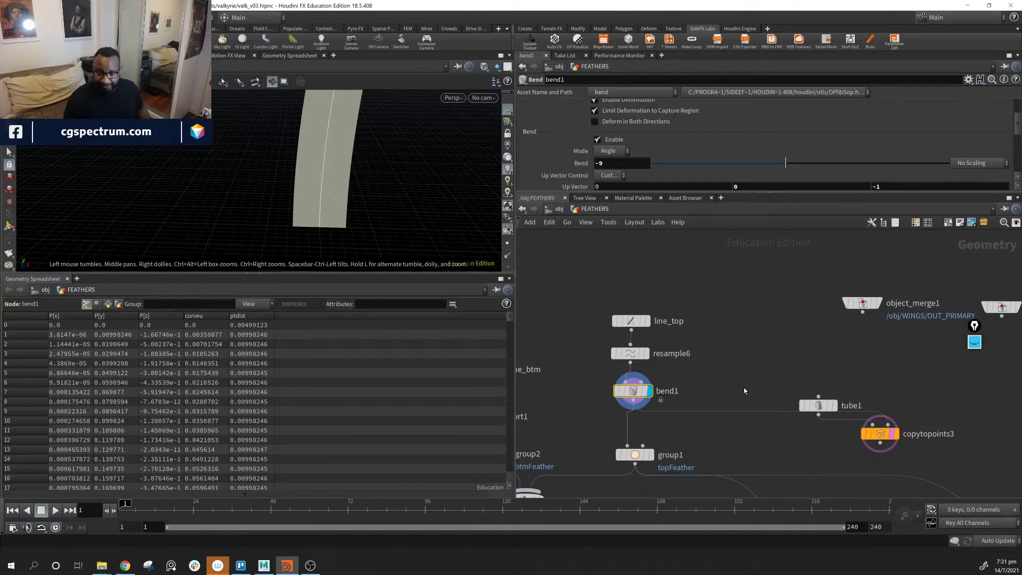
Move line_top, resample6 and bend1 higher above group1, and select and display sweep2.
middle_drag(744, 392, 738, 374)
drag(599, 276, 632, 334)
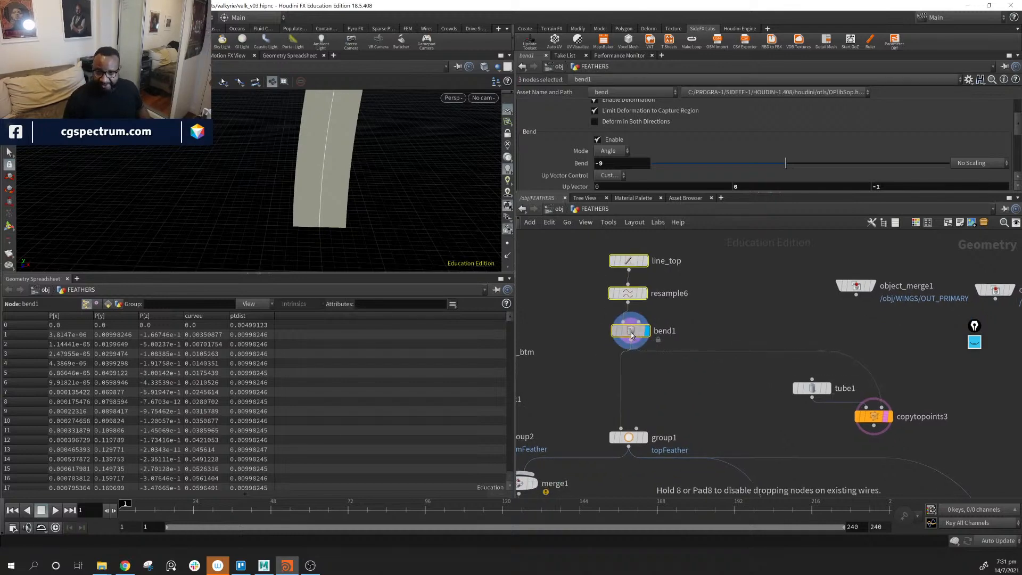
middle_drag(753, 493, 737, 415)
scroll(788, 458, down, 4)
middle_drag(812, 492, 770, 390)
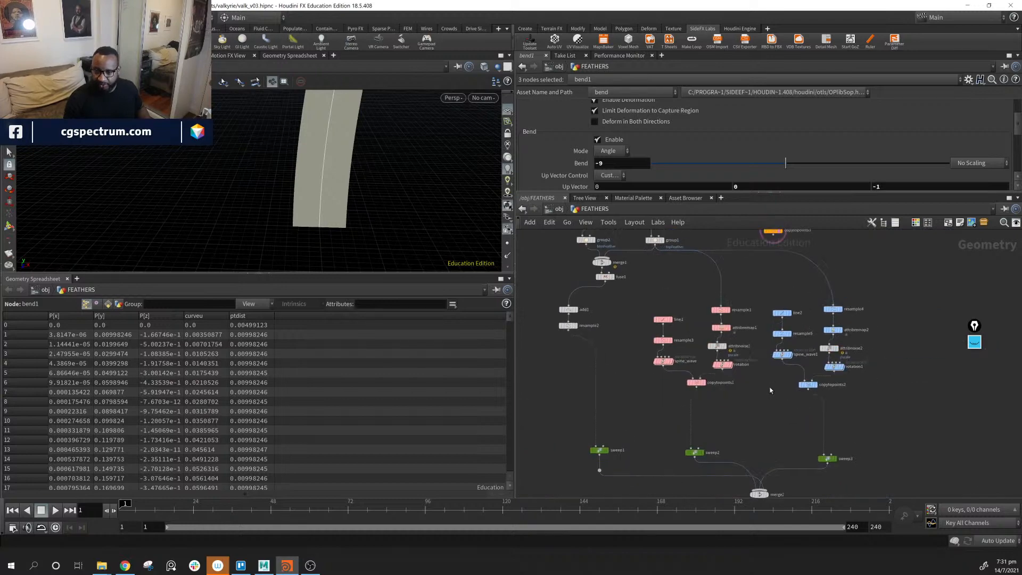
scroll(757, 425, up, 3)
middle_drag(758, 432, 766, 360)
click(673, 403)
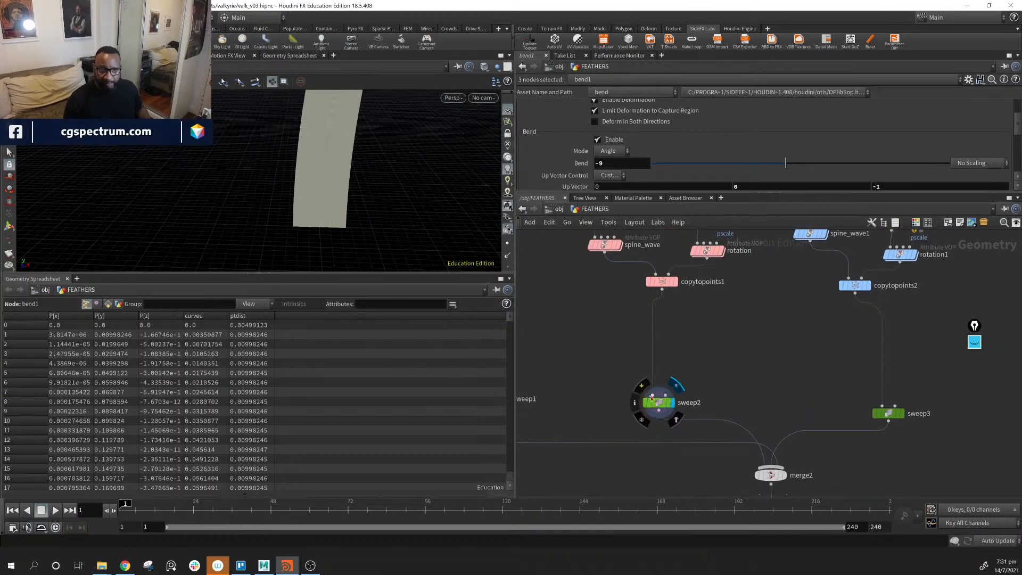
click(658, 402)
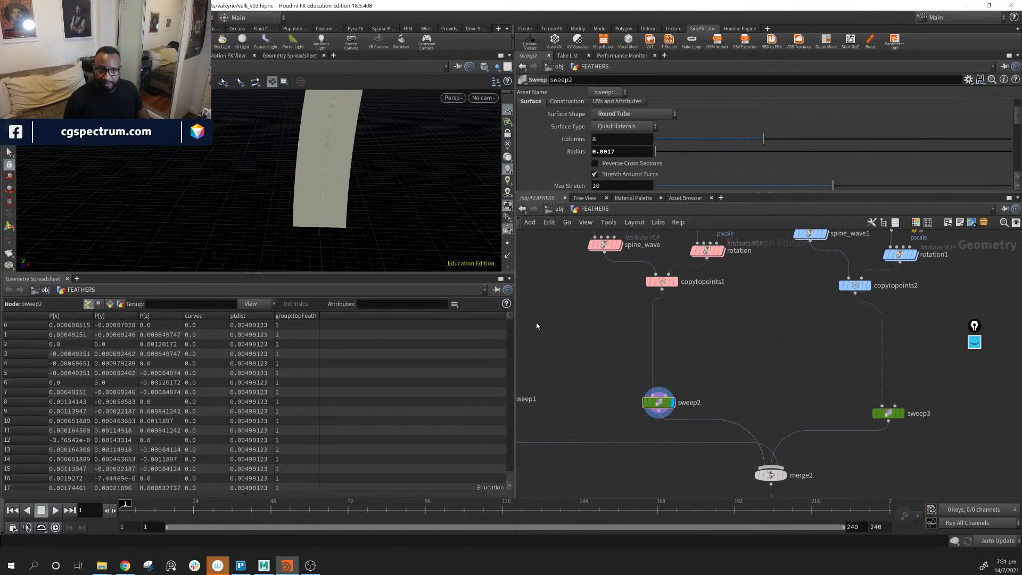
Turn off the template display of copytopoints3 to view sweep2's strands up close without the tubes.
alt+middle_drag(400, 205, 373, 245)
middle_drag(776, 330, 725, 490)
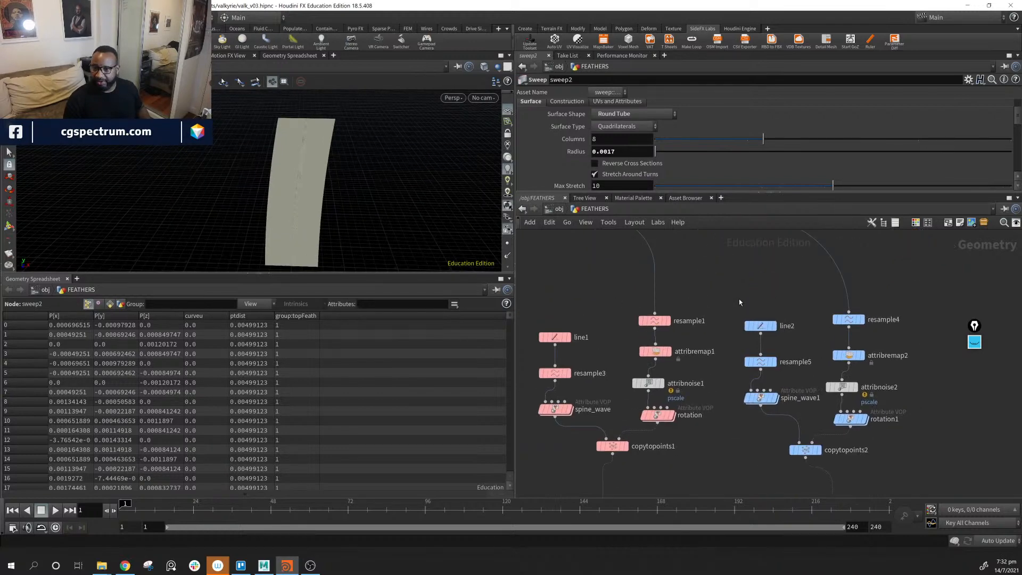
middle_drag(745, 273, 738, 411)
click(752, 339)
alt+right_drag(426, 209, 364, 165)
Copy tube1's Radius Scale expression ch("../resample6/length") * 0.5 and select sweep2.
click(687, 298)
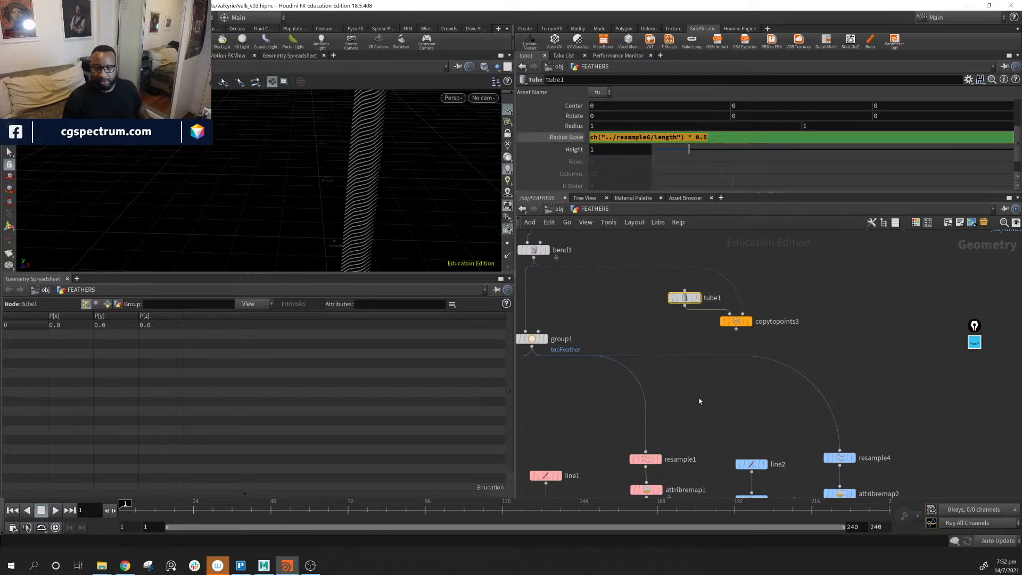
middle_drag(700, 402, 732, 232)
middle_drag(737, 411, 753, 220)
click(652, 346)
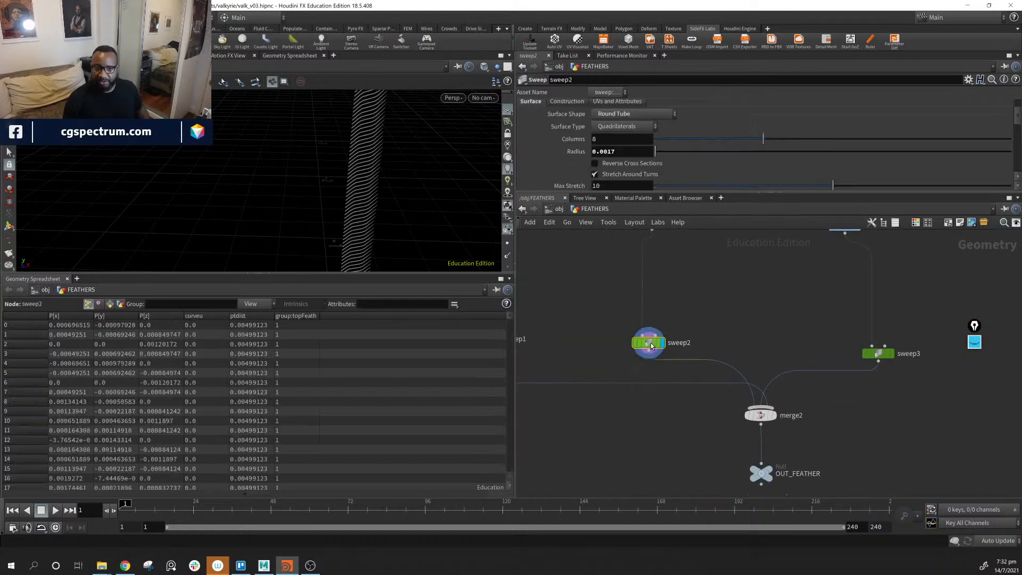
Bypass the resample1 and resample4 nodes that feed attribremap1 and attribremap2.
middle_drag(758, 296, 778, 489)
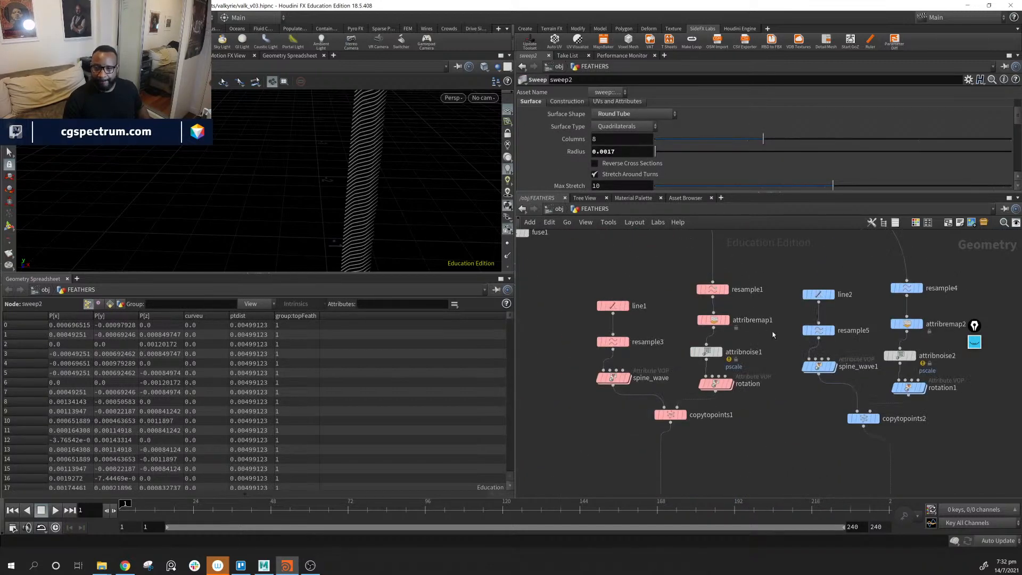
middle_drag(782, 296, 748, 372)
click(679, 364)
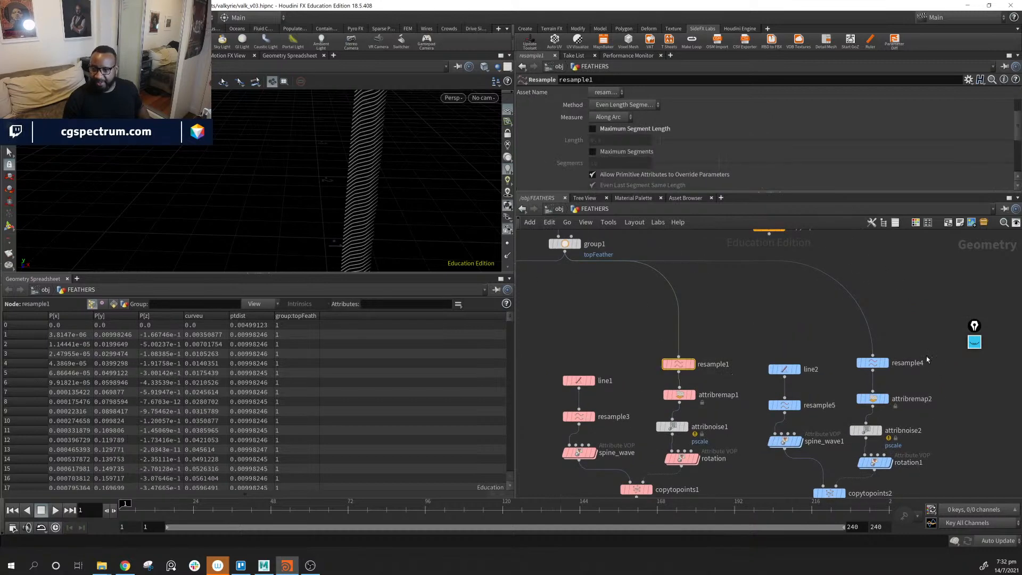
click(662, 350)
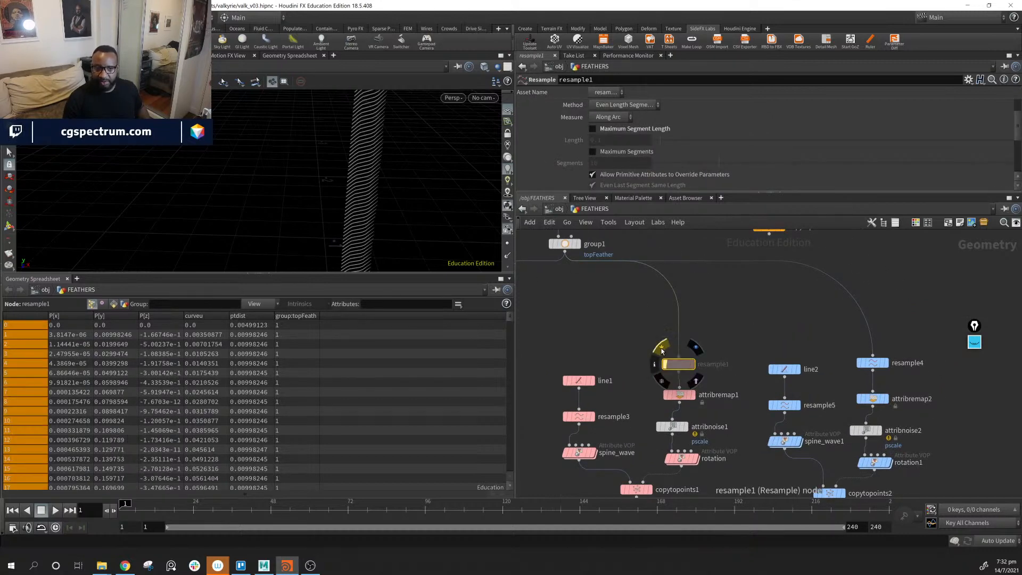
click(869, 362)
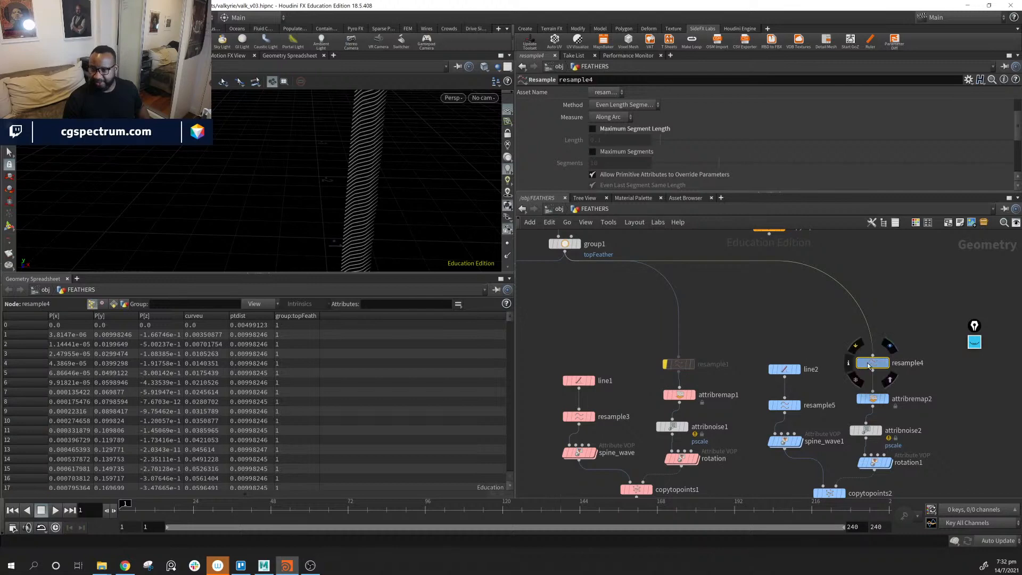
click(856, 349)
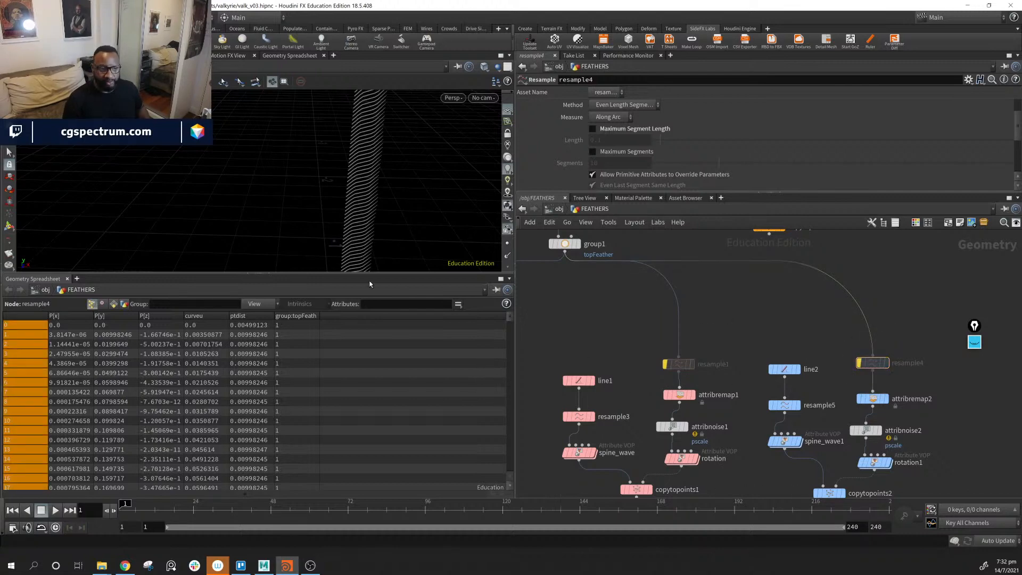
Set sweep2's Radius to the copied expression ch("../resample6/length") * 0.5.
alt+drag(368, 218, 384, 233)
scroll(534, 294, down, 1)
scroll(631, 346, up, 1)
middle_drag(644, 335, 669, 485)
mouse_move(621, 329)
middle_down()
mouse_move(633, 397)
mouse_move(637, 387)
mouse_move(650, 411)
mouse_move(659, 193)
middle_up()
middle_drag(645, 429, 633, 262)
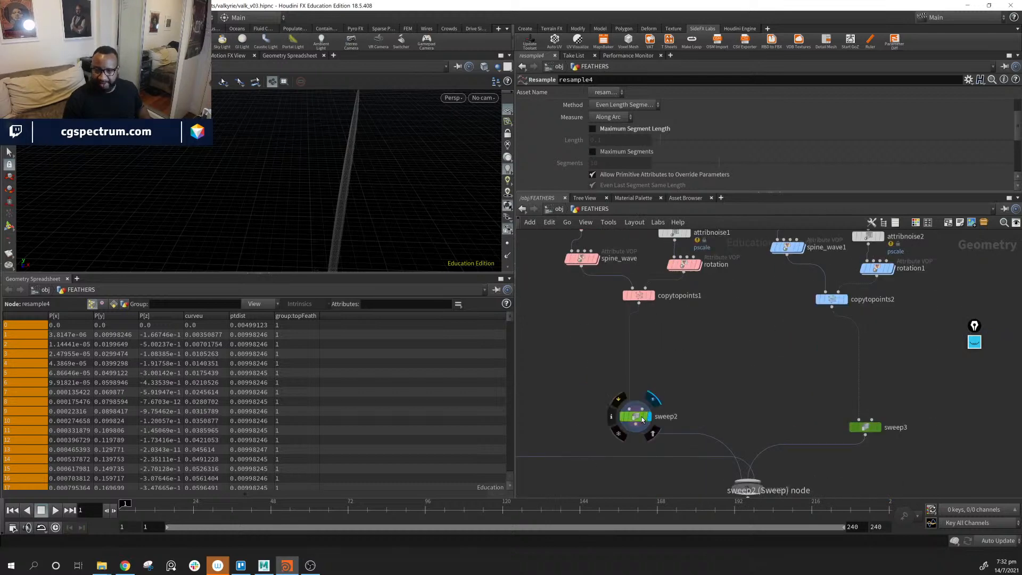
click(641, 420)
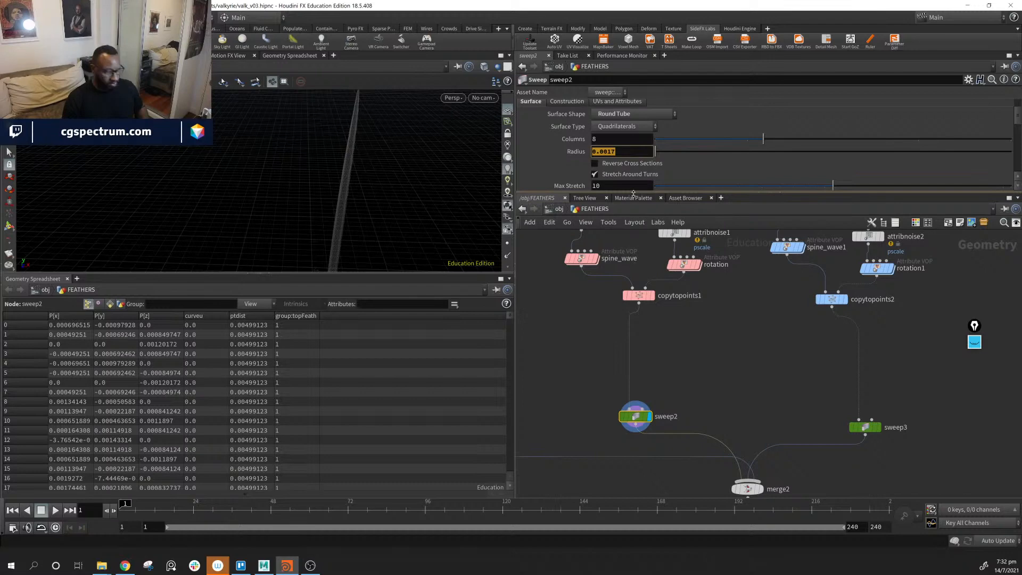
text(ch("../resample6/length") * 0.5)
key(Return)
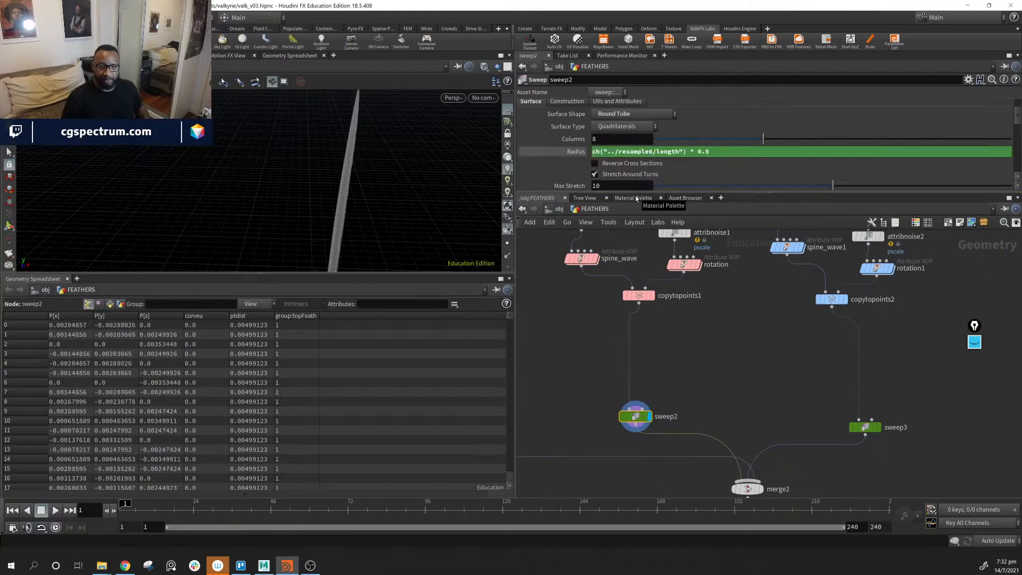
Examine sweep2's strands up close to check their thickness and the gaps between them.
alt+right_drag(360, 206, 559, 253)
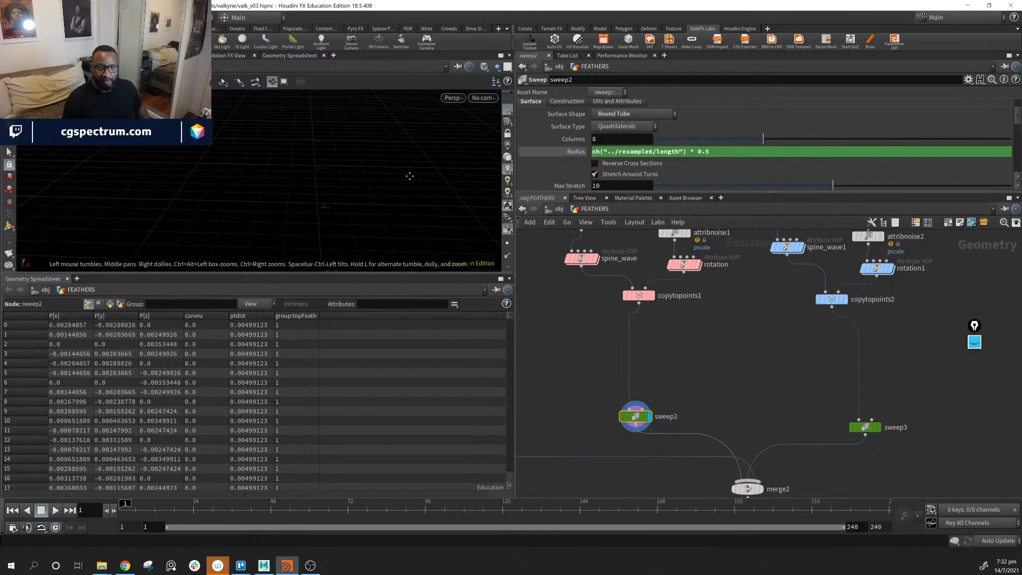
alt+middle_drag(409, 176, 337, 158)
alt+drag(375, 180, 349, 182)
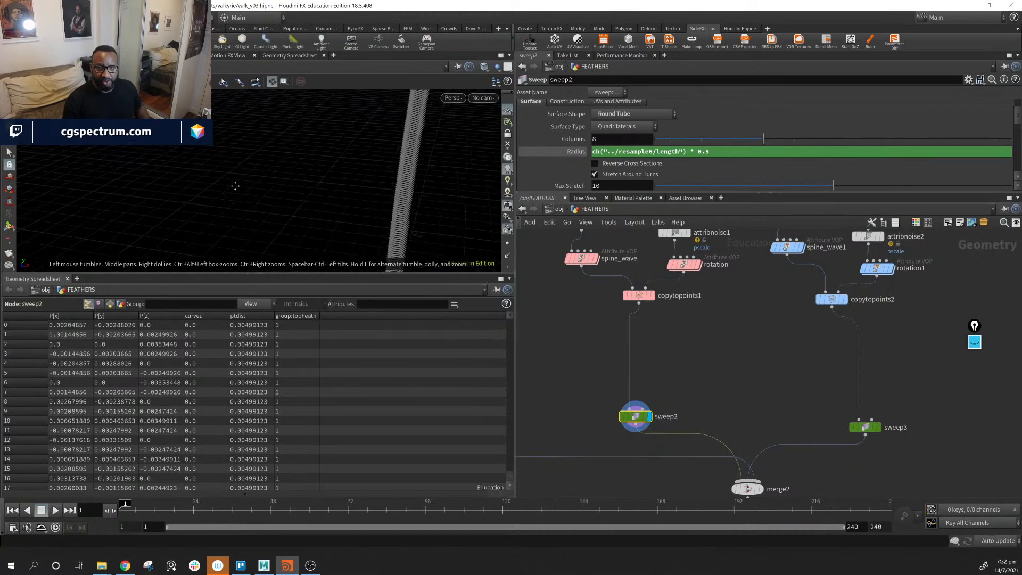
mouse_move(420, 181)
alt+right_down()
mouse_move(398, 176)
mouse_move(446, 189)
mouse_move(425, 187)
mouse_move(434, 190)
alt+right_up()
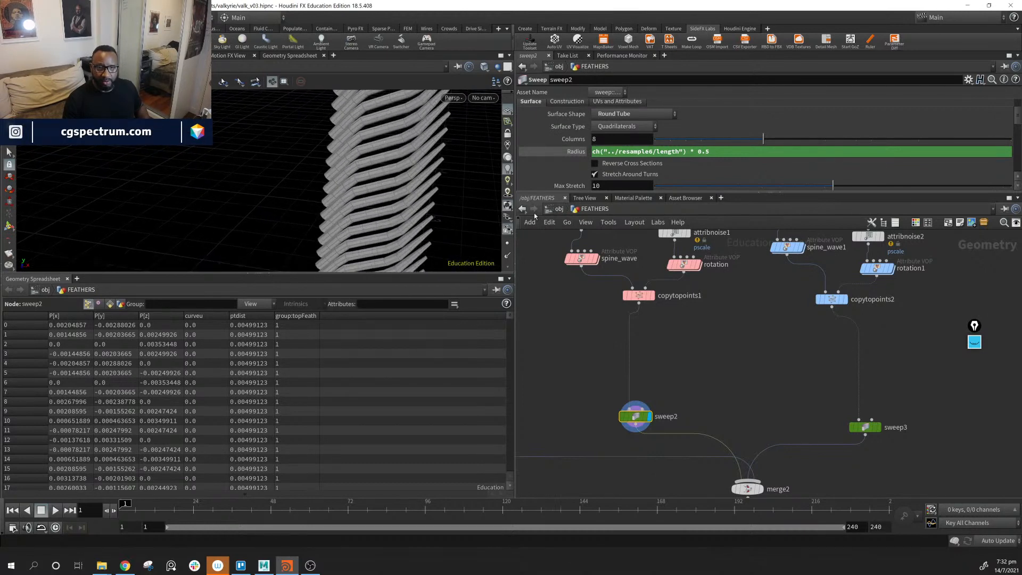
alt+middle_drag(413, 200, 404, 208)
alt+drag(426, 188, 288, 201)
Reshape spine_wave's ramp: point 2 at 0.373418 with value 0.517241, point 3 at 0.66916 with 0.189655, point 4 at 0.993671 with 0.896552.
middle_drag(691, 322, 681, 375)
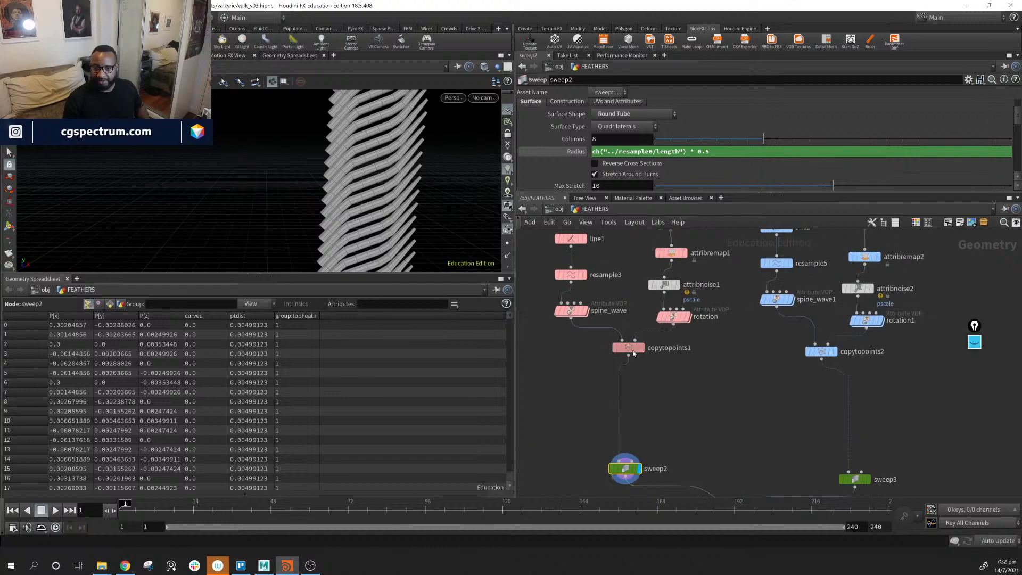
click(574, 311)
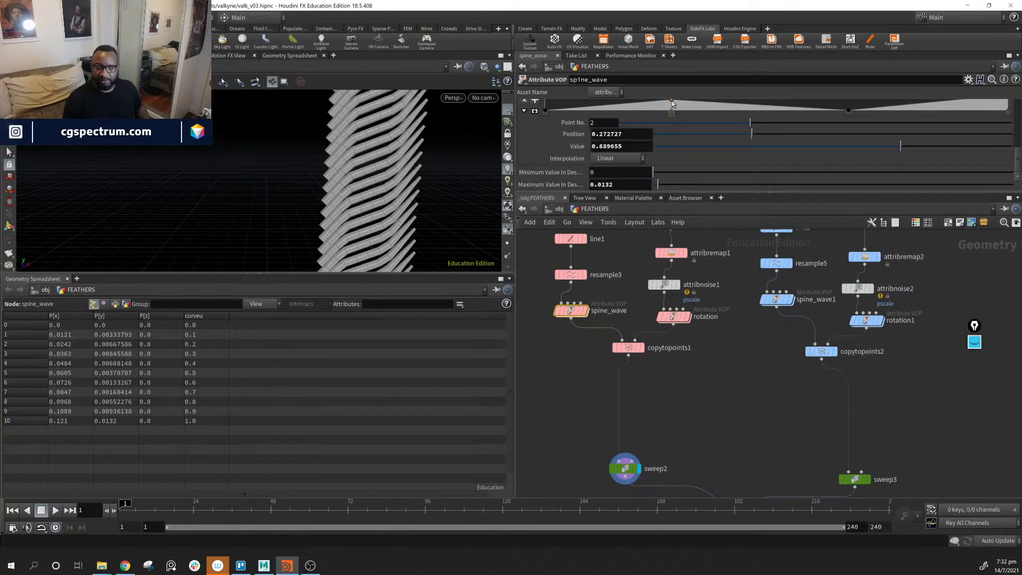
drag(672, 101, 671, 109)
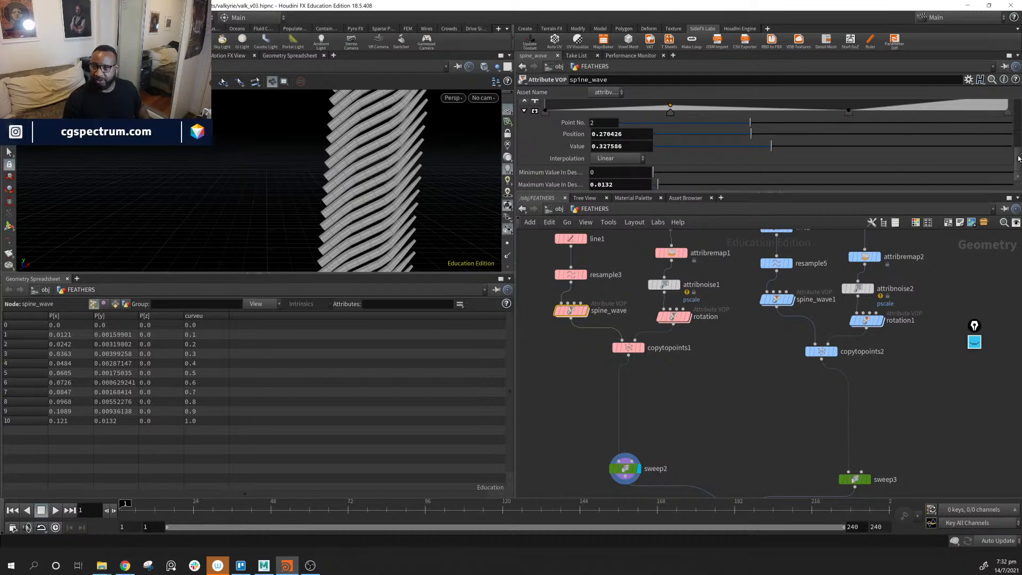
drag(1019, 158, 1019, 147)
click(848, 153)
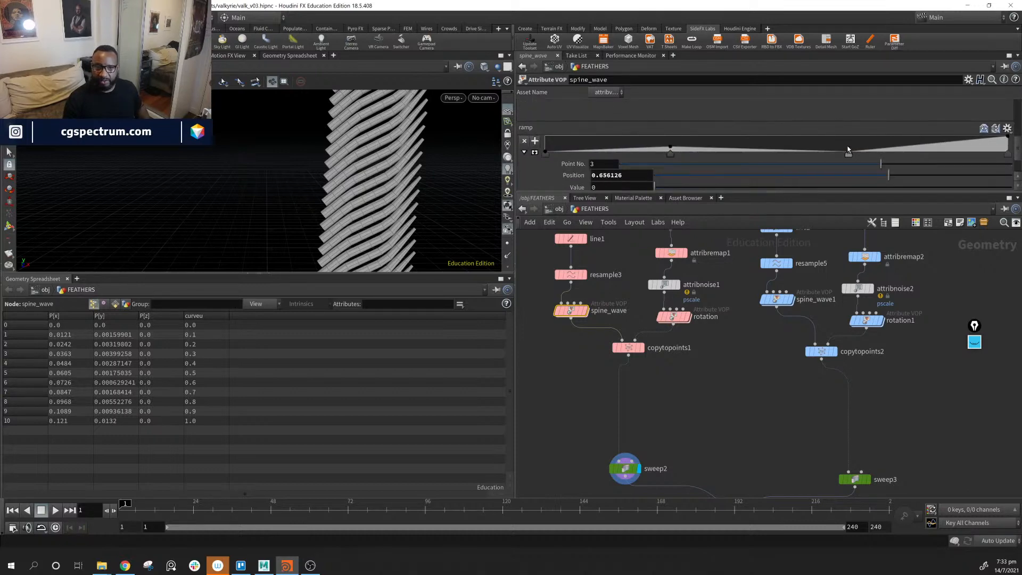
drag(849, 153, 849, 153)
drag(671, 147, 716, 160)
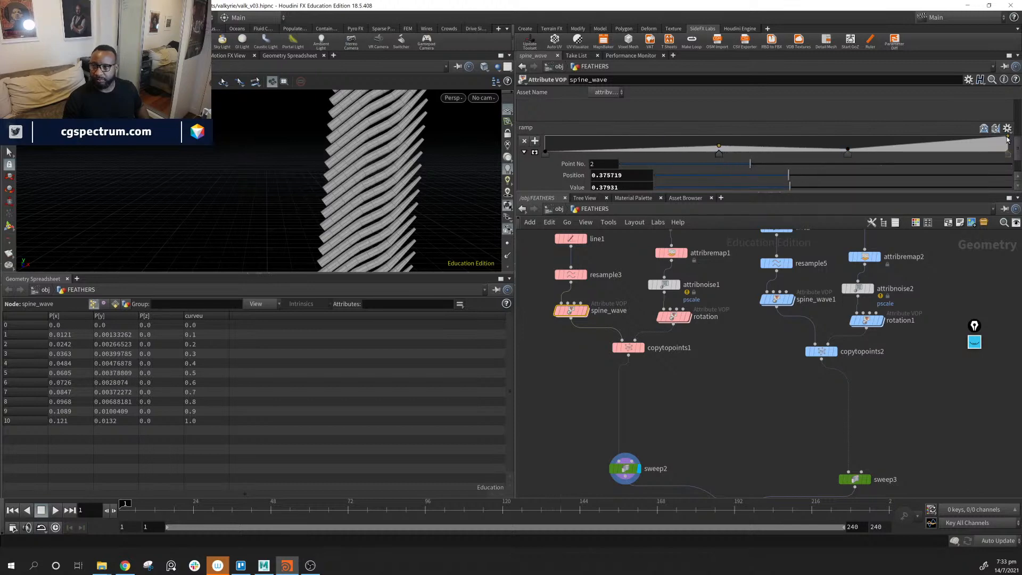
drag(1008, 139, 1005, 140)
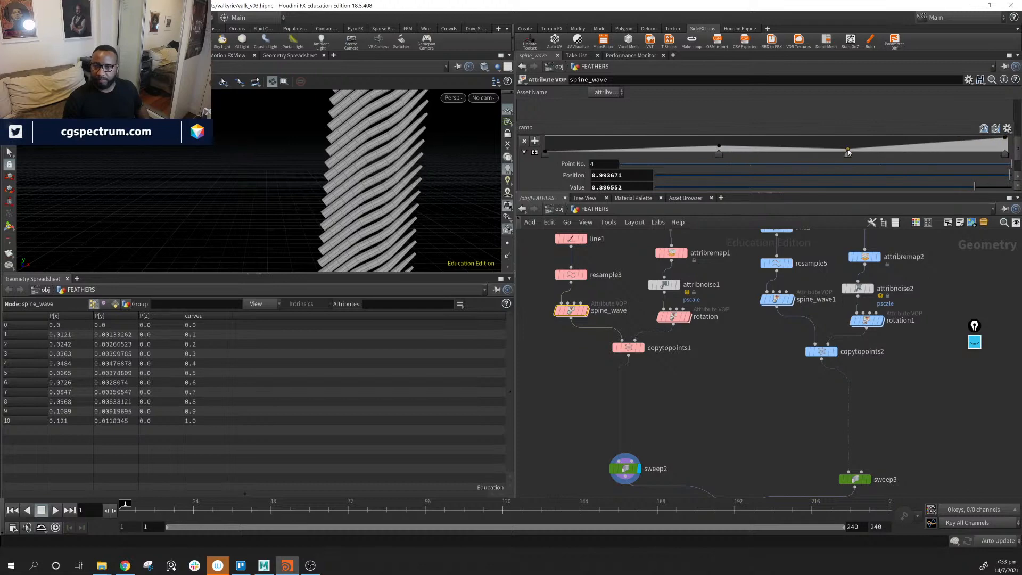
drag(848, 152, 856, 152)
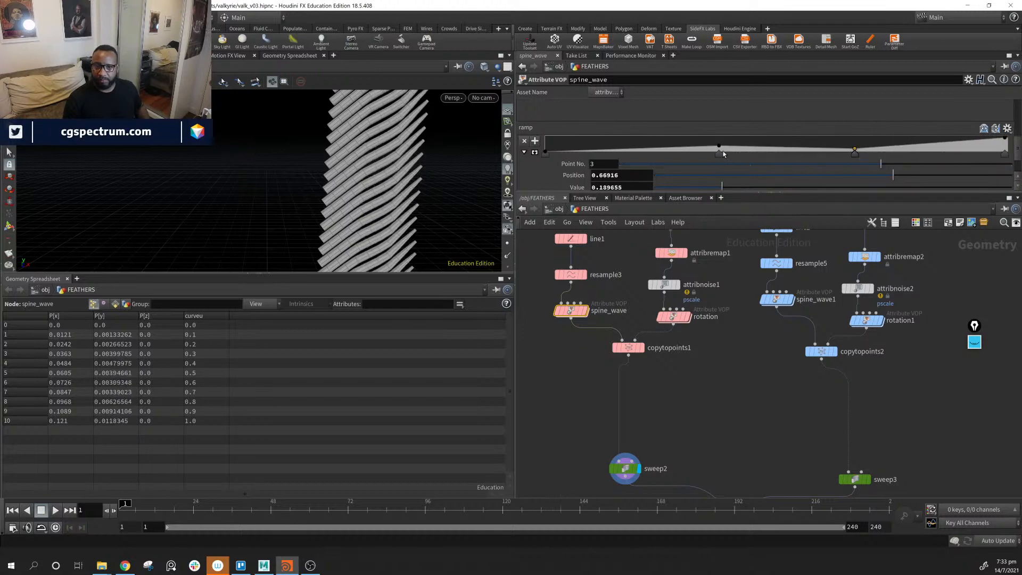
drag(720, 149, 717, 145)
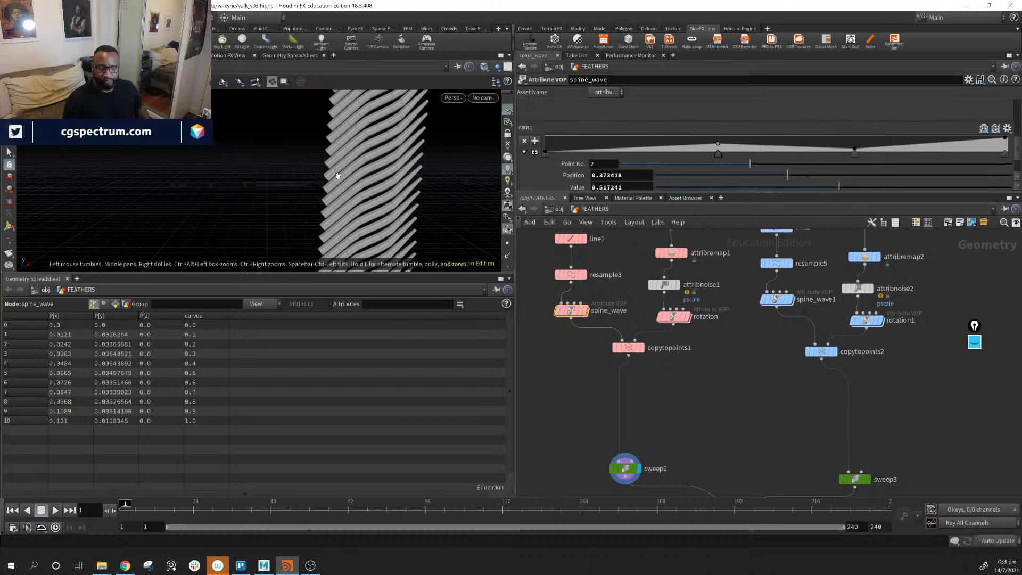
Lower resample6's maximum segment length to pack thinner strands more densely along the feather spine.
alt+right_drag(373, 162, 254, 158)
alt+drag(254, 158, 410, 175)
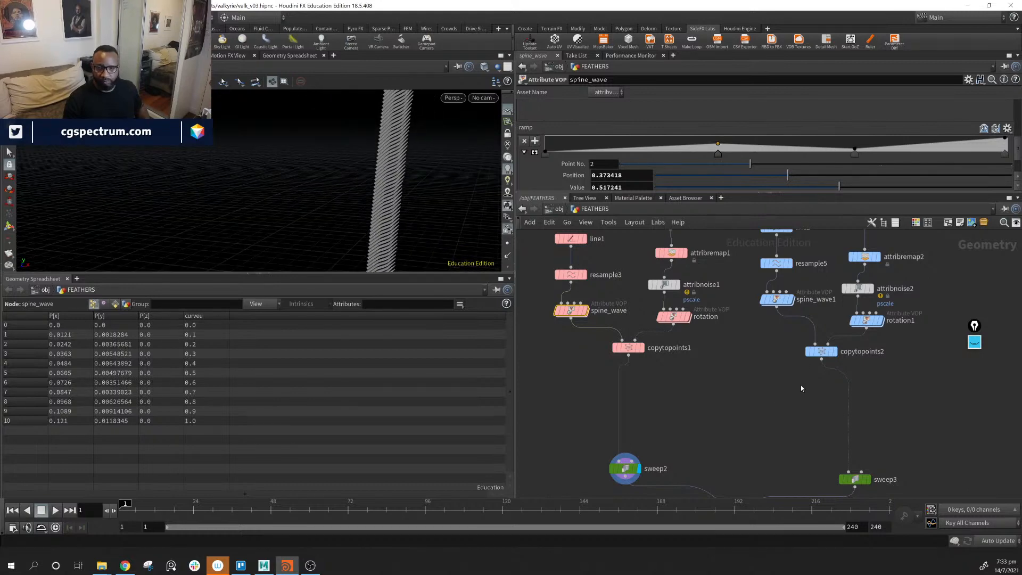
middle_drag(731, 322, 717, 451)
middle_drag(710, 286, 783, 493)
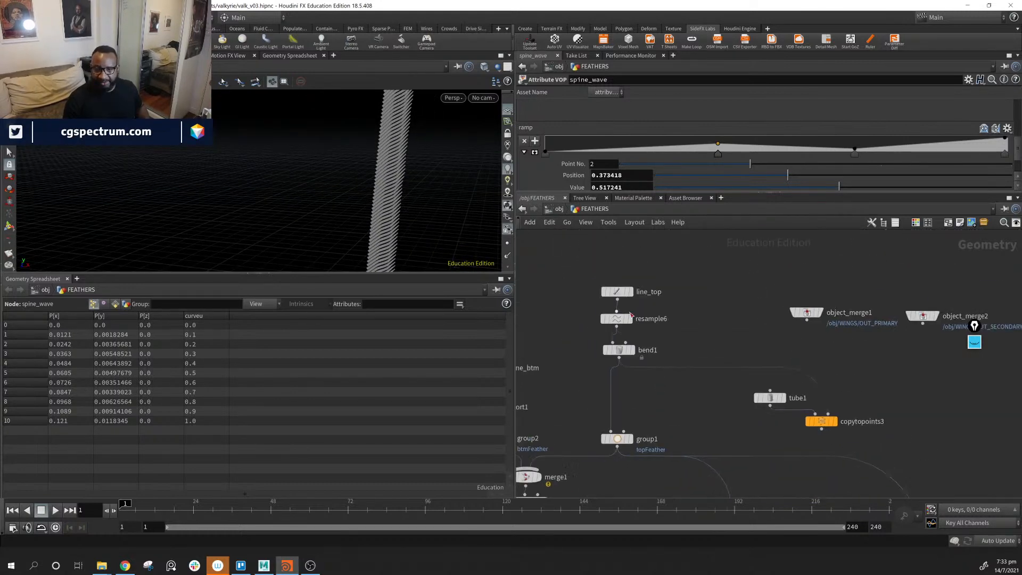
click(616, 320)
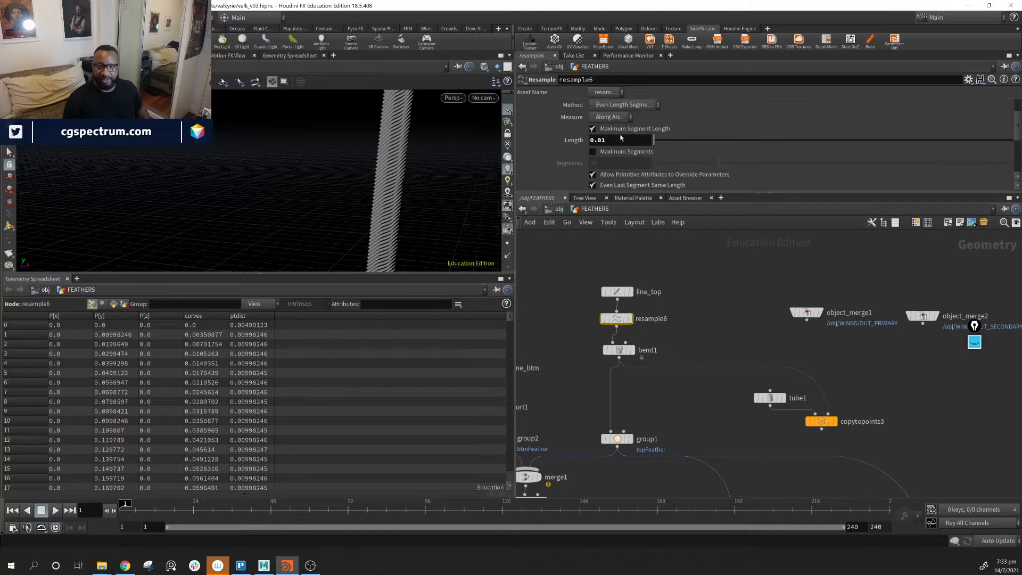
middle_drag(619, 142, 588, 182)
drag(430, 181, 490, 227)
Shorten line_top, trying several lengths against the displayed feather and ending at 1.255.
click(616, 291)
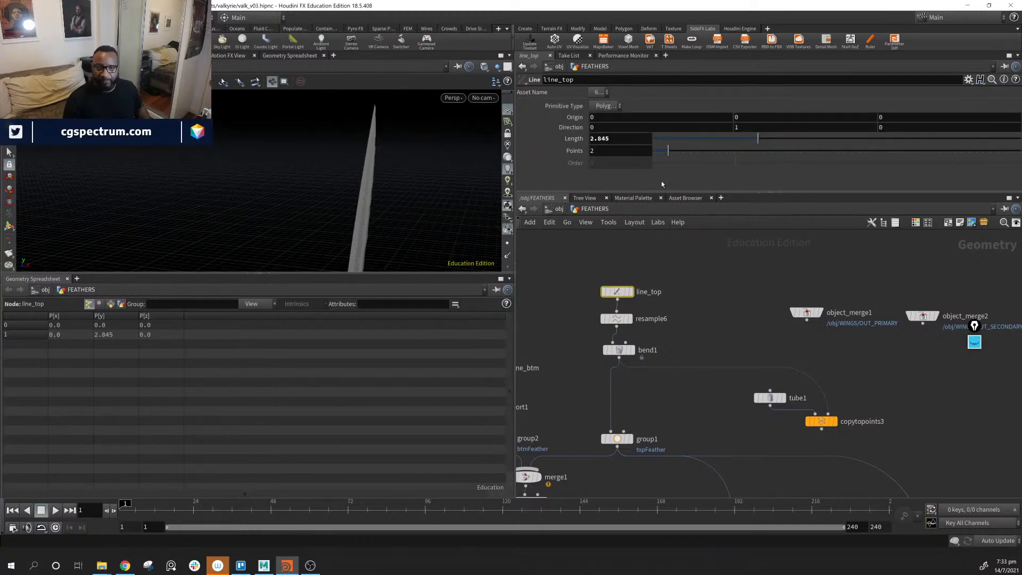
mouse_move(379, 175)
mouse_down()
mouse_move(443, 196)
mouse_move(378, 162)
mouse_up()
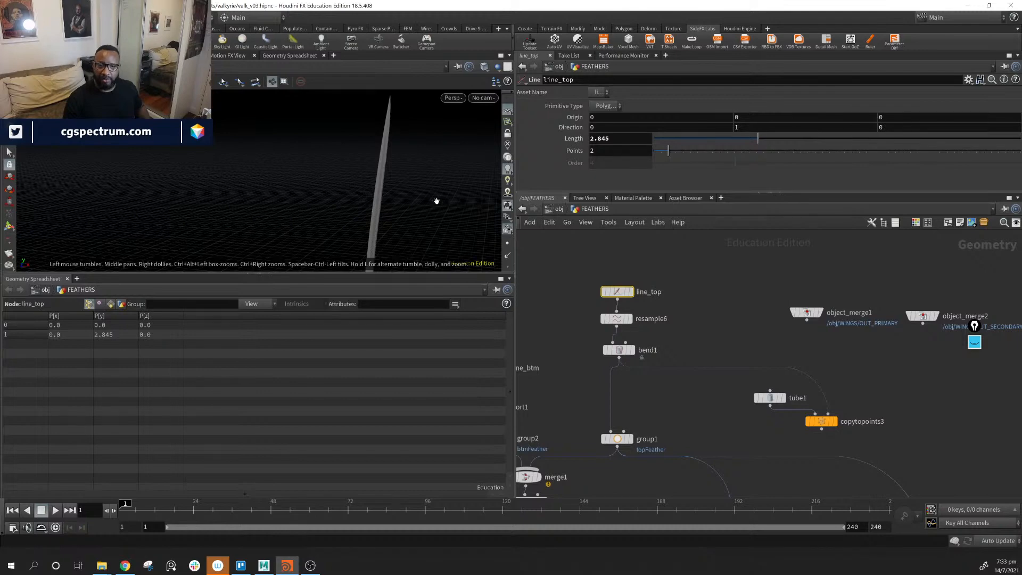
drag(437, 201, 385, 212)
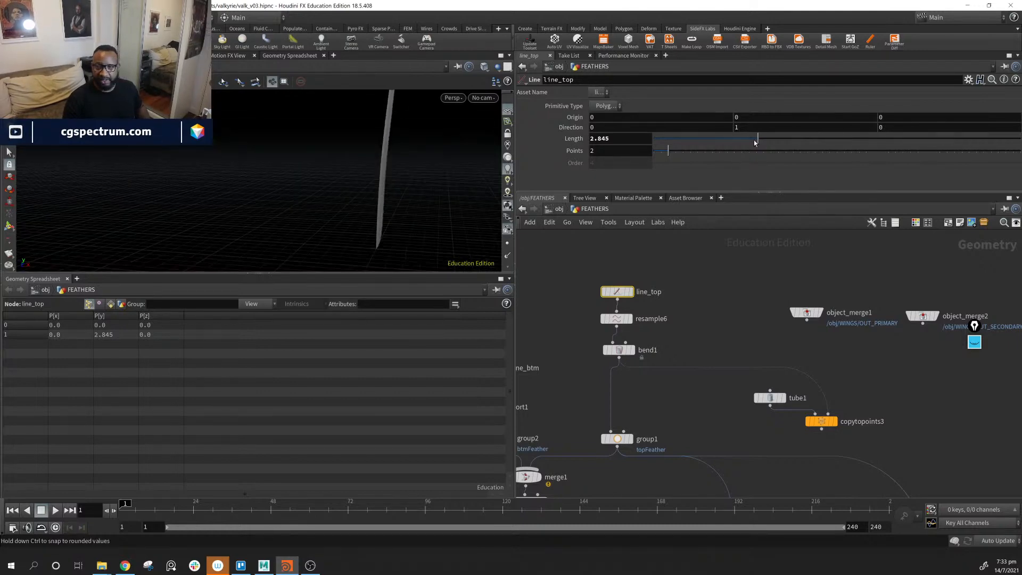
drag(757, 137, 721, 145)
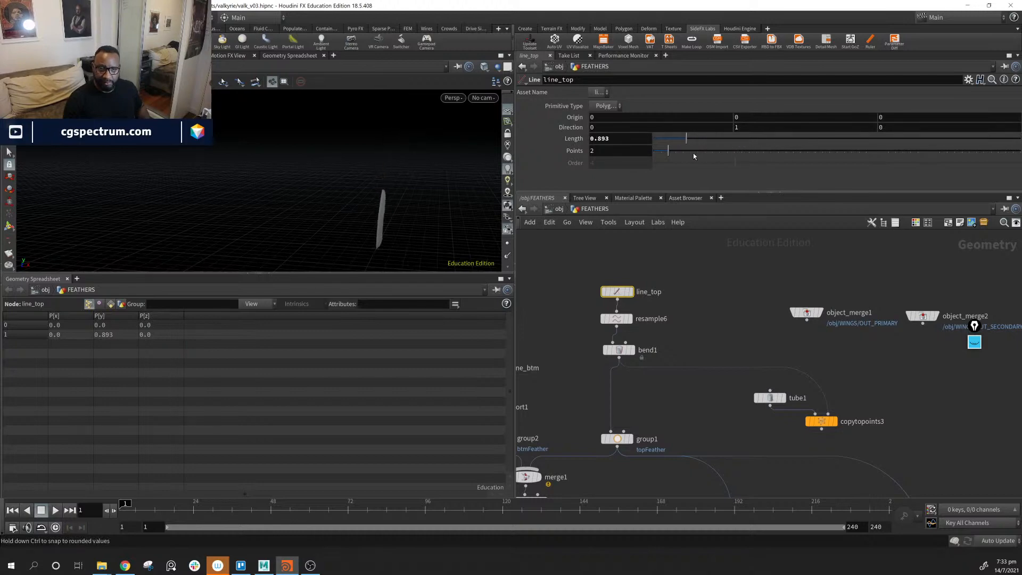
mouse_move(715, 154)
mouse_down()
mouse_move(785, 161)
mouse_move(701, 156)
mouse_up()
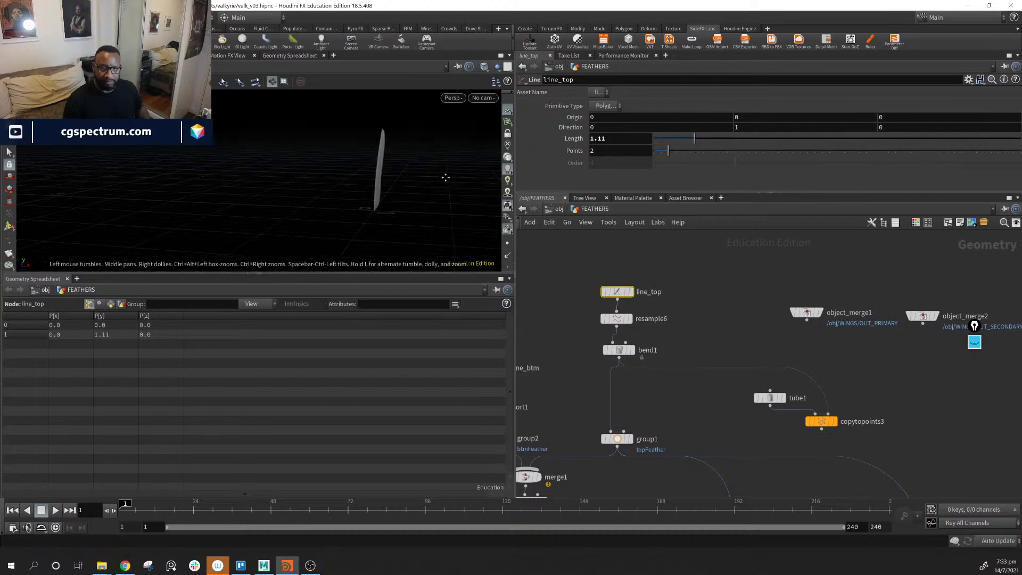
drag(445, 176, 383, 149)
drag(696, 140, 695, 146)
drag(438, 193, 394, 191)
Delete the bypassed resample1 and resample4 nodes from the two strand branches.
middle_drag(731, 449, 657, 250)
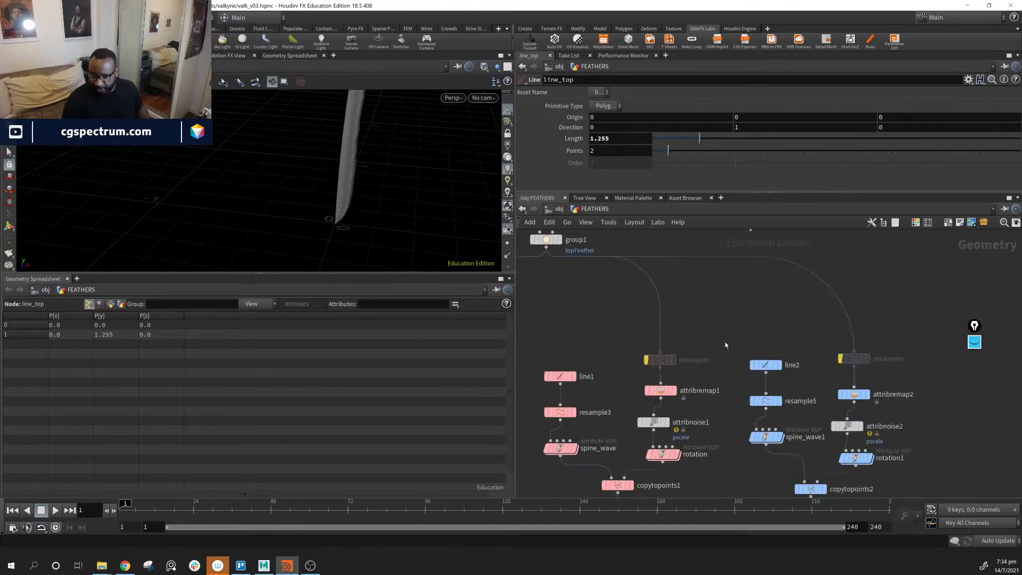
middle_drag(725, 344, 740, 271)
middle_drag(677, 292, 643, 324)
drag(666, 331, 668, 330)
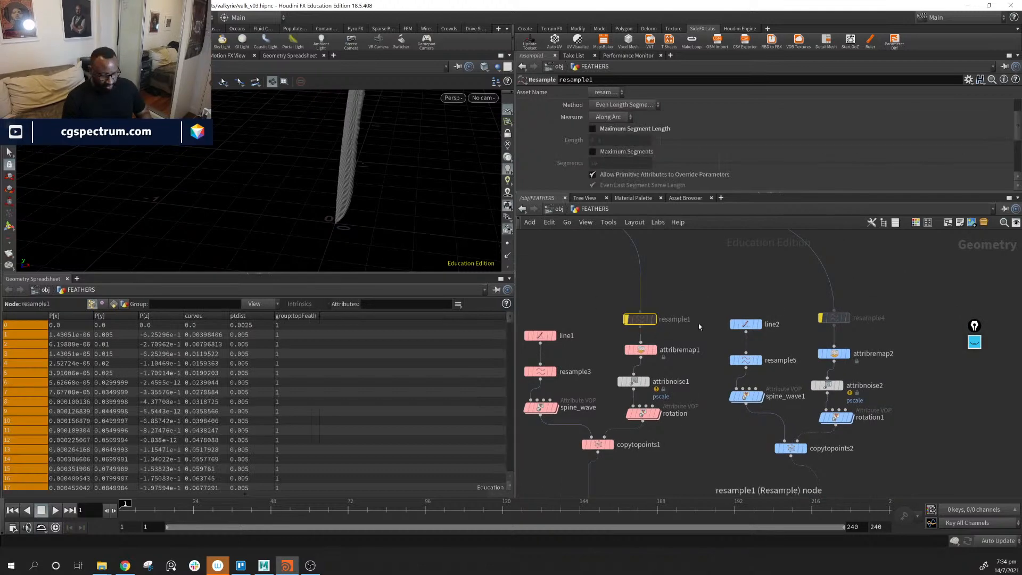
key(Delete)
drag(878, 305, 810, 327)
key(Delete)
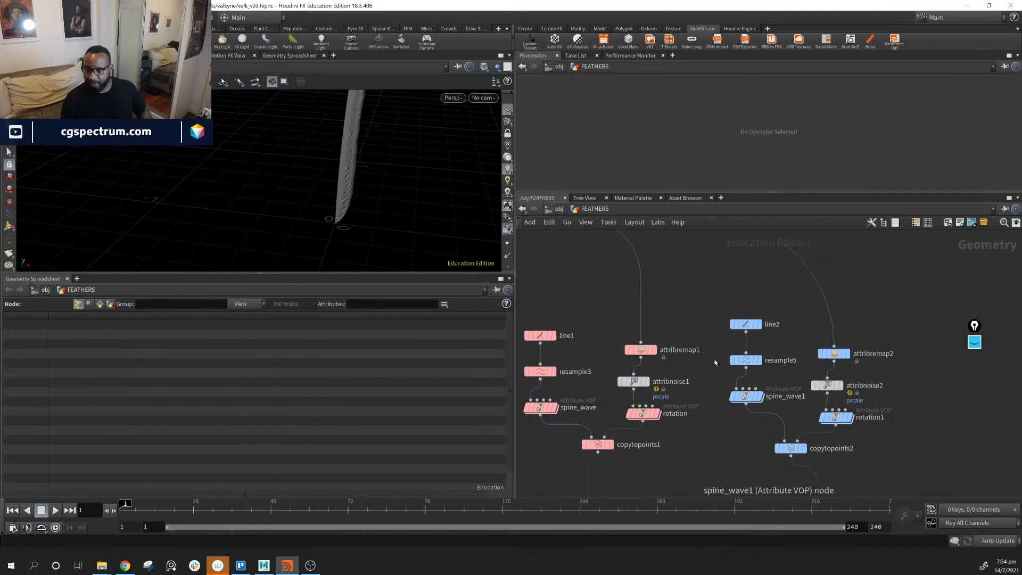
Move sweep2 in the network so it sits directly above merge2.
middle_drag(637, 477, 654, 397)
middle_drag(655, 494, 637, 425)
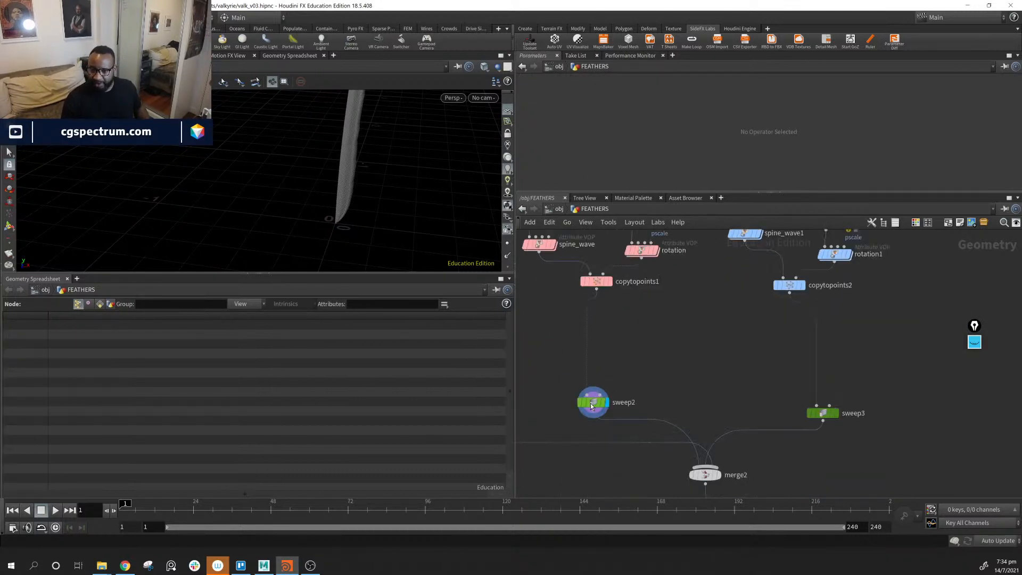
mouse_move(594, 405)
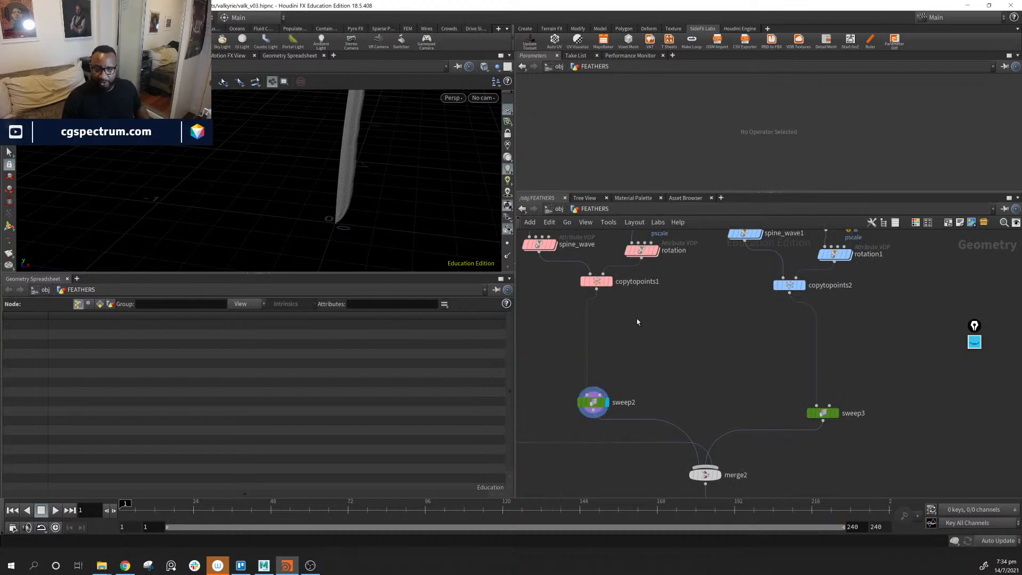
drag(595, 405, 699, 395)
middle_drag(717, 340, 720, 351)
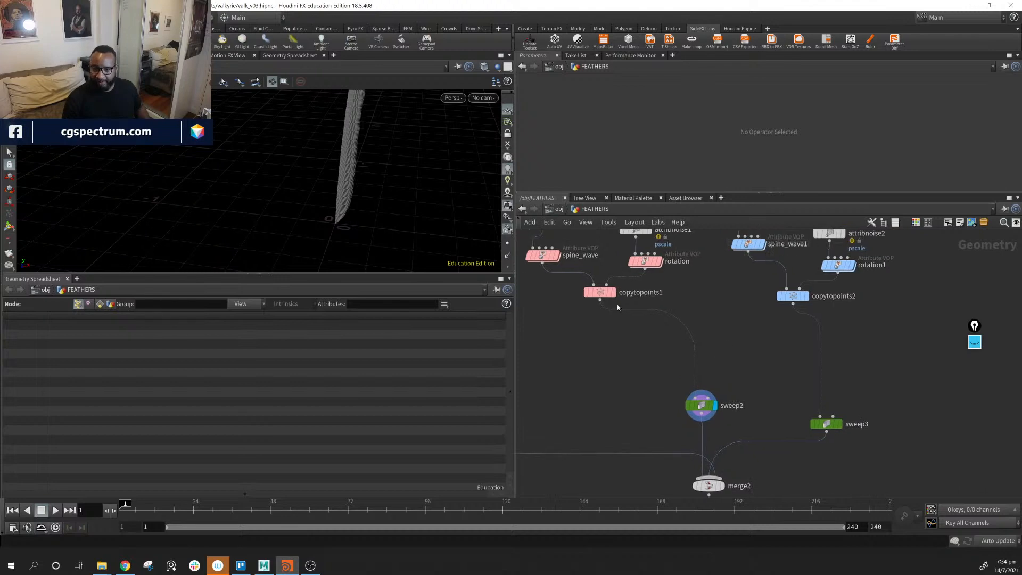
Merge the outputs of copytopoints1 and copytopoints2 in a new merge node and wire it into sweep2.
click(600, 301)
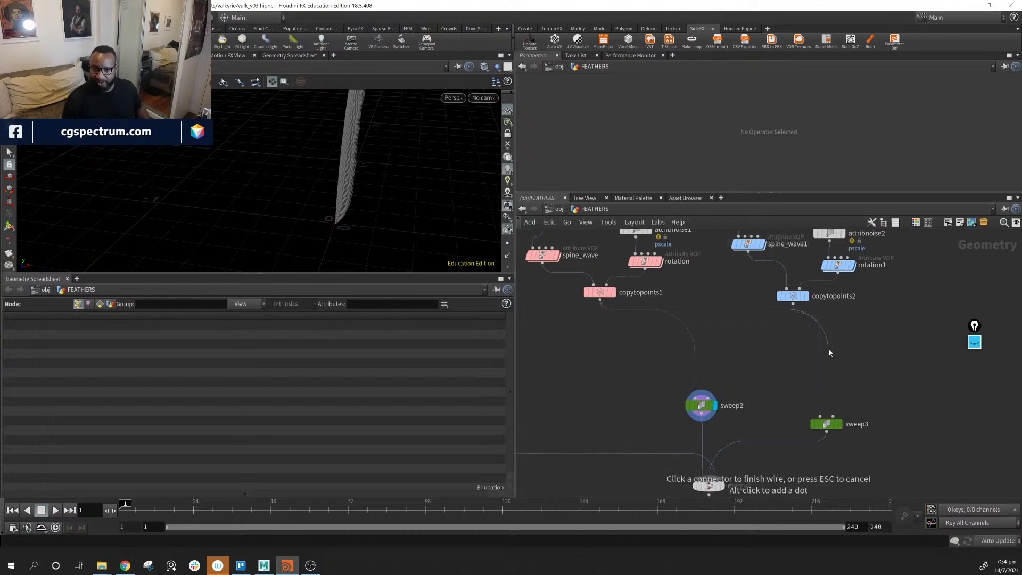
click(793, 304)
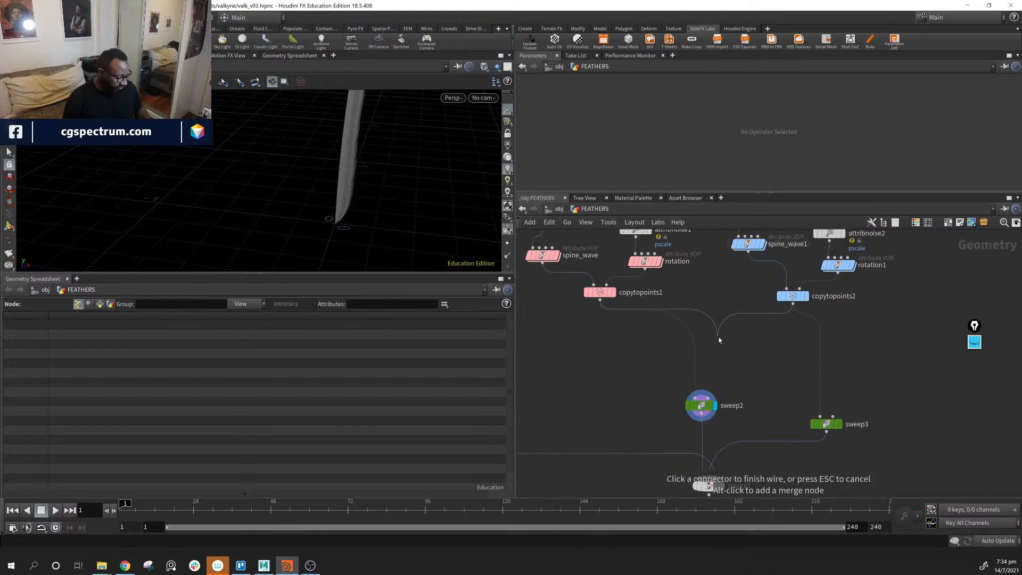
alt+click(716, 352)
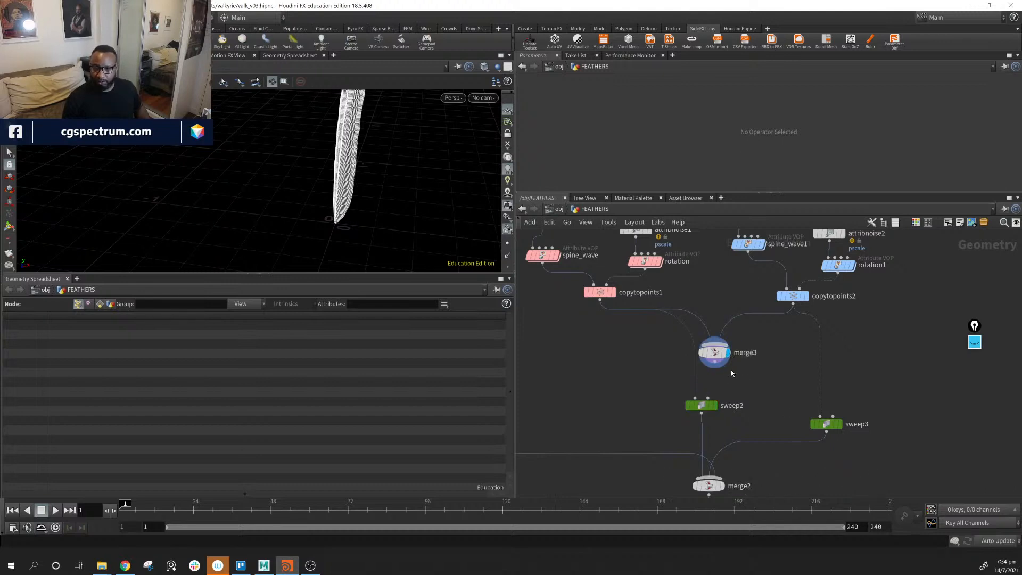
click(714, 363)
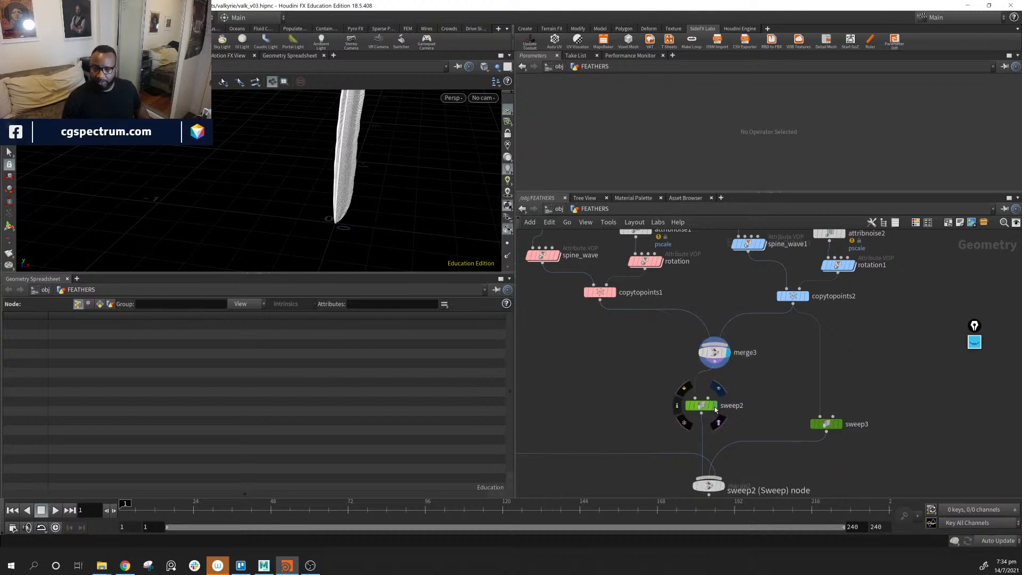
Display sweep2 and examine the swept strands on both sides of the feather up close.
click(716, 409)
alt+middle_drag(378, 165, 356, 210)
alt+drag(356, 210, 388, 162)
alt+middle_drag(388, 163, 328, 183)
alt+right_drag(328, 183, 597, 230)
alt+drag(373, 175, 296, 190)
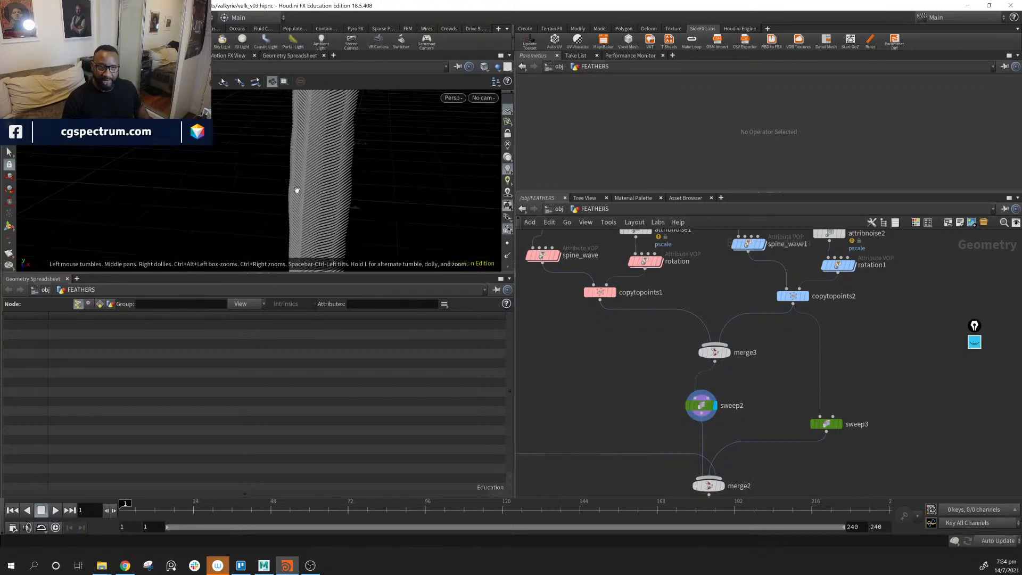
alt+right_drag(296, 190, 538, 224)
alt+drag(320, 187, 289, 130)
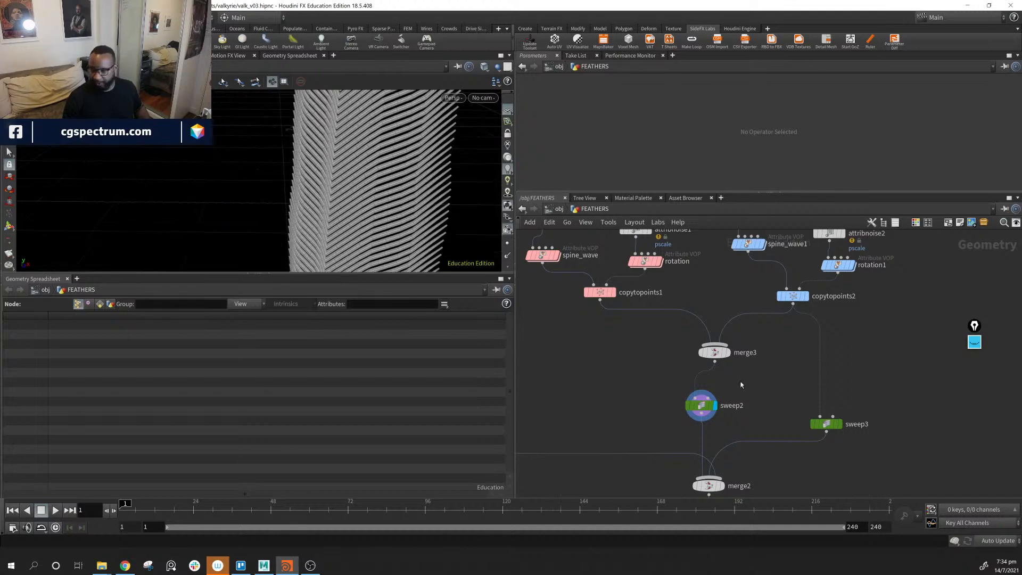
Delete the redundant sweep3 node and position sweep2 between merge3 and merge2.
click(827, 424)
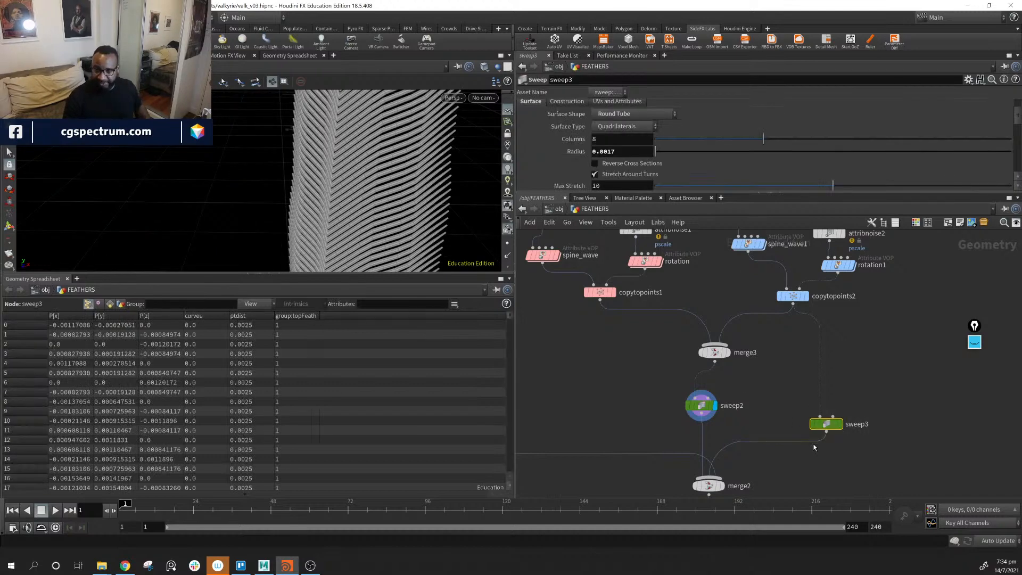
key(Delete)
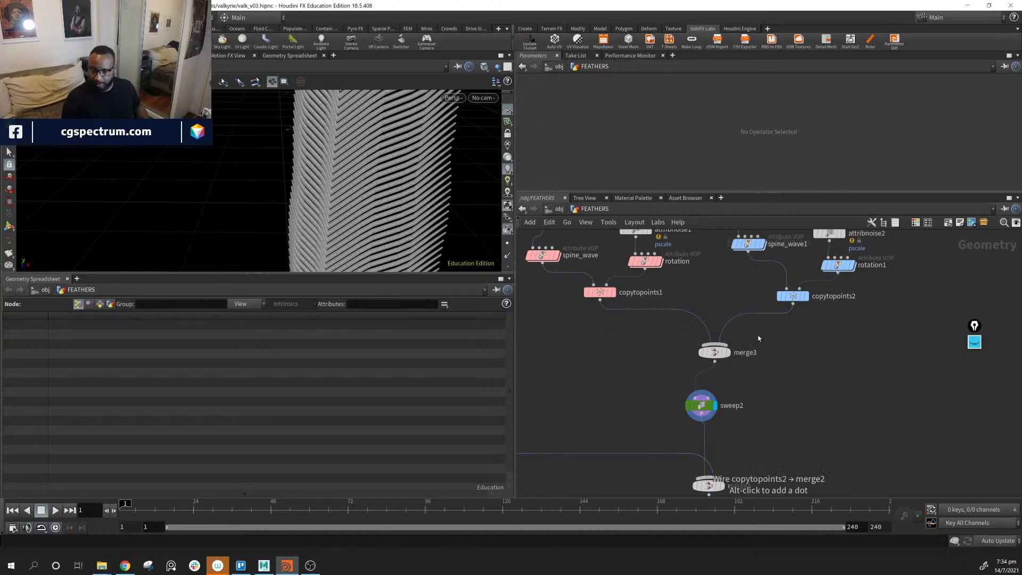
drag(703, 407, 721, 386)
middle_drag(724, 415, 734, 341)
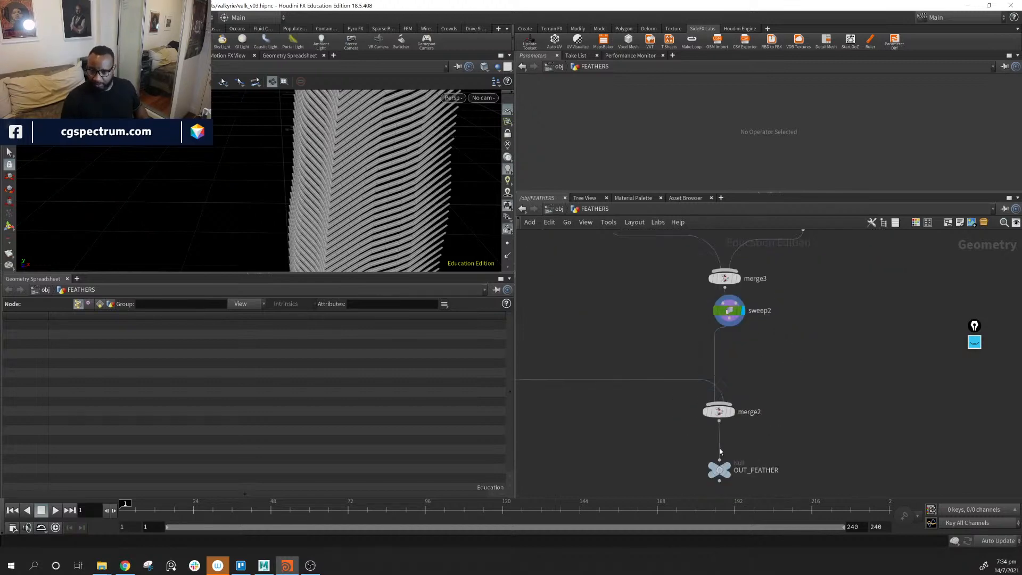
click(720, 414)
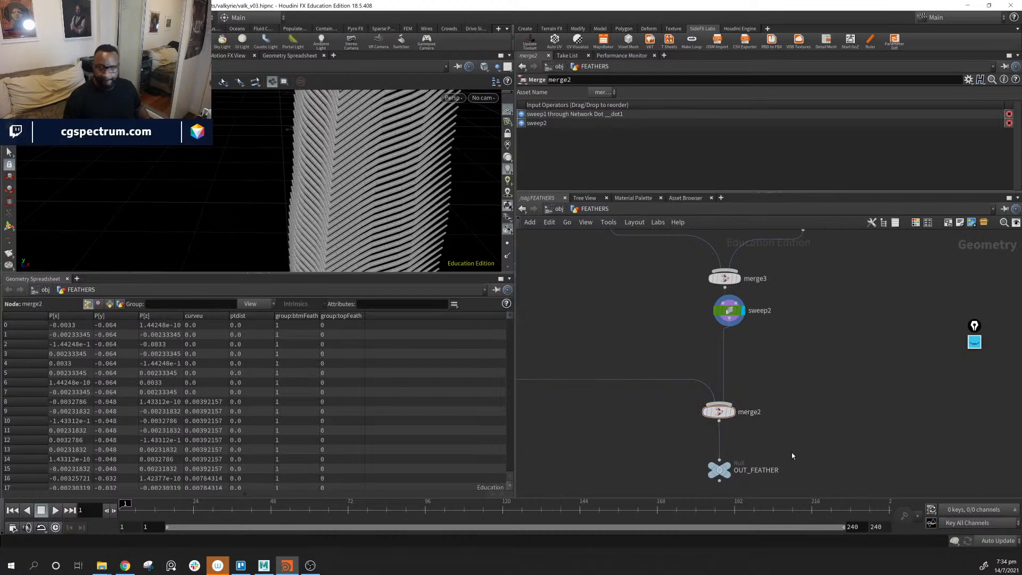
middle_drag(792, 456, 801, 437)
middle_drag(757, 394, 749, 435)
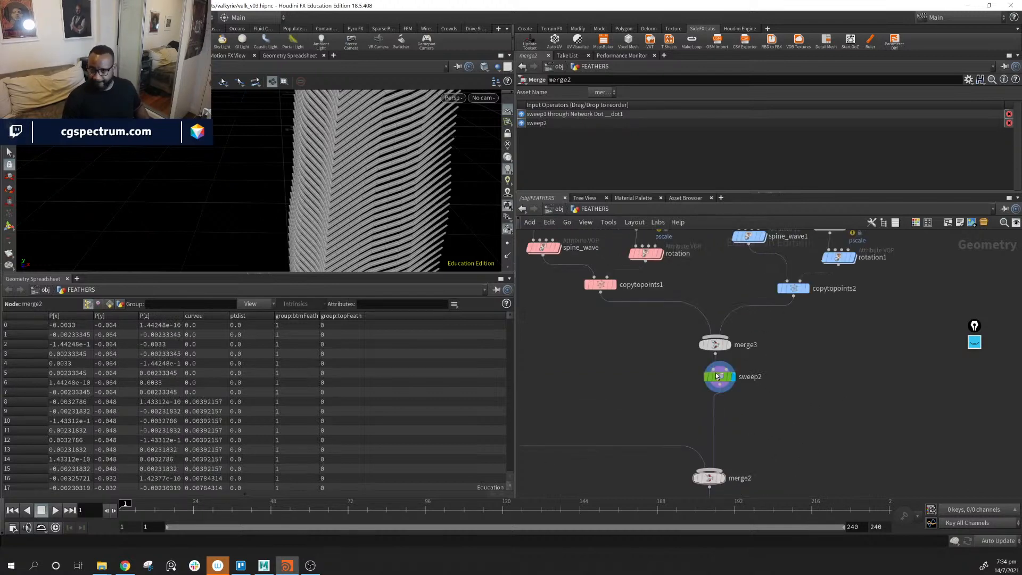
drag(719, 377, 714, 405)
Align sweep1 and its wire dot beneath the spine branch, display it alone, and return the display to merge2.
scroll(749, 372, down, 5)
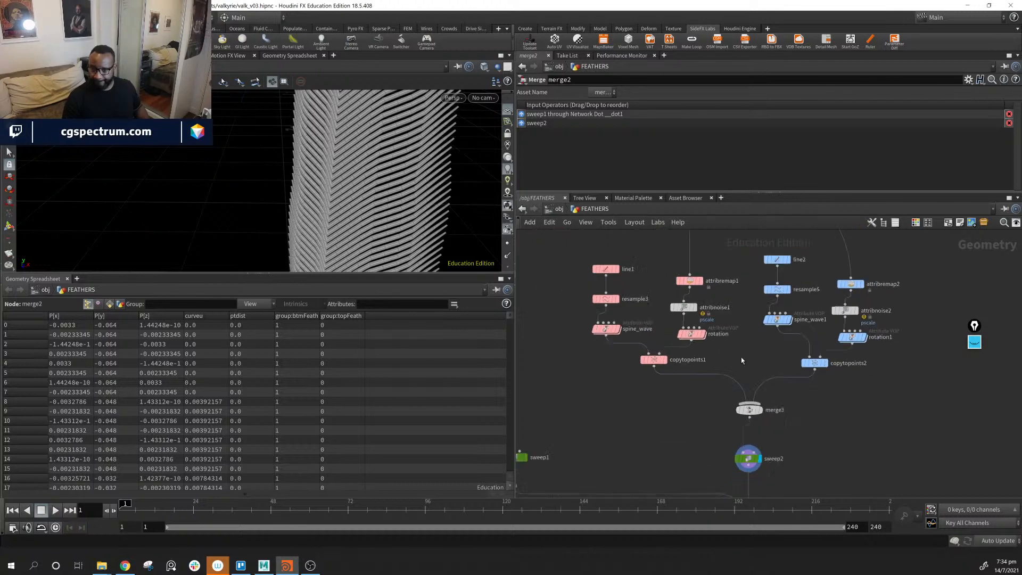
middle_drag(671, 396, 682, 397)
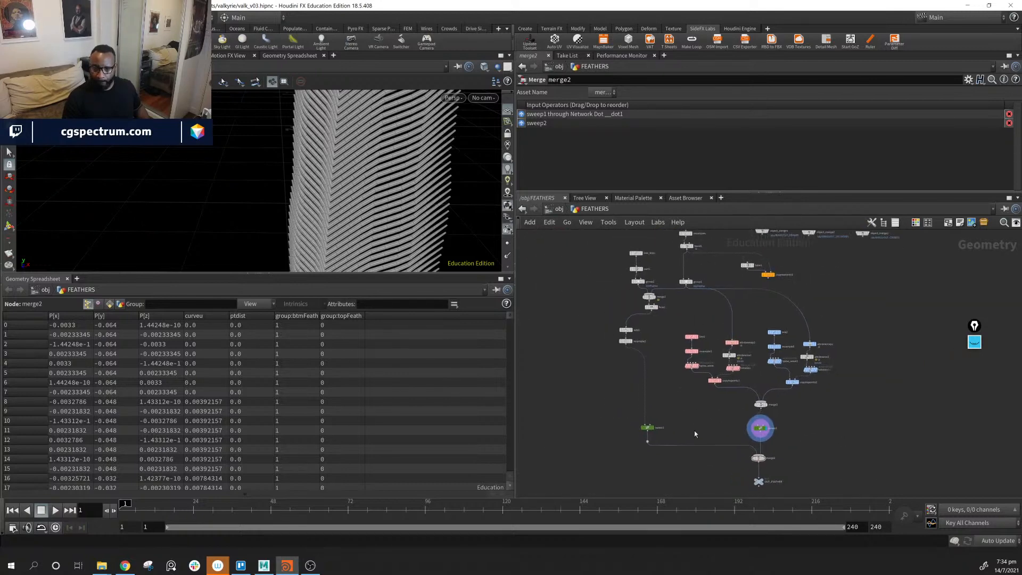
click(636, 427)
drag(646, 430, 627, 414)
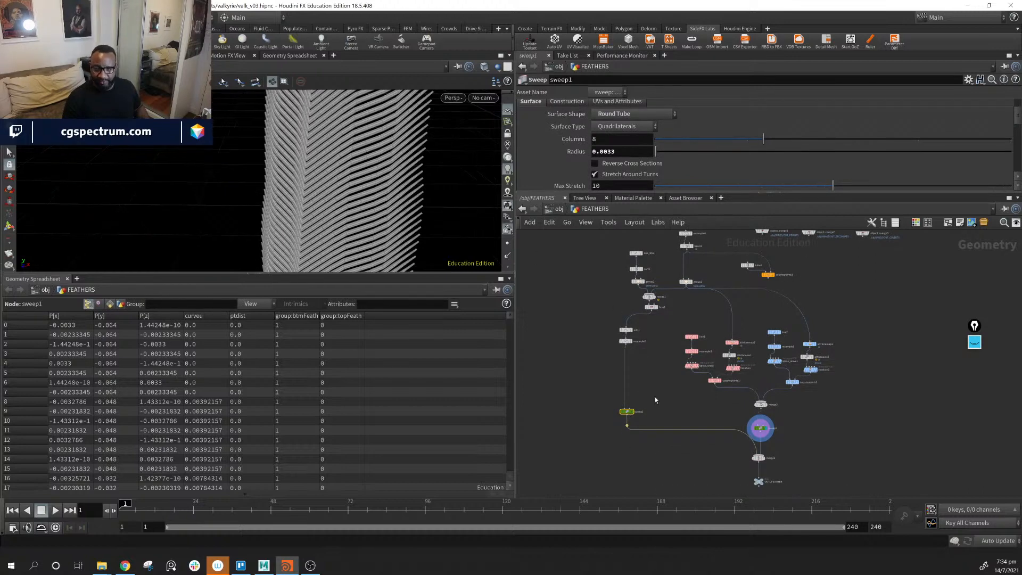
click(632, 412)
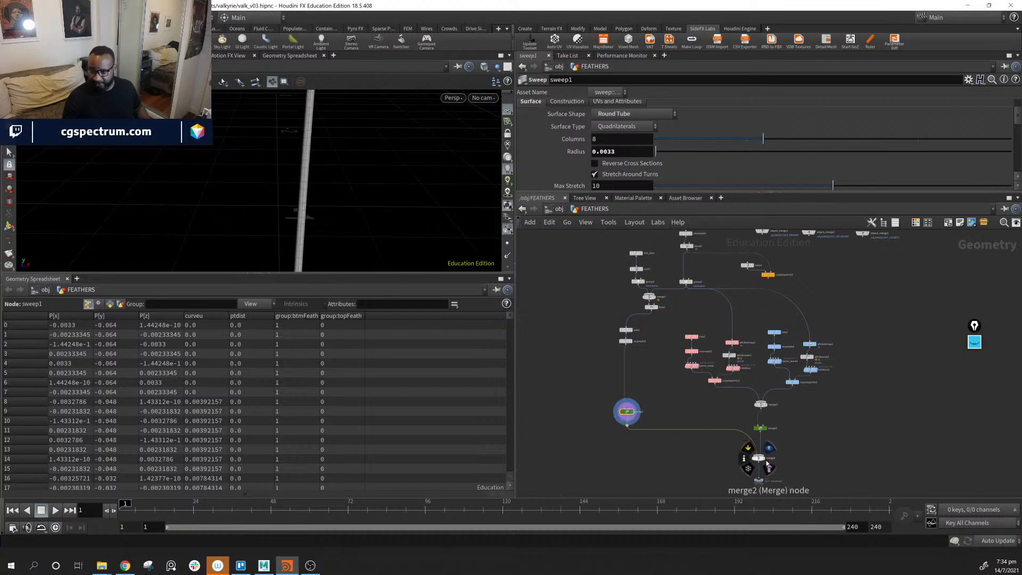
click(765, 459)
Delete the two leftover side-branch nodes next to group1.
middle_drag(819, 271, 801, 317)
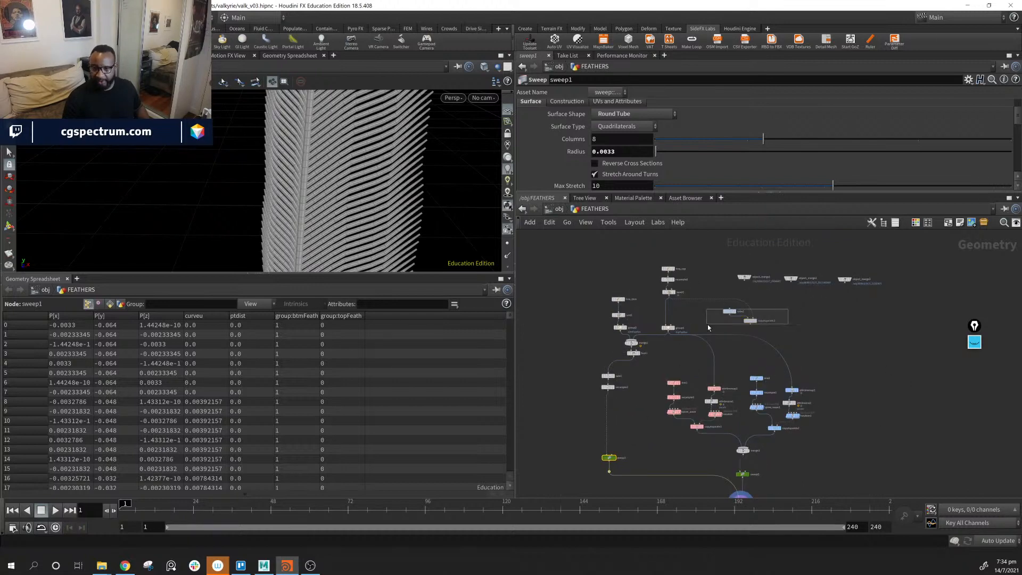
drag(708, 327, 722, 323)
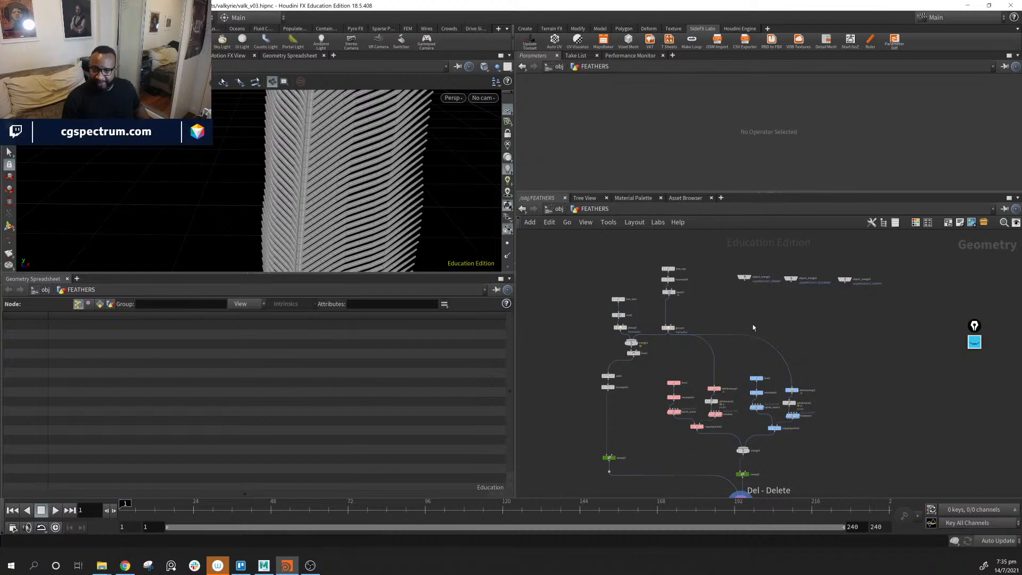
Move line_top, resample6 and bend1 together in the network so they sit closer above group1.
scroll(721, 321, up, 7)
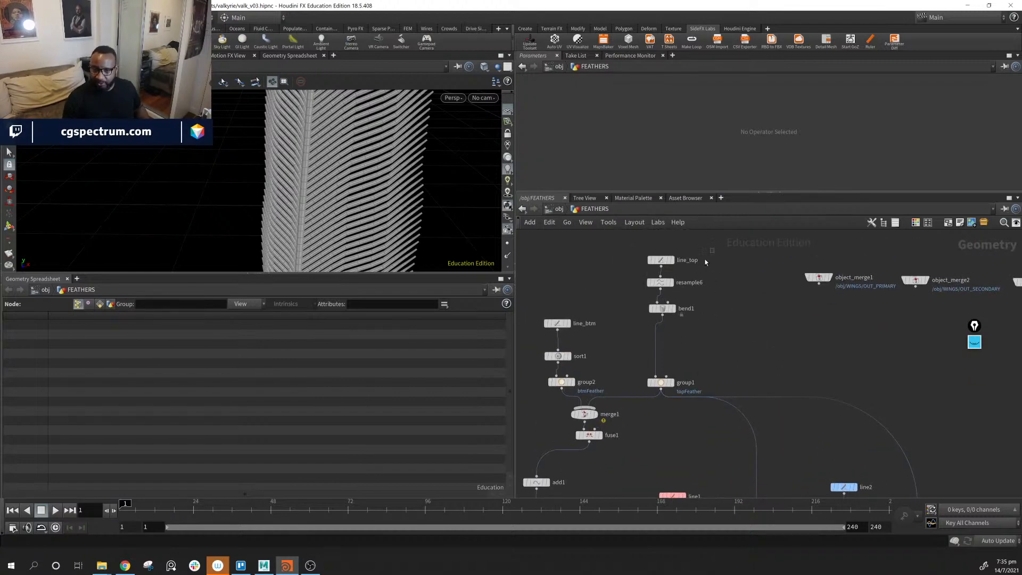
drag(705, 262, 613, 343)
drag(660, 260, 661, 306)
click(734, 345)
middle_drag(737, 360, 734, 340)
Color the line_top, resample6 and bend1 nodes dark green.
drag(620, 266, 693, 349)
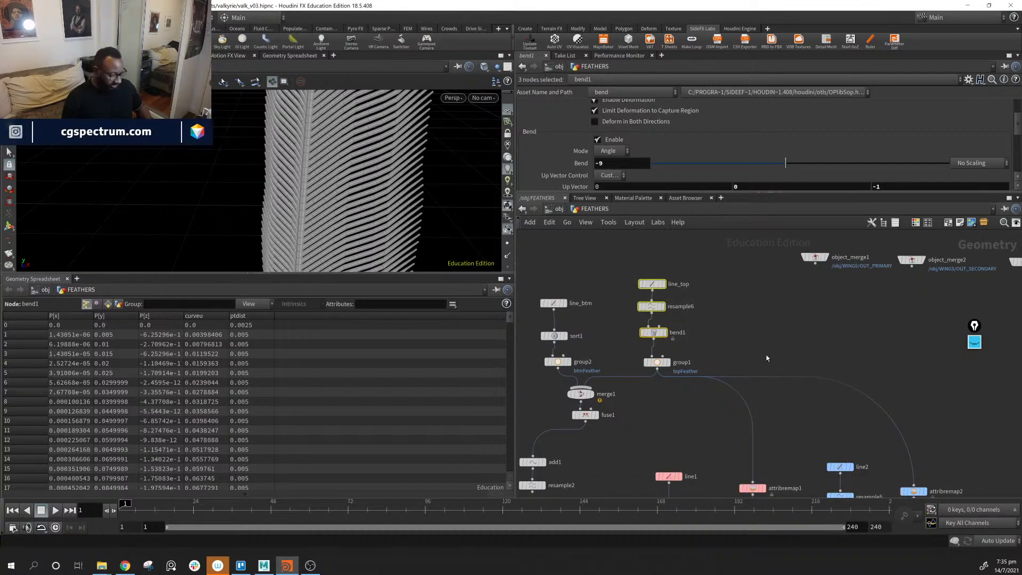
key(c)
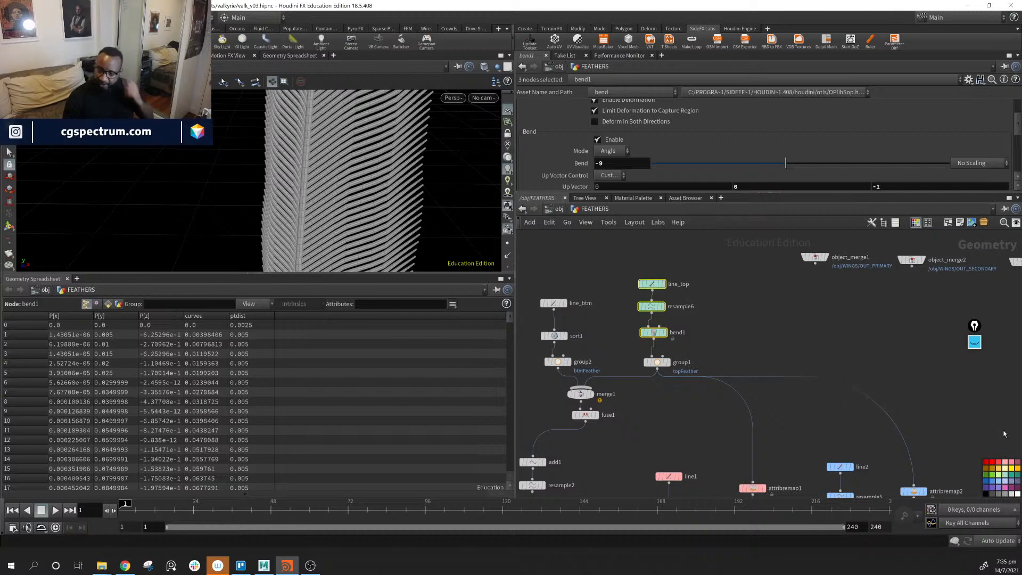
click(1013, 476)
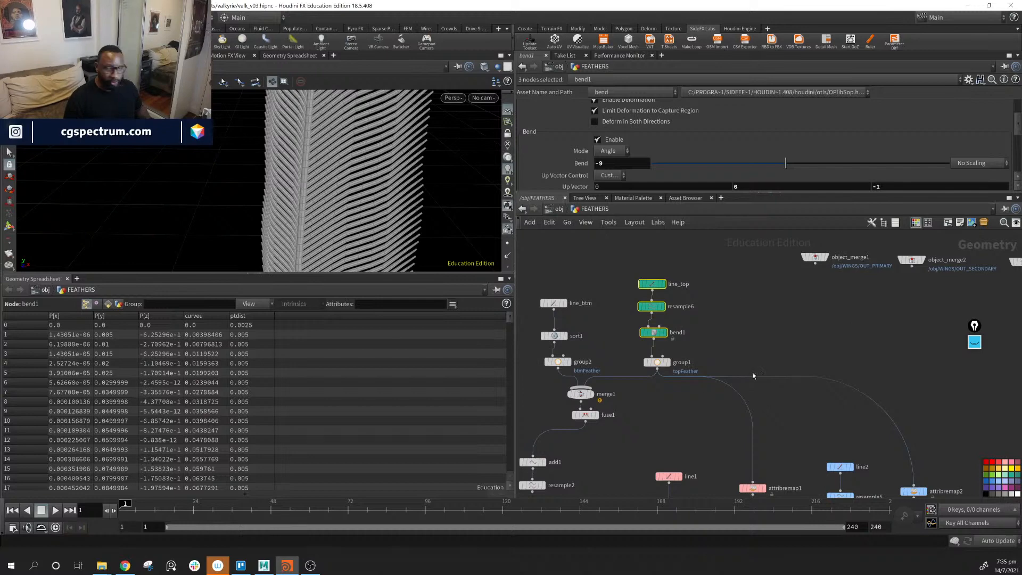
Examine the feather's overall shape and the rotation node's ramp and minimum and maximum values.
drag(331, 194, 307, 211)
right_drag(242, 157, 481, 235)
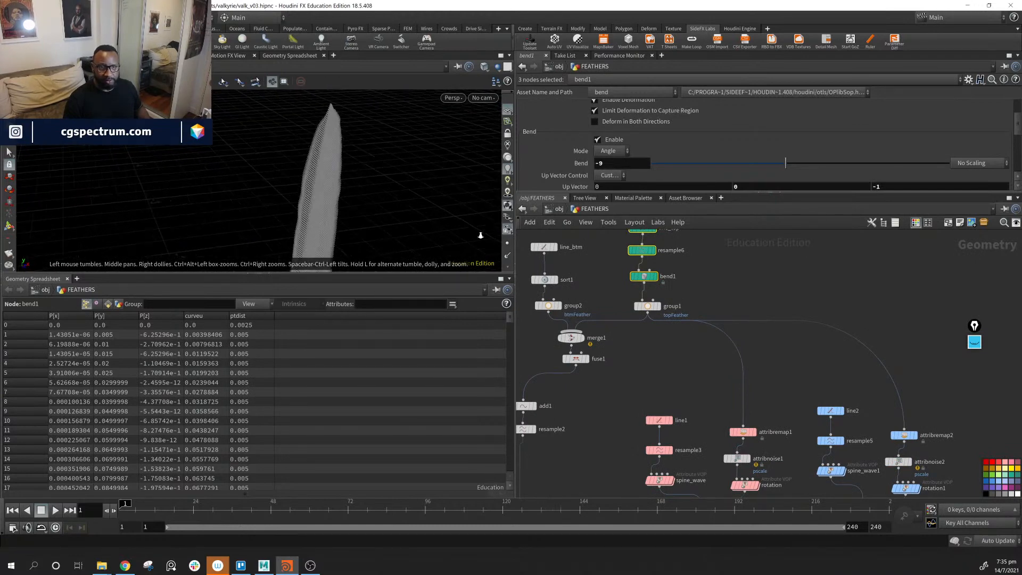
drag(473, 226, 407, 215)
middle_drag(779, 382, 768, 308)
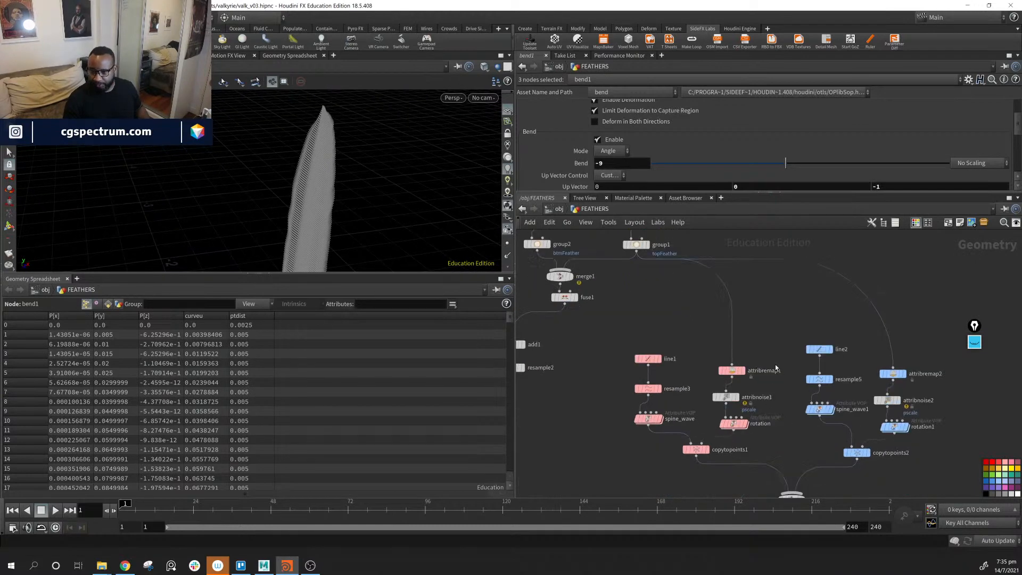
click(735, 413)
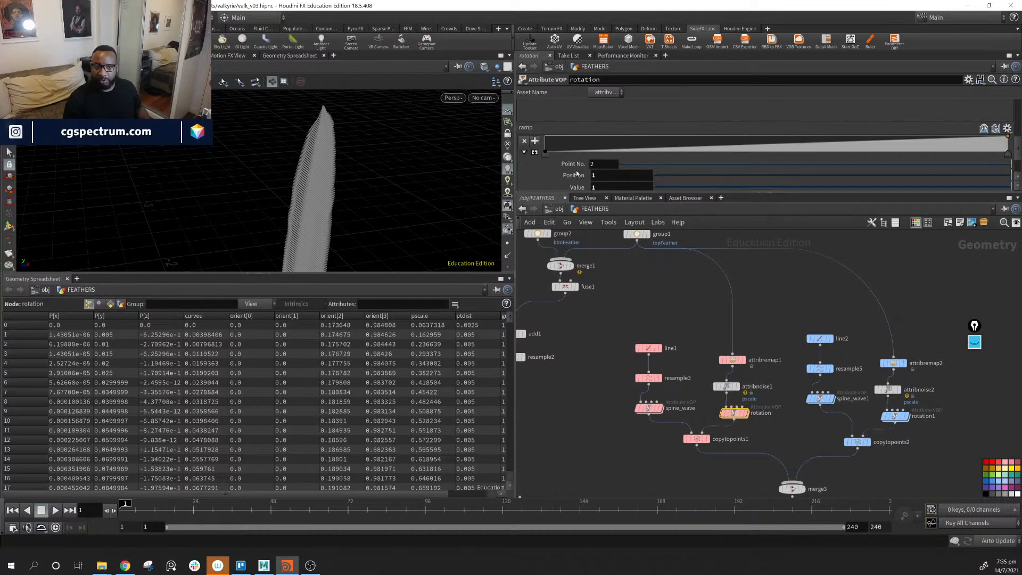
scroll(613, 165, down, 2)
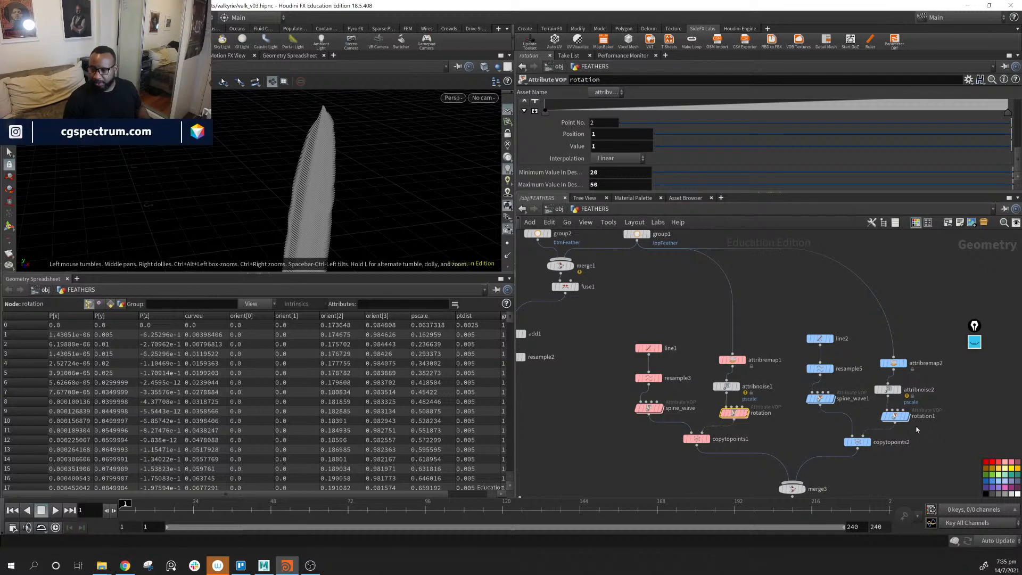
scroll(640, 379, down, 2)
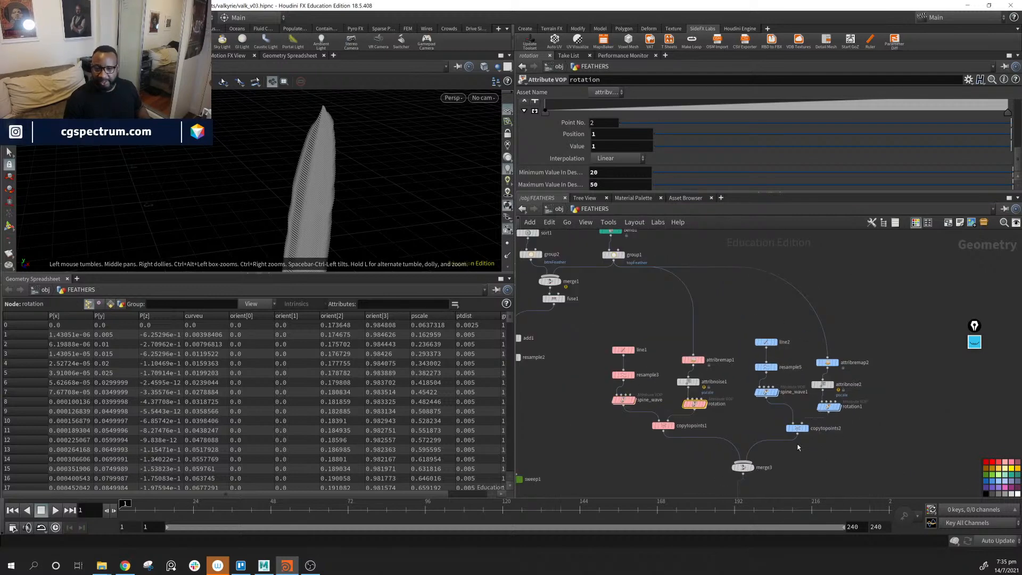
Display copytopoints1 to check which side of the feather it builds, and inspect merge3's inputs.
click(671, 426)
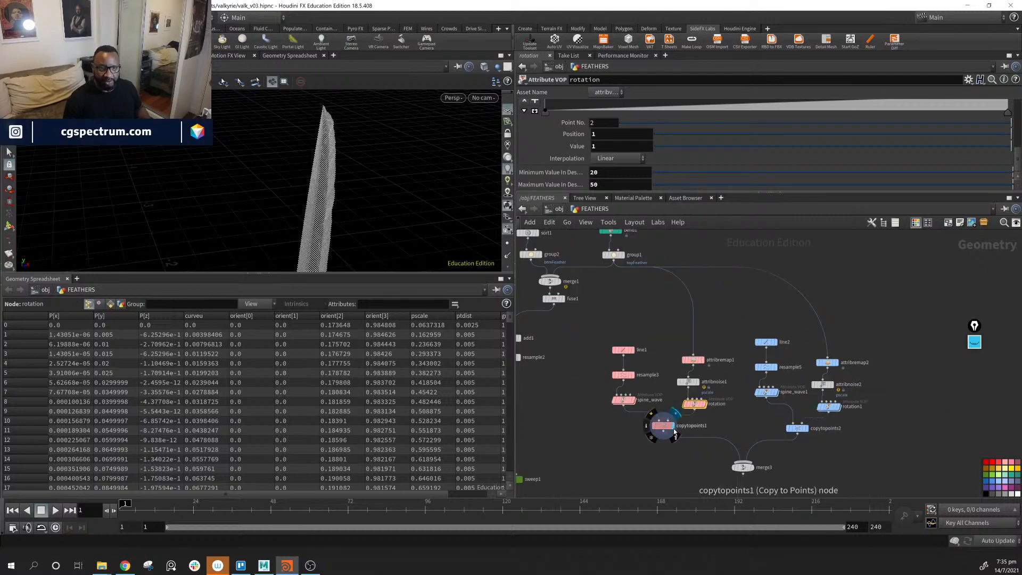
middle_drag(763, 424, 759, 386)
alt+drag(358, 170, 288, 161)
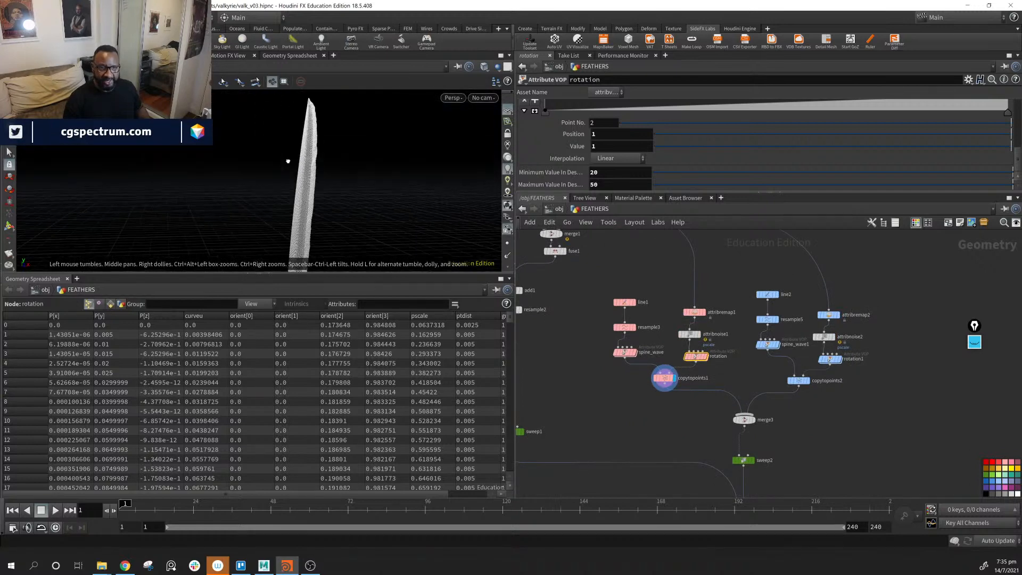
click(745, 420)
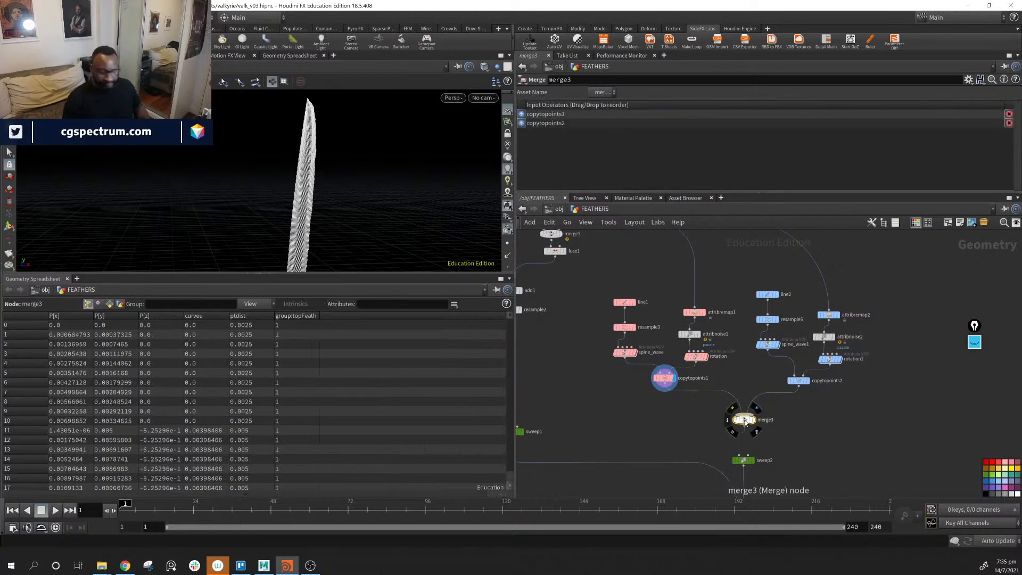
Swap the two strand branches above merge3, placing the blue copytopoints2 branch left of the pink copytopoints1 branch.
drag(602, 276, 949, 386)
drag(704, 273, 638, 380)
middle_drag(769, 372, 600, 394)
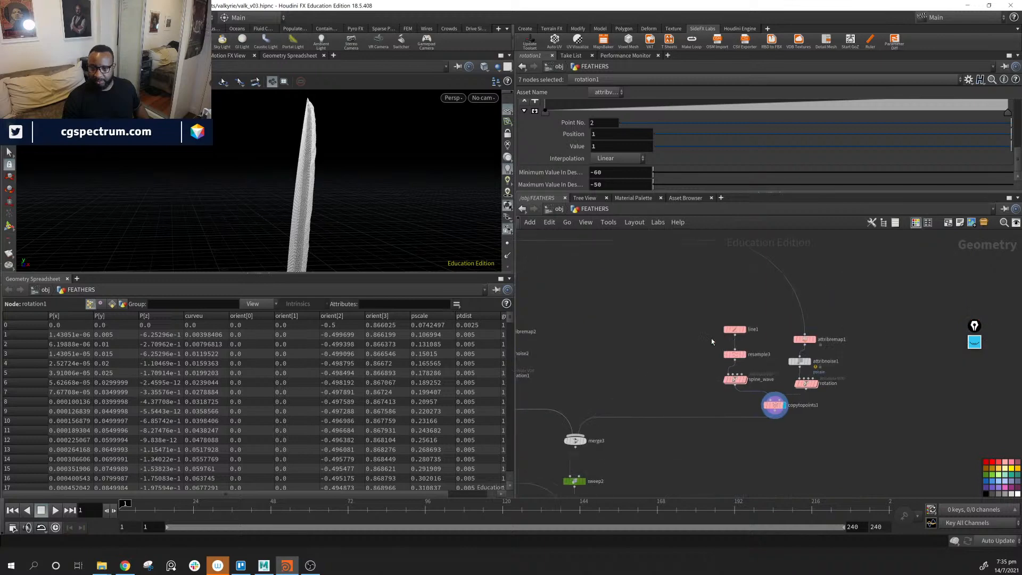
drag(695, 302, 839, 432)
drag(776, 409, 647, 394)
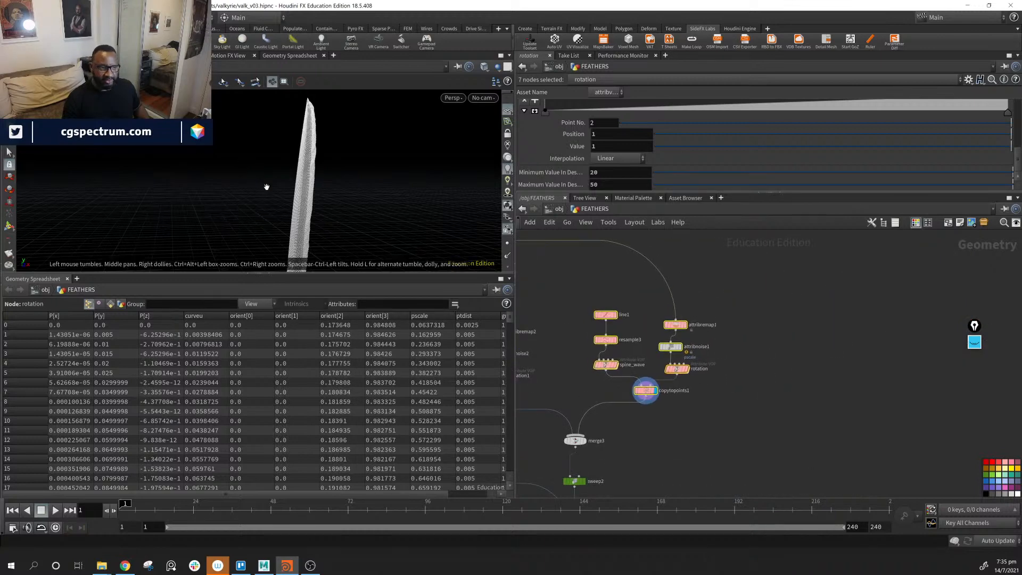
Select the blue strand branch, display copytopoints2, and examine its side of the feather from other angles.
alt+drag(266, 187, 383, 160)
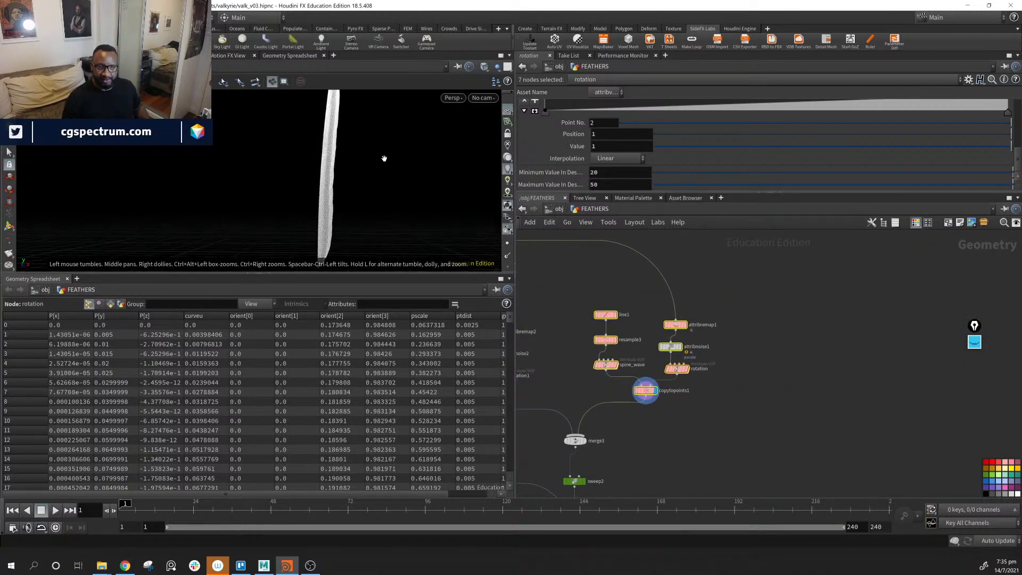
middle_drag(572, 387, 706, 404)
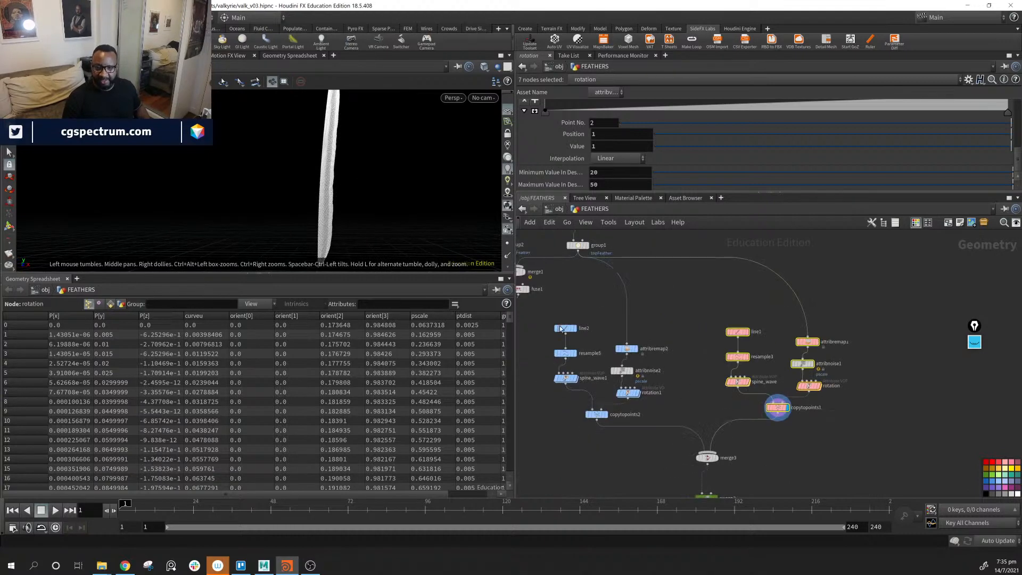
drag(543, 311, 663, 488)
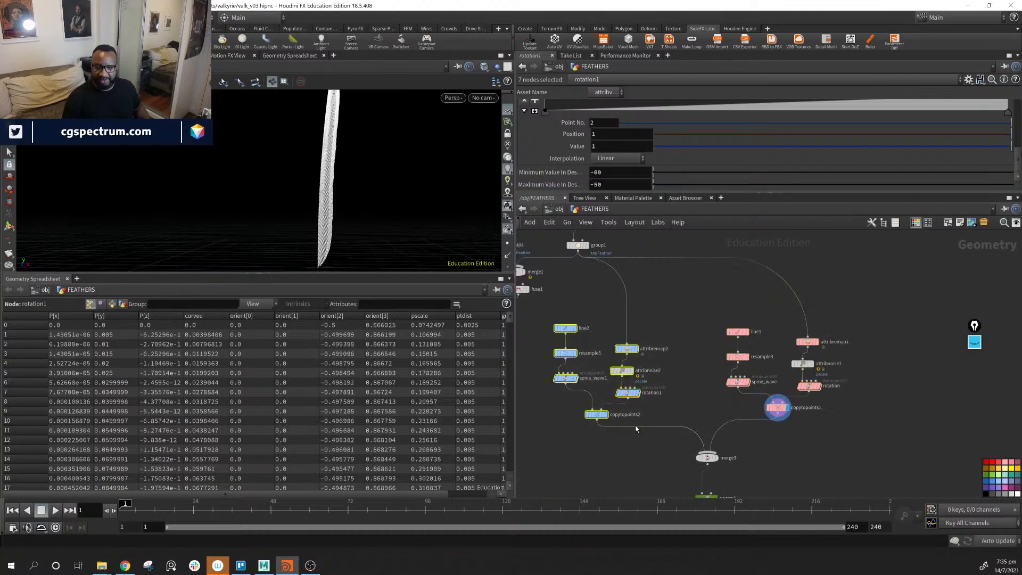
click(607, 415)
drag(285, 210, 346, 201)
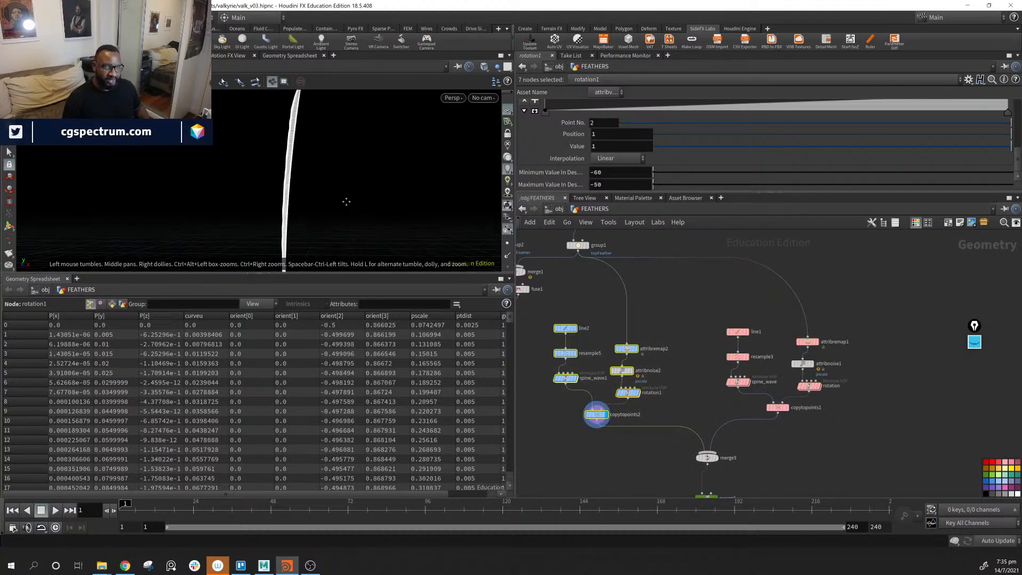
Color the whole copytopoints2 strand branch, including attribnoise2, a stronger blue.
right_drag(347, 201, 314, 194)
drag(314, 193, 435, 213)
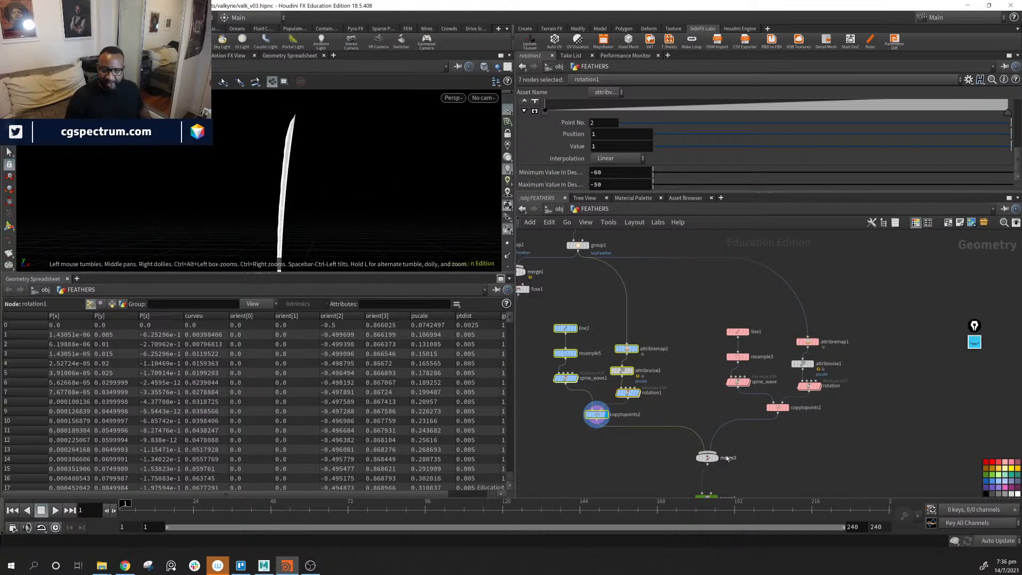
middle_drag(732, 408, 726, 348)
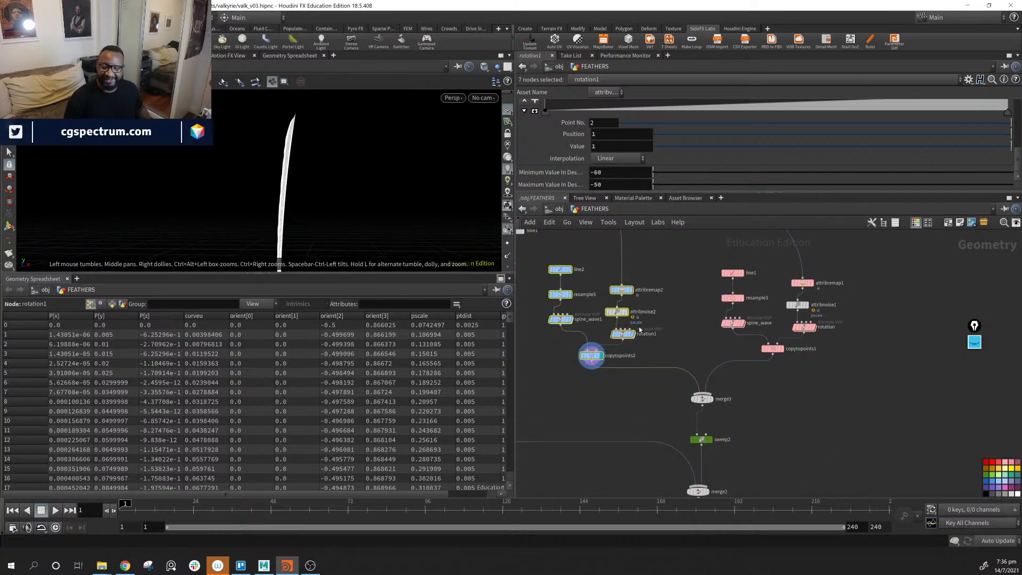
middle_drag(639, 329, 657, 348)
drag(551, 260, 676, 427)
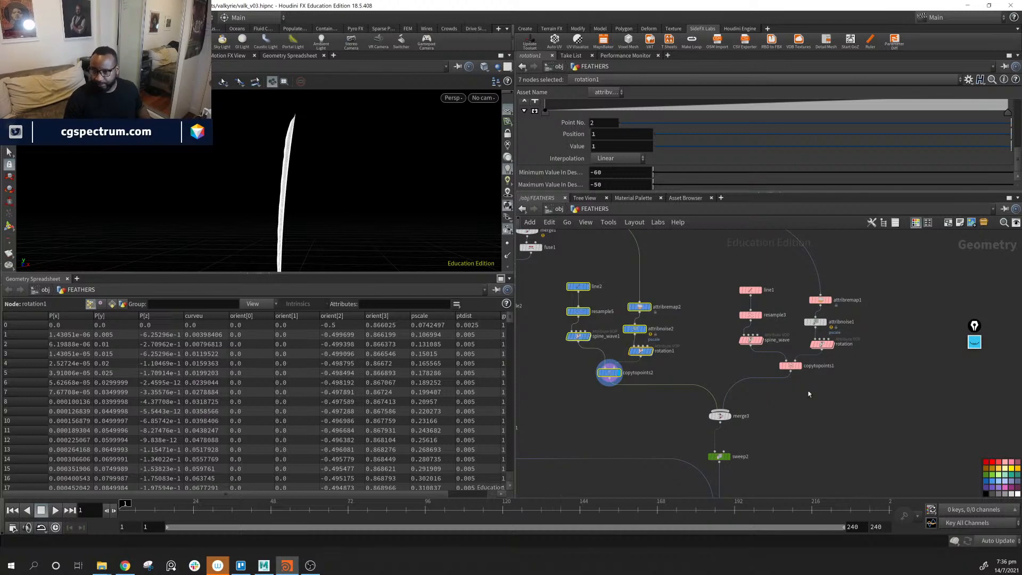
Color the whole copytopoints1 strand branch, including attribnoise1, bright magenta.
drag(713, 260, 949, 398)
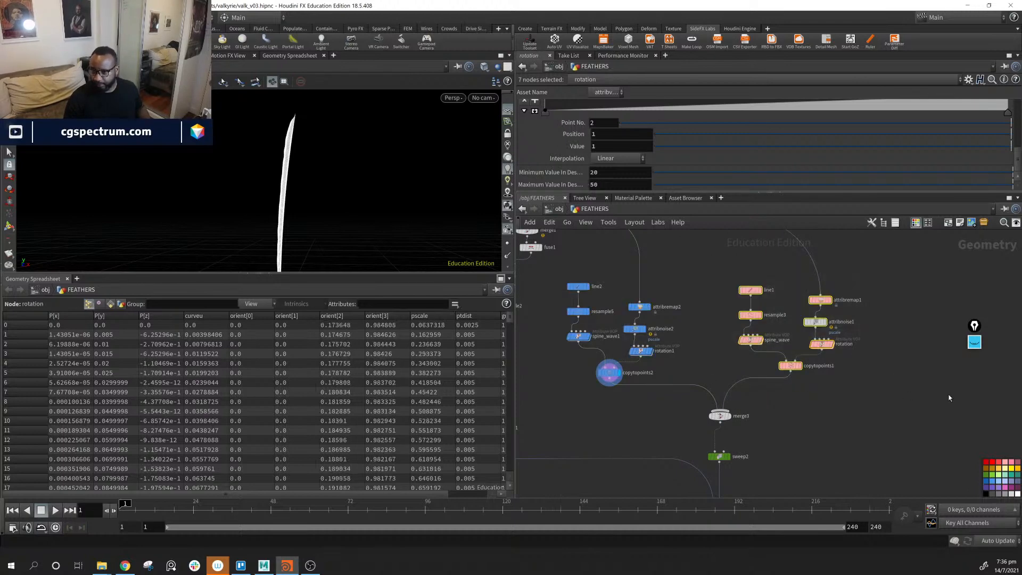
click(1007, 487)
scroll(775, 407, up, 5)
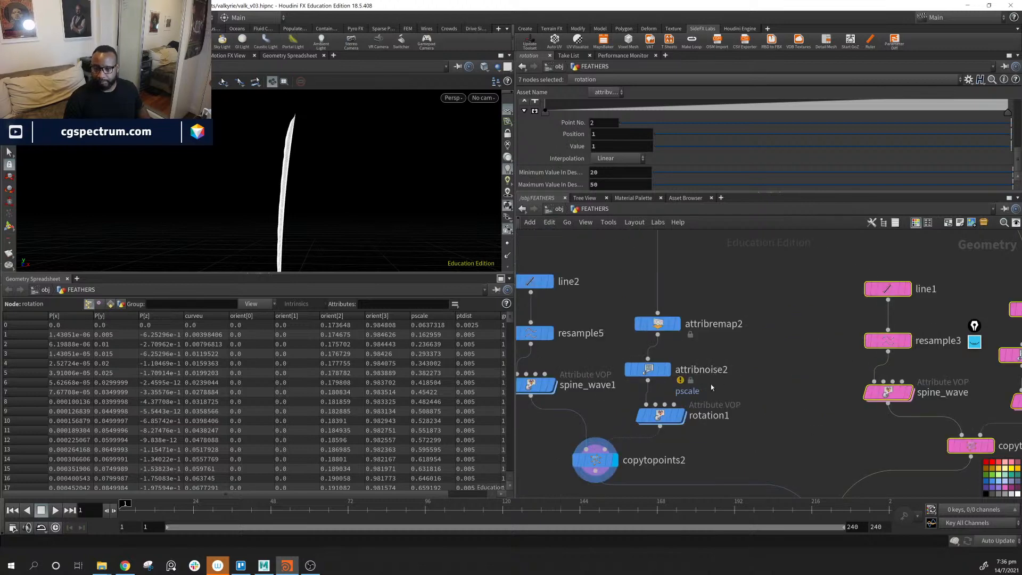
double_click(718, 369)
click(748, 379)
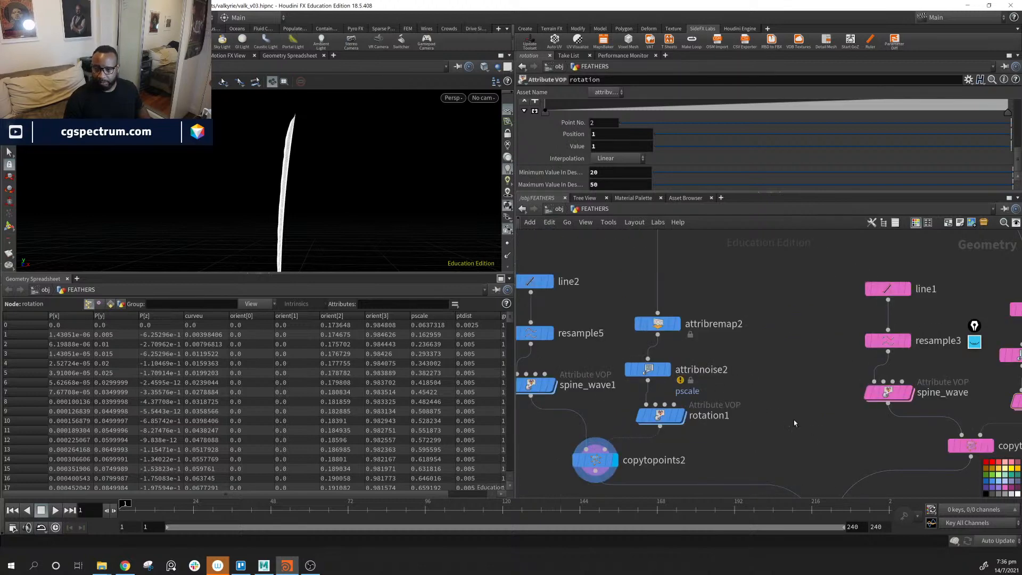
Examine the recolored strand branches, their path through merge3 and sweep2, and the displayed copytopoints2 side of the feather.
middle_drag(798, 427, 777, 422)
scroll(777, 420, down, 1)
middle_drag(723, 399, 698, 367)
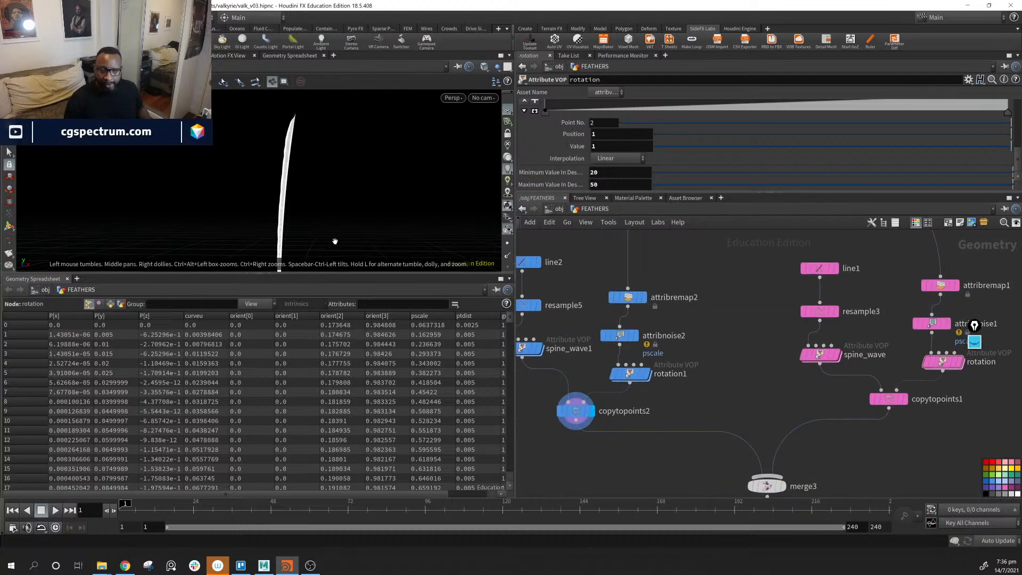
middle_drag(769, 428, 819, 295)
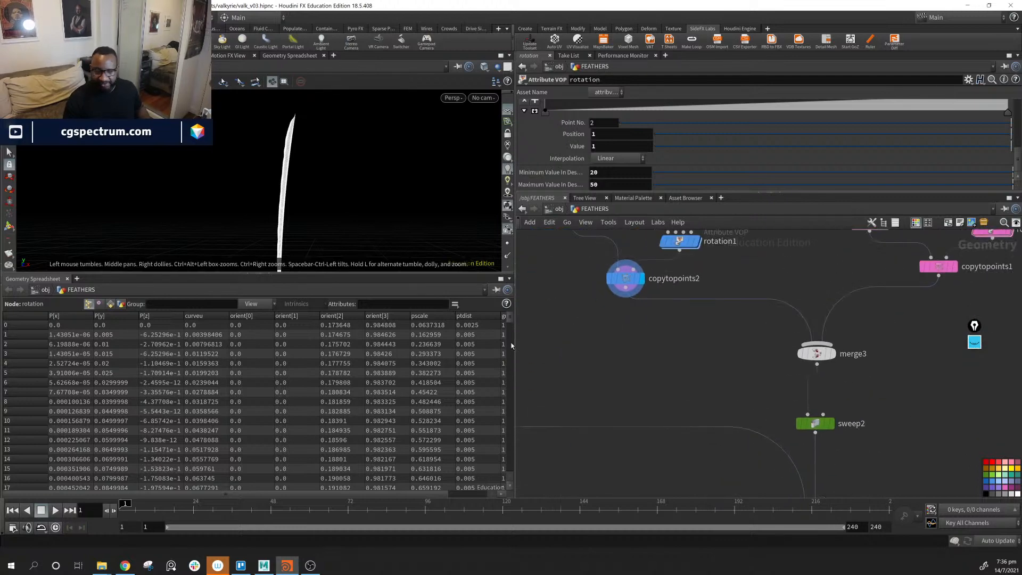
middle_drag(425, 172, 426, 234)
middle_drag(661, 378, 799, 372)
scroll(793, 366, down, 6)
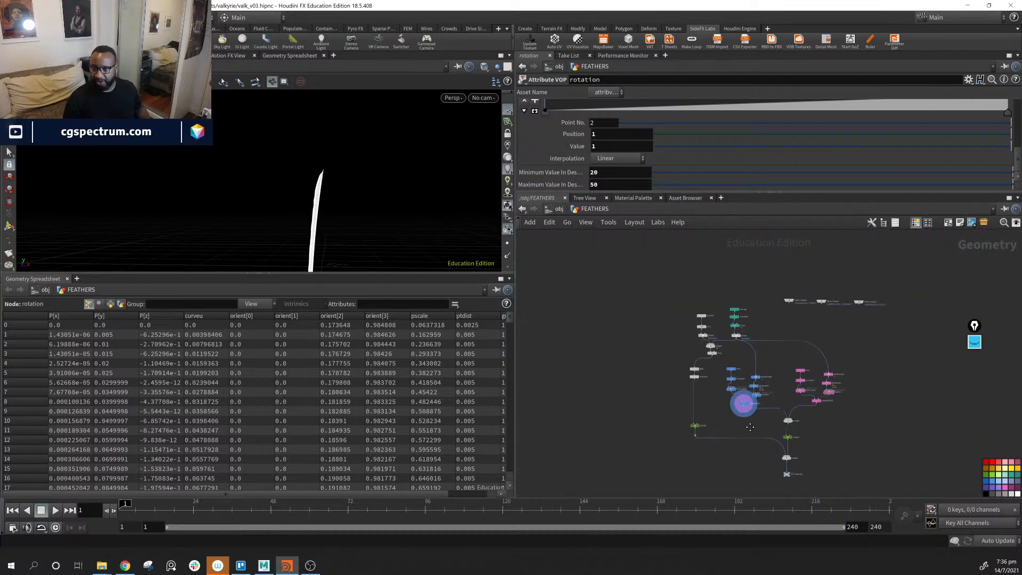
scroll(747, 339, up, 2)
middle_drag(747, 338, 804, 321)
middle_drag(320, 201, 318, 125)
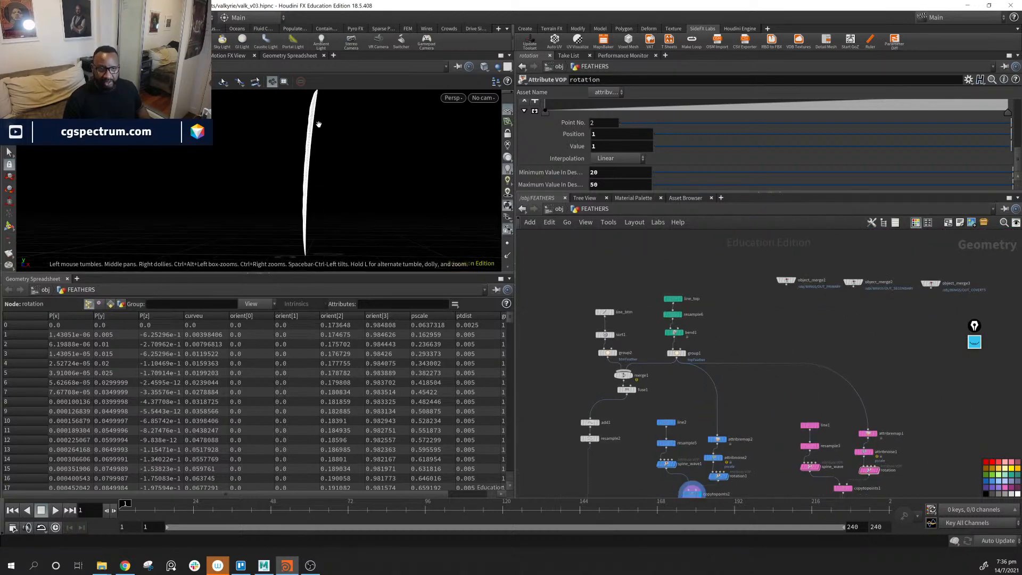
middle_drag(349, 164, 337, 175)
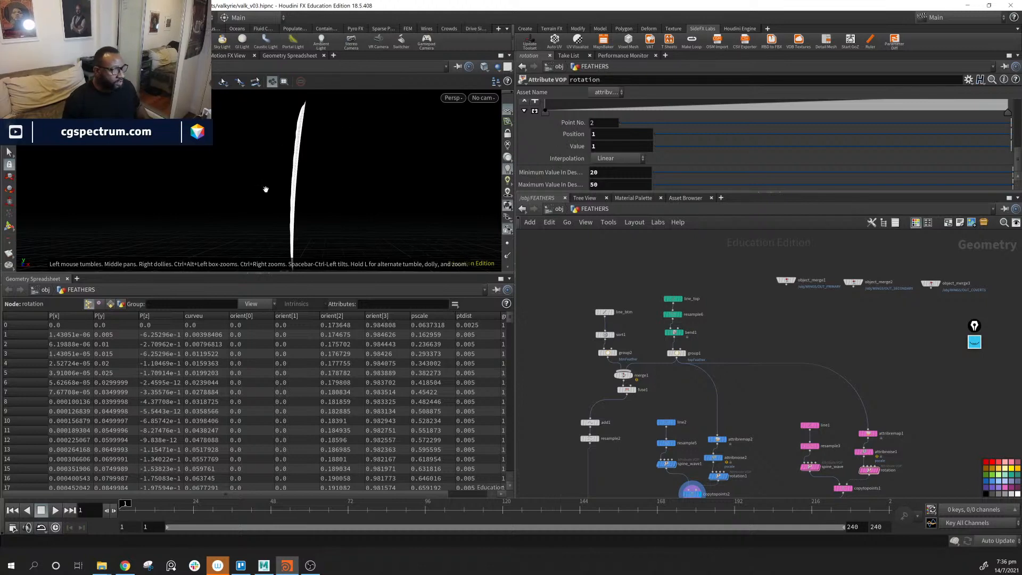
Move the line_top node higher above its resample node to space out the green branch.
drag(314, 232, 340, 153)
drag(672, 298, 676, 277)
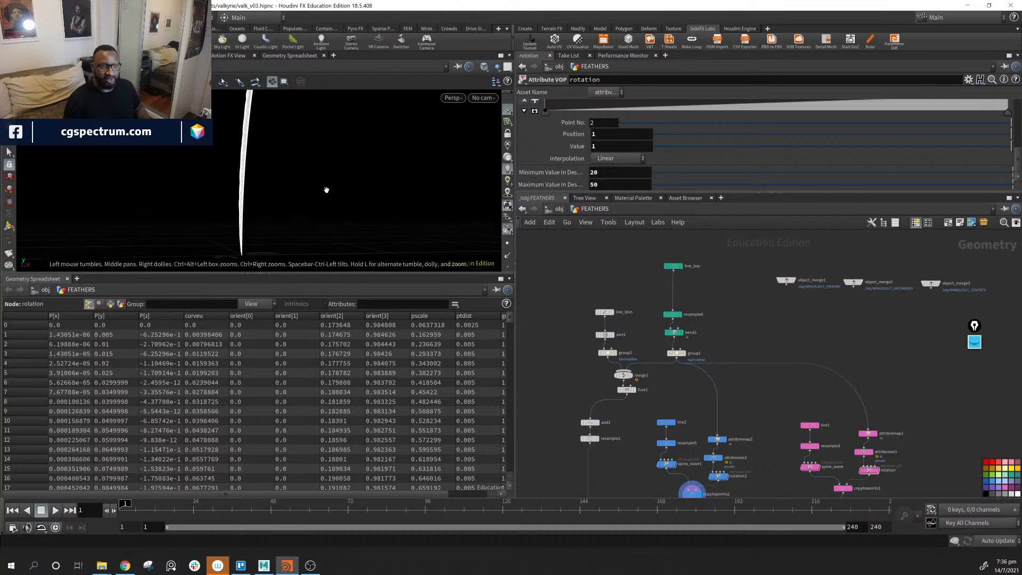
drag(326, 189, 448, 132)
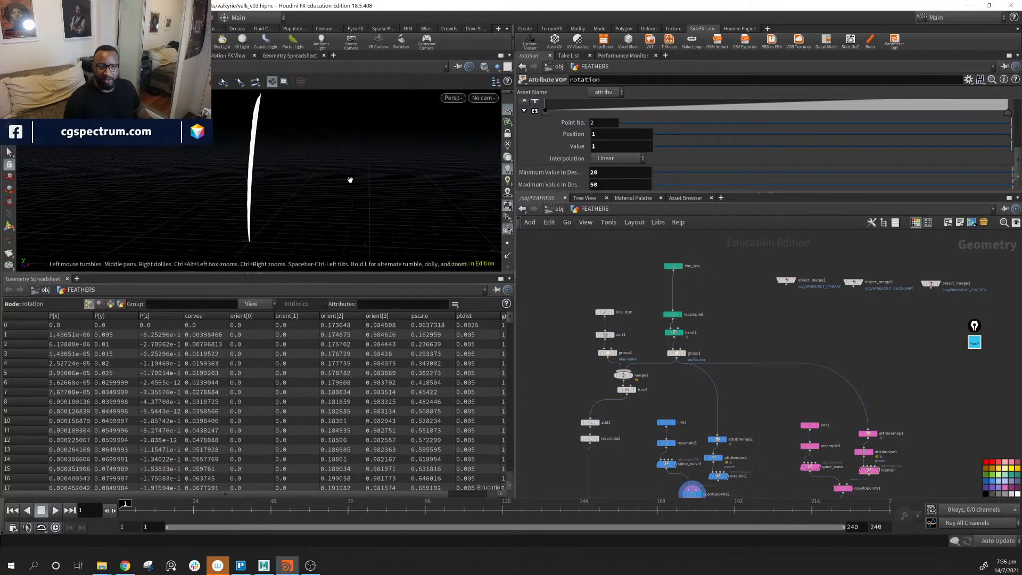
Switch the viewport from perspective to the Front view.
click(452, 98)
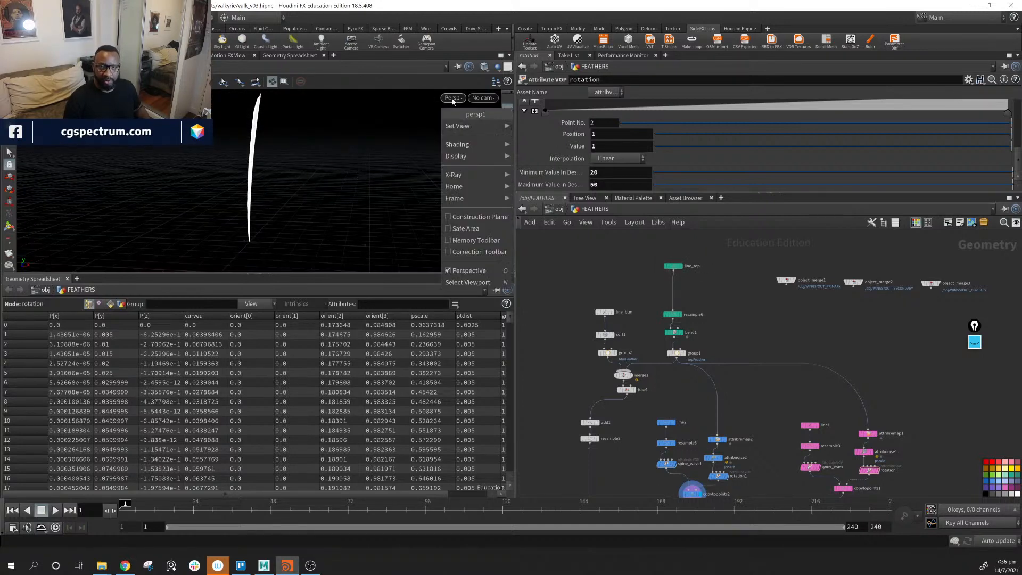
mouse_move(471, 124)
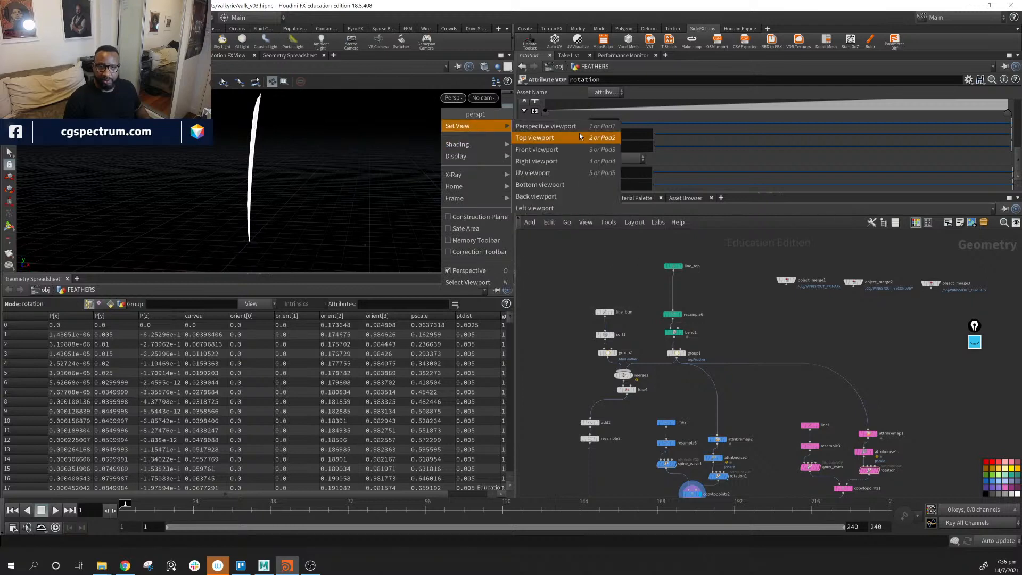
click(536, 149)
Add a Draw Curve node beside line_top in the FEATHERS network and display its output.
middle_drag(744, 337, 698, 339)
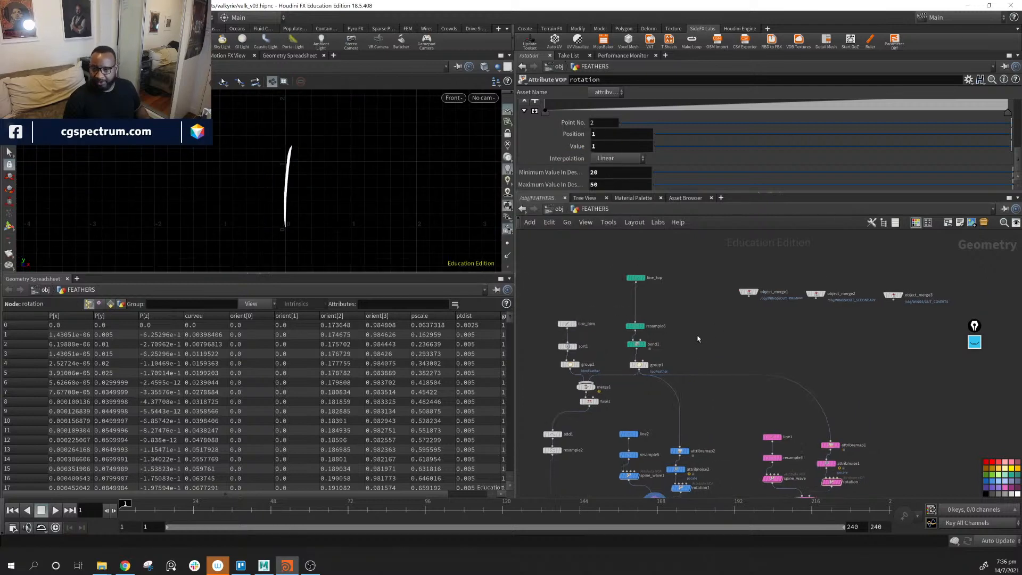
scroll(691, 307, up, 2)
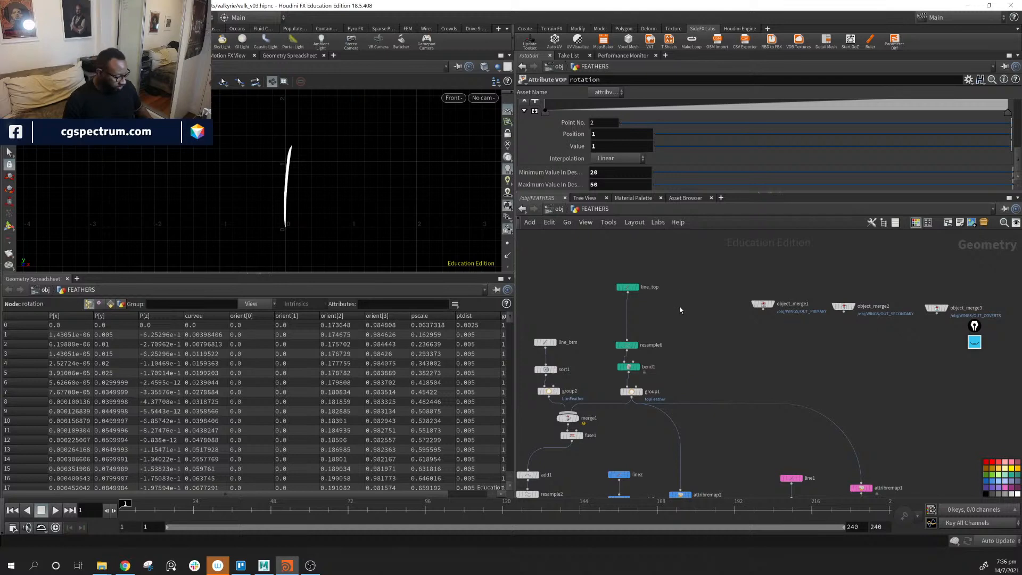
key(Tab)
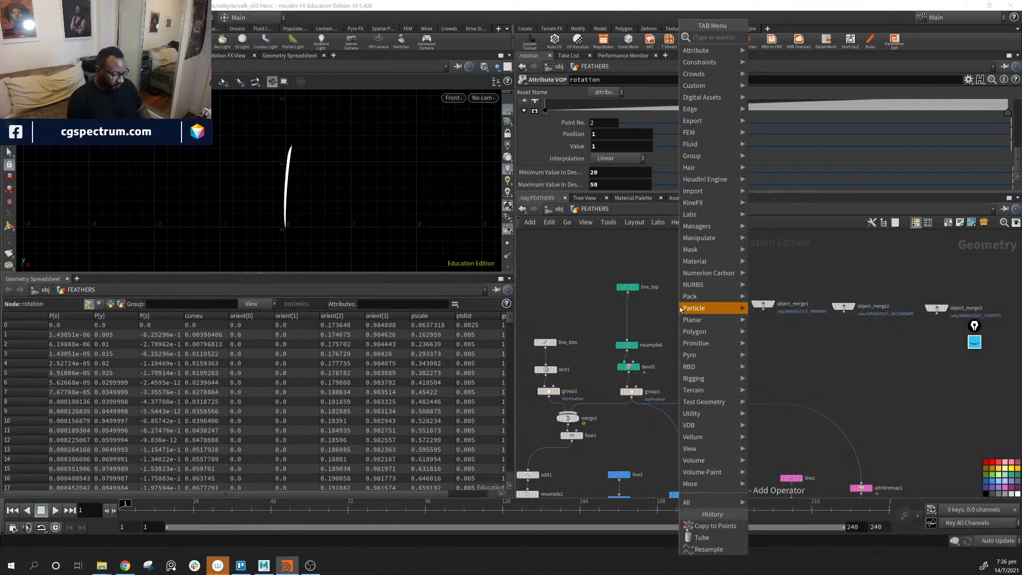
text(draw)
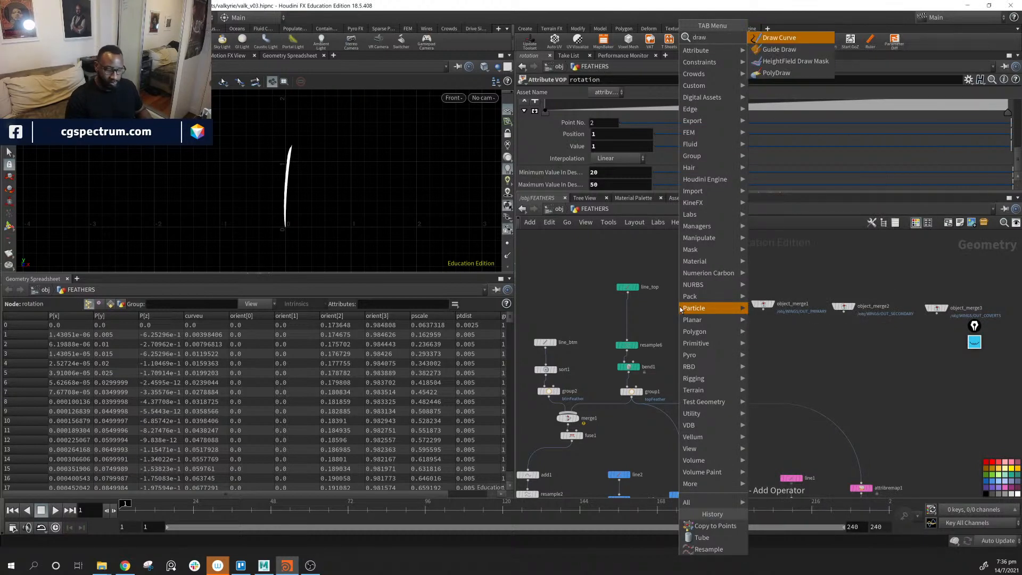
key(Return)
click(679, 301)
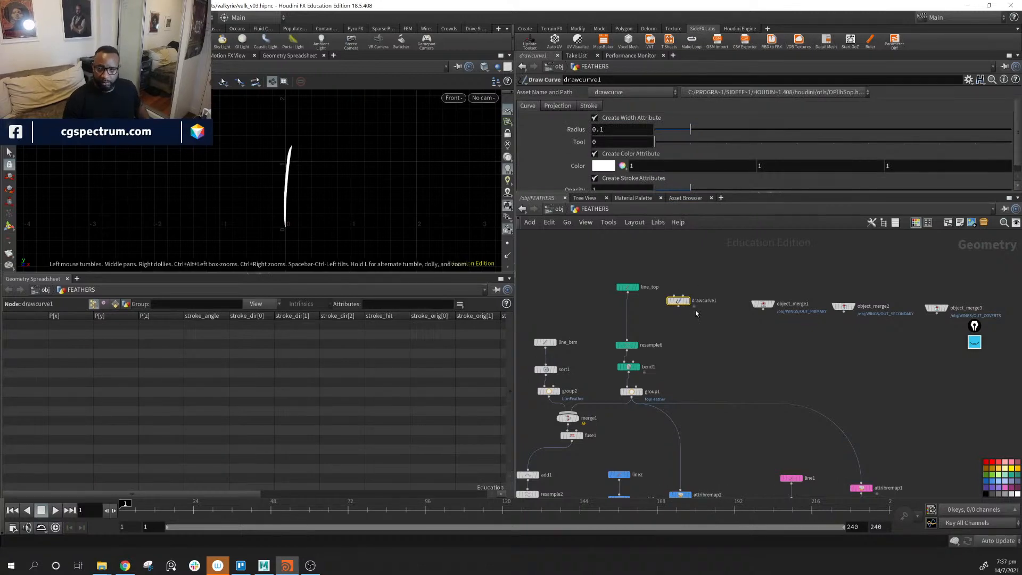
click(691, 289)
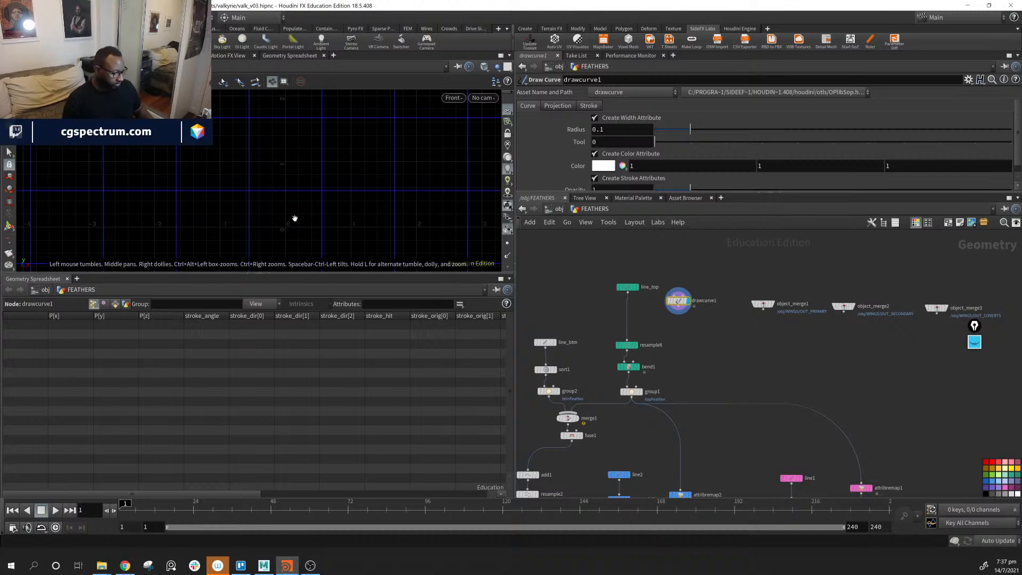
Try a freehand stroke near the origin with the Draw Curve tool, undoing the accidental handle move and the stroke.
key(Return)
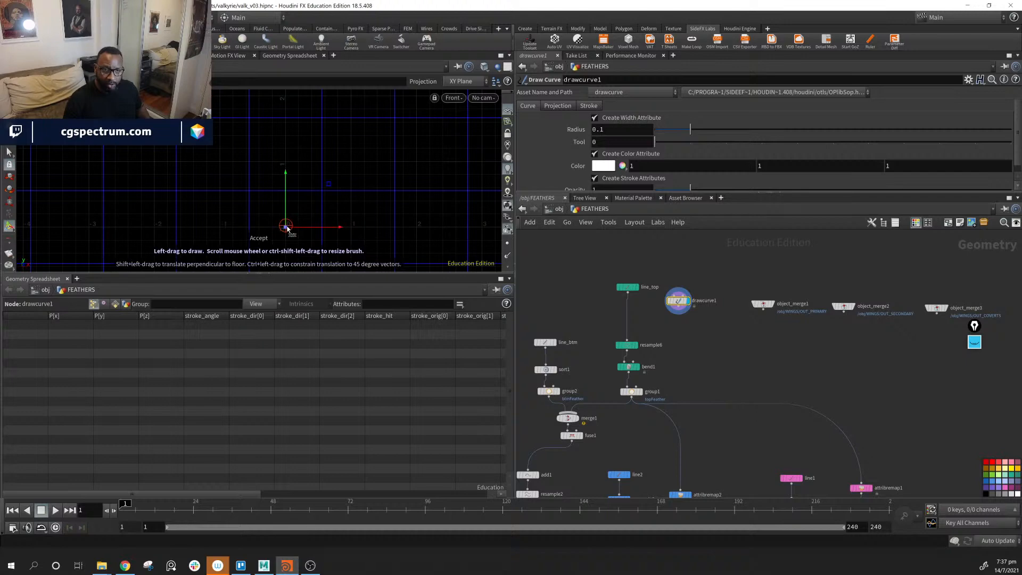
drag(287, 226, 264, 213)
key(ctrl+z)
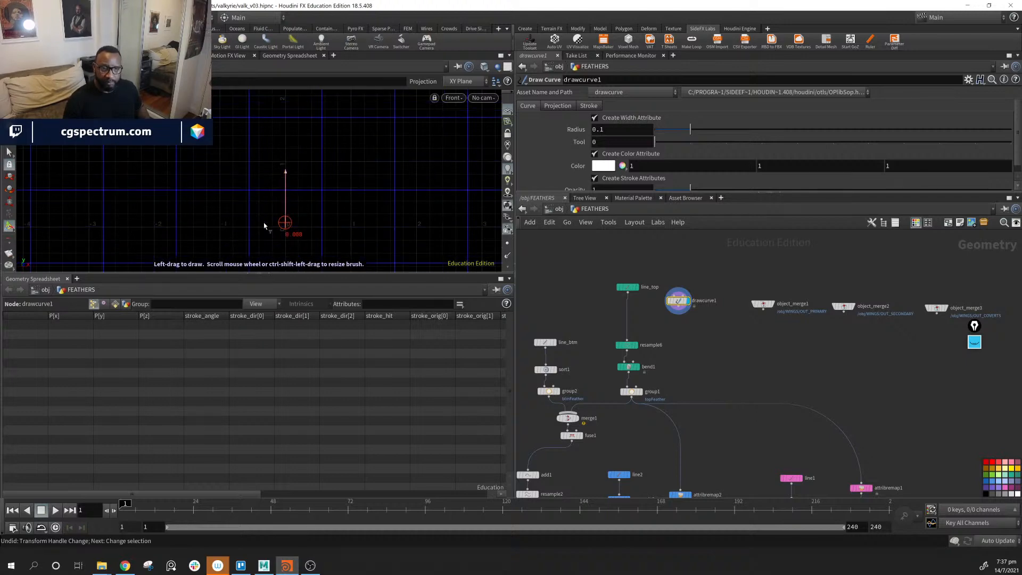
mouse_move(299, 210)
mouse_down()
mouse_move(331, 200)
mouse_move(334, 160)
mouse_up()
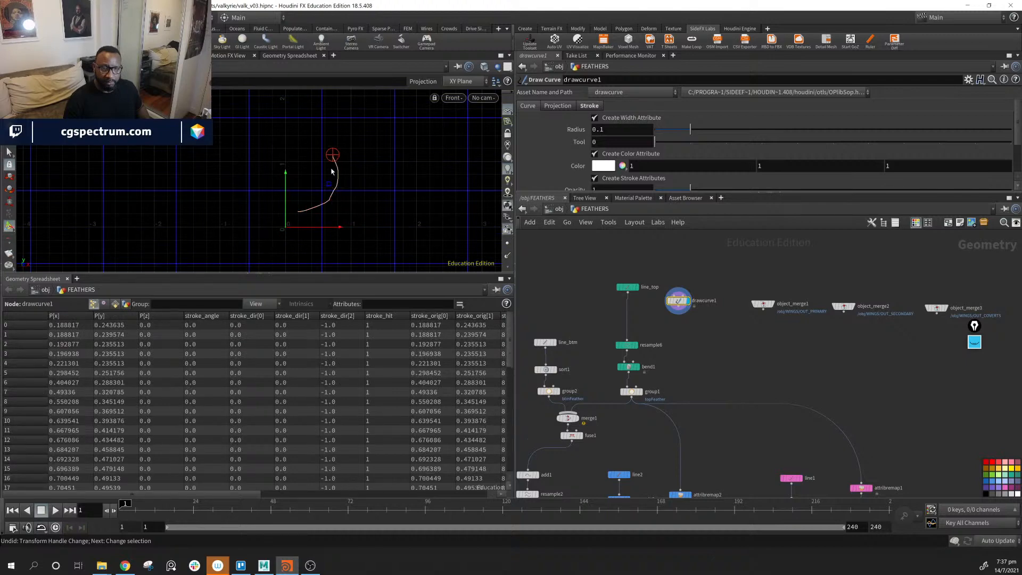
key(ctrl+z)
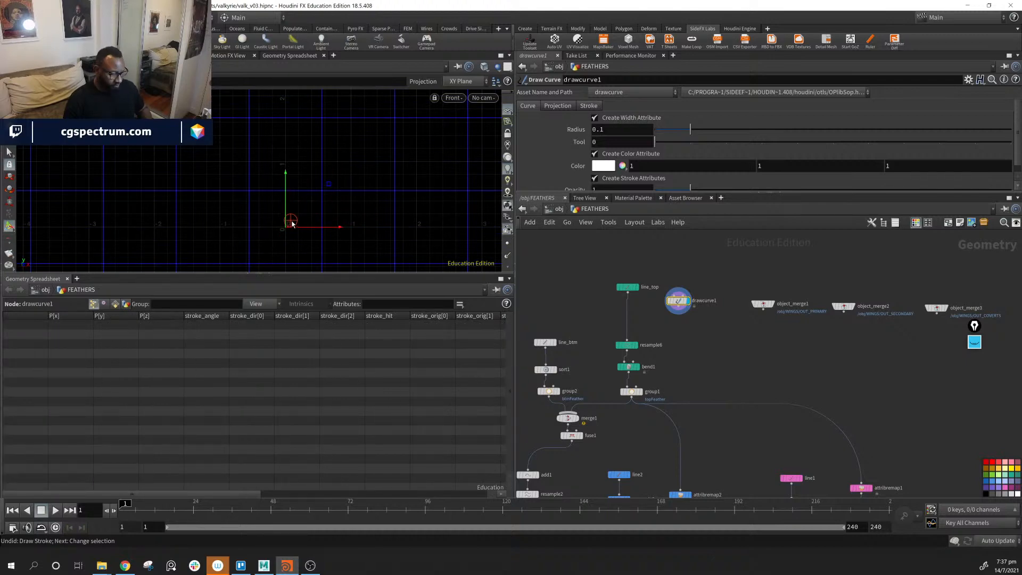
Save the scene file valk_v03.hipnc.
key(s)
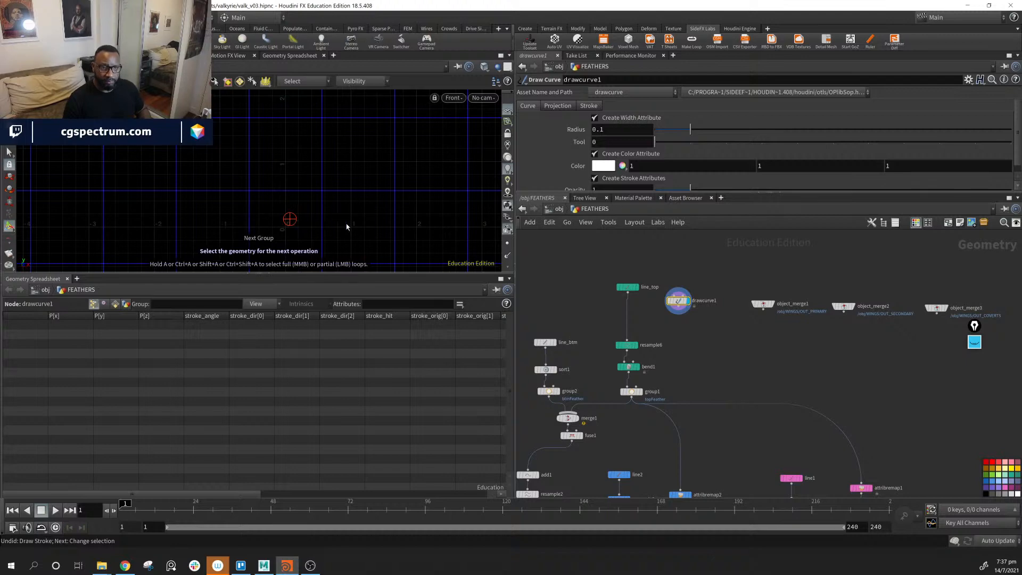
drag(679, 301, 680, 307)
key(Return)
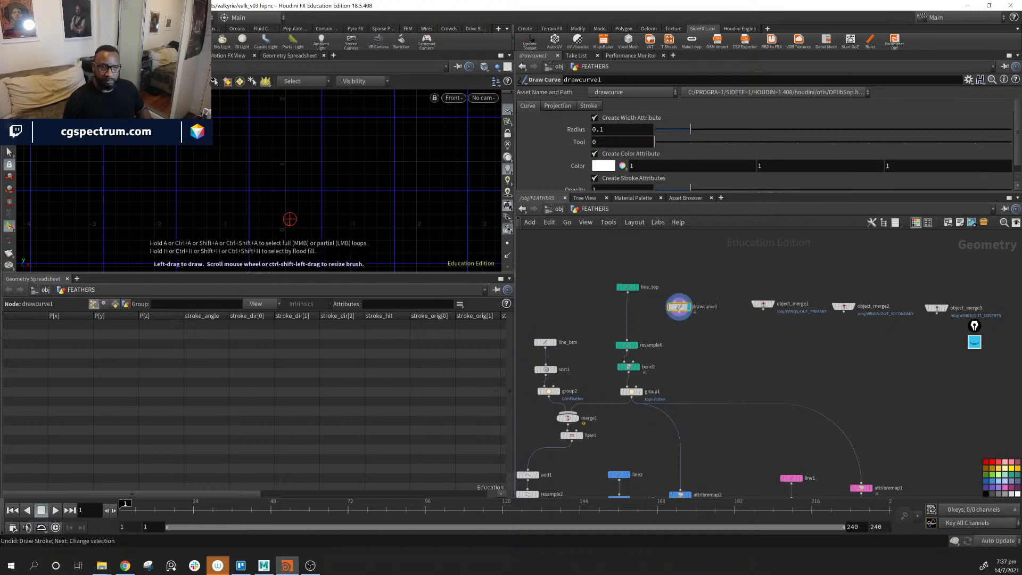
click(10, 18)
click(21, 70)
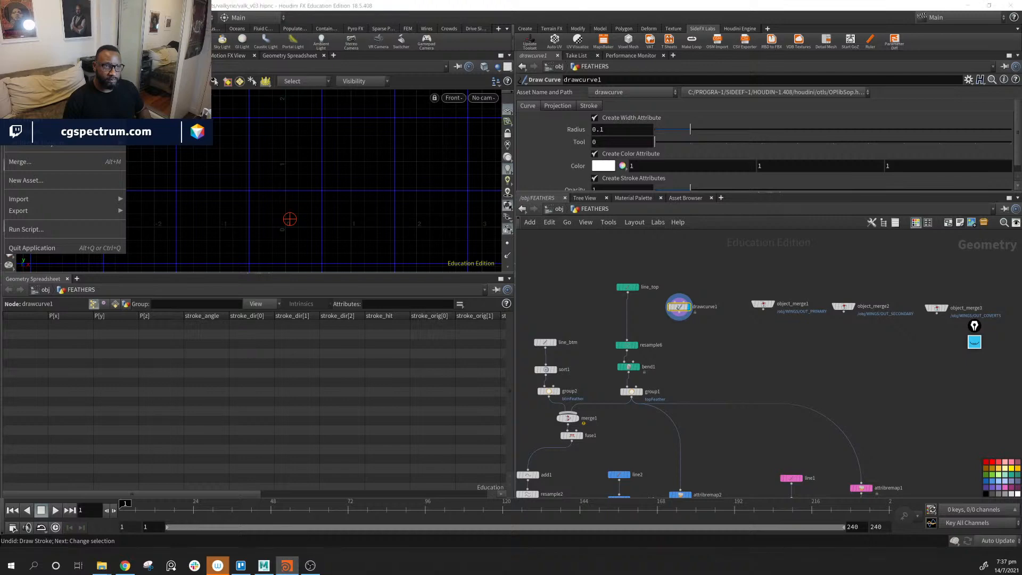
Draw an S-shaped curve upward from near the origin on the XY plane with the drawcurve1 node.
drag(685, 318, 689, 323)
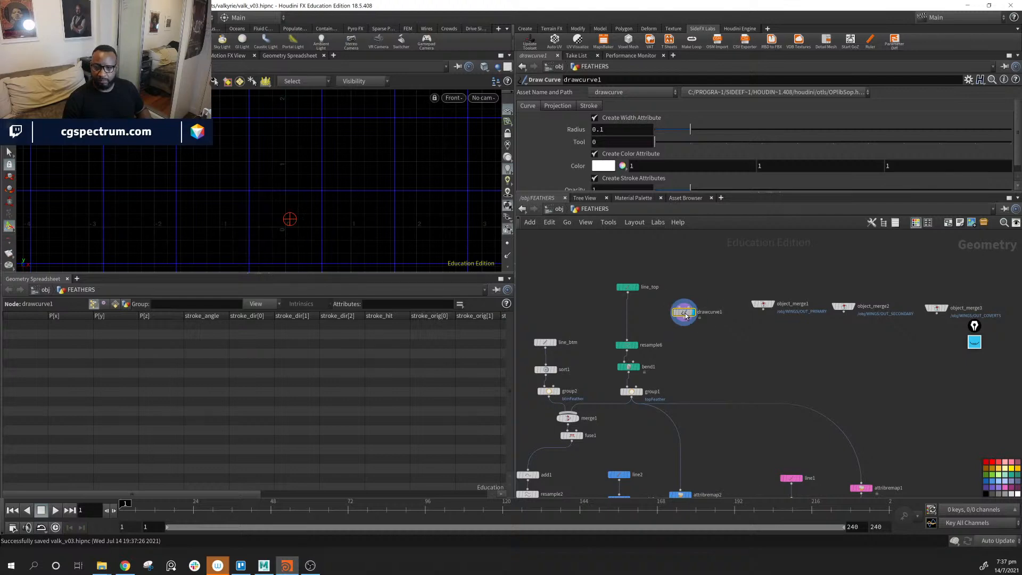
key(Return)
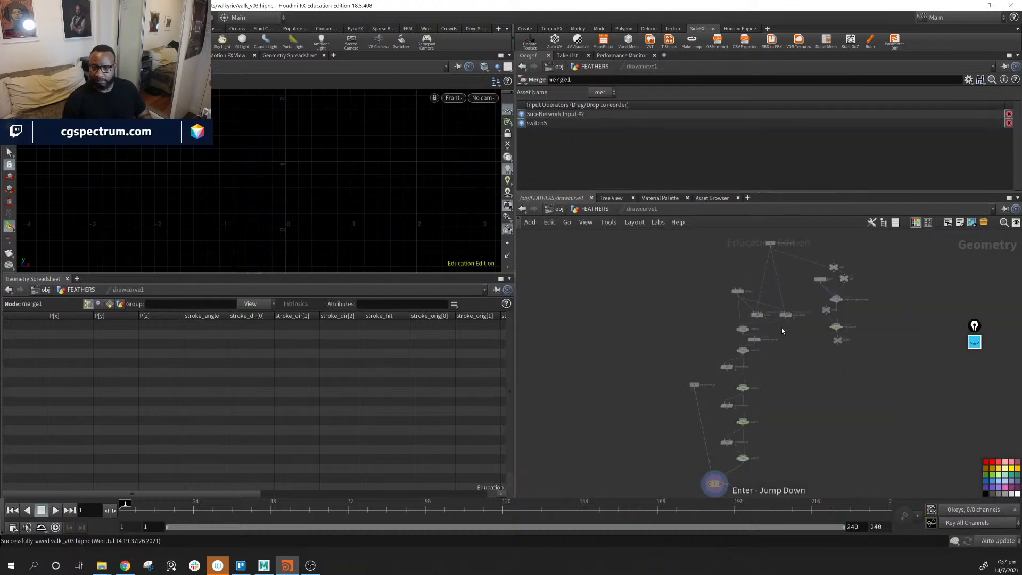
key(u)
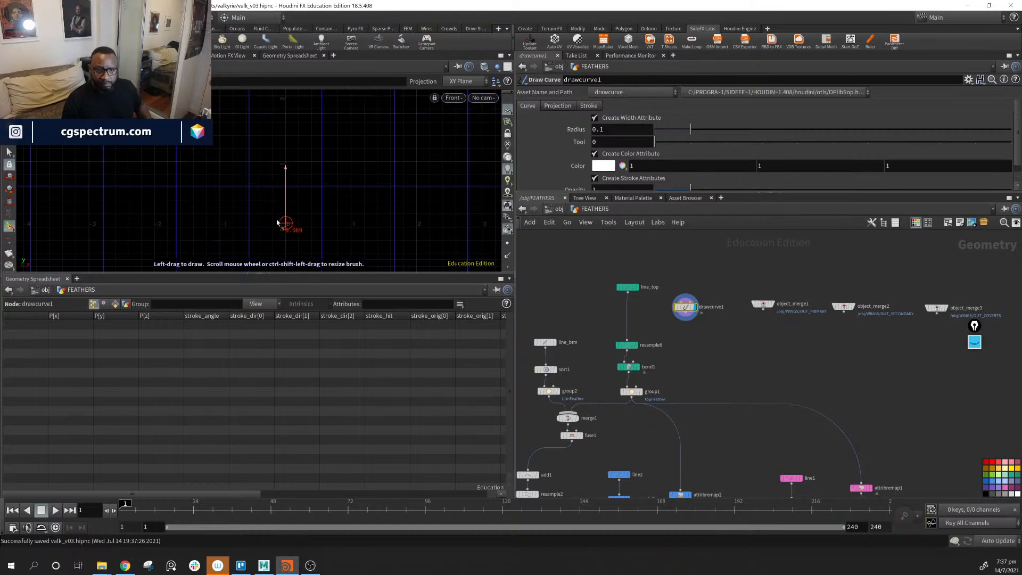
mouse_move(291, 226)
mouse_down()
mouse_move(254, 187)
mouse_move(340, 94)
mouse_up()
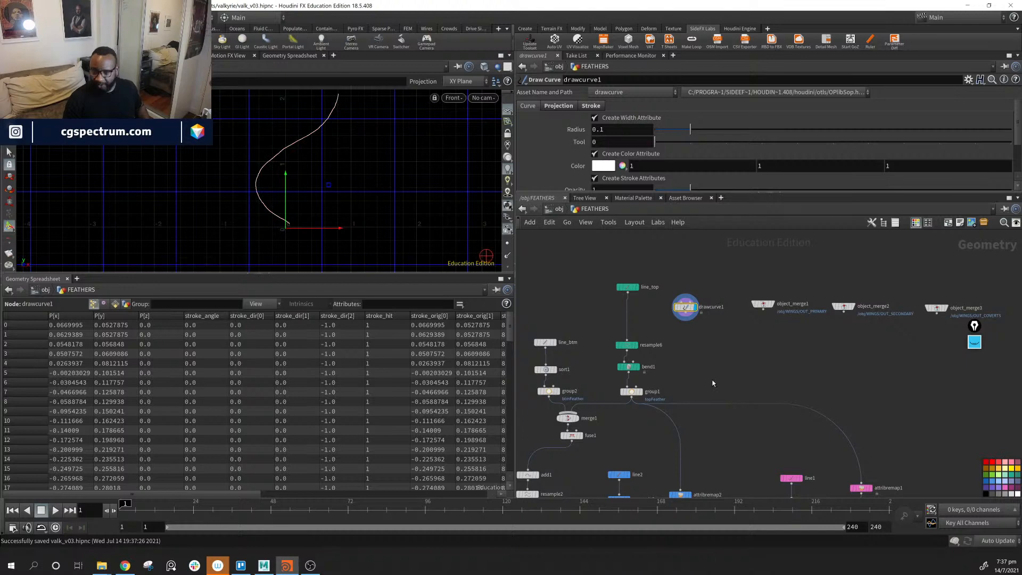
Feed drawcurve1 into resample6 in place of line_top and display the result at OUT_FEATHER.
middle_drag(712, 383, 713, 361)
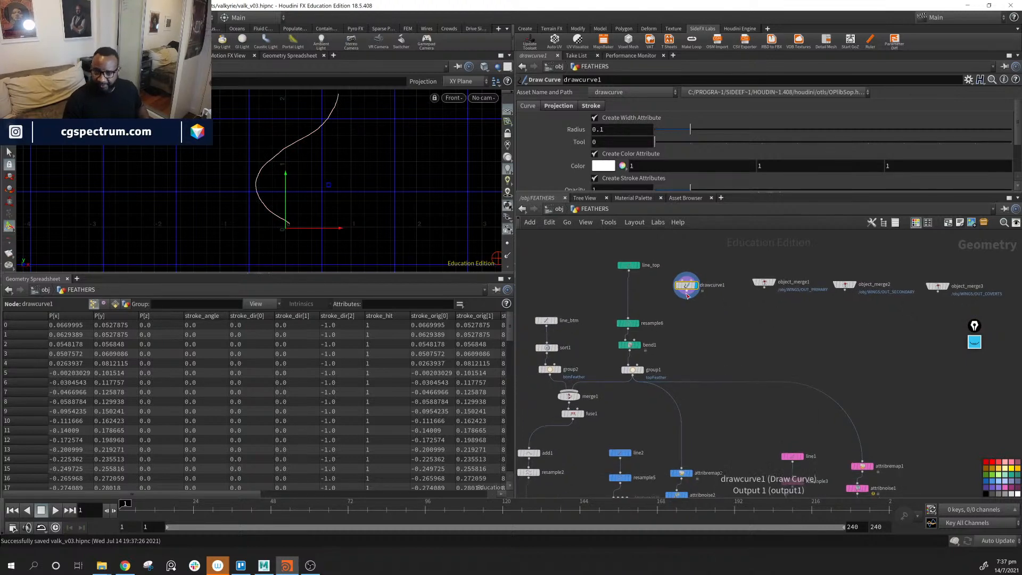
drag(687, 295, 641, 316)
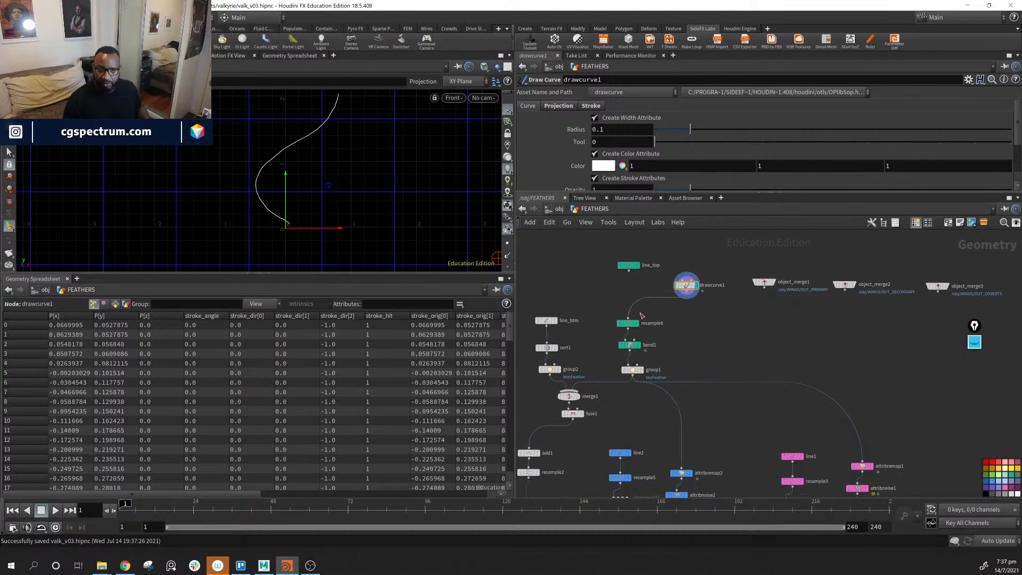
middle_drag(716, 407, 741, 288)
middle_drag(902, 431, 879, 331)
middle_drag(843, 439, 806, 317)
click(736, 363)
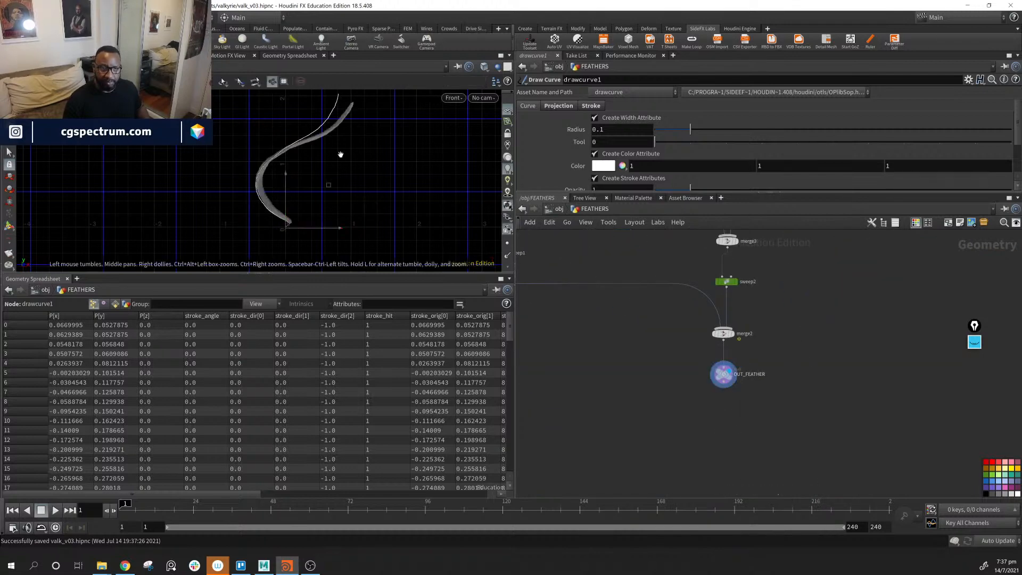
Examine how the feather geometry follows the drawn curve, from its base at the origin up to the tip.
alt+middle_drag(340, 155, 331, 207)
alt+right_drag(331, 208, 414, 217)
alt+middle_drag(413, 217, 496, 121)
alt+right_drag(496, 121, 395, 171)
alt+middle_drag(395, 171, 310, 250)
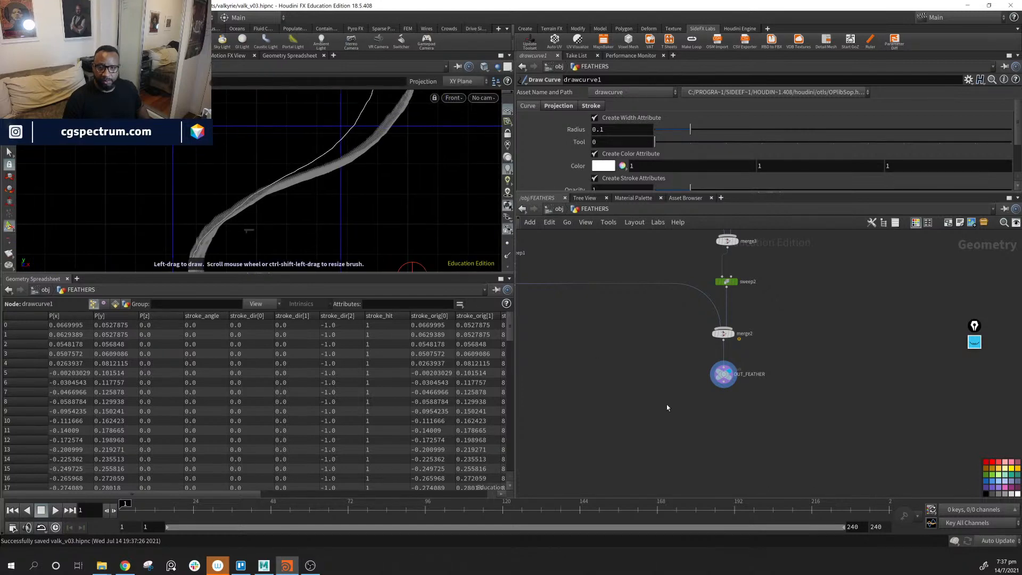
click(666, 405)
alt+middle_drag(389, 153, 378, 181)
alt+middle_drag(301, 262, 377, 109)
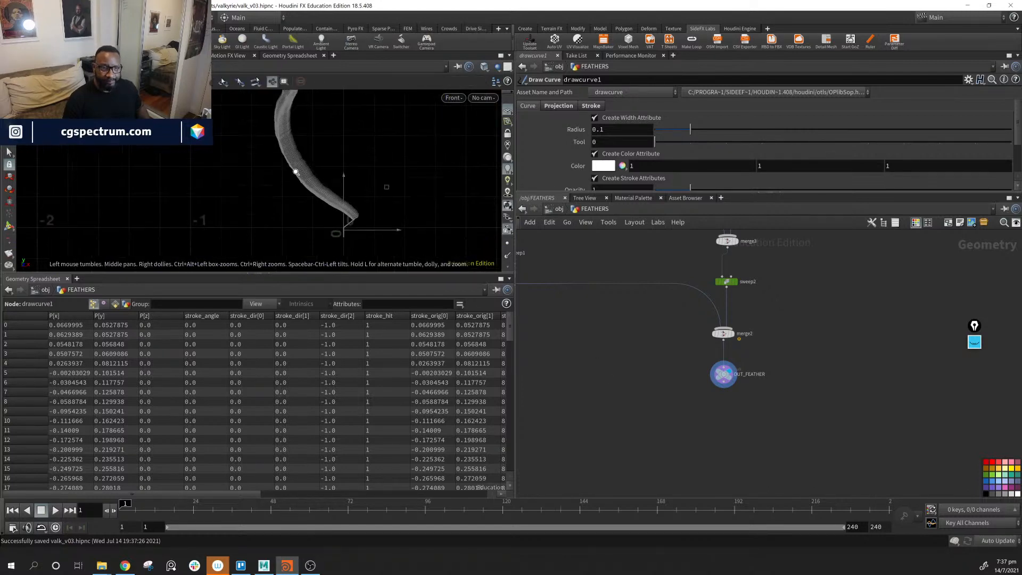
alt+right_drag(295, 171, 401, 208)
alt+middle_drag(402, 207, 393, 160)
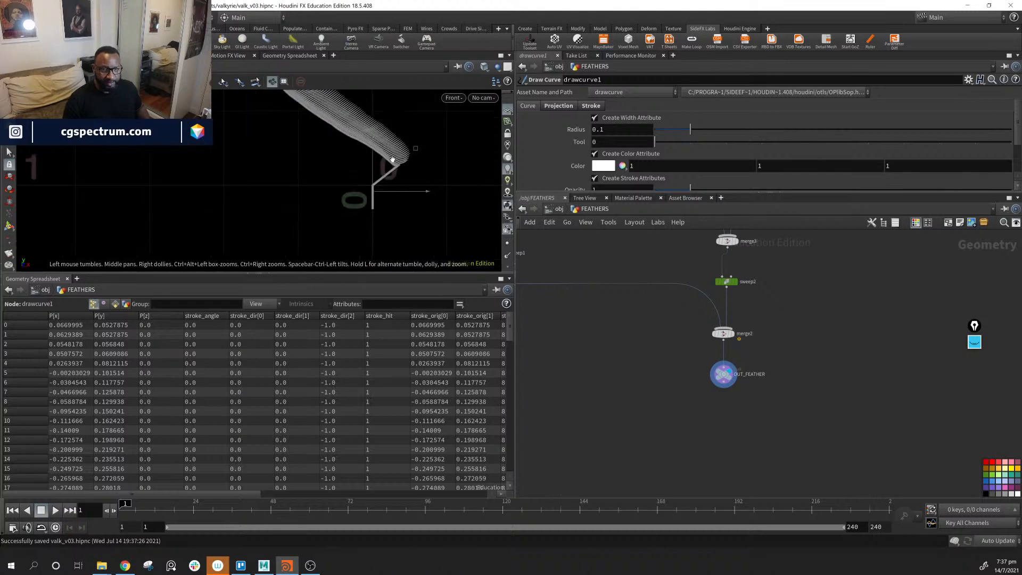
middle_drag(794, 318, 827, 478)
middle_drag(717, 275, 731, 452)
middle_drag(729, 303, 729, 351)
alt+middle_drag(401, 139, 373, 191)
alt+right_drag(373, 191, 399, 133)
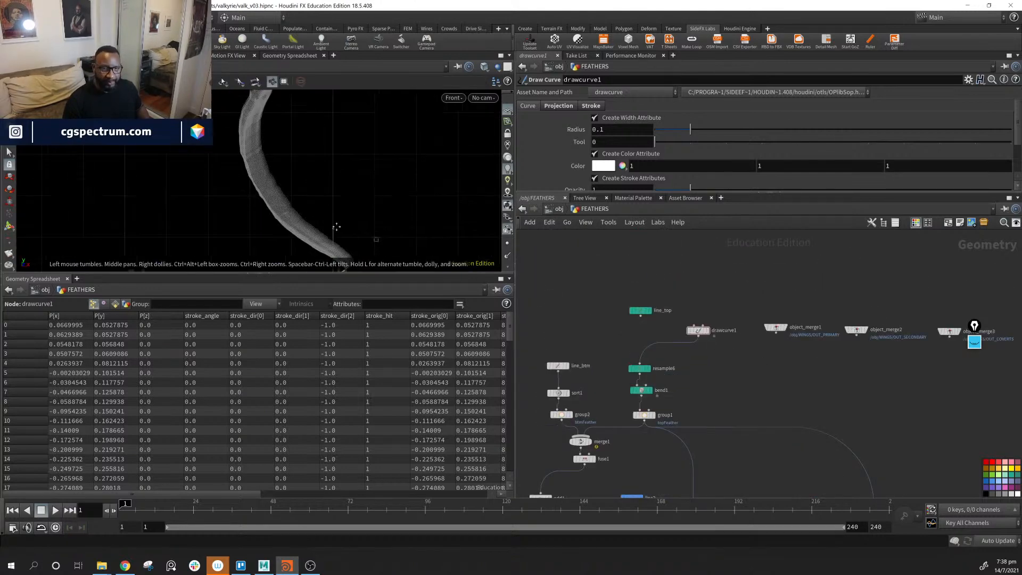
alt+middle_drag(398, 133, 330, 118)
mouse_move(321, 222)
alt+middle_down()
mouse_move(322, 351)
mouse_move(287, 374)
alt+middle_up()
alt+middle_drag(414, 146, 321, 273)
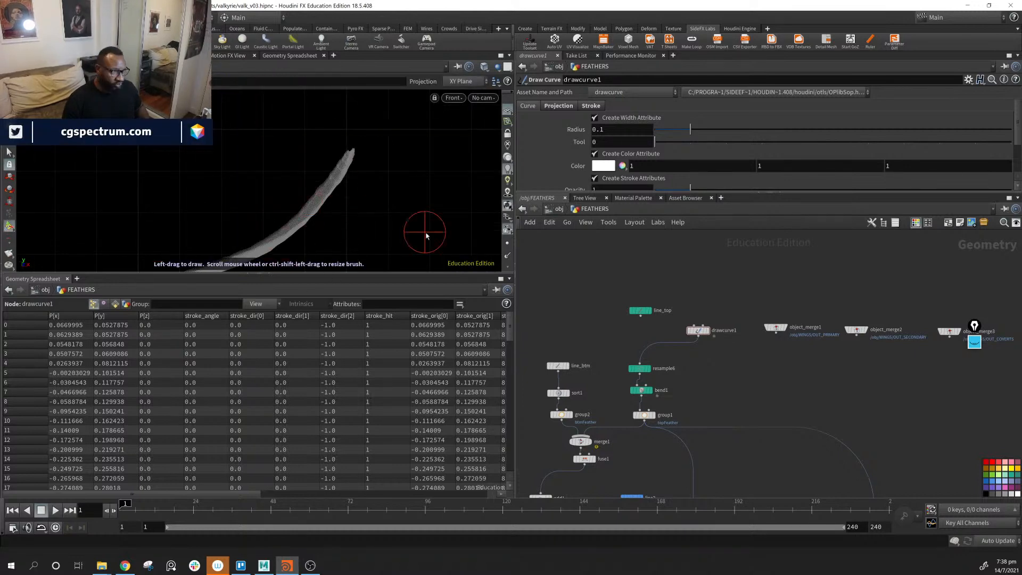
Reconnect line_top to resample6 and delete the drawcurve1 node.
middle_drag(632, 343, 635, 333)
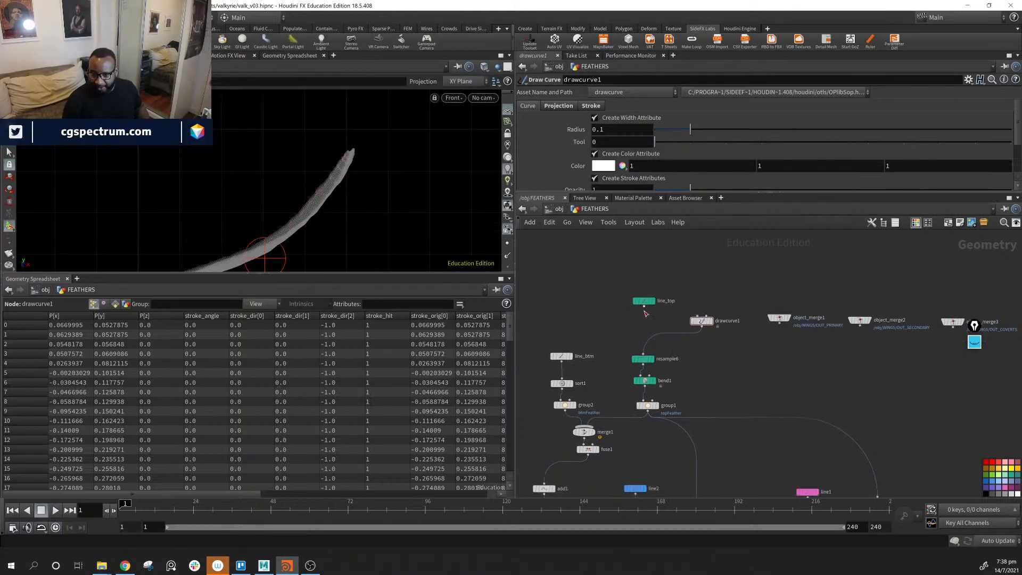
drag(644, 308, 643, 354)
drag(739, 308, 694, 345)
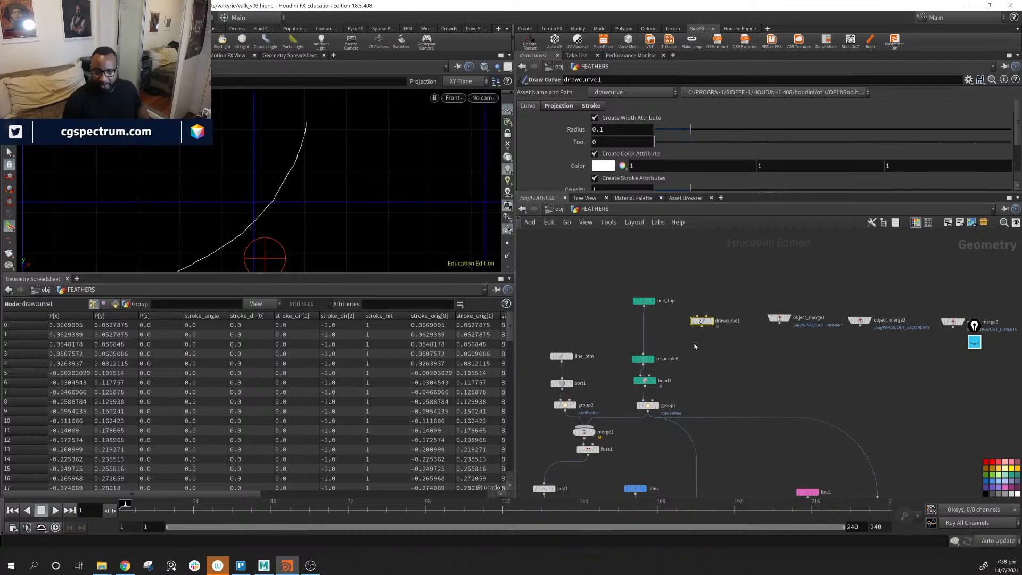
key(Delete)
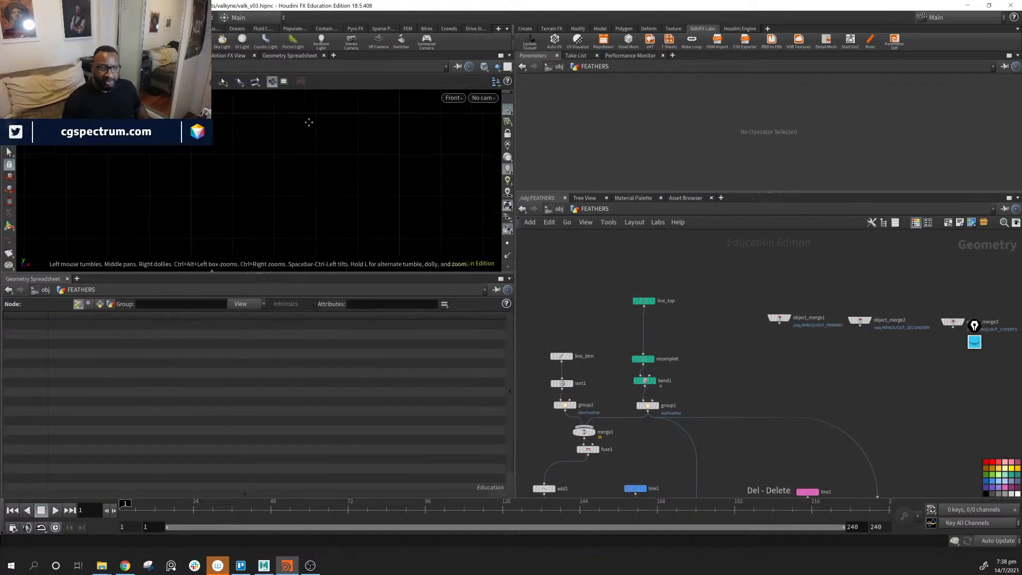
Move the line_top node down so it sits directly above resample6.
scroll(384, 175, up, 8)
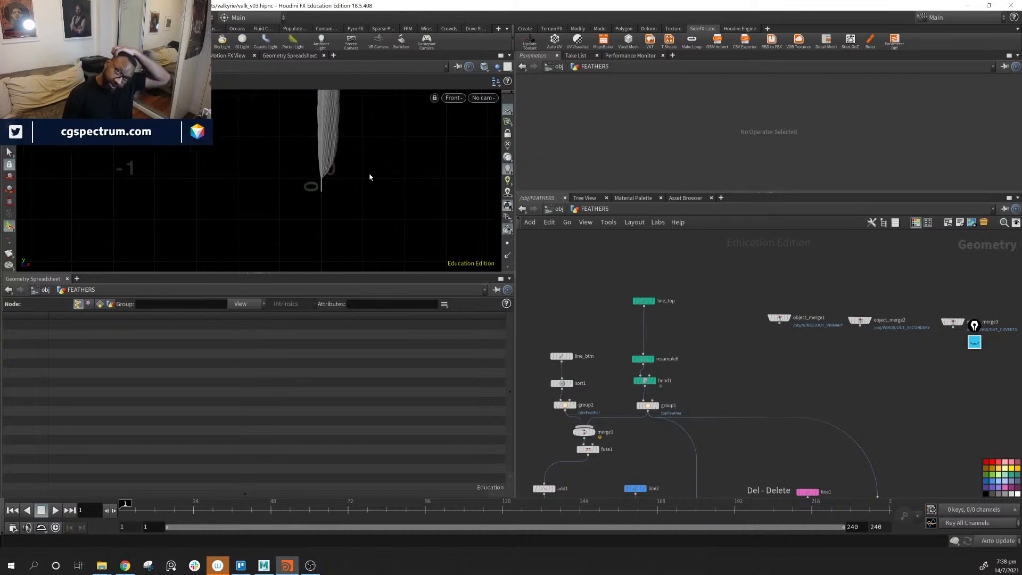
drag(645, 303, 646, 341)
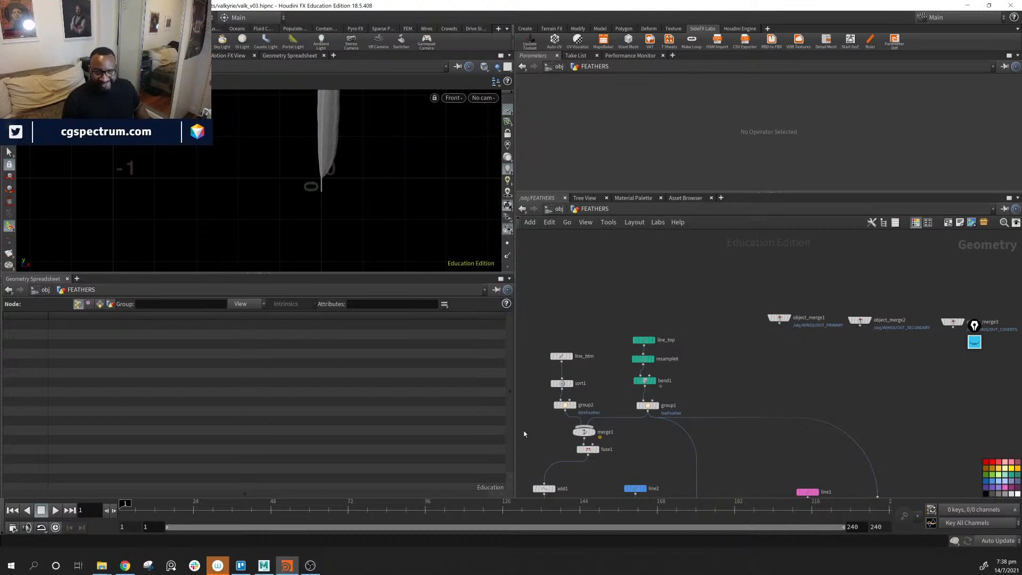
alt+middle_drag(387, 183, 372, 231)
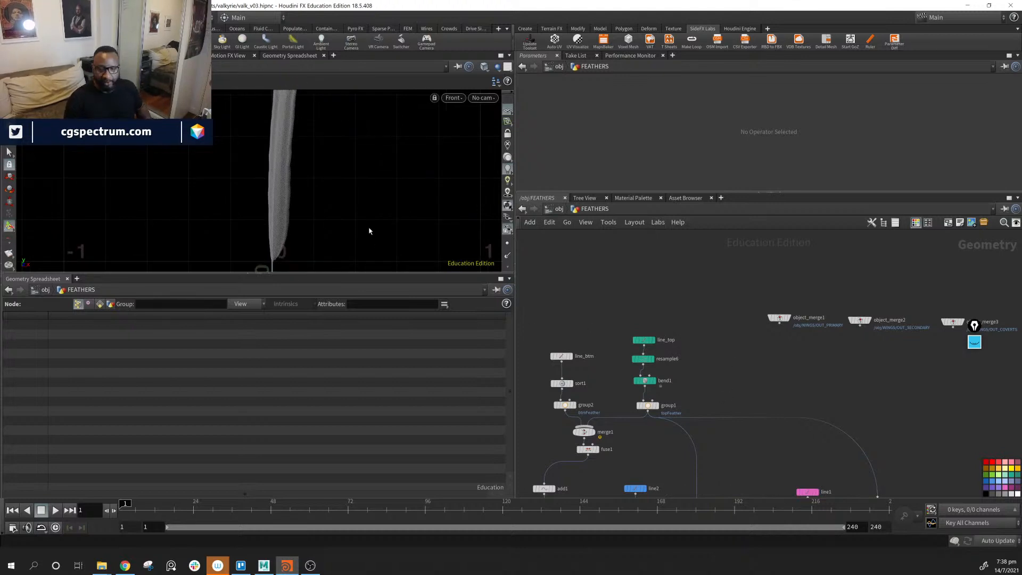
Move the OUT_FEATHER node further down to leave a gap beneath merge2.
middle_drag(886, 462, 874, 282)
middle_drag(921, 493, 858, 406)
scroll(857, 404, up, 2)
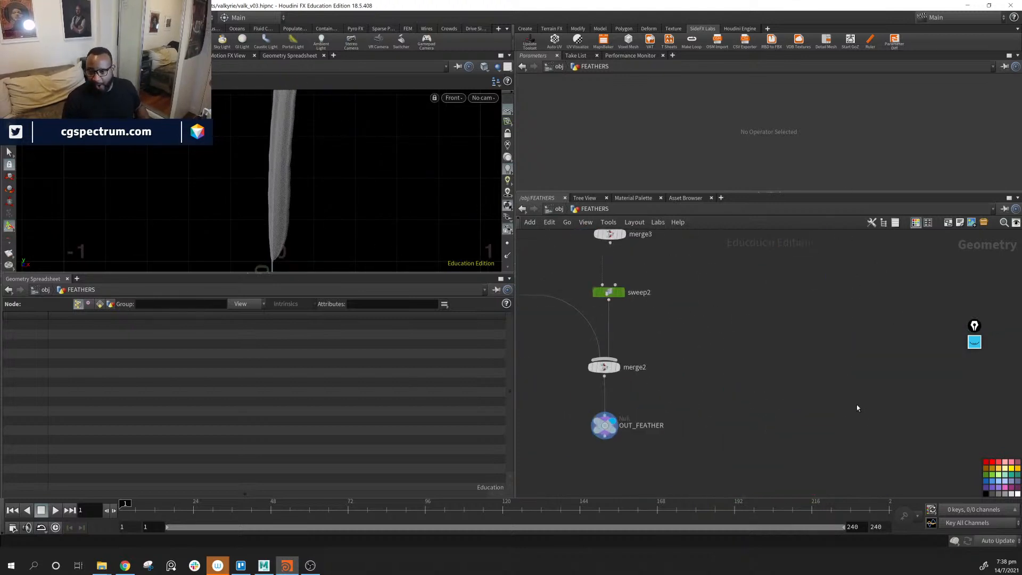
scroll(858, 405, down, 1)
drag(660, 404, 659, 438)
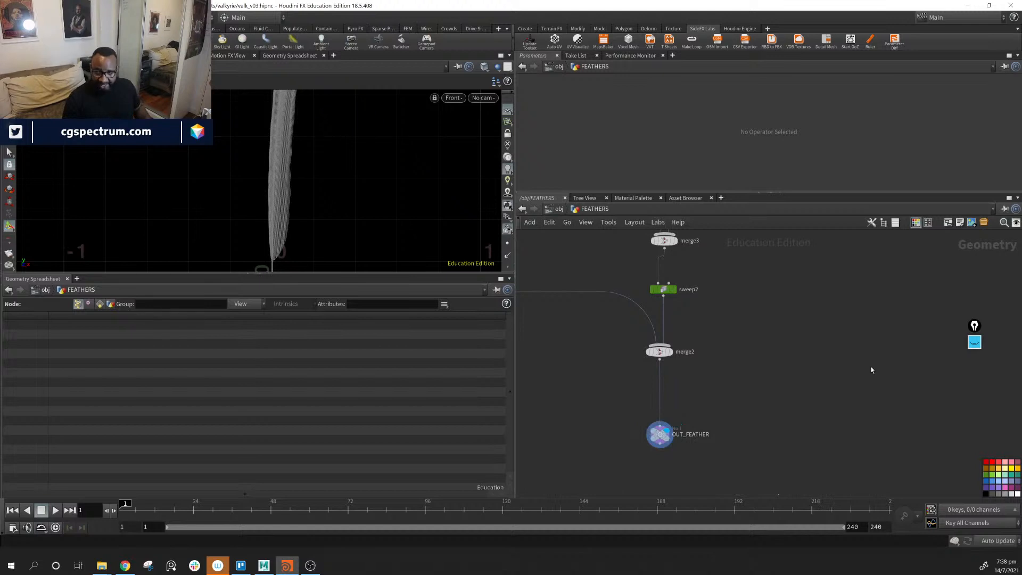
Trace the network from merge2 up to the feather curve inputs and back to resample2, and check resample2's Curve U Attribute.
middle_drag(802, 273, 839, 438)
mouse_move(682, 269)
middle_down()
mouse_move(739, 355)
mouse_move(757, 410)
middle_up()
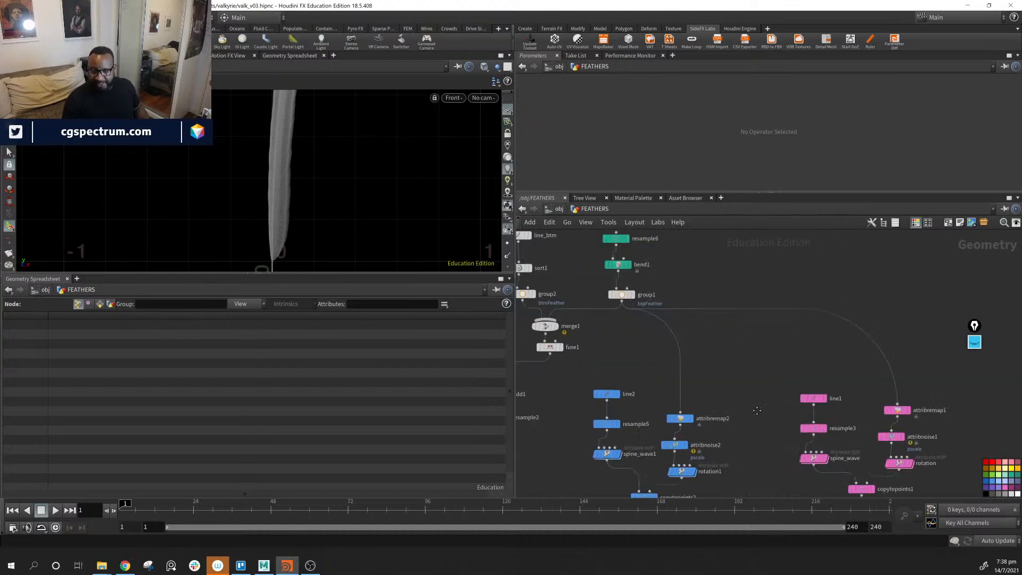
middle_drag(714, 257, 736, 356)
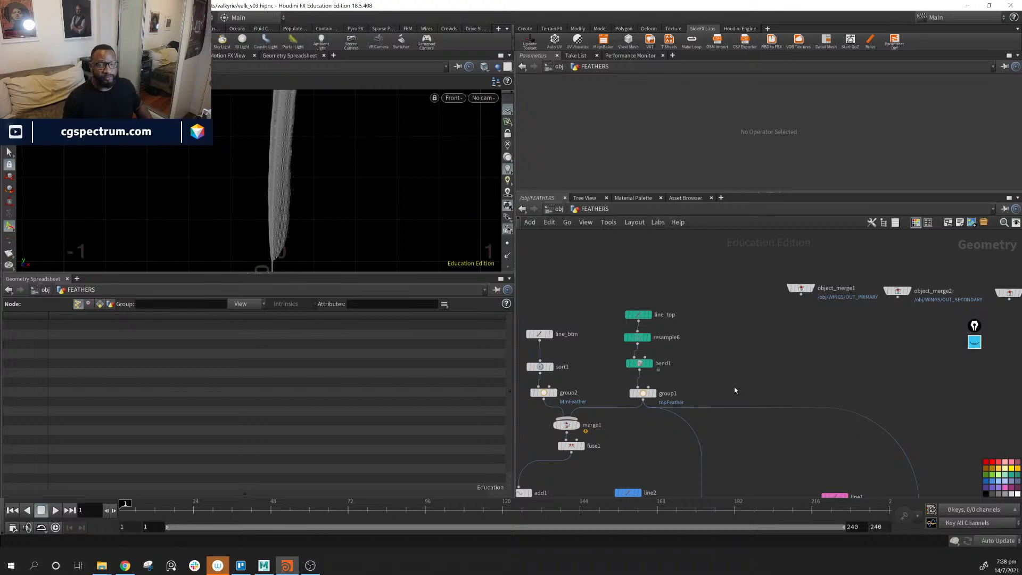
middle_drag(846, 375, 907, 259)
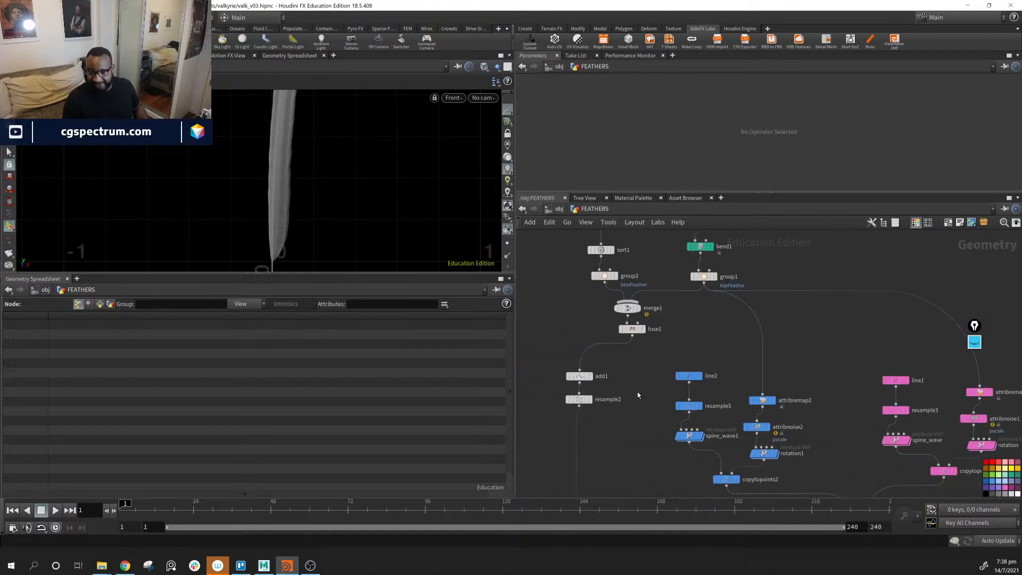
mouse_move(637, 413)
middle_down()
mouse_move(743, 333)
mouse_move(748, 349)
middle_up()
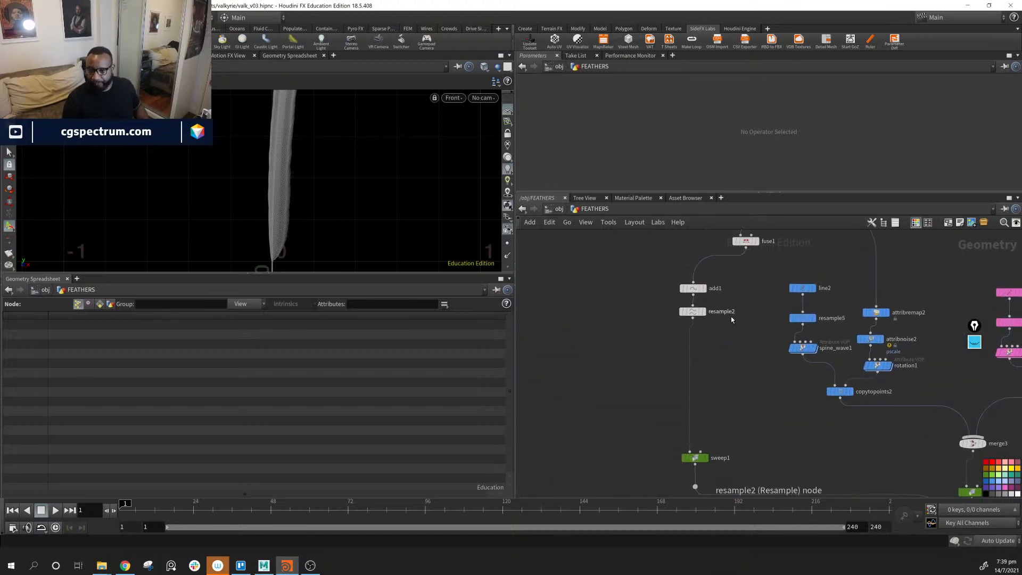
click(695, 312)
scroll(625, 168, down, 2)
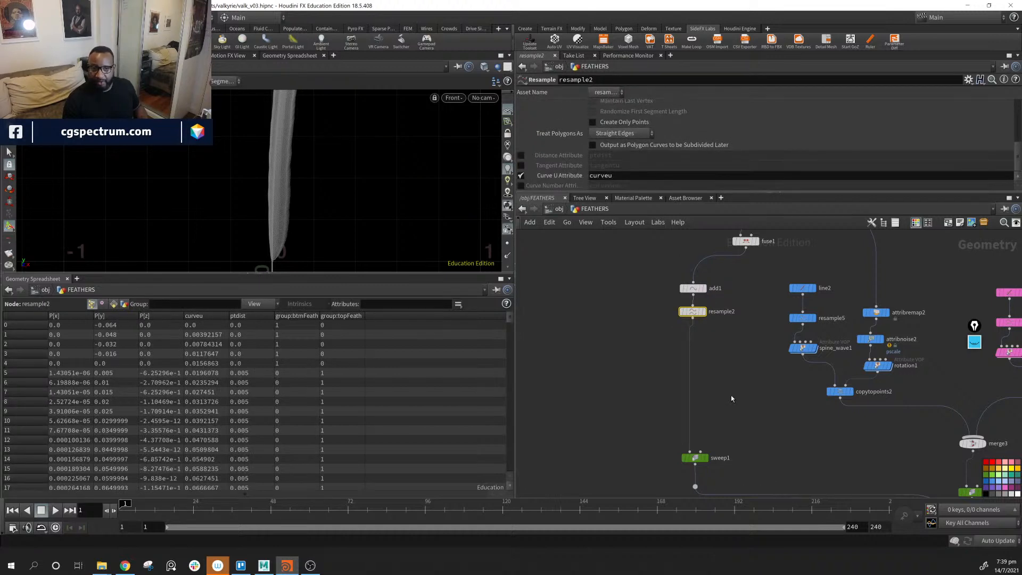
Add a Color node and insert it on the wire directly below resample2.
scroll(694, 312, up, 4)
mouse_move(692, 317)
mouse_down()
mouse_move(722, 318)
mouse_move(695, 320)
mouse_up()
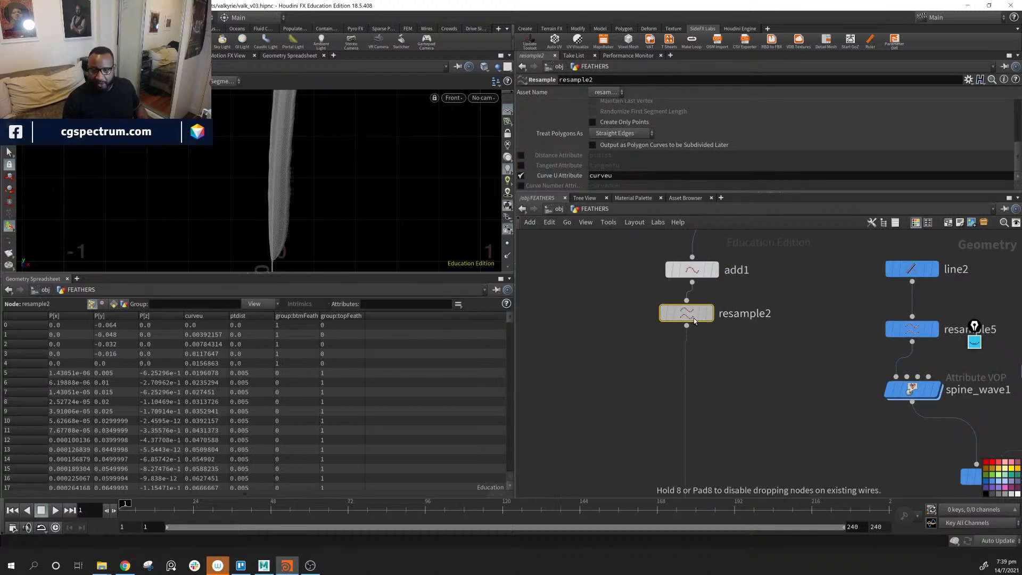
key(Tab)
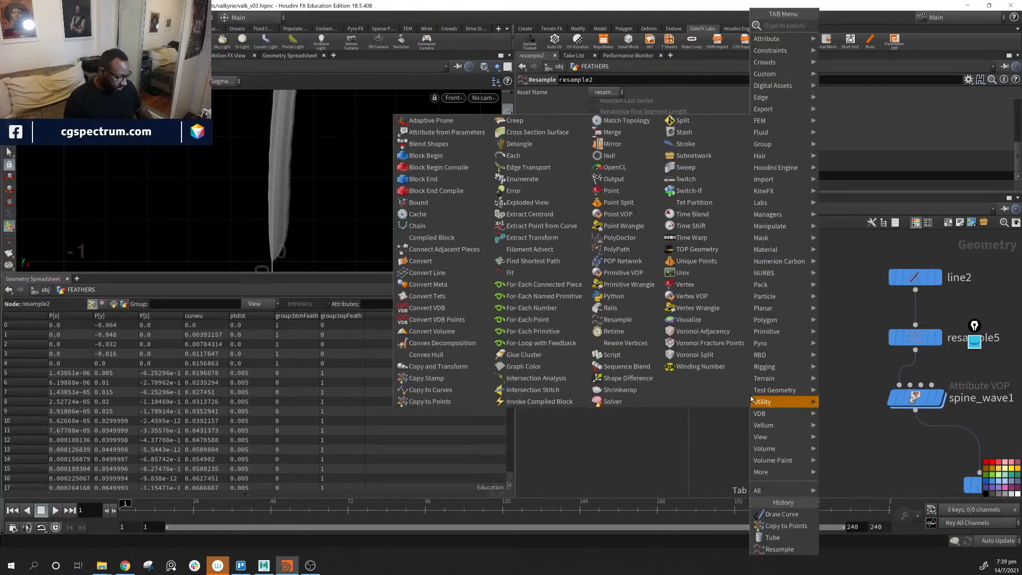
text(color)
key(Return)
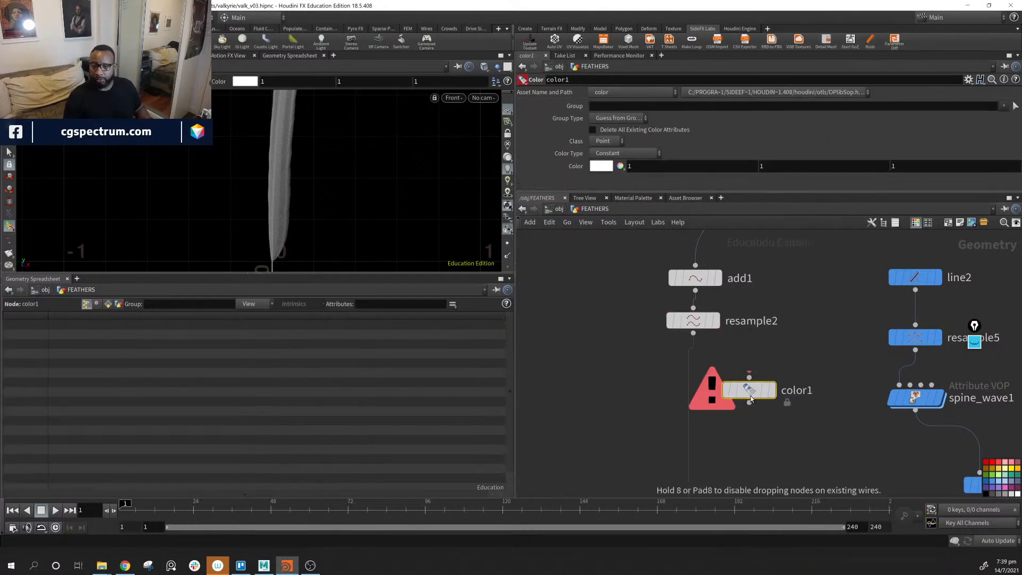
click(697, 388)
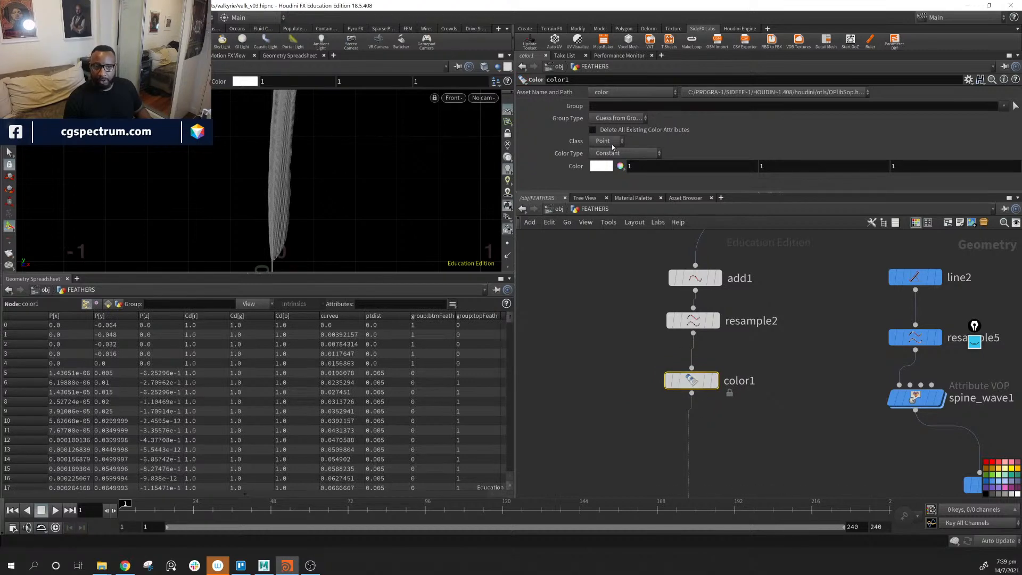
Set color1's Color Type to Ramp from Attribute with curveu as the attribute, and display sweep1.
click(638, 154)
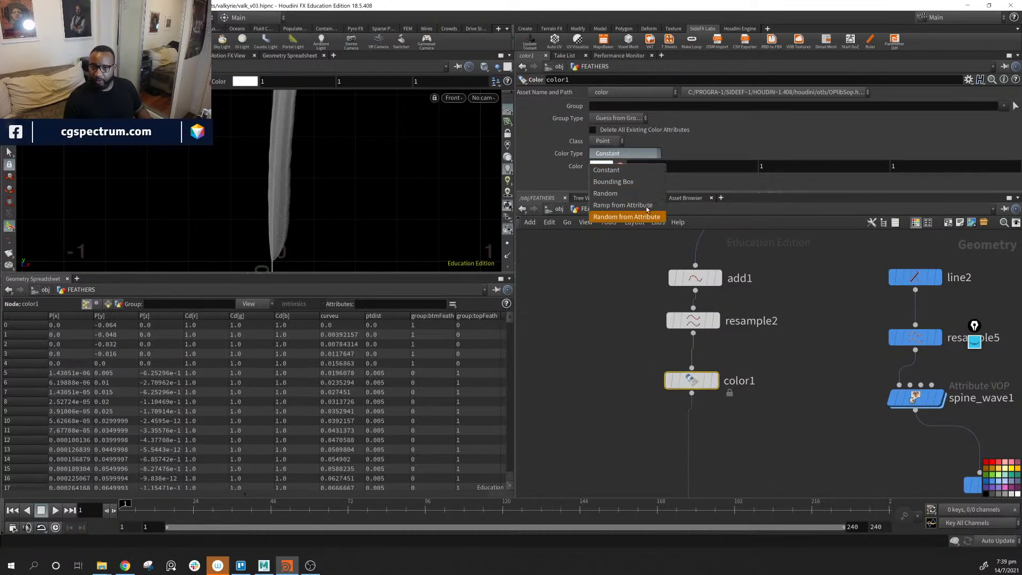
click(626, 217)
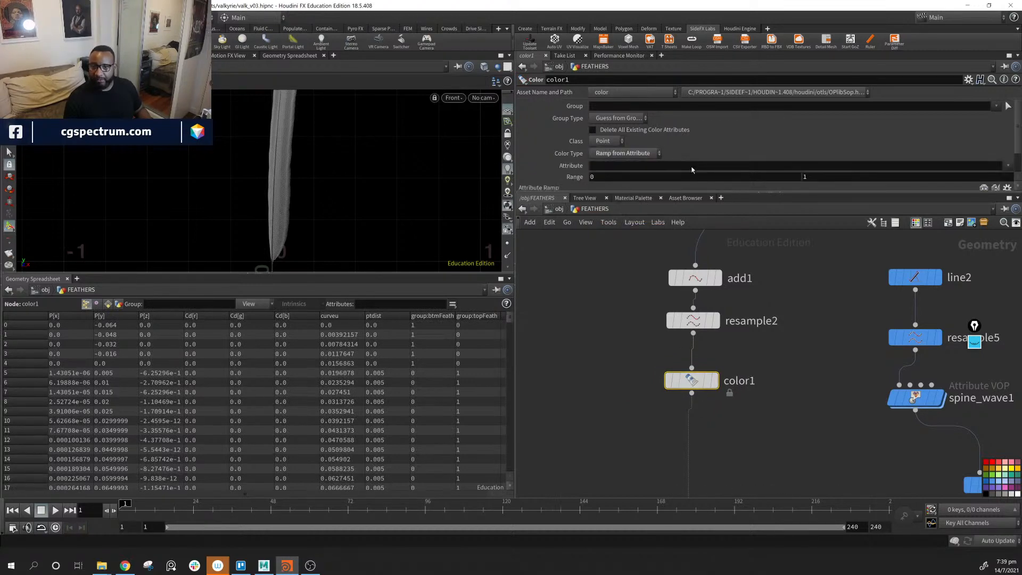
click(715, 380)
middle_drag(757, 455, 751, 318)
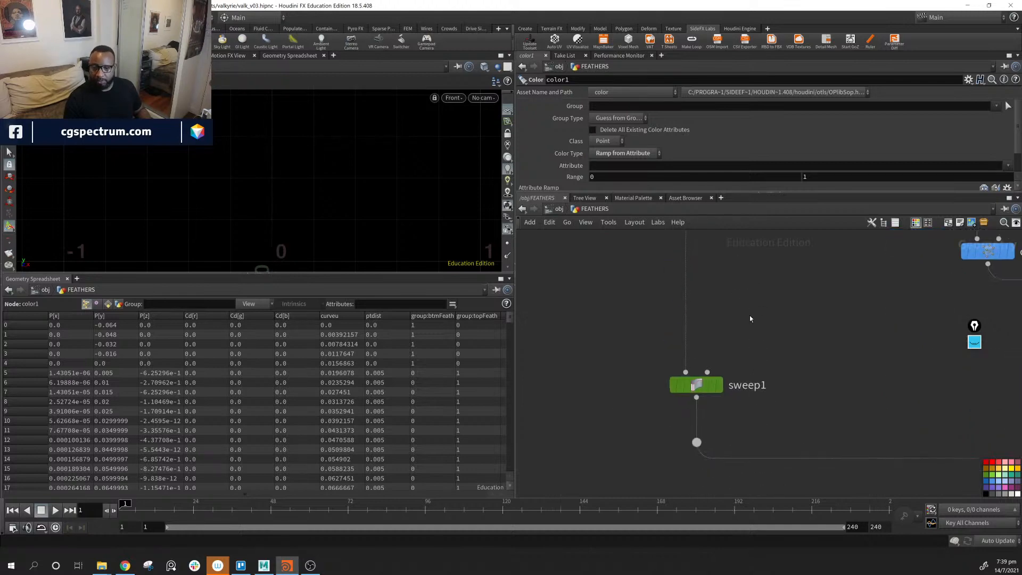
click(719, 384)
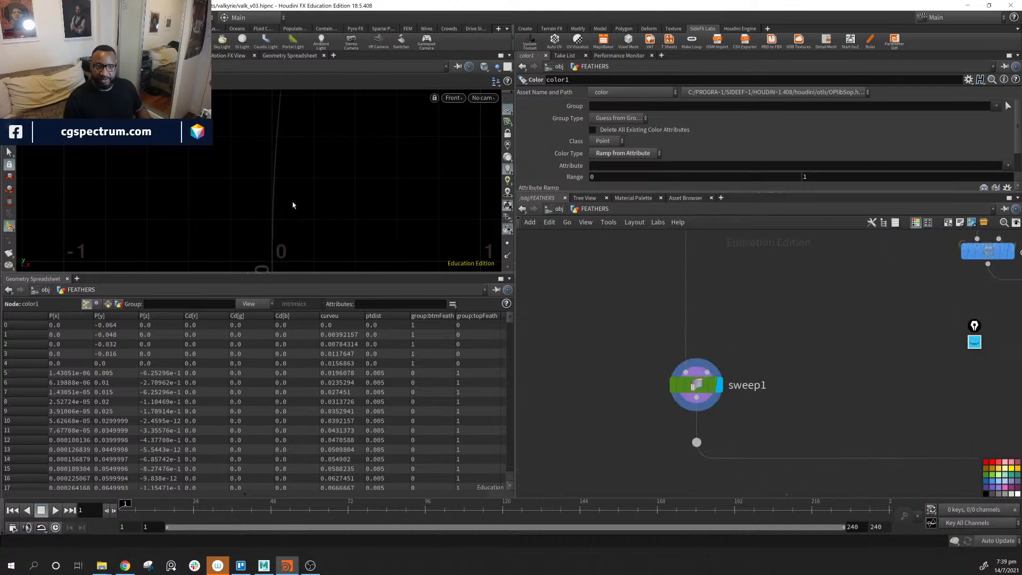
click(655, 167)
click(1005, 166)
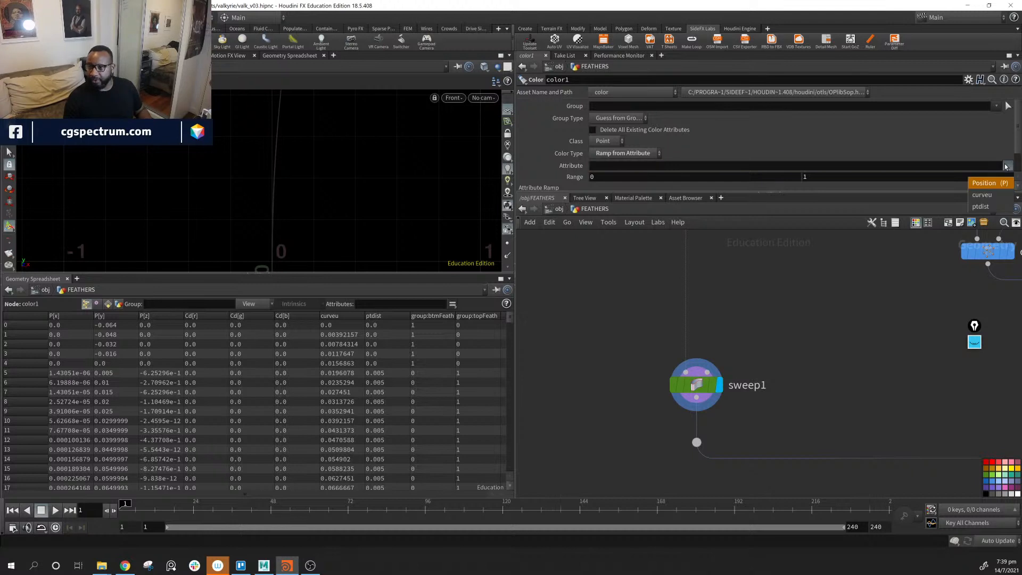
click(985, 194)
Examine how the curveu colour ramp shades the swept quill from its base to its tip.
alt+right_drag(409, 214, 500, 205)
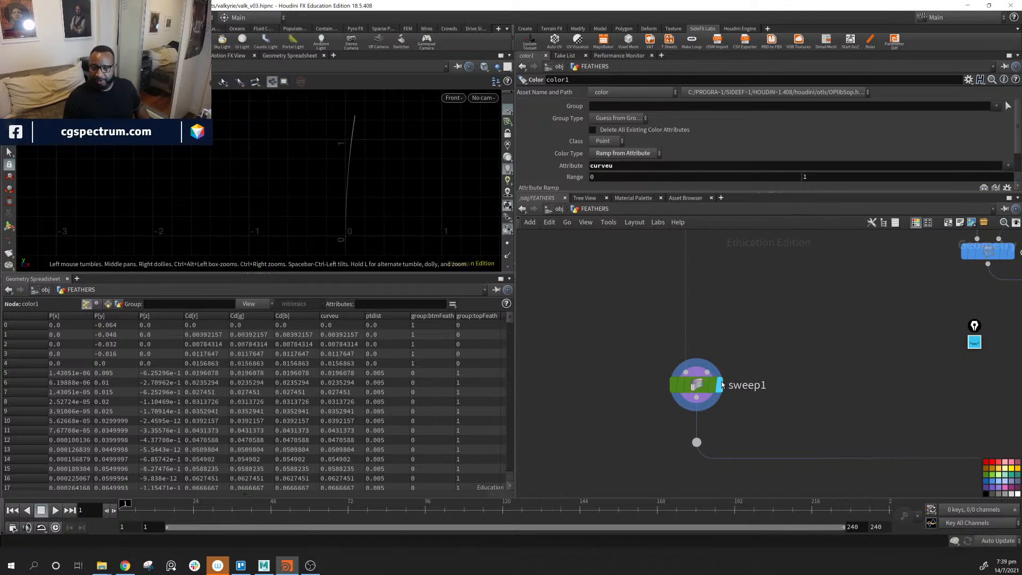
alt+right_drag(312, 143, 427, 205)
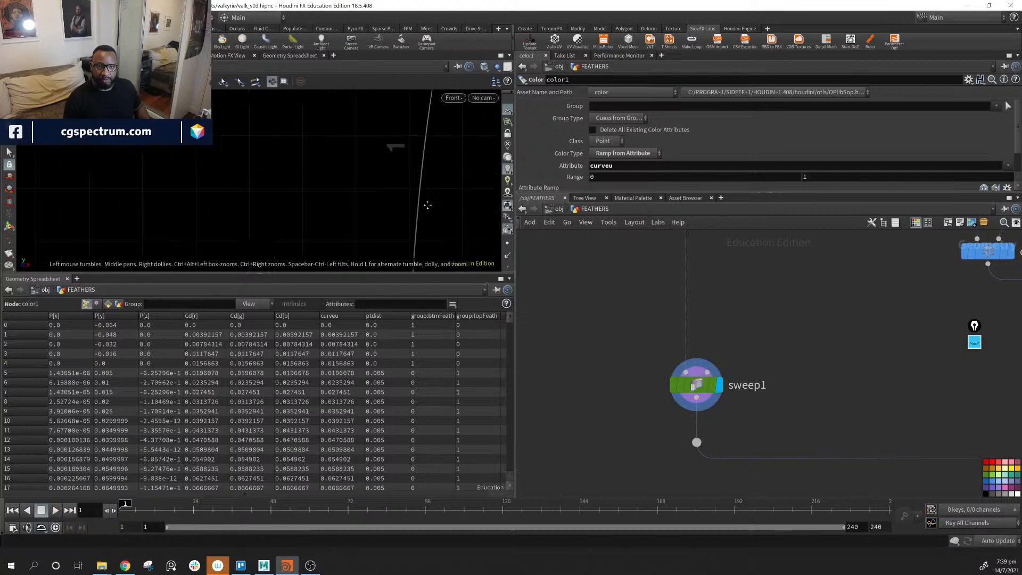
alt+middle_drag(428, 205, 288, 266)
alt+right_drag(287, 266, 575, 242)
alt+middle_drag(426, 213, 398, 32)
alt+right_drag(427, 235, 308, 107)
alt+middle_drag(425, 255, 425, 100)
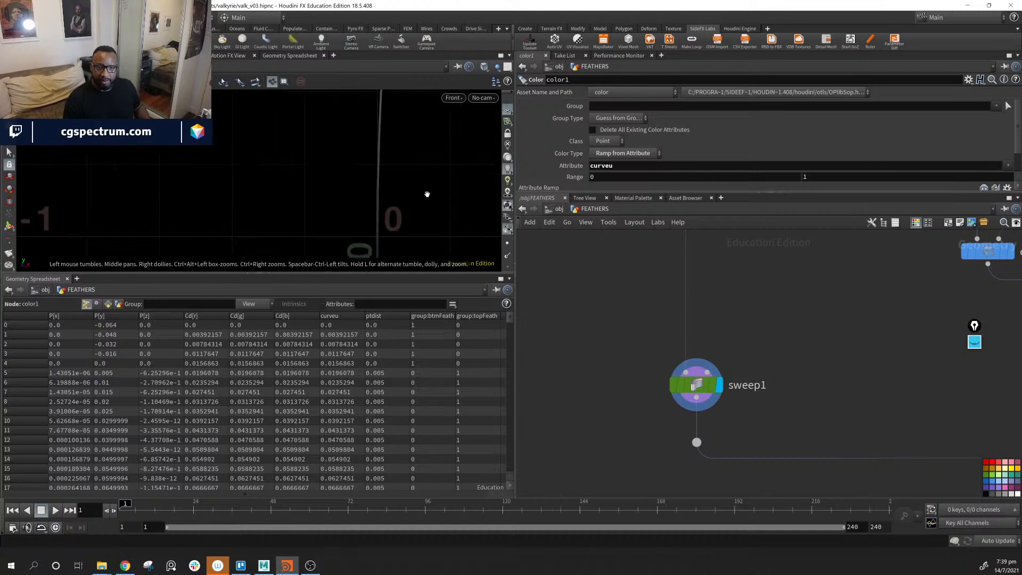
alt+scroll(427, 208, down, 8)
alt+middle_drag(426, 210, 373, 250)
Duplicate the color1 node and place the copy below it as a second branch from resample2.
middle_drag(902, 383, 841, 428)
middle_drag(730, 240, 819, 431)
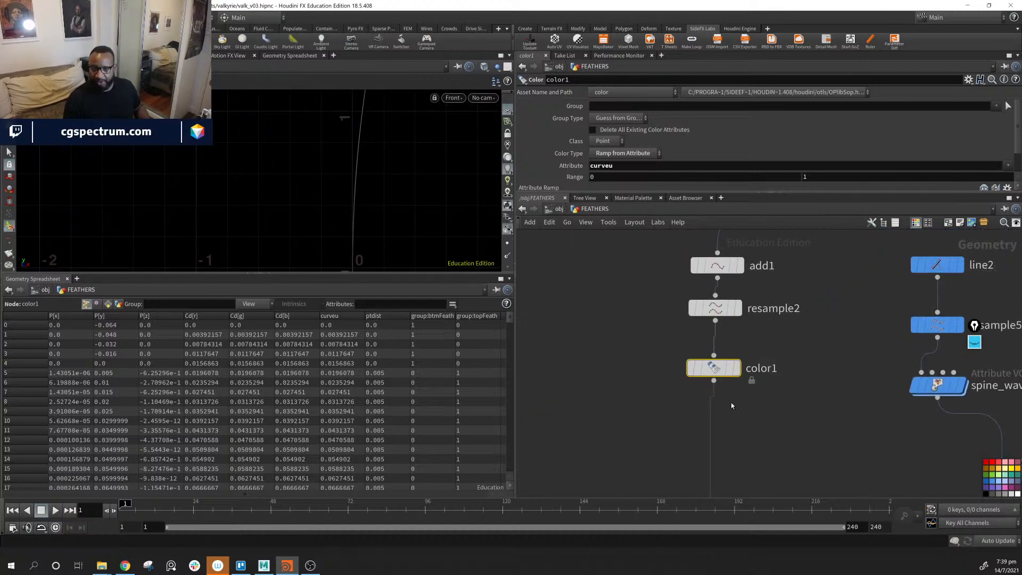
alt+drag(714, 371, 799, 457)
Move attribremap2, attribnoise2 and rotation1 up together to leave more space above copytopoints2.
middle_drag(925, 448, 718, 464)
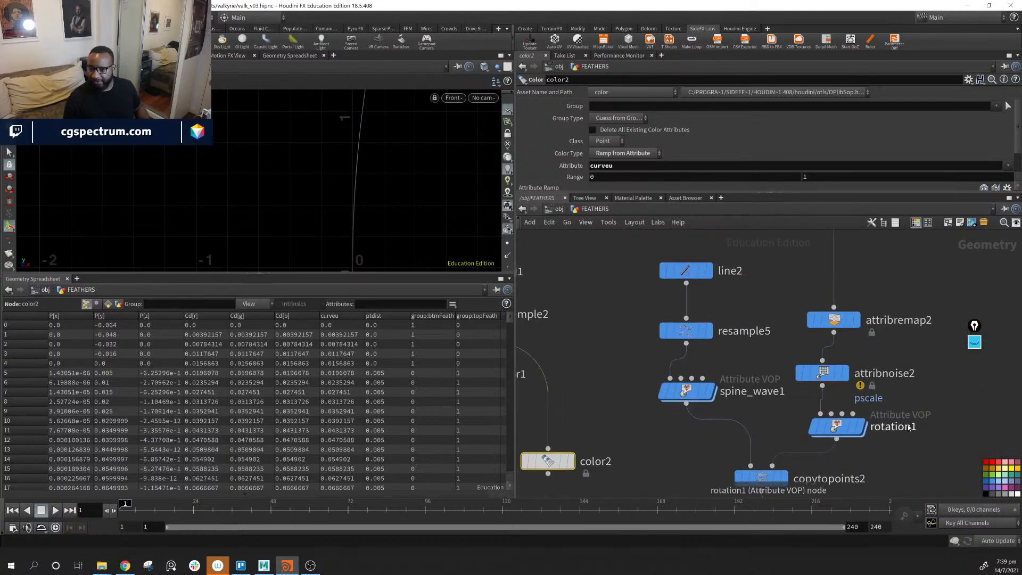
drag(966, 419, 798, 309)
drag(837, 427, 846, 383)
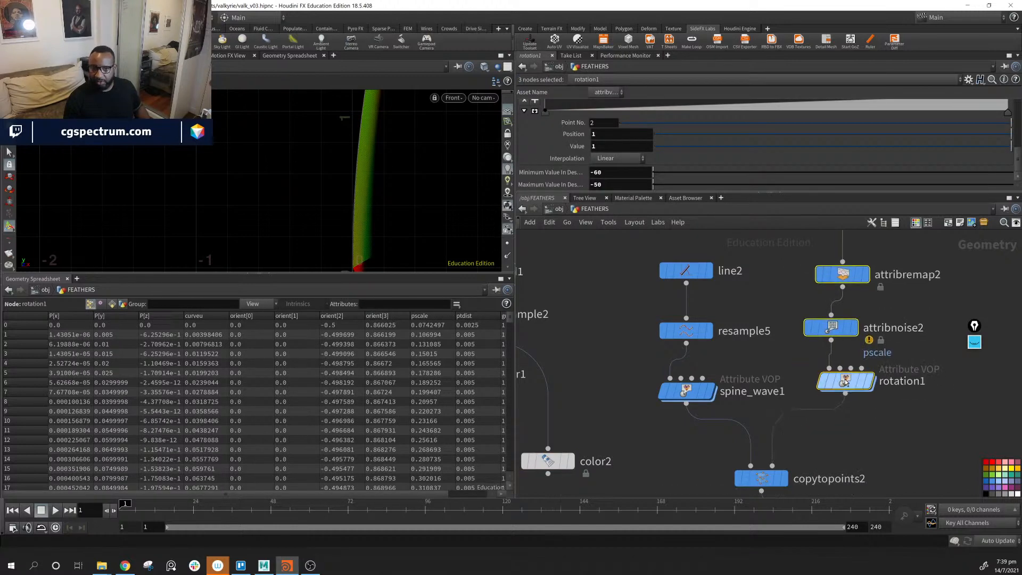
click(846, 382)
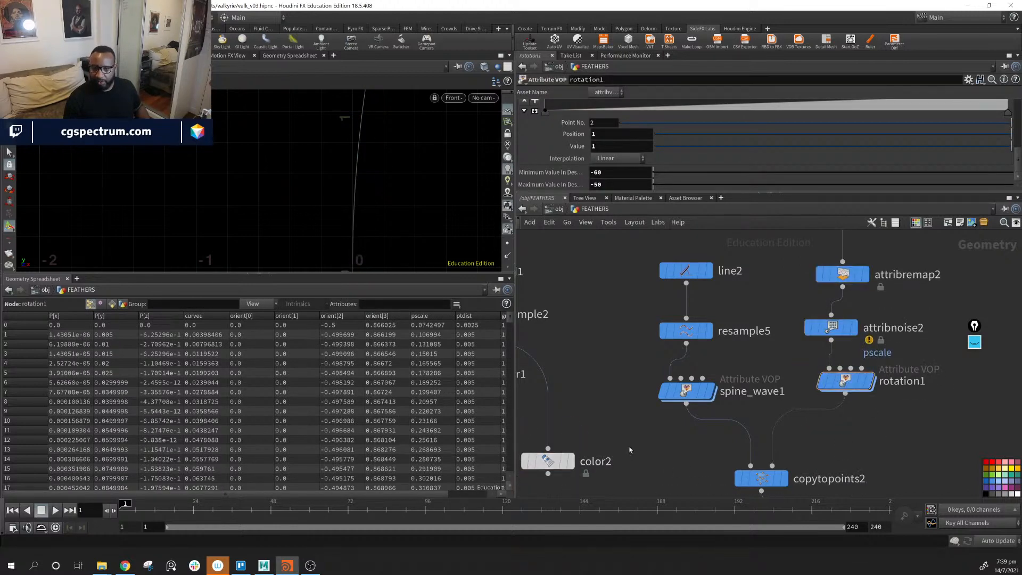
Disconnect color2 from resample2 and move it up beside the wire that feeds attribremap2.
middle_drag(629, 454, 756, 289)
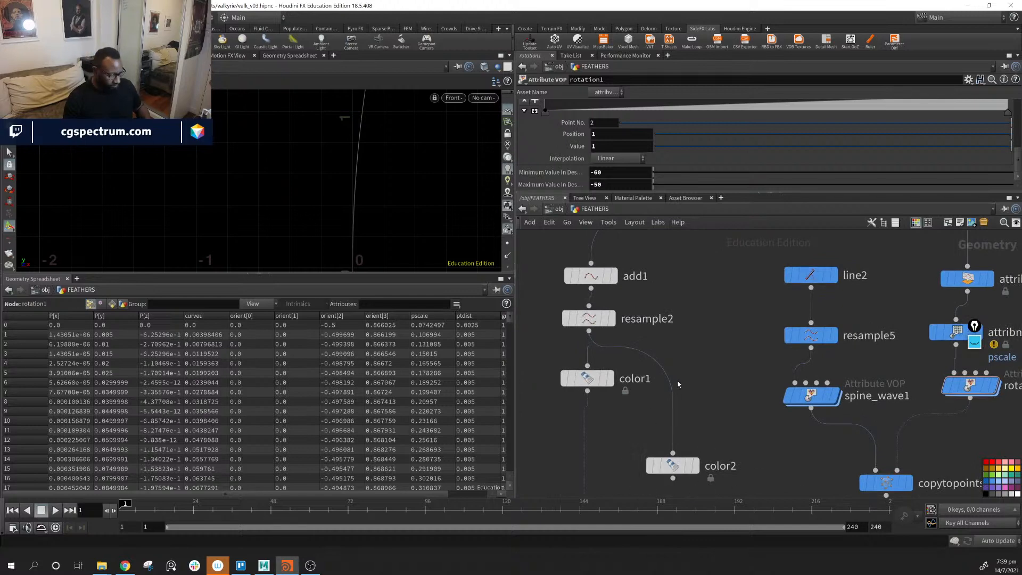
drag(700, 342, 648, 394)
middle_drag(701, 388, 691, 406)
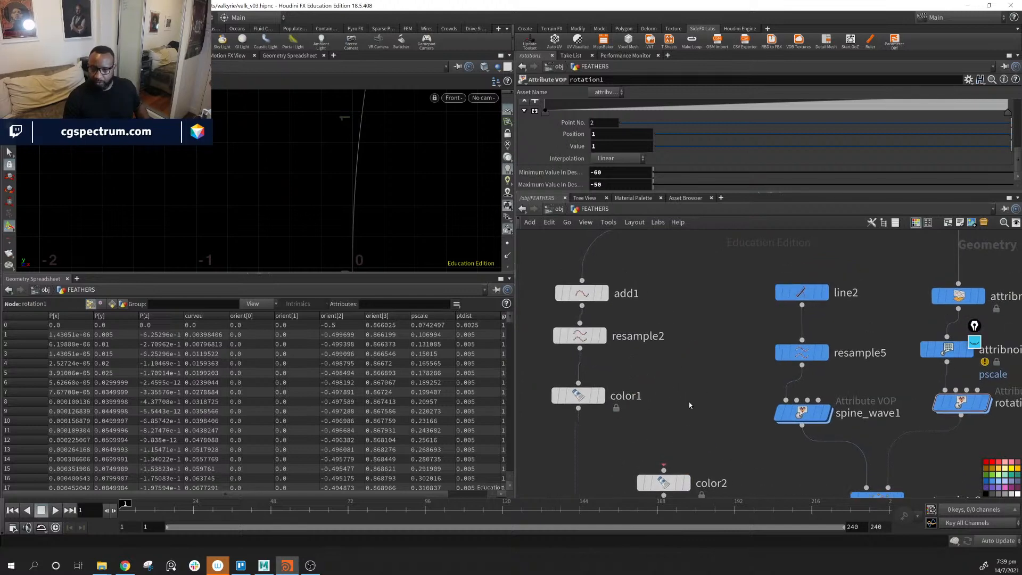
drag(664, 483, 892, 250)
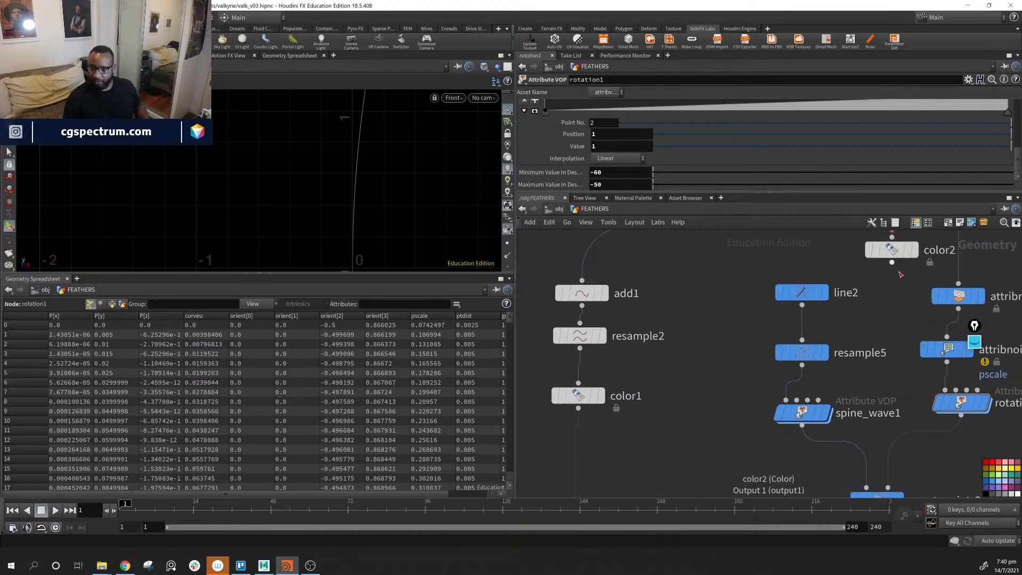
Wire color2 in after group1 so that it feeds both the attribremap2 and attribremap1 branches.
middle_drag(903, 284, 808, 346)
drag(799, 309, 855, 259)
middle_drag(855, 261, 715, 410)
drag(725, 411, 769, 335)
mouse_move(768, 335)
middle_down()
mouse_move(768, 324)
mouse_move(780, 327)
middle_up()
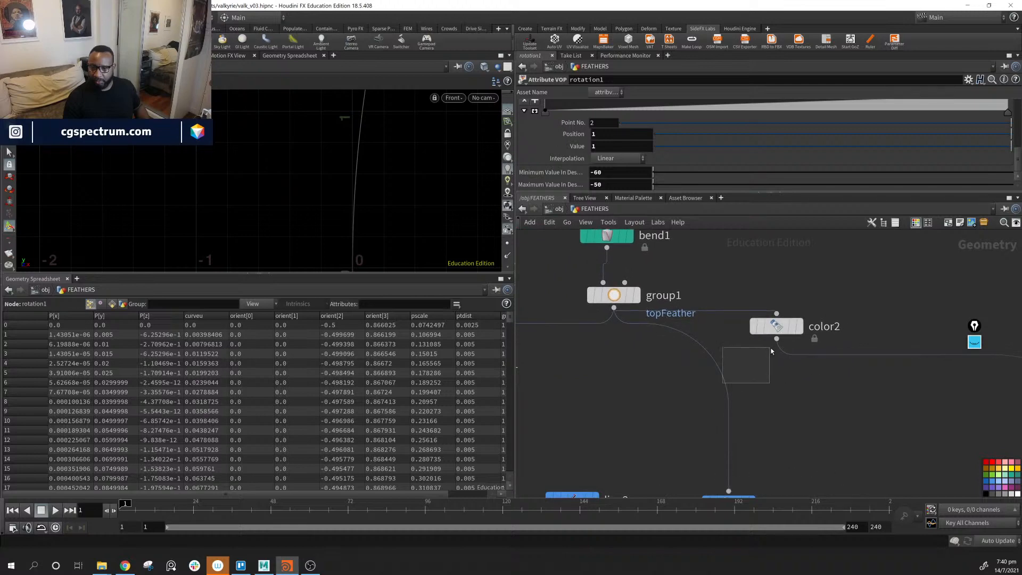
click(777, 327)
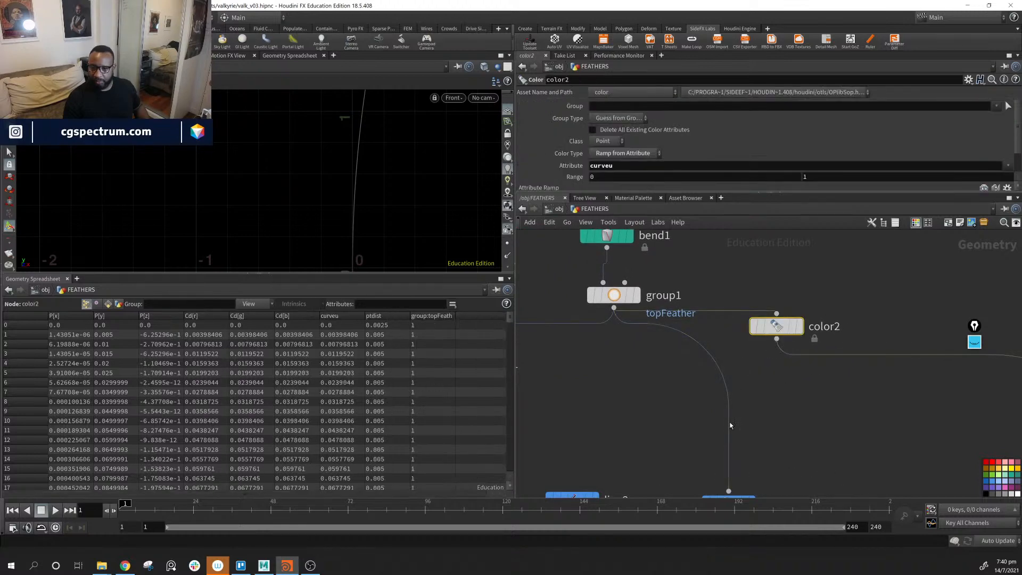
drag(619, 321, 774, 335)
Display color2, copytopoints2 and merge3 in turn to examine how the ramp colours the feather barbs.
click(788, 334)
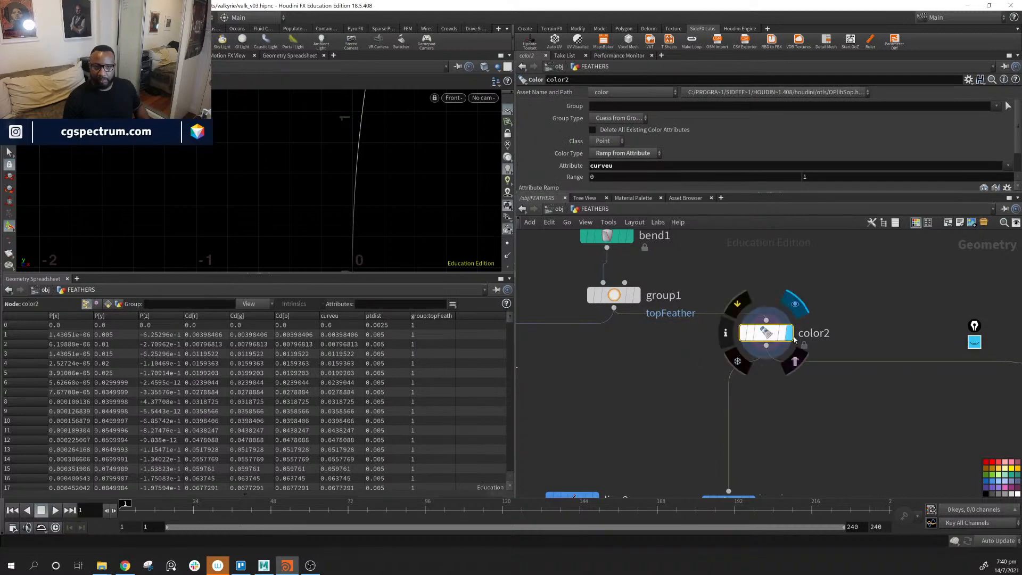
middle_drag(844, 496, 866, 215)
click(690, 422)
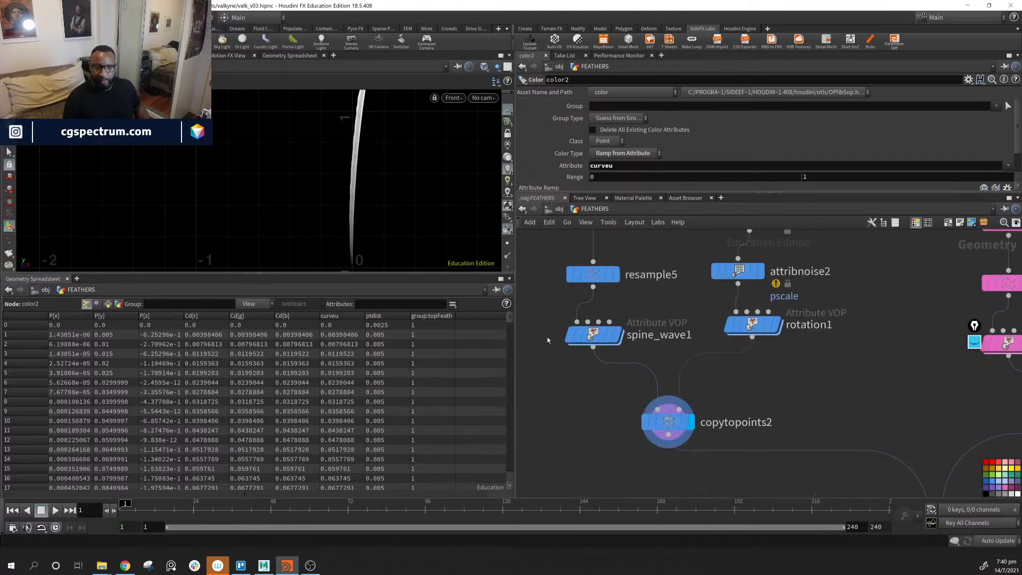
alt+middle_drag(372, 210, 393, 173)
alt+right_drag(393, 173, 349, 174)
alt+middle_drag(421, 183, 403, 209)
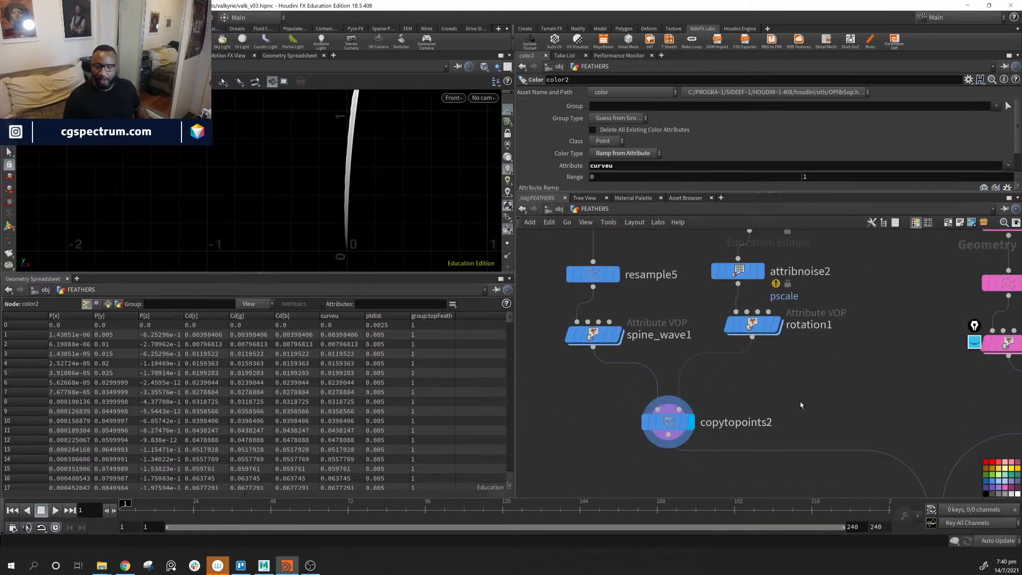
middle_drag(862, 403, 739, 309)
click(837, 438)
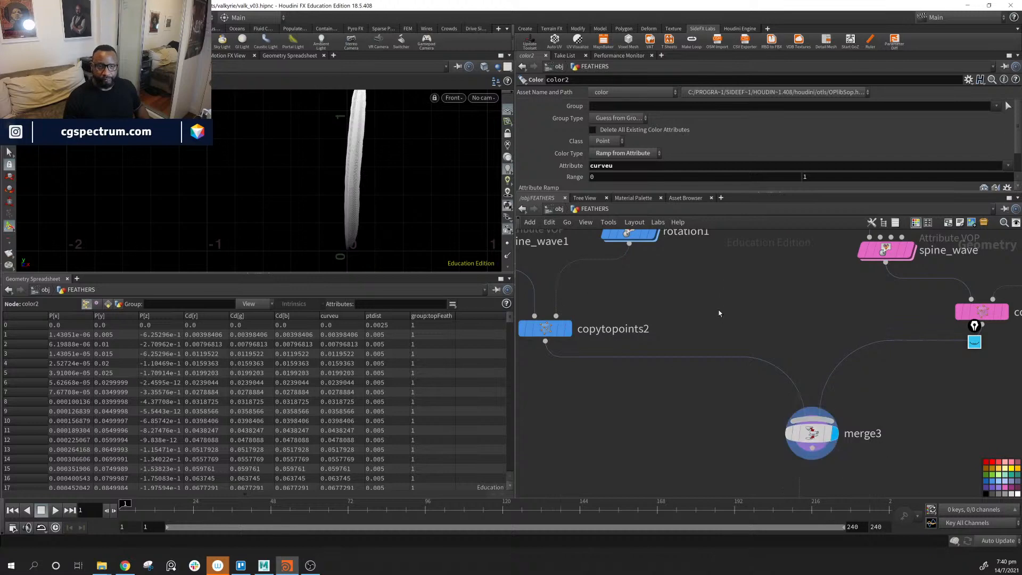
On color2's attribute ramp, move the black point just past the middle and the white point in to about 0.64.
middle_drag(703, 267, 729, 394)
middle_drag(747, 270, 774, 498)
mouse_move(716, 317)
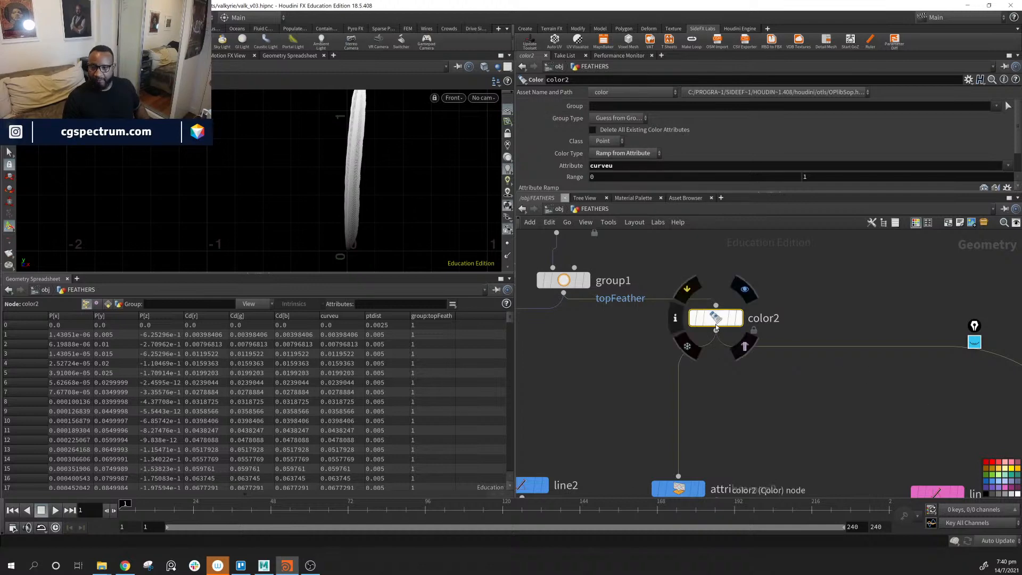
scroll(678, 181, down, 1)
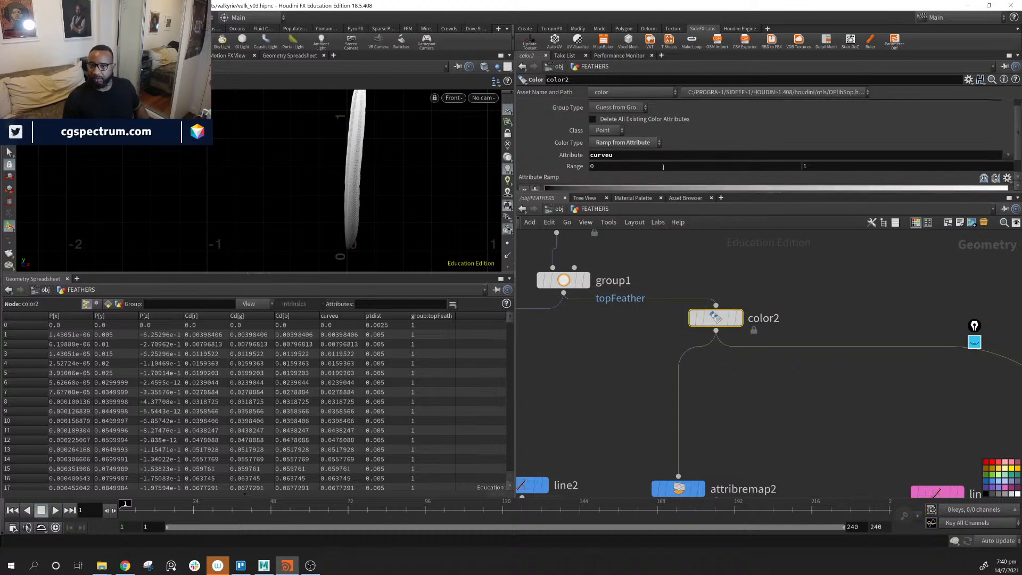
scroll(663, 167, down, 2)
drag(546, 186, 781, 185)
drag(1011, 188, 846, 193)
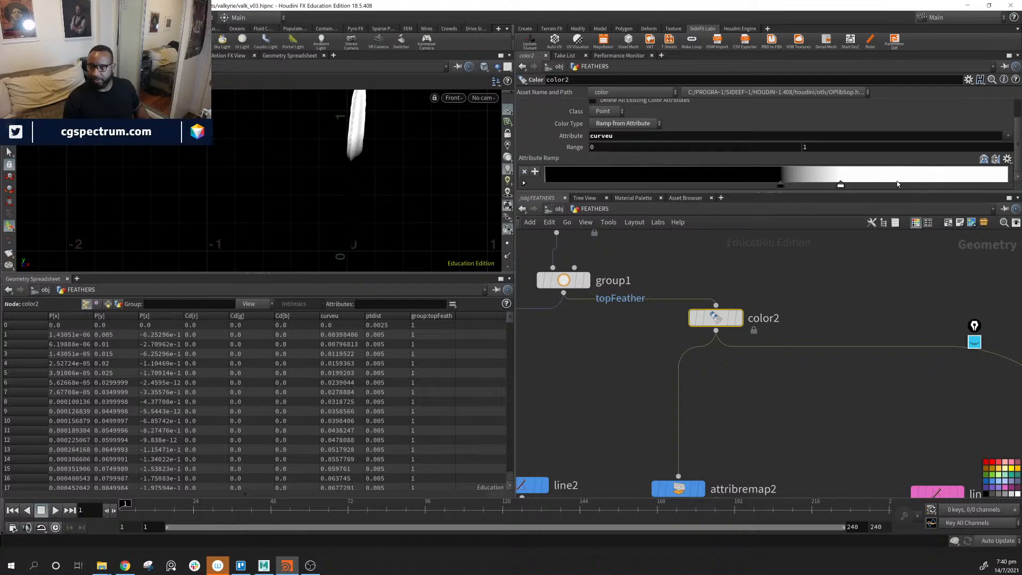
Expose the point settings of color2's attribute ramp and move the middle white point to about 0.59, near the black point.
drag(978, 193, 980, 257)
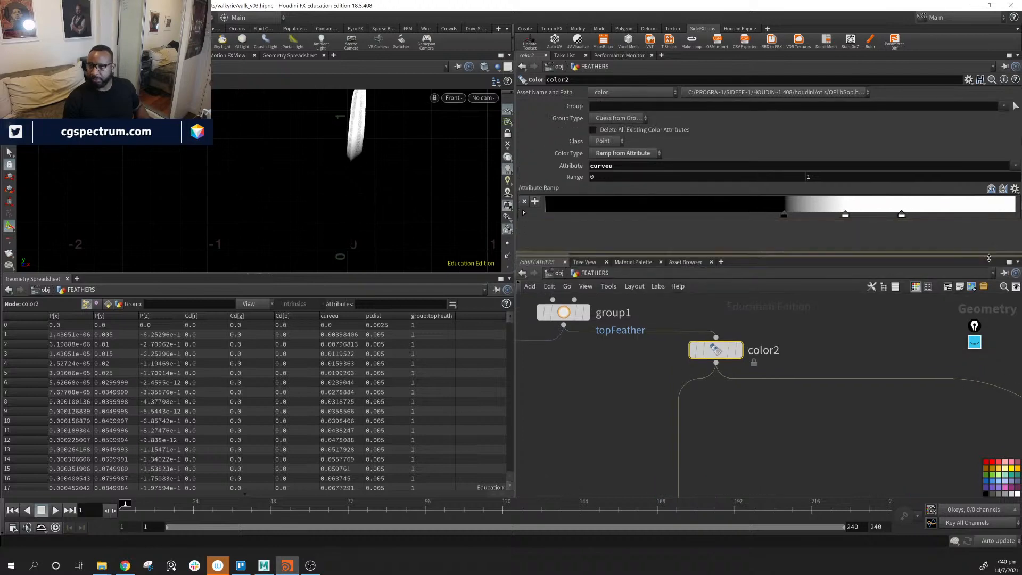
click(524, 213)
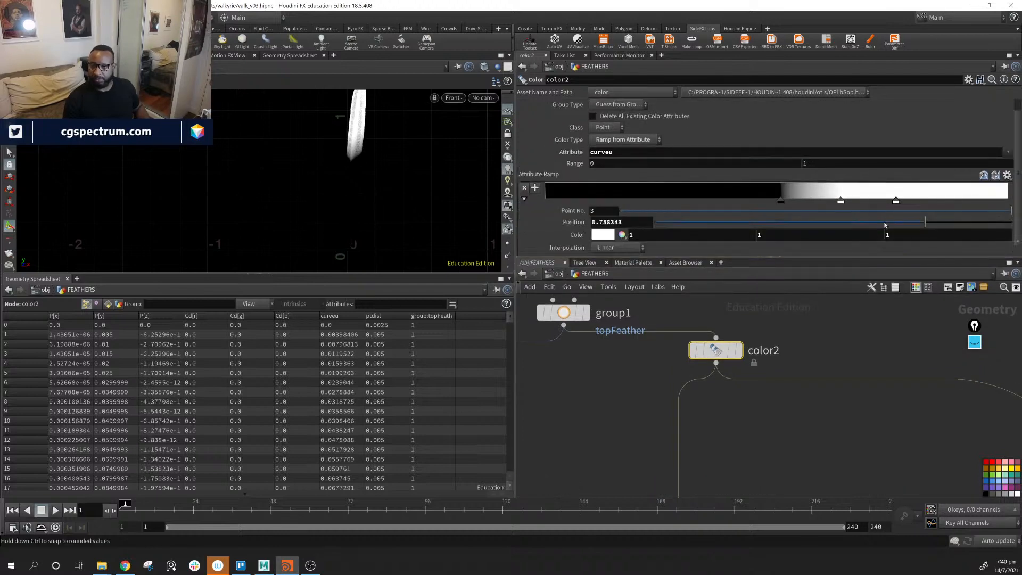
drag(822, 204, 781, 207)
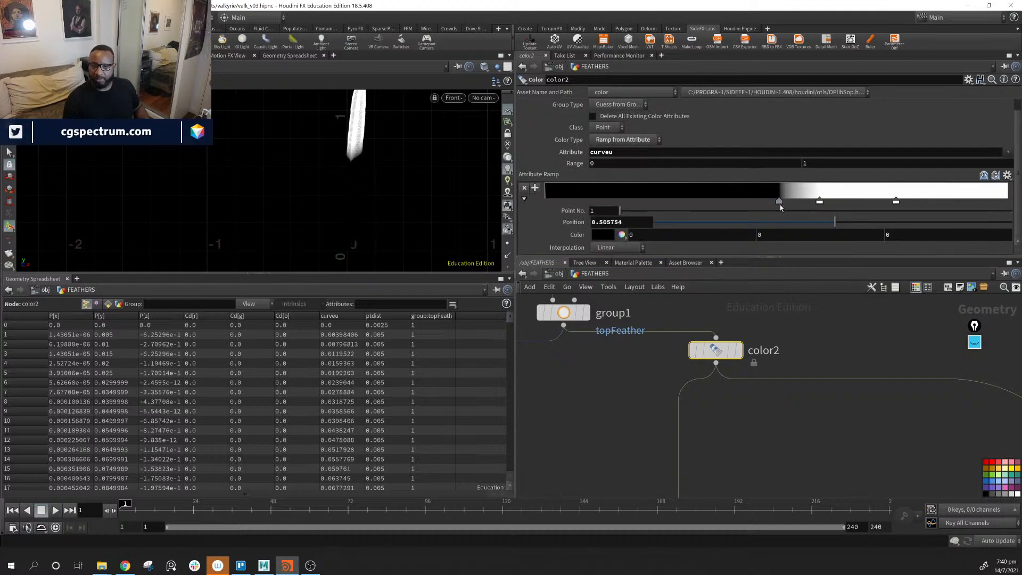
Set the last point of color2's attribute ramp, at about 0.76, to black.
click(896, 201)
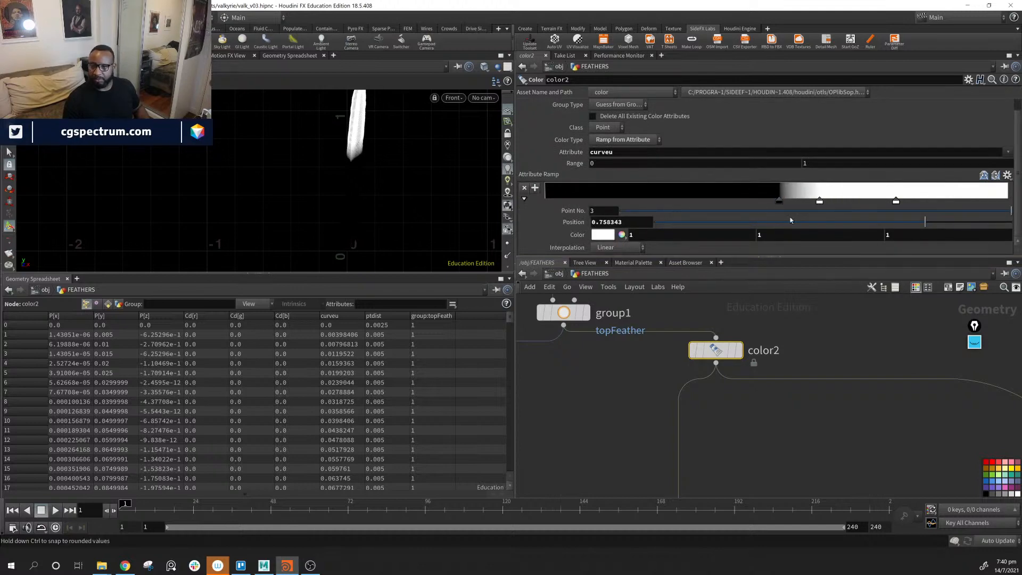
click(603, 235)
click(559, 208)
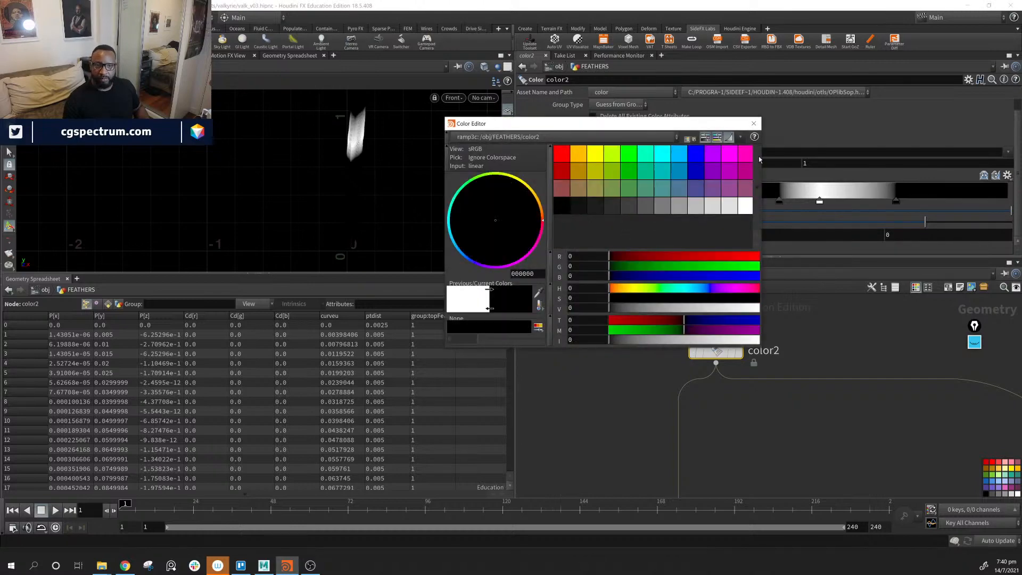
click(754, 123)
middle_drag(384, 135, 352, 171)
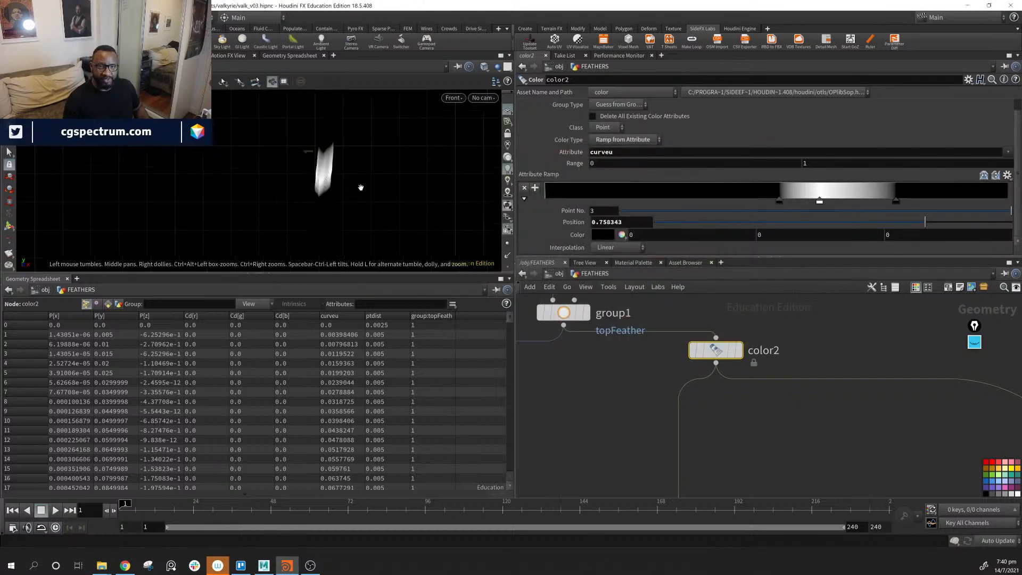
Recolour the first and last points of color2's ramp dark grey, using 0.05 per channel for the first.
click(779, 202)
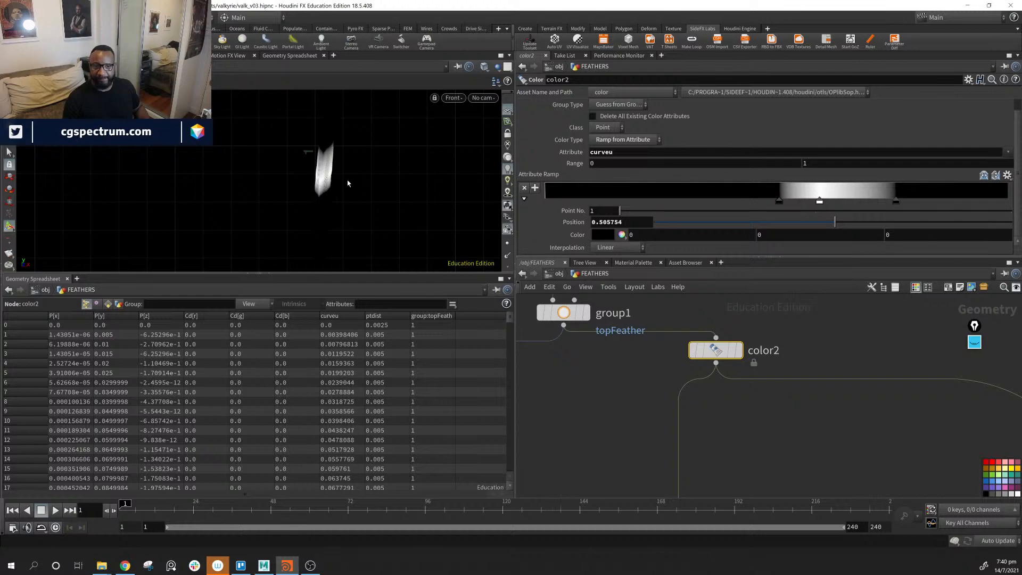
middle_drag(347, 183, 373, 149)
click(605, 235)
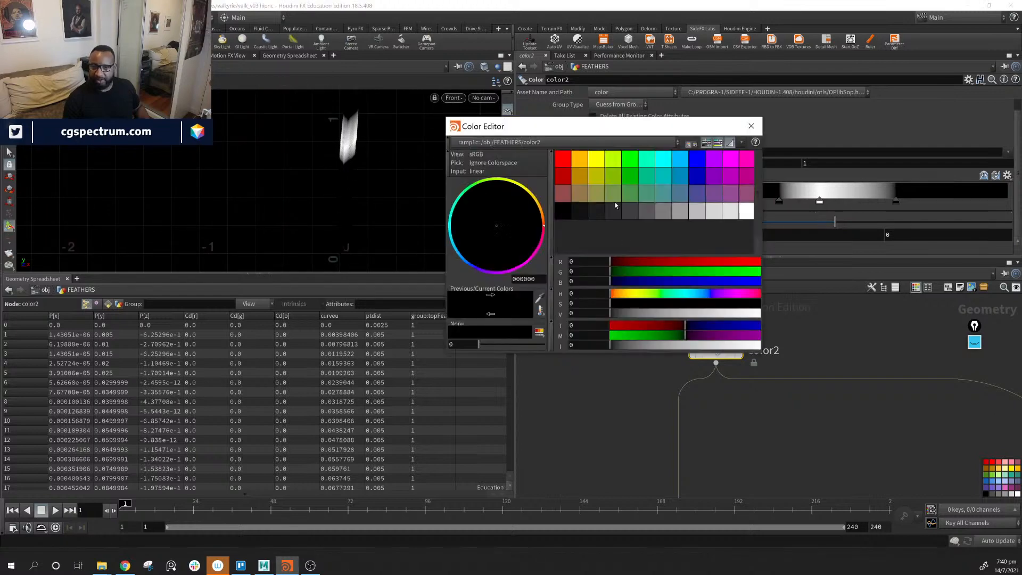
click(608, 213)
click(751, 127)
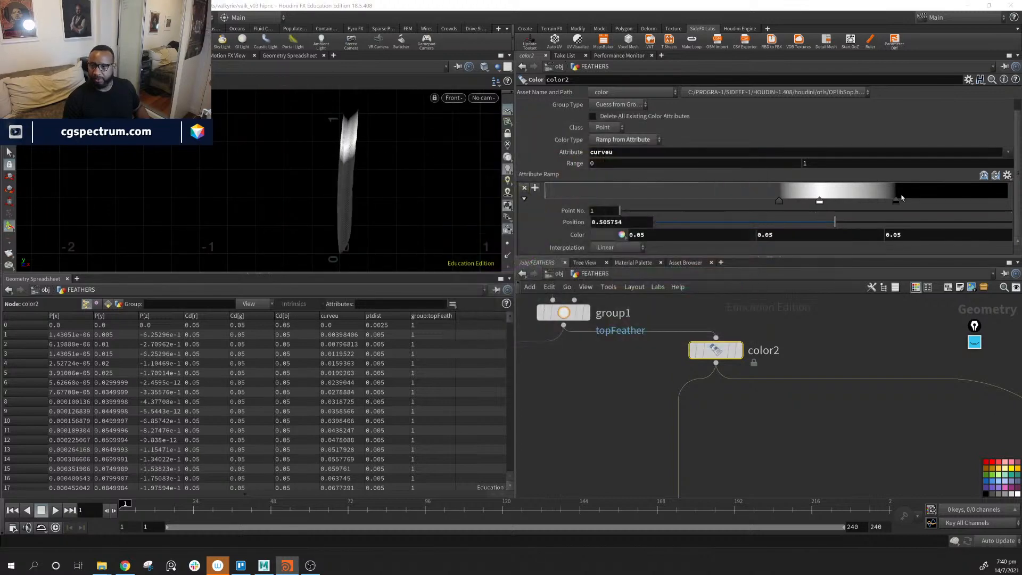
click(897, 202)
click(604, 236)
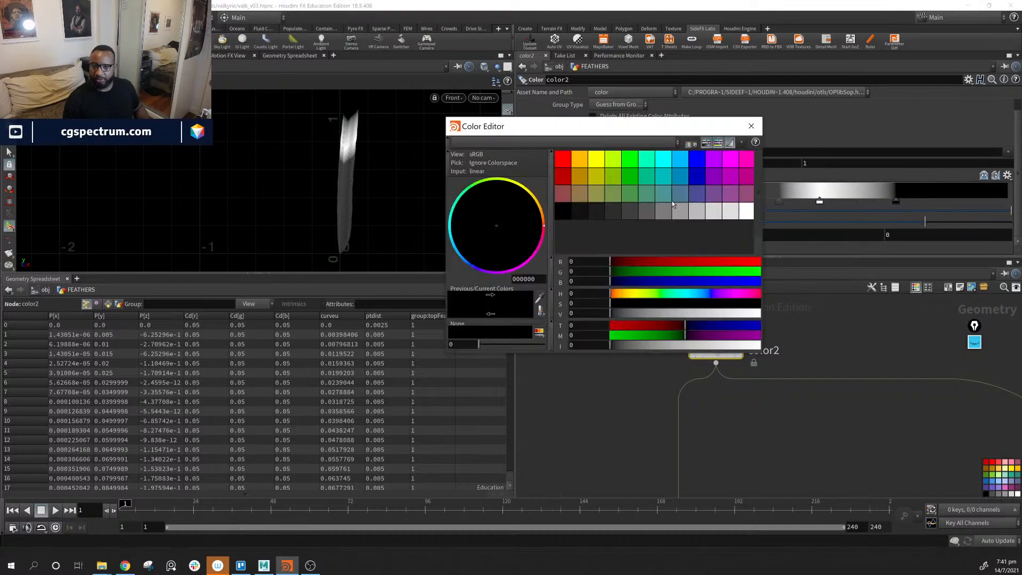
click(612, 214)
Set the middle point of color2's ramp to pure red (FF0000).
click(819, 201)
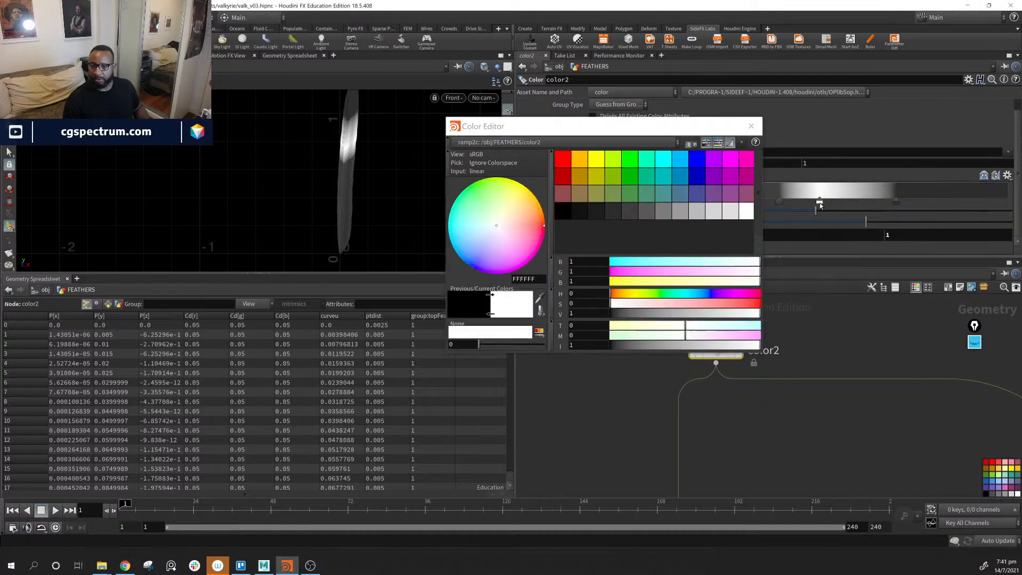
click(568, 160)
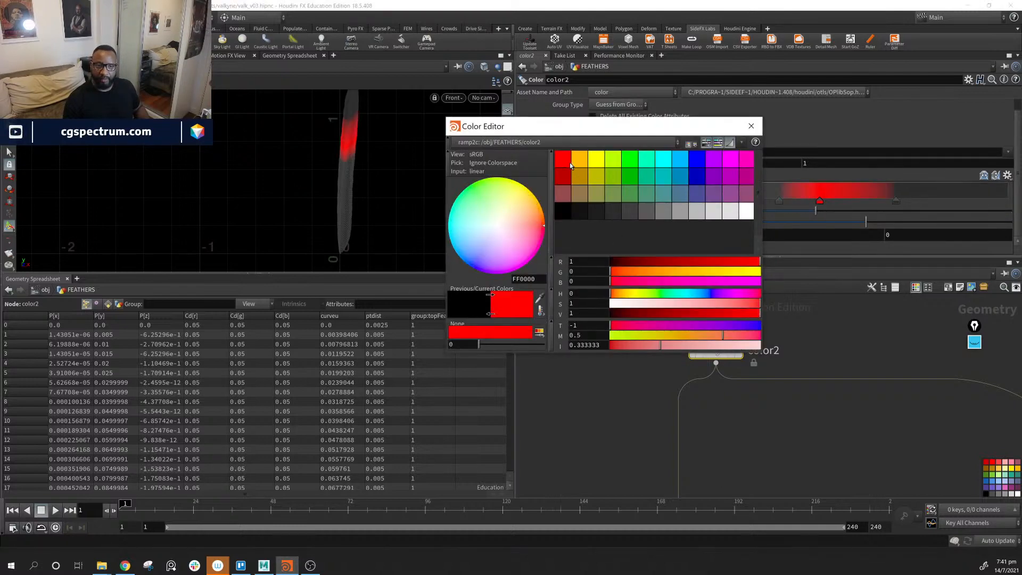
click(752, 126)
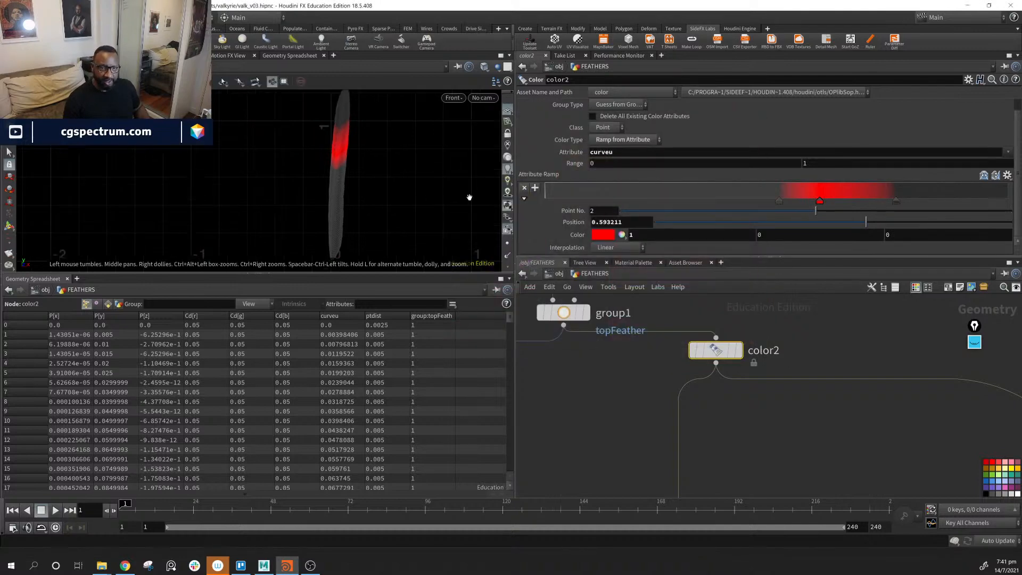
Switch to the perspective view and widen the red band, moving the first ramp point to about 0.46 and the red point to about 0.61.
click(454, 98)
mouse_move(479, 125)
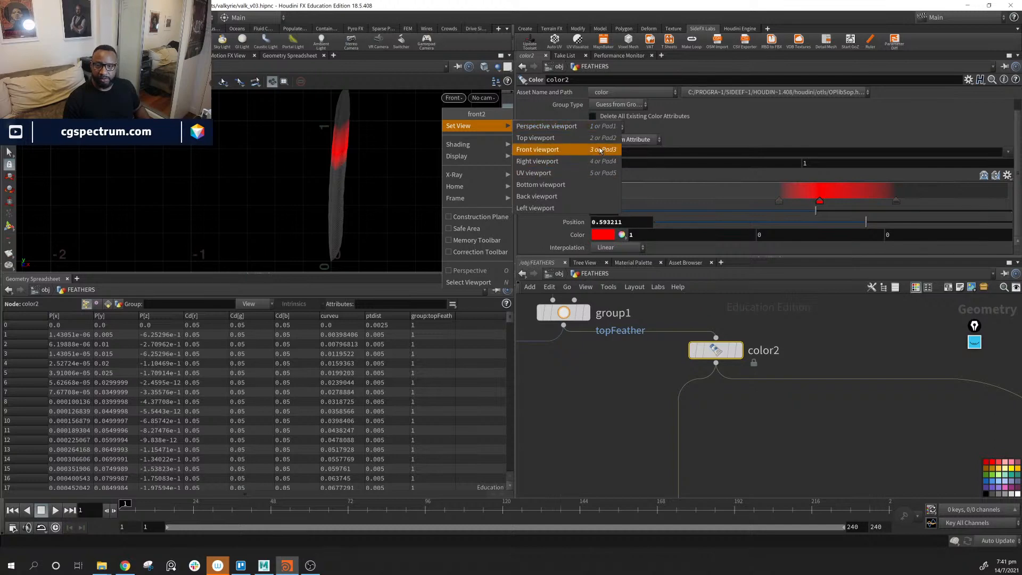
click(603, 127)
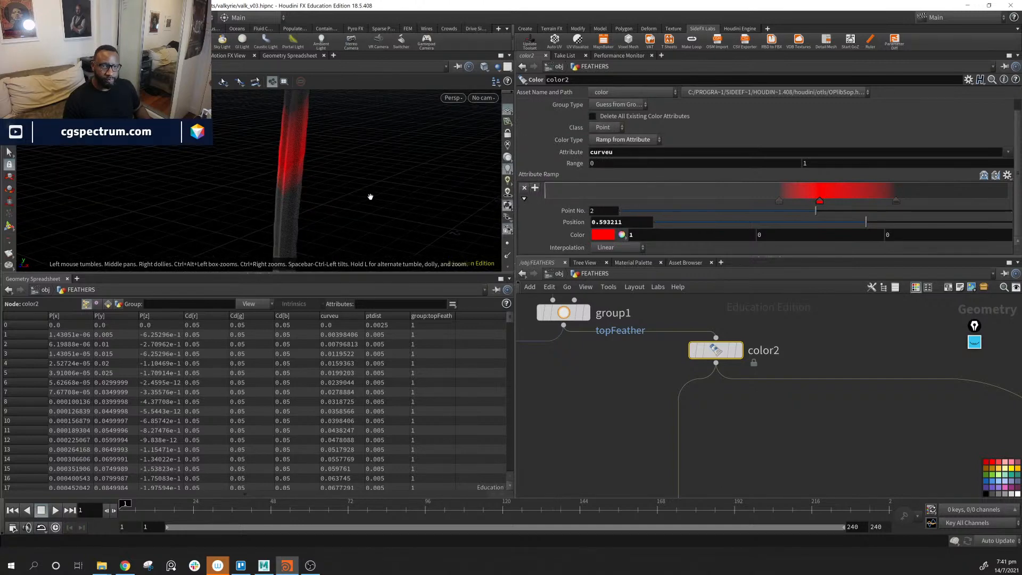
mouse_move(825, 201)
mouse_down()
mouse_move(854, 204)
mouse_move(843, 203)
mouse_up()
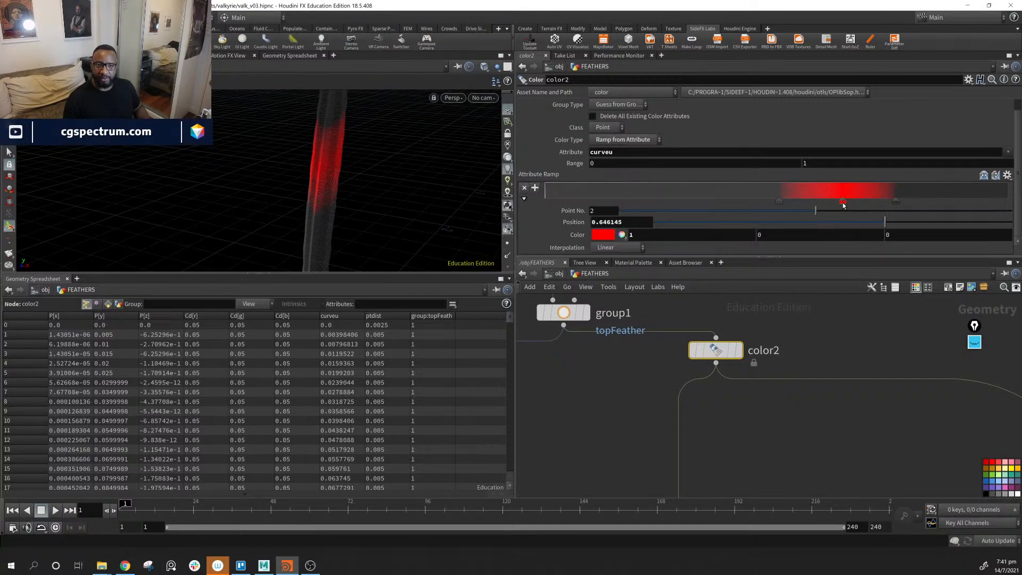
drag(780, 201, 764, 209)
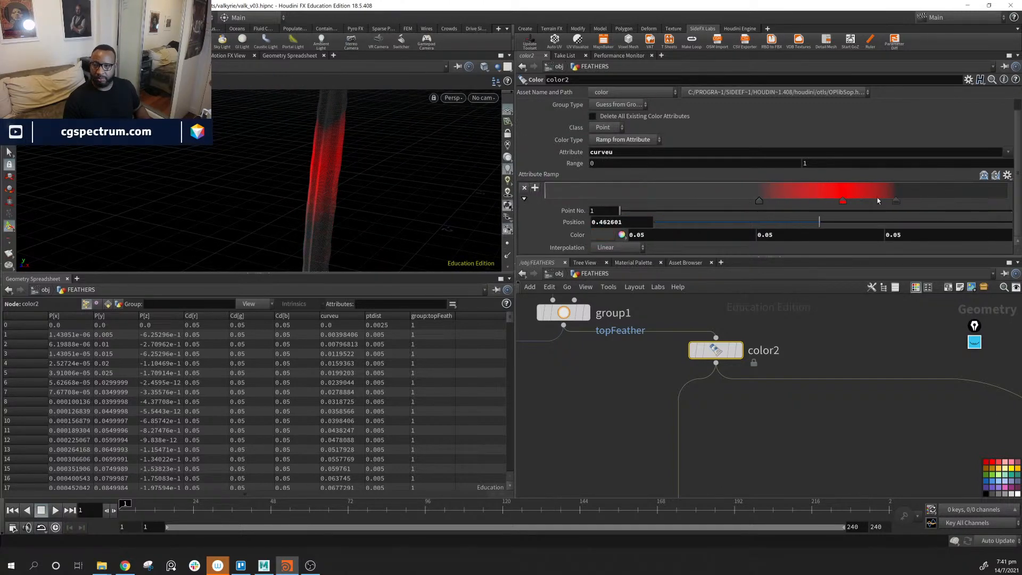
drag(841, 204, 831, 205)
Examine the red band and the grey tip of the feather from several angles in the perspective view.
alt+drag(313, 203, 363, 200)
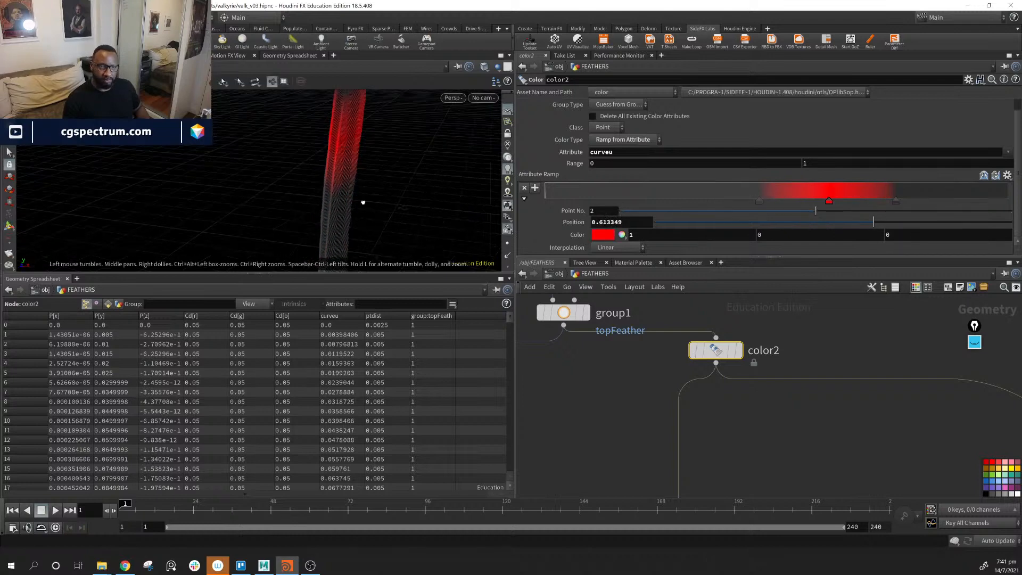
alt+right_drag(363, 201, 237, 169)
alt+drag(237, 169, 344, 176)
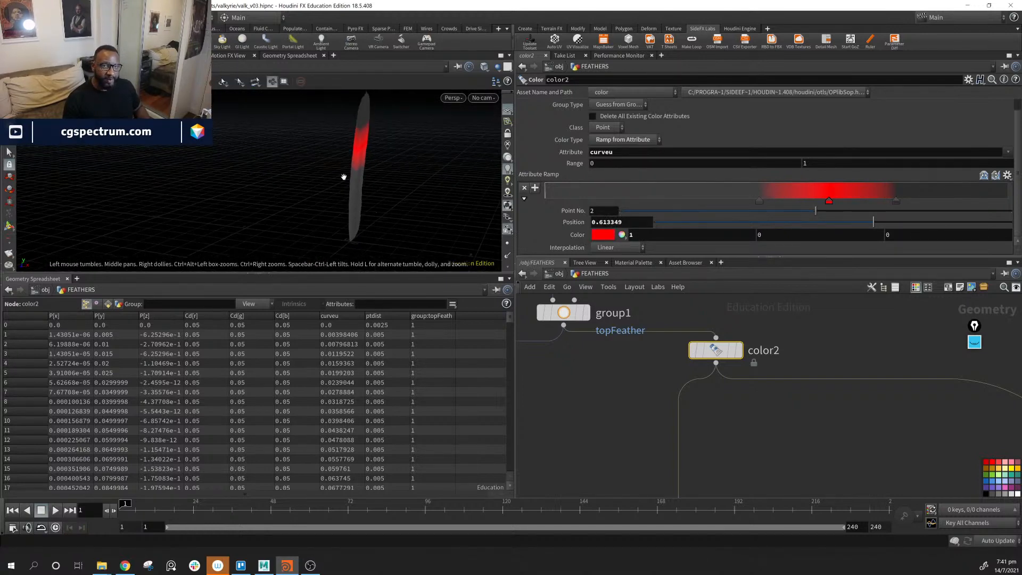
alt+right_drag(345, 175, 383, 172)
alt+drag(384, 172, 379, 176)
alt+middle_drag(378, 176, 347, 185)
alt+right_drag(347, 185, 375, 161)
alt+middle_drag(374, 162, 357, 181)
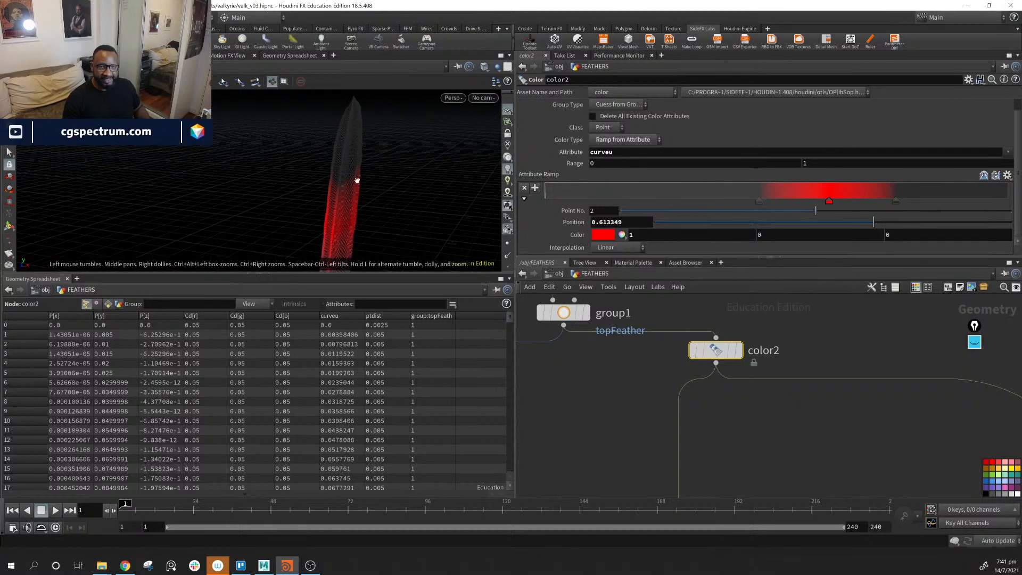
Delete color2 from the barb branches and color1 from the quill branch of the FEATHERS network.
scroll(808, 415, down, 10)
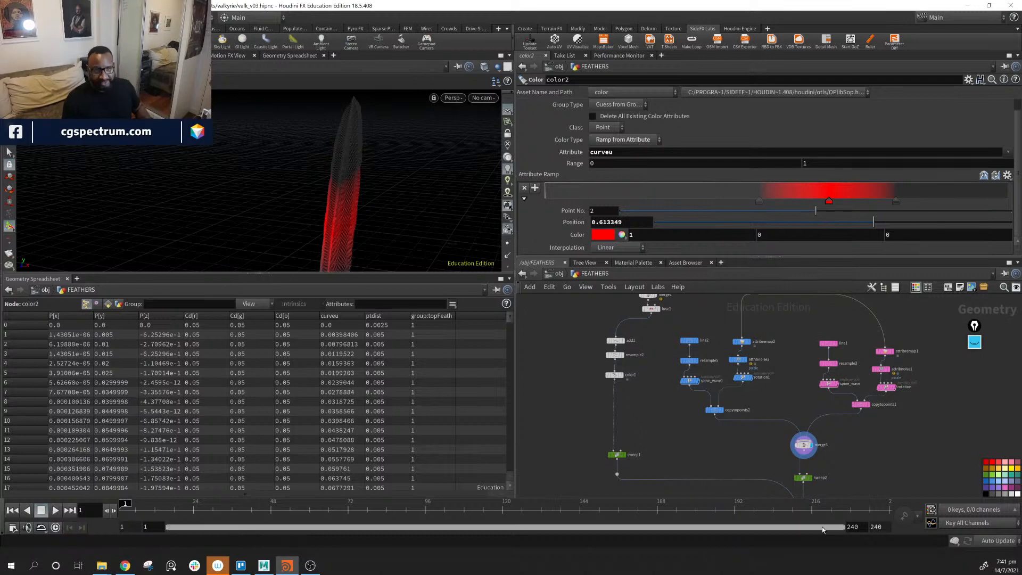
middle_drag(778, 351, 794, 326)
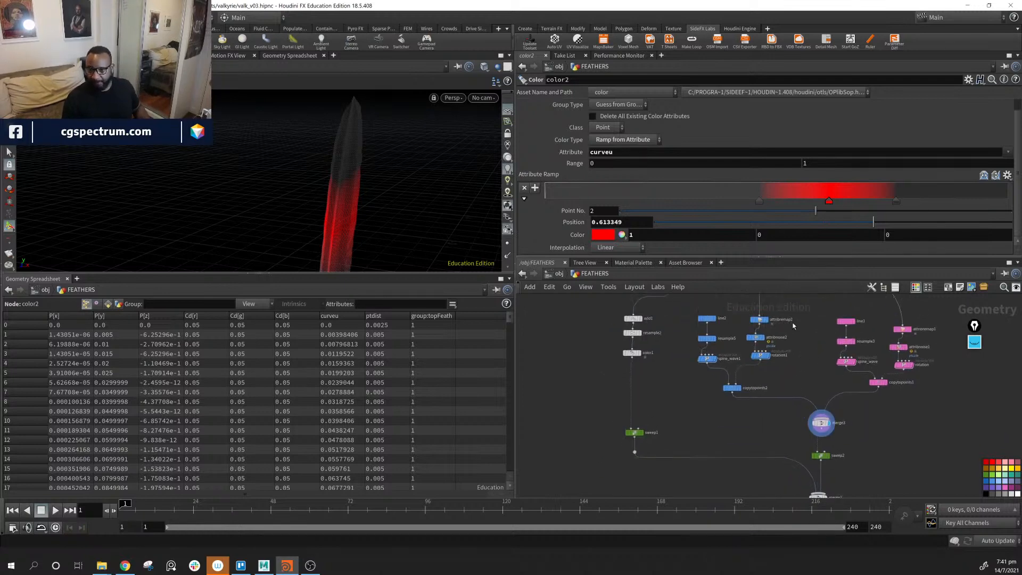
middle_drag(797, 386, 801, 420)
middle_drag(797, 306, 836, 397)
scroll(816, 365, down, 1)
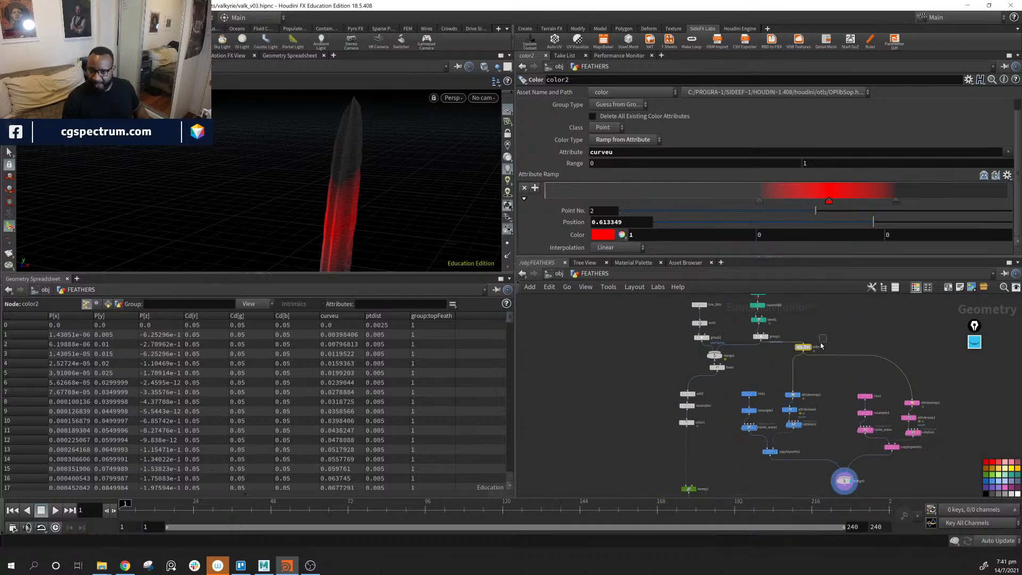
drag(783, 371, 783, 369)
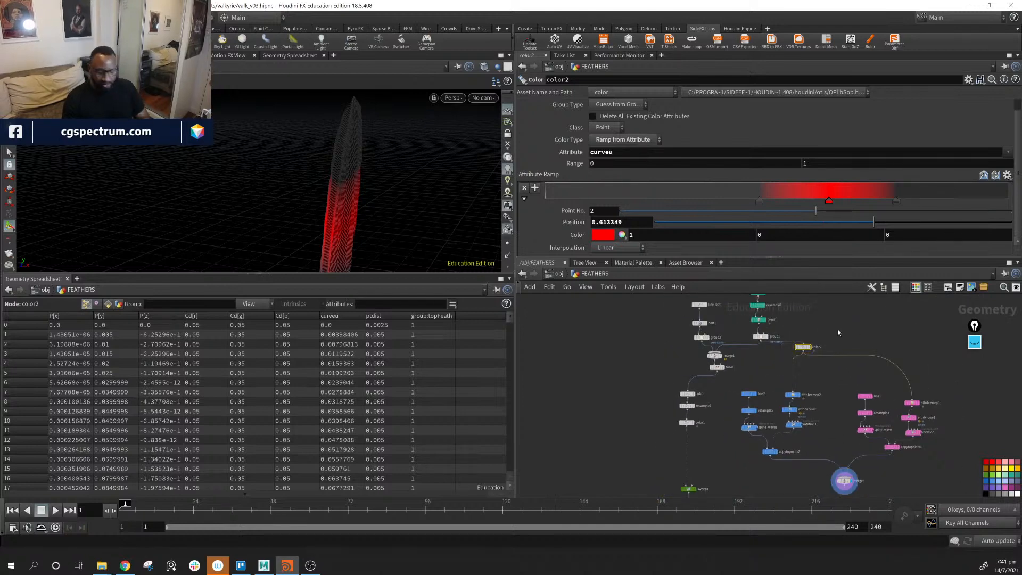
key(Delete)
drag(677, 442, 673, 445)
key(Delete)
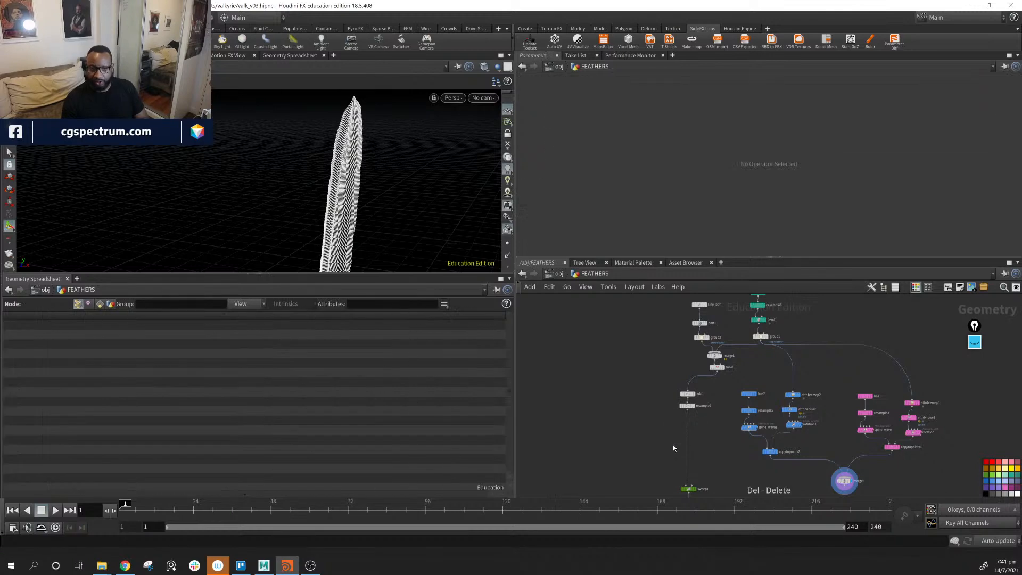
Display the output of OUT_FEATHER at the end of the network and inspect the feather without its ramp colours.
middle_drag(727, 461, 673, 322)
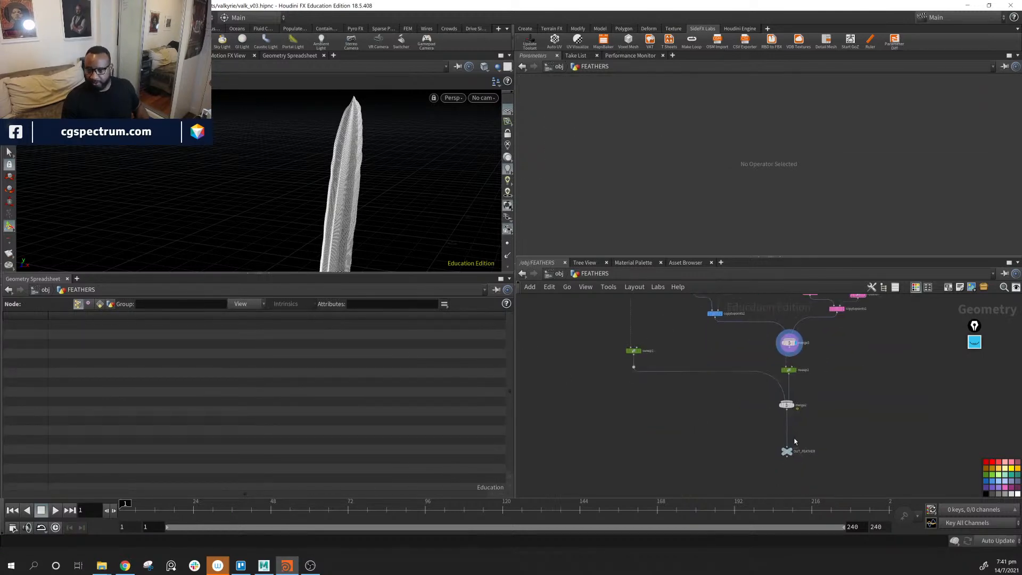
click(801, 443)
alt+drag(415, 160, 320, 120)
Add a Null node in the empty space beside the pink barb branch.
middle_drag(690, 383, 660, 472)
middle_drag(907, 425, 833, 451)
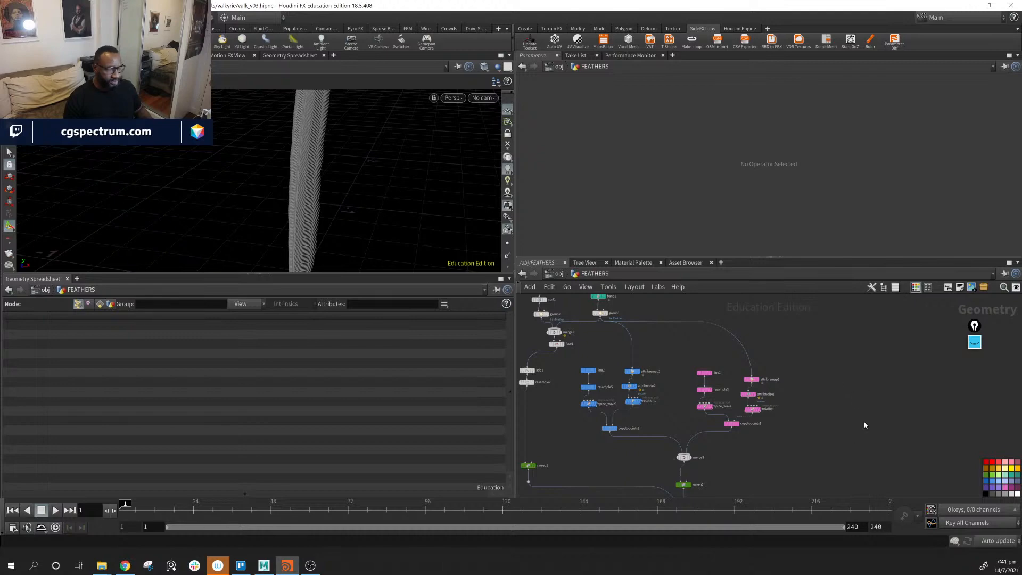
key(Tab)
text(null)
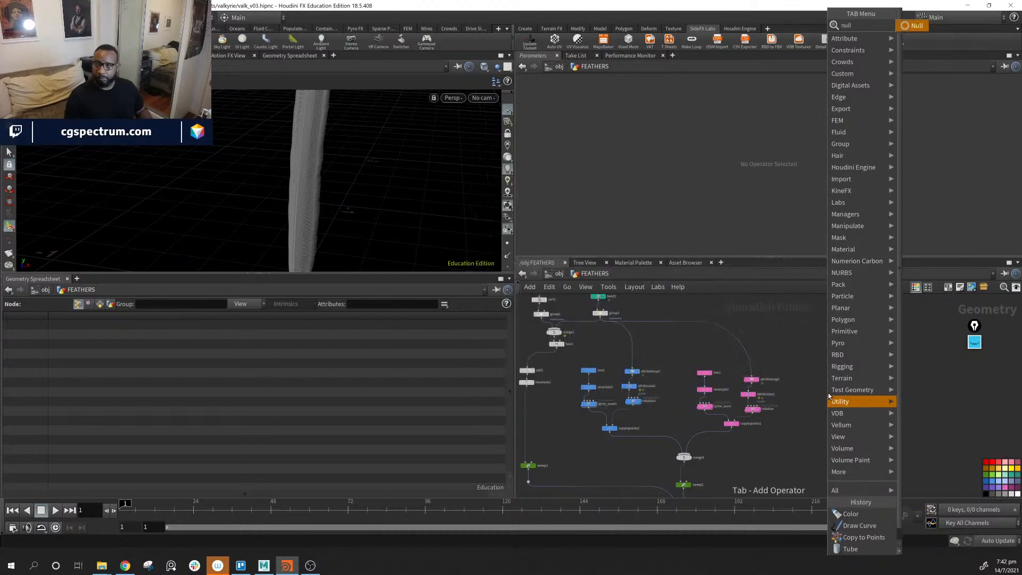
key(Return)
click(828, 394)
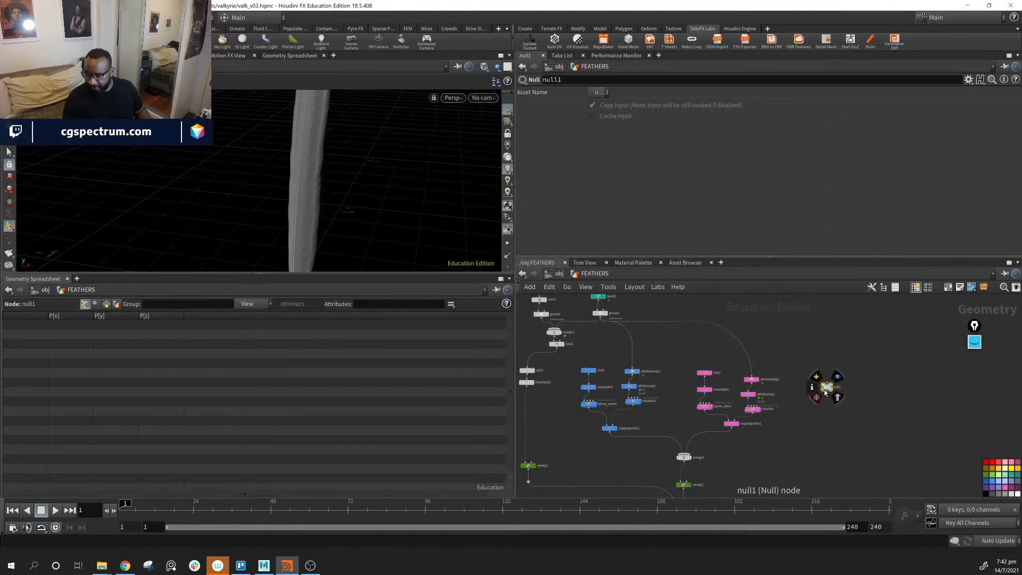
Give the null1 node a circle shape and adjust the size of the node shape palette.
click(928, 287)
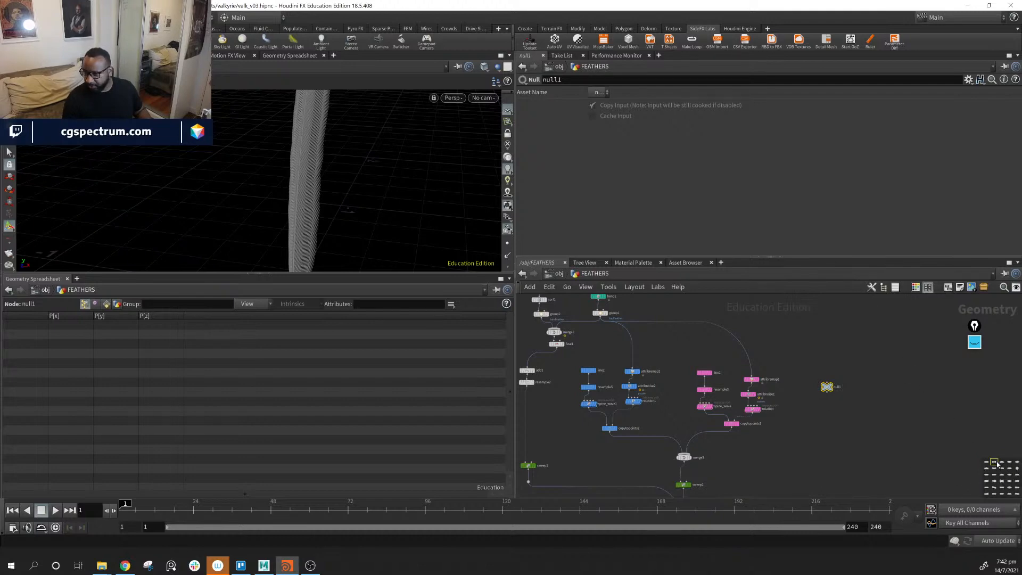
drag(984, 459, 903, 377)
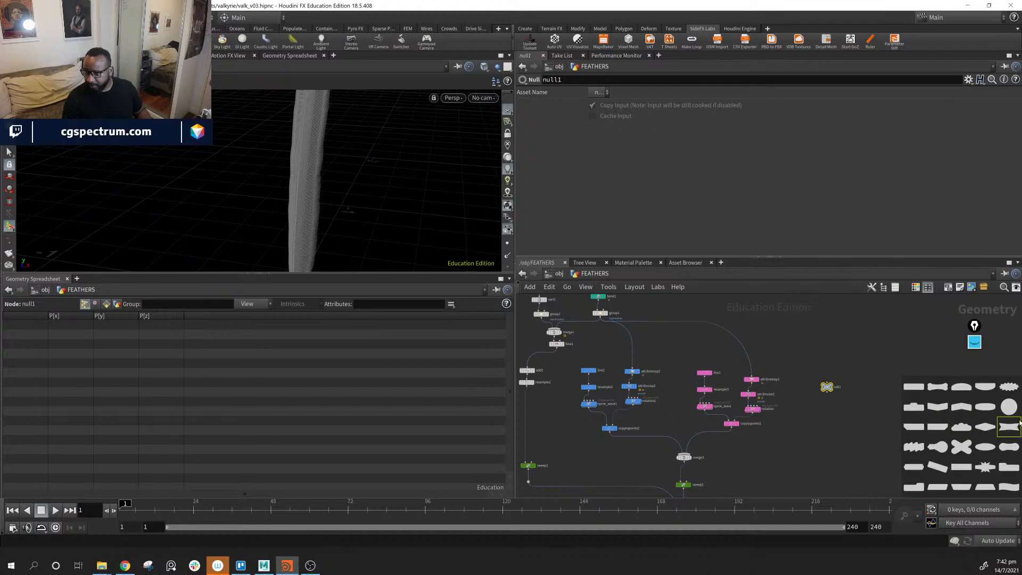
click(1009, 406)
middle_drag(882, 421, 888, 390)
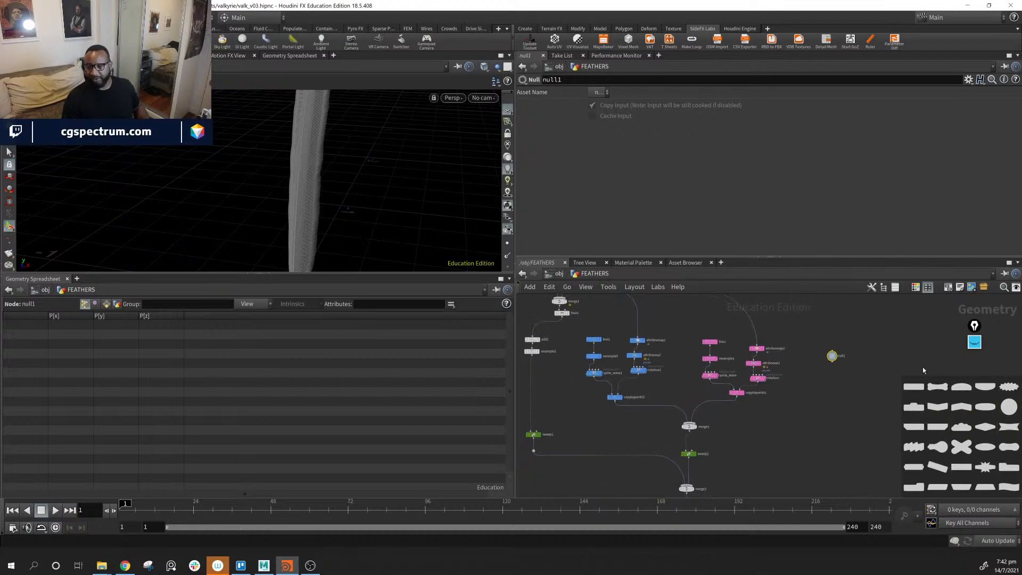
drag(903, 380, 948, 413)
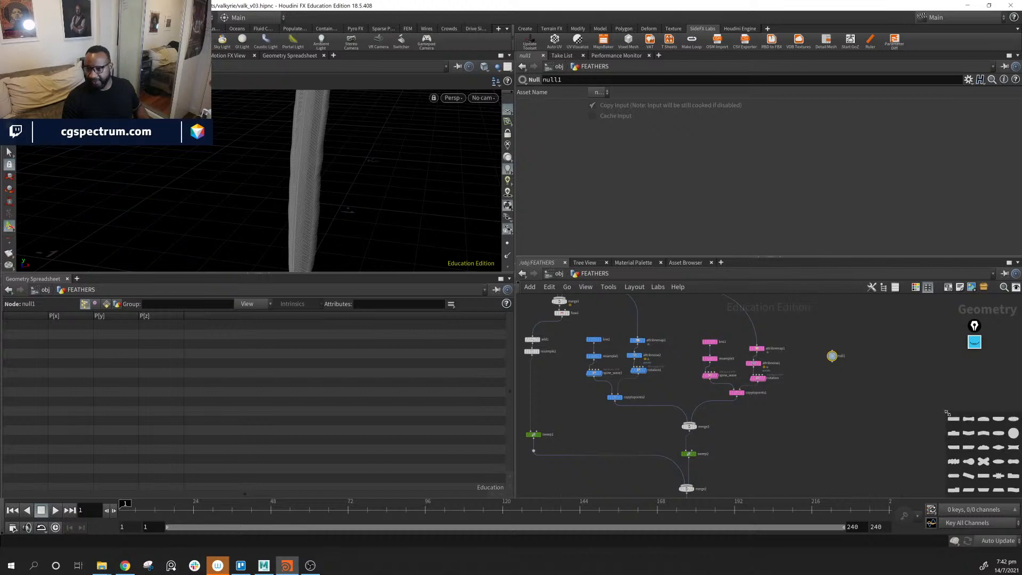
Rename the circle-shaped null1 node as FEATHER_CON.
drag(830, 361, 802, 429)
scroll(832, 437, up, 6)
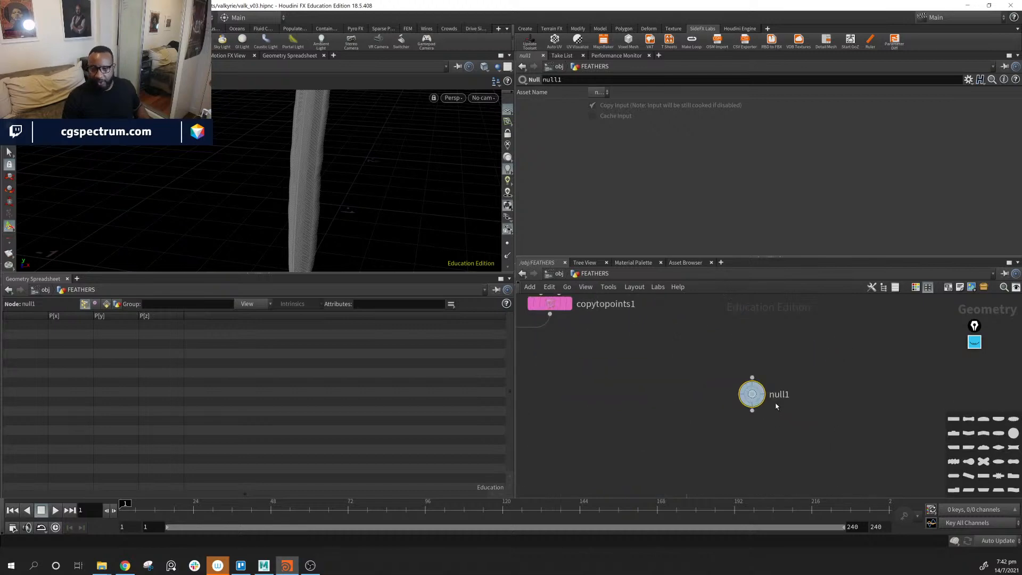
click(782, 396)
double_click(782, 396)
text(Fe)
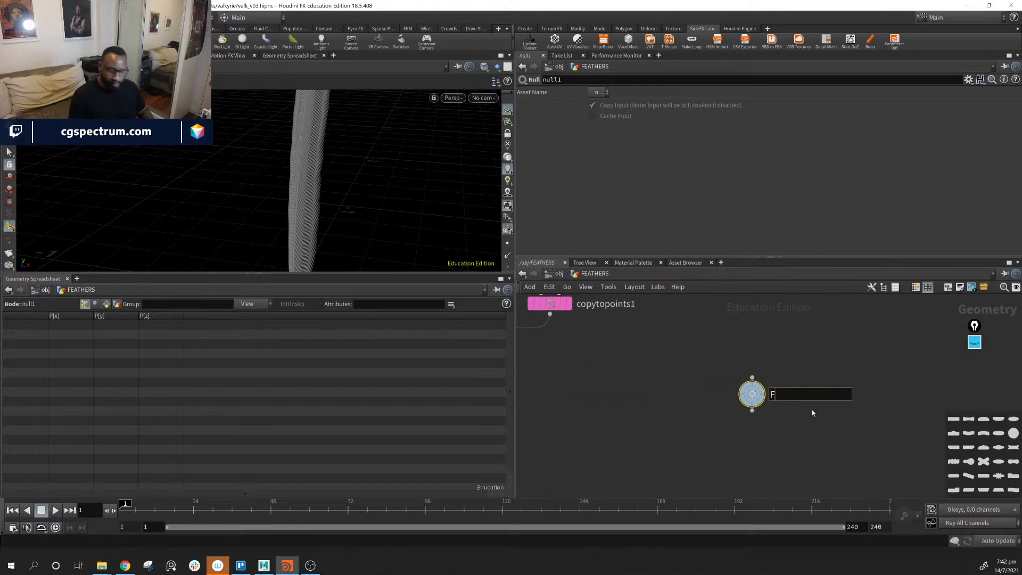
key(BackSpace)
text(E)
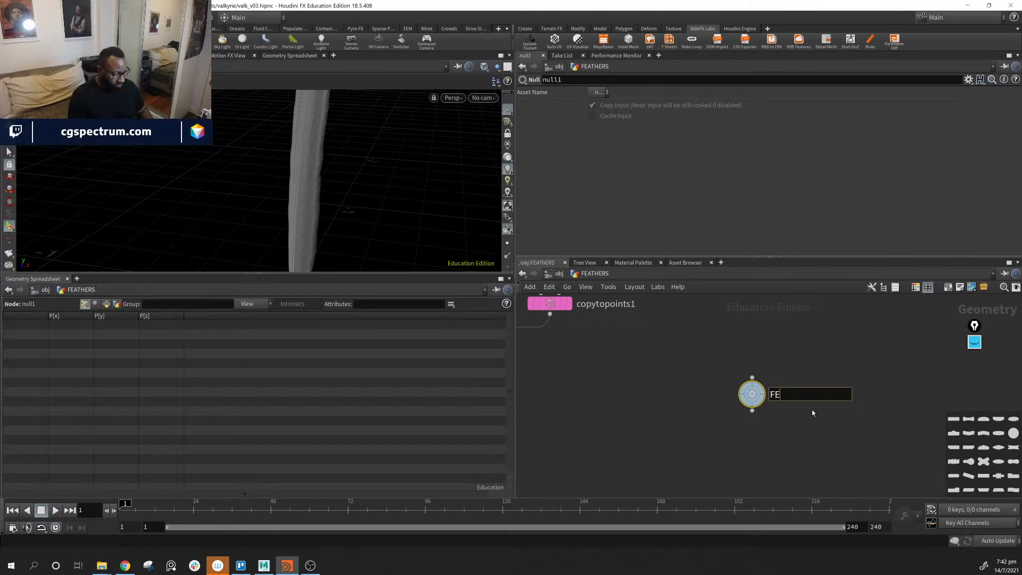
text(ATHE)
key(BackSpace)
key(BackSpace)
key(BackSpace)
key(BackSpace)
key(BackSpace)
key(BackSpace)
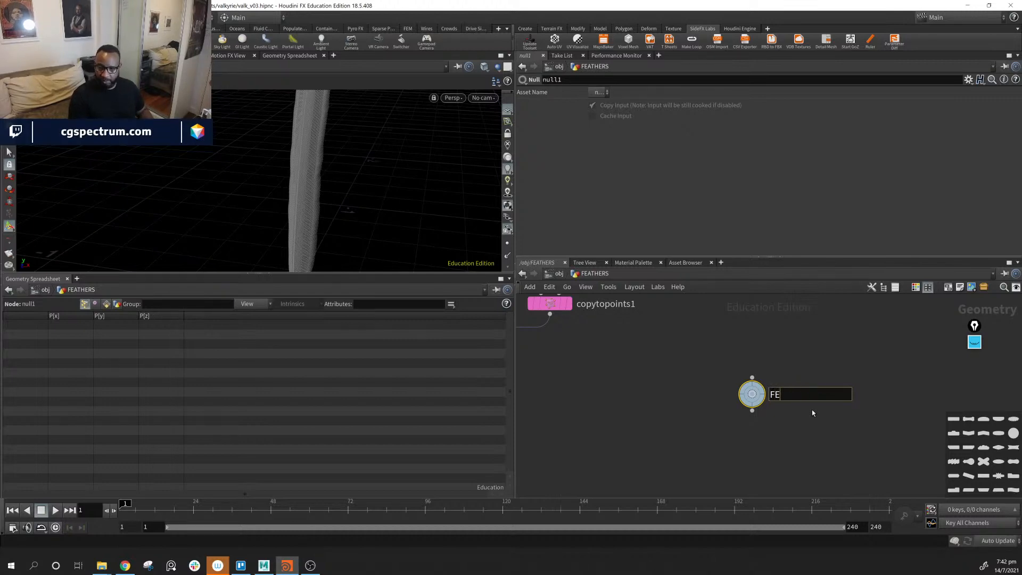
text(FEAT)
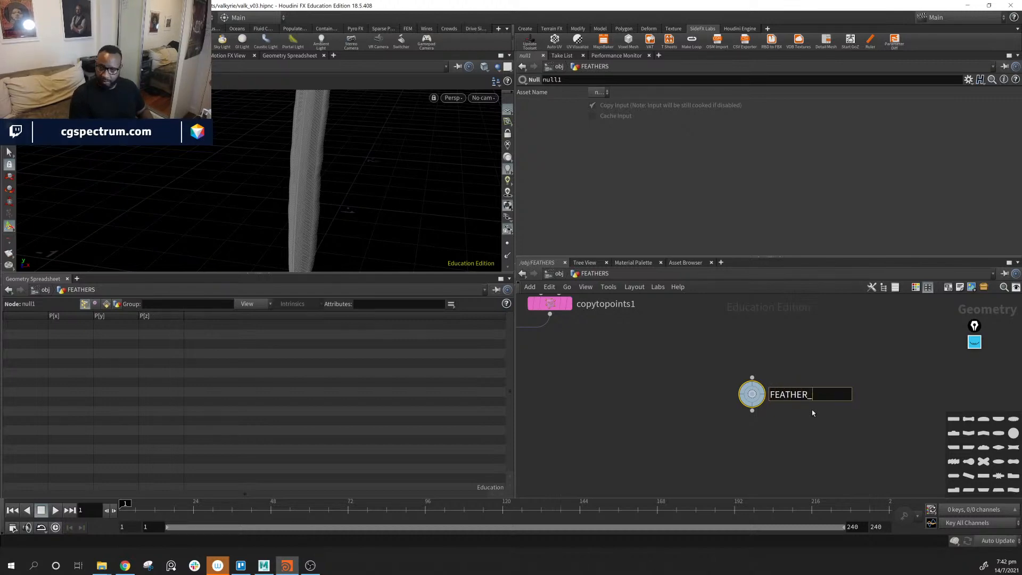
text(HER_VC)
key(BackSpace)
key(Return)
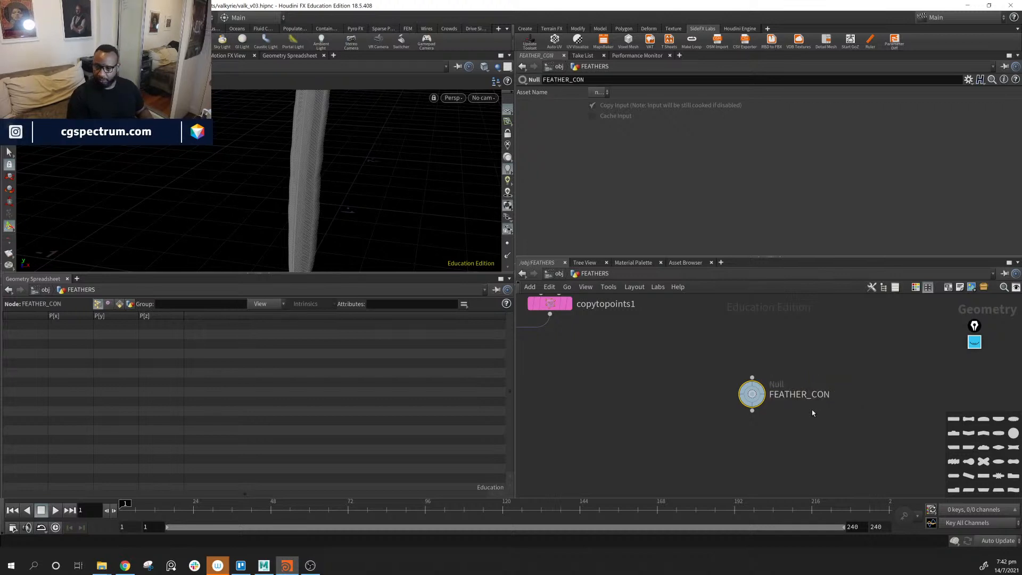
Move the FEATHER_CON node up the network to the empty space beside the line_top and resample6 nodes.
middle_drag(763, 460, 951, 404)
scroll(799, 417, down, 3)
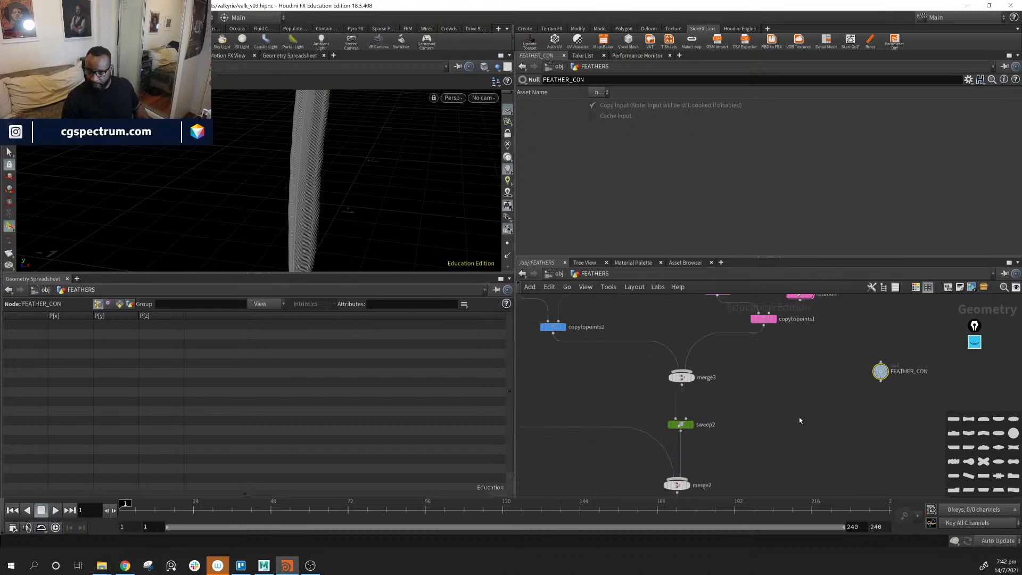
drag(941, 362, 810, 459)
middle_drag(810, 459, 808, 340)
scroll(807, 340, up, 1)
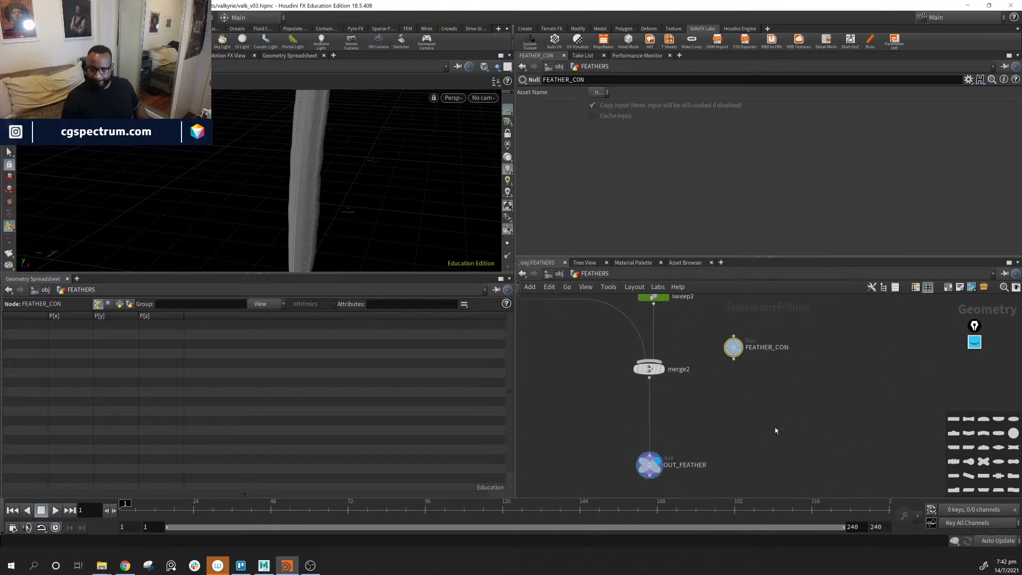
drag(734, 347, 754, 387)
middle_drag(866, 354, 815, 448)
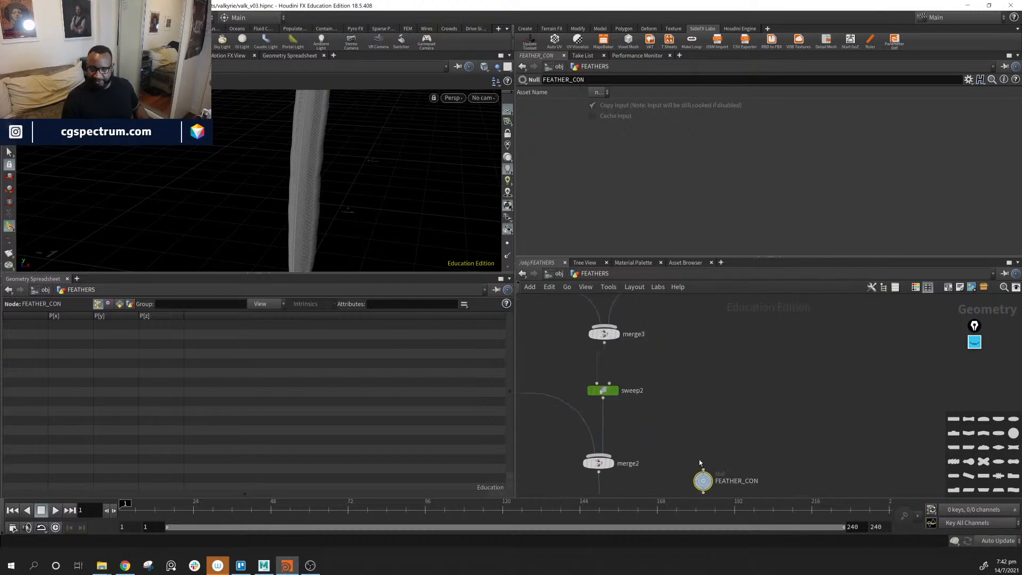
drag(703, 479, 733, 328)
middle_drag(743, 338, 746, 469)
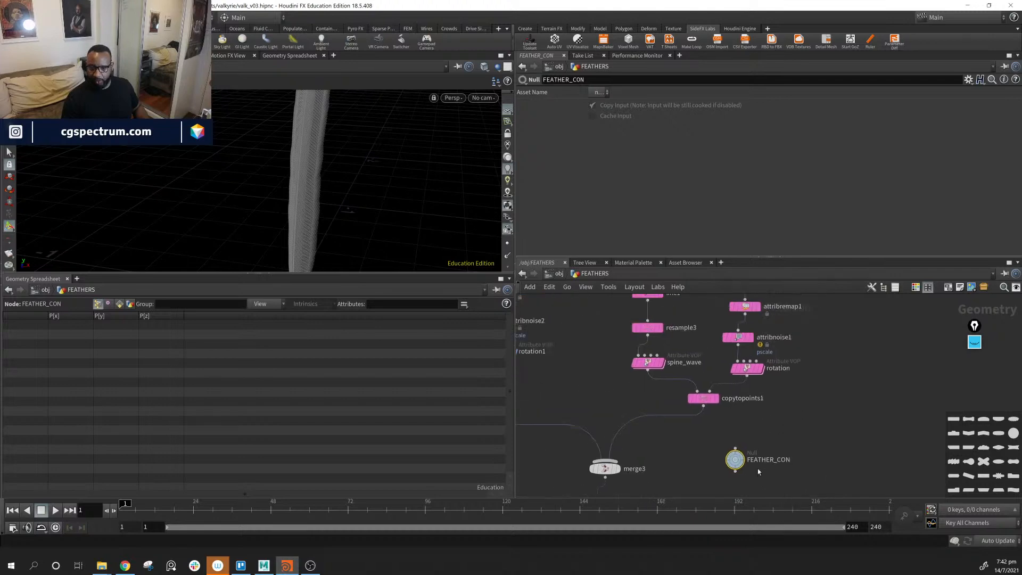
drag(735, 459, 836, 346)
scroll(872, 470, down, 2)
scroll(872, 470, down, 2)
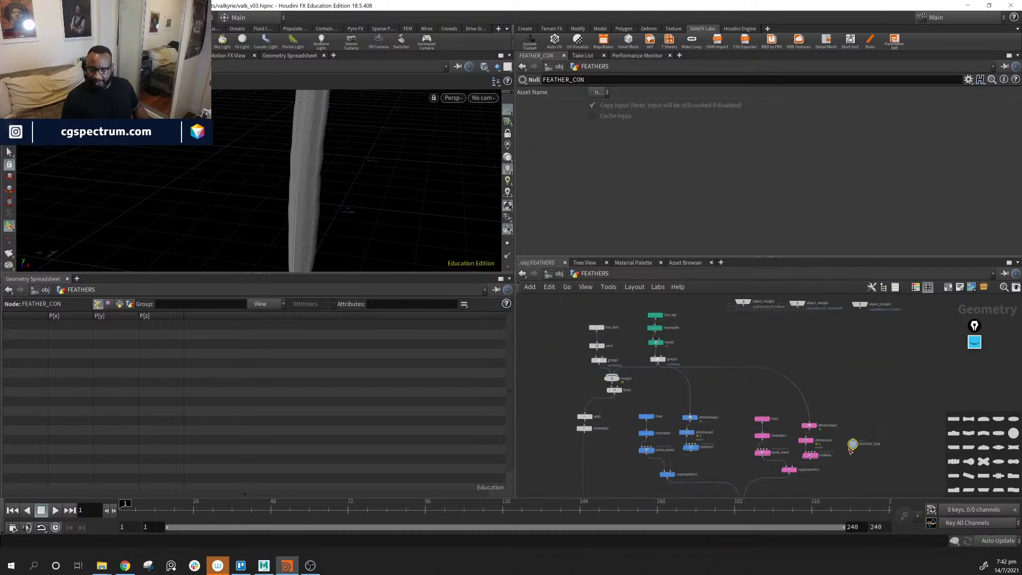
drag(855, 446, 689, 334)
scroll(690, 334, up, 4)
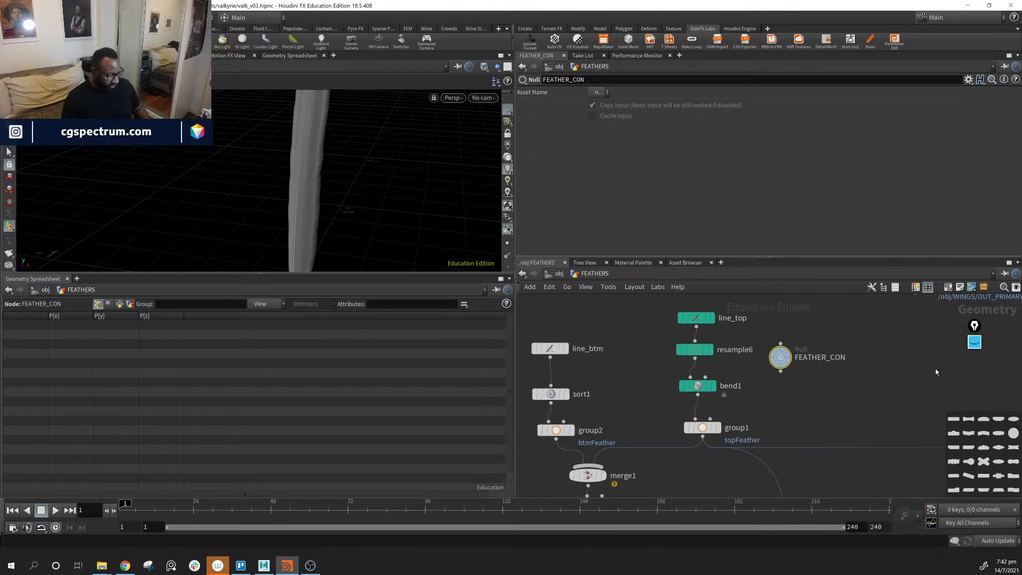
Colour the FEATHER_CON node green and shift it slightly away from the line_top branch.
key(c)
click(954, 448)
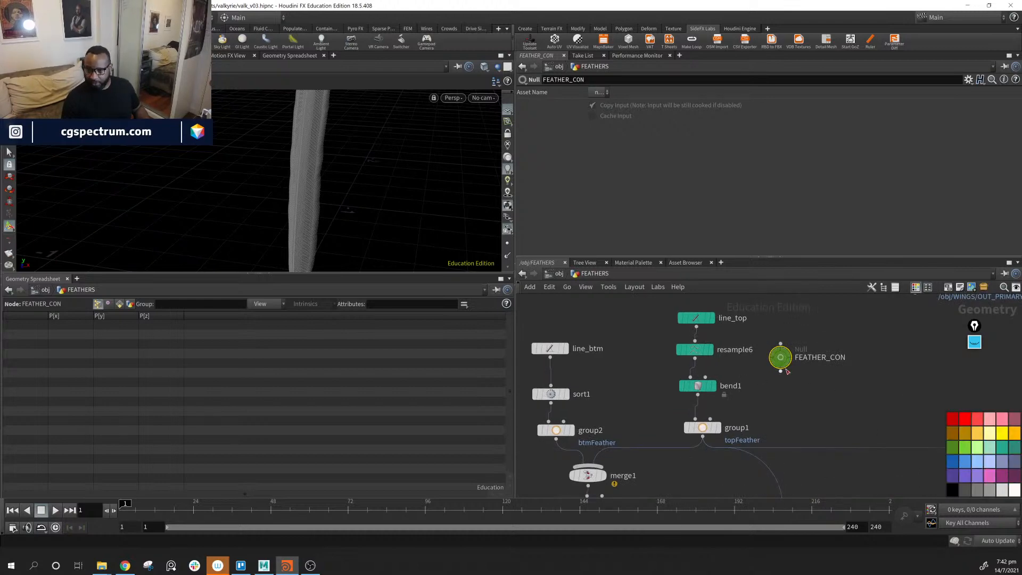
drag(787, 371, 801, 388)
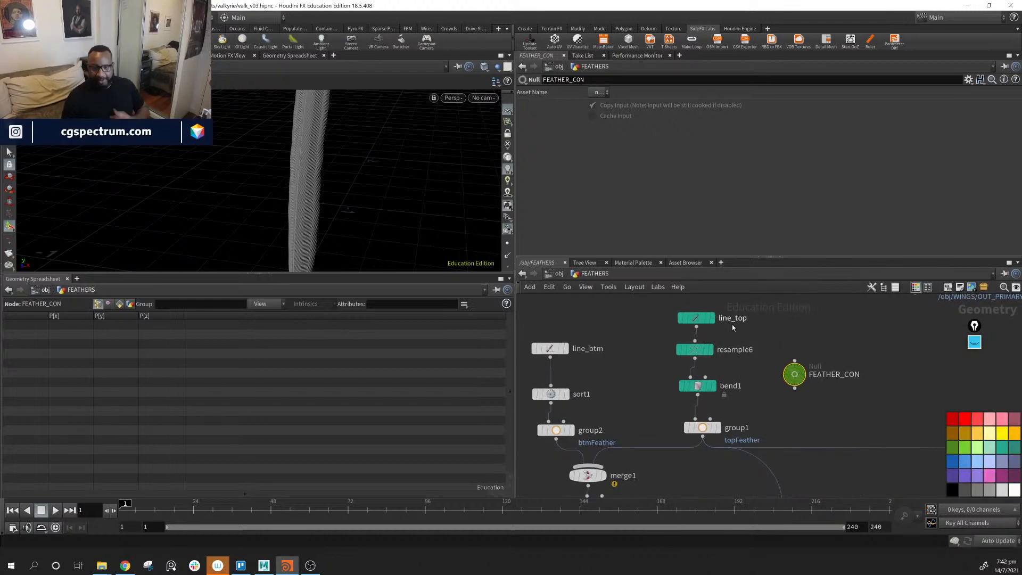
Split the parameter pane into two side-by-side panes and pin one of them to FEATHER_CON.
click(695, 319)
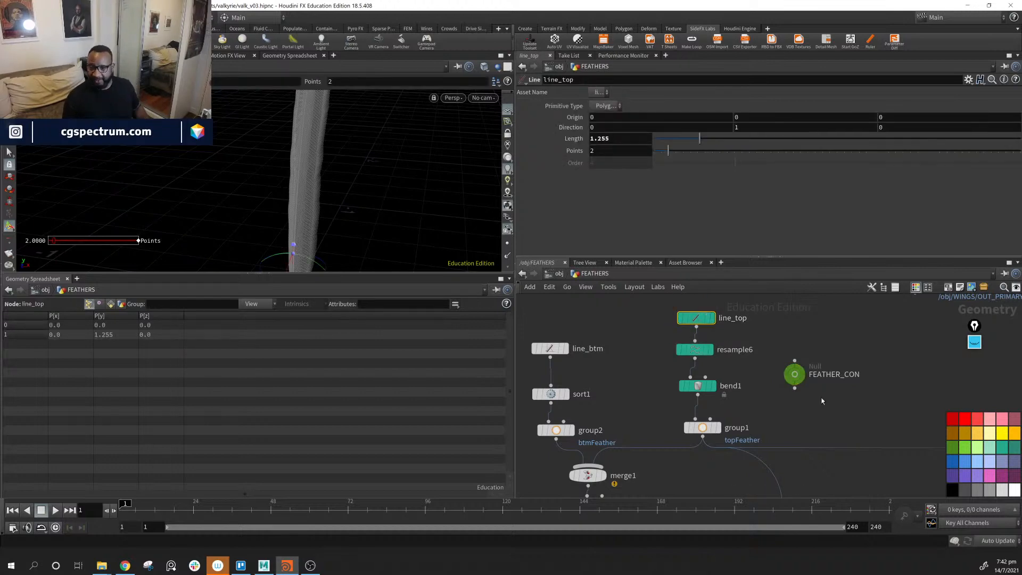
click(794, 375)
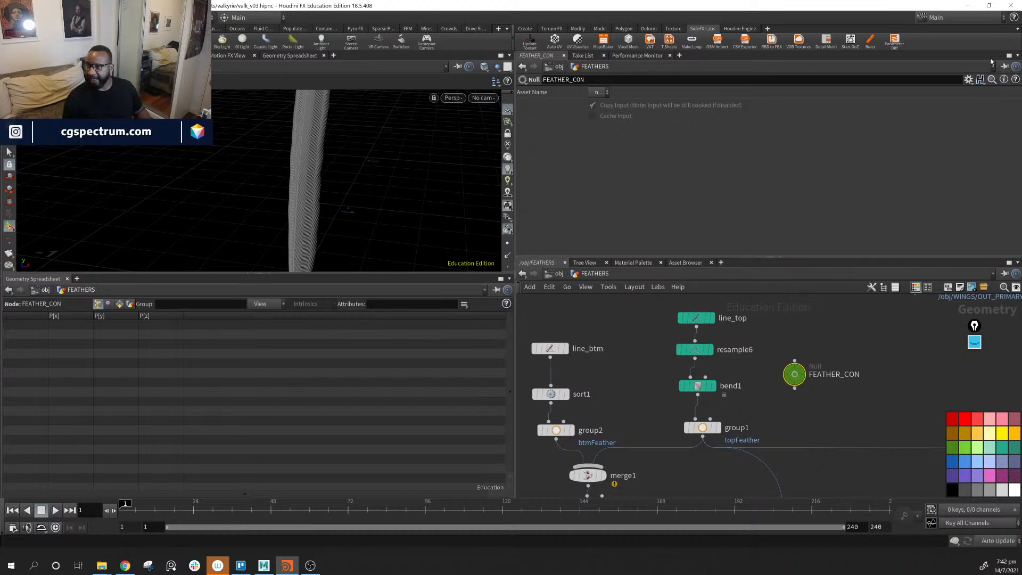
click(1018, 56)
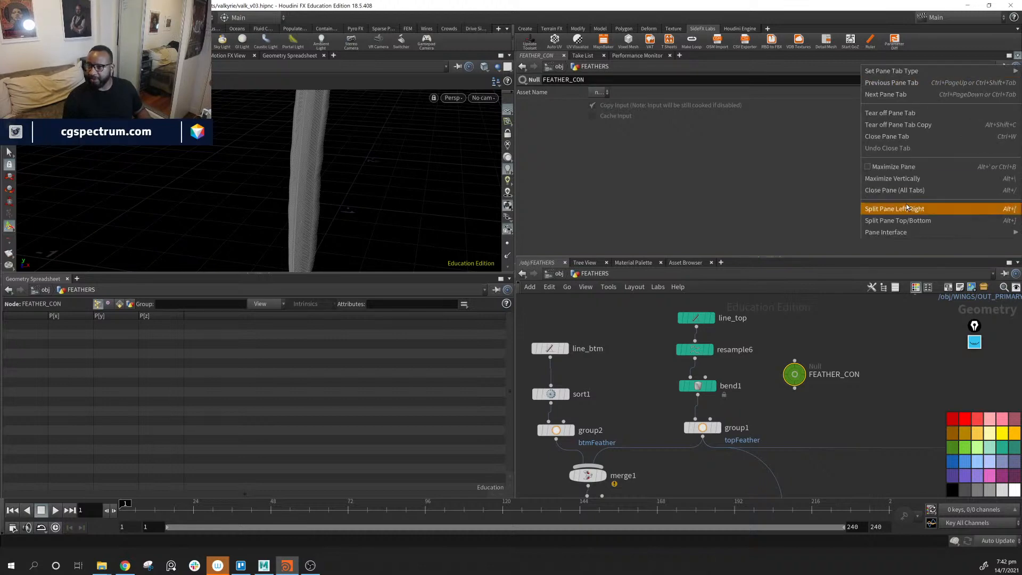
click(908, 208)
mouse_move(793, 379)
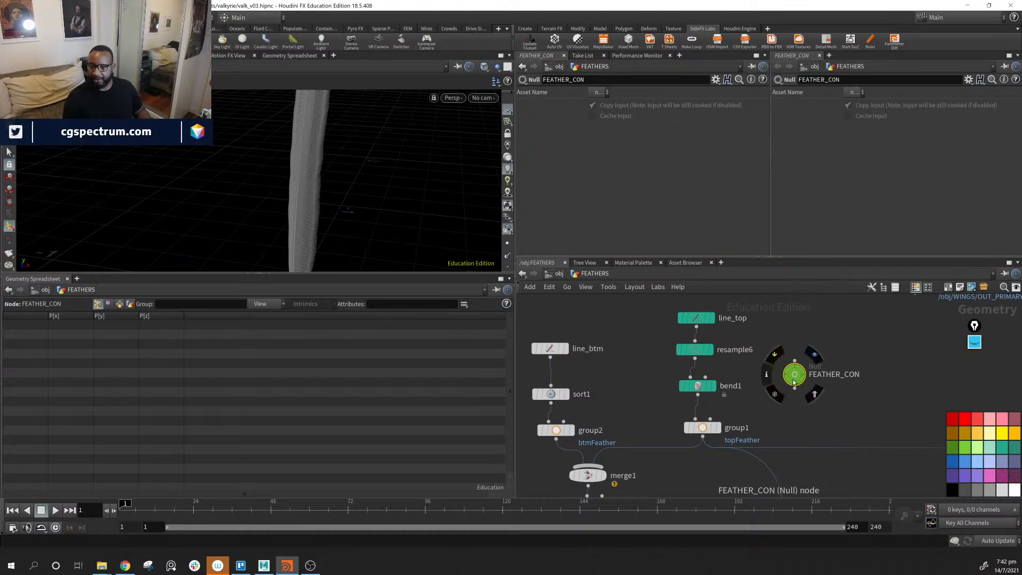
click(750, 66)
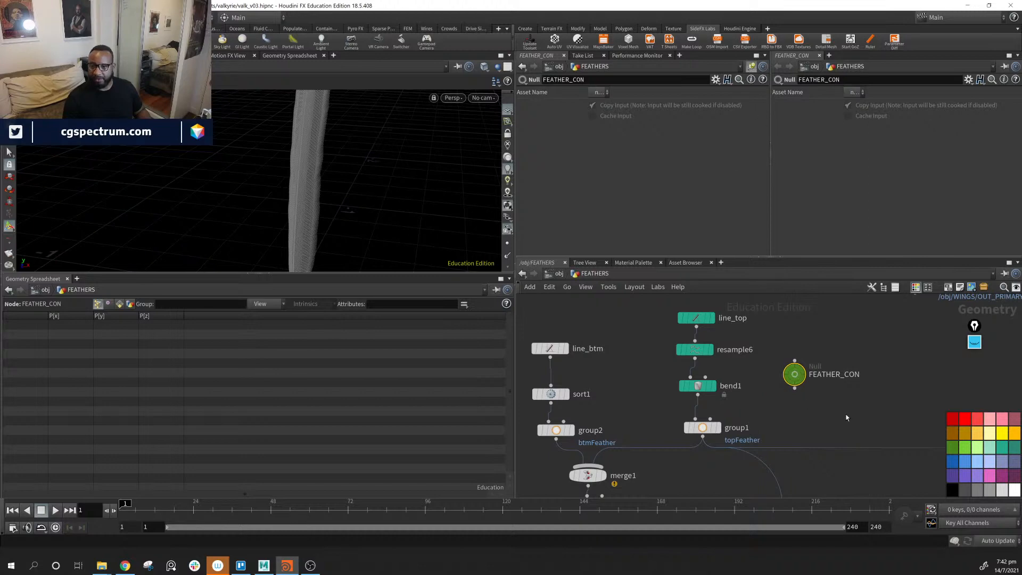
Check line_top's parameters beside the pinned FEATHER_CON pane, widen the unpinned pane, and reselect FEATHER_CON.
click(696, 318)
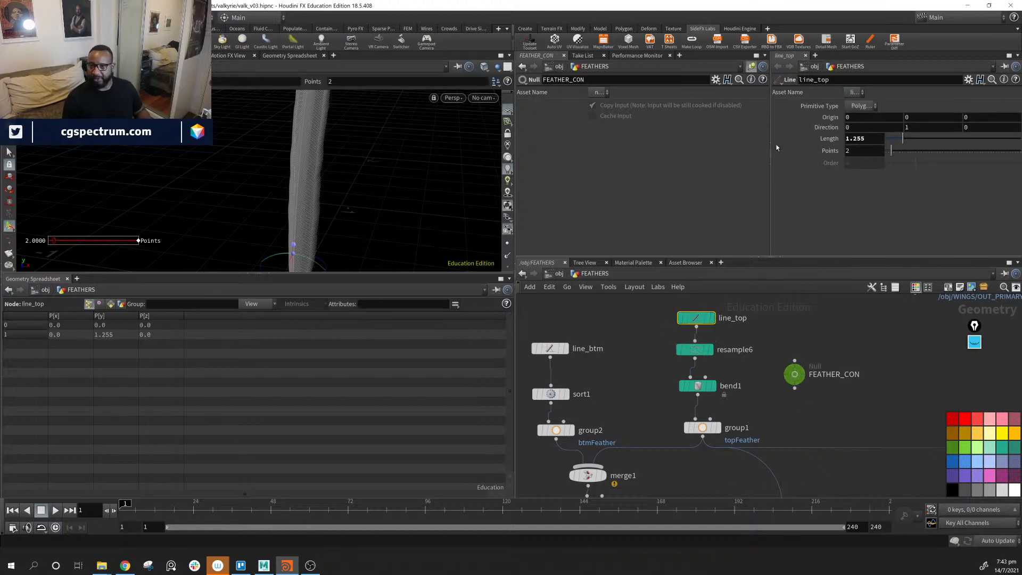
drag(770, 133, 742, 136)
click(795, 375)
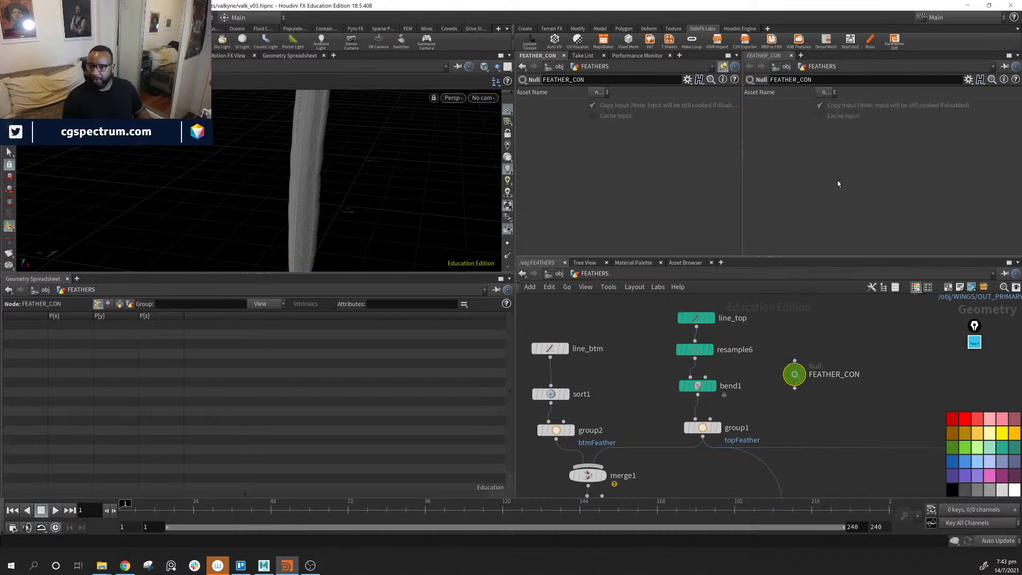
Open the parameter interface editor for FEATHER_CON and place its window clear of the FEATHER_CON node.
click(688, 82)
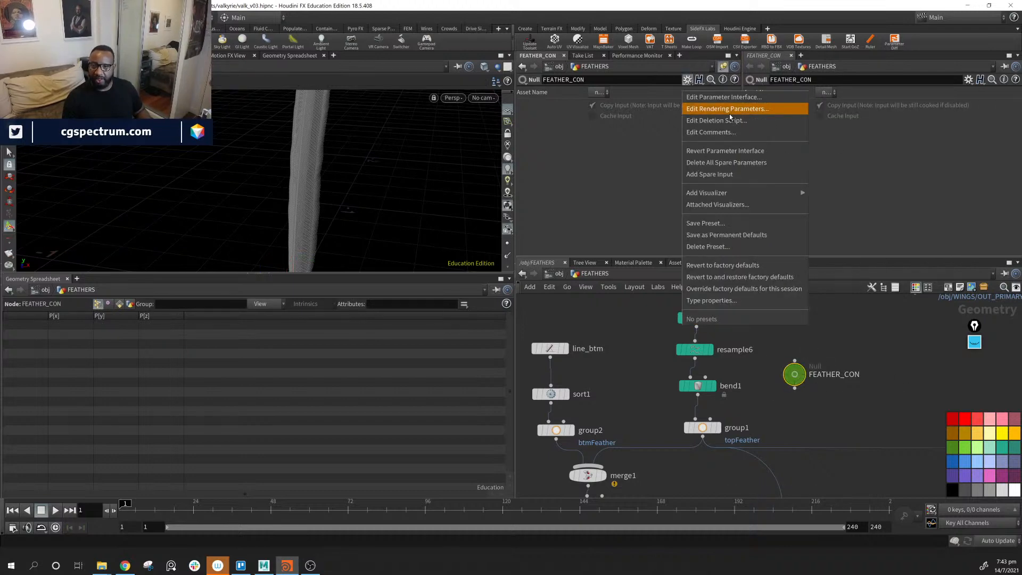
click(741, 101)
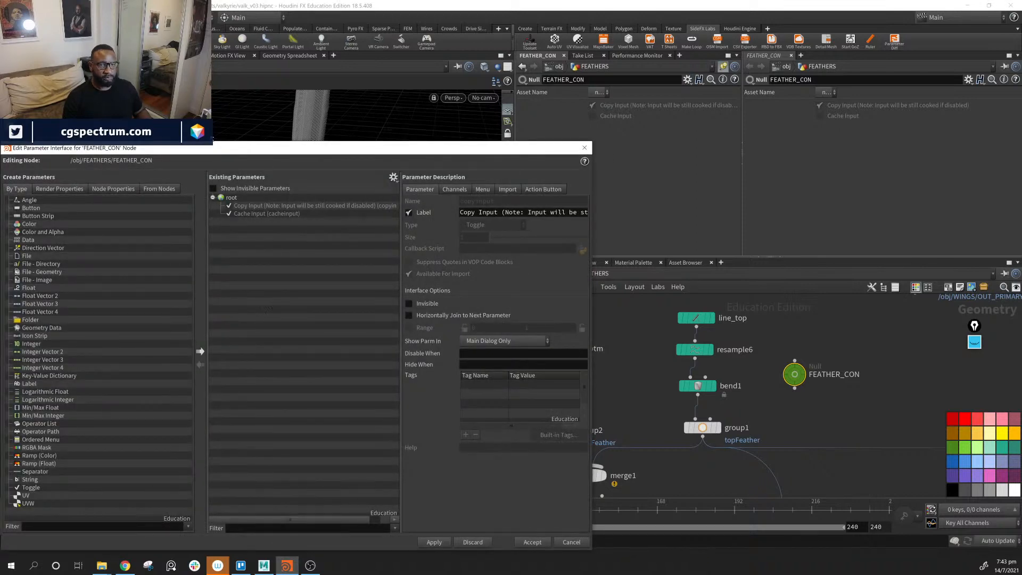
drag(218, 150, 391, 79)
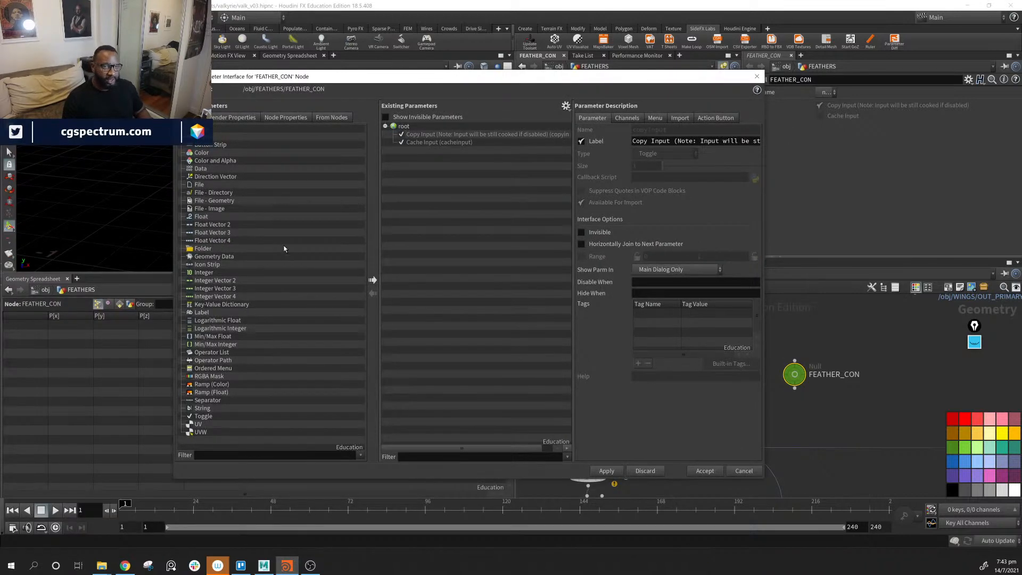
drag(576, 78, 499, 139)
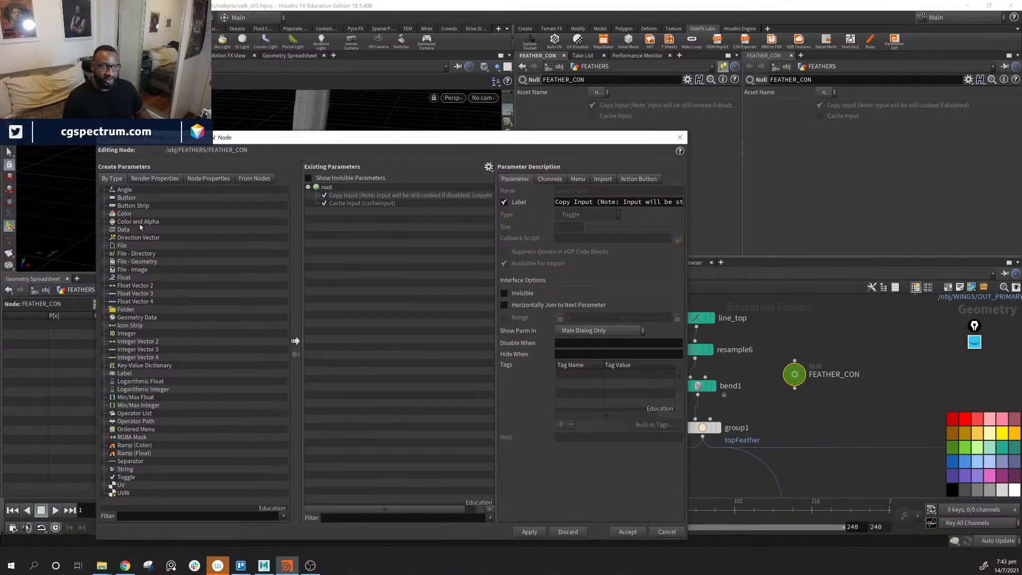
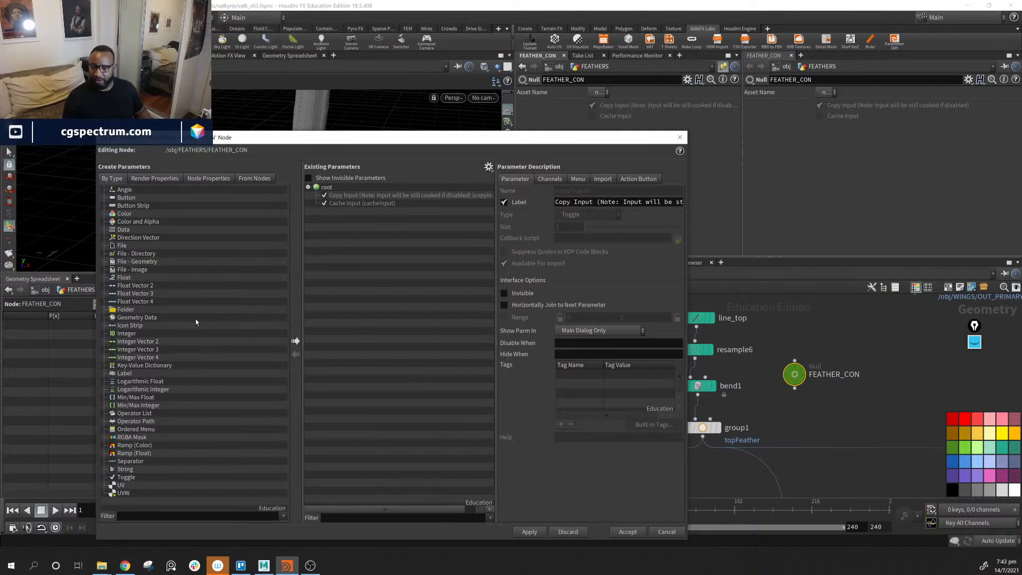
Add a folder to FEATHER_CON's existing parameters with both its name and label set to spine.
drag(128, 314, 338, 228)
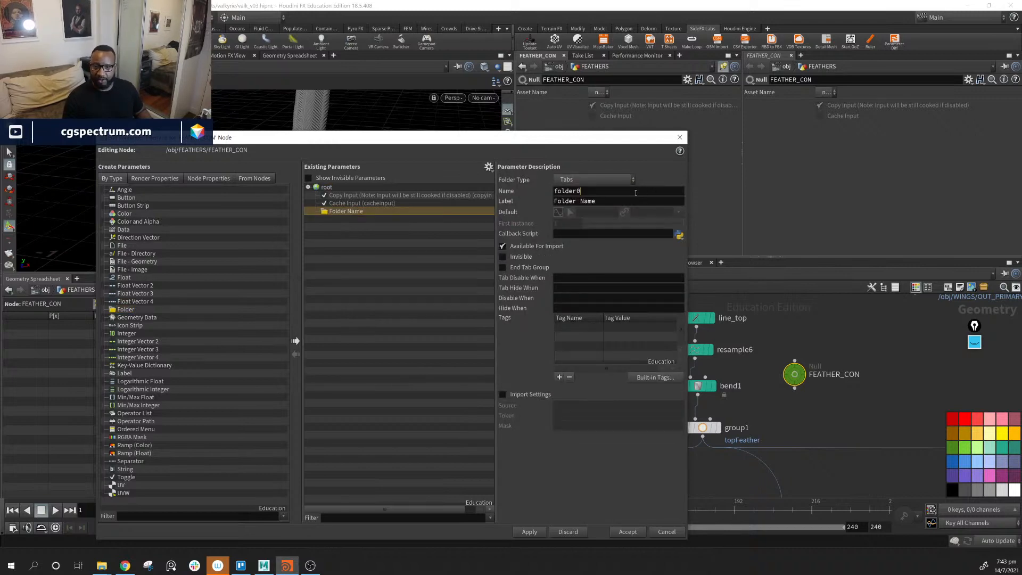
double_click(635, 193)
text(spine)
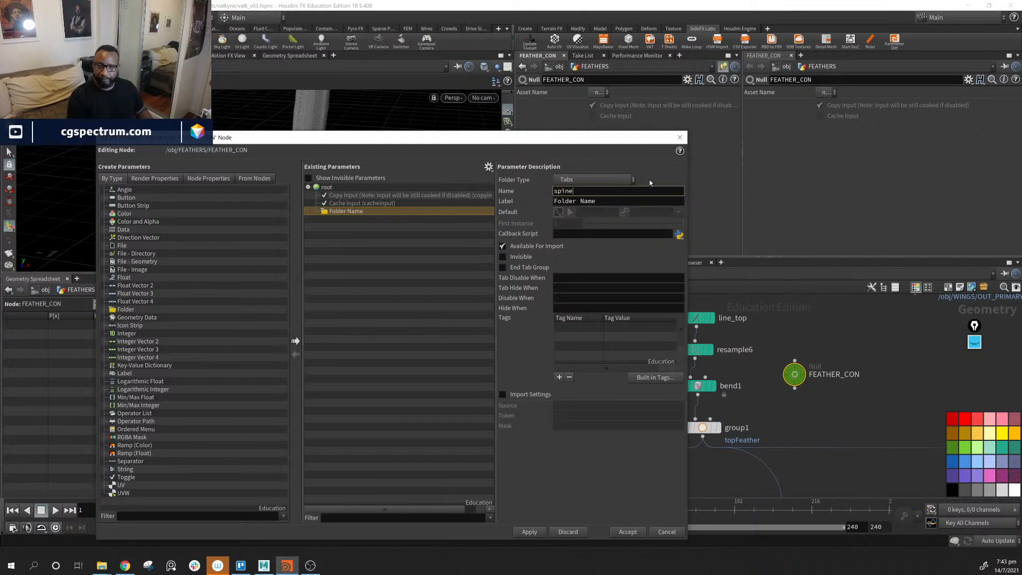
key(Tab)
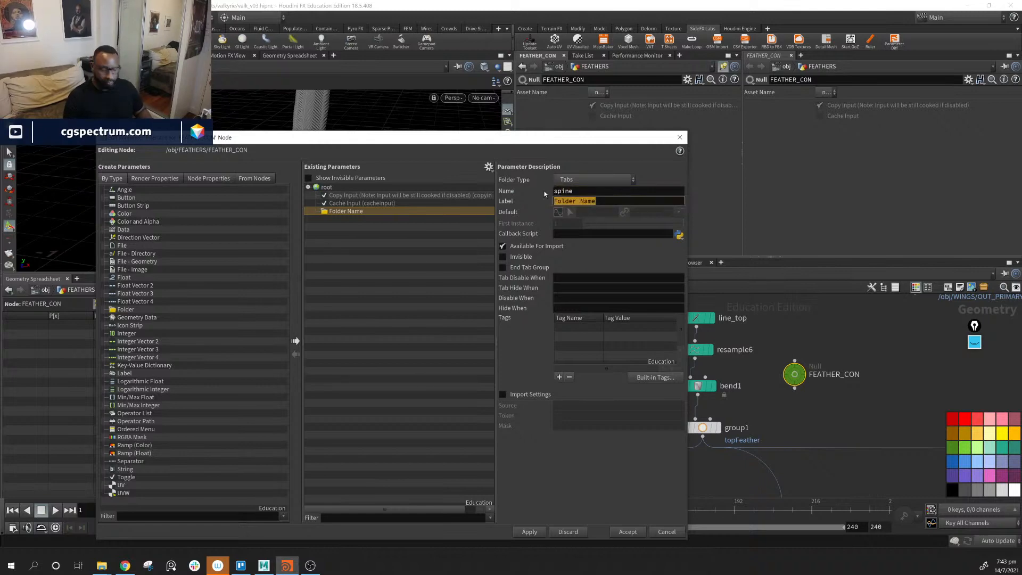
text(s[p)
key(BackSpace)
key(BackSpace)
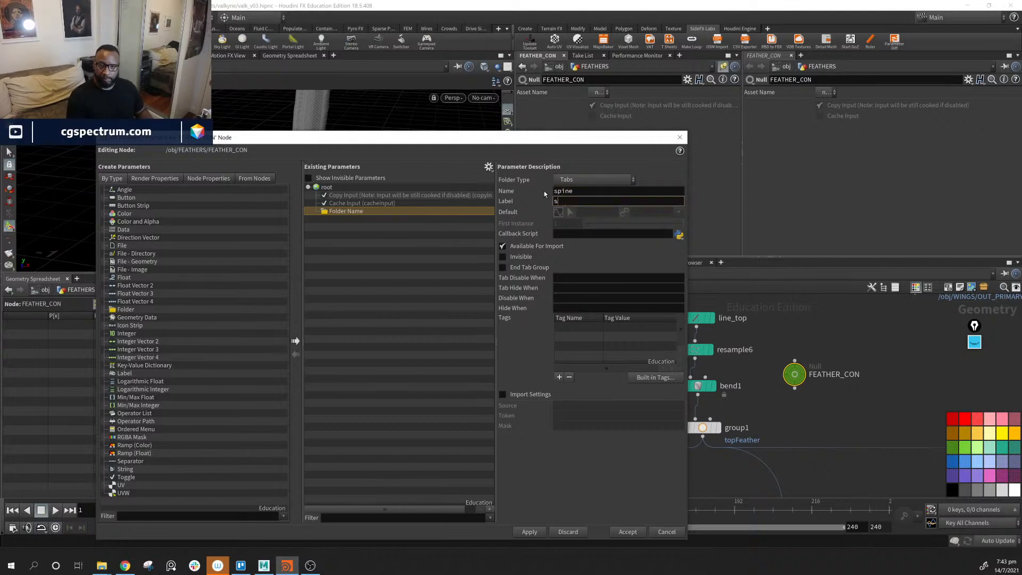
text(pine)
key(Return)
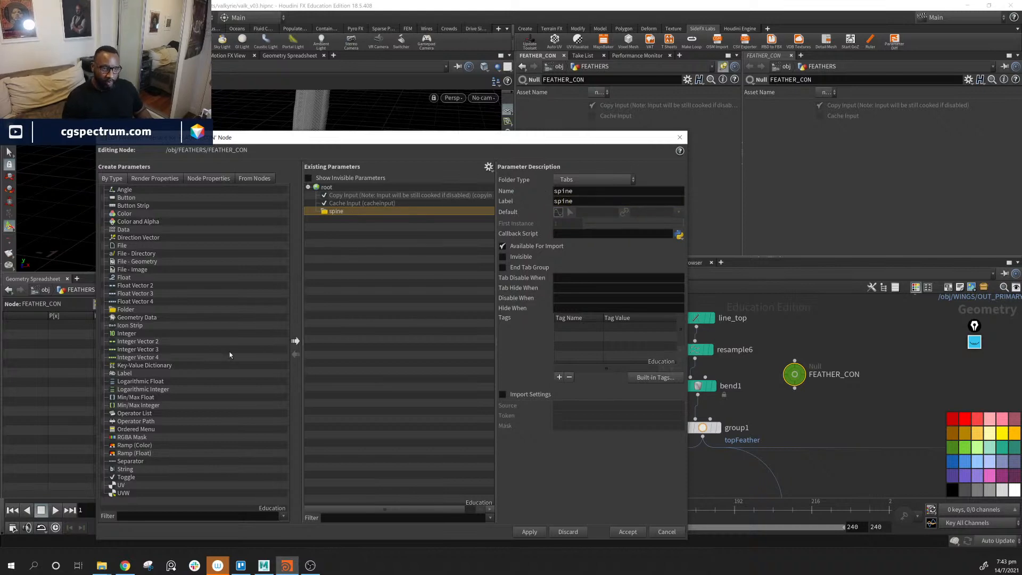
Add a second folder below spine in FEATHER_CON's existing parameters and label it left.
drag(126, 309, 439, 268)
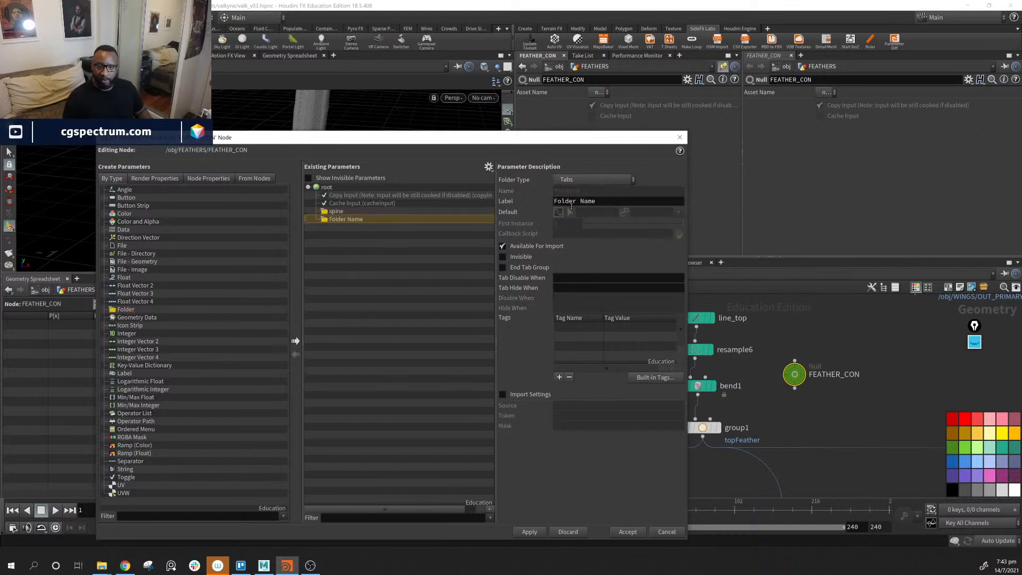
click(590, 201)
text(legt)
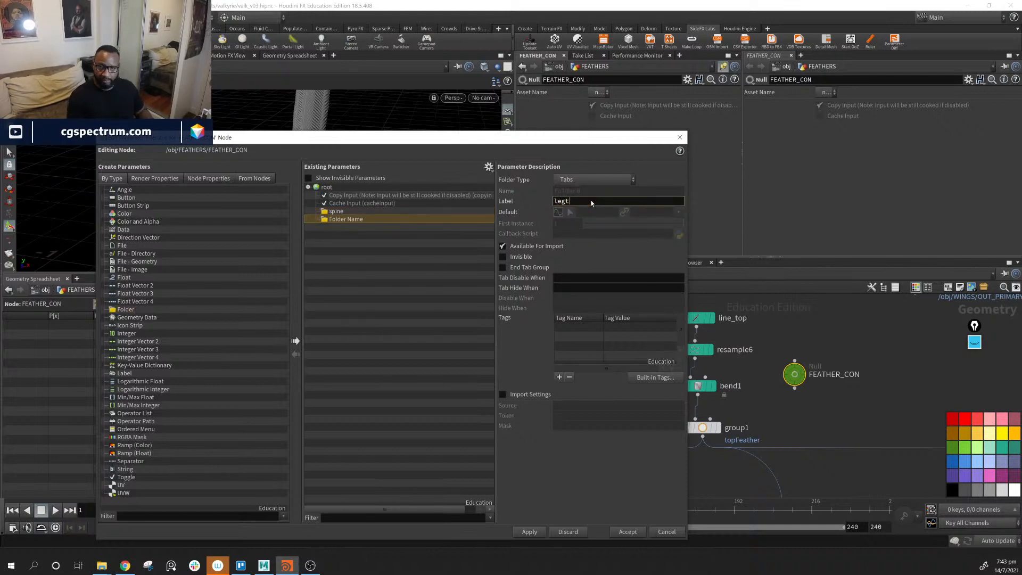
key(BackSpace)
key(BackSpace)
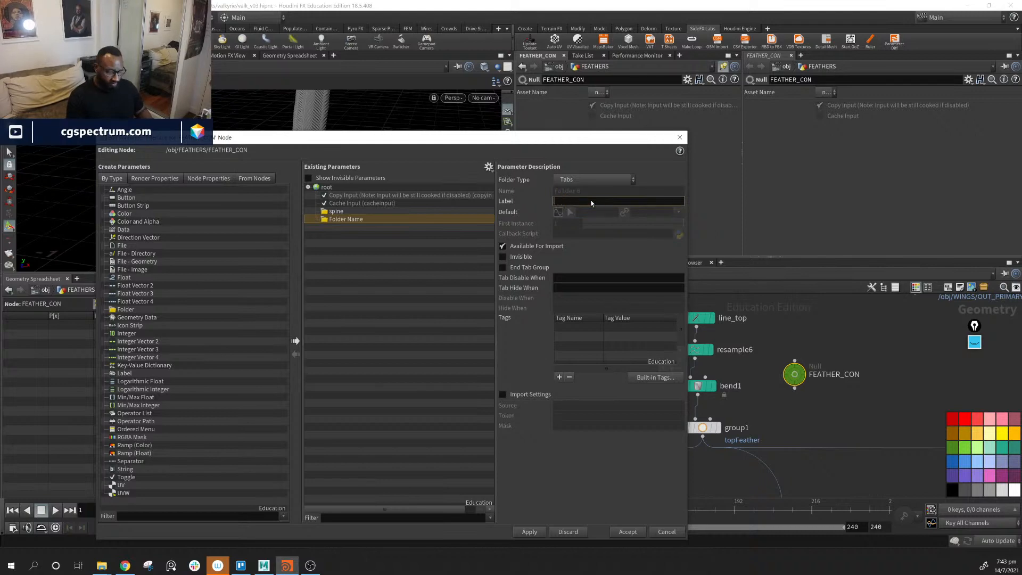
text(ft)
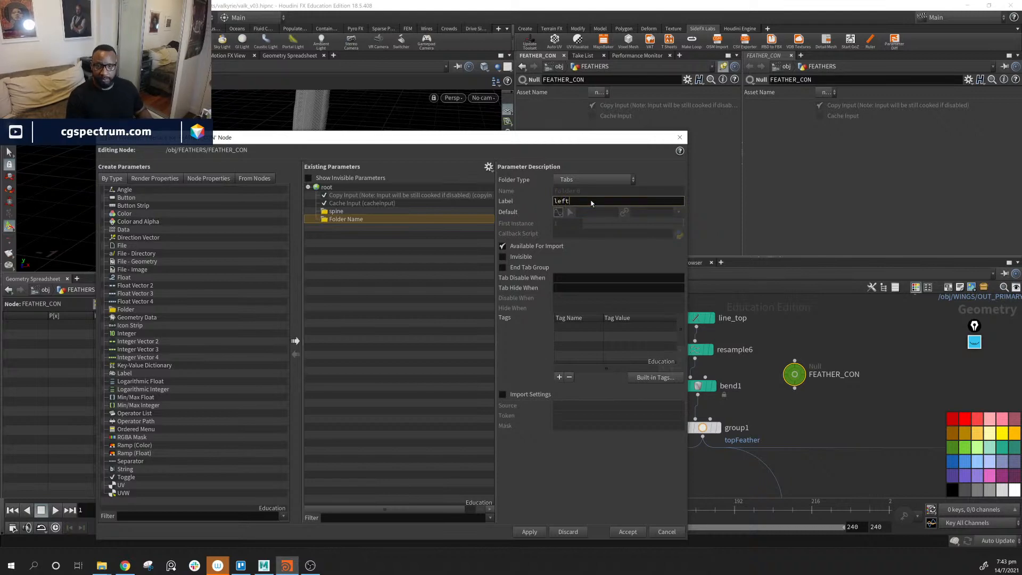
key(Return)
Add a third folder labelled right below the left folder and apply the changes to FEATHER_CON's parameter interface.
drag(112, 311, 349, 291)
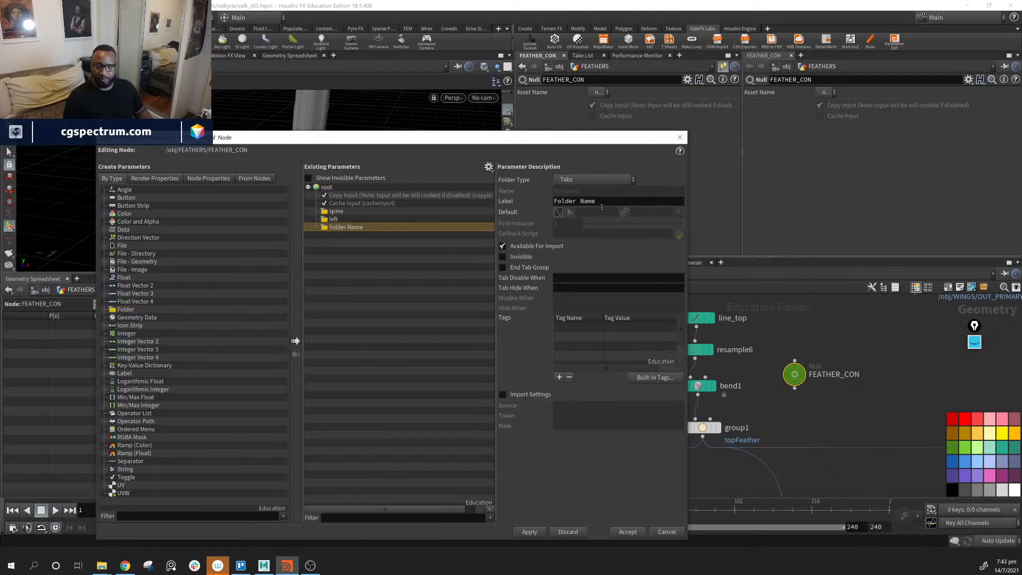
click(338, 220)
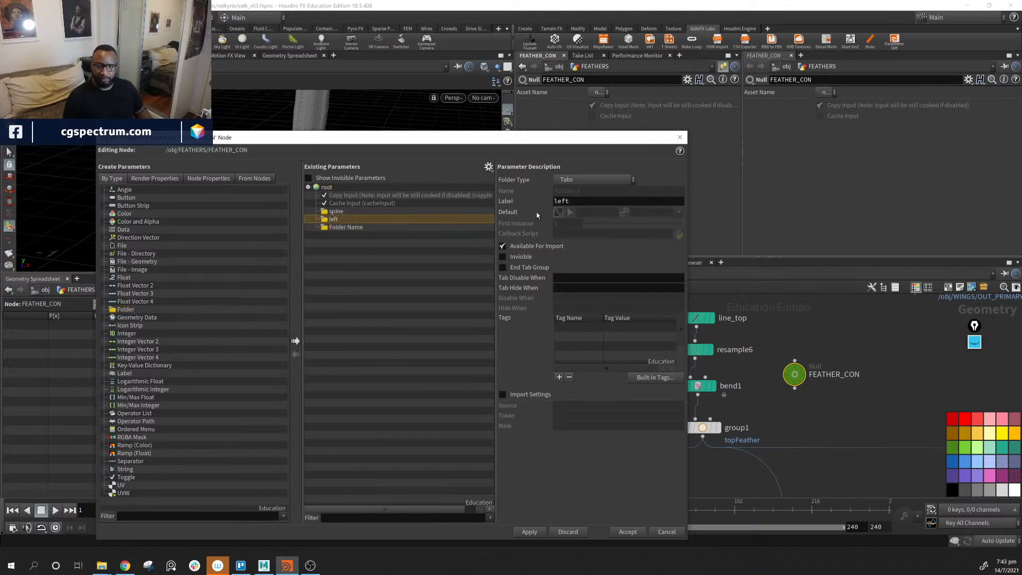
click(334, 227)
click(340, 211)
click(342, 220)
click(346, 227)
triple_click(609, 201)
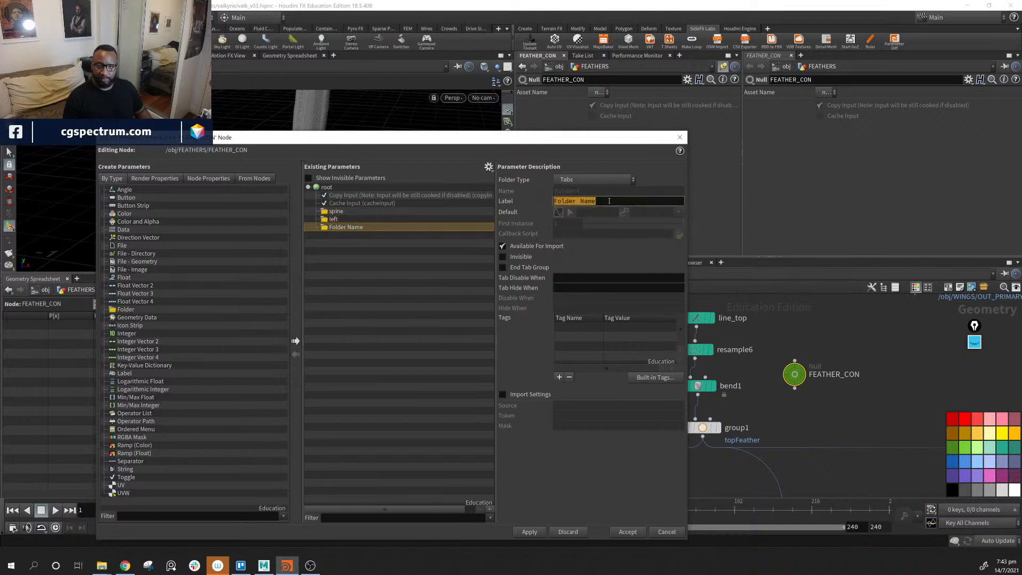
text(right)
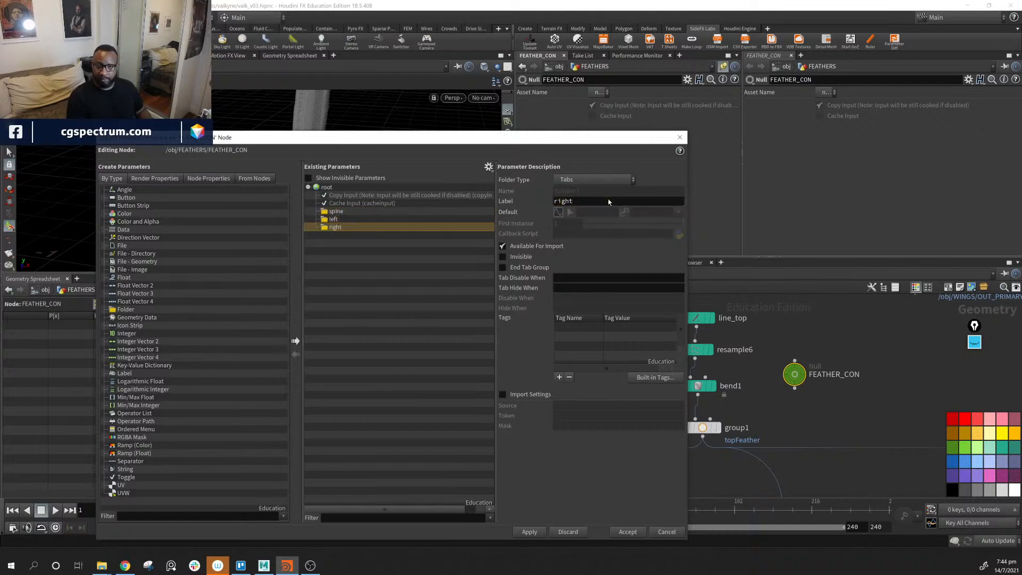
click(529, 532)
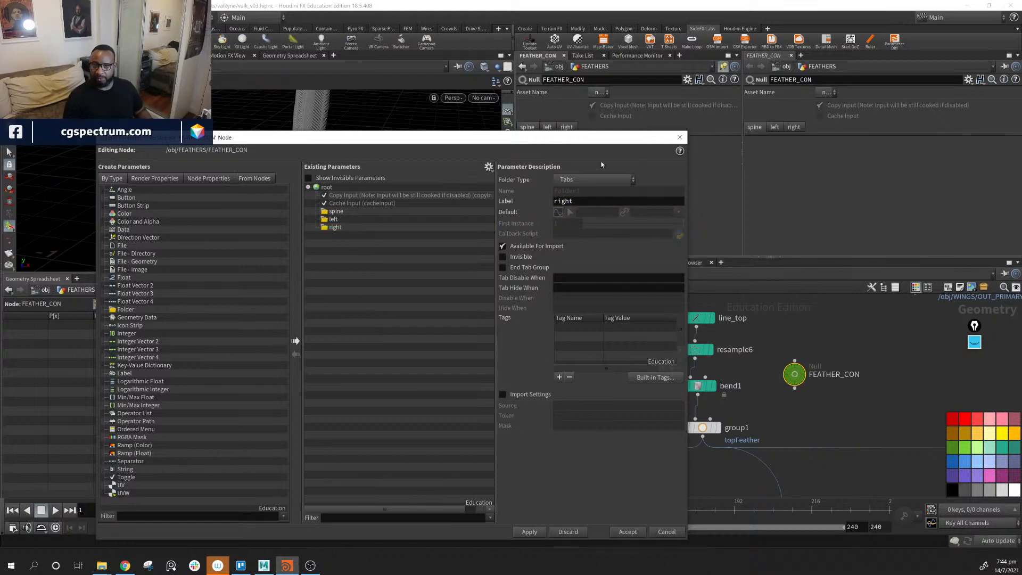
Add a float parameter inside the spine folder with both its name and label set to lenth.
drag(574, 139, 489, 182)
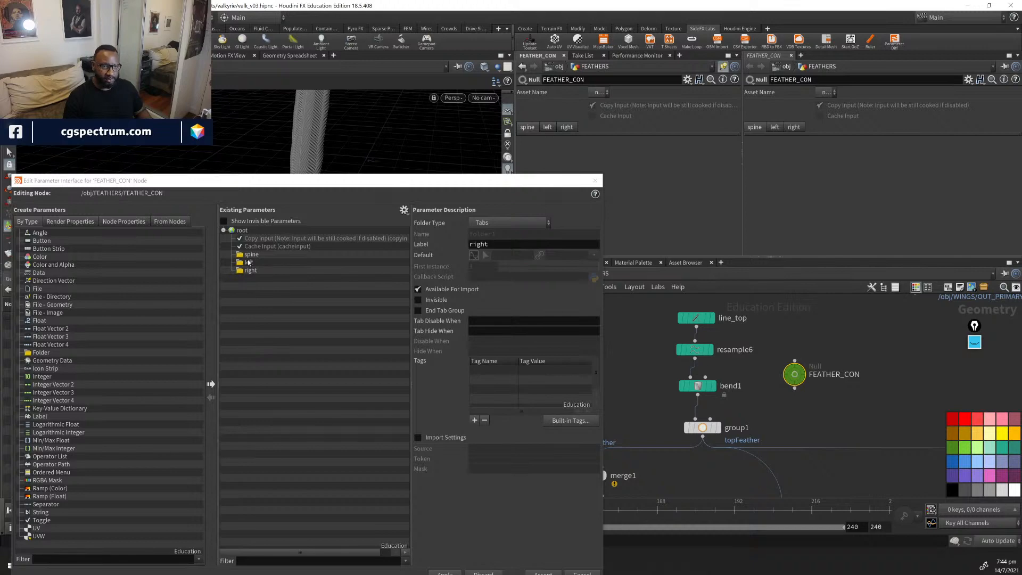
drag(304, 183, 278, 150)
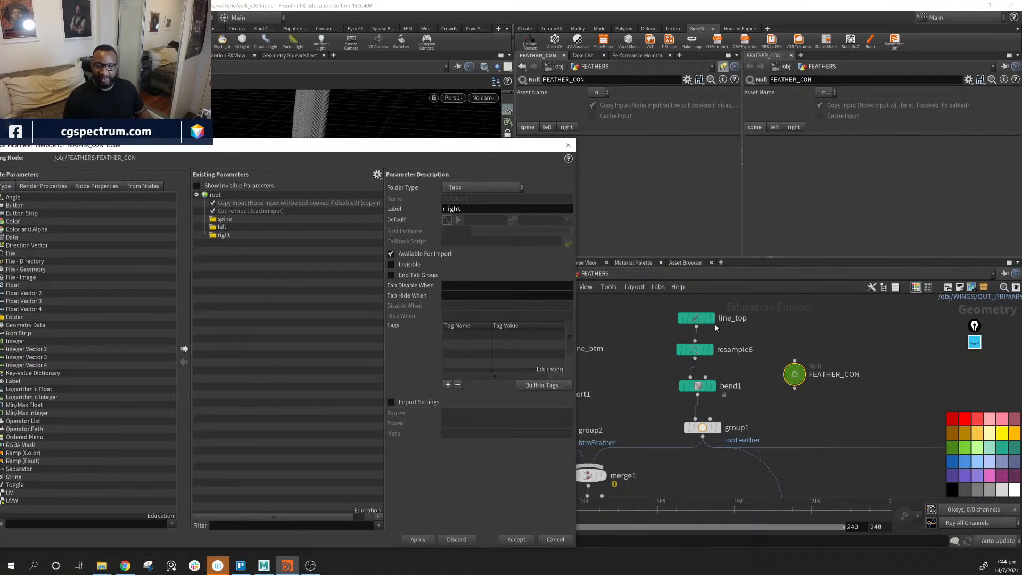
drag(698, 354, 701, 355)
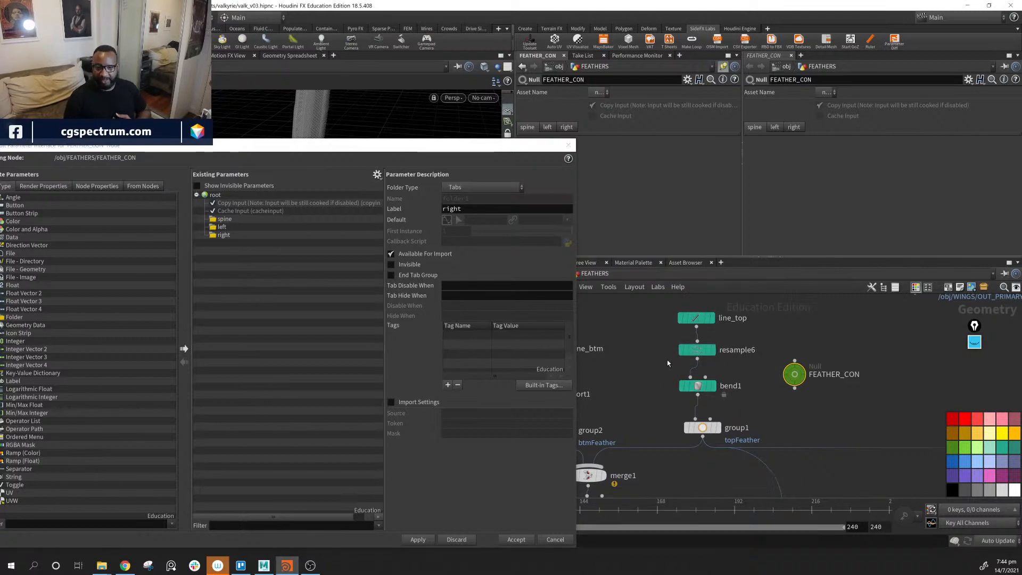
drag(376, 145, 484, 107)
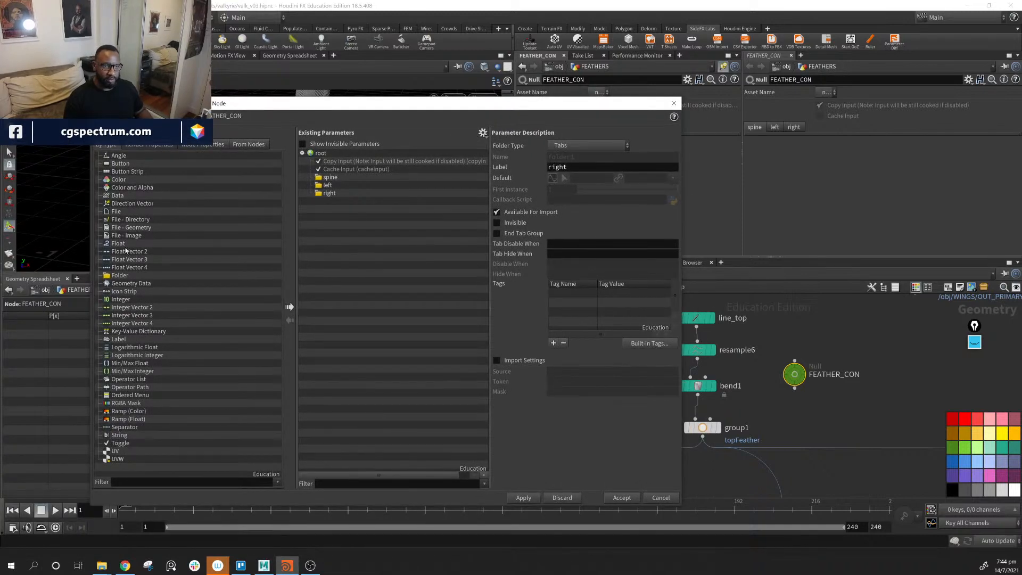
drag(121, 245, 335, 179)
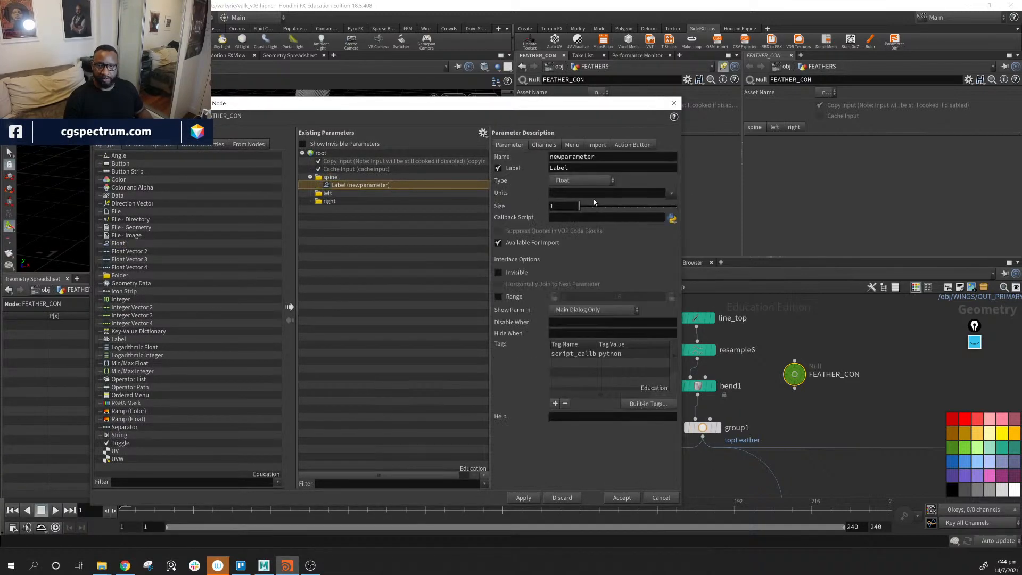
double_click(607, 156)
text(lenth)
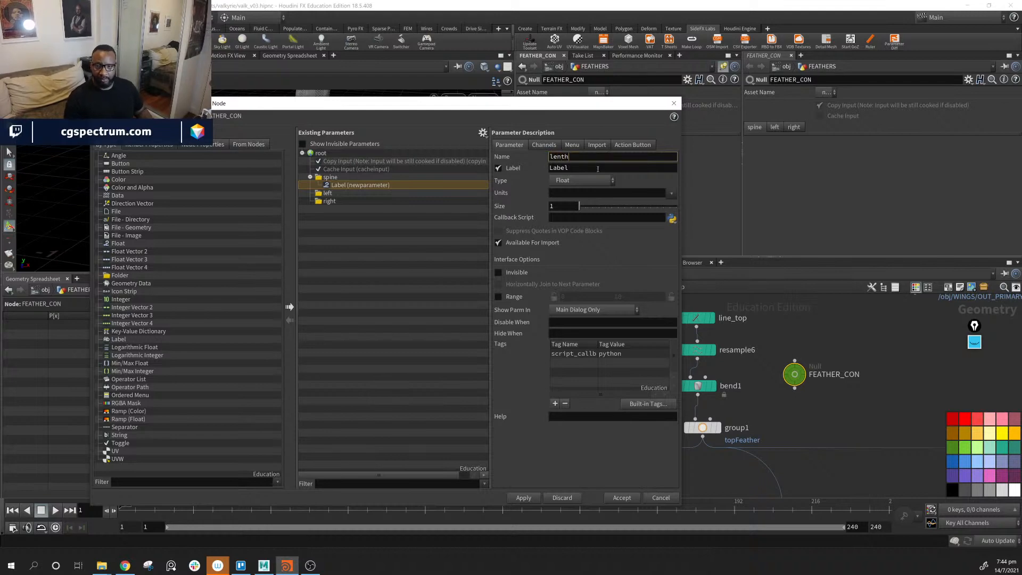
click(598, 169)
text(l)
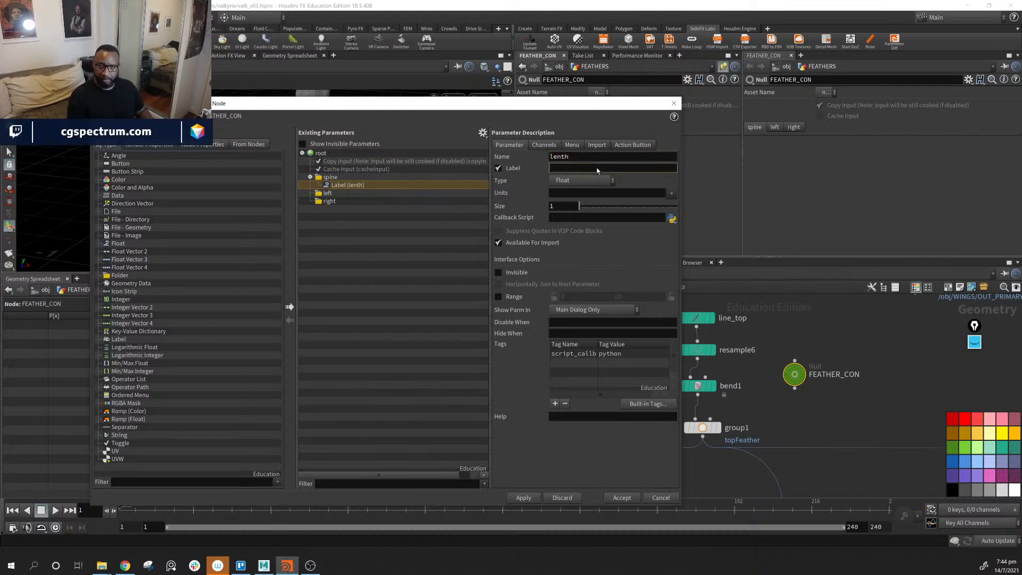
text(enth)
key(Return)
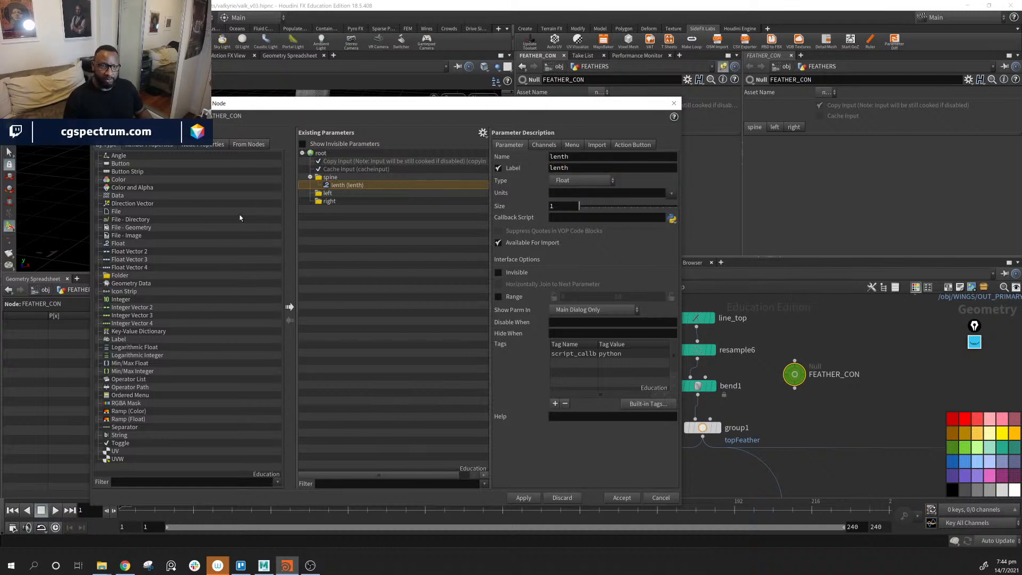
Add a second float parameter to the spine folder, named seglength and labelled segment length.
drag(118, 243, 347, 181)
double_click(600, 161)
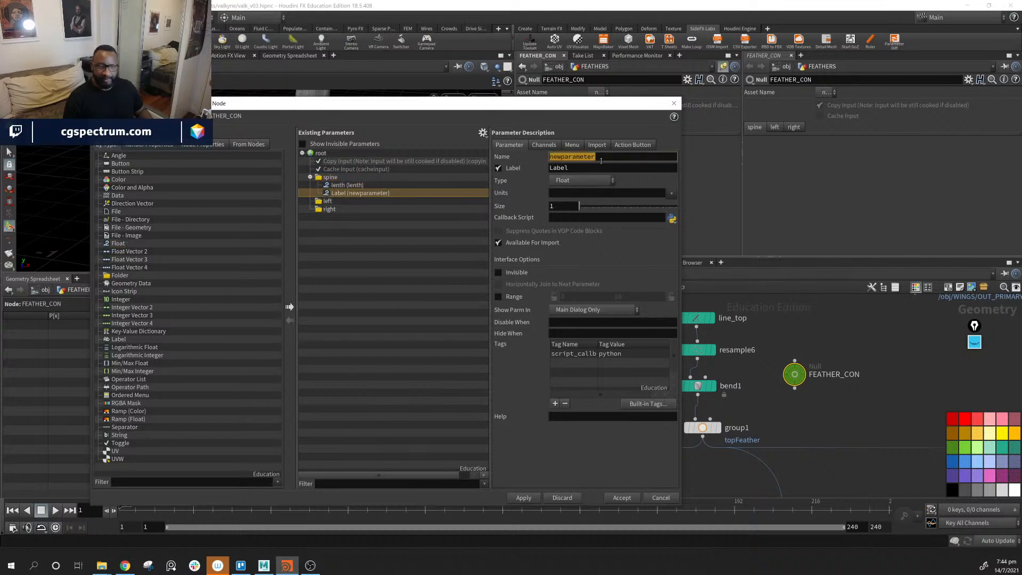
text(seg)
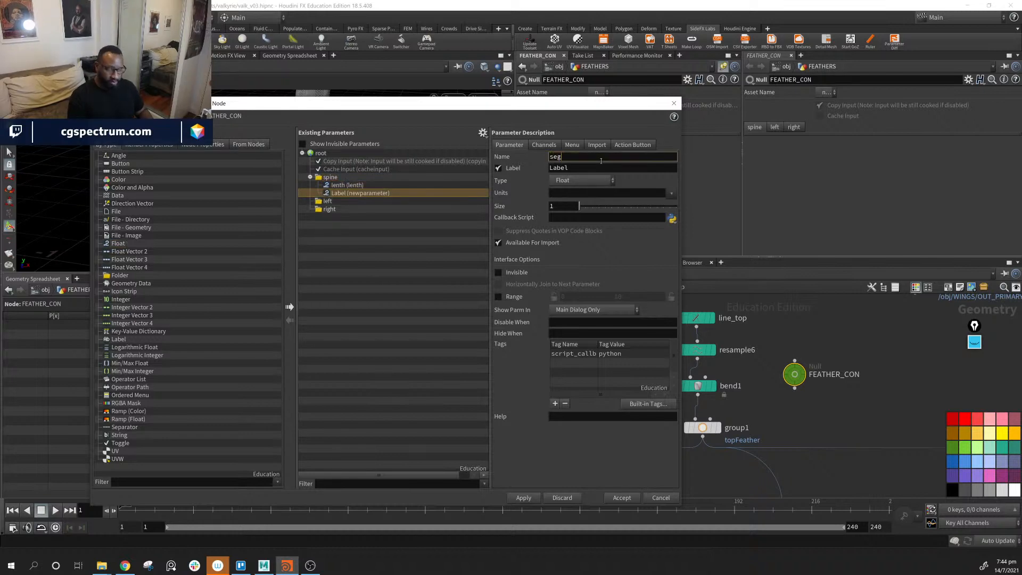
text(lenth)
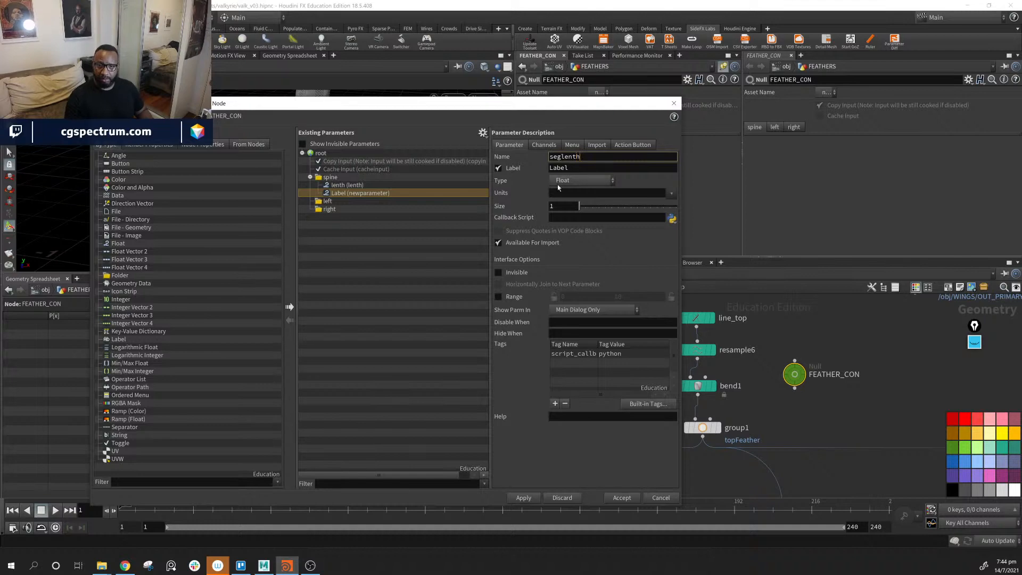
double_click(579, 168)
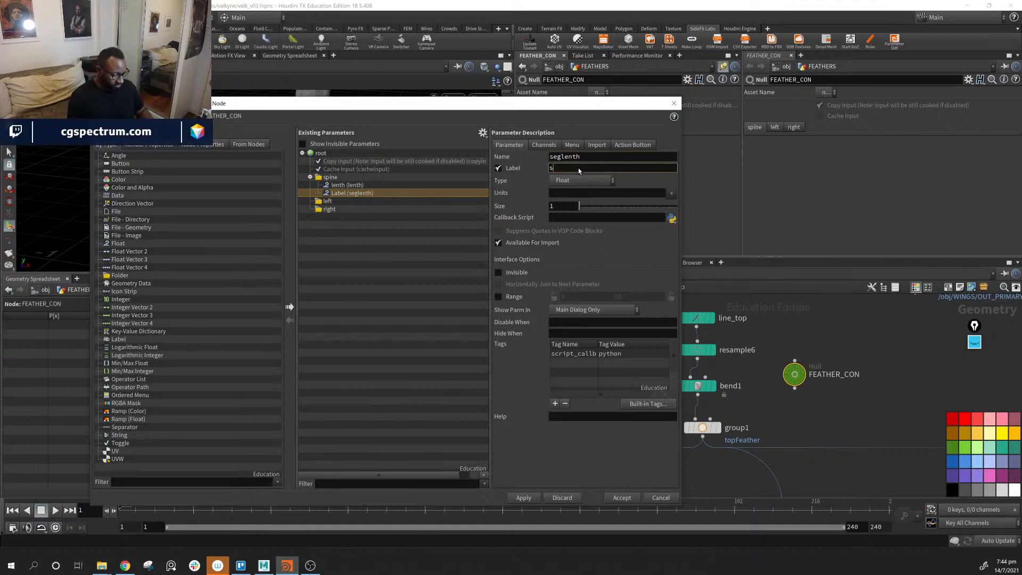
text(segment length)
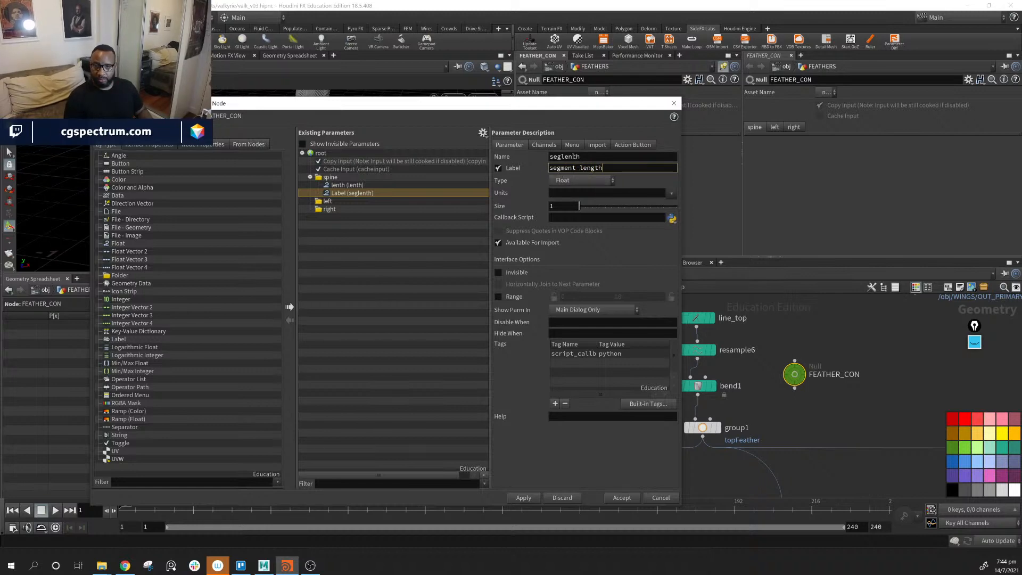
key(Return)
text(g)
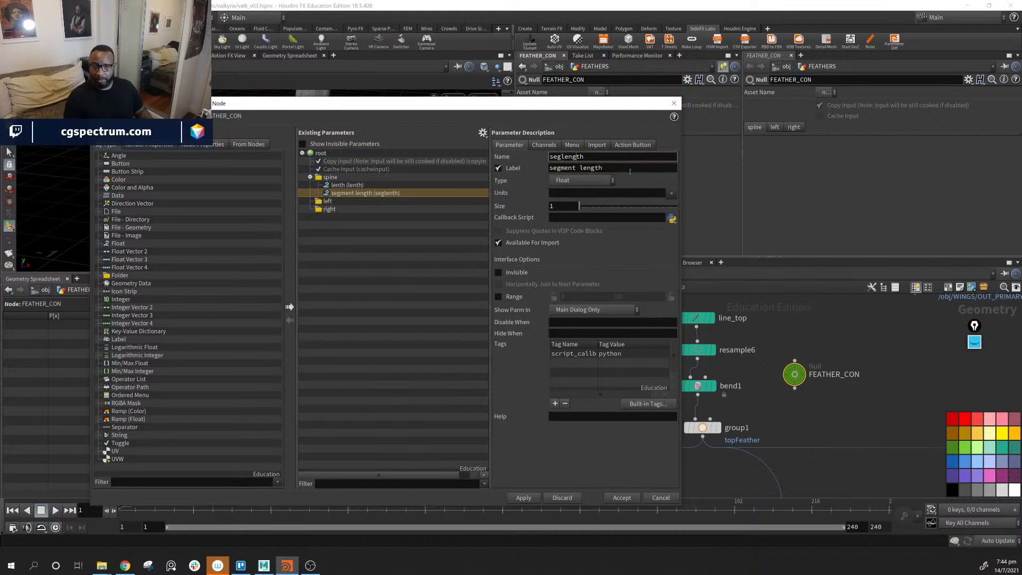
click(629, 169)
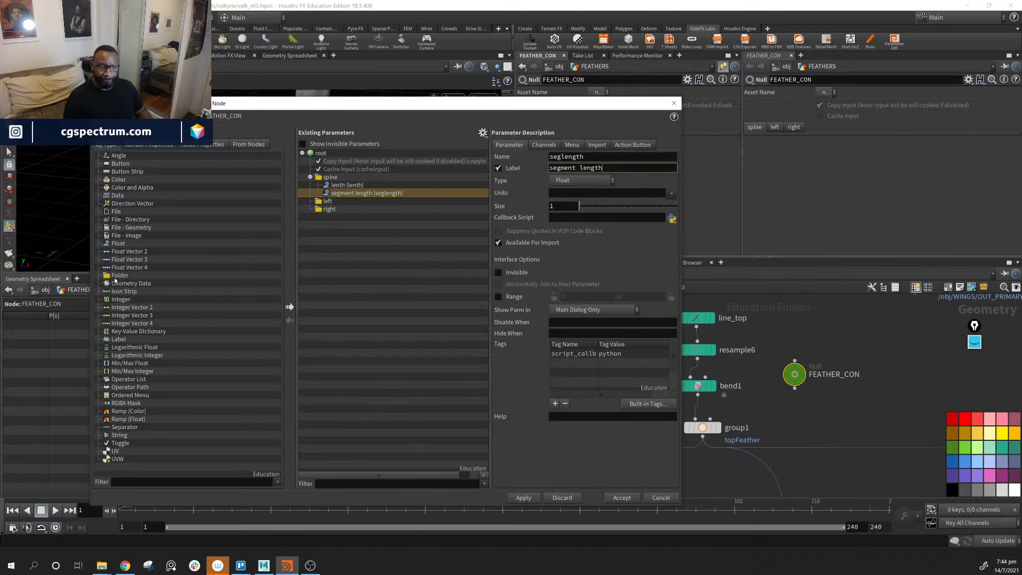
Add a third float parameter to the spine folder with both its name and label set to bend.
drag(119, 244, 373, 200)
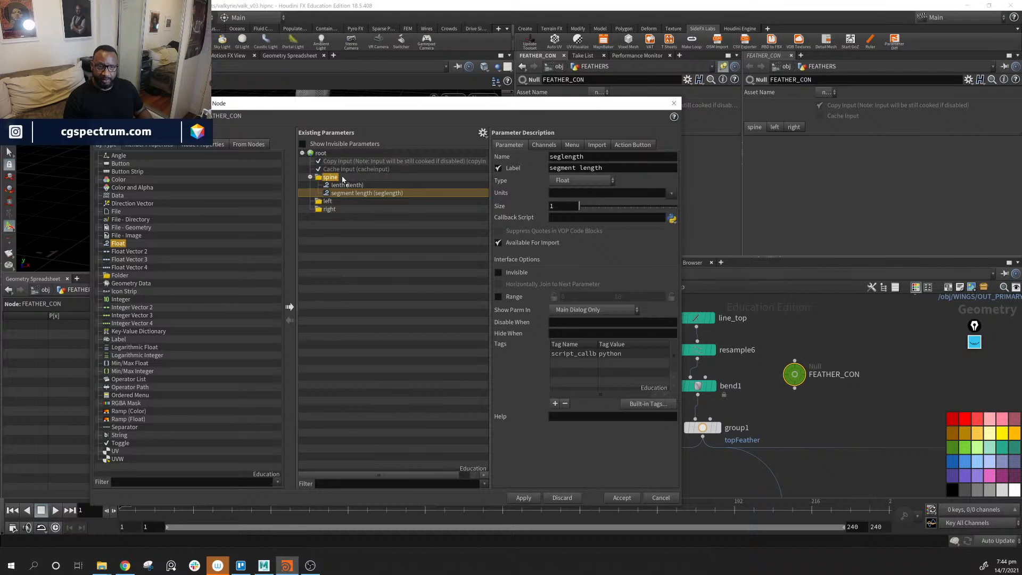
double_click(636, 157)
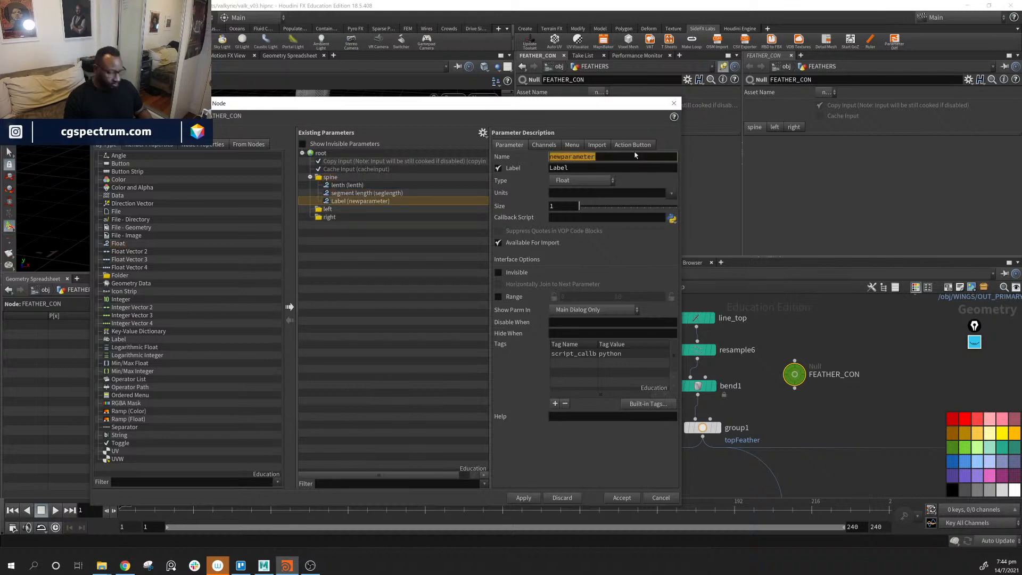
text(bend_)
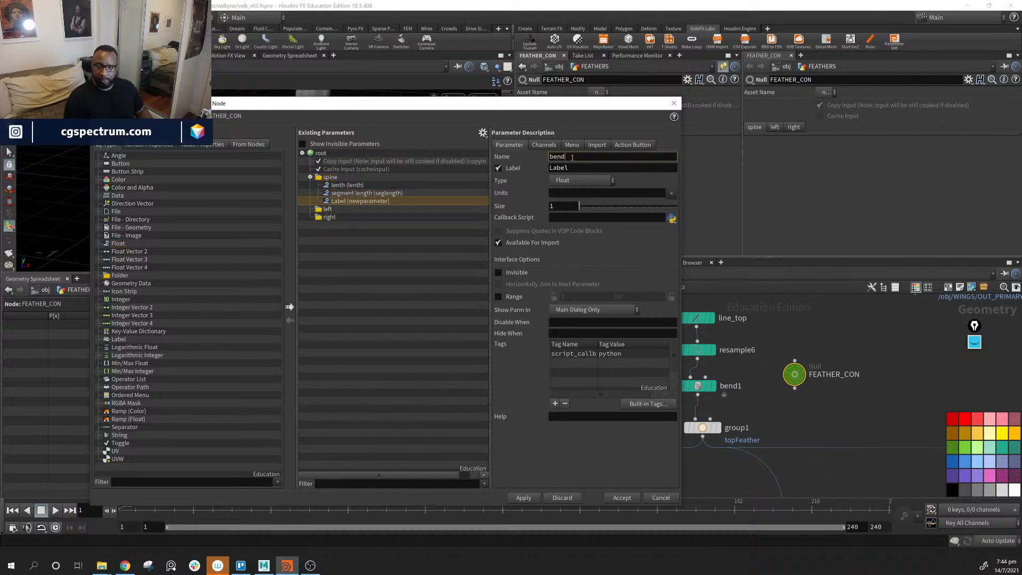
double_click(583, 167)
text(bend)
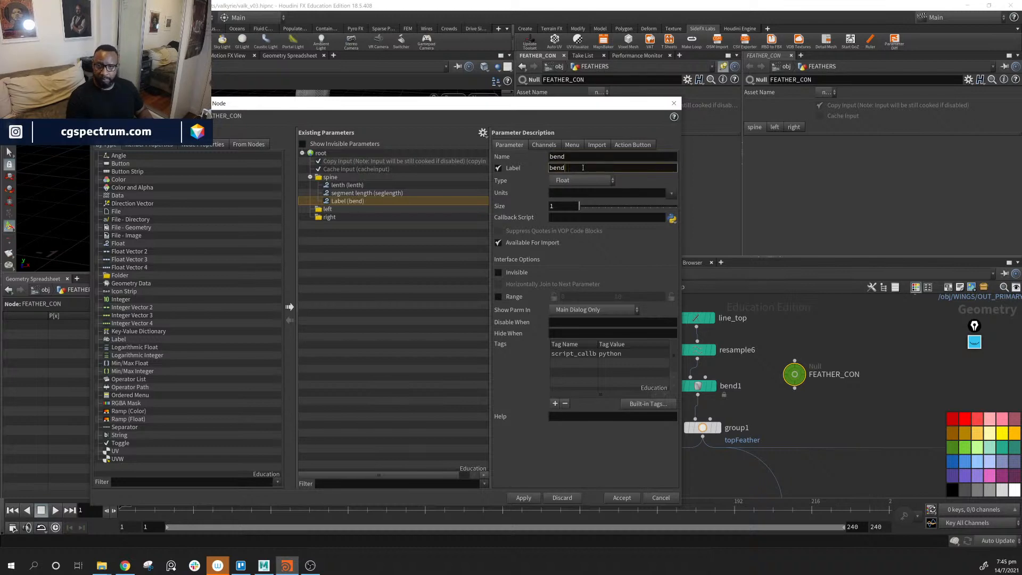
key(Return)
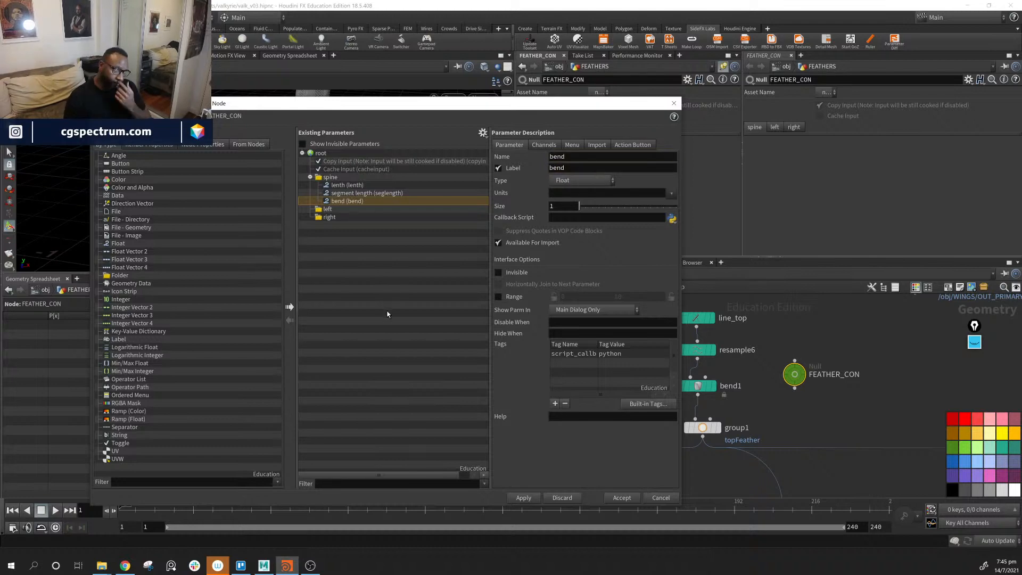
Correct both the name and label of the spine folder's first float parameter to length.
click(359, 193)
click(359, 201)
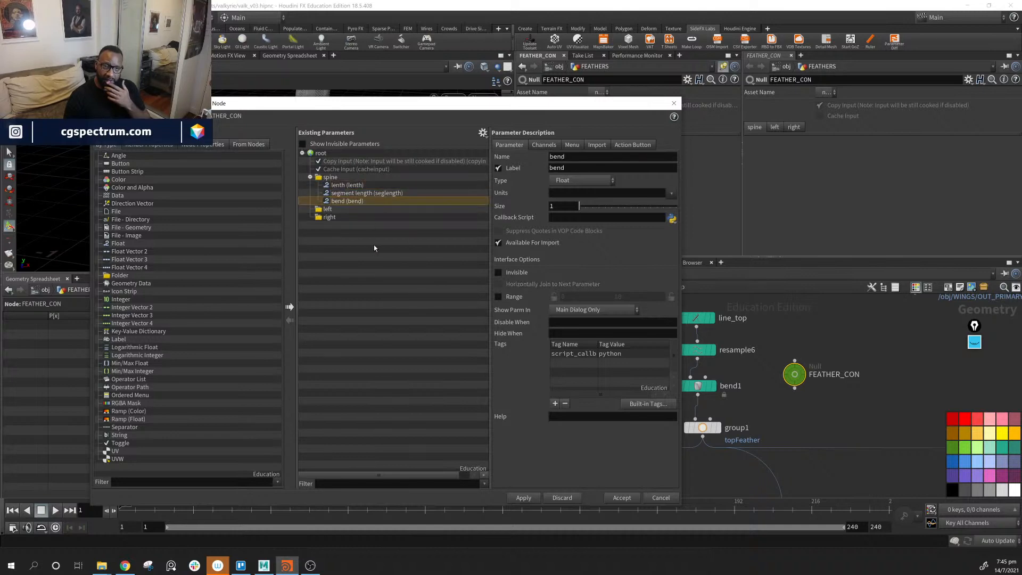
click(374, 247)
click(352, 186)
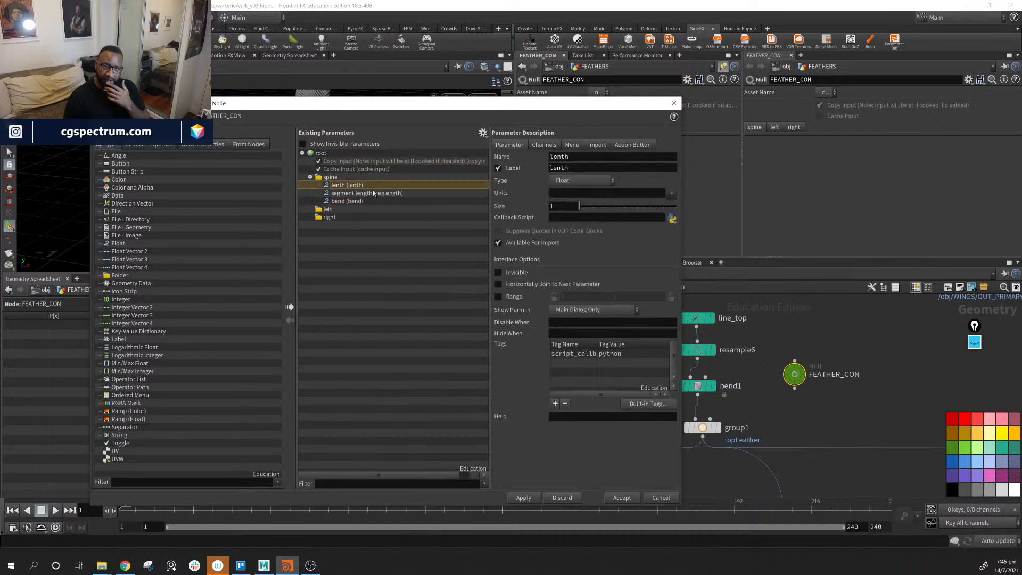
click(560, 158)
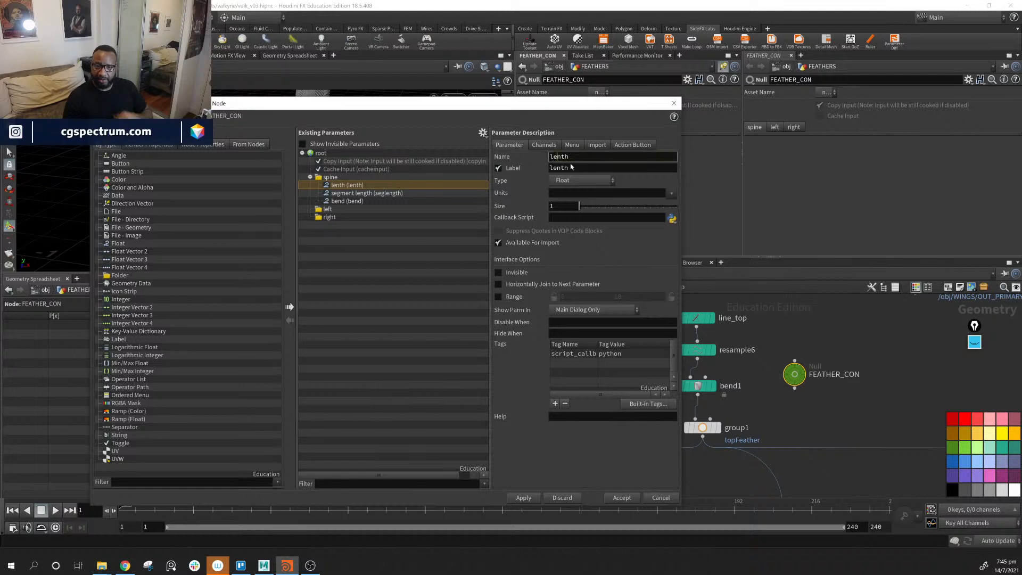
text(g)
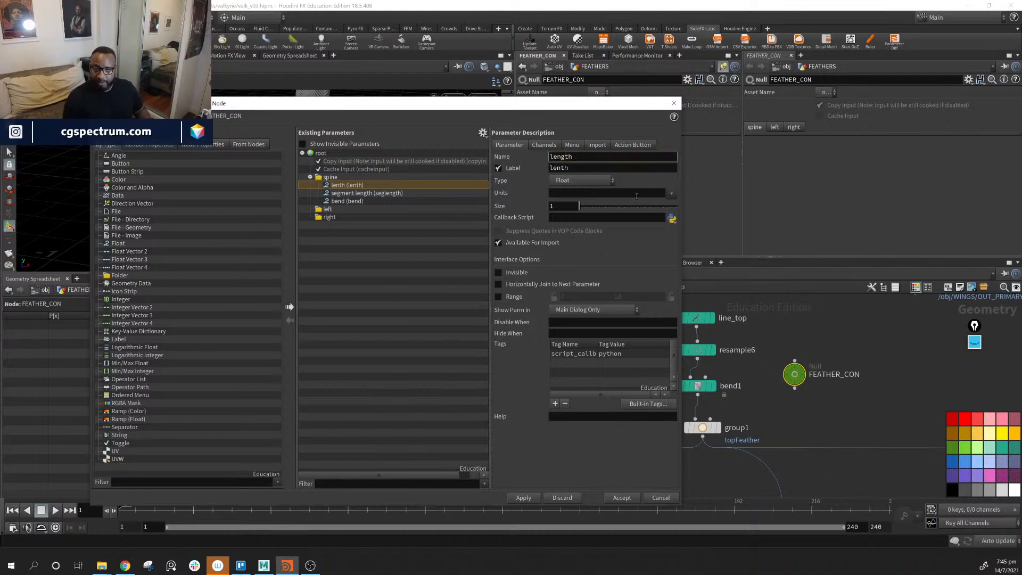
click(555, 168)
text(g)
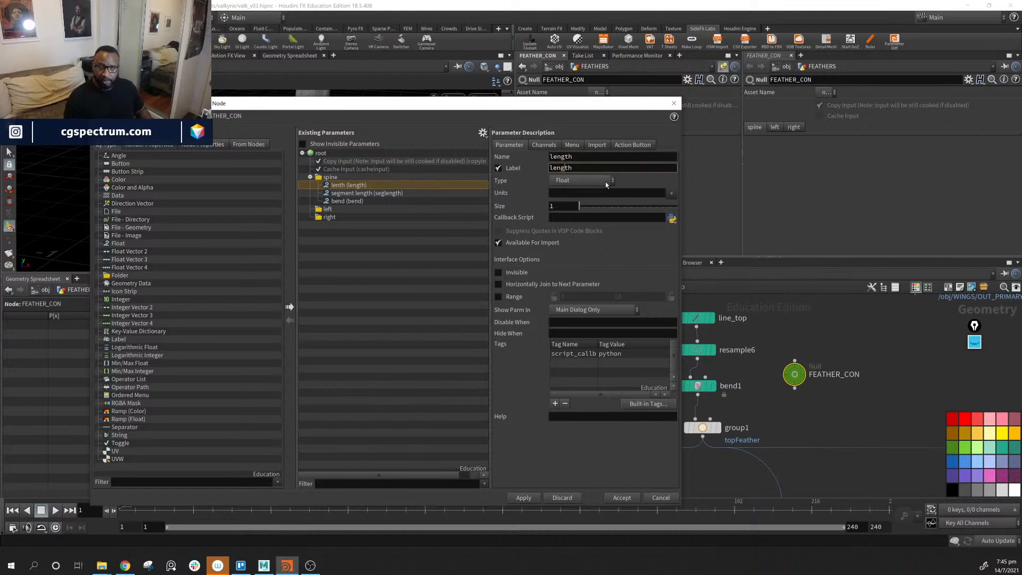
key(Return)
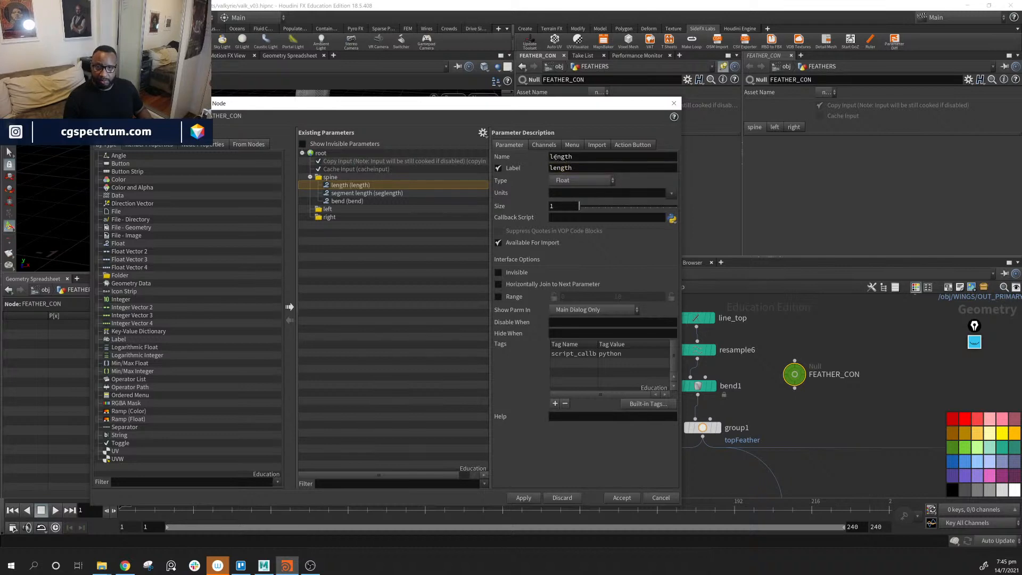
Rename the spine folder's length parameter to topLength and set its label to Top Length.
click(553, 157)
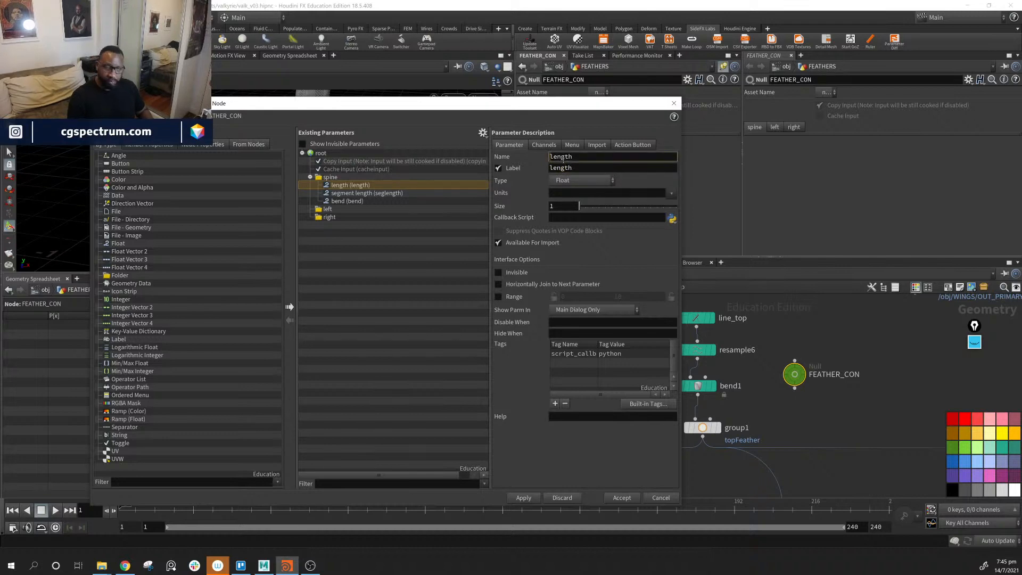
text(top)
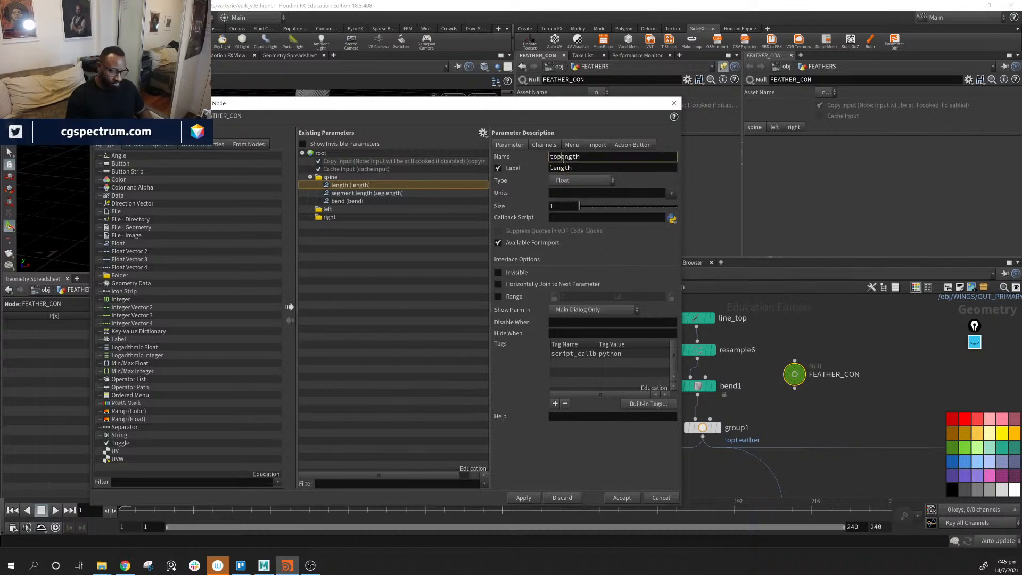
key(Delete)
text(L)
key(Tab)
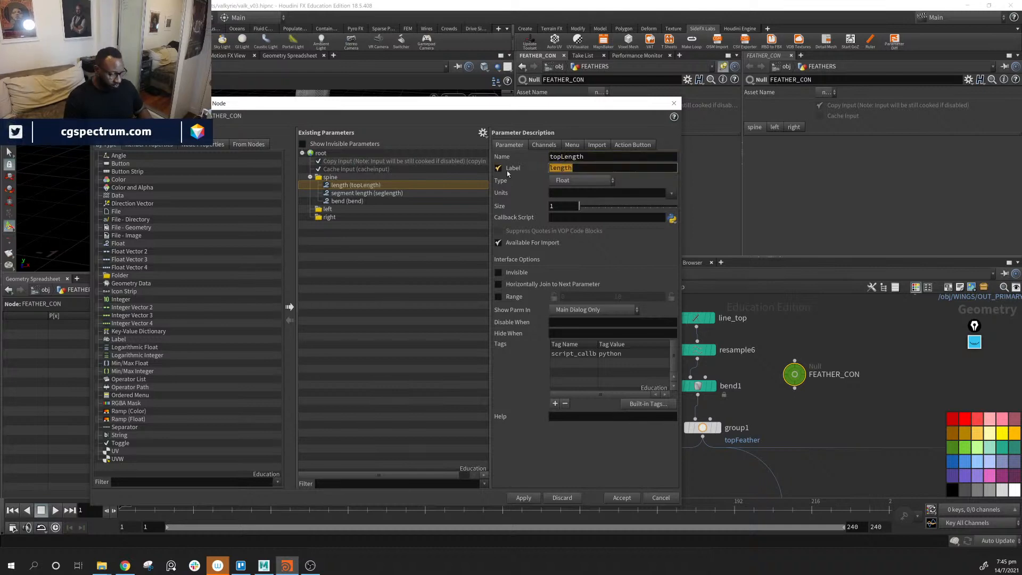
text(Top)
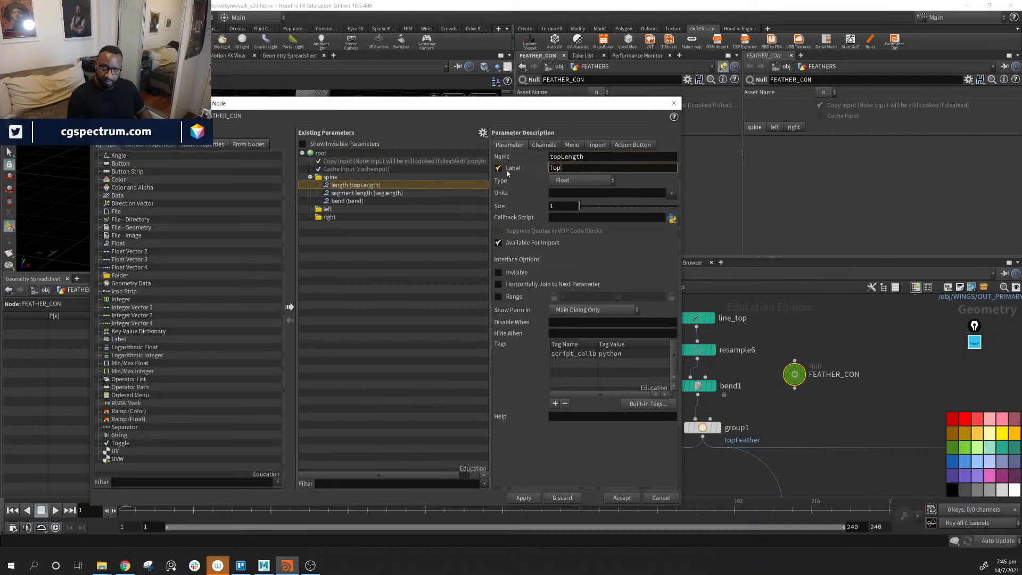
text(Len)
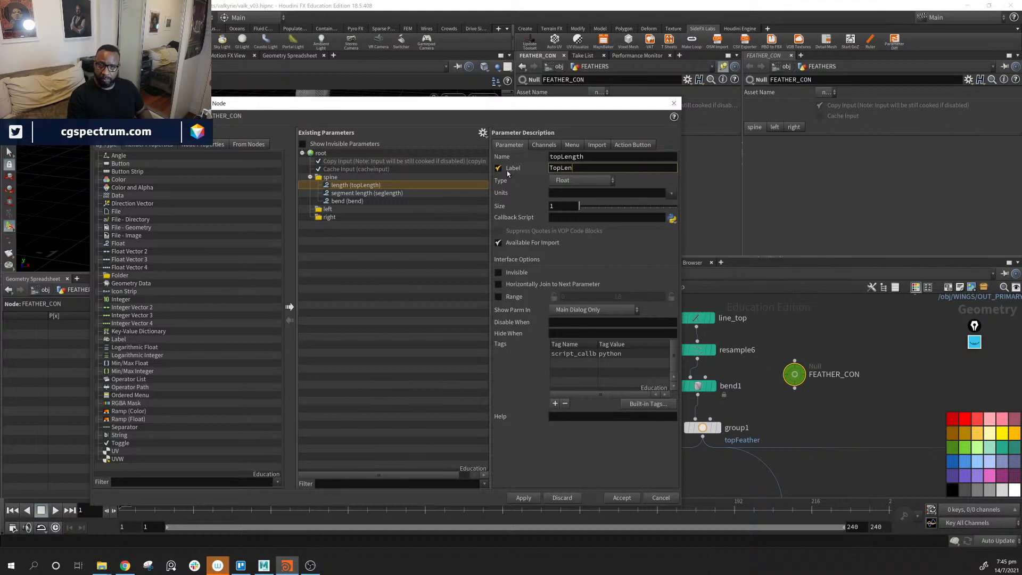
text(gth)
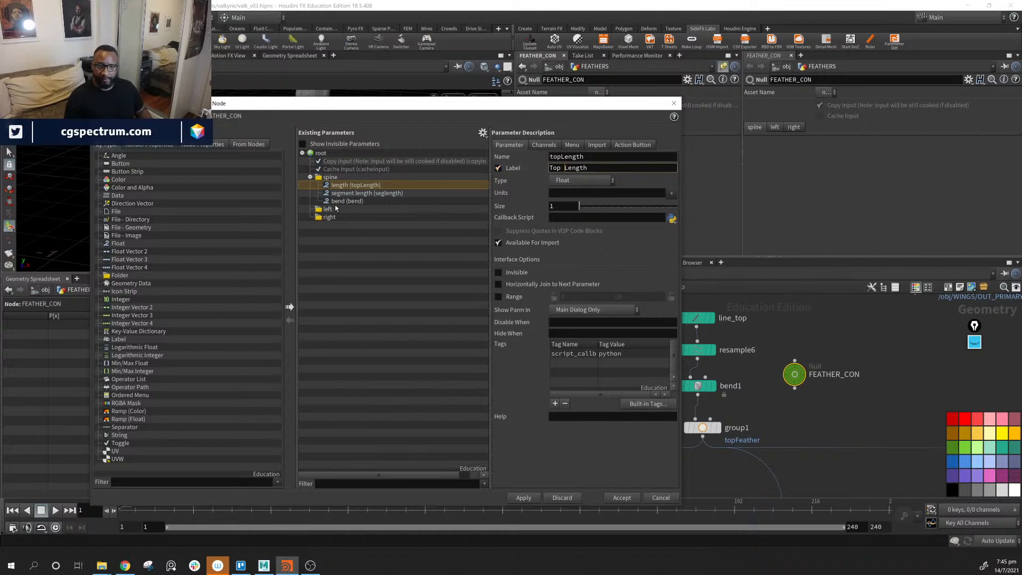
Rename the spine folder's segment length parameter to TopSeglength and set its label to top segment length.
click(361, 193)
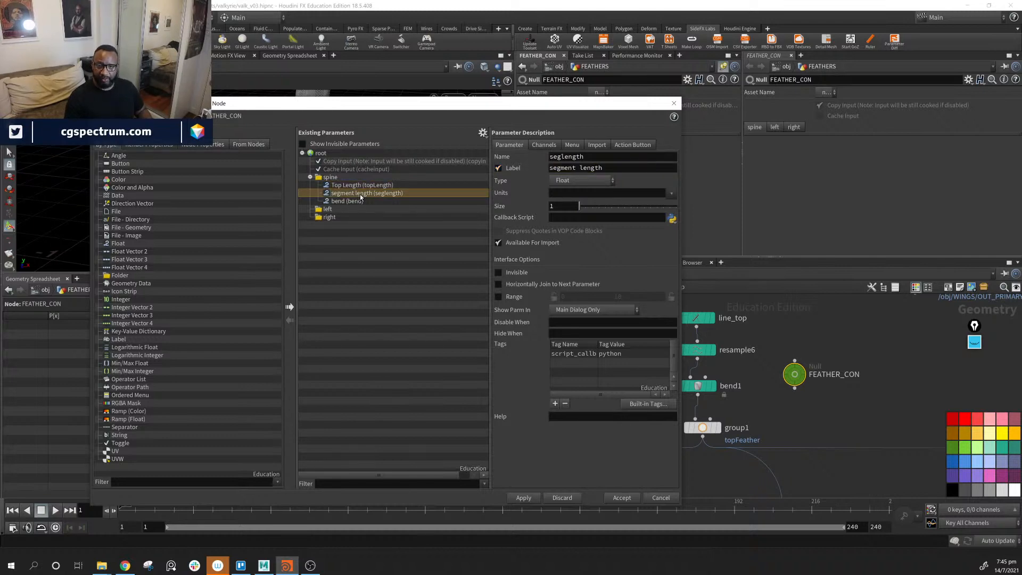
click(551, 157)
text(T)
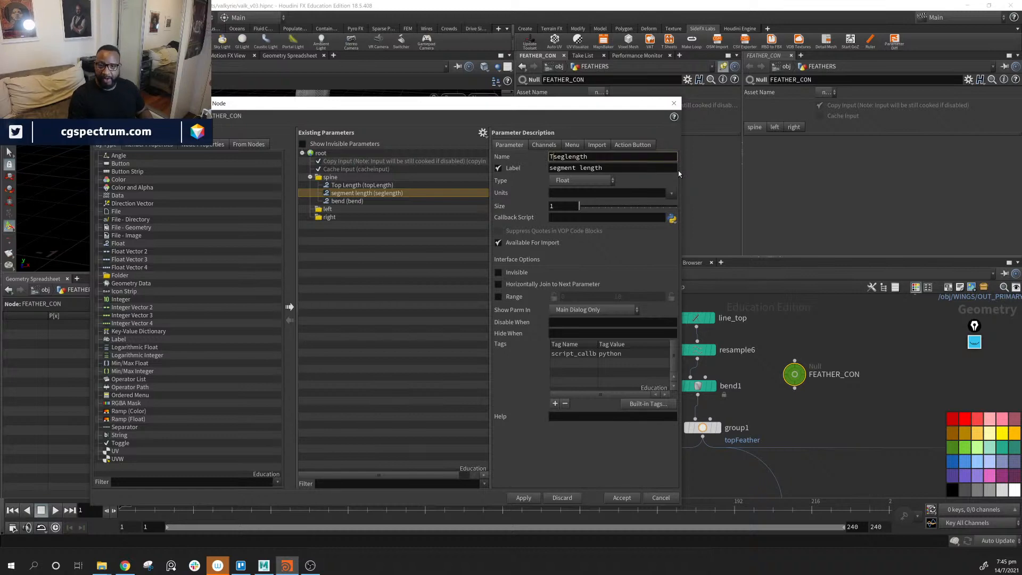
text(op)
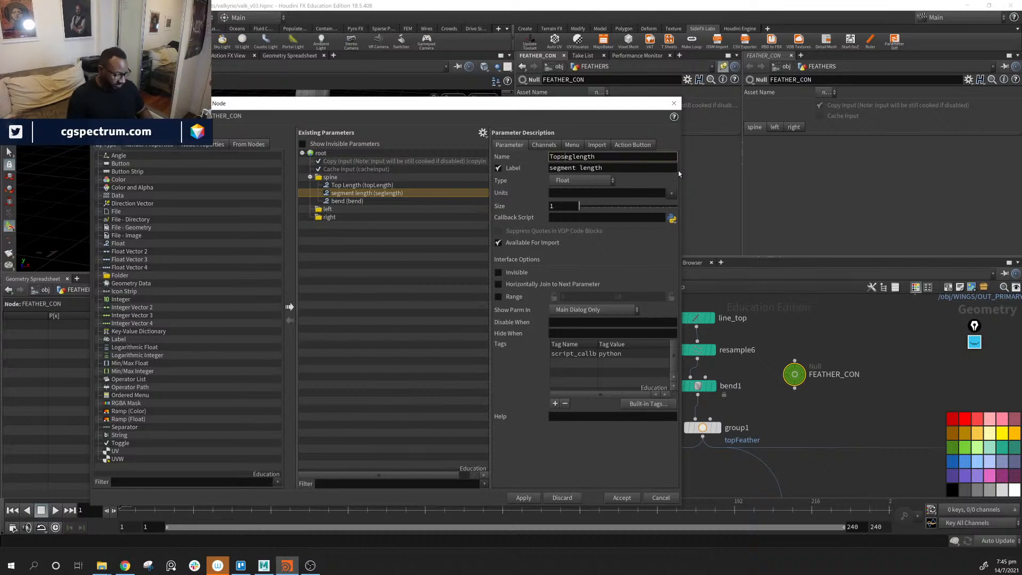
key(Delete)
text(S)
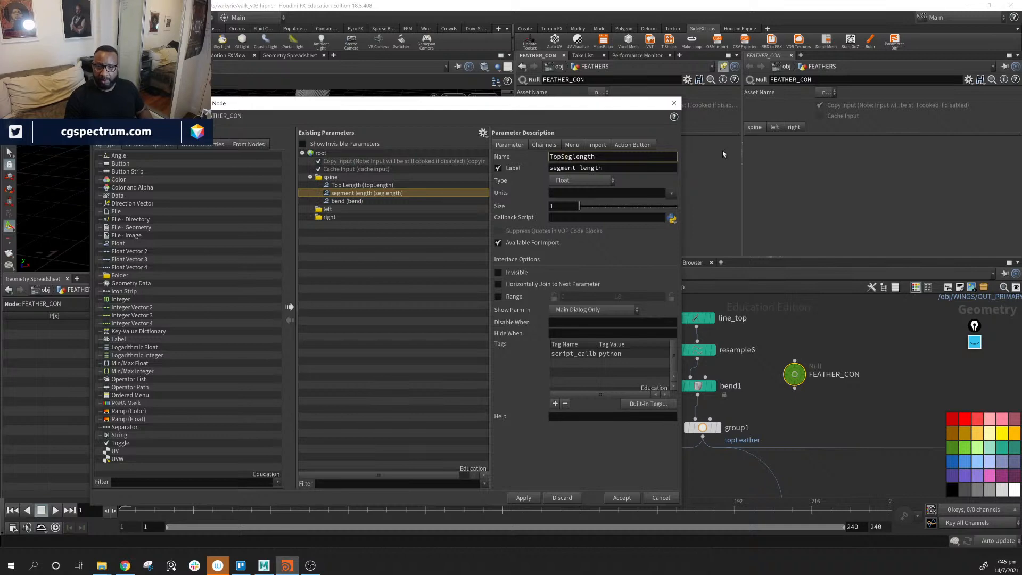
key(Tab)
key(space)
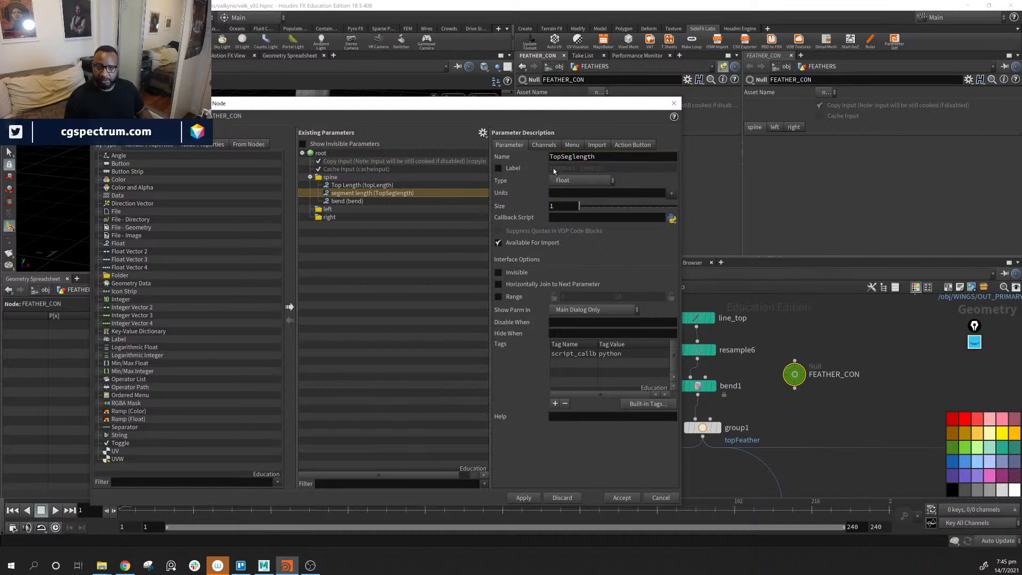
click(499, 168)
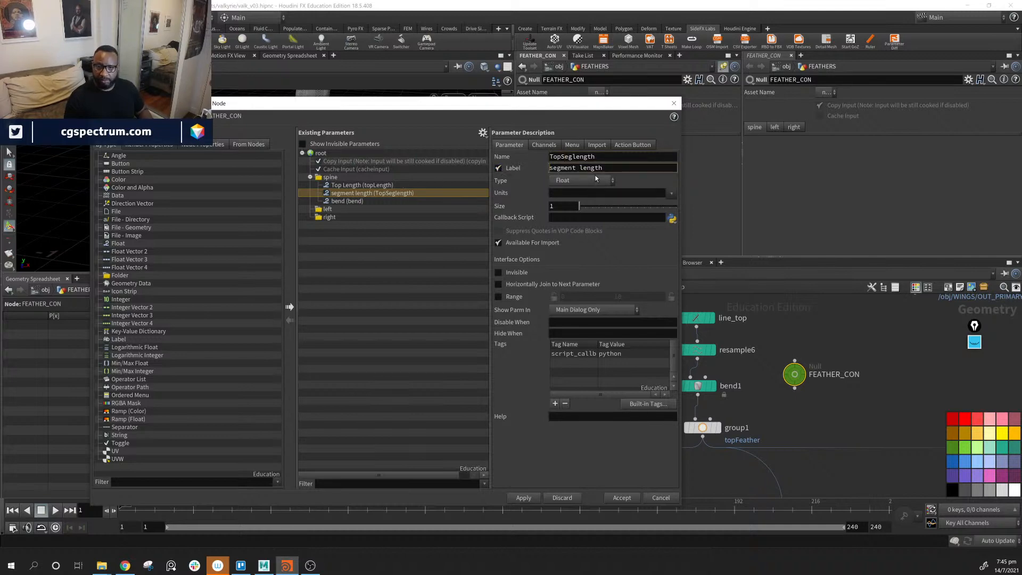
key(Home)
text(top)
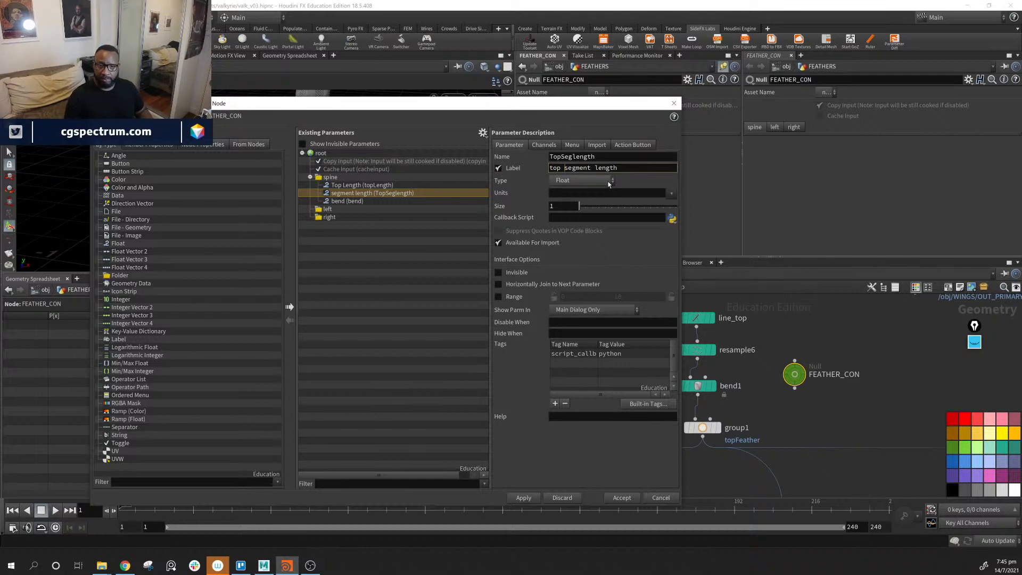
Change the topLength parameter's label to lowercase top length.
click(370, 184)
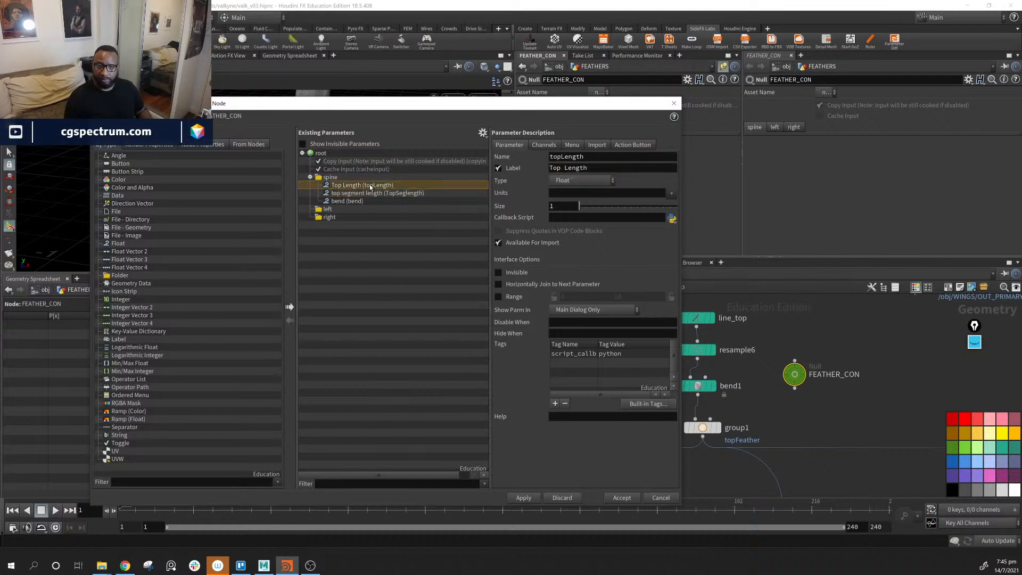
click(571, 170)
key(Home)
key(Delete)
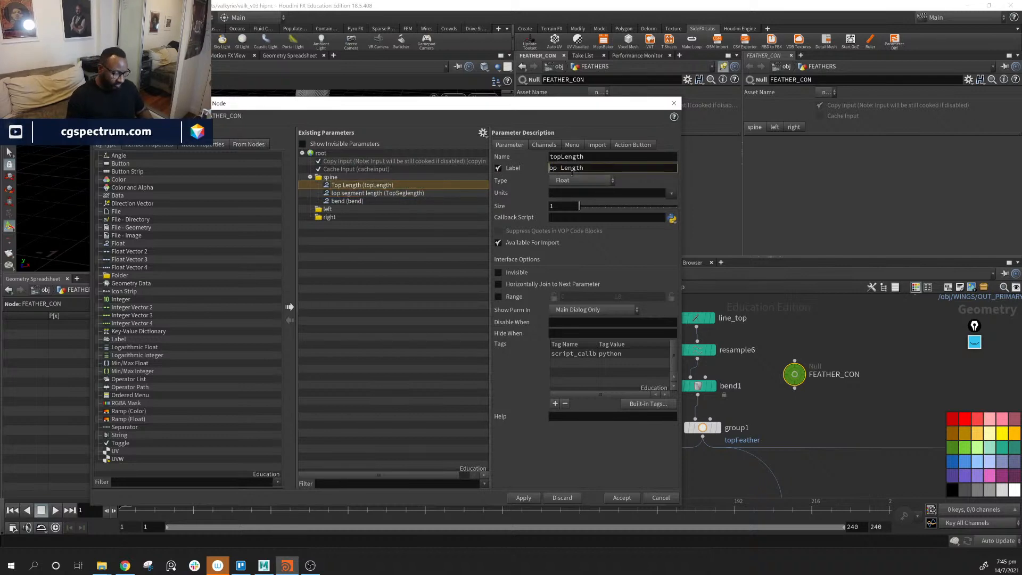
text(t)
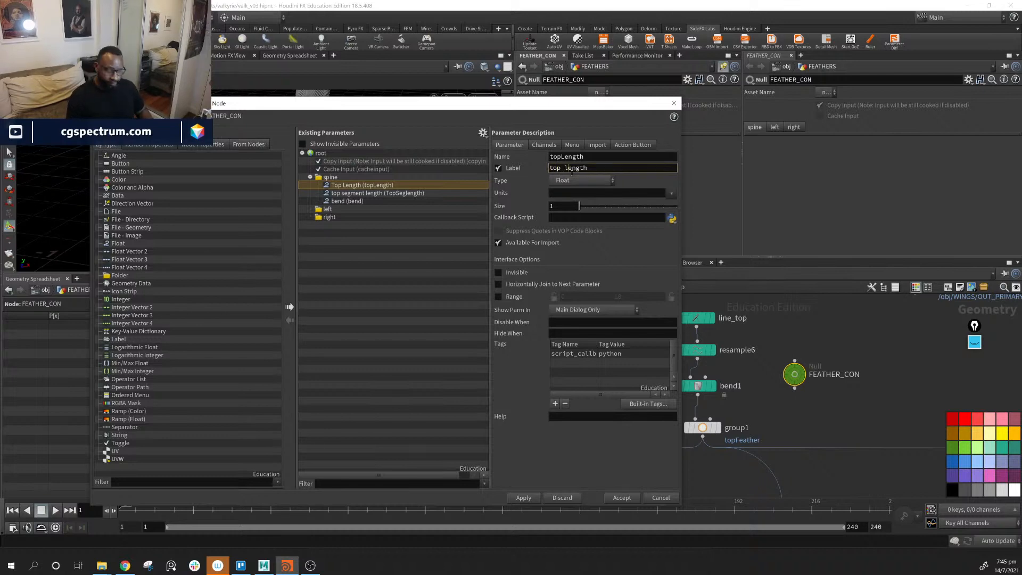
double_click(364, 186)
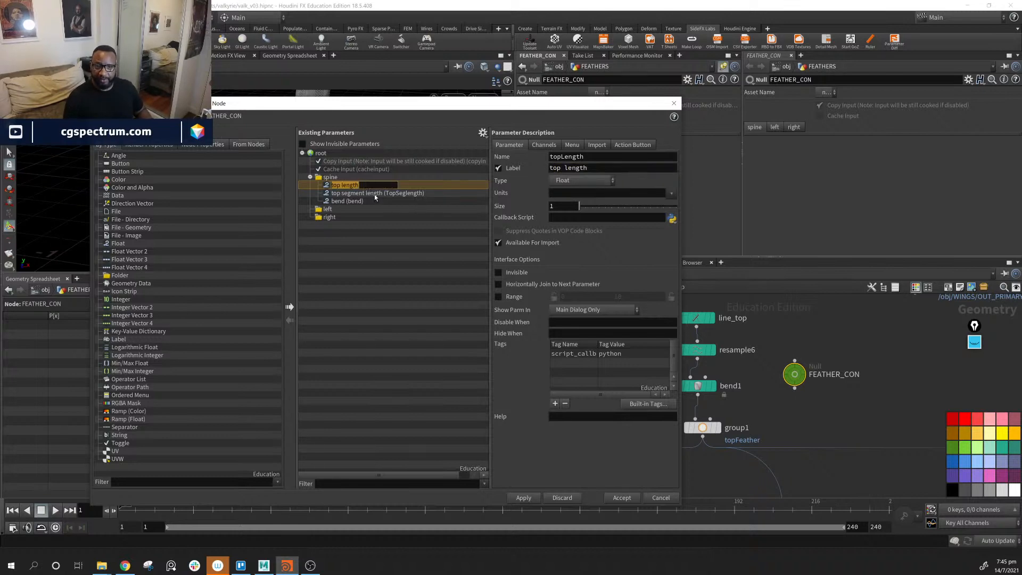
click(375, 193)
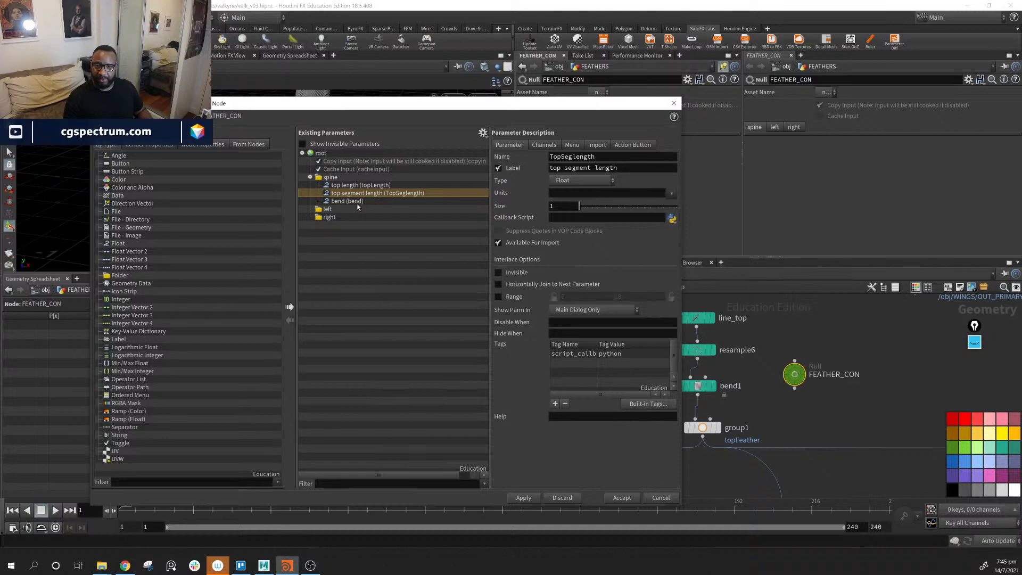
click(358, 202)
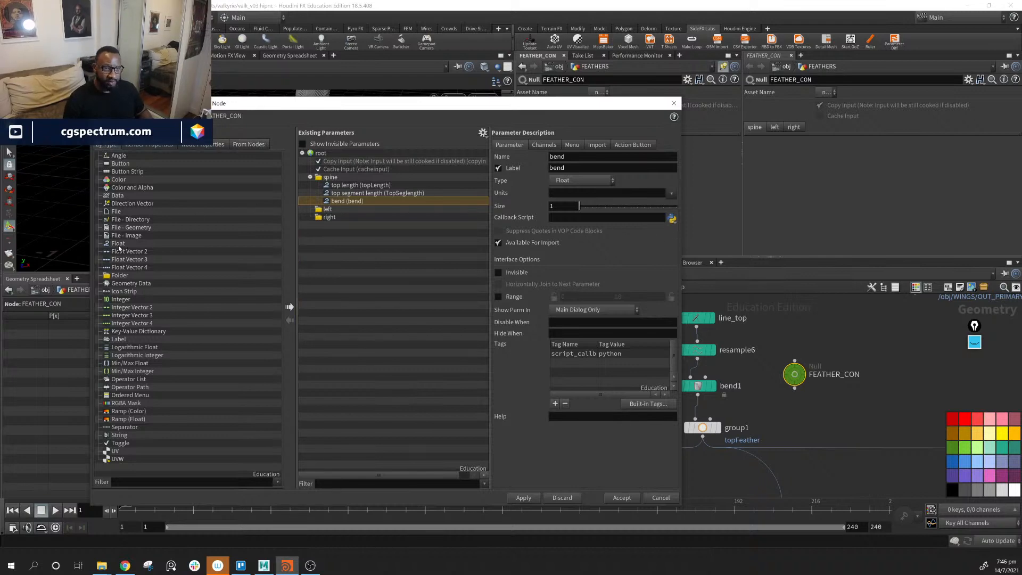
Add a float parameter to the spine folder, named btmLength and labelled bottom length.
drag(119, 244, 338, 181)
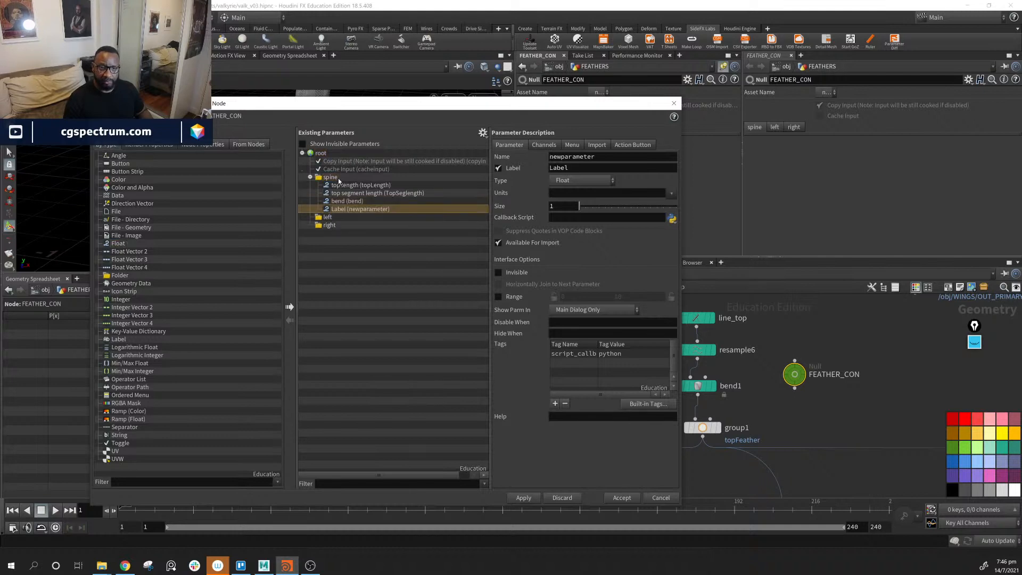
double_click(599, 158)
text(b)
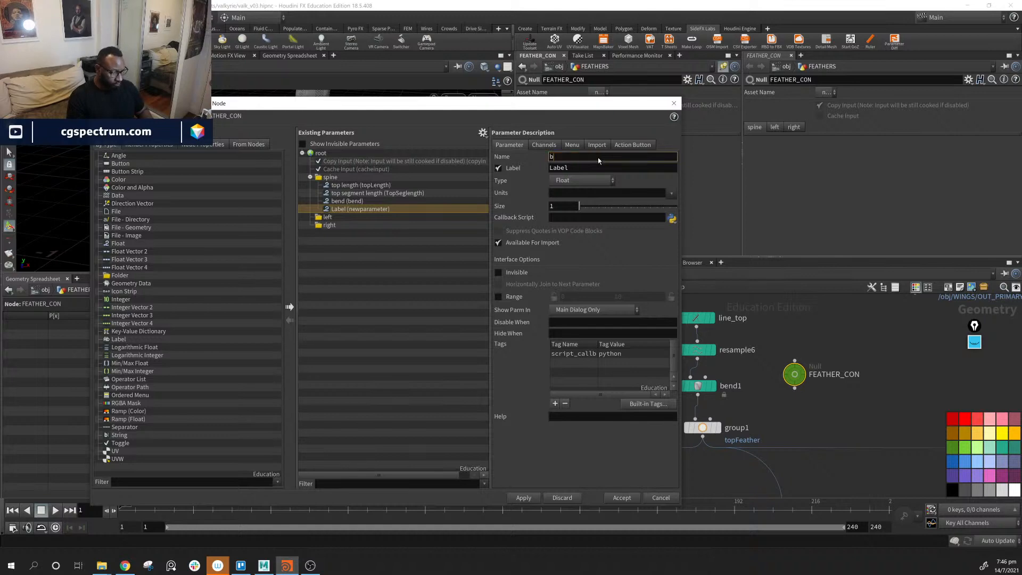
text(tmLen)
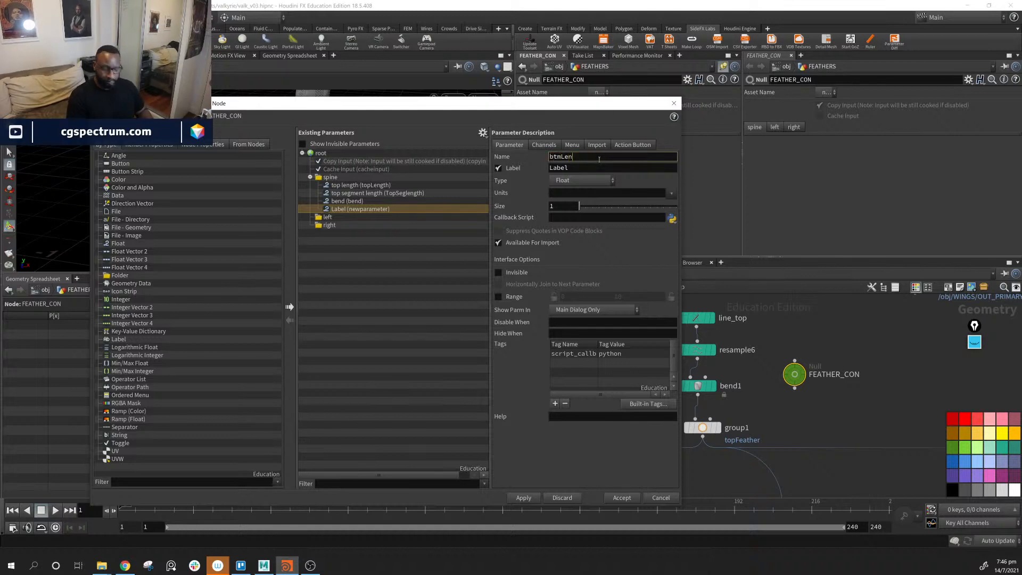
text(gth)
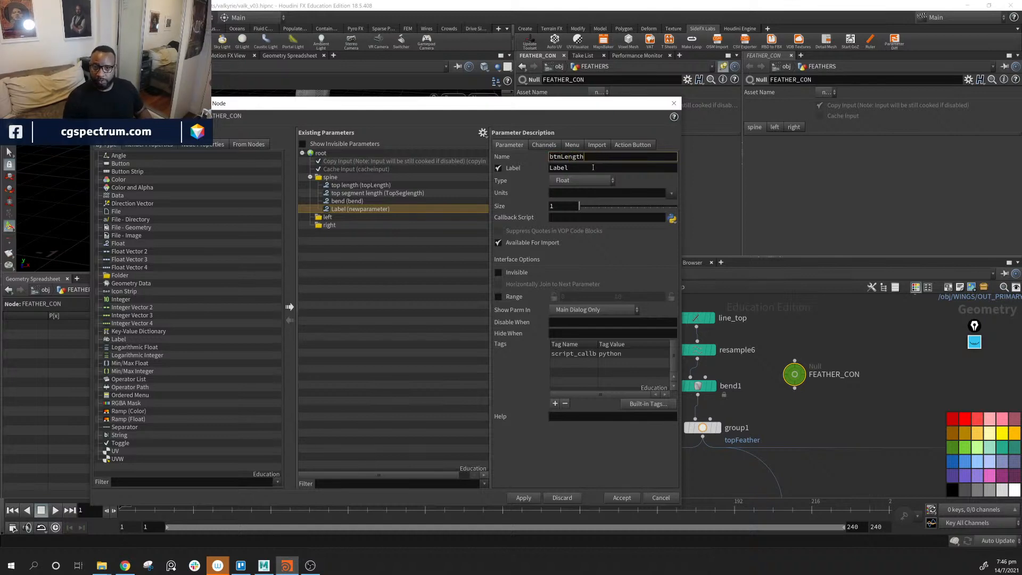
key(Tab)
text(bottom )
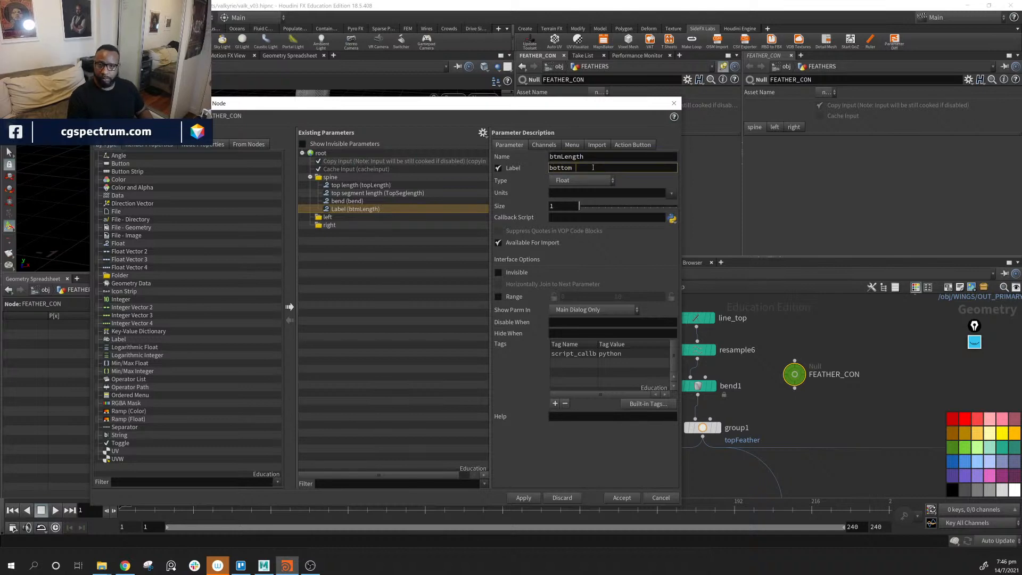
text(length)
key(Return)
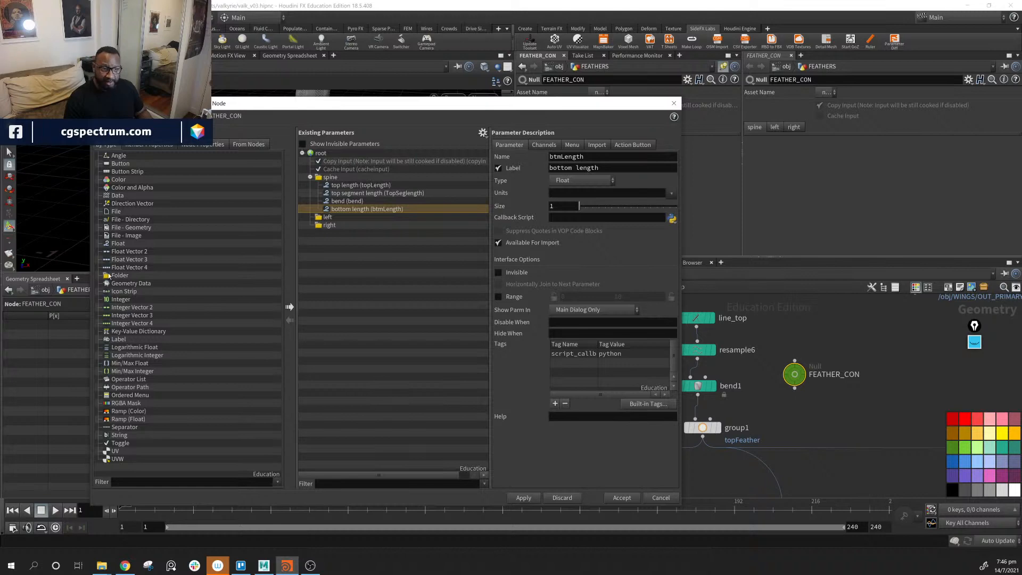
Add an integer parameter named btmSeg and labelled bottom segments to the spine folder, and apply the parameter interface edits.
click(120, 300)
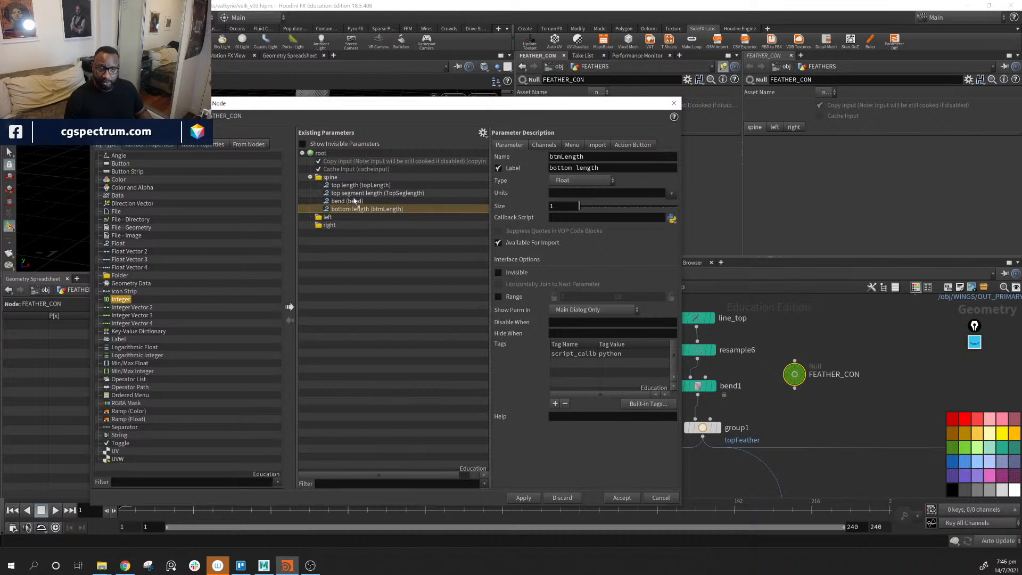
drag(354, 198, 334, 176)
double_click(591, 156)
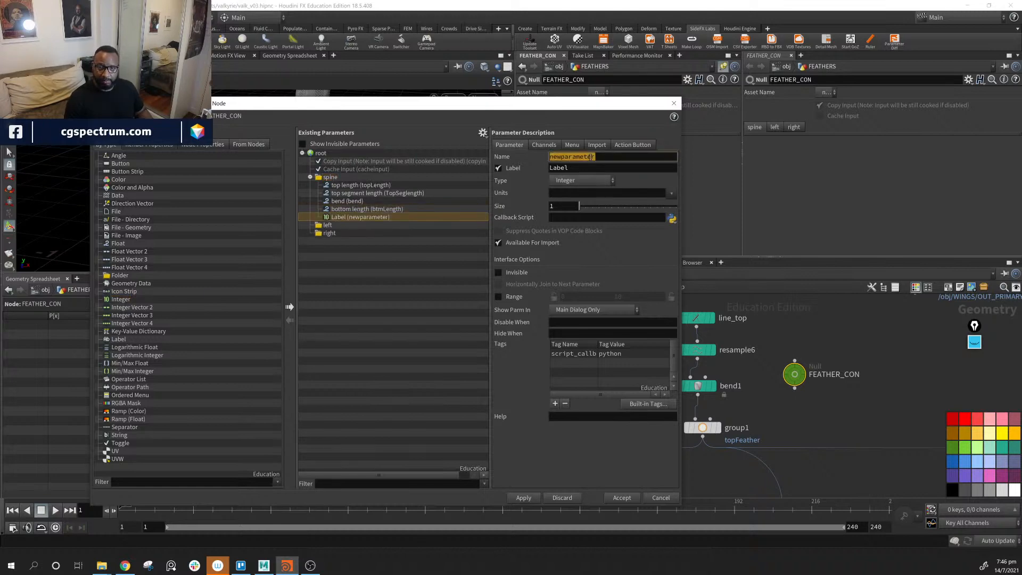
text(btm)
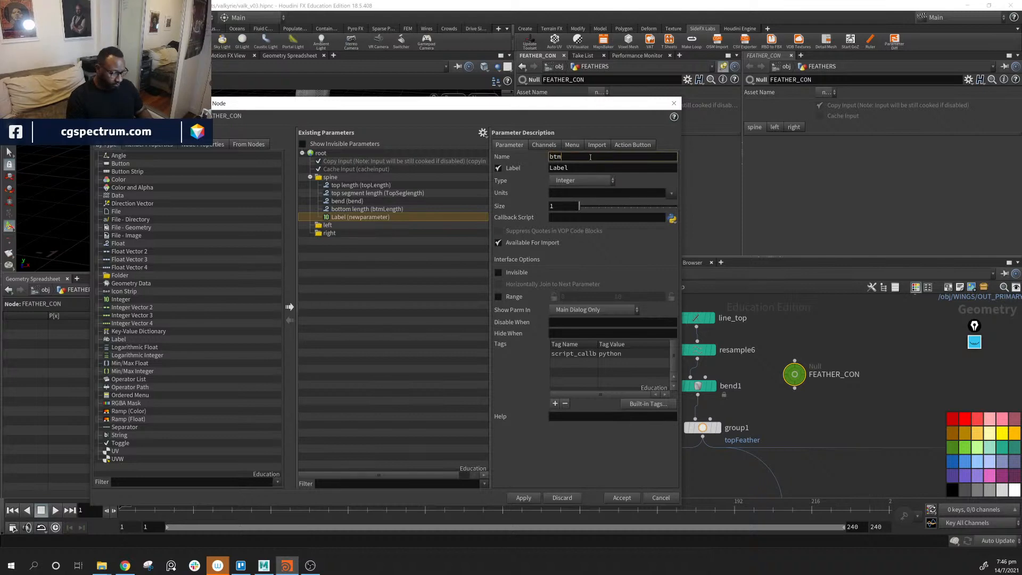
text(Gem)
key(BackSpace)
key(BackSpace)
key(BackSpace)
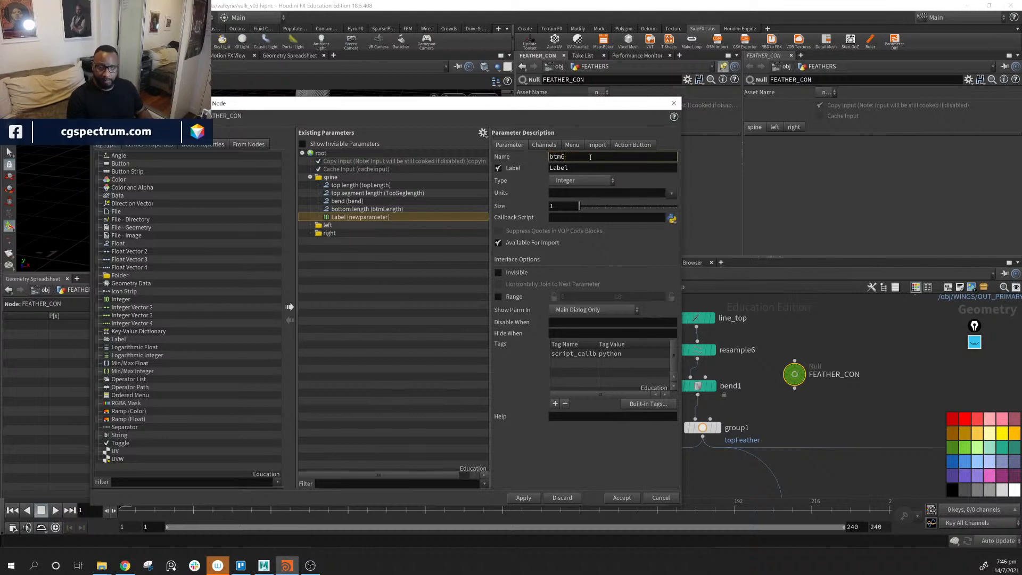
text(D)
text(Seg)
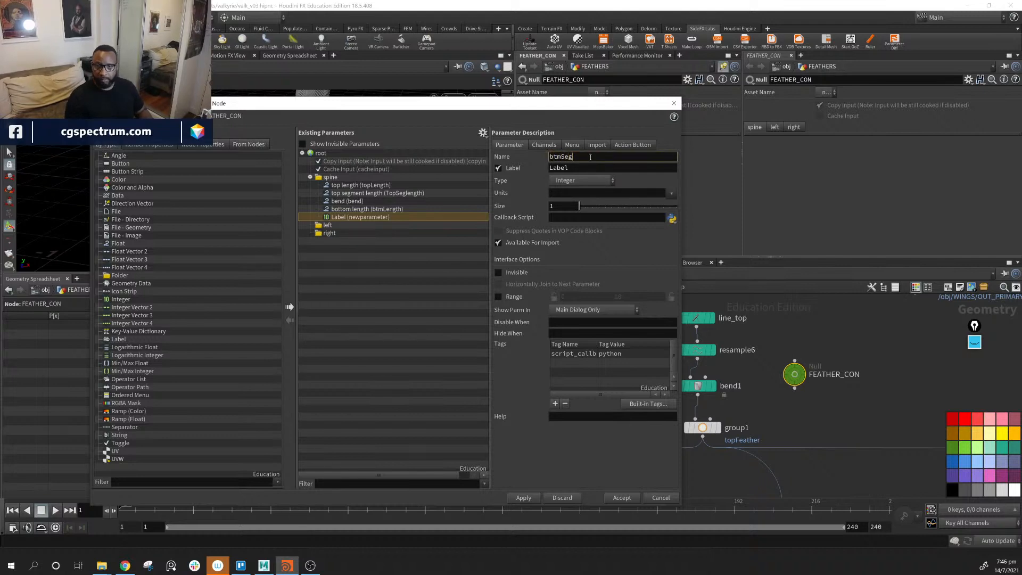
key(Tab)
text(bot)
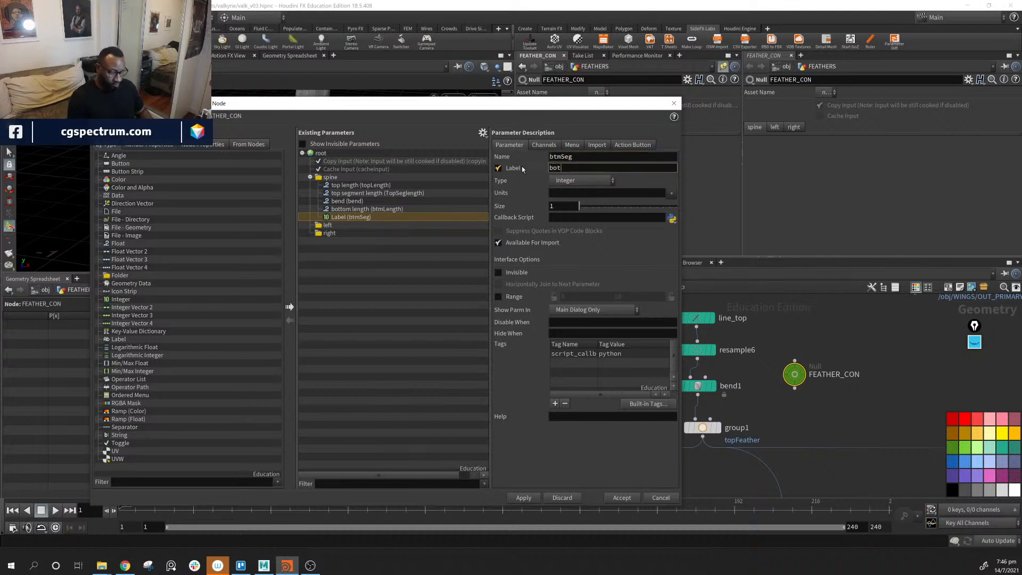
text(tom se)
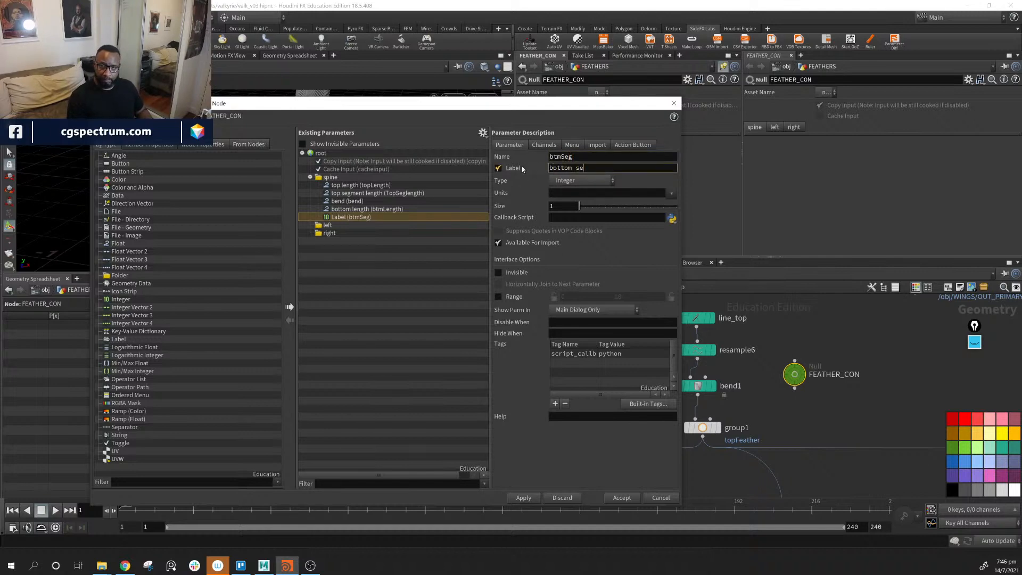
text(gments)
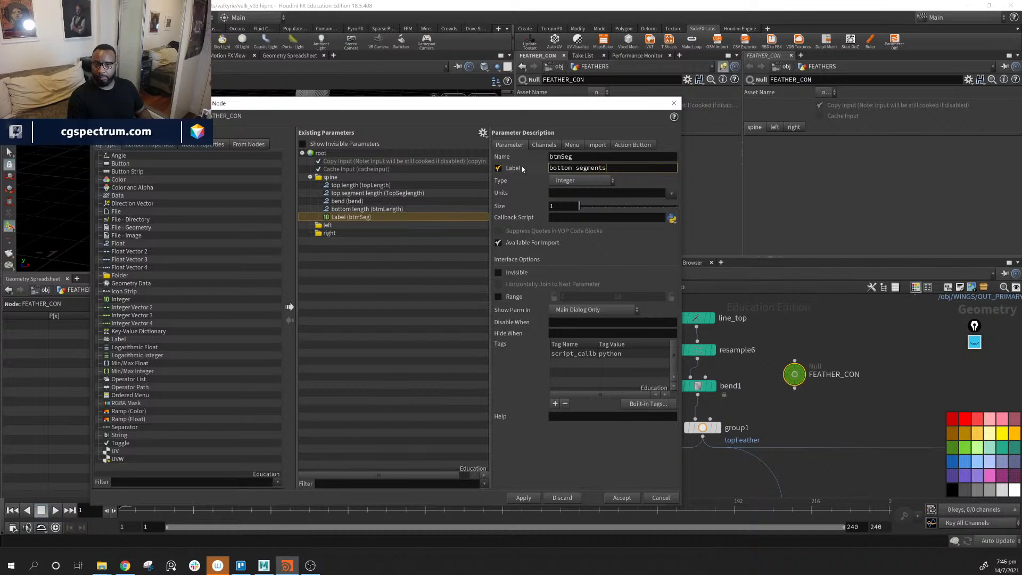
key(Return)
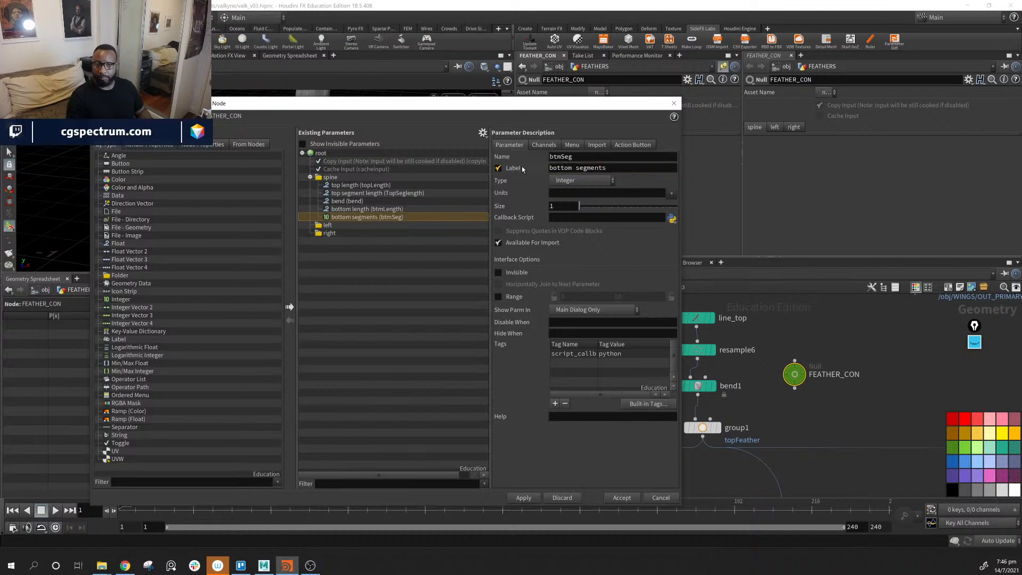
click(524, 497)
click(678, 103)
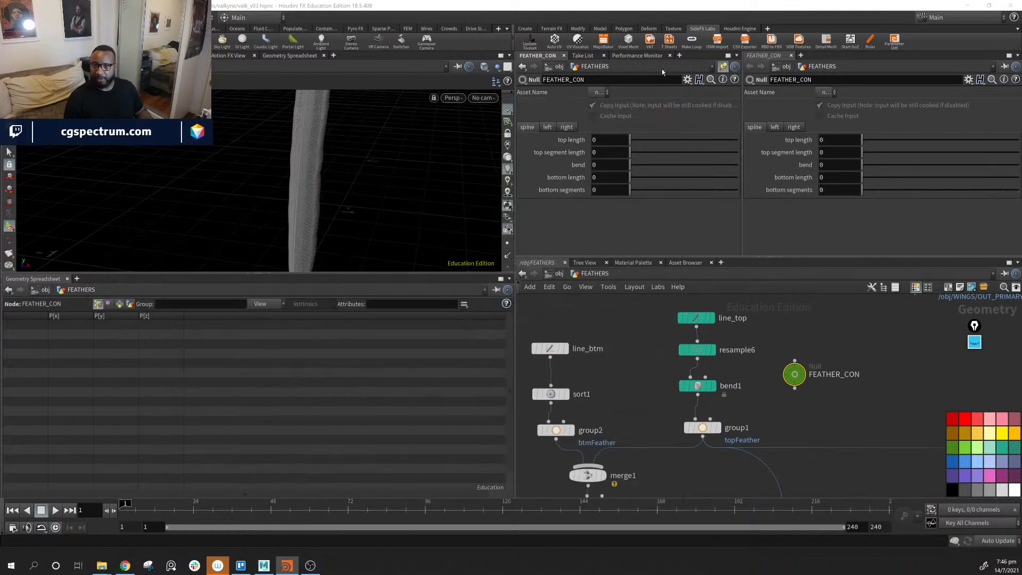
Set FEATHER_CON's top length to 1 and link line_top's Length to it with a relative channel reference.
middle_drag(777, 381, 734, 399)
click(654, 335)
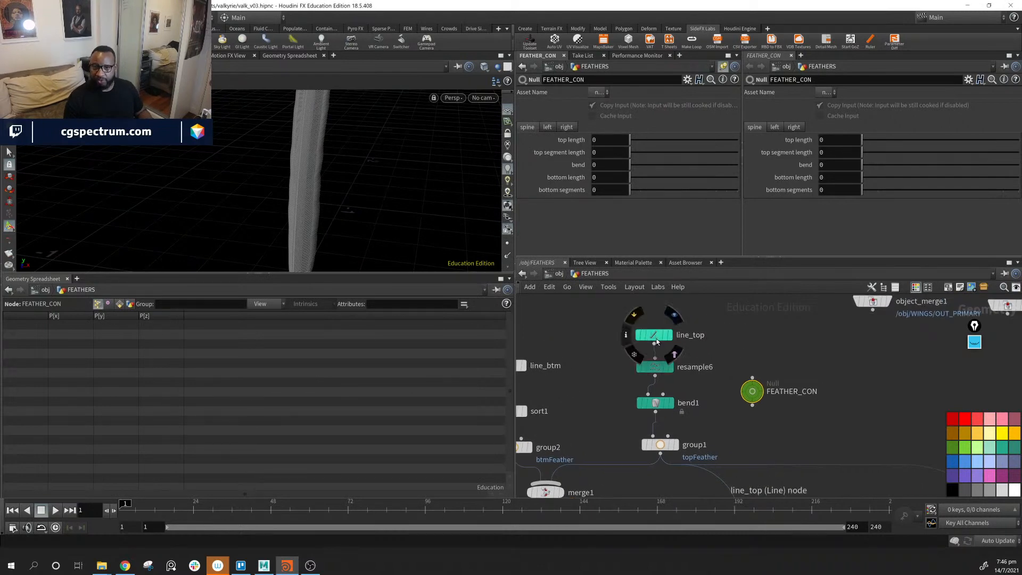
click(612, 141)
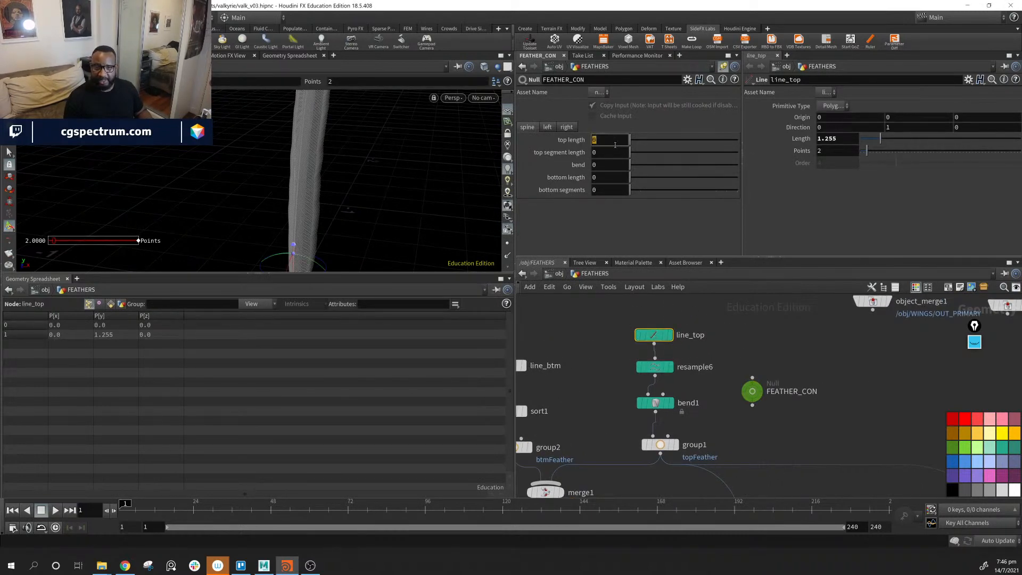
text(1)
key(Return)
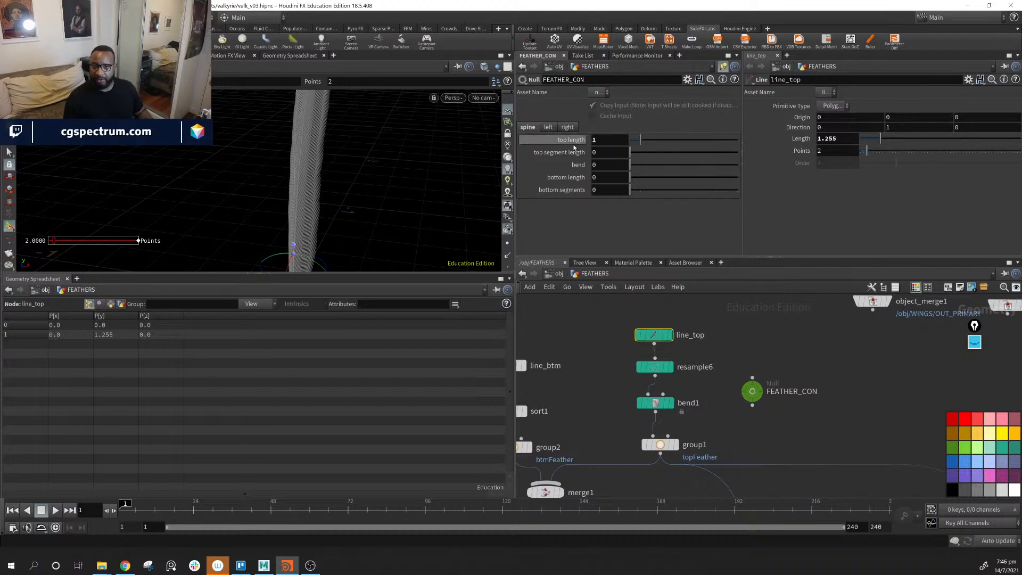
drag(572, 140, 828, 142)
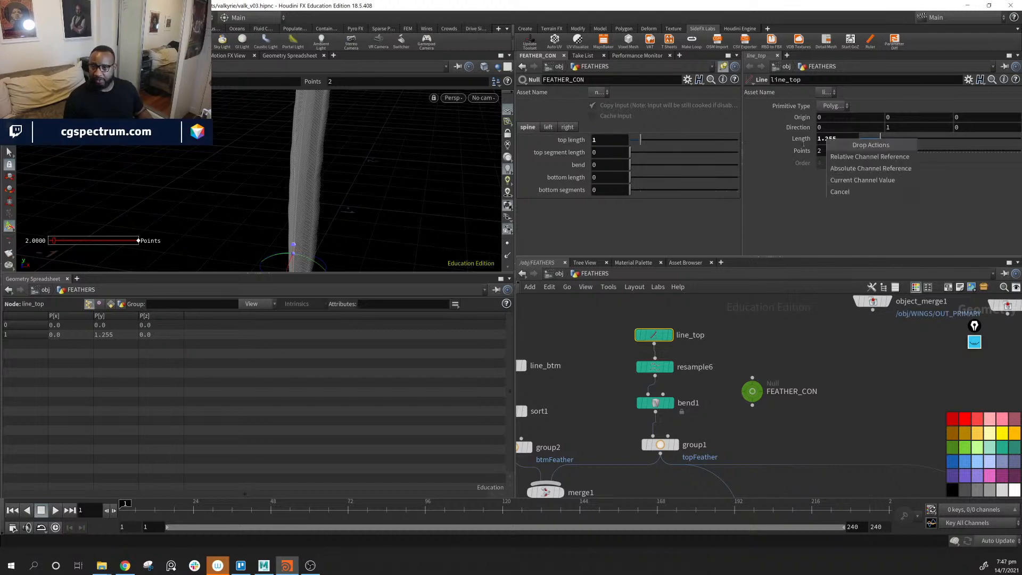
click(864, 158)
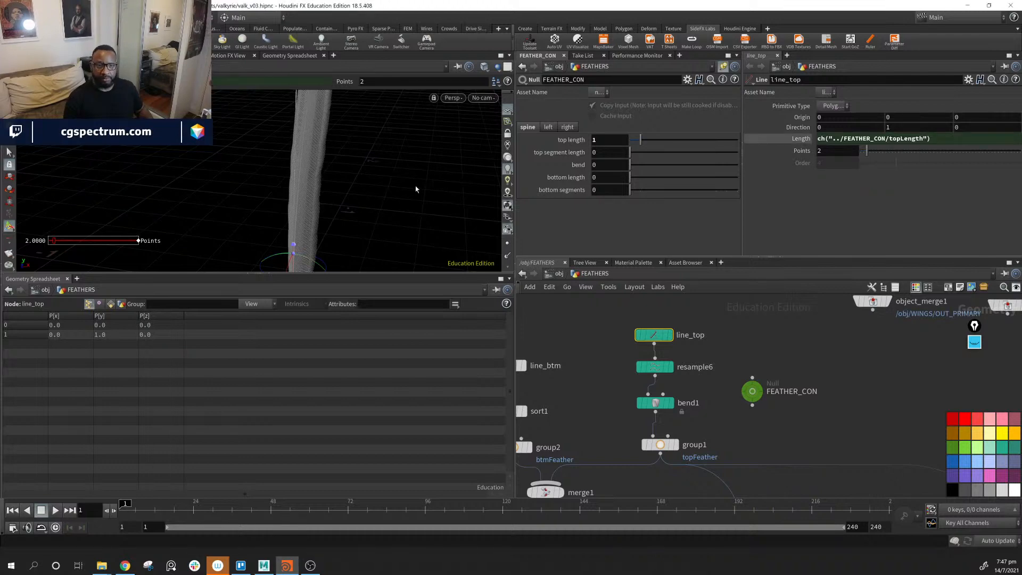
Set FEATHER_CON's top segment length to .005 and link resample6's Length to it with a relative channel reference.
alt+right_drag(417, 189, 285, 167)
alt+drag(285, 166, 424, 167)
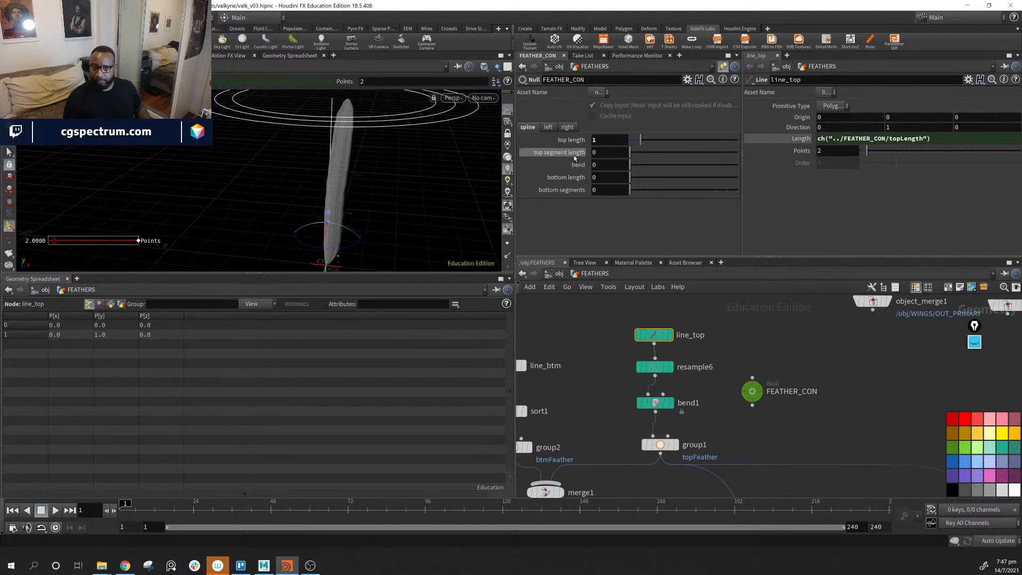
click(655, 366)
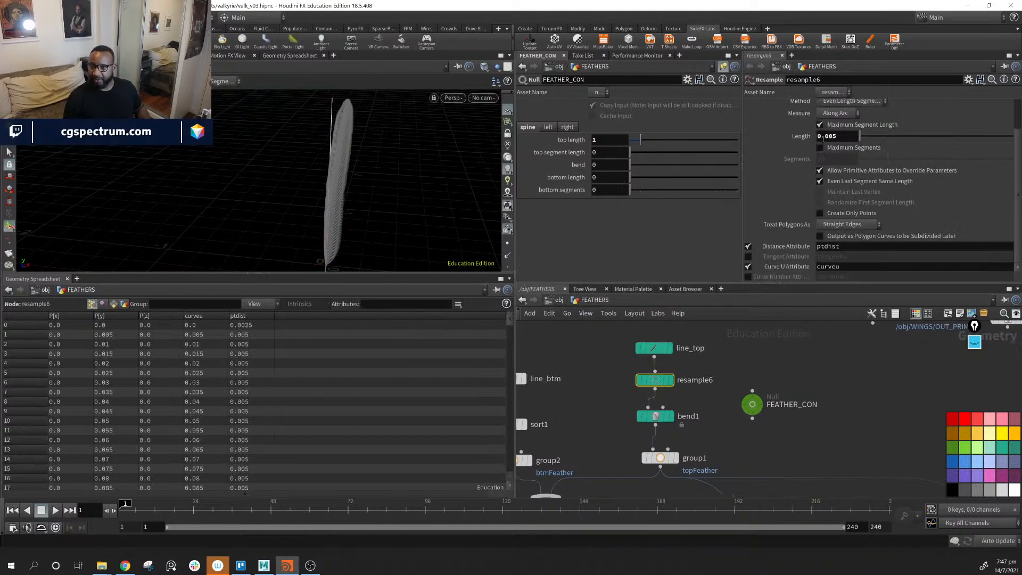
click(605, 152)
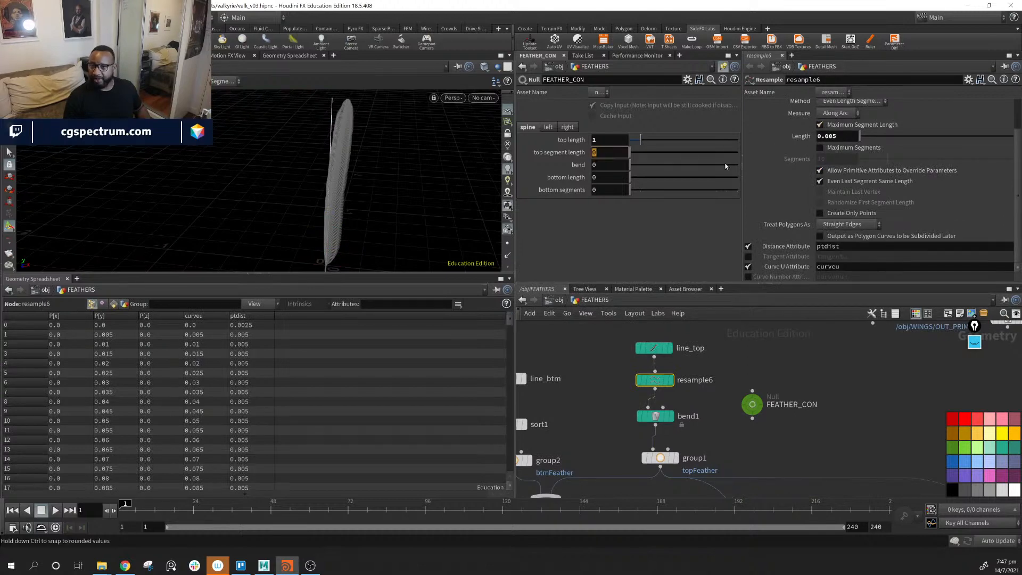
text(.005)
key(Return)
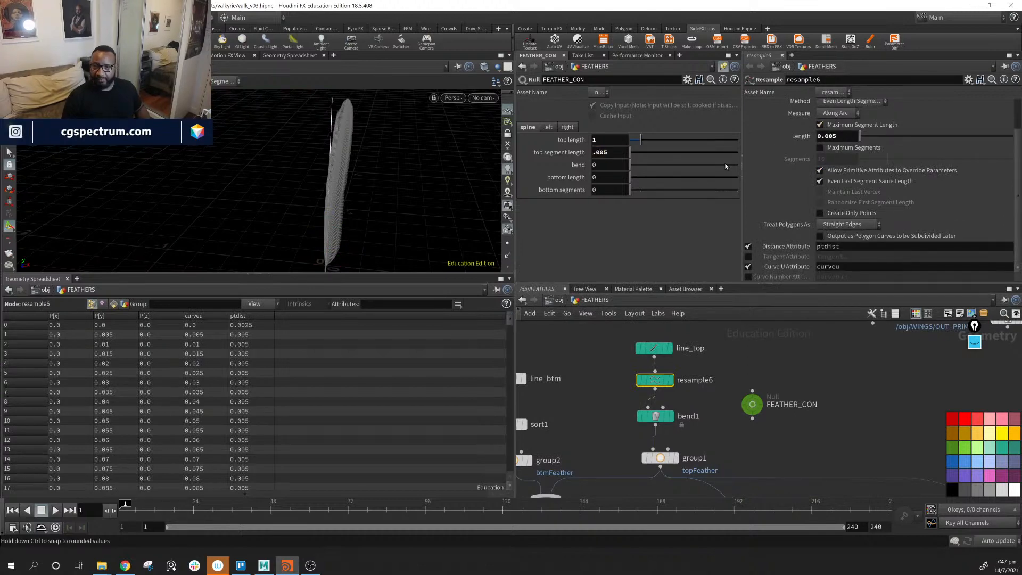
drag(584, 155, 805, 137)
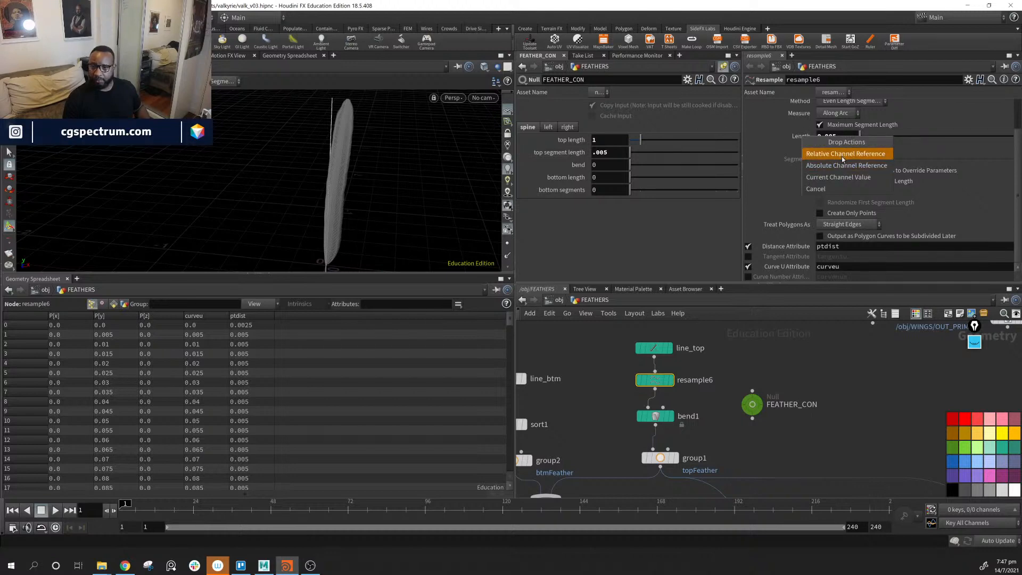
click(846, 154)
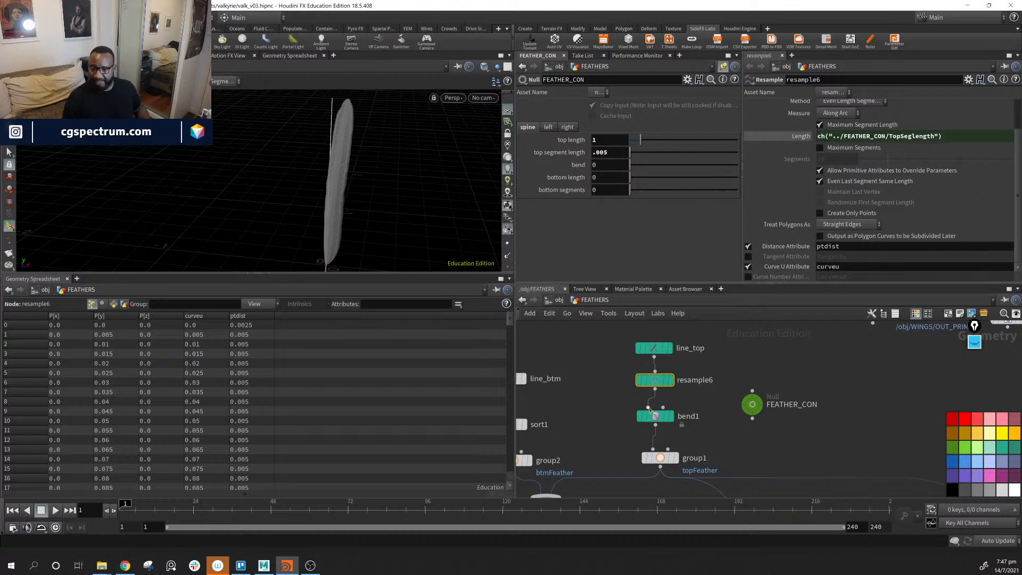
Set FEATHER_CON's bend to -9 and link bend1's Bend angle to it with a relative channel reference.
click(655, 415)
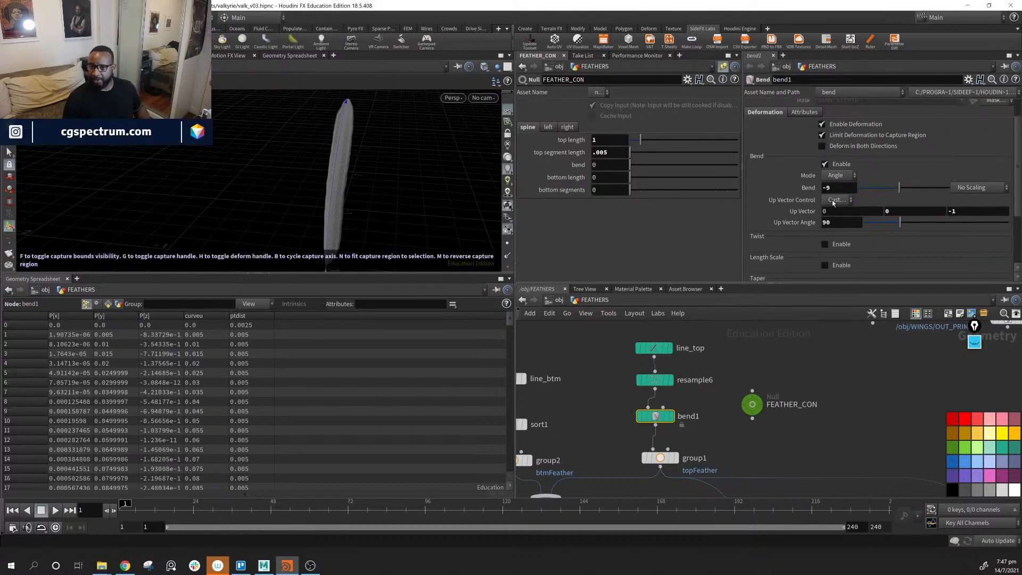
click(618, 165)
text(-)
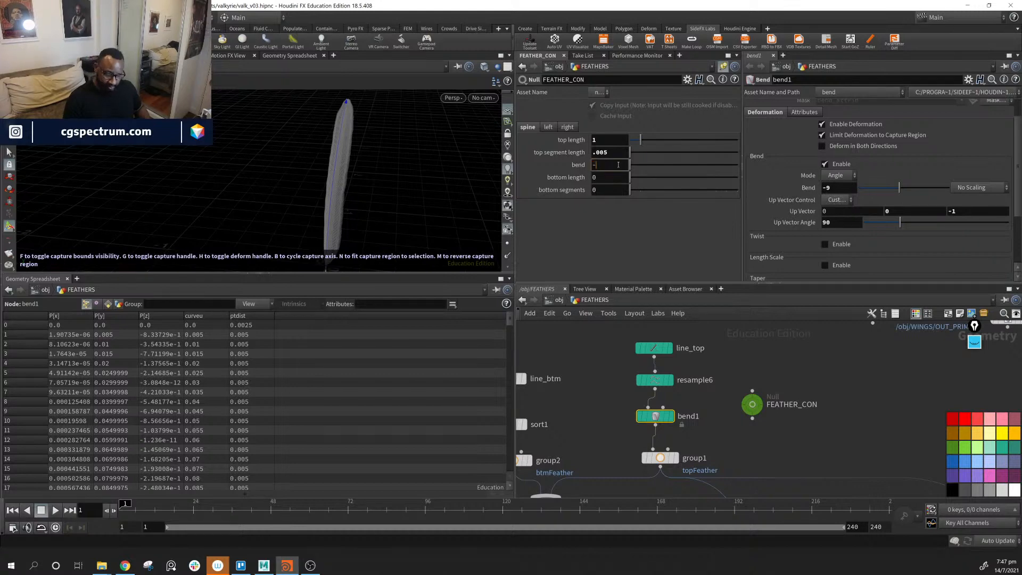
text(9)
key(Return)
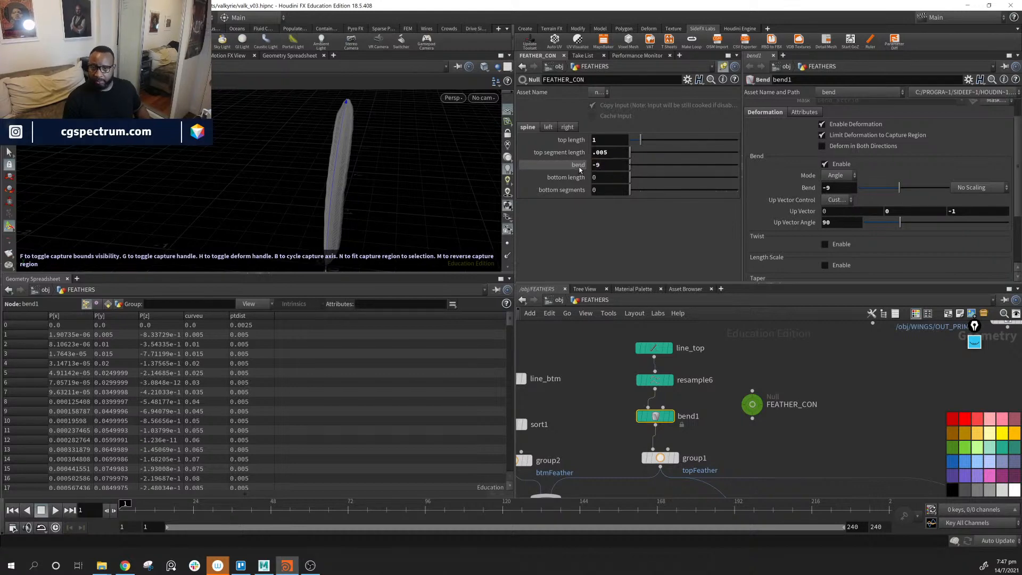
drag(580, 170, 809, 190)
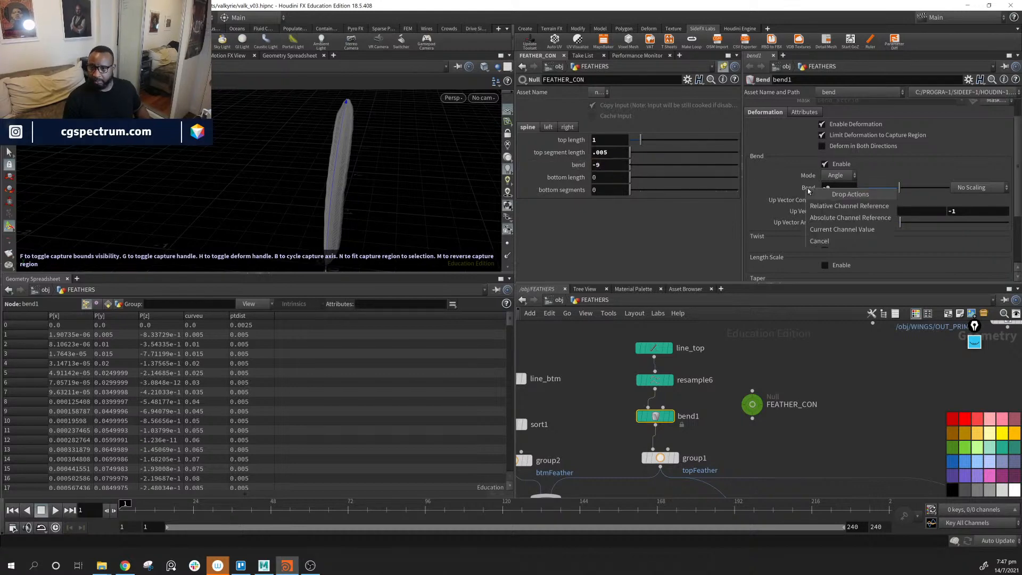
click(850, 206)
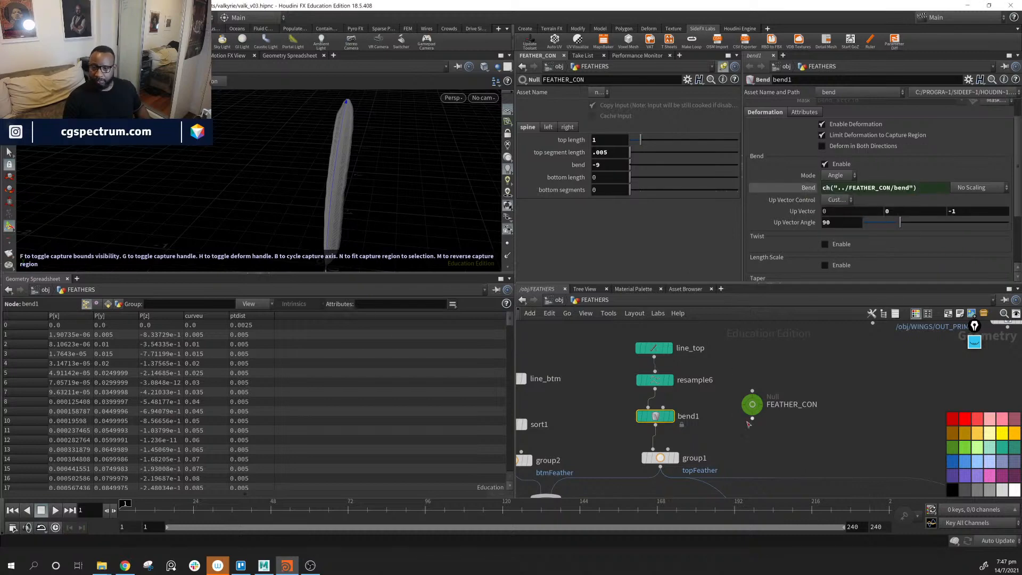
Test FEATHER_CON's bend control by sweeping it to 9.95, and return it to -9.
click(752, 406)
drag(866, 165, 885, 165)
drag(968, 174, 1010, 165)
drag(608, 142, 560, 159)
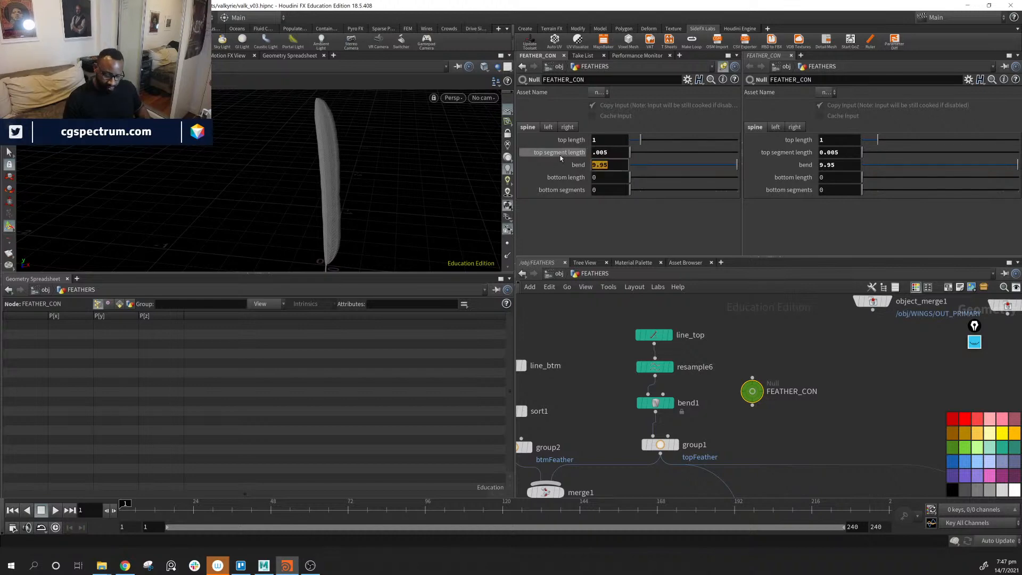
text(-9)
key(Return)
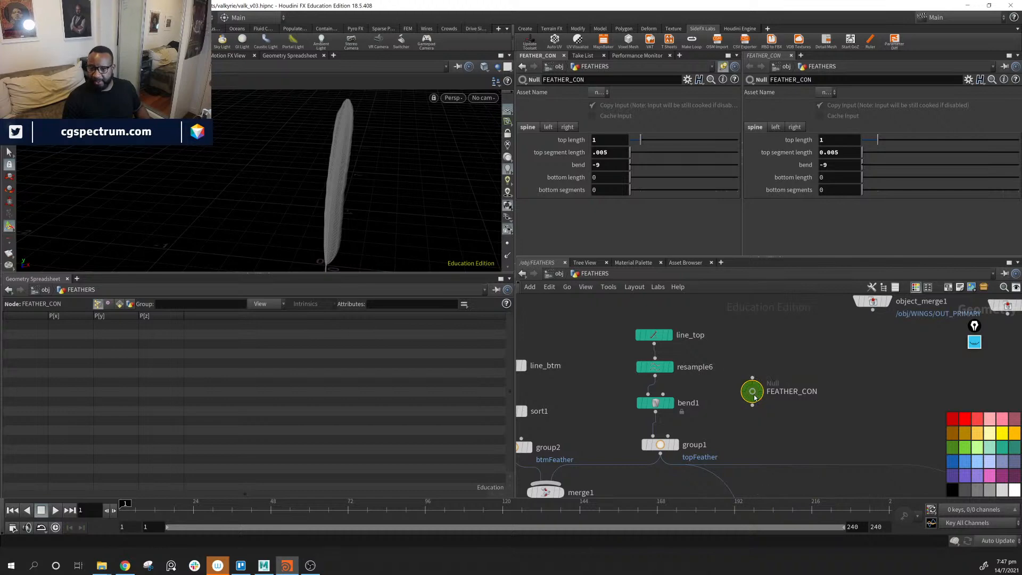
Move the FEATHER_CON node beside line_btm and set line_btm's Length to .06.
key(h)
drag(877, 394, 597, 363)
scroll(639, 363, up, 2)
click(680, 358)
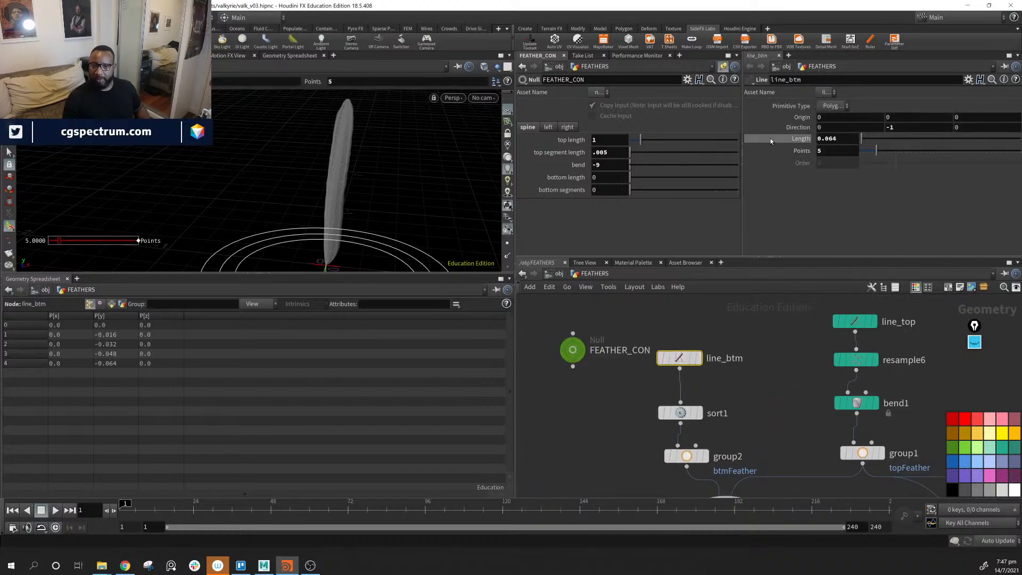
double_click(830, 139)
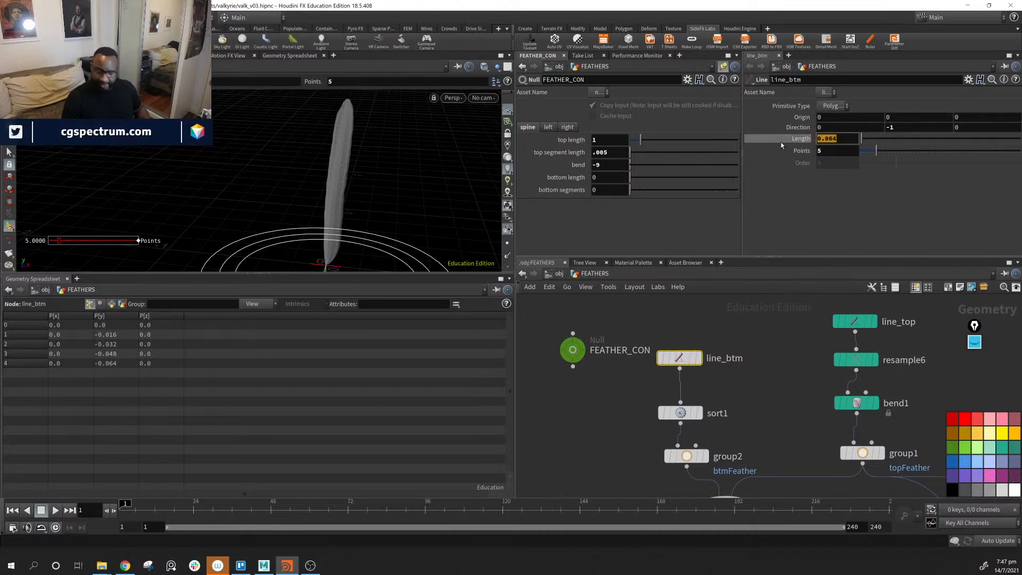
text(.06)
key(Return)
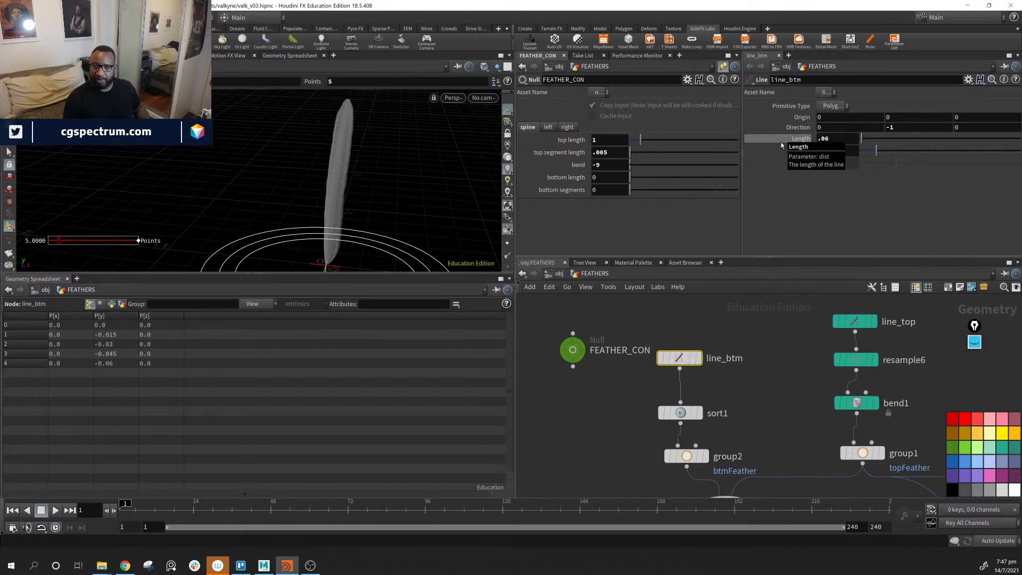
Set FEATHER_CON's bottom length to .06 and link line_btm's Length to it with a relative channel reference.
double_click(620, 178)
text(.06)
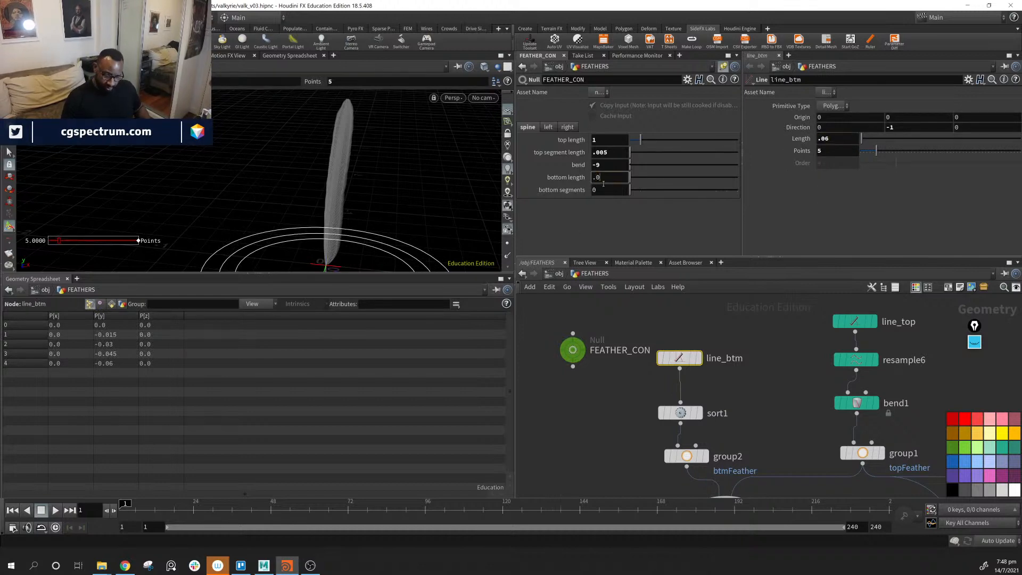
key(Return)
drag(566, 179, 798, 142)
click(839, 157)
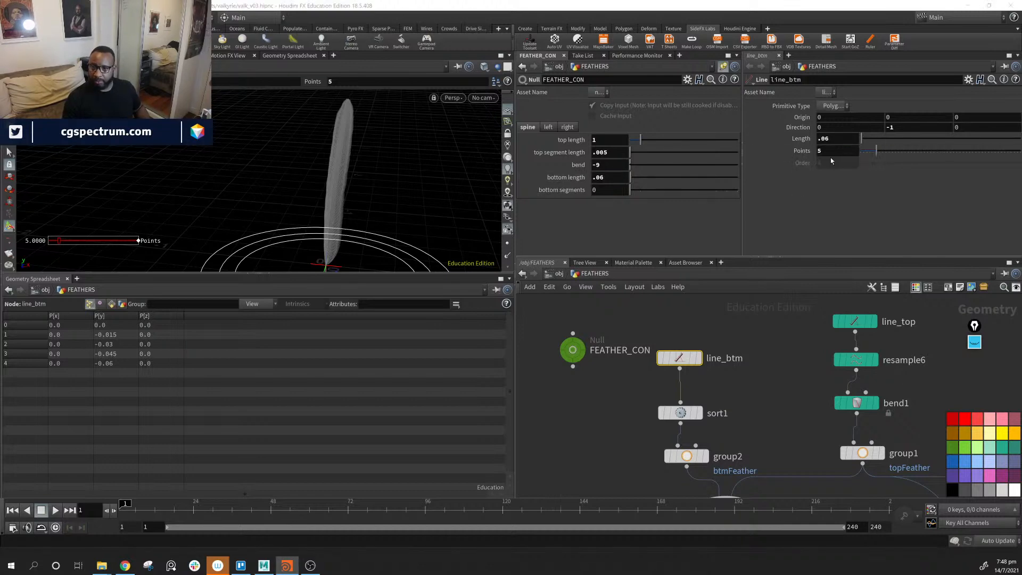
Set FEATHER_CON's bottom segments to 5 and link line_btm's Points to it with a relative channel reference.
middle_drag(742, 417, 835, 315)
scroll(777, 380, down, 3)
middle_drag(694, 345, 723, 420)
mouse_move(717, 329)
mouse_down()
mouse_move(700, 433)
mouse_move(722, 320)
mouse_up()
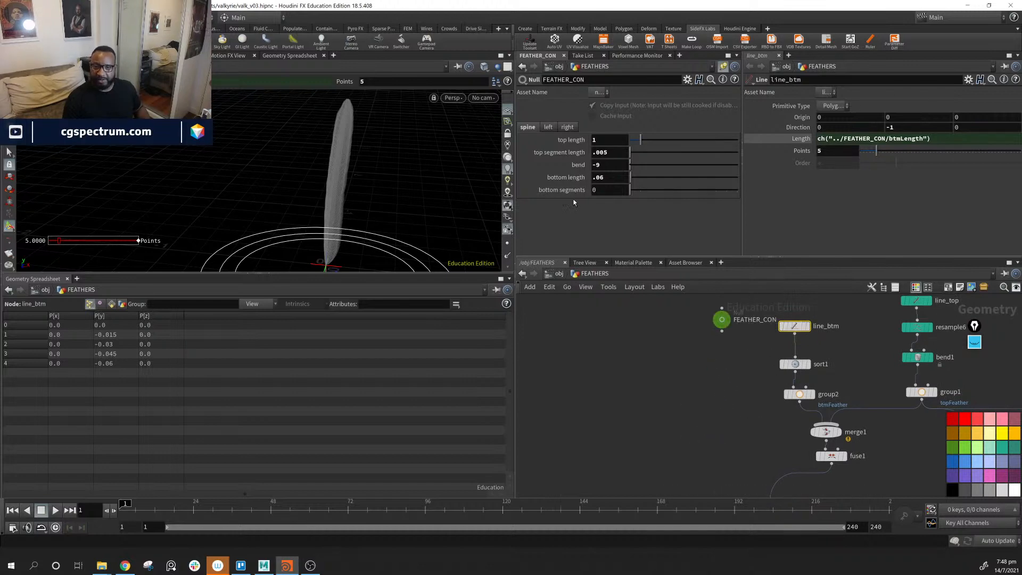
click(624, 192)
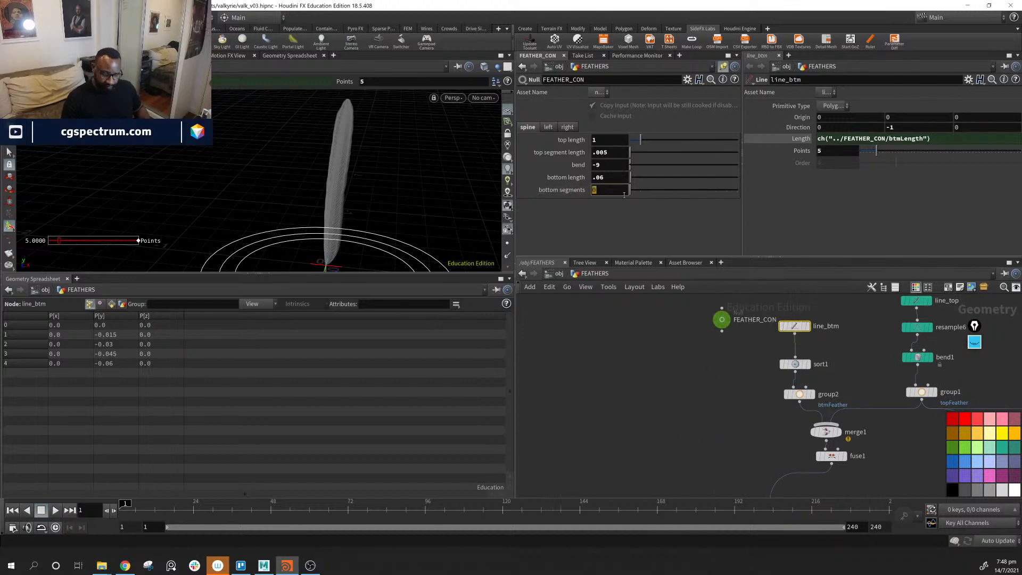
text(5)
key(Return)
drag(583, 187, 804, 152)
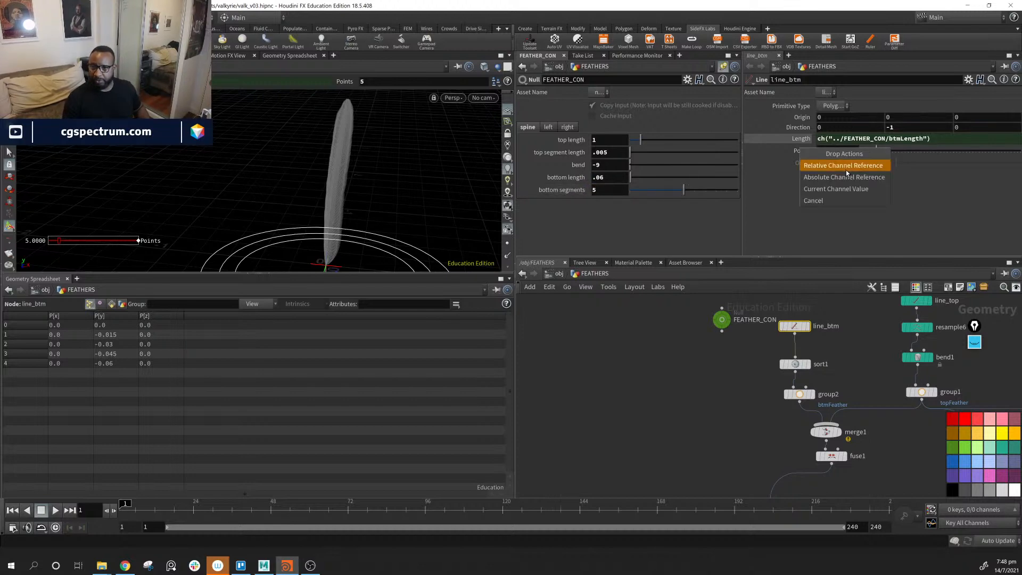
click(846, 169)
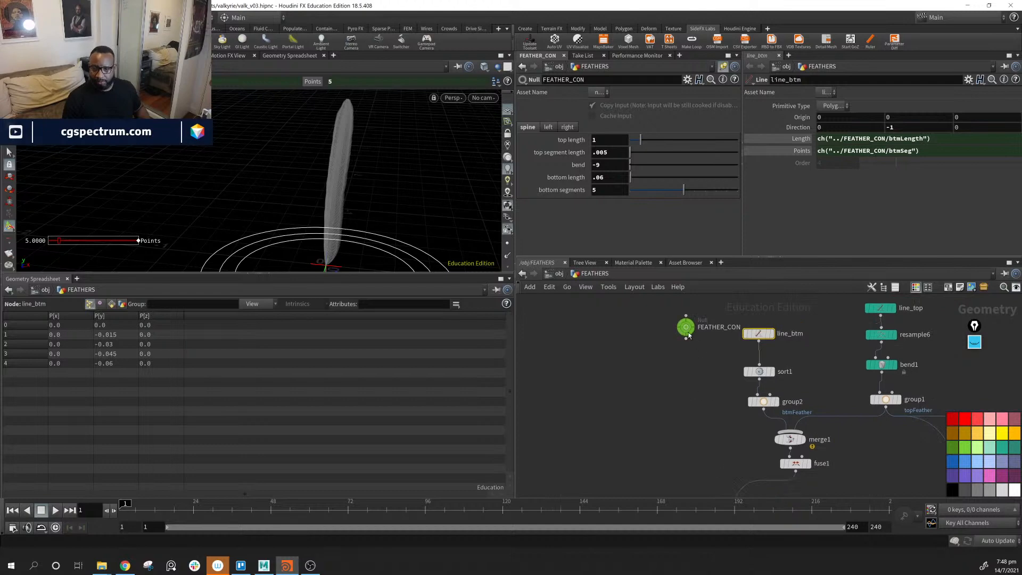
Move the FEATHER_CON node down the network to the space beside fuse1, above the blue line2 branch.
drag(686, 327, 653, 343)
middle_drag(701, 402, 684, 374)
drag(591, 335, 809, 450)
middle_drag(942, 445, 799, 349)
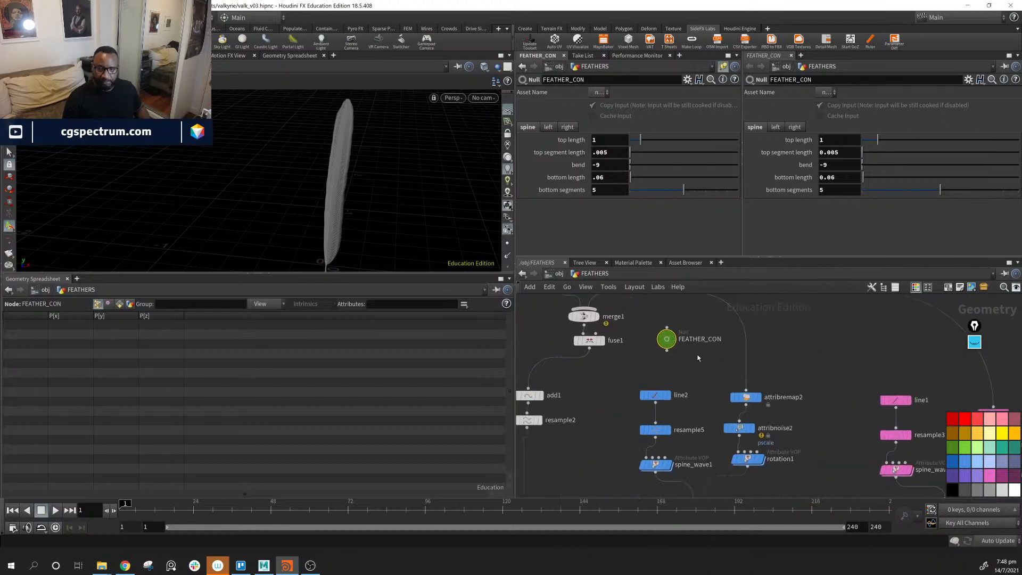
Test FEATHER_CON's top length control at 0.9, and return it to 1.
alt+middle_drag(365, 145, 386, 129)
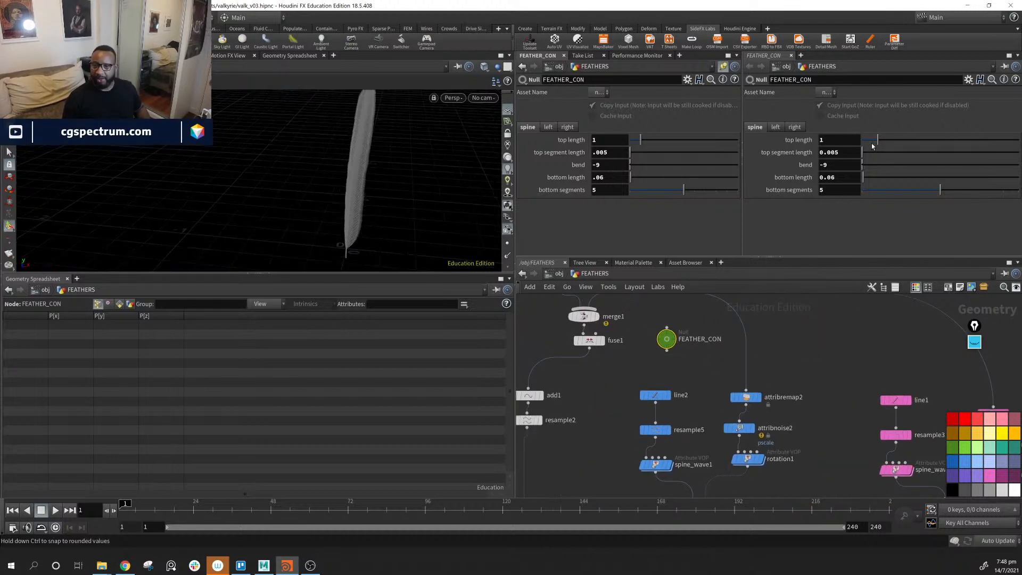
mouse_move(877, 140)
mouse_down()
mouse_move(910, 140)
mouse_move(866, 141)
mouse_move(876, 148)
mouse_up()
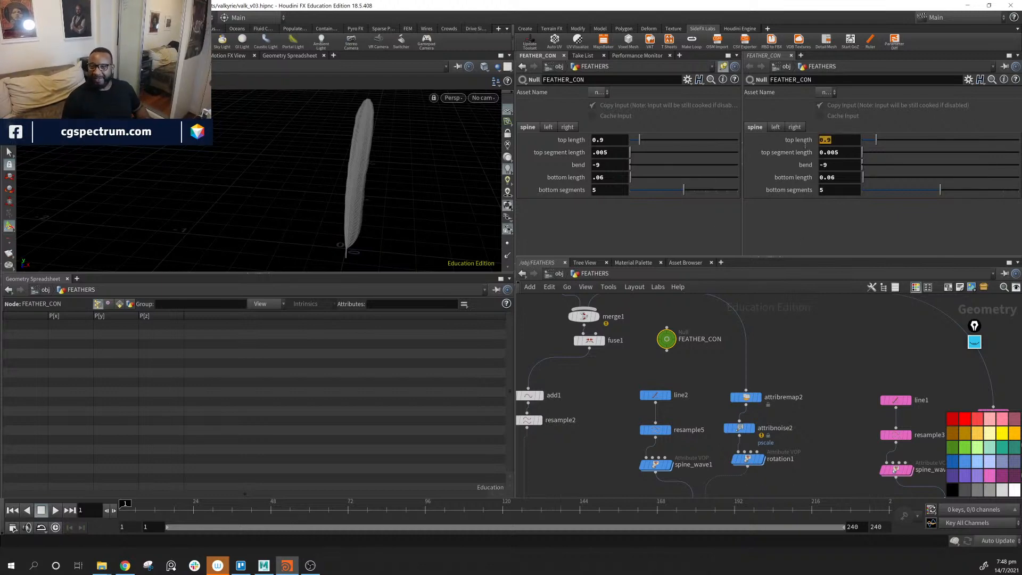
text(1)
key(Return)
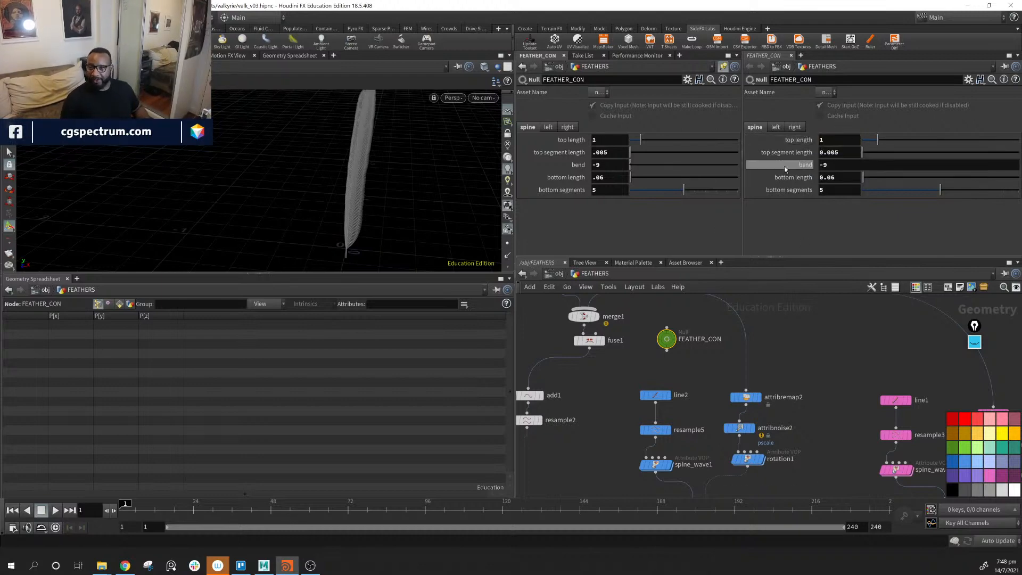
Reduce FEATHER_CON's top segment length to 0.004 and inspect the feather strands up close.
click(793, 154)
alt+right_drag(346, 210, 532, 242)
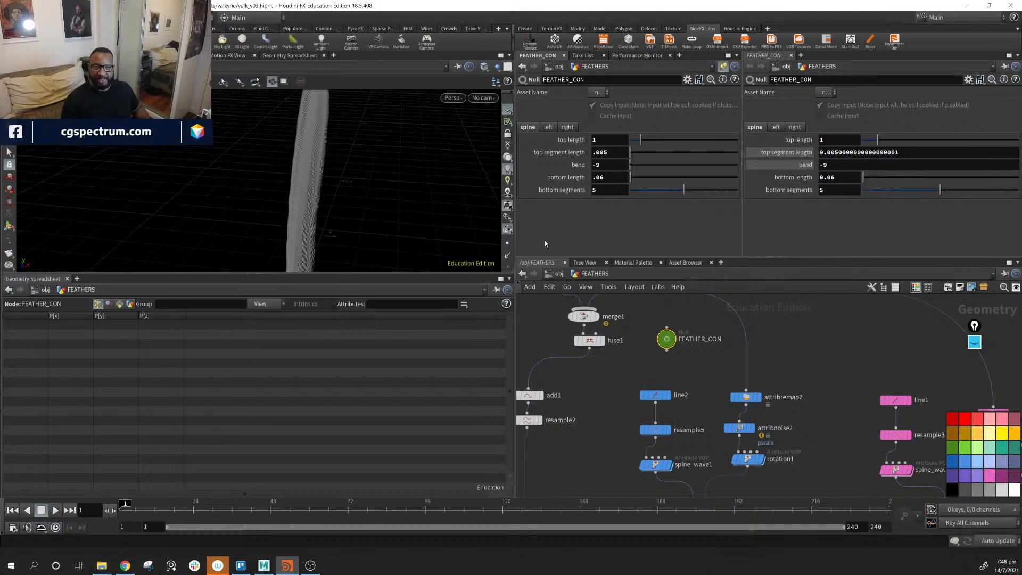
middle_drag(838, 153, 826, 192)
alt+right_drag(291, 151, 189, 179)
alt+drag(406, 184, 445, 181)
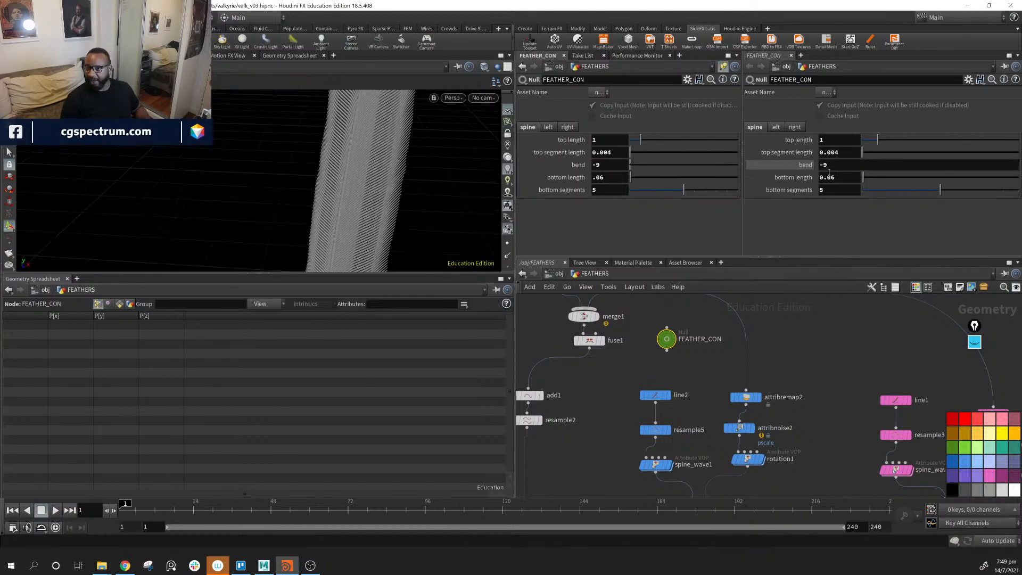
Test FEATHER_CON's bottom length control on the feather's quill, and undo the test changes.
alt+right_drag(353, 184, 390, 103)
alt+middle_drag(338, 235, 385, 138)
drag(865, 179, 866, 179)
key(ctrl+z)
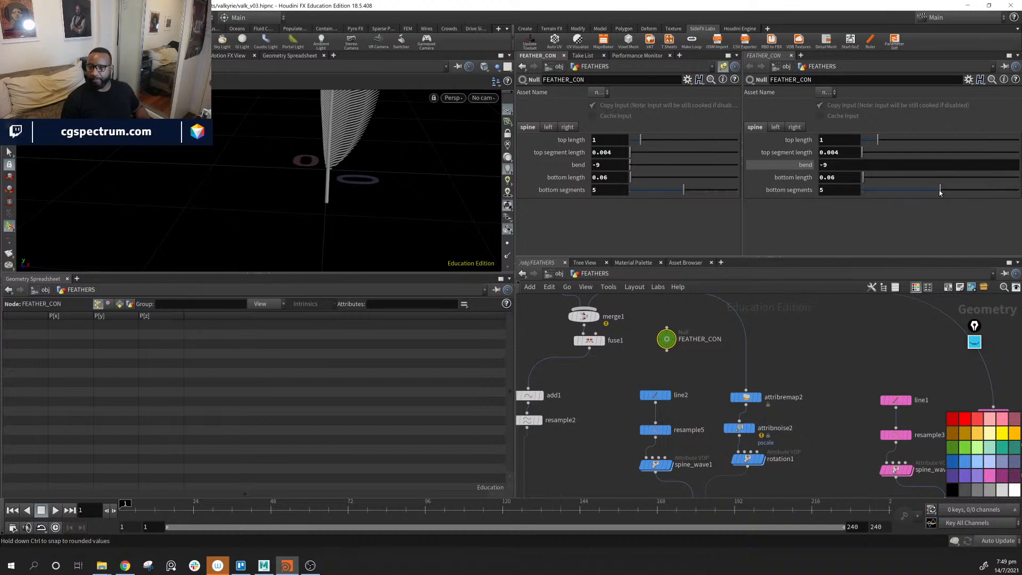
key(ctrl+z)
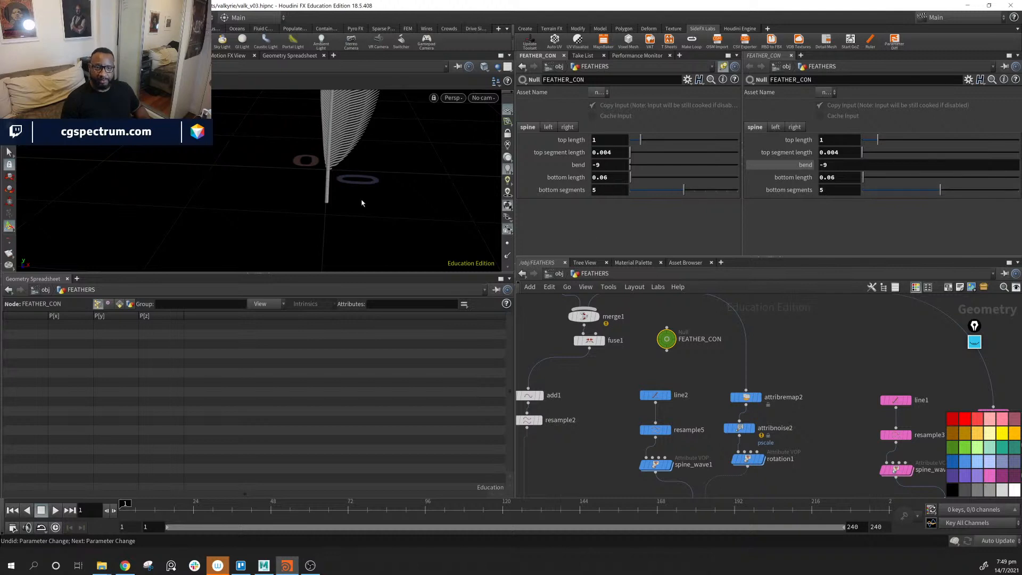
Move the FEATHER_CON node down into the space between resample2 and the blue line2 branch.
mouse_move(687, 332)
mouse_down()
mouse_move(723, 314)
mouse_move(679, 333)
mouse_up()
drag(320, 172, 268, 177)
alt+middle_drag(292, 201, 276, 224)
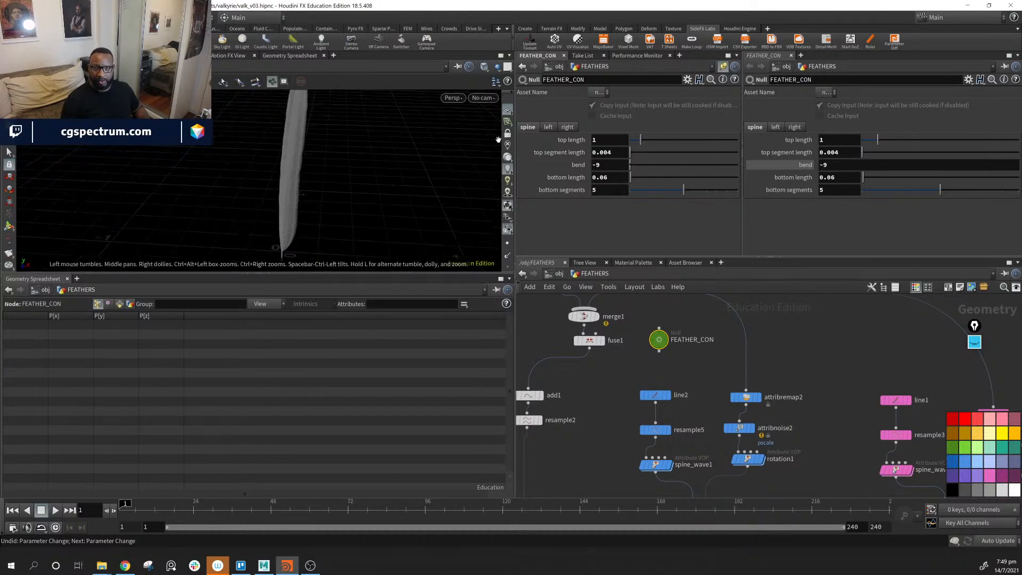
drag(659, 339, 591, 413)
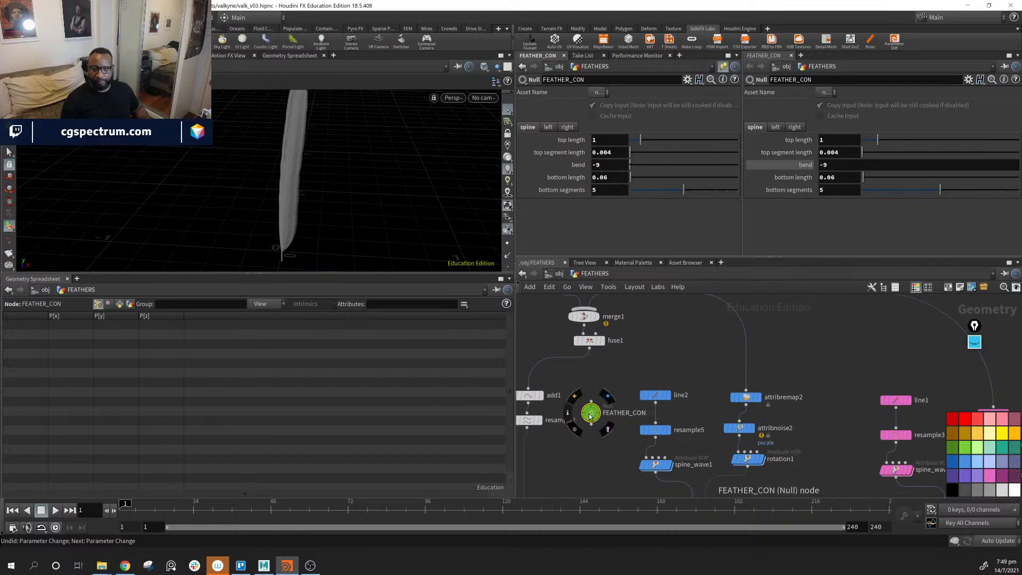
Show FEATHER_CON's left parameter group and display the output of copytopoints2 in the viewport.
click(548, 128)
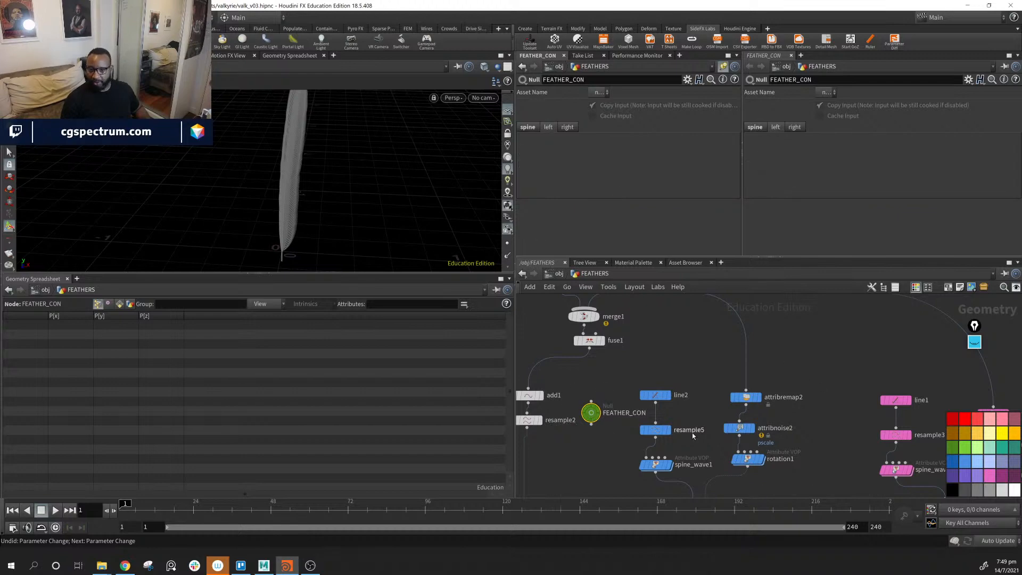
middle_drag(832, 475, 820, 347)
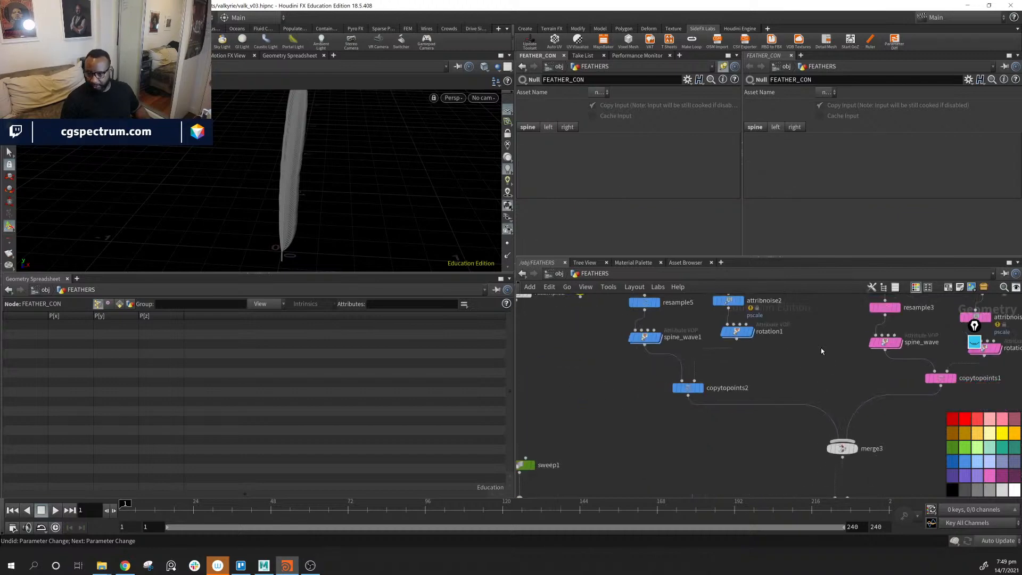
click(701, 389)
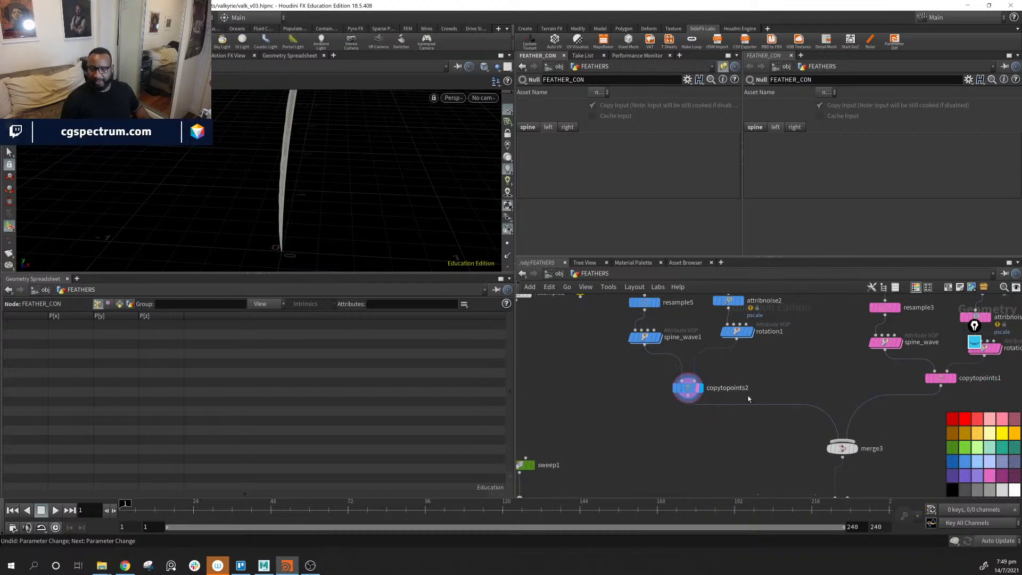
middle_drag(767, 376, 769, 393)
middle_drag(688, 353, 691, 409)
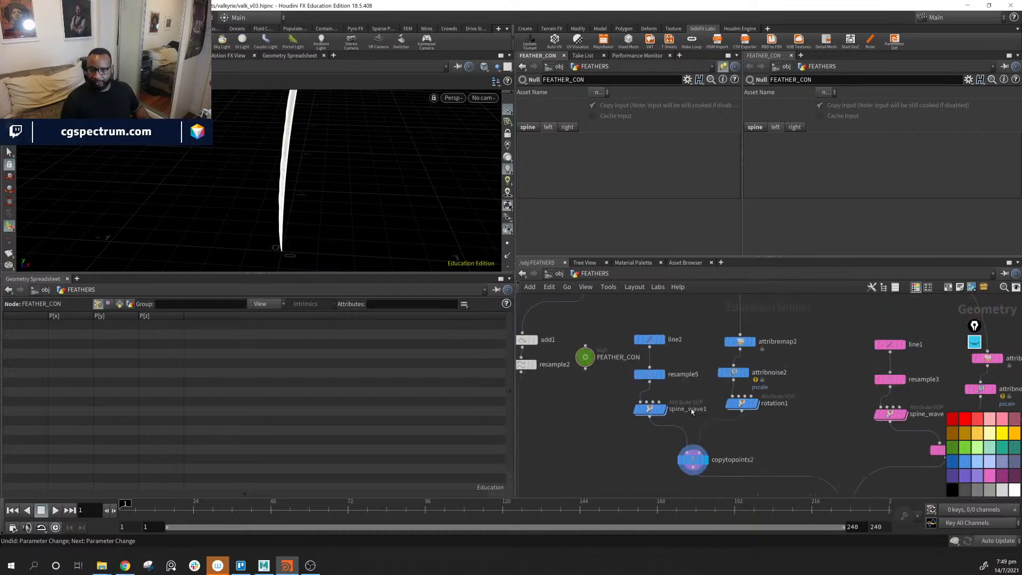
Set line2's length to 1.
click(651, 342)
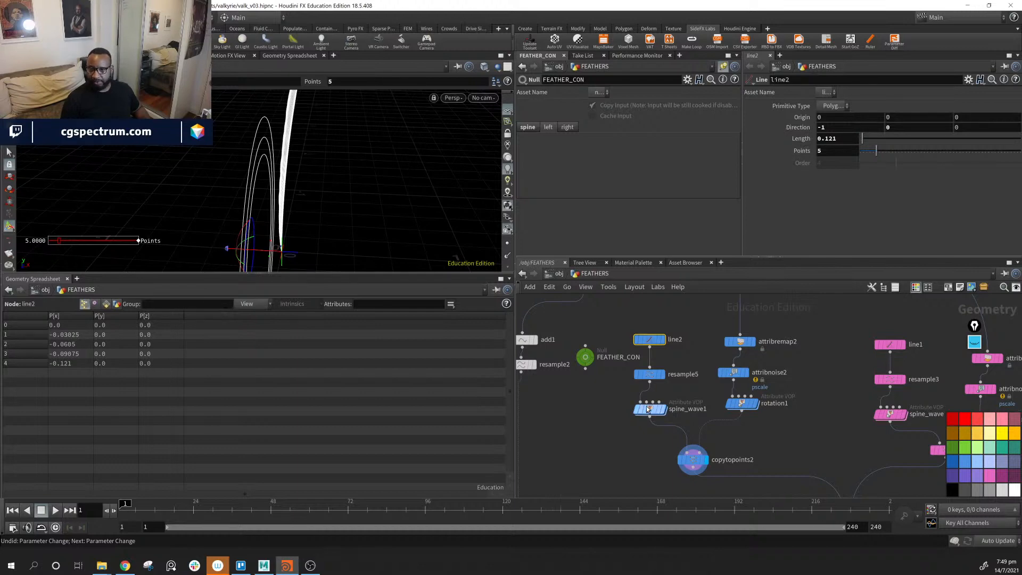
alt+middle_drag(326, 215, 341, 198)
key(Return)
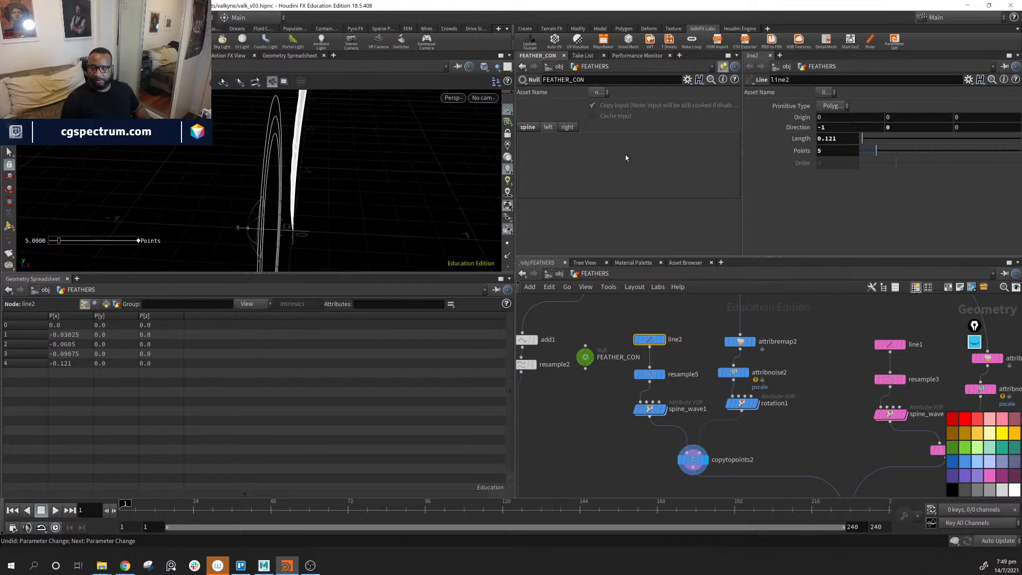
click(851, 141)
text(1)
key(Return)
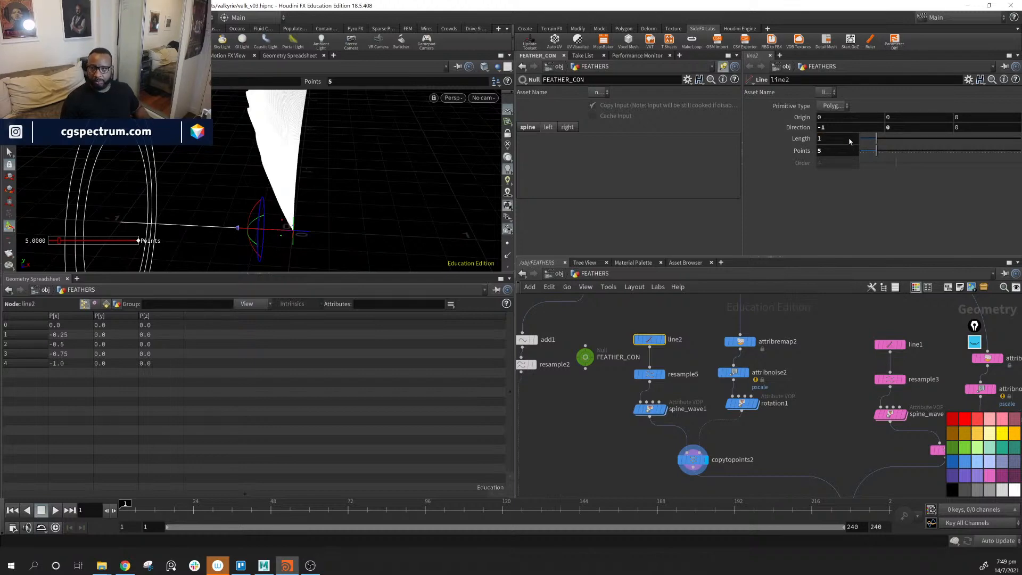
Test line2 at a length of 0.12, and return the length to 1.
drag(877, 140, 862, 141)
click(848, 143)
text(1)
key(Return)
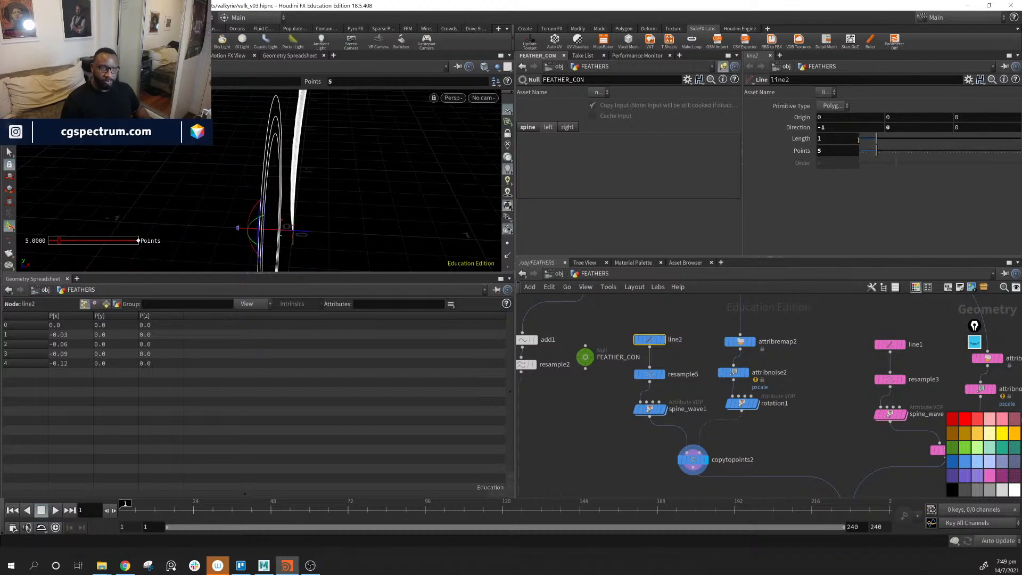
alt+drag(314, 229, 368, 192)
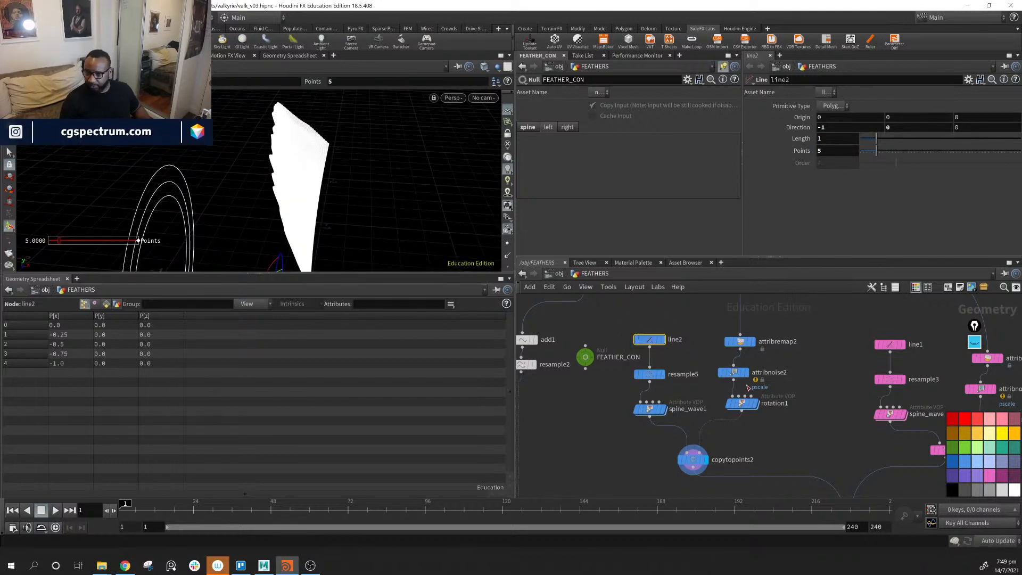
Set attribremap2's maximum output value to .04 to narrow the feather strands.
click(734, 372)
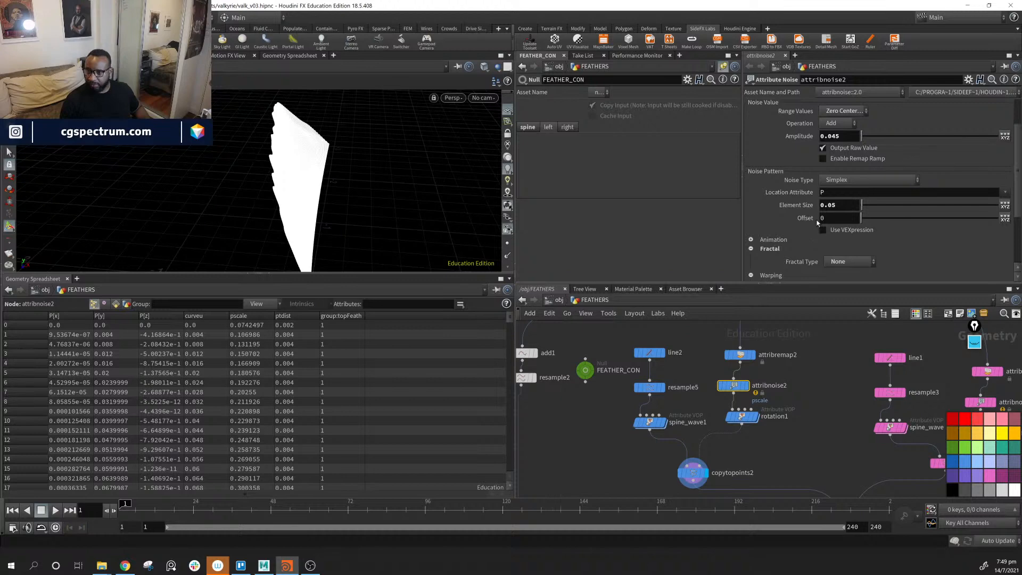
click(740, 354)
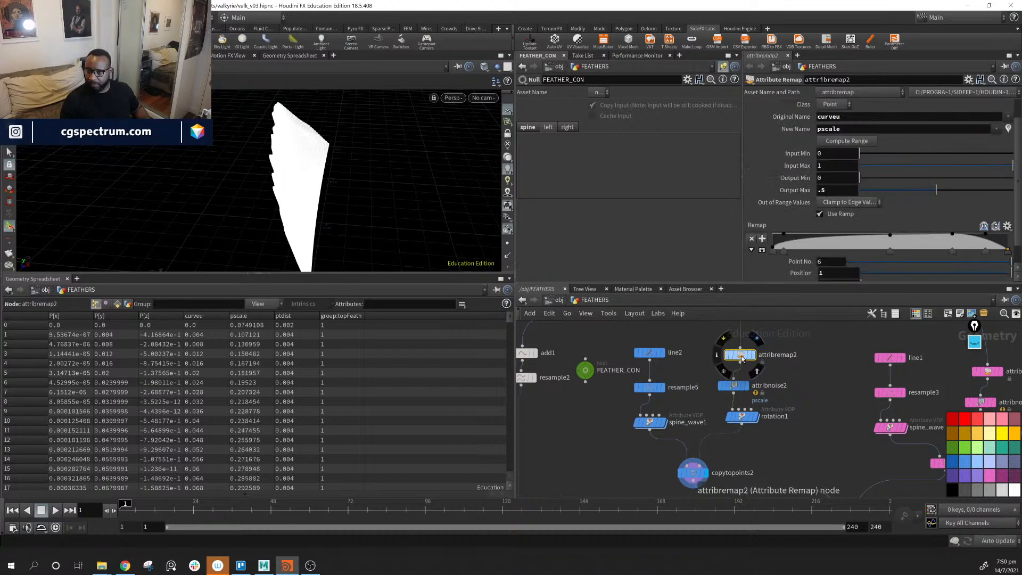
drag(938, 195, 863, 200)
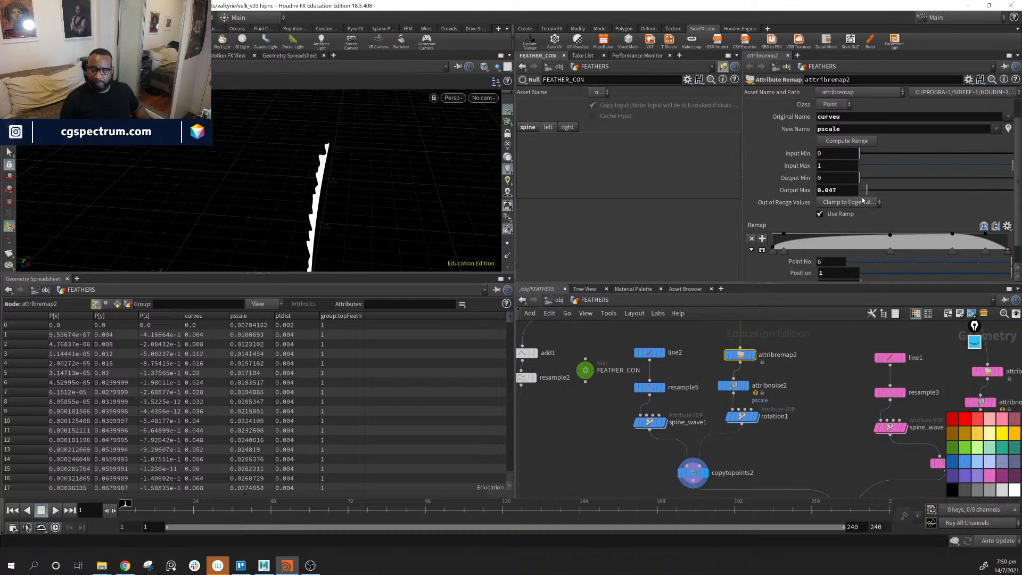
click(853, 194)
text(.)
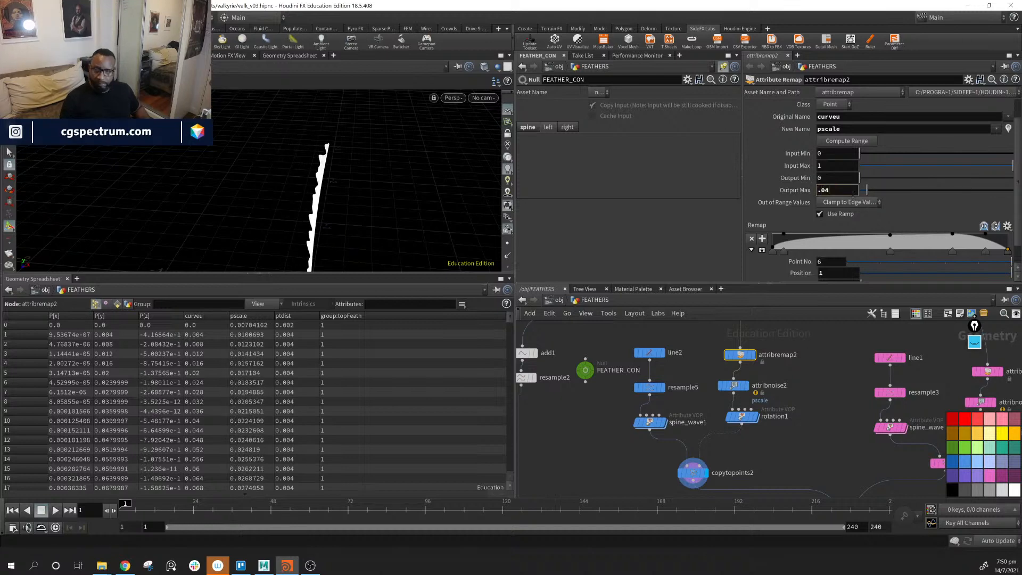
text(04)
key(Return)
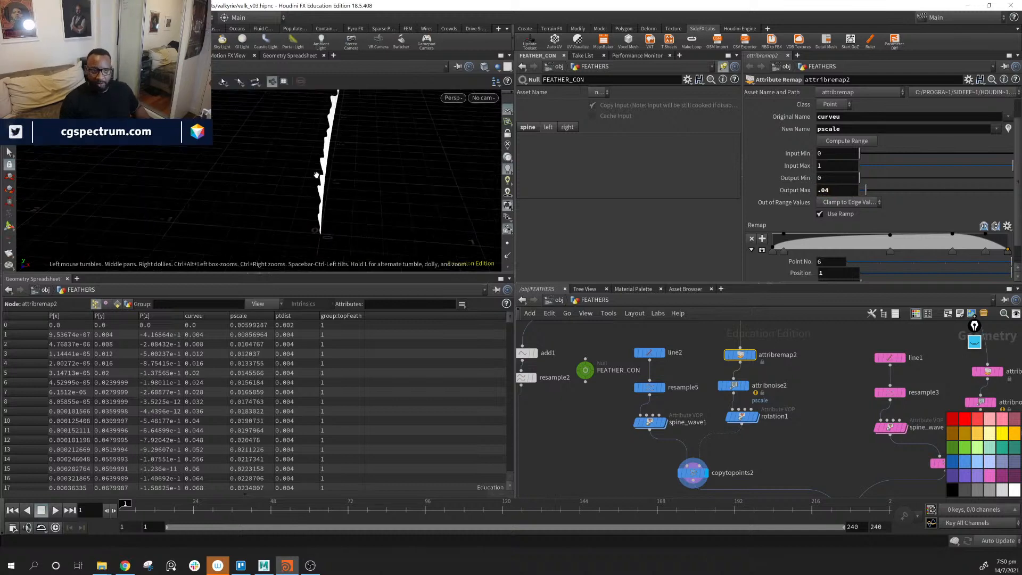
drag(398, 200, 324, 229)
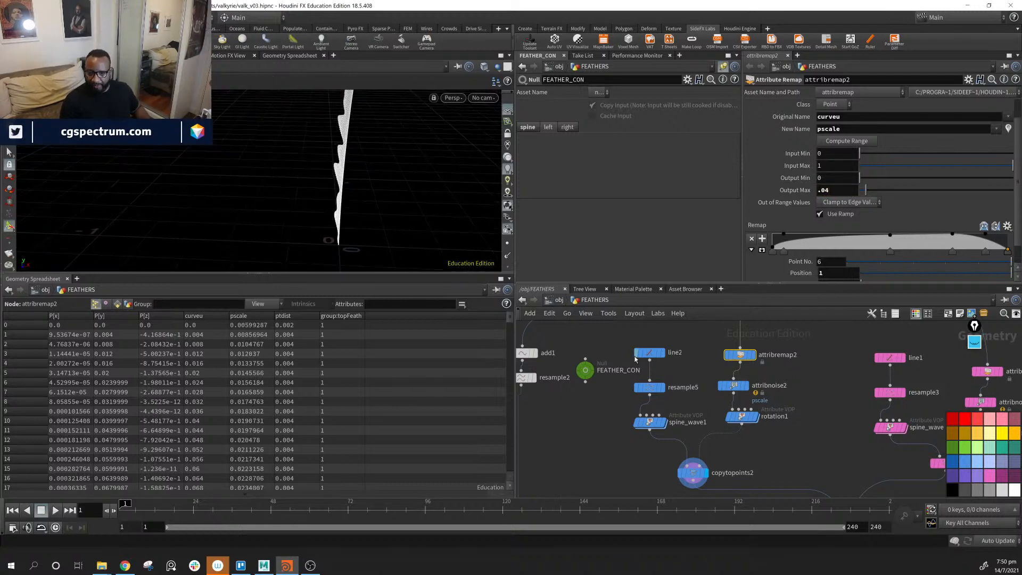
Review the parameters of line2, resample5, spine_wave1 and attribremap2 against the displayed feather strands.
click(651, 354)
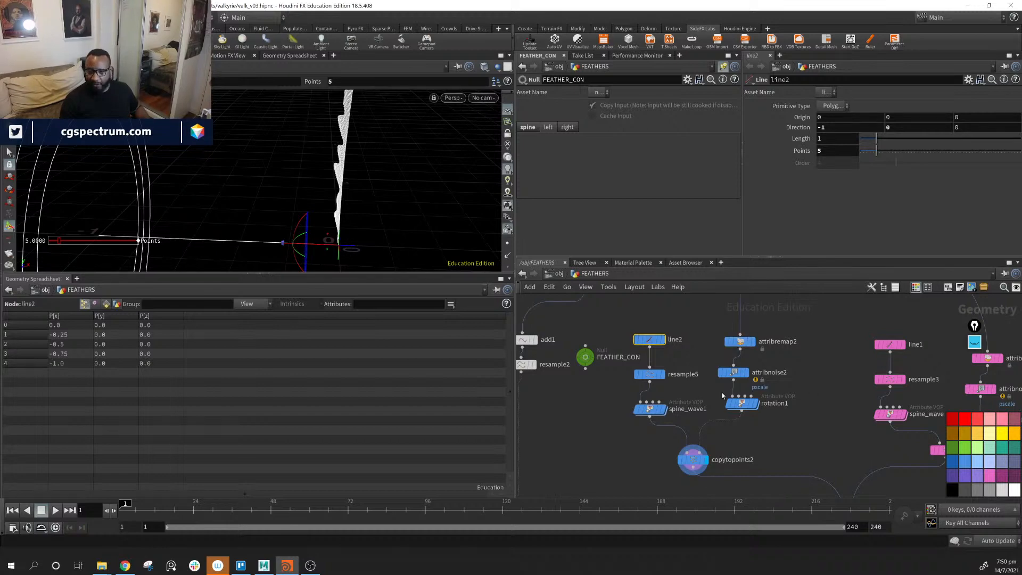
click(649, 375)
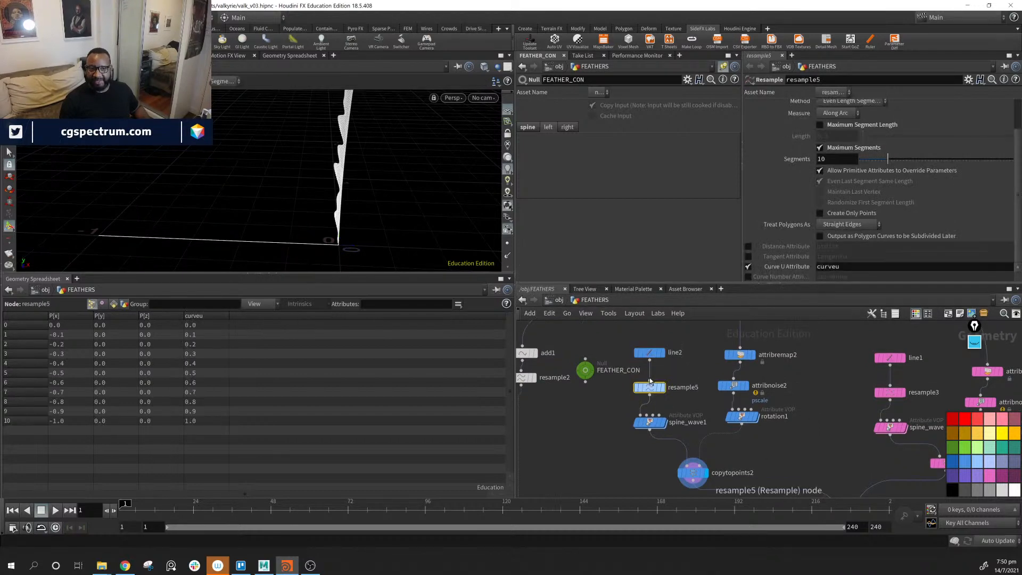
click(650, 423)
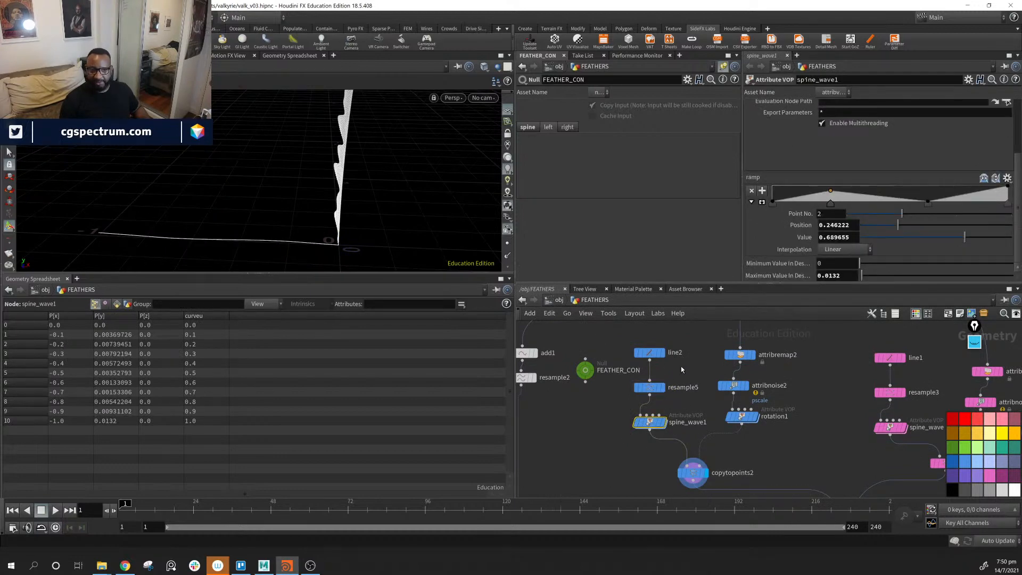
click(740, 355)
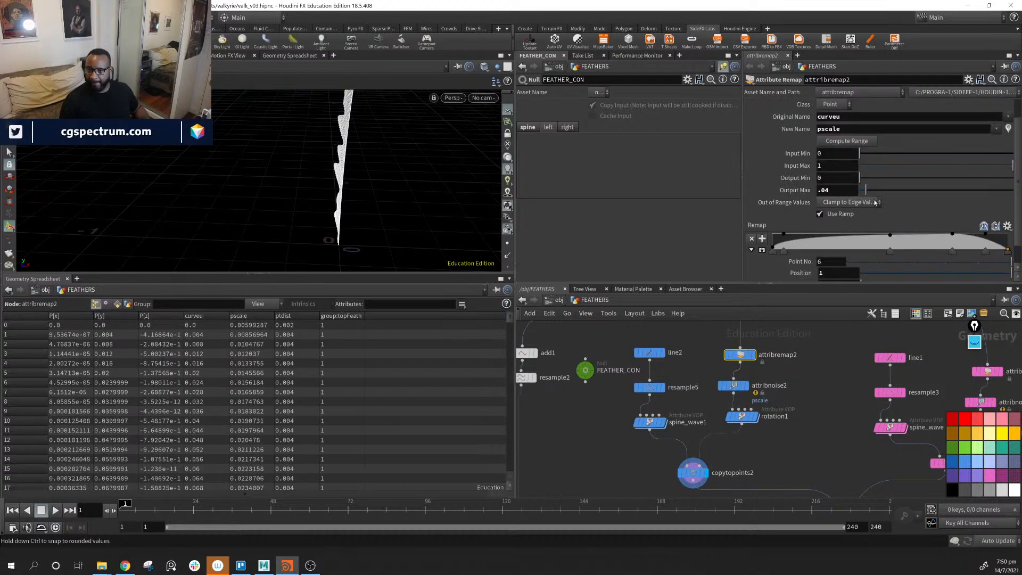
alt+middle_drag(340, 166, 321, 203)
Try an amplitude of .001 on attribnoise2, and settle on .005.
click(730, 389)
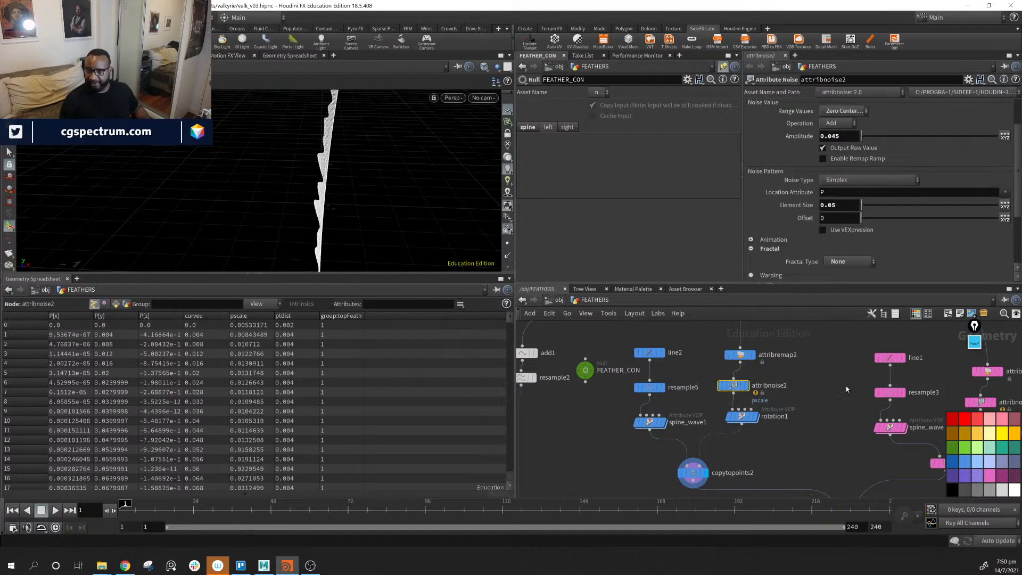
double_click(851, 137)
text(.001)
key(Return)
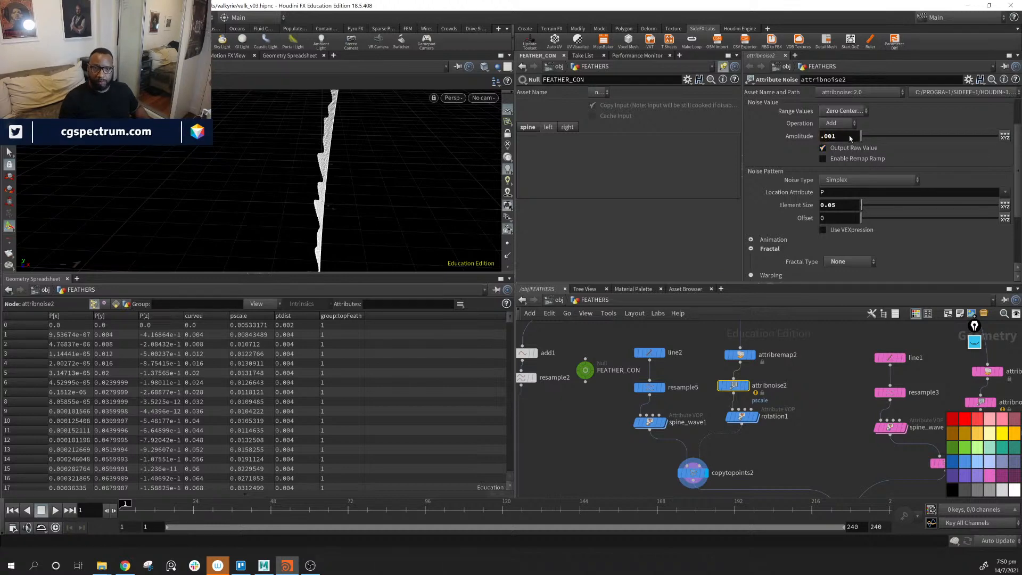
double_click(850, 137)
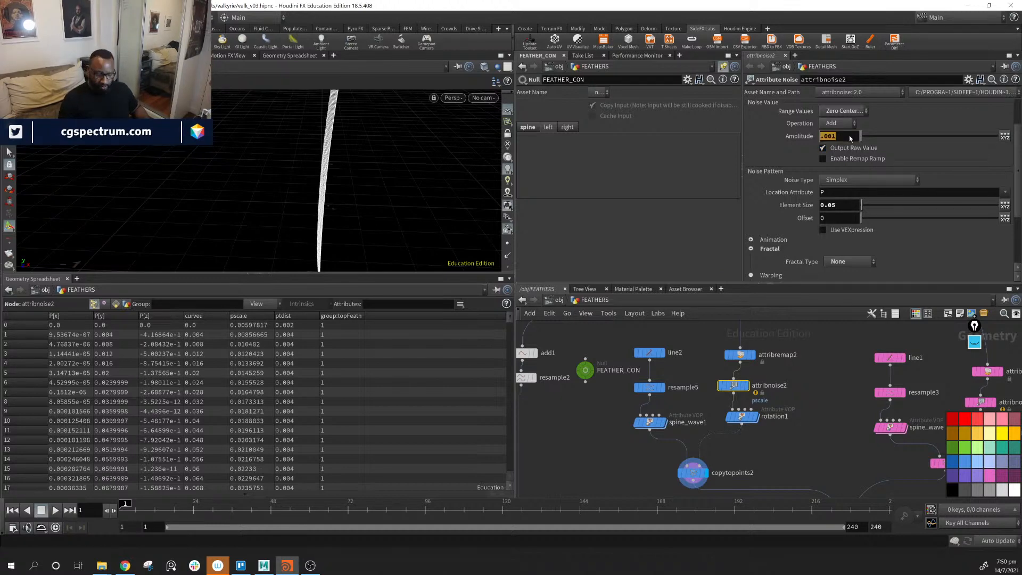
text(.005)
key(Return)
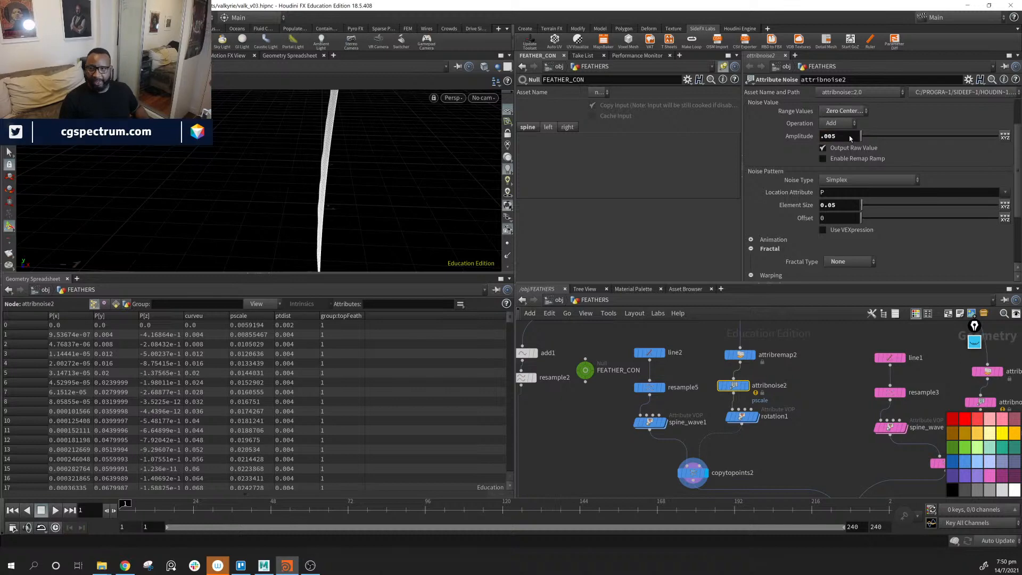
mouse_move(417, 197)
mouse_down()
mouse_move(404, 161)
mouse_move(378, 171)
mouse_move(454, 171)
mouse_move(373, 183)
mouse_move(390, 194)
mouse_move(405, 184)
mouse_up()
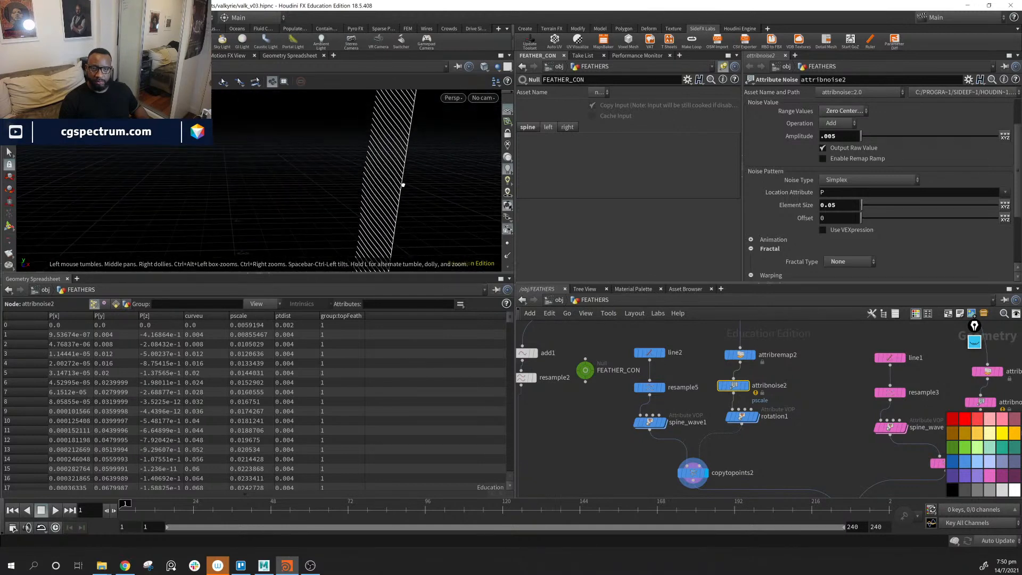
Set spine_wave1's maximum value in destination range to .09 to make the strands wavier.
click(650, 391)
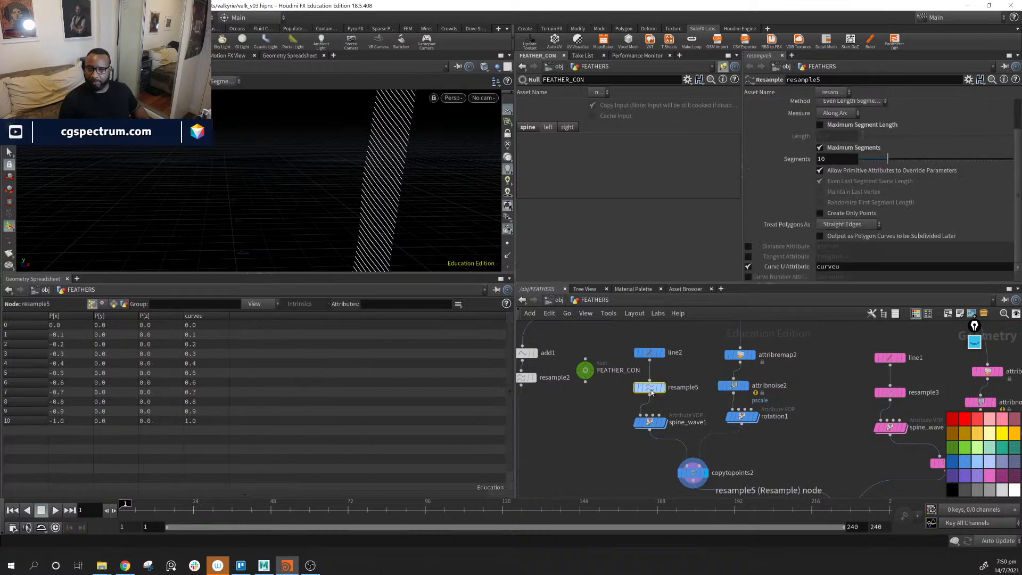
click(651, 423)
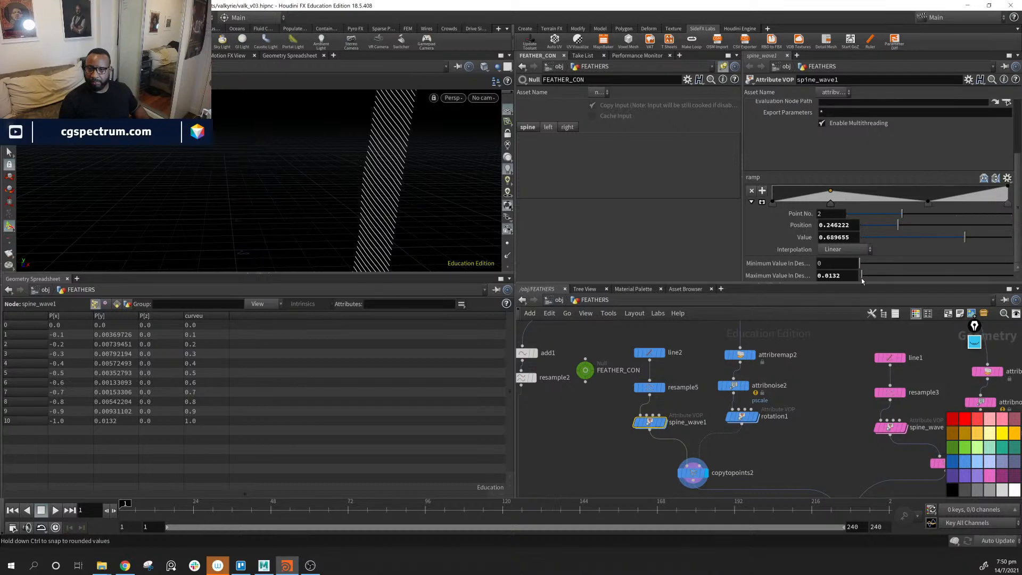
drag(862, 276, 799, 278)
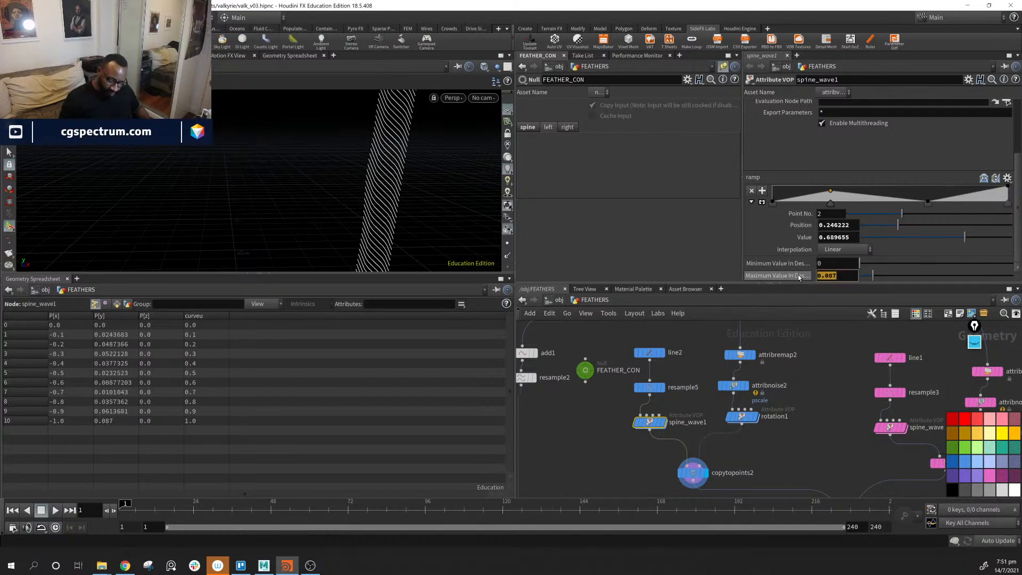
text(.09)
key(Return)
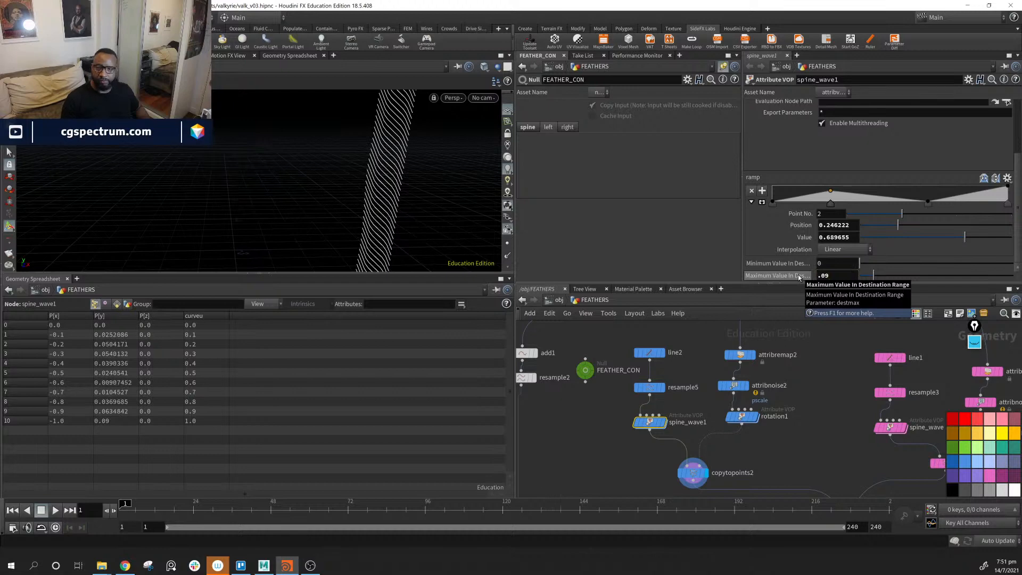
middle_drag(614, 371, 638, 372)
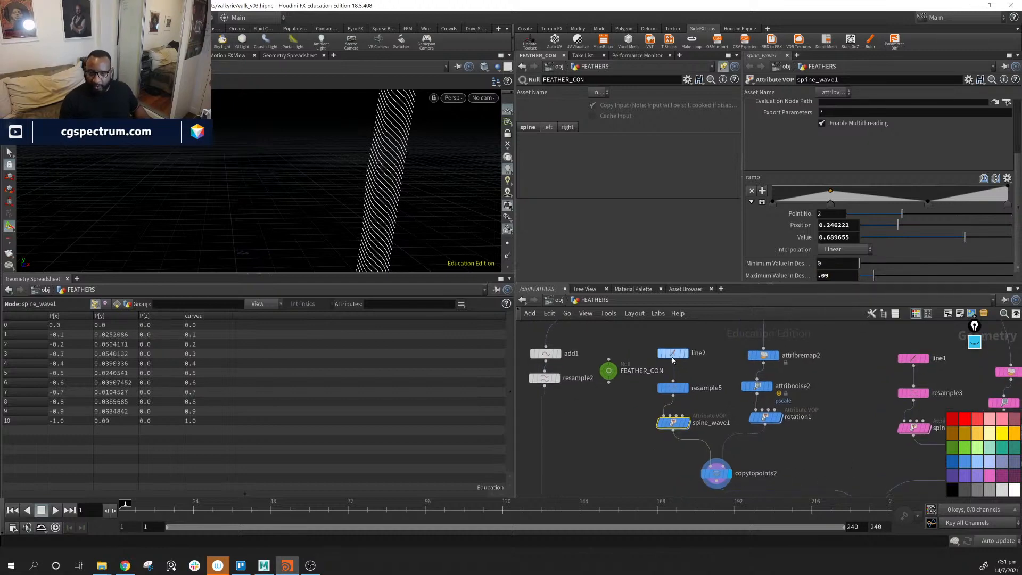
mouse_move(672, 360)
mouse_down()
mouse_move(673, 347)
mouse_move(673, 356)
mouse_up()
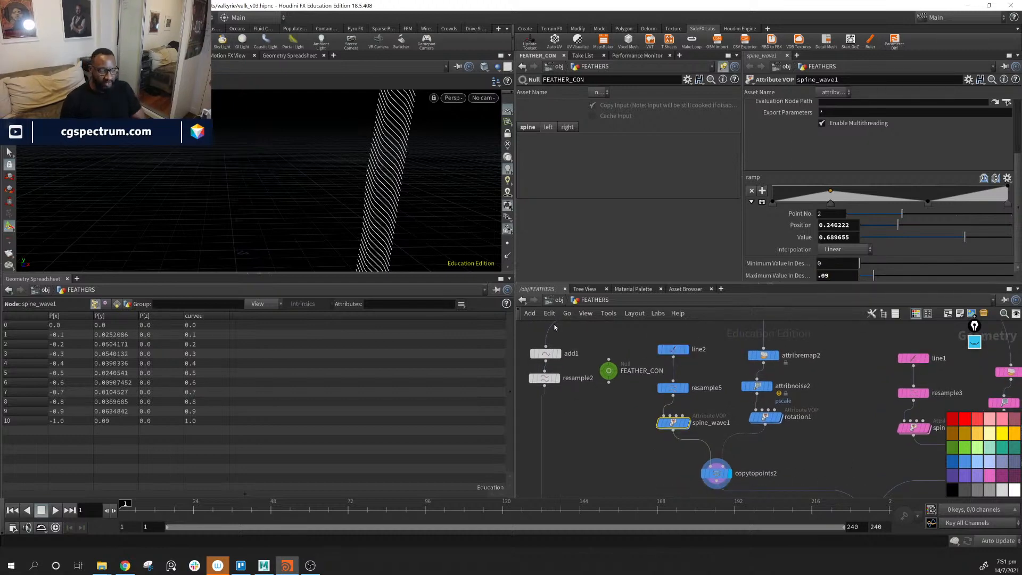
alt+drag(349, 213, 254, 162)
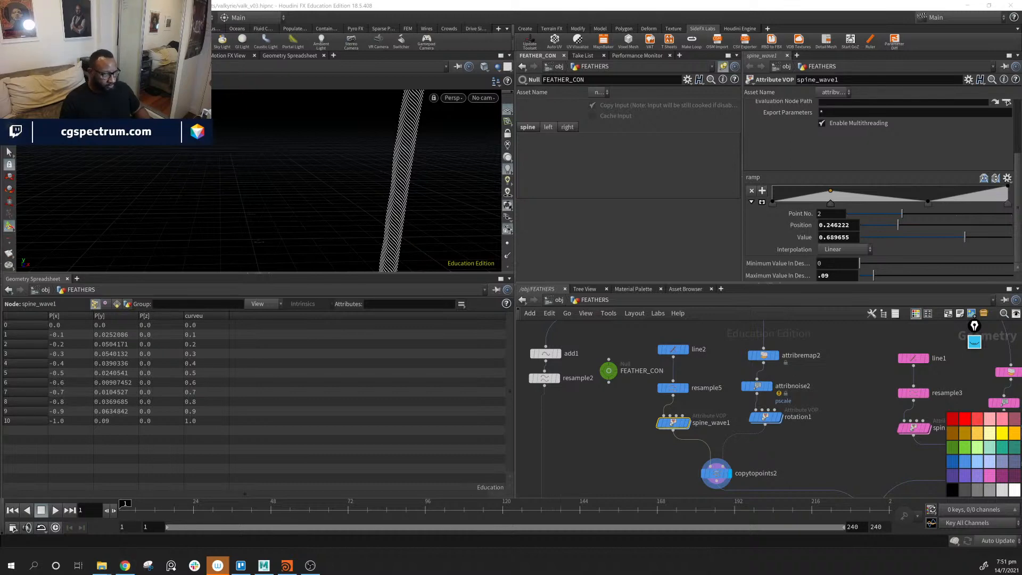
Clear the pink annotations drawn over the screen and move the collapsed annotation toolbar over the node parameters.
click(974, 341)
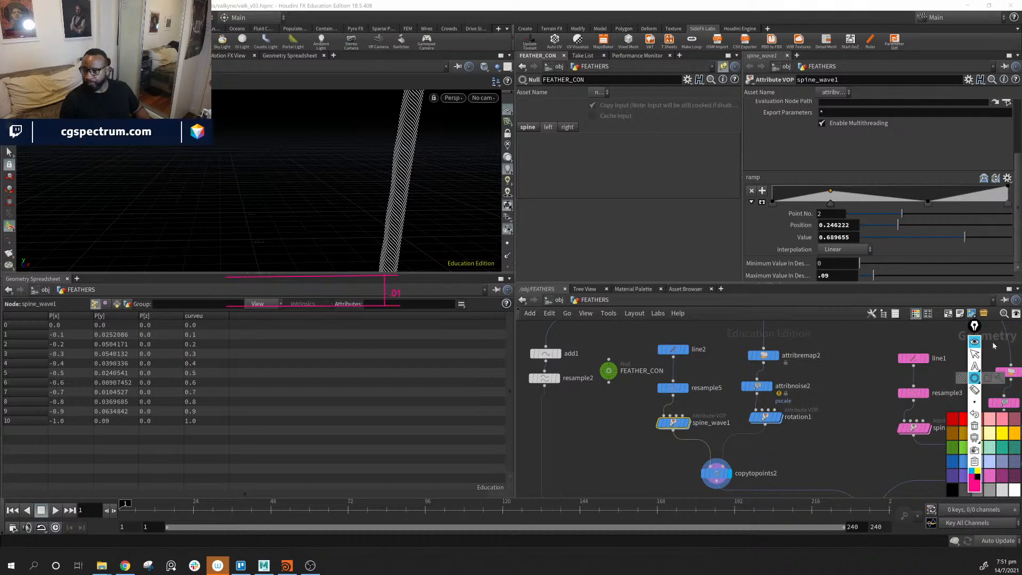
drag(974, 326, 746, 203)
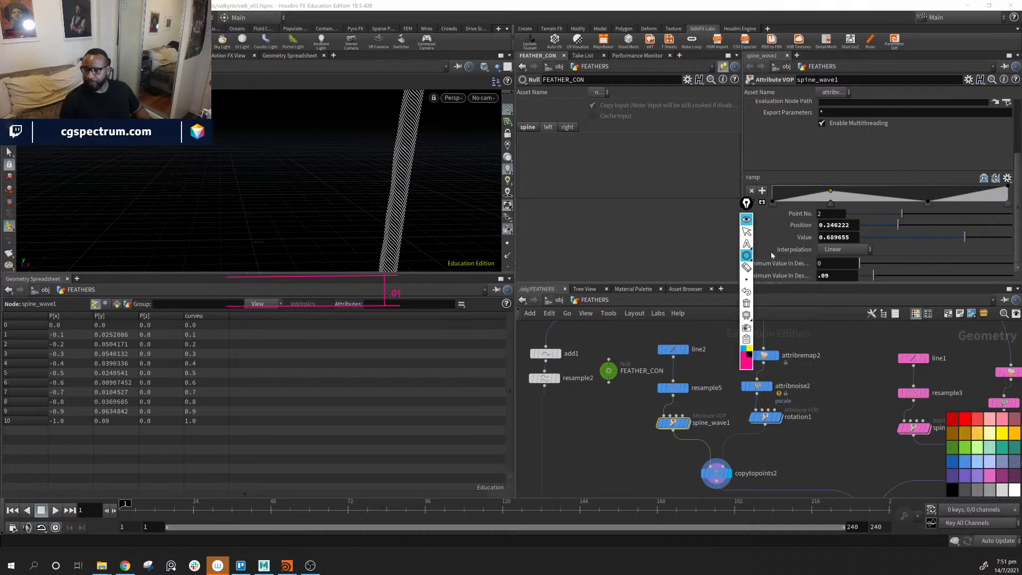
click(747, 328)
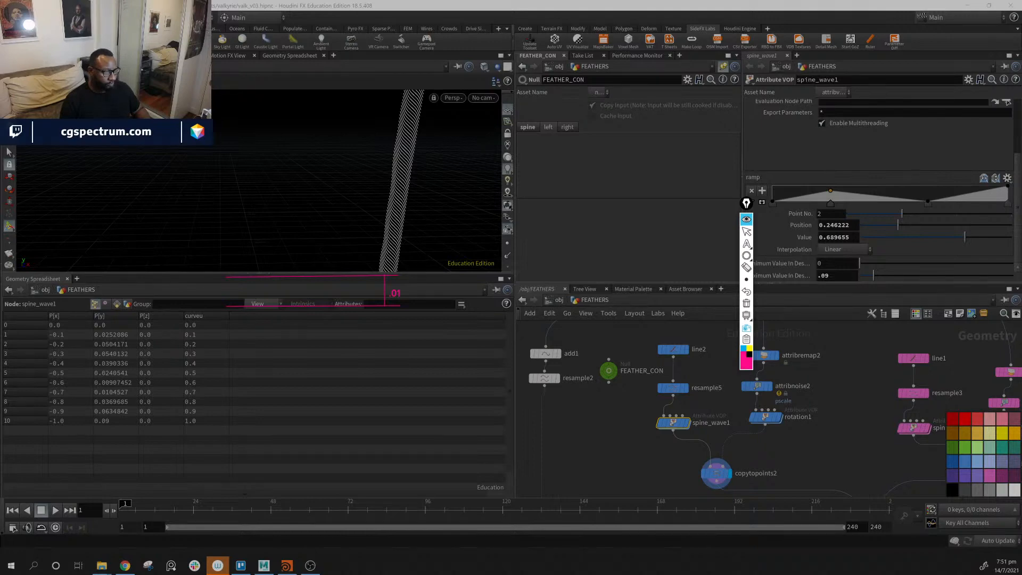
click(746, 232)
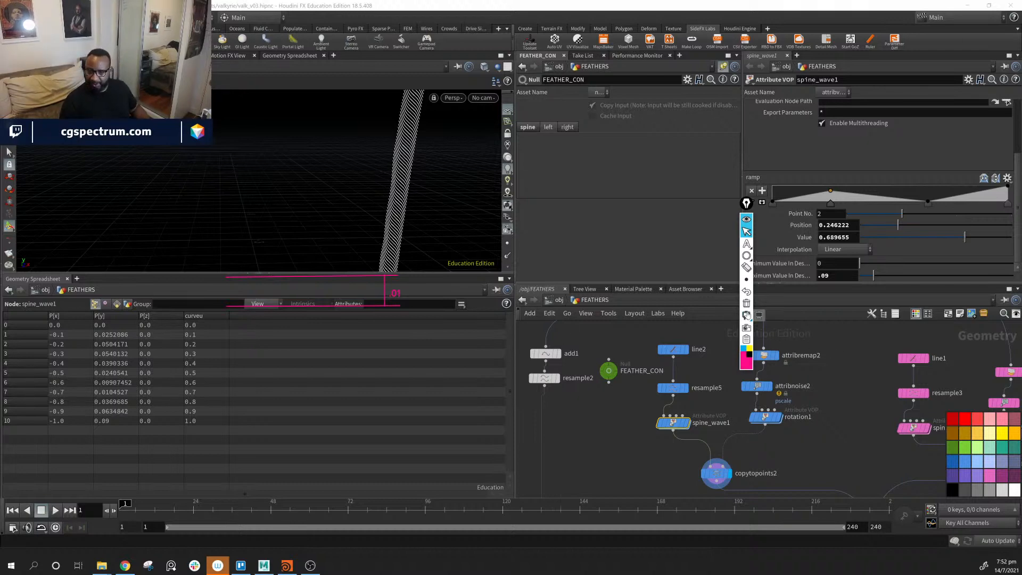
click(746, 303)
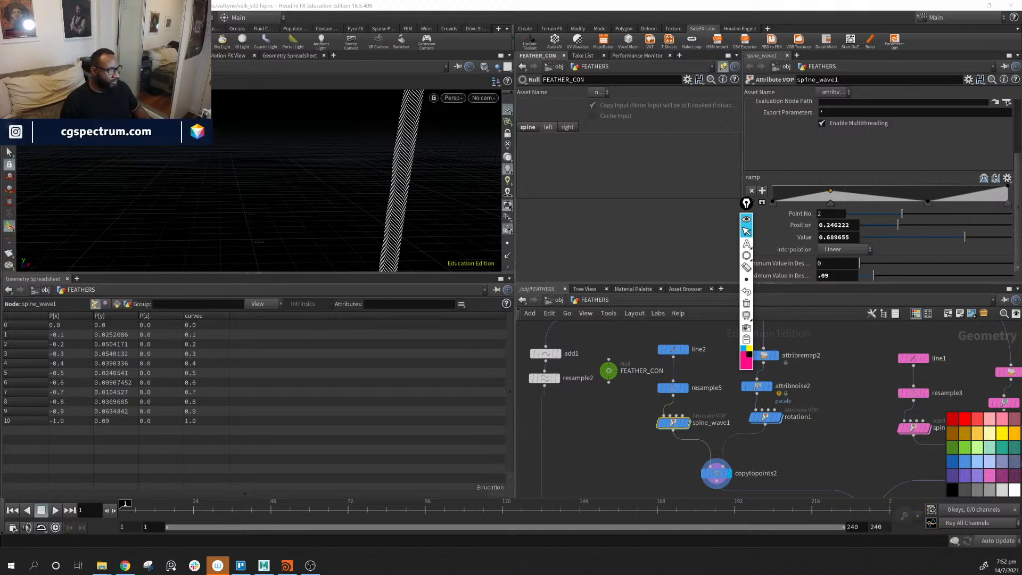
click(748, 204)
mouse_move(747, 203)
mouse_down()
mouse_move(947, 155)
mouse_move(992, 131)
mouse_up()
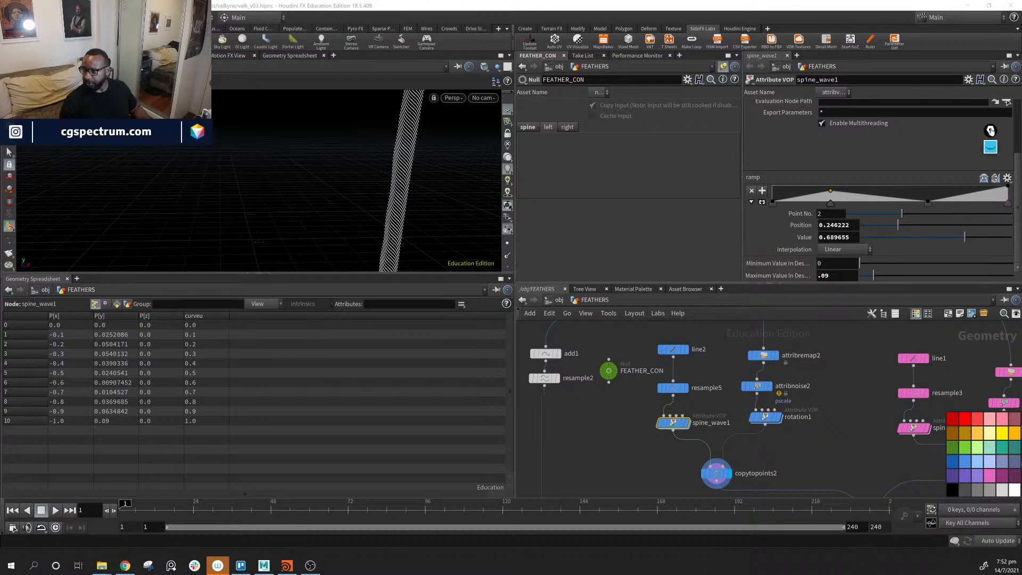
alt+drag(444, 245, 337, 170)
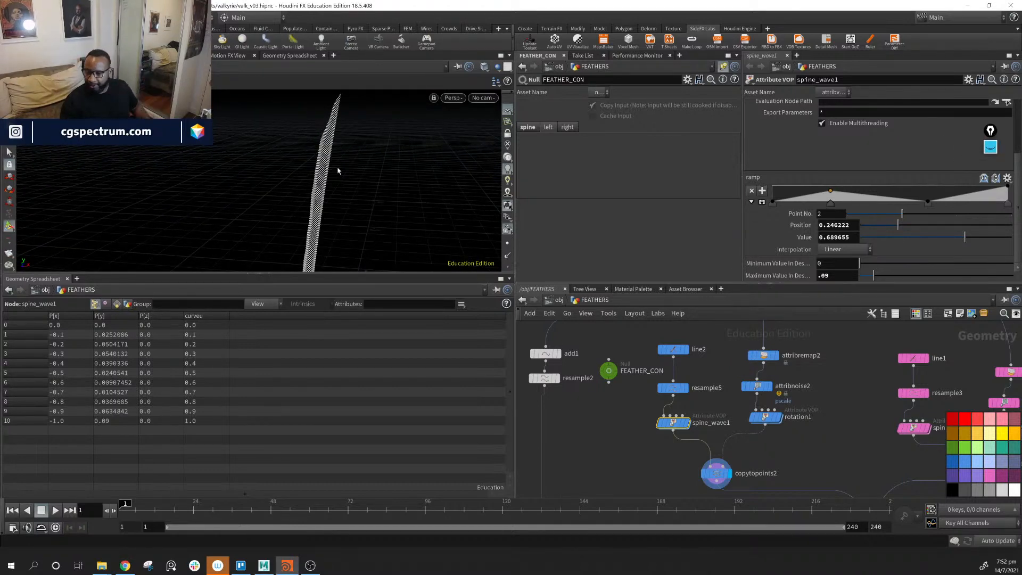
key(Escape)
drag(284, 191, 385, 201)
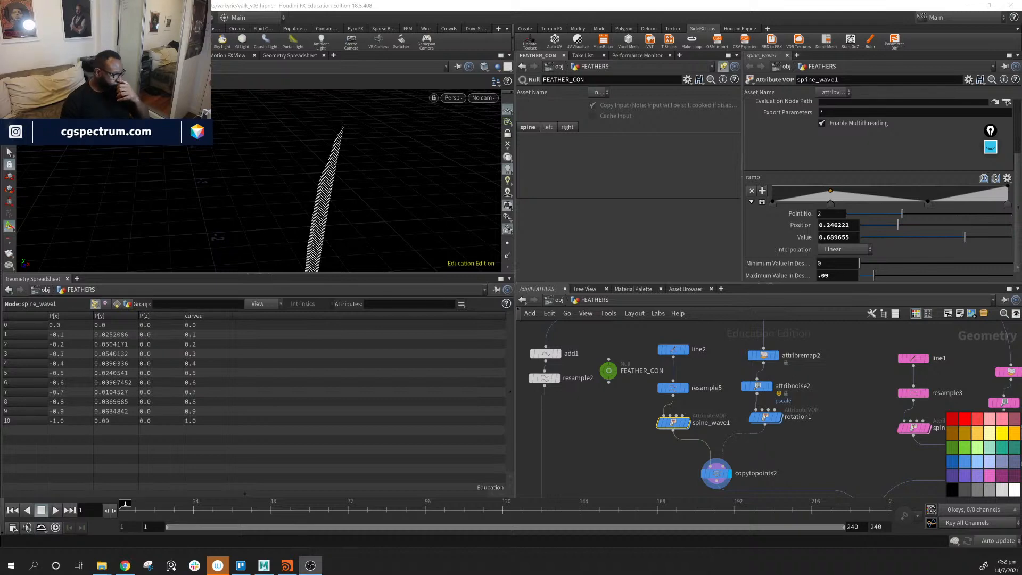
alt+drag(412, 229, 367, 216)
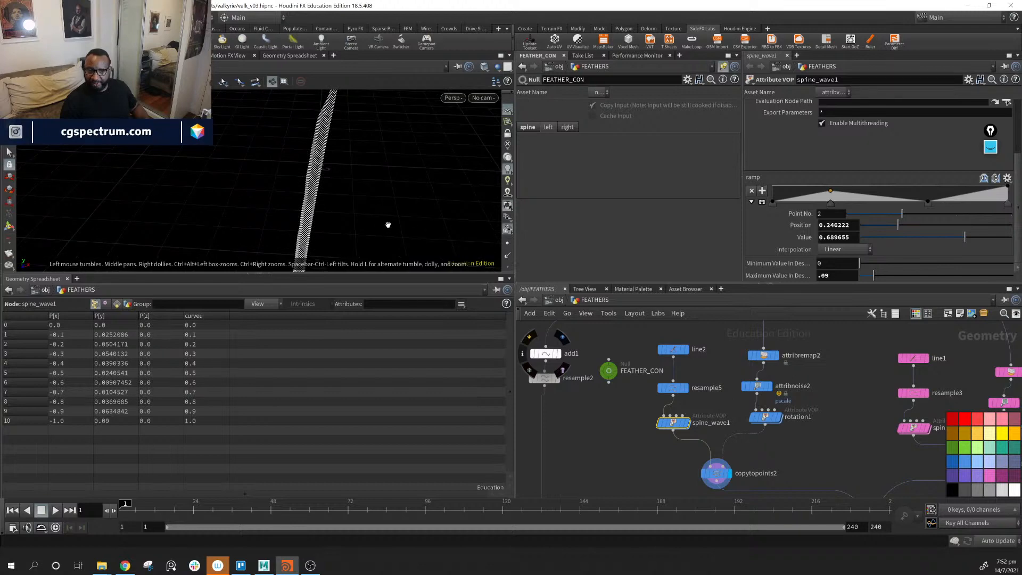
Try an element size of 0.01 on attribnoise2, and settle on 0.025.
click(751, 386)
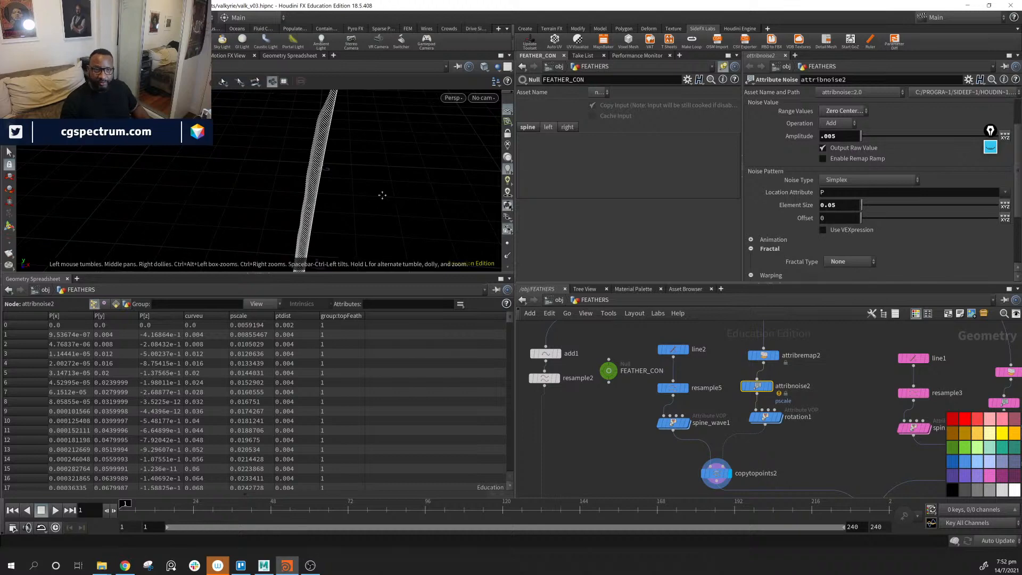
drag(381, 196, 422, 226)
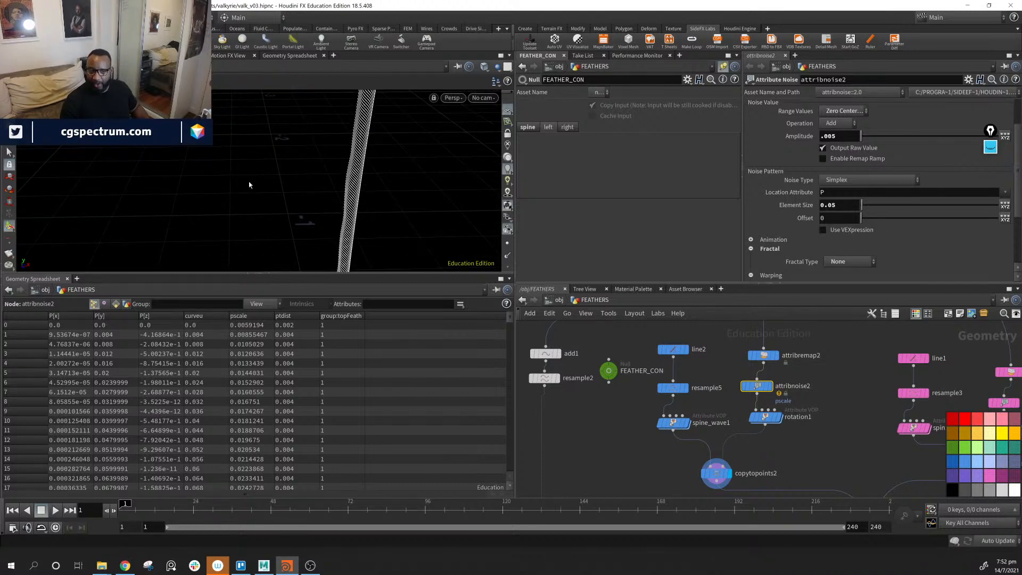
click(838, 205)
key(BackSpace)
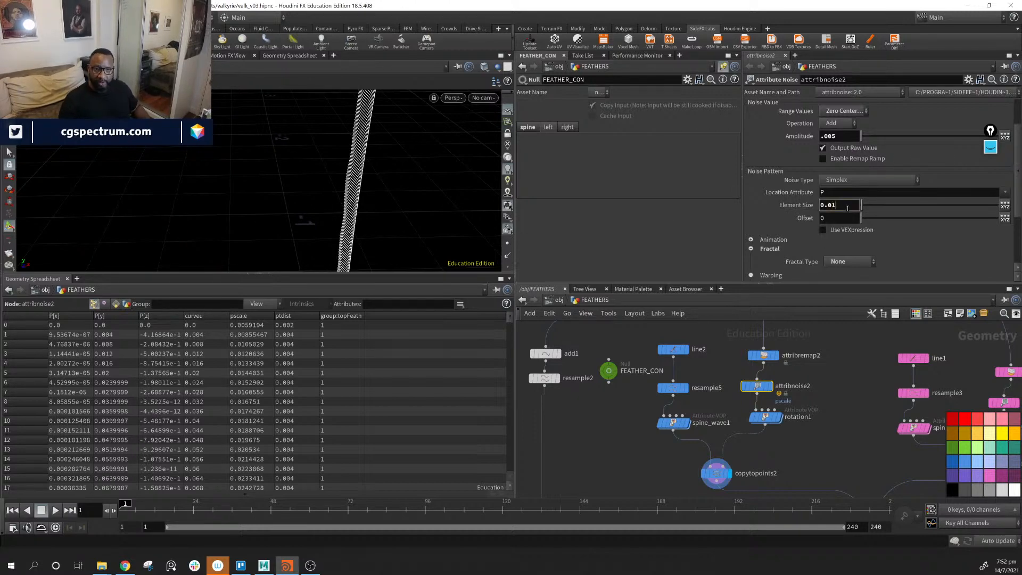
text(1)
key(Return)
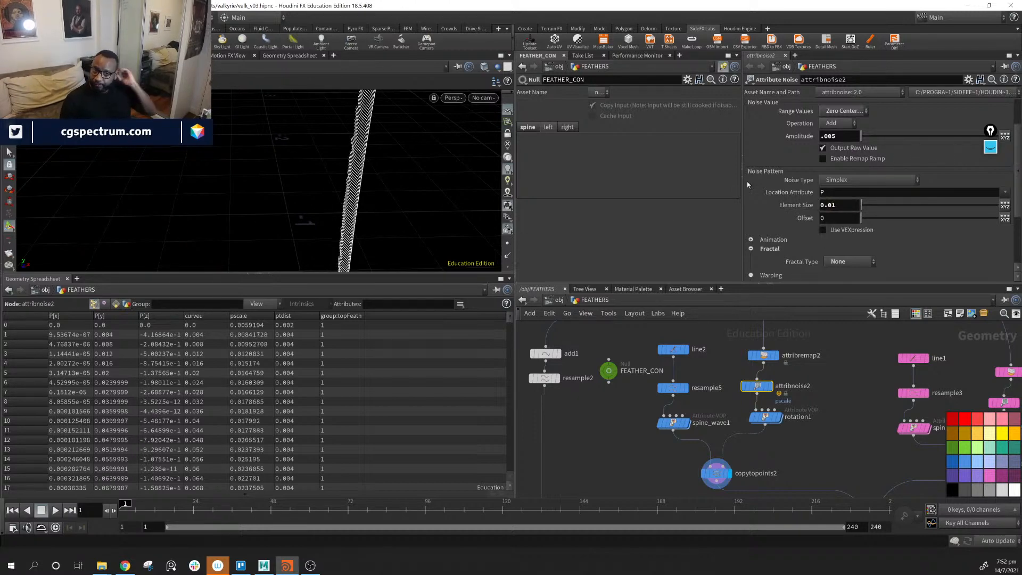
click(843, 208)
key(BackSpace)
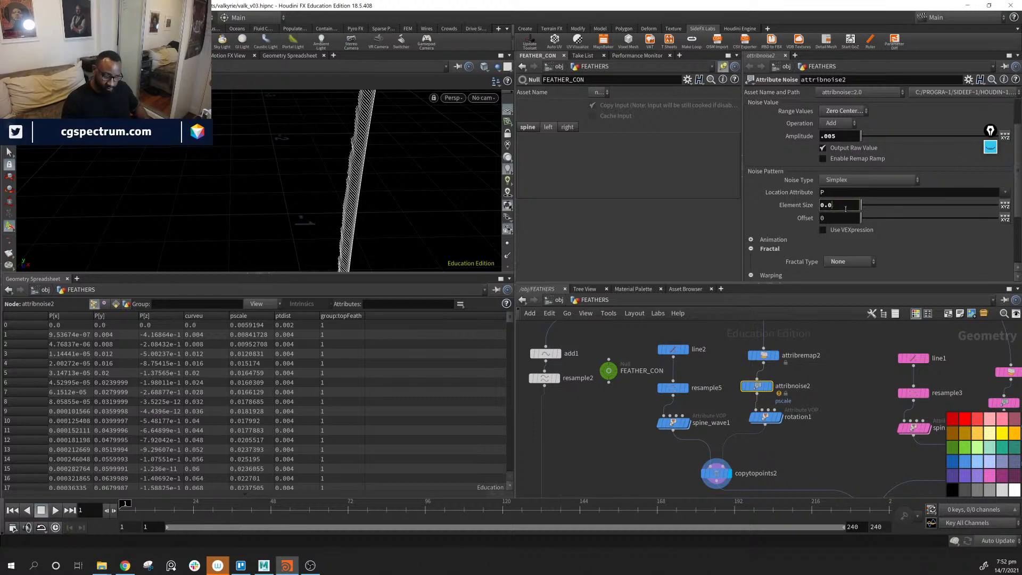
text(25)
key(Return)
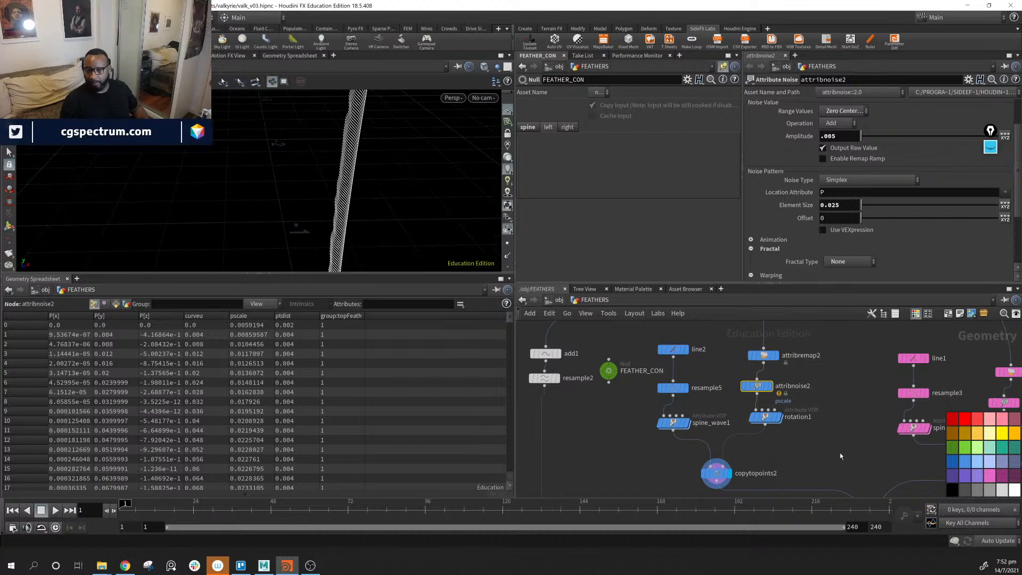
Display sweep2's output and inspect the swept feather strands from several angles.
middle_drag(830, 455, 765, 335)
click(819, 471)
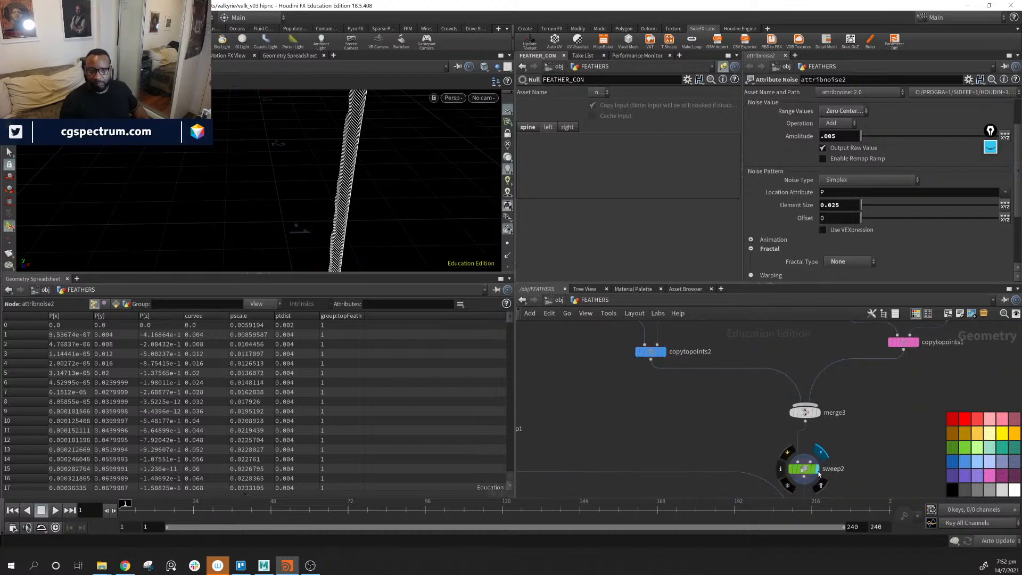
drag(329, 194, 377, 202)
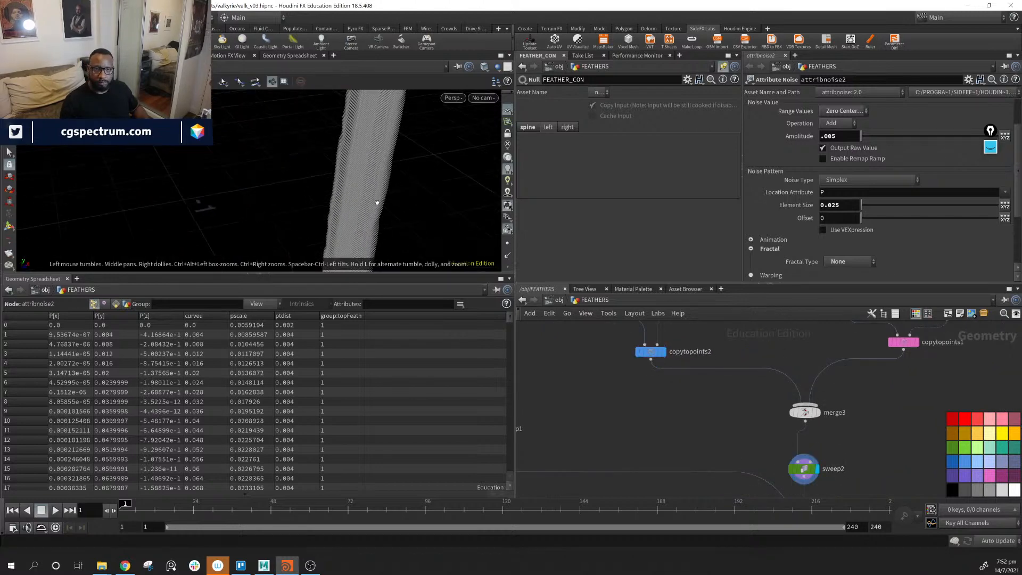
right_drag(376, 202, 596, 230)
drag(368, 170, 382, 192)
right_drag(383, 192, 214, 175)
drag(364, 198, 445, 206)
Try 15 and then 12 maximum segments on resample5 while viewing the feather strands up close.
middle_drag(744, 356, 738, 490)
mouse_move(615, 362)
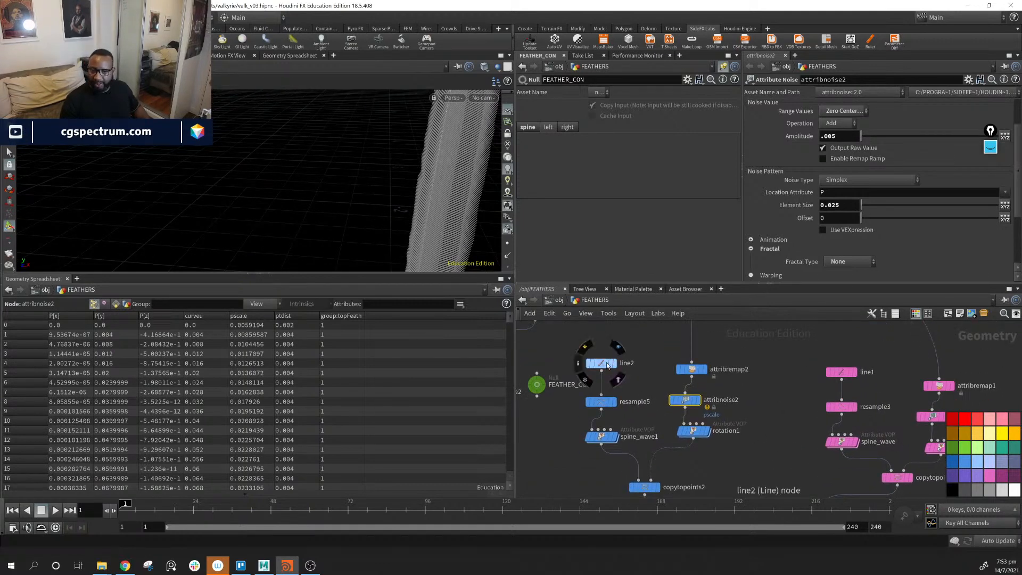
middle_drag(695, 425, 672, 390)
click(572, 365)
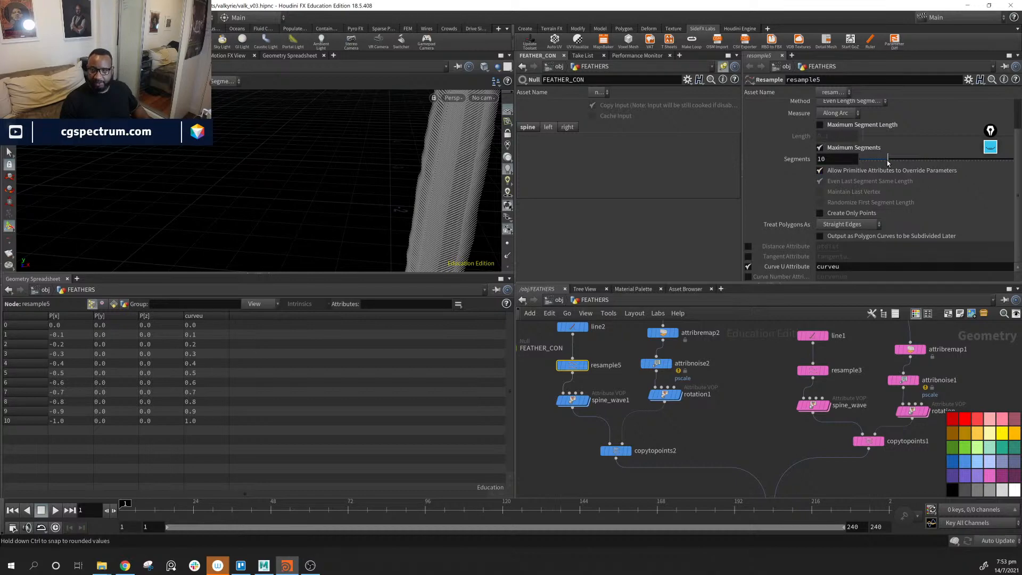
drag(888, 158, 905, 160)
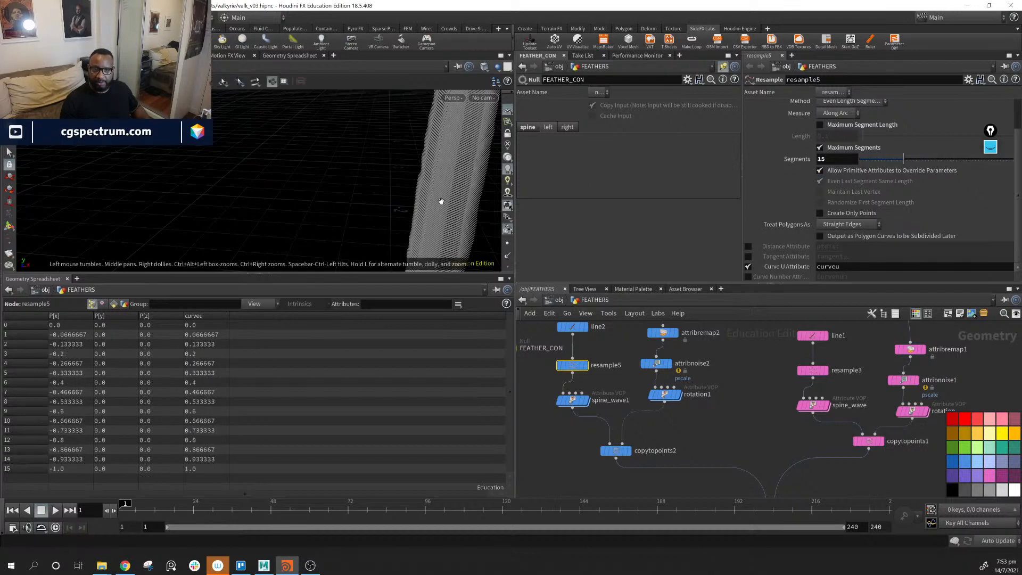
alt+middle_drag(440, 201, 389, 187)
alt+right_drag(388, 187, 660, 256)
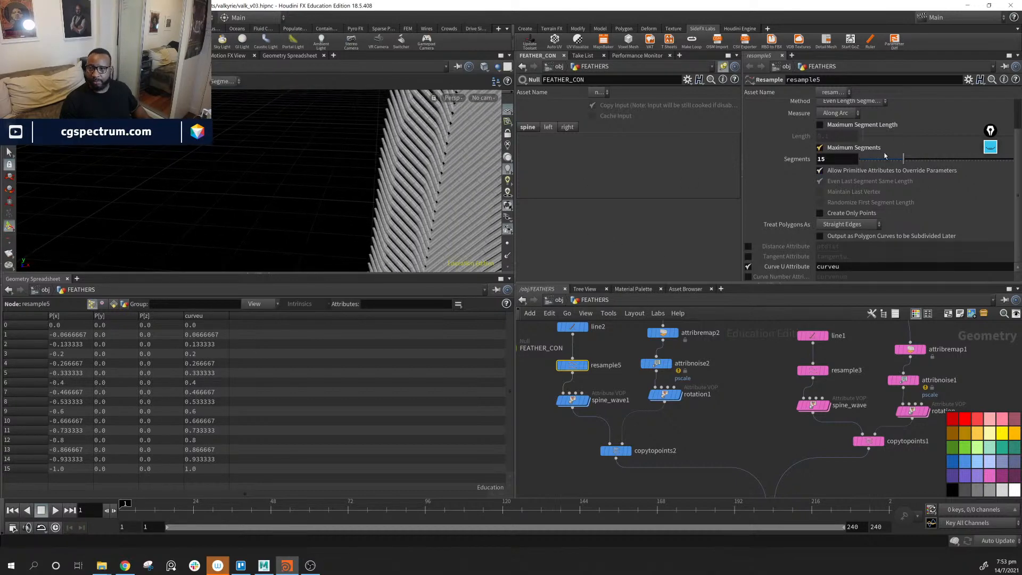
drag(905, 160, 895, 161)
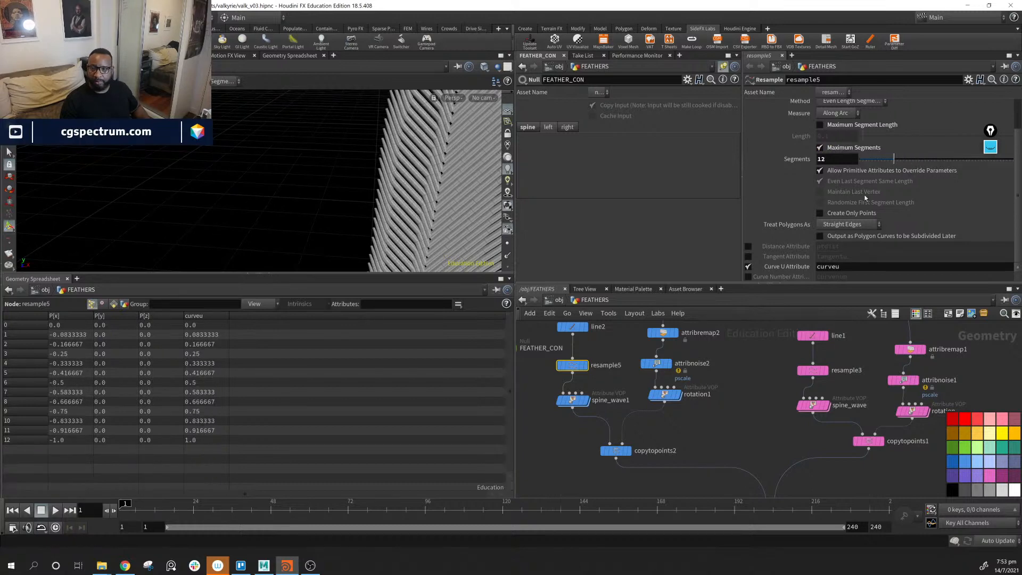
Make resample5 treat polygons as Subdivision Curves and set its segments to 10.
click(854, 226)
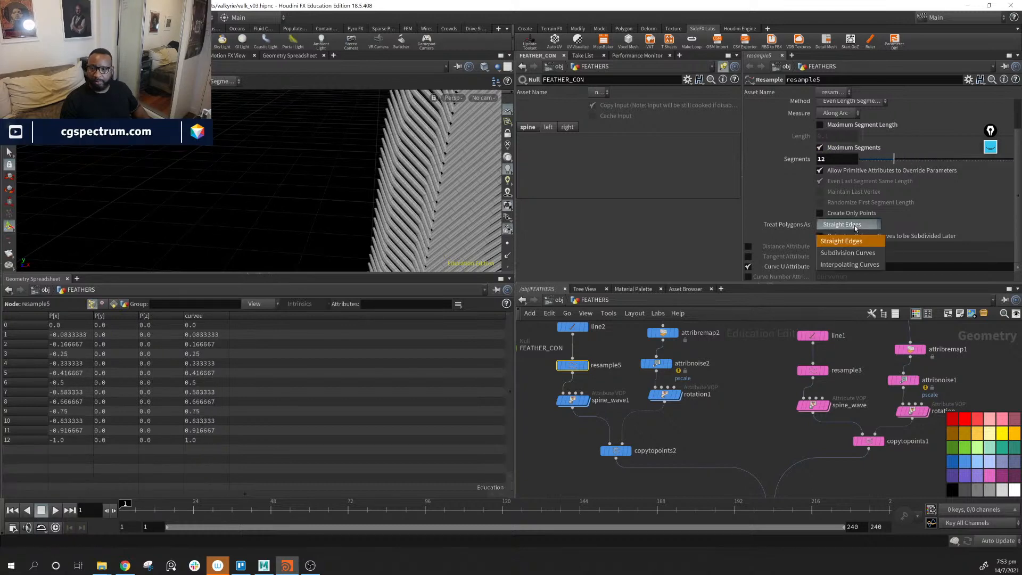
click(857, 253)
mouse_move(894, 160)
mouse_down()
mouse_move(867, 161)
mouse_move(907, 162)
mouse_move(894, 160)
mouse_up()
text(10)
key(Return)
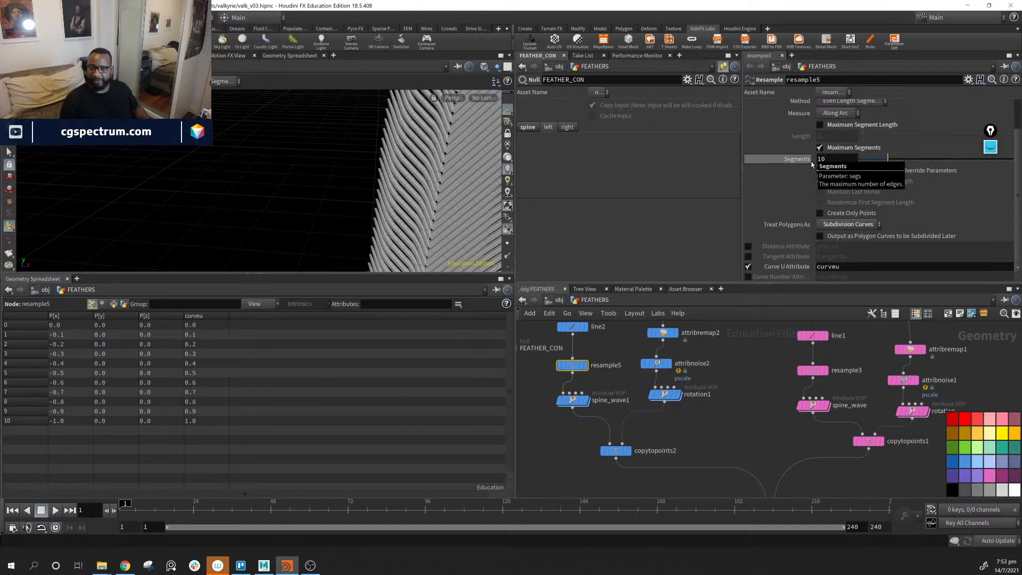
Review the parameters of spine_wave1, attribremap2, attribnoise2 and rotation1 to decide which ones need controls.
middle_drag(687, 445, 712, 448)
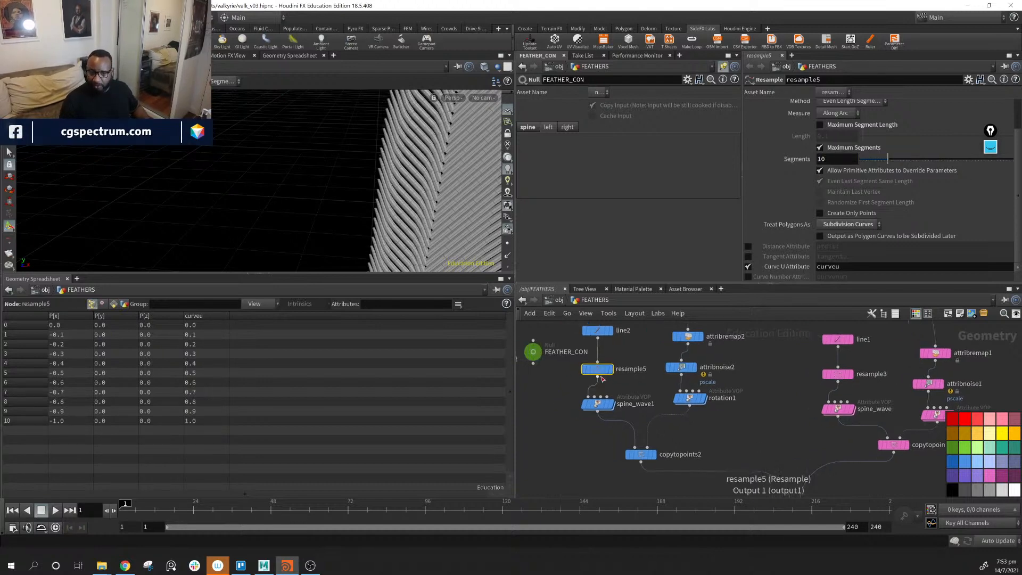
middle_drag(595, 376, 595, 379)
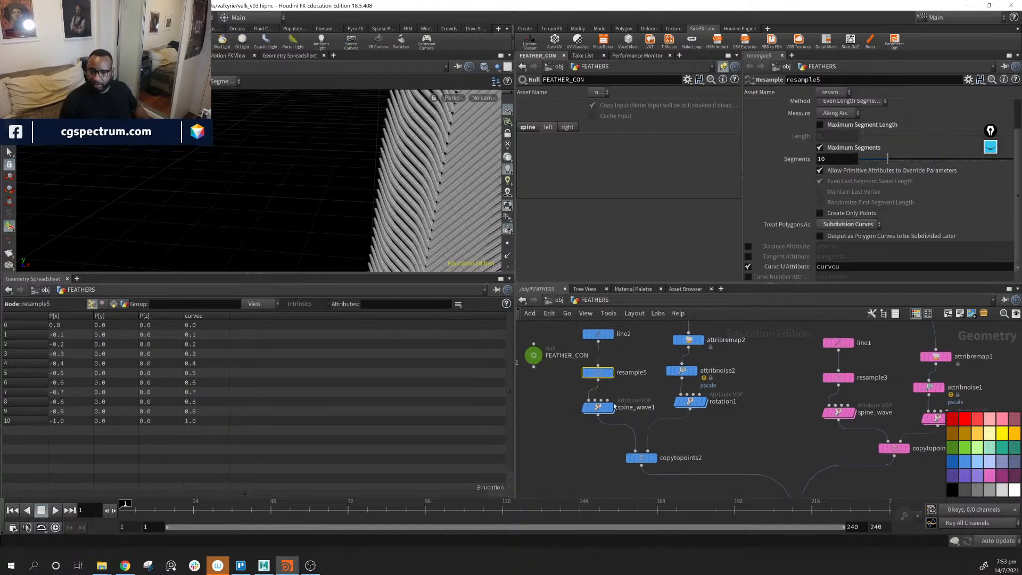
click(597, 404)
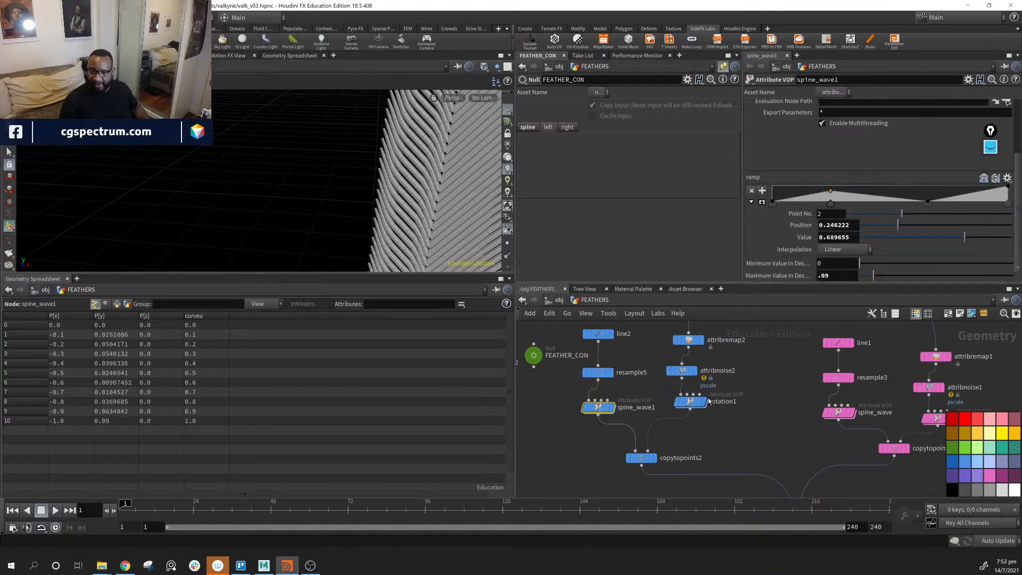
middle_drag(688, 343, 687, 400)
click(687, 398)
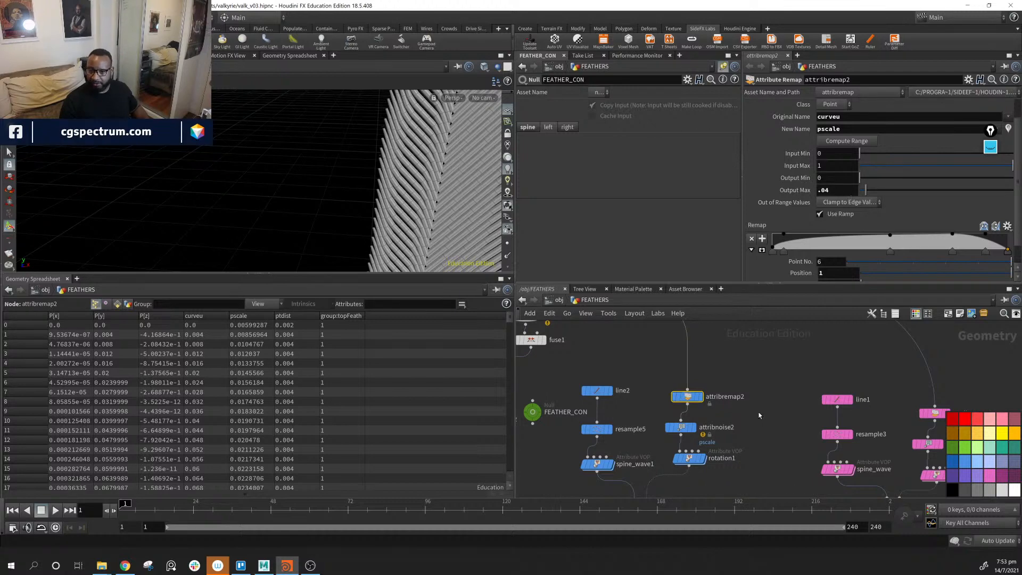
middle_drag(759, 416, 747, 392)
scroll(743, 397, down, 1)
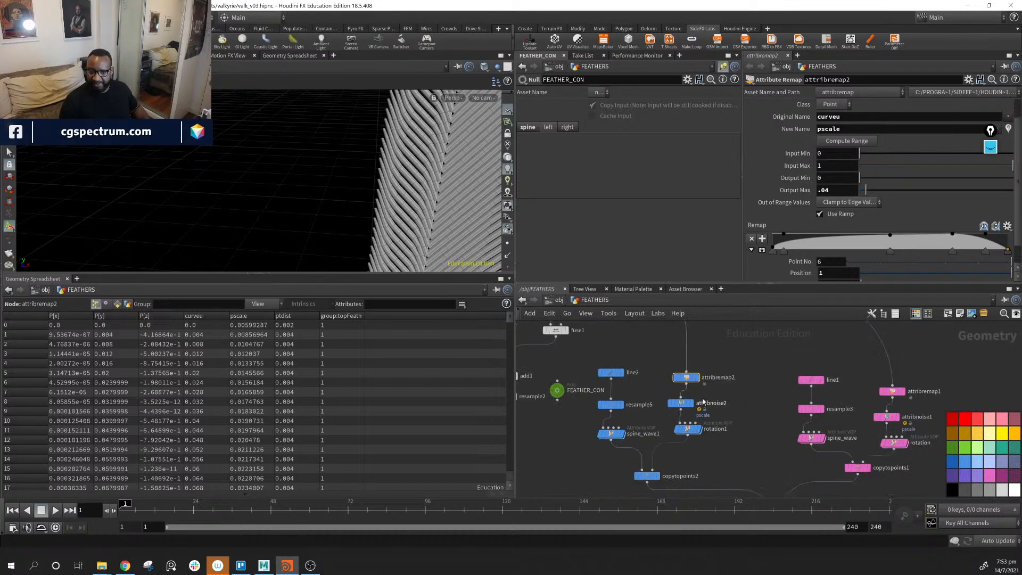
click(681, 403)
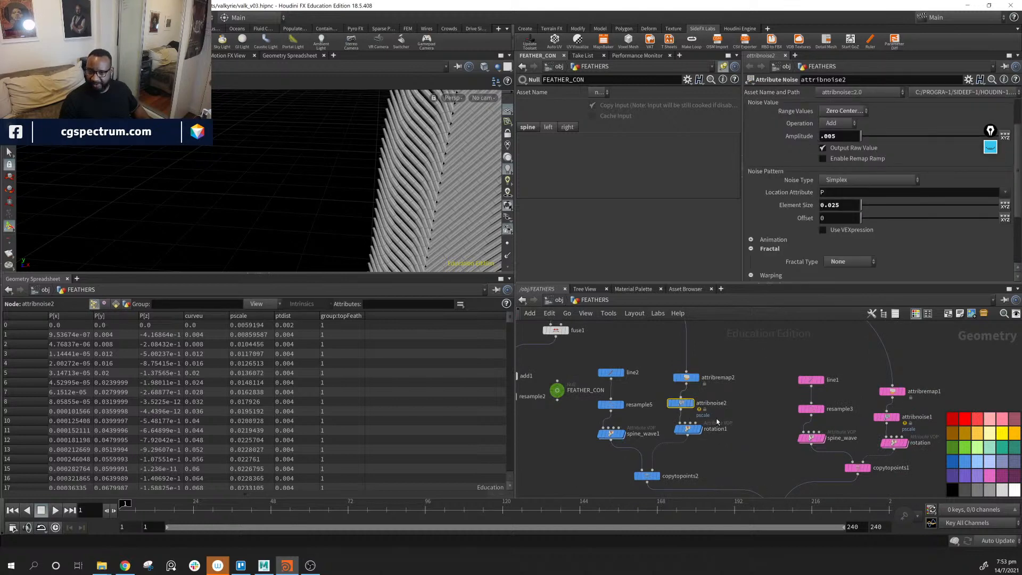
click(688, 428)
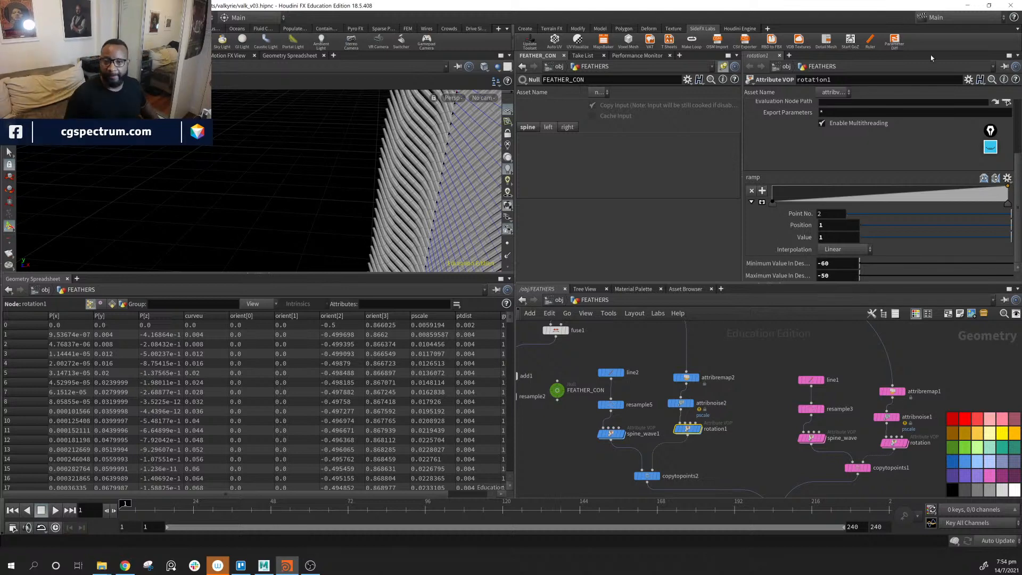
Move the FEATHER_CON node between the blue and pink branches and open its parameter interface for editing.
drag(557, 391, 778, 356)
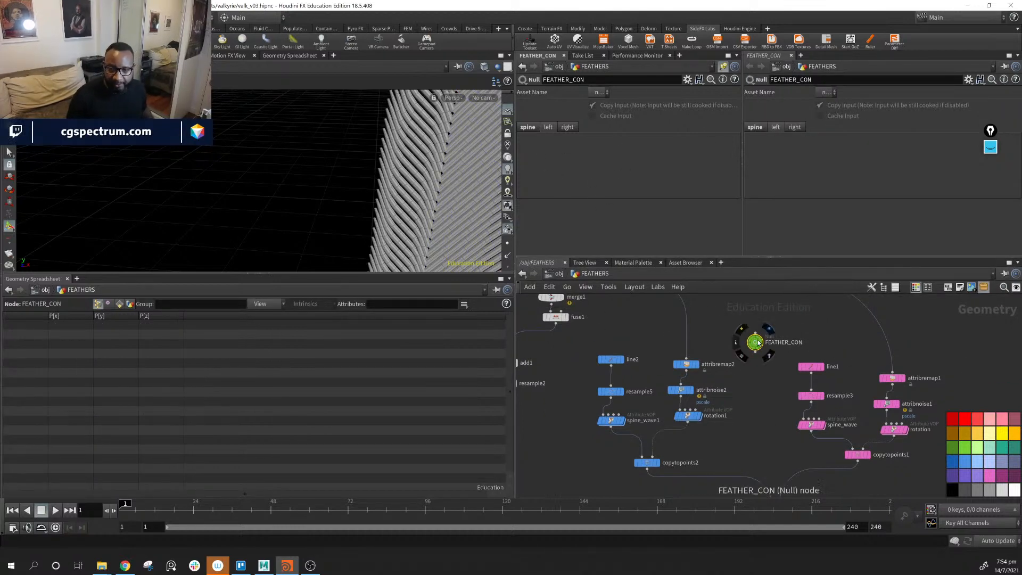
drag(756, 343, 729, 336)
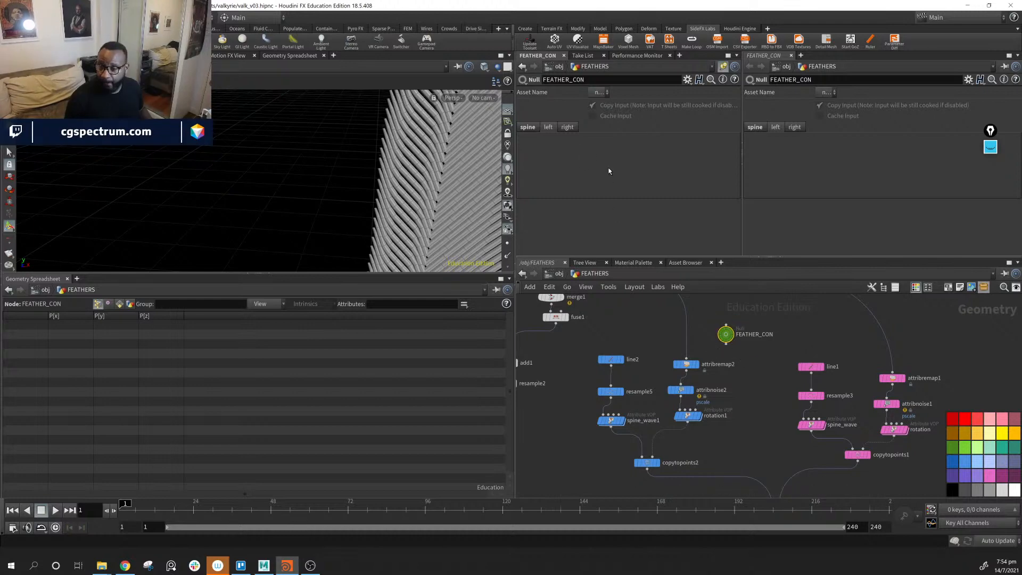
click(687, 80)
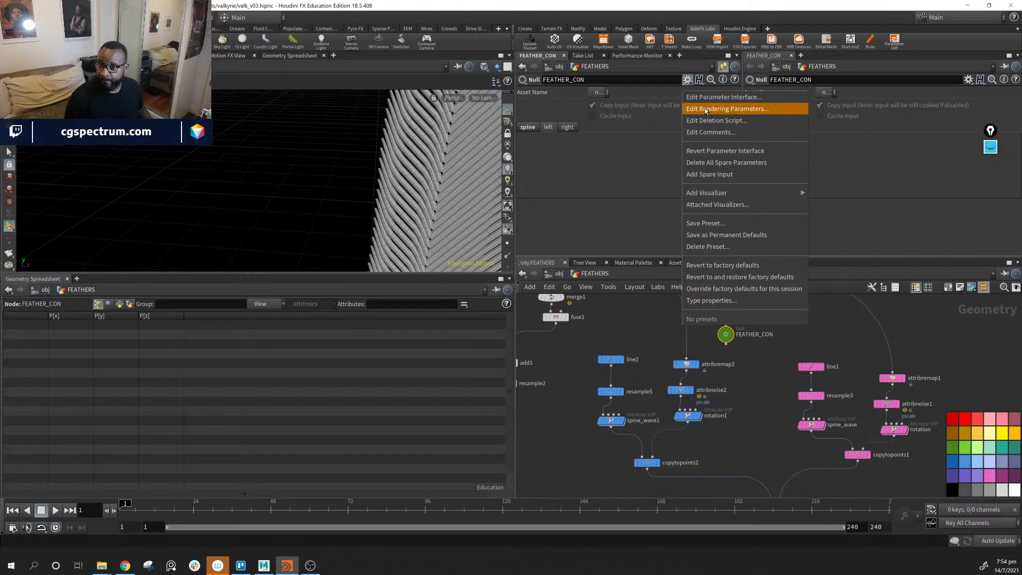
click(709, 98)
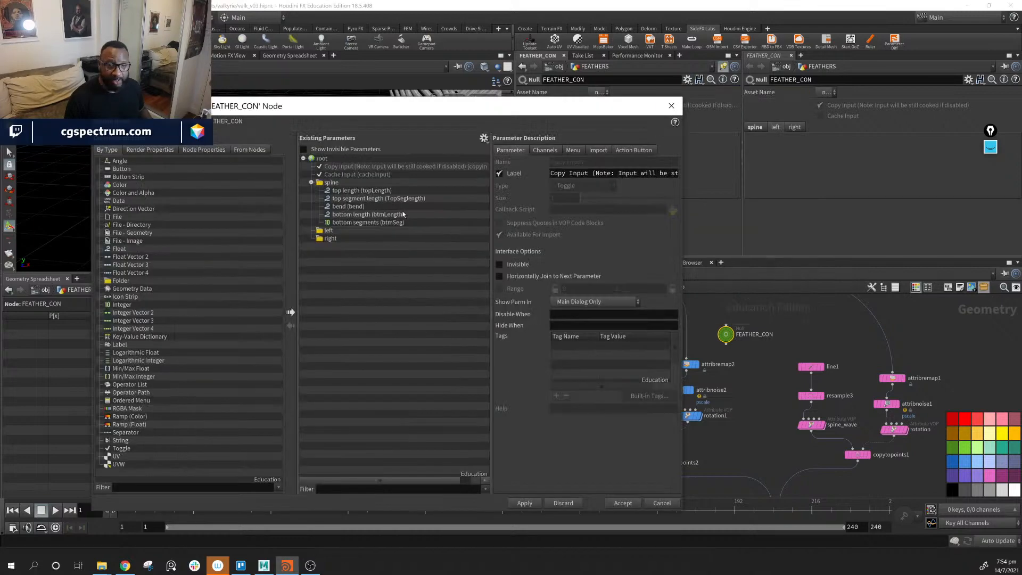
Show resample5's parameters beside the interface editor and add an Integer parameter inside FEATHER_CON's left folder.
drag(613, 106, 434, 96)
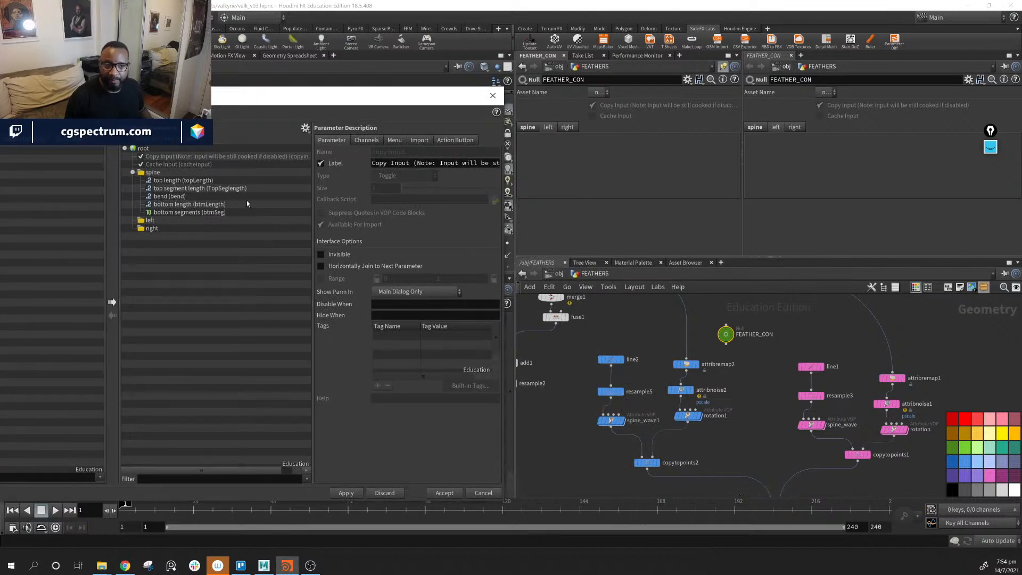
drag(292, 96, 392, 95)
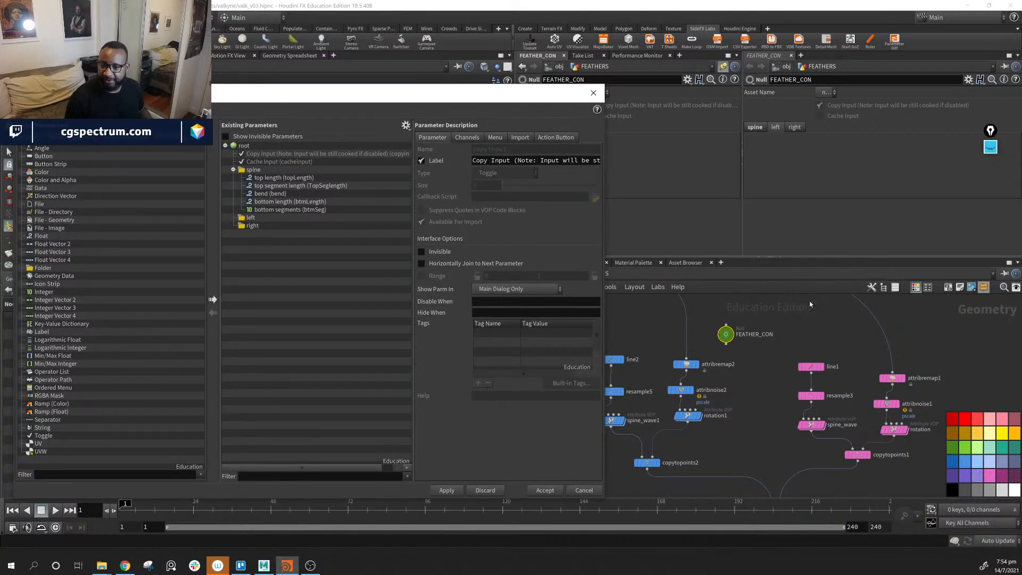
middle_drag(643, 367, 706, 352)
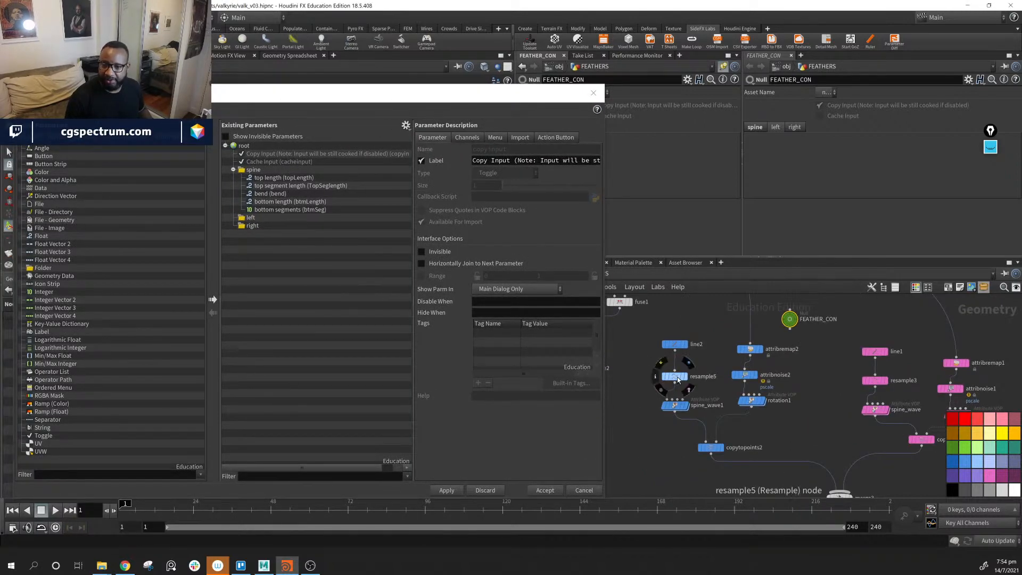
click(677, 378)
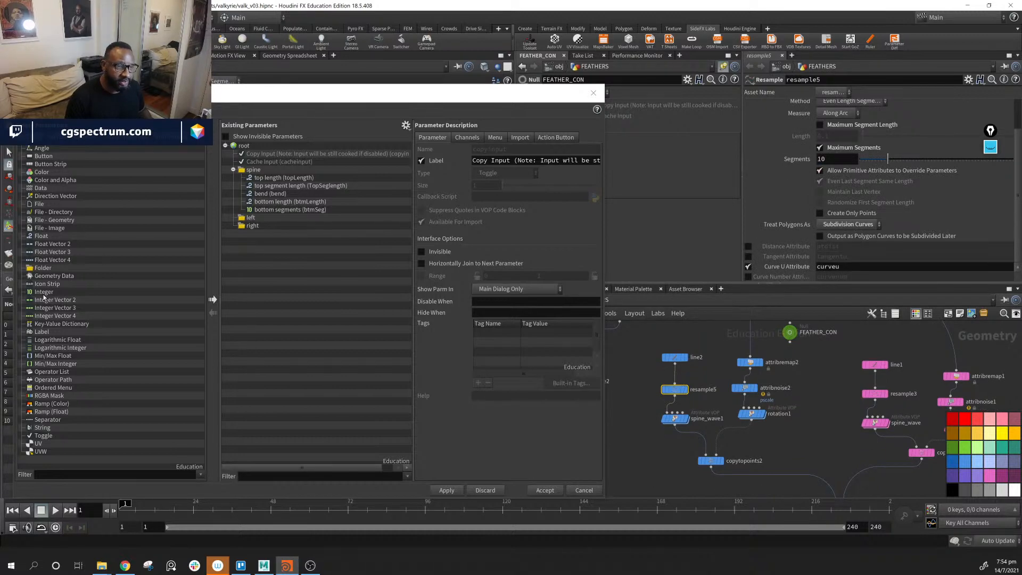
drag(43, 292, 250, 219)
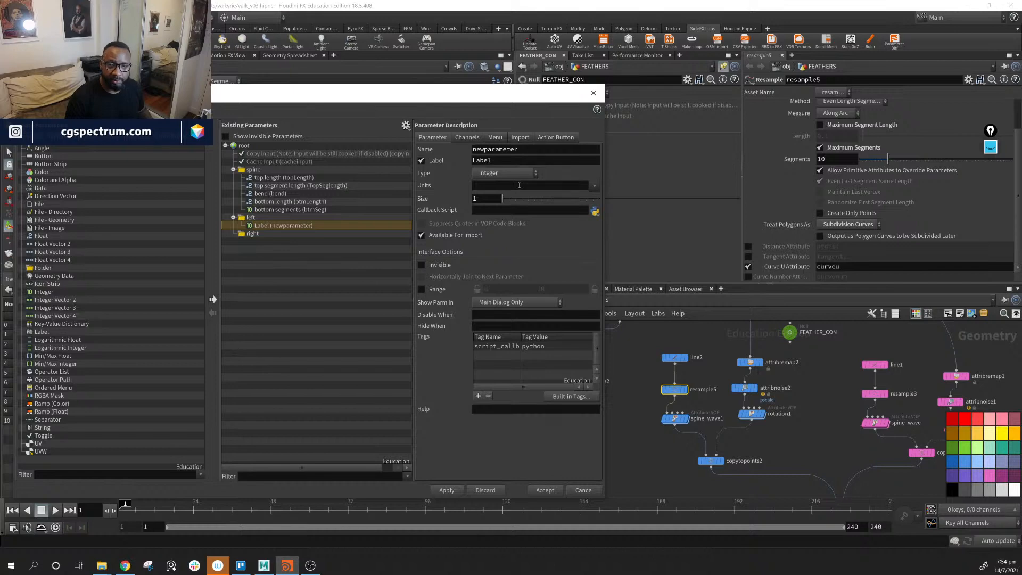
Name the new integer parameter in the left folder lsegments.
double_click(513, 149)
text(ser)
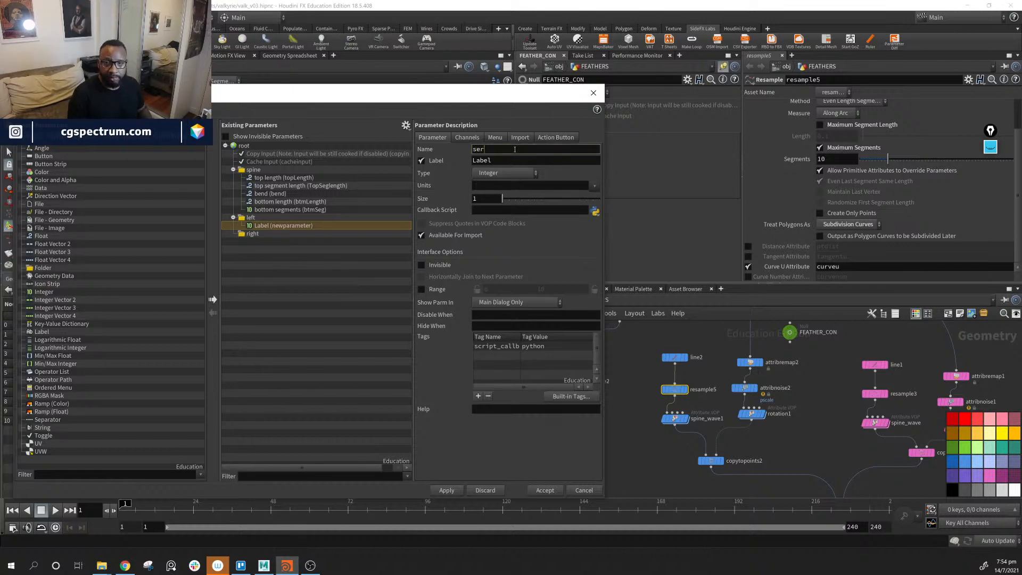
key(BackSpace)
text(segme)
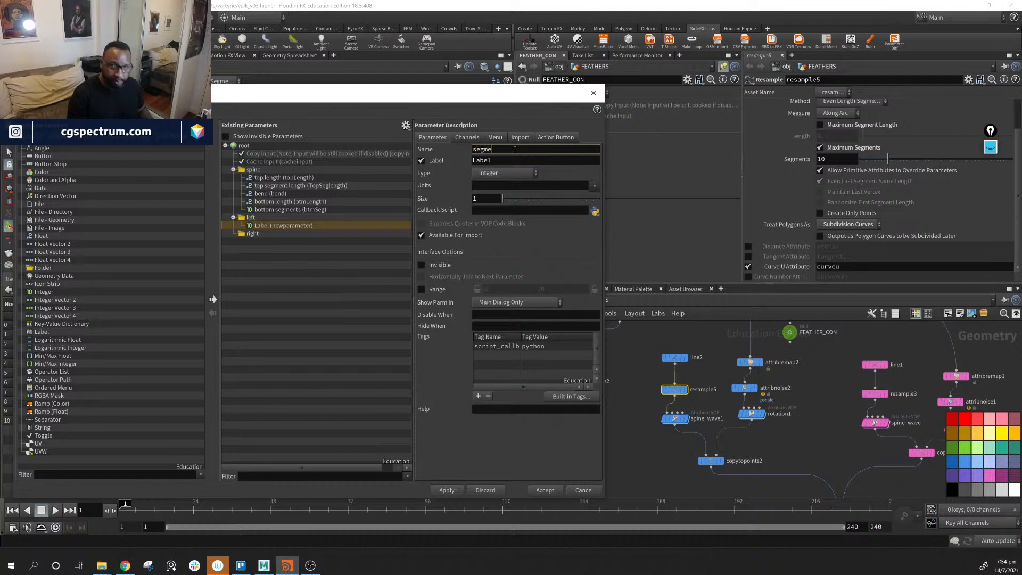
key(BackSpace)
key(BackSpace)
key(BackSpace)
key(BackSpace)
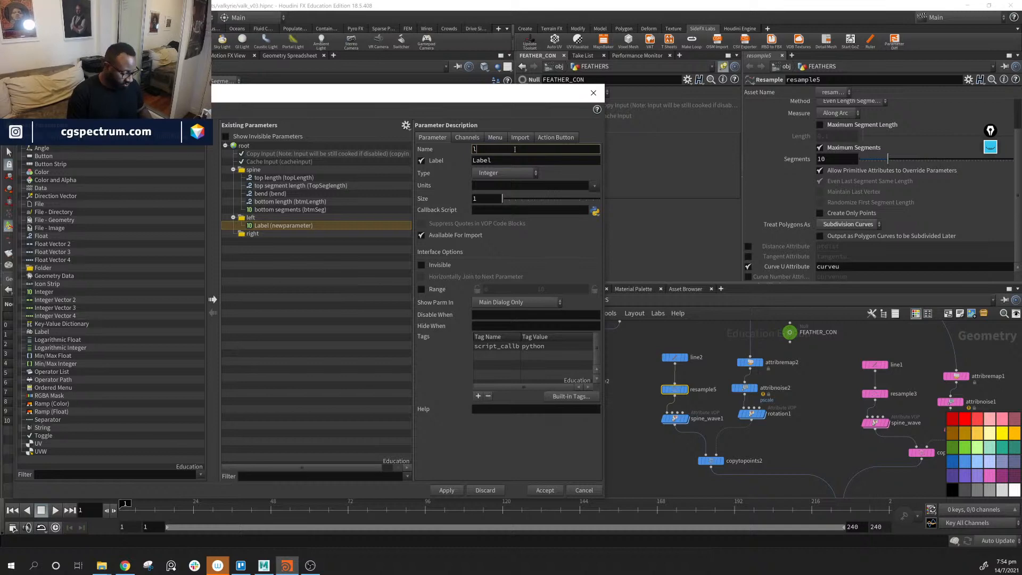
text(emtbn)
text(gments)
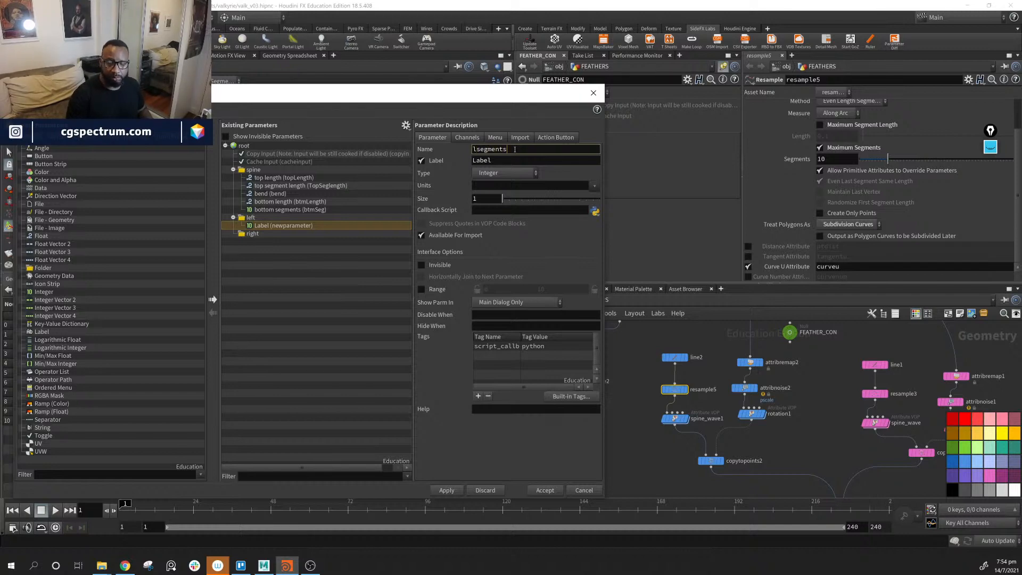
Label the lsegments parameter "left segemnts".
click(517, 161)
text(L)
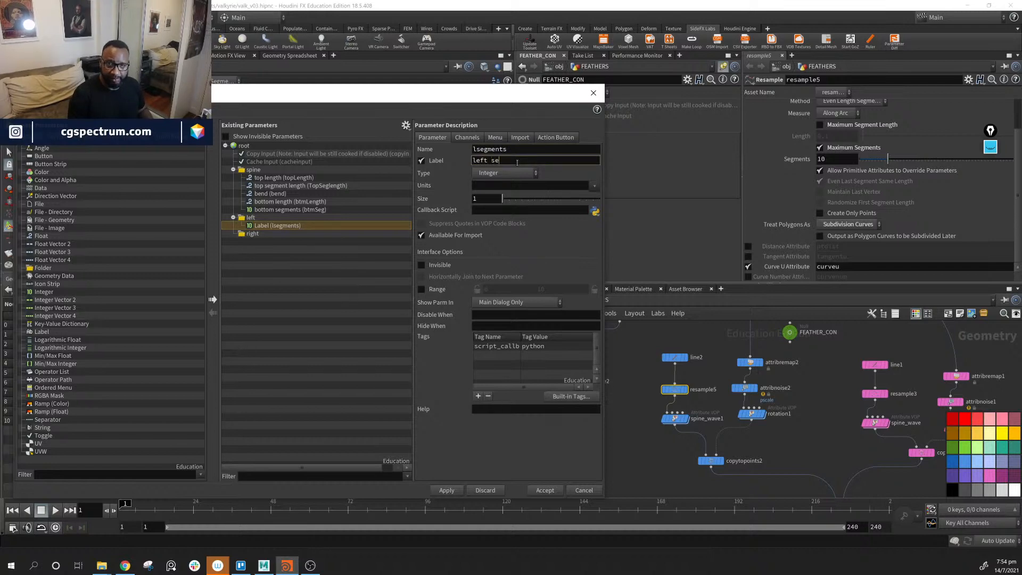
text(eft segments)
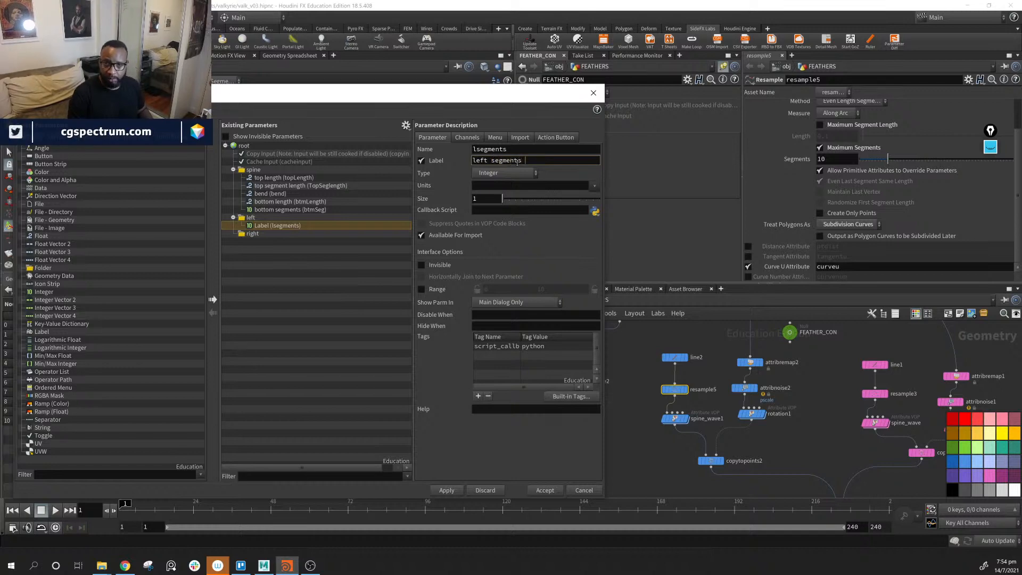
key(BackSpace)
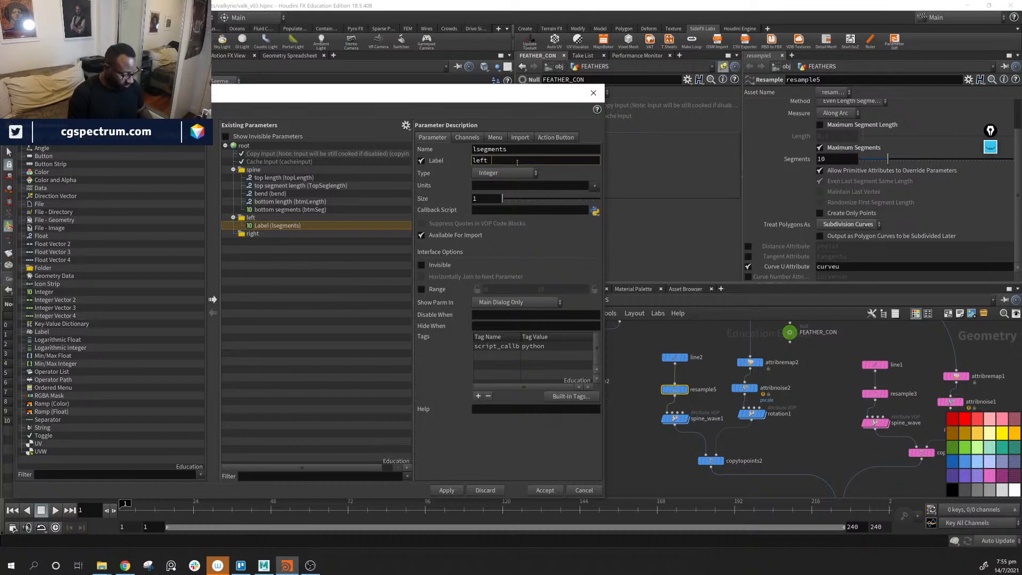
text(segemnts)
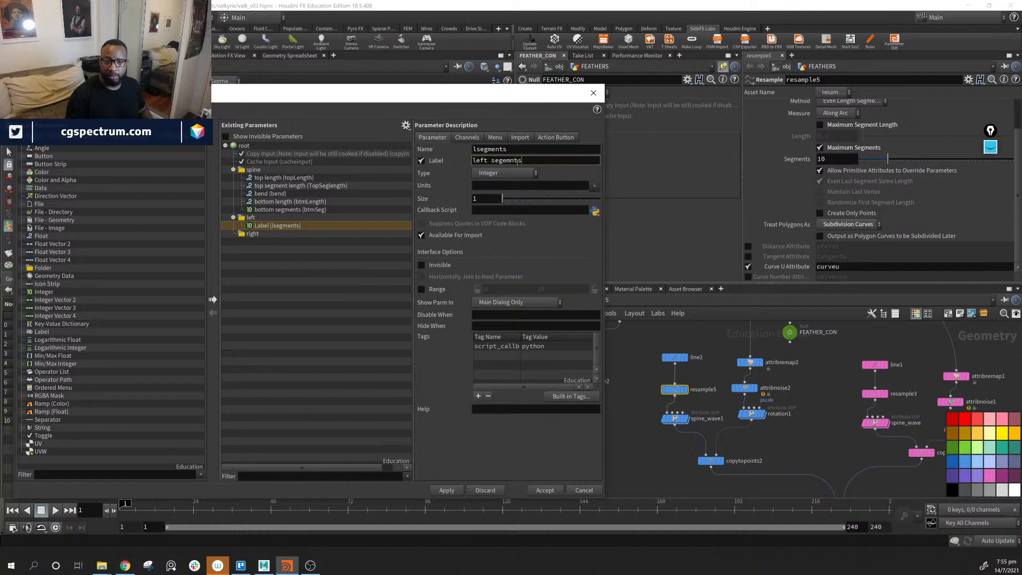
key(Return)
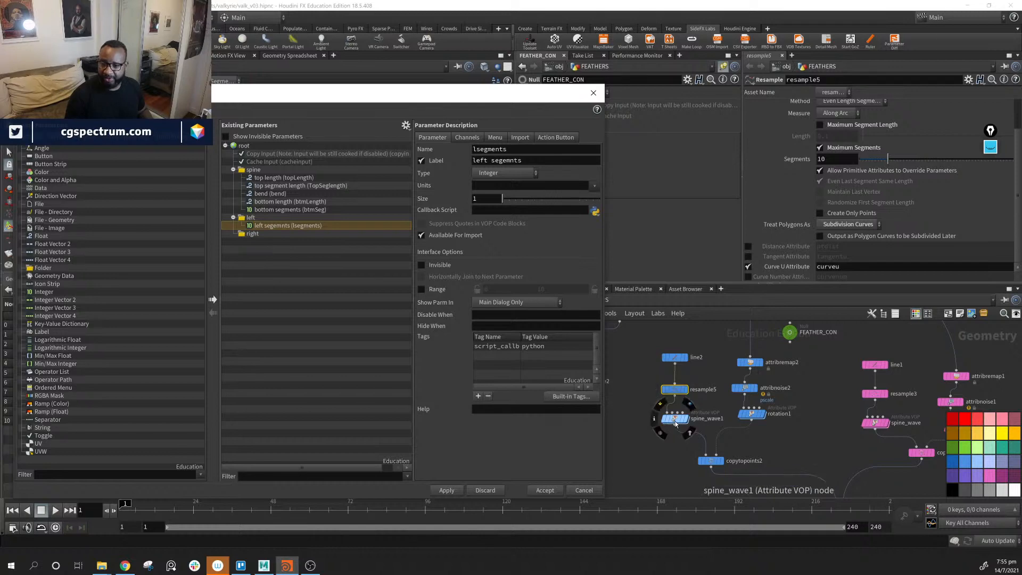
Show spine_wave1's ramp settings and look for a matching parameter type for the left folder.
click(675, 420)
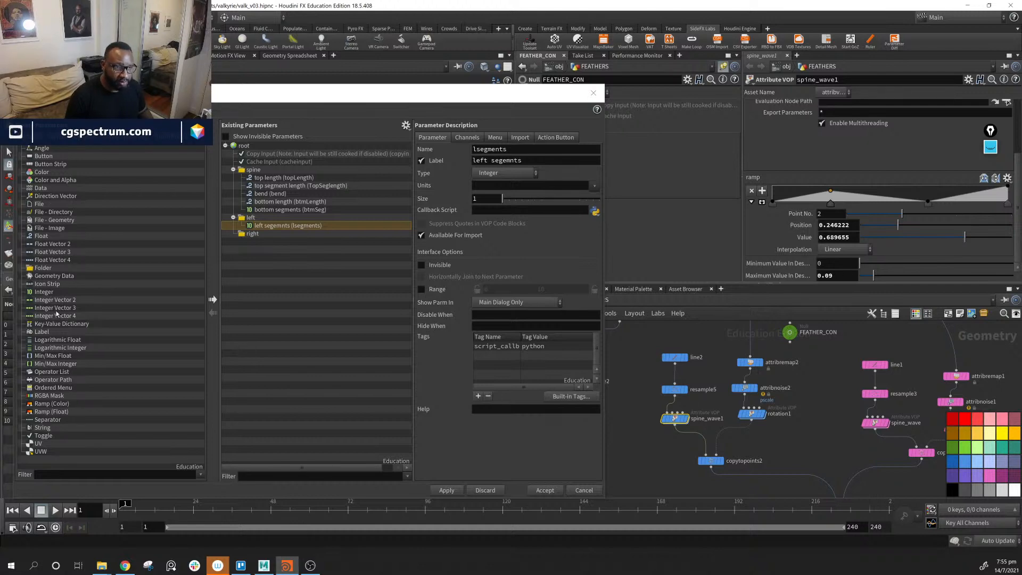
click(91, 283)
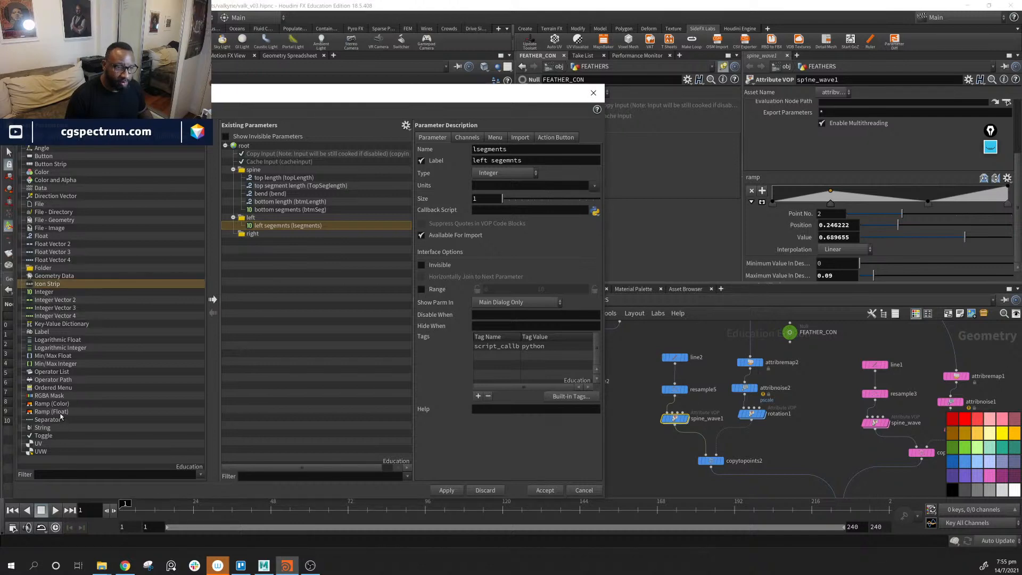
Add a float ramp parameter inside the left folder of the parameter interface and name it lSpineShape.
drag(60, 413, 334, 234)
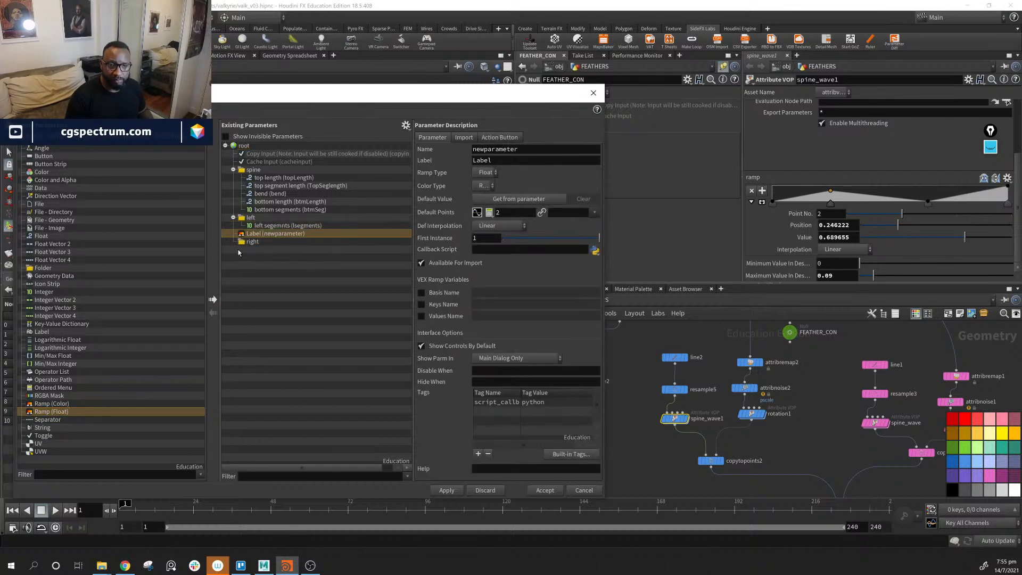
drag(255, 239, 280, 236)
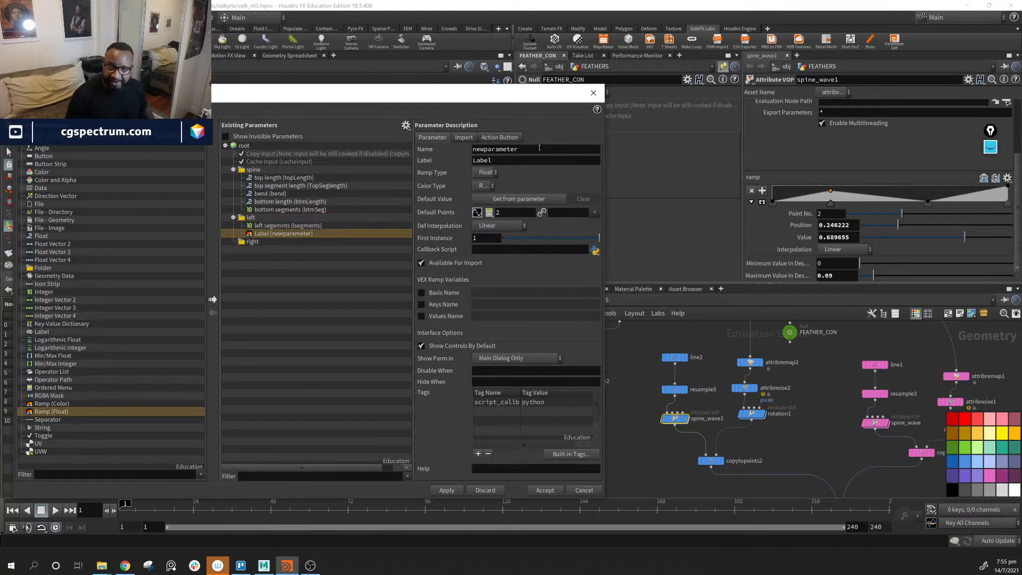
drag(528, 149, 434, 145)
text(spine)
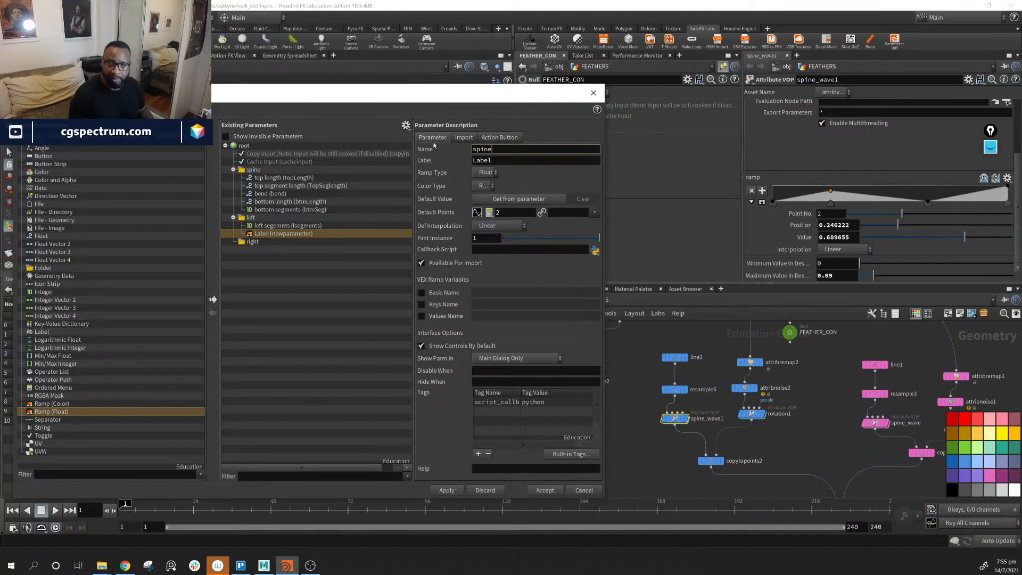
key(BackSpace)
key(BackSpace)
key(BackSpace)
key(BackSpace)
key(BackSpace)
text(lSpineShape)
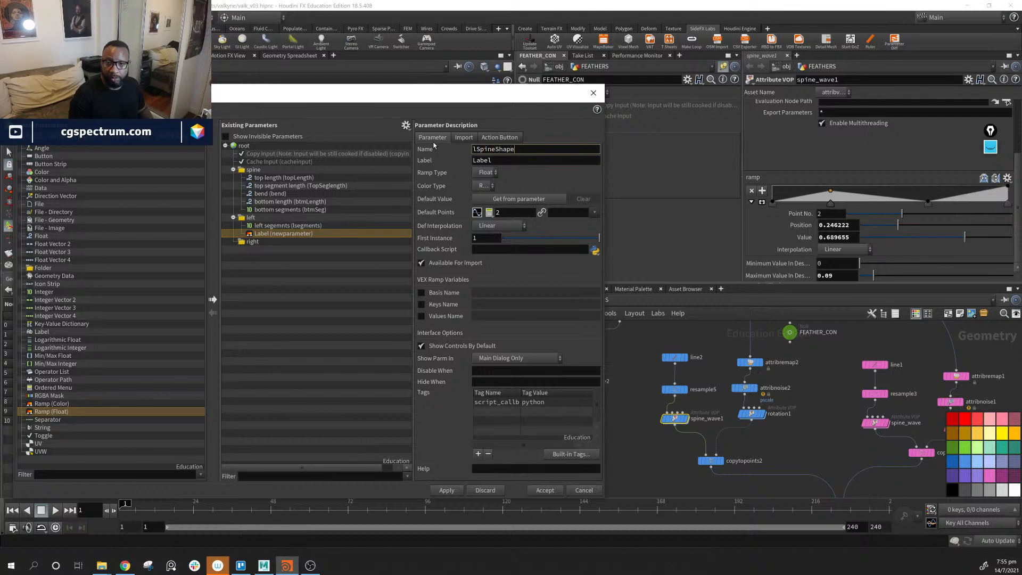
key(Tab)
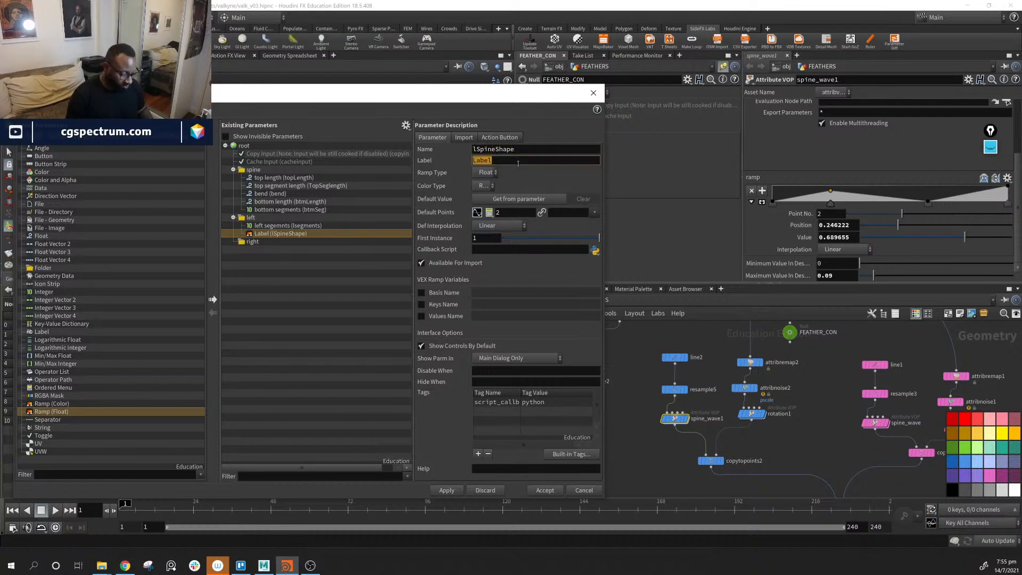
Label the lSpineShape ramp parameter "left spine shape".
text(leg)
key(BackSpace)
key(BackSpace)
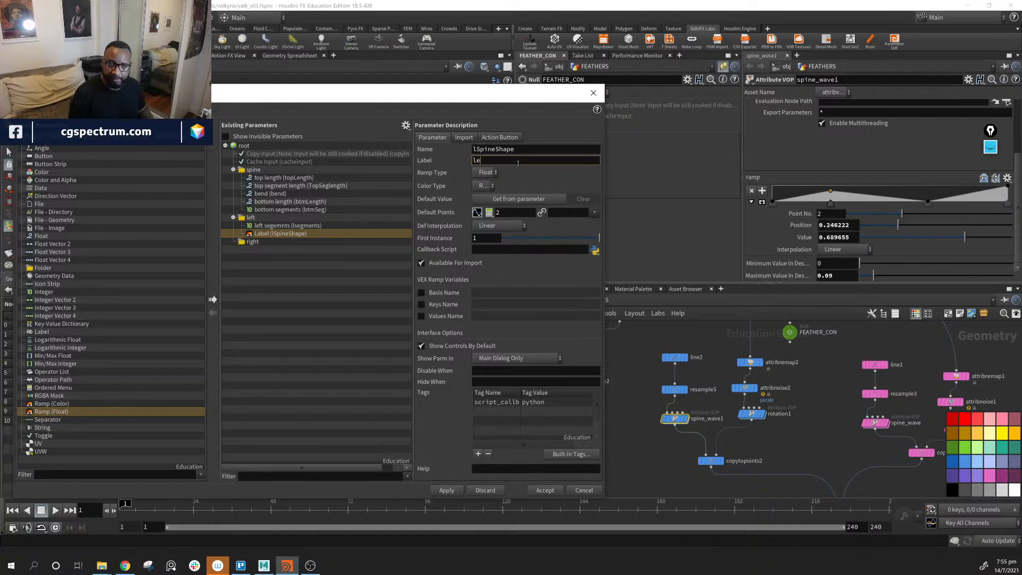
text(ft spine shape)
key(Return)
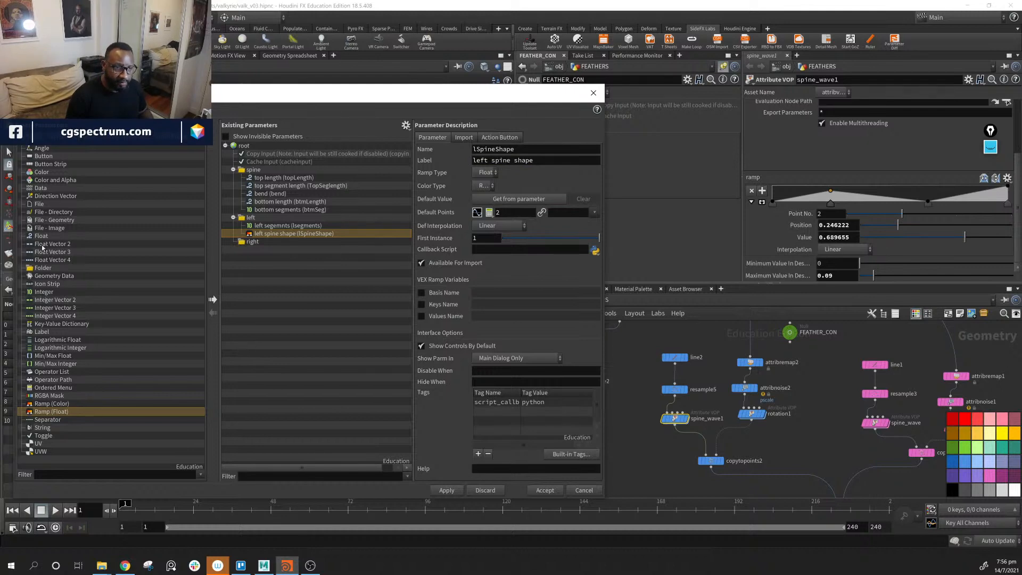
Add a float parameter below the left spine shape ramp in the left folder and name it lMinLift.
drag(42, 236, 309, 246)
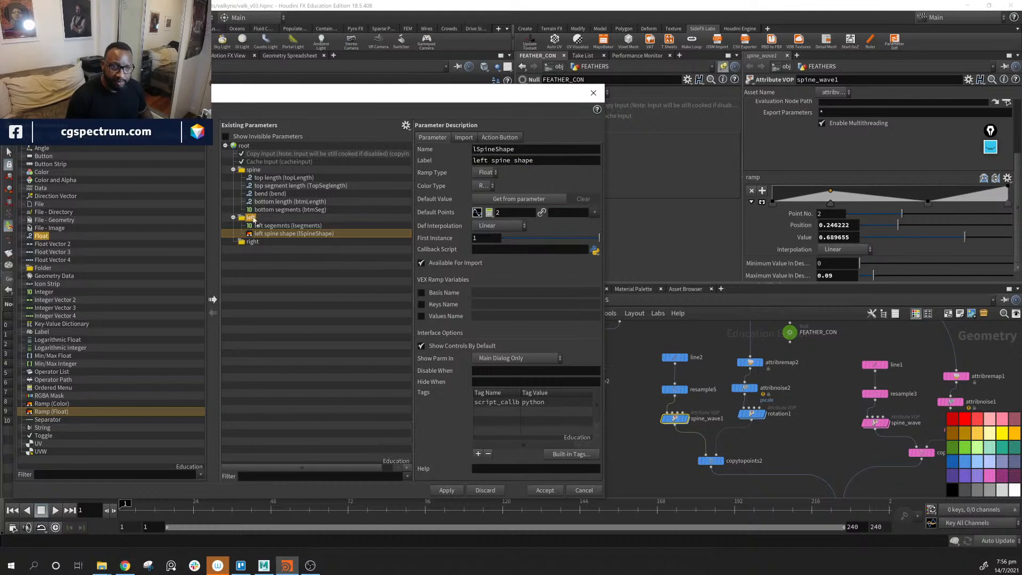
click(537, 149)
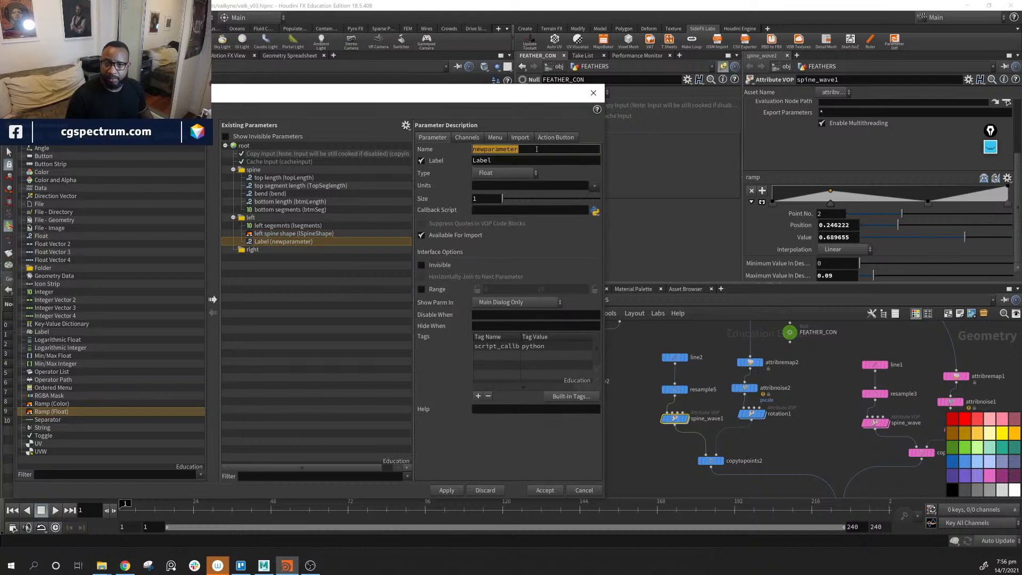
text(min)
key(BackSpace)
key(BackSpace)
key(BackSpace)
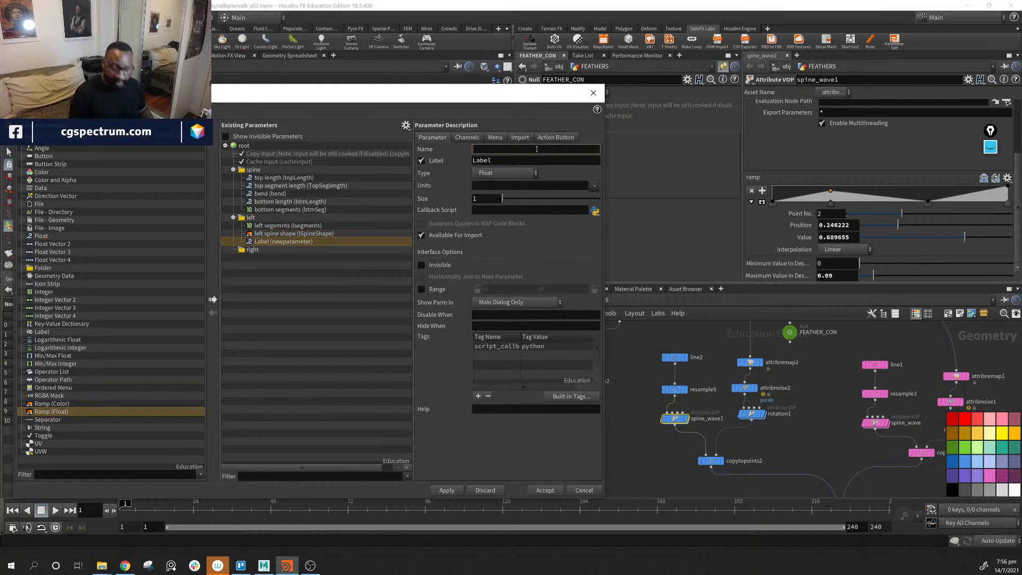
text(lMinK)
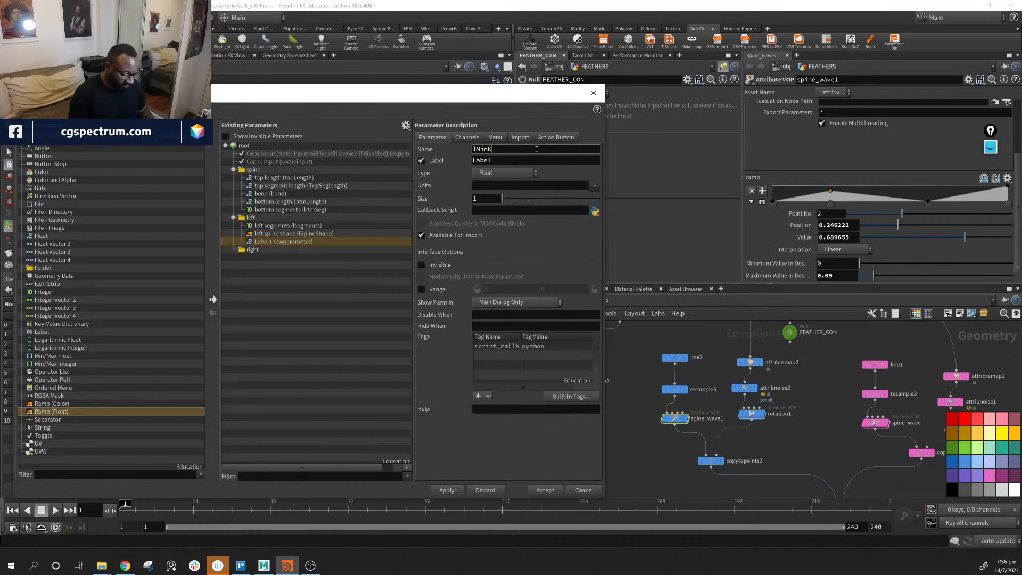
text(Lifg)
key(BackSpace)
key(BackSpace)
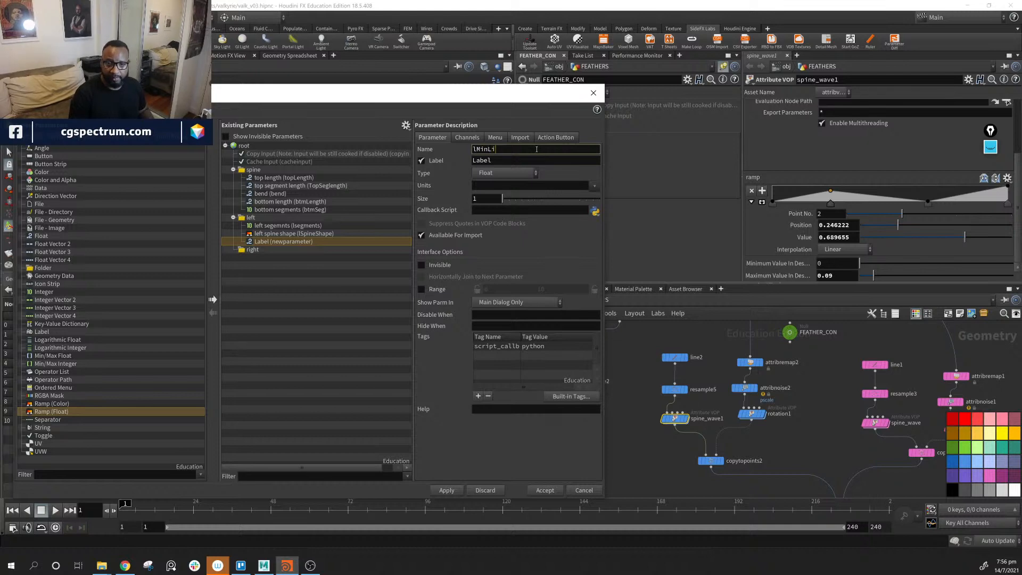
text(ft)
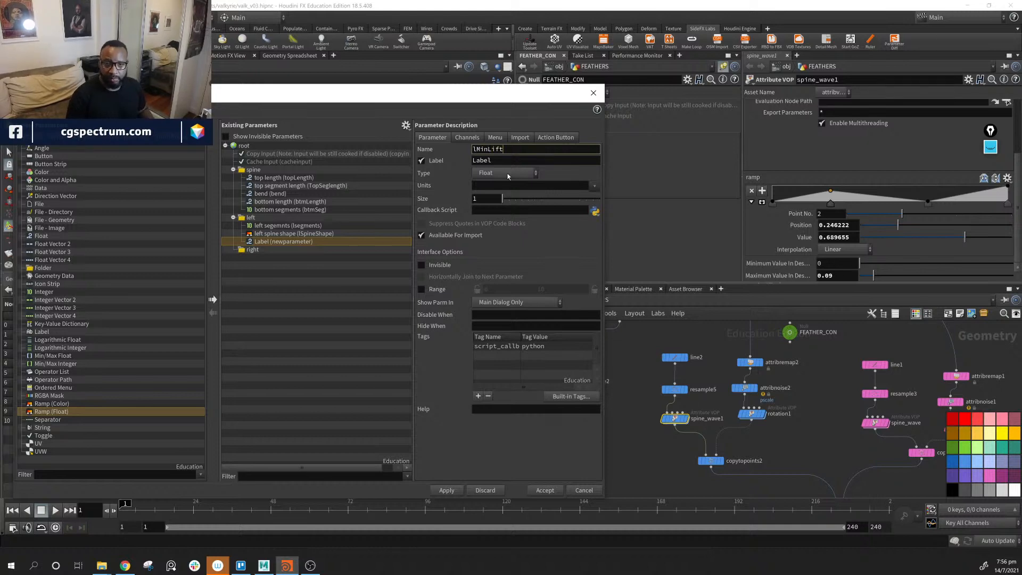
Label the lMinLift parameter "left min lift".
key(Tab)
text(l)
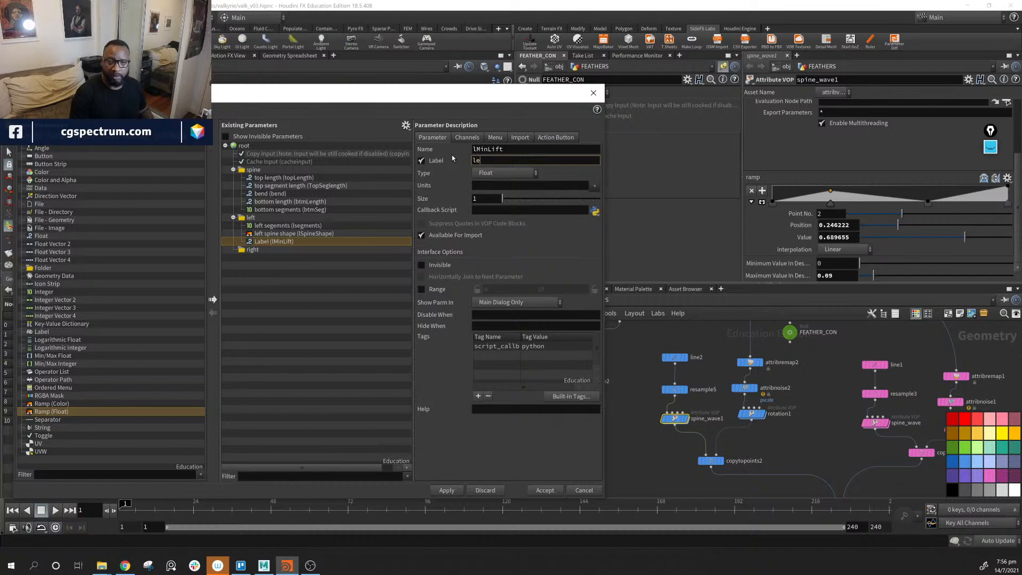
text(eft min lift)
key(Return)
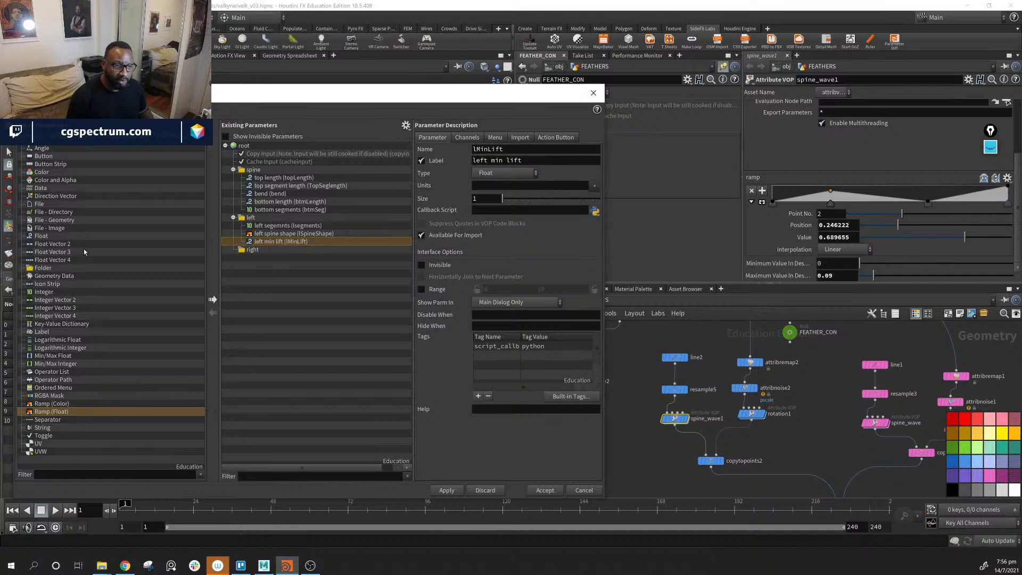
Duplicate the left min lift parameter within the left folder.
click(309, 242)
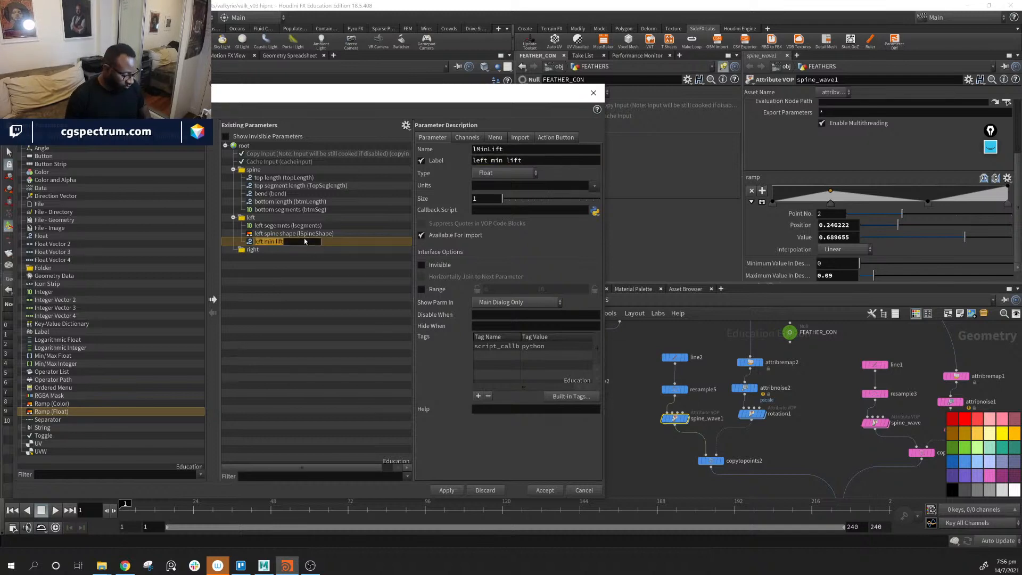
click(295, 240)
click(283, 250)
click(284, 244)
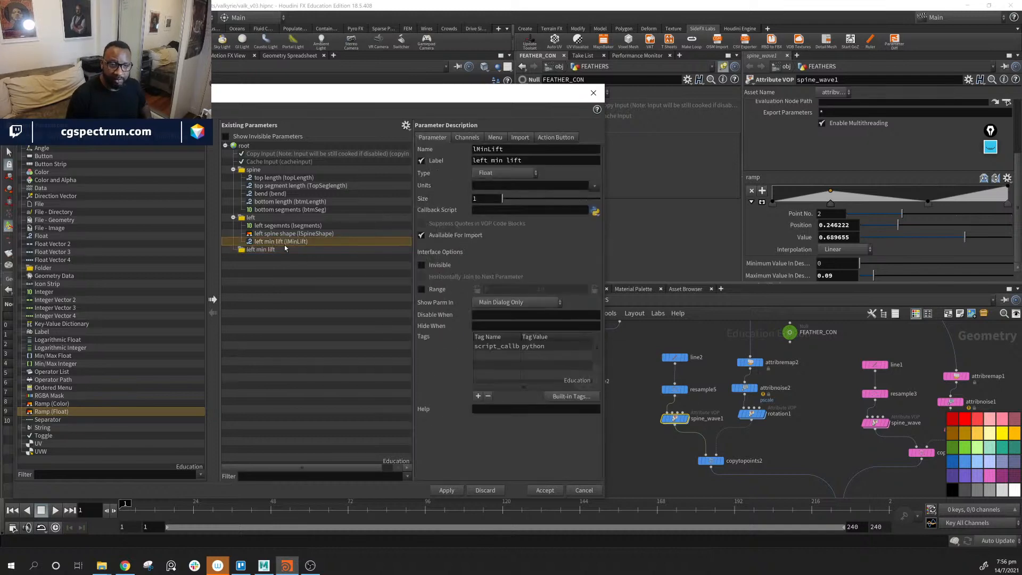
key(ctrl+c)
key(ctrl+v)
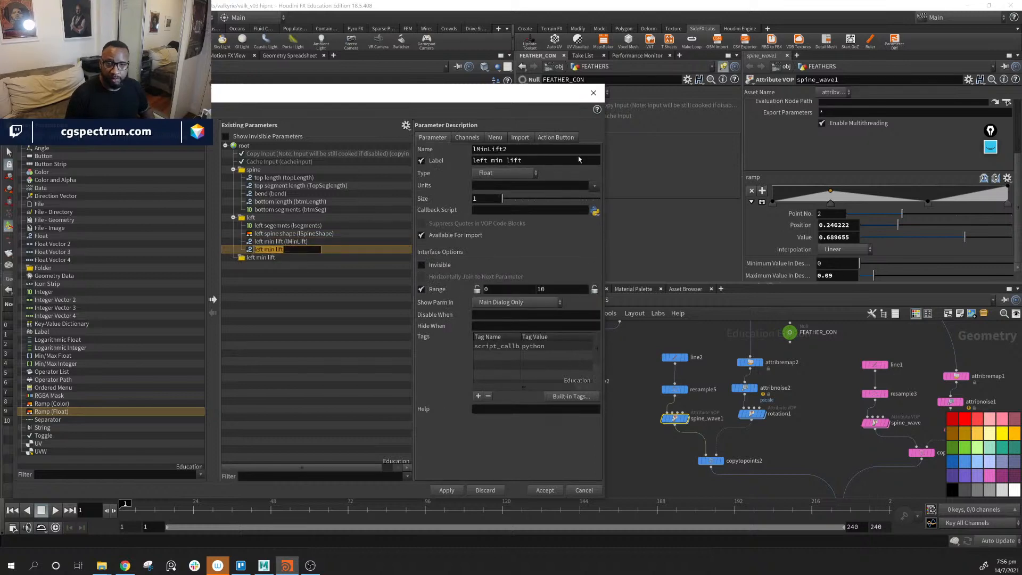
Rename the duplicated float parameter lMaxLift and label it "left max lift".
click(539, 150)
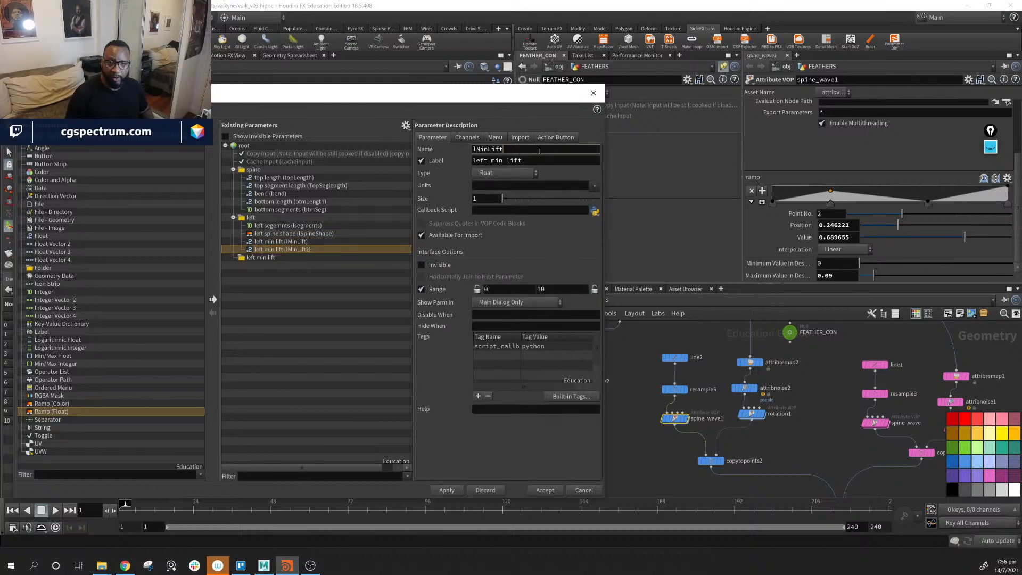
key(BackSpace)
key(BackSpace)
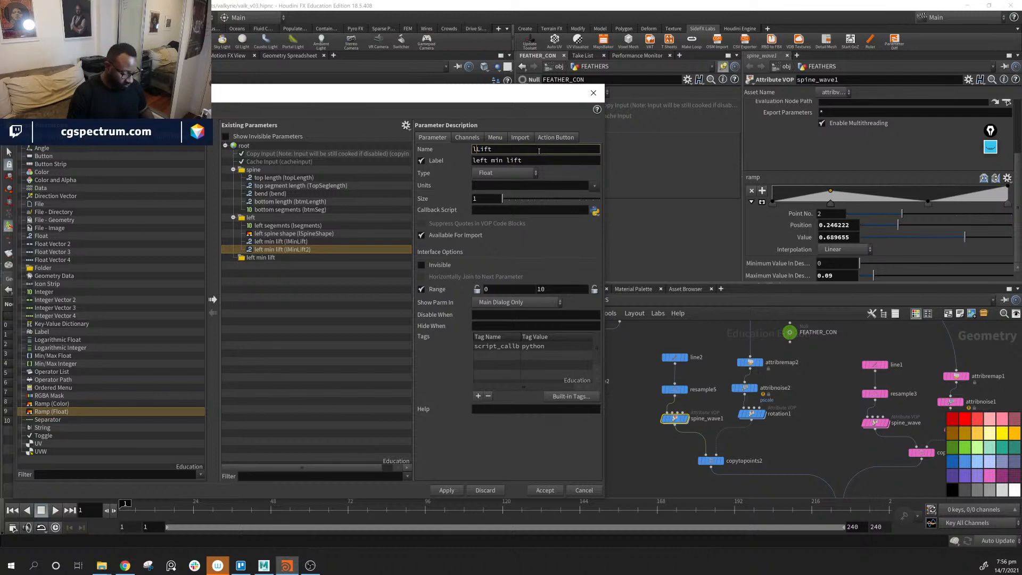
text(a)
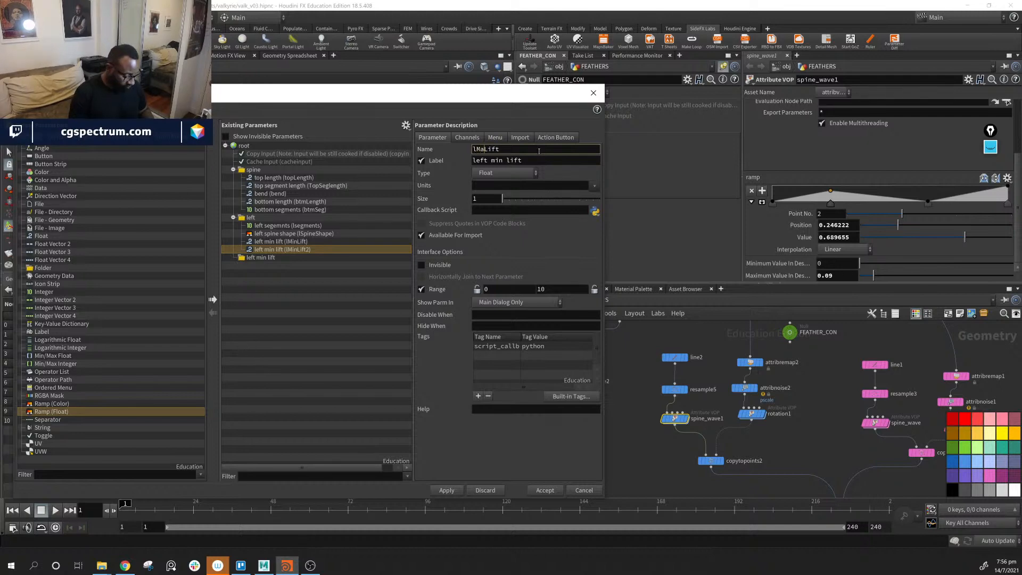
text(x)
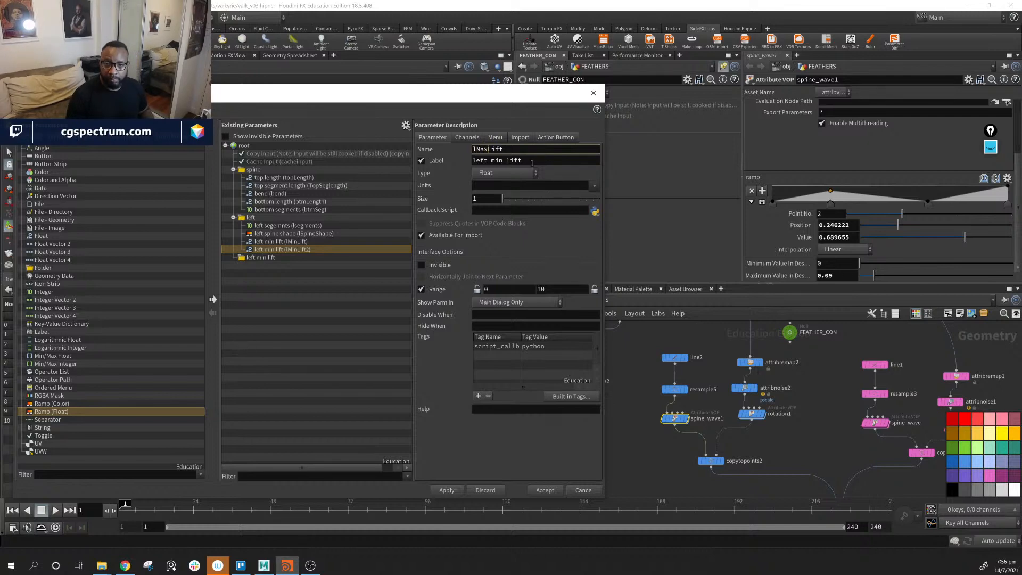
key(Tab)
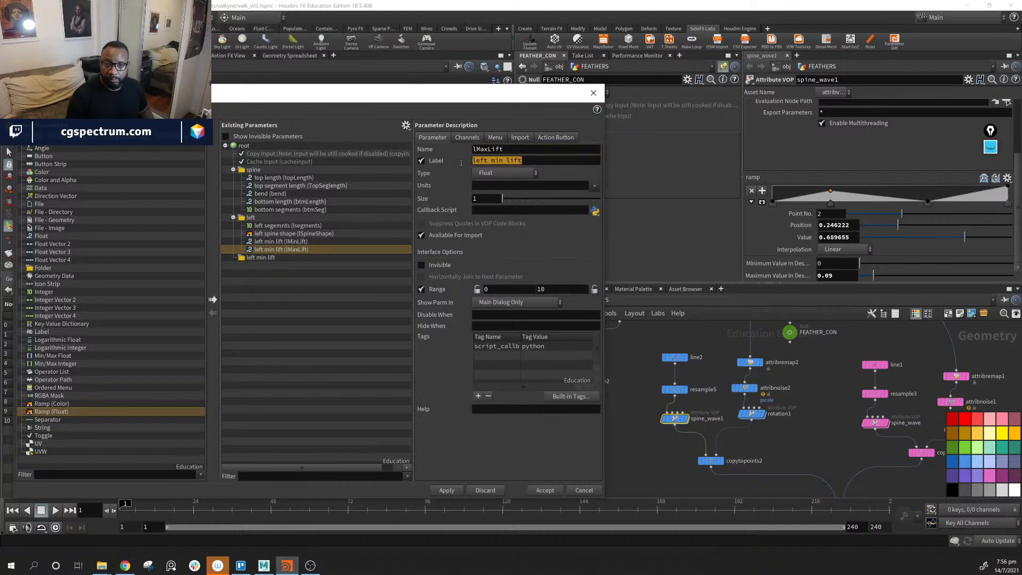
click(541, 164)
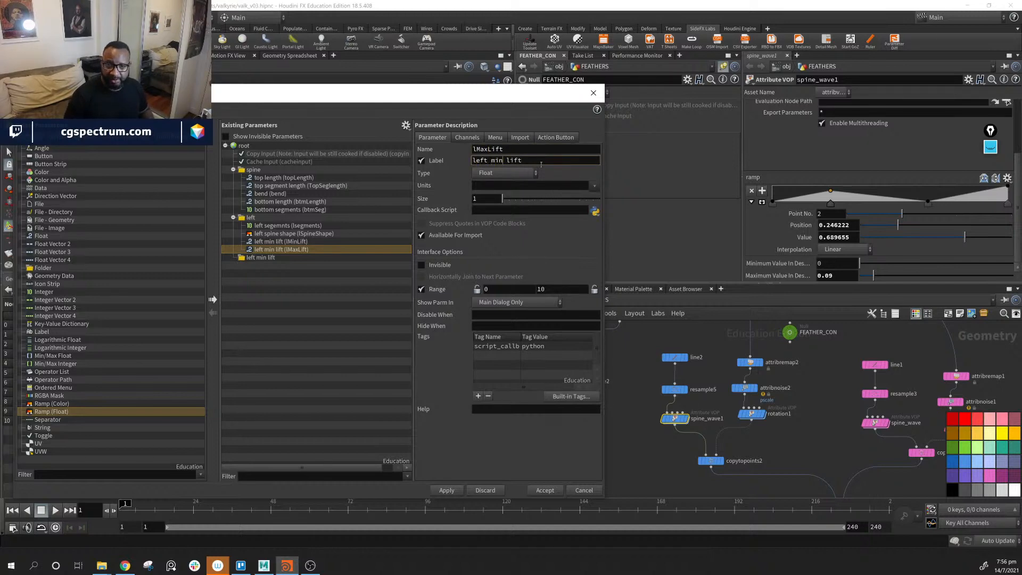
key(BackSpace)
key(BackSpace)
key(BackSpace)
text(max)
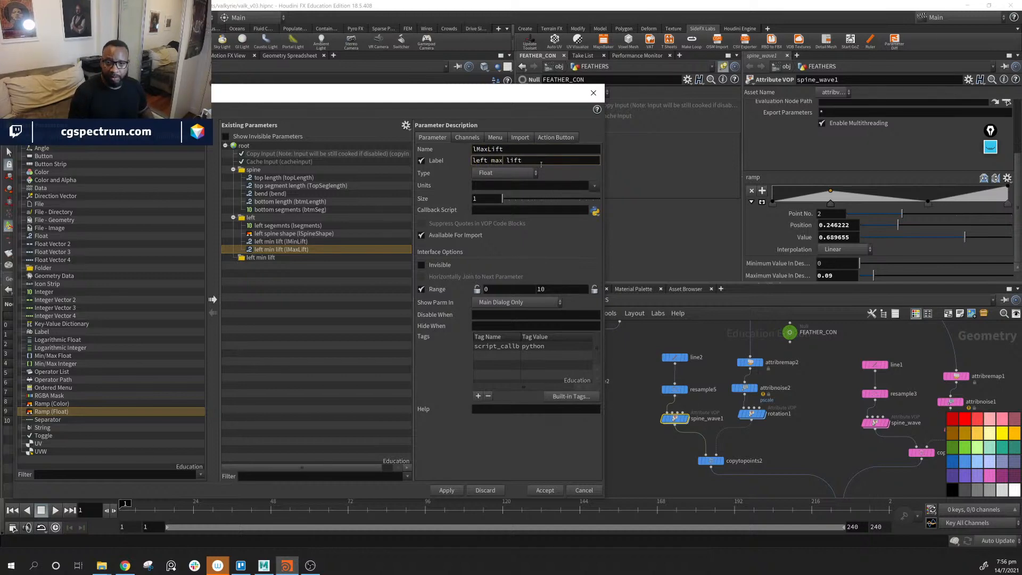
key(Return)
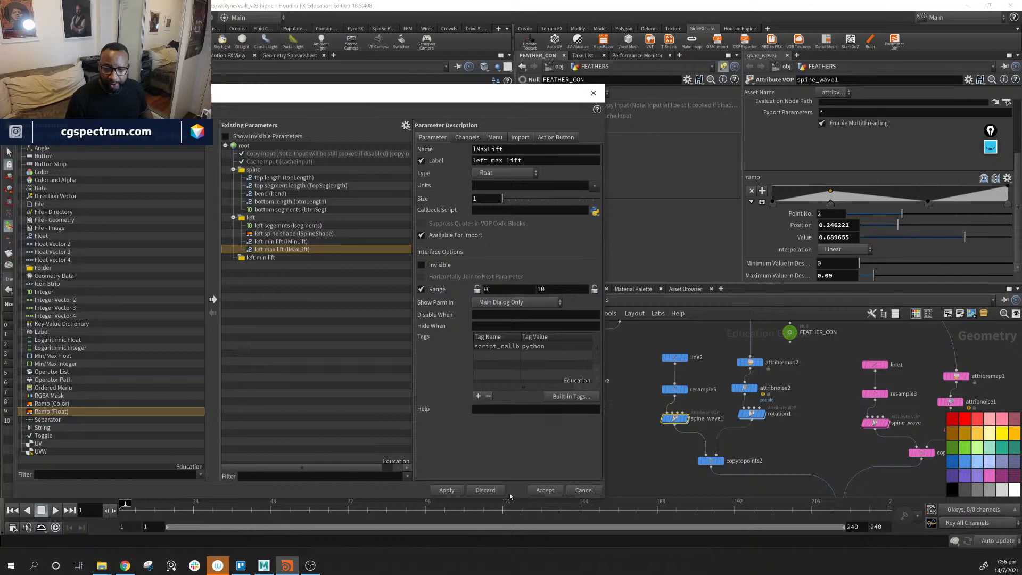
Apply the parameter interface edits to FEATHER_CON and save the scene file.
click(447, 491)
click(593, 93)
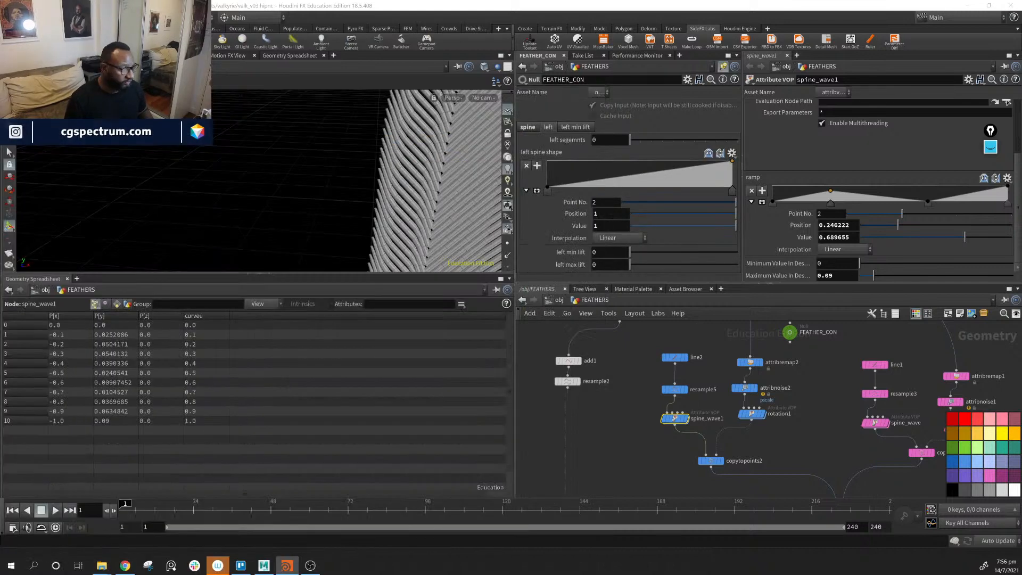
click(610, 430)
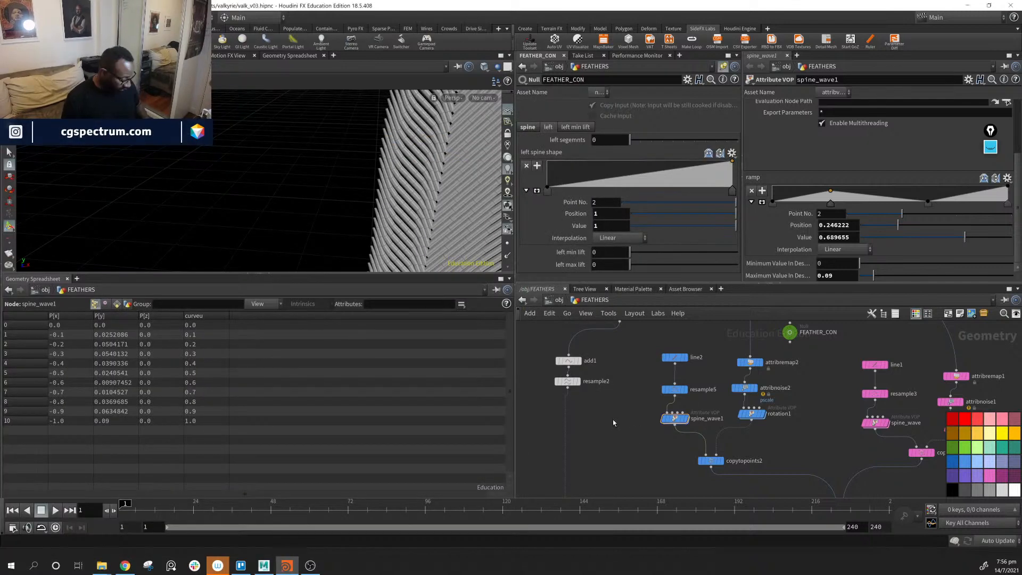
key(ctrl+s)
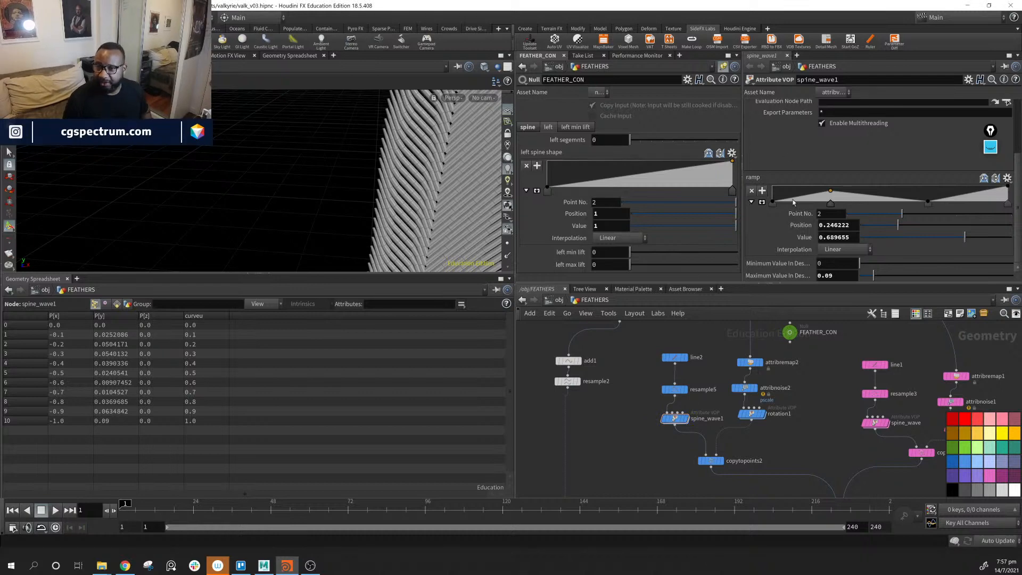
Copy the spine_wave1 ramp and paste its values into FEATHER_CON's left spine shape ramp.
right_click(753, 178)
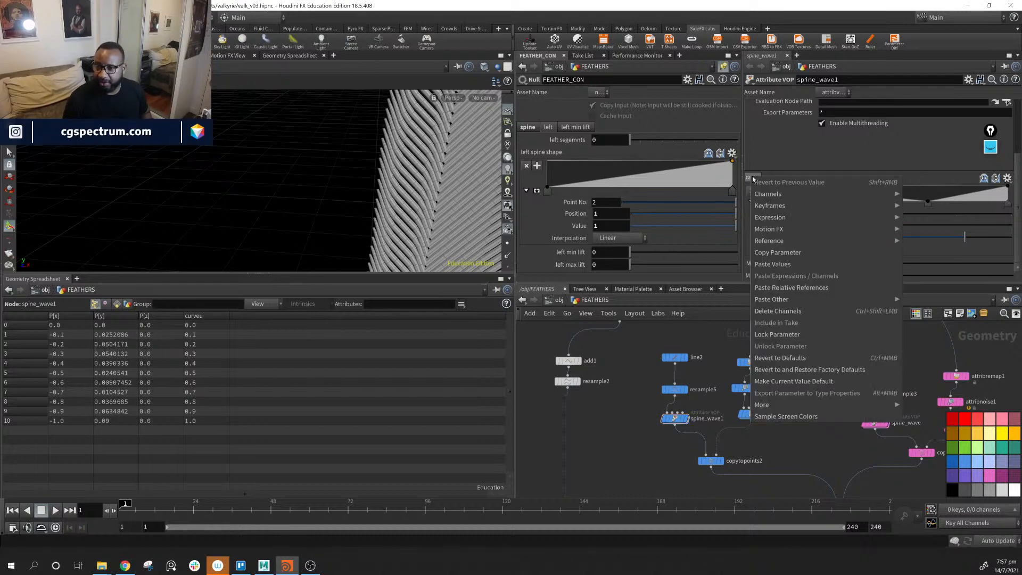
click(812, 264)
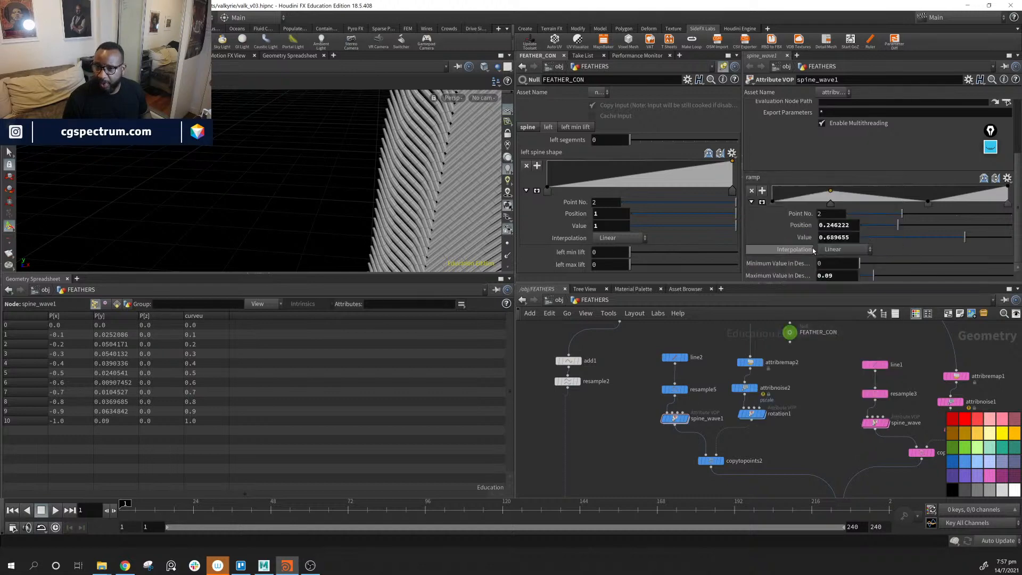
right_click(542, 153)
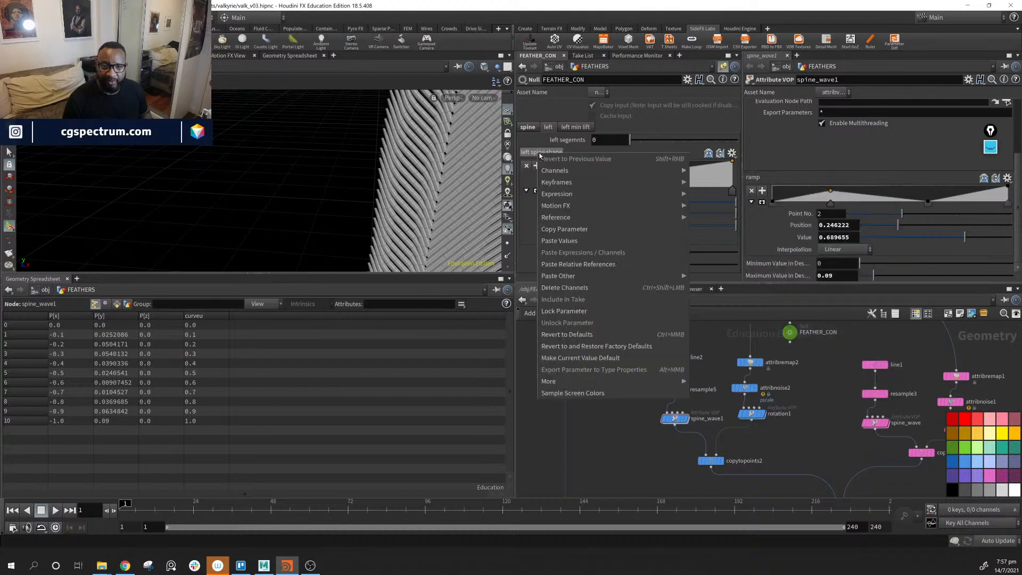
click(601, 238)
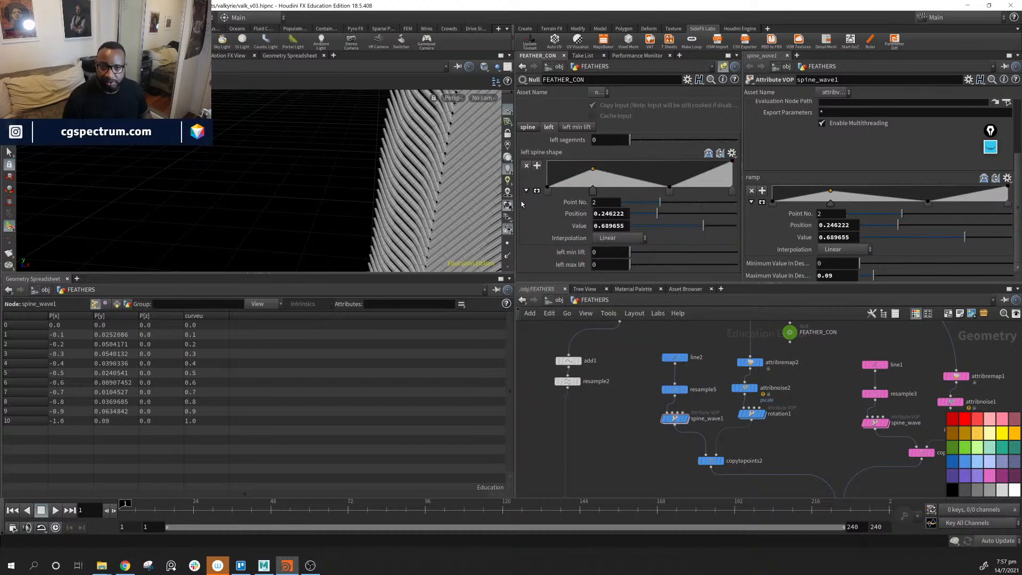
Set FEATHER_CON's left max lift to .09.
drag(515, 203, 432, 204)
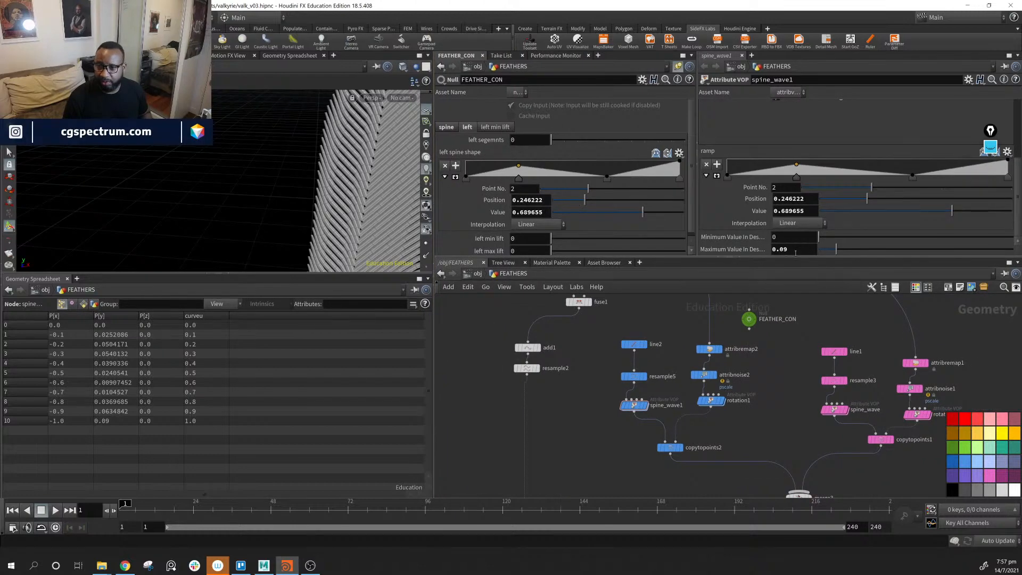
click(543, 249)
text(.09)
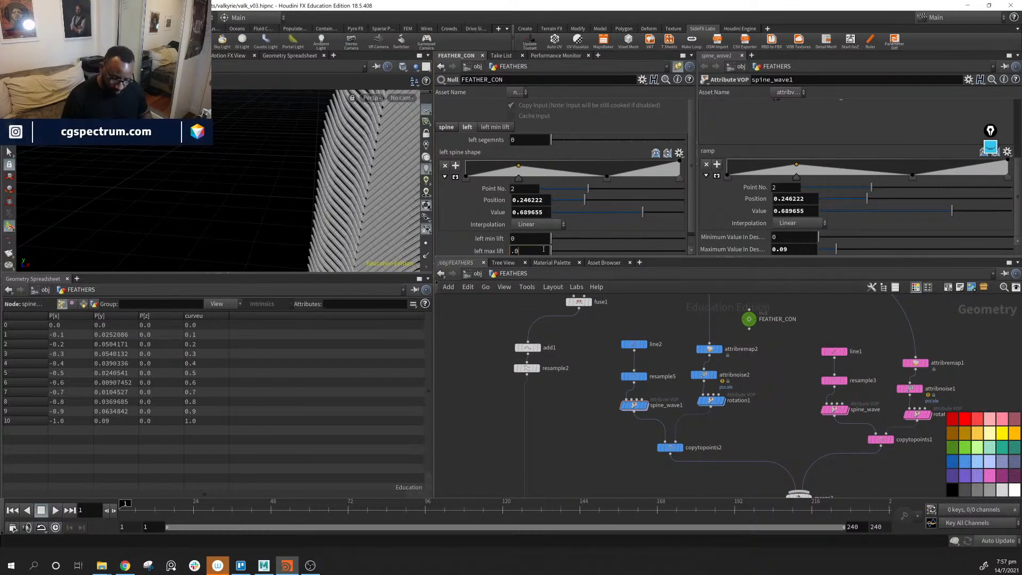
key(Return)
scroll(477, 153, down, 1)
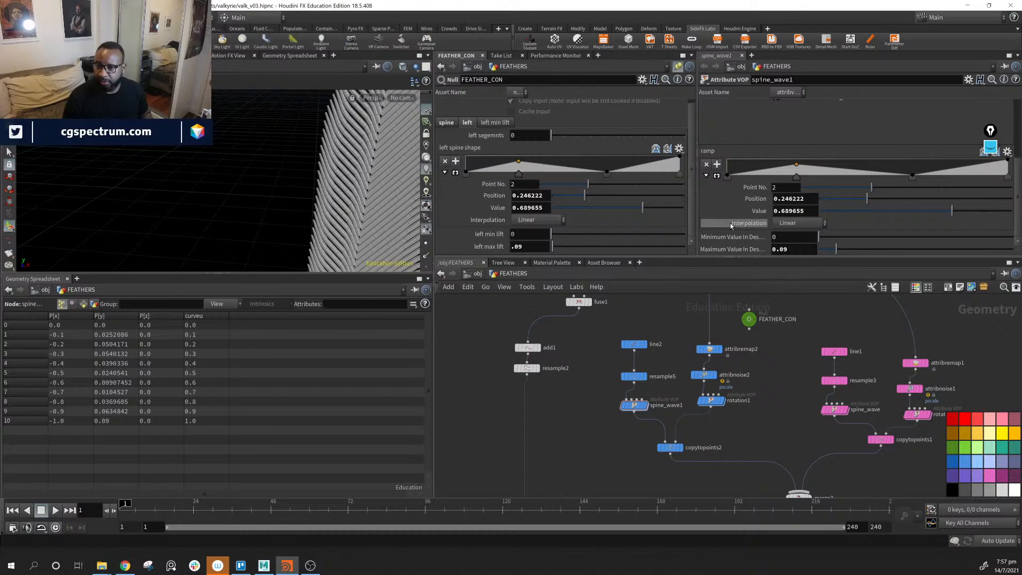
Link spine_wave1's minimum and maximum destination values to FEATHER_CON's left min lift and left max lift with relative channel references.
drag(630, 208, 776, 246)
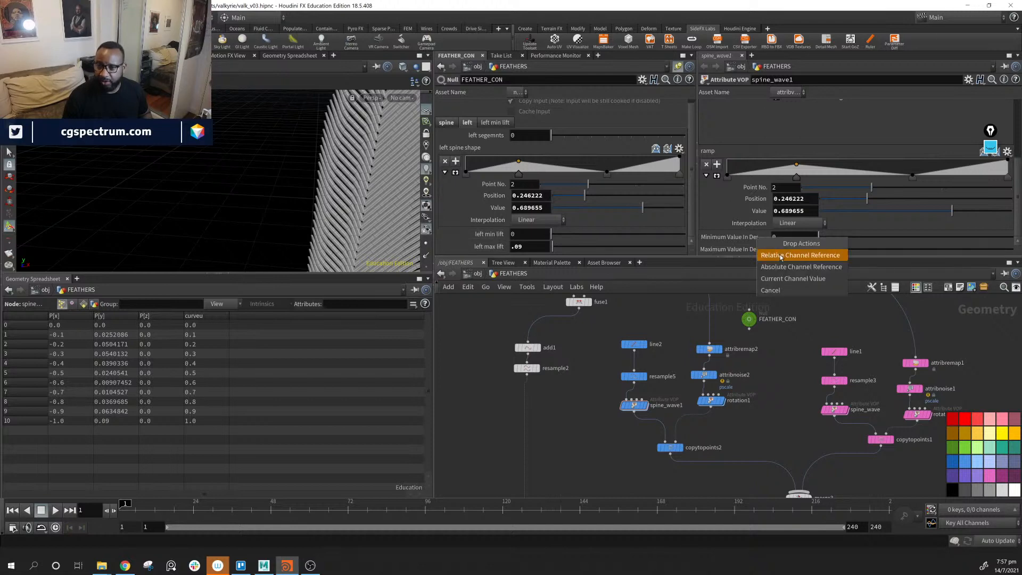
click(780, 256)
drag(612, 217, 752, 251)
click(781, 268)
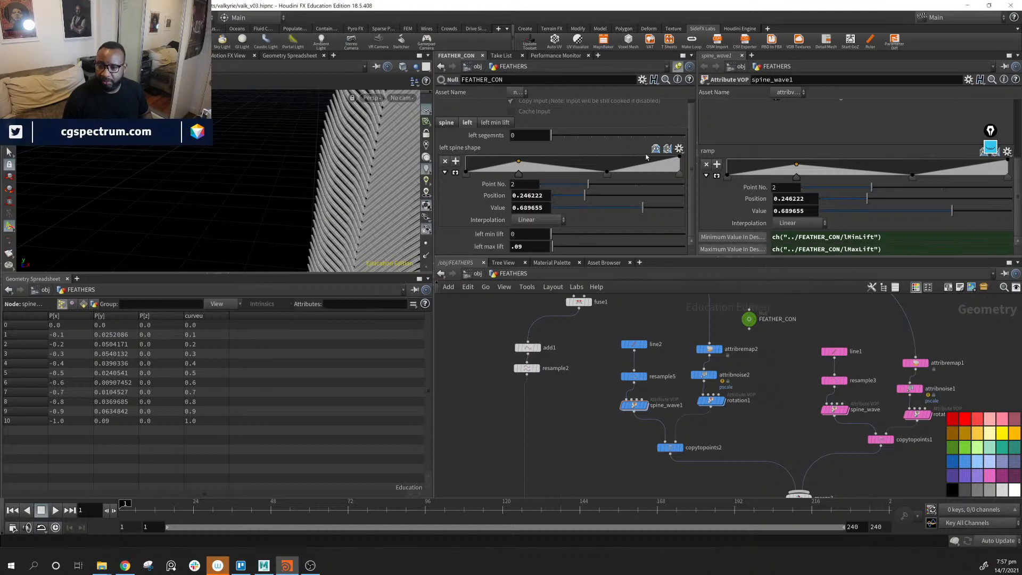
Copy FEATHER_CON's left spine shape ramp and paste it as relative references onto spine_wave1's ramp.
right_click(461, 148)
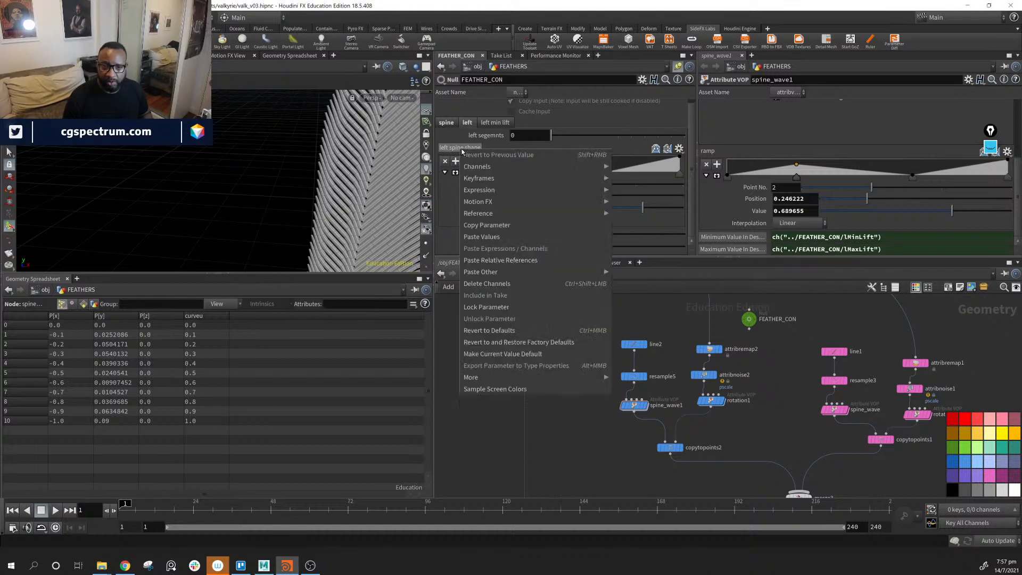
click(538, 223)
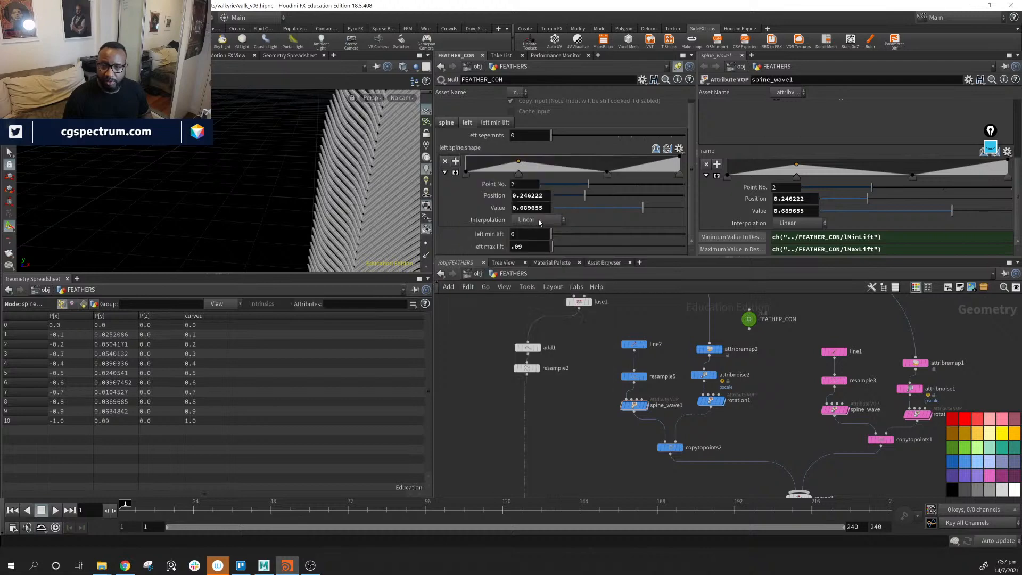
right_click(710, 151)
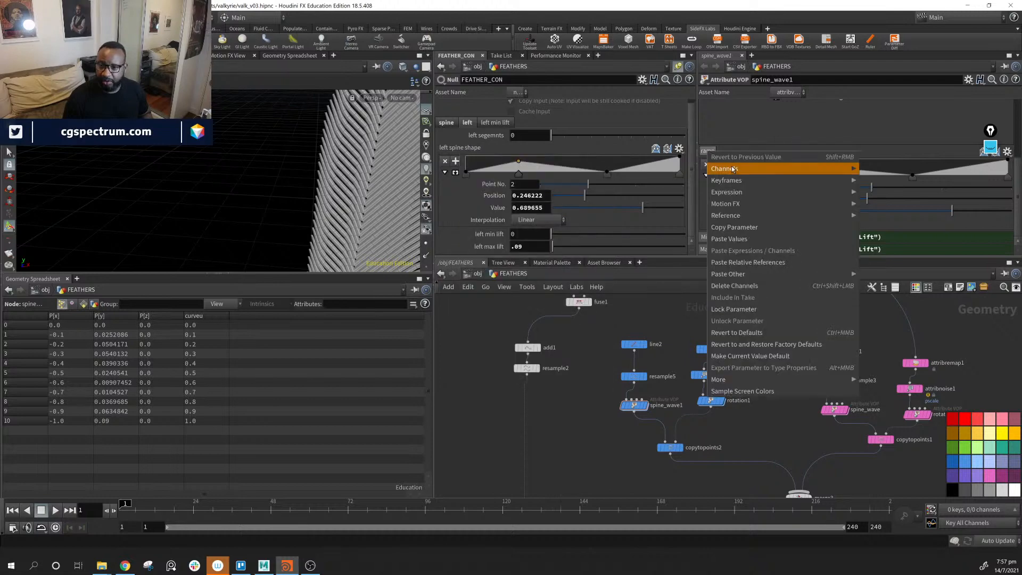
click(809, 263)
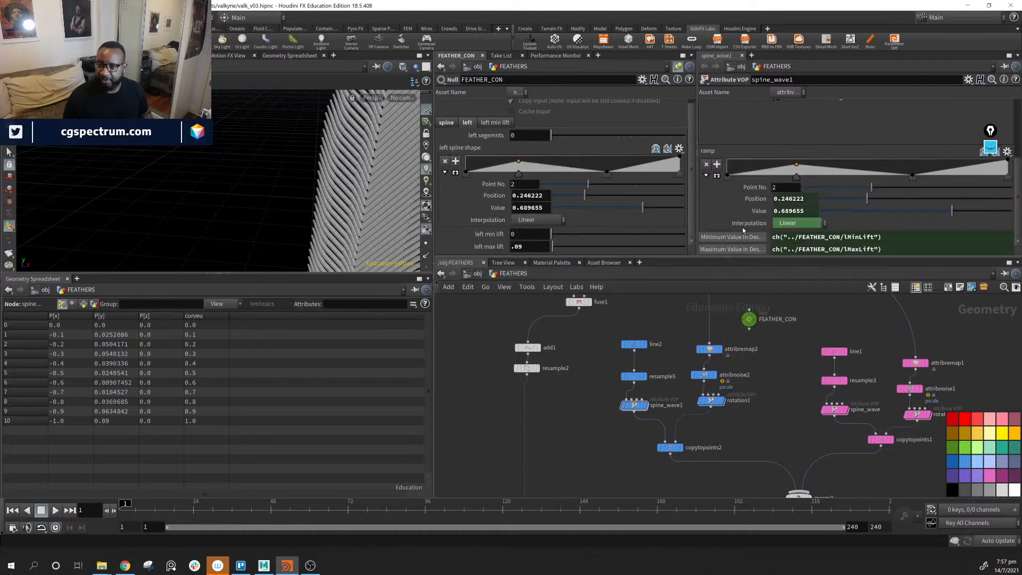
Test the ramp link by moving the third point of the left spine shape ramp, and undo the move.
click(911, 176)
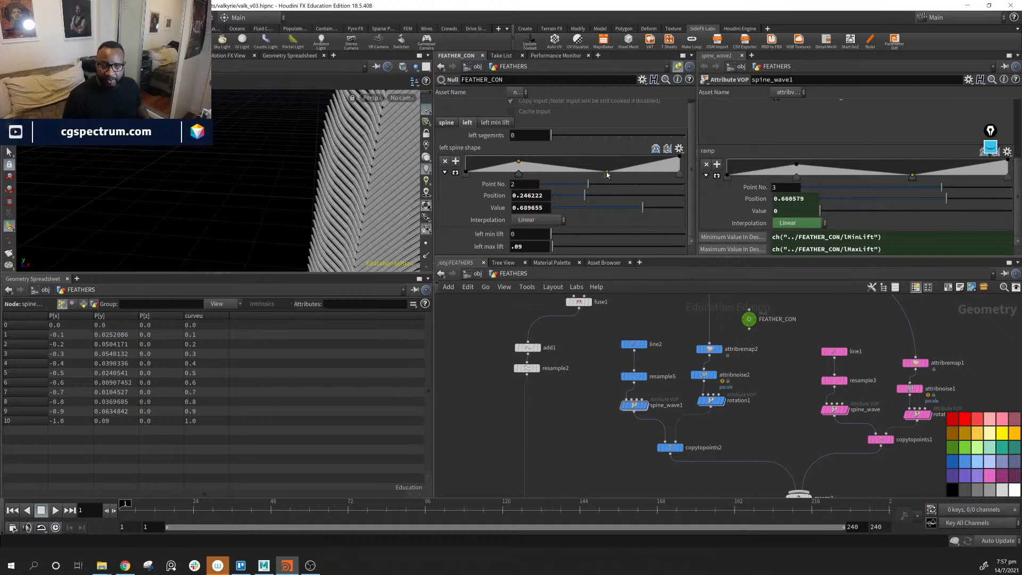
drag(607, 171, 605, 161)
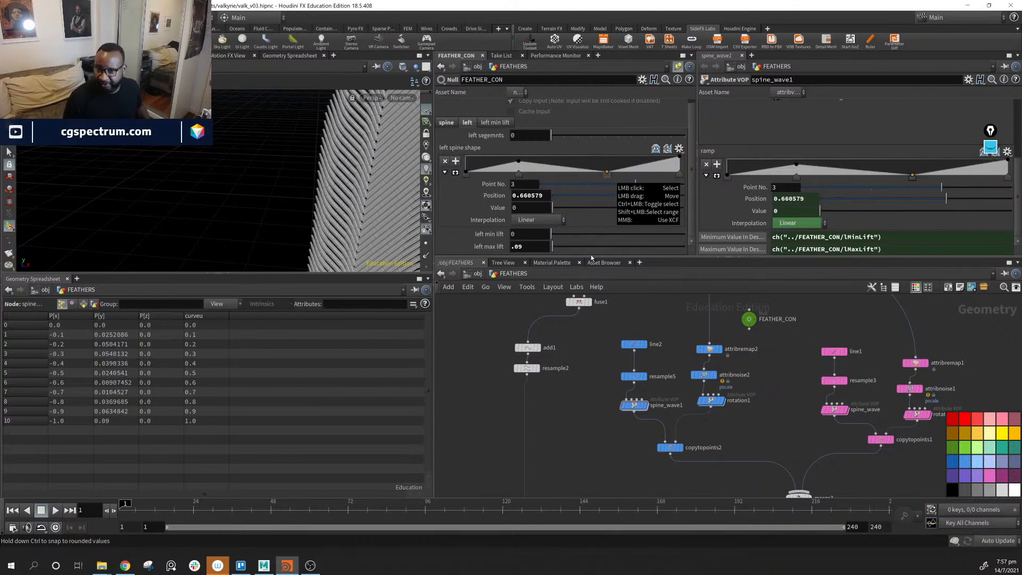
key(ctrl+z)
alt+middle_drag(257, 162, 206, 164)
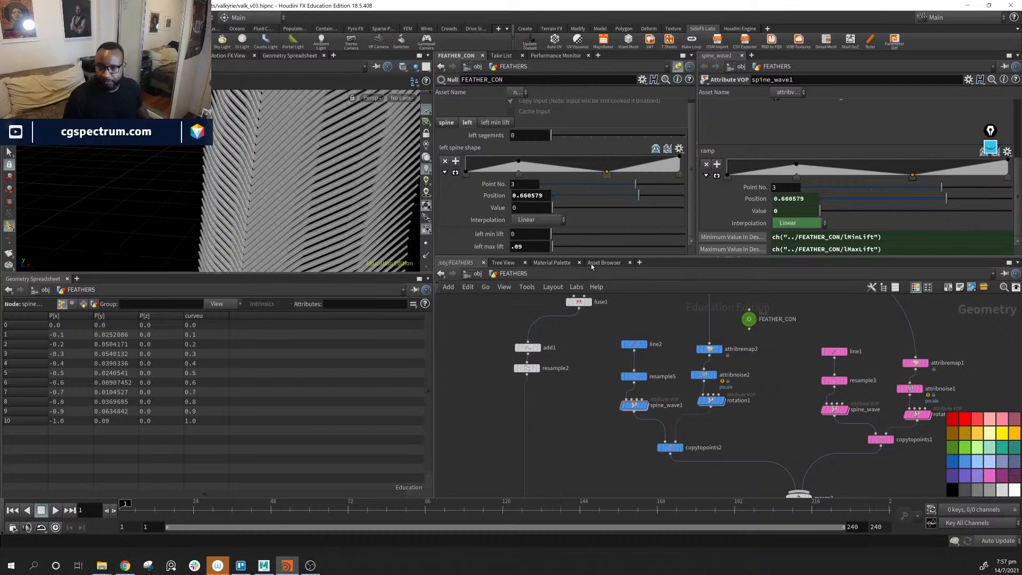
Examine attribremap2's output range and remap ramp settings.
middle_drag(772, 386, 765, 389)
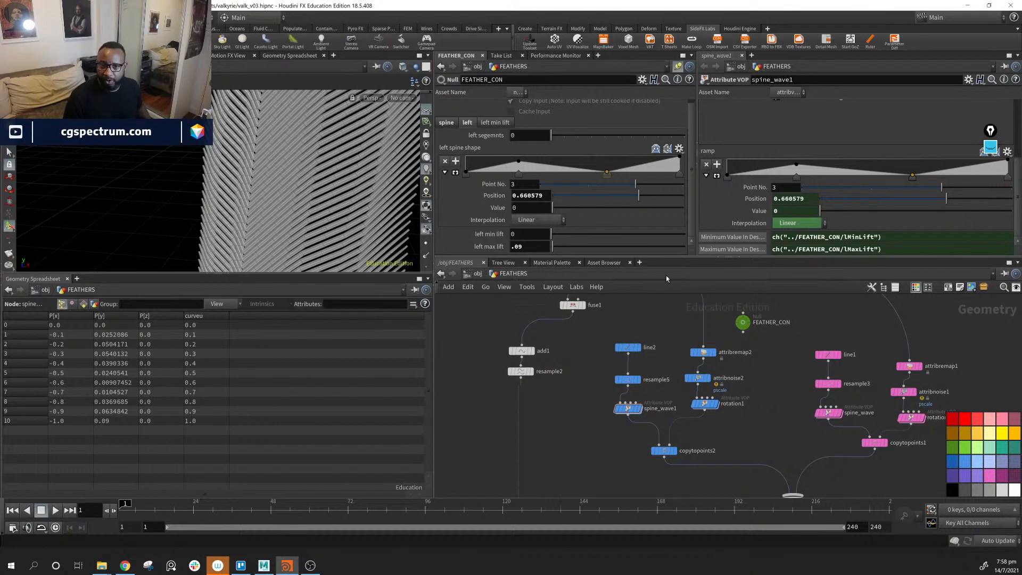
click(742, 322)
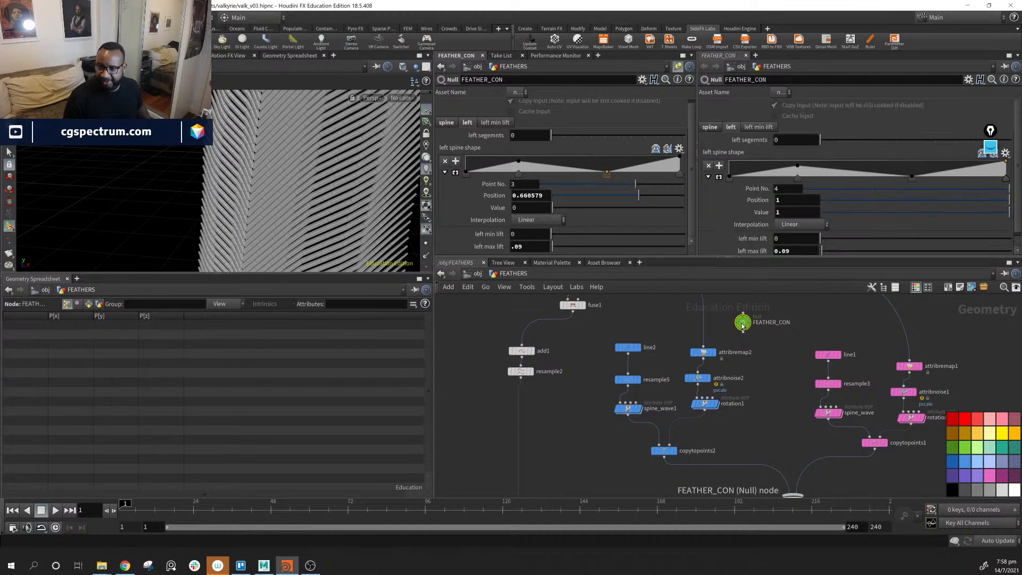
click(703, 352)
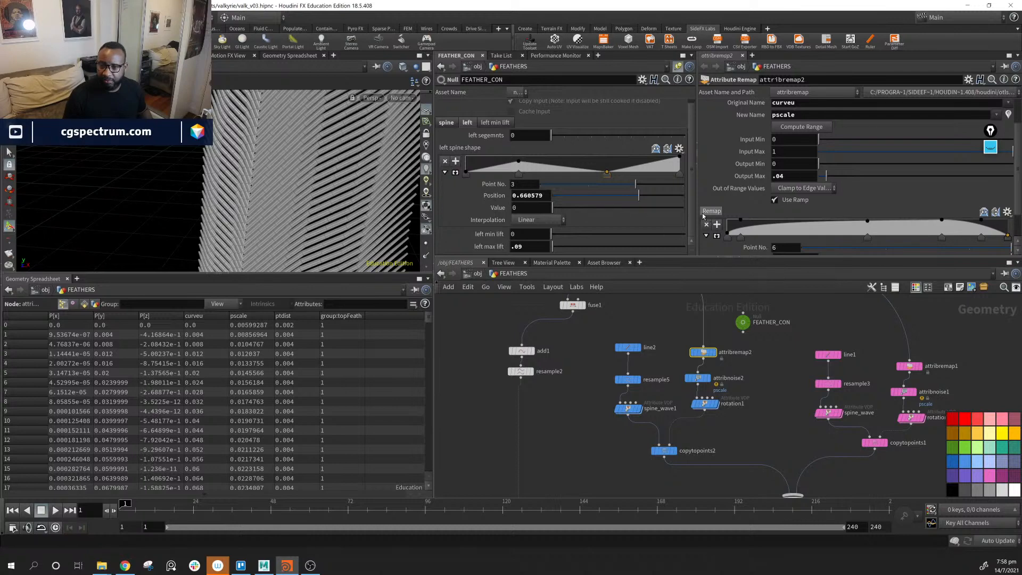
scroll(720, 176, down, 1)
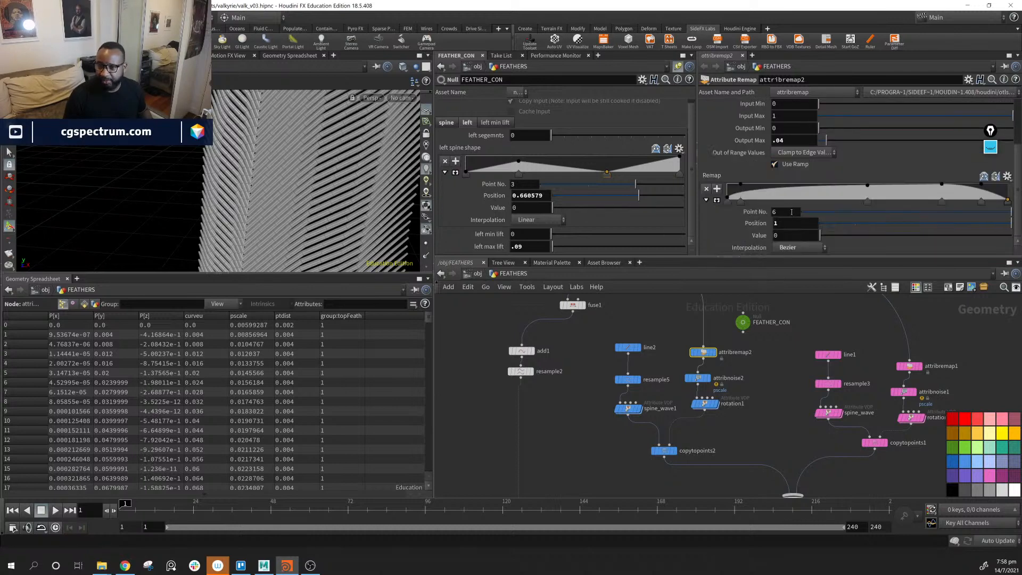
Add a new folder inside the left folder of FEATHER_CON's parameter interface and begin editing its name.
click(742, 322)
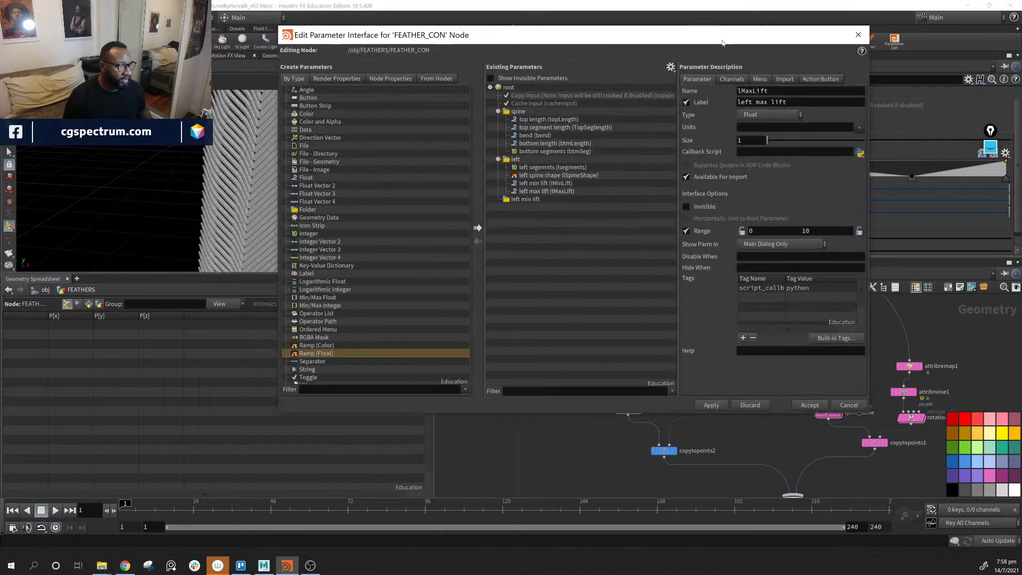
drag(721, 41, 610, 56)
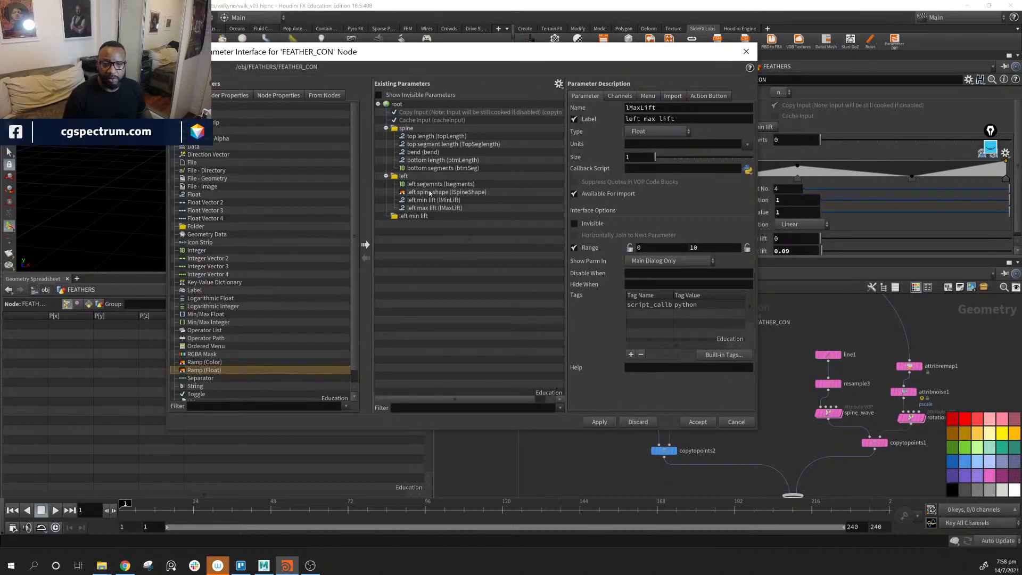
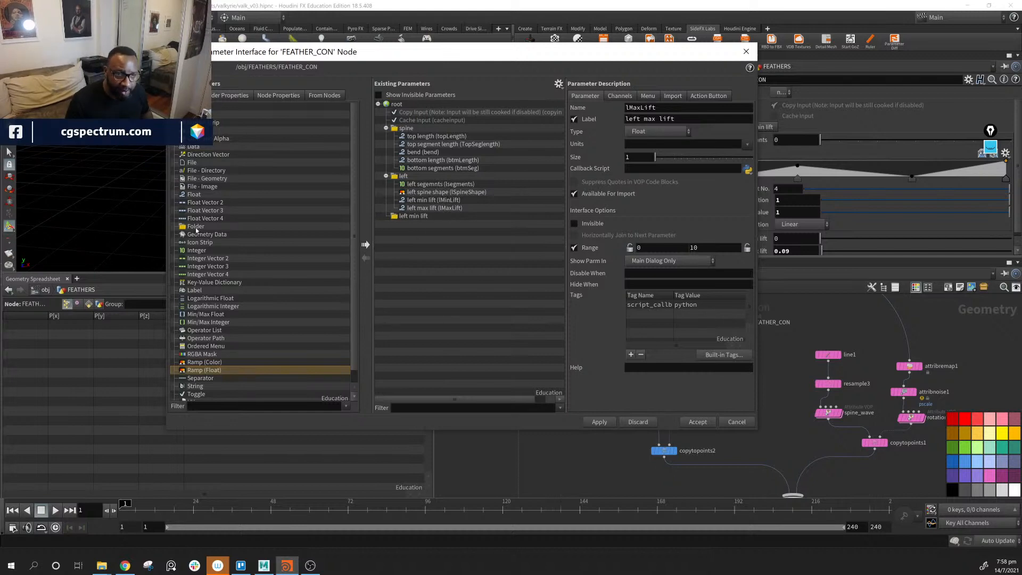
drag(196, 227, 404, 177)
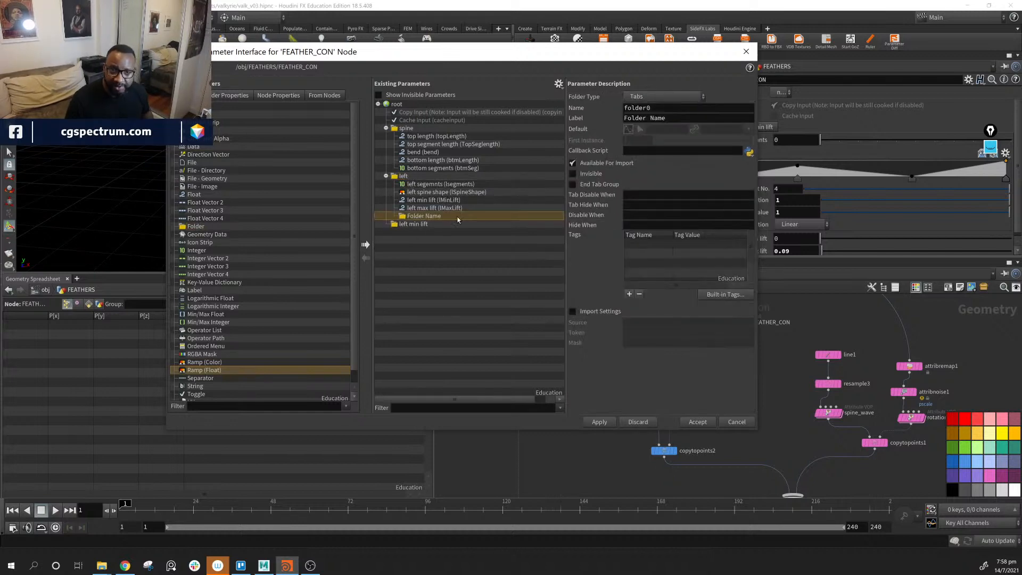
double_click(435, 216)
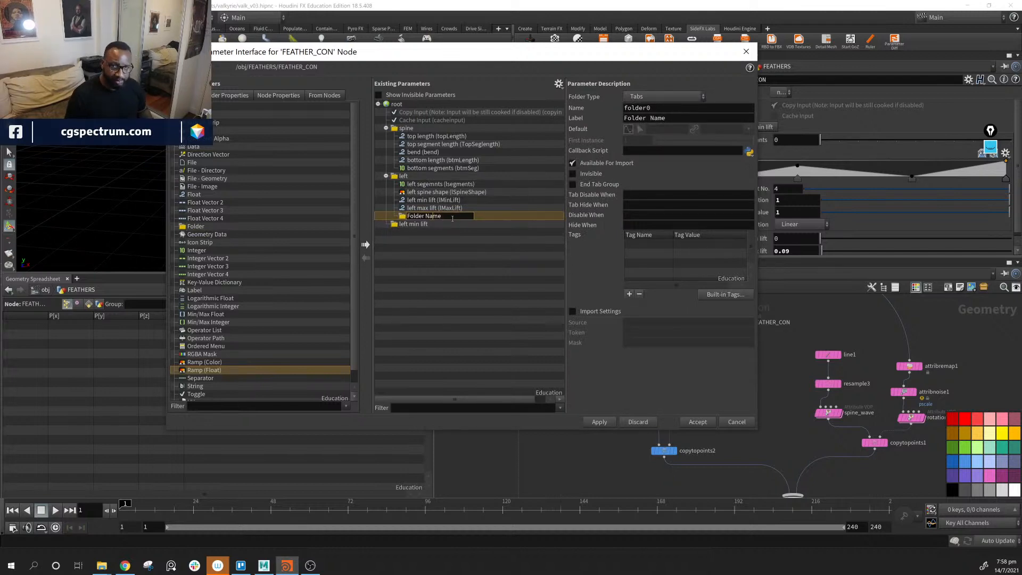
text(spine)
key(BackSpace)
key(BackSpace)
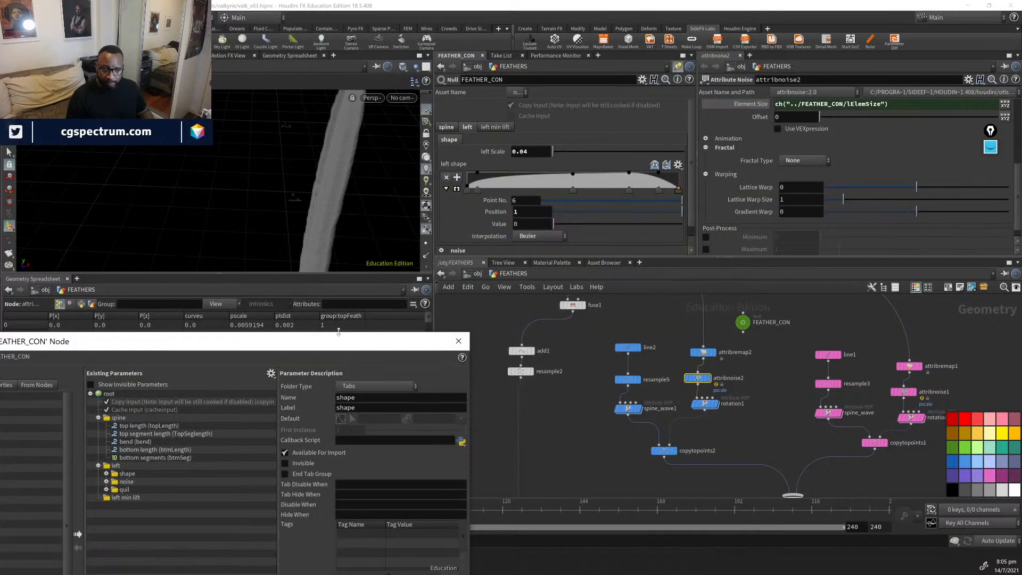
Set the folder type of the shape, noise and quil folders to Tabs and apply the change to FEATHER_CON.
drag(338, 341, 499, 169)
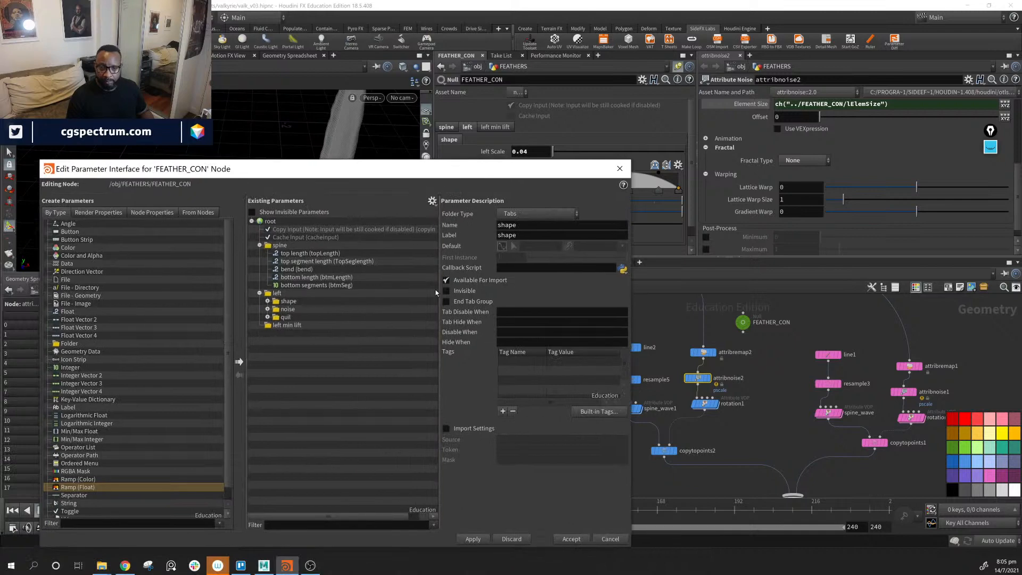
click(290, 309)
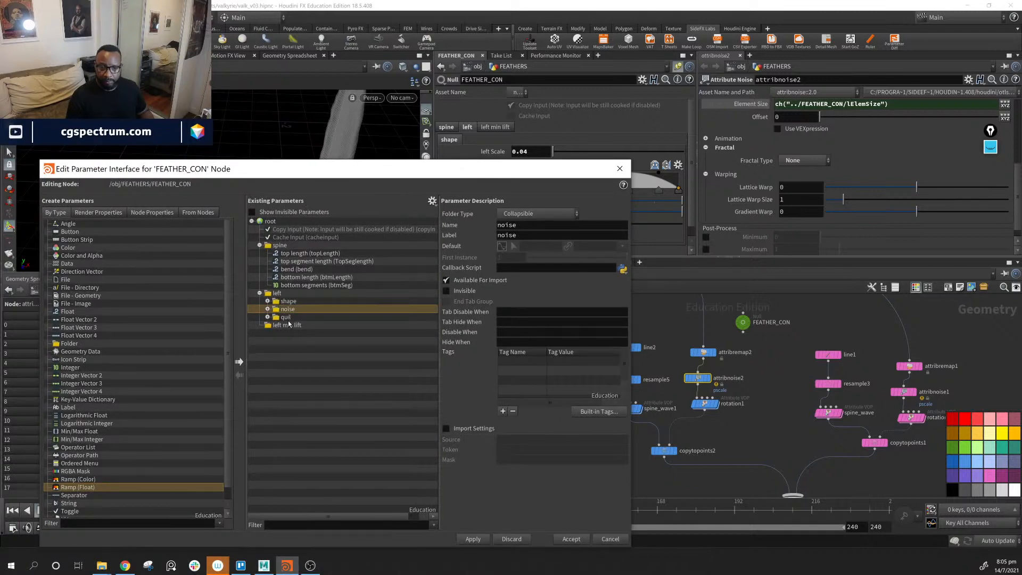
click(290, 318)
shift+click(301, 303)
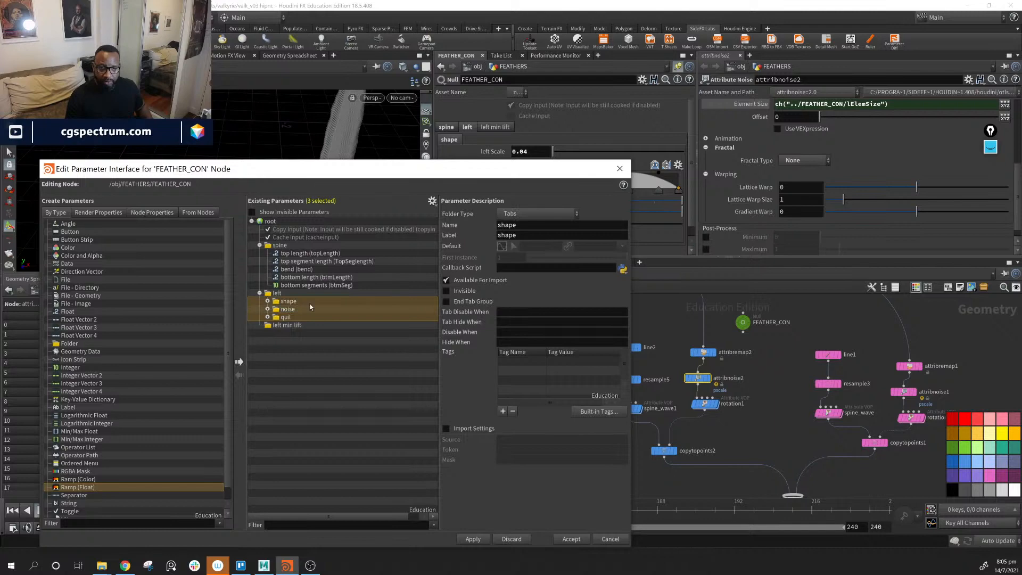
click(525, 215)
click(534, 249)
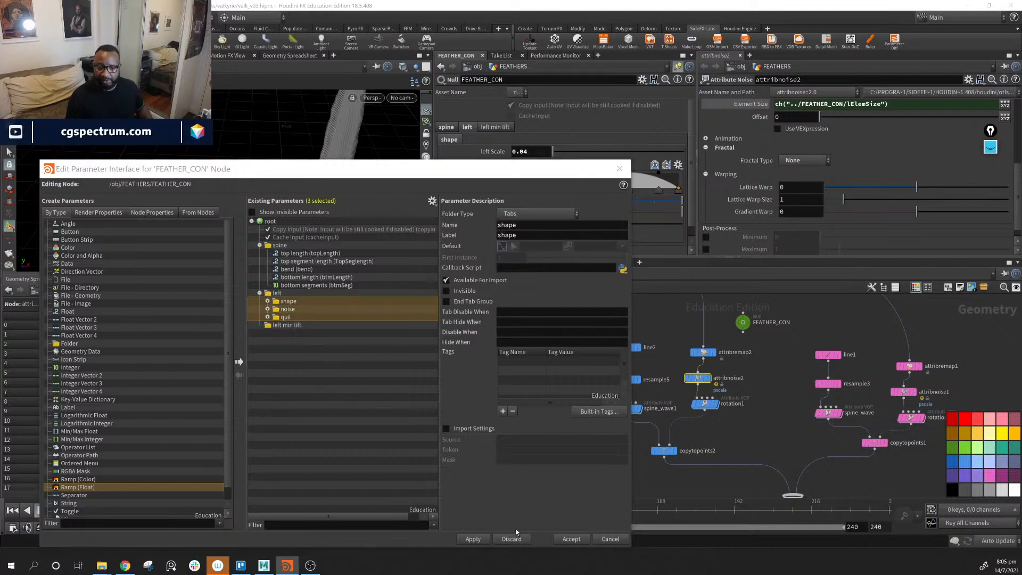
click(473, 539)
Review the controls grouped under FEATHER_CON's left shape, noise and quil folders.
drag(506, 179, 446, 289)
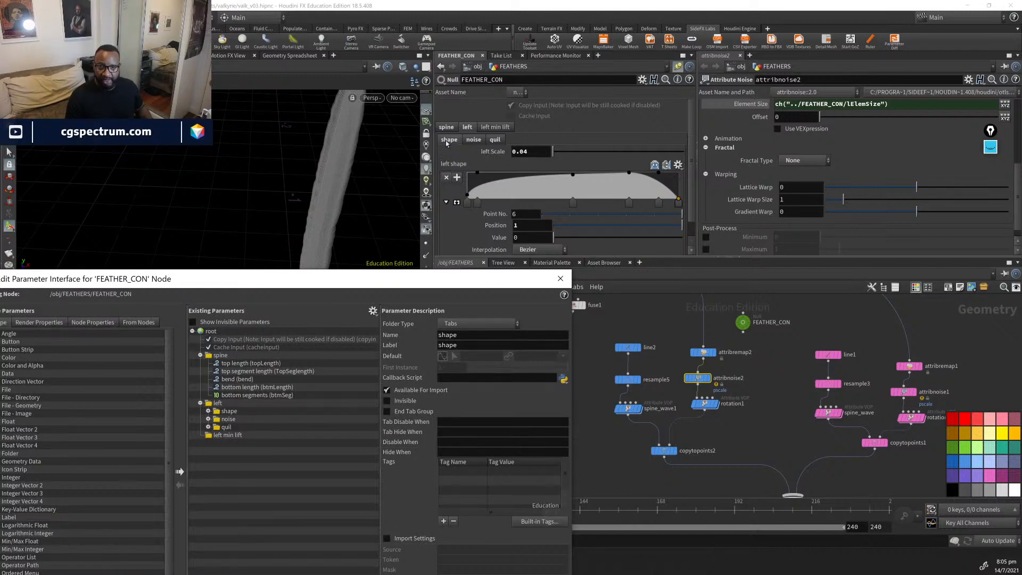
click(495, 139)
click(480, 141)
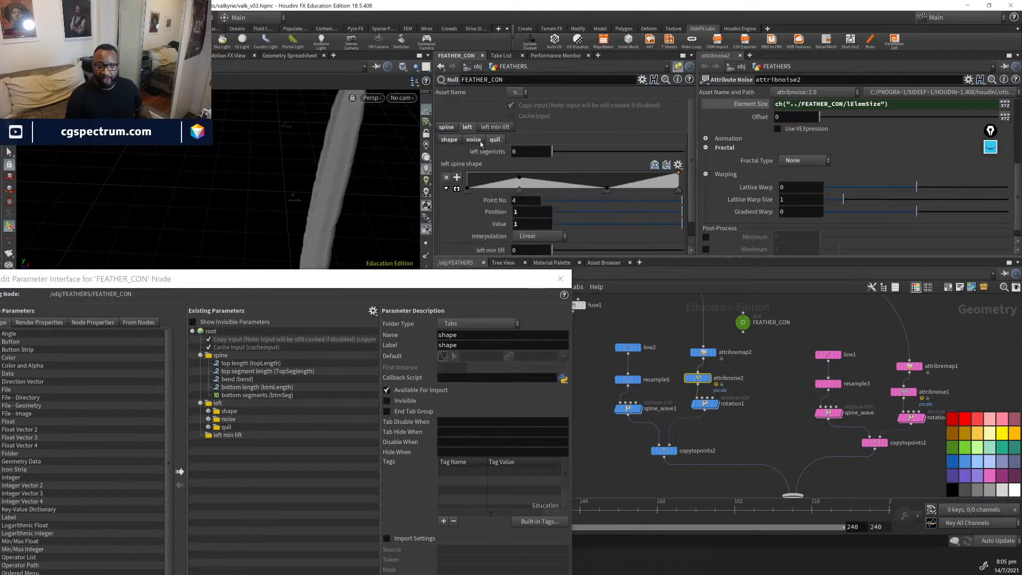
click(480, 142)
click(446, 142)
click(471, 140)
click(503, 141)
click(473, 140)
click(495, 140)
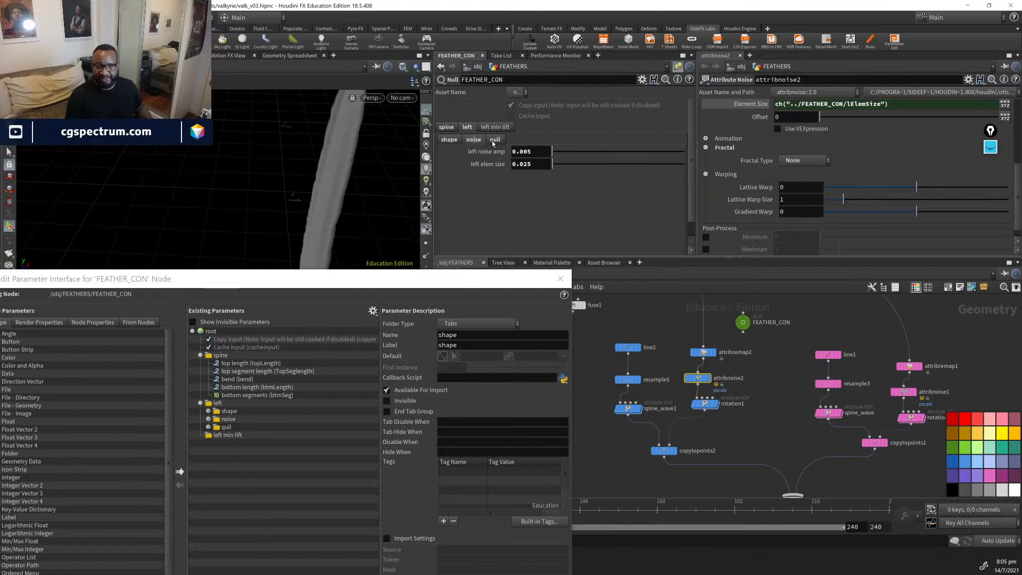
click(474, 141)
click(495, 141)
click(476, 142)
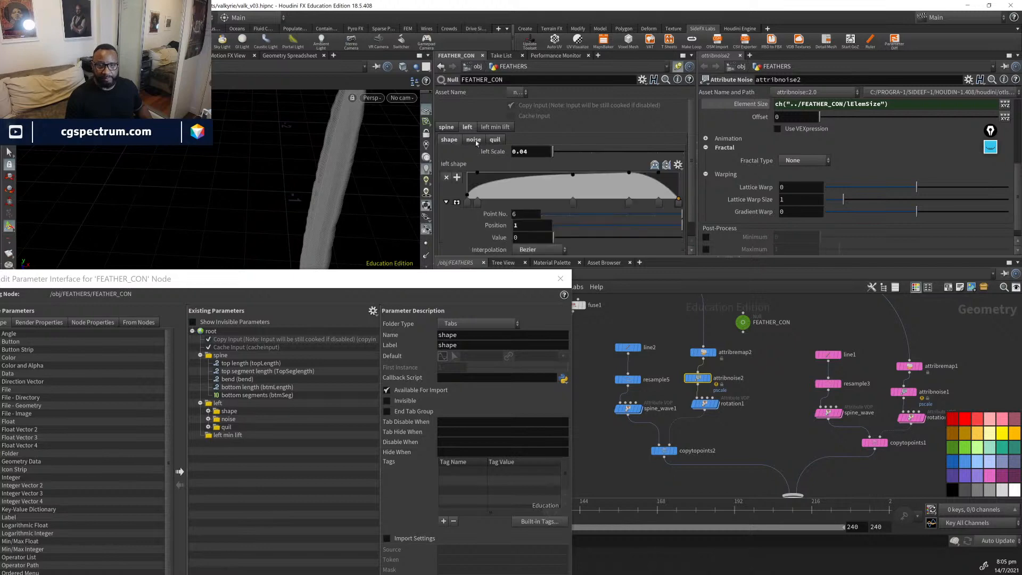
click(488, 141)
click(473, 140)
click(494, 140)
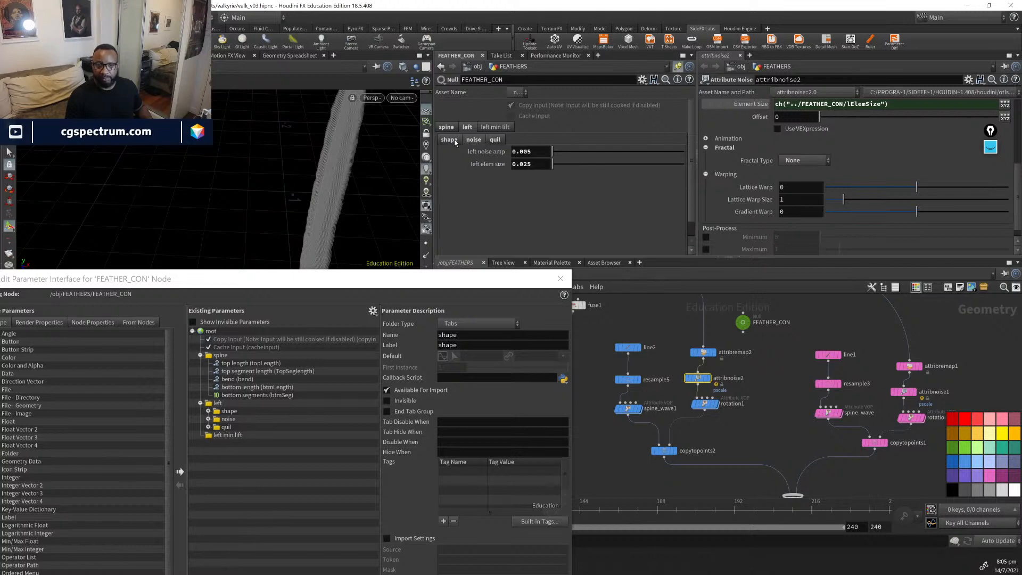
click(473, 140)
click(494, 140)
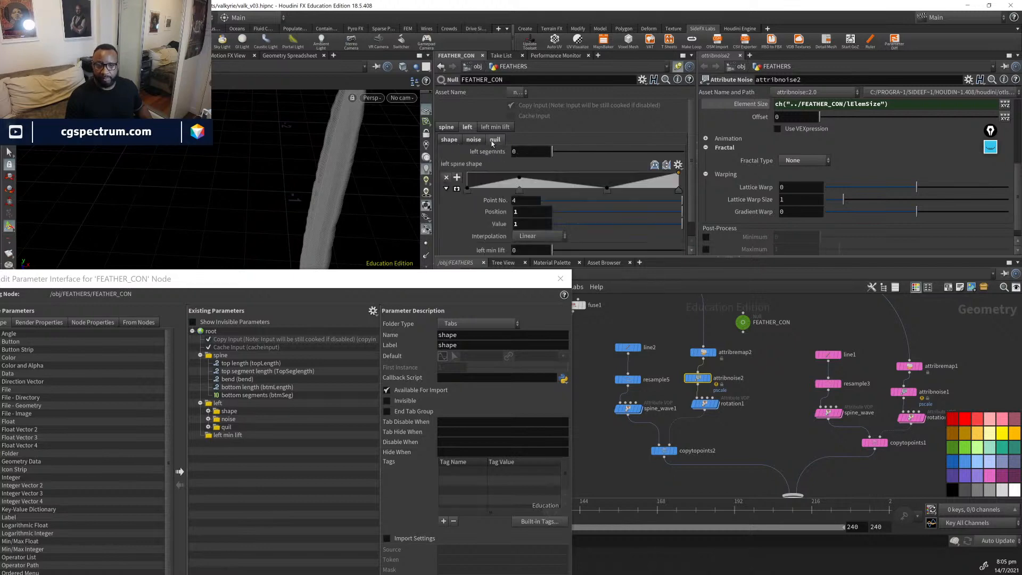
click(449, 140)
Select FEATHER_CON and move point 5 of its left shape ramp to position 0.944584, keeping the feather tip in view.
drag(436, 278, 0, 309)
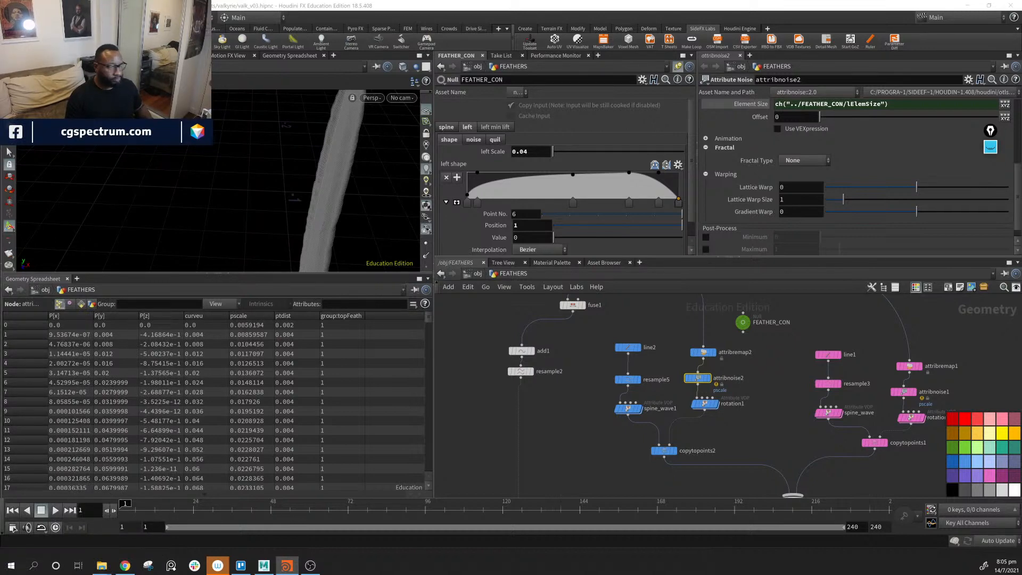
alt+drag(277, 188, 234, 157)
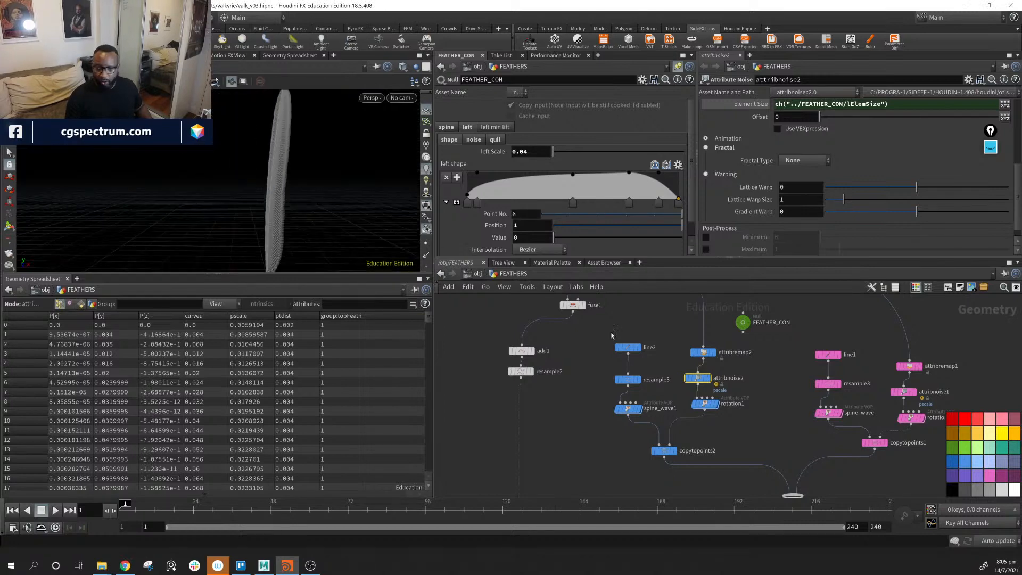
click(749, 326)
scroll(461, 188, down, 1)
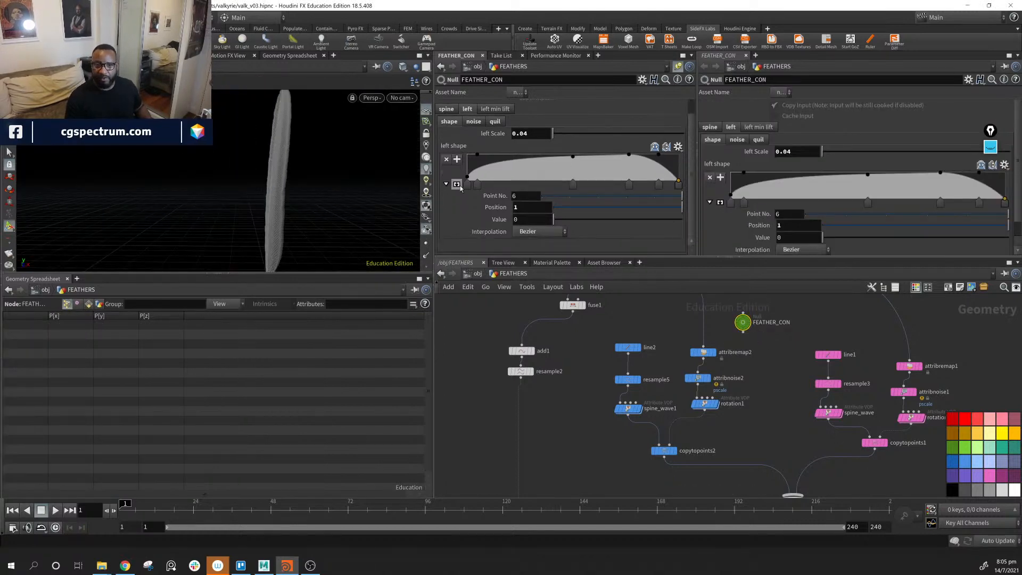
alt+drag(286, 204, 319, 218)
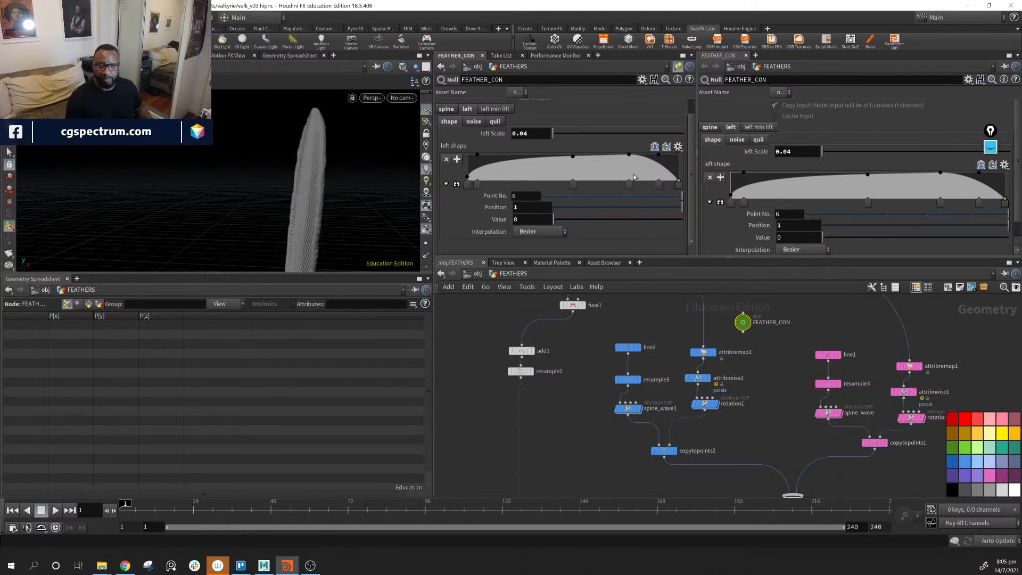
mouse_move(630, 156)
mouse_down()
mouse_move(632, 176)
mouse_move(630, 145)
mouse_move(629, 155)
mouse_up()
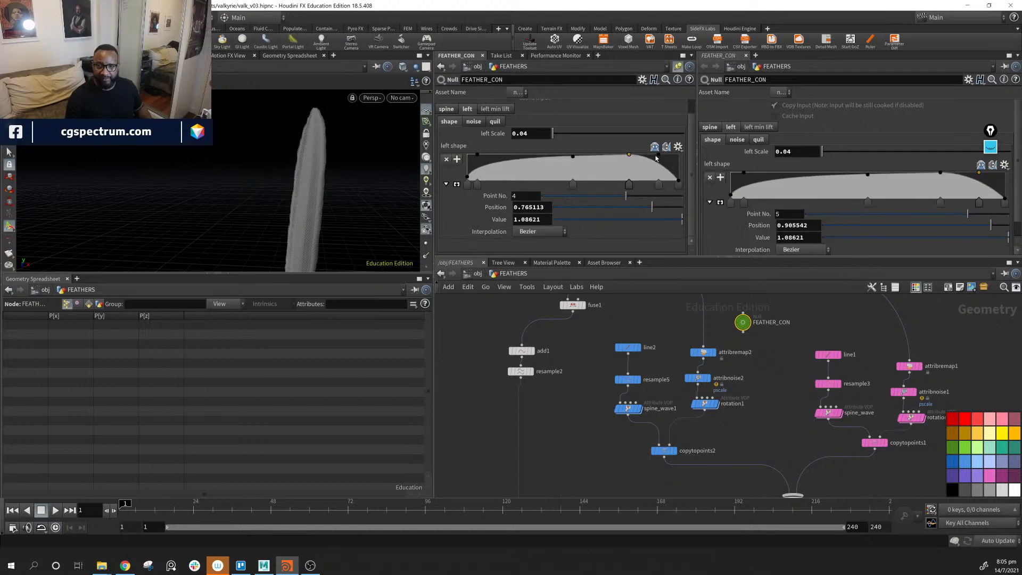
drag(658, 156, 667, 186)
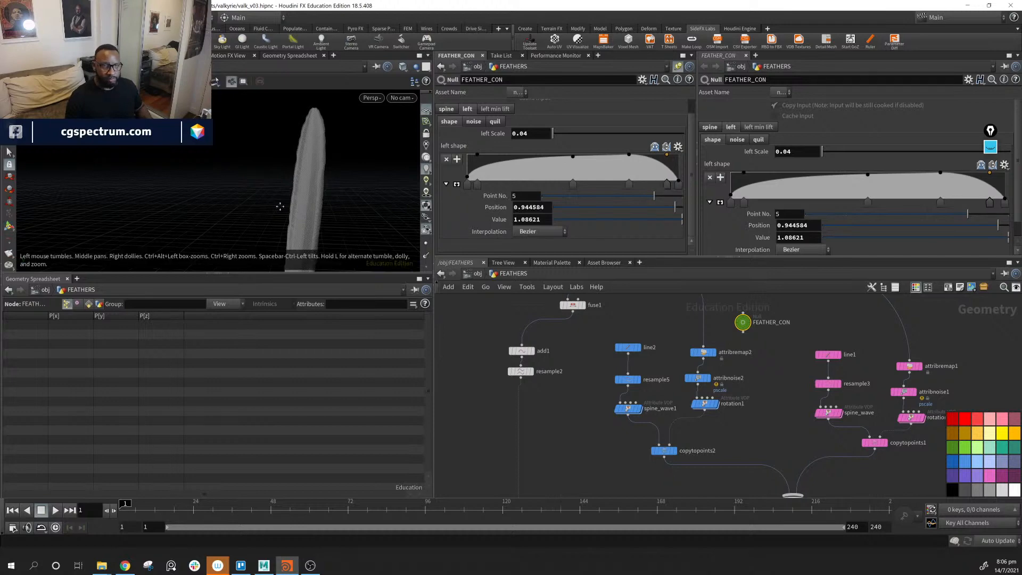
mouse_move(280, 206)
mouse_down()
mouse_move(264, 221)
mouse_move(276, 221)
mouse_up()
middle_drag(771, 424, 634, 430)
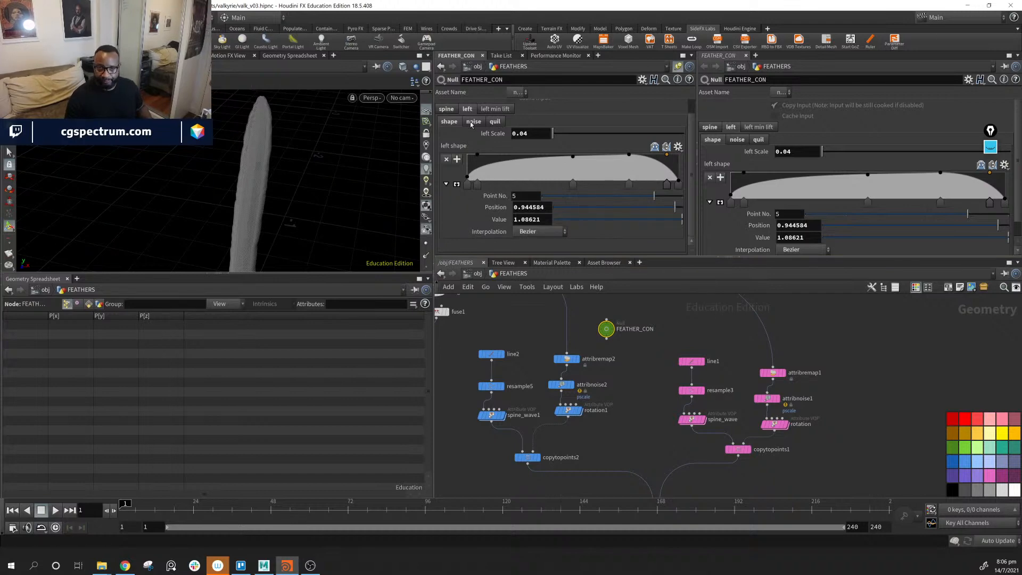
Relabel FEATHER_CON's empty "left min lift" folder as "right" in the parameter interface and apply the change.
click(495, 109)
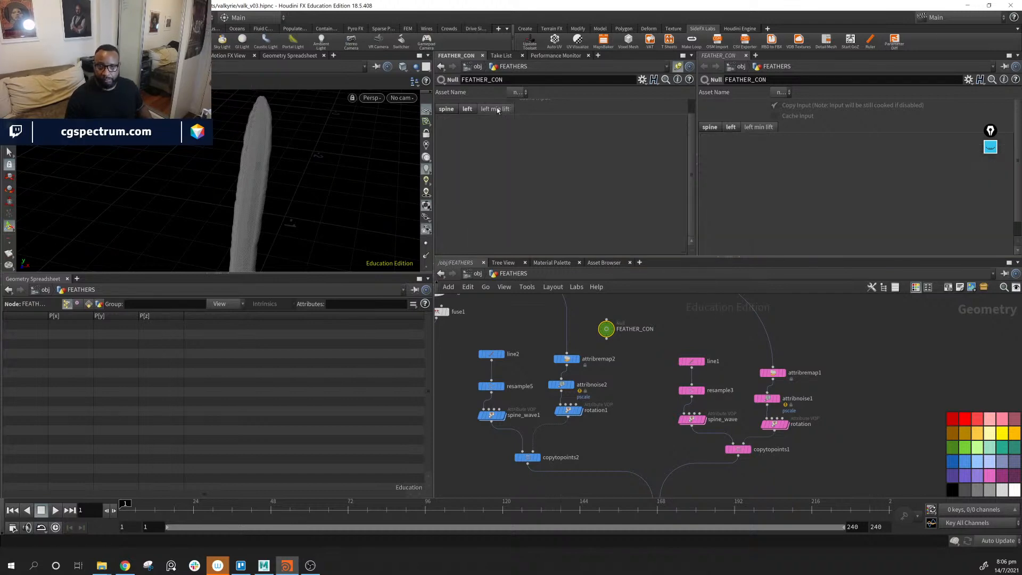
click(468, 108)
click(446, 109)
click(468, 109)
drag(1021, 175, 565, 121)
click(591, 278)
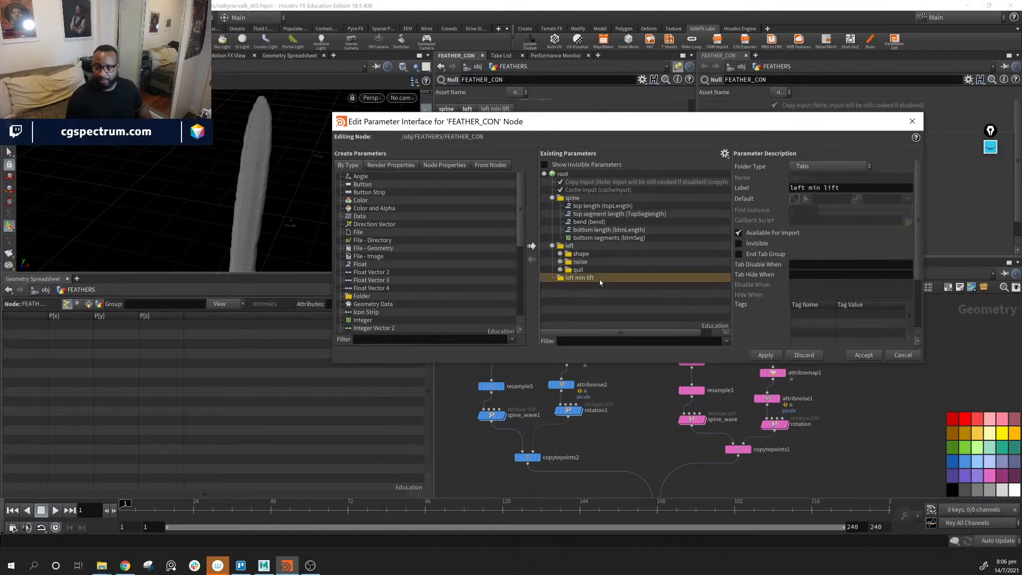
triple_click(844, 187)
text(right)
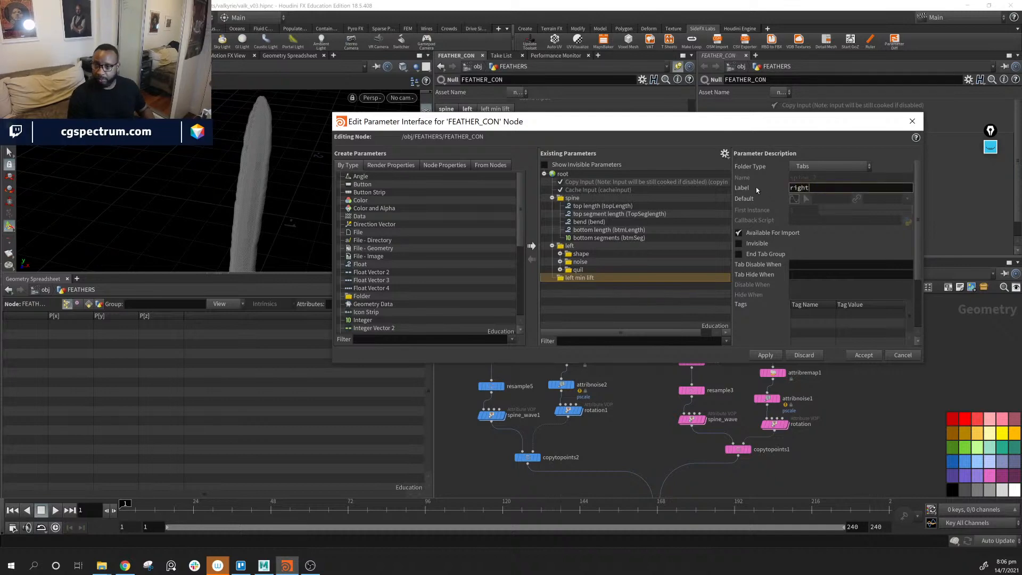
key(Return)
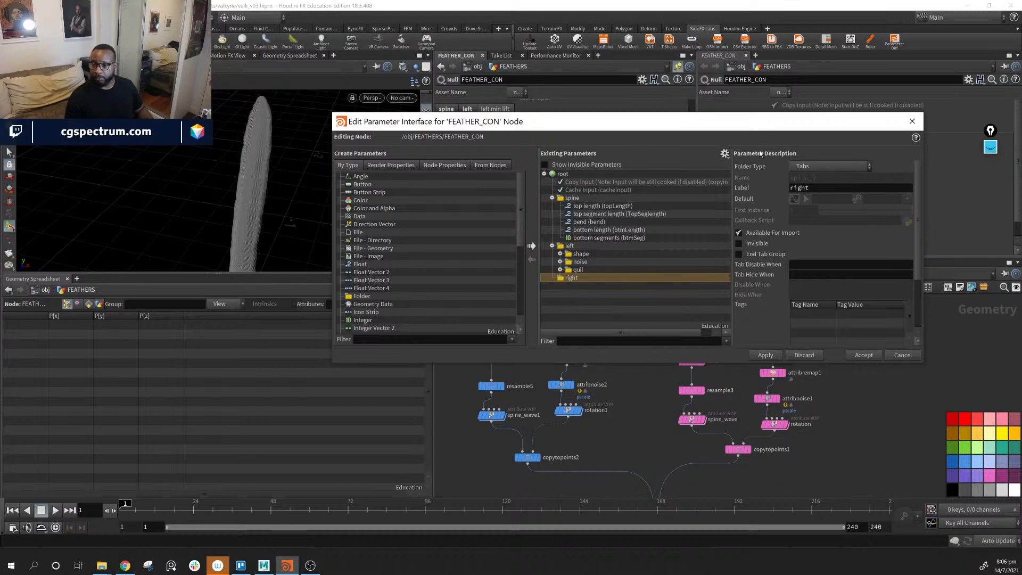
click(778, 354)
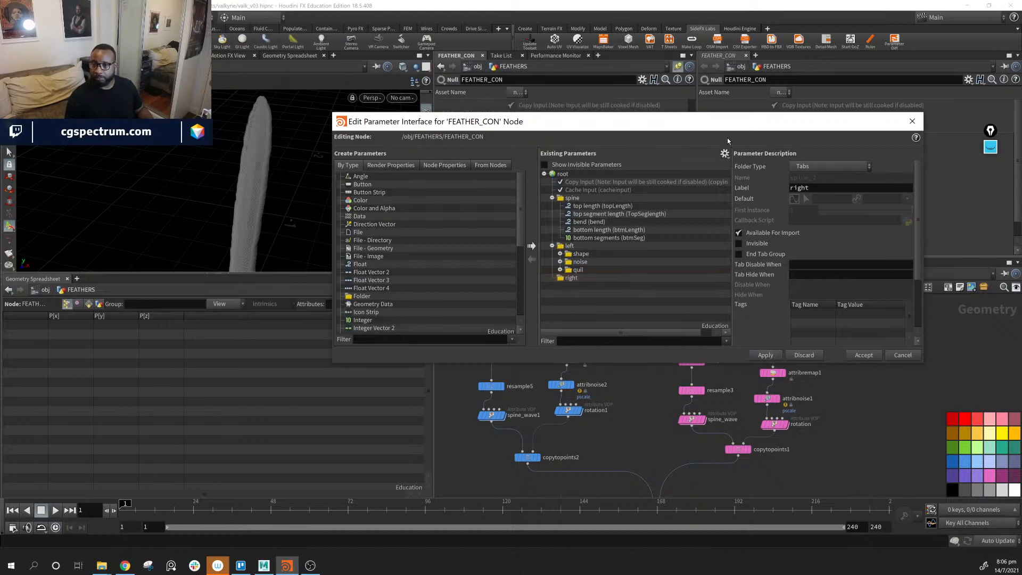
drag(730, 123, 482, 129)
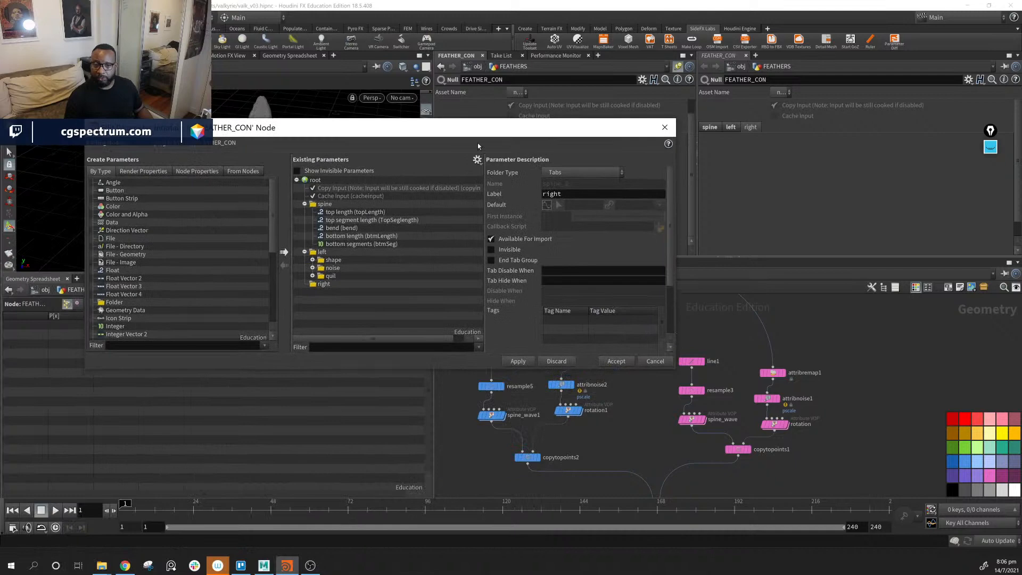
Try moving the shape, noise and quil folders into the right folder, and return them to the left folder.
click(333, 259)
shift+click(337, 268)
shift+click(332, 276)
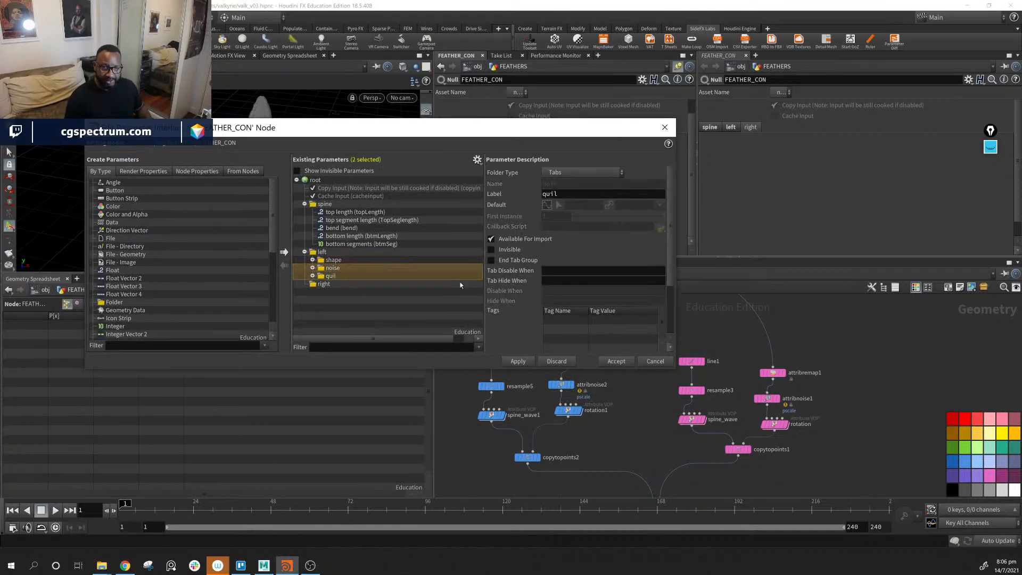
click(333, 260)
shift+click(333, 277)
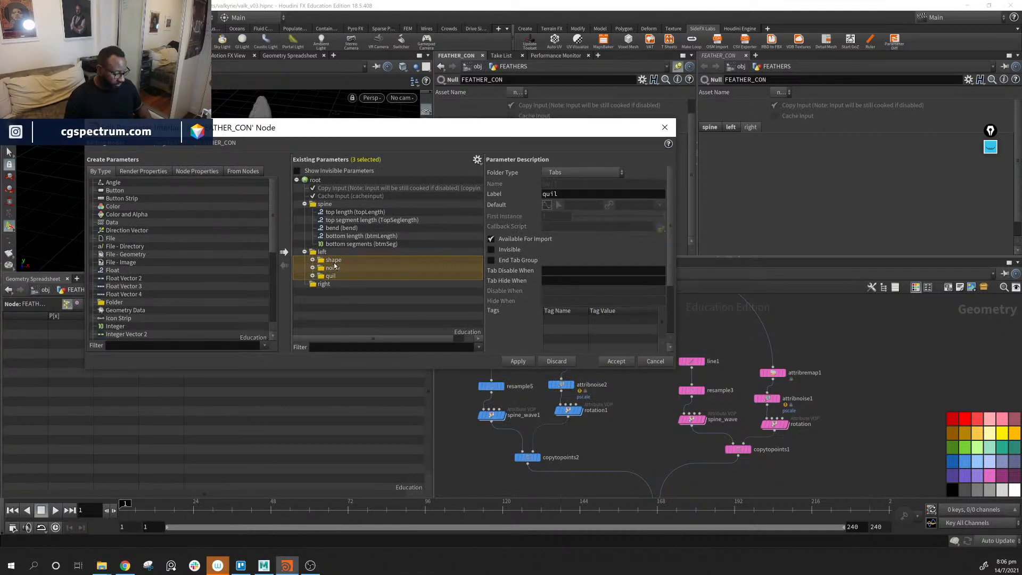
drag(338, 267, 325, 284)
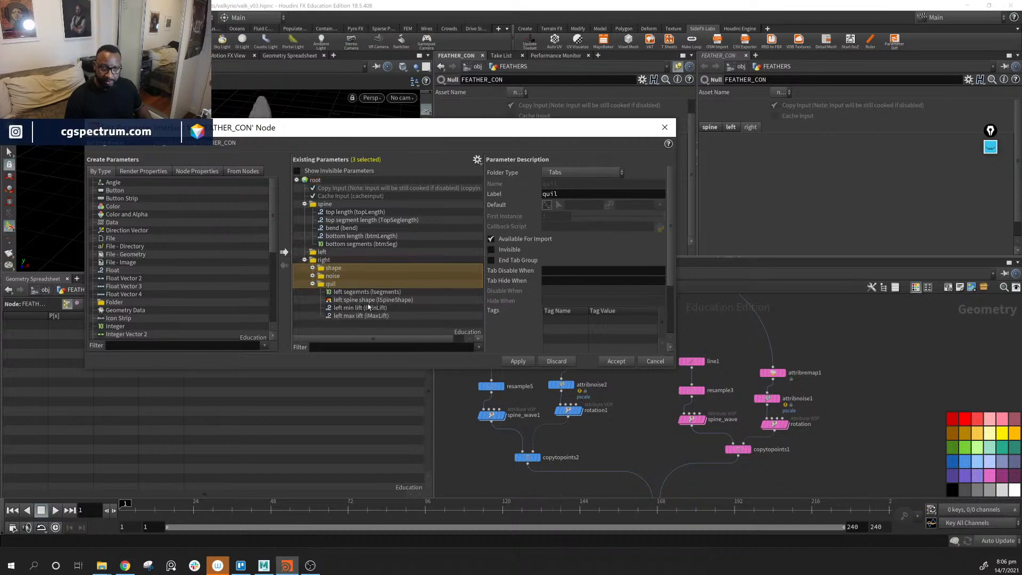
key(ctrl+z)
click(313, 284)
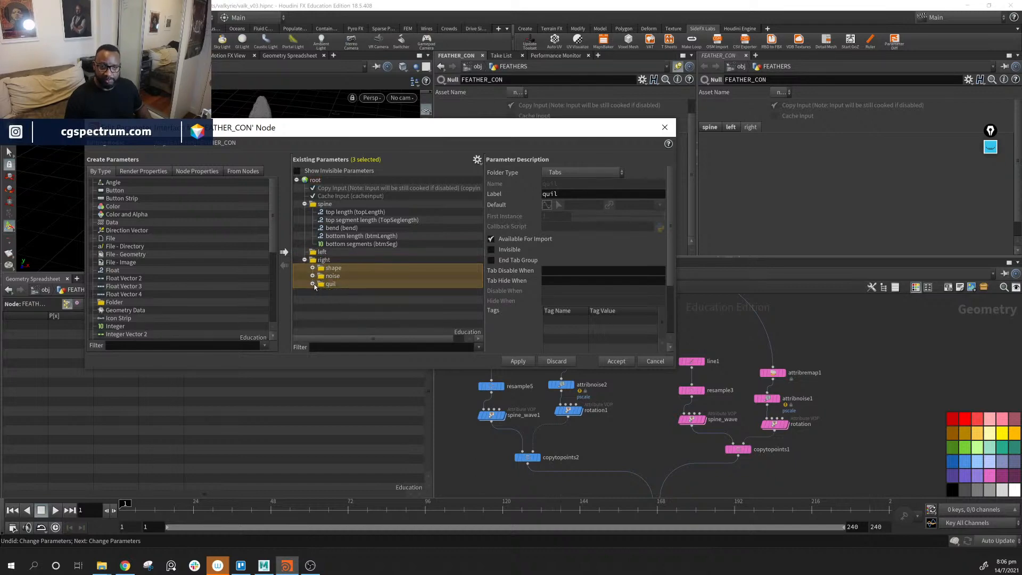
drag(338, 272, 325, 252)
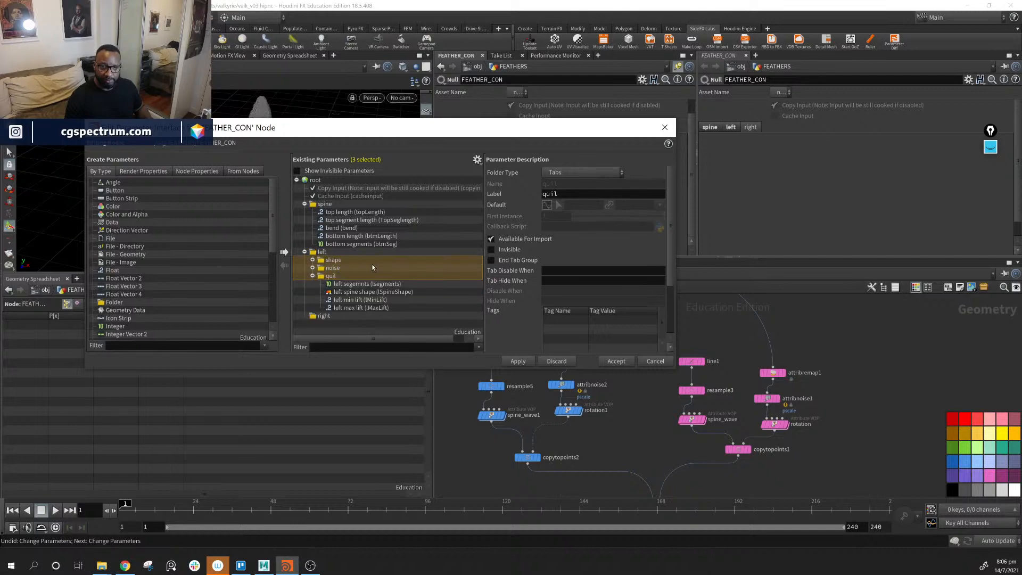
click(312, 276)
Save the scene and paste copies of the left folder's shape, noise and quil folders into the right folder.
click(327, 260)
shift+click(334, 269)
shift+click(335, 275)
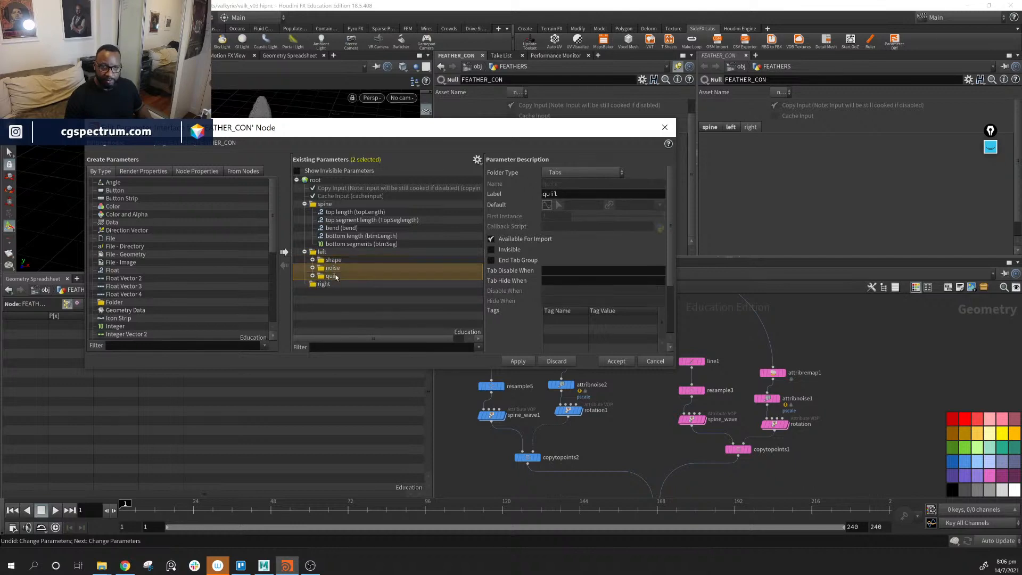
shift+click(328, 261)
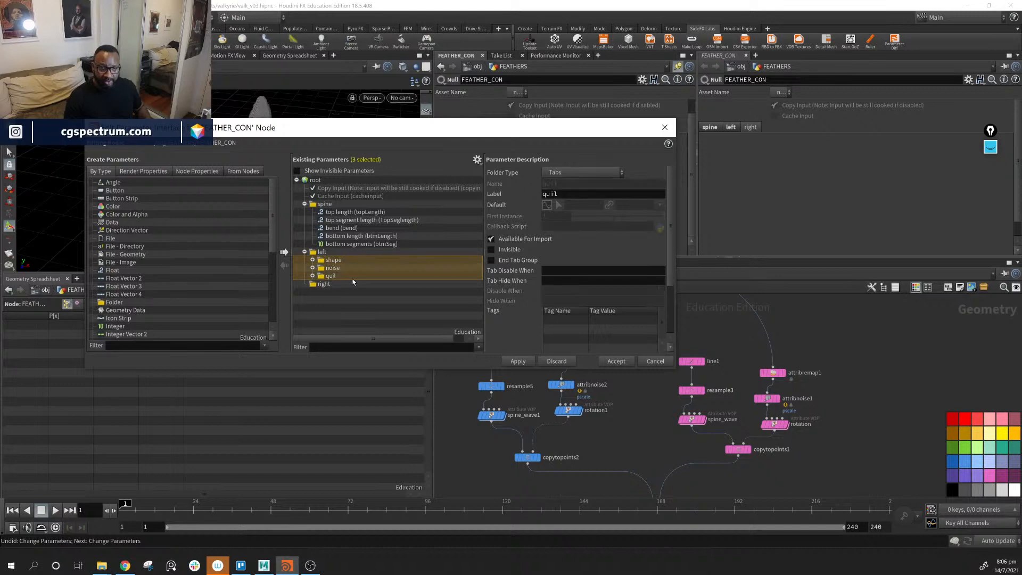
key(ctrl+s)
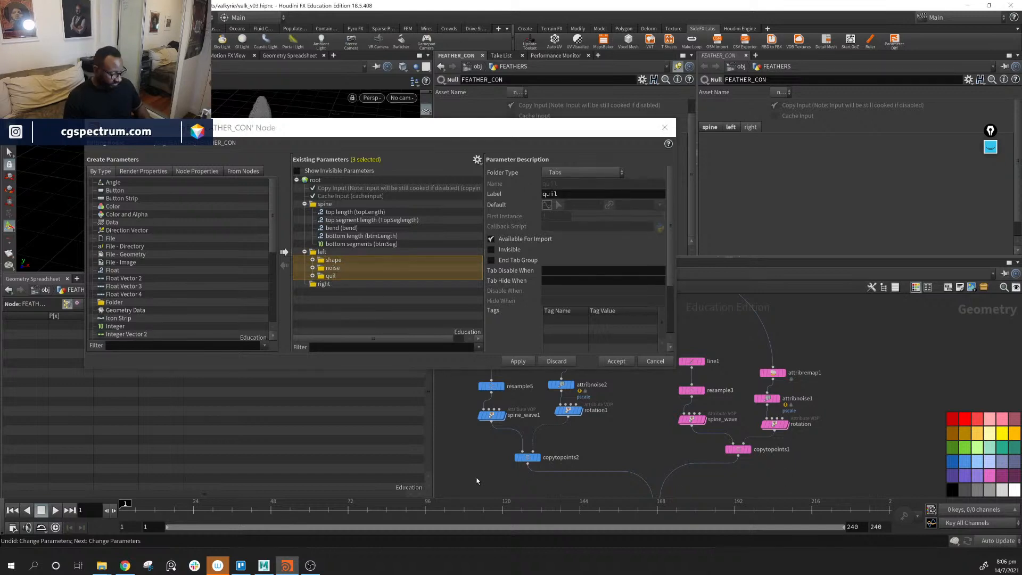
click(345, 261)
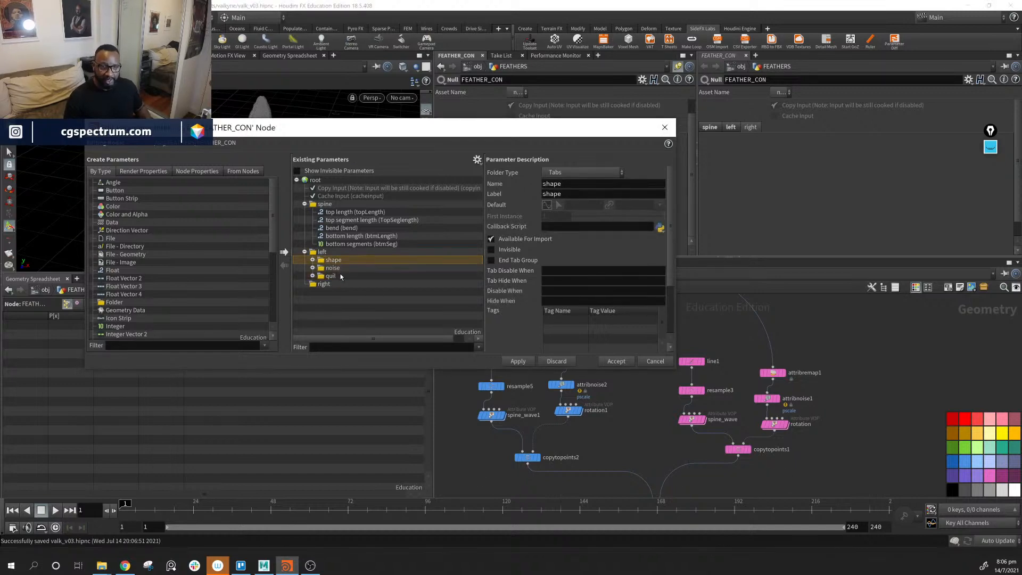
shift+click(341, 277)
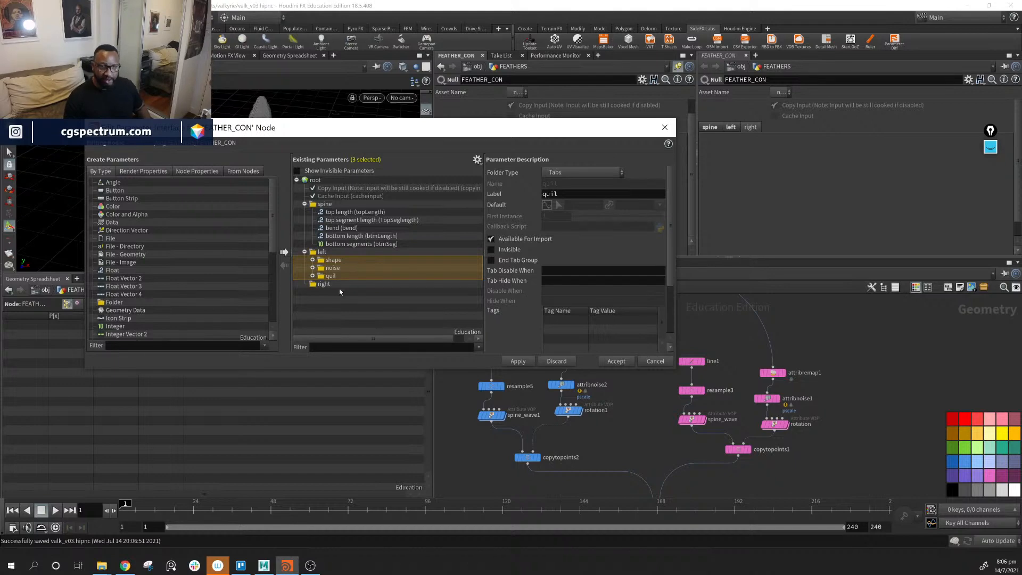
click(320, 284)
key(ctrl+v)
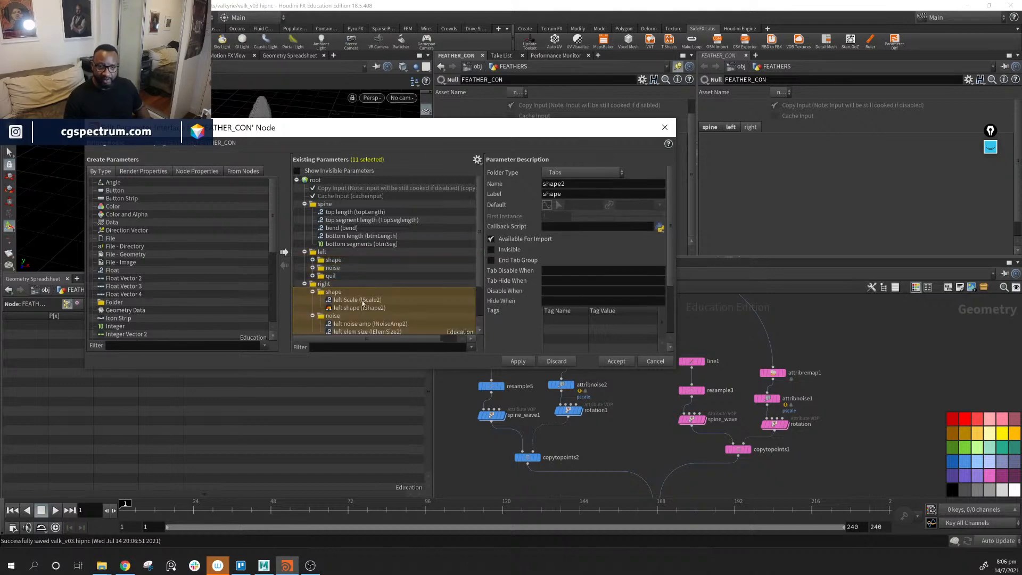
Rename the copied scale parameter in the right shape folder to rScale and label it "right Scale".
drag(419, 133, 435, 89)
scroll(349, 195, down, 2)
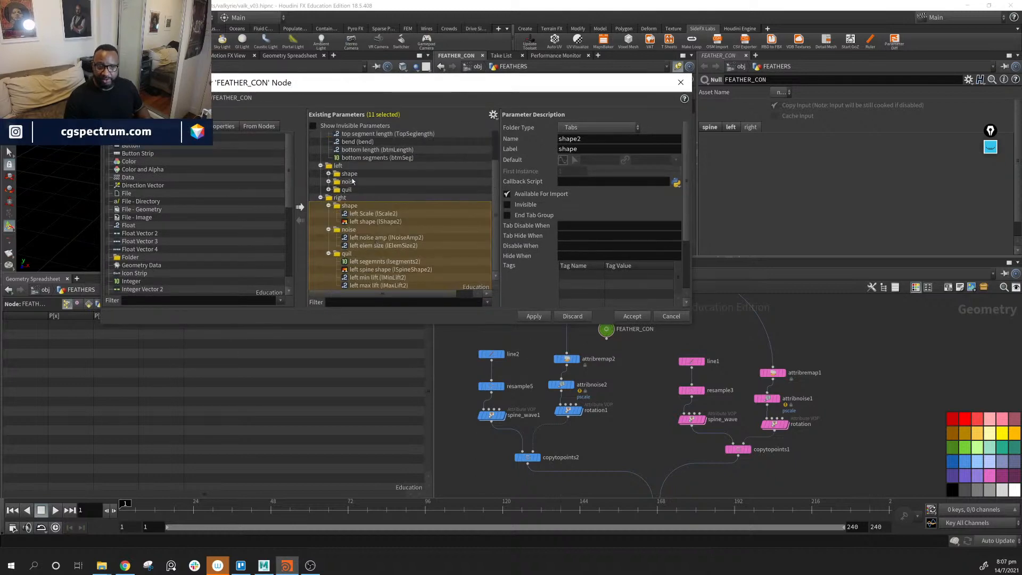
click(351, 173)
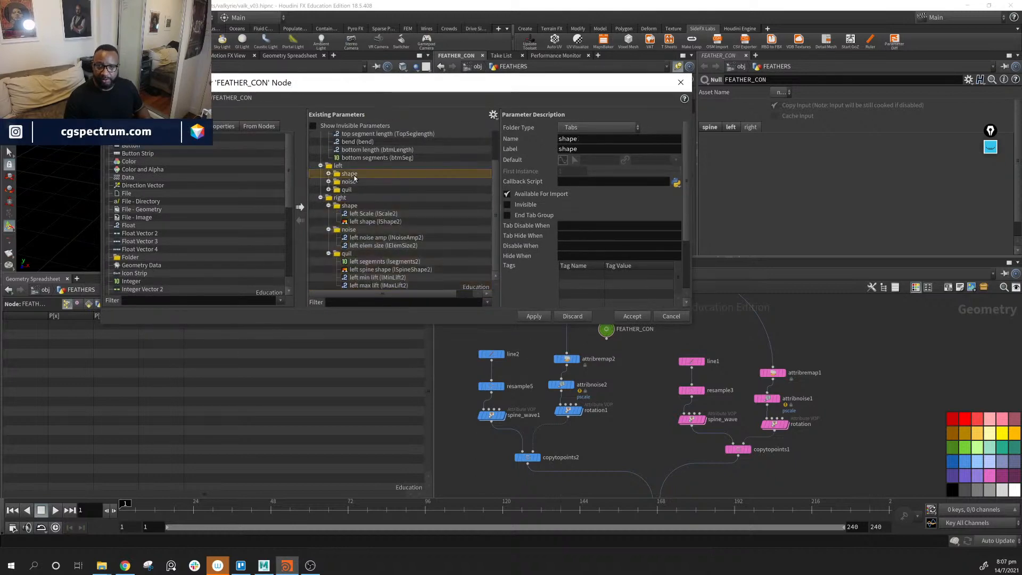
click(350, 207)
click(370, 214)
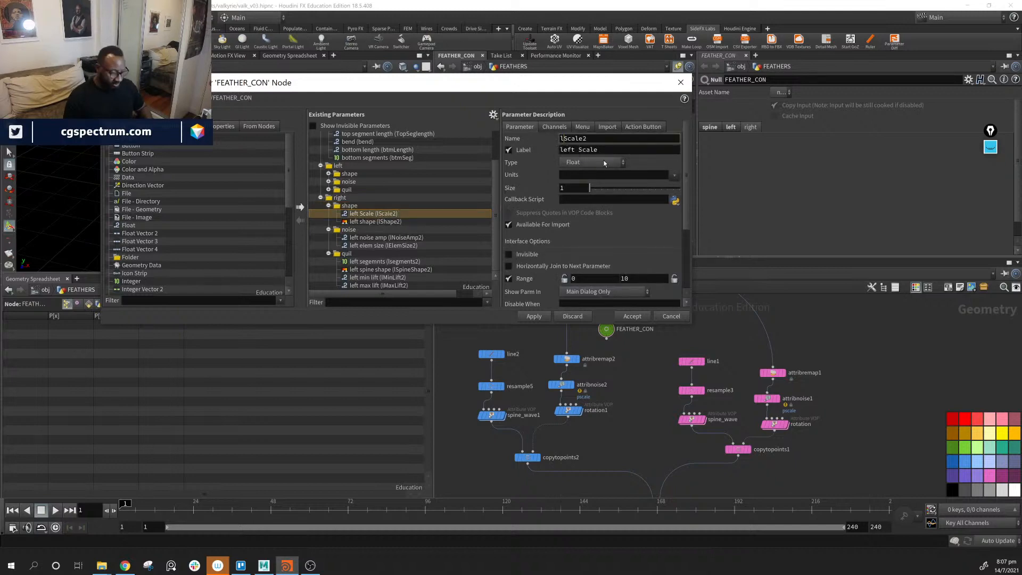
key(BackSpace)
text(r)
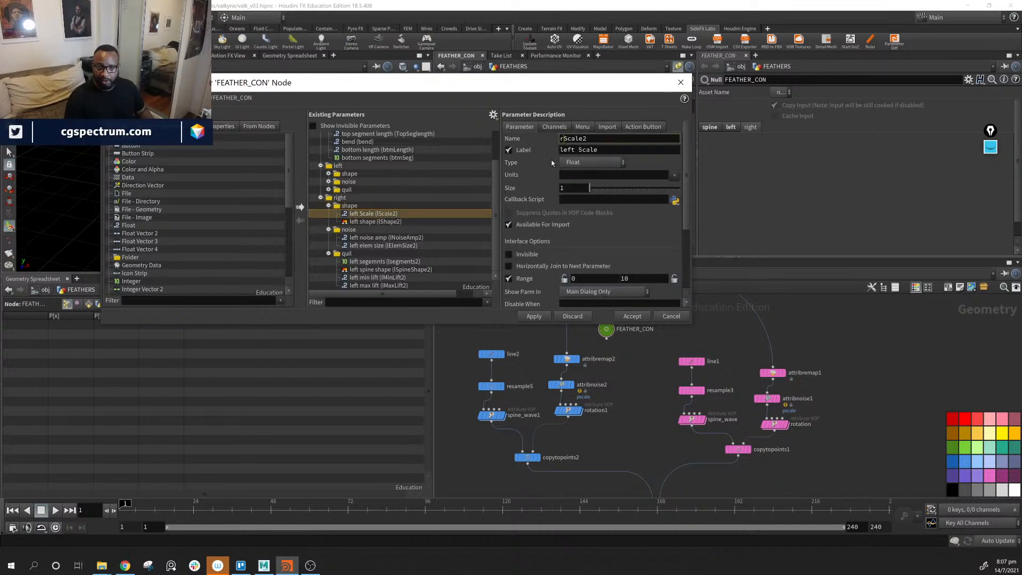
double_click(574, 153)
text(right)
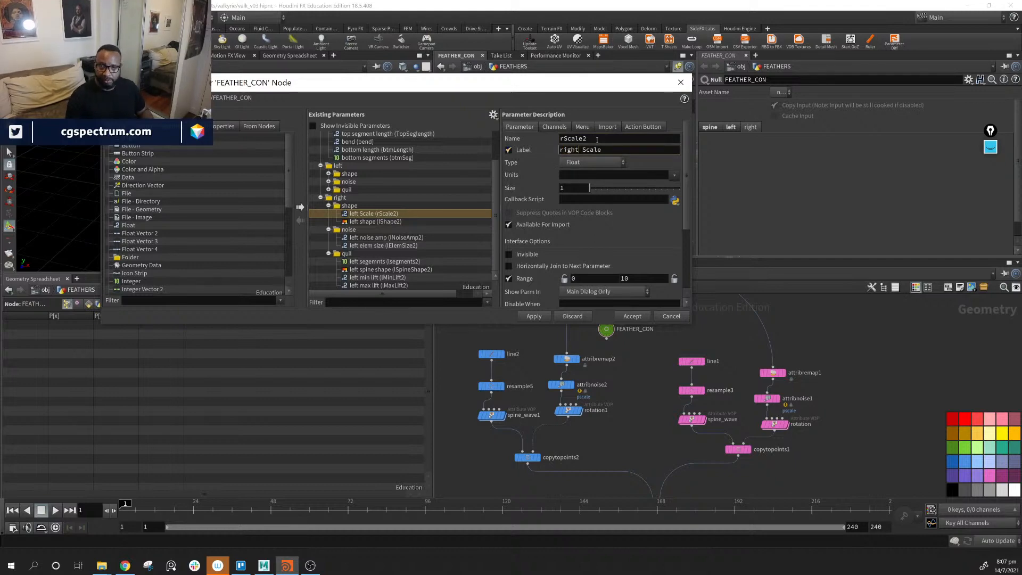
click(603, 139)
key(BackSpace)
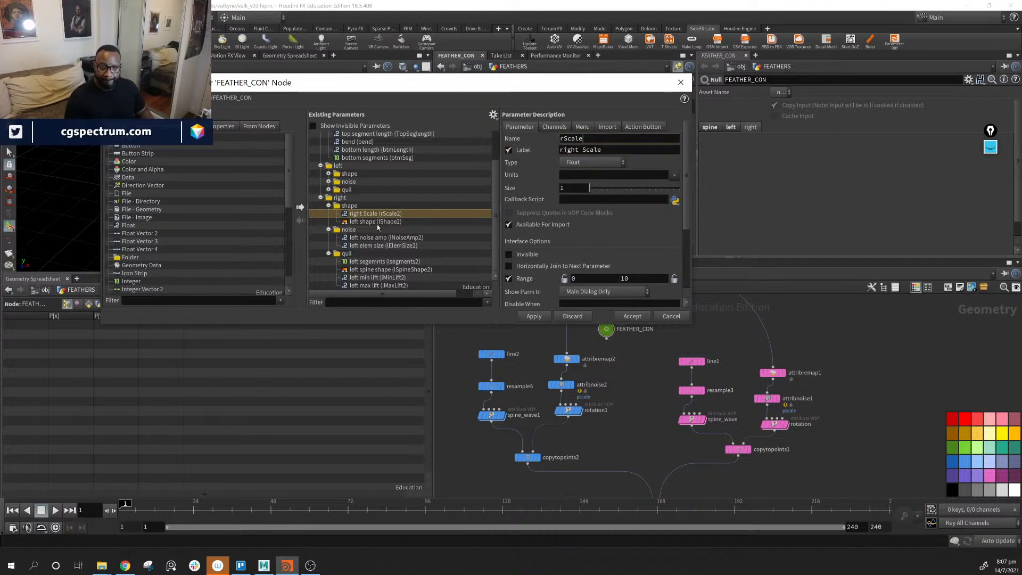
Rename the copied ramp parameter in the right shape folder to rShape.
click(378, 222)
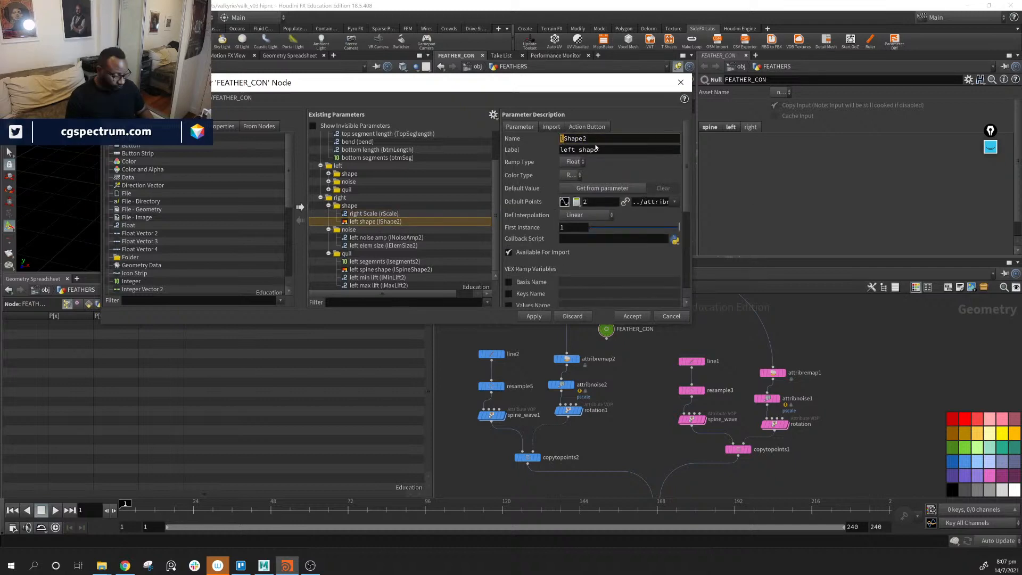
text(r)
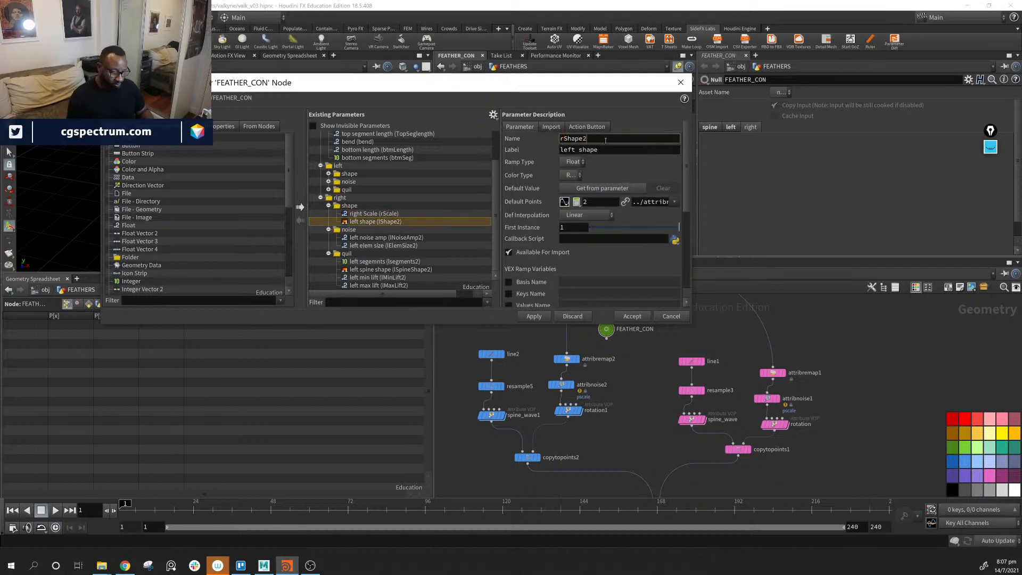
key(BackSpace)
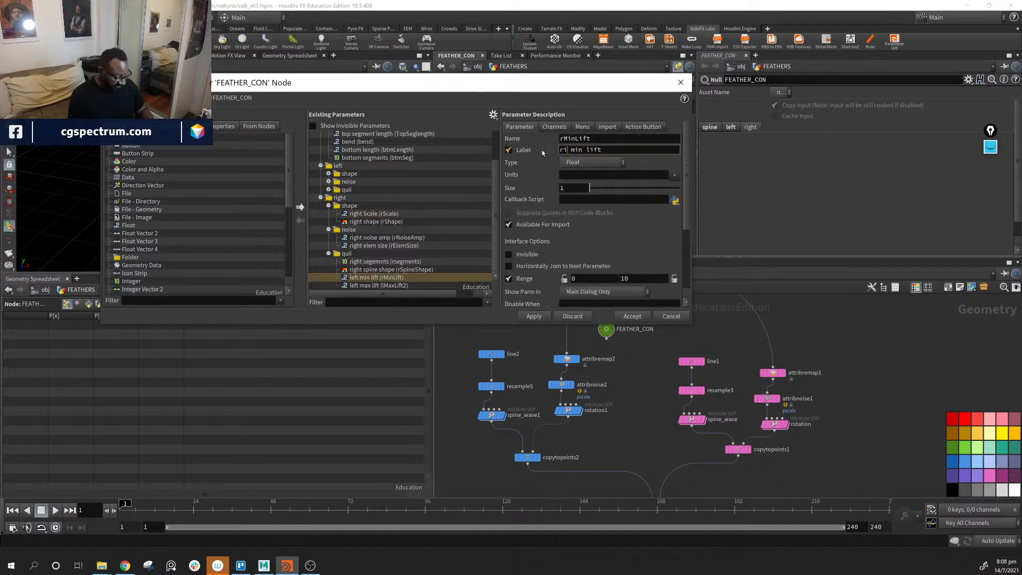
Label the rMinLift parameter in the right quil folder "right min lift".
text(right min lift)
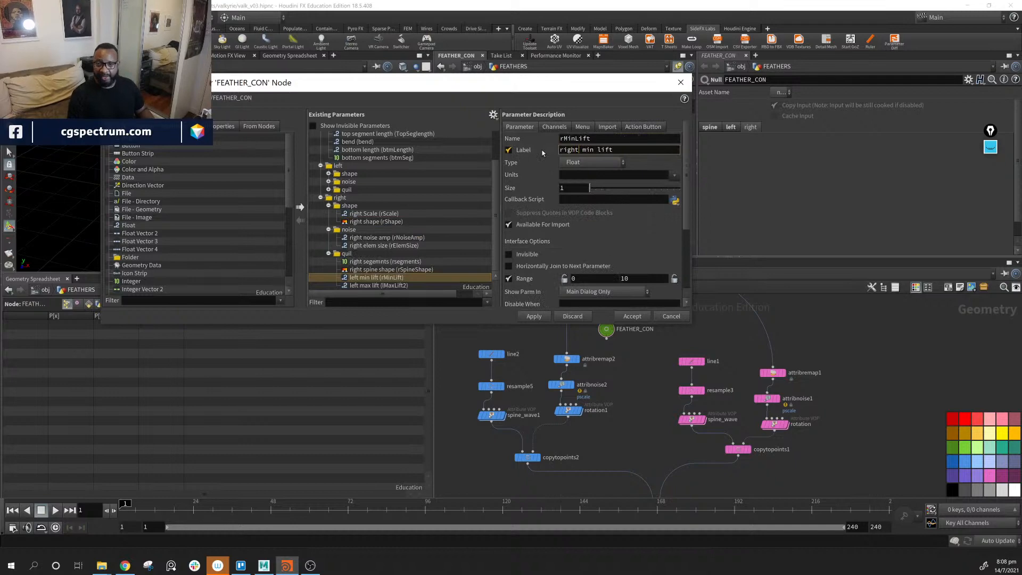
key(Return)
Rename the copied max lift parameter in the right quil folder to rMaxLift, label it "right max lift", and apply the interface changes.
click(386, 286)
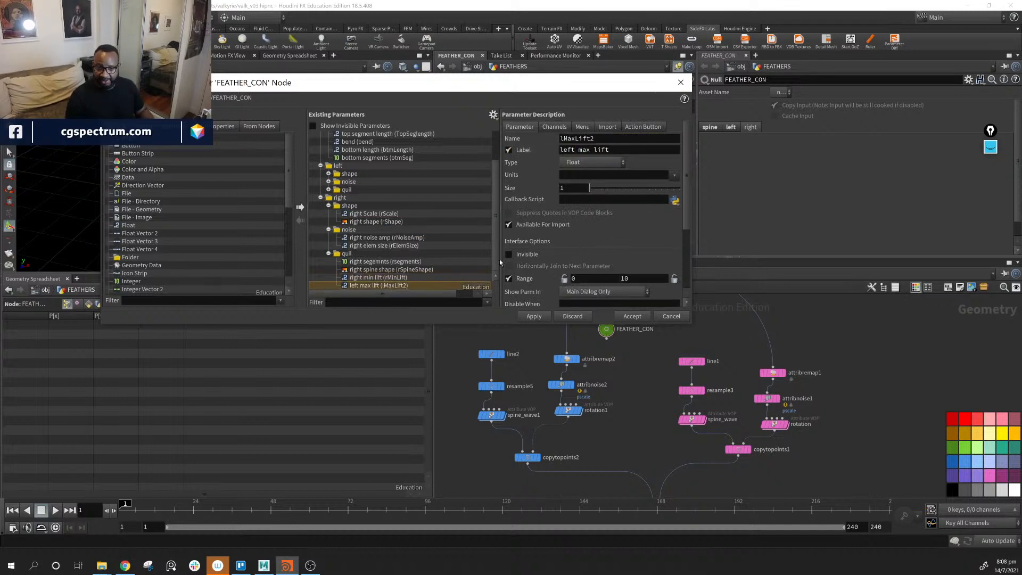
click(610, 138)
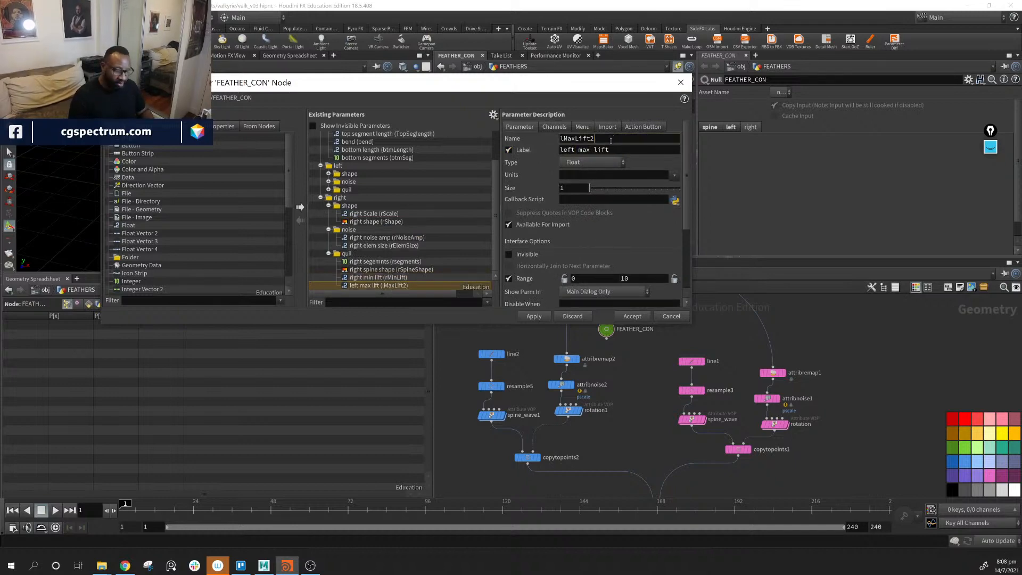
key(BackSpace)
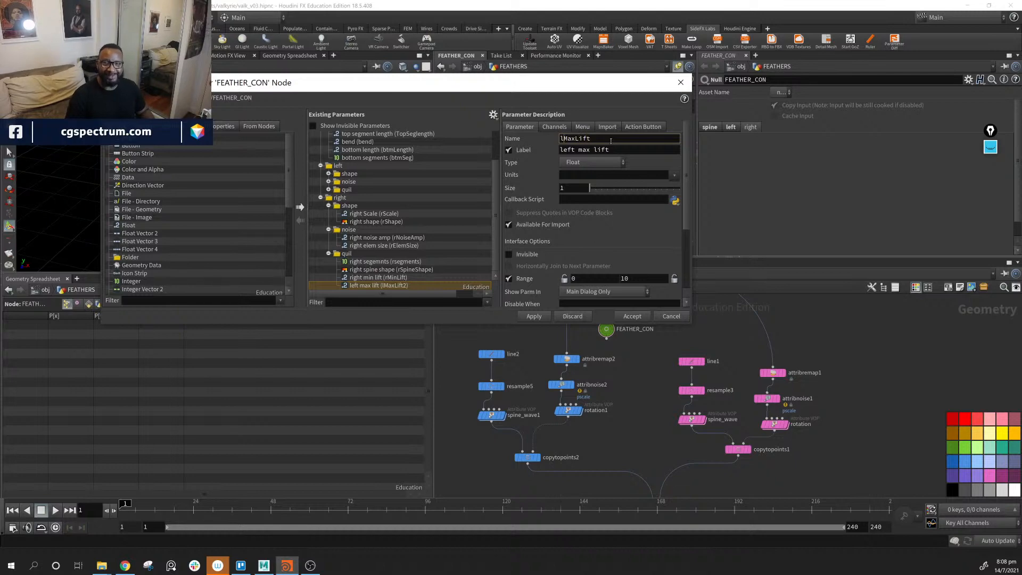
key(BackSpace)
text(r)
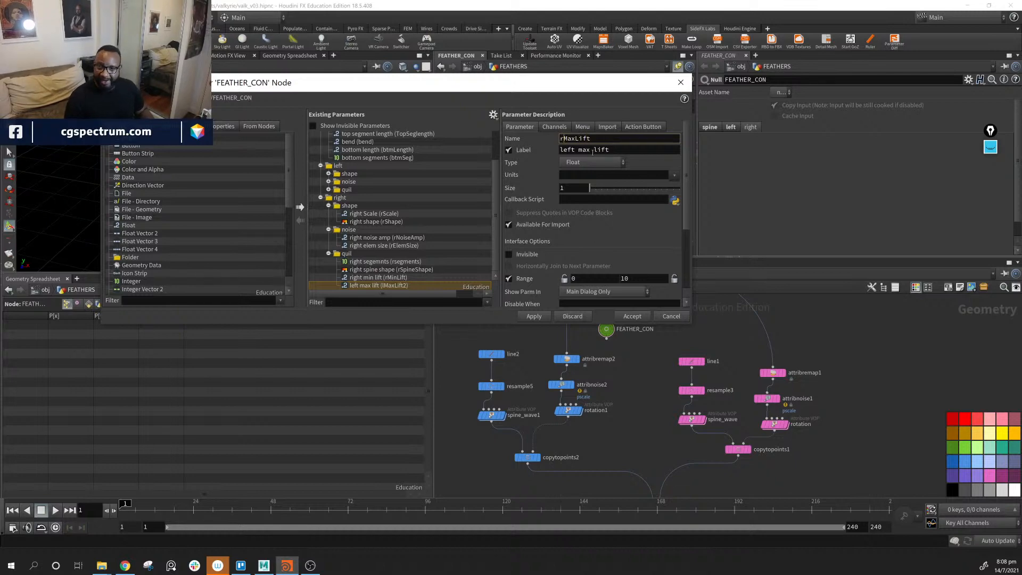
click(593, 152)
double_click(568, 150)
text(right)
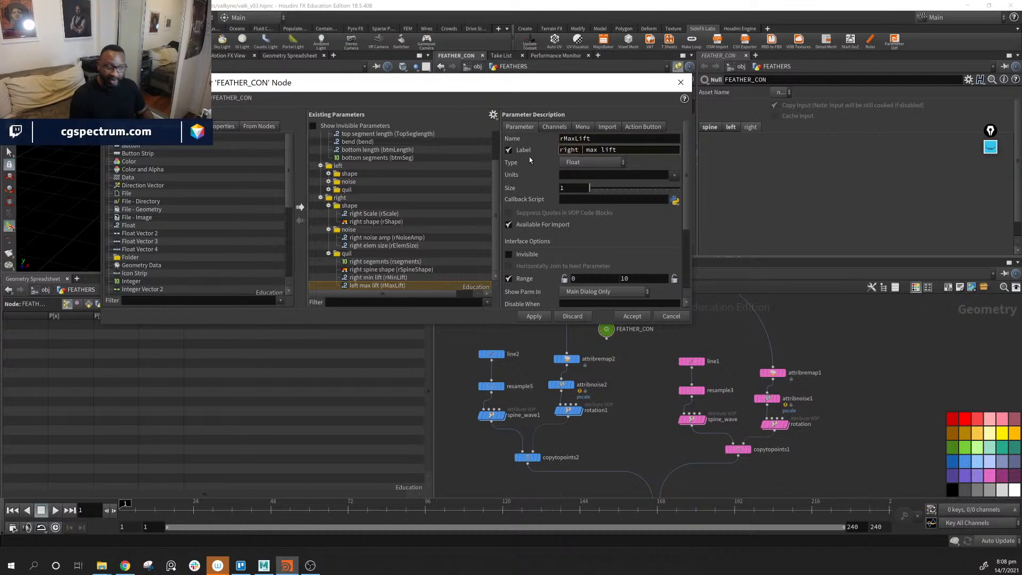
key(Return)
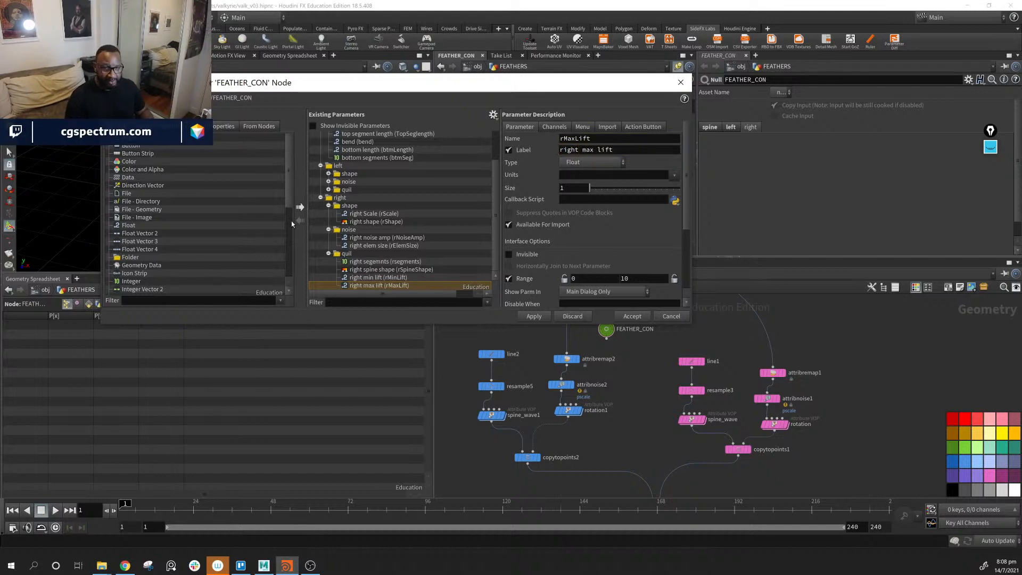
click(534, 316)
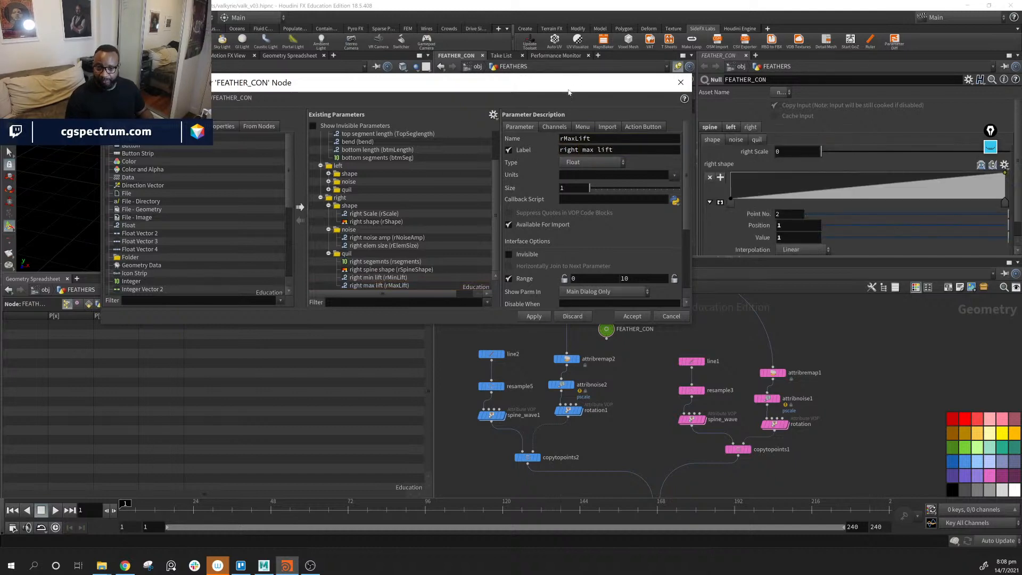
Review the shape, noise and quil controls in FEATHER_CON's right and left folders.
drag(575, 80, 0, 202)
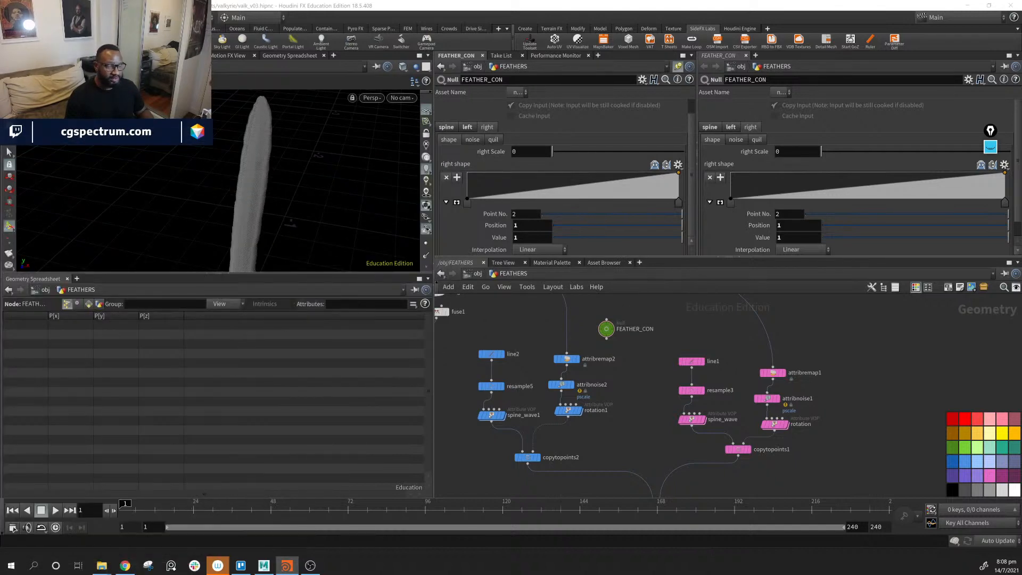
click(467, 129)
click(486, 130)
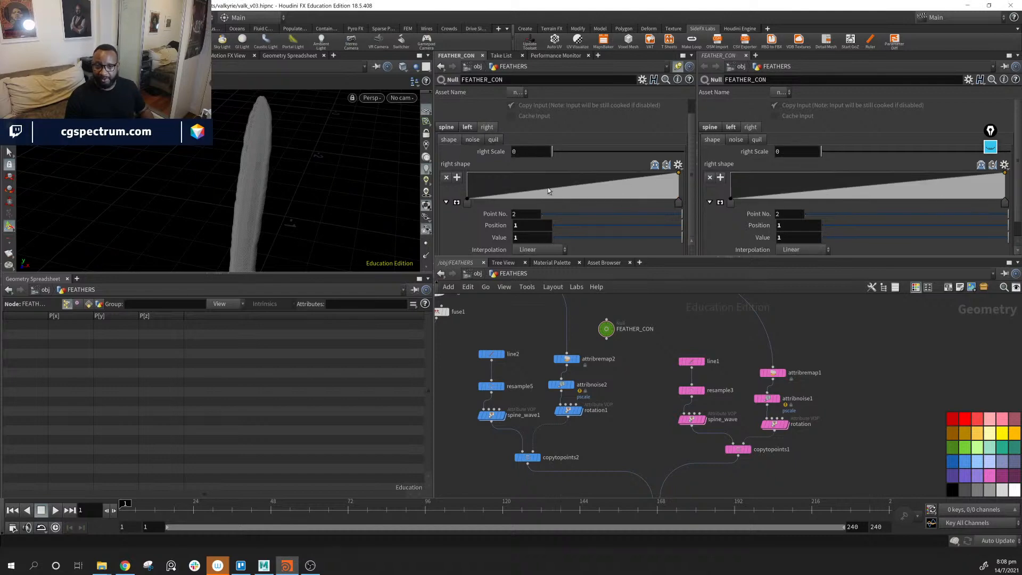
click(468, 142)
click(491, 140)
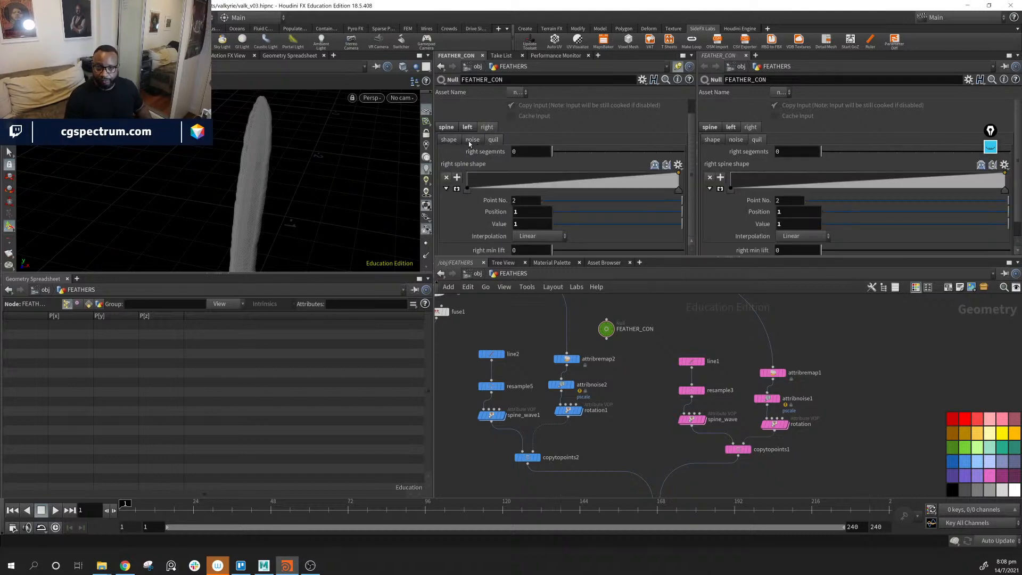
click(453, 140)
click(473, 140)
click(494, 140)
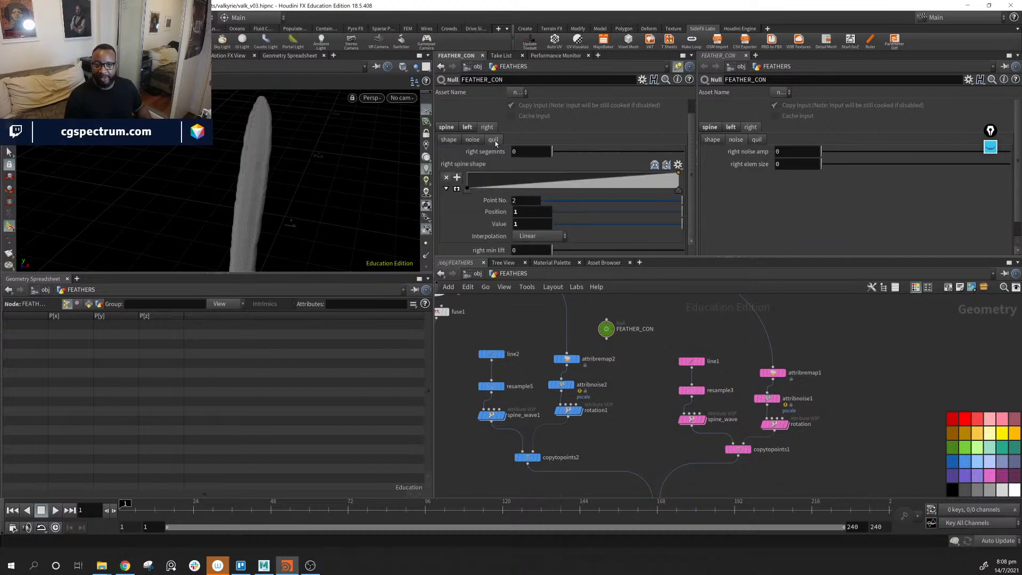
click(485, 128)
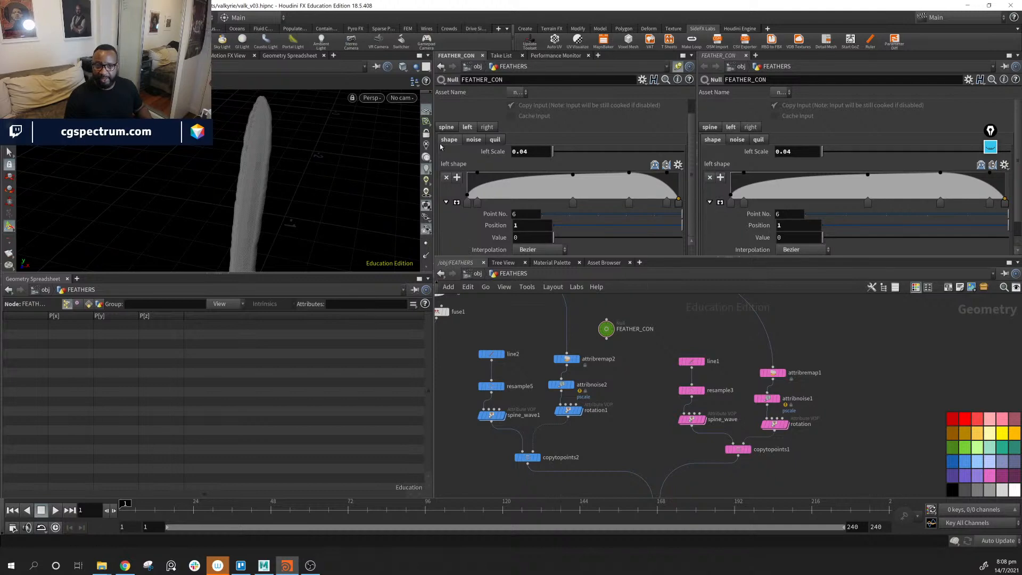
scroll(746, 373, up, 3)
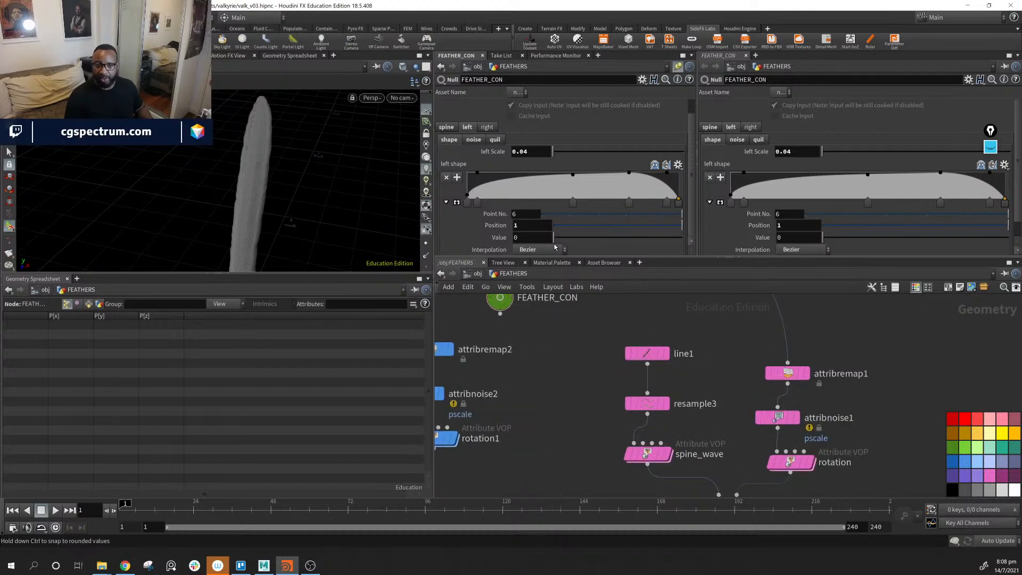
scroll(492, 198, down, 2)
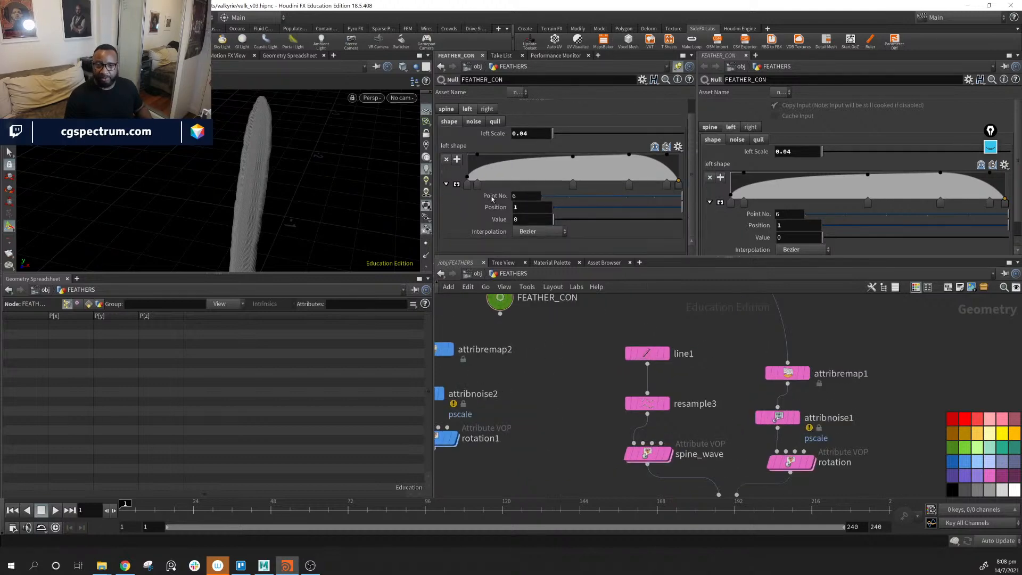
click(474, 122)
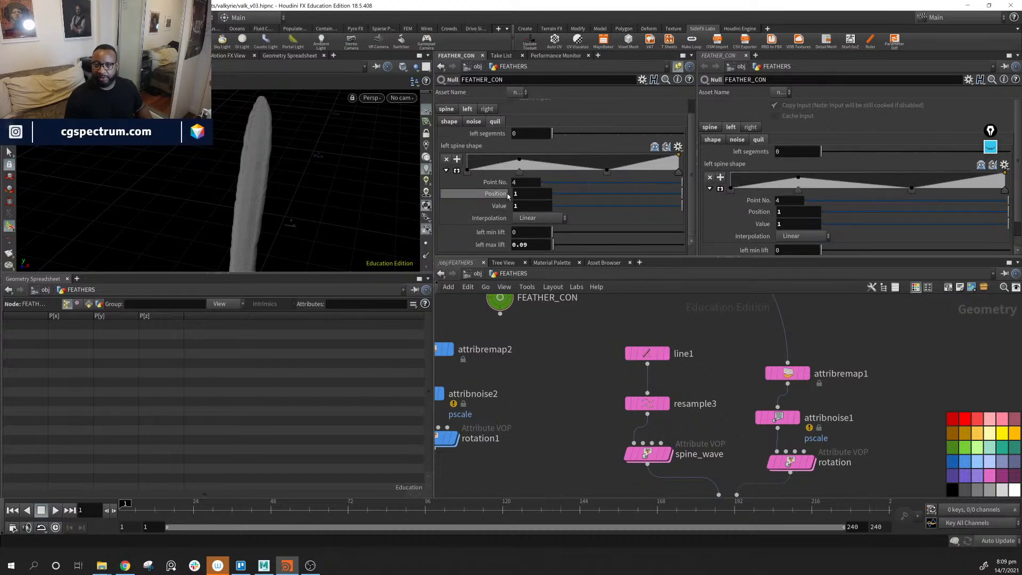
Display the copytopoints1 result and set the length of line1 to 1.
click(649, 354)
middle_drag(714, 458, 720, 341)
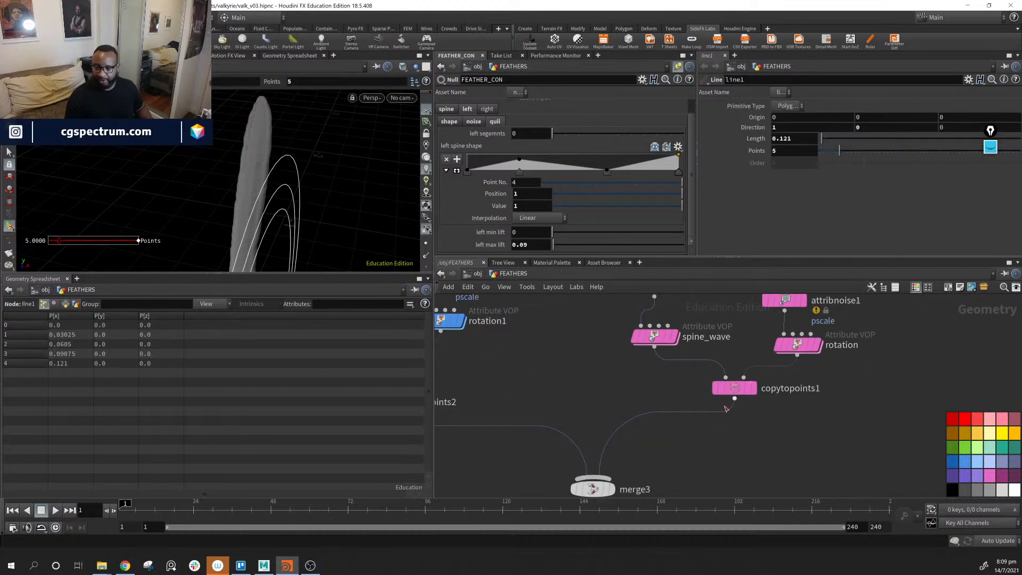
middle_drag(726, 409, 734, 378)
click(761, 358)
alt+drag(340, 208, 273, 223)
middle_drag(862, 379, 851, 515)
middle_drag(651, 343, 670, 366)
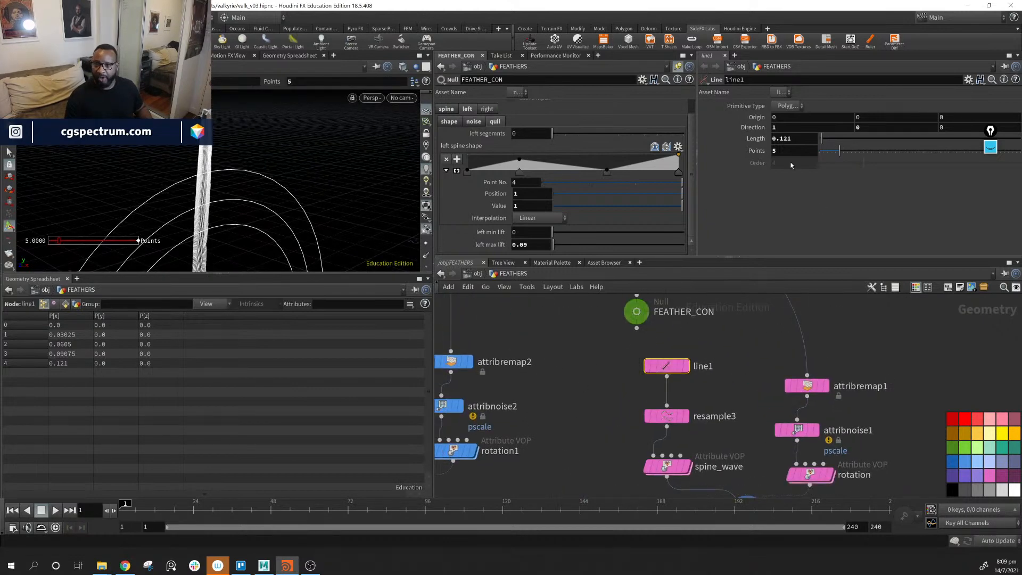
click(794, 137)
text(1)
key(Return)
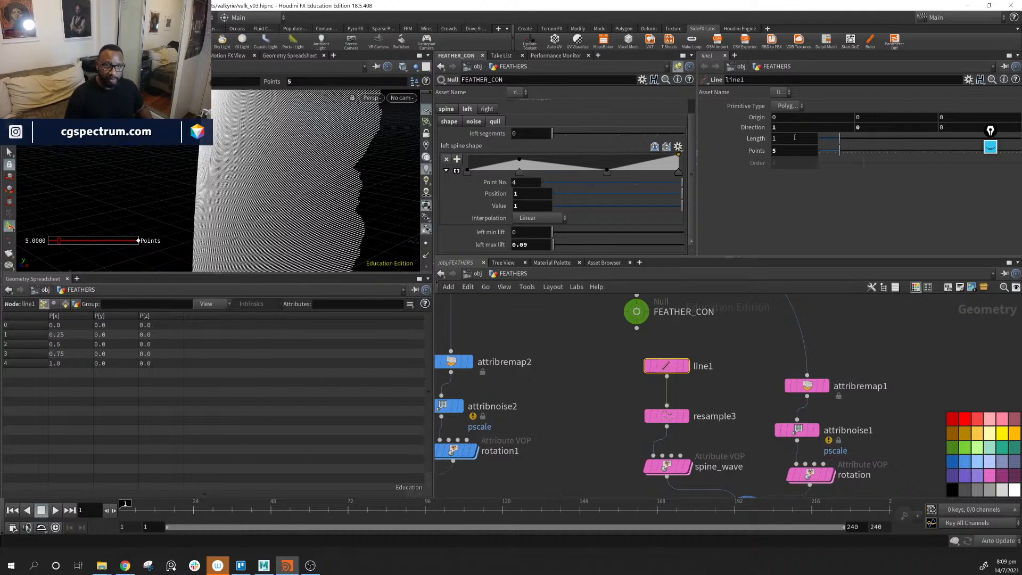
drag(229, 197, 354, 214)
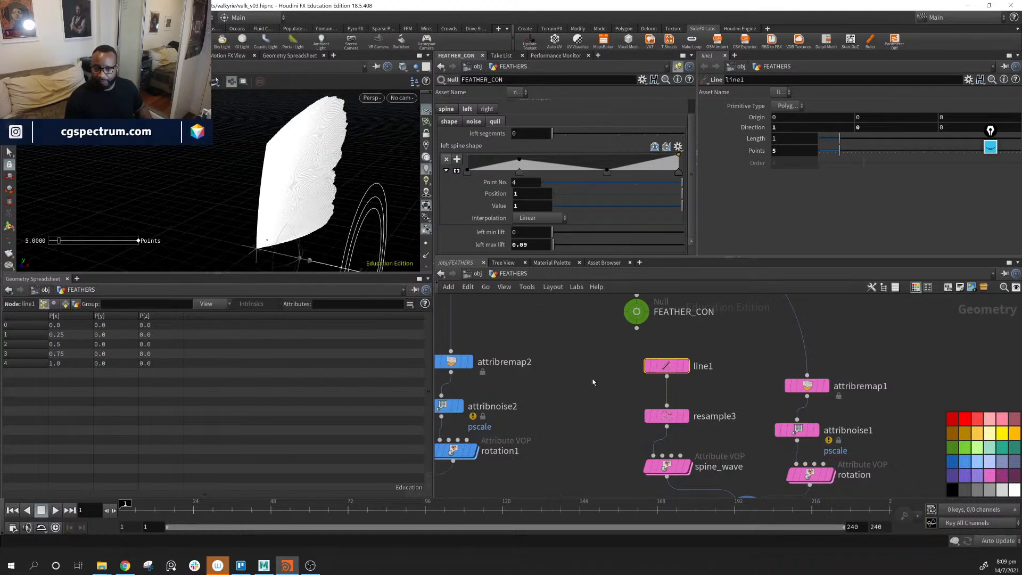
Compare the resample segments and the spine wave ramp and destination values between the blue left branch and the pink right branch.
middle_drag(596, 383, 763, 367)
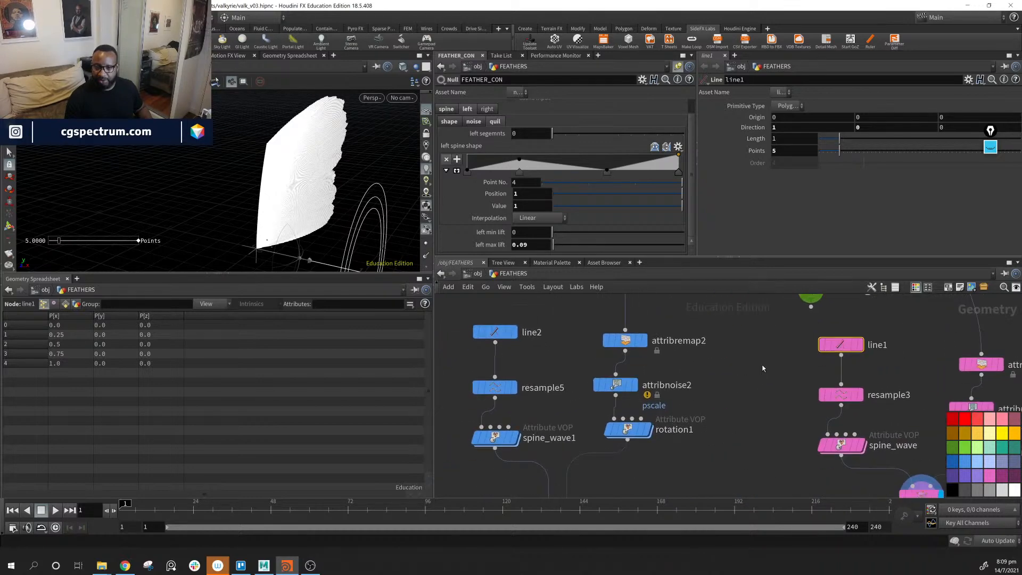
scroll(640, 368, up, 1)
click(466, 390)
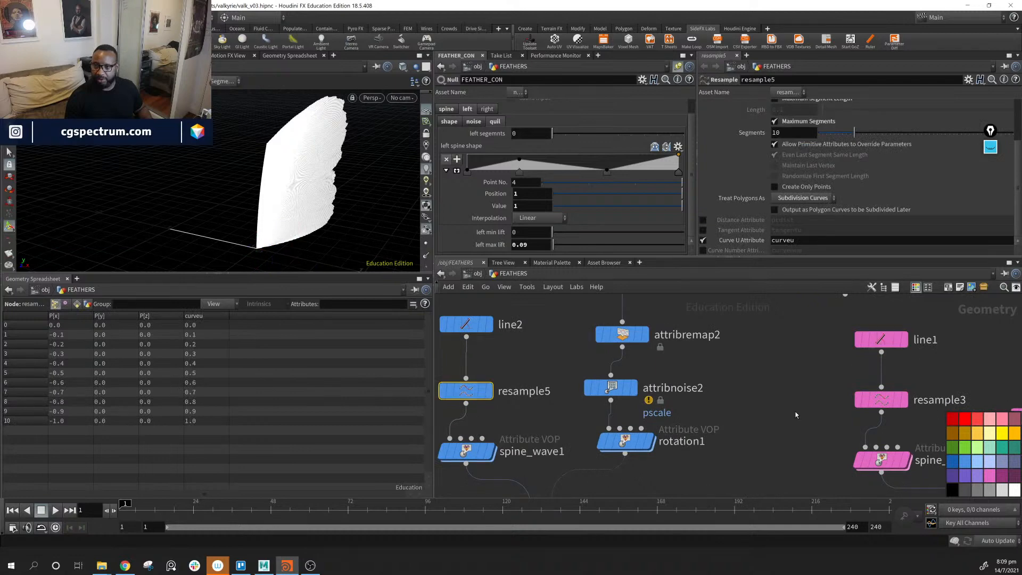
click(888, 400)
middle_drag(888, 401, 923, 340)
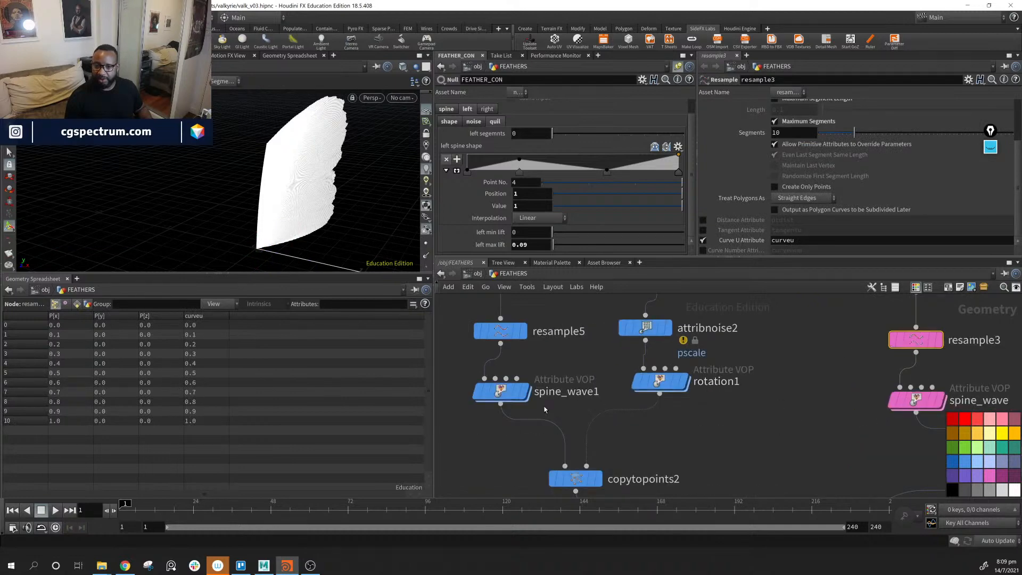
click(493, 395)
scroll(847, 208, up, 5)
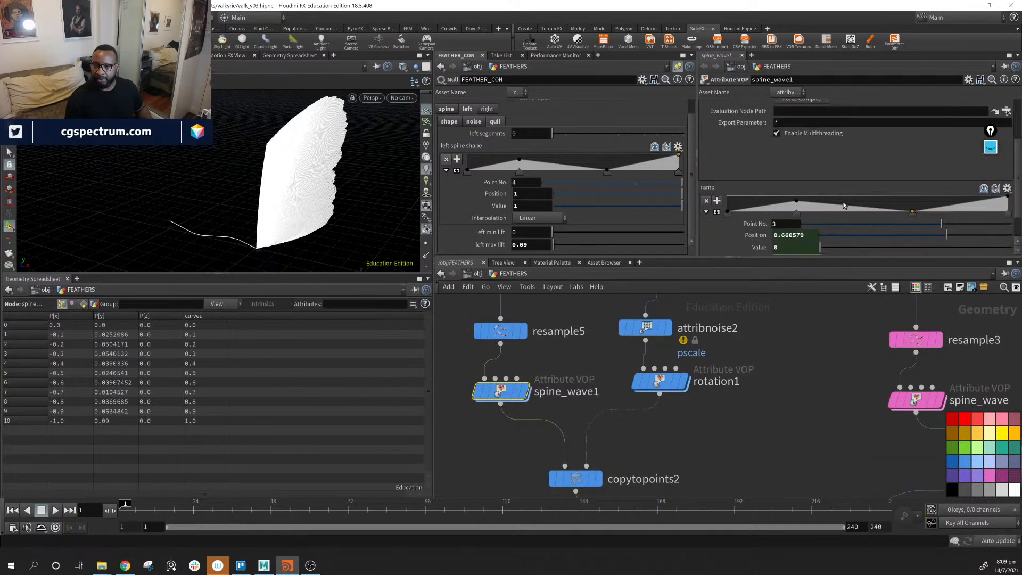
scroll(846, 208, down, 5)
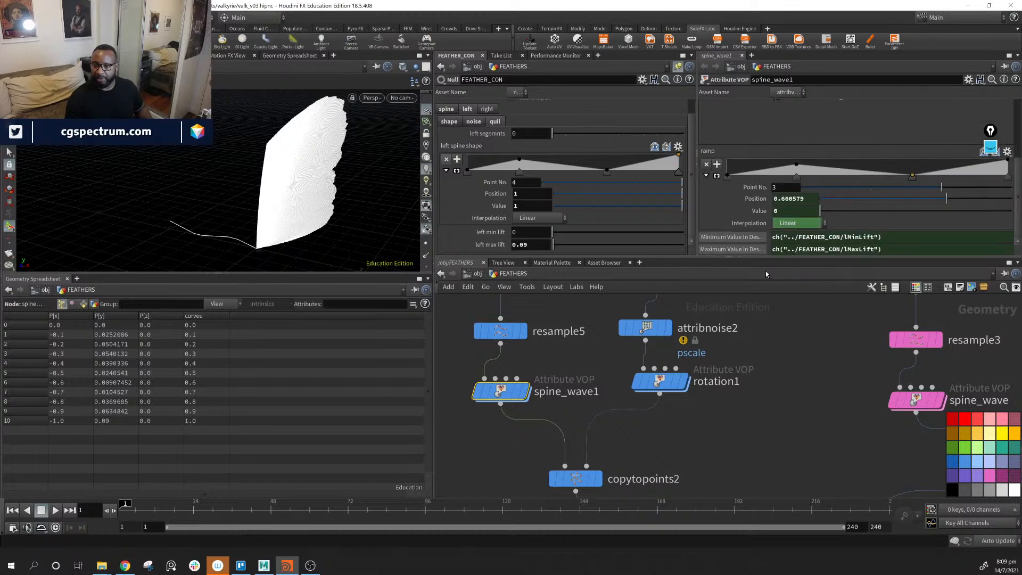
click(733, 249)
click(732, 236)
middle_drag(778, 364, 635, 384)
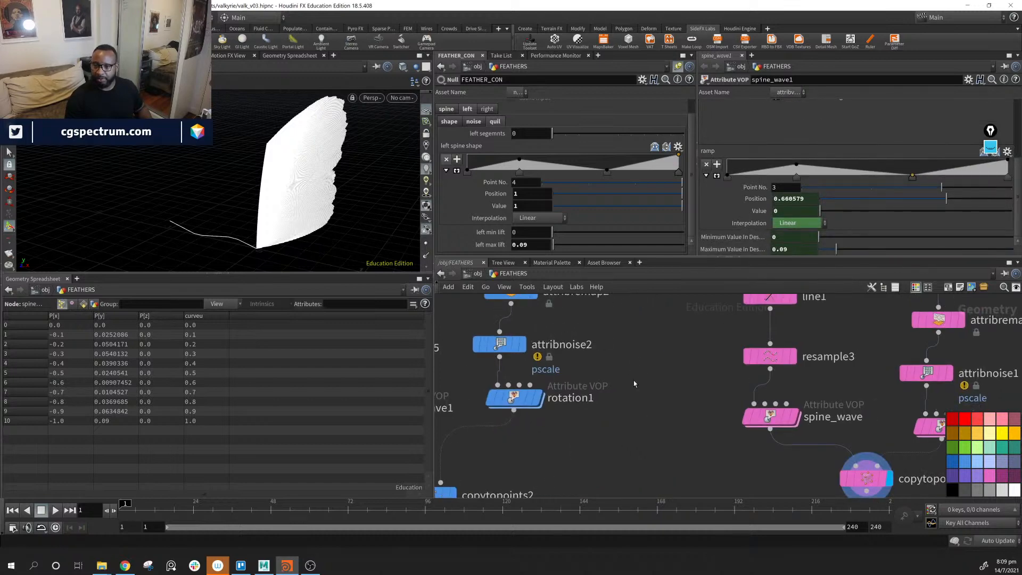
click(768, 423)
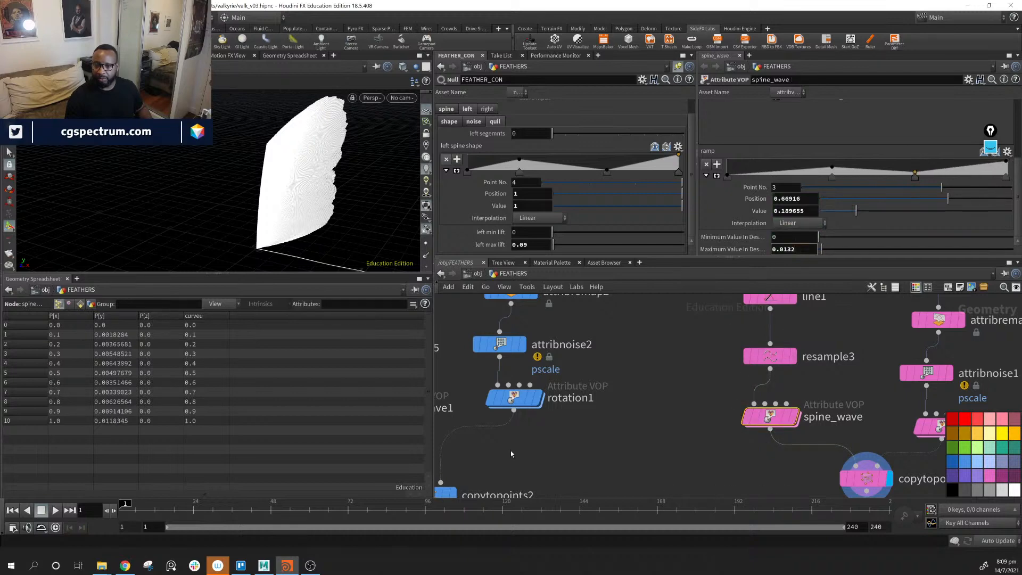
Match spine_wave to spine_wave1 by setting its maximum value in destination to 0.09.
middle_drag(511, 455, 642, 445)
click(486, 402)
middle_drag(728, 424, 614, 436)
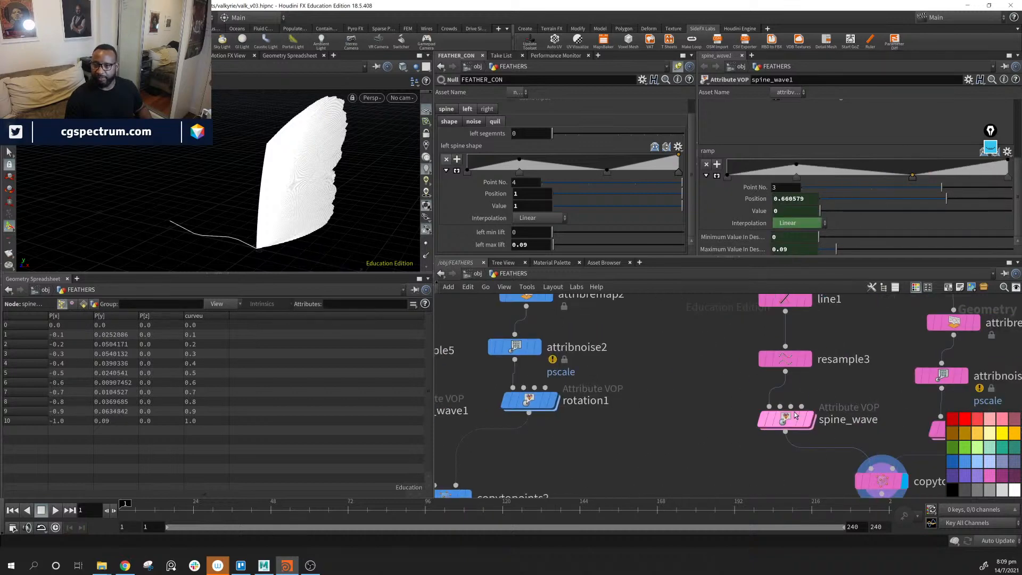
click(794, 418)
click(801, 250)
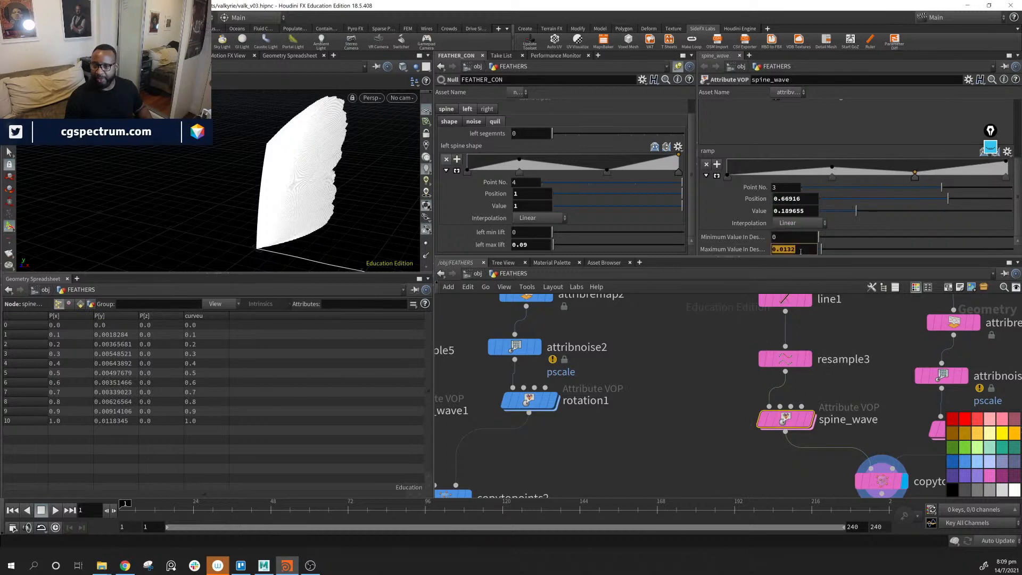
text(.09)
key(Return)
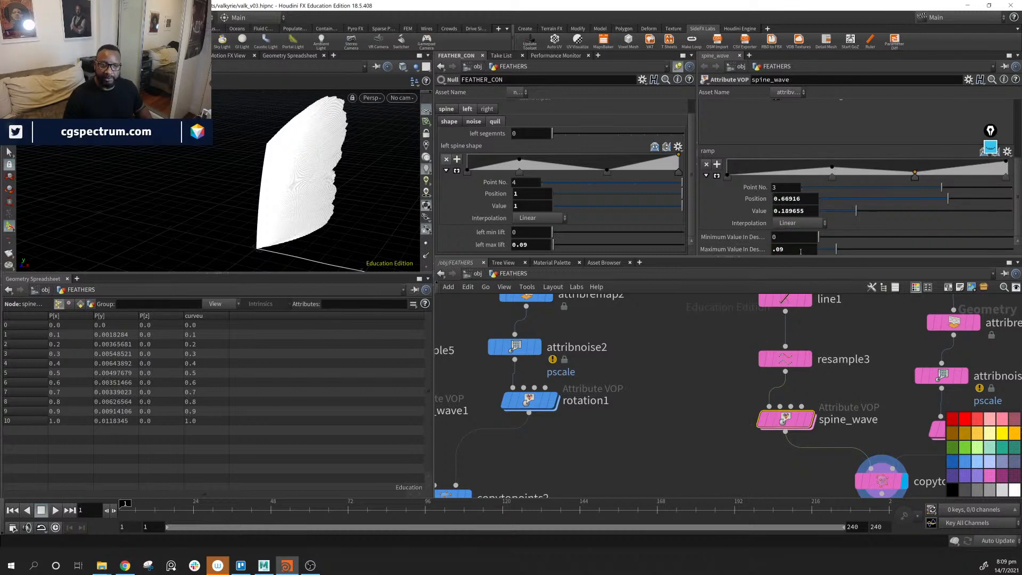
mouse_move(358, 155)
alt+mouse_down()
mouse_move(397, 158)
mouse_move(367, 149)
alt+mouse_up()
Check attribremap2's output maximum in the blue branch and try 0.05 as attribremap1's output maximum.
middle_drag(825, 397, 798, 454)
click(498, 350)
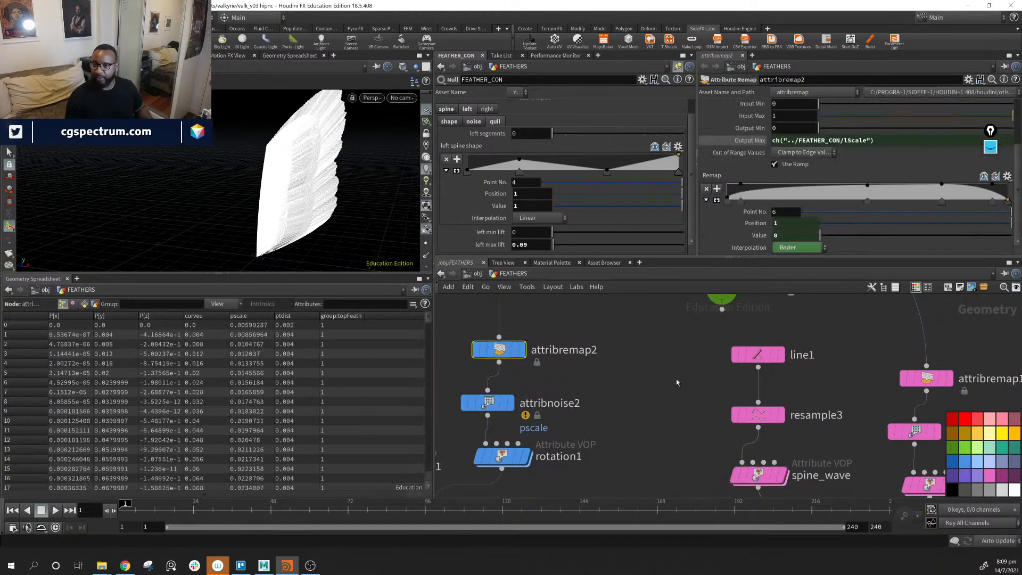
click(750, 140)
middle_drag(666, 395, 540, 392)
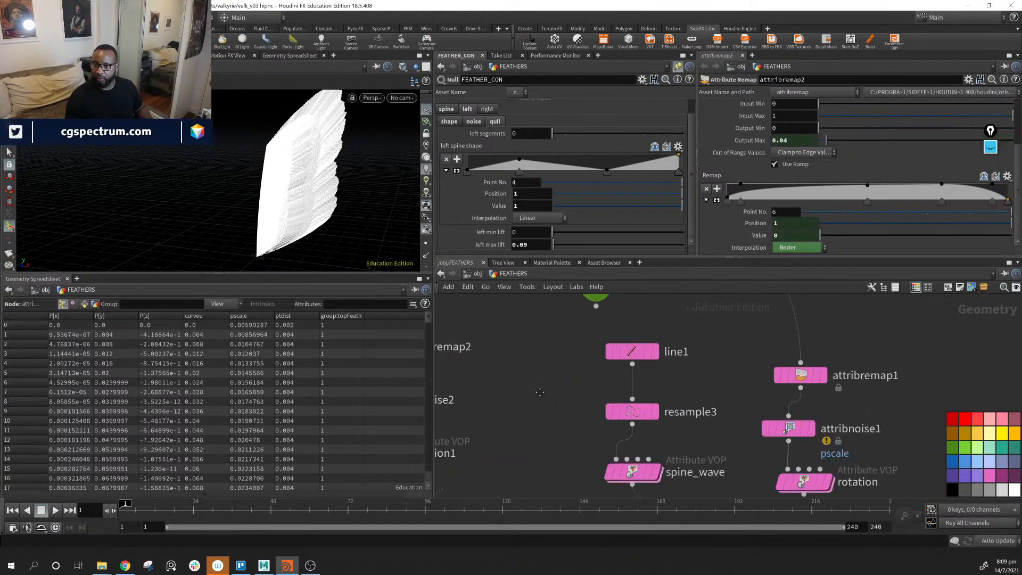
click(803, 376)
click(803, 140)
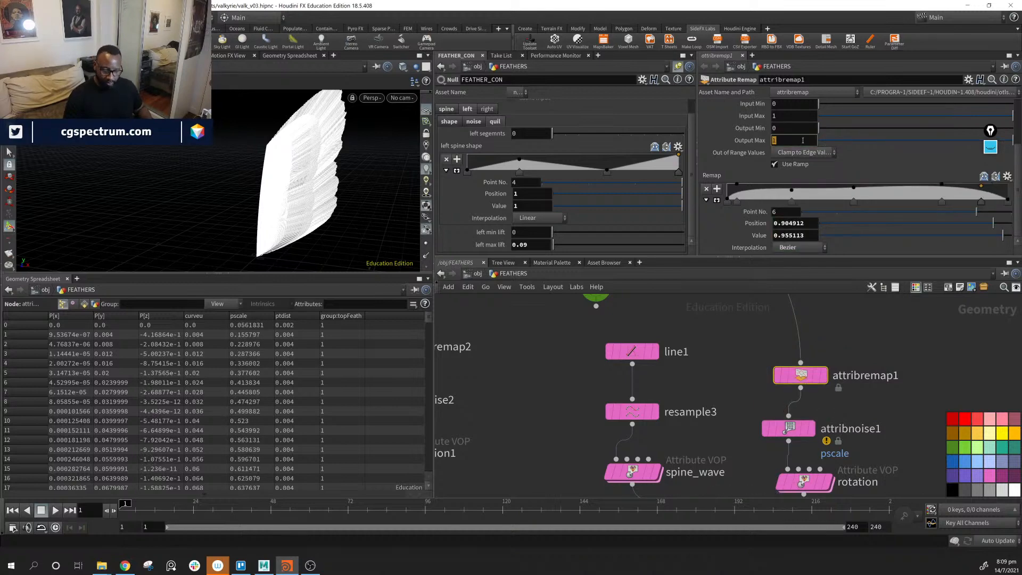
text(.05)
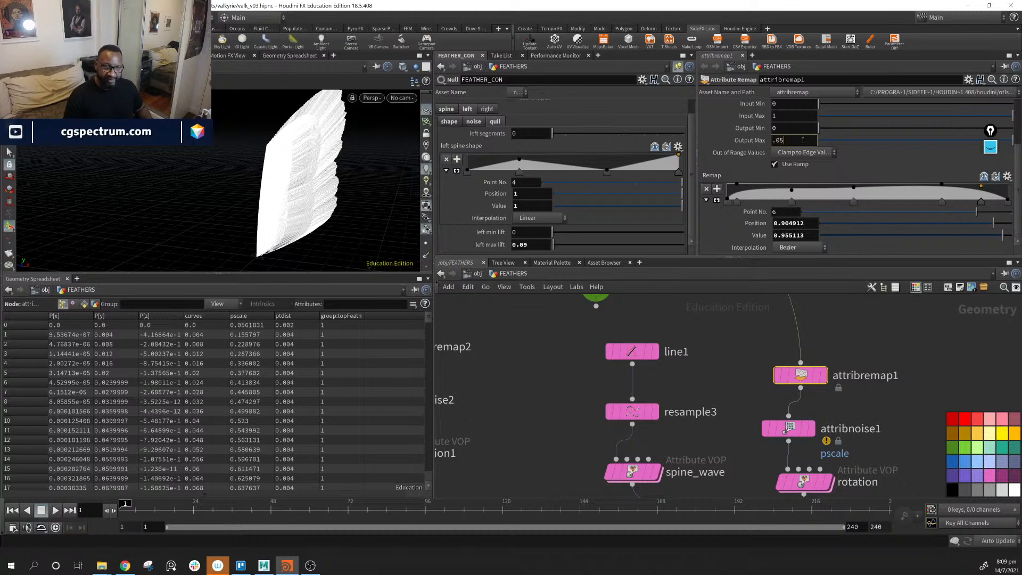
key(Return)
Set attribremap1's output maximum in the pink branch to 0.09.
double_click(803, 140)
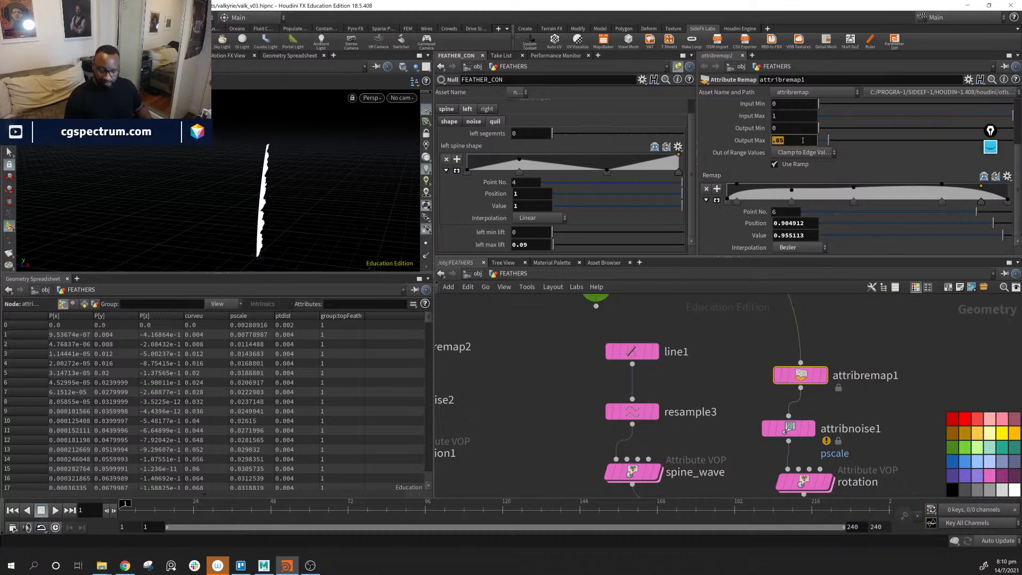
text(.9)
key(Return)
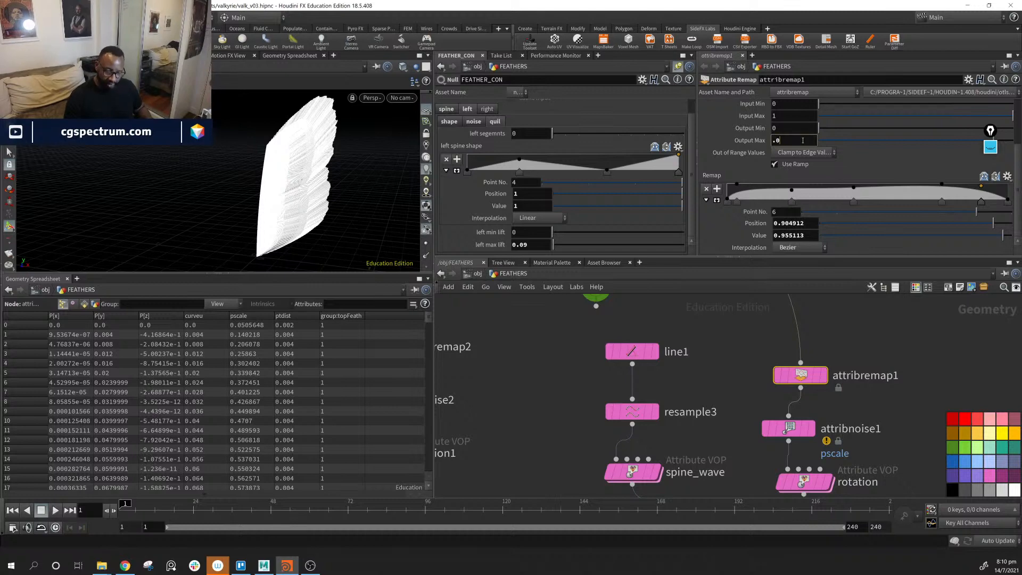
text(9)
key(Return)
alt+drag(265, 261, 256, 234)
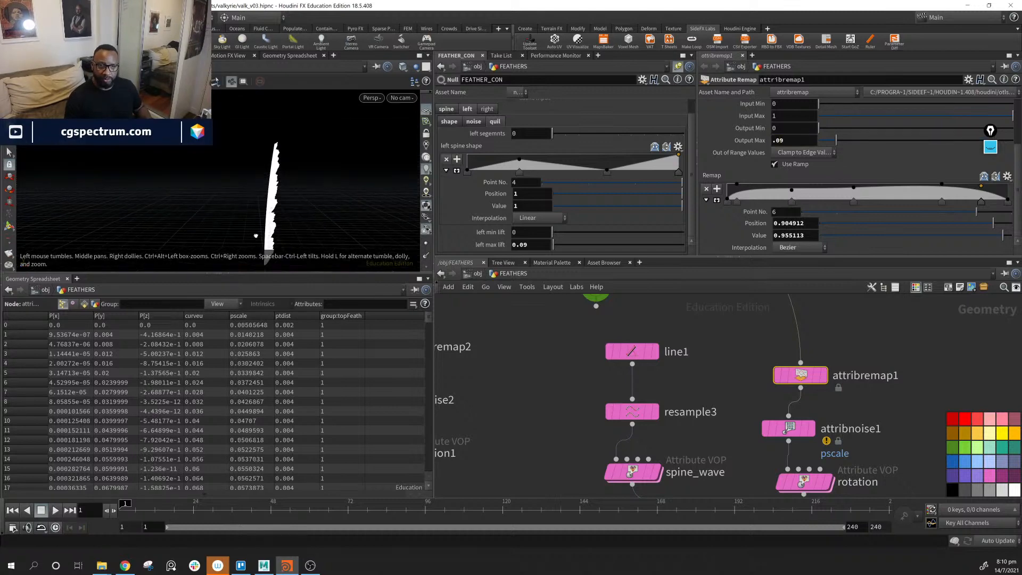
Match attribnoise1's amplitude to attribnoise2 in the blue branch by setting it to 0.005.
middle_drag(758, 409, 743, 373)
click(773, 392)
middle_drag(524, 366, 706, 371)
click(538, 346)
scroll(756, 157, up, 3)
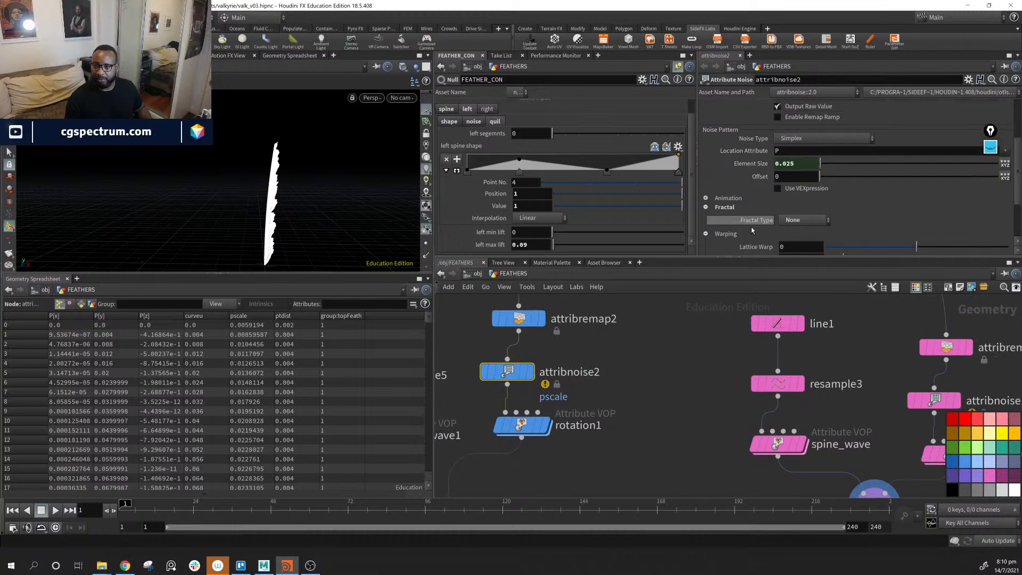
click(755, 137)
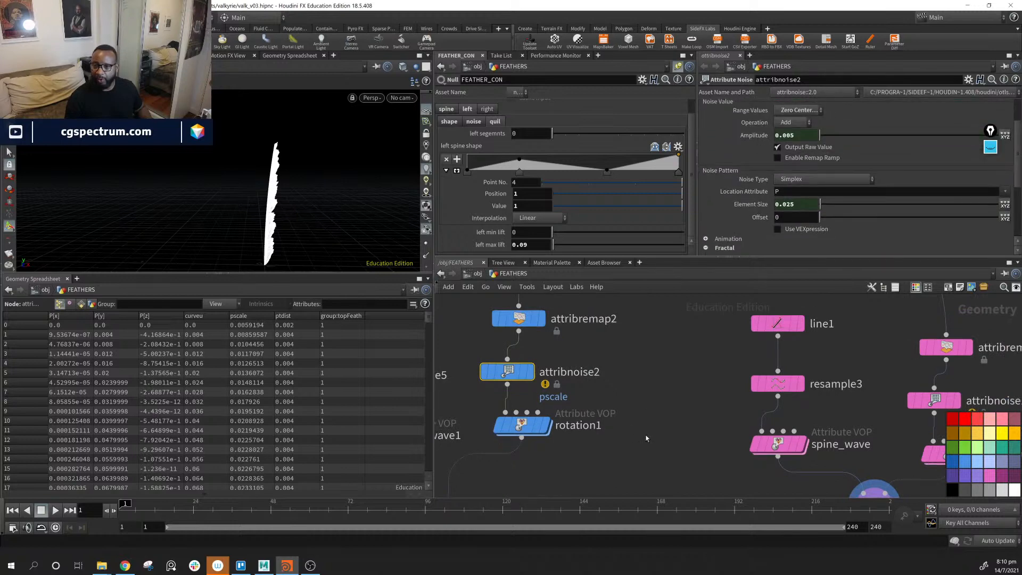
middle_drag(646, 438, 515, 421)
click(794, 395)
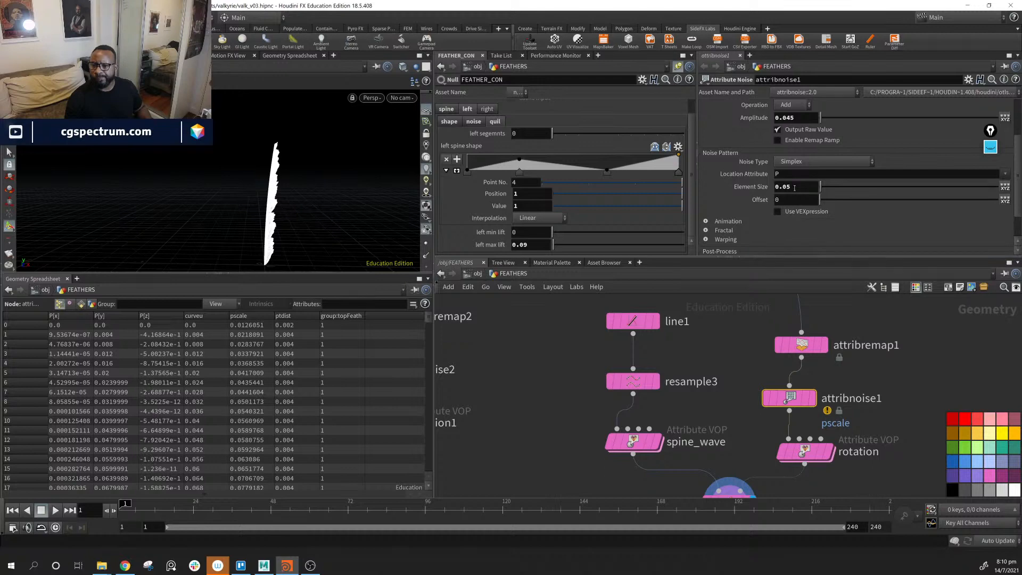
double_click(818, 117)
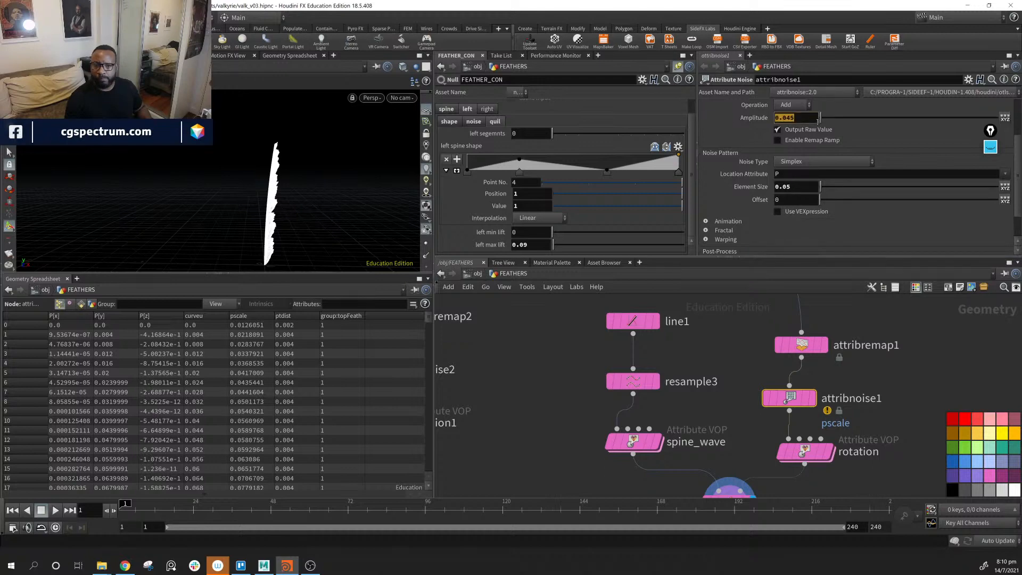
text(.005)
key(Return)
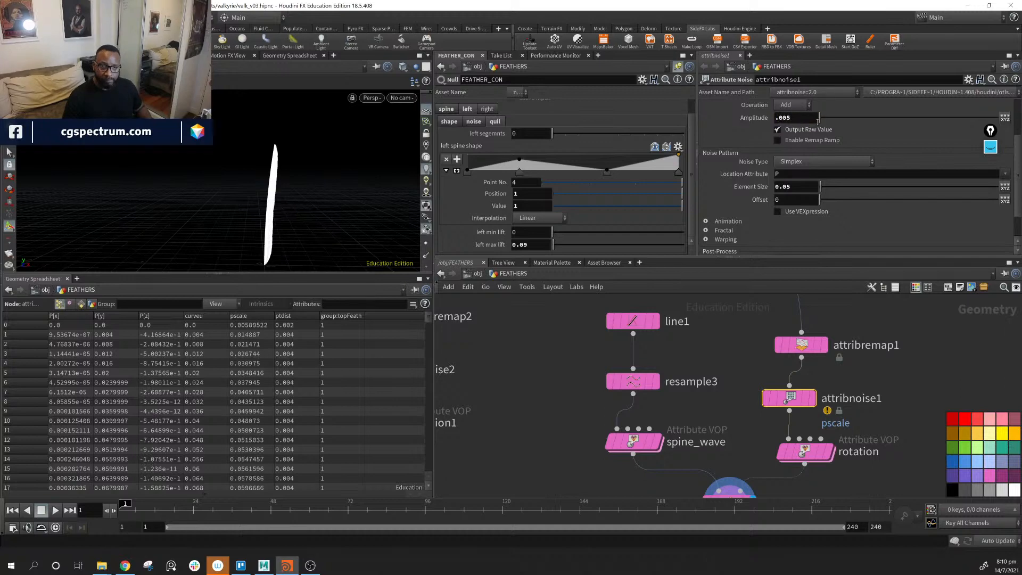
Match attribnoise1's element size to attribnoise2 by setting it to 0.025.
double_click(811, 188)
text(.025)
key(Return)
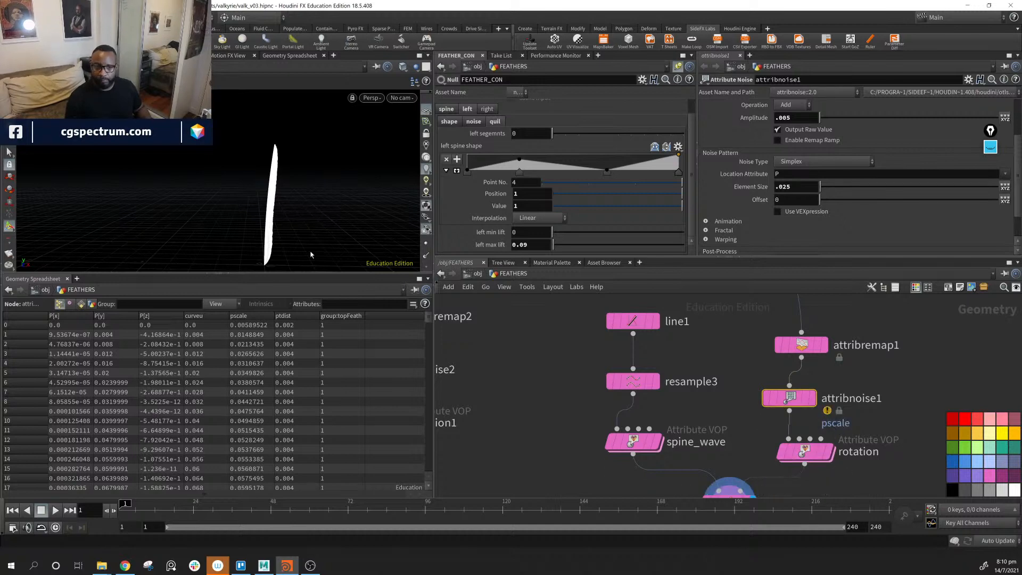
scroll(253, 175, up, 5)
drag(254, 175, 364, 209)
Move the FEATHER_CON null beside the pink line1 node and show line1's parameters.
middle_drag(740, 384, 782, 433)
middle_drag(717, 338, 731, 387)
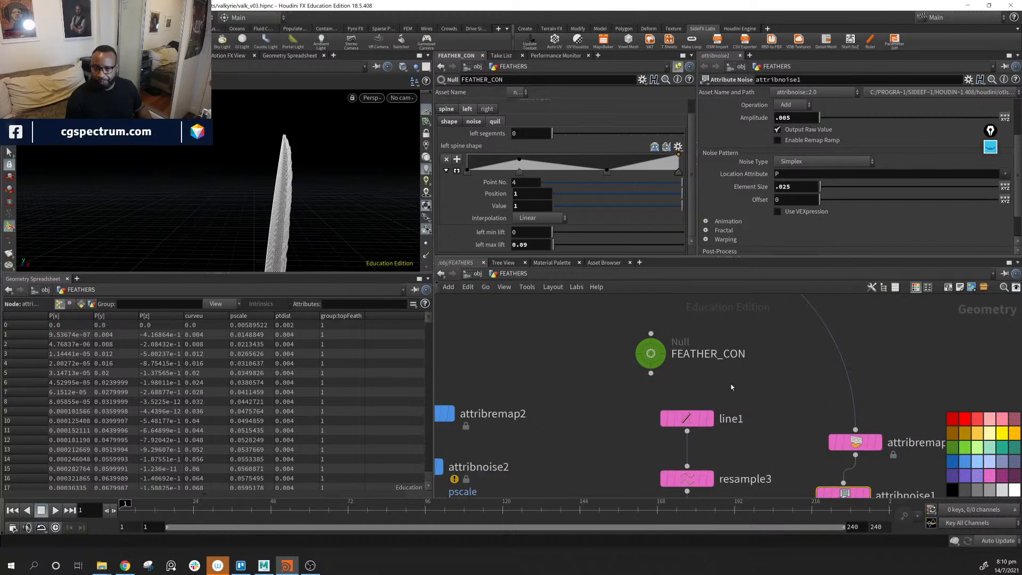
drag(647, 353, 583, 397)
click(666, 420)
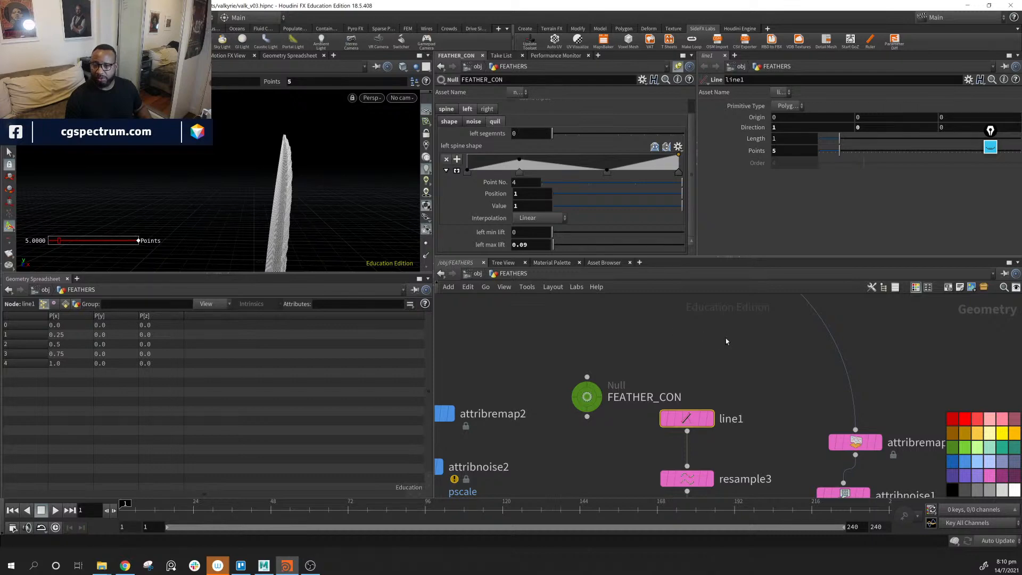
middle_drag(726, 341, 734, 263)
Copy spine_wave's ramp values into FEATHER_CON's right spine shape ramp and set right max lift to 0.09.
click(695, 461)
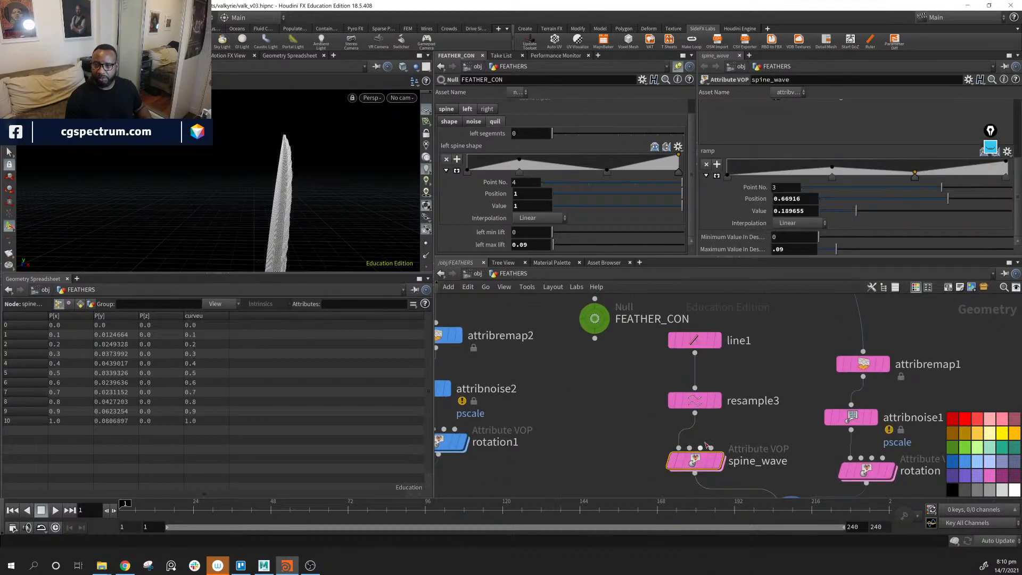
right_click(454, 146)
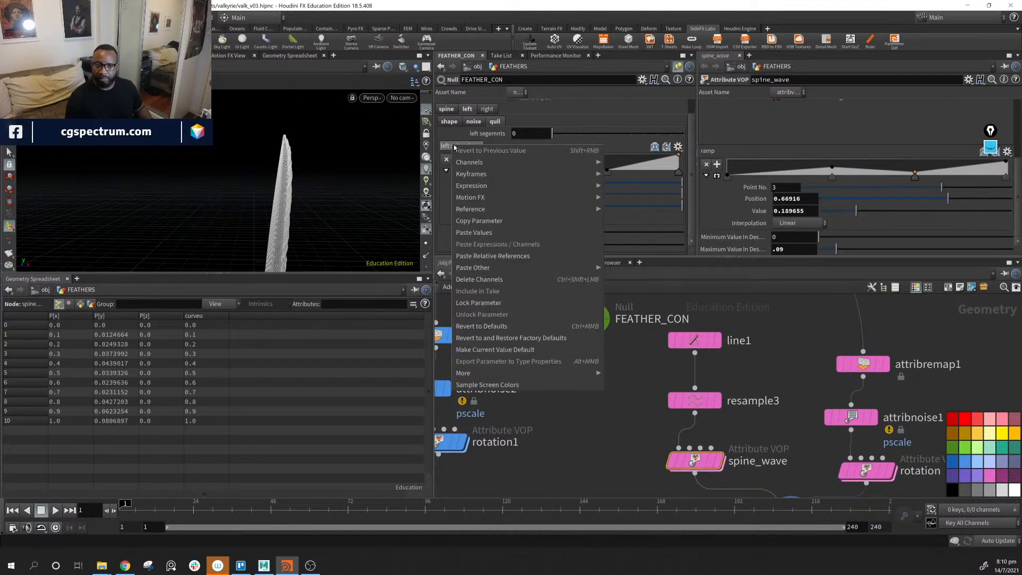
click(450, 147)
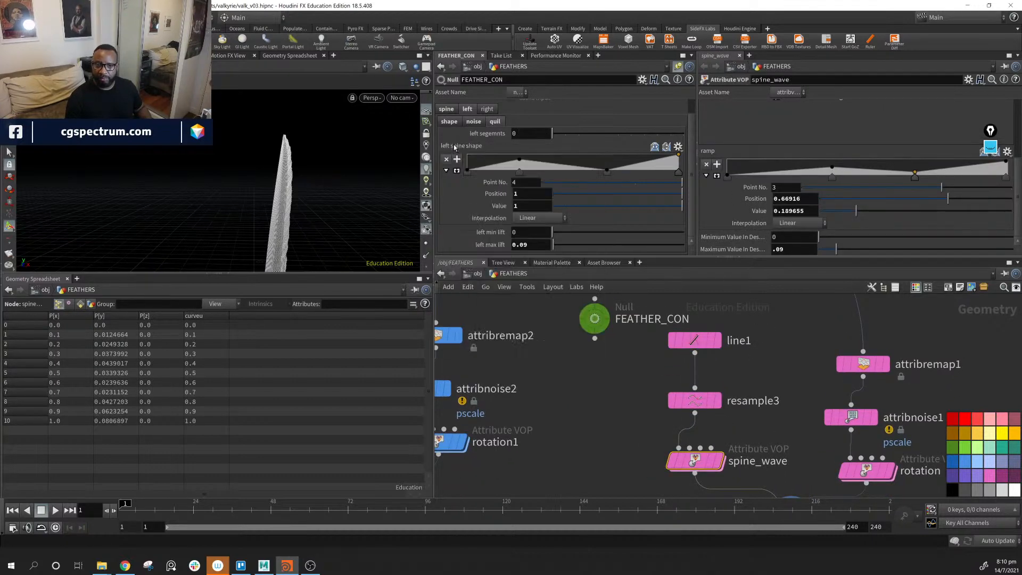
click(487, 110)
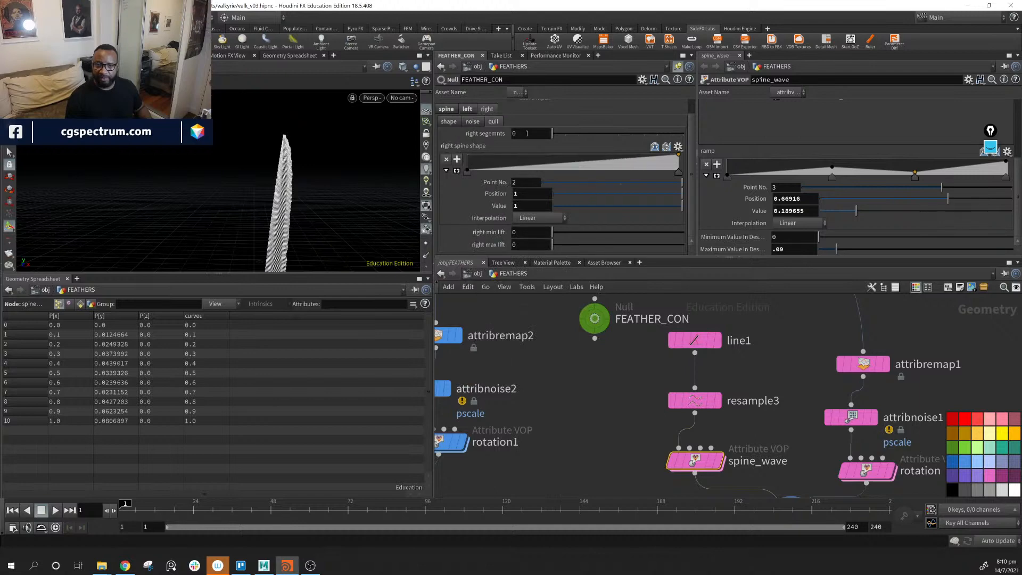
right_click(708, 151)
click(777, 227)
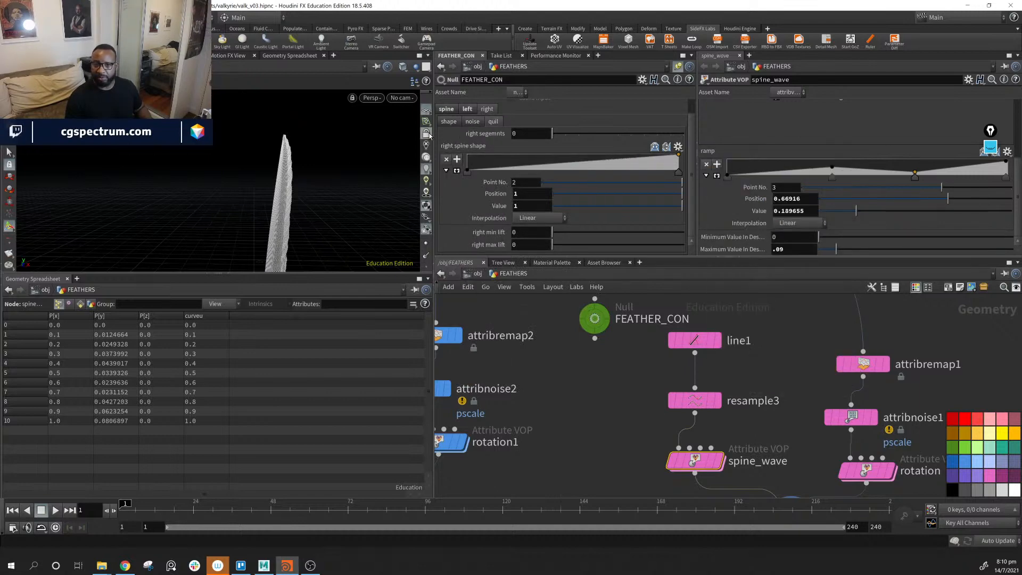
right_click(463, 145)
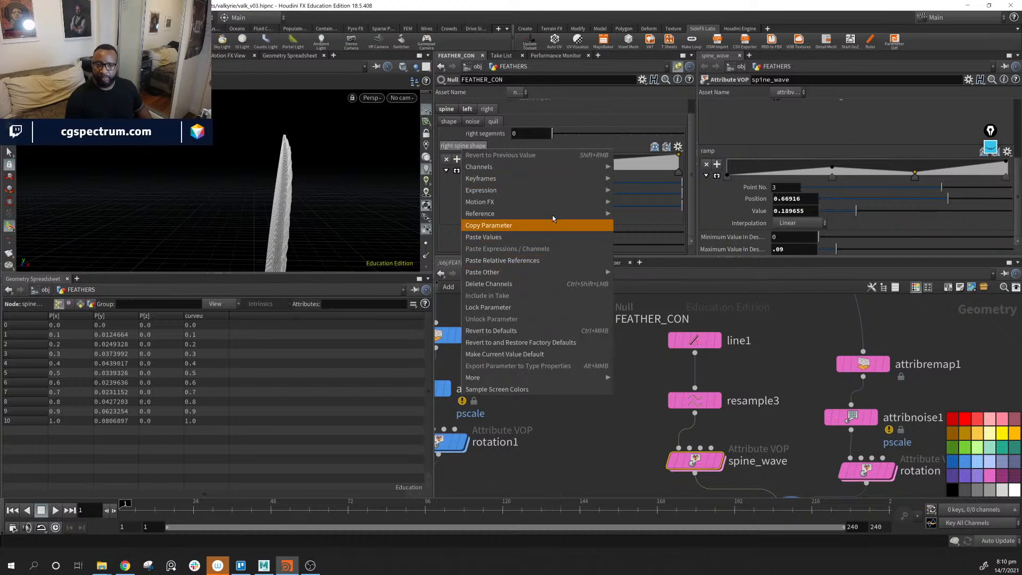
click(554, 236)
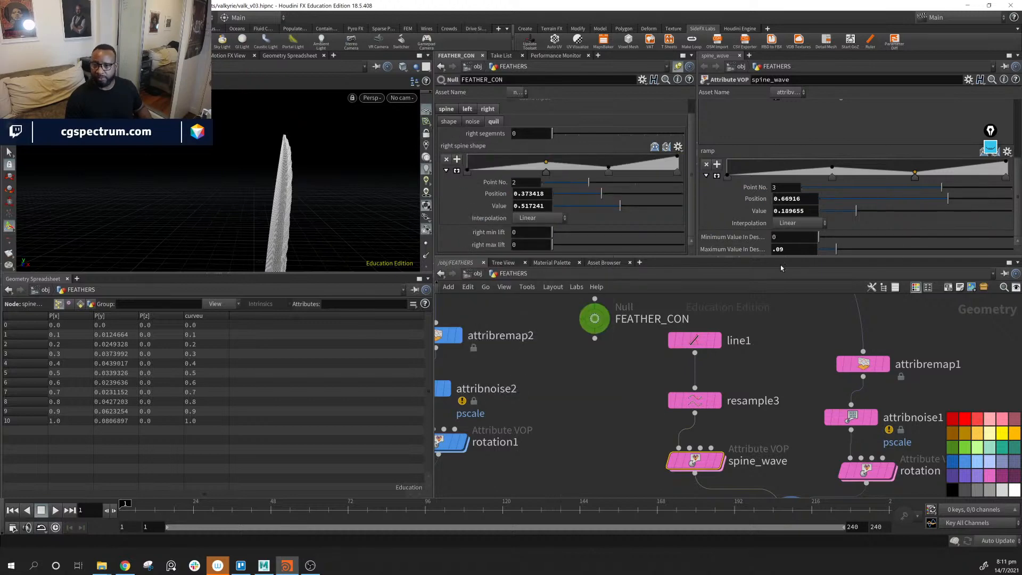
click(541, 248)
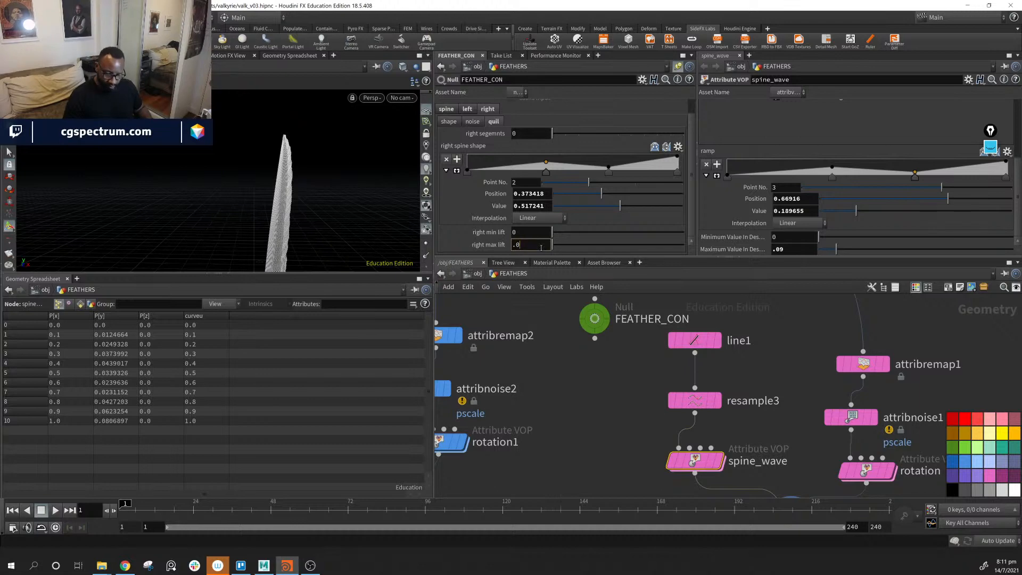
key(Return)
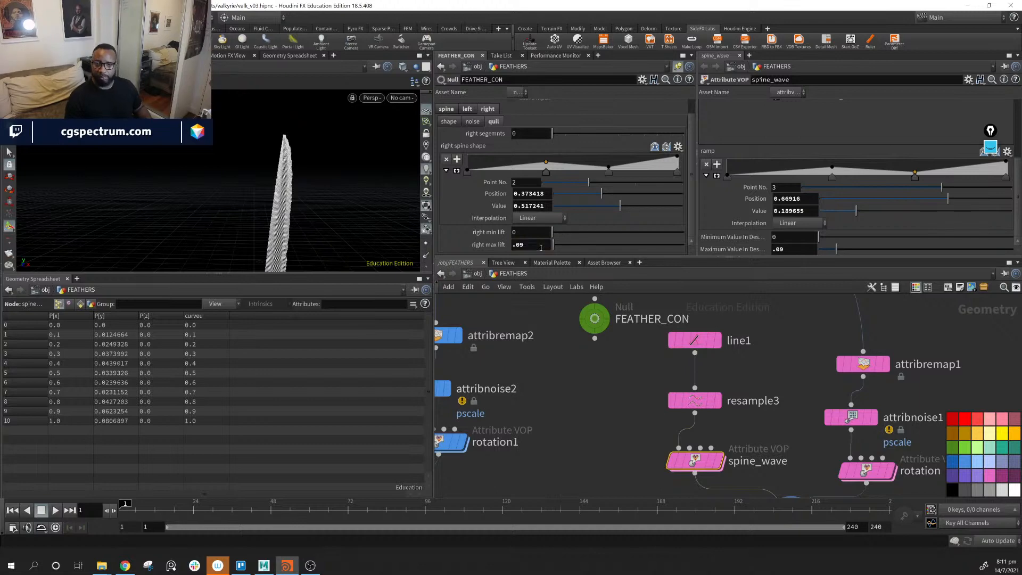
Link spine_wave's ramp to FEATHER_CON's right spine shape with relative references.
right_click(467, 146)
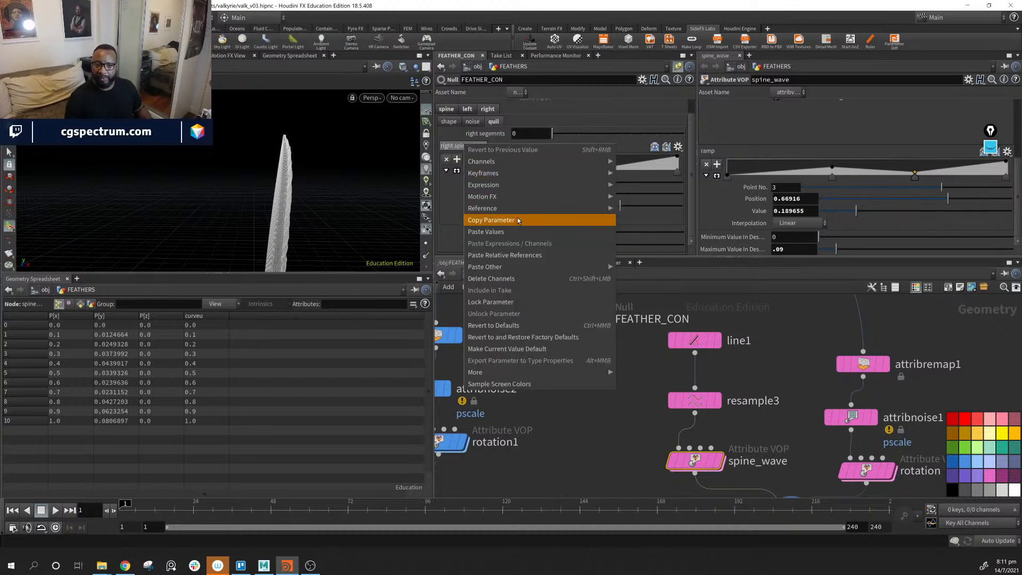
click(519, 219)
right_click(754, 178)
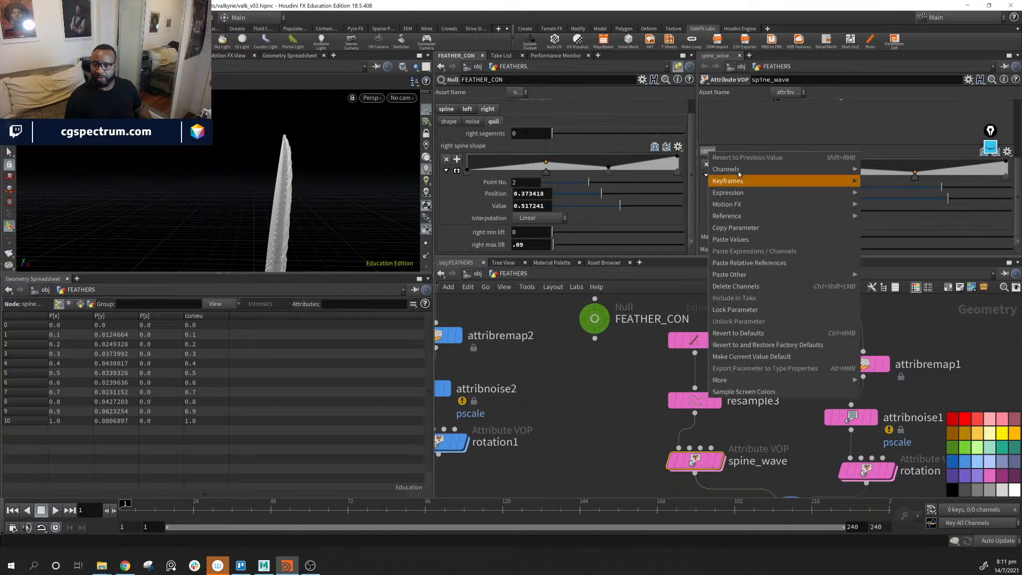
click(775, 255)
Link spine_wave's minimum and maximum destination values to FEATHER_CON's right min lift and right max lift as relative channel references.
drag(489, 232, 755, 242)
click(783, 255)
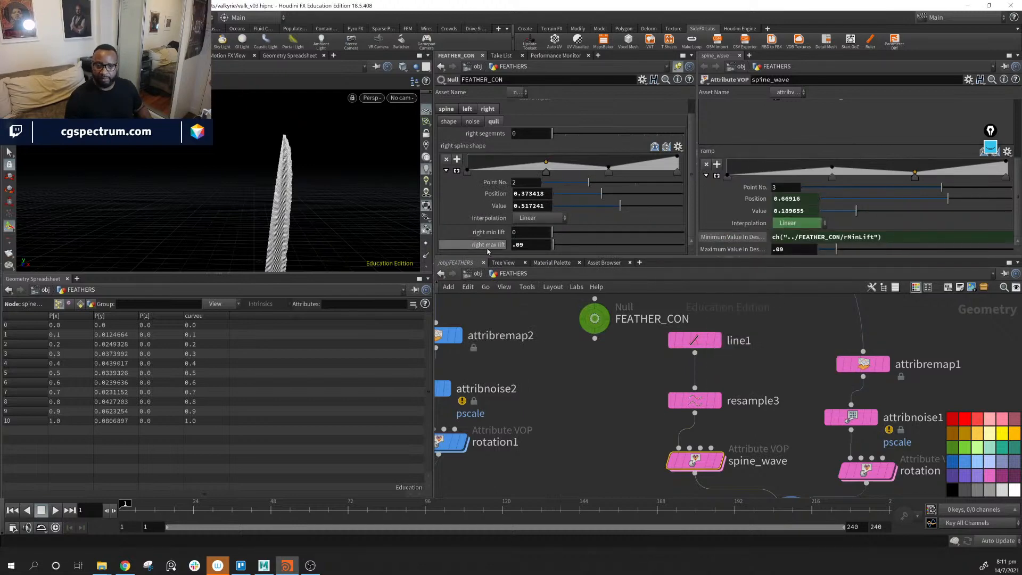
drag(751, 249, 752, 250)
click(772, 265)
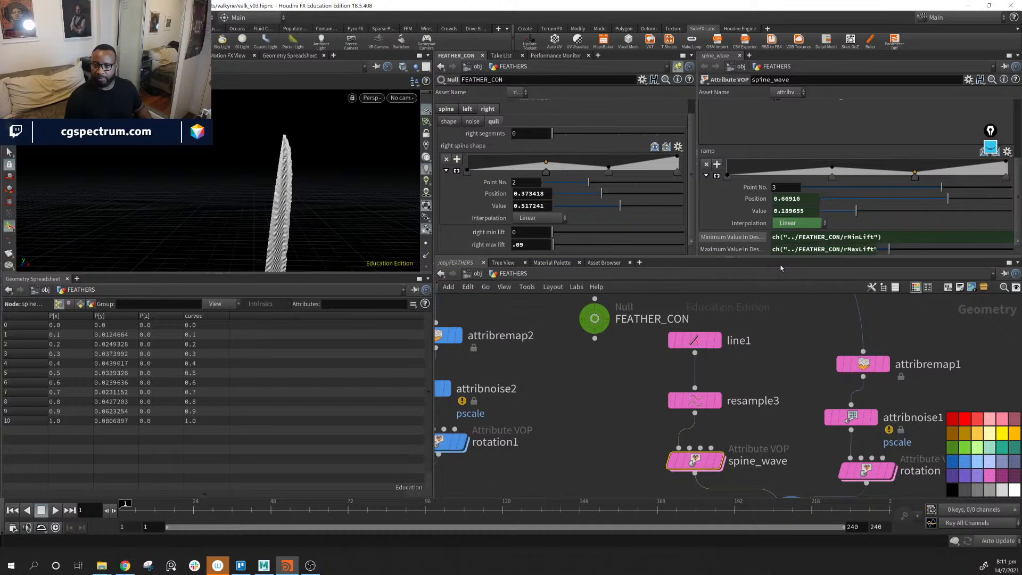
alt+middle_drag(303, 202, 266, 176)
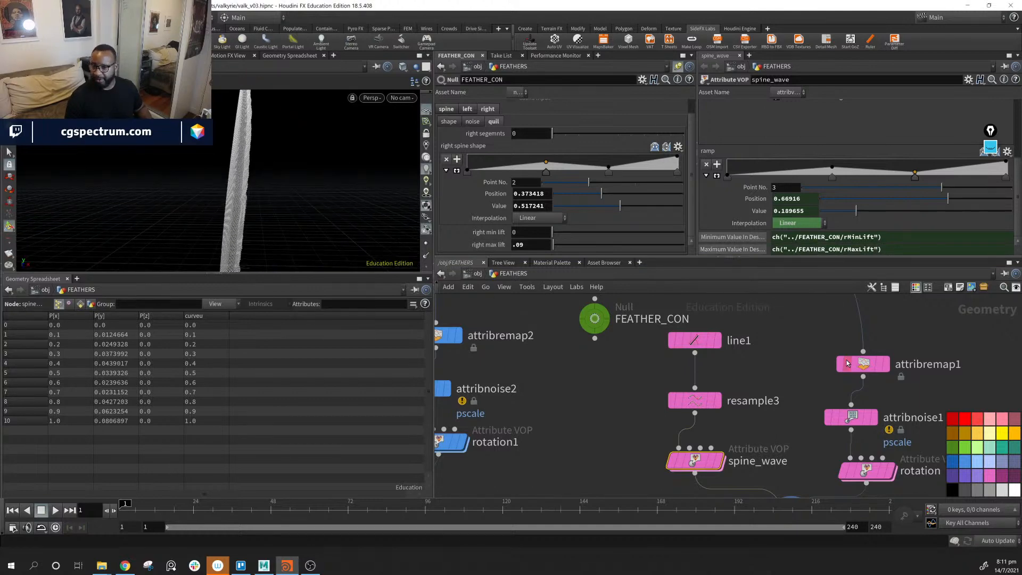
Move FEATHER_CON closer to resample3 and link resample3's segments to the right segments control as a relative channel reference.
drag(601, 322, 595, 372)
click(696, 397)
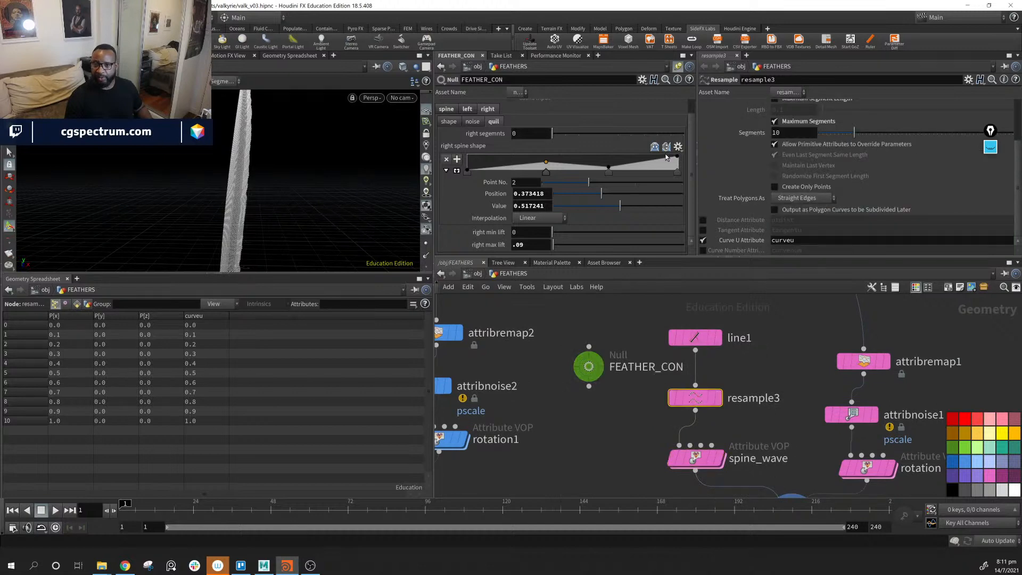
scroll(781, 123, up, 1)
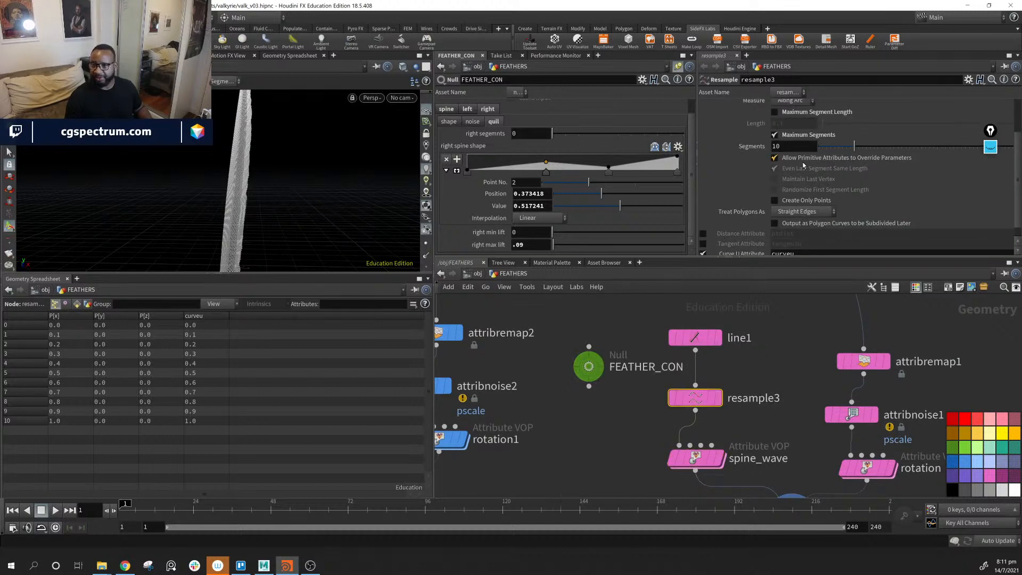
drag(485, 133, 752, 148)
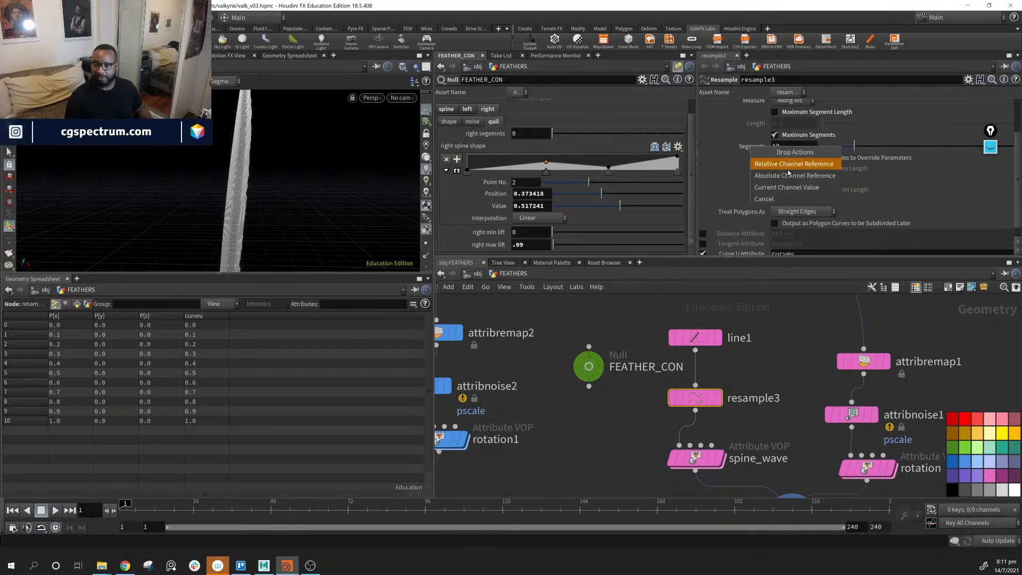
click(790, 164)
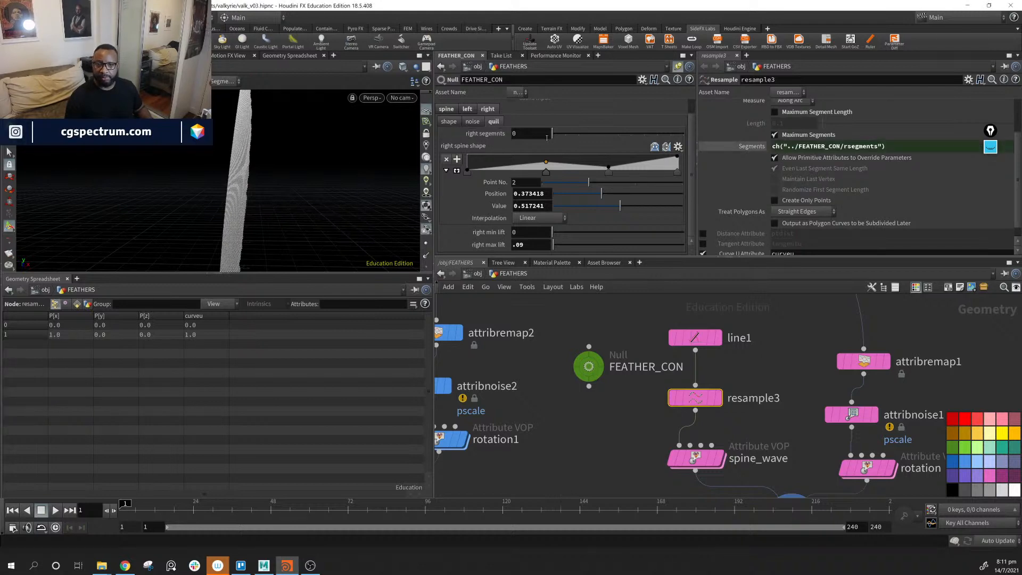
Set FEATHER_CON's right segments control to 10.
click(537, 135)
text(10)
key(Return)
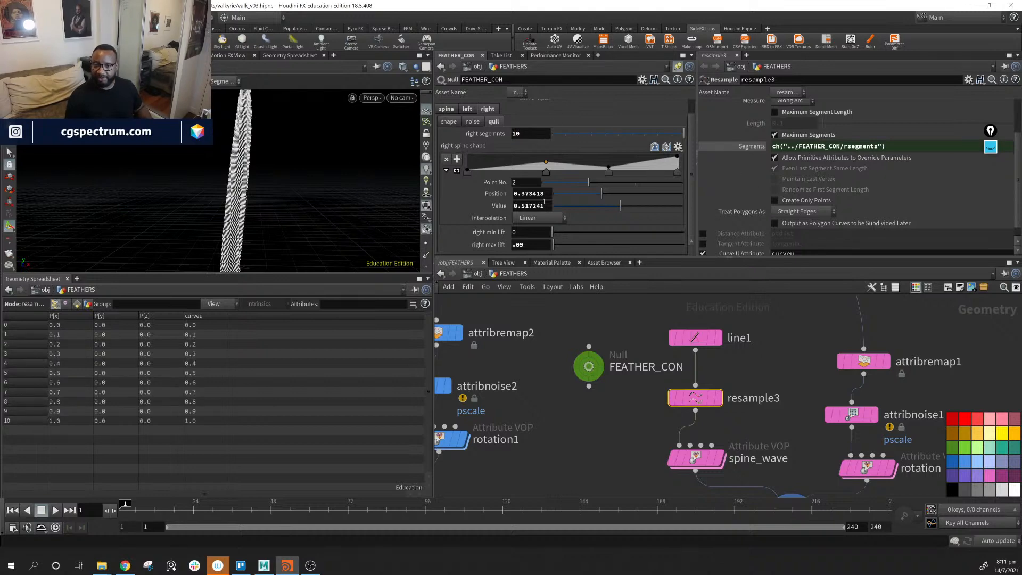
middle_drag(781, 359, 750, 444)
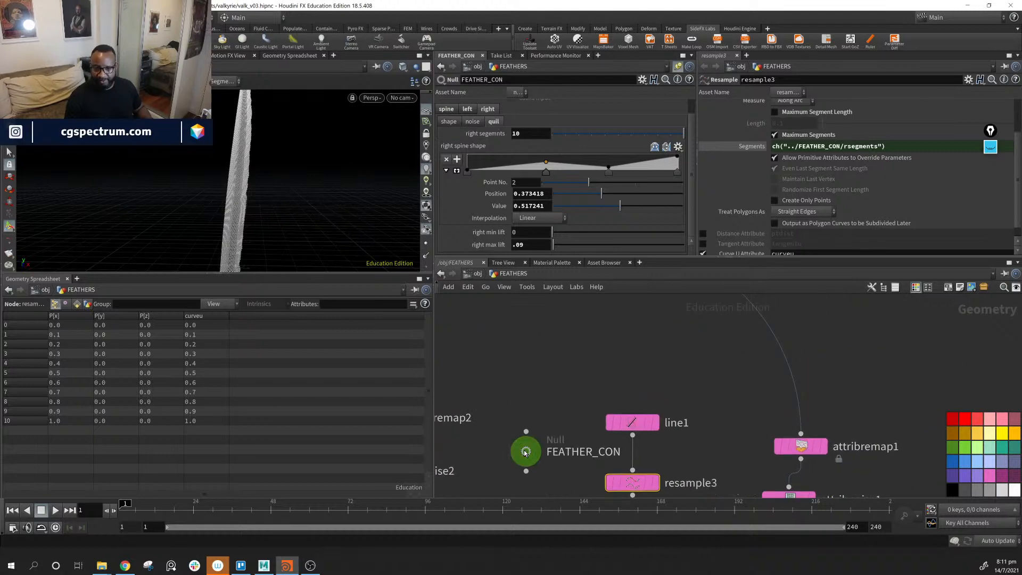
Move FEATHER_CON above line1 and copy attribnoise1's amplitude of .005 into FEATHER_CON's right noise amp.
drag(526, 452, 701, 386)
click(474, 122)
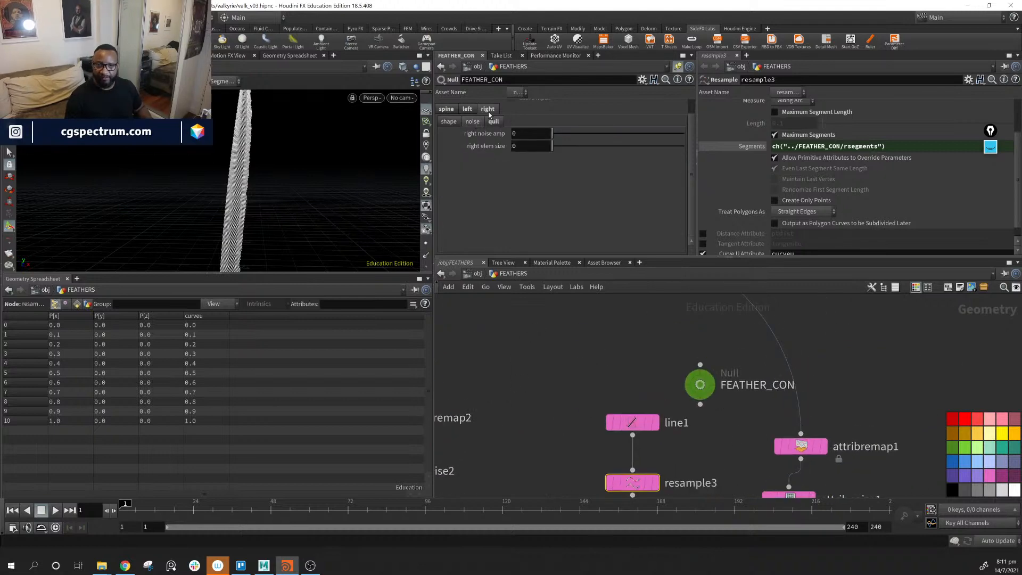
middle_drag(802, 439, 774, 365)
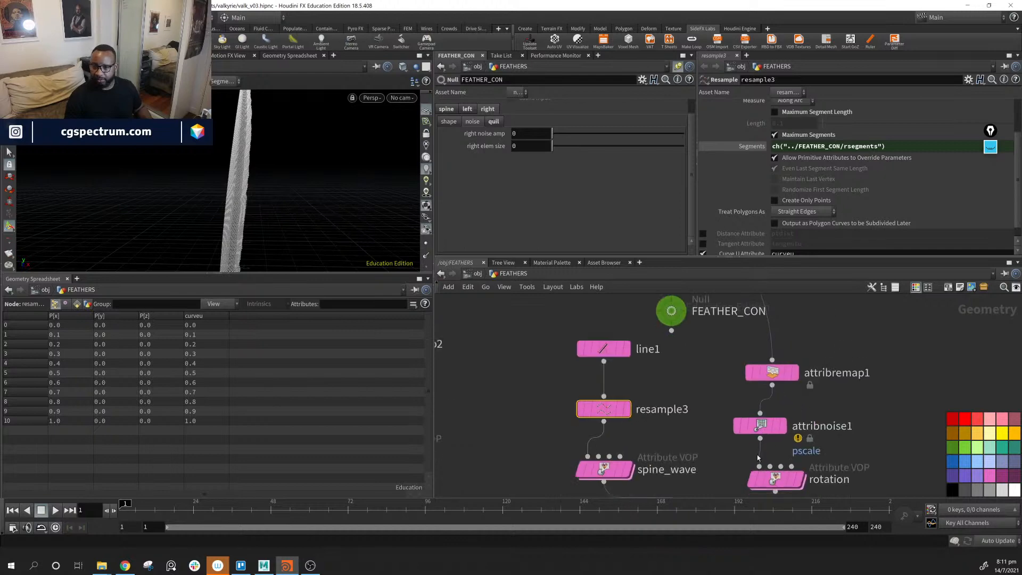
click(761, 427)
drag(800, 121, 756, 119)
key(ctrl+c)
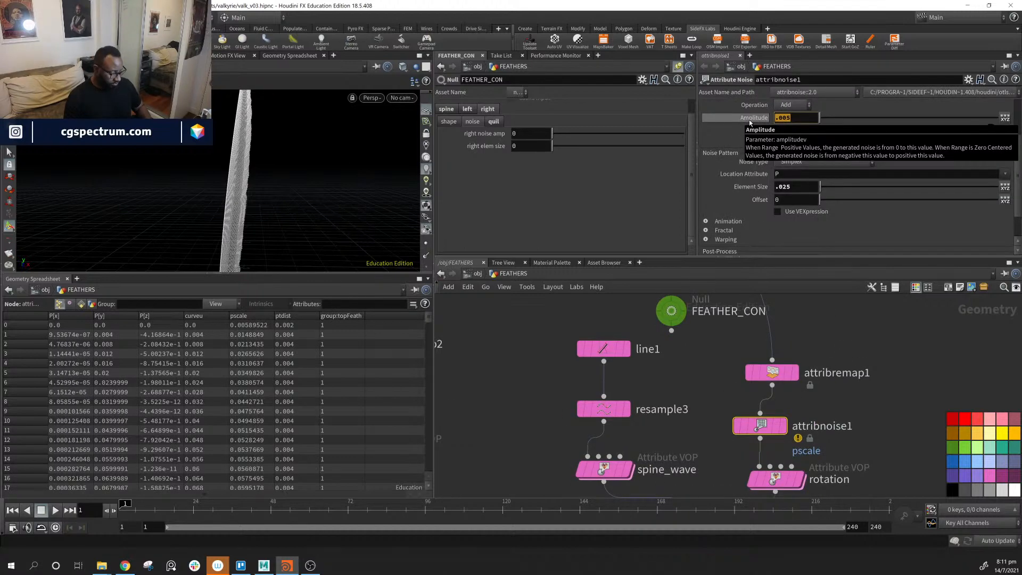
drag(526, 136, 496, 137)
key(ctrl+v)
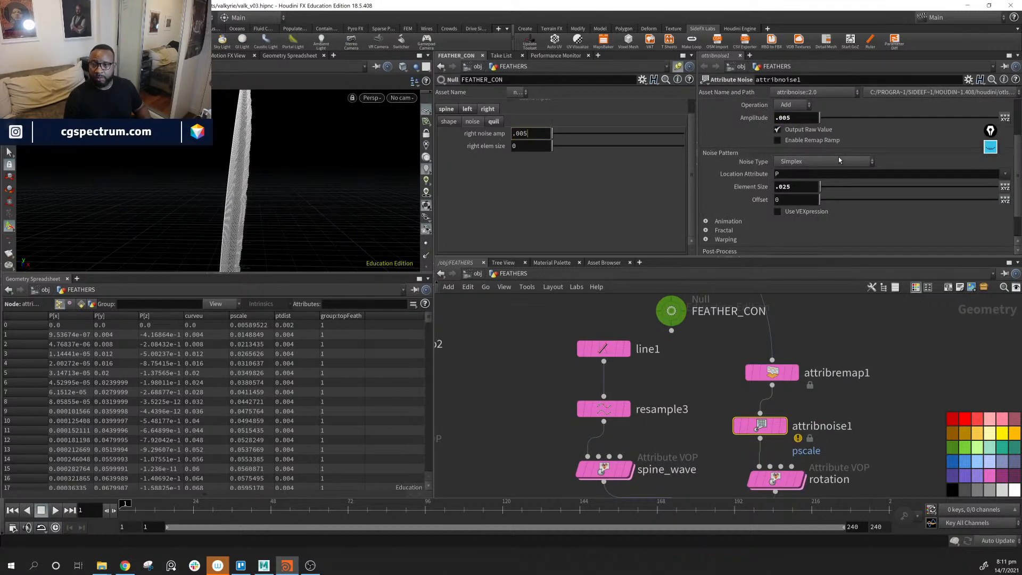
Copy attribnoise1's element size of .025 into FEATHER_CON's right elem size.
drag(807, 190, 758, 191)
key(ctrl+c)
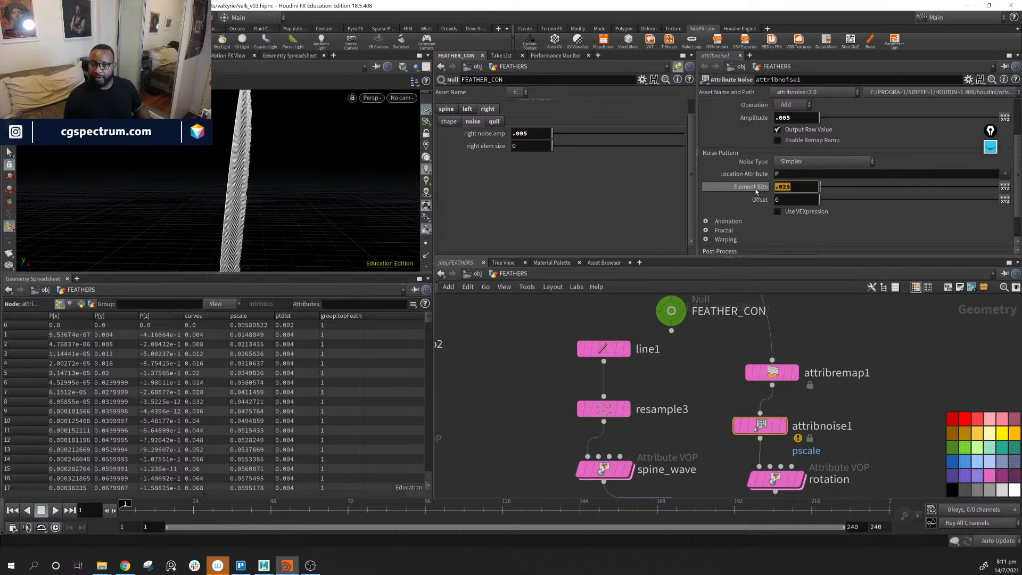
click(522, 150)
key(ctrl+v)
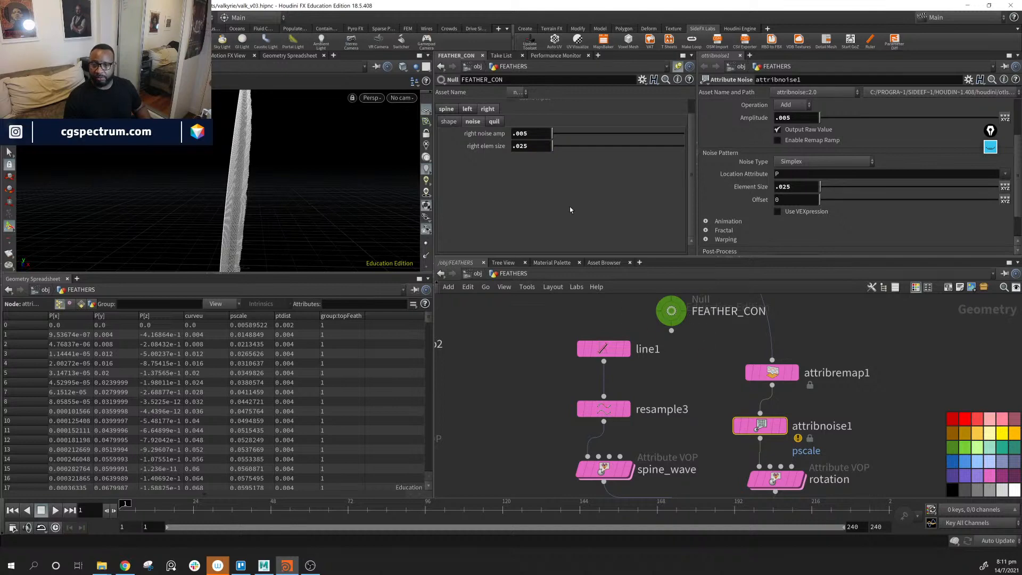
Link attribnoise1's amplitude and element size to FEATHER_CON's right noise amp and right elem size as relative channel references.
right_click(748, 122)
click(777, 137)
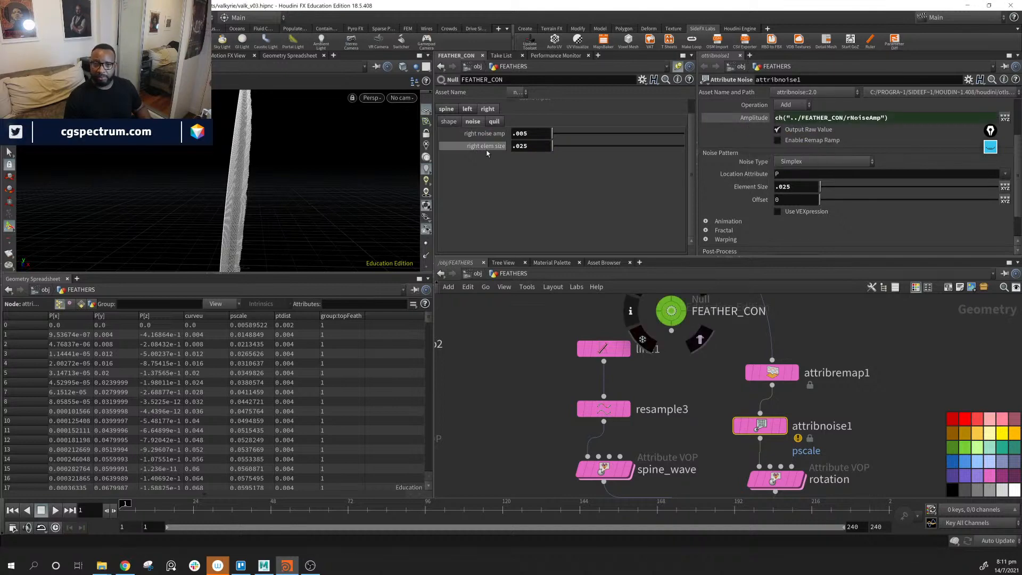
drag(764, 189, 765, 190)
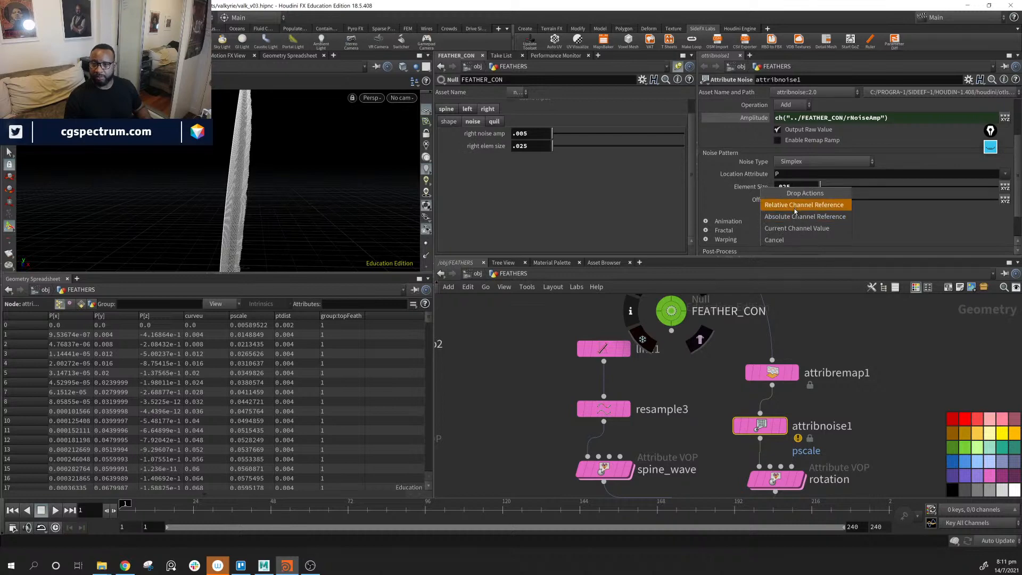
click(795, 210)
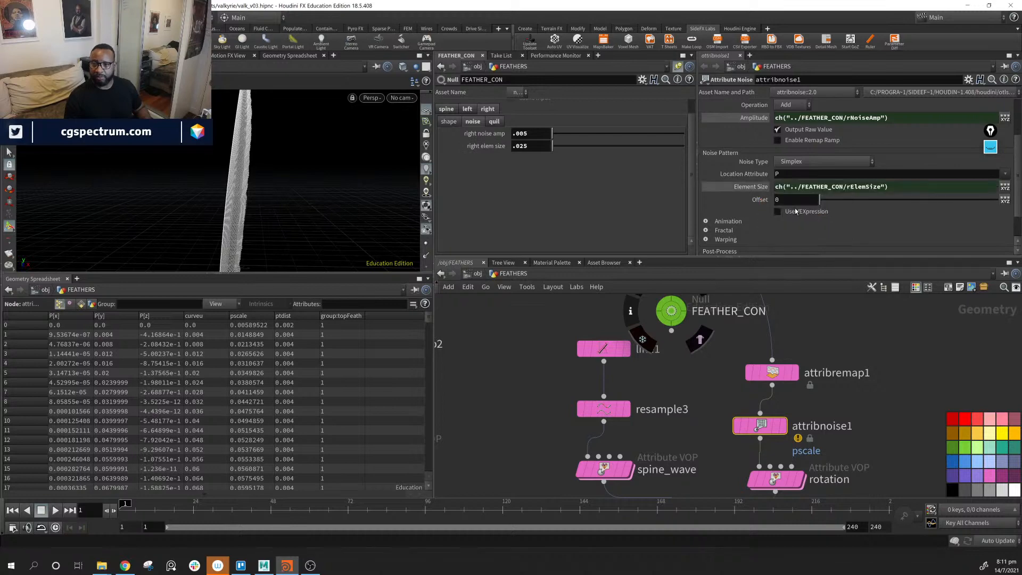
click(751, 117)
click(756, 187)
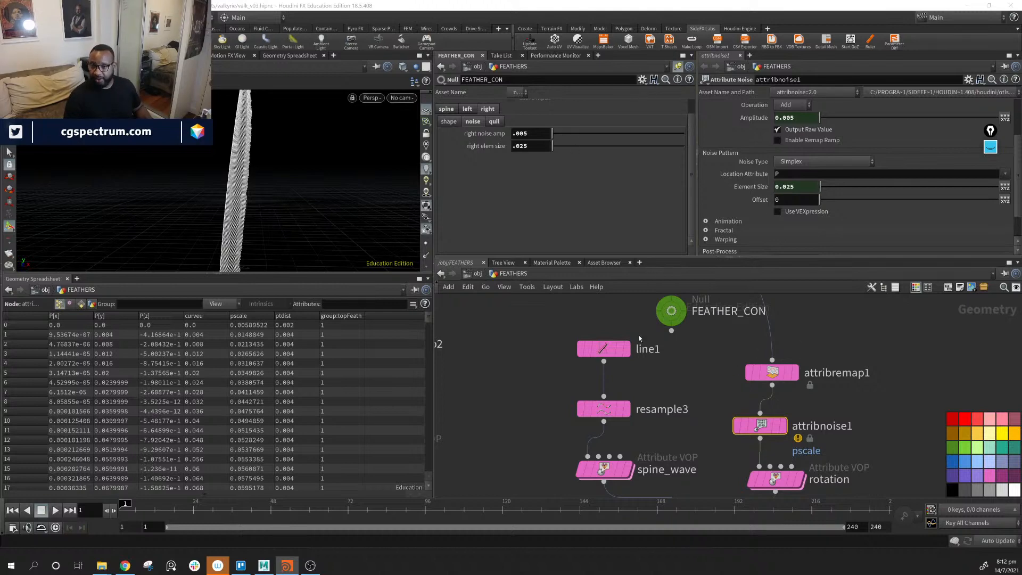
Copy attribremap1's remap ramp and paste its values into FEATHER_CON's right shape ramp.
click(449, 122)
middle_drag(764, 392, 703, 423)
middle_drag(861, 395, 853, 371)
mouse_move(840, 412)
middle_down()
mouse_move(839, 370)
mouse_move(839, 424)
middle_up()
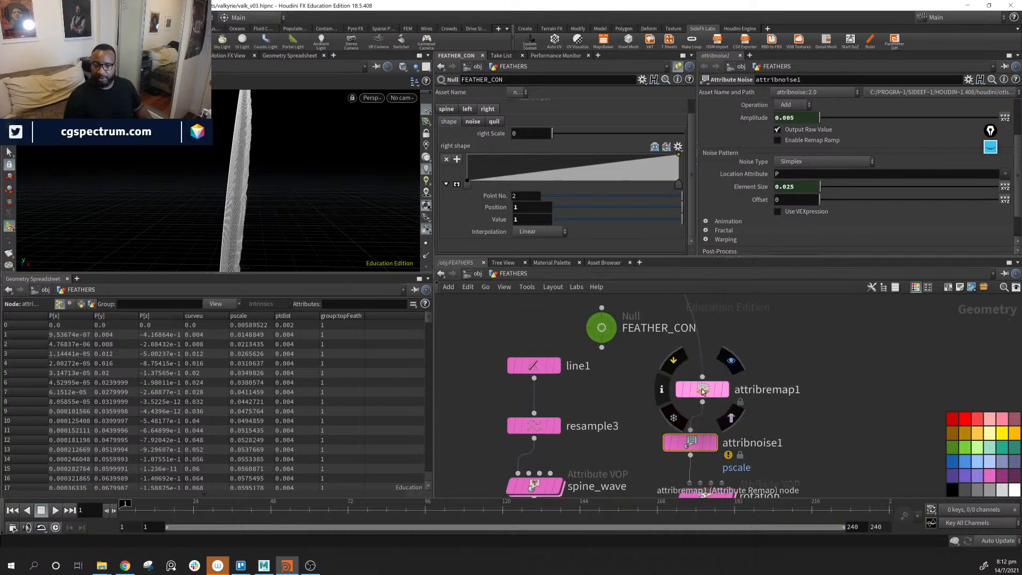
click(702, 392)
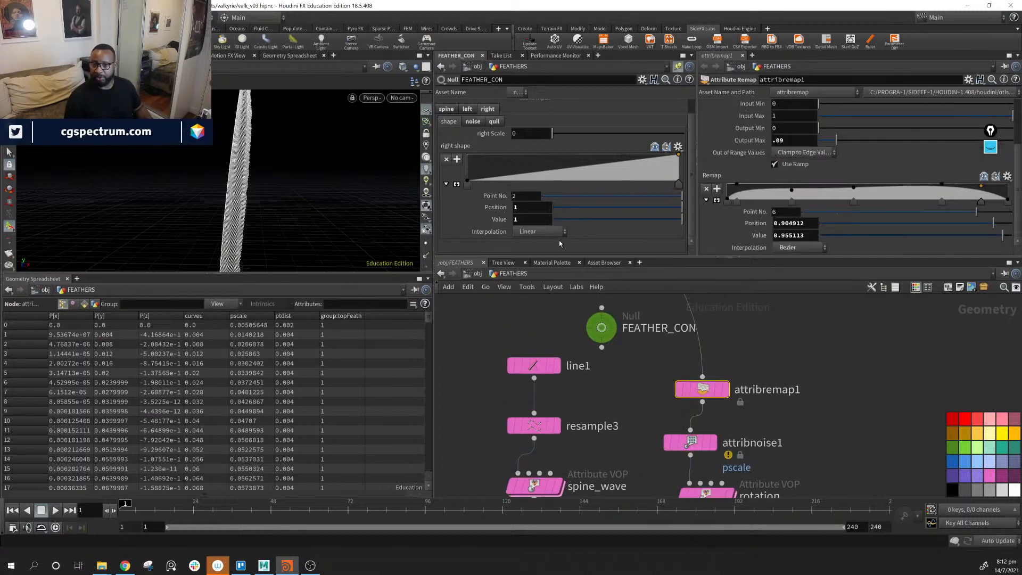
right_click(705, 175)
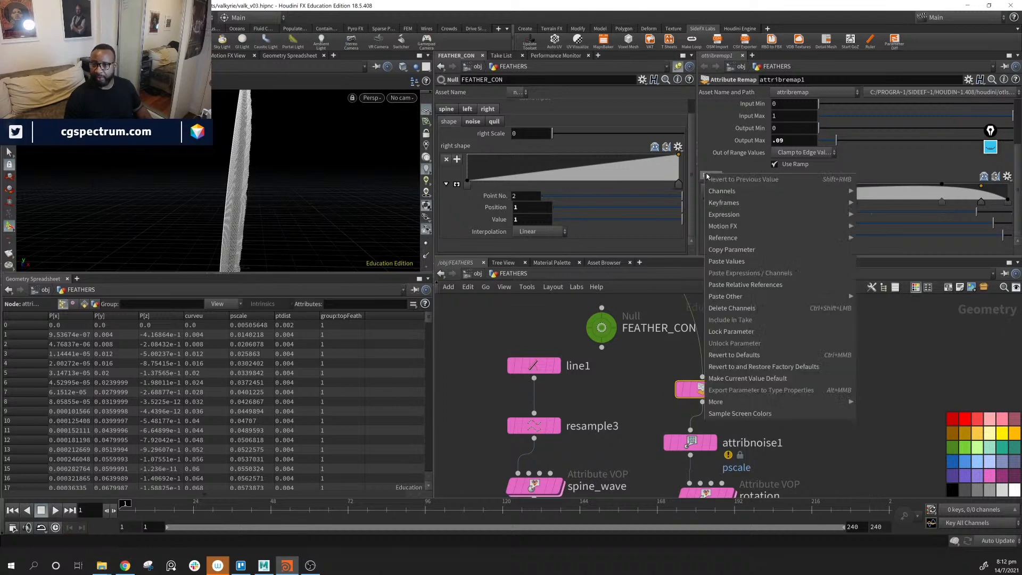
click(799, 246)
right_click(445, 146)
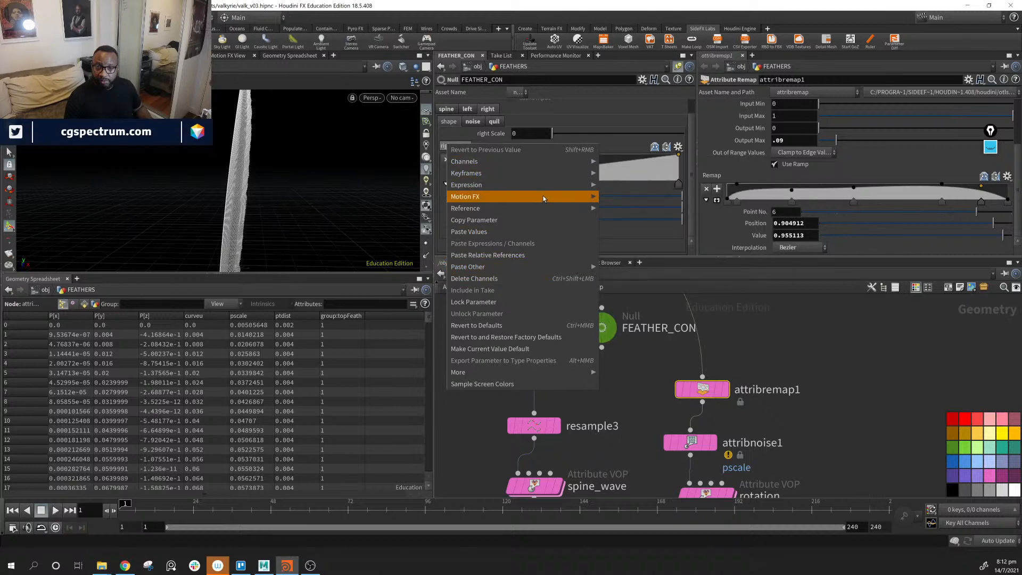
click(543, 231)
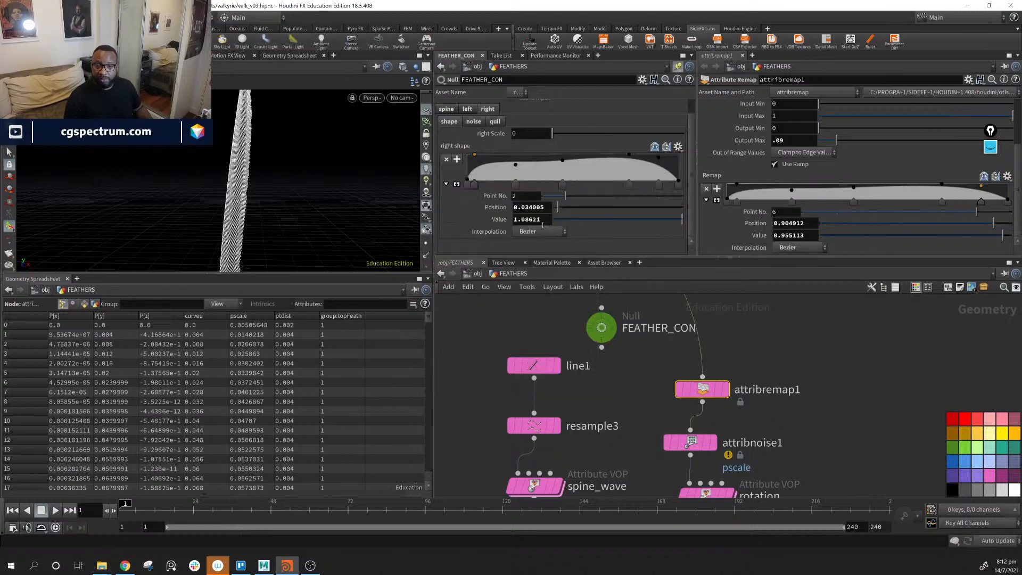
Link attribremap1's remap ramp to FEATHER_CON's right shape ramp with relative references.
right_click(471, 146)
click(509, 219)
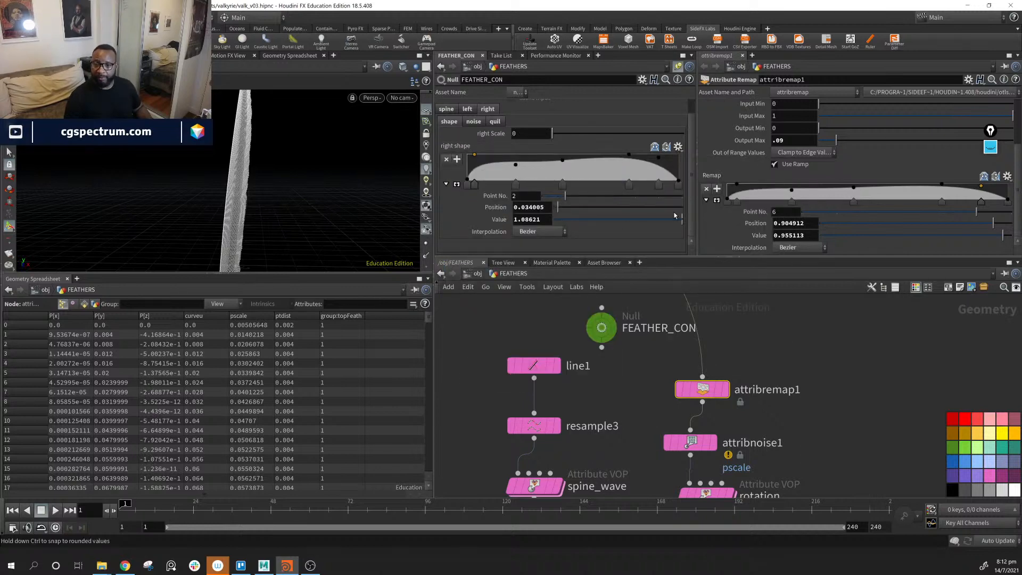
right_click(711, 175)
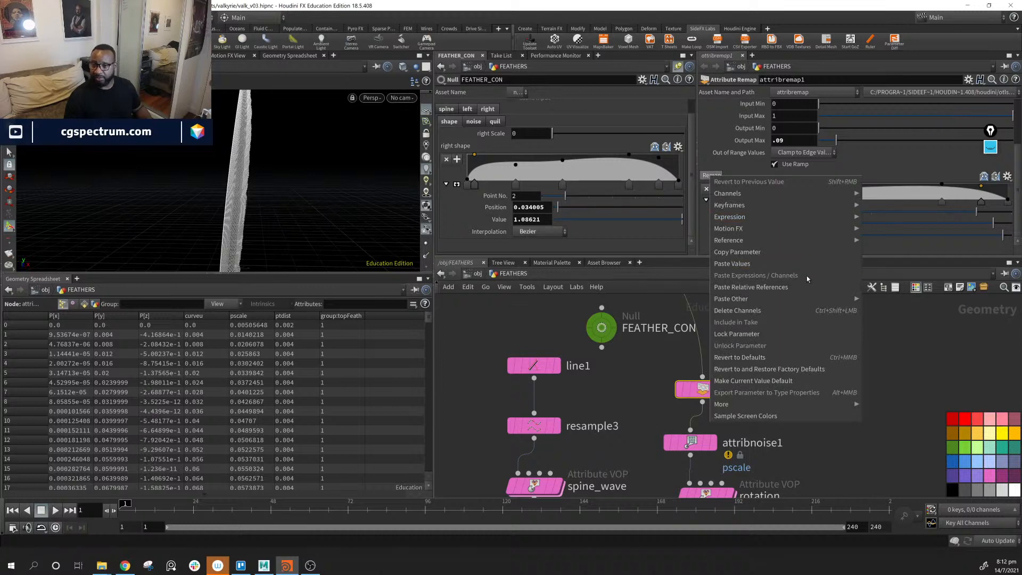
click(772, 286)
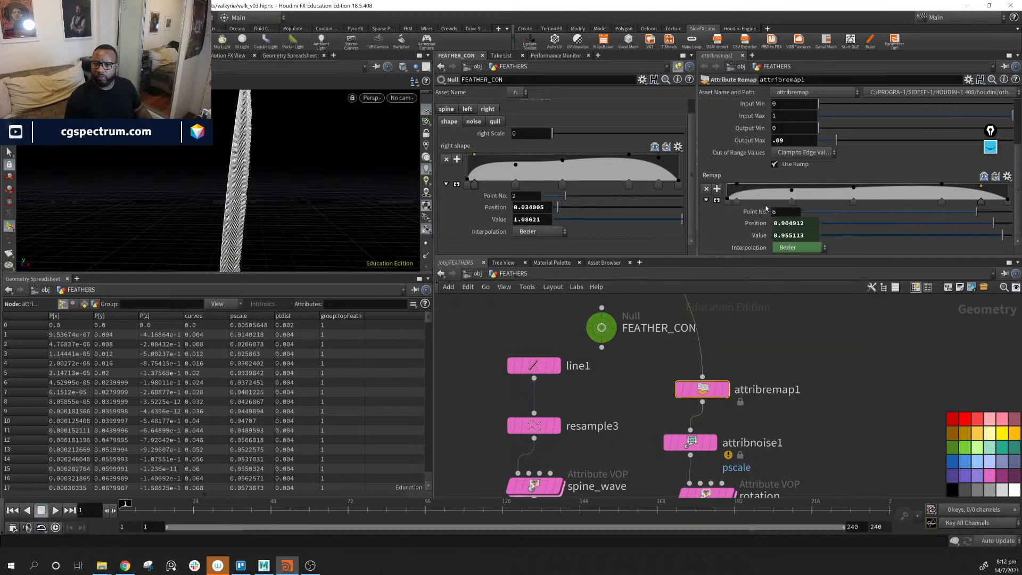
Set FEATHER_CON's right scale to .09 and link attribremap1's output max to it as a relative channel reference.
scroll(766, 208, up, 2)
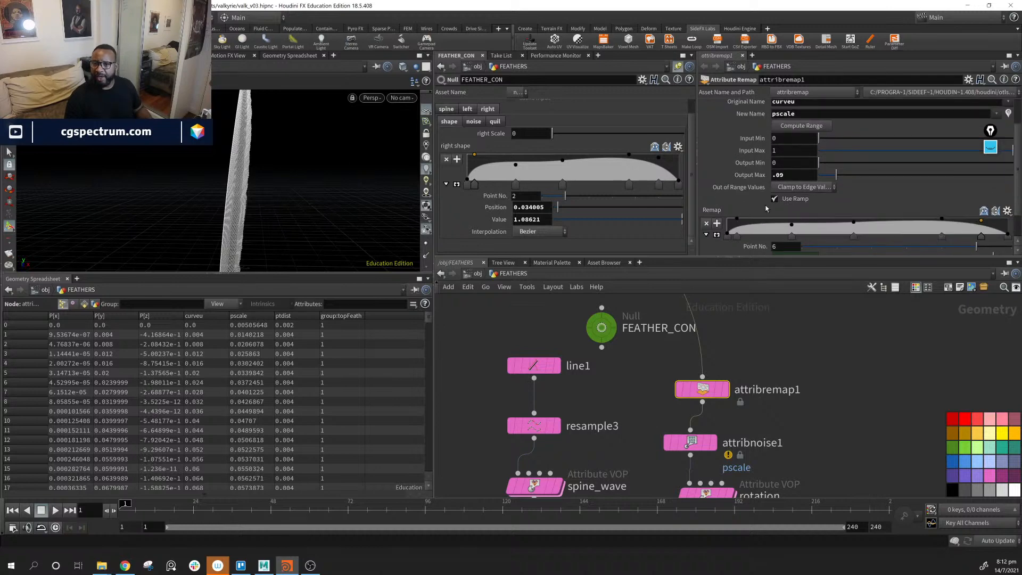
click(526, 134)
text(.09)
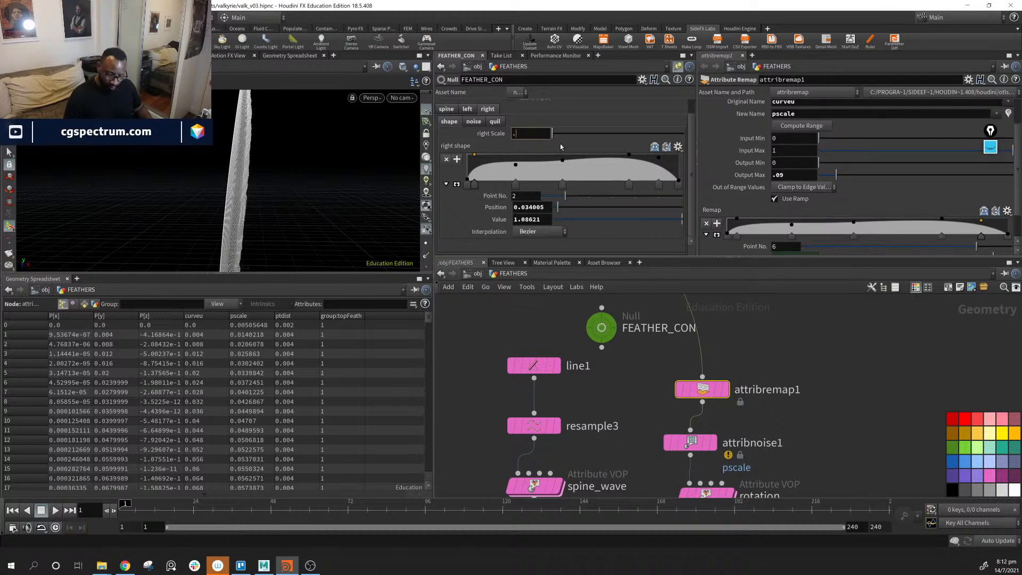
key(Return)
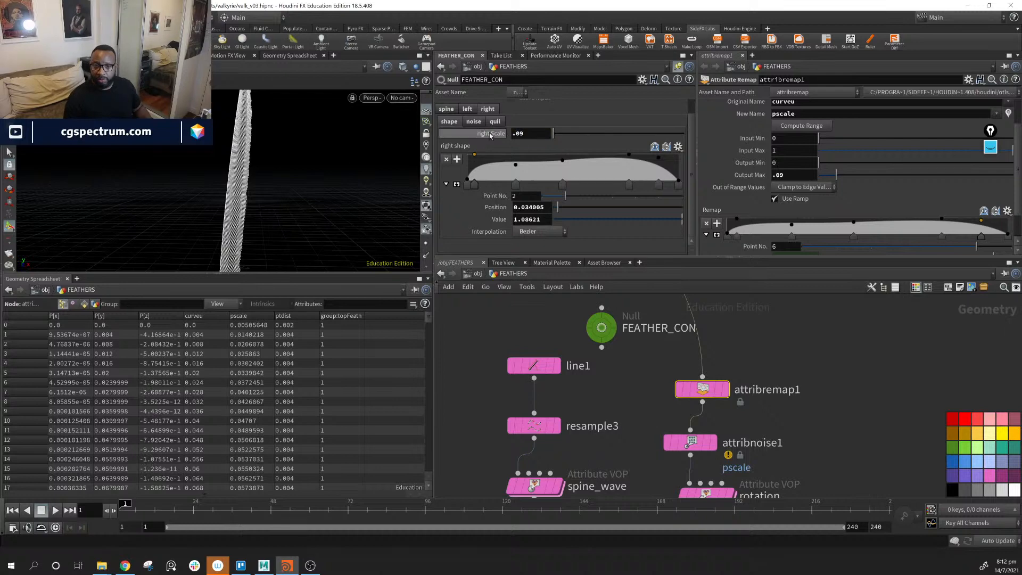
drag(491, 133, 755, 177)
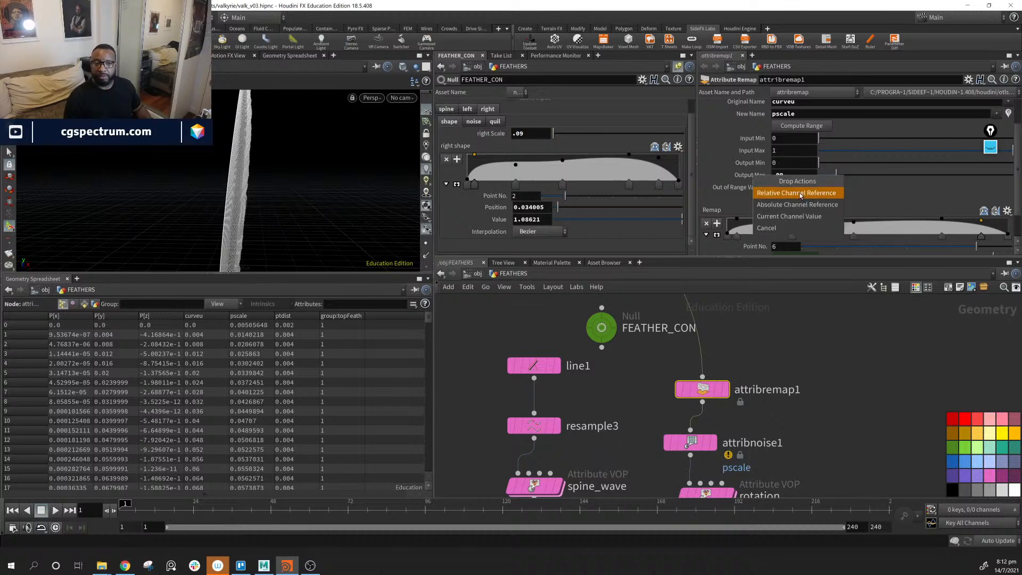
click(800, 195)
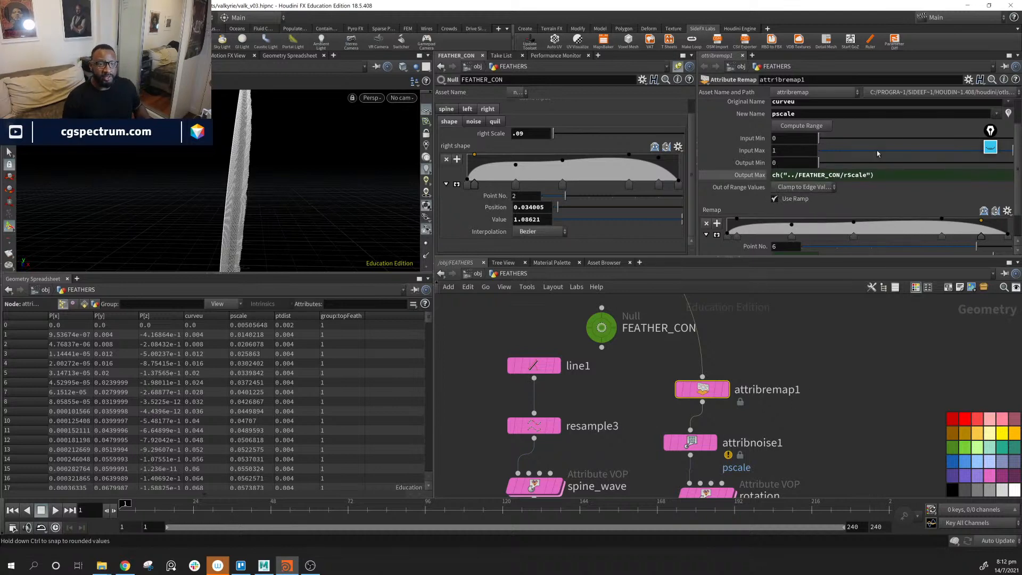
Display the merge node that combines the left and right copytopoints branches in the viewport.
scroll(825, 438, down, 5)
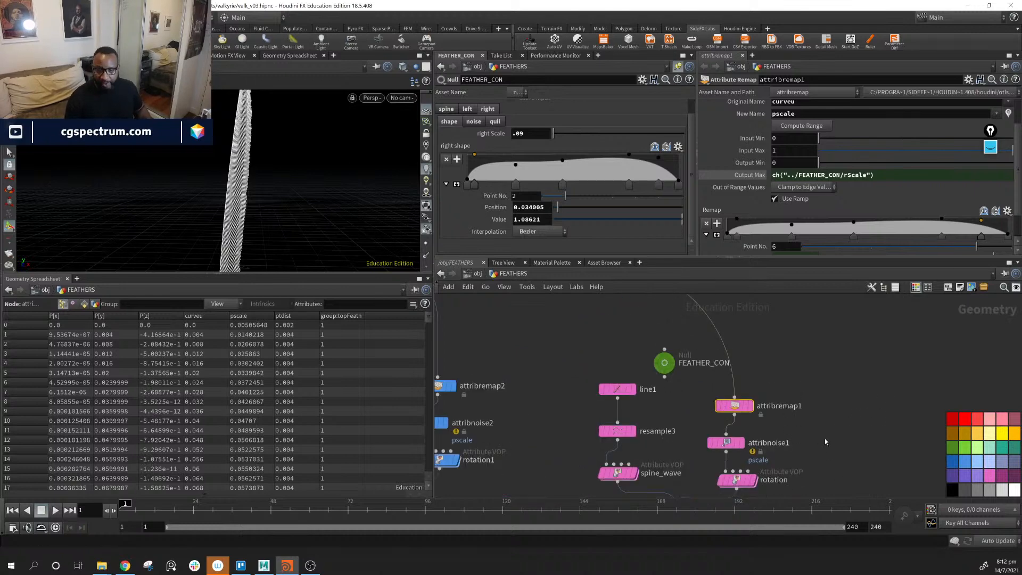
drag(277, 221, 346, 173)
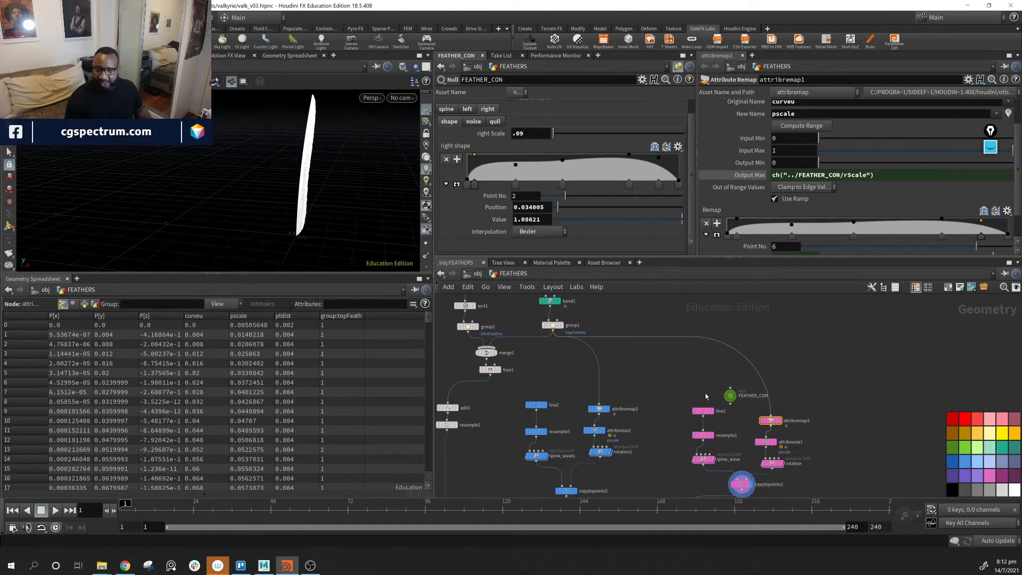
drag(730, 395, 636, 353)
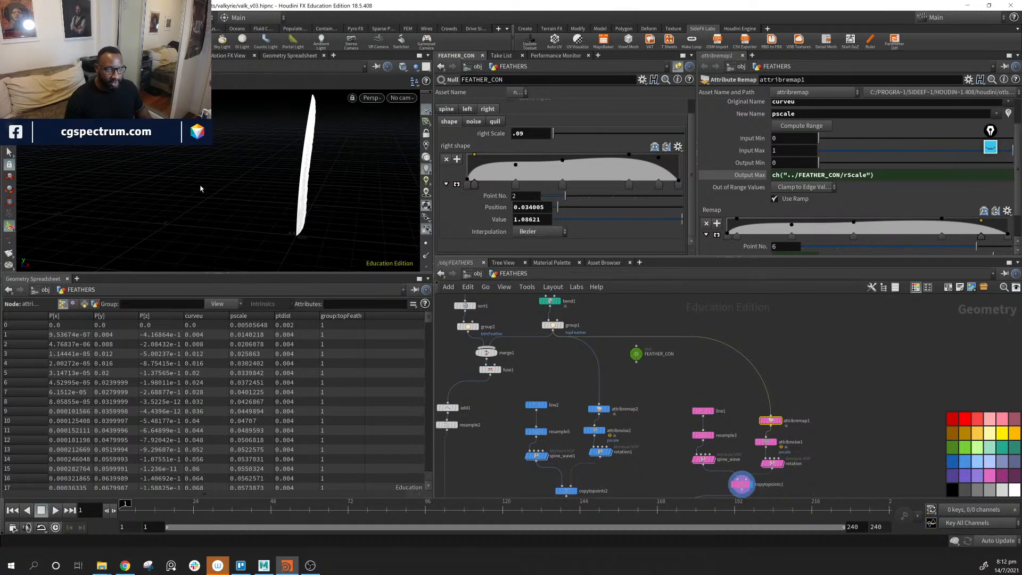
alt+drag(312, 143, 313, 160)
alt+right_drag(313, 160, 403, 238)
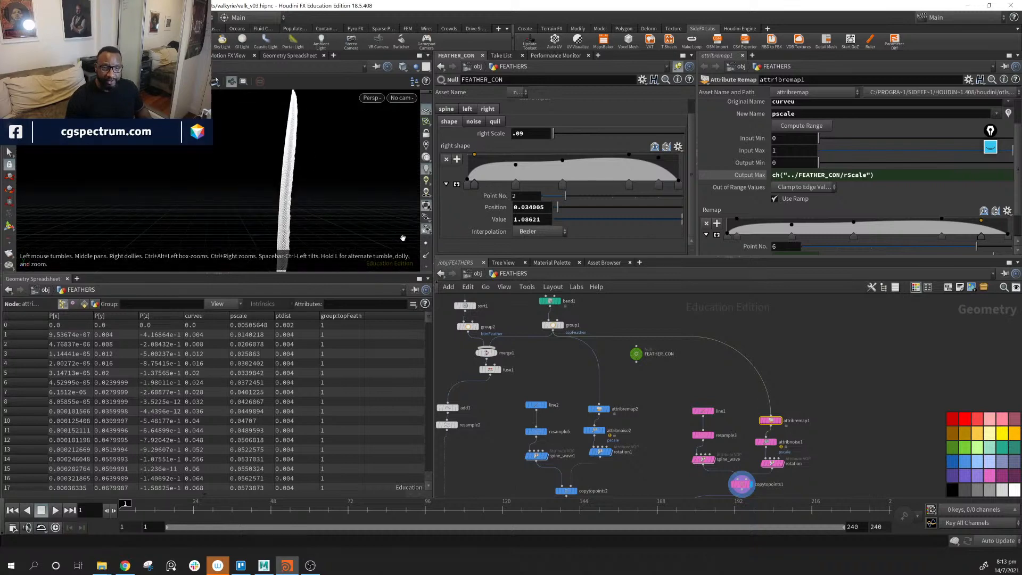
drag(637, 354, 674, 379)
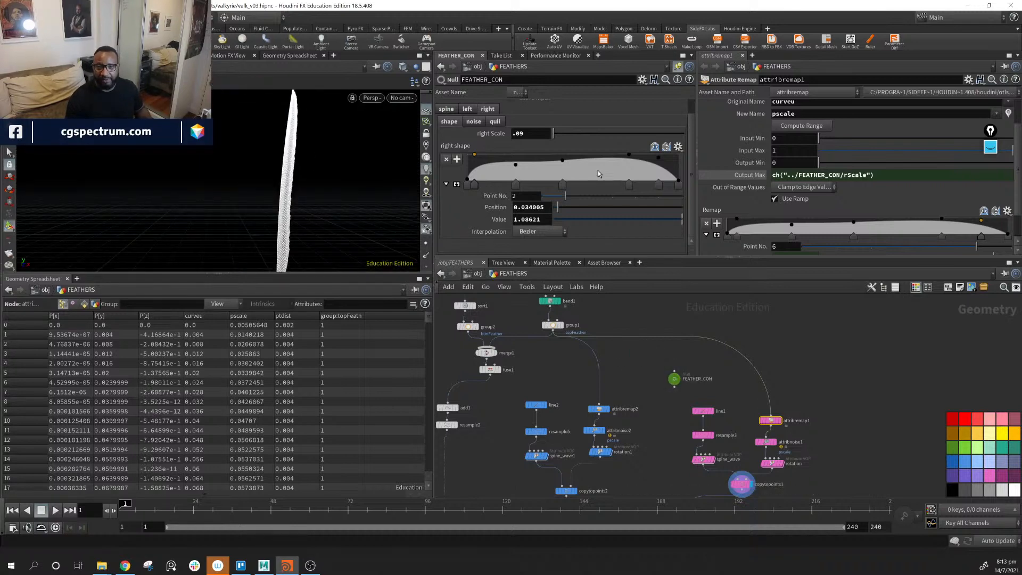
middle_drag(791, 406, 787, 381)
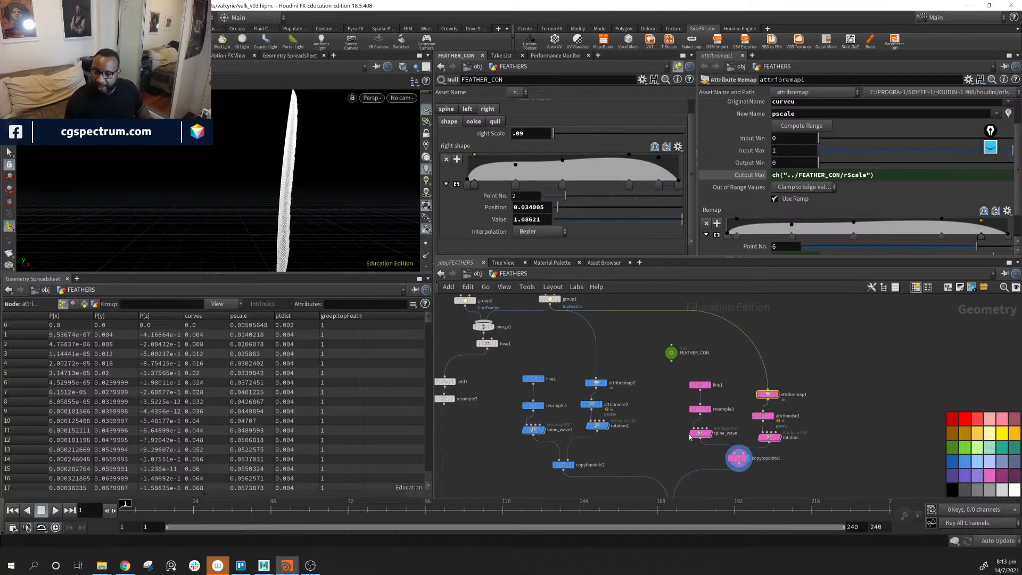
middle_drag(690, 436, 747, 357)
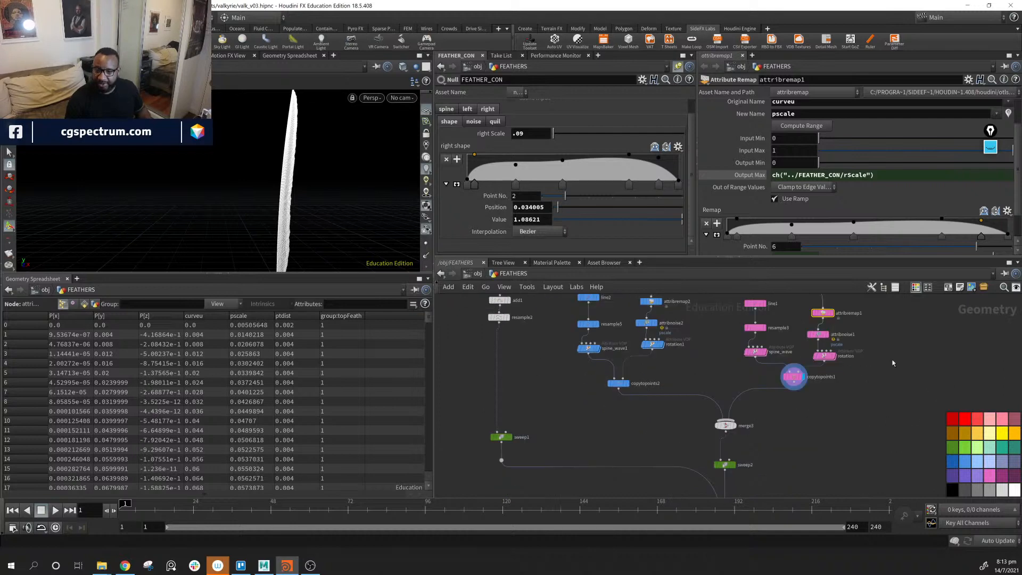
click(735, 428)
Move FEATHER_CON to the empty network area above and to the right of attribremap1, and select it.
middle_drag(684, 326, 706, 452)
drag(748, 397, 913, 333)
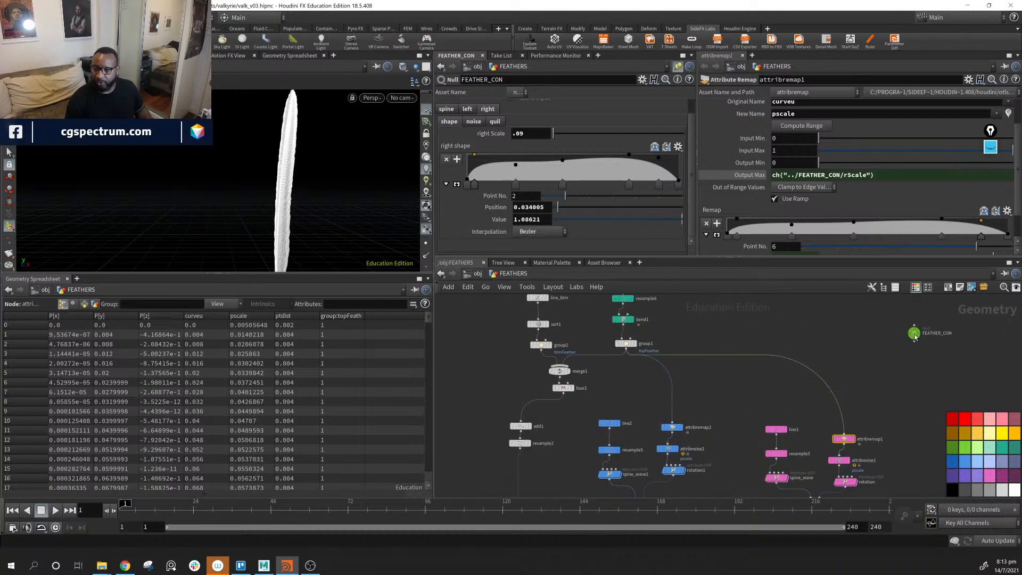
click(914, 335)
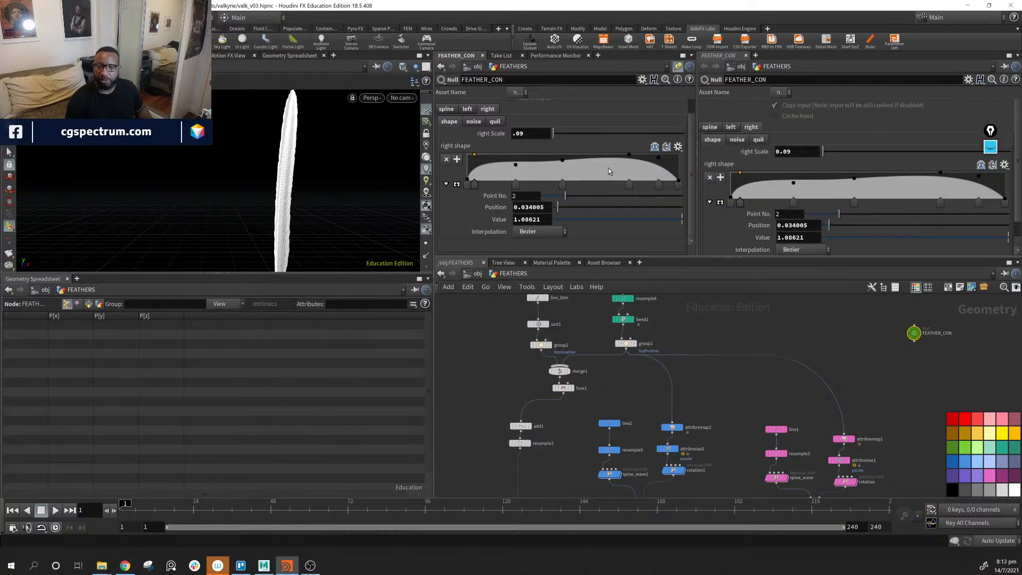
Test FEATHER_CON's spine top length, undo the change, and show its left-side controls.
click(710, 128)
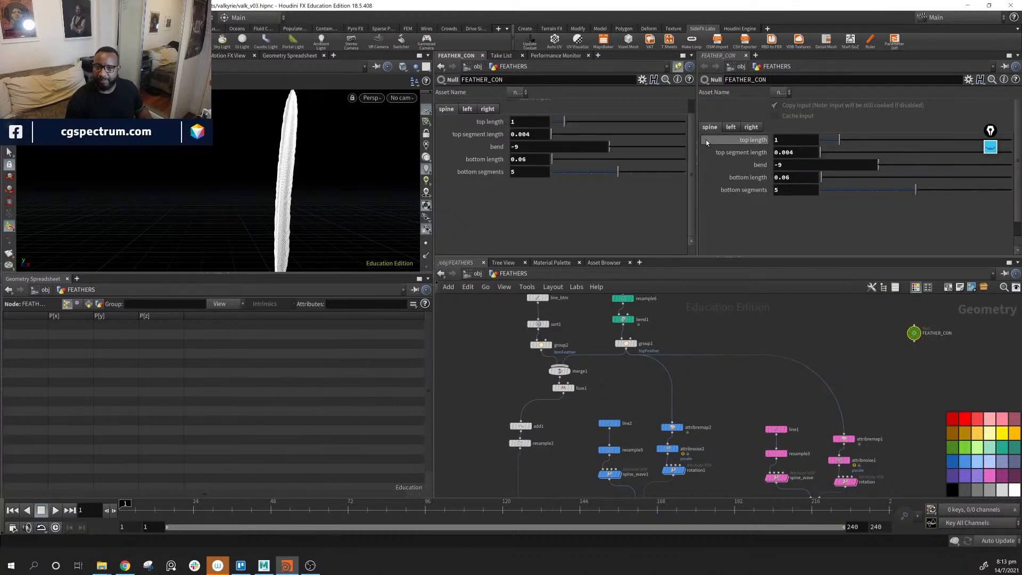
drag(565, 122, 565, 120)
key(ctrl+z)
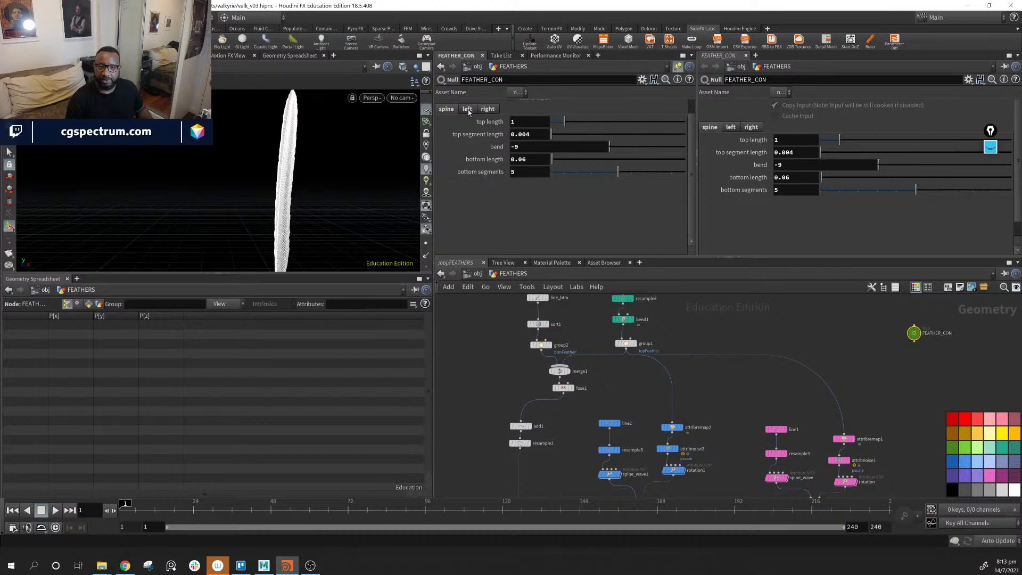
click(731, 127)
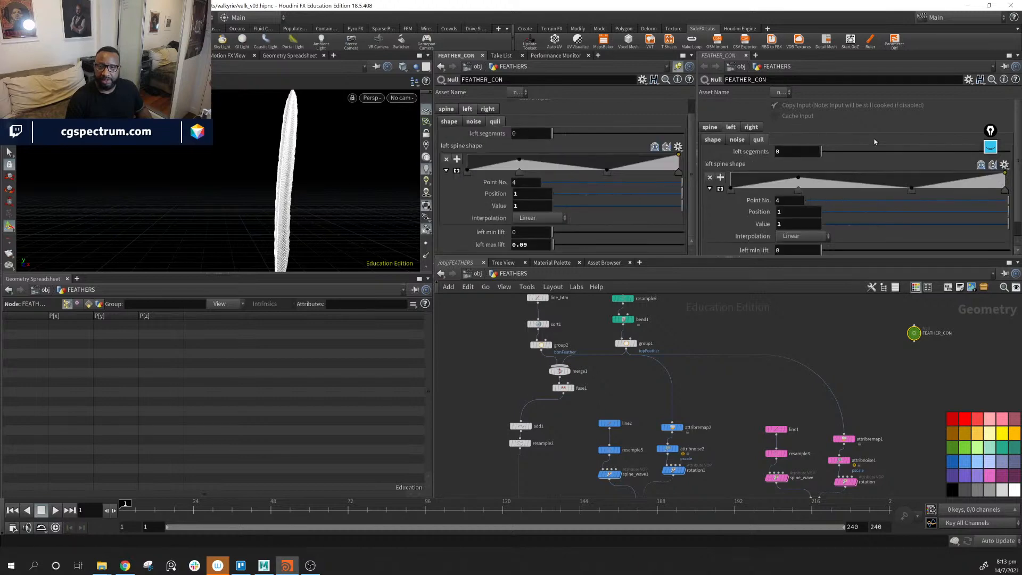
Test the left shape ramp on FEATHER_CON by moving its middle point, and undo the change.
click(449, 122)
click(576, 184)
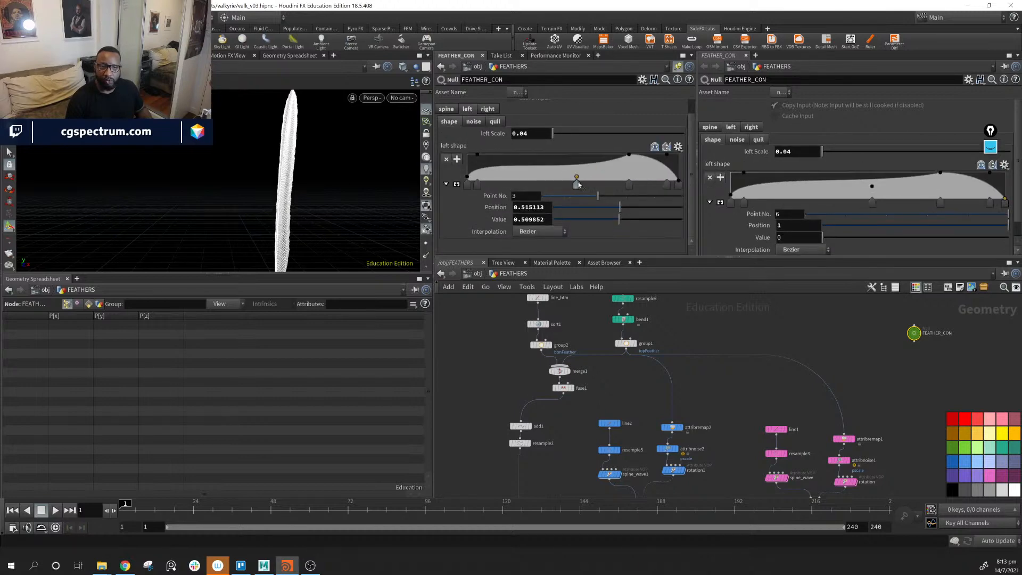
key(ctrl+z)
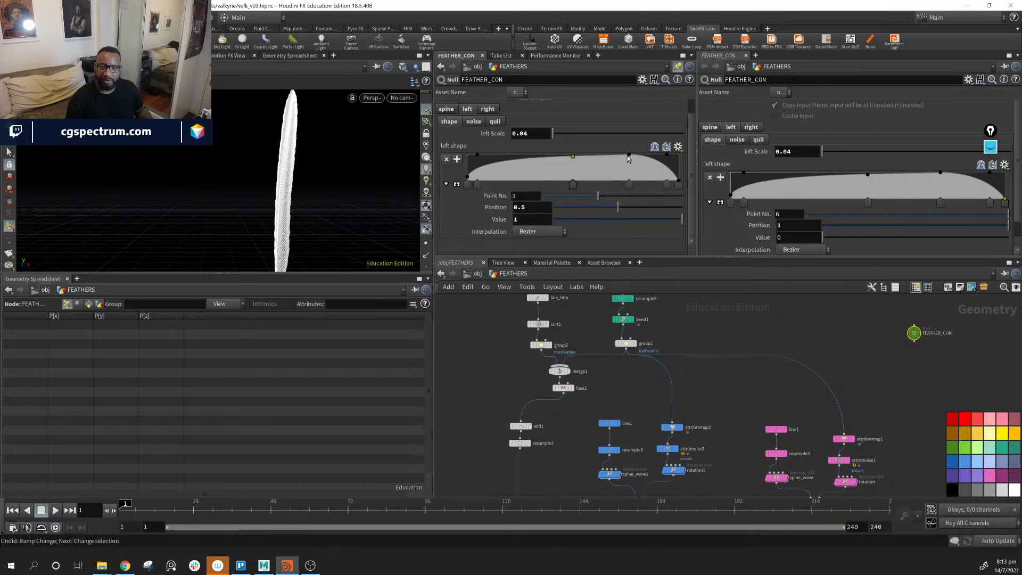
click(629, 156)
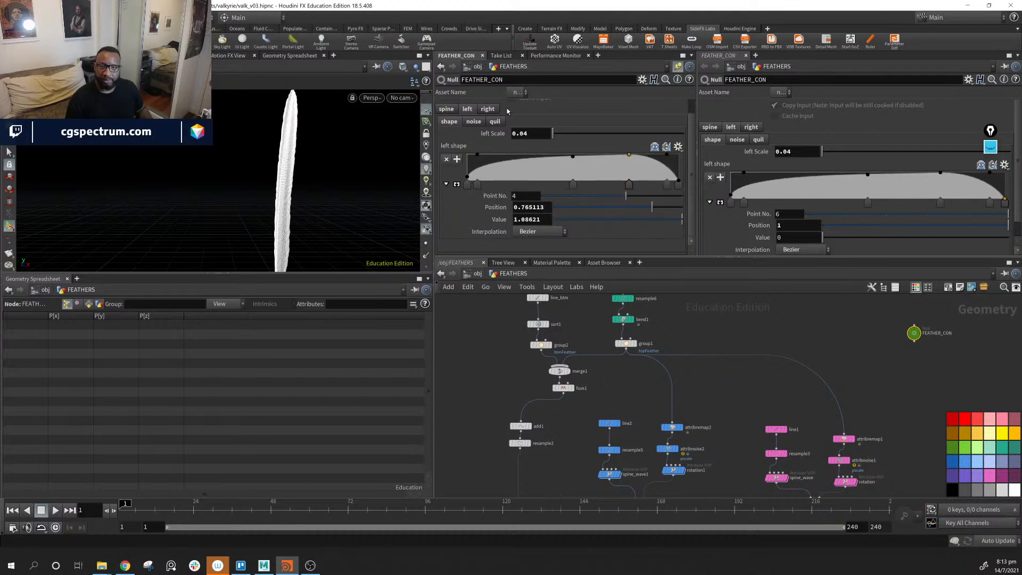
Test FEATHER_CON's right scale on the right shape controls, and undo the change.
click(488, 109)
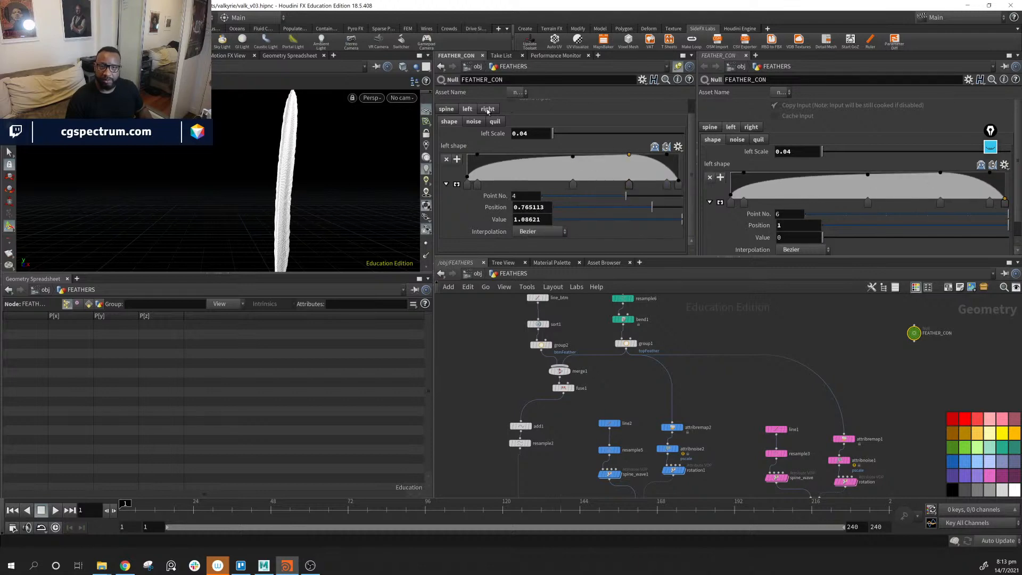
click(629, 155)
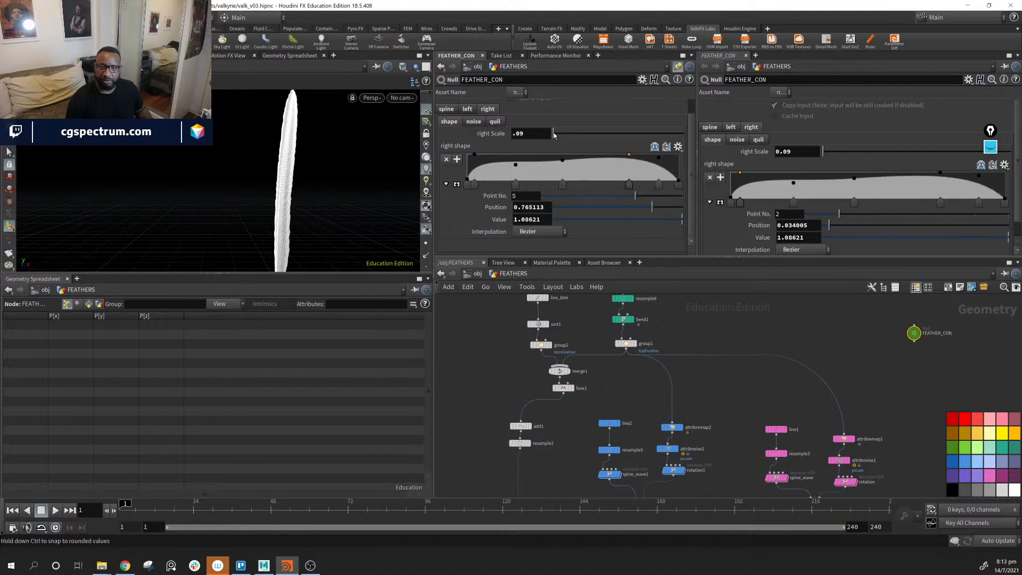
drag(553, 133, 557, 136)
key(ctrl+z)
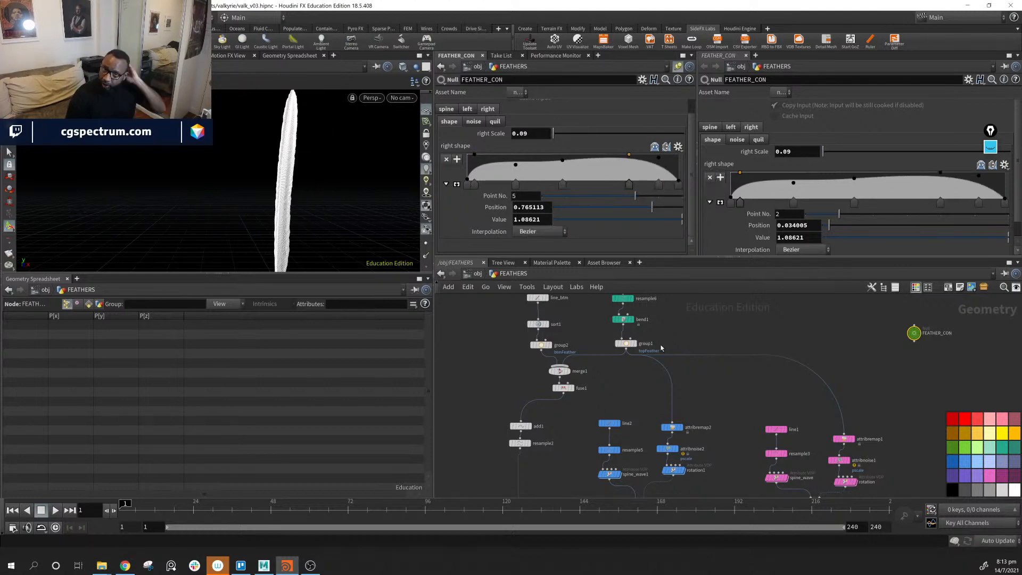
Move FEATHER_CON into the gap between the blue and pink branches, above attribremap2 and line1.
middle_drag(867, 383, 851, 387)
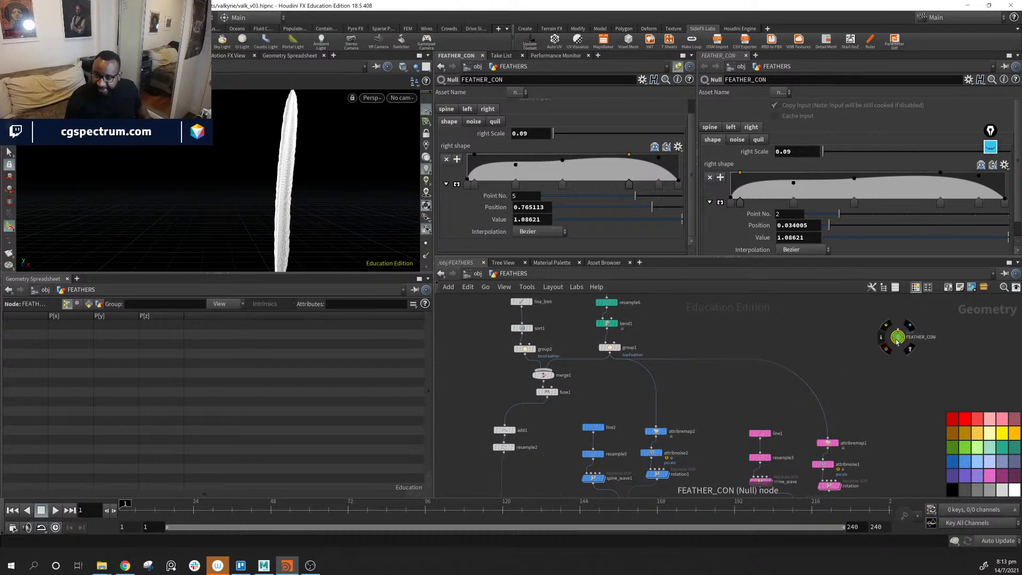
drag(897, 338, 703, 406)
middle_drag(692, 415, 713, 367)
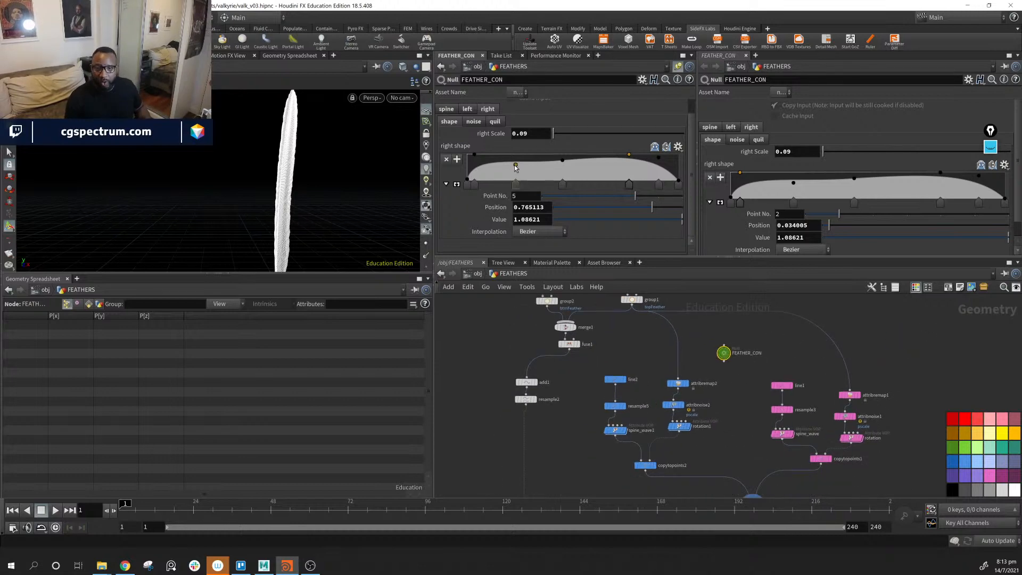
Open FEATHER_CON's parameter interface for editing and add a float parameter below right shape in the right side's shape folder.
scroll(516, 168, up, 1)
click(467, 128)
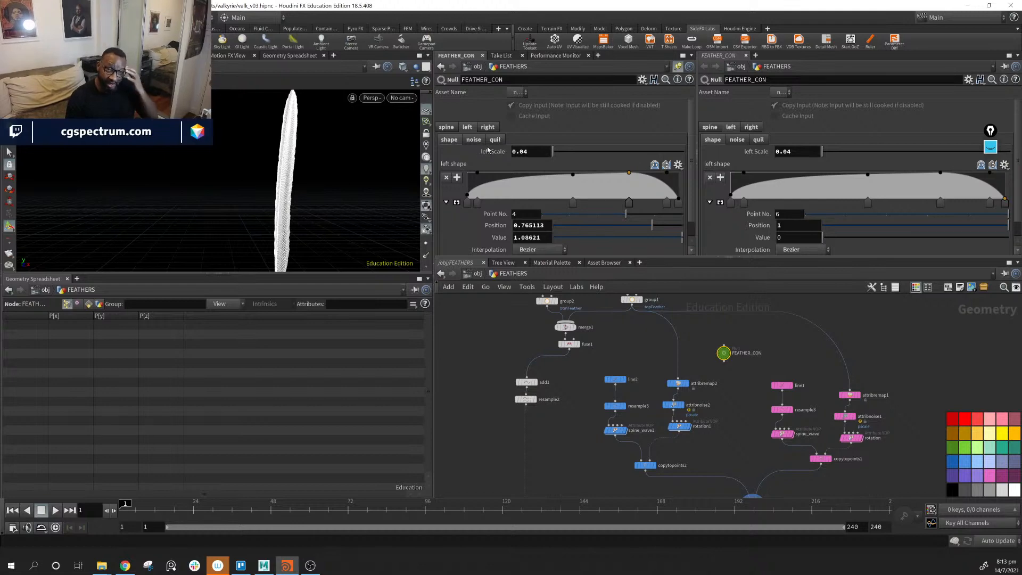
scroll(563, 168, down, 1)
scroll(562, 170, up, 1)
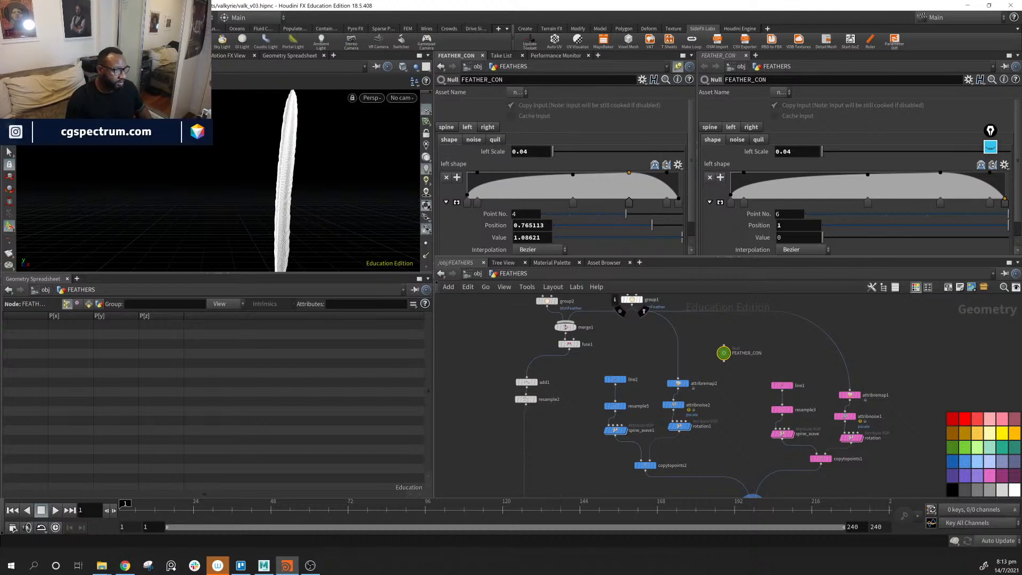
drag(0, 140, 437, 148)
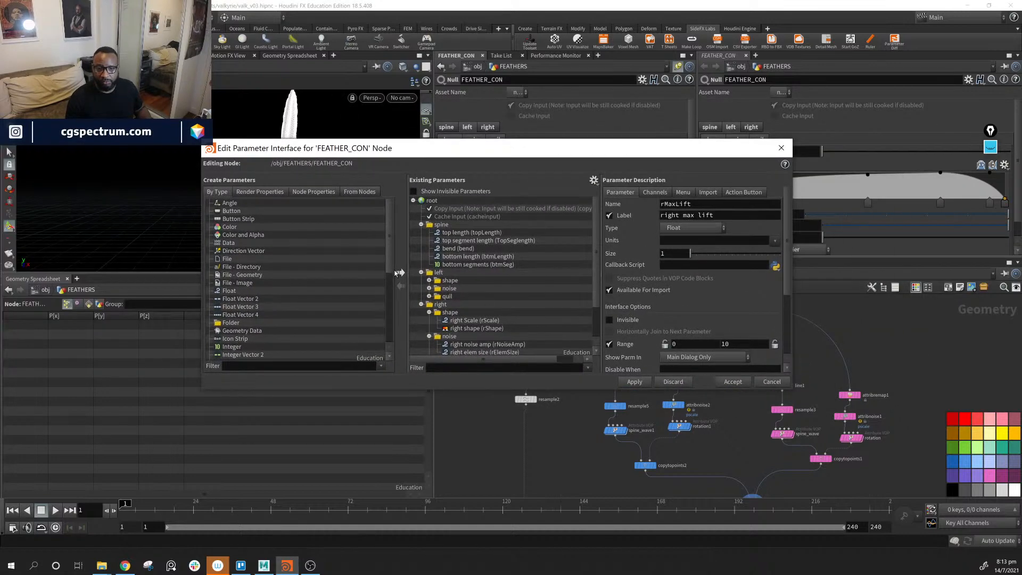
scroll(489, 298, down, 3)
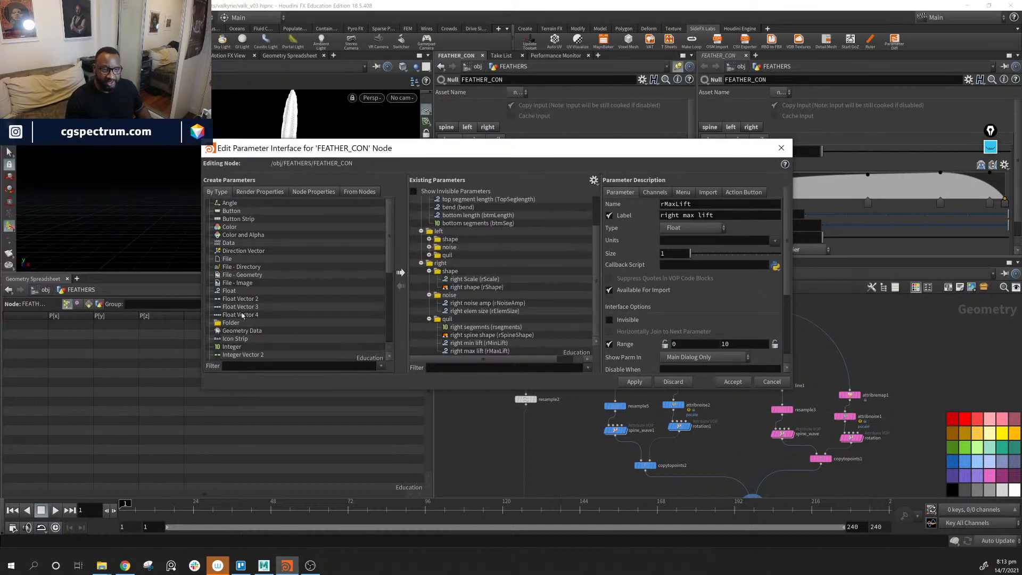
scroll(242, 308, down, 5)
scroll(245, 296, up, 4)
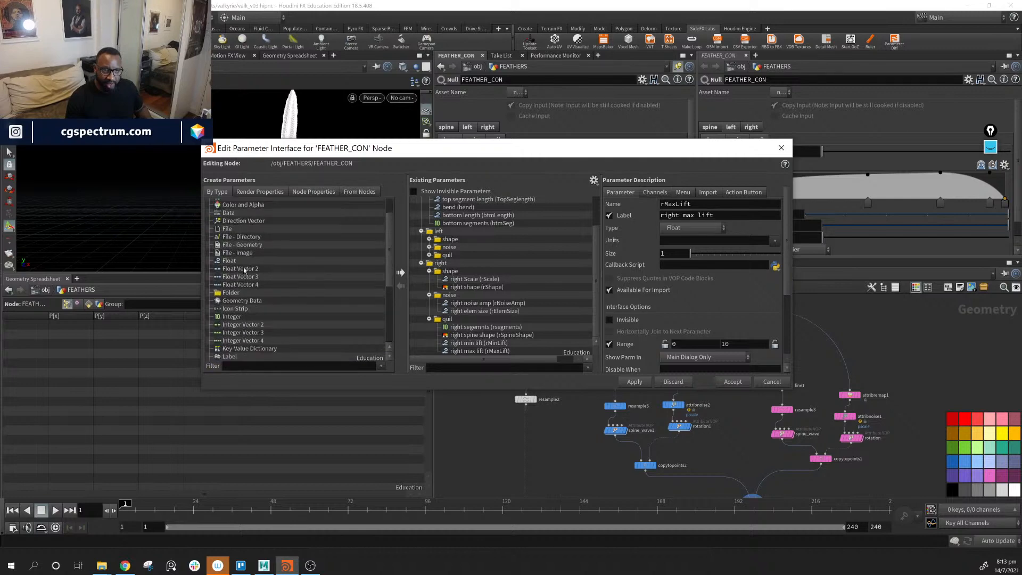
scroll(244, 270, down, 2)
scroll(242, 292, up, 3)
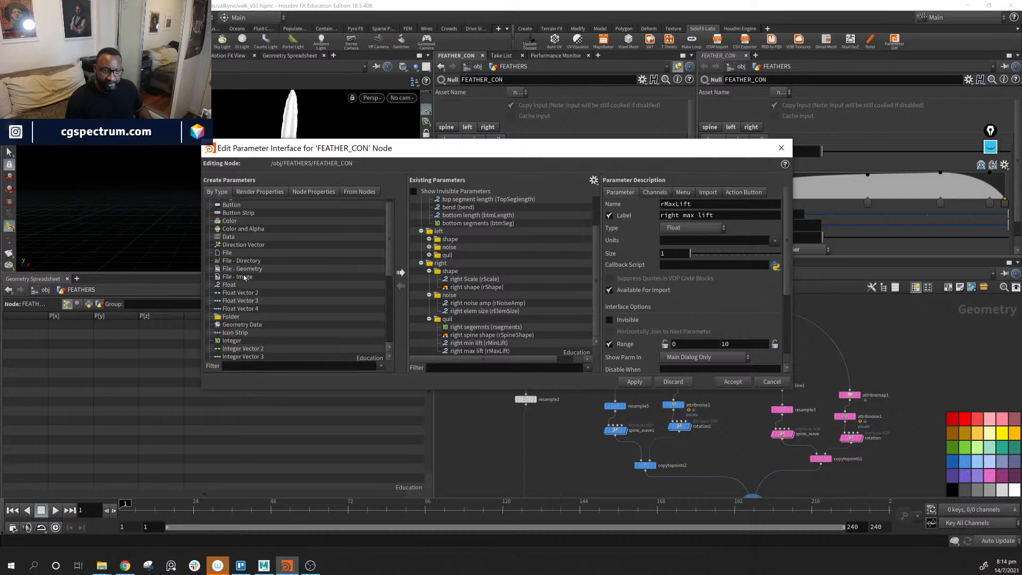
drag(246, 285, 491, 298)
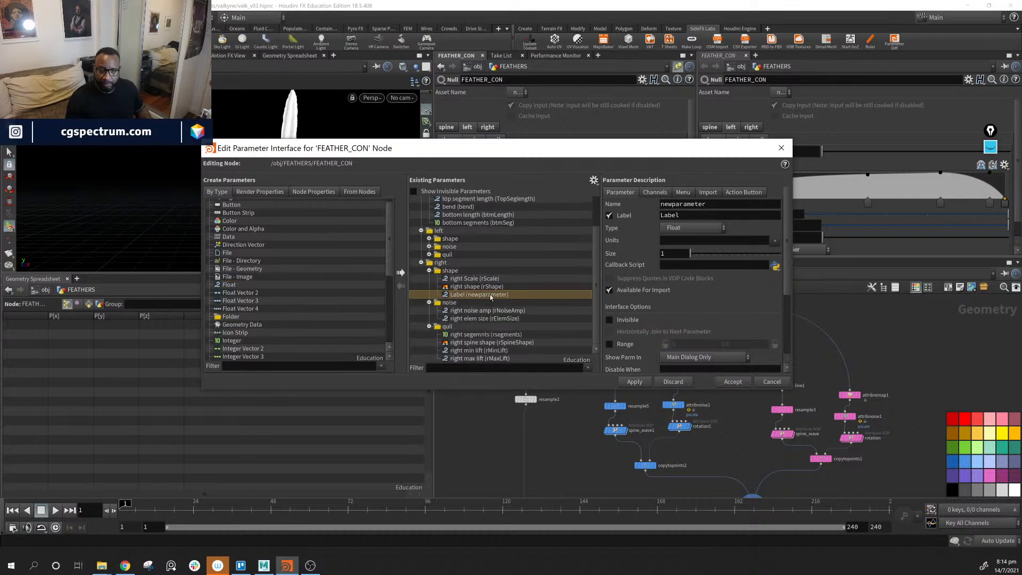
Name the new float parameter lStartRot and label it "left start rotation".
double_click(718, 204)
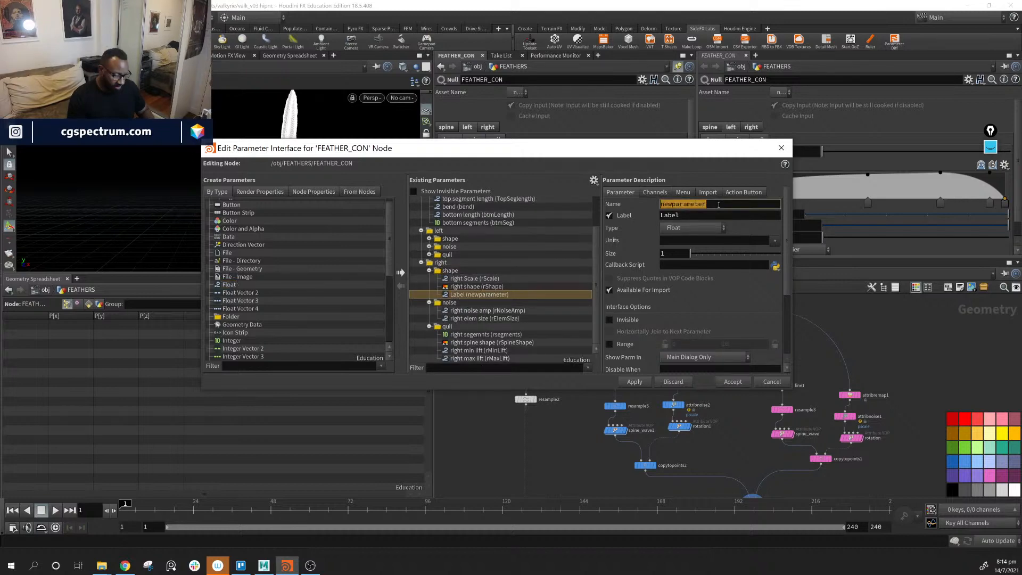
text(l)
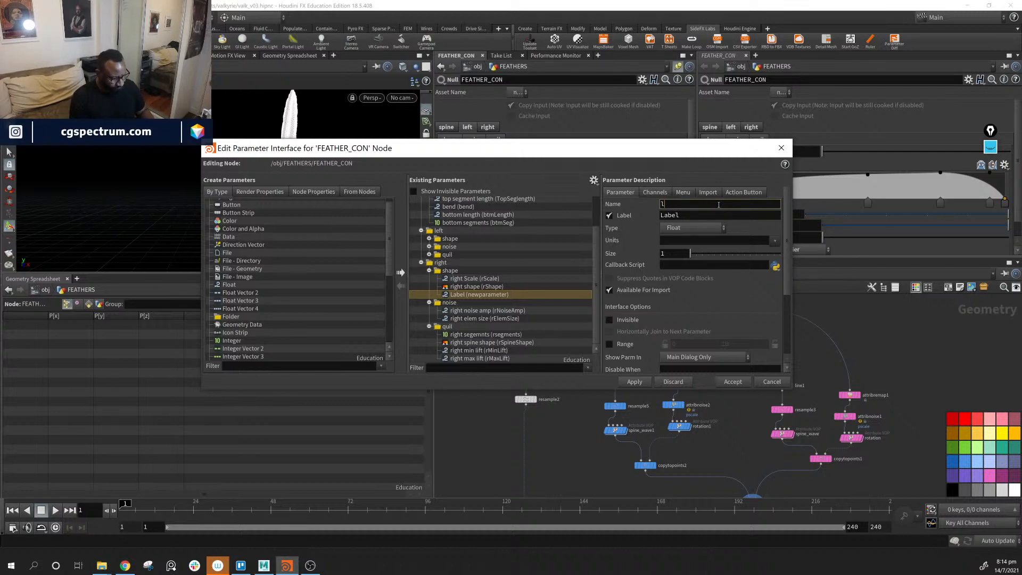
text(Start)
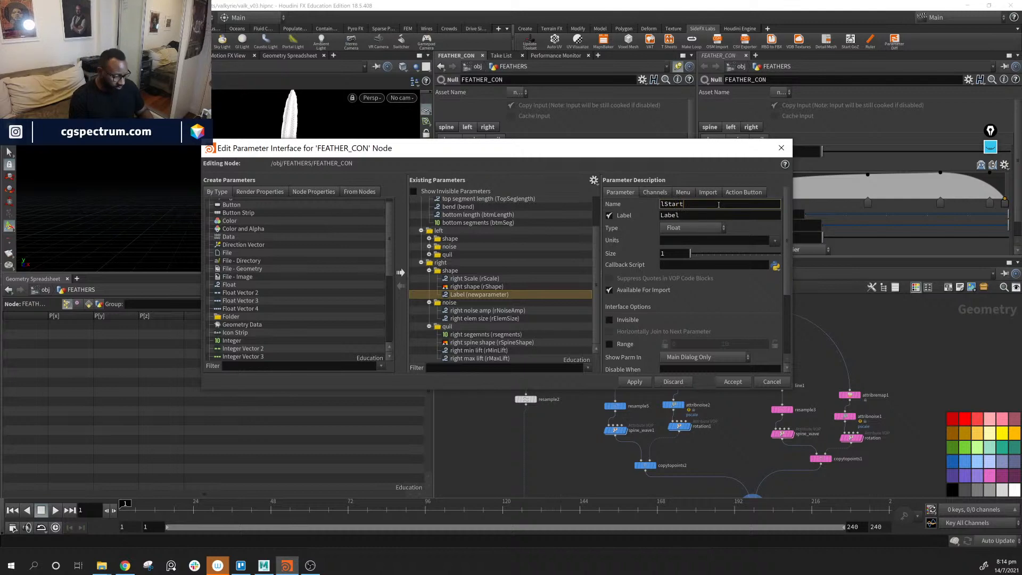
text(Rotatio)
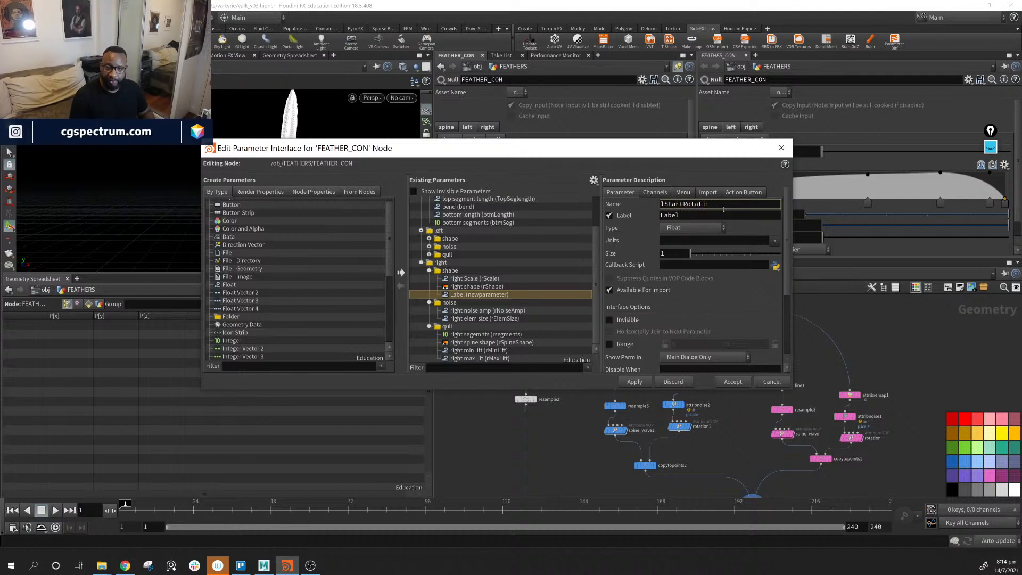
key(BackSpace)
key(BackSpace)
key(BackSpace)
key(Tab)
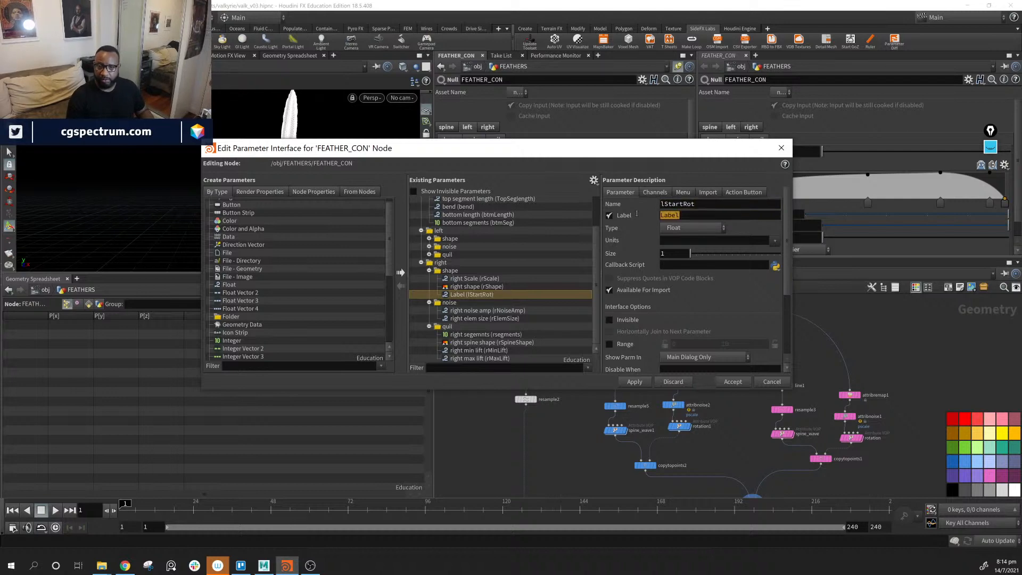
text(left st)
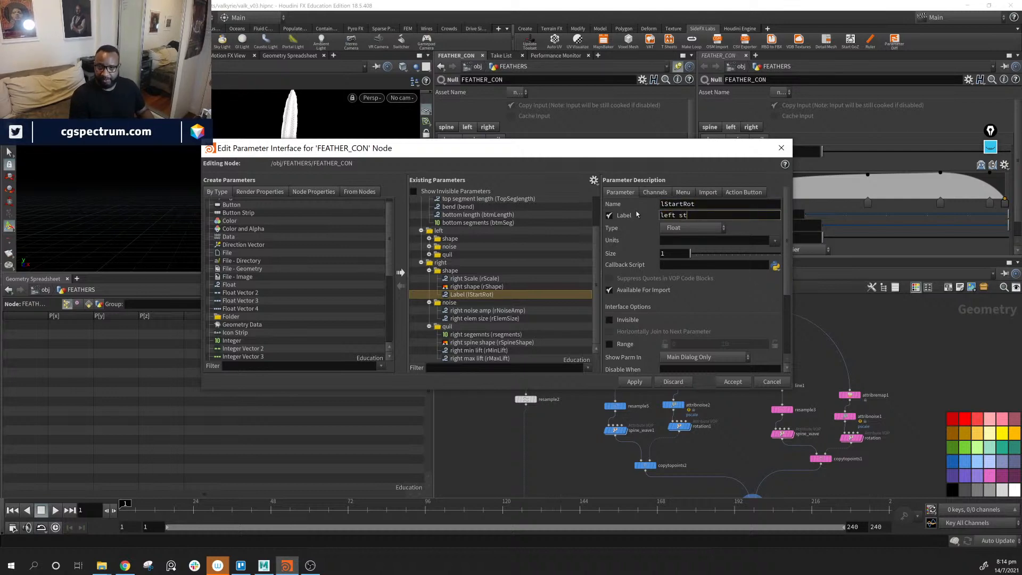
text(art rot)
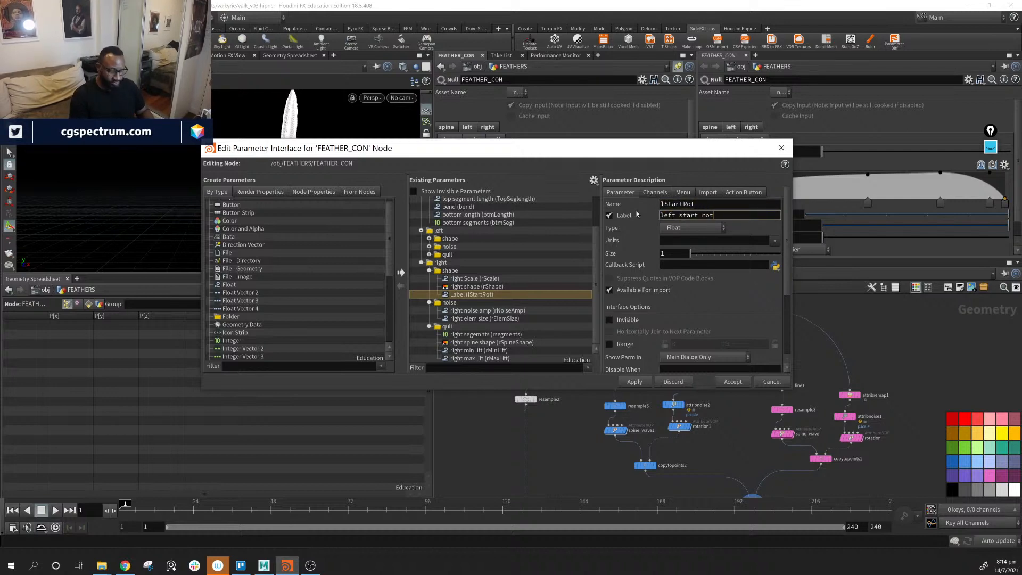
text(ation)
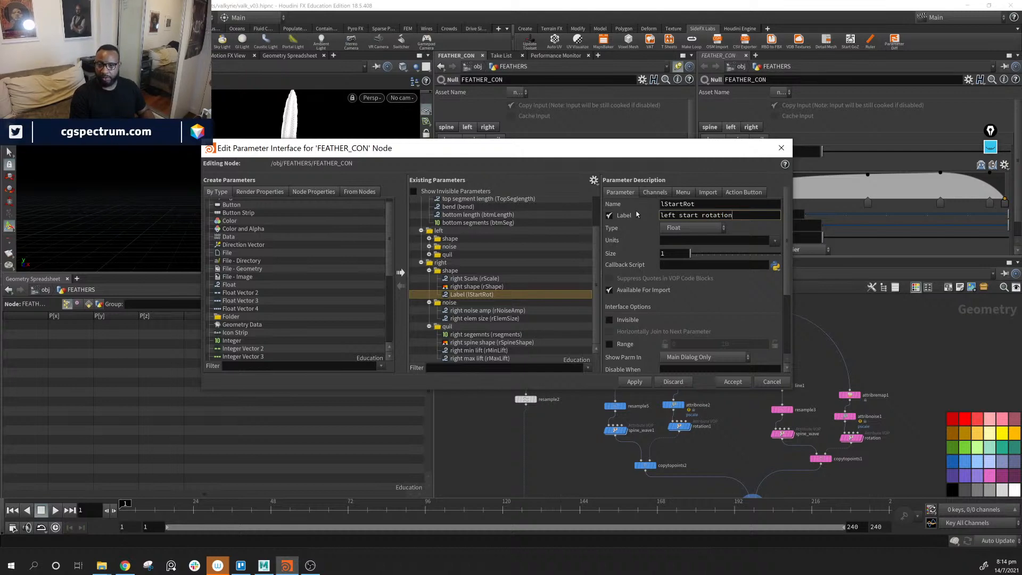
key(Return)
Duplicate the left start rotation parameter within the right side's shape folder.
double_click(506, 295)
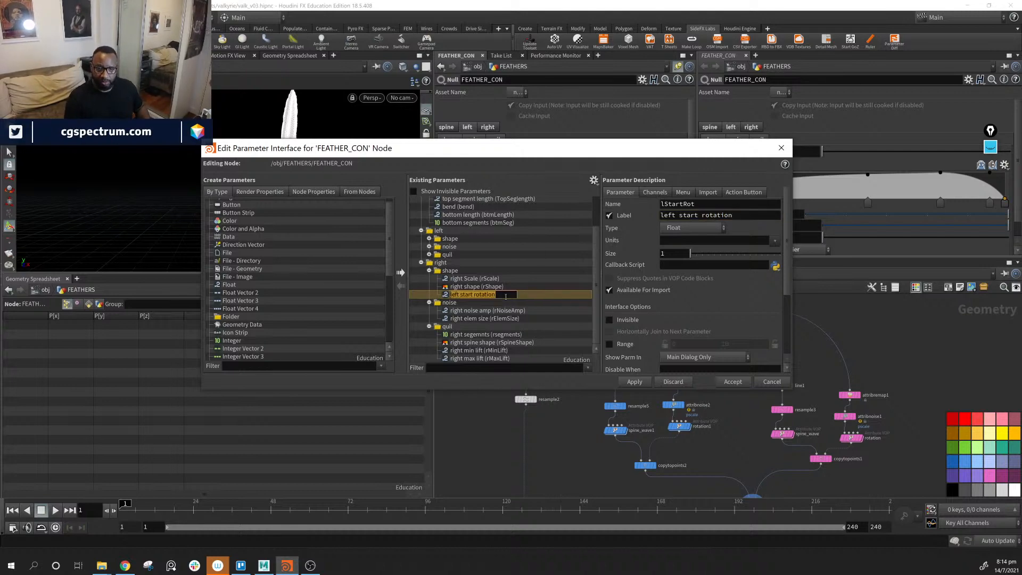
click(469, 288)
click(469, 294)
key(ctrl+c)
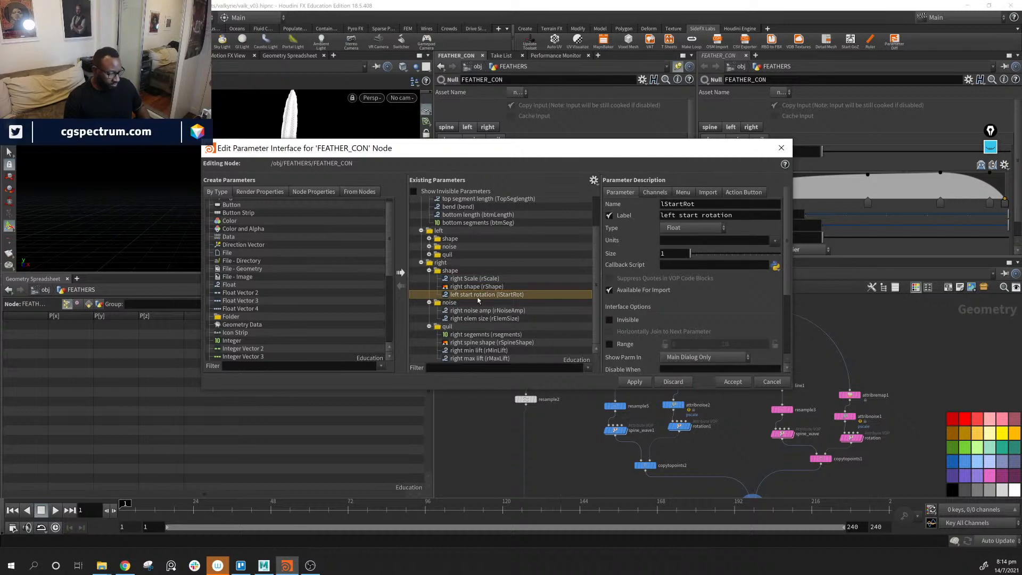
key(ctrl+v)
Rename the duplicated rotation parameter as lEndRot.
click(742, 207)
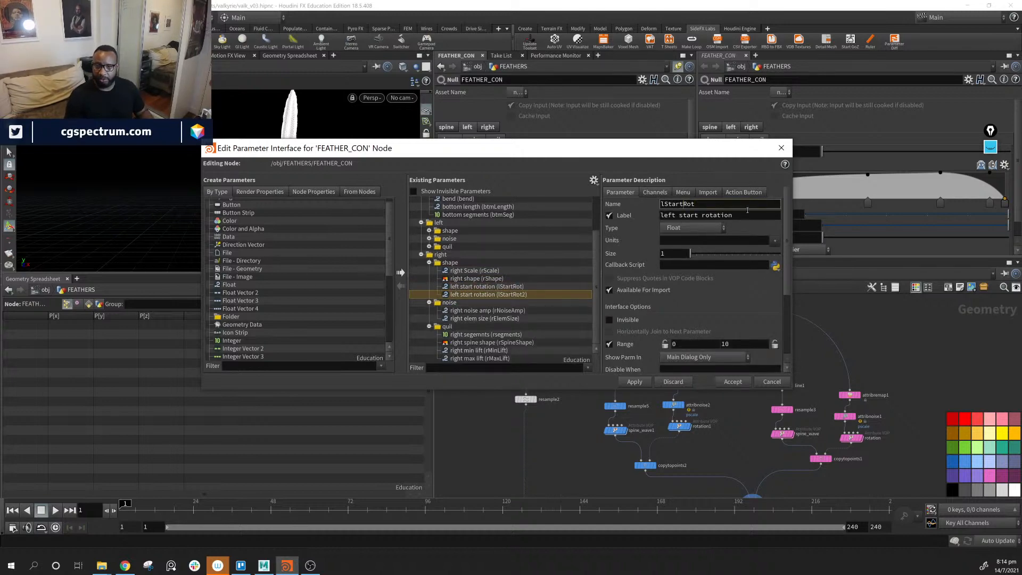
key(Delete)
key(Delete)
key(Delete)
key(Delete)
key(Delete)
text(End)
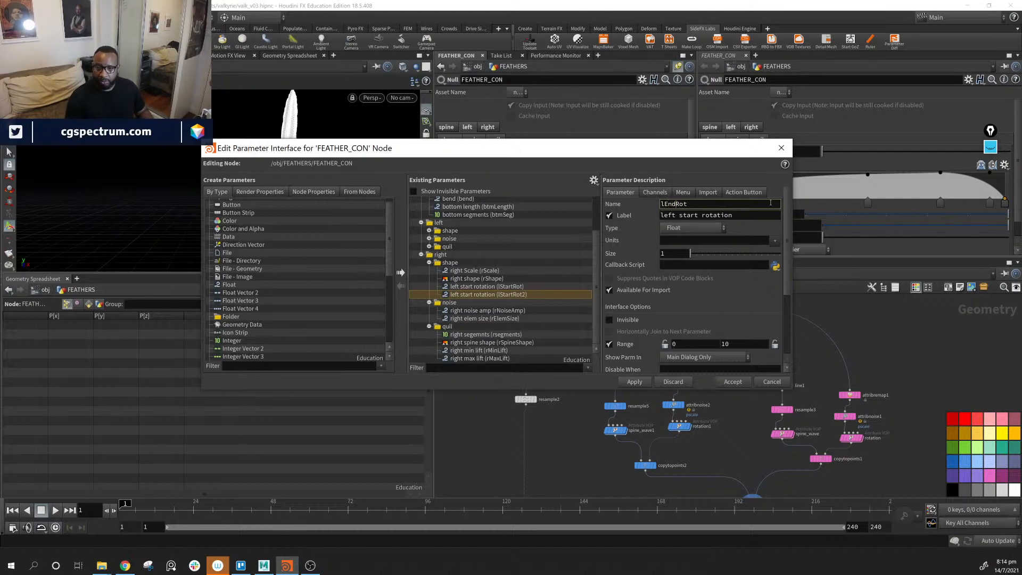
key(Tab)
Change the label of lEndRot to "left end rotation".
click(695, 216)
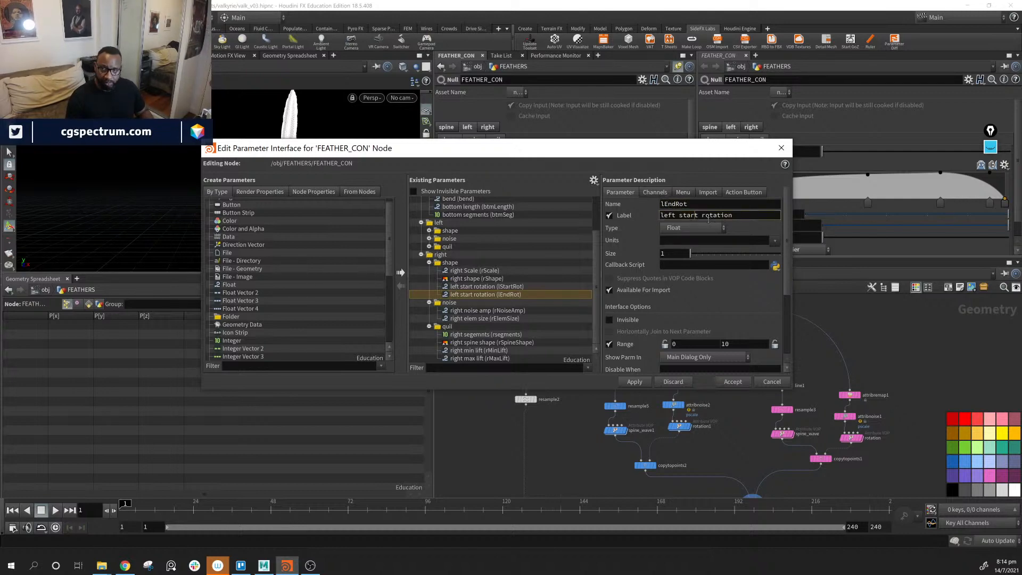
key(BackSpace)
key(BackSpace)
key(BackSpace)
key(BackSpace)
key(BackSpace)
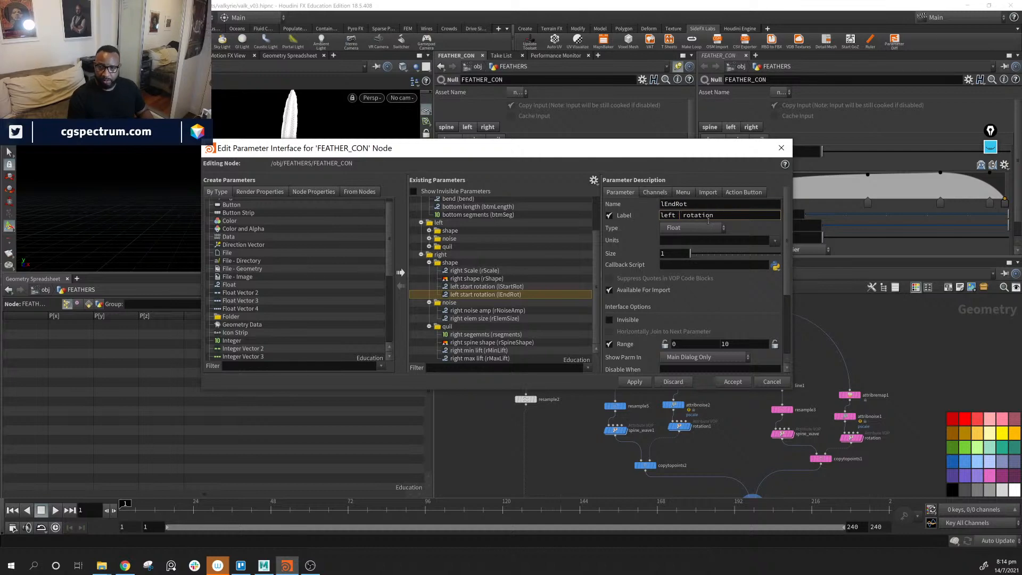
text(en)
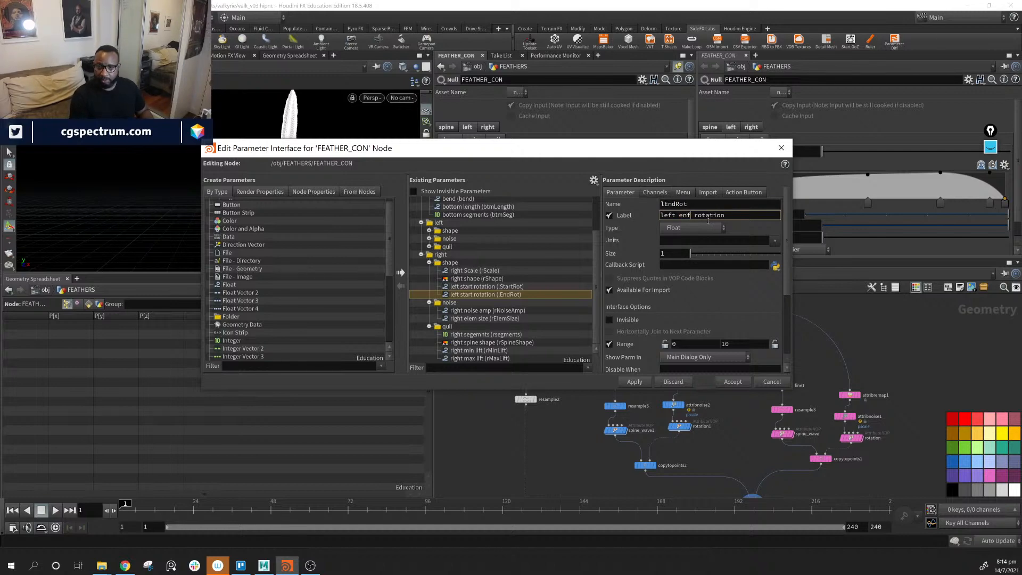
text(d)
key(Return)
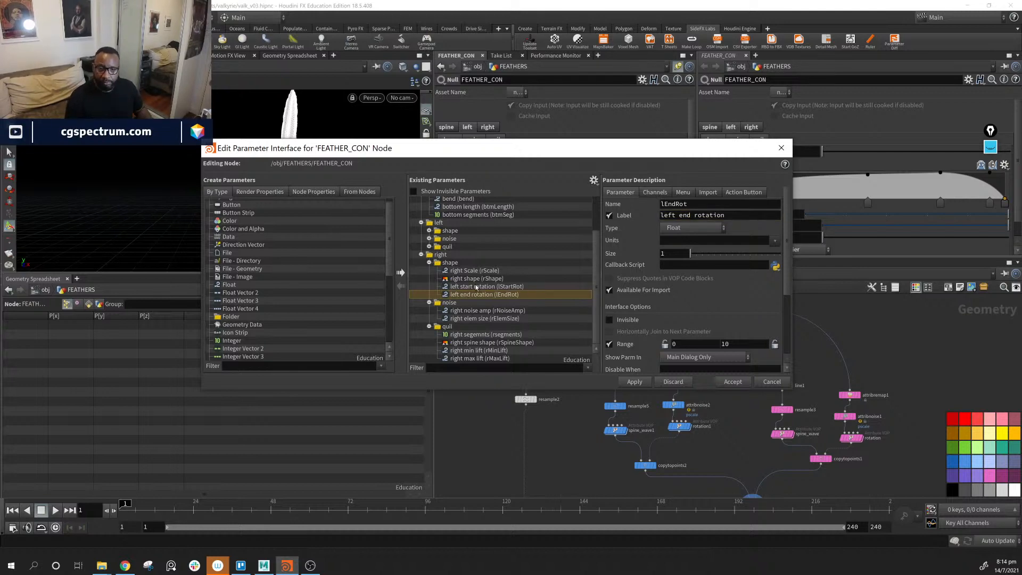
Duplicate the left start rotation and left end rotation parameters together in the right side's shape folder.
click(485, 288)
shift+click(494, 295)
key(ctrl+c)
key(ctrl+v)
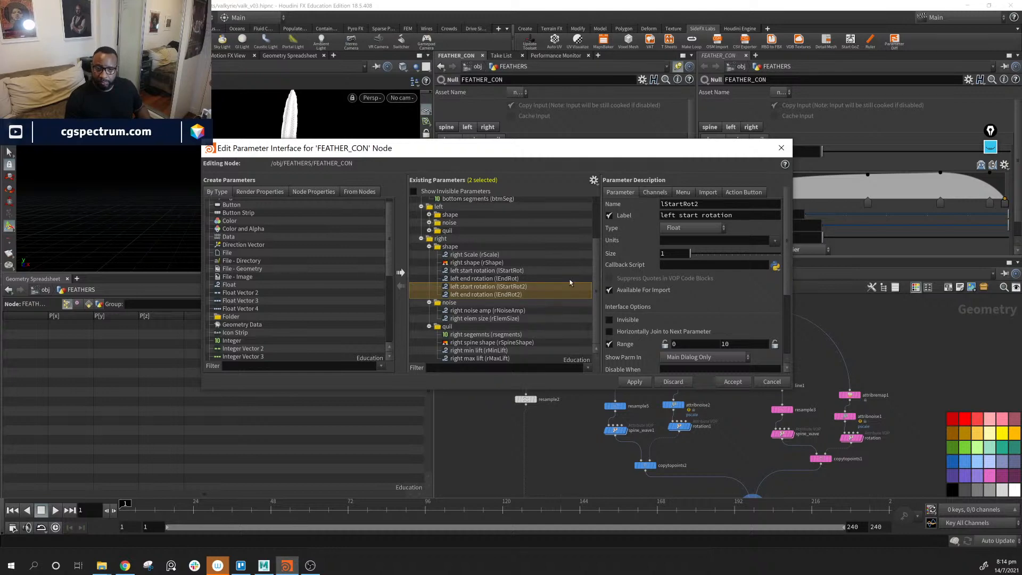
Move the duplicated start and end rotation parameters into the left side's shape folder, below left shape.
scroll(495, 288, up, 1)
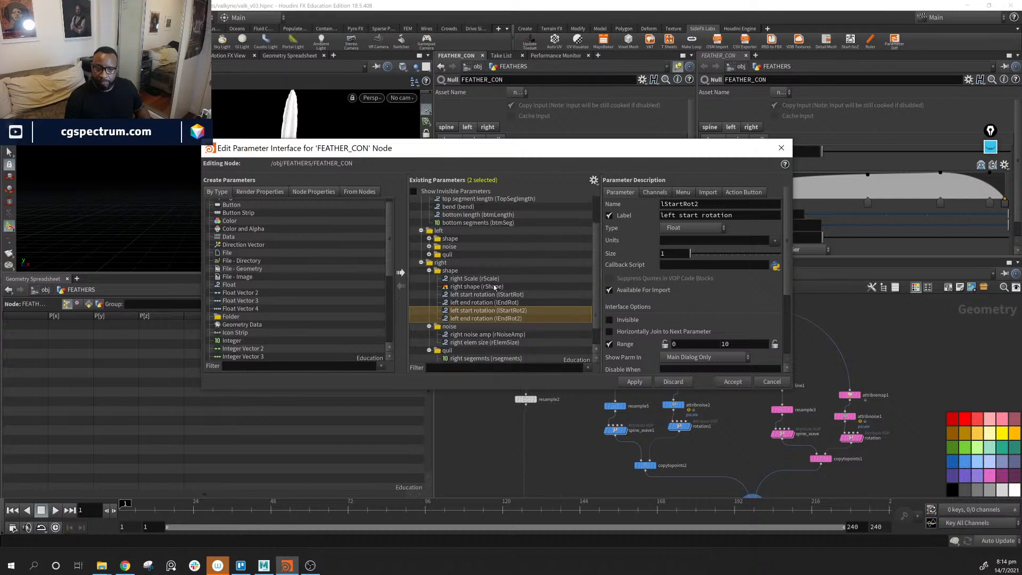
click(430, 239)
drag(488, 330, 515, 264)
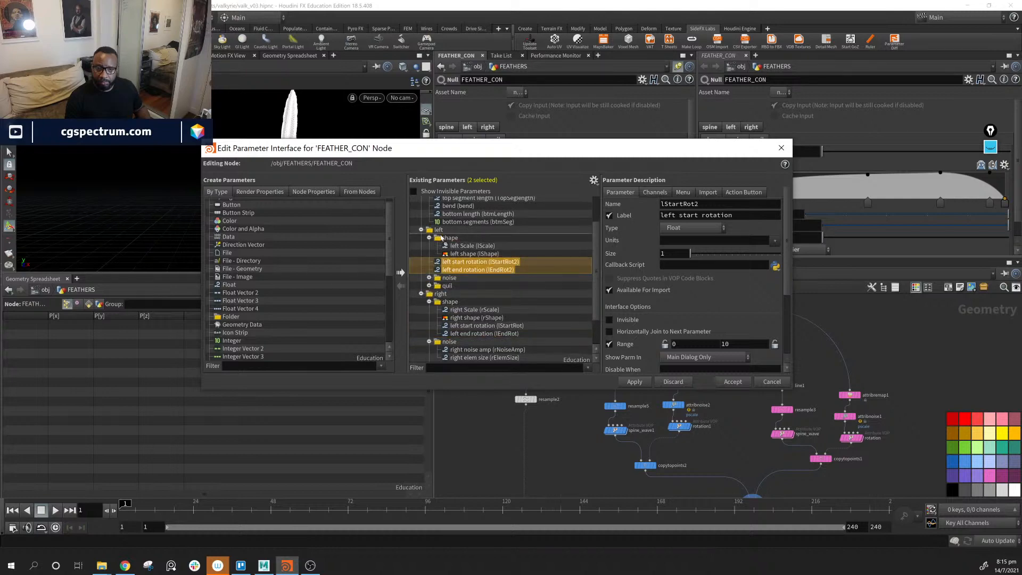
scroll(544, 312, down, 2)
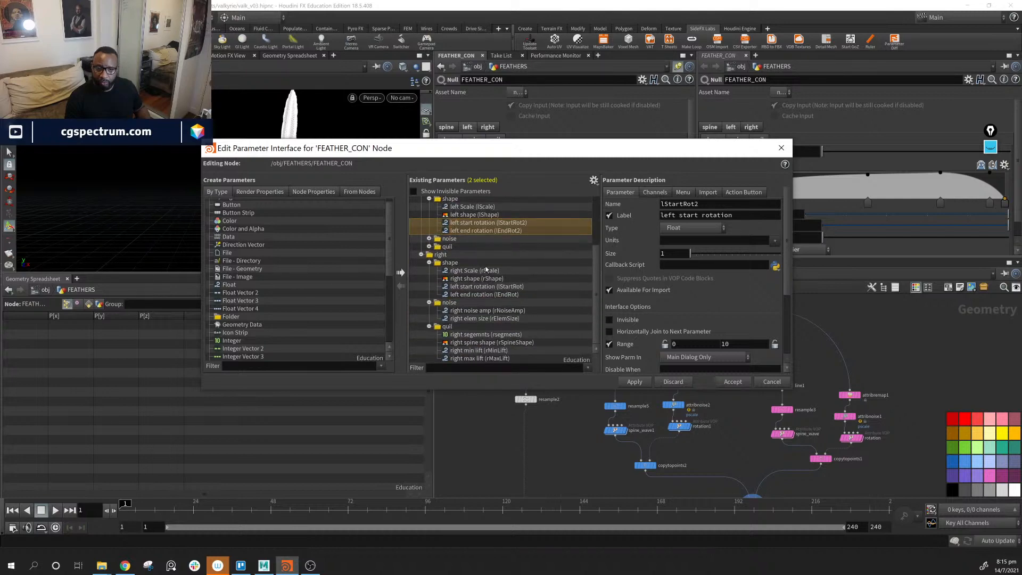
Rename the right side's start rotation parameter as rStartRot and change its label to "right start rotation".
click(500, 287)
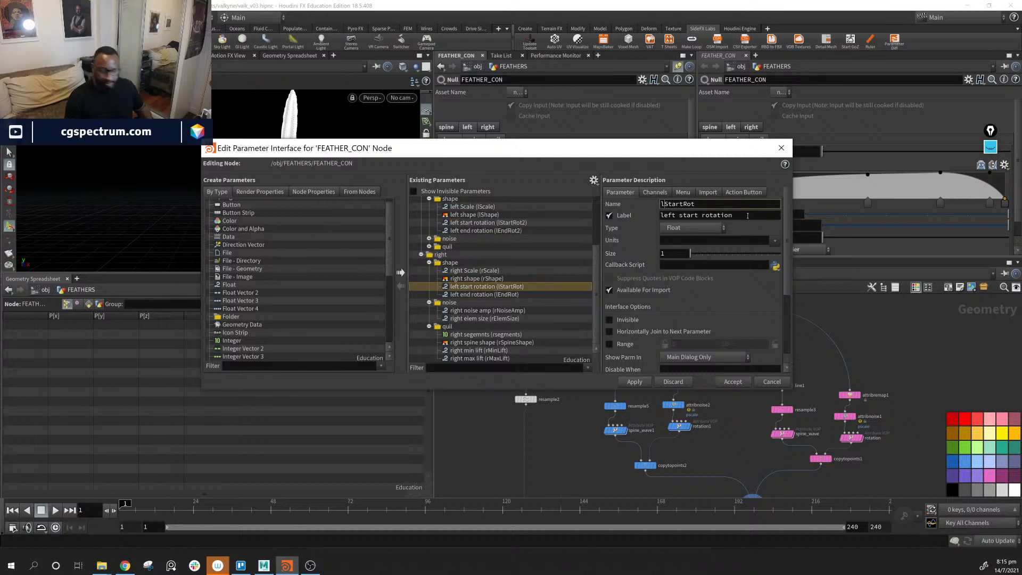
key(Delete)
text(r)
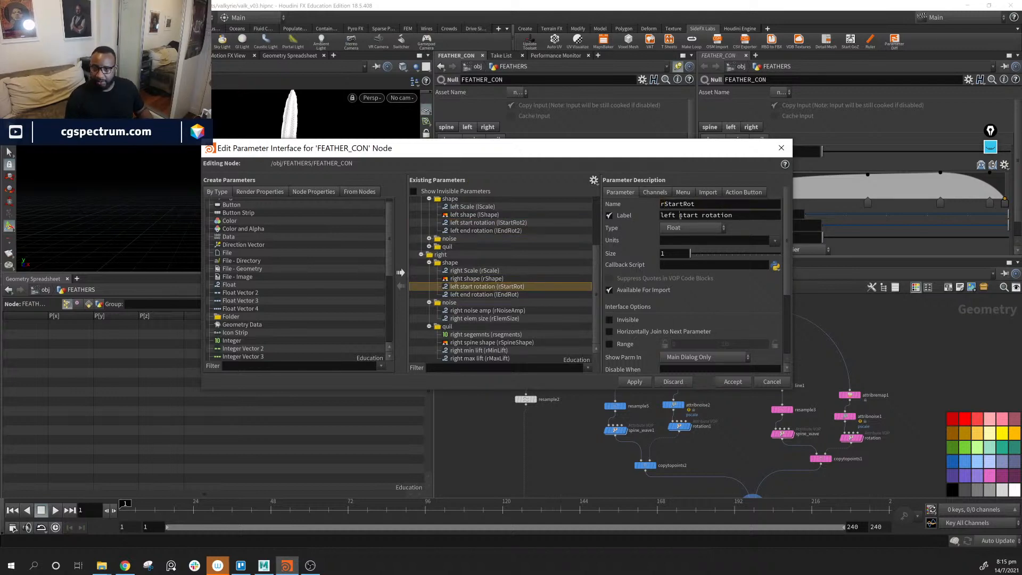
double_click(660, 215)
click(657, 216)
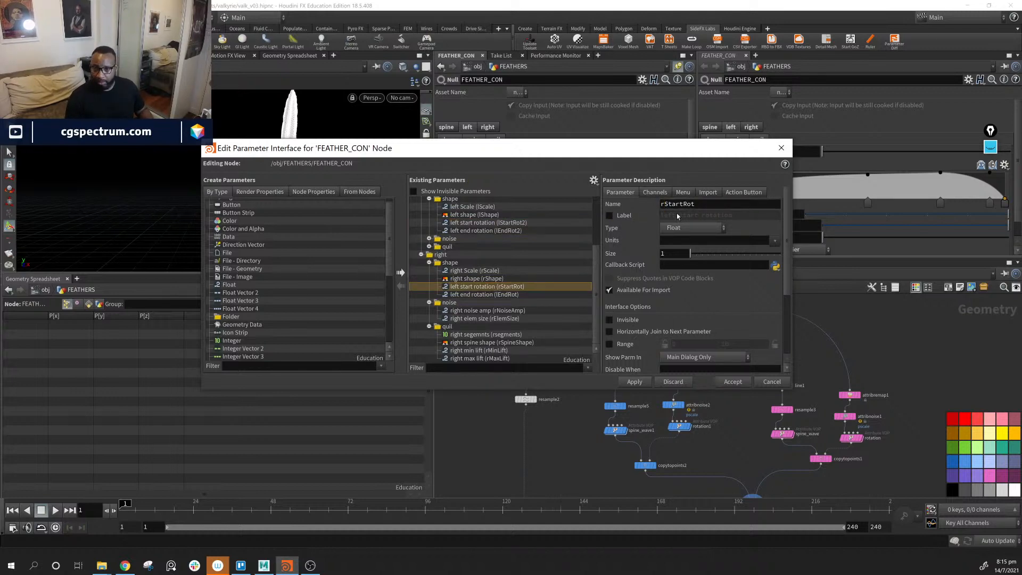
click(618, 218)
double_click(668, 216)
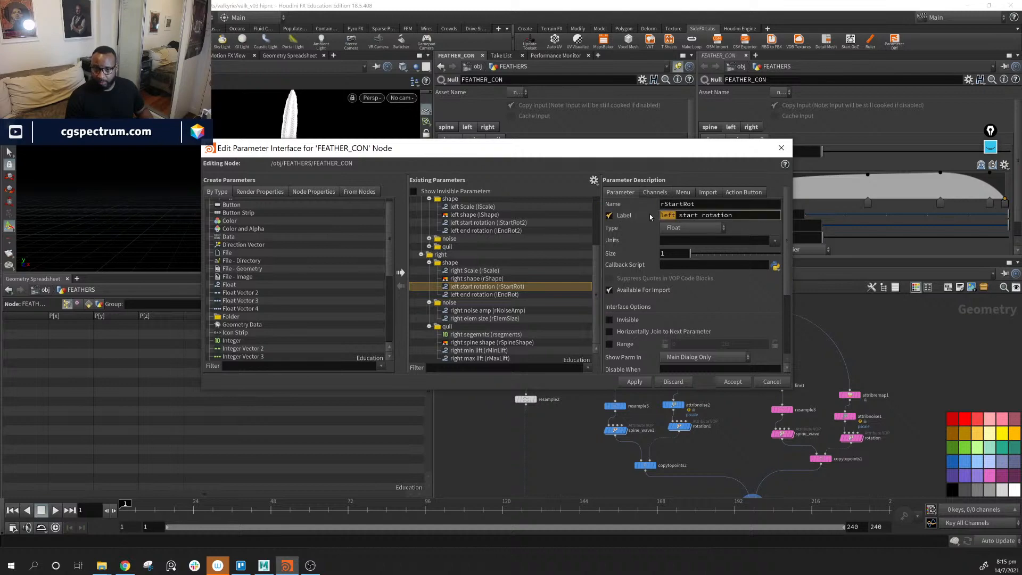
text(right)
key(Return)
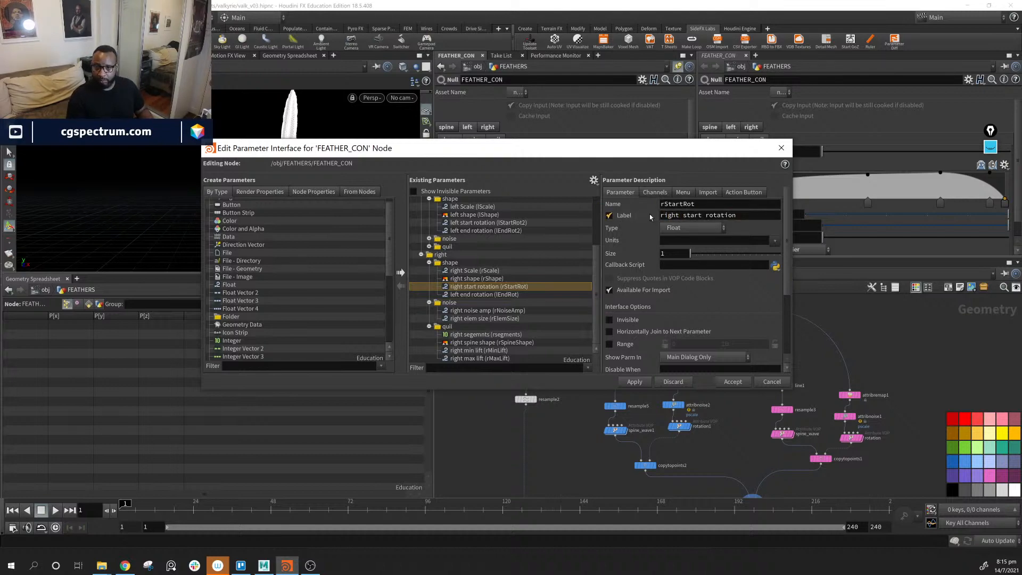
Label the right side's end rotation parameter "right end rotation" and rename it as rEndRot.
click(485, 294)
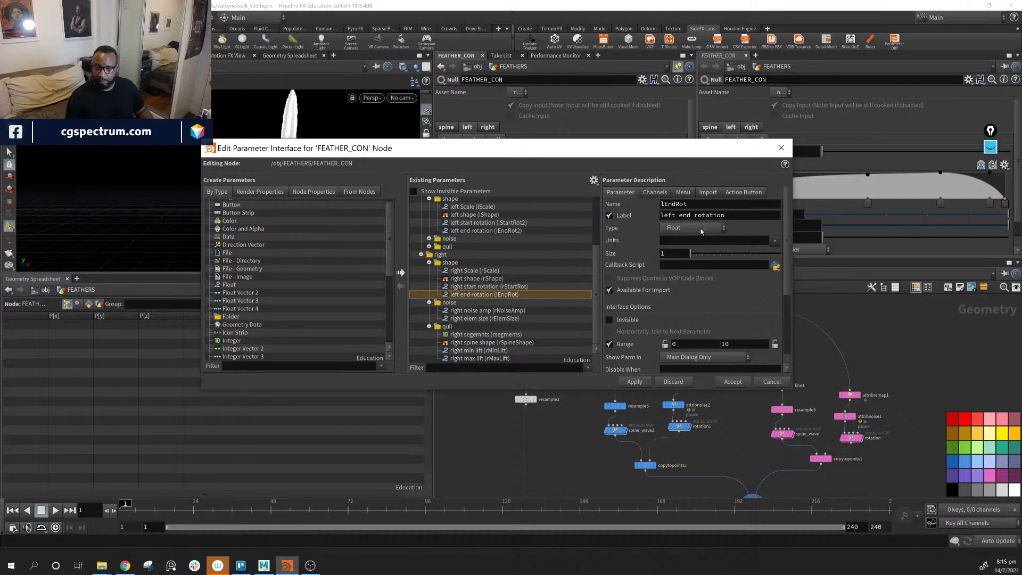
double_click(669, 215)
text(right)
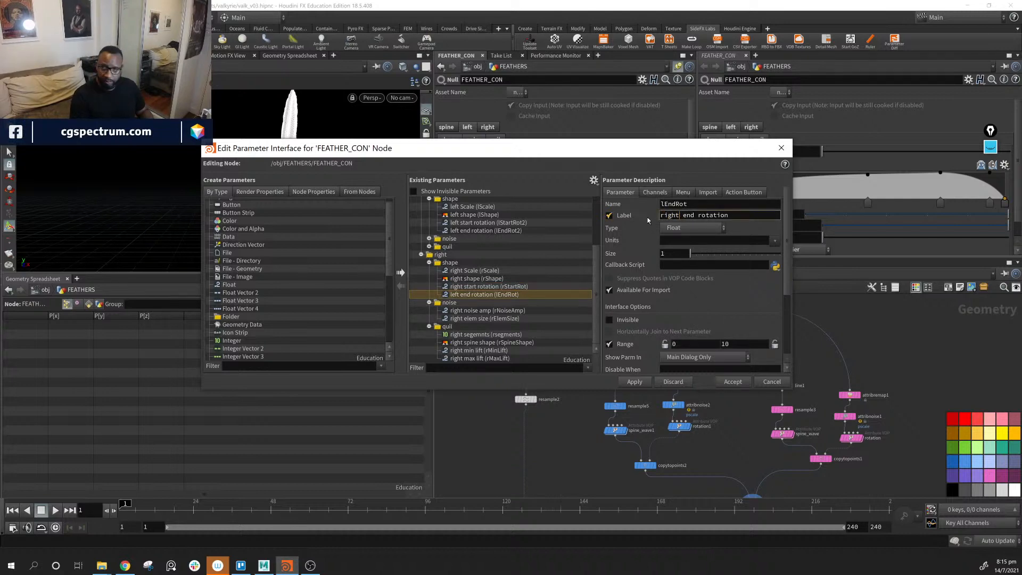
click(664, 206)
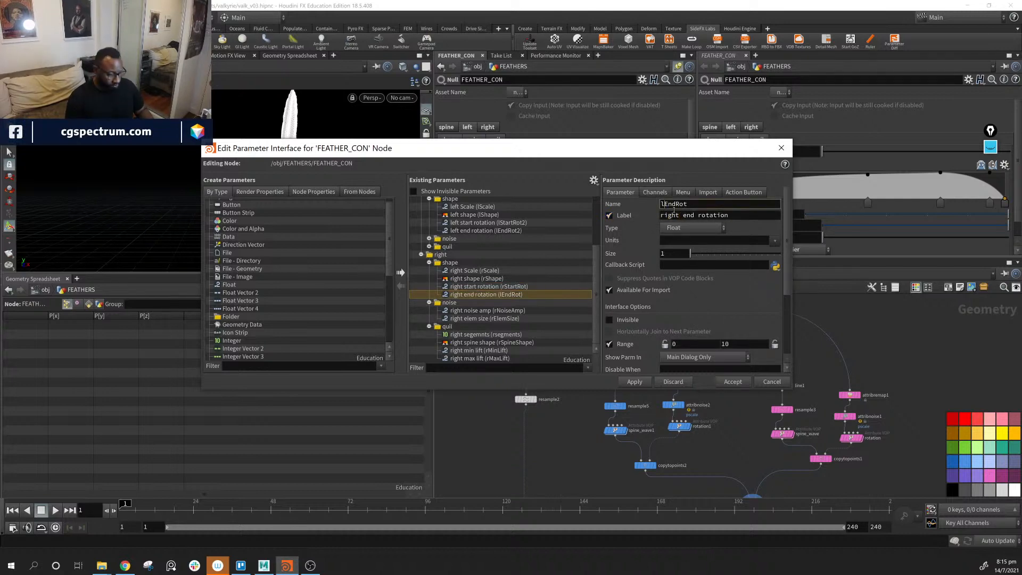
Rename the left side's rotation parameters as lStartRot and lEndRot, and apply the interface changes to FEATHER_CON.
click(486, 222)
click(722, 207)
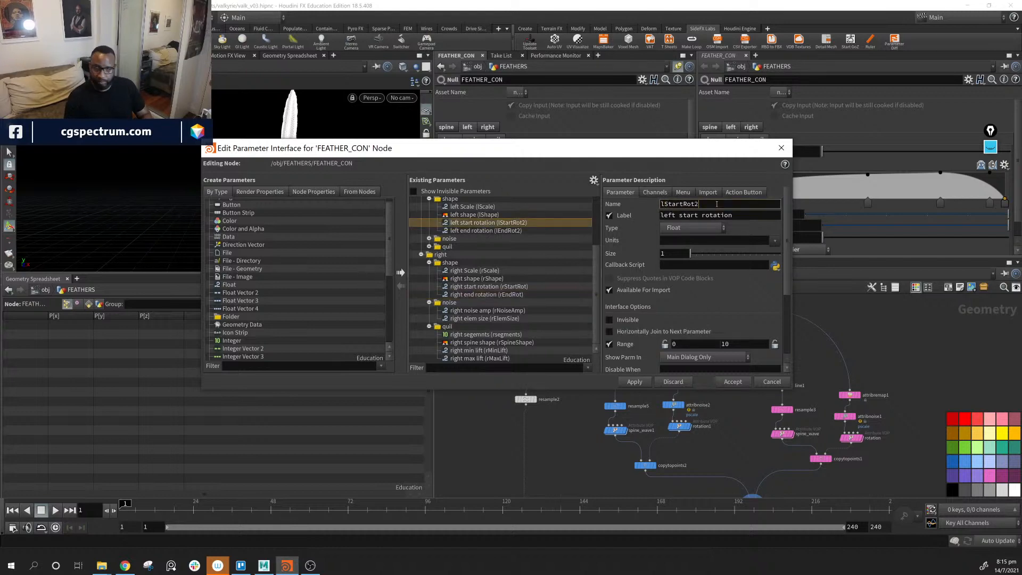
click(537, 232)
click(701, 205)
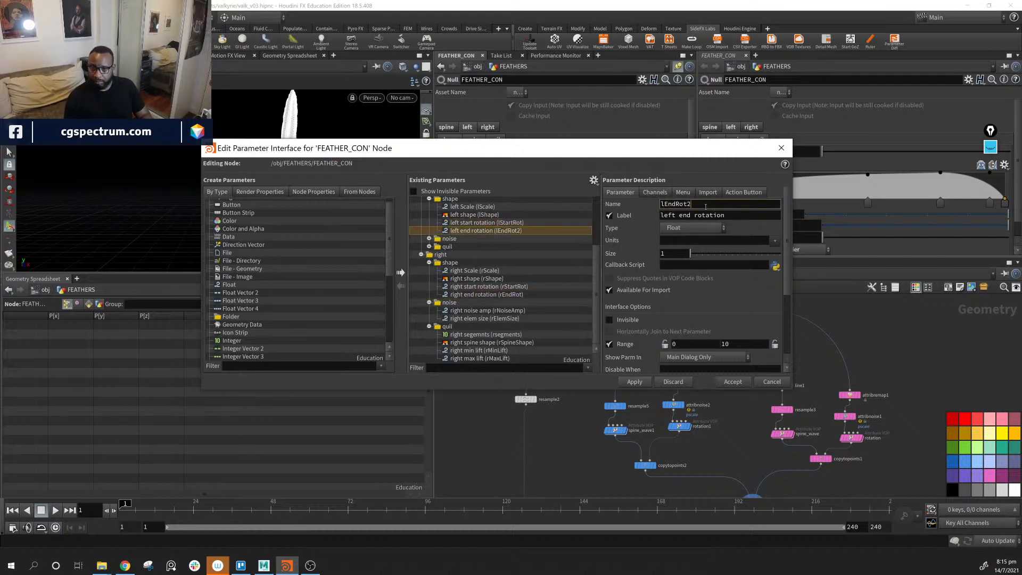
key(BackSpace)
click(632, 385)
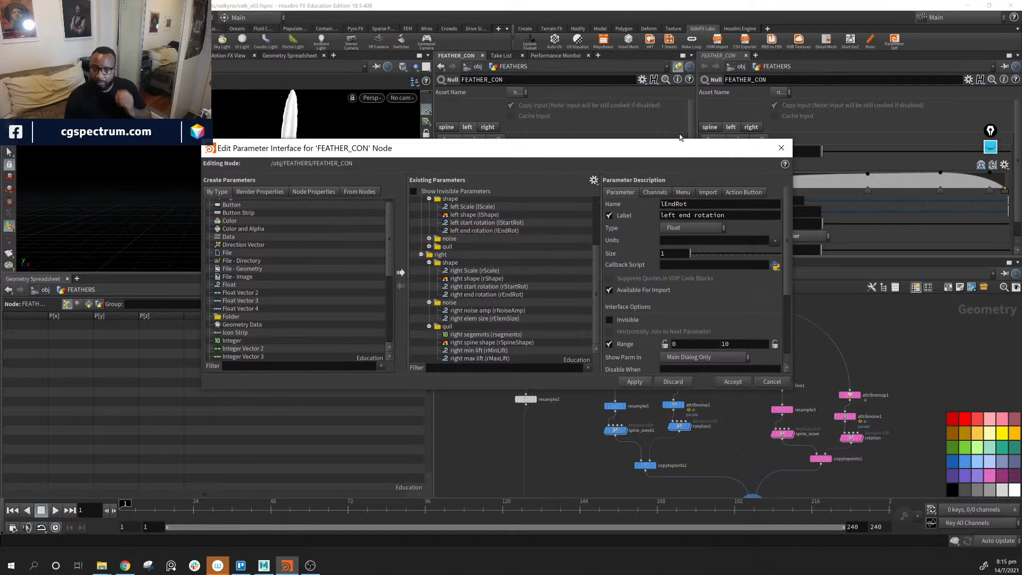
drag(670, 144, 0, 255)
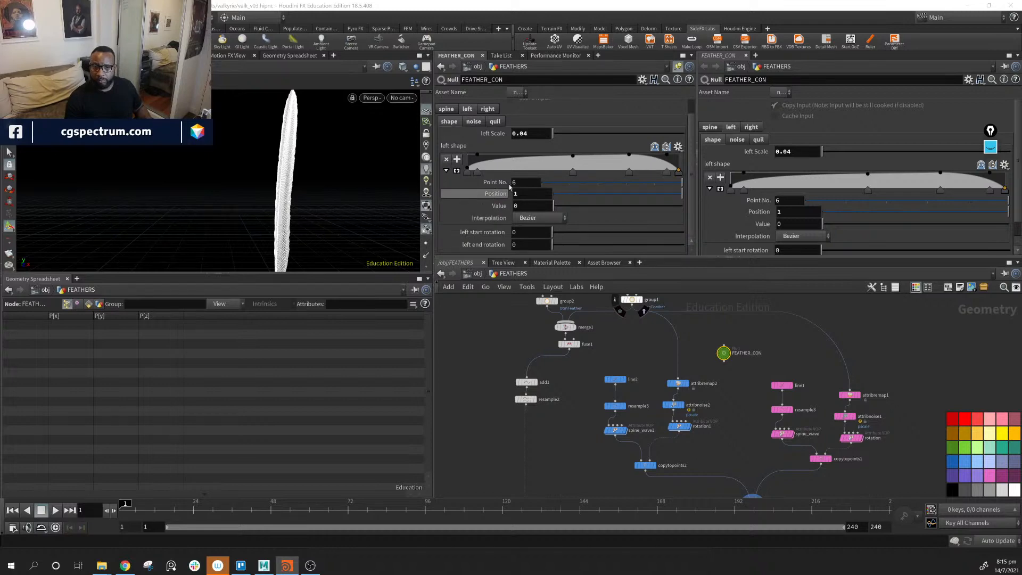
With rotation1's parameters shown for reference, set FEATHER_CON's left start rotation to -60 and left end rotation to -50.
middle_drag(713, 460, 721, 451)
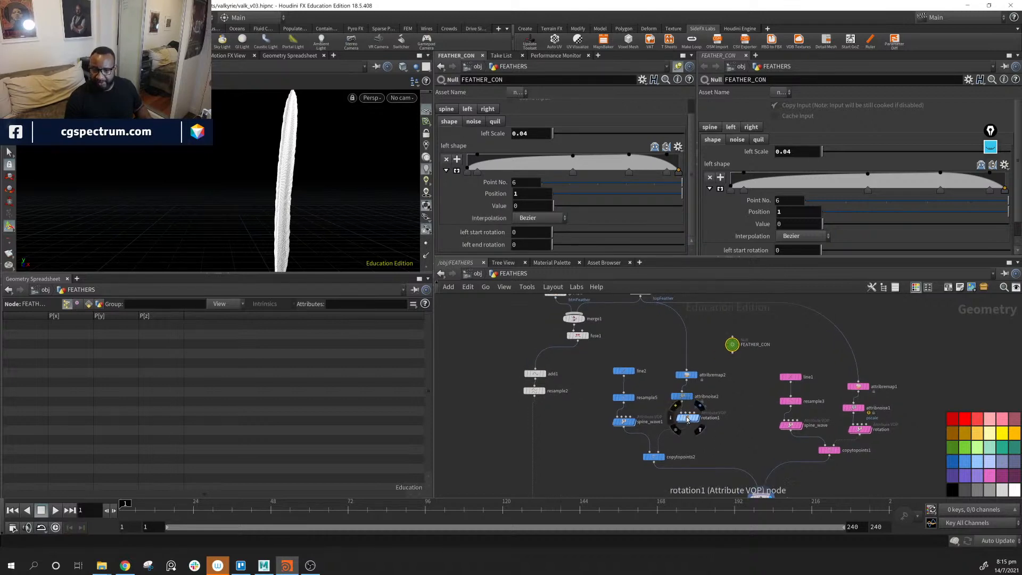
click(688, 418)
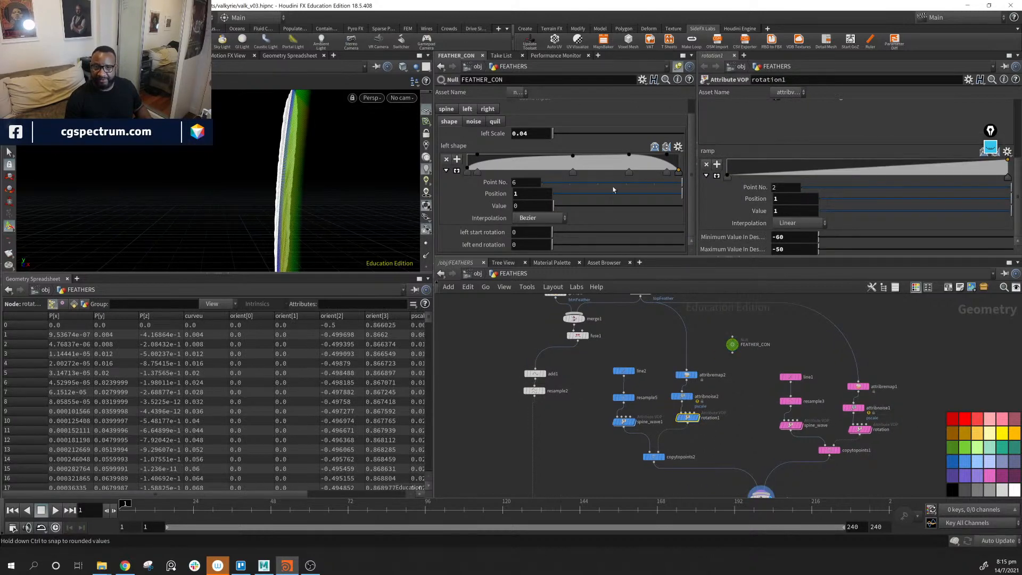
drag(731, 346, 621, 340)
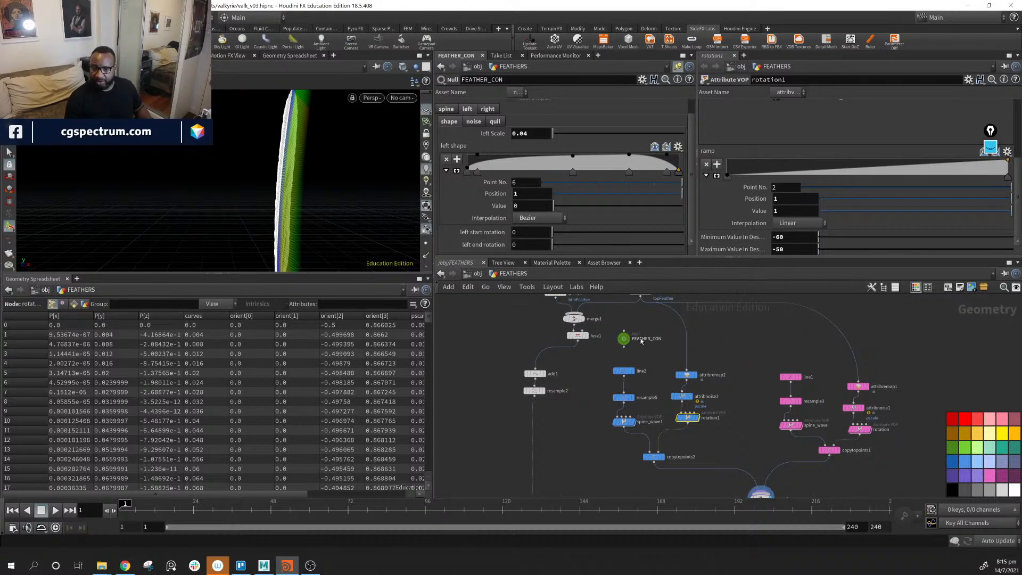
click(539, 232)
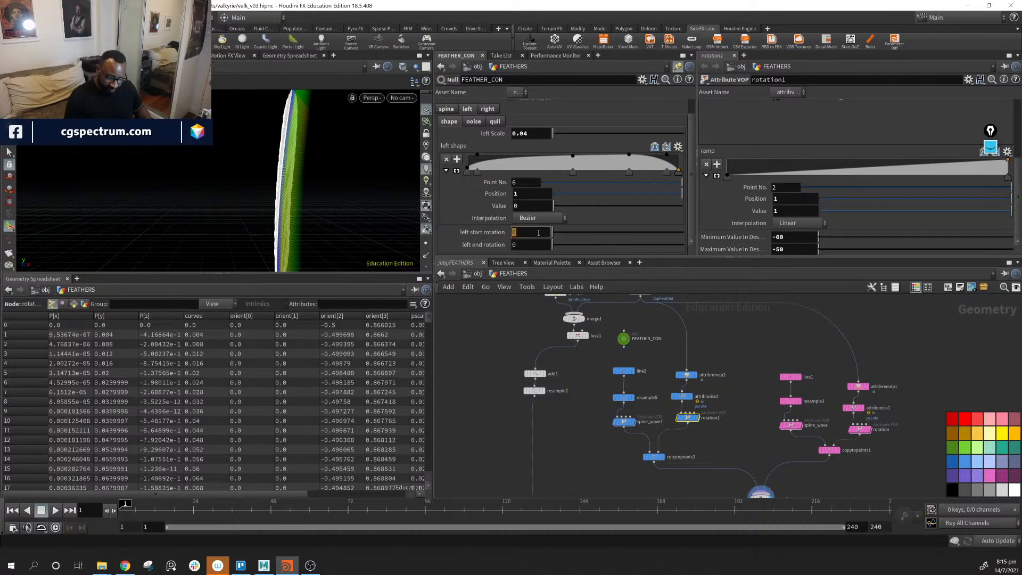
text(-60)
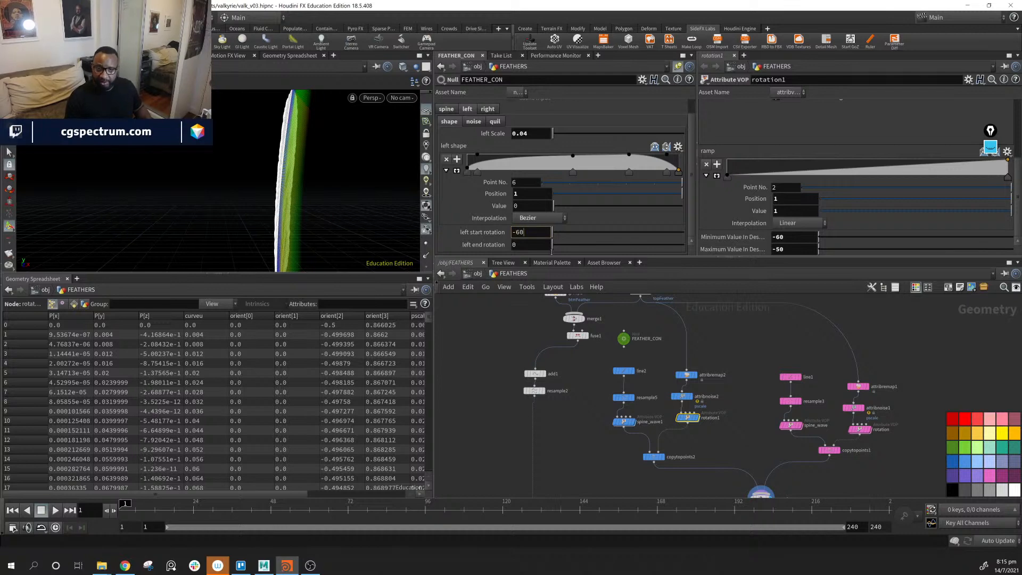
click(534, 243)
text(-50)
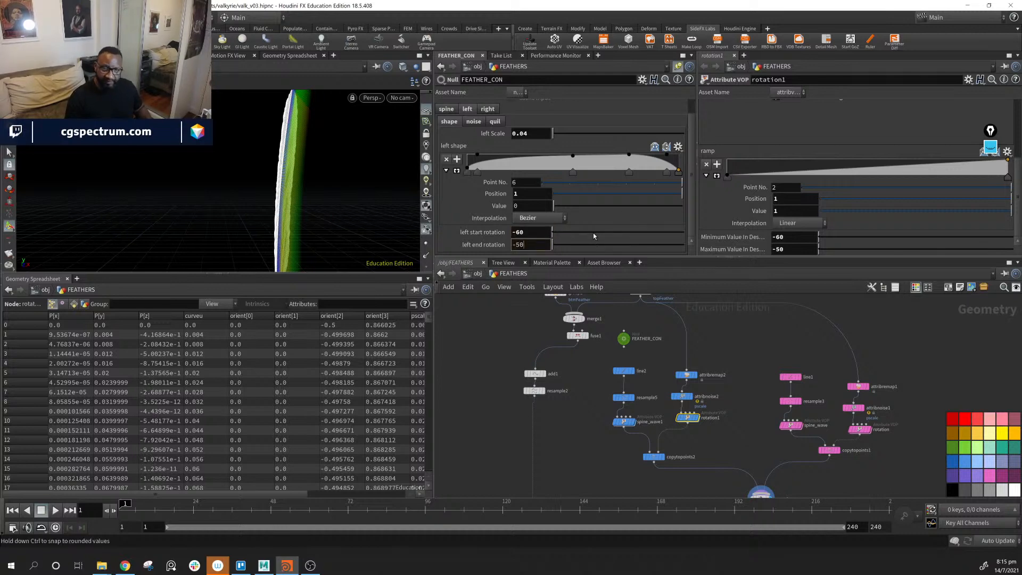
key(Return)
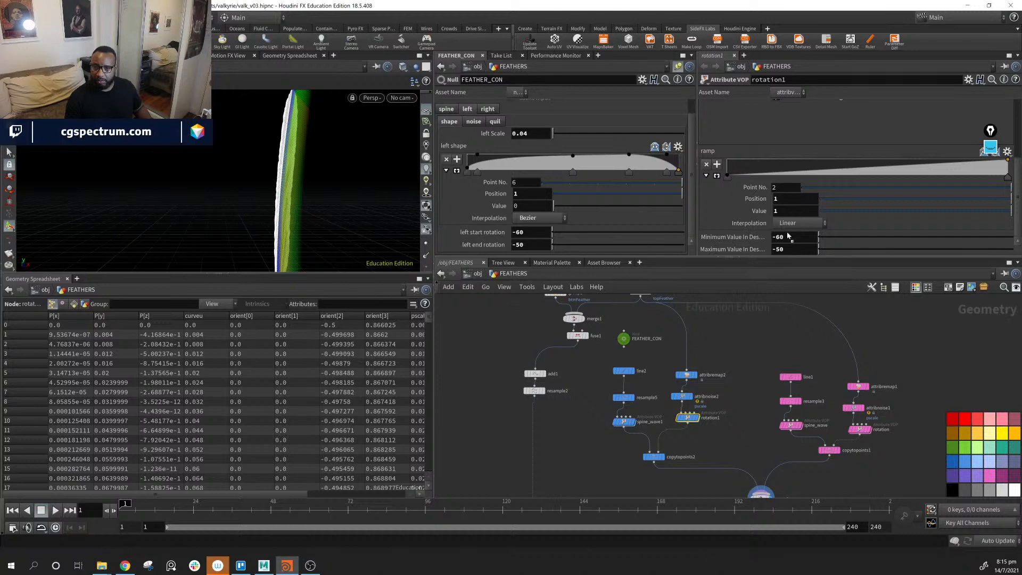
Link rotation1's minimum and maximum destination values to FEATHER_CON's lStartRot and lEndRot with relative channel references.
drag(746, 238, 746, 238)
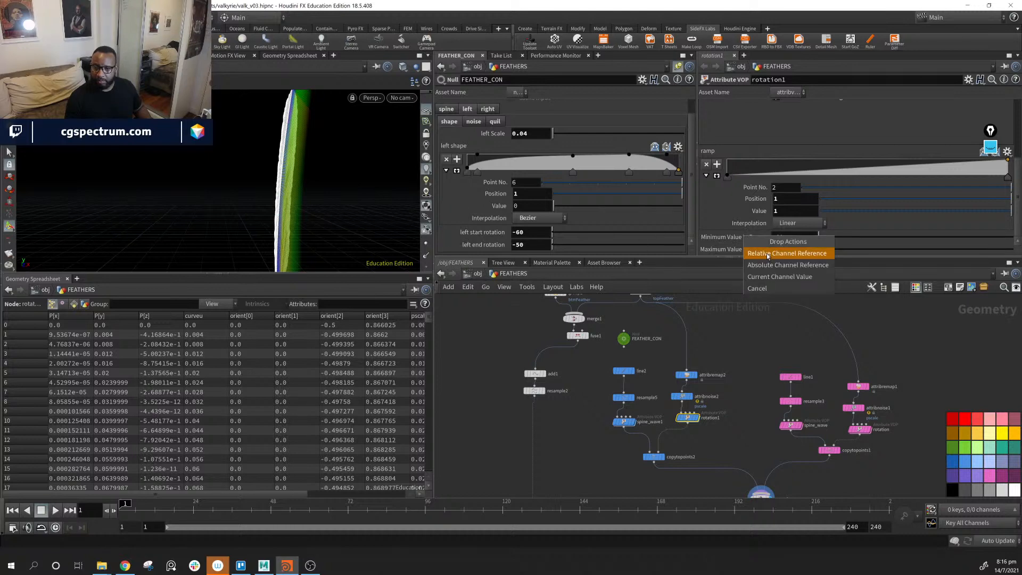
click(767, 253)
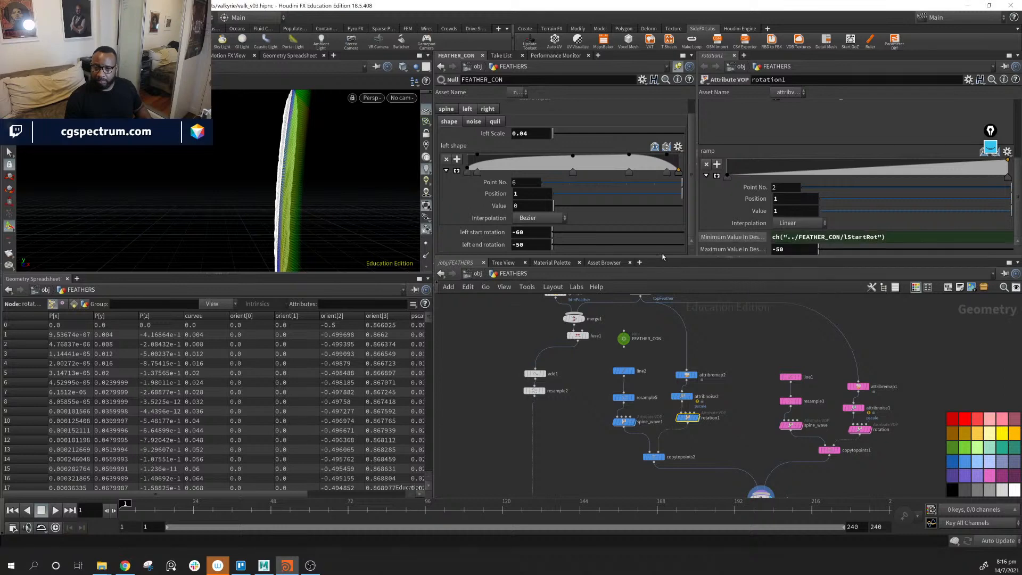
drag(749, 246, 749, 250)
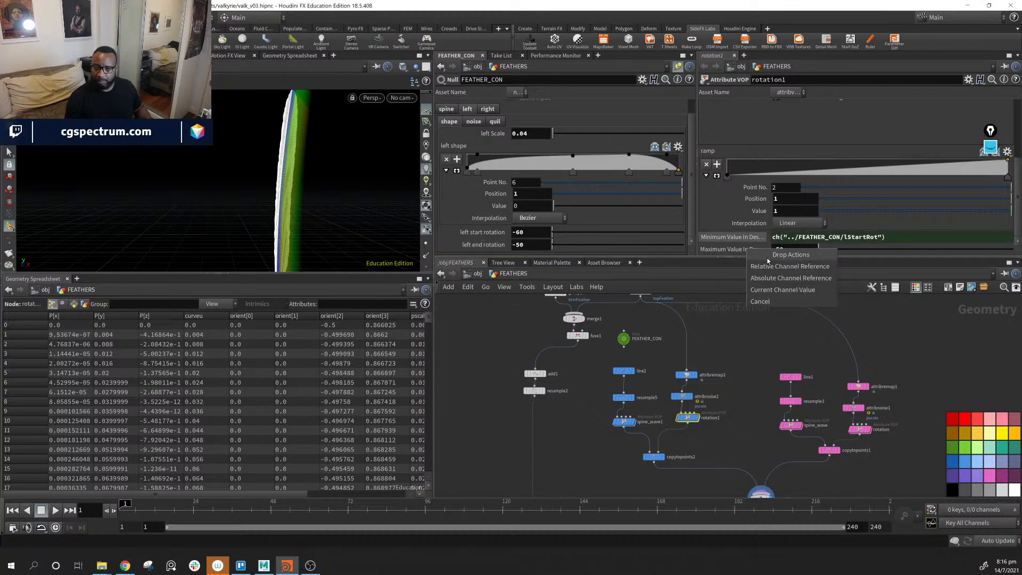
click(768, 260)
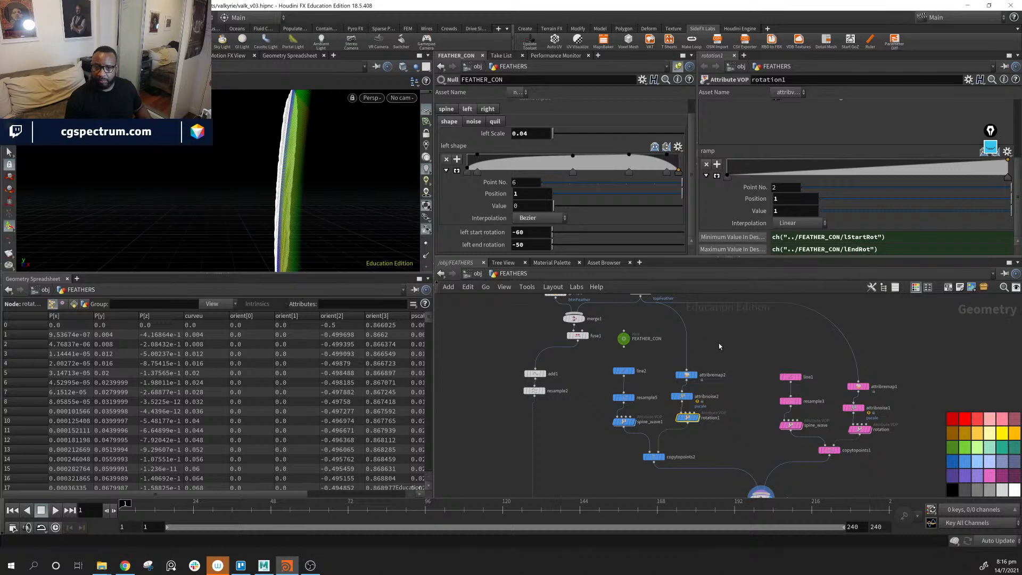
click(744, 331)
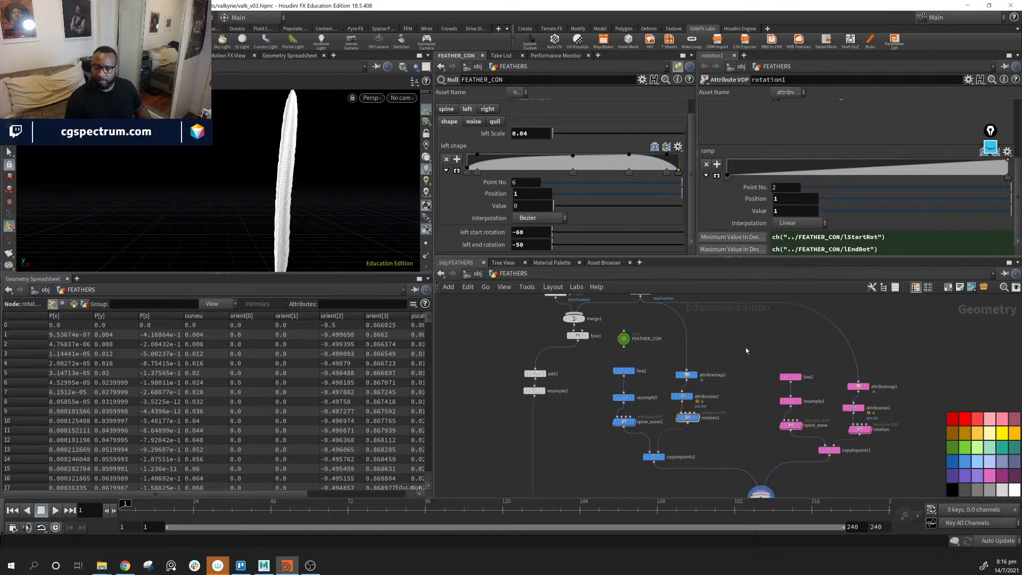
Place FEATHER_CON between the two branches and set its right start rotation to 20 and right end rotation to 50.
middle_drag(746, 351, 709, 336)
drag(589, 326, 709, 343)
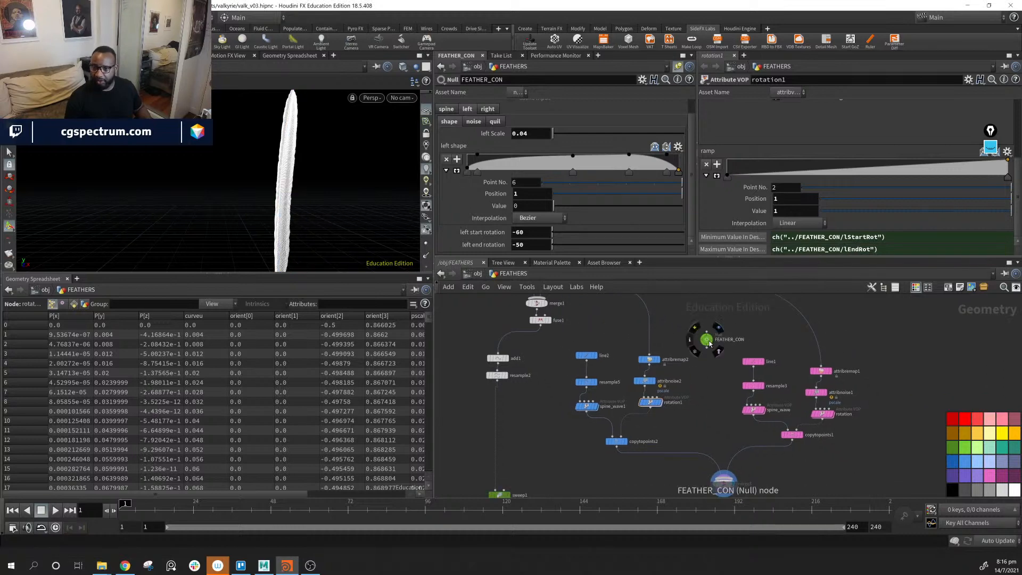
click(709, 343)
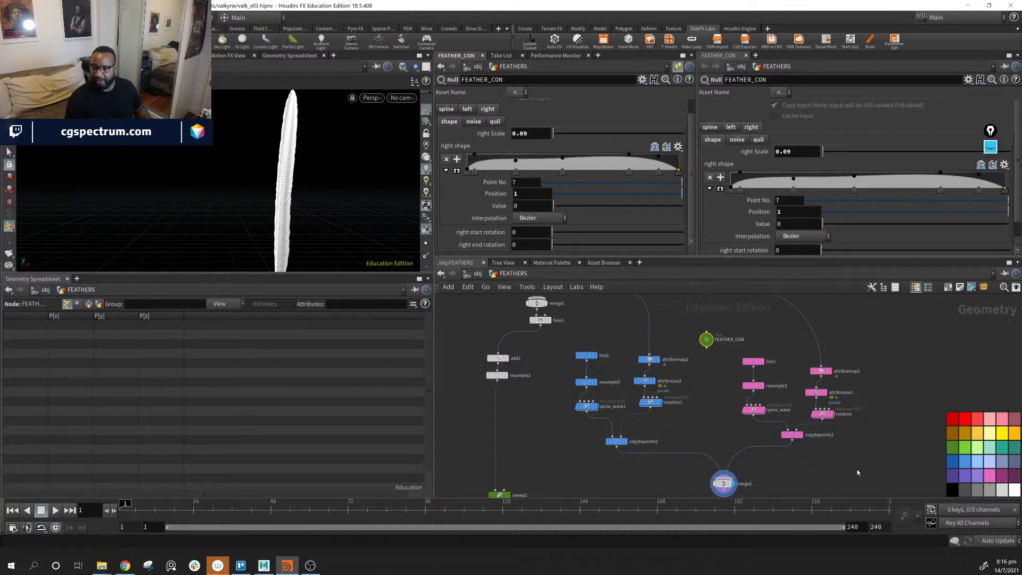
click(822, 413)
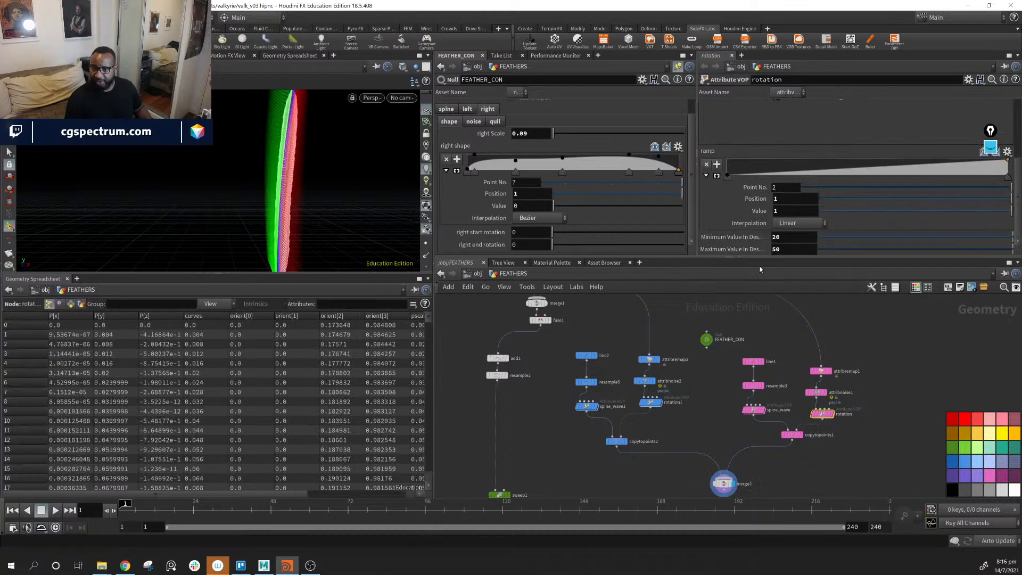
click(522, 235)
text(20)
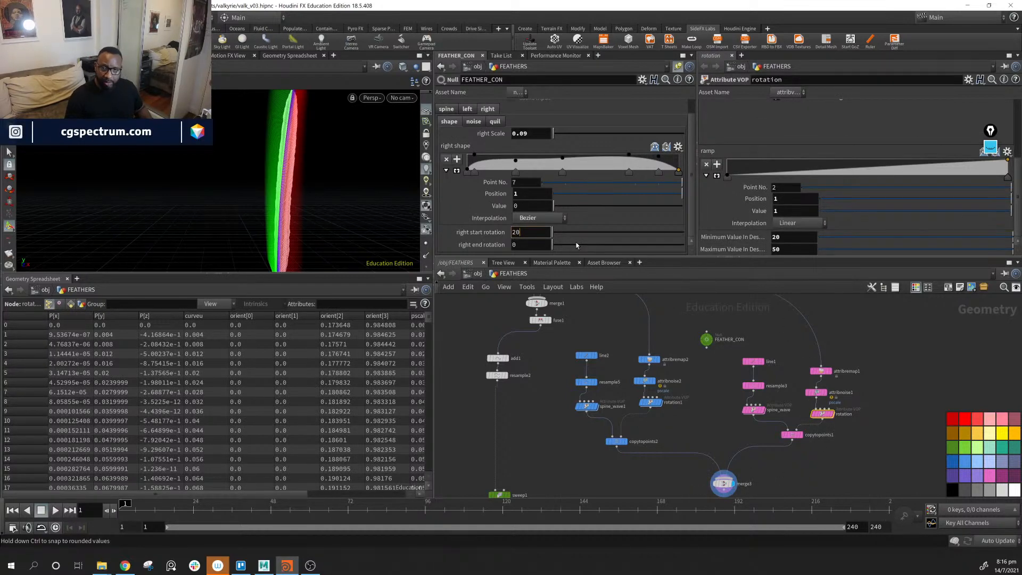
click(533, 244)
text(50)
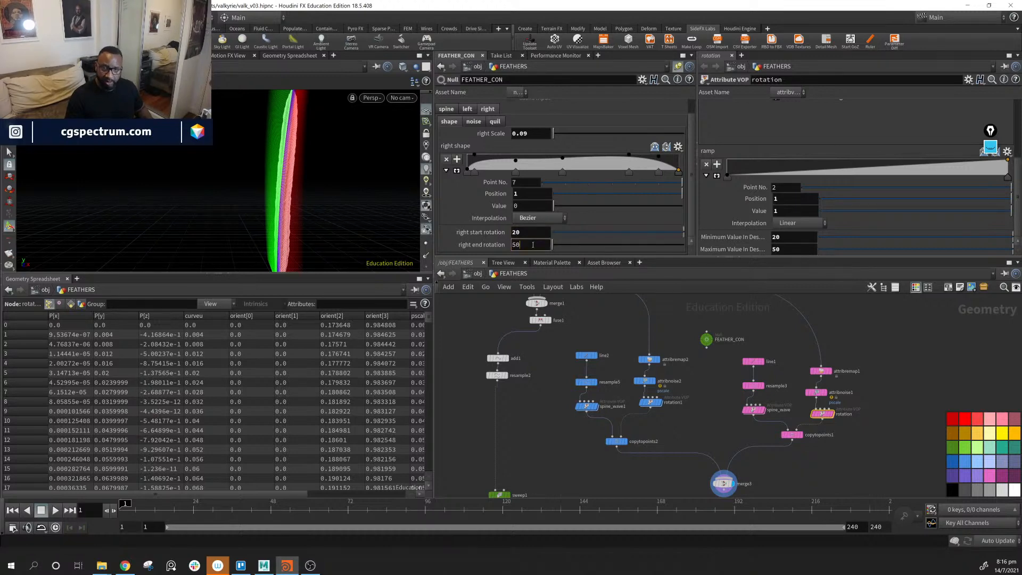
key(Return)
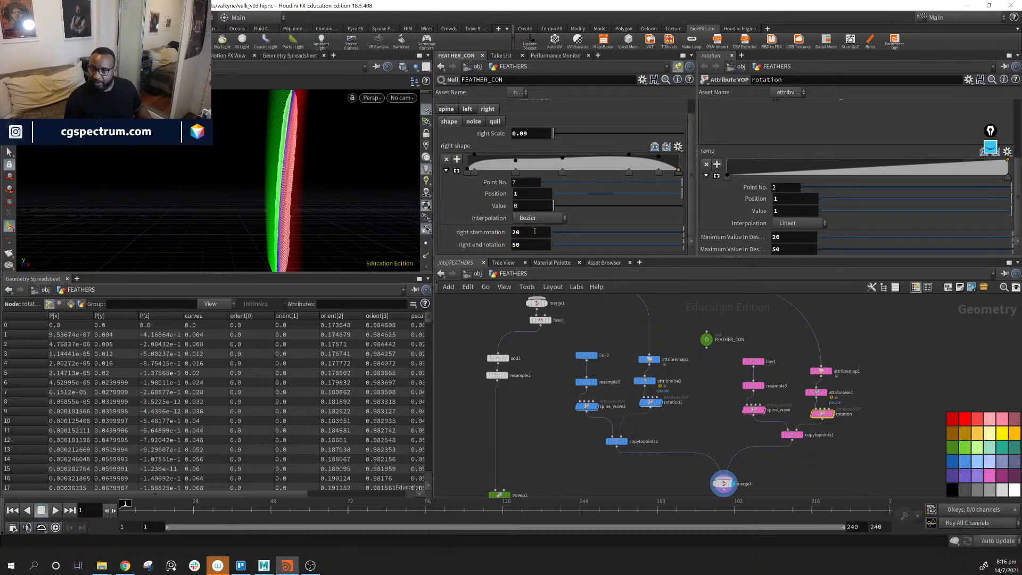
Link the right branch's rotation node minimum and maximum destination values to FEATHER_CON's rStartRot and rEndRot with relative channel references.
drag(479, 232, 726, 237)
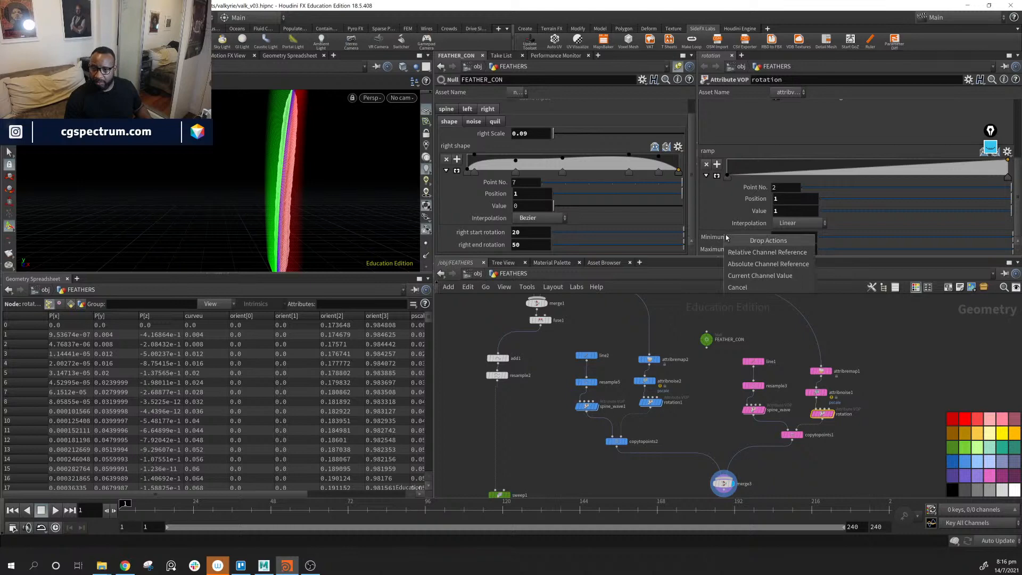
click(756, 253)
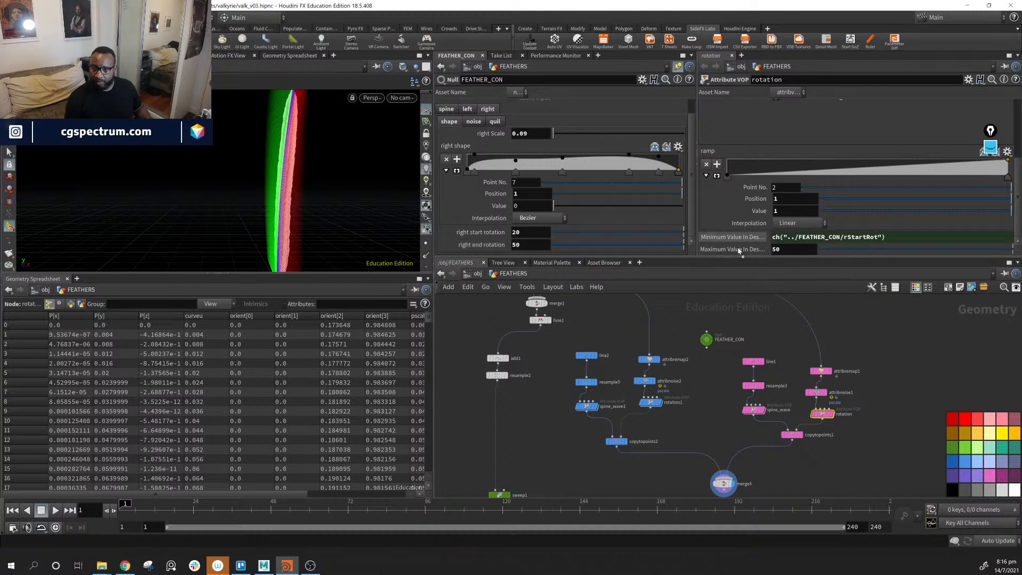
drag(739, 251, 739, 250)
click(759, 266)
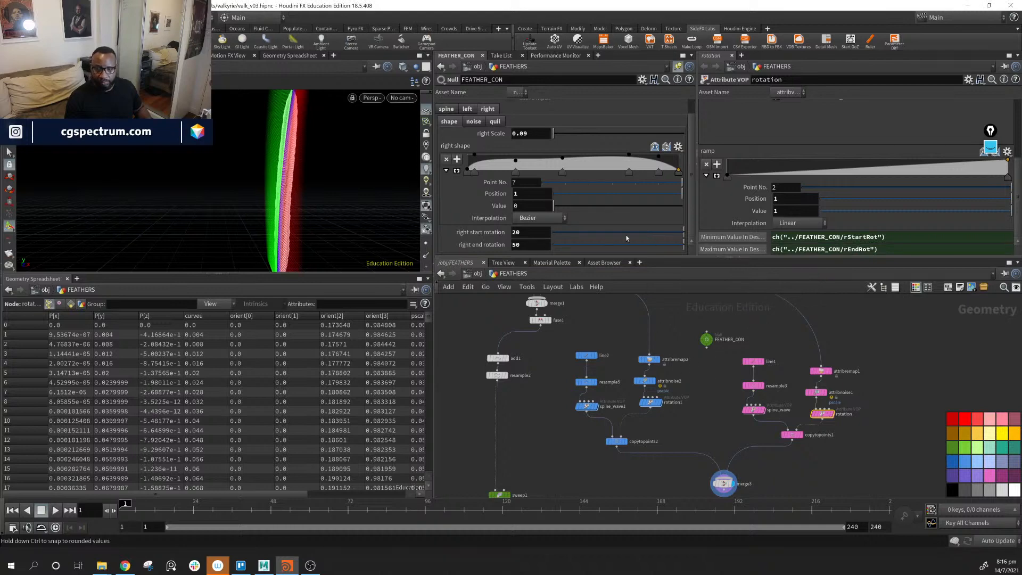
click(586, 307)
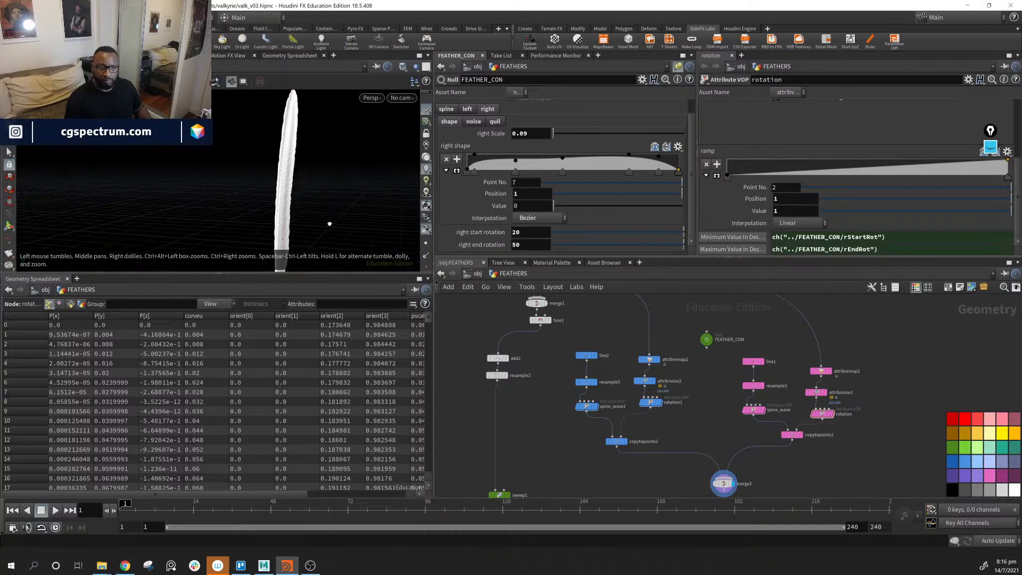
alt+drag(329, 224, 311, 203)
alt+middle_drag(310, 203, 320, 194)
alt+right_drag(320, 193, 381, 207)
alt+drag(381, 207, 297, 191)
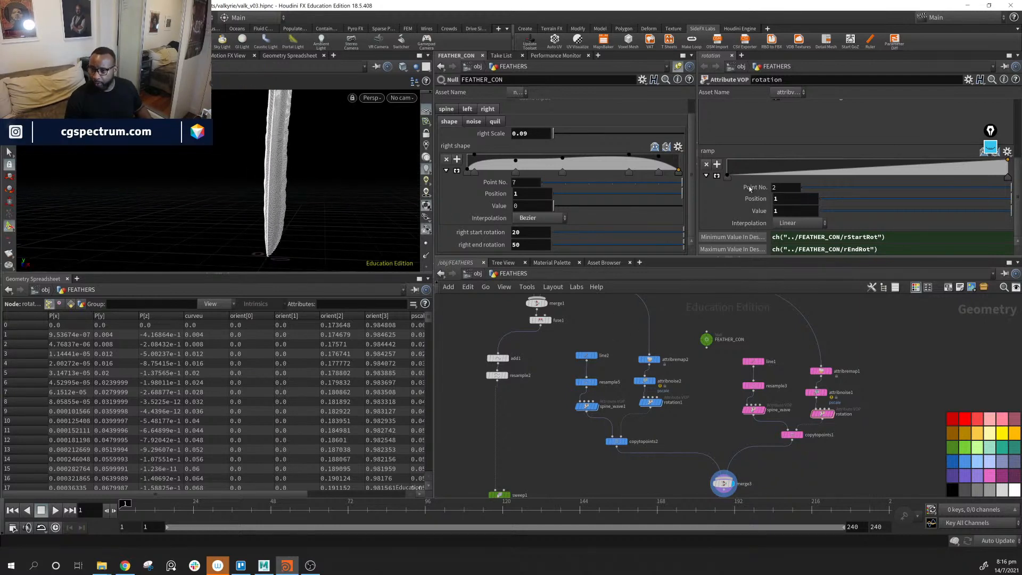
Try bending the right rotation node's ramp with an extra point at about position 0.67, value 0.10, and remove that point.
scroll(745, 187, up, 1)
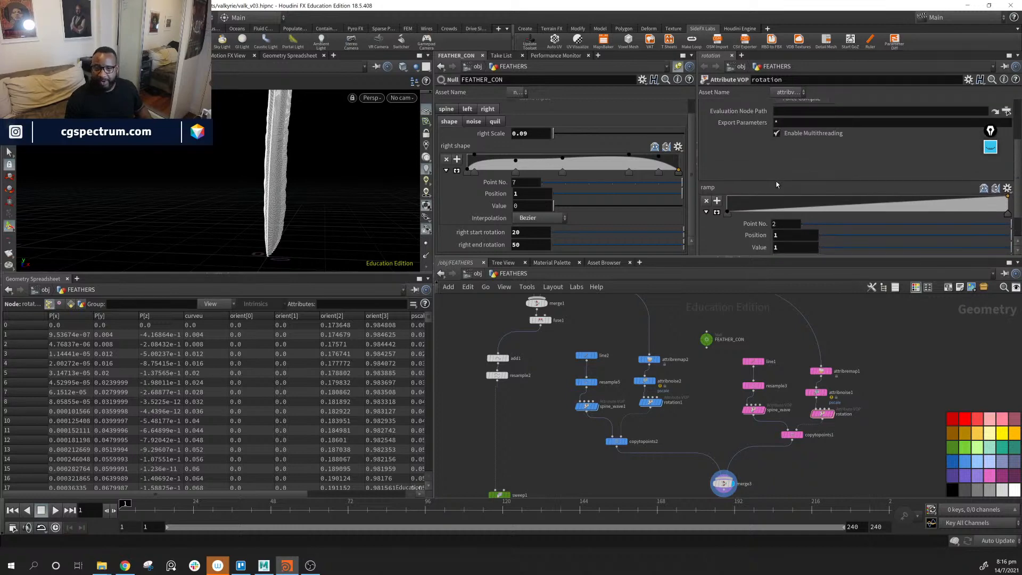
scroll(707, 185, down, 1)
scroll(707, 185, up, 1)
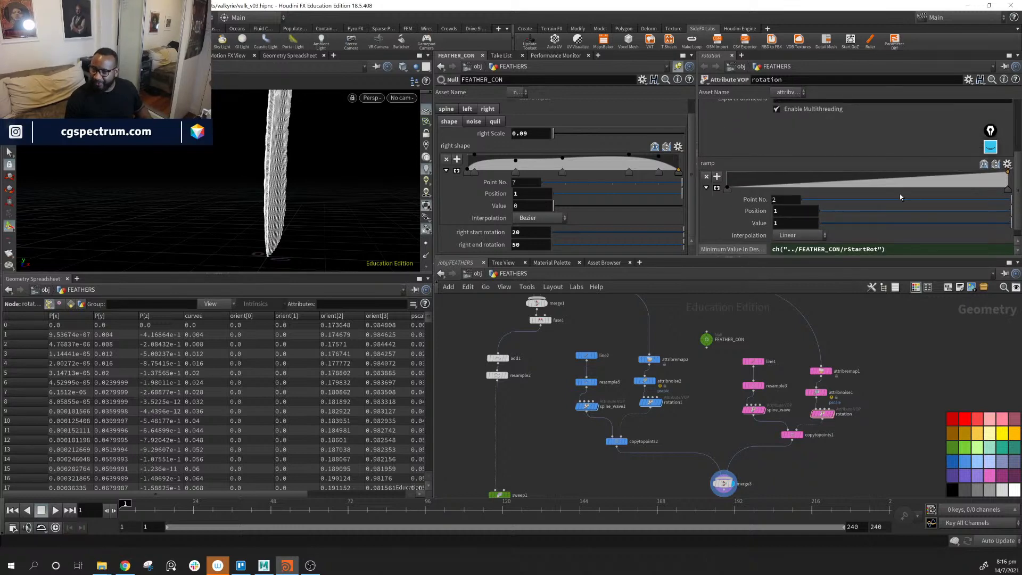
click(913, 181)
drag(912, 181, 913, 188)
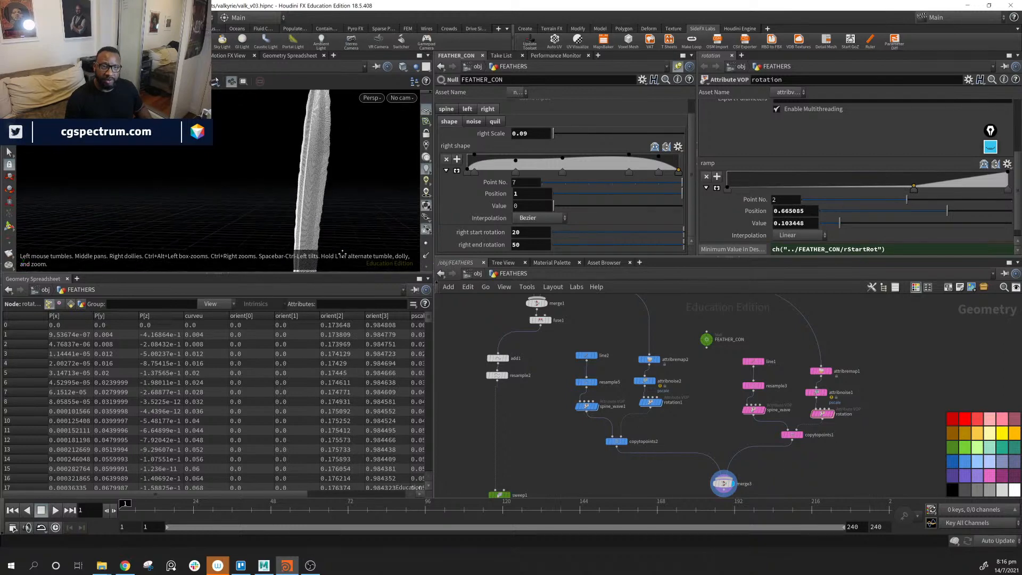
mouse_move(913, 189)
mouse_down()
mouse_move(766, 192)
mouse_move(916, 201)
mouse_up()
key(Delete)
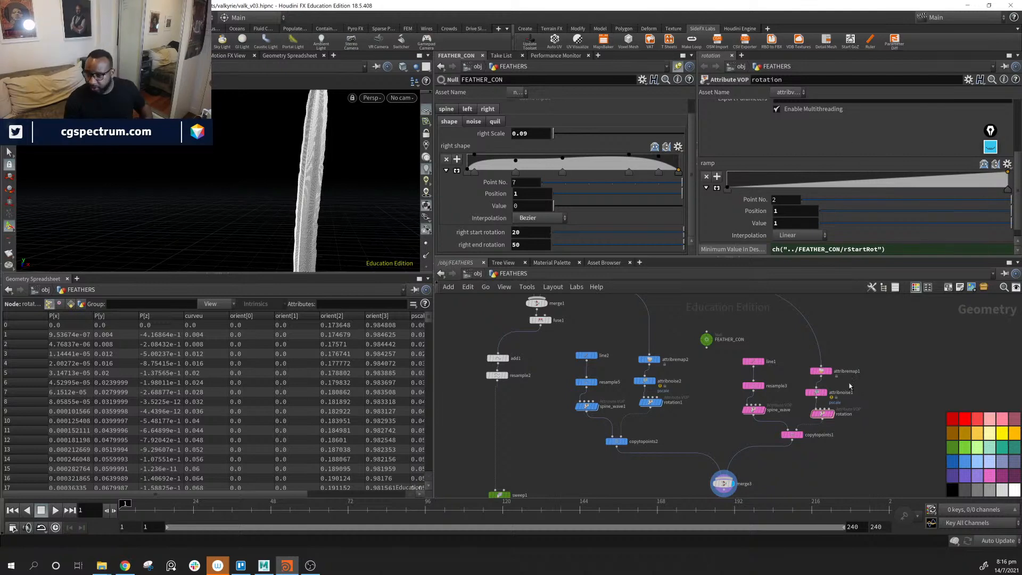
Edit FEATHER_CON's parameter interface and add a float ramp below left shape in the left side's shape folder.
click(705, 341)
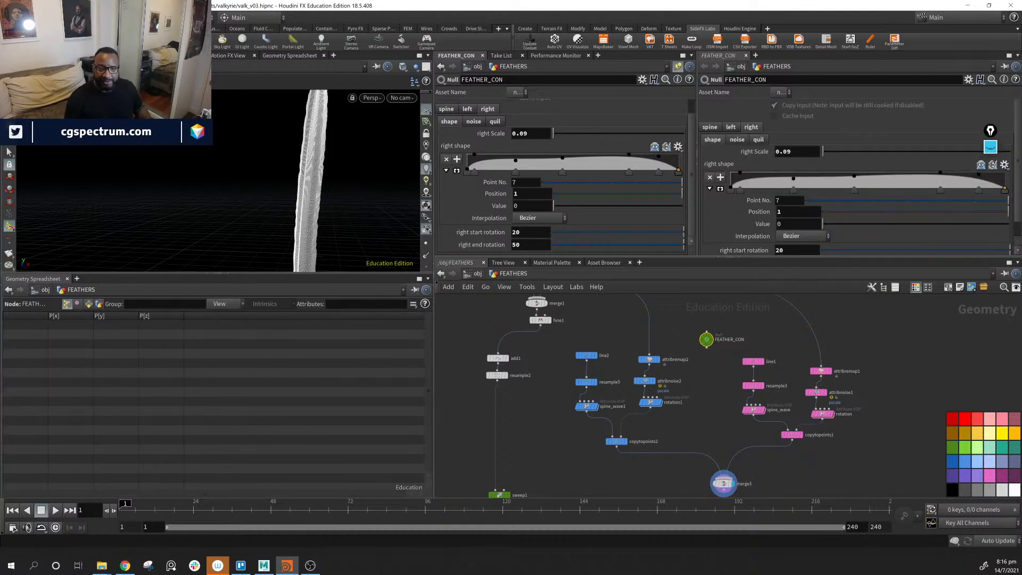
drag(1020, 276, 608, 93)
scroll(583, 229, down, 1)
scroll(583, 229, down, 2)
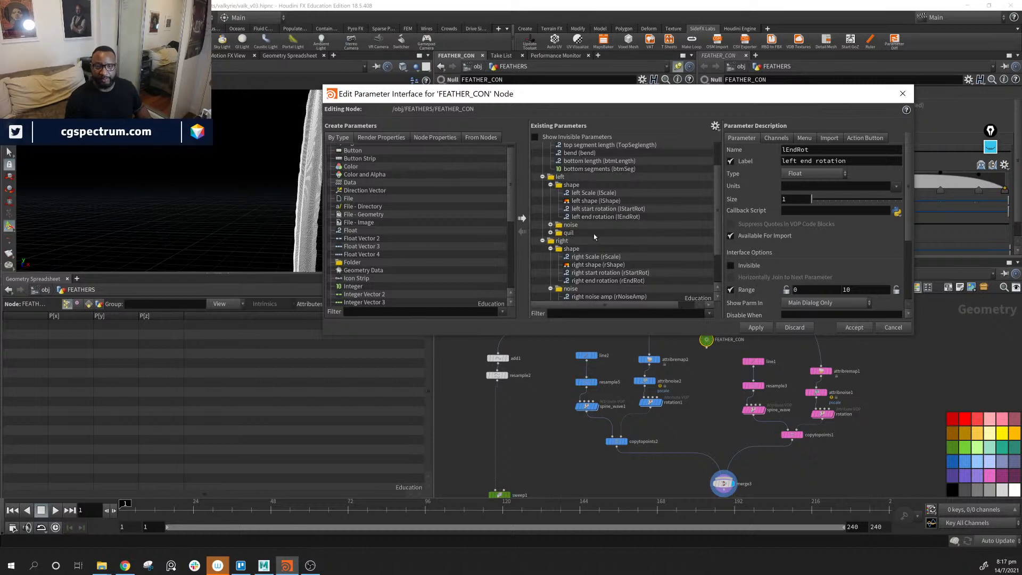
scroll(455, 199, down, 10)
click(388, 262)
scroll(621, 268, down, 3)
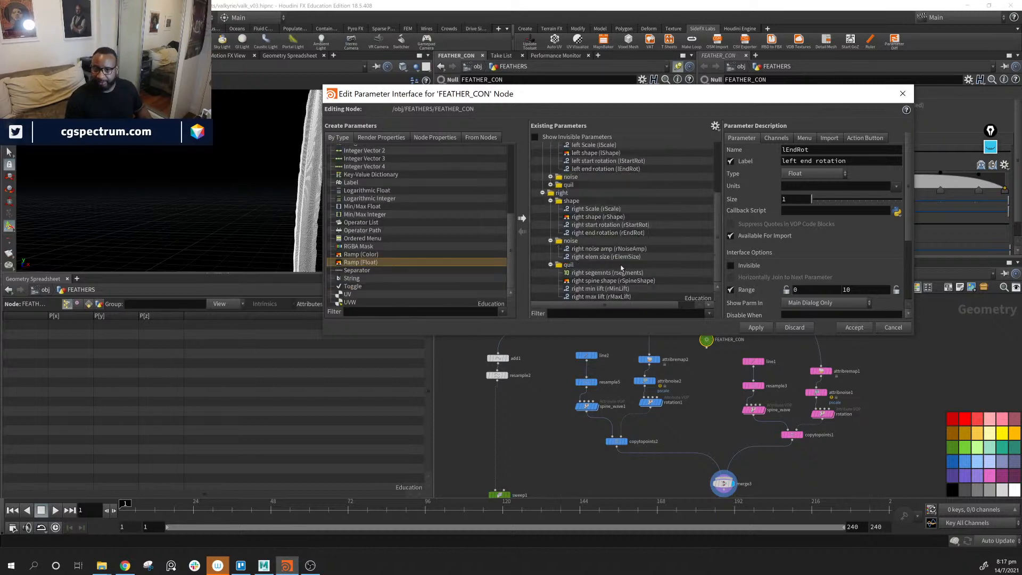
click(550, 241)
click(551, 269)
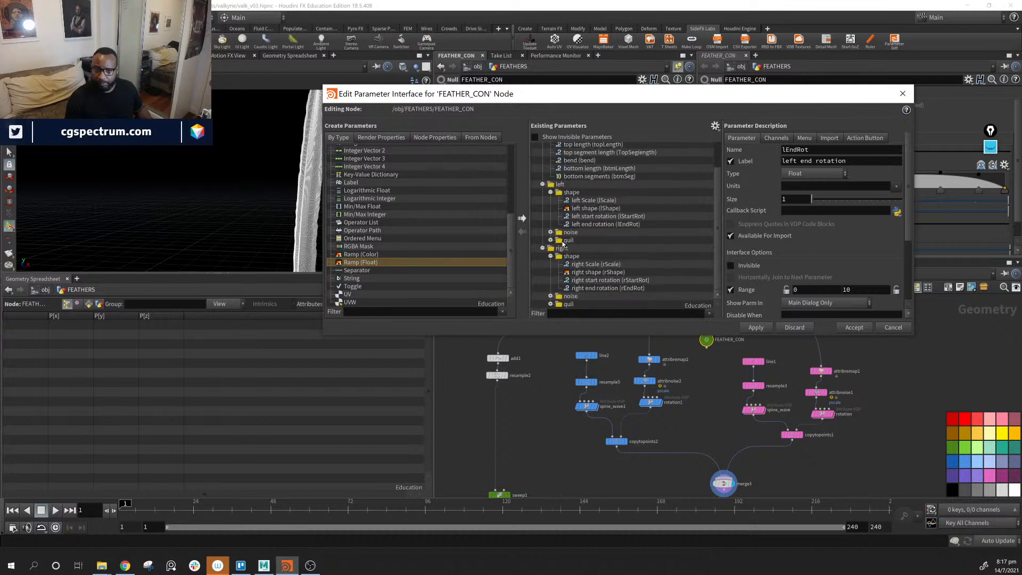
scroll(409, 257, up, 6)
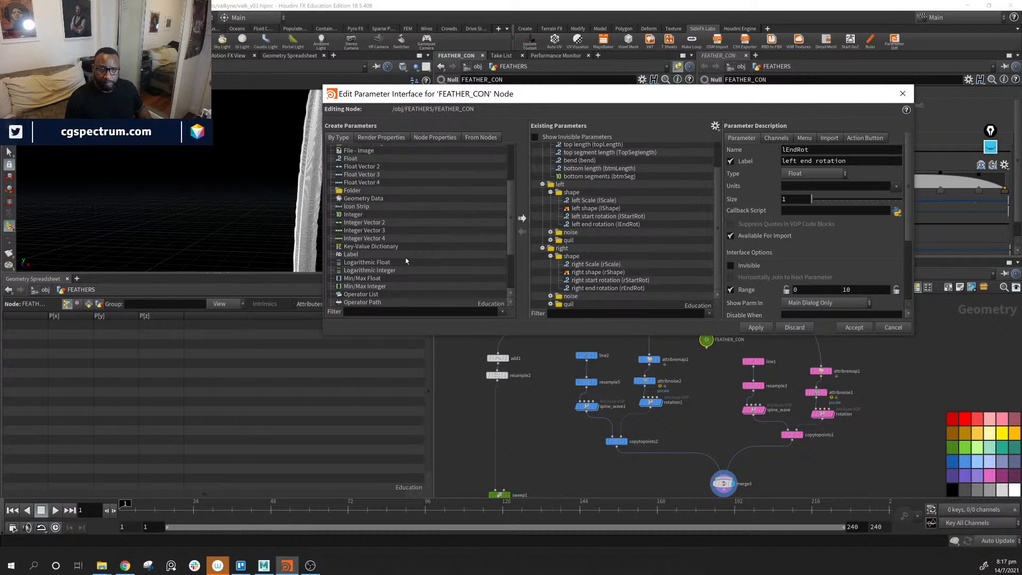
scroll(406, 260, down, 6)
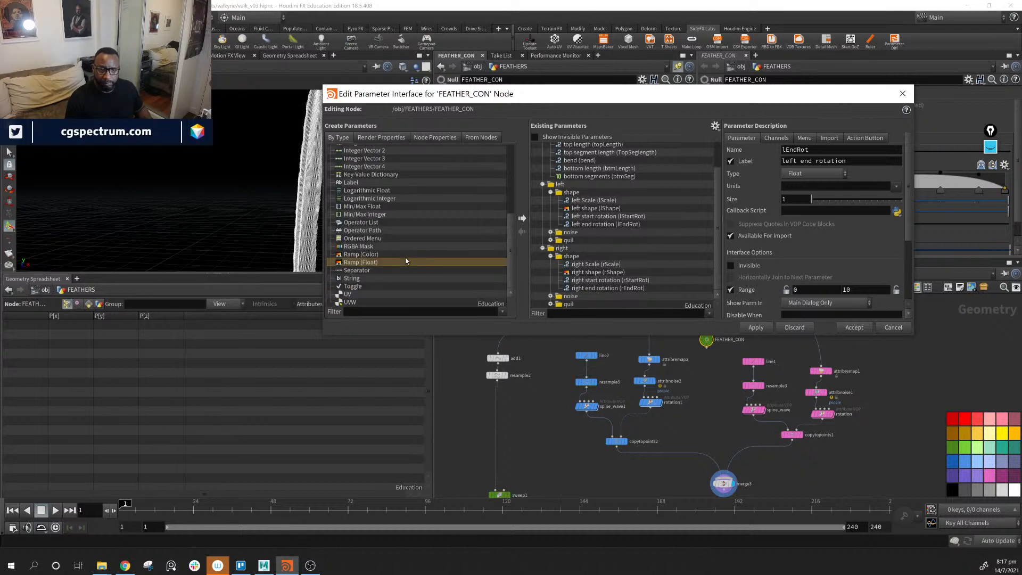
drag(406, 259, 596, 215)
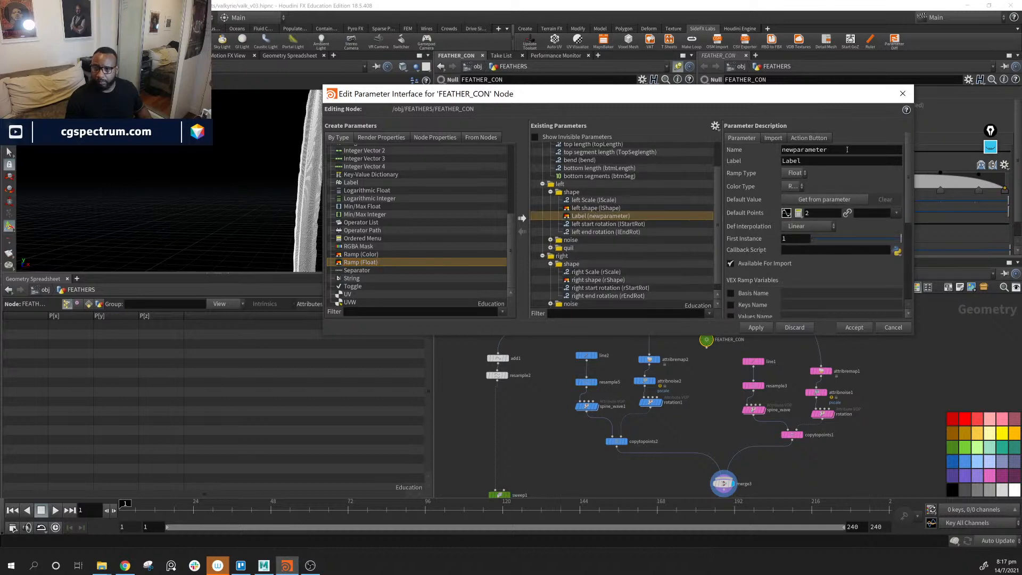
Name the new ramp parameter lRotRamp and label it "left rotation ramp".
drag(847, 149, 774, 155)
text(l)
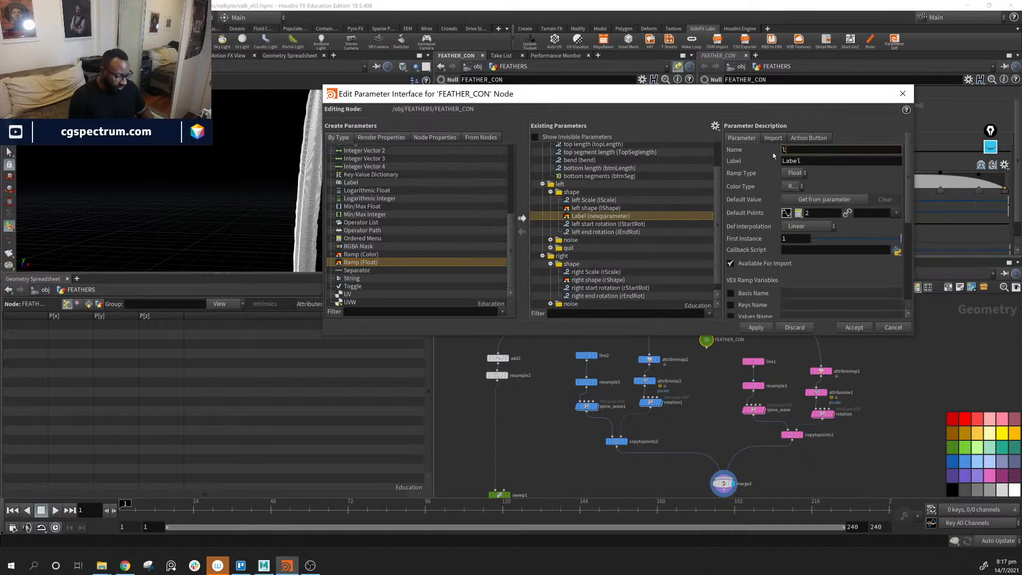
text(Rot_Ramp)
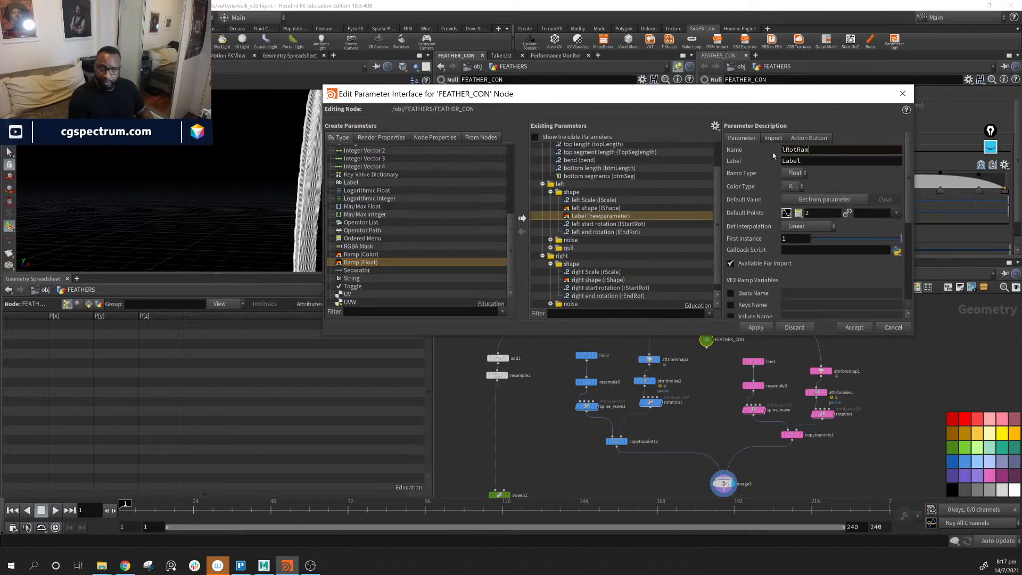
key(Tab)
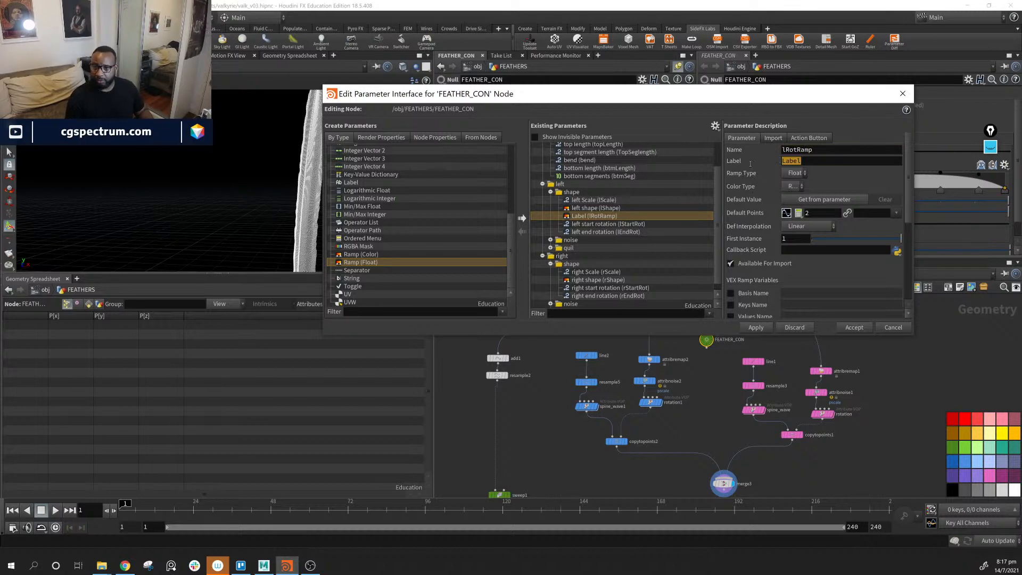
text(le)
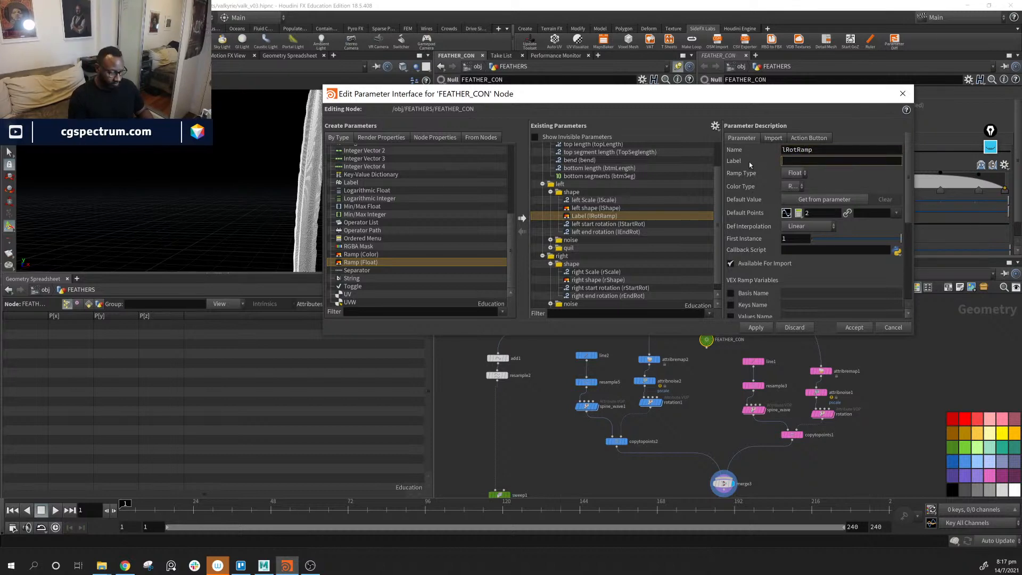
text(ft rpt)
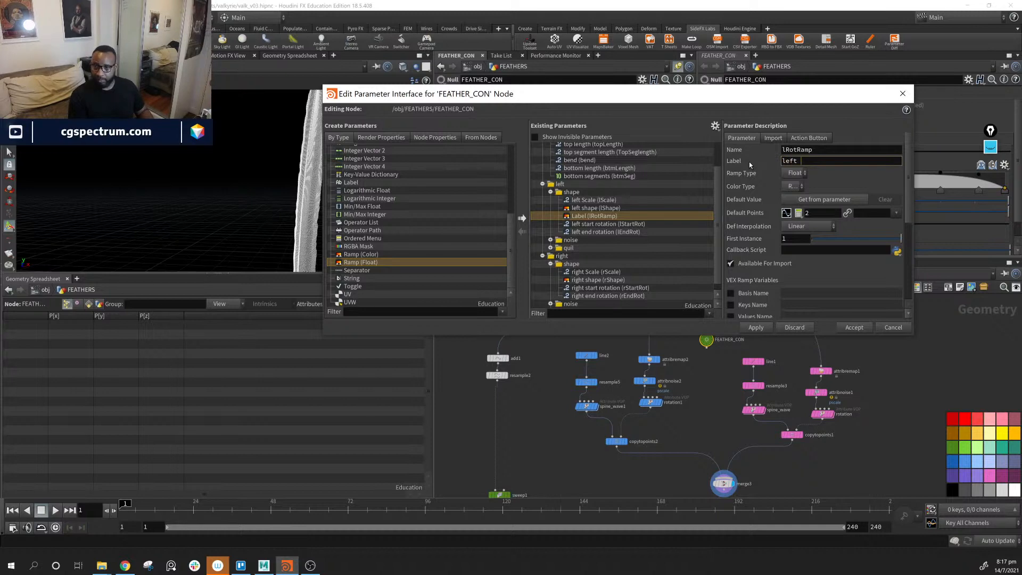
key(BackSpace)
key(BackSpace)
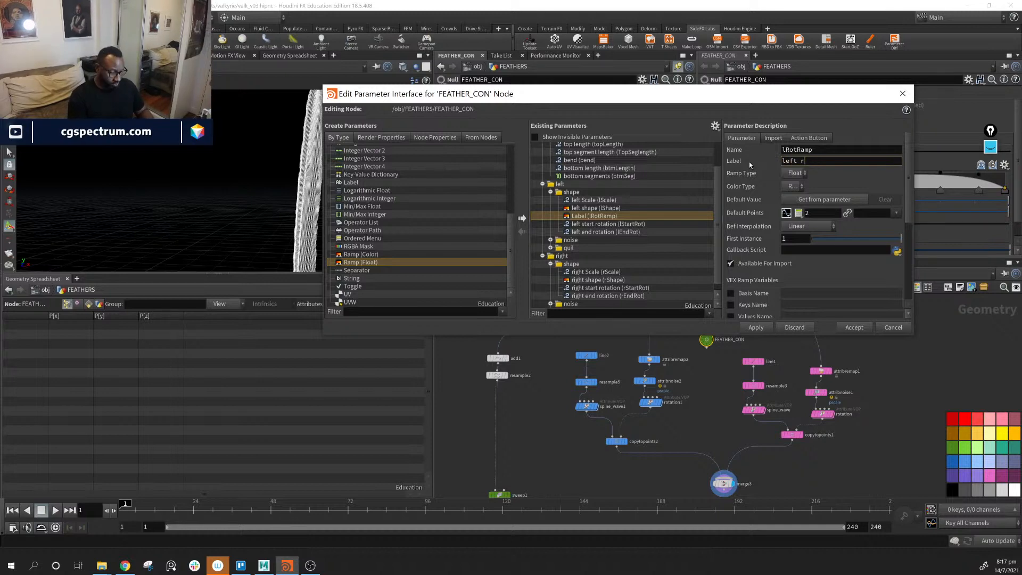
text(otatio)
key(BackSpace)
key(BackSpace)
key(BackSpace)
key(BackSpace)
key(BackSpace)
key(BackSpace)
key(BackSpace)
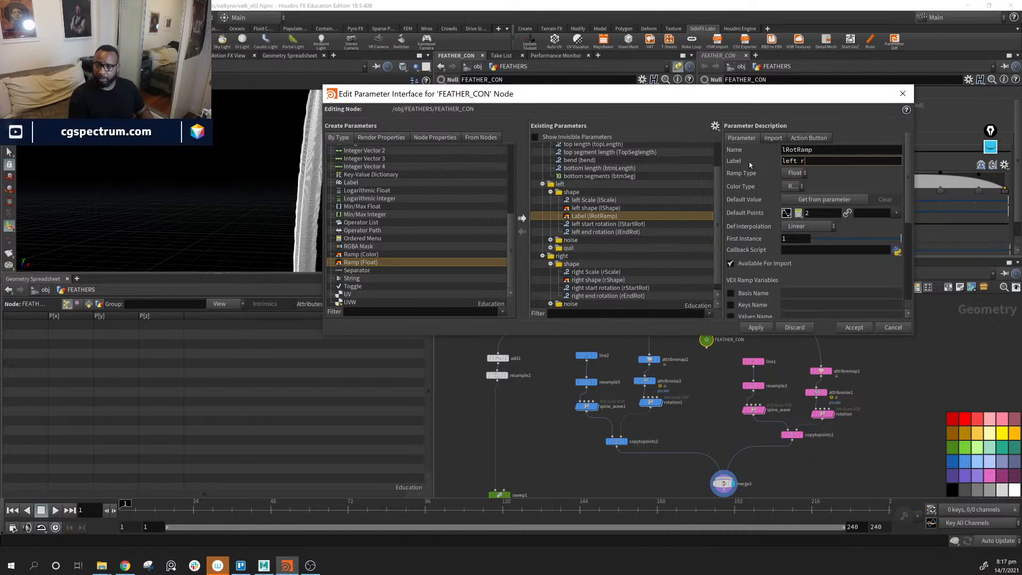
text(rotation ramp)
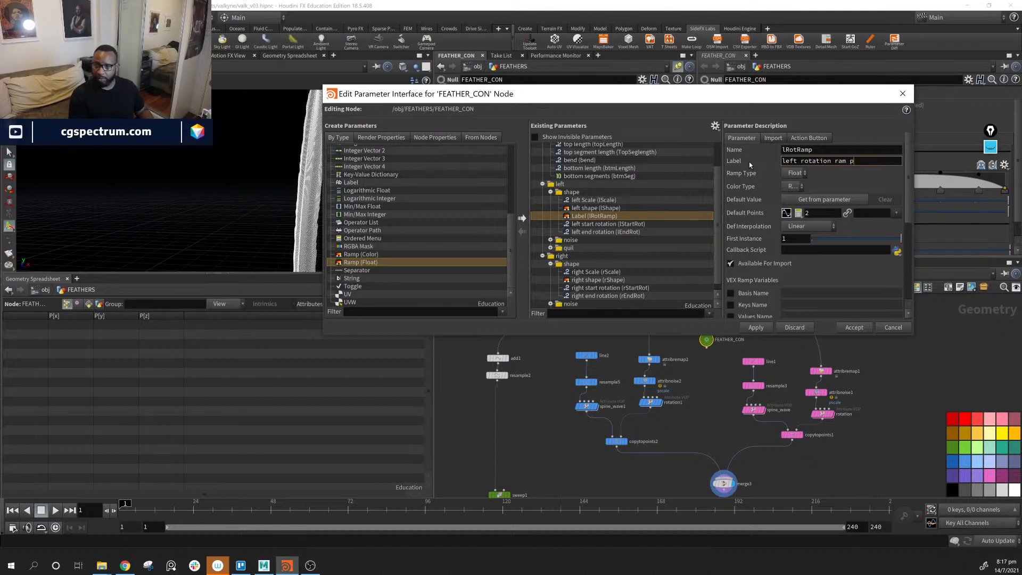
key(Return)
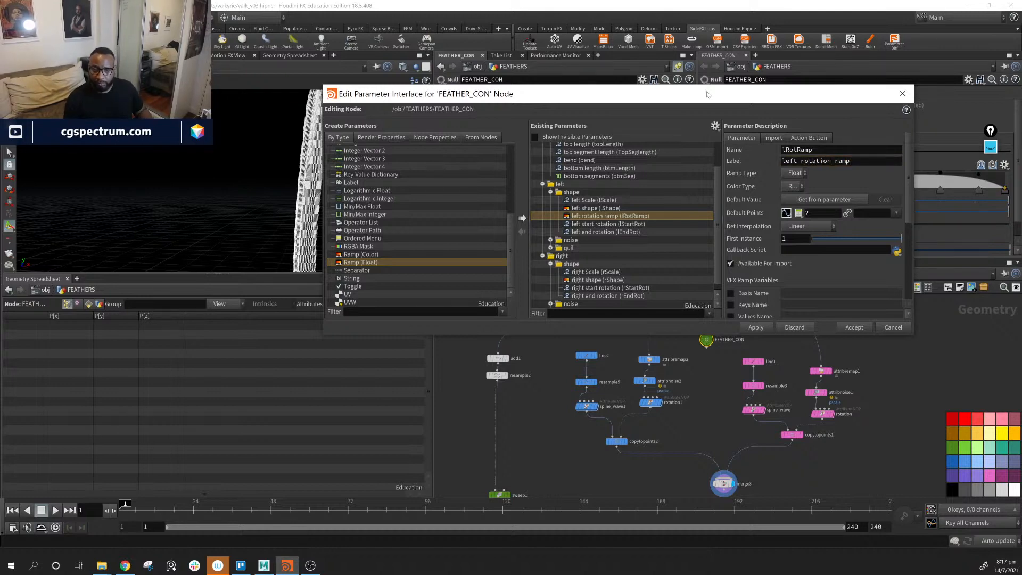
Duplicate the left rotation ramp parameter and move the copy below right shape in the right side's shape folder.
ctrl+drag(628, 217, 623, 229)
scroll(656, 230, down, 1)
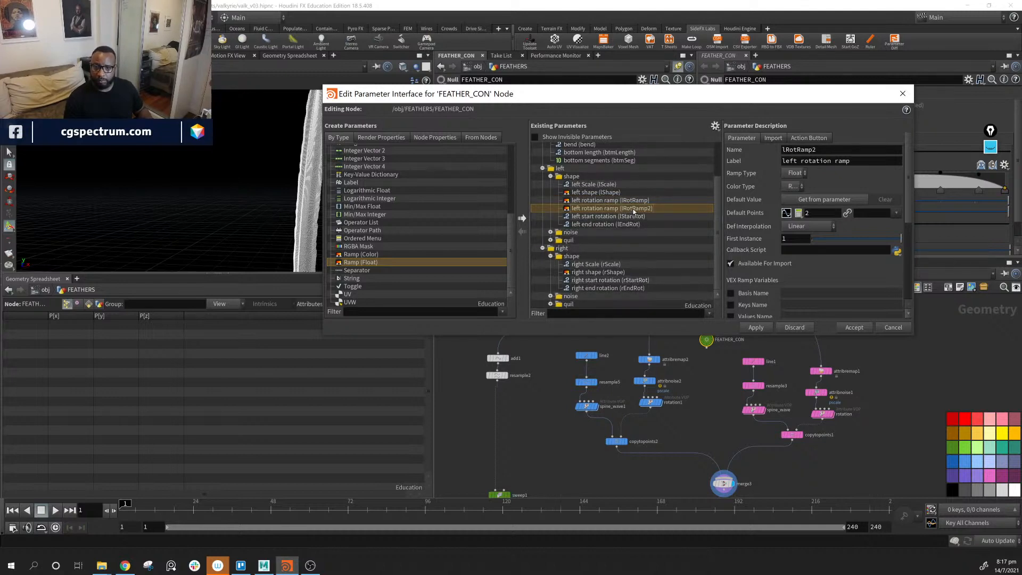
drag(633, 211, 653, 278)
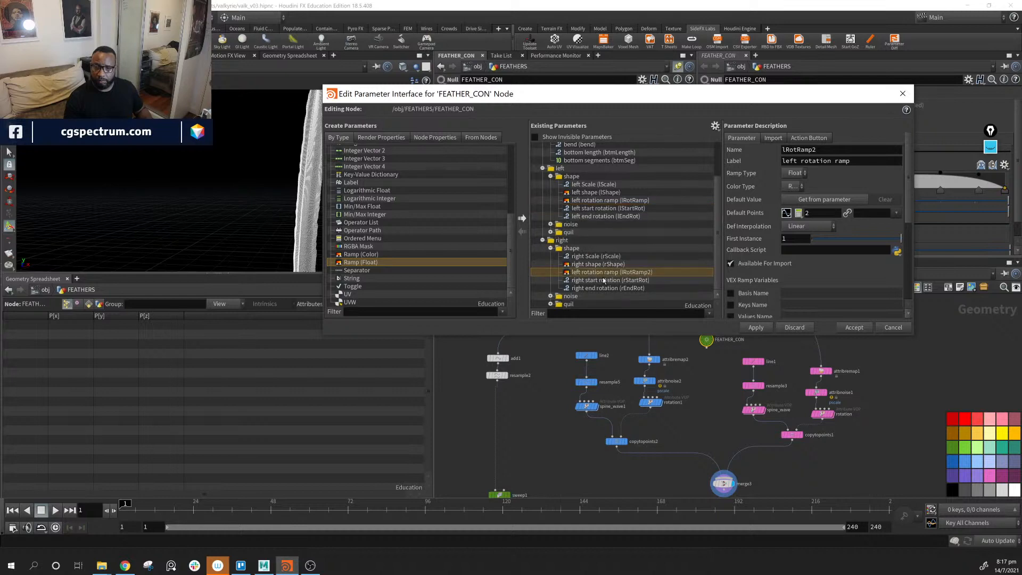
Name the copied ramp rRotRamp, label it "right rotation ramp", and apply the interface changes to FEATHER_CON.
click(832, 150)
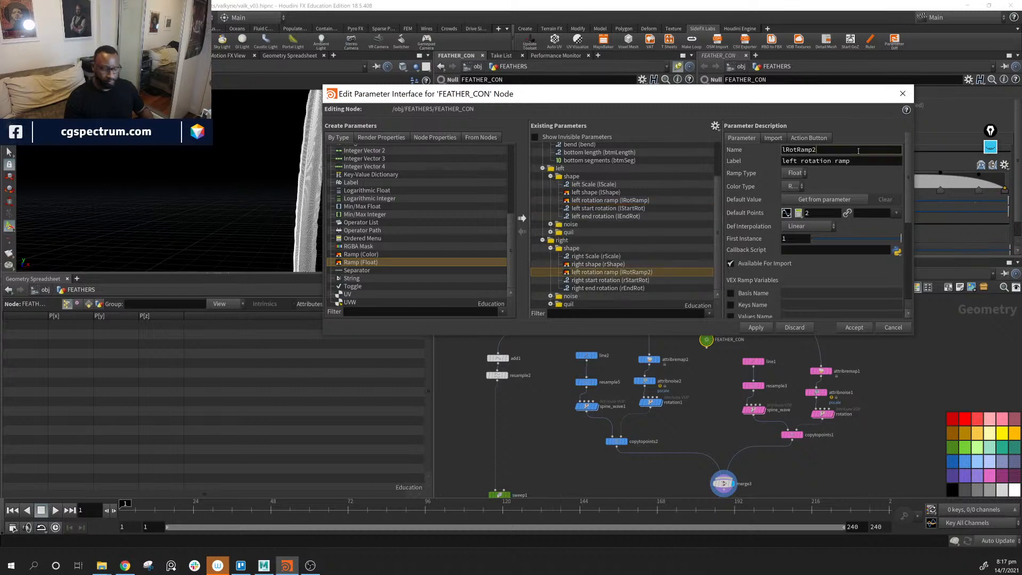
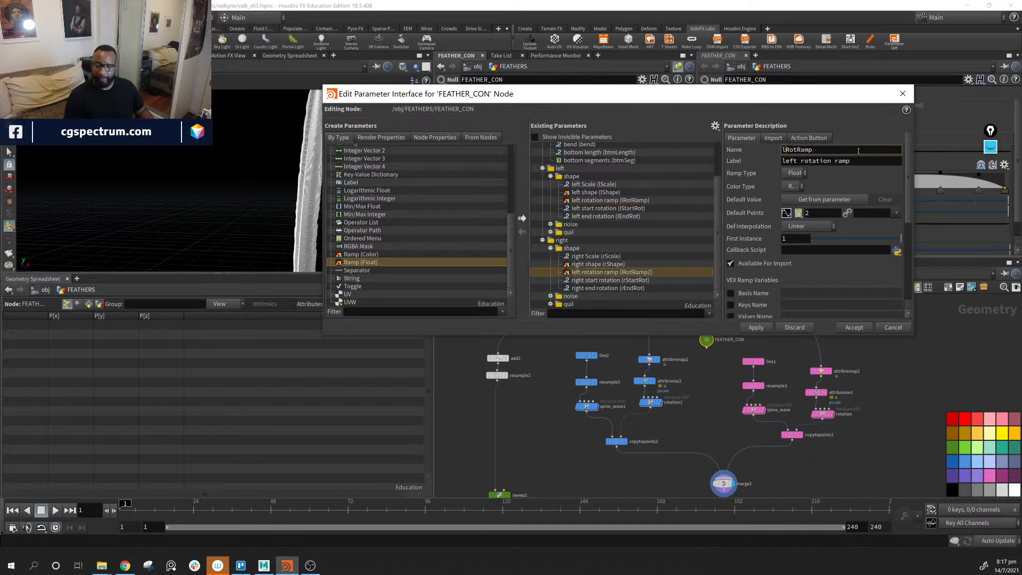
double_click(793, 161)
text(right)
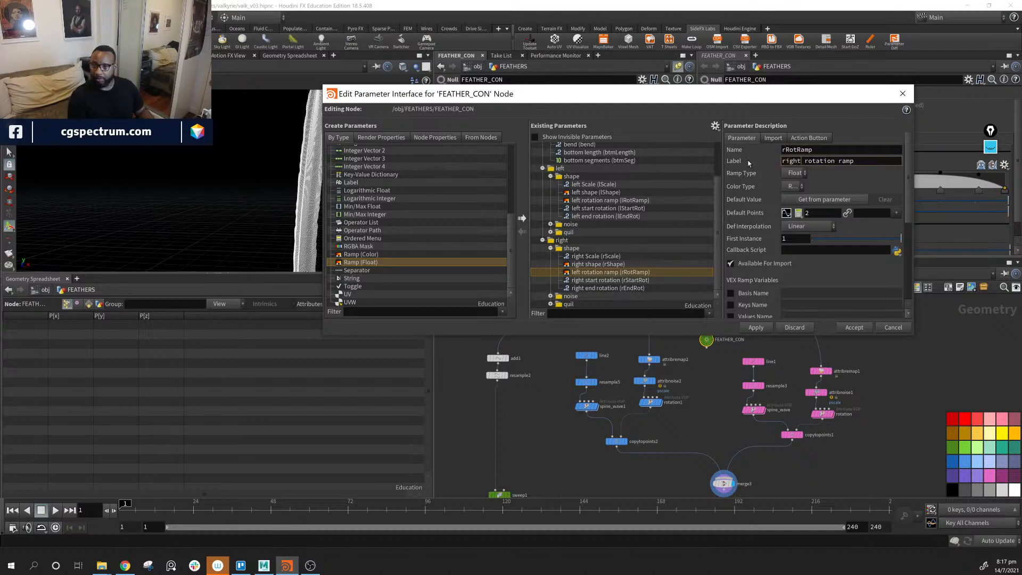
key(Return)
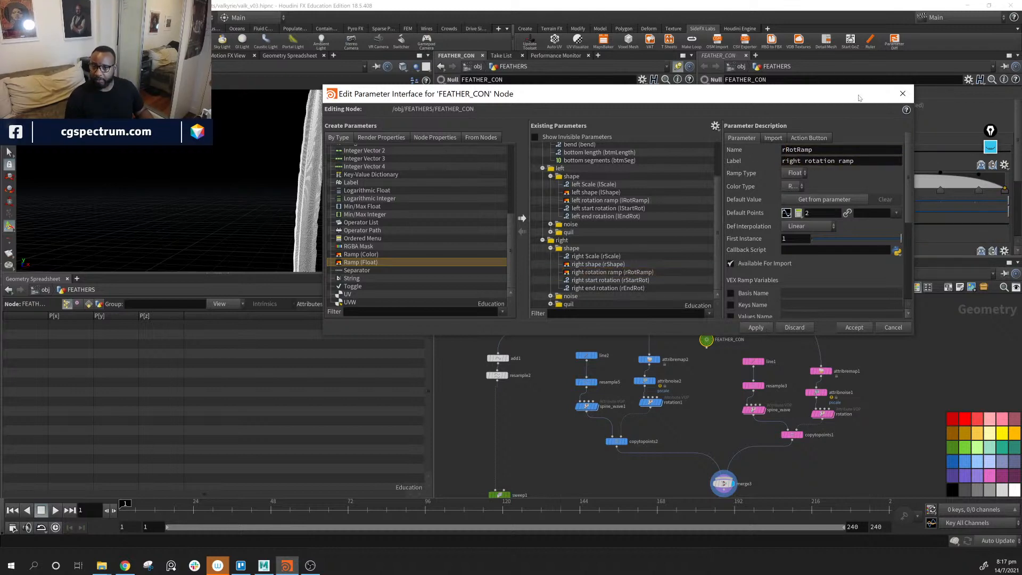
drag(813, 99, 257, 192)
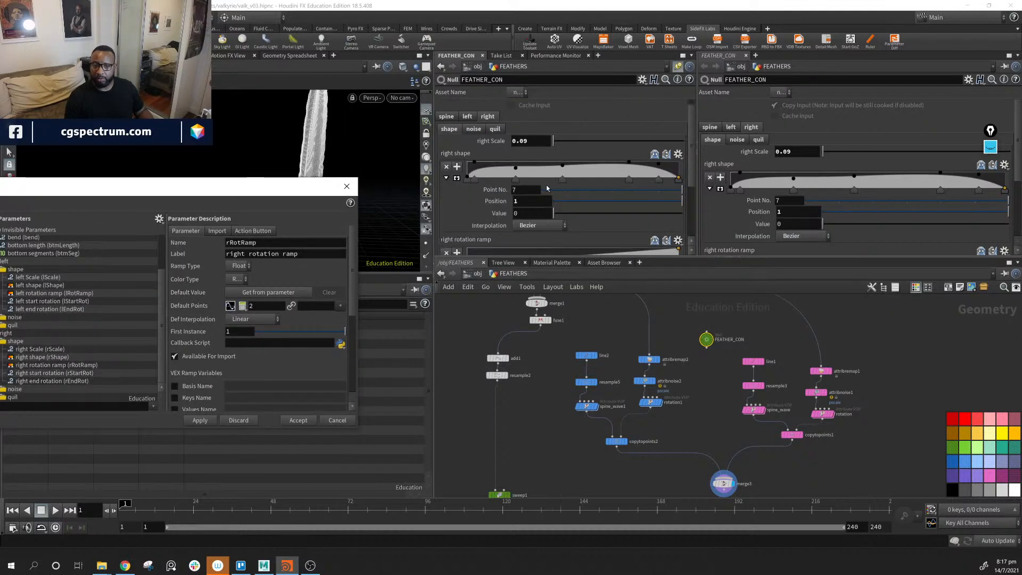
scroll(546, 194, down, 1)
click(346, 186)
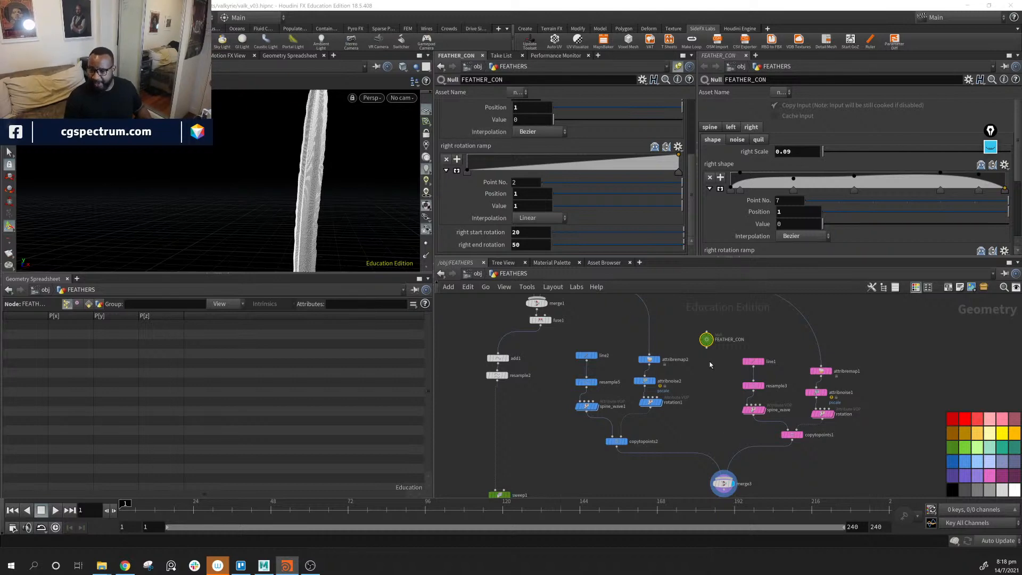
Place FEATHER_CON above the left branch and link rotation1's ramp to its left rotation ramp with relative references.
drag(711, 344, 601, 332)
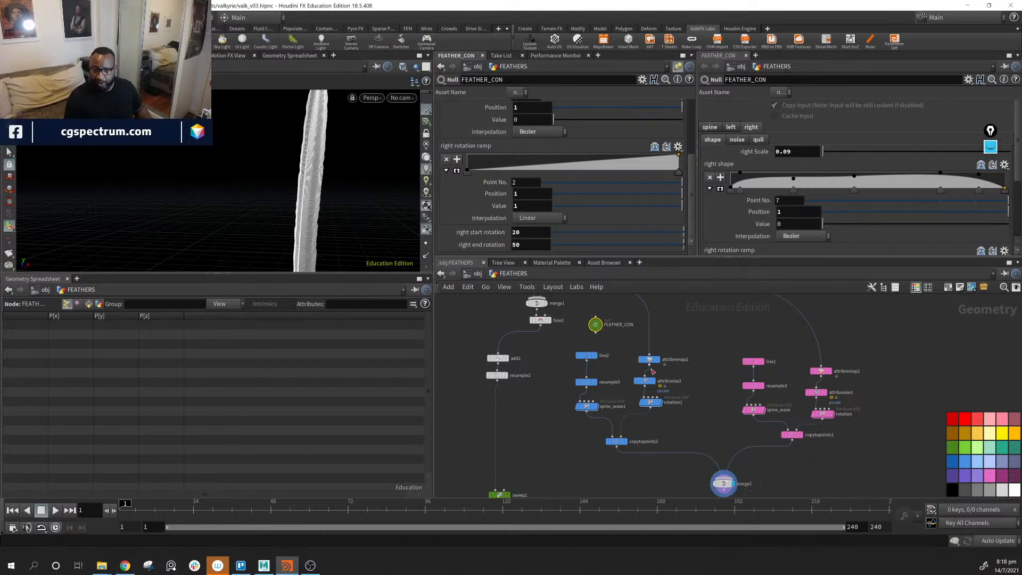
click(649, 404)
scroll(537, 180, up, 5)
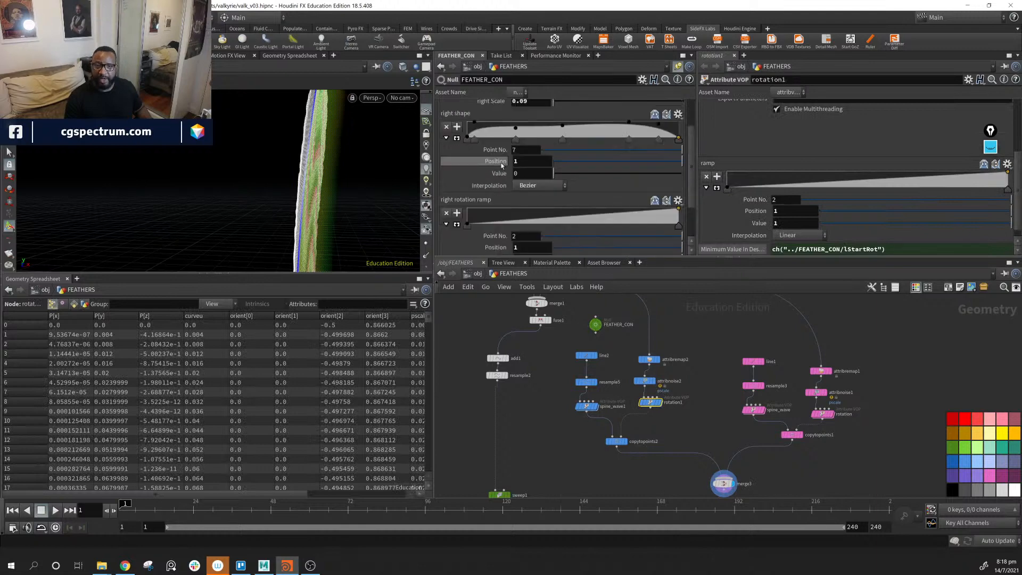
scroll(532, 208, down, 6)
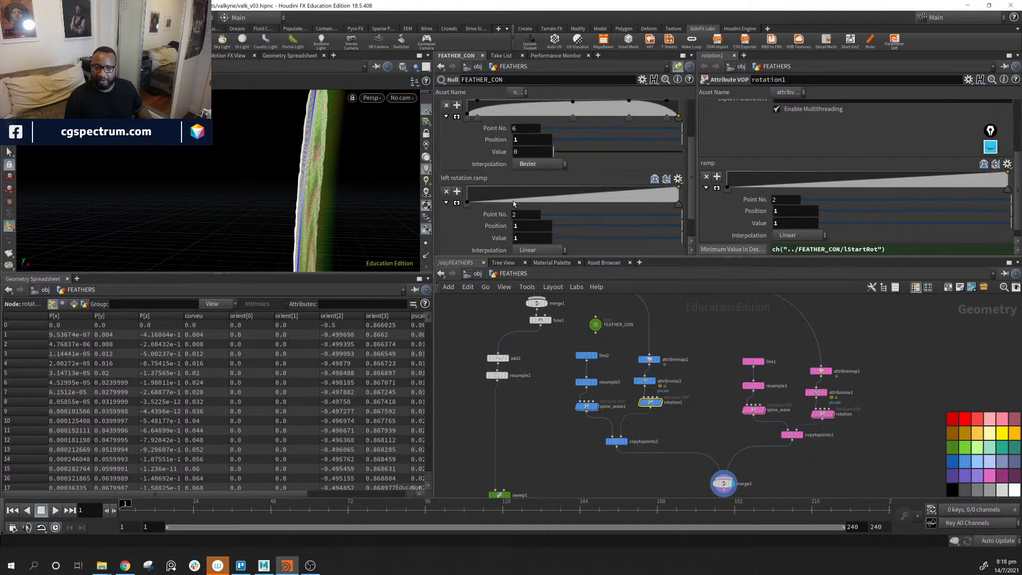
right_click(470, 171)
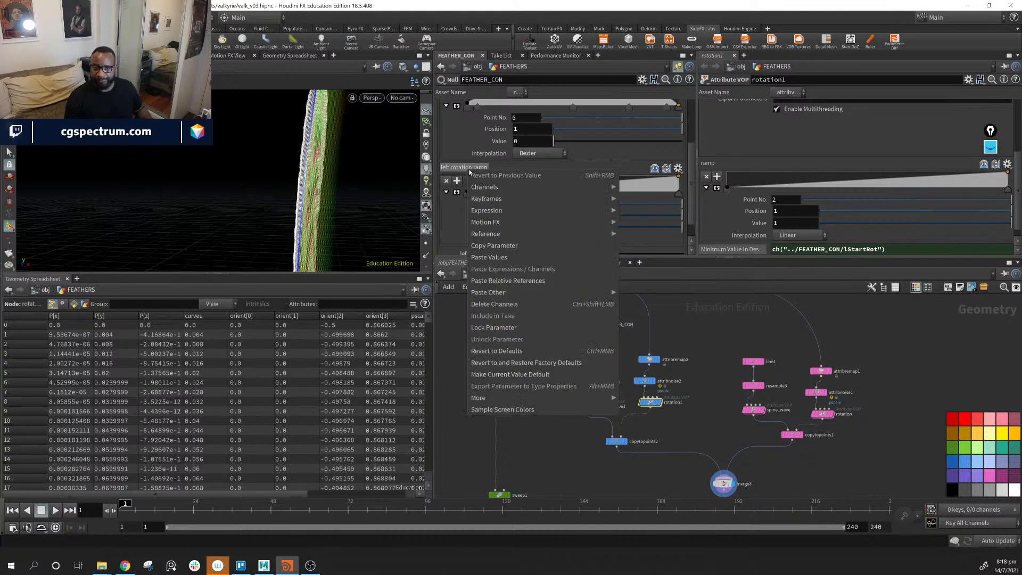
click(548, 257)
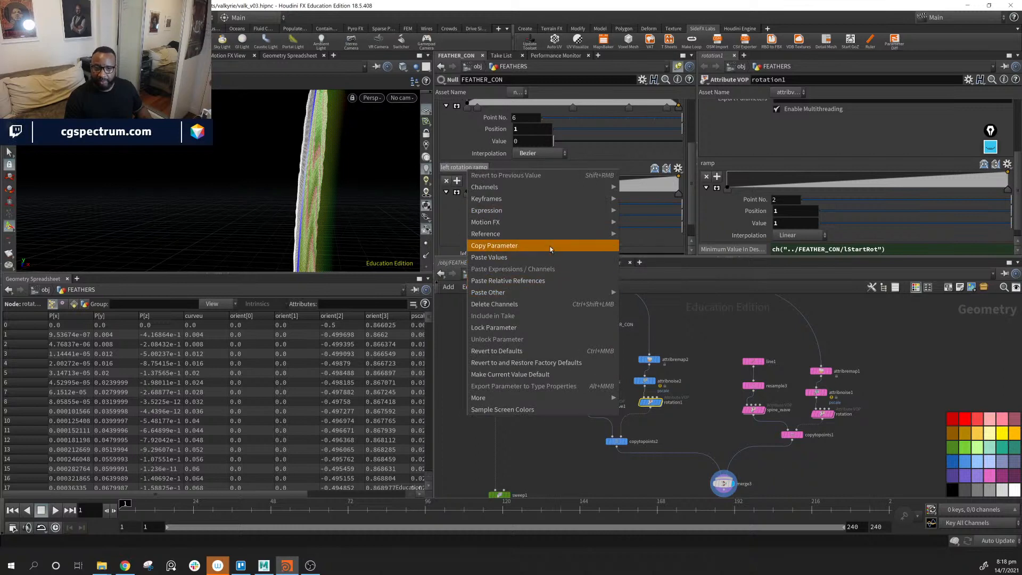
right_click(709, 165)
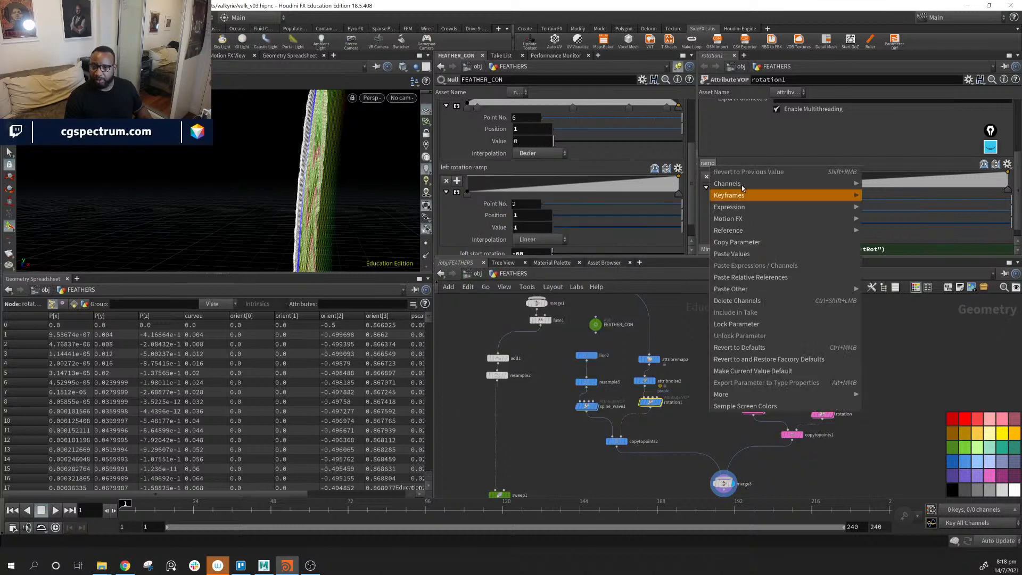
click(785, 275)
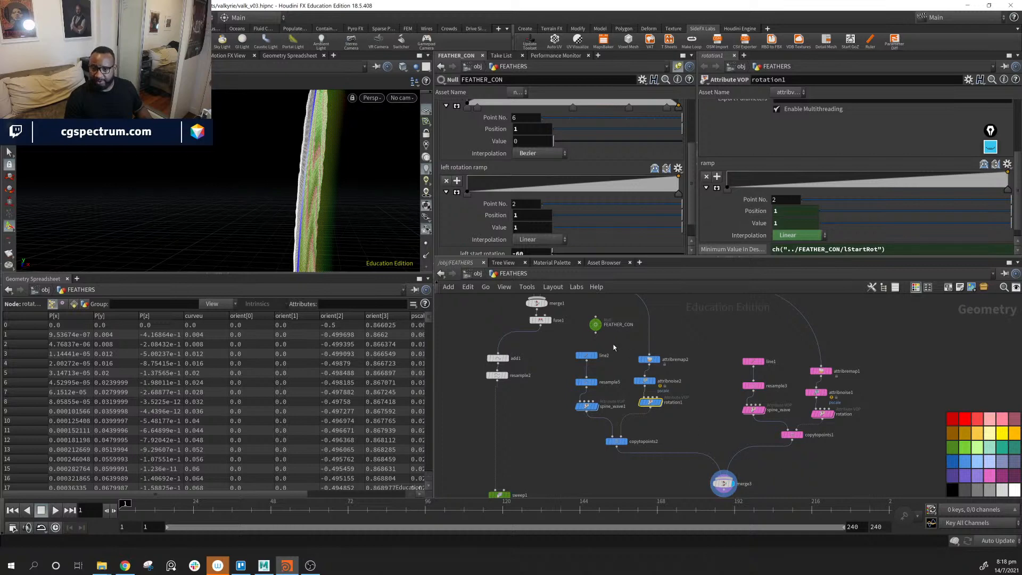
Link the right branch rotation node's ramp to FEATHER_CON's right rotation ramp with relative references.
scroll(519, 131, up, 3)
click(489, 109)
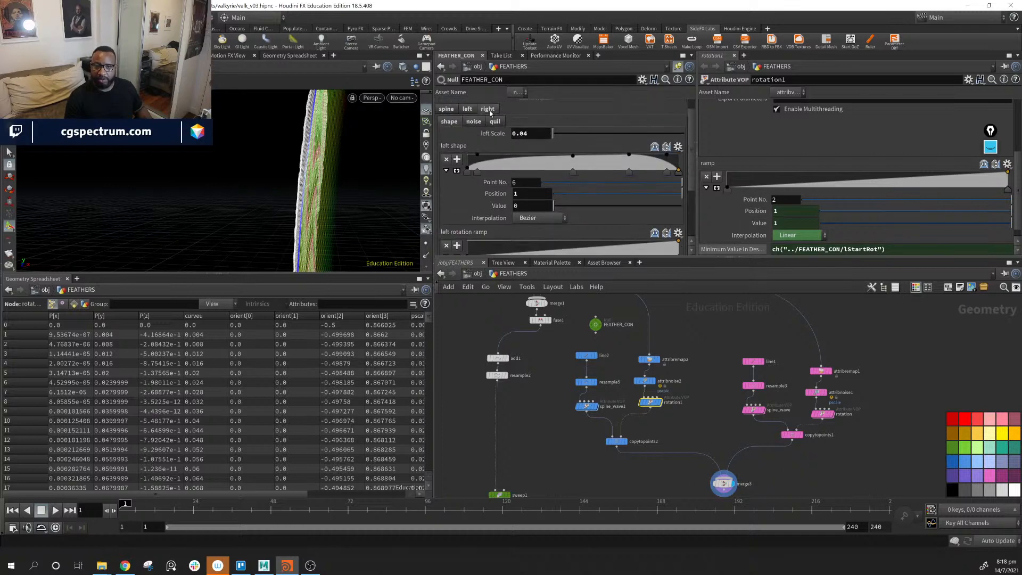
scroll(532, 197, down, 2)
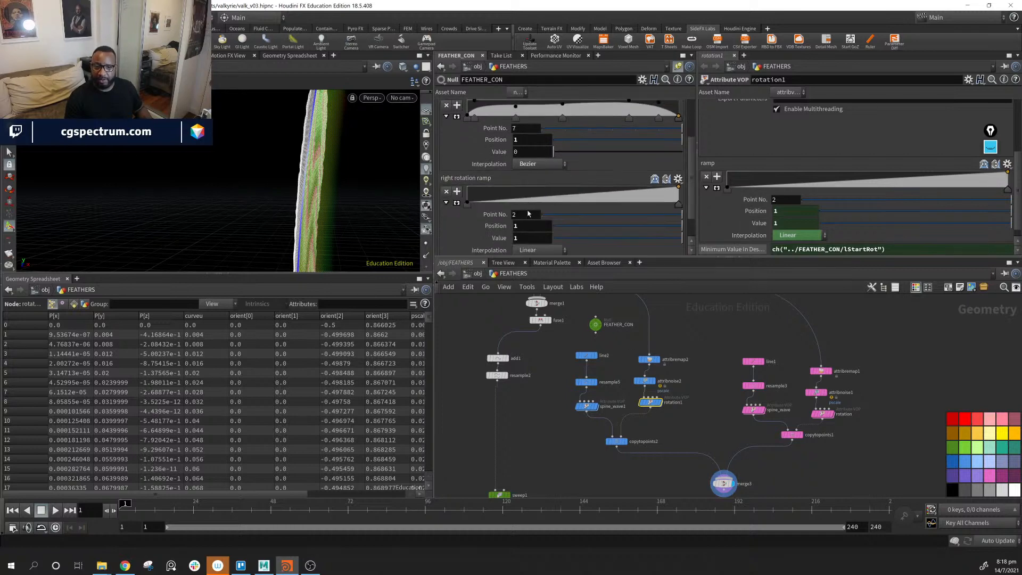
click(828, 415)
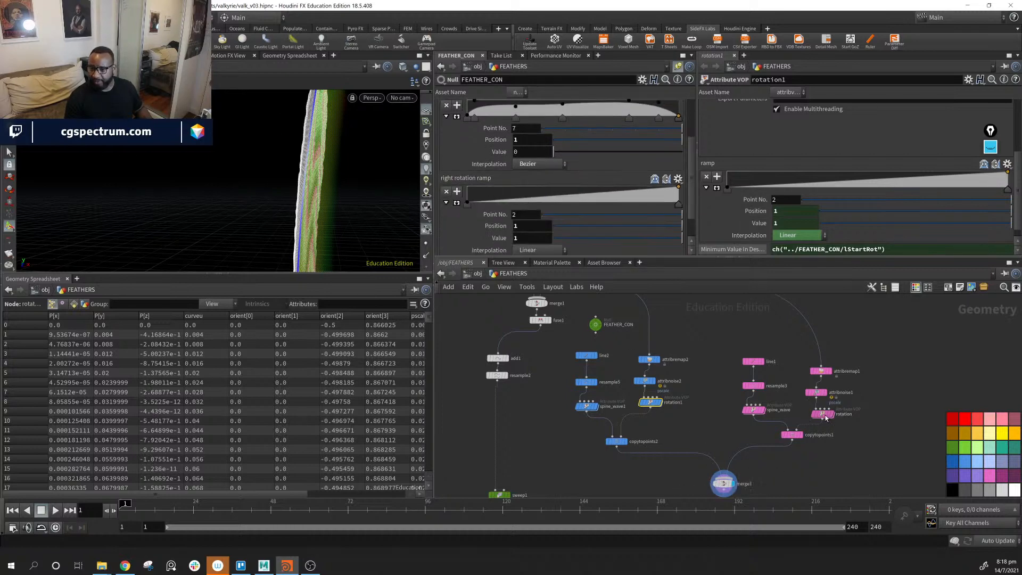
right_click(481, 180)
click(528, 247)
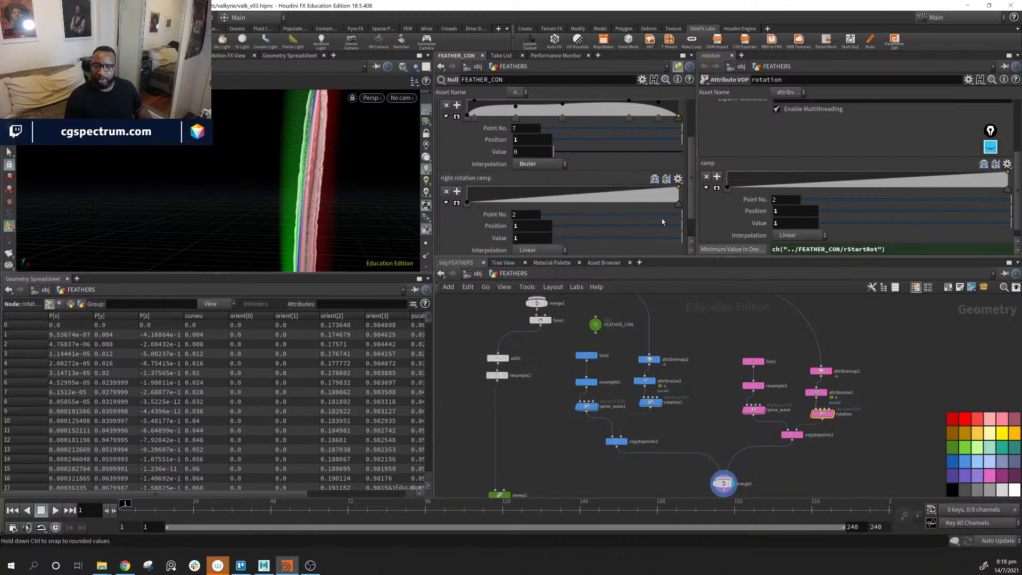
right_click(708, 163)
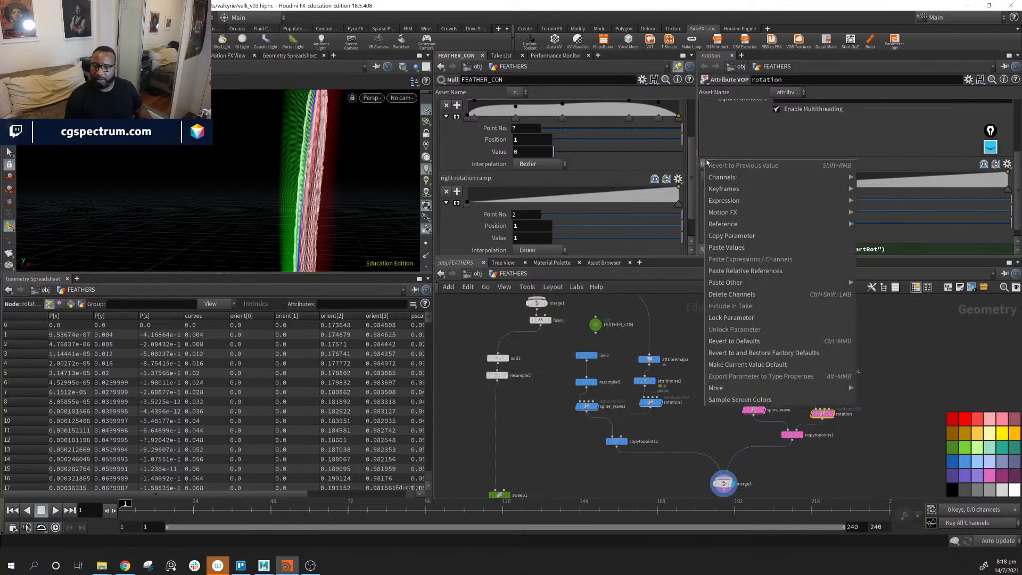
click(785, 272)
scroll(565, 187, up, 4)
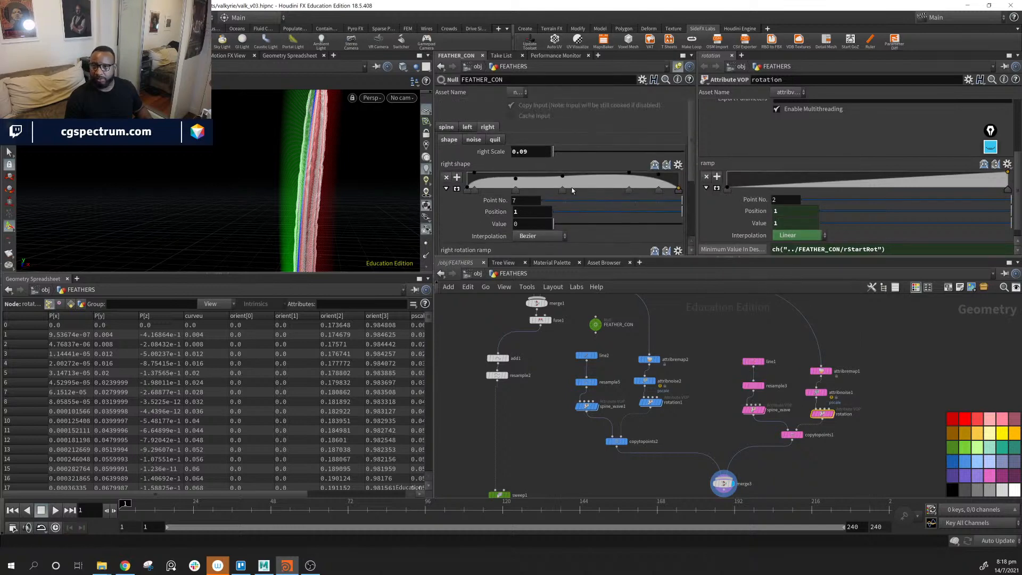
Turn off the coloured visualizers on the feather in the viewport and inspect its plain shaded geometry.
alt+middle_drag(353, 162, 307, 163)
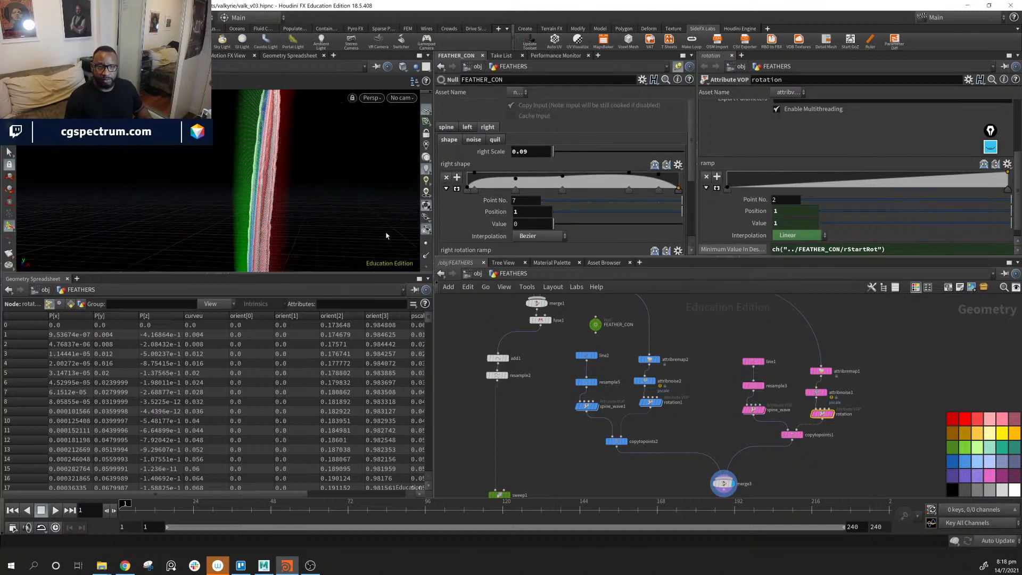
scroll(425, 243, down, 5)
scroll(425, 244, down, 1)
click(427, 218)
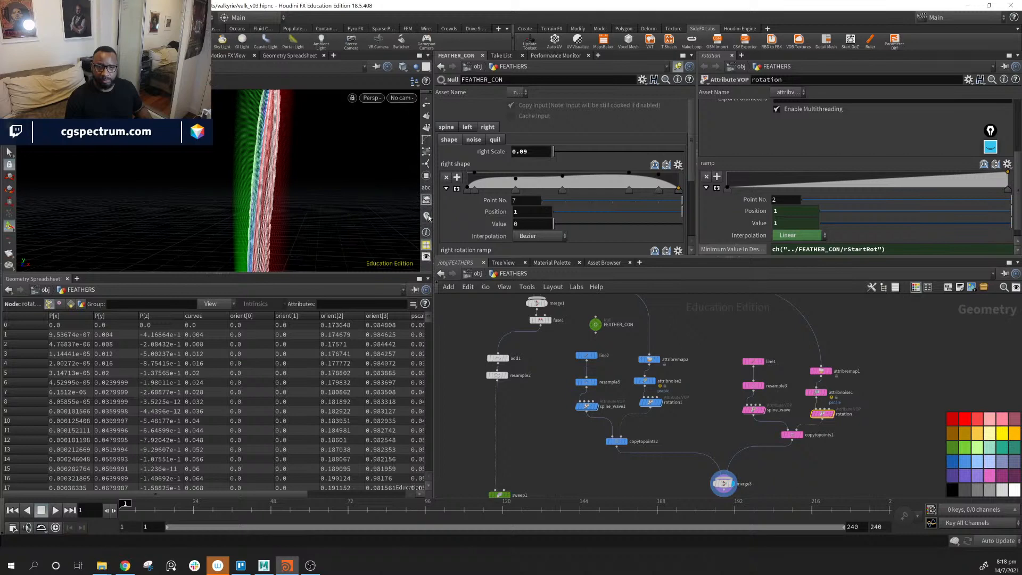
alt+drag(314, 203, 397, 262)
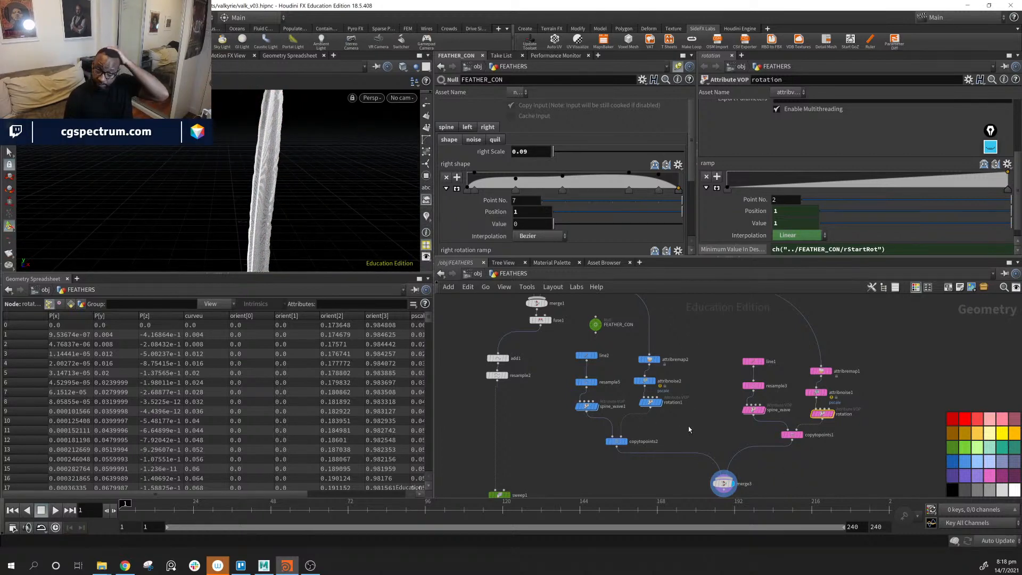
alt+drag(343, 199, 372, 208)
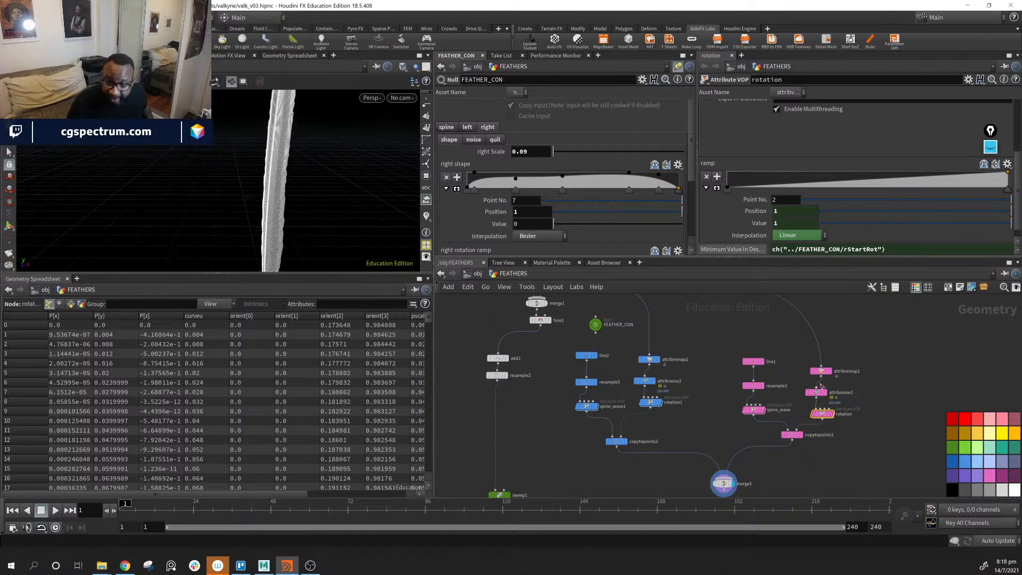
Move FEATHER_CON below the right branch and close the separate parameter view of the rotation node.
drag(596, 325, 788, 437)
click(731, 55)
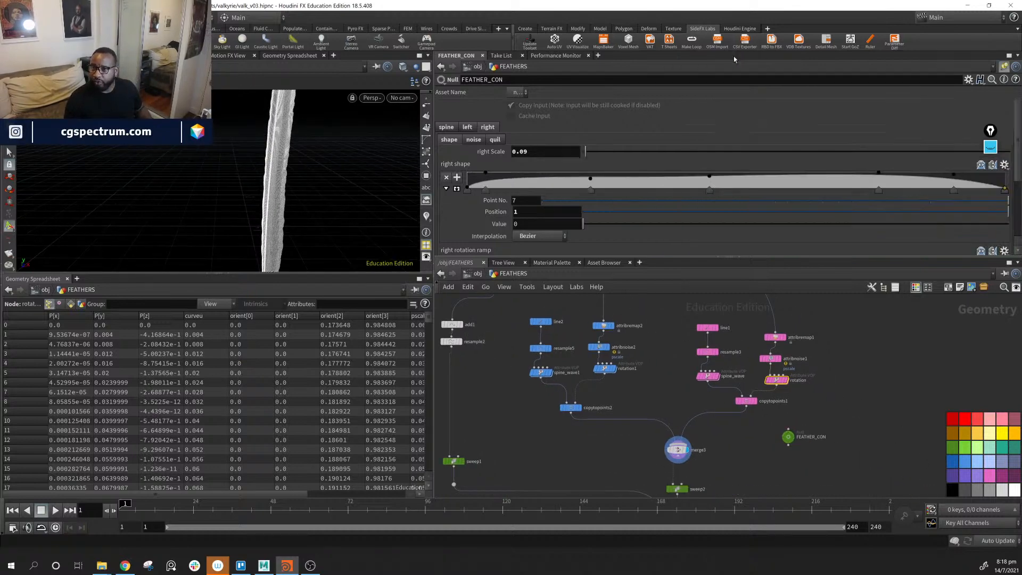
scroll(673, 171, down, 2)
scroll(653, 162, up, 2)
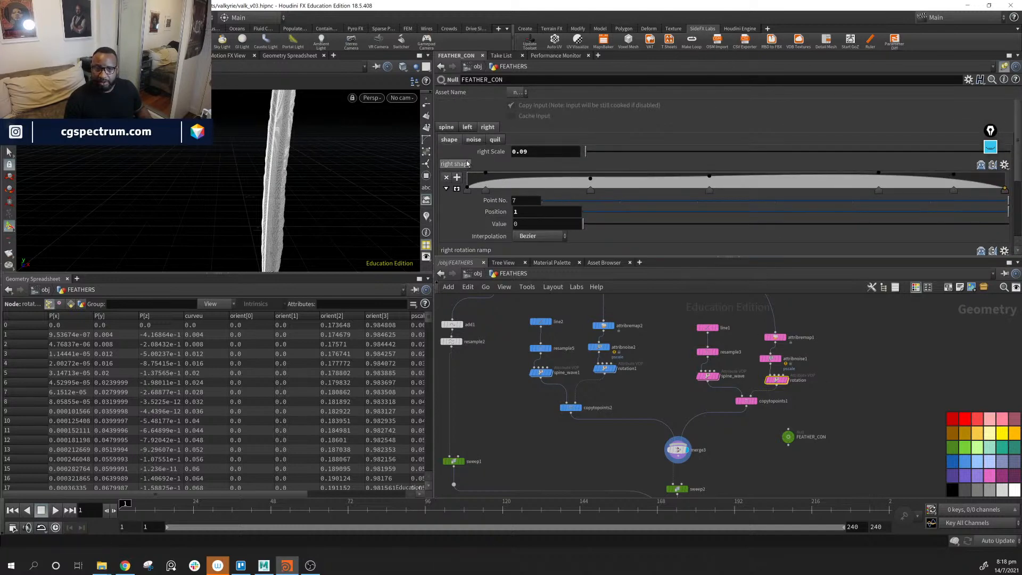
Collapse the point controls of the left shape and left rotation ramps in FEATHER_CON's left shape folder.
click(446, 126)
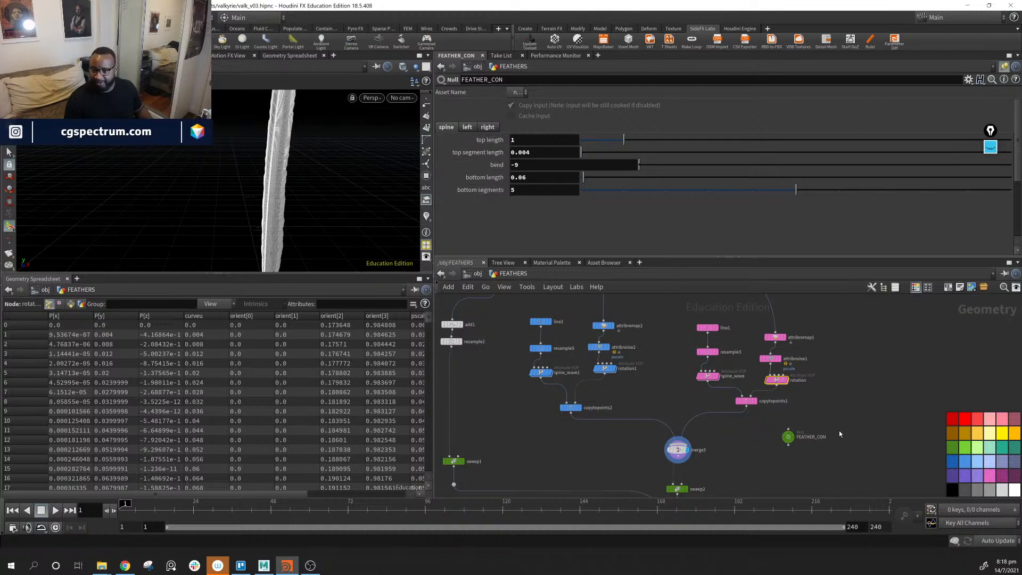
middle_drag(847, 413, 827, 420)
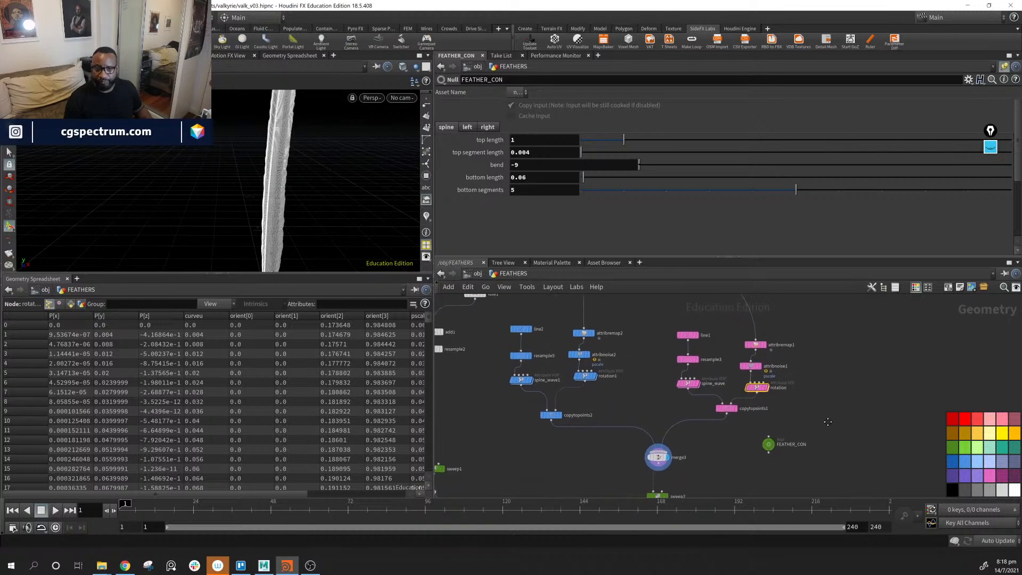
click(467, 127)
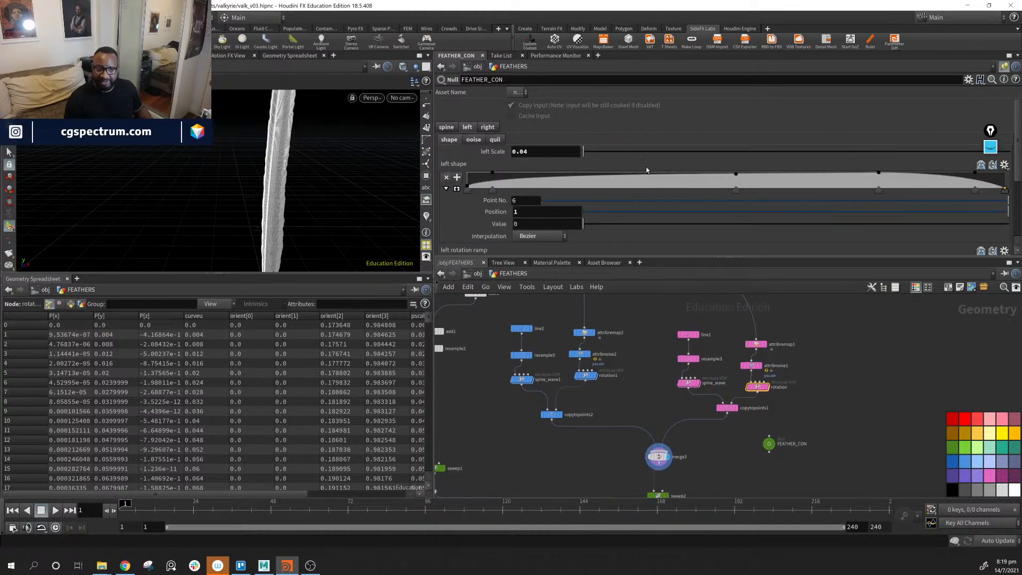
scroll(485, 170, down, 4)
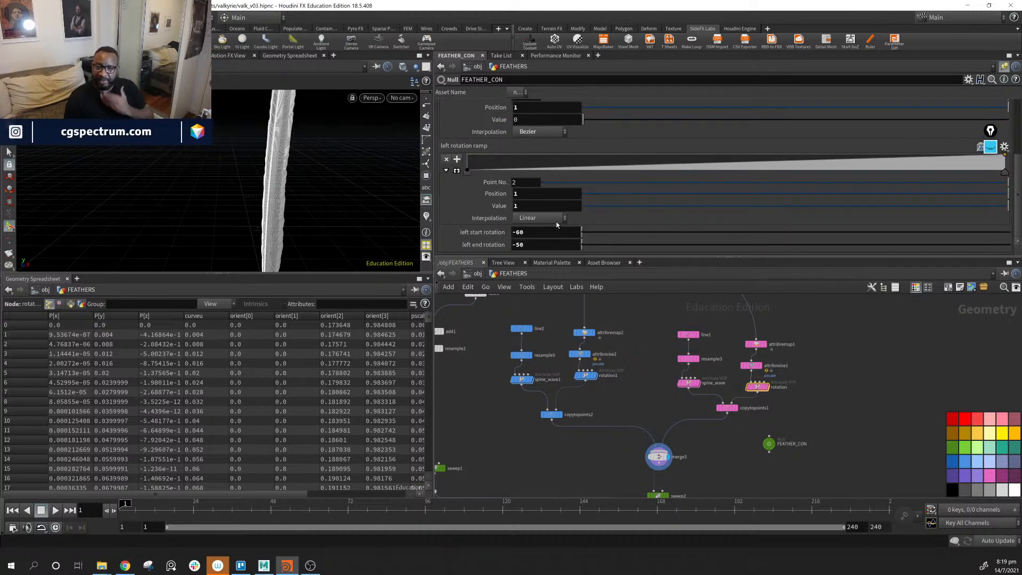
scroll(540, 206, up, 3)
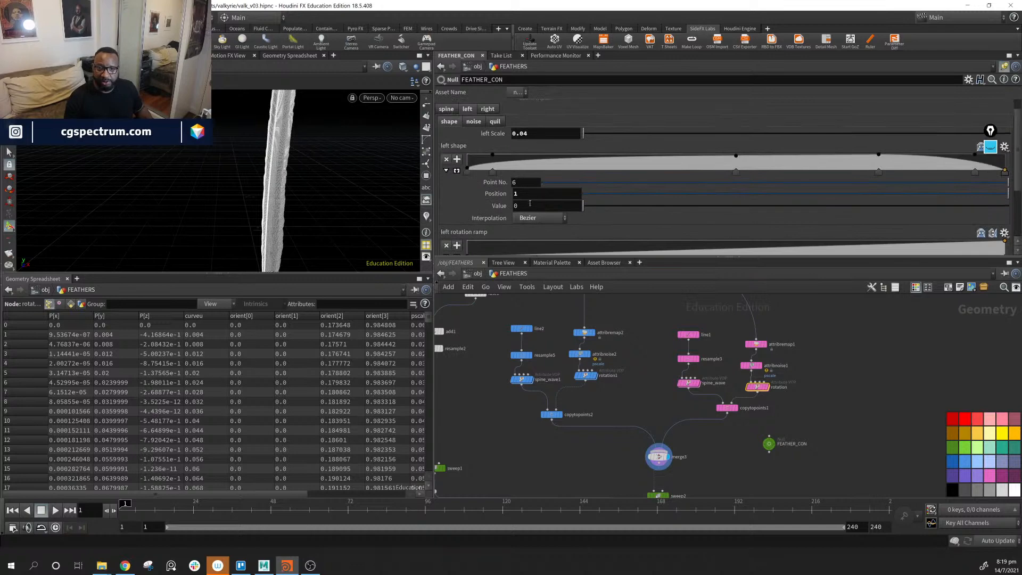
click(447, 171)
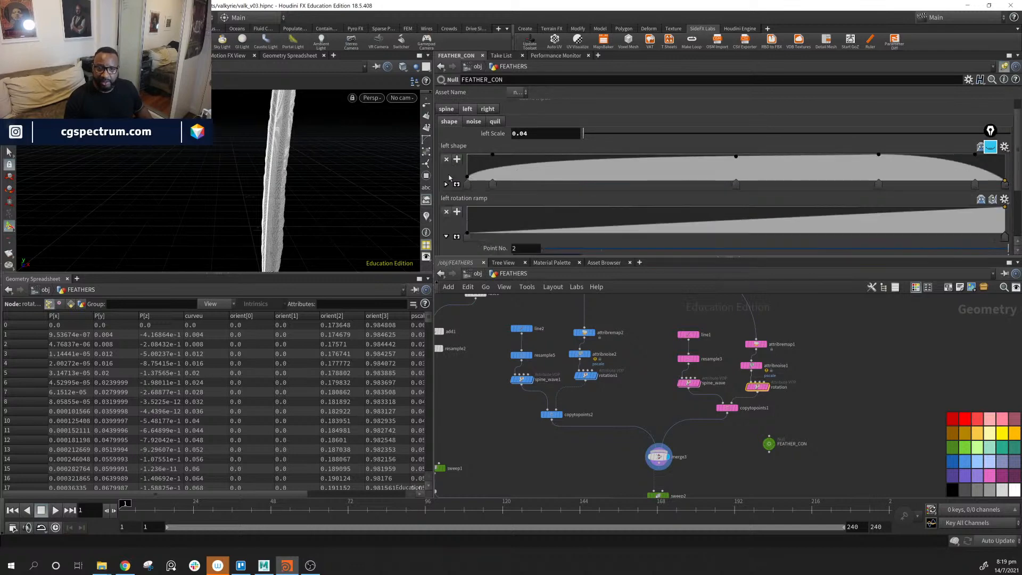
click(447, 237)
scroll(527, 213, down, 2)
scroll(543, 214, up, 3)
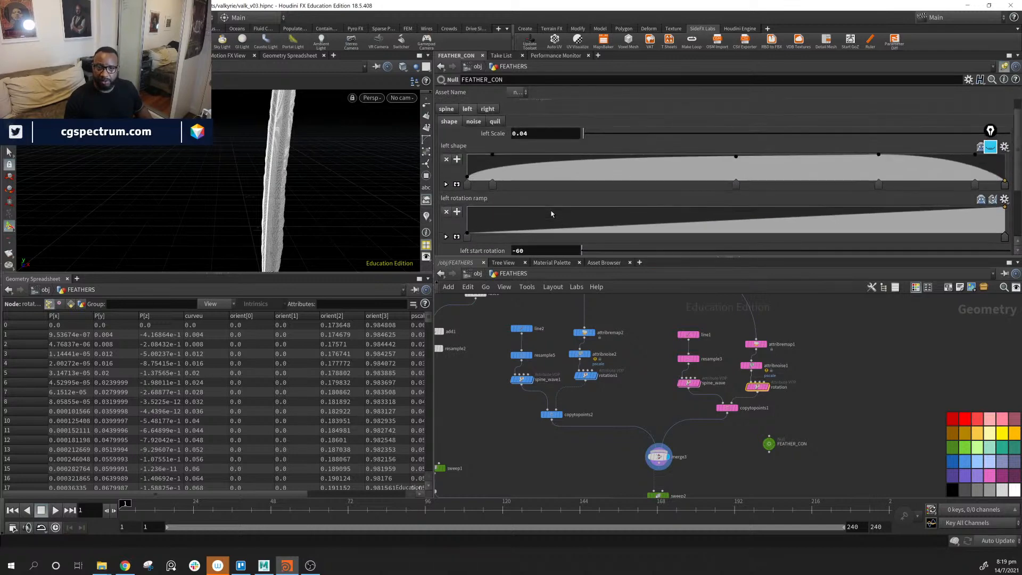
Review FEATHER_CON's left shape, noise and quil settings and its right shape settings, collapsing the point details of the two right ramps.
scroll(552, 214, down, 2)
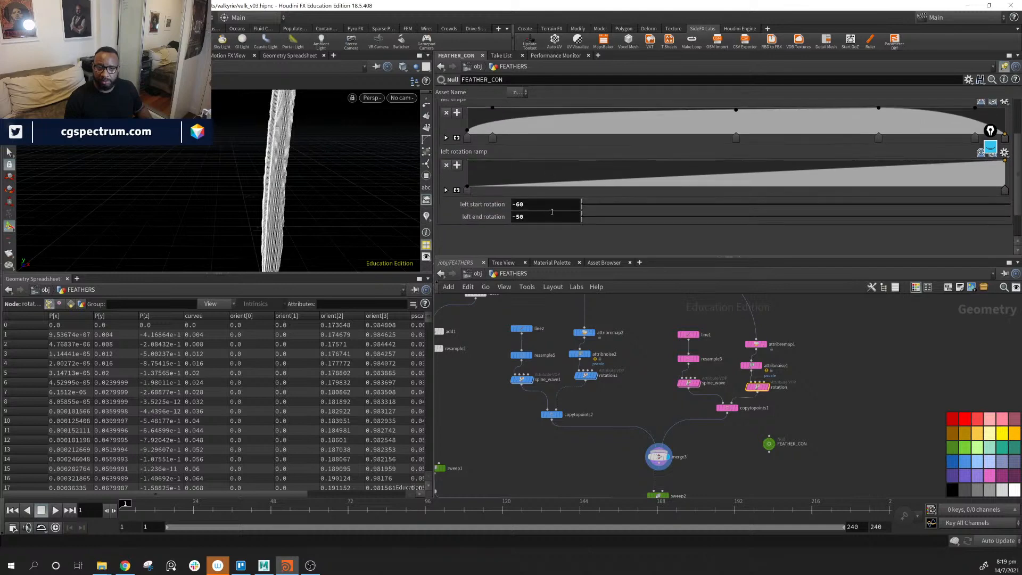
scroll(552, 211, up, 3)
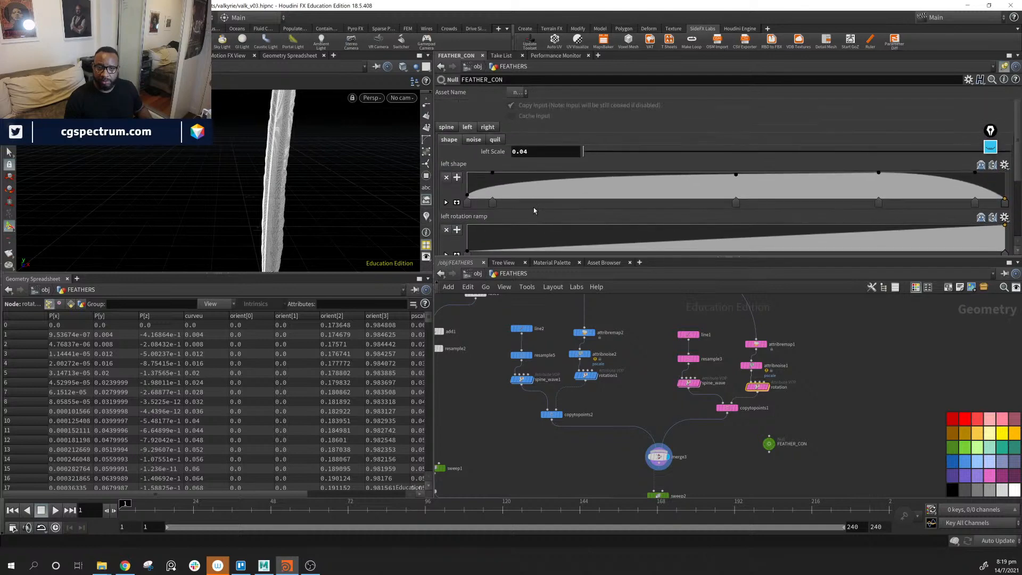
click(471, 141)
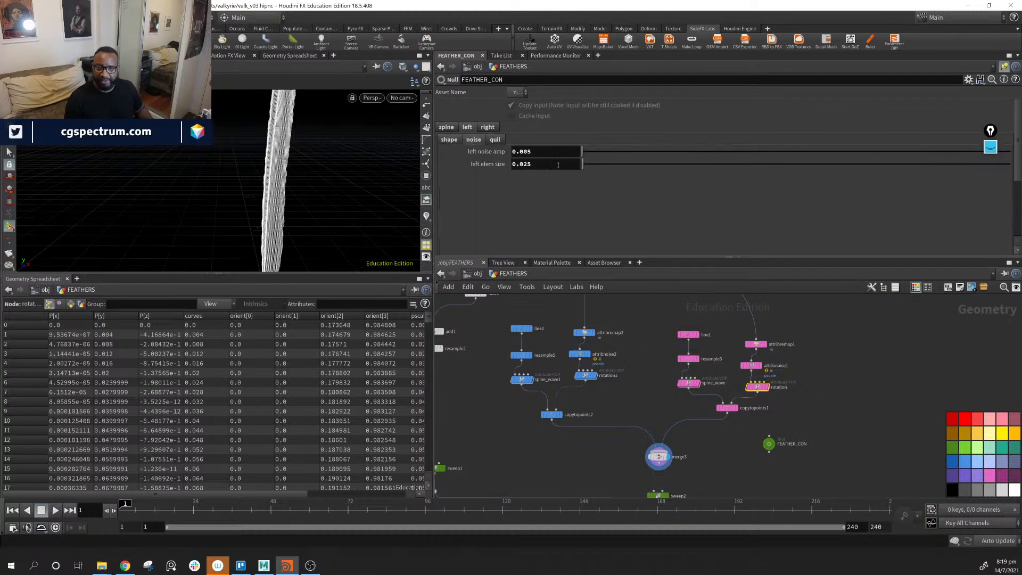
click(493, 141)
scroll(659, 212, down, 3)
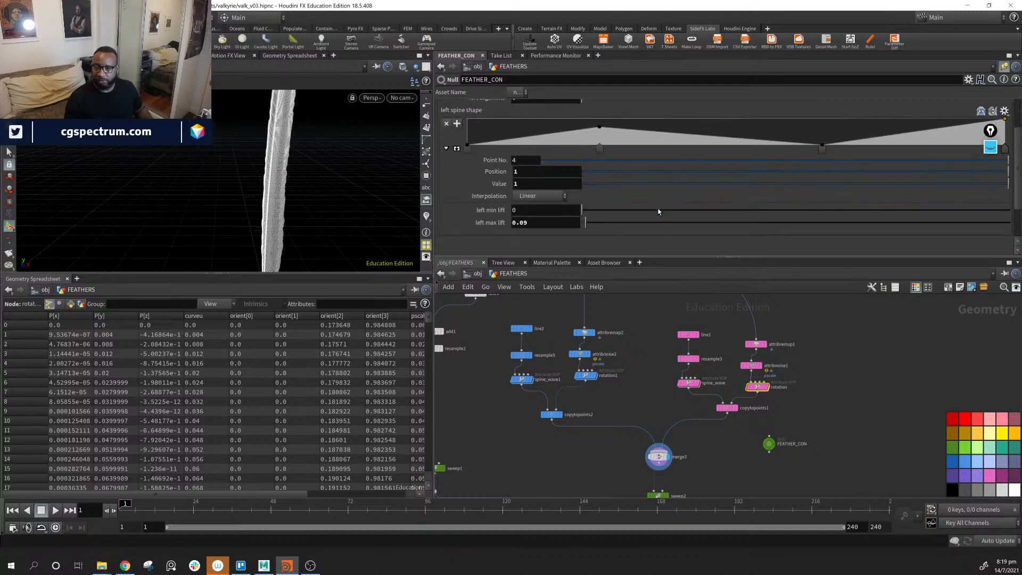
scroll(660, 212, down, 2)
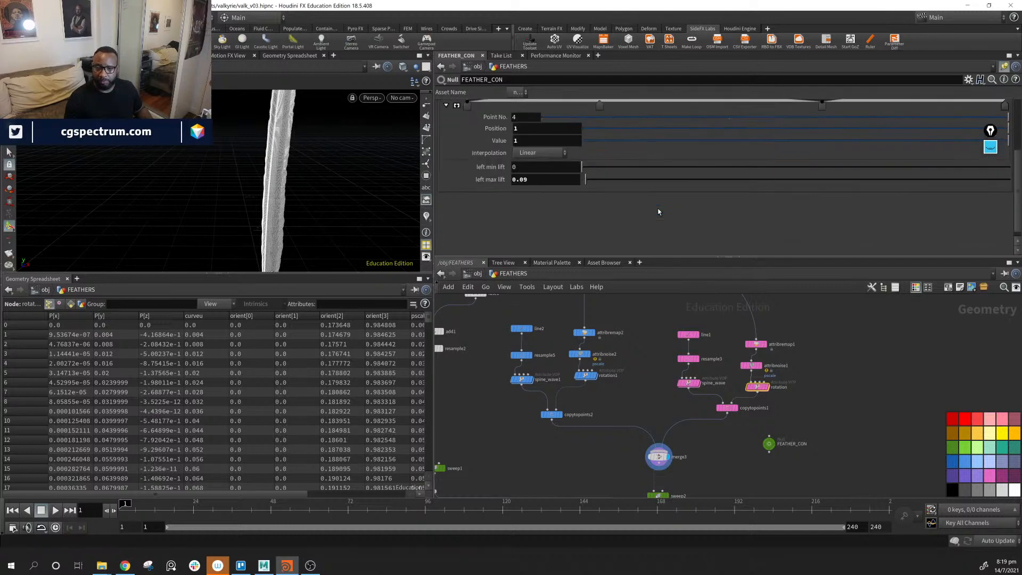
scroll(655, 210, up, 3)
click(488, 106)
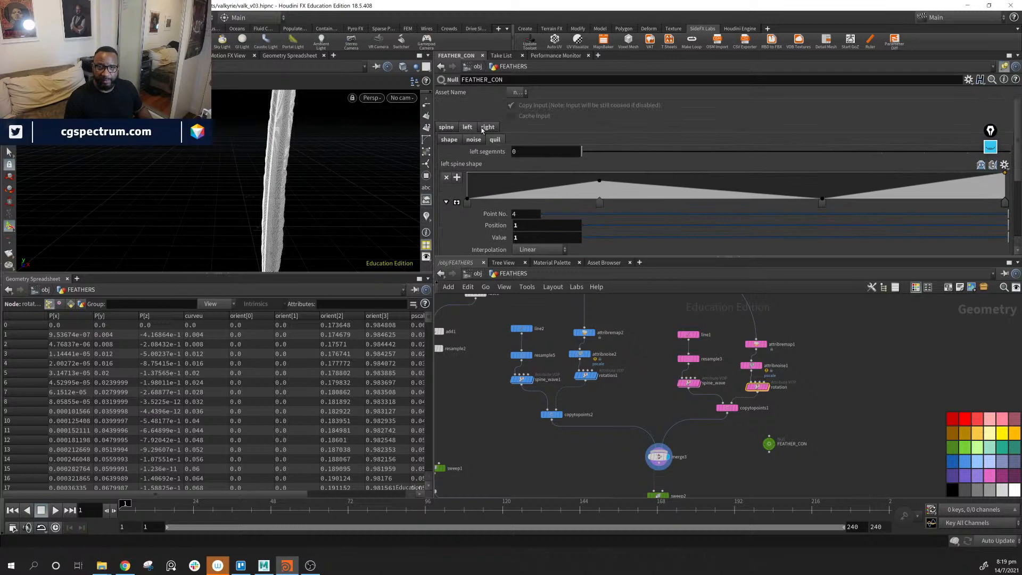
scroll(506, 165, up, 1)
scroll(482, 175, down, 1)
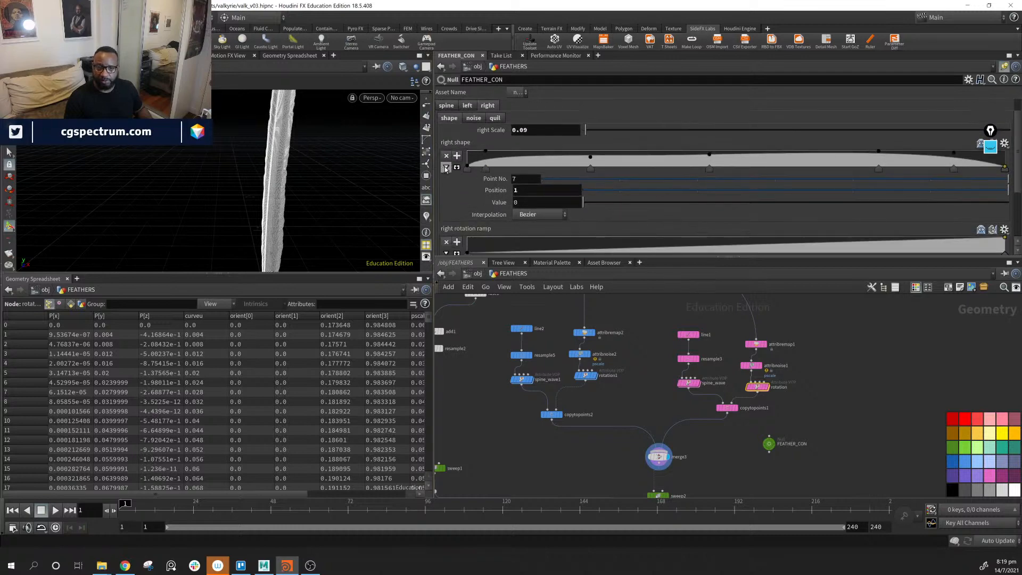
click(446, 166)
click(446, 216)
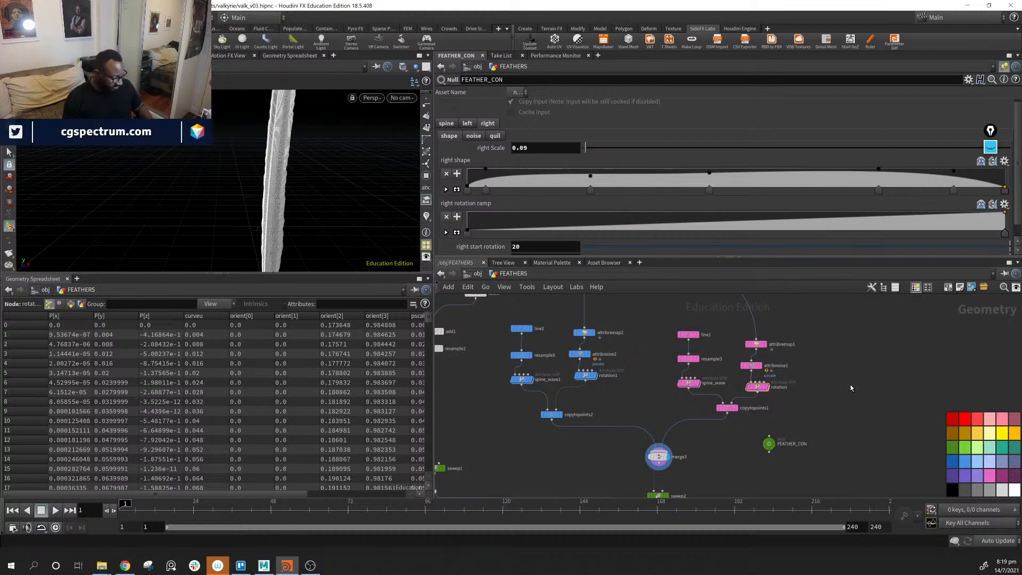
Insert the FEATHER_CON null into the wire between merge2 and OUT_FEATHER.
middle_drag(788, 485, 822, 386)
drag(828, 308, 717, 469)
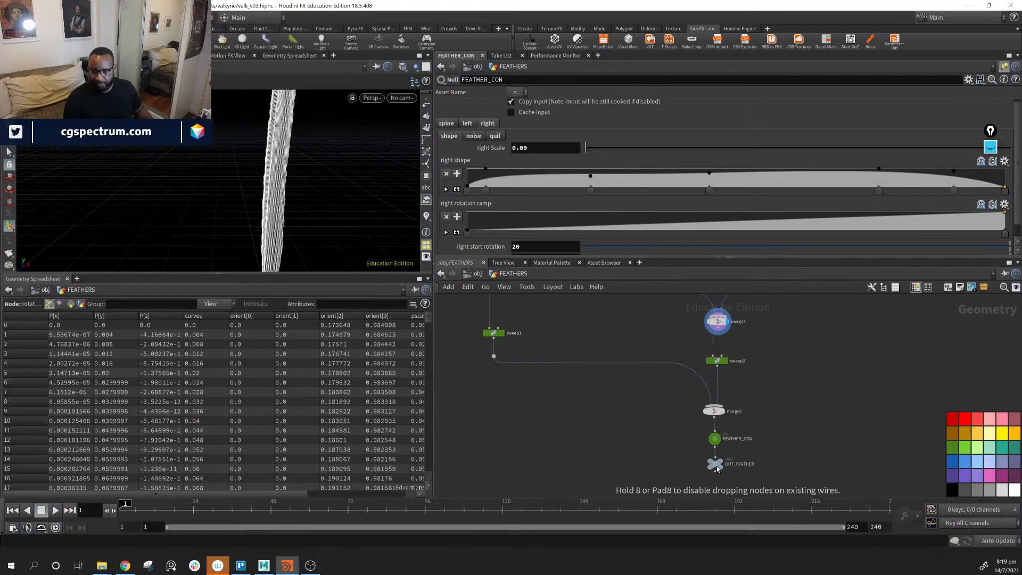
middle_drag(819, 412, 764, 439)
scroll(794, 409, down, 6)
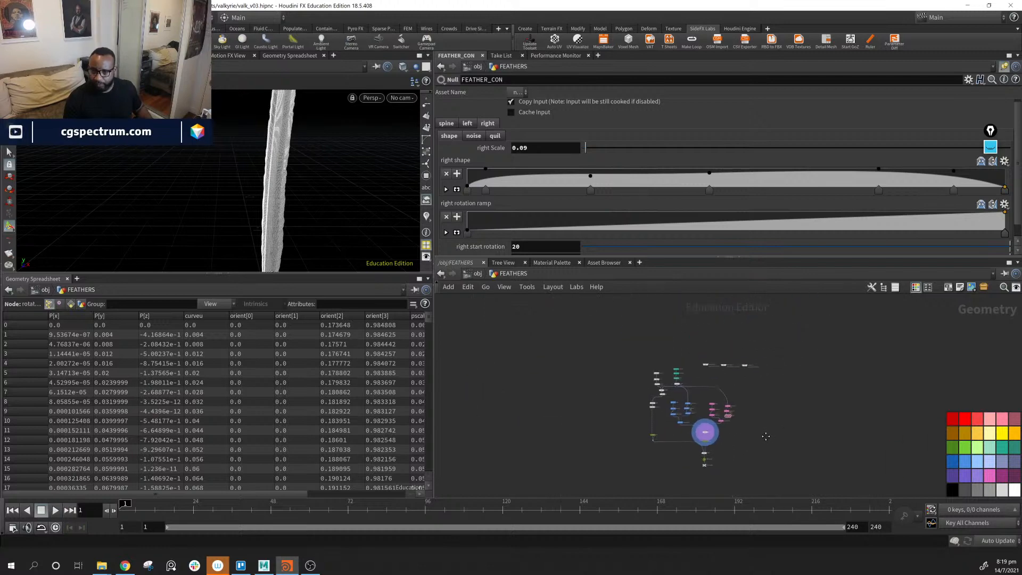
scroll(748, 396, up, 5)
scroll(762, 403, up, 1)
middle_drag(750, 398, 673, 378)
Display the OUT_FEATHER node and examine the complete feather's barbs and spine up close.
alt+middle_drag(345, 229, 262, 198)
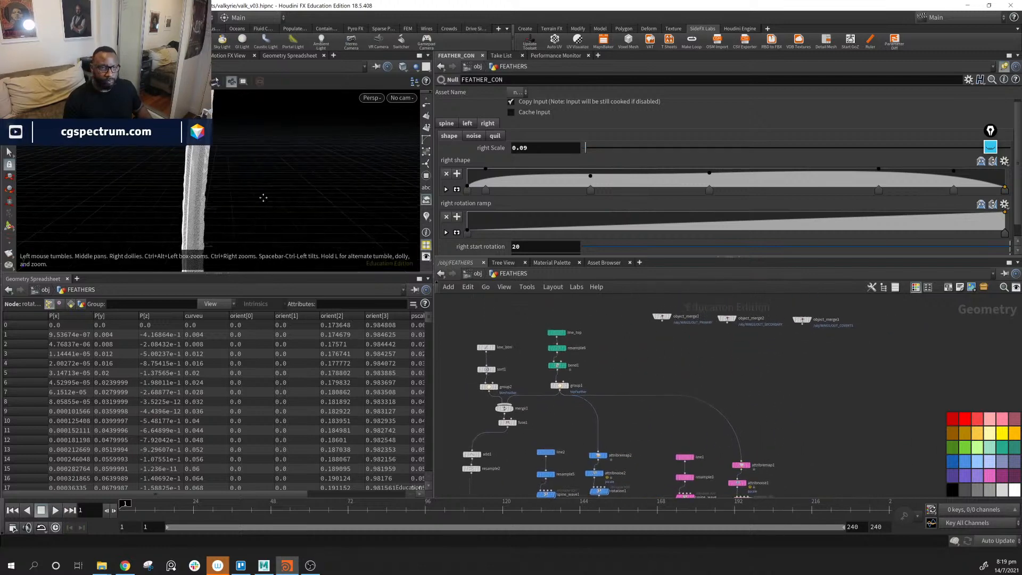
alt+right_drag(255, 197, 213, 151)
middle_drag(842, 455, 845, 240)
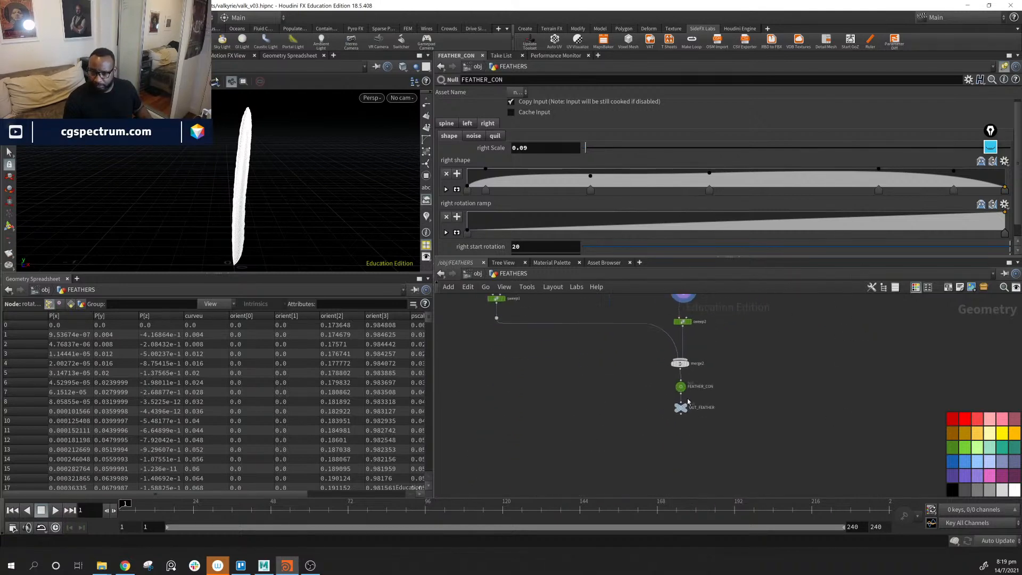
scroll(686, 400, up, 1)
click(683, 411)
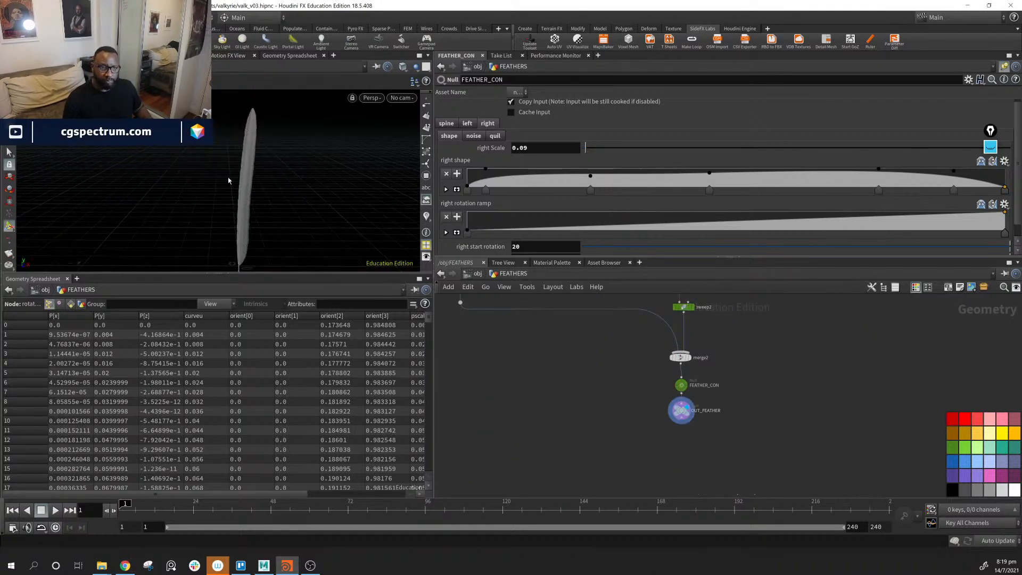
drag(273, 195, 249, 190)
right_drag(249, 189, 426, 218)
middle_drag(299, 178, 276, 217)
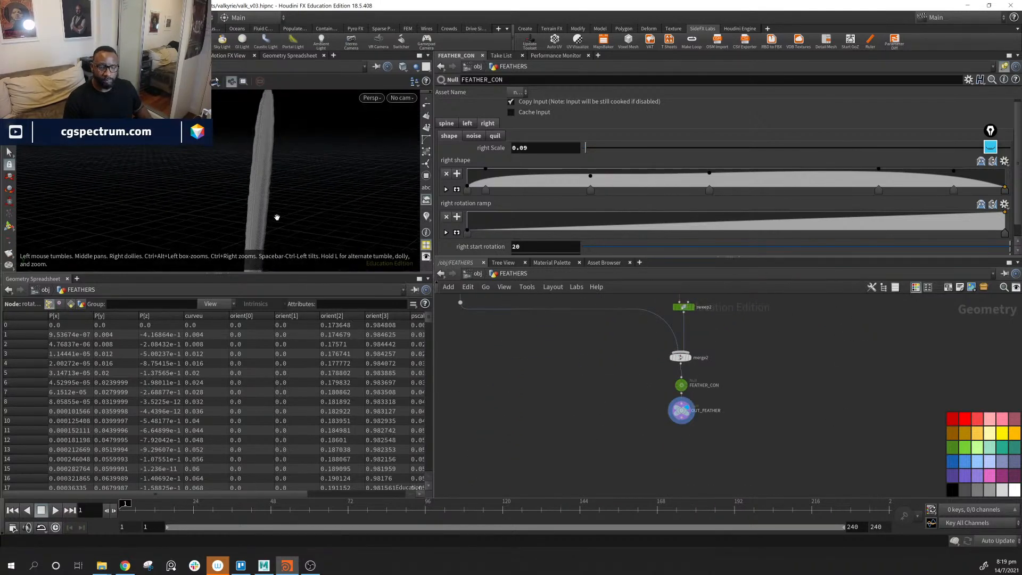
right_drag(276, 217, 434, 228)
drag(320, 199, 335, 187)
right_drag(336, 187, 290, 176)
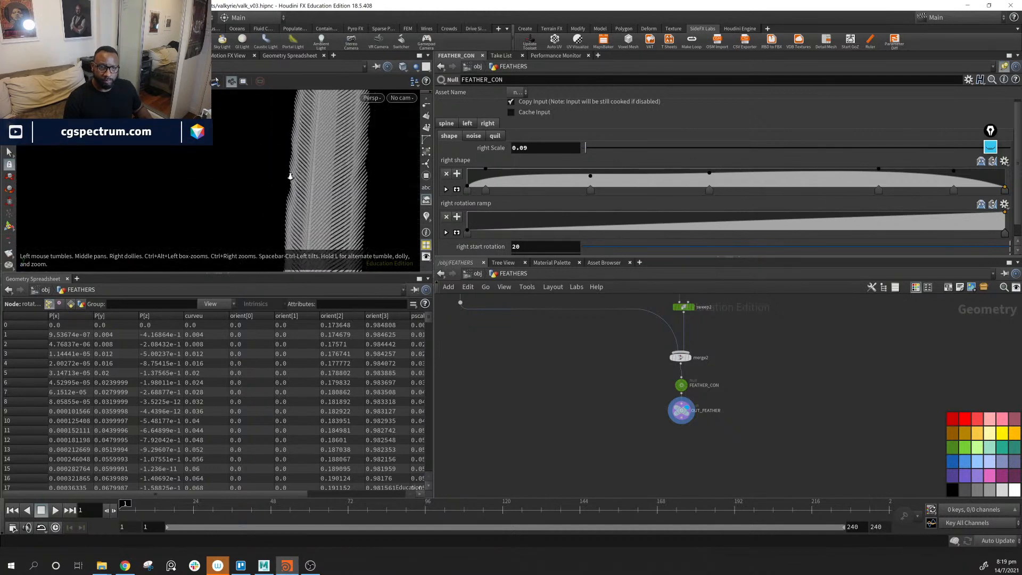
mouse_move(289, 176)
mouse_down()
mouse_move(296, 200)
mouse_move(294, 188)
mouse_up()
Set the spine's top segment length to 0.001 on FEATHER_CON.
middle_drag(810, 372, 820, 426)
click(446, 124)
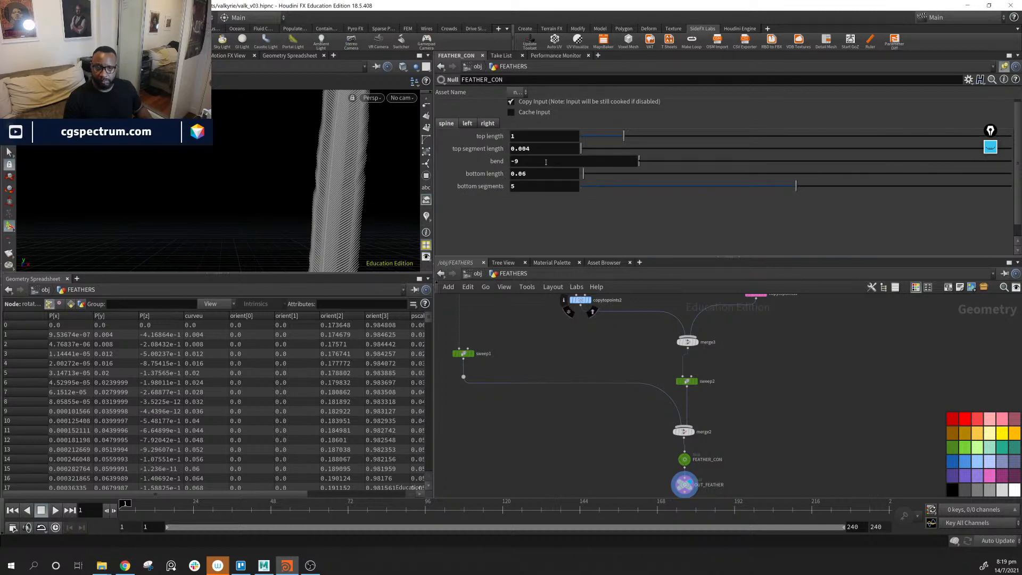
click(542, 150)
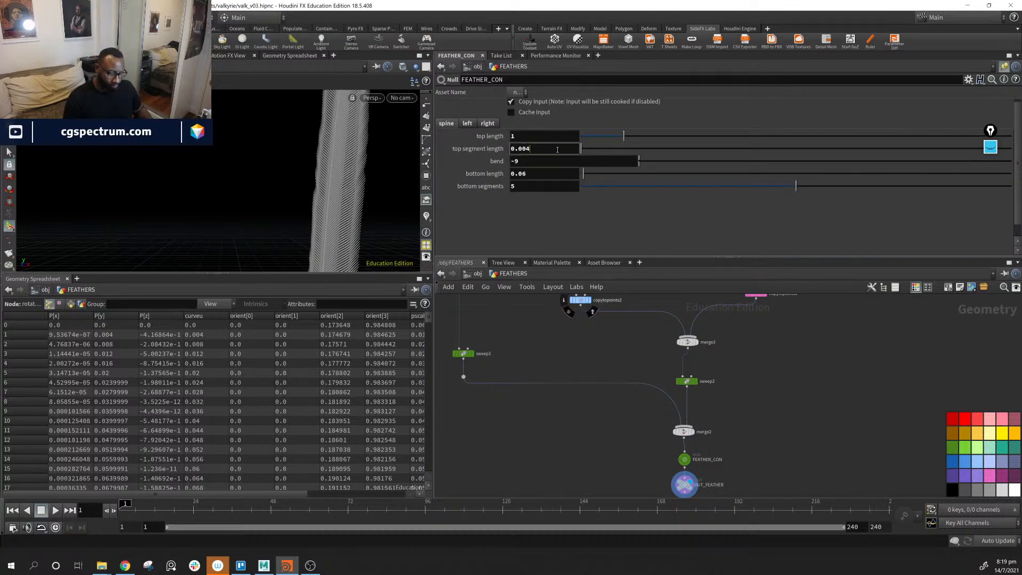
key(Return)
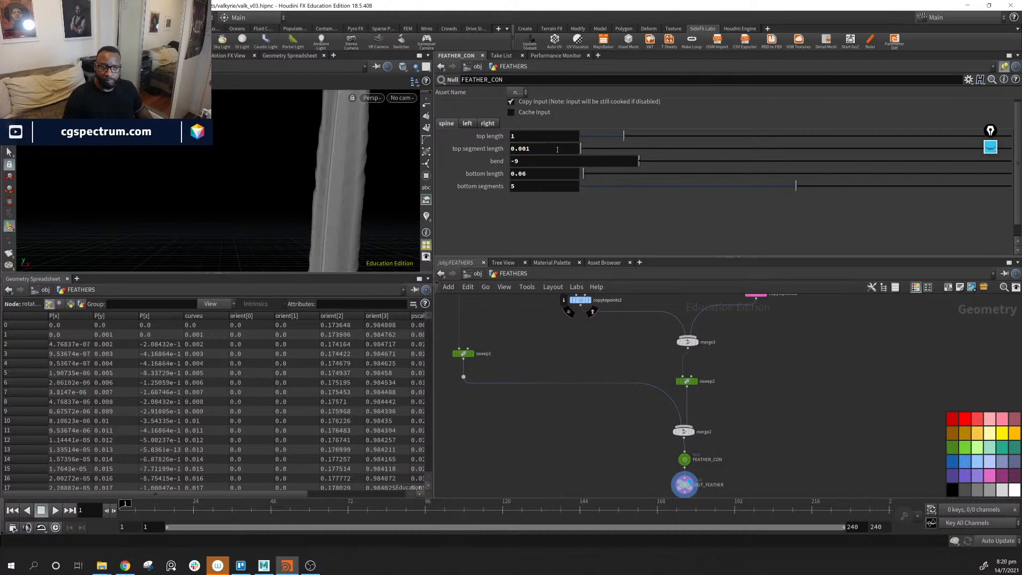
Examine the density of the feather's barbs and the look of its spine from several angles and distances.
alt+drag(328, 125, 331, 171)
alt+right_drag(330, 171, 487, 225)
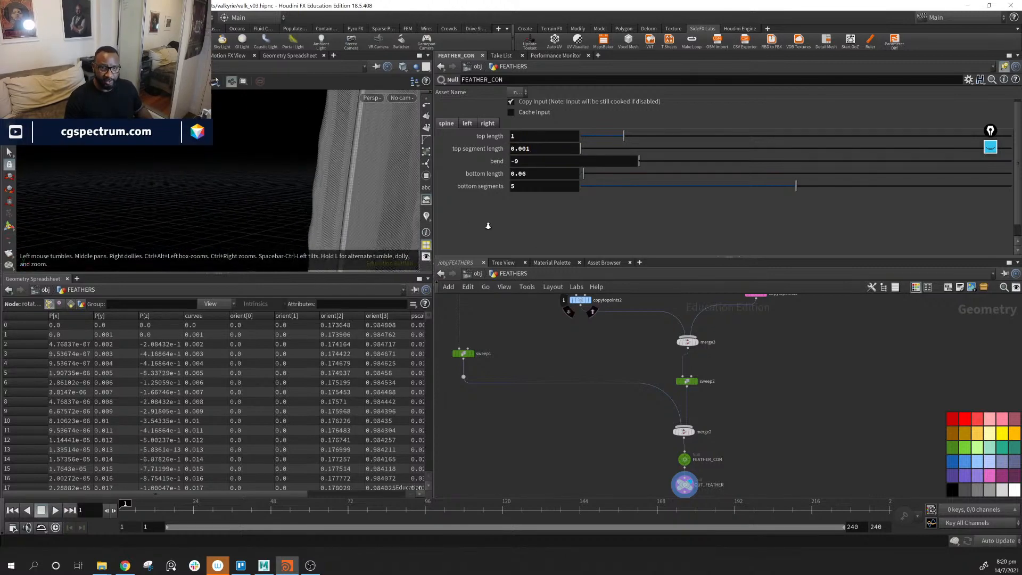
alt+drag(362, 181, 313, 162)
alt+middle_drag(313, 162, 281, 173)
alt+right_drag(281, 173, 306, 175)
alt+middle_drag(306, 176, 249, 161)
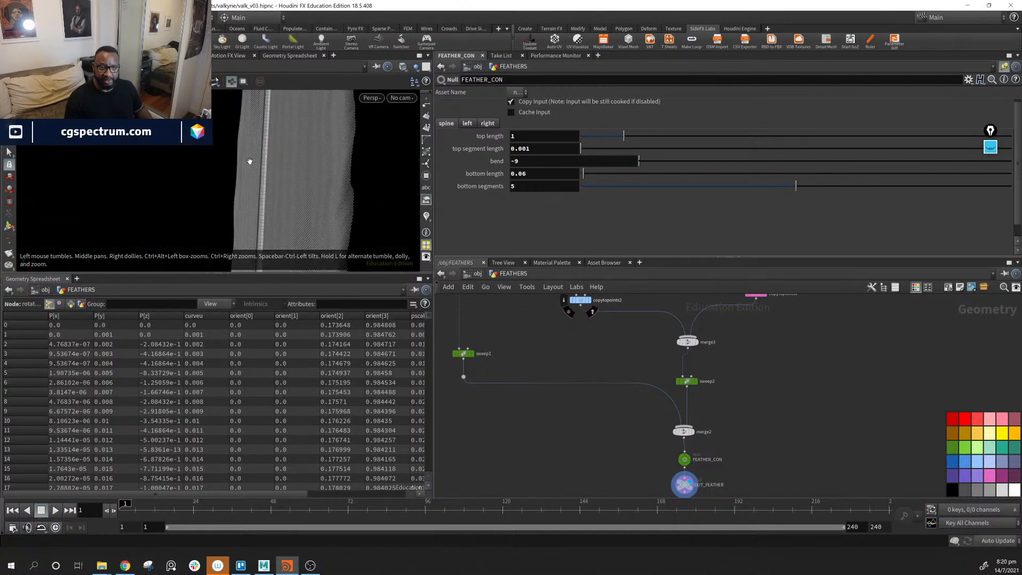
mouse_move(249, 162)
alt+right_down()
mouse_move(380, 182)
mouse_move(250, 153)
alt+right_up()
alt+drag(351, 199, 436, 219)
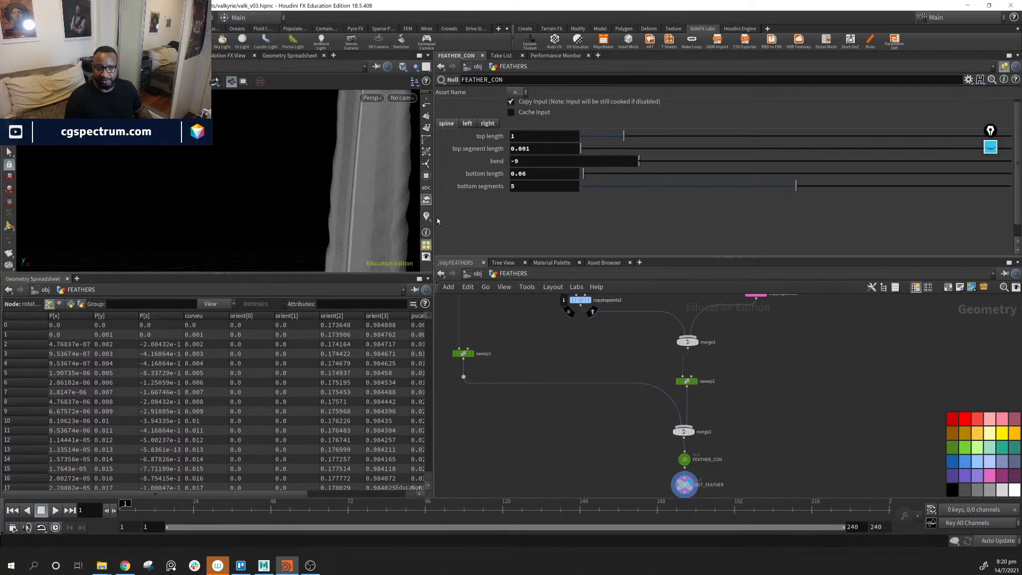
alt+middle_drag(371, 178, 309, 184)
alt+drag(310, 183, 400, 195)
alt+right_drag(399, 195, 374, 190)
alt+drag(375, 189, 304, 186)
alt+right_drag(304, 186, 393, 200)
alt+drag(393, 200, 278, 183)
alt+right_drag(279, 182, 408, 210)
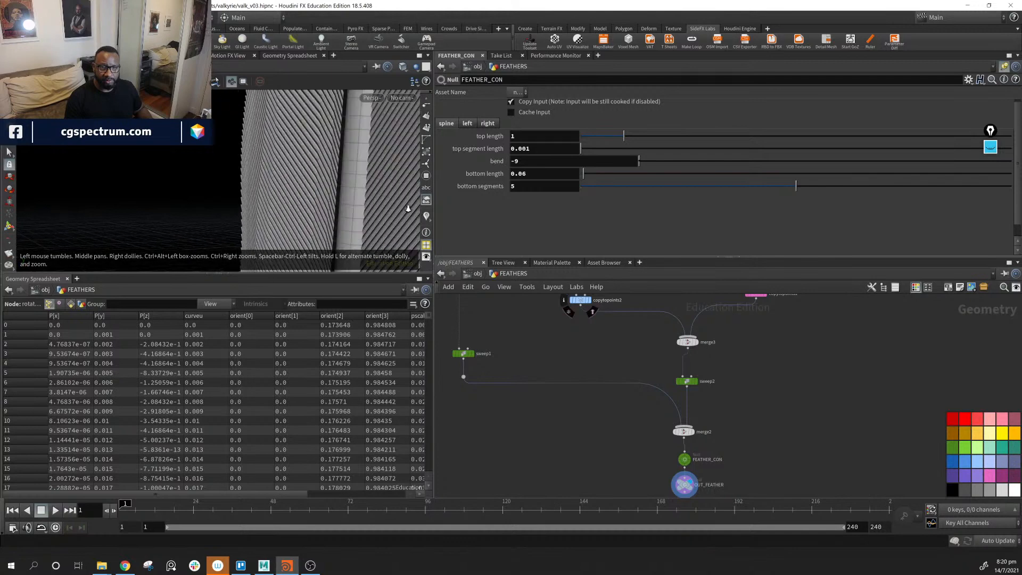
alt+drag(408, 210, 367, 191)
alt+middle_drag(367, 190, 307, 184)
alt+right_drag(306, 184, 256, 187)
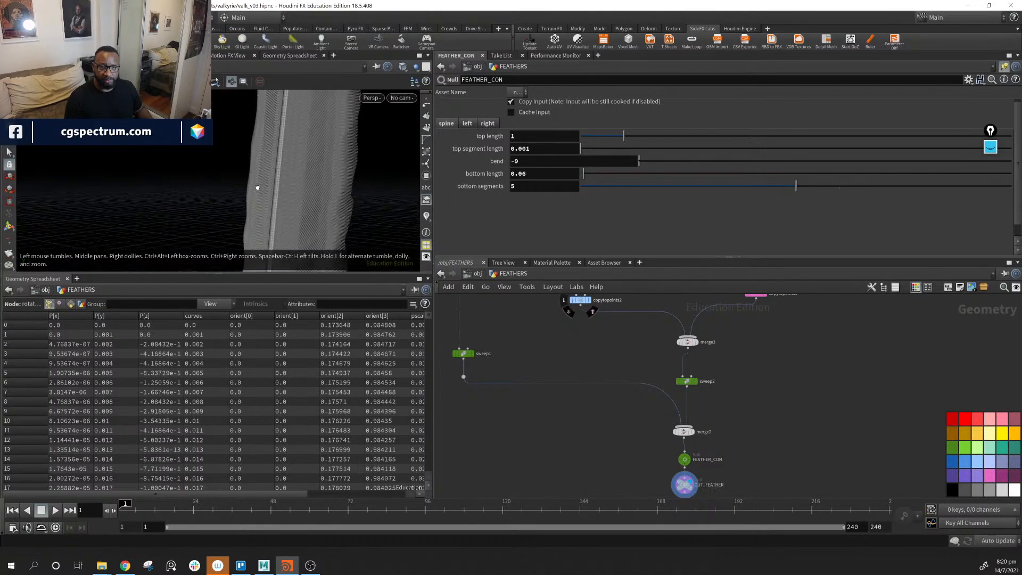
alt+drag(256, 187, 289, 188)
alt+middle_drag(288, 189, 313, 216)
alt+drag(313, 216, 299, 166)
alt+right_drag(299, 166, 256, 175)
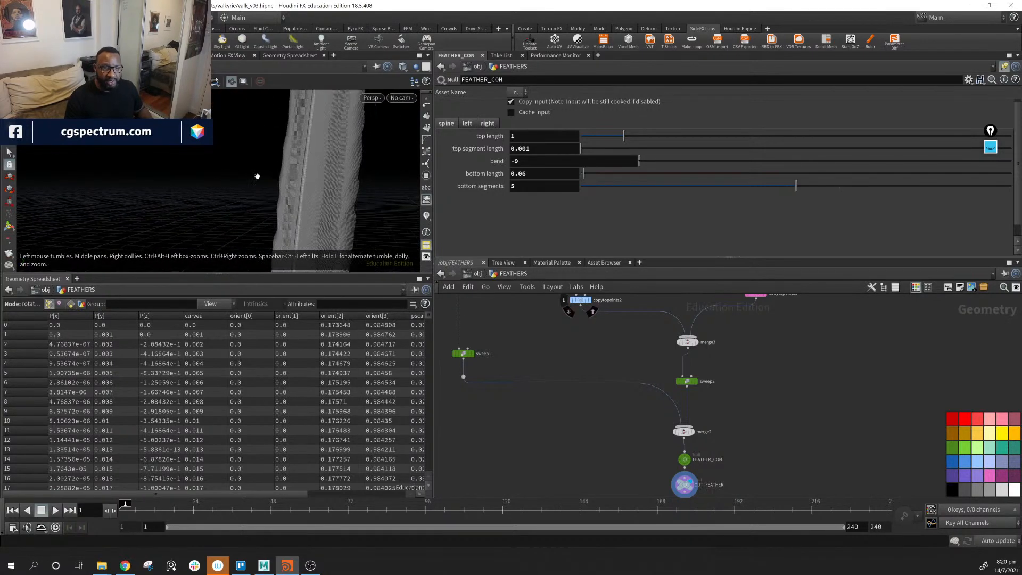
alt+drag(256, 176, 286, 102)
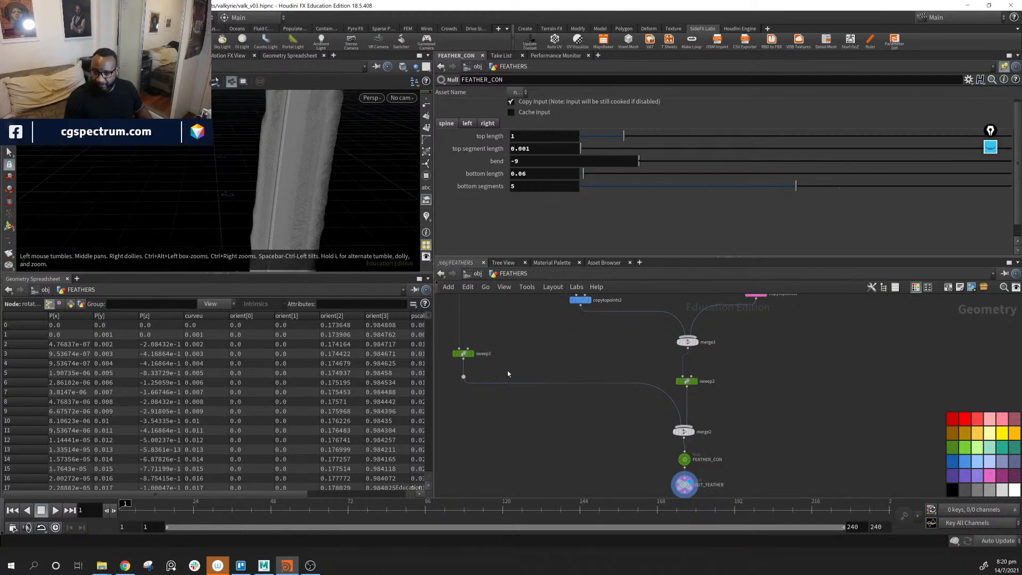
Add a Float parameter at the end of the spine folder in FEATHER_CON's parameter interface.
middle_drag(555, 338, 537, 320)
click(667, 442)
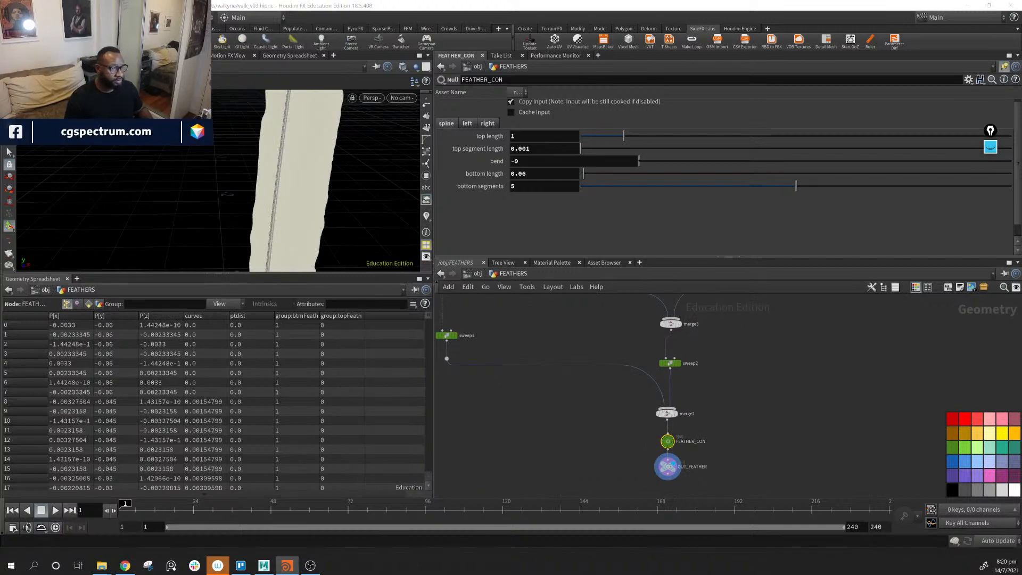
click(515, 214)
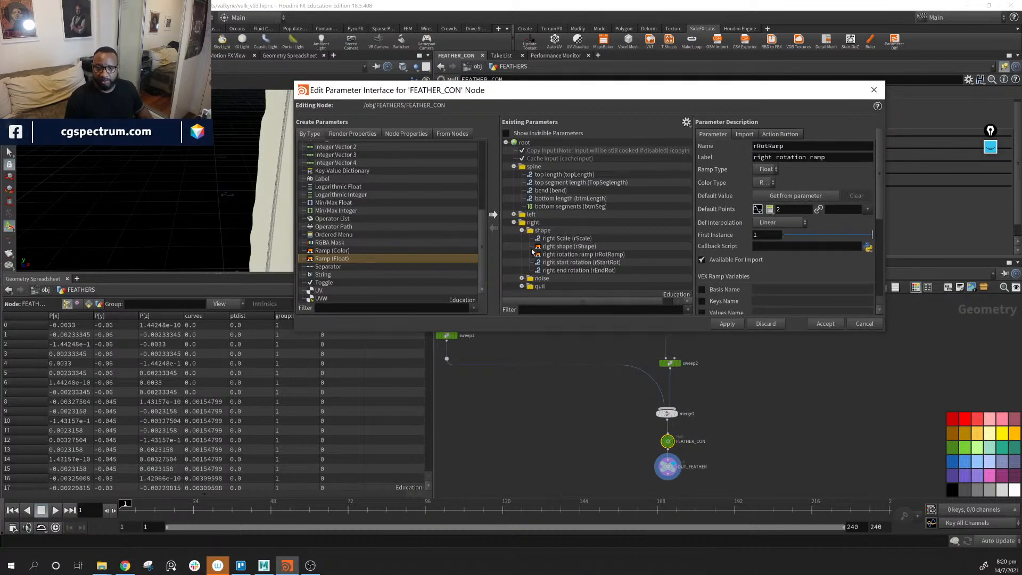
click(515, 222)
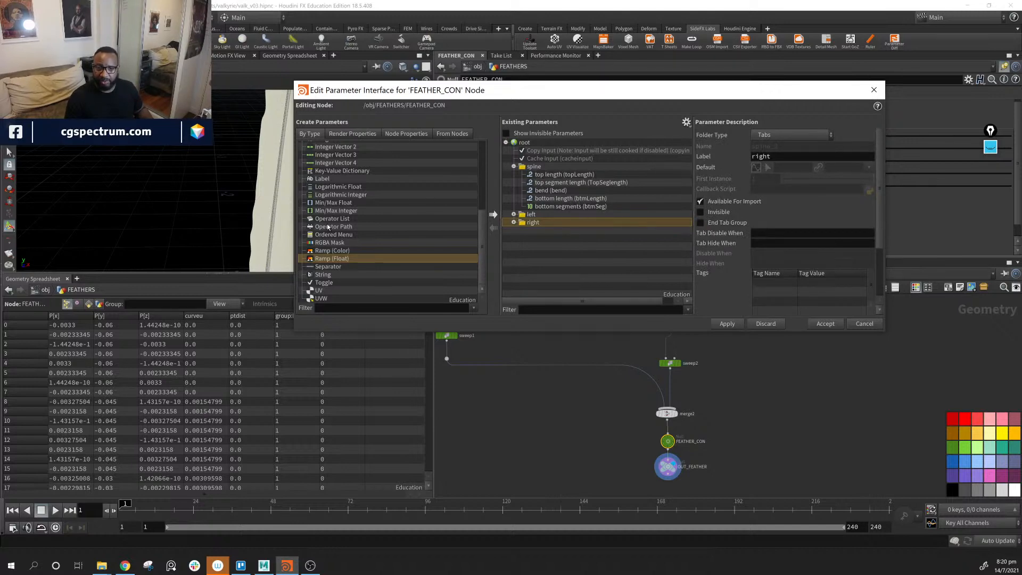
scroll(340, 235, up, 3)
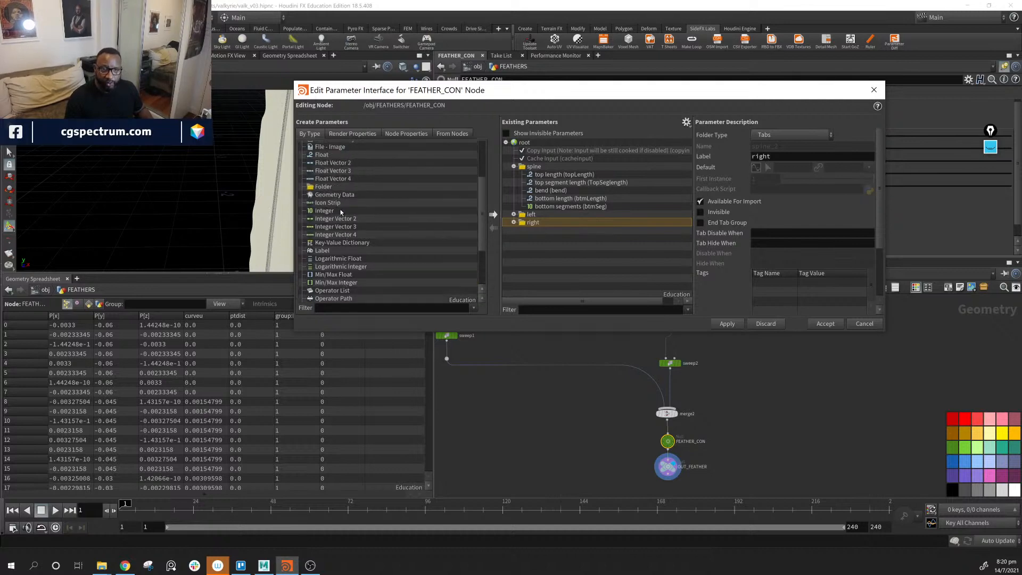
scroll(326, 218, up, 2)
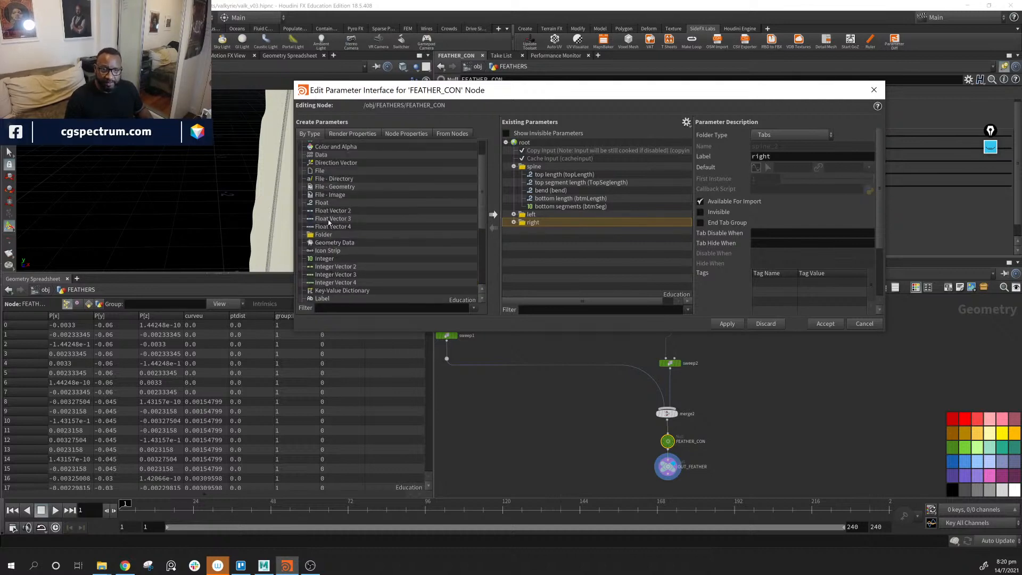
drag(322, 203, 650, 212)
Name the new float parameter spineWidth, label it "spine width", and apply the change to the parameter interface.
double_click(814, 145)
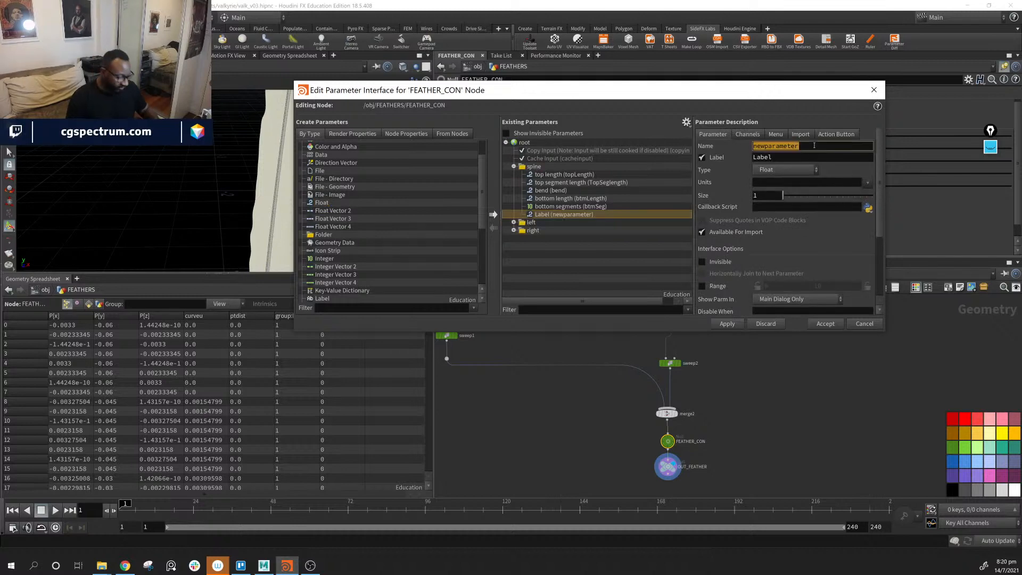
text(s)
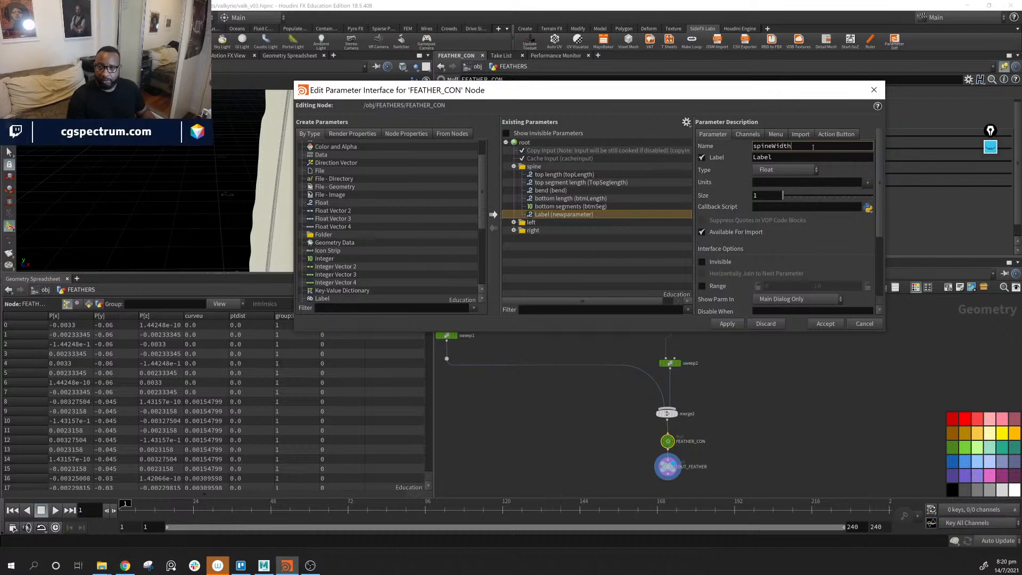
text(pineWidth)
key(Tab)
text(spine )
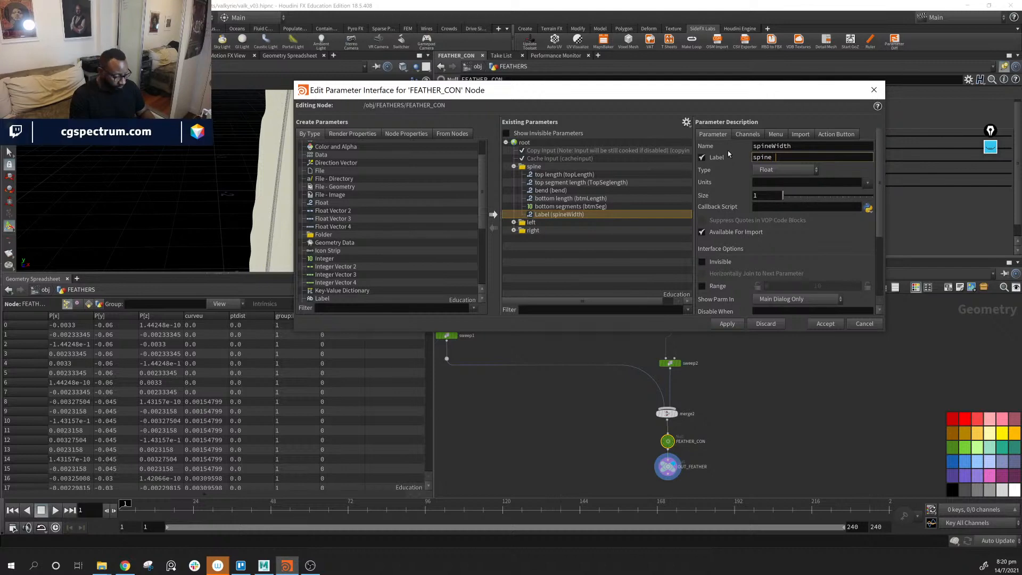
text(width)
key(Return)
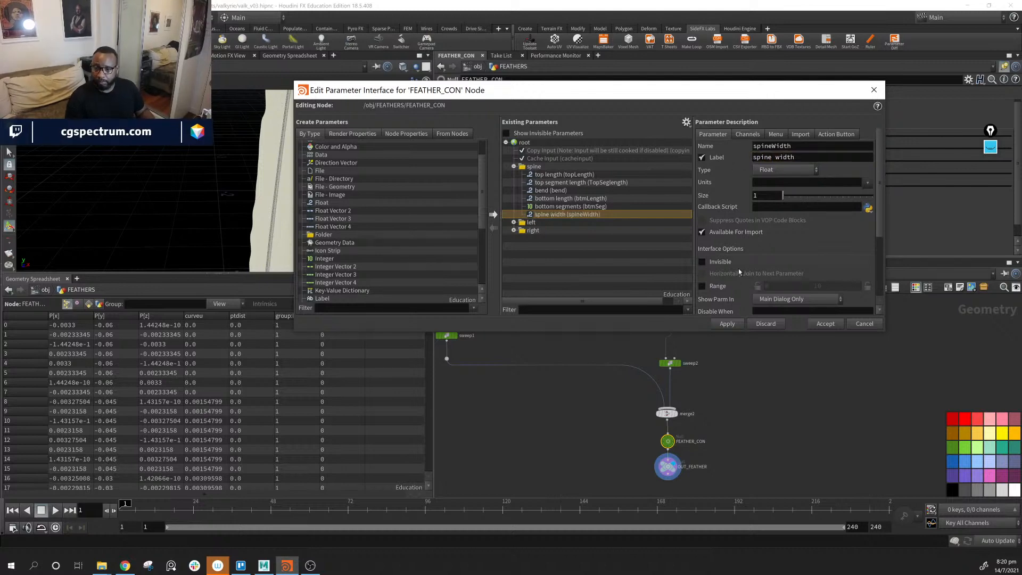
click(715, 323)
click(874, 90)
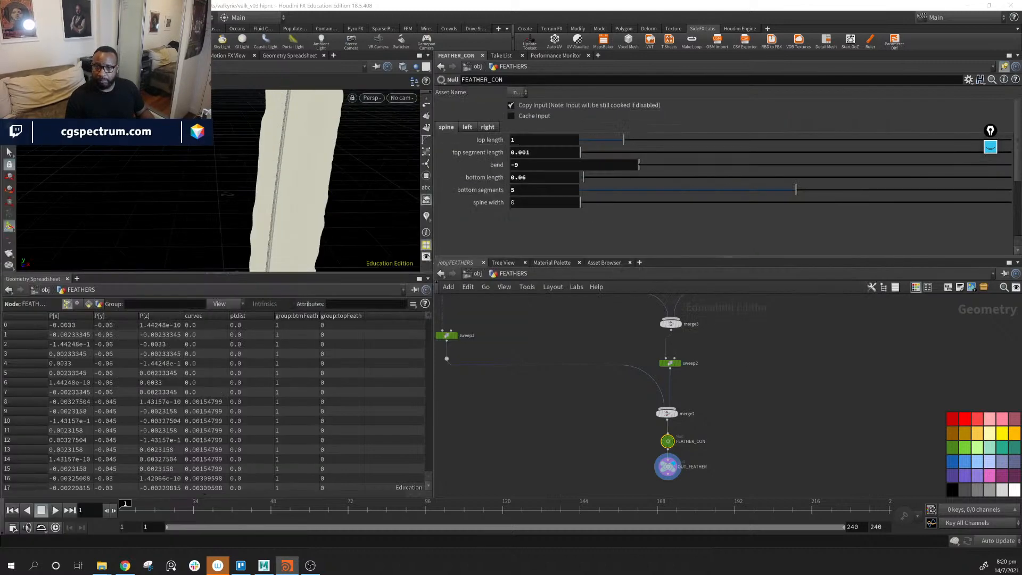
Copy the spine width parameter from FEATHER_CON and paste it as a relative reference into the Radius of sweep1.
click(495, 201)
right_click(494, 200)
click(495, 199)
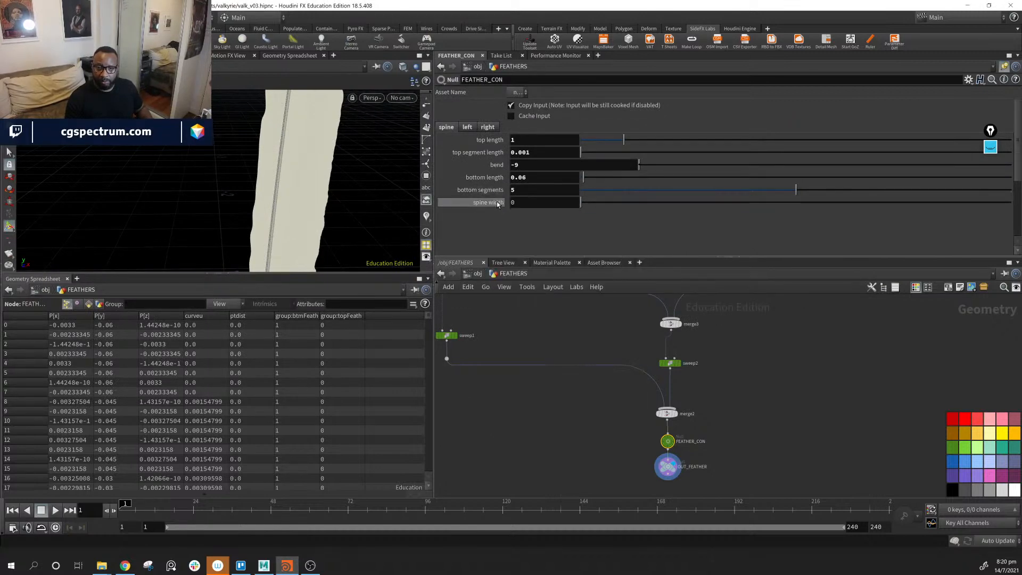
right_click(495, 201)
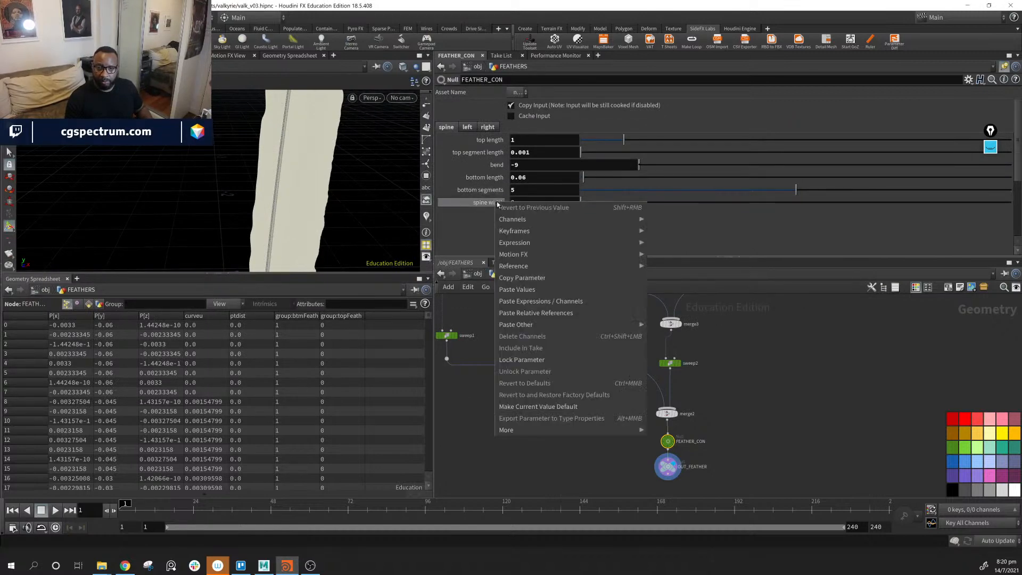
click(585, 276)
middle_drag(442, 363, 655, 399)
scroll(658, 383, up, 2)
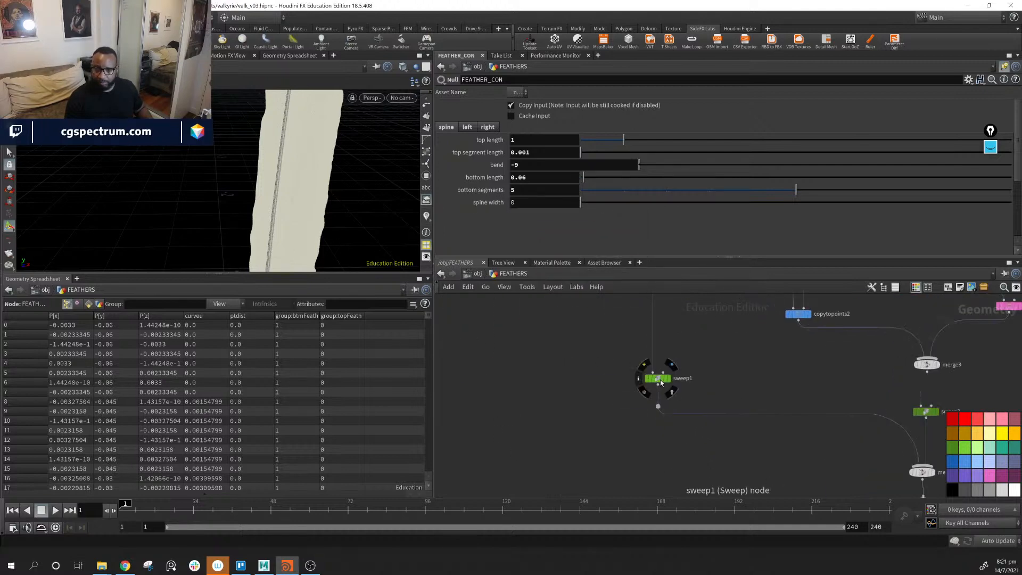
click(658, 379)
middle_drag(792, 399, 709, 425)
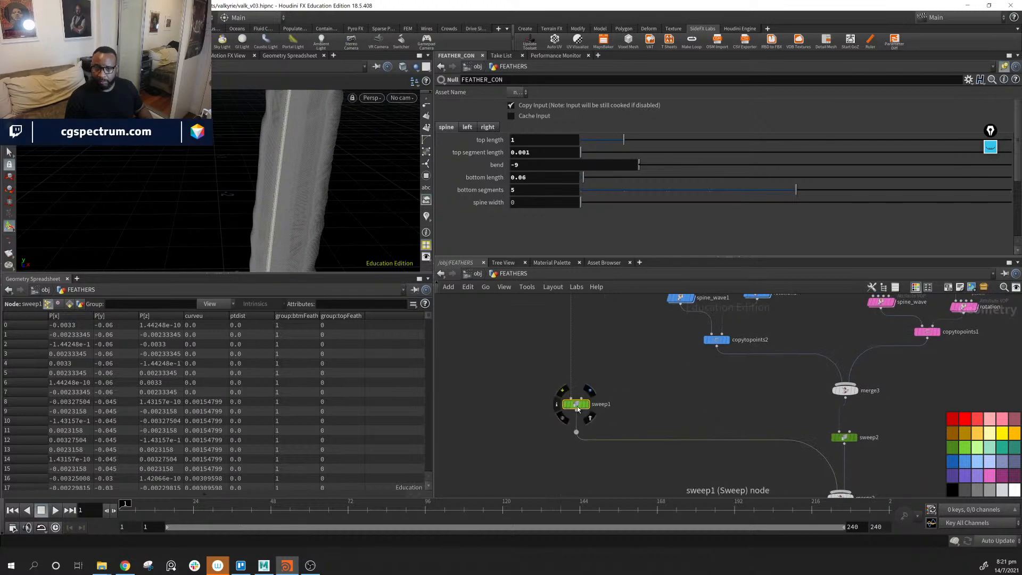
click(1004, 66)
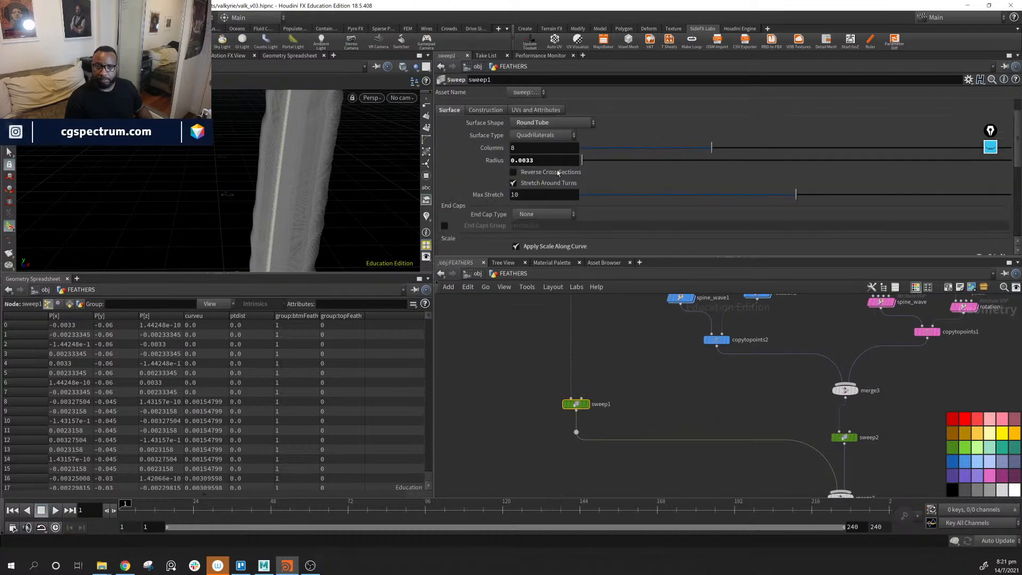
right_click(494, 160)
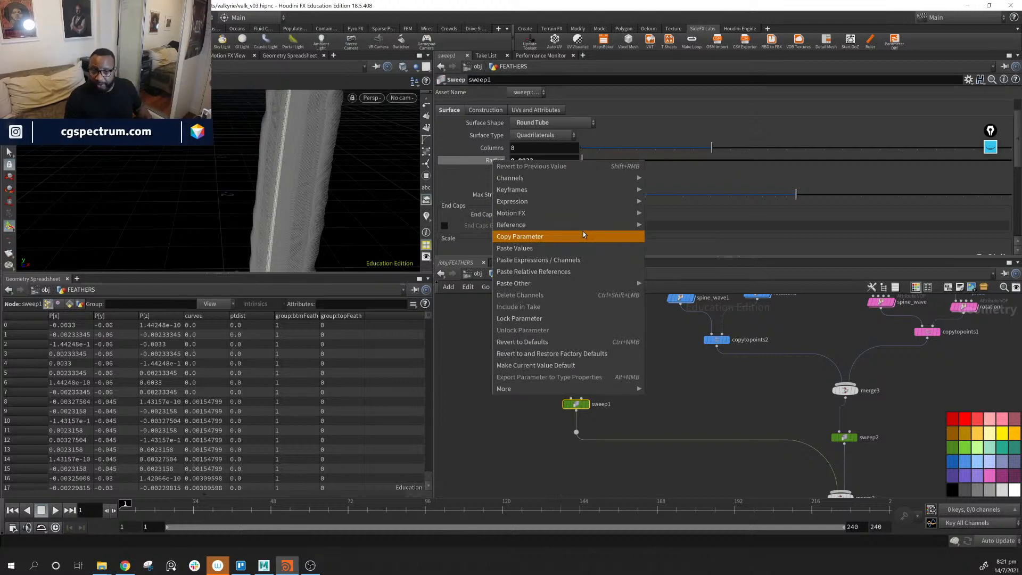
click(600, 271)
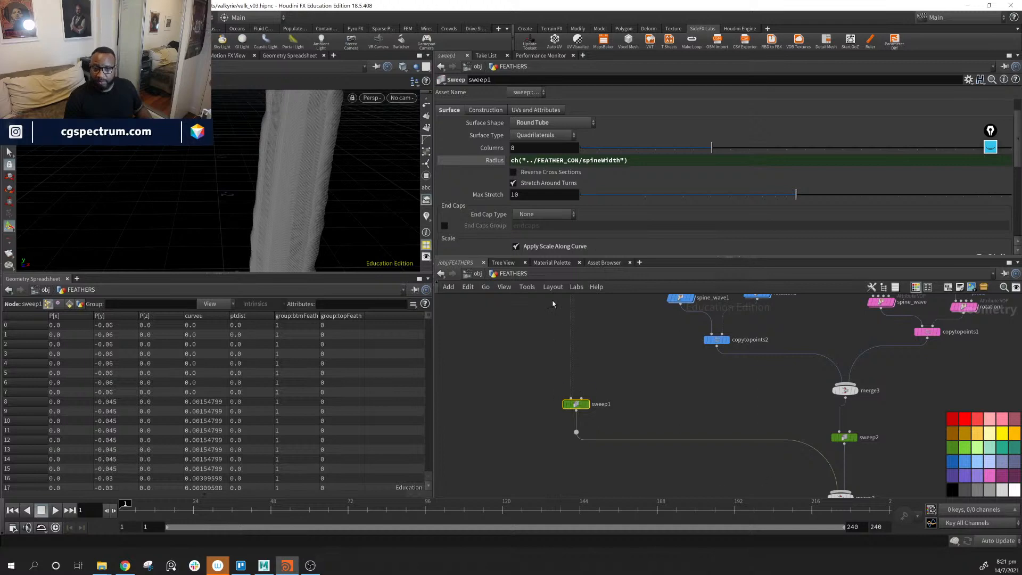
Try spine width values of 0.01 and 0.001 on the FEATHER_CON null.
scroll(742, 415, up, 2)
scroll(745, 415, down, 3)
middle_drag(761, 407, 651, 326)
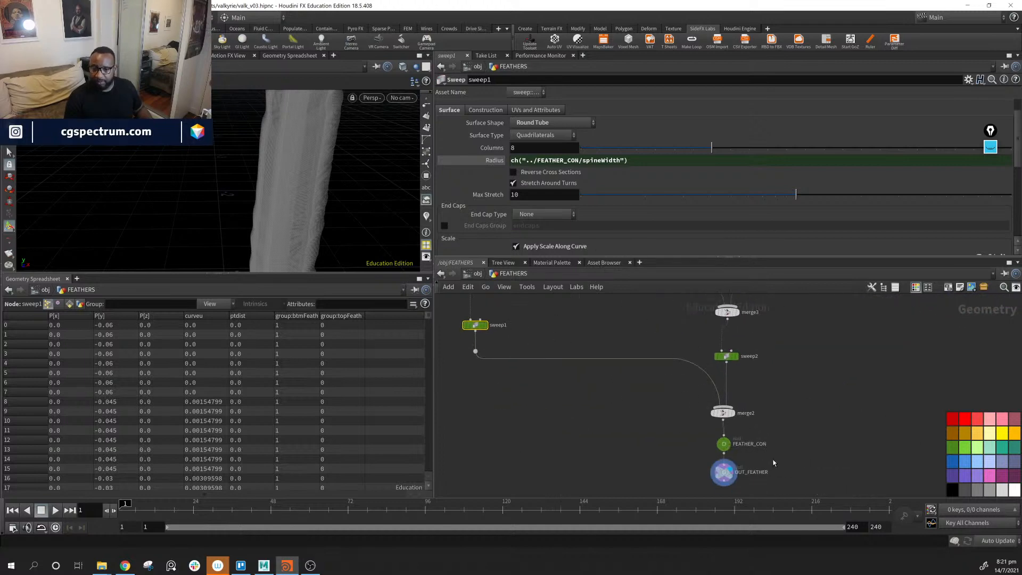
click(724, 444)
click(540, 201)
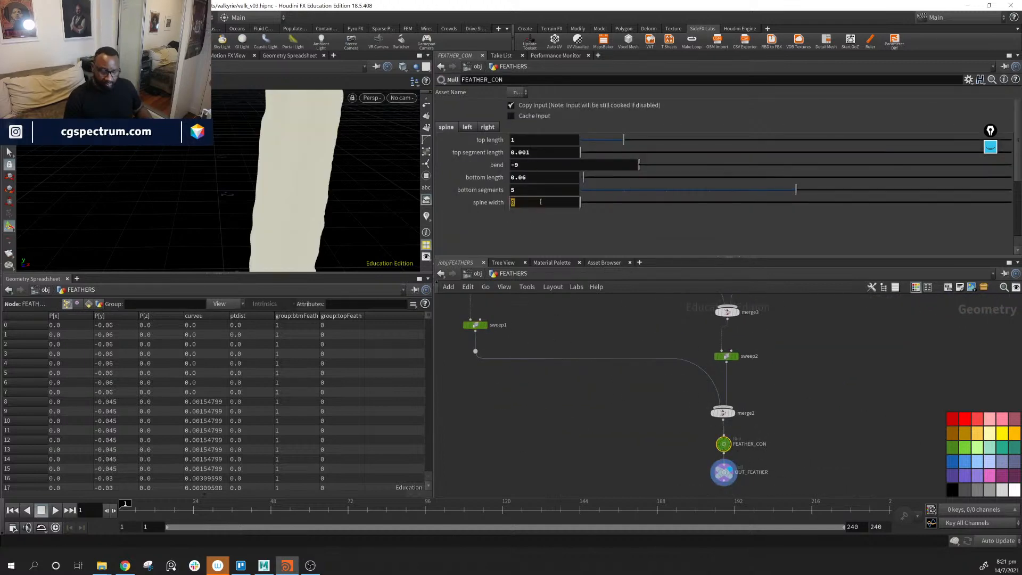
text(.01)
key(Return)
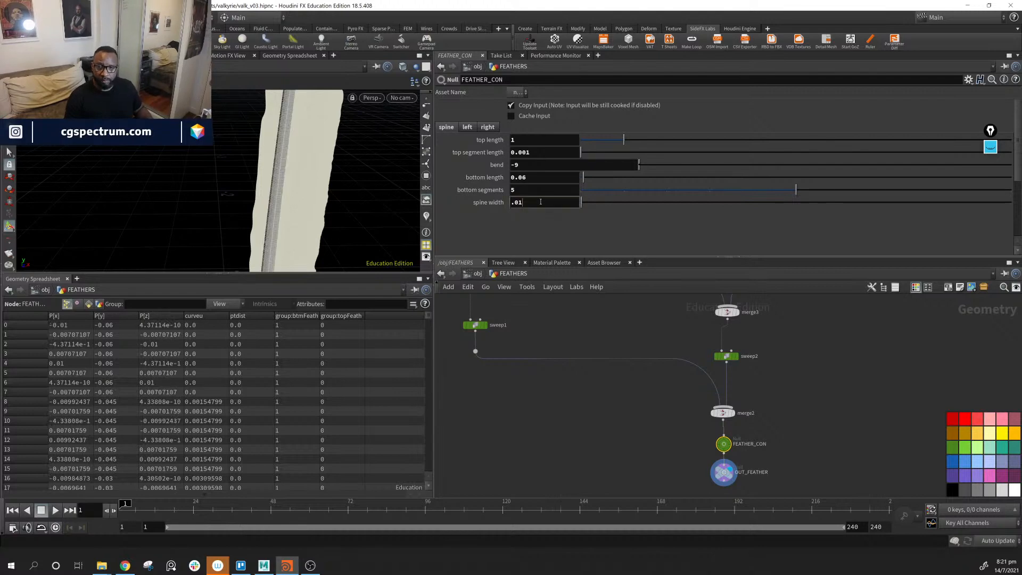
text(0)
key(Return)
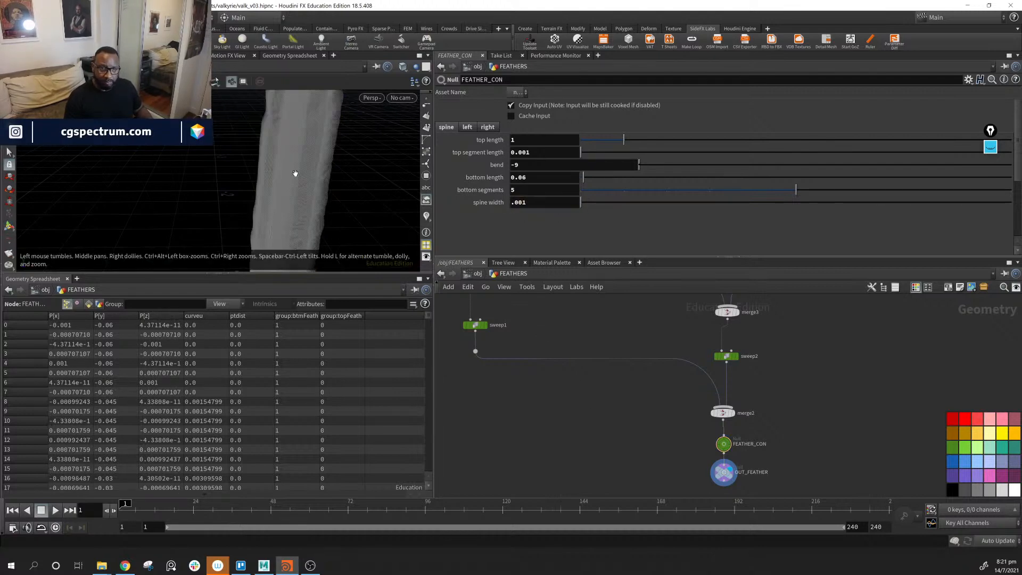
Try a spine width of 0.003 on FEATHER_CON and settle on 0.002.
click(538, 202)
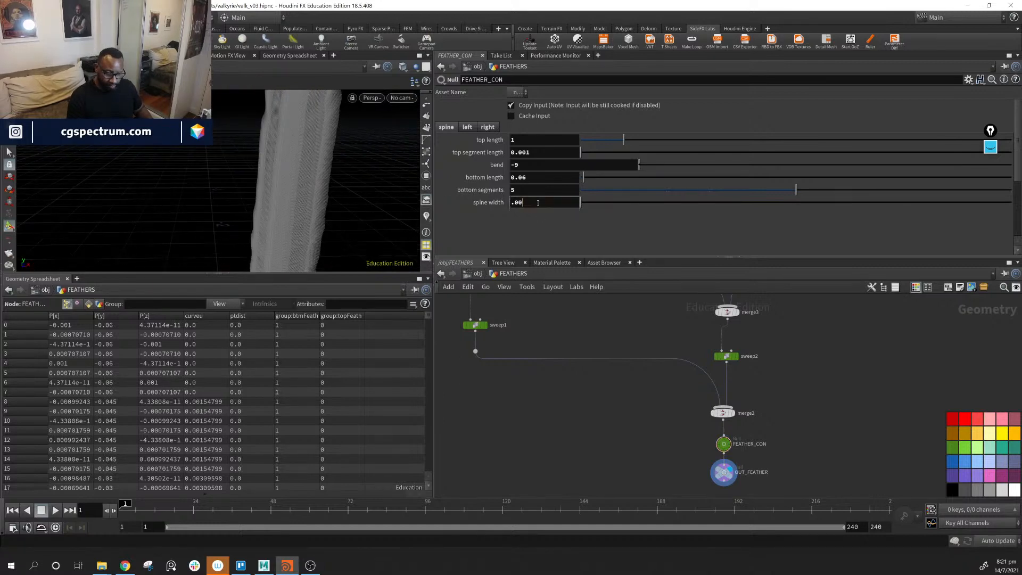
text(3)
key(Return)
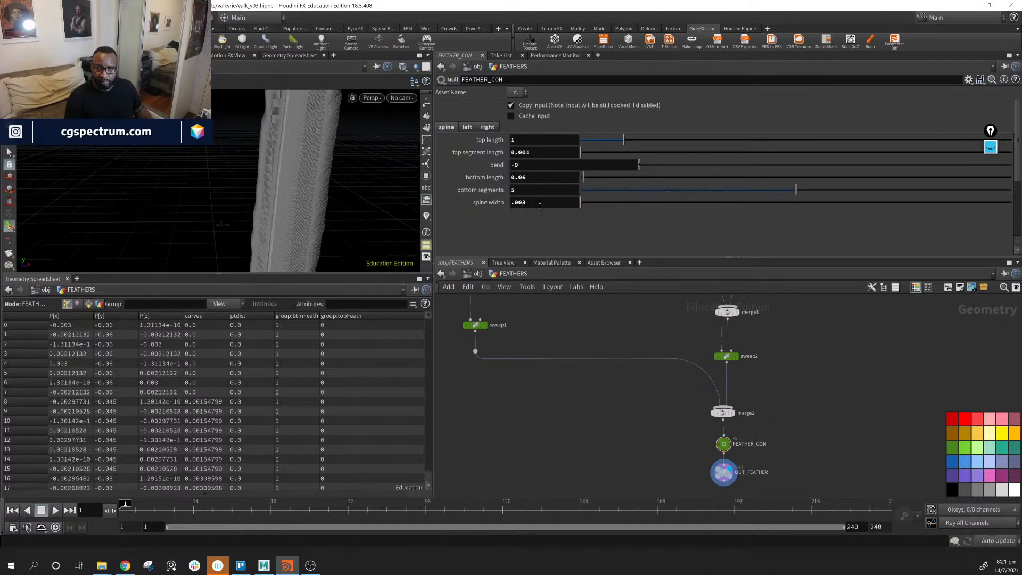
text(2)
key(Return)
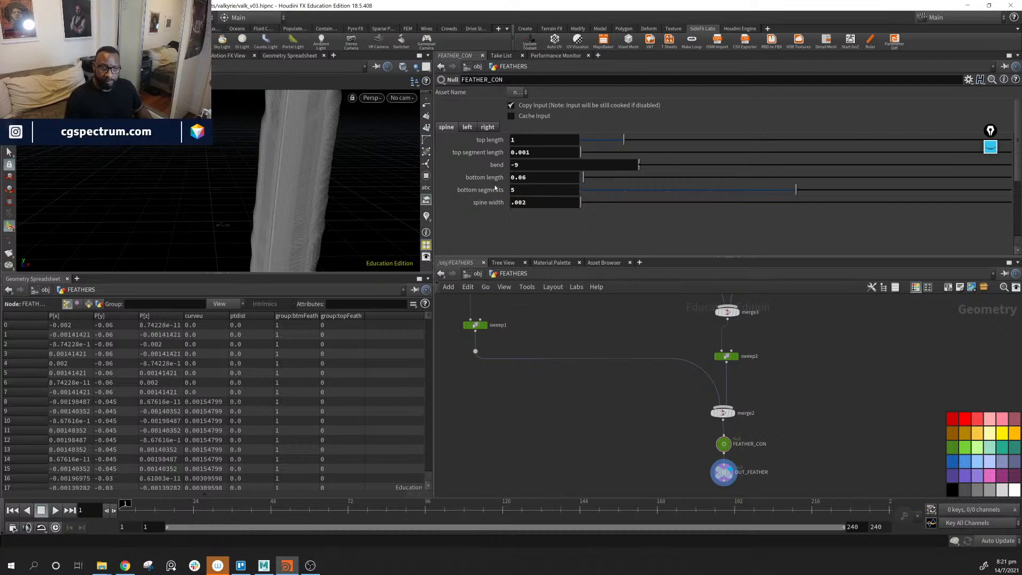
Inspect the barbs up close and set the spine's top segment length to 0.002 on FEATHER_CON.
alt+drag(302, 155, 247, 174)
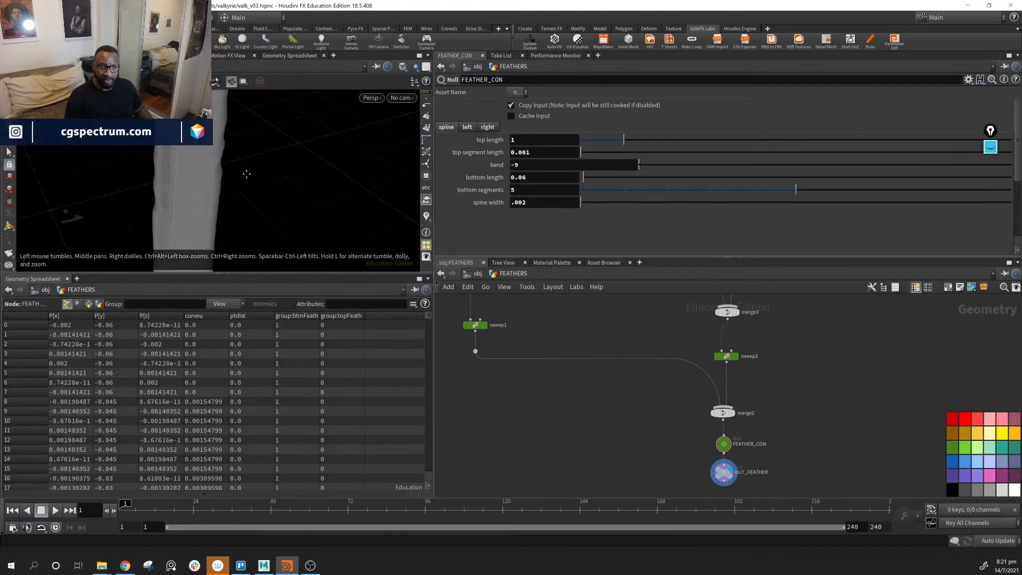
alt+right_drag(246, 174, 331, 171)
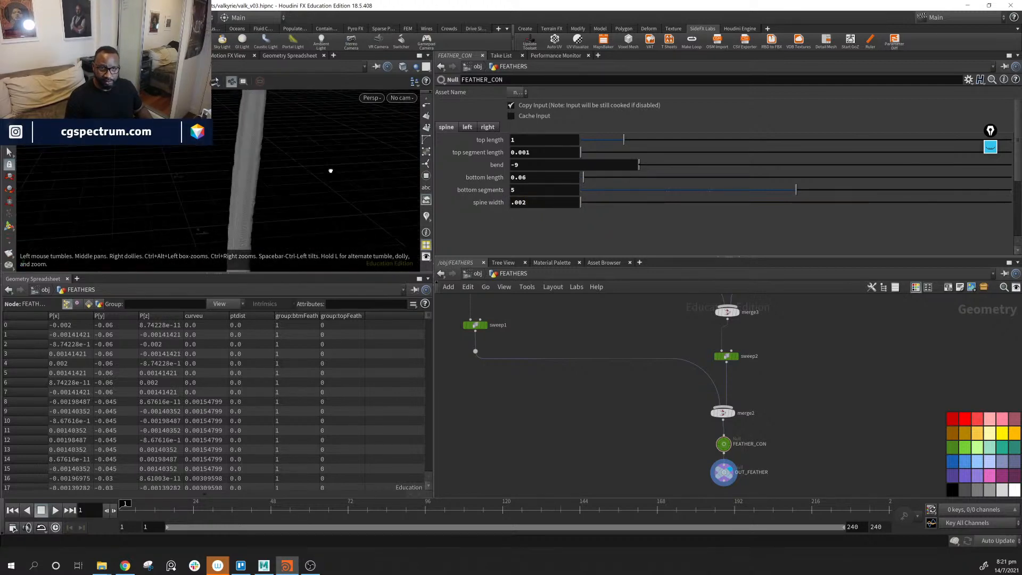
alt+drag(331, 171, 365, 198)
alt+middle_drag(365, 199, 280, 179)
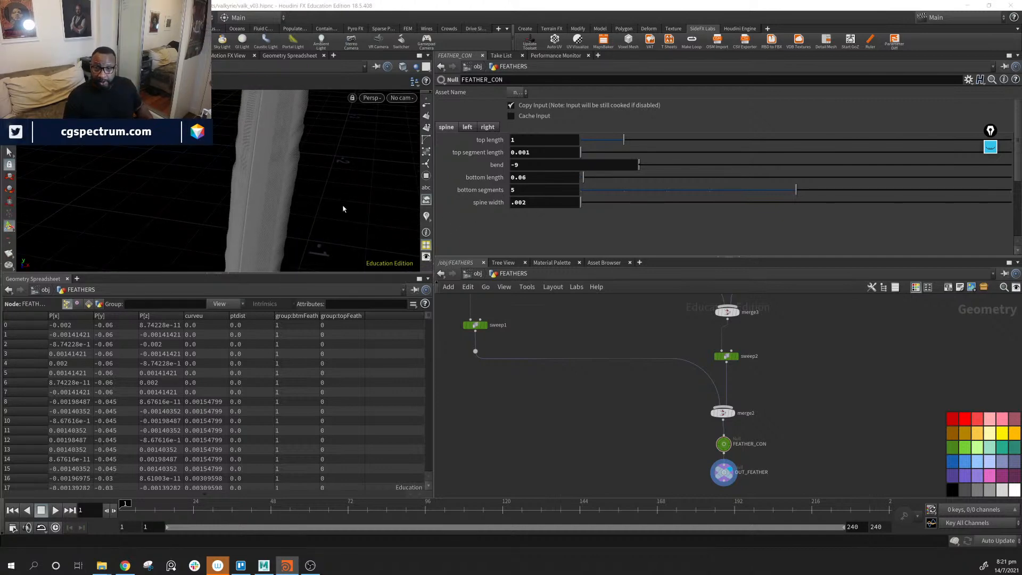
alt+drag(343, 209, 421, 192)
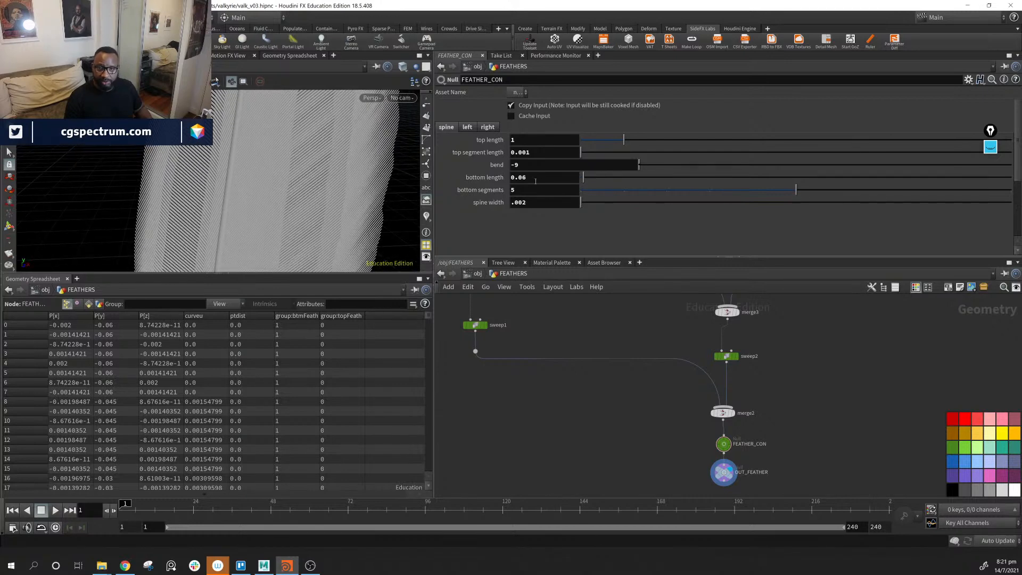
click(561, 156)
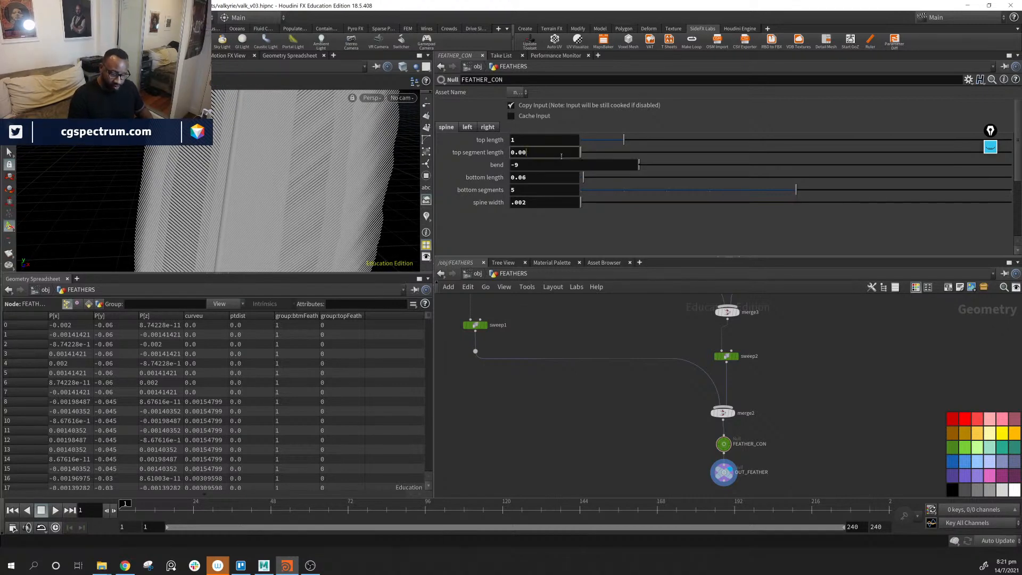
text(2)
key(Return)
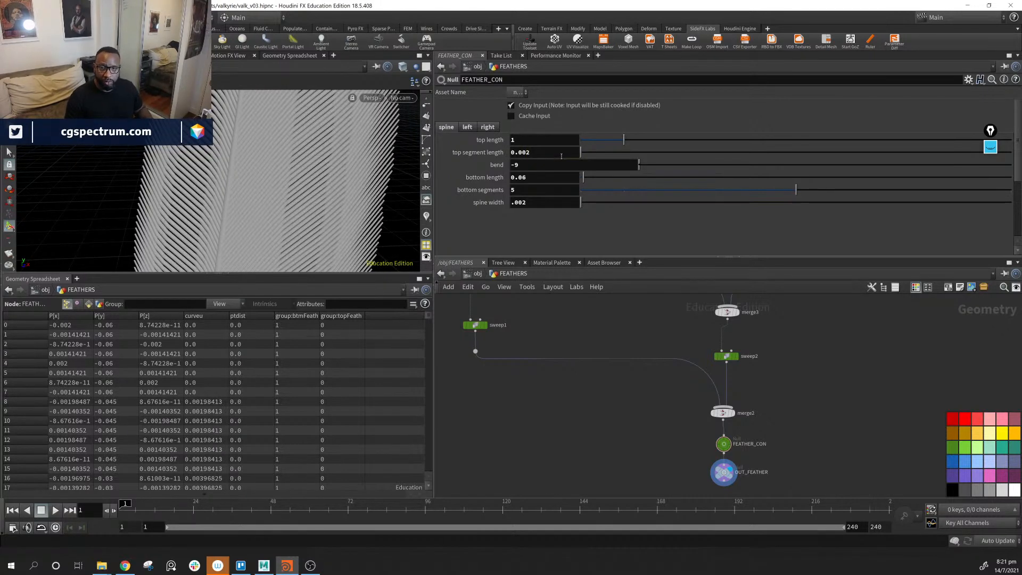
Try a top segment length of 0.09 for the spine and set it back to 0.001.
click(561, 156)
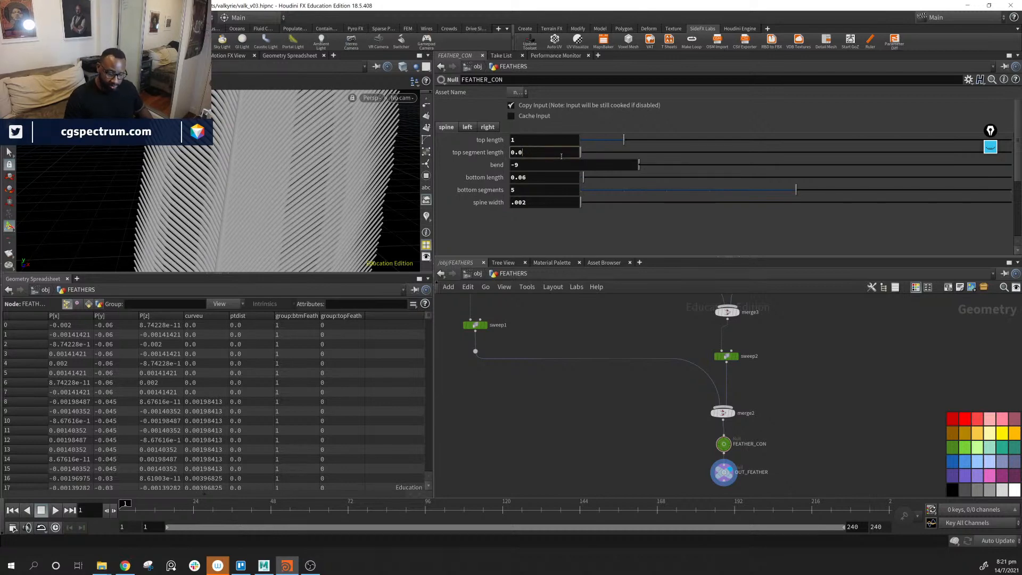
text(9)
key(Return)
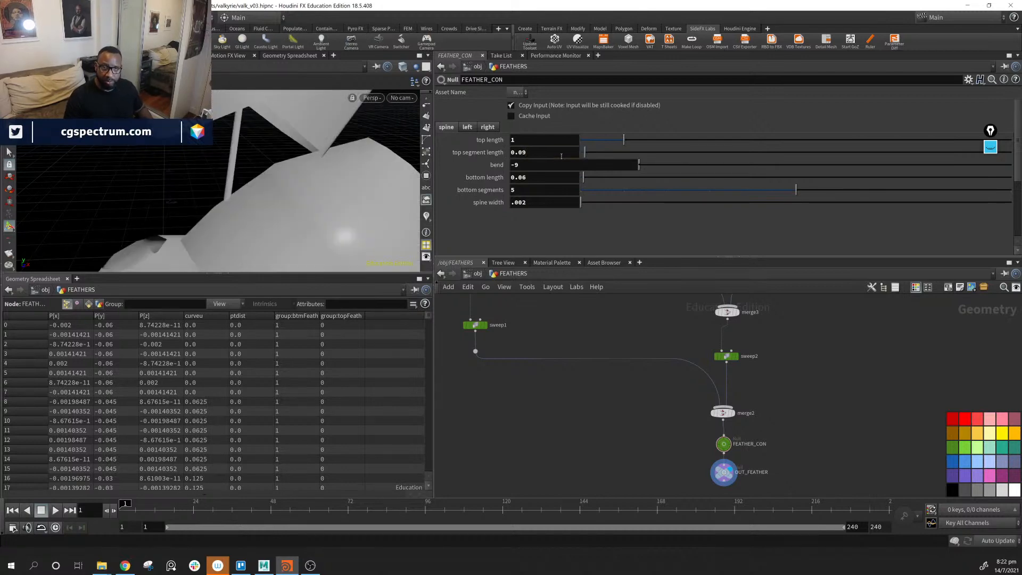
click(561, 156)
key(BackSpace)
text(01)
key(Return)
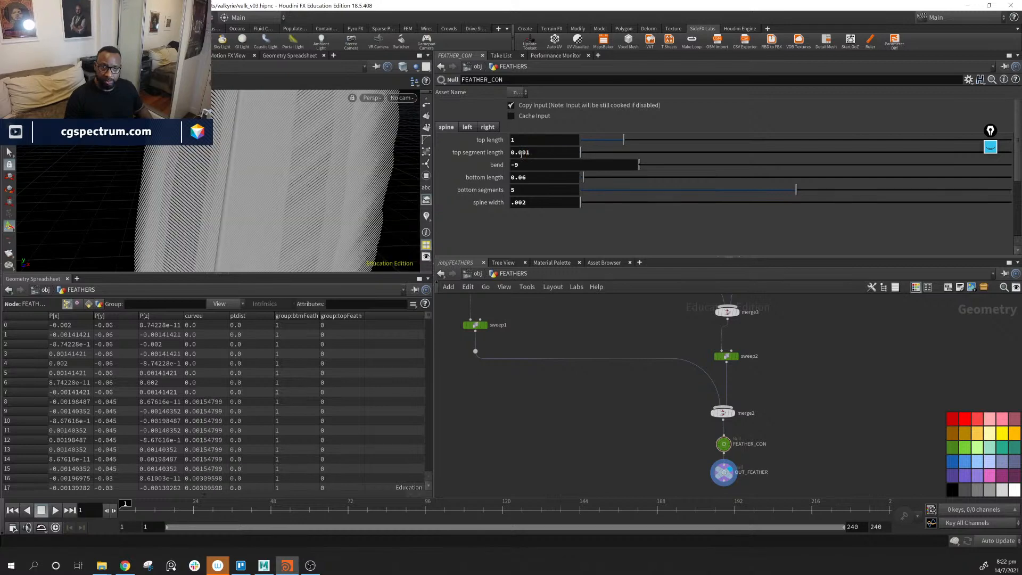
Try a top segment length of 0.005, settle on 0.002, and check the whole feather.
click(545, 154)
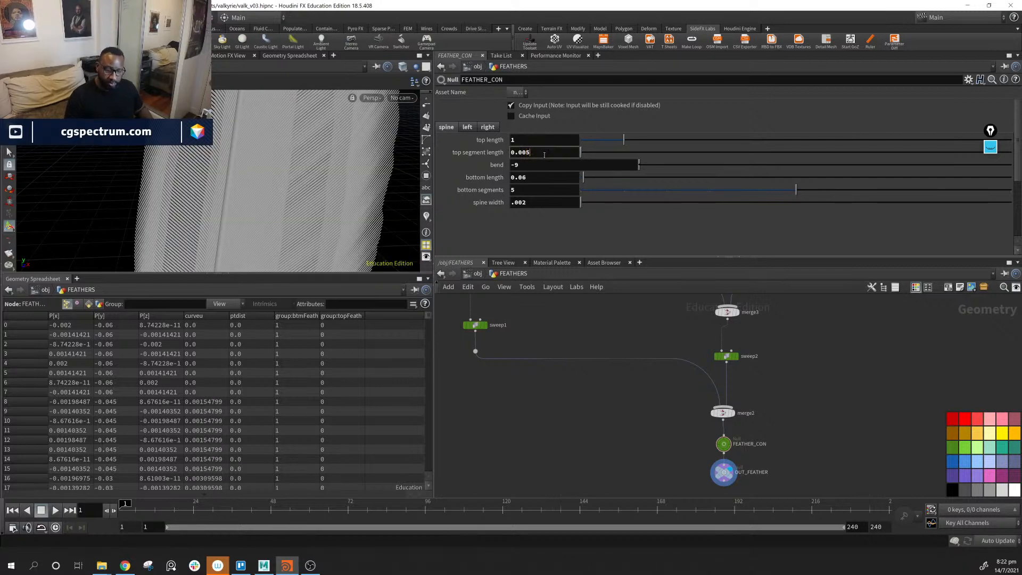
text(5)
key(Return)
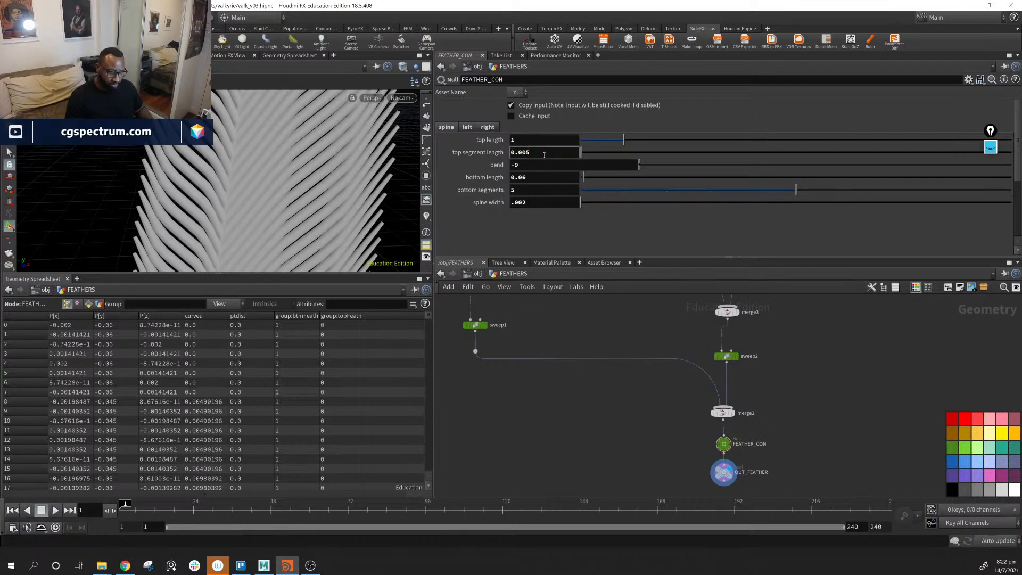
key(Return)
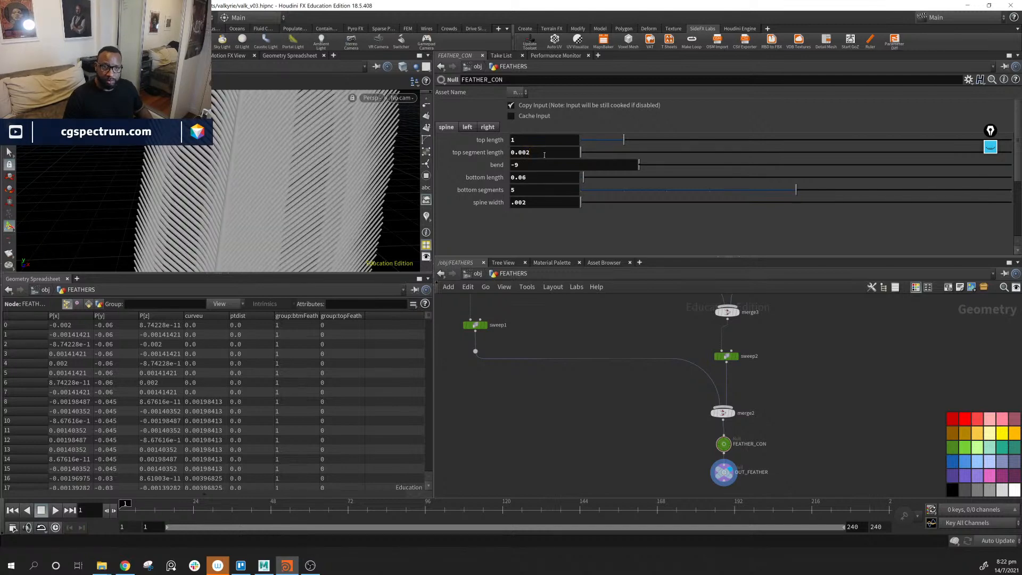
alt+drag(281, 173, 244, 174)
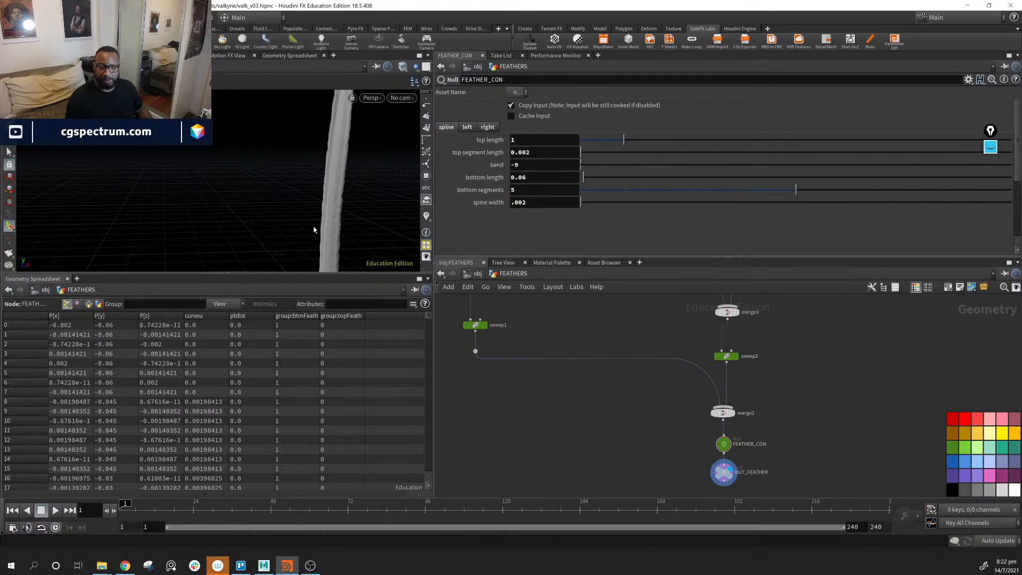
alt+drag(315, 229, 330, 122)
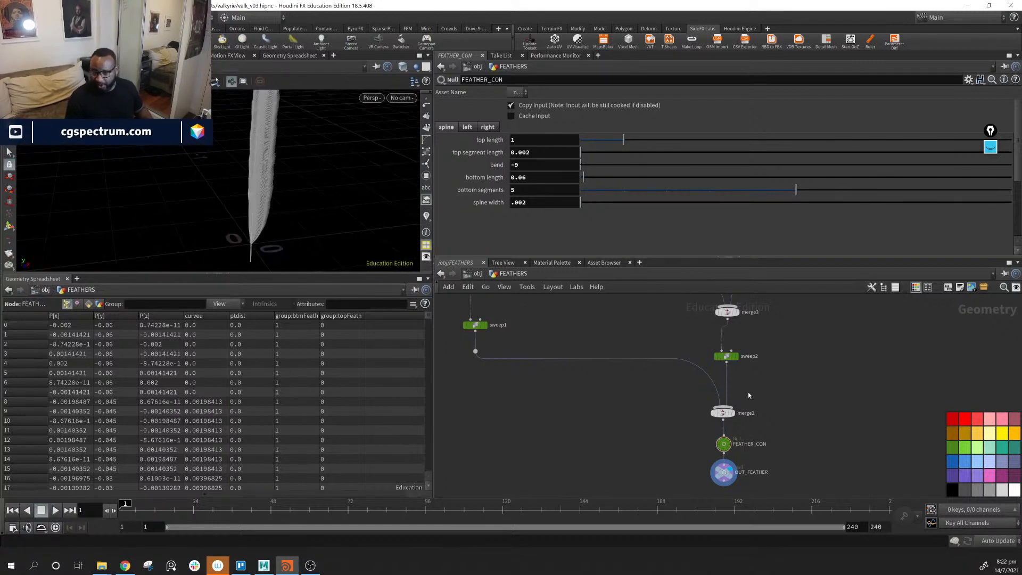
Save the scene file valk_v03.hipnc.
scroll(749, 392, down, 6)
middle_drag(872, 382, 719, 382)
scroll(719, 382, up, 2)
key(ctrl+s)
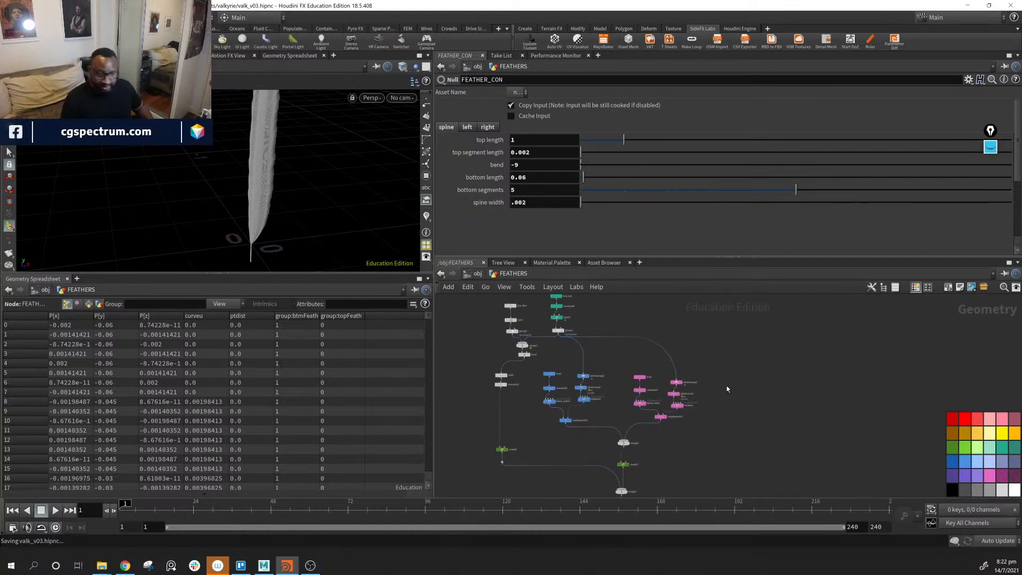
Select the three yellow object merge nodes and move them farther away from the feather network.
middle_drag(708, 299, 734, 365)
scroll(738, 374, down, 4)
drag(665, 347, 762, 392)
drag(689, 362, 783, 365)
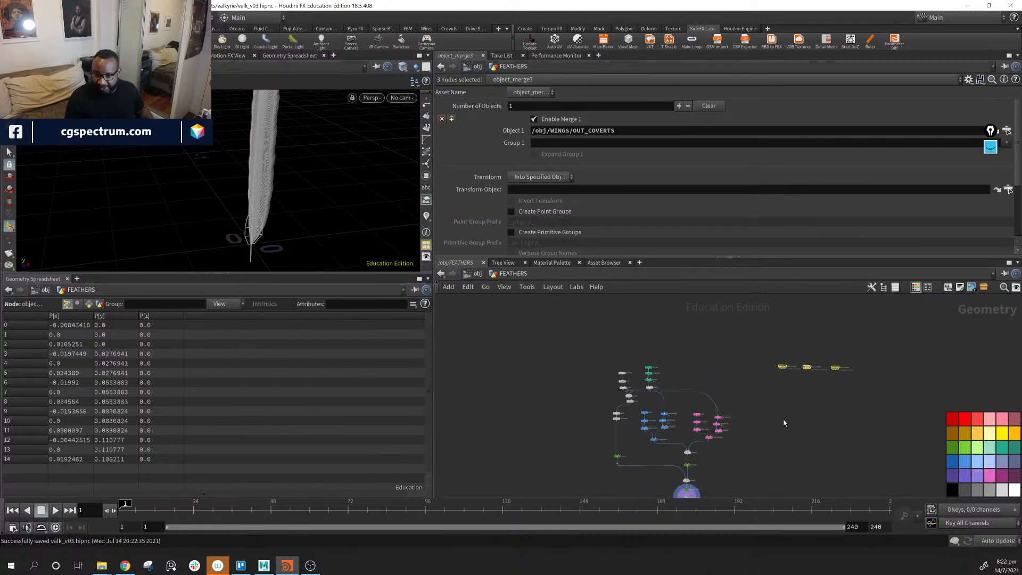
Review the feather node network down to OUT_FEATHER and display the parameters of the FEATHER_CON null.
middle_drag(719, 480, 740, 421)
scroll(739, 422, down, 1)
scroll(740, 421, up, 3)
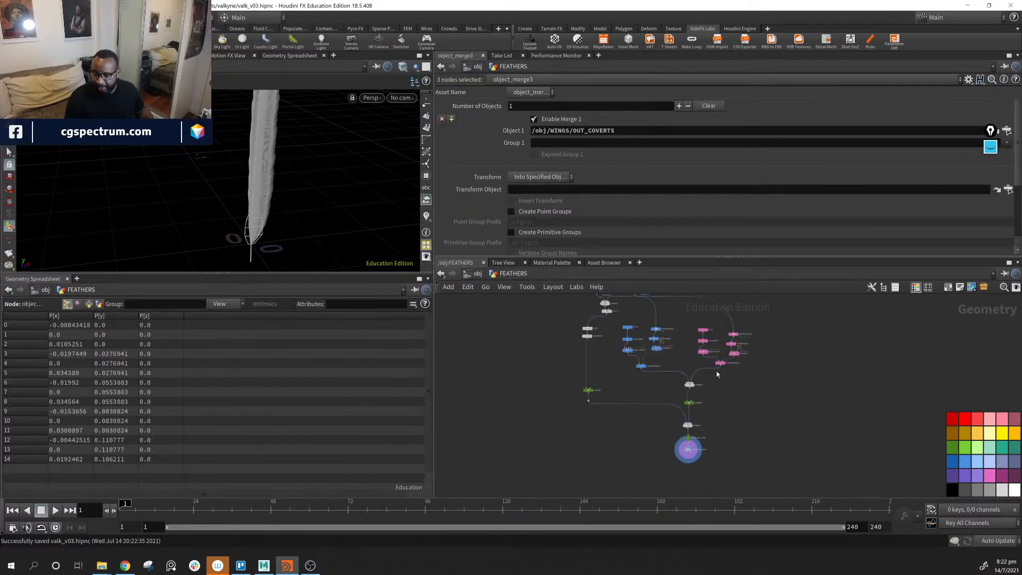
middle_drag(717, 374, 697, 413)
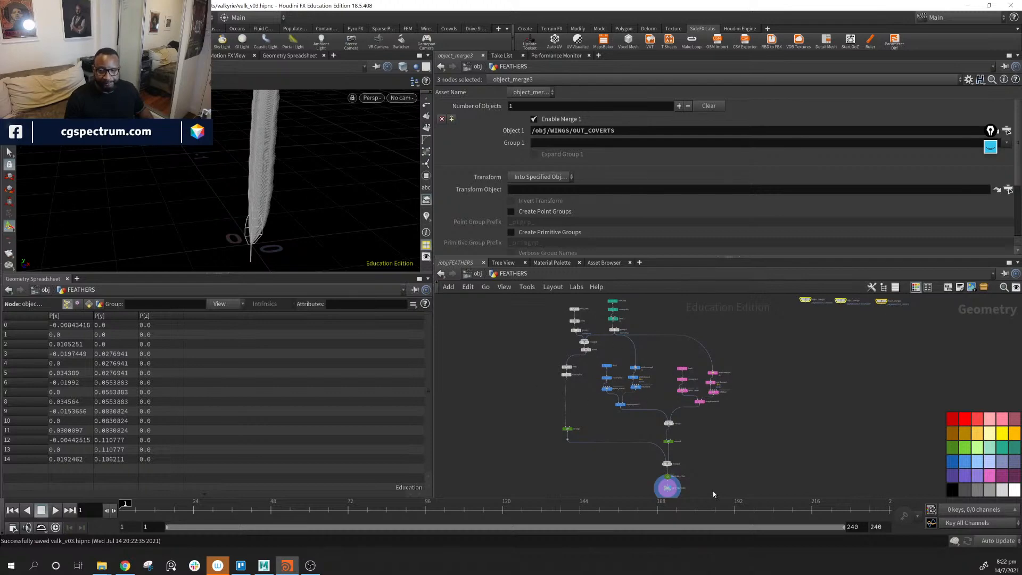
middle_drag(714, 495, 720, 405)
scroll(643, 403, up, 6)
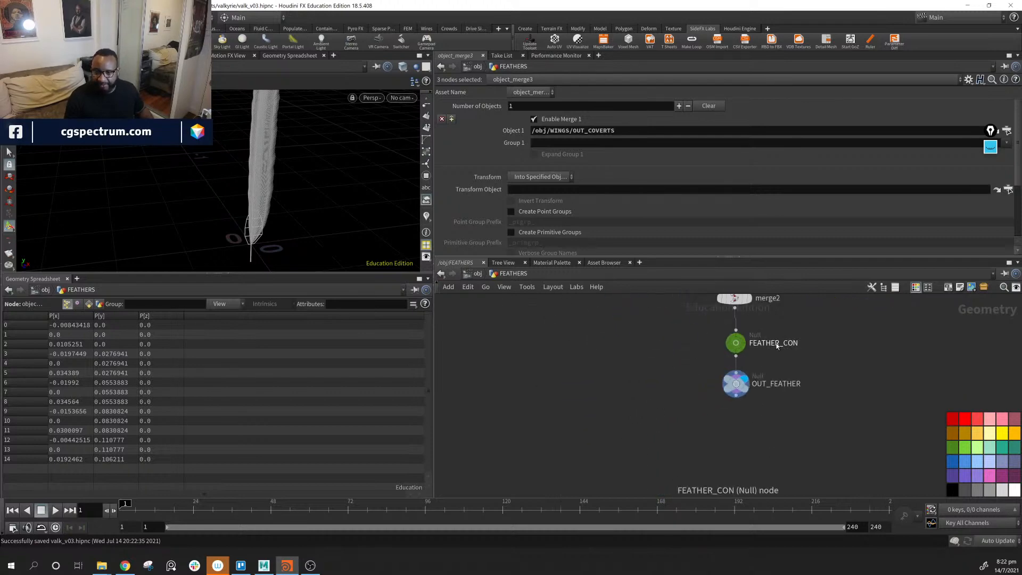
click(736, 343)
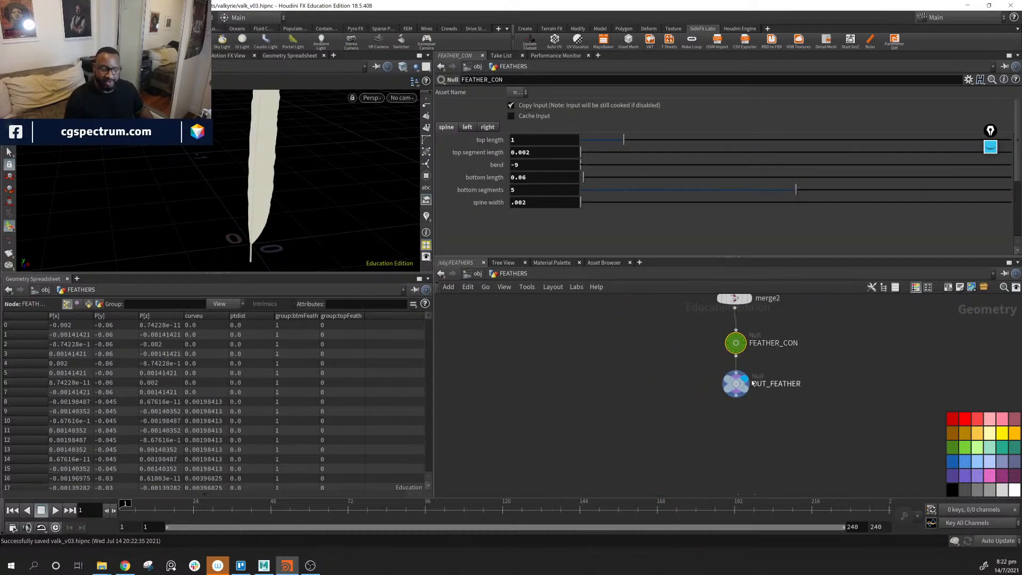
middle_drag(829, 328, 806, 427)
scroll(807, 428, down, 6)
scroll(807, 427, up, 4)
scroll(794, 437, down, 5)
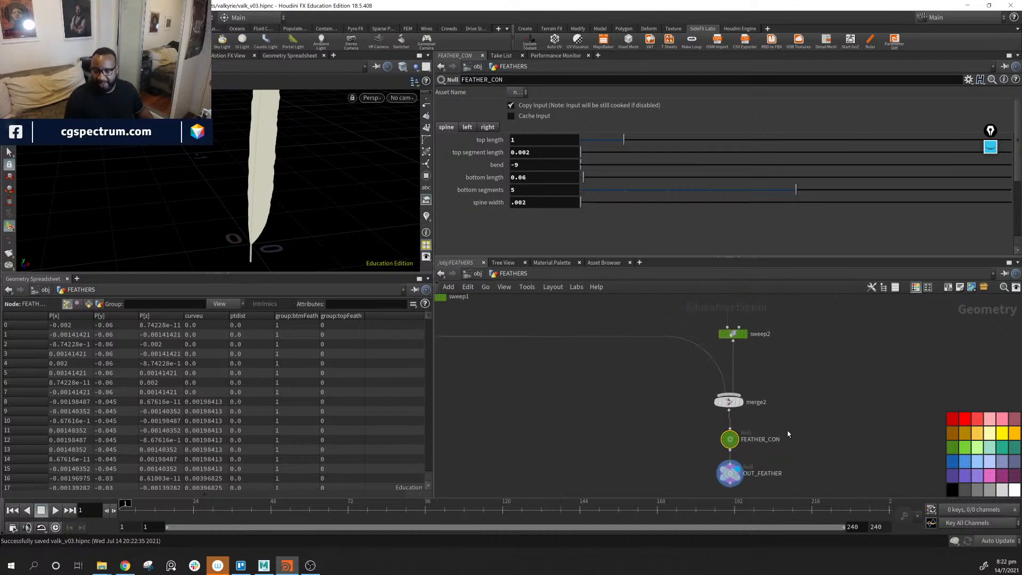
Select the whole feather node network, from the spine nodes down to OUT_FEATHER, and collapse it into a subnetwork.
scroll(772, 480, down, 4)
middle_drag(803, 454, 740, 384)
drag(617, 316, 725, 450)
scroll(717, 418, up, 5)
key(l)
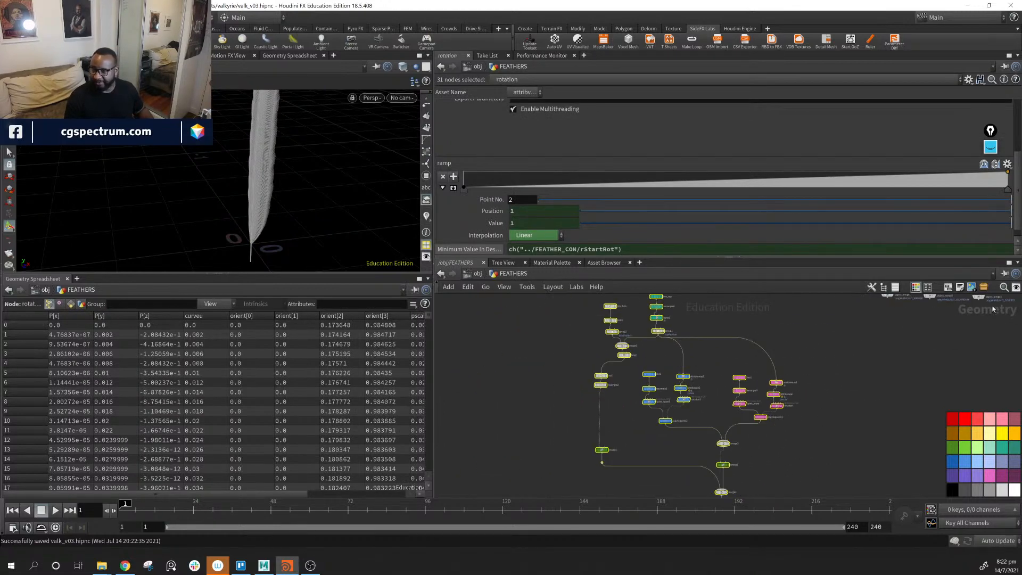
click(984, 290)
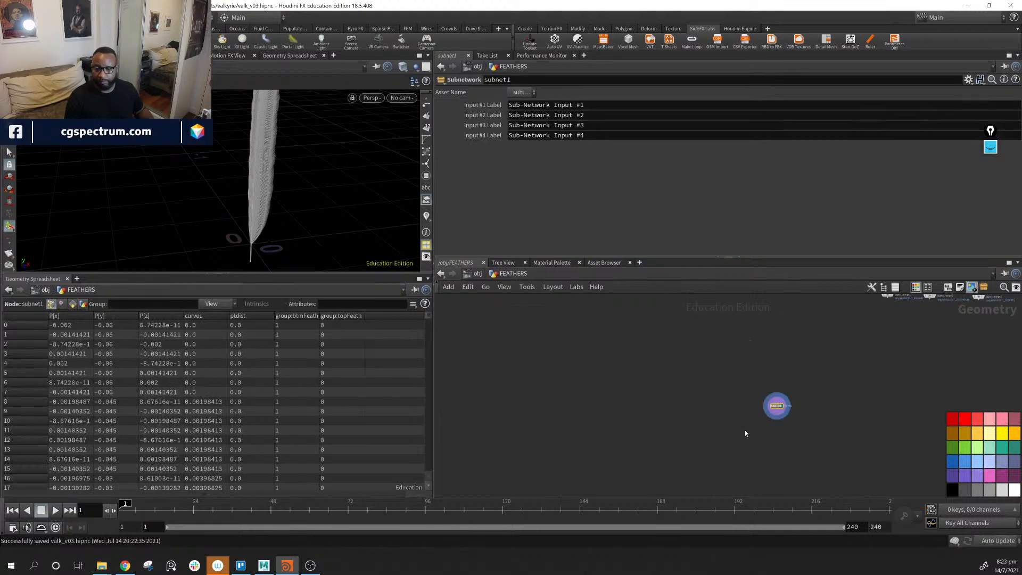
Rename the new subnetwork to bb_feather, check the nodes inside it, and return to the FEATHERS level.
middle_drag(799, 412, 700, 435)
scroll(712, 460, up, 3)
scroll(660, 451, up, 4)
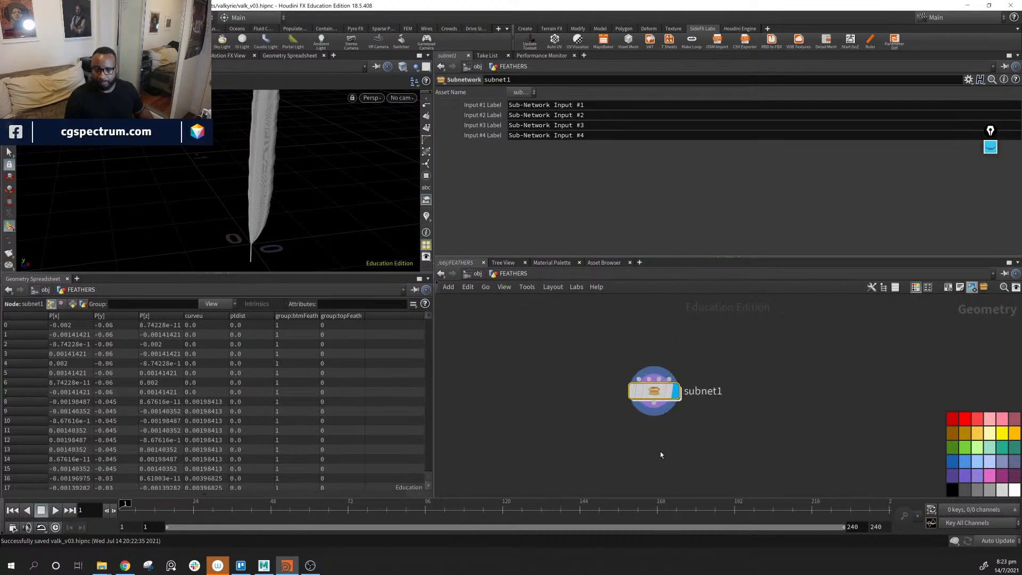
drag(654, 397, 590, 401)
click(651, 397)
key(ctrl+a)
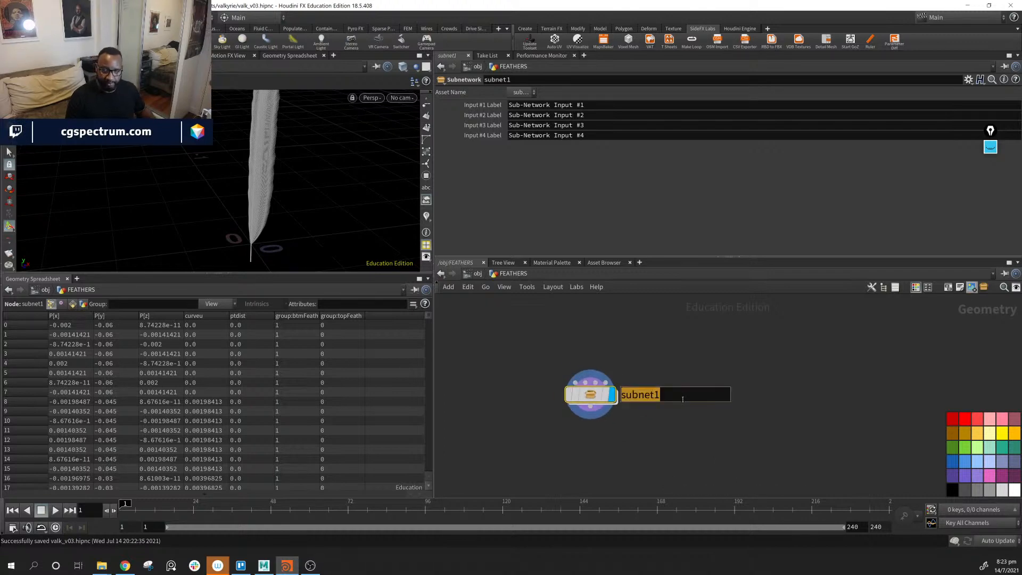
text(bb)
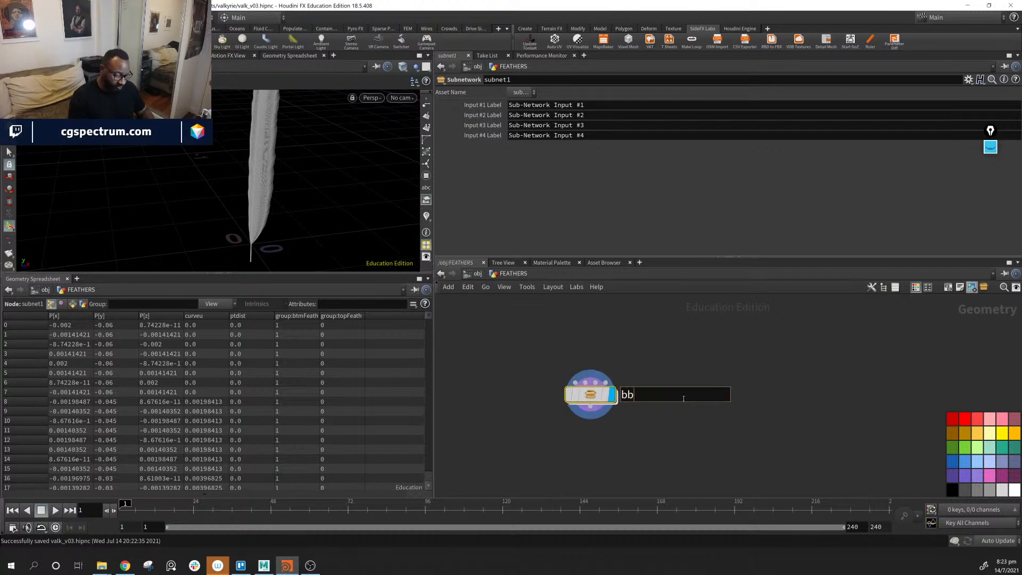
text(_)
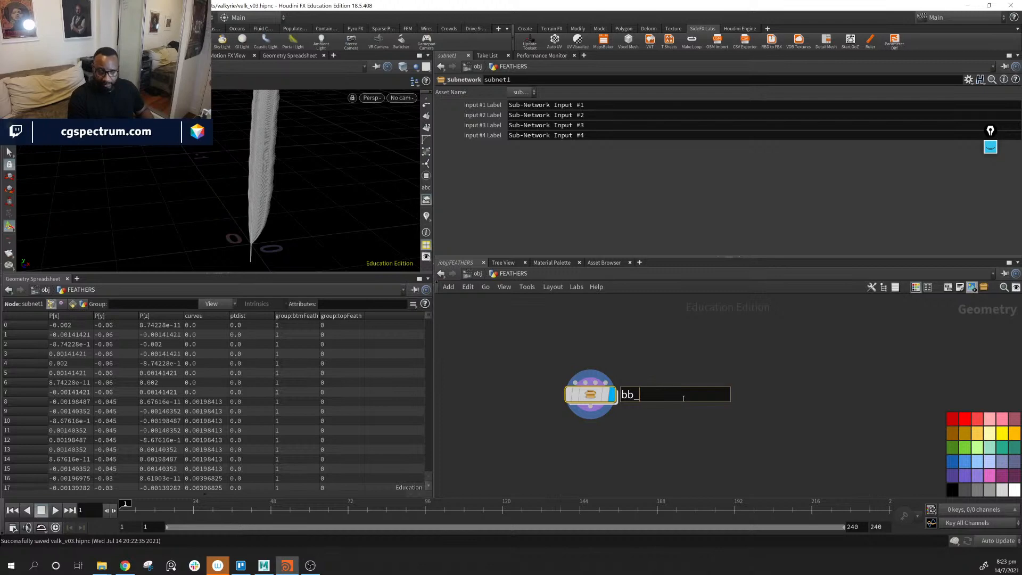
text(_ffeather)
key(Return)
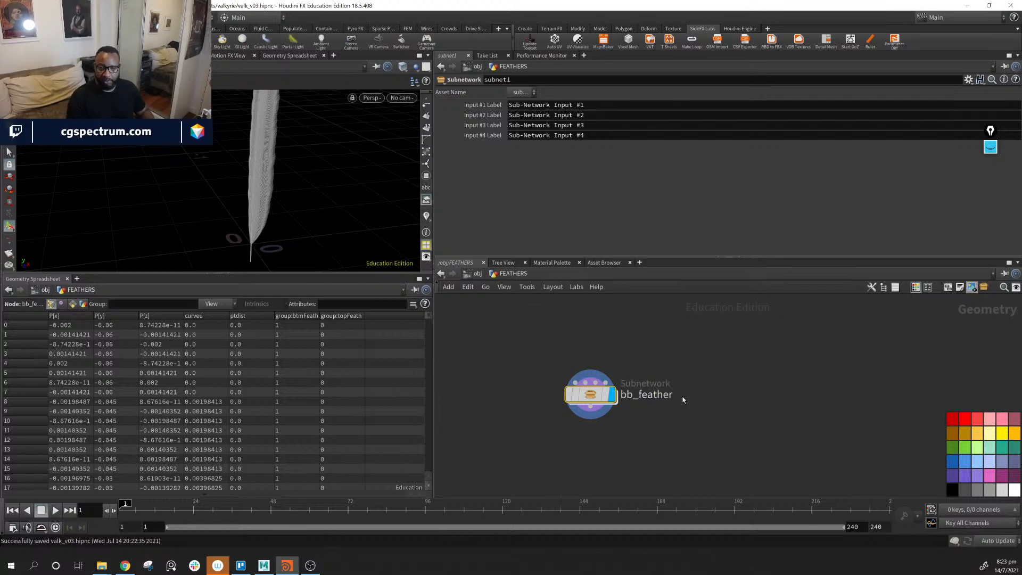
key(Return)
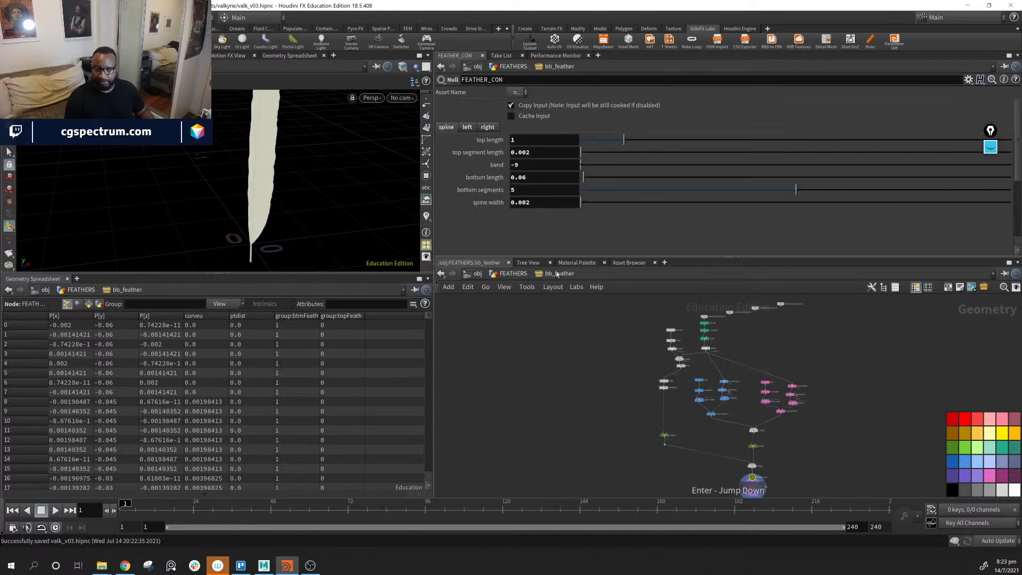
key(u)
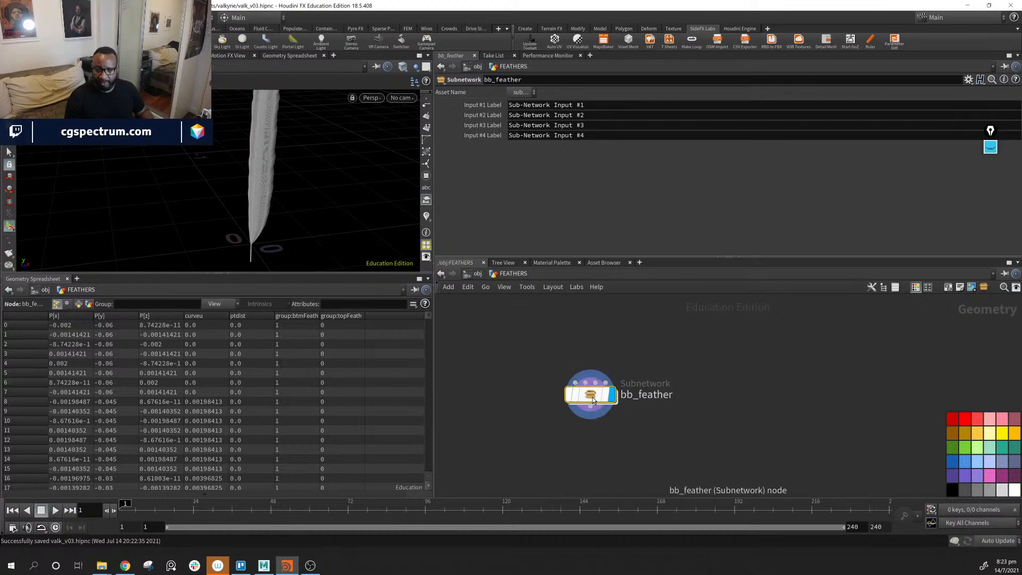
Start a digital asset from the bb_feather subnetwork and set its operator name to bb_feather, without the username prefix.
right_click(593, 397)
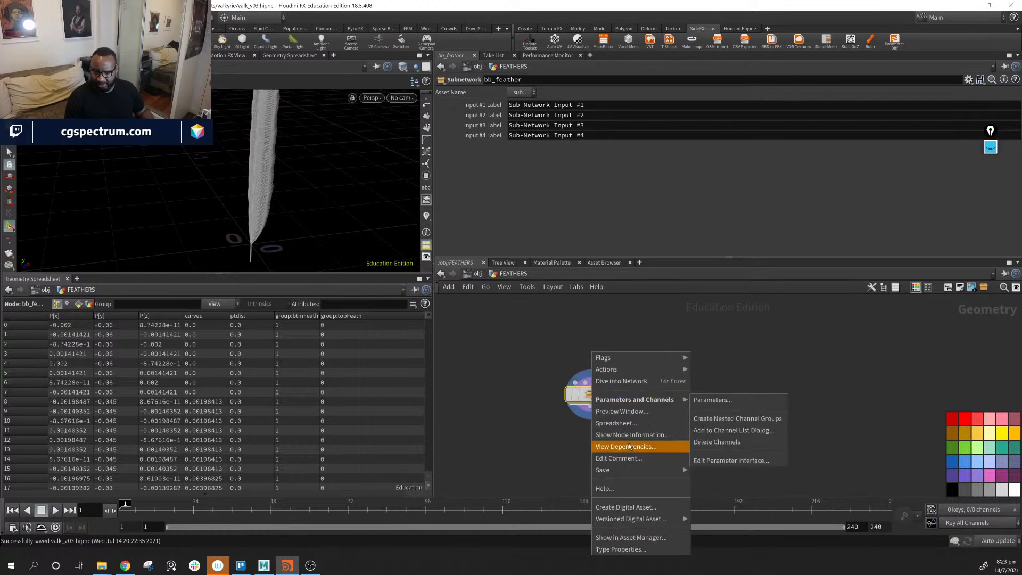
click(642, 510)
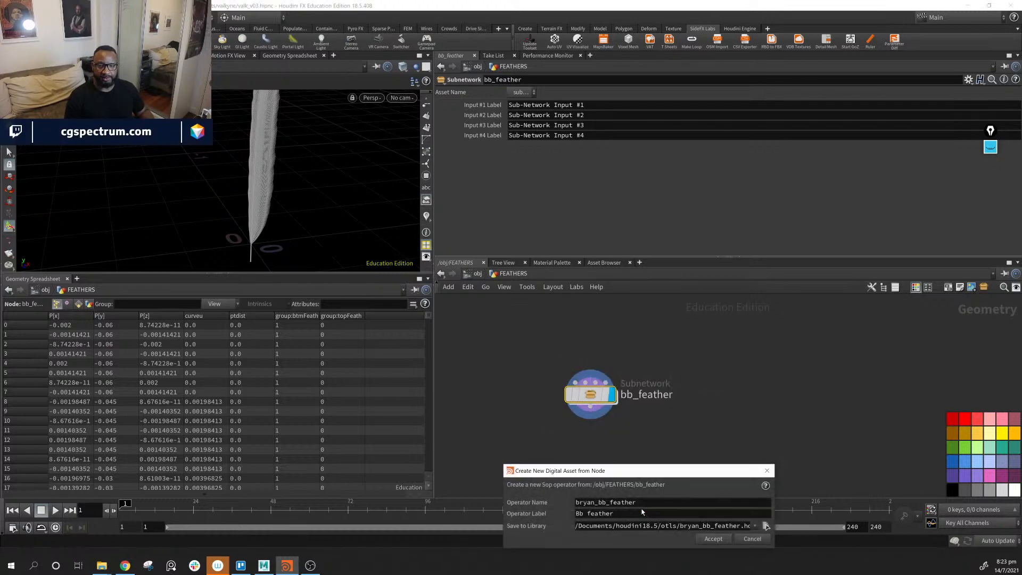
drag(638, 478, 548, 302)
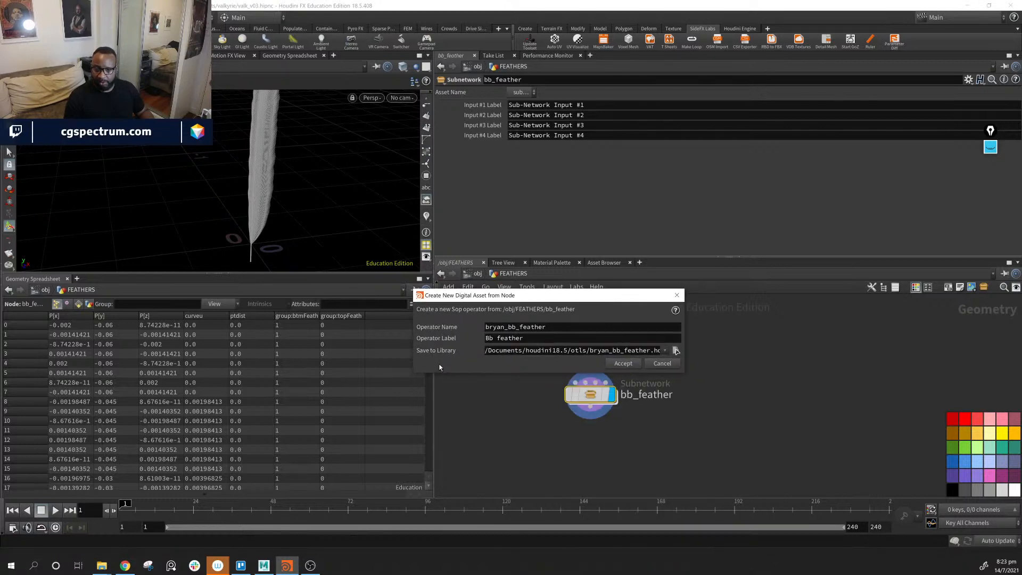
click(509, 327)
key(BackSpace)
key(BackSpace)
key(BackSpace)
key(BackSpace)
key(BackSpace)
key(BackSpace)
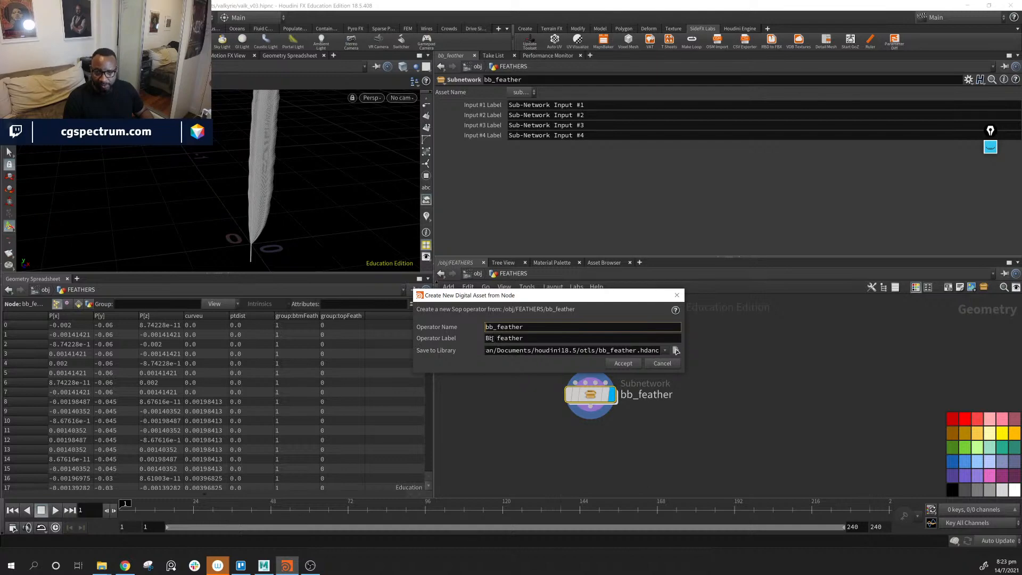
Set the operator label to bb_feather and create the digital asset in the bb_feather.hdanc library.
drag(528, 327, 475, 328)
key(ctrl+c)
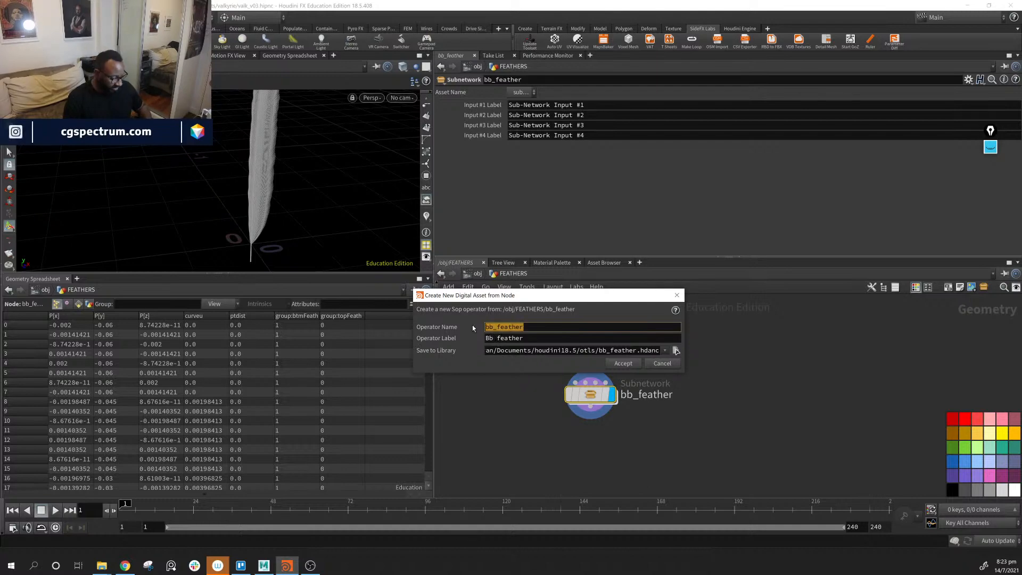
double_click(503, 338)
key(ctrl+v)
click(549, 328)
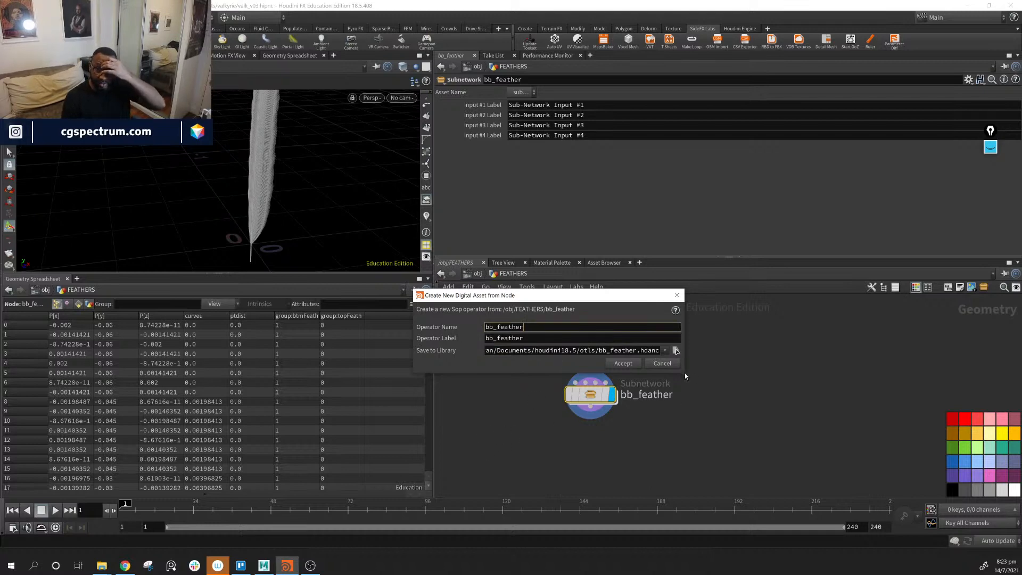
drag(685, 375, 854, 376)
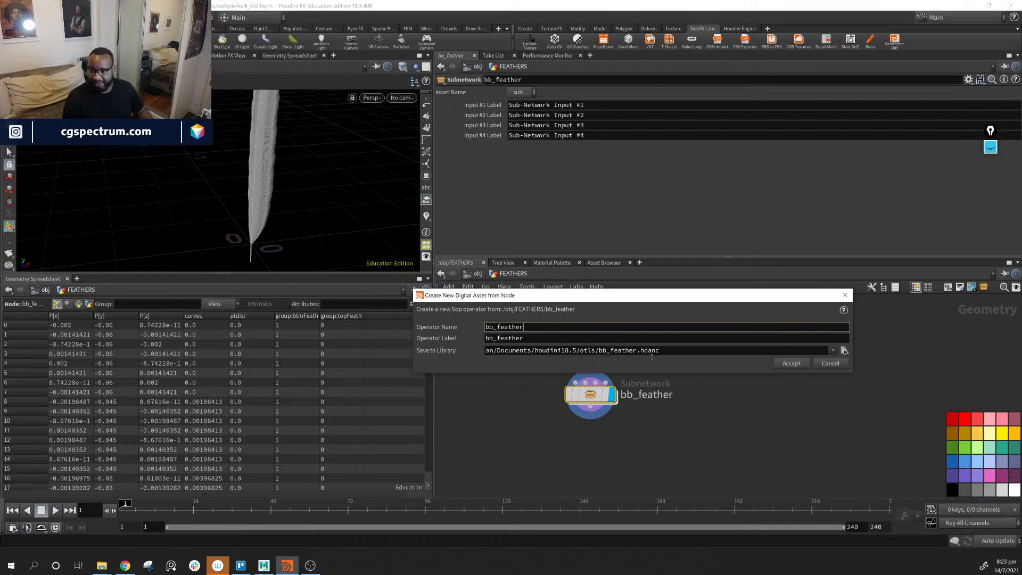
click(798, 365)
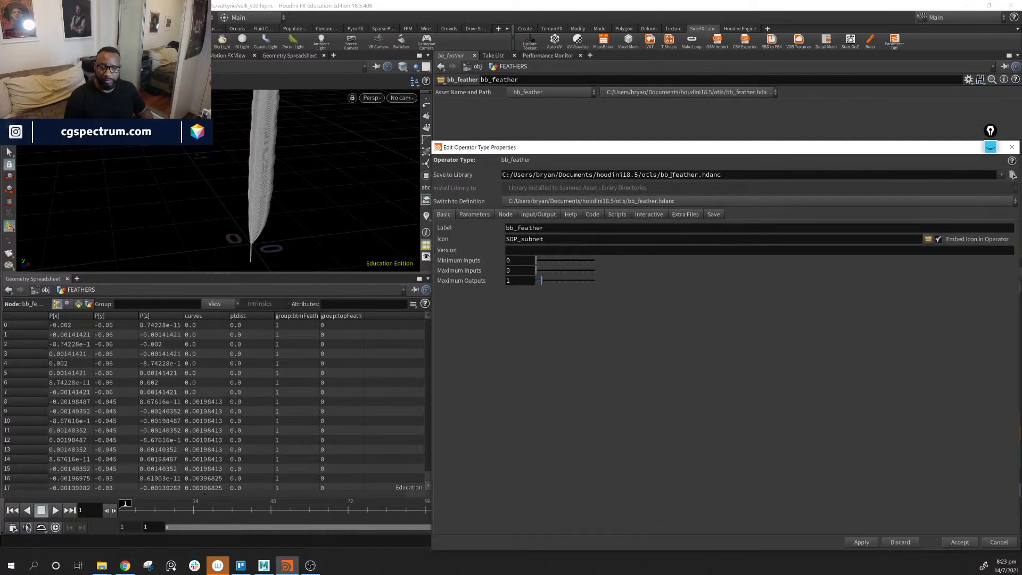
Import all FEATHER_CON parameters from inside bb_feather into the asset's parameter interface and apply the change.
drag(660, 151, 537, 136)
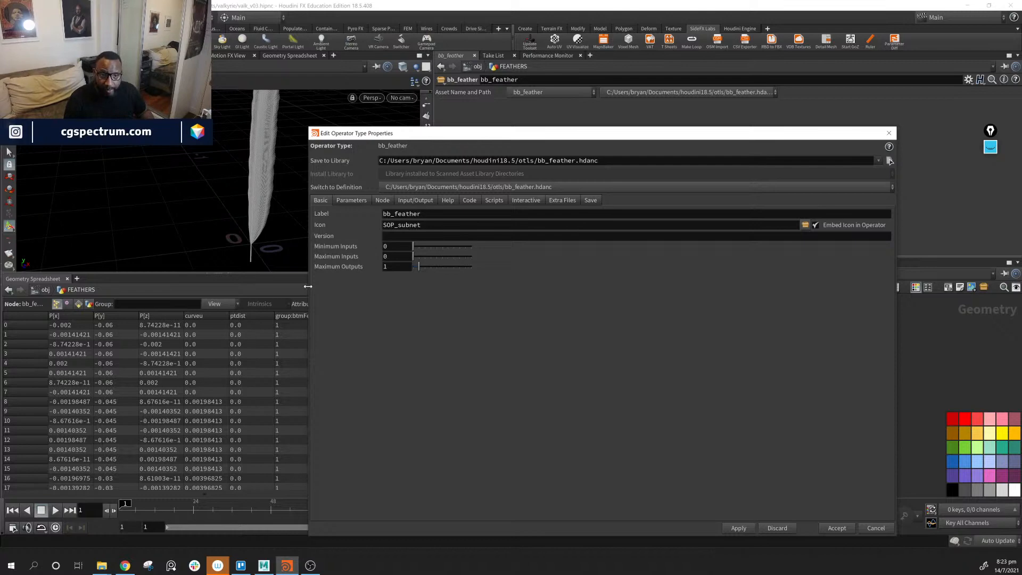
click(352, 200)
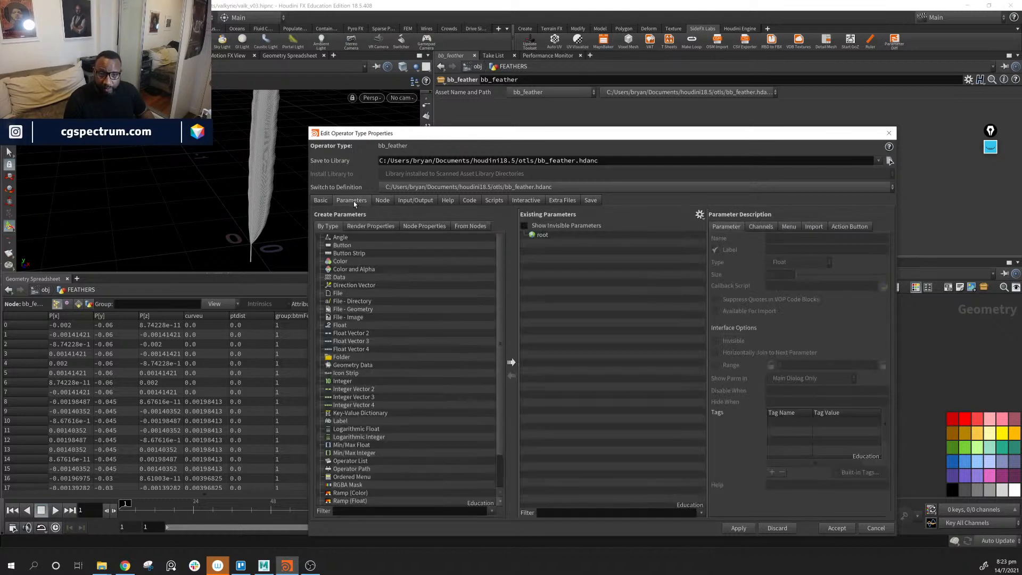
click(468, 226)
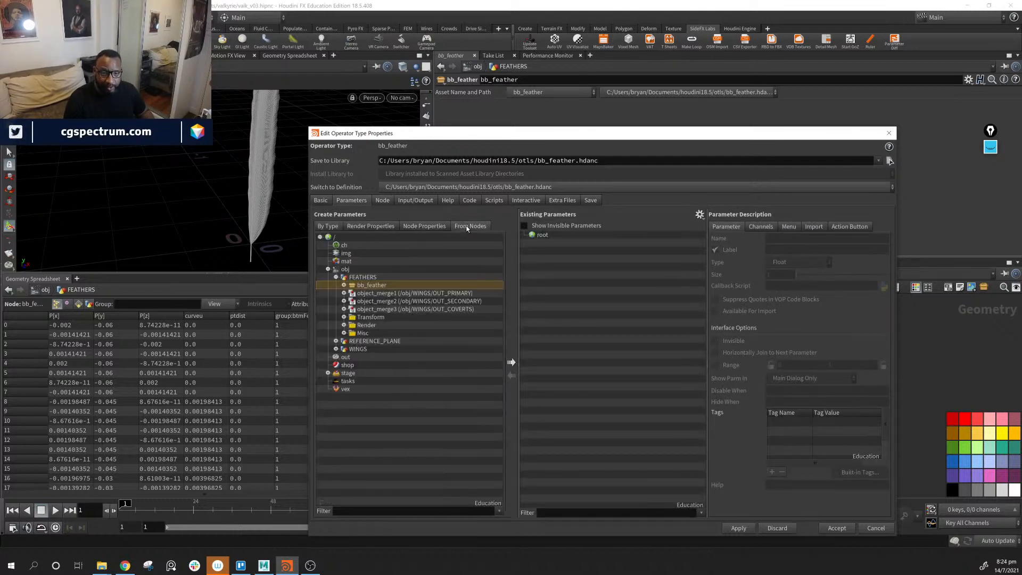
click(344, 288)
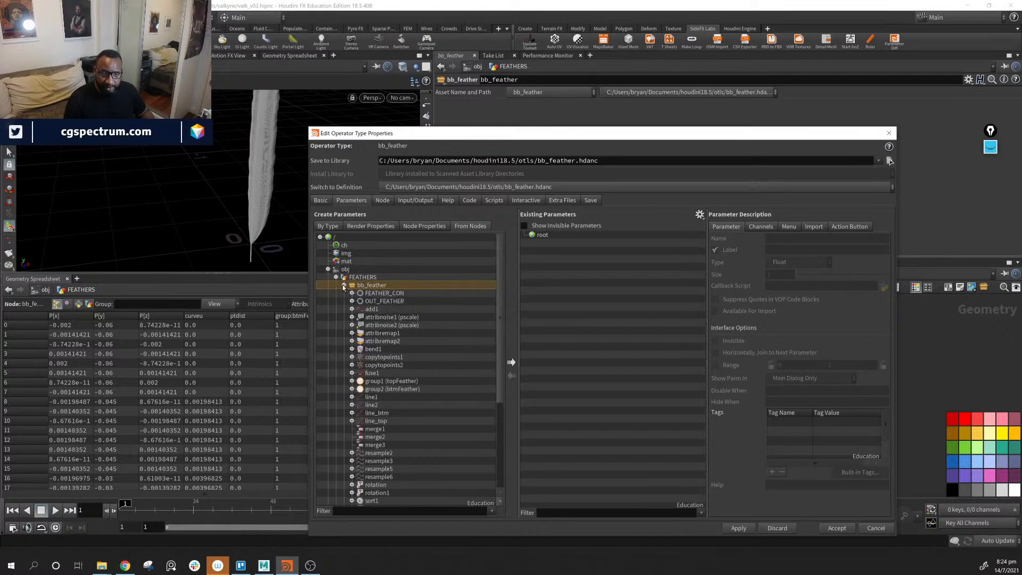
drag(379, 296, 600, 291)
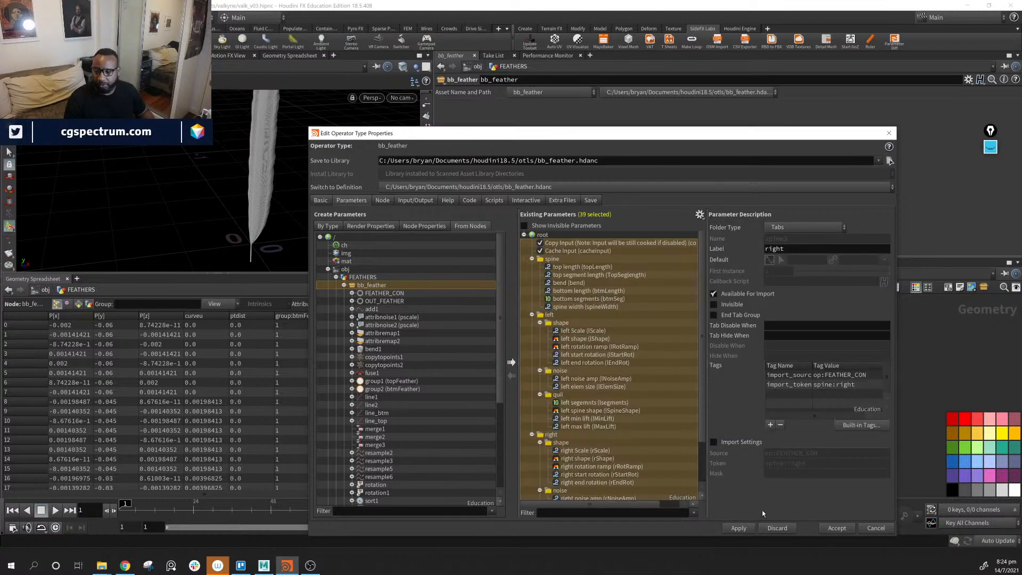
click(741, 526)
Uncover the bb_feather asset's parameters, try a higher left noise amp, and undo the change.
drag(708, 138, 376, 351)
click(467, 128)
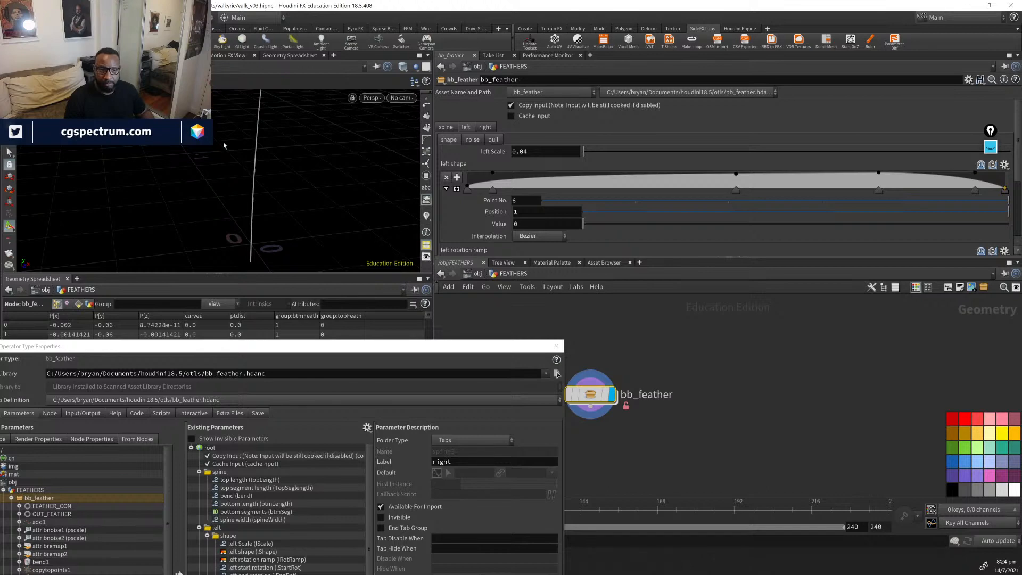
key(Escape)
drag(320, 205, 231, 180)
click(472, 140)
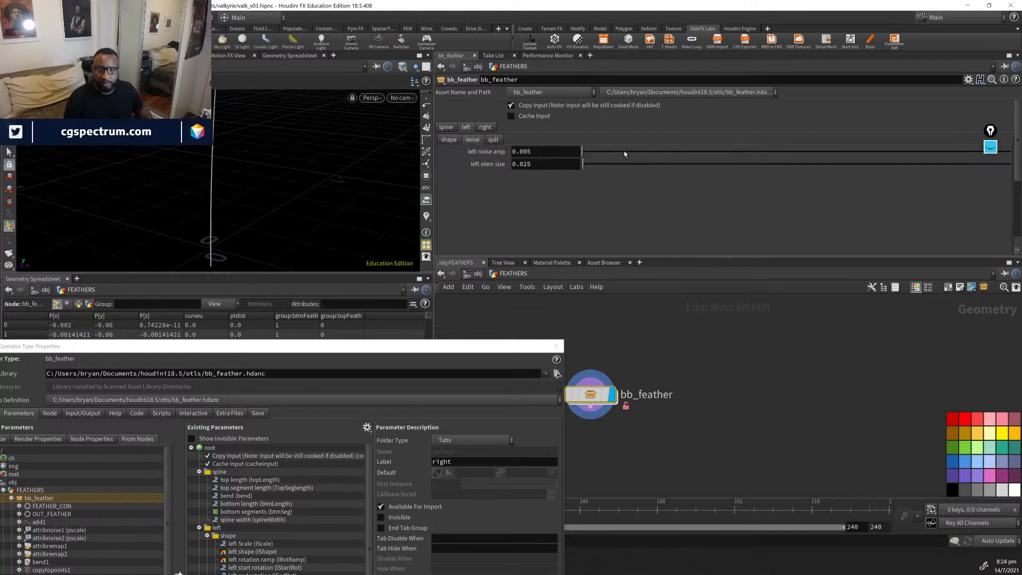
drag(586, 153, 609, 152)
key(ctrl+z)
Examine the feather from another angle and review the asset's left quill parameters.
drag(402, 347, 319, 375)
alt+drag(233, 164, 306, 188)
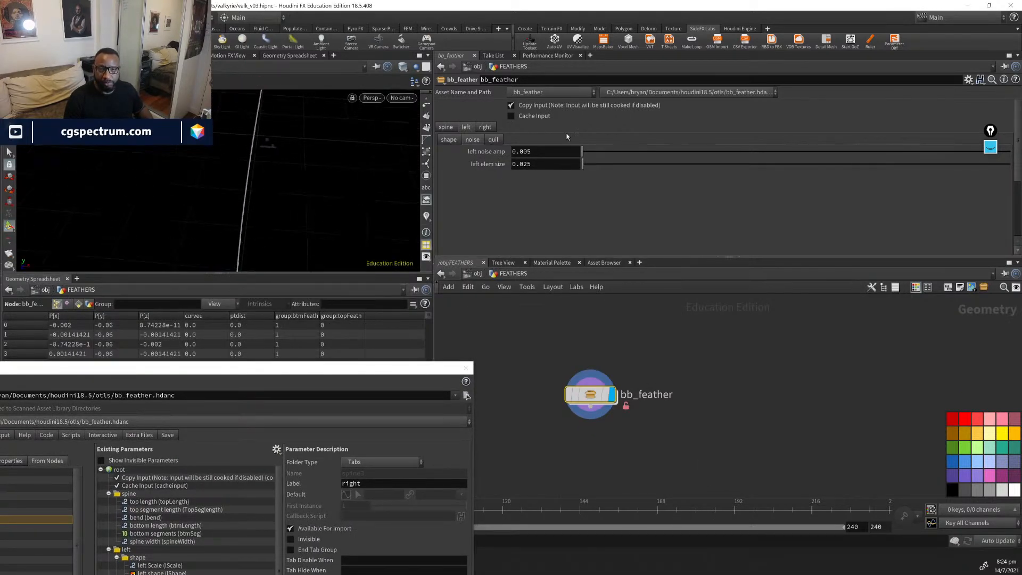
click(491, 141)
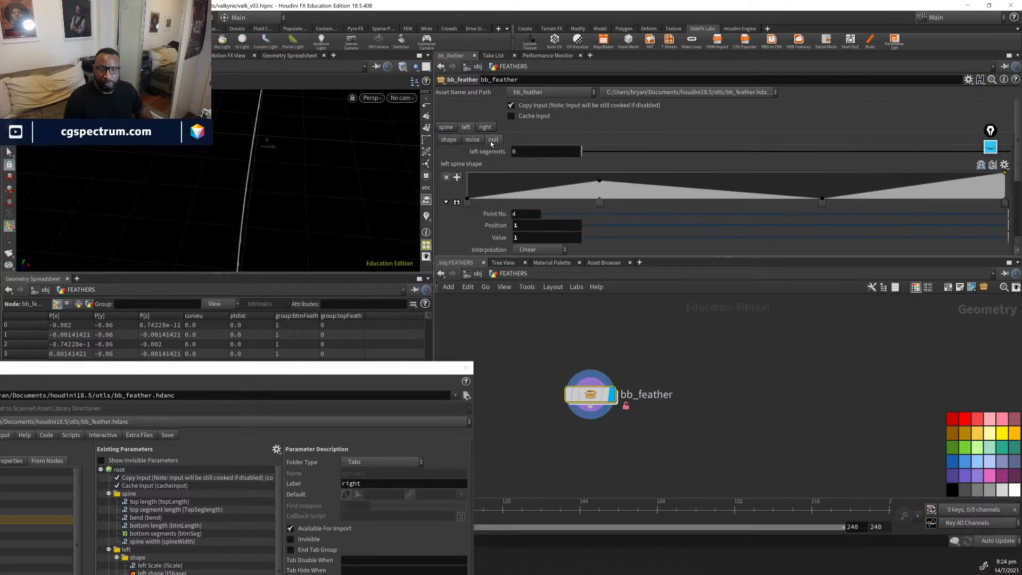
Inside bb_feather, disconnect FEATHER_CON from merge2 and reconnect the same wire to test the output.
double_click(591, 394)
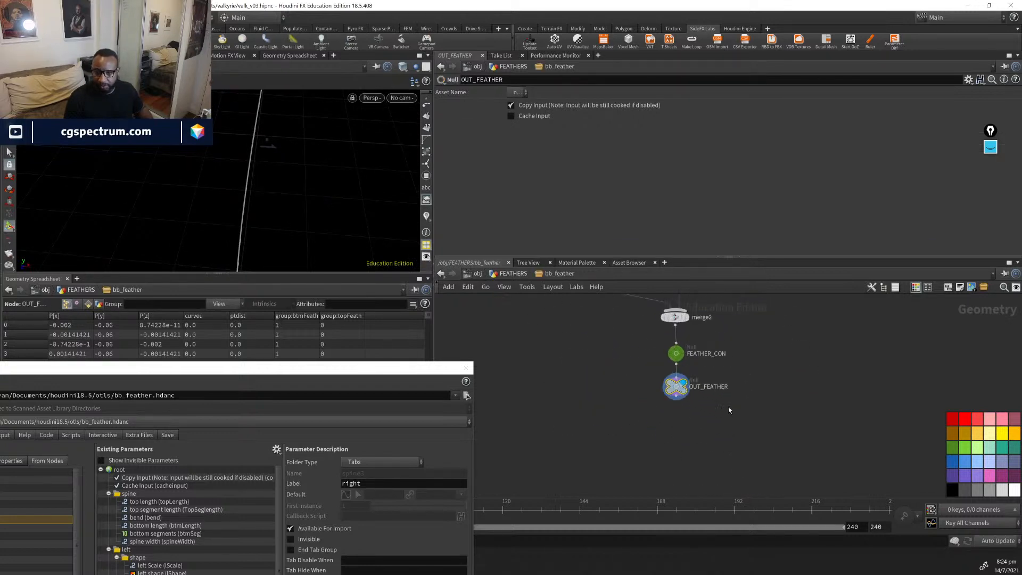
click(675, 354)
click(676, 343)
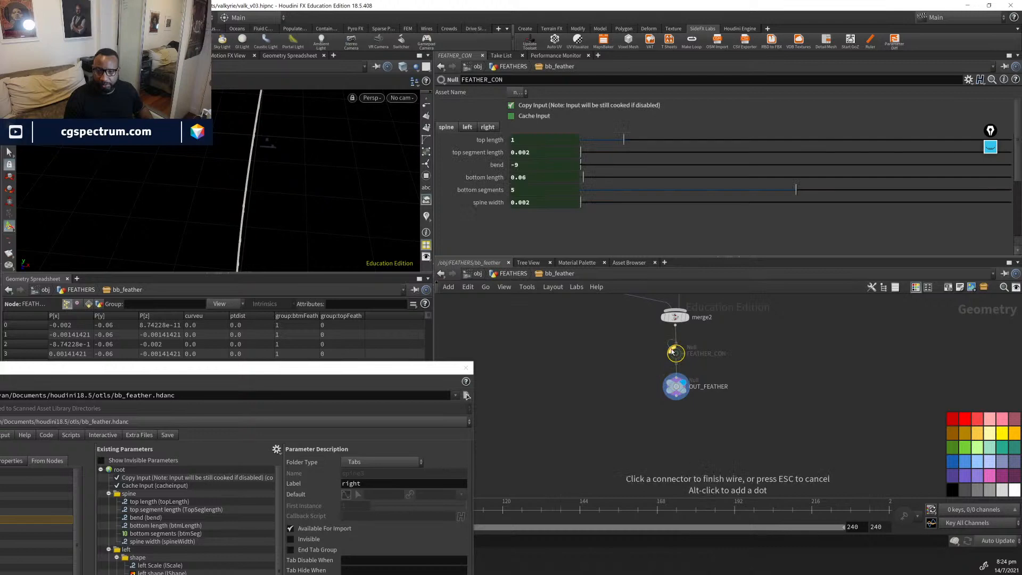
click(679, 345)
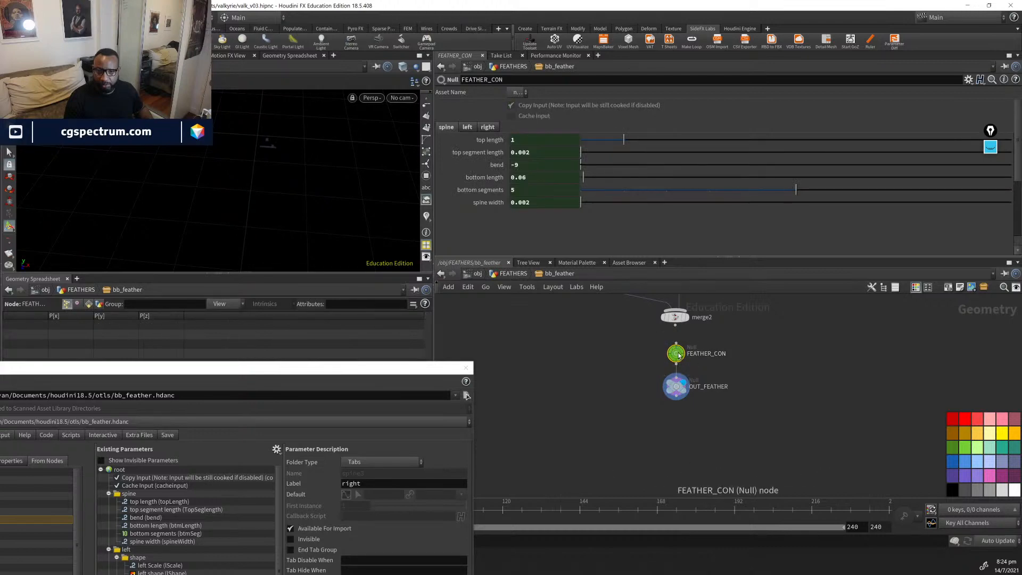
drag(678, 328, 676, 345)
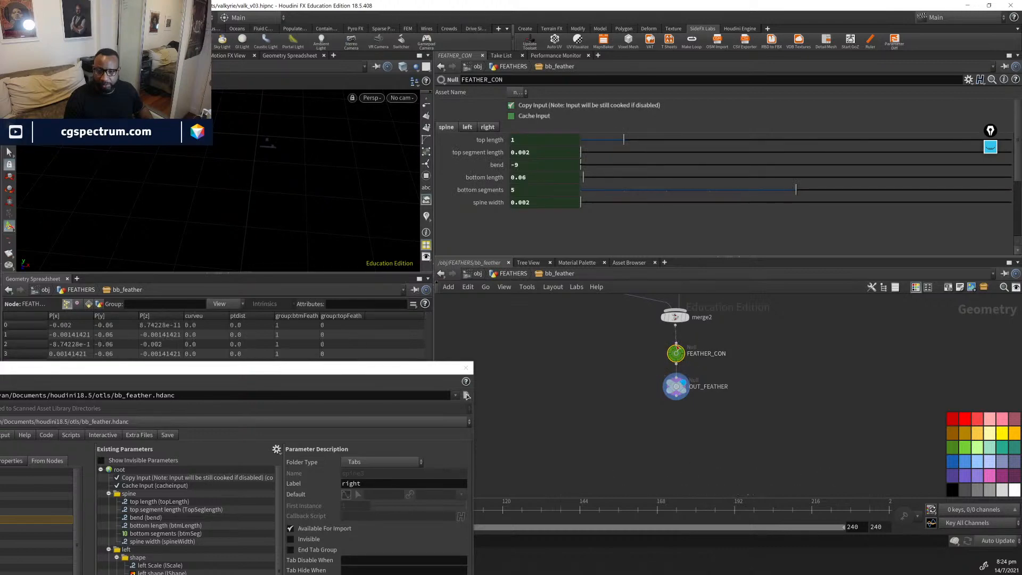
Examine the settings of line2, line1, attribremap2 and attribremap1 inside bb_feather, including the expression driving attribremap1's Output Max.
drag(235, 193, 361, 194)
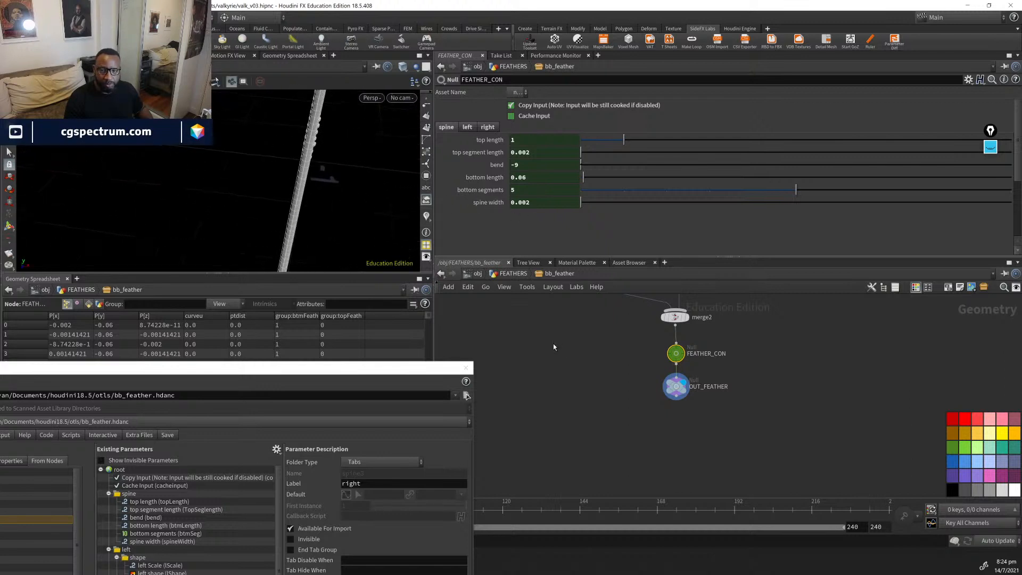
middle_drag(576, 347, 637, 486)
middle_drag(656, 387, 692, 463)
middle_drag(669, 367, 680, 457)
click(612, 338)
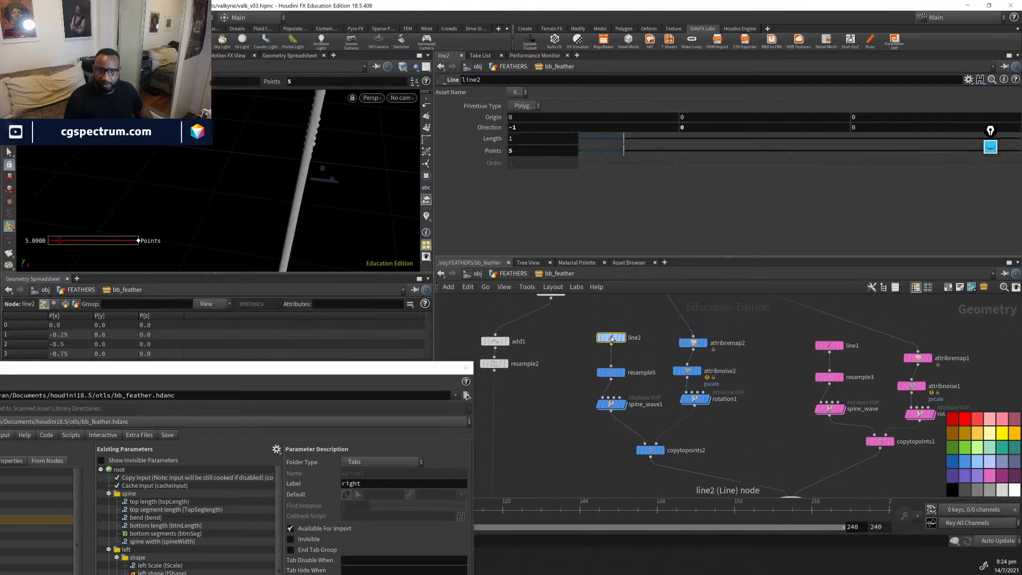
middle_drag(611, 339, 533, 355)
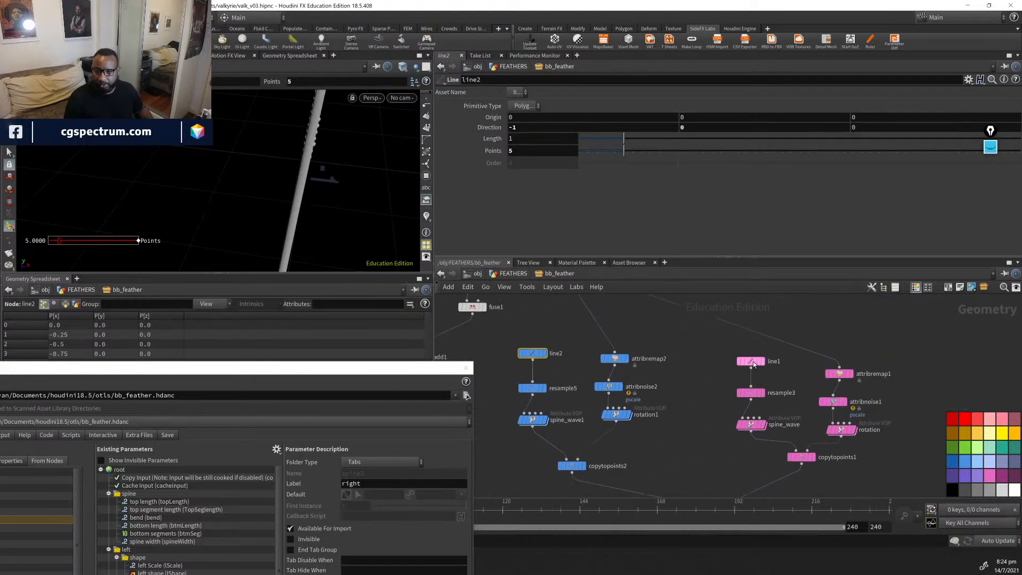
click(829, 345)
middle_drag(696, 410, 731, 404)
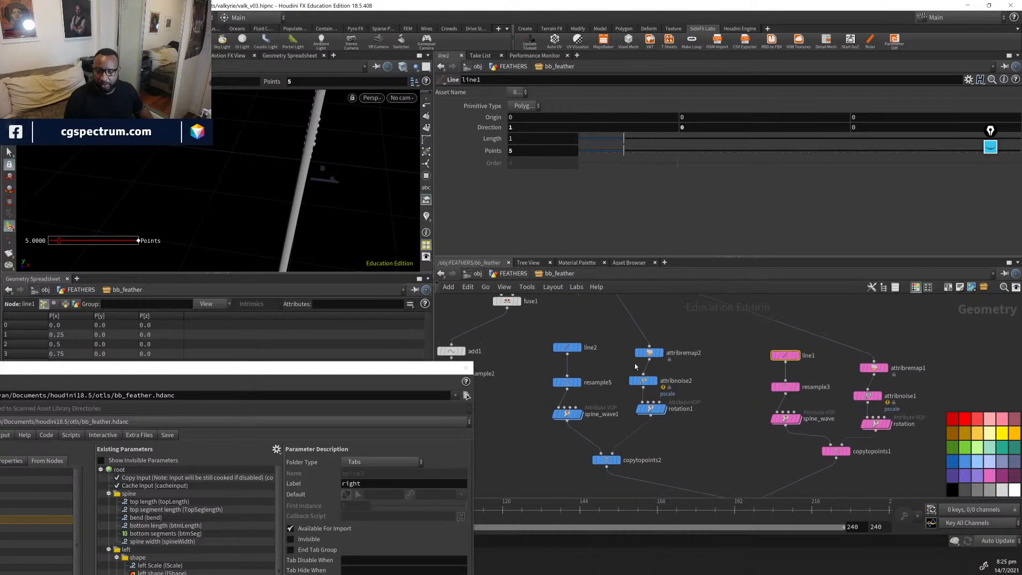
click(649, 354)
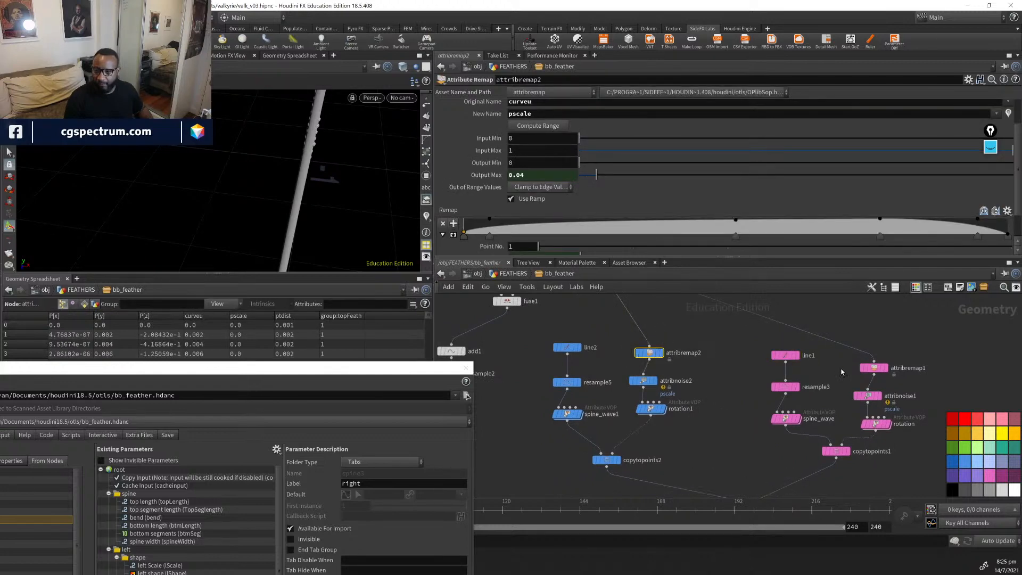
click(873, 369)
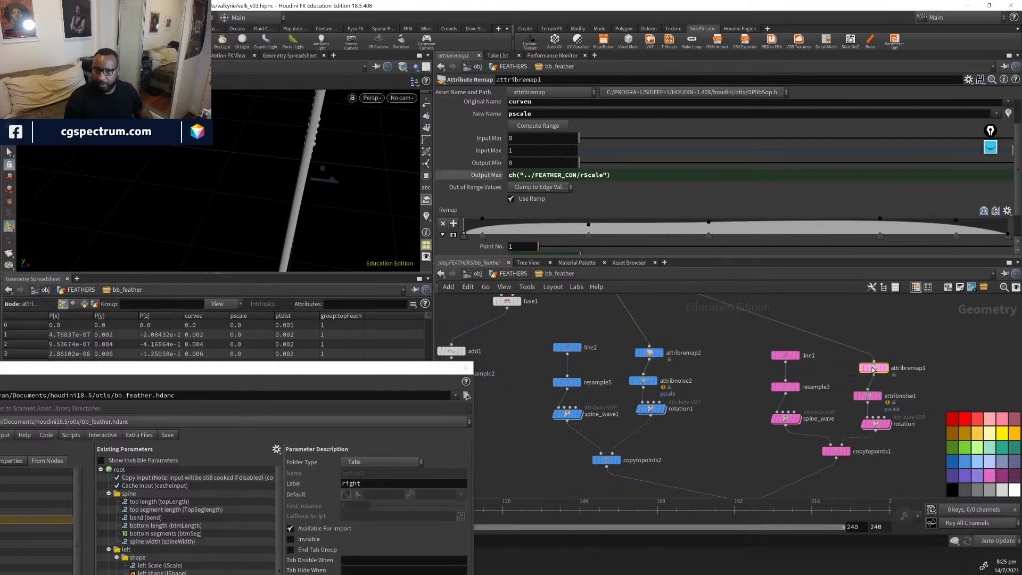
click(478, 176)
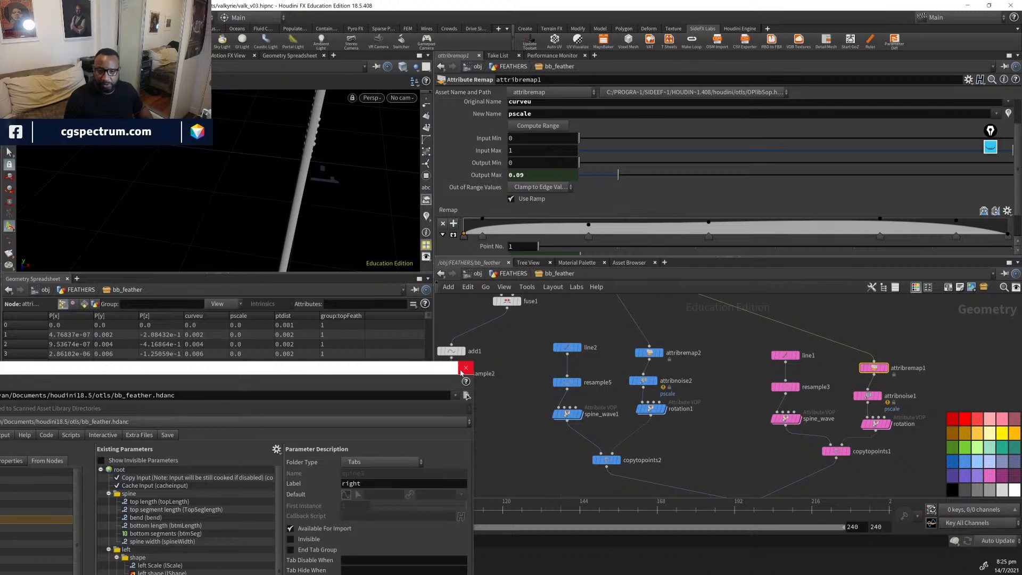
Close the asset's type properties window and return to the FEATHERS network.
click(465, 368)
click(552, 274)
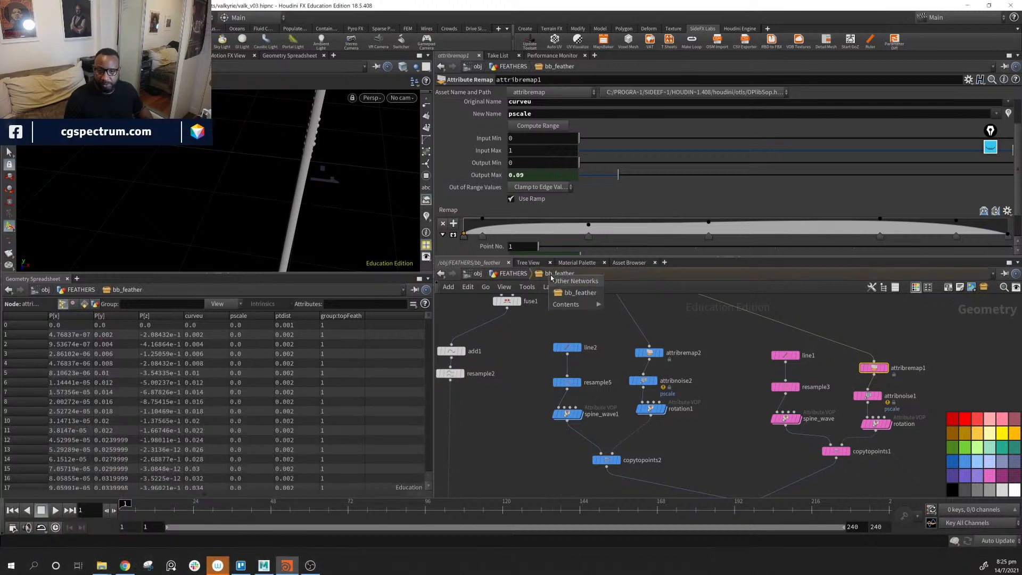
click(502, 274)
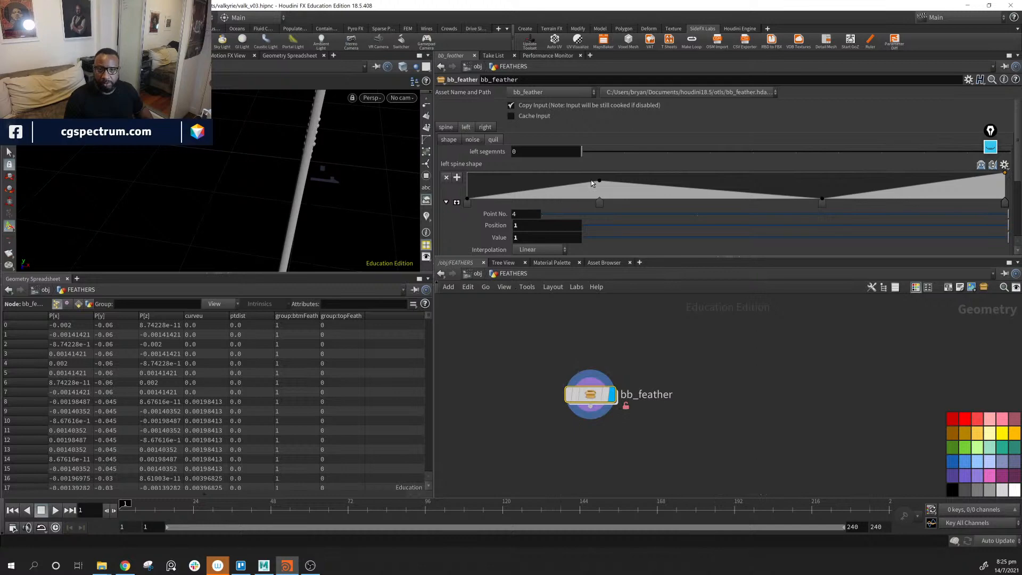
Set the left segments in bb_feather's left quill parameters to 10.
scroll(596, 184, down, 2)
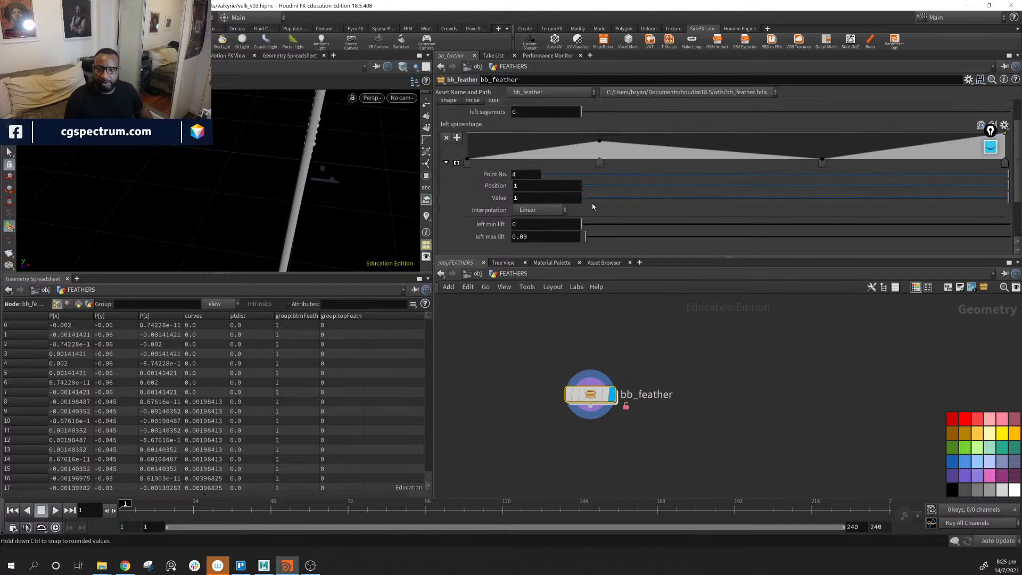
scroll(592, 207, up, 2)
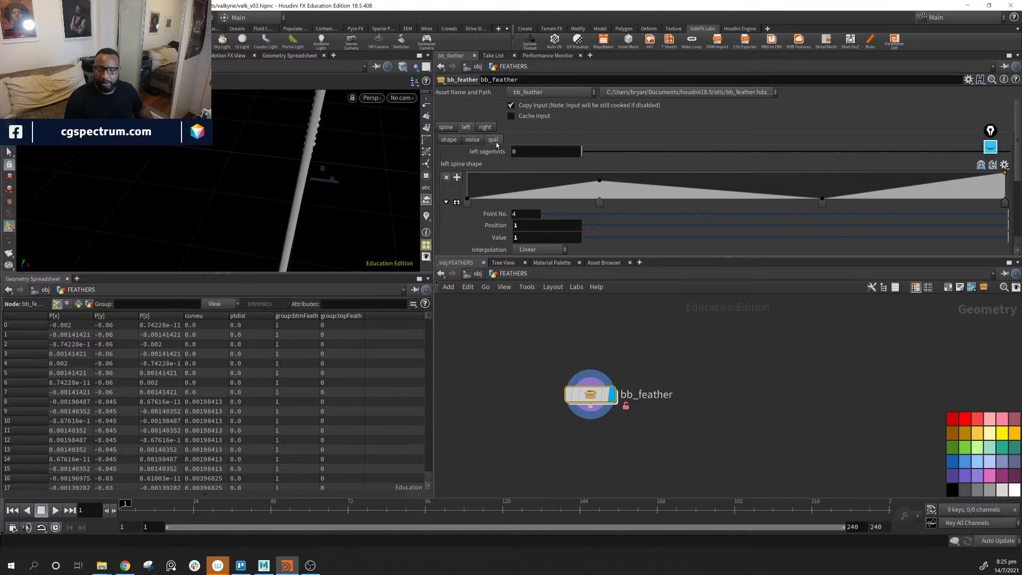
click(530, 153)
text(10)
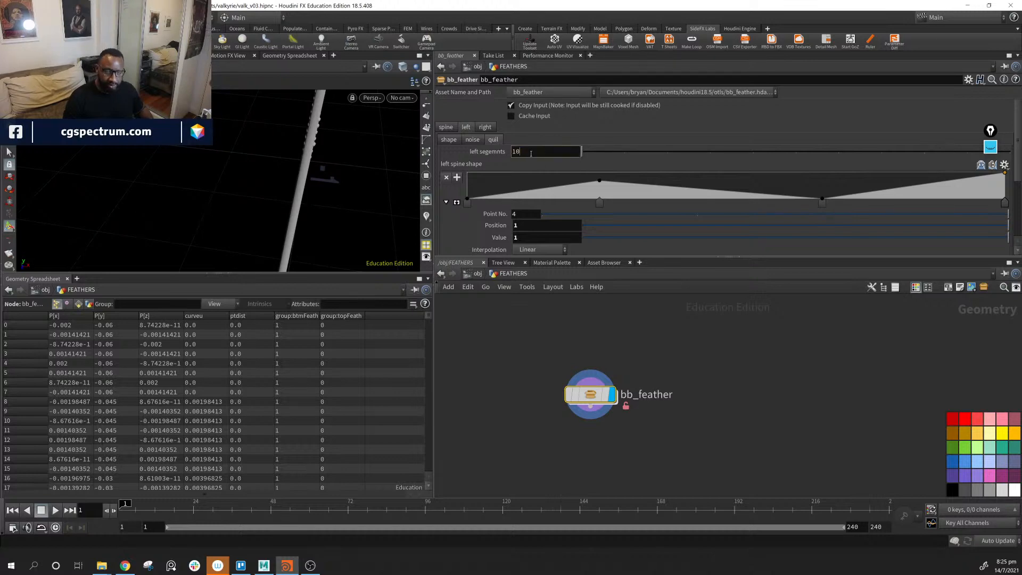
key(Return)
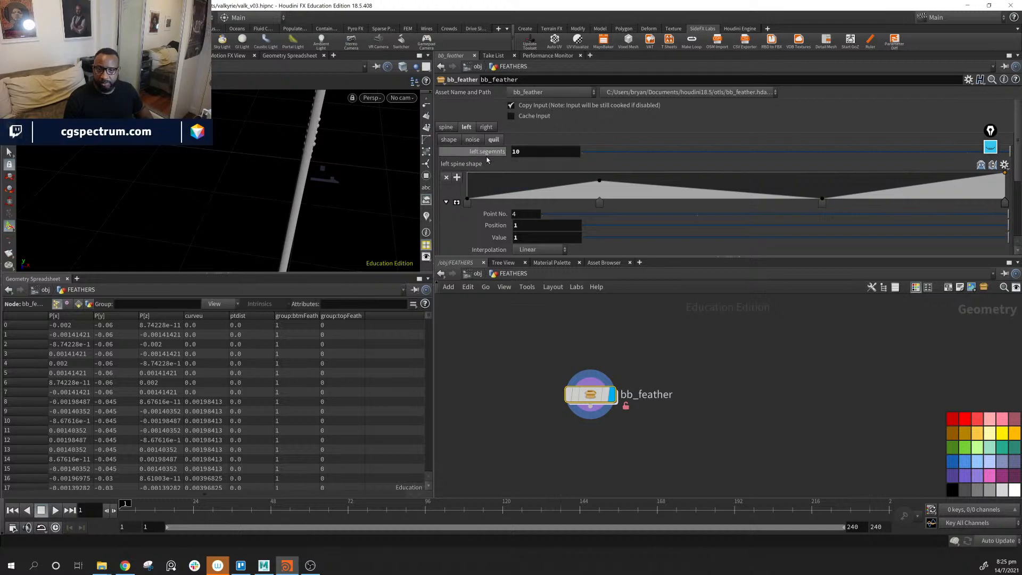
Check the right quill parameters, try a right noise amp of 0.814 on the feather, and undo the change.
click(495, 140)
click(497, 142)
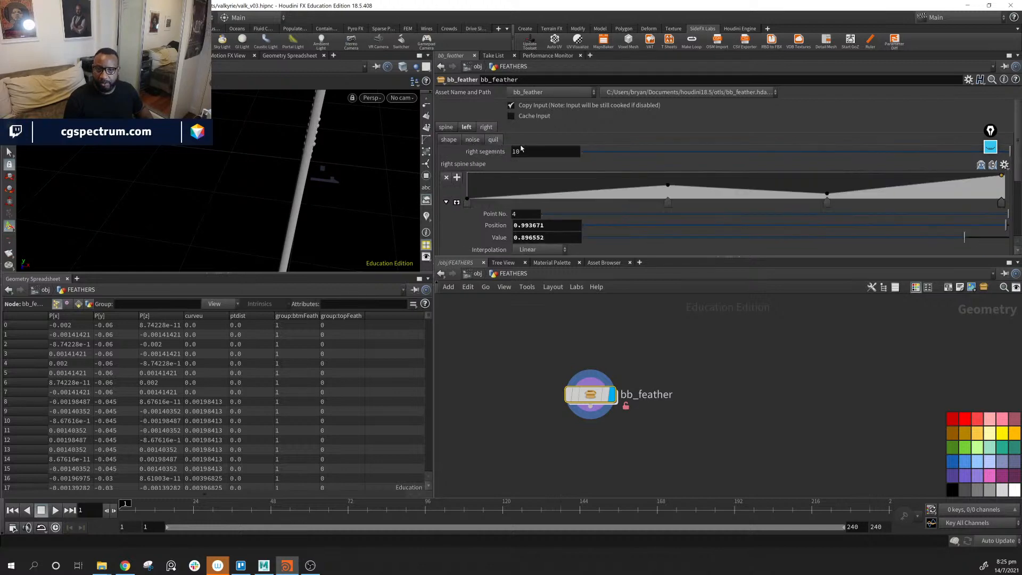
click(472, 140)
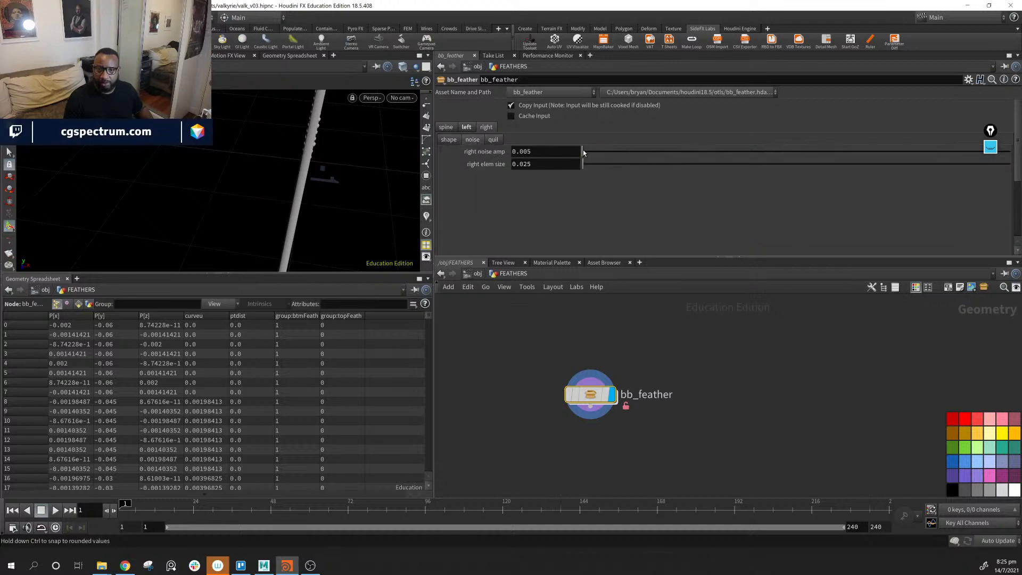
drag(583, 154, 617, 152)
right_drag(223, 195, 205, 161)
drag(206, 161, 286, 157)
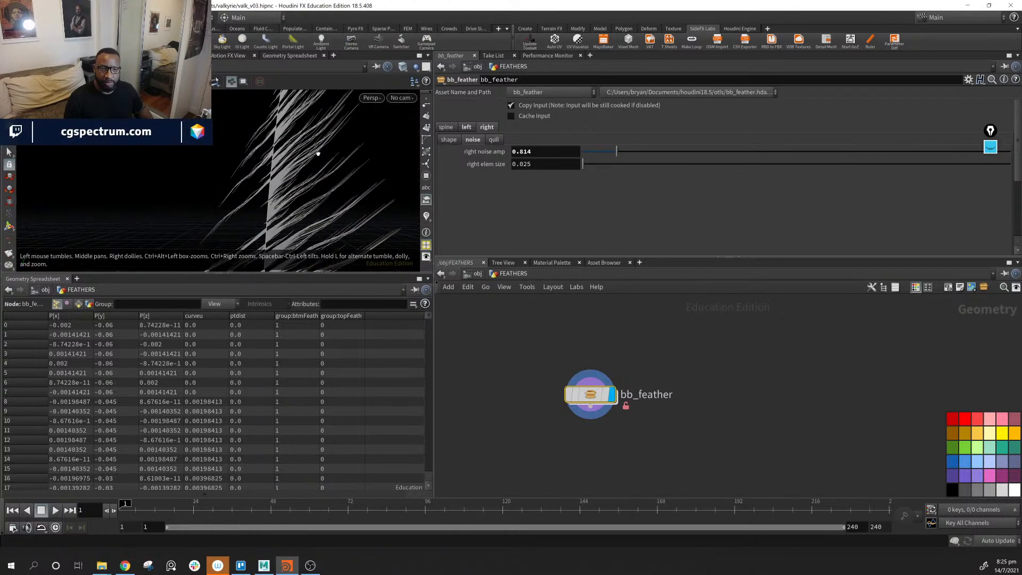
key(ctrl+z)
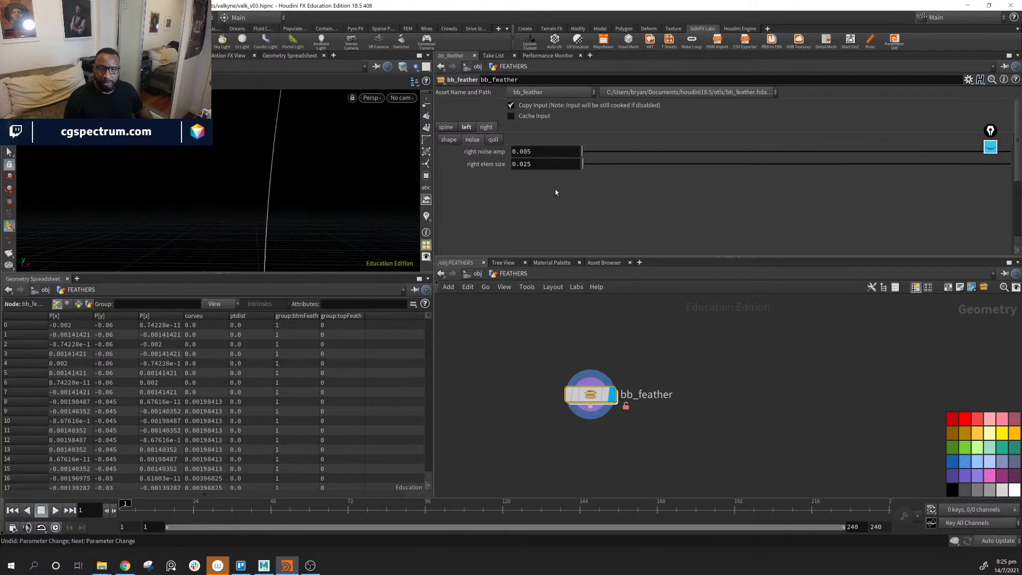
click(547, 166)
Set bb_feather's right scale to 0.075 and its left scale to .03 in the shape parameters.
click(455, 143)
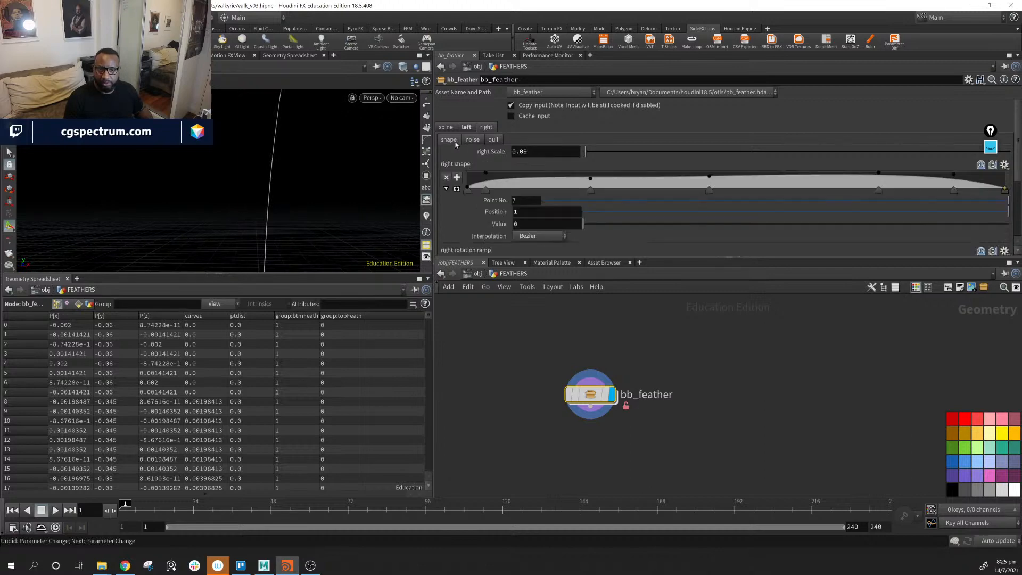
drag(586, 154, 586, 154)
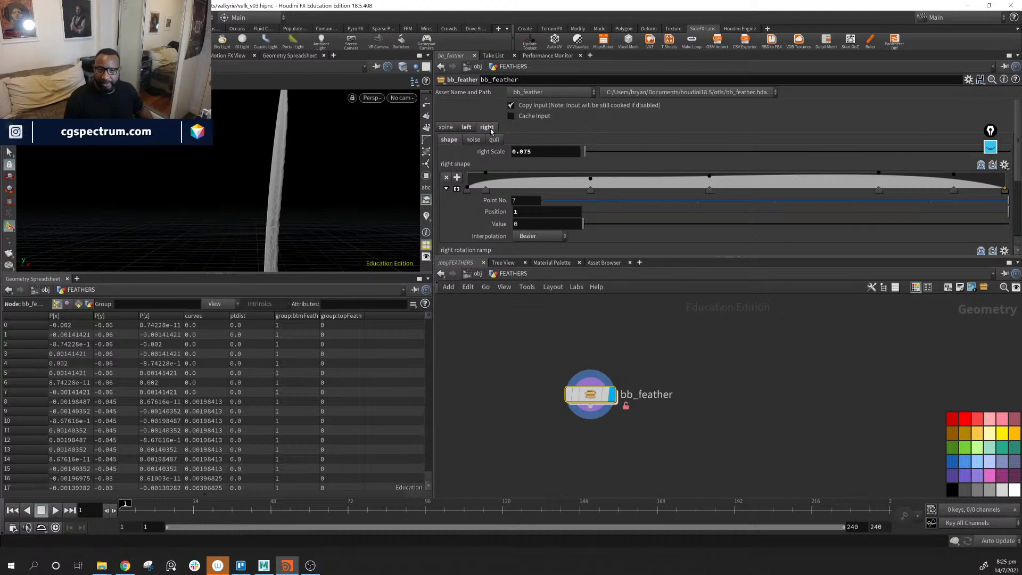
click(467, 127)
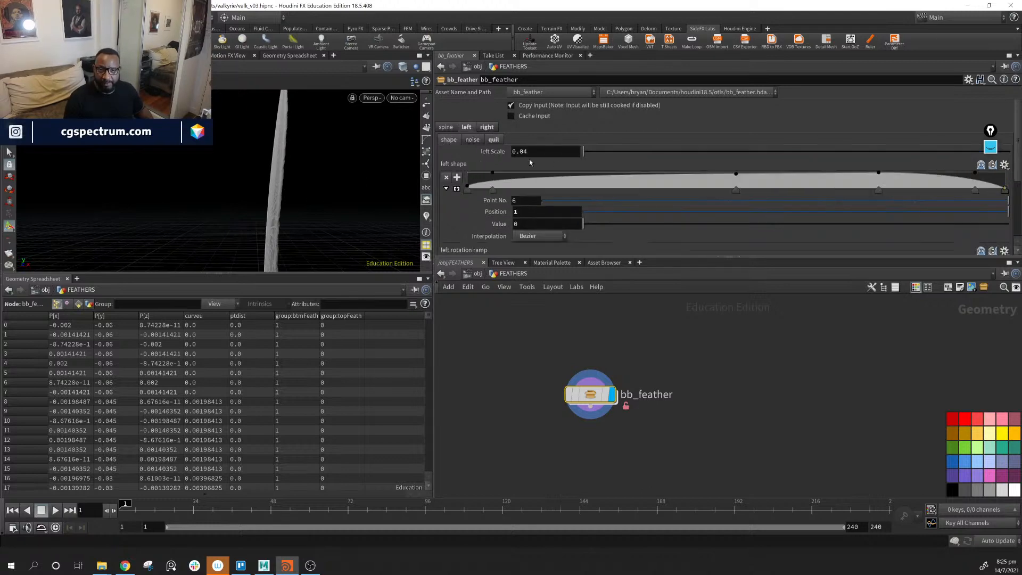
drag(584, 156, 506, 154)
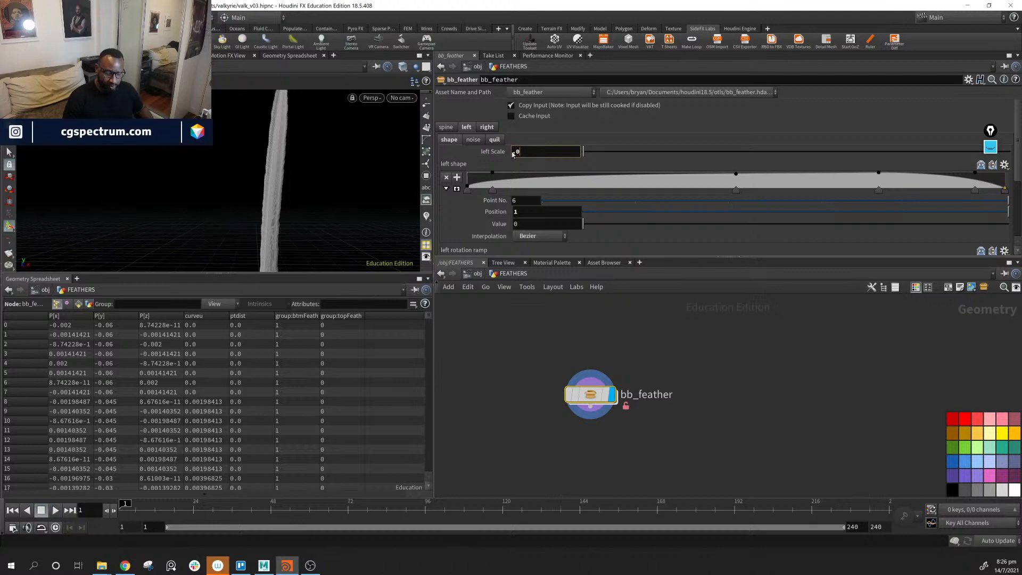
key(Return)
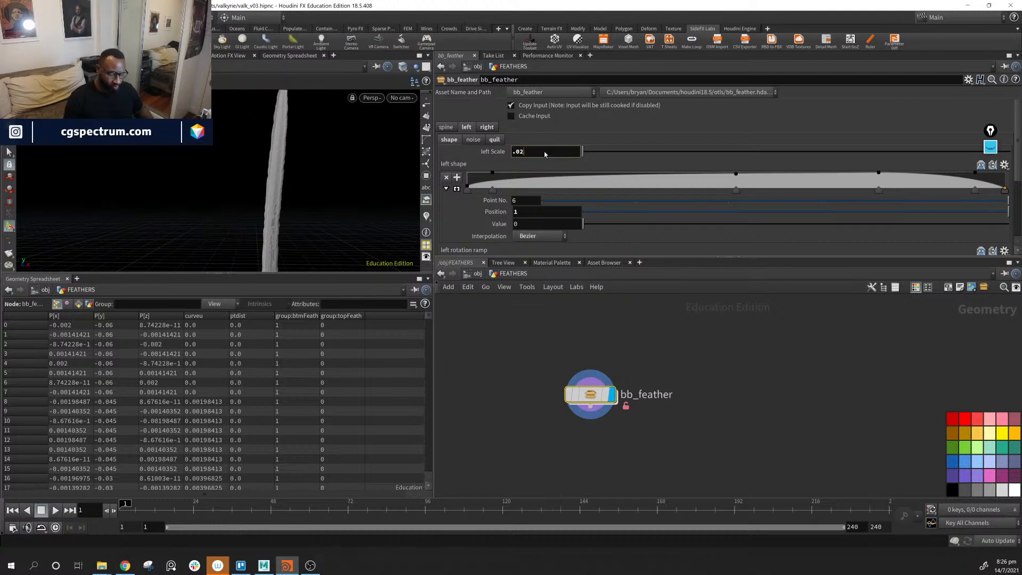
text(3)
key(Return)
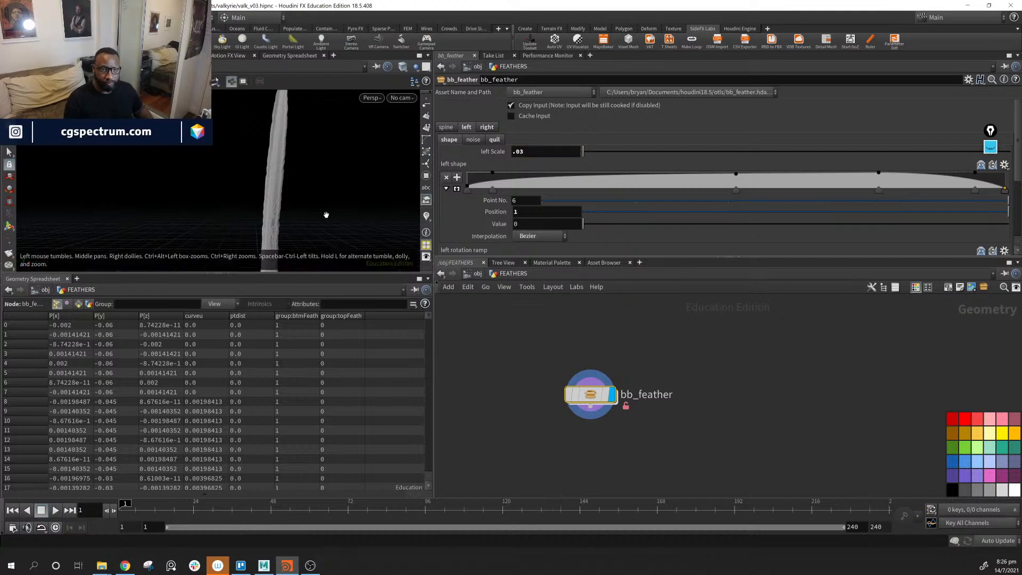
drag(321, 210, 294, 206)
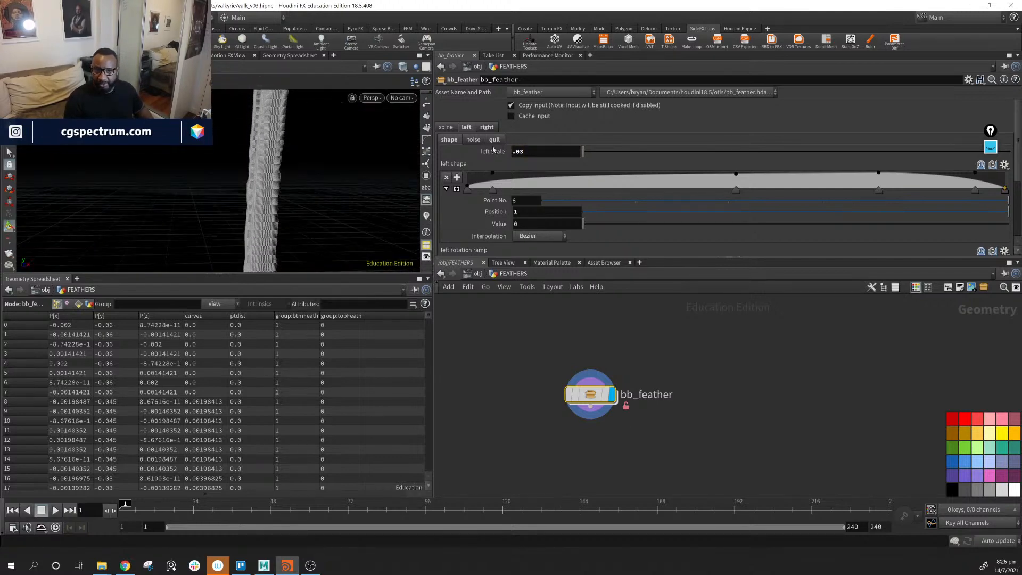
Set both the left and right noise amps of bb_feather to .001.
click(473, 139)
click(561, 152)
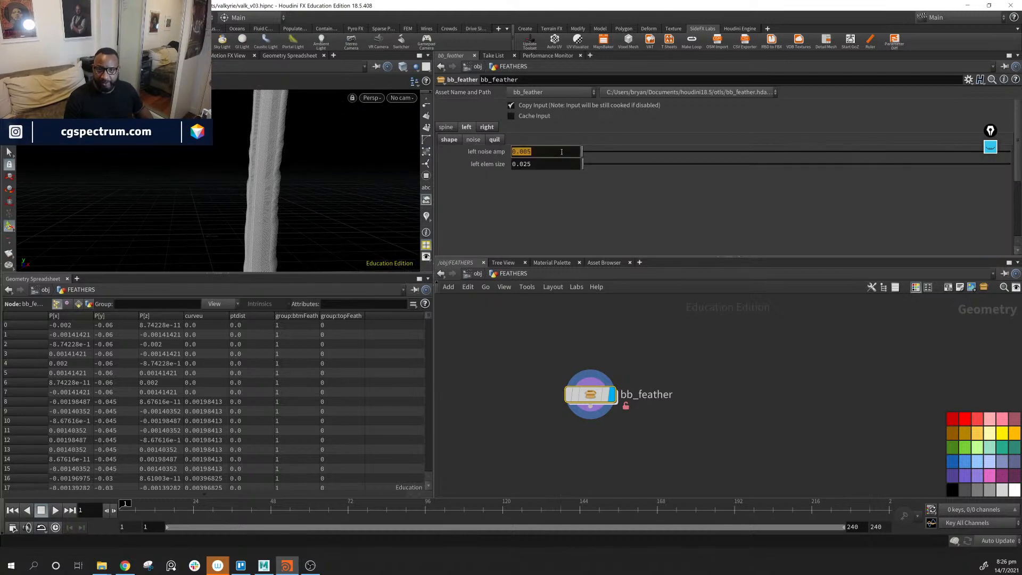
key(Return)
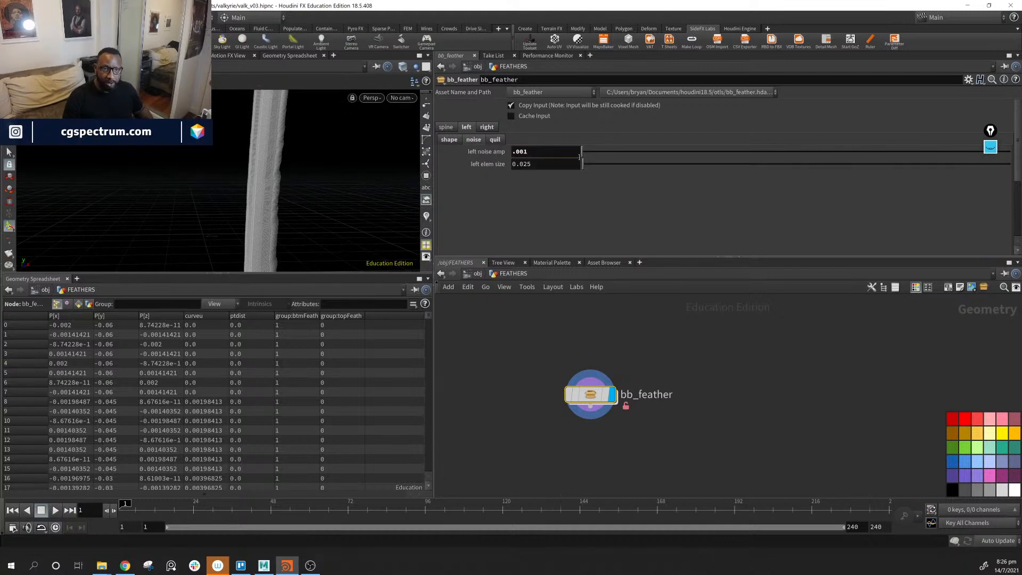
click(486, 127)
click(494, 140)
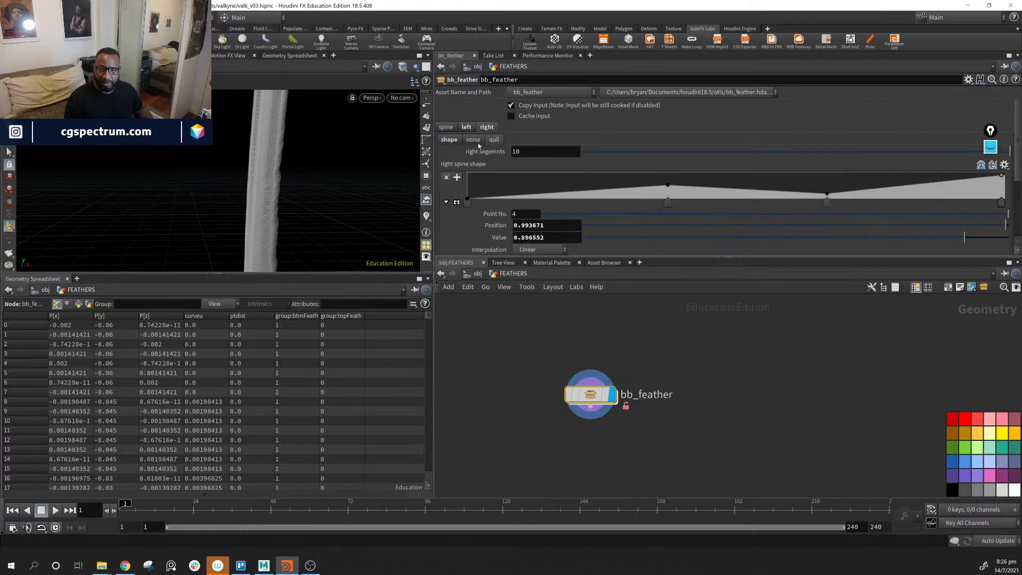
click(473, 140)
click(543, 152)
text(.00)
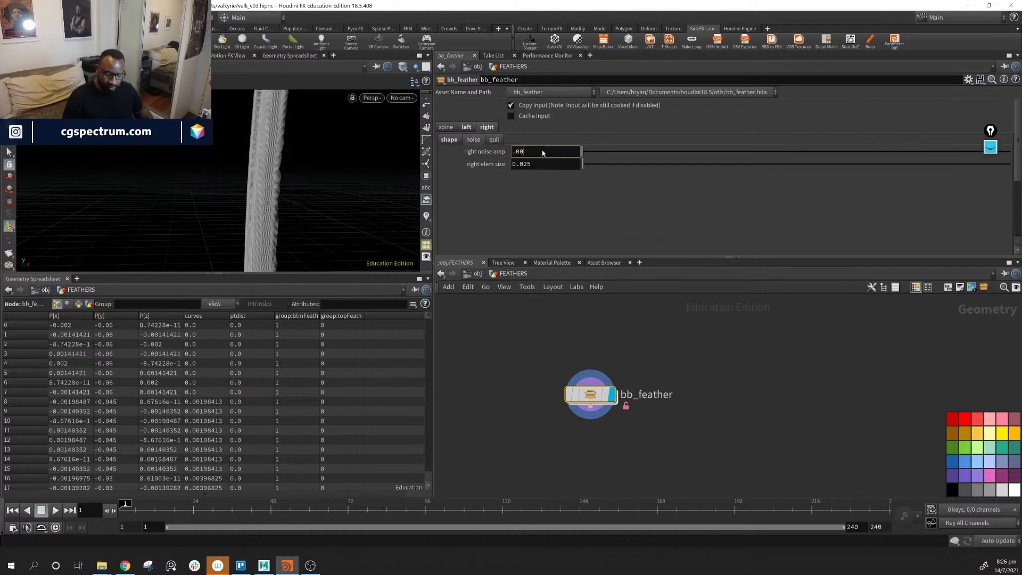
text(1)
alt+drag(315, 218, 345, 178)
Adjust the right noise amp again and set the left noise amp to .002.
click(538, 153)
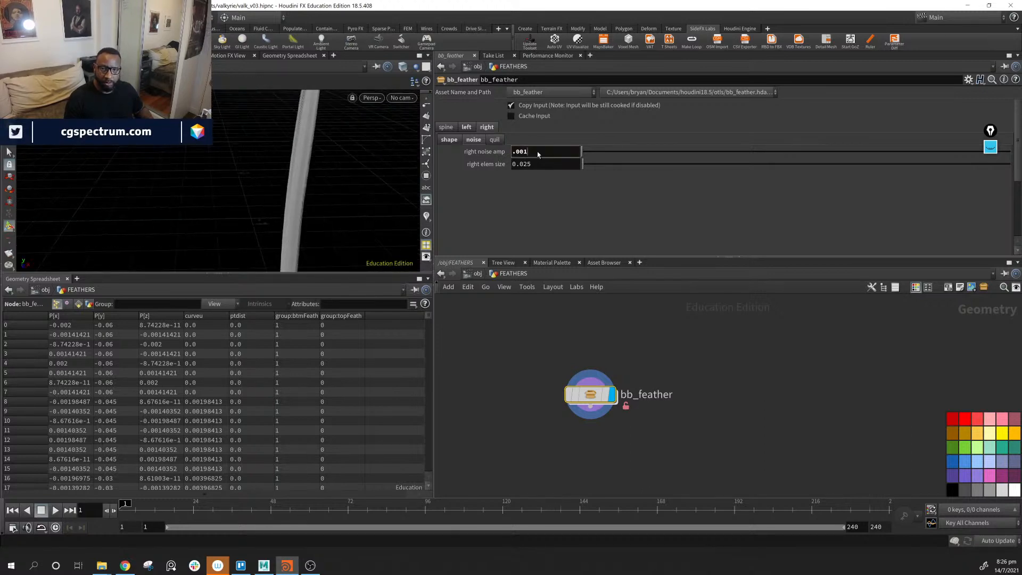
text(25)
click(546, 153)
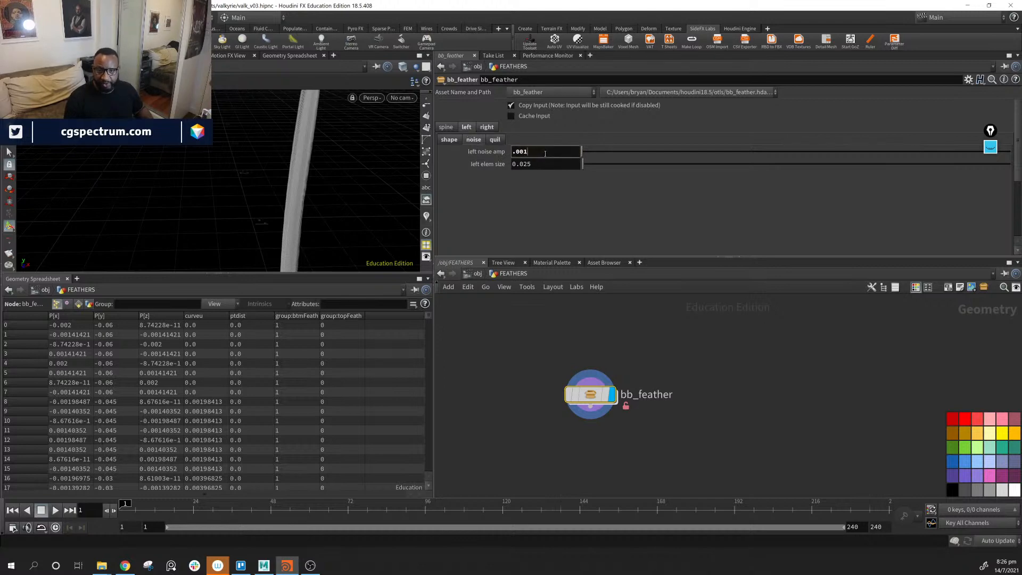
key(Return)
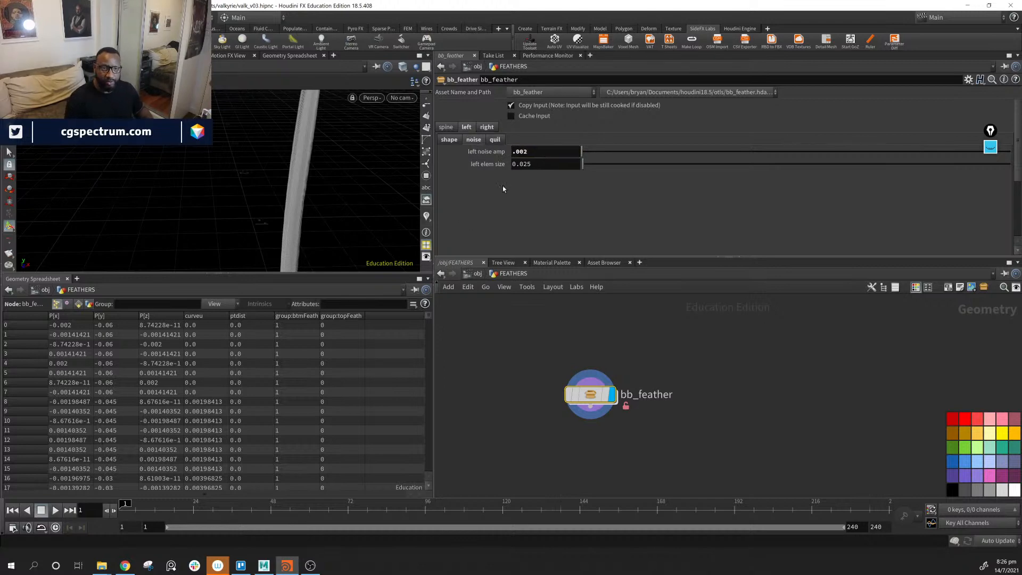
Examine the feather's tip, base and barb surface from several angles and review the asset's spine parameters.
alt+drag(282, 217, 217, 213)
alt+right_drag(217, 213, 178, 180)
alt+drag(177, 180, 217, 192)
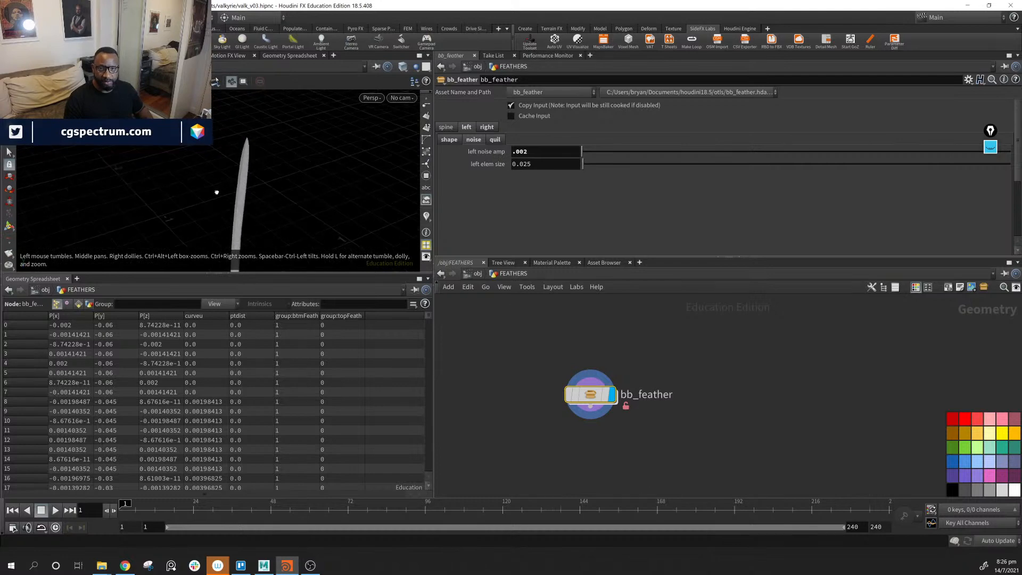
click(447, 127)
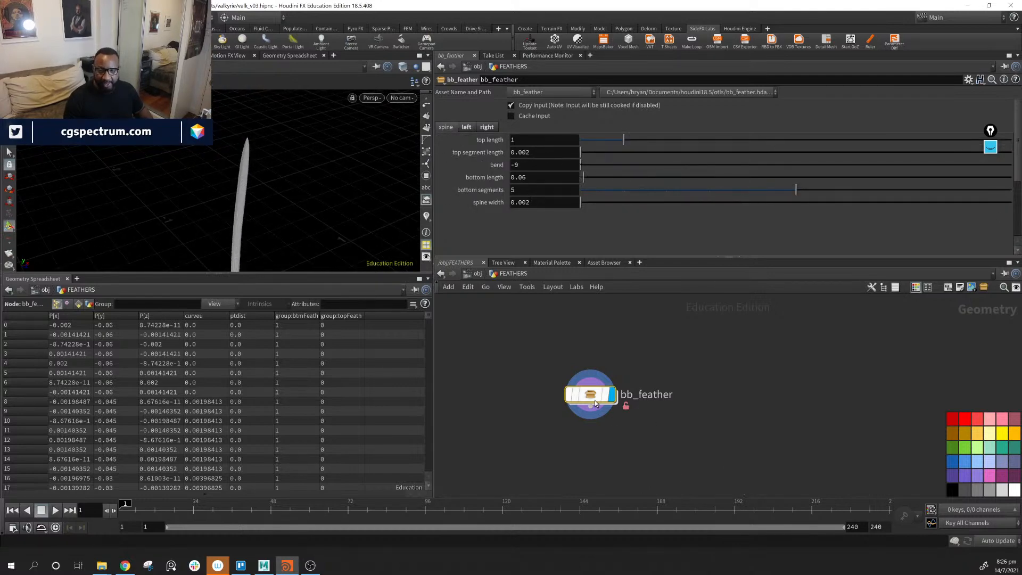
drag(595, 403, 586, 376)
alt+middle_drag(325, 203, 329, 148)
alt+drag(329, 148, 256, 170)
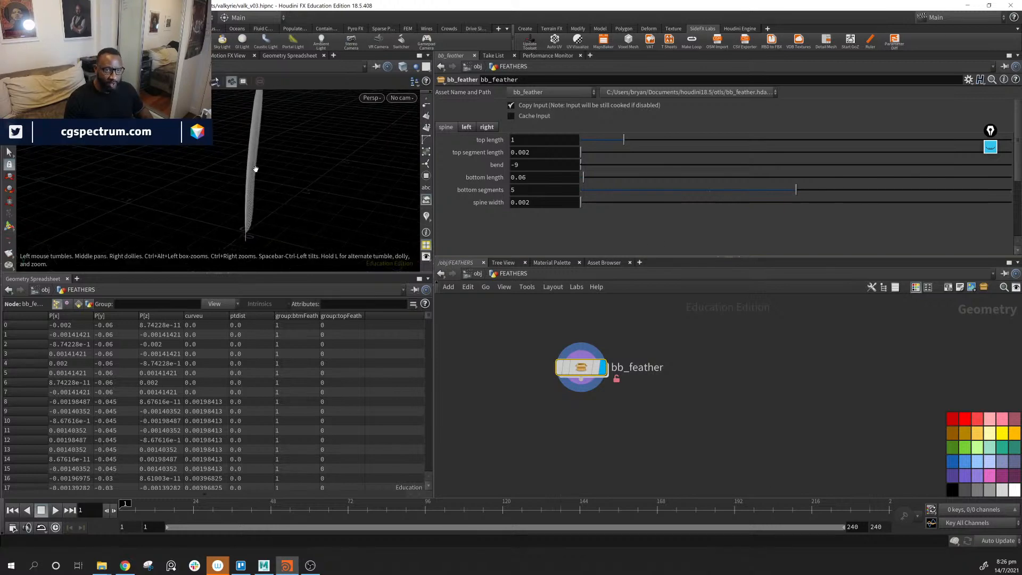
alt+right_drag(255, 170, 296, 181)
alt+drag(296, 180, 372, 192)
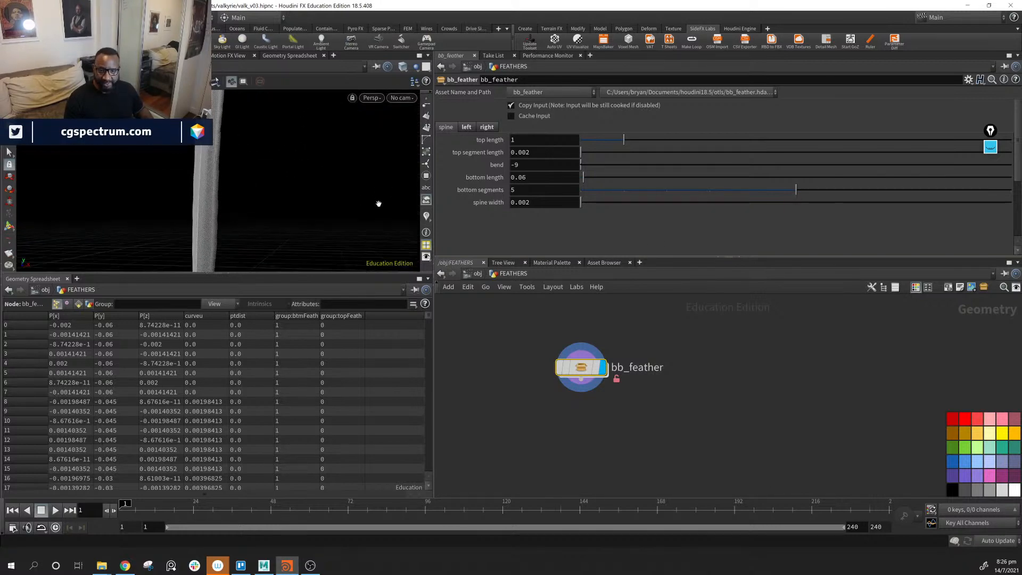
Match the bb_feather node to its current asset definition so it is locked, and check the whole feather.
right_click(579, 371)
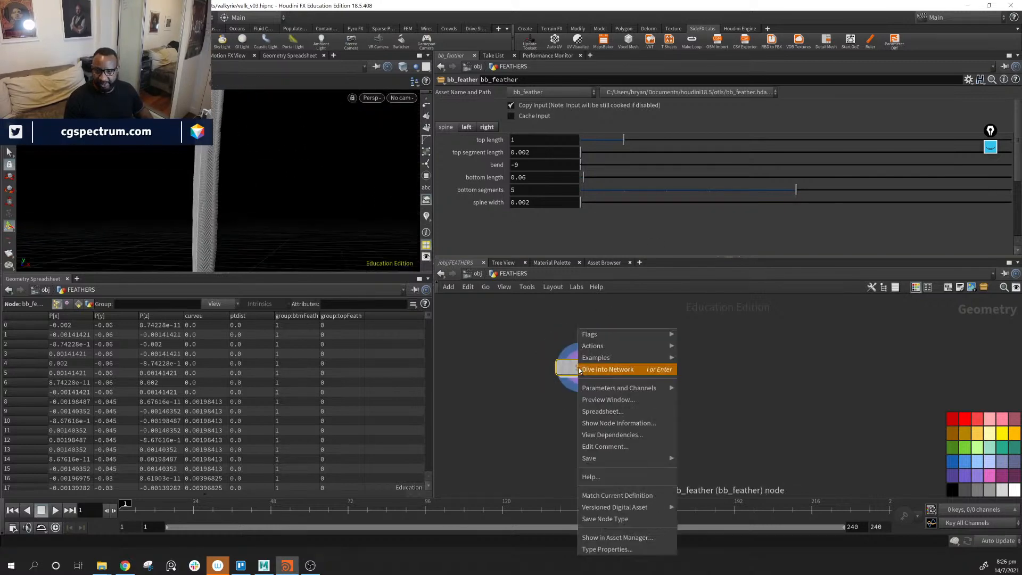
click(639, 494)
drag(577, 374, 512, 338)
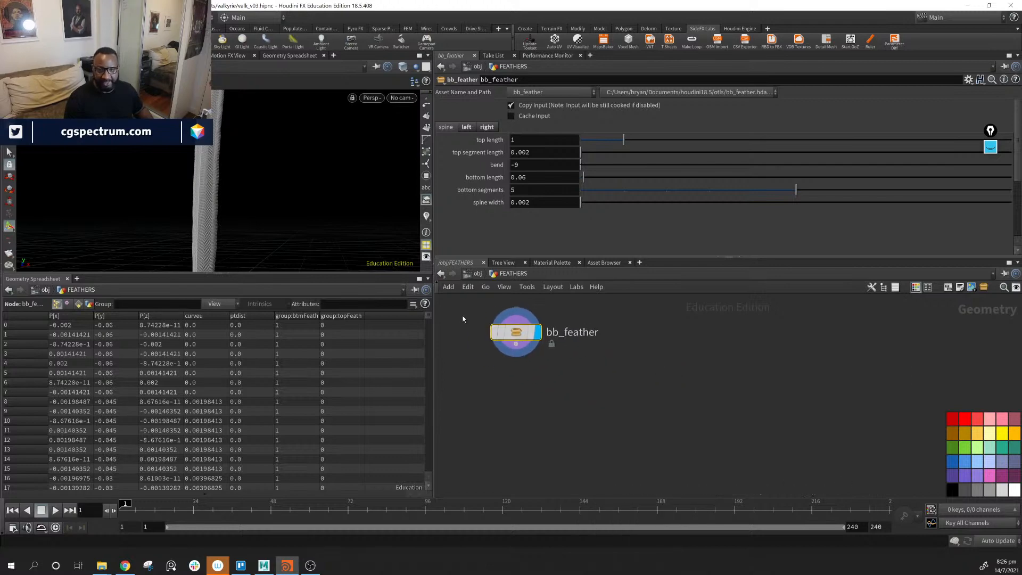
alt+drag(229, 202, 294, 200)
alt+right_drag(295, 200, 239, 181)
alt+drag(239, 181, 303, 183)
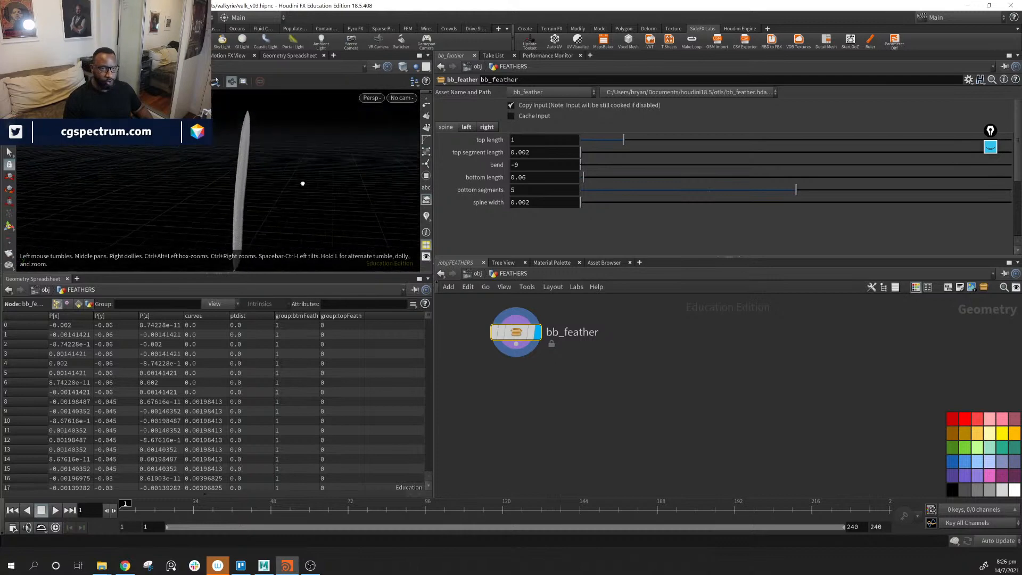
Move the bb_feather node next to the object_merge1 node that imports /obj/WINGS/OUT_PRIMARY.
middle_drag(639, 369, 710, 450)
scroll(711, 450, down, 6)
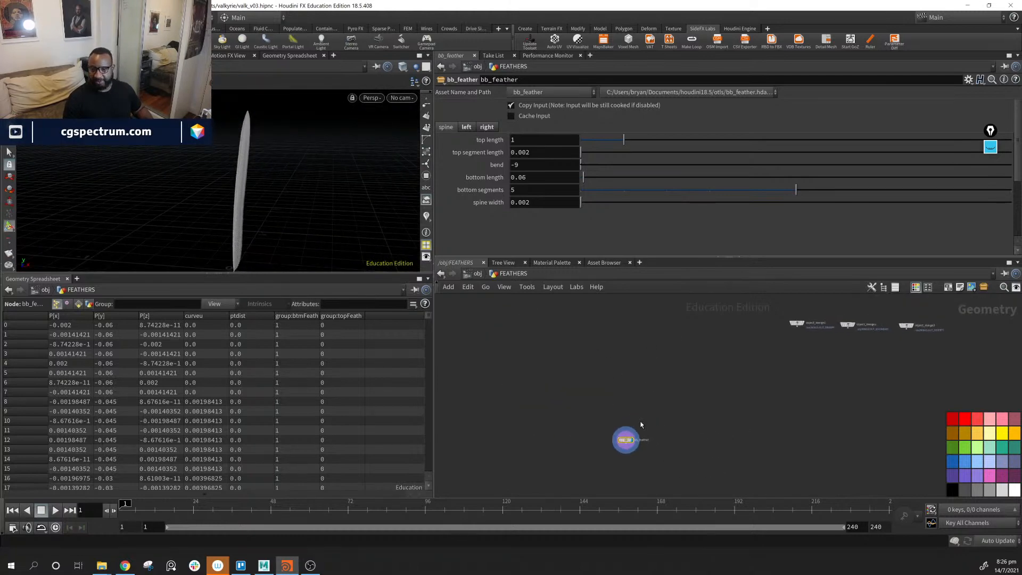
drag(629, 441, 769, 333)
scroll(820, 357, up, 4)
scroll(820, 356, up, 2)
middle_drag(818, 357, 821, 528)
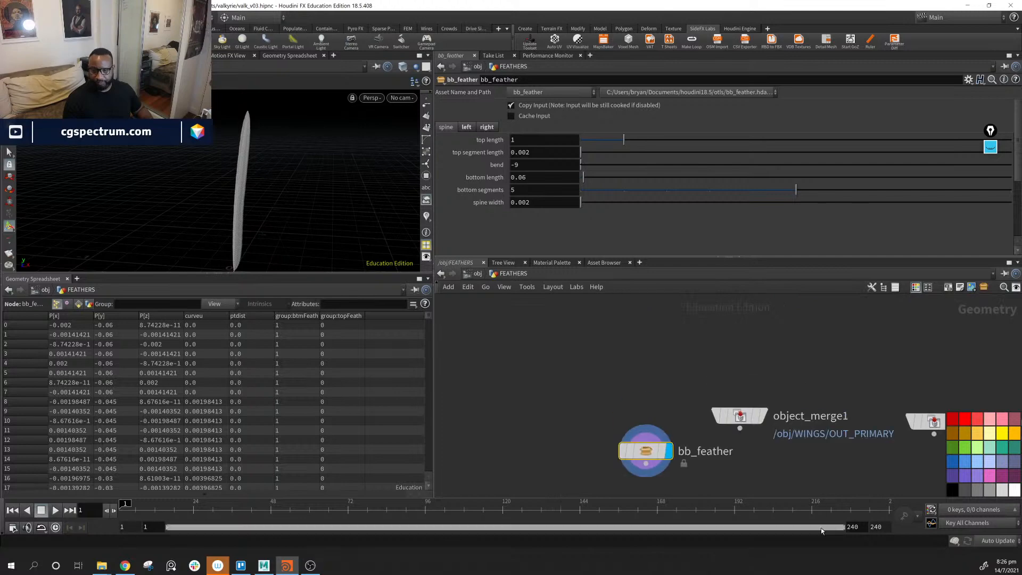
Template object_merge1 and display bb_feather so the feather shows together with the outline of the primary wing geometry.
click(763, 416)
alt+middle_drag(221, 189, 283, 174)
drag(654, 453, 624, 430)
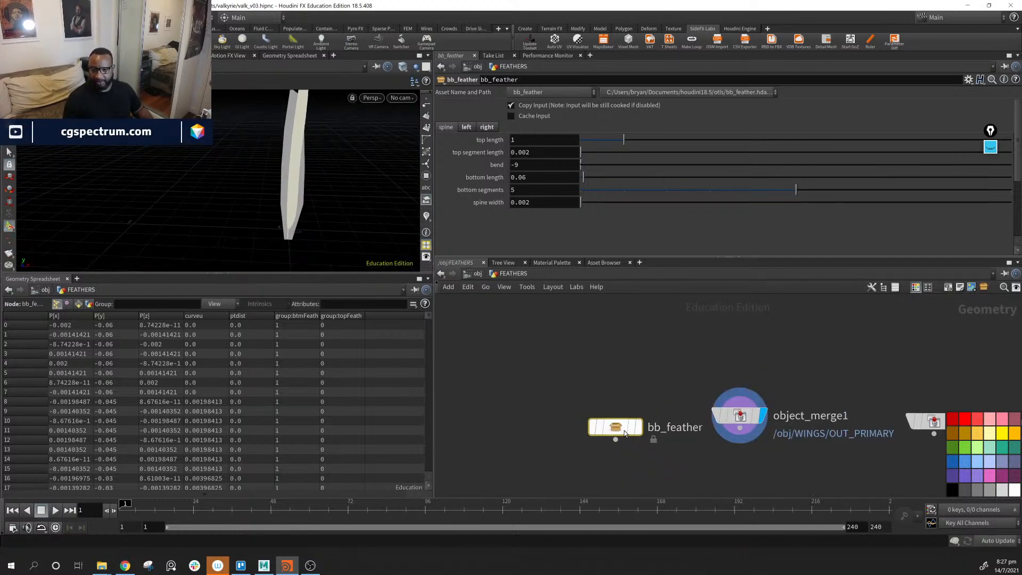
alt+middle_drag(336, 151, 335, 215)
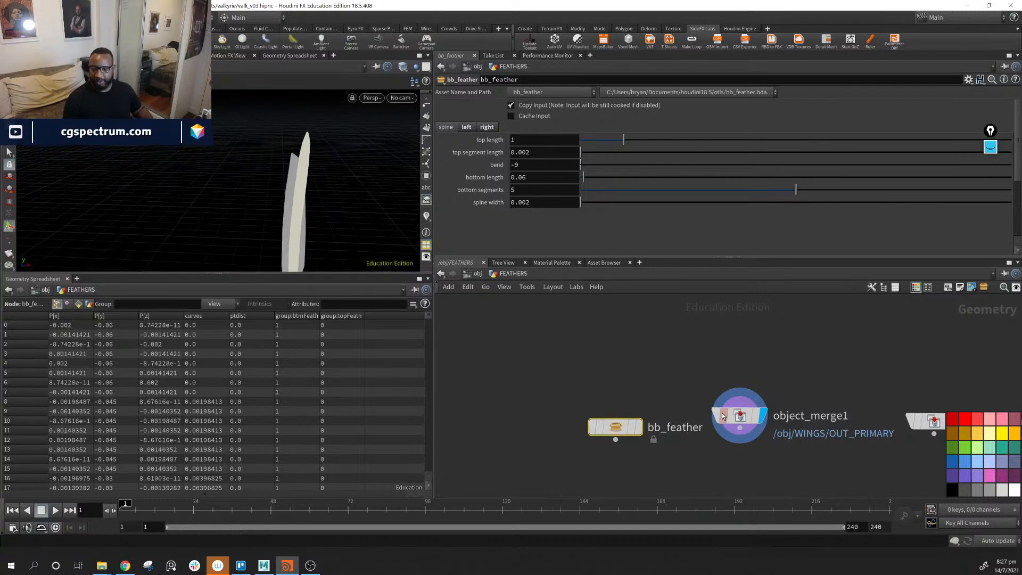
click(755, 416)
alt+middle_drag(292, 176, 270, 162)
alt+right_drag(269, 162, 317, 209)
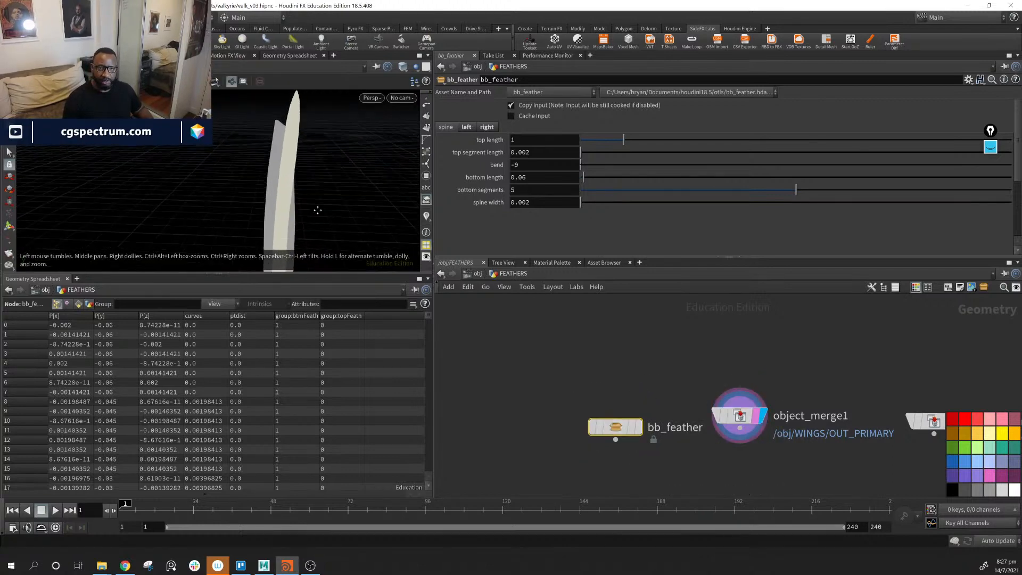
click(638, 427)
alt+middle_drag(307, 179, 332, 190)
alt+drag(311, 157, 349, 178)
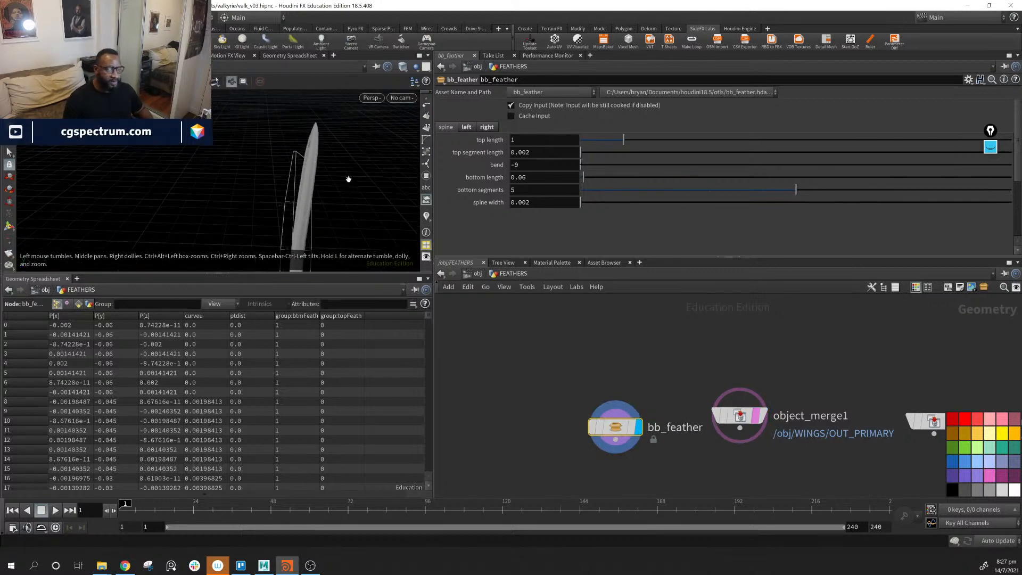
Set bb_feather's top length to 0.841 and its bend to -3 in the spine parameters.
drag(623, 143, 618, 143)
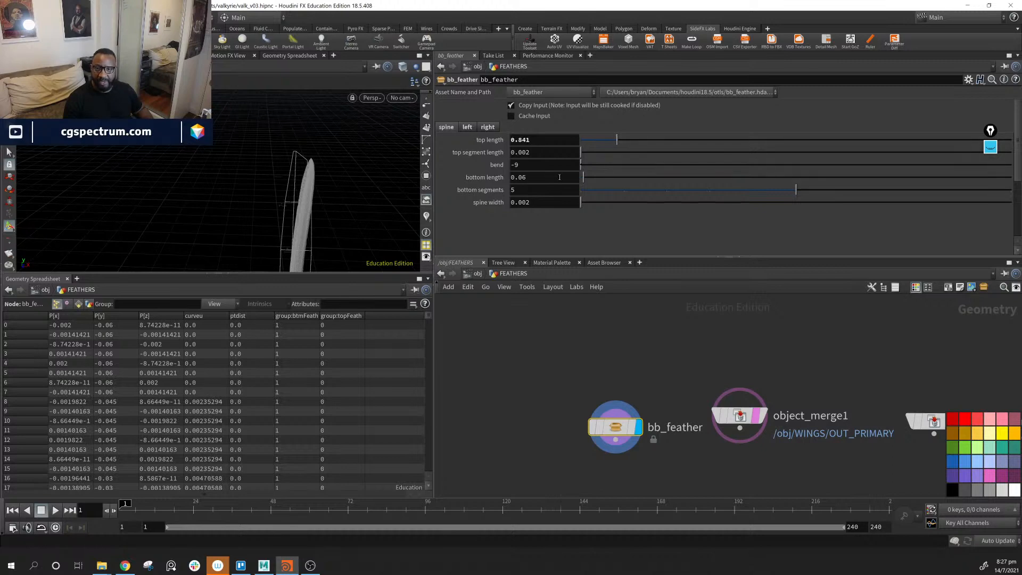
middle_drag(553, 155, 594, 160)
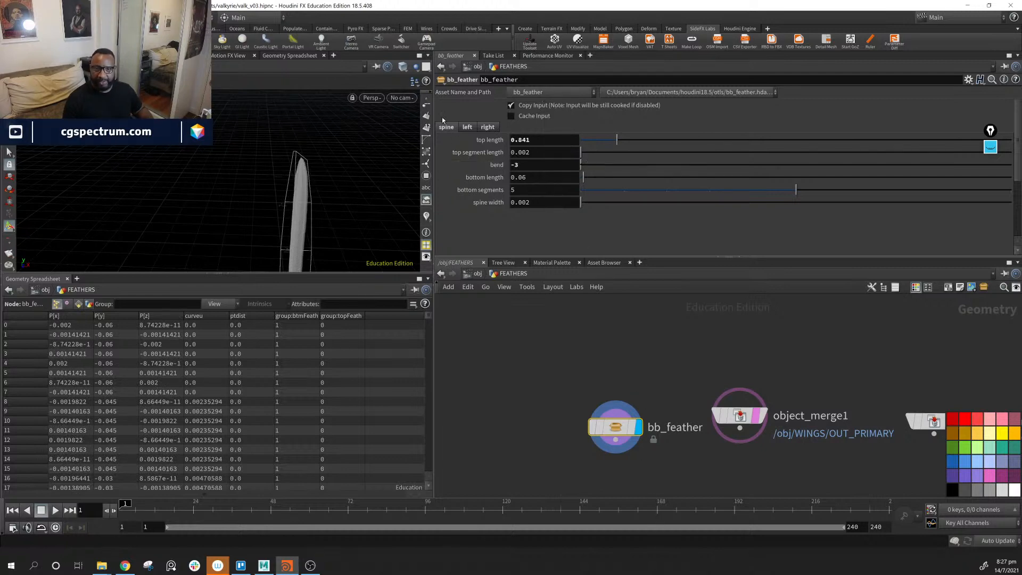
alt+middle_drag(325, 173, 314, 108)
alt+drag(314, 107, 330, 212)
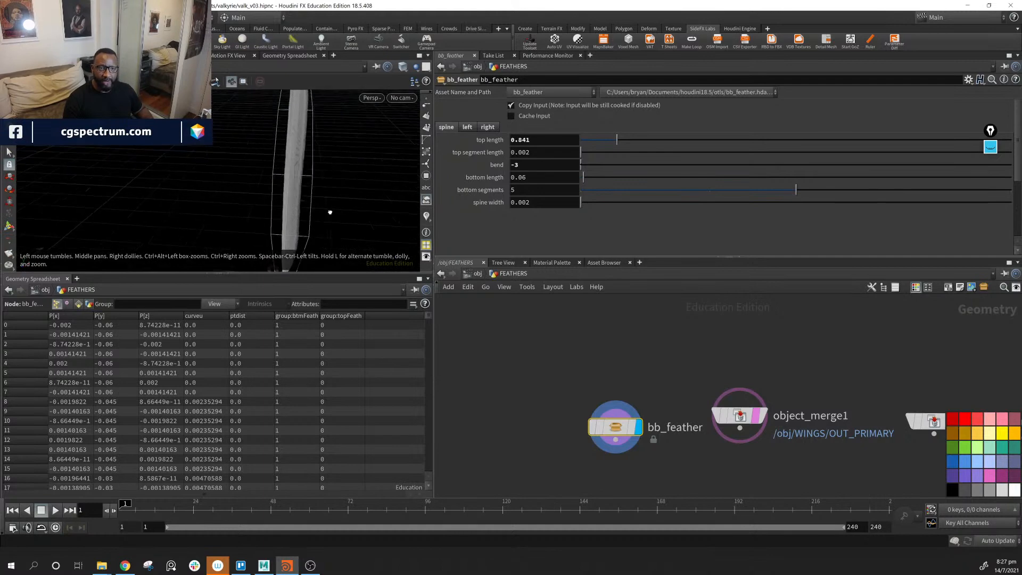
alt+drag(384, 187, 404, 175)
Increase bb_feather's left scale to 0.099 in the left shape parameters.
click(468, 127)
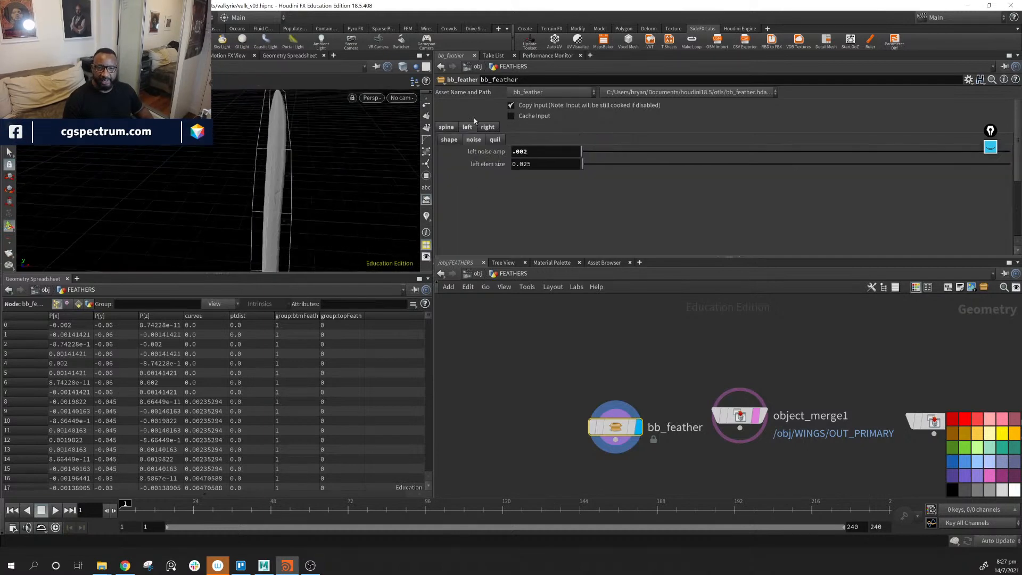
click(449, 140)
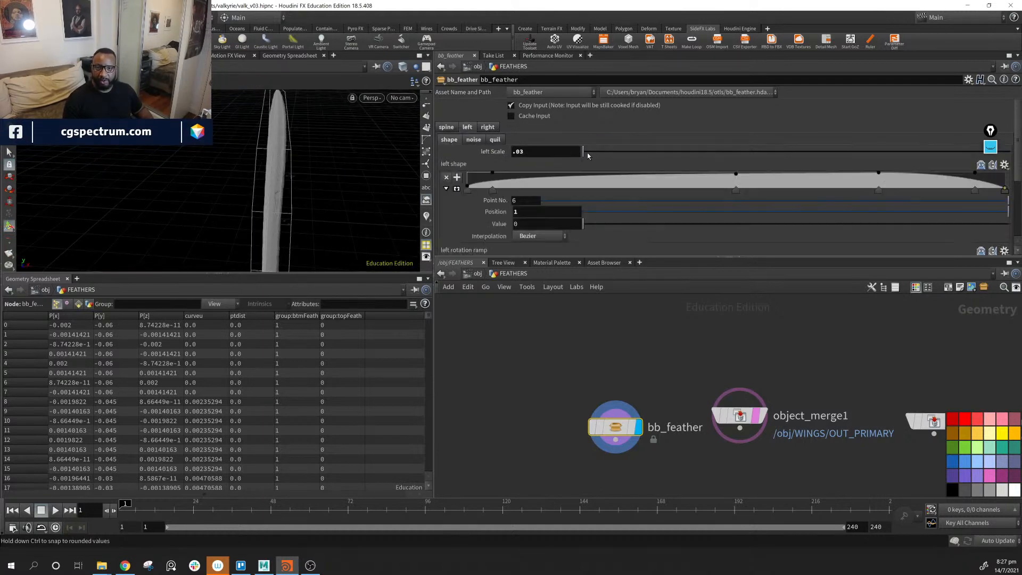
drag(584, 153, 586, 154)
alt+drag(300, 173, 361, 193)
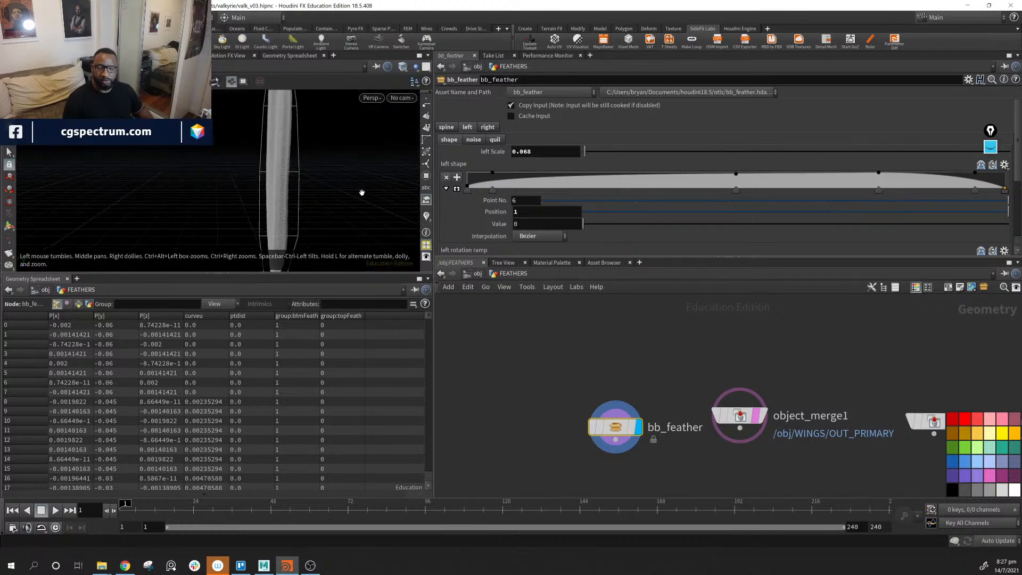
click(493, 174)
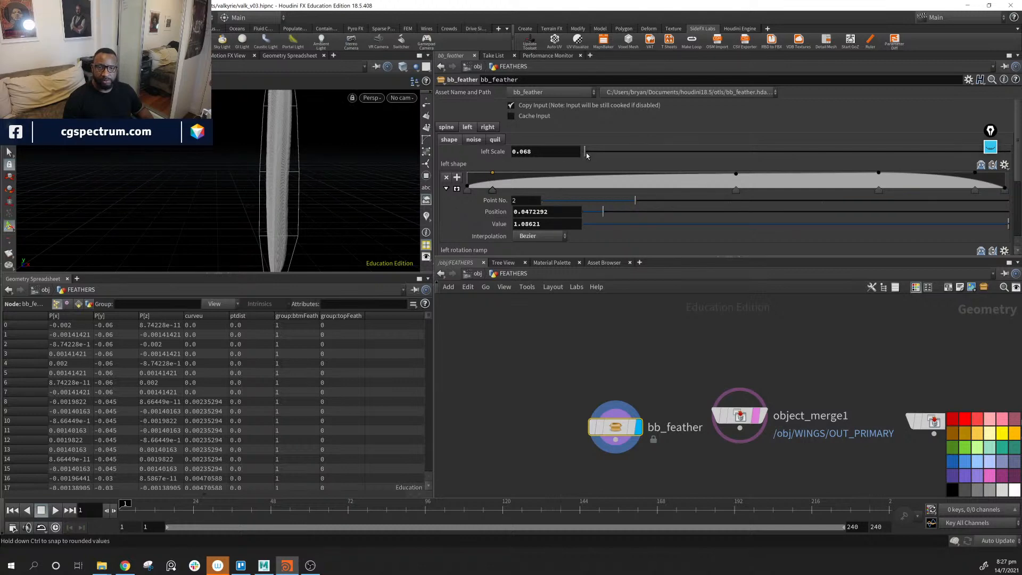
drag(586, 152, 588, 155)
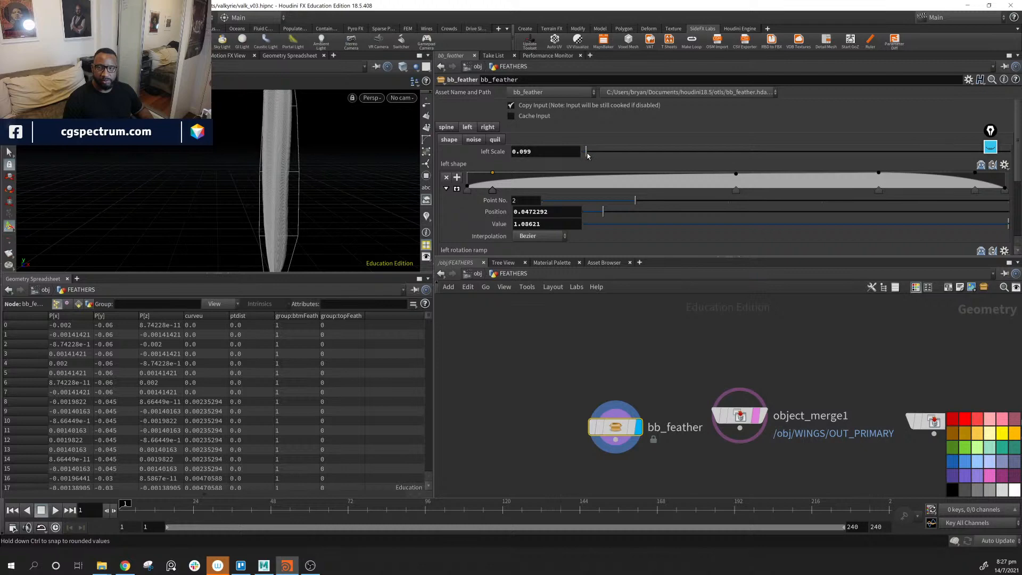
Lower points 4 and 5 of the left shape ramp to a value of about 0.73.
drag(878, 173, 880, 176)
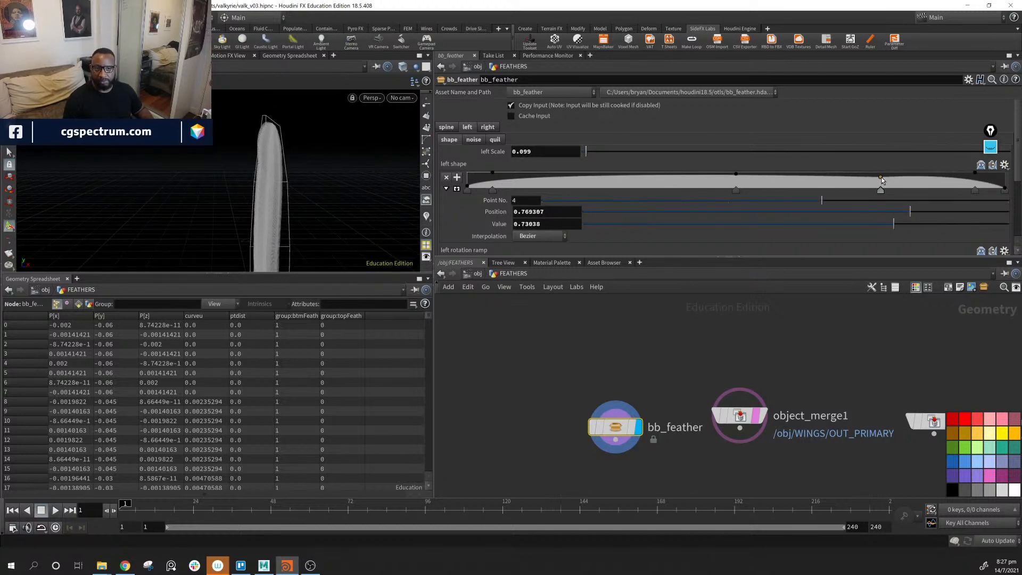
drag(975, 173, 974, 177)
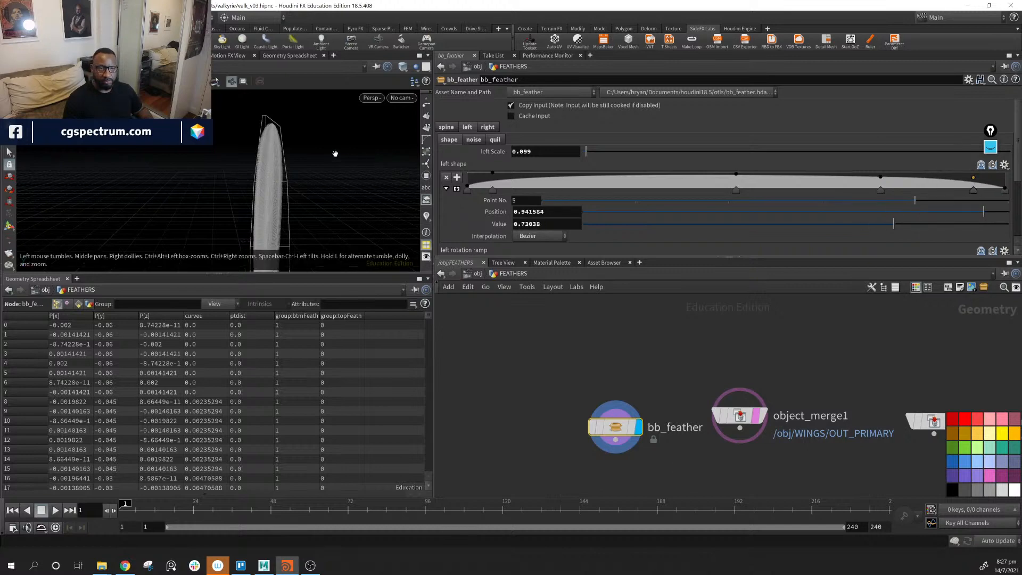
alt+middle_drag(309, 219, 324, 162)
mouse_move(324, 200)
alt+middle_down()
mouse_move(320, 189)
mouse_move(321, 196)
alt+middle_up()
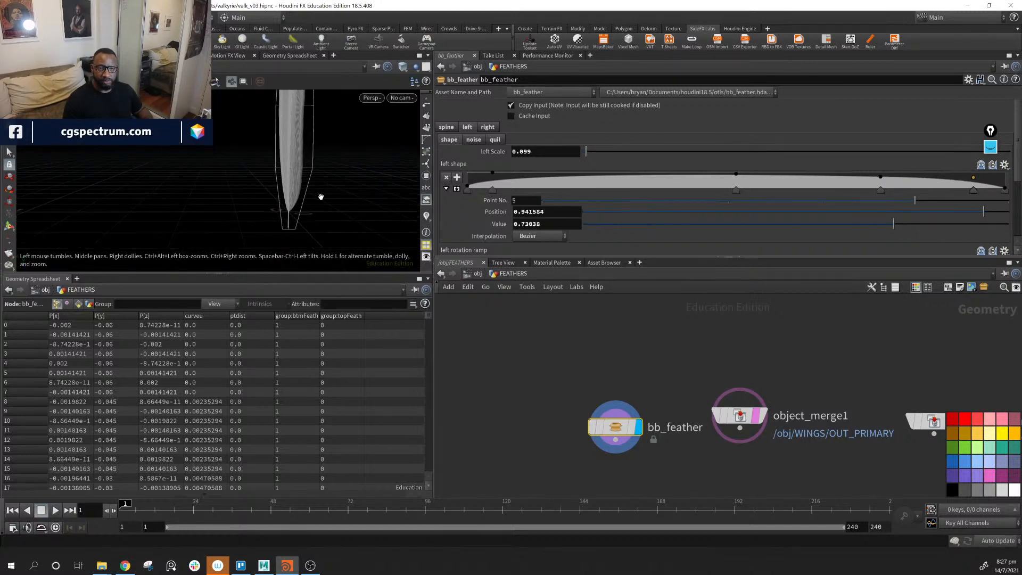
Set bb_feather's left scale to 0.18 and compare the feather's width with the templated outline.
click(447, 189)
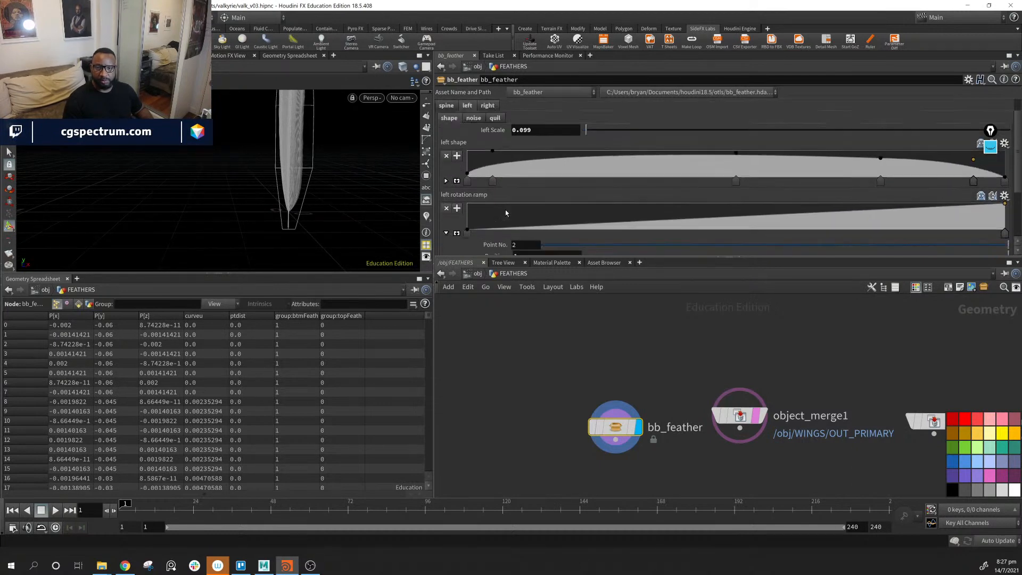
click(446, 202)
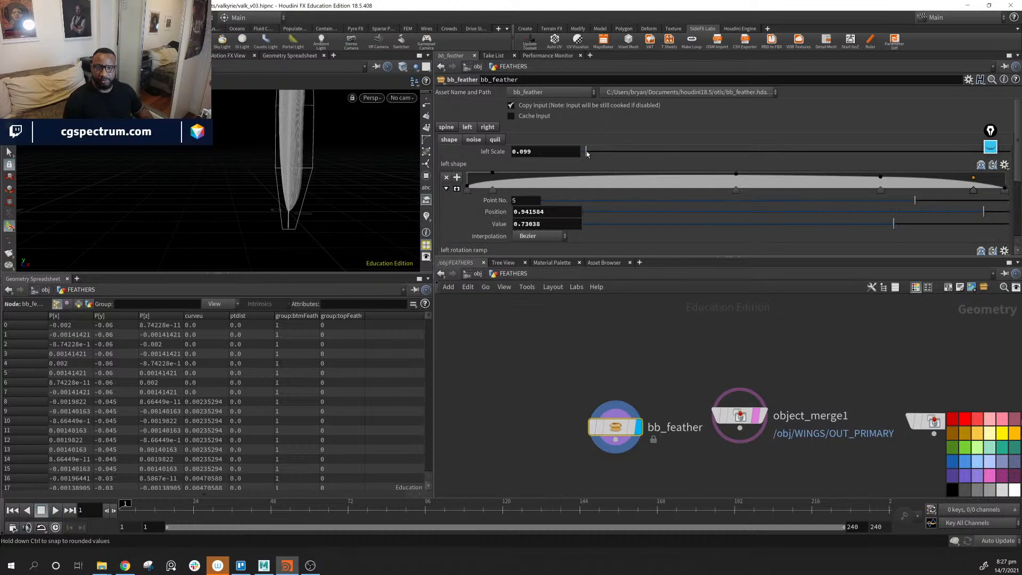
drag(587, 153, 590, 154)
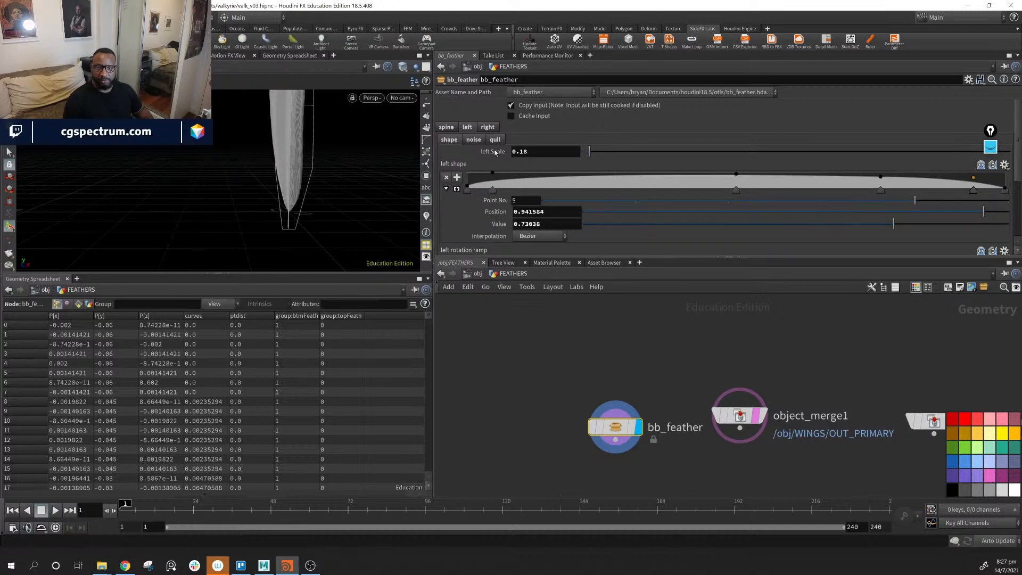
alt+middle_drag(344, 149, 357, 195)
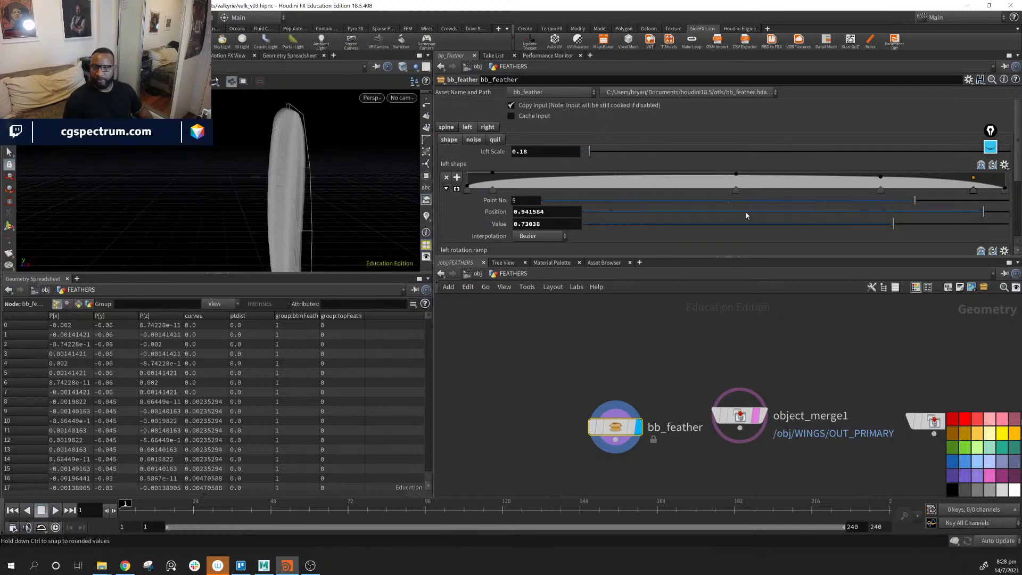
Reshape the left shape ramp with point values of about 0.81 for point 2, 0.67 for point 3, 0.58 for point 4 and 0.45 for point 5.
click(735, 176)
drag(736, 179, 737, 180)
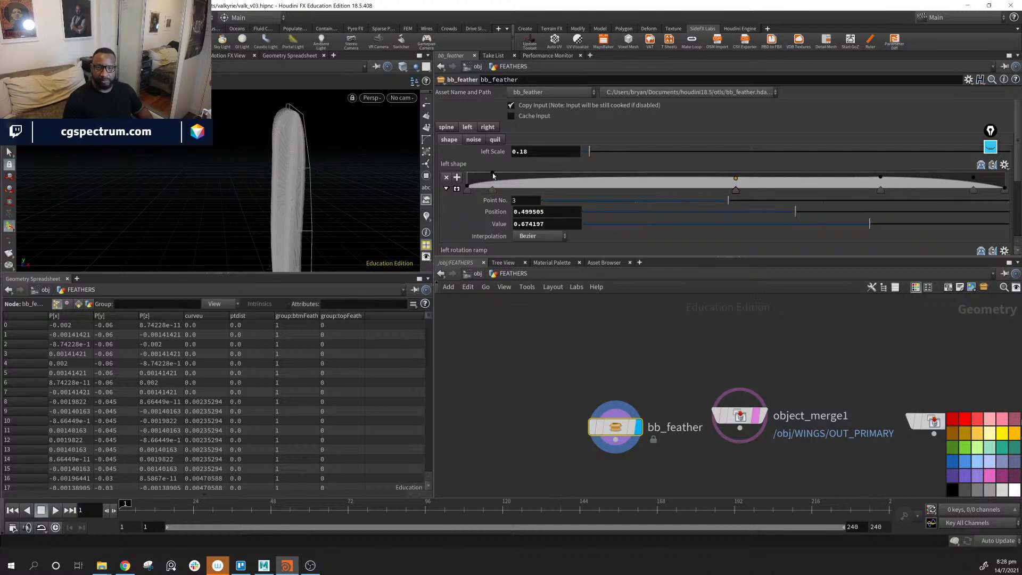
drag(493, 176, 495, 178)
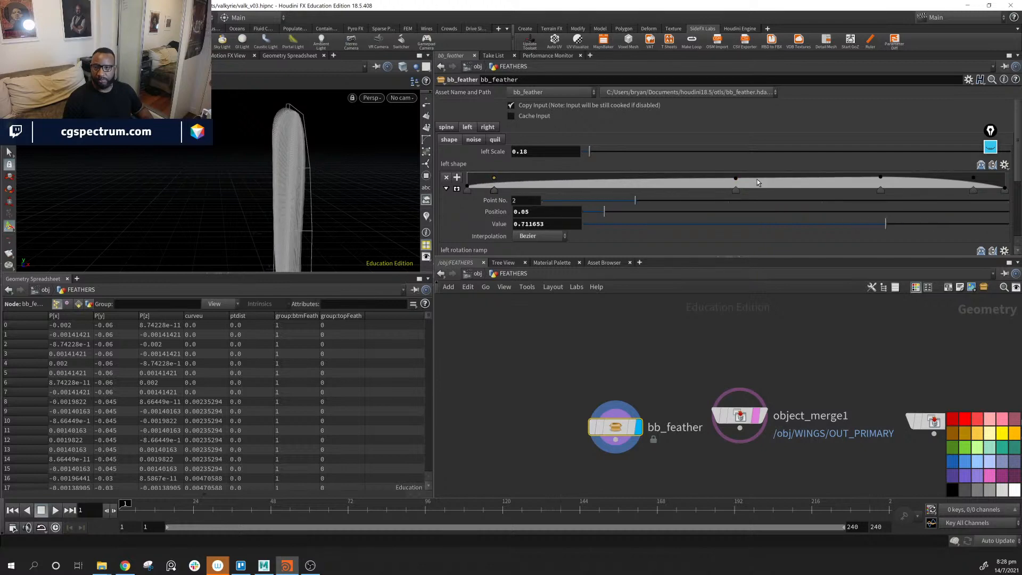
drag(881, 179, 867, 181)
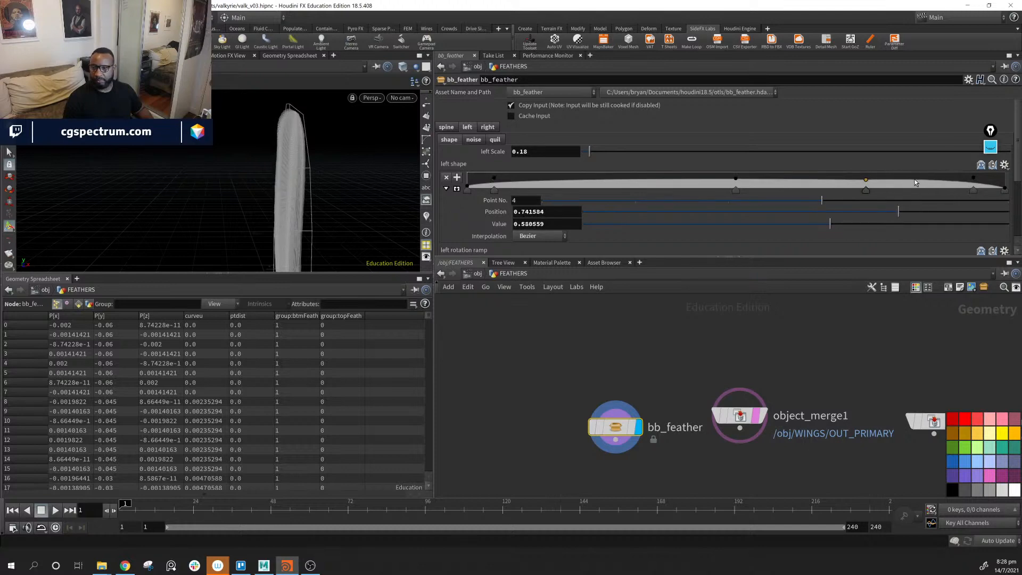
drag(974, 178, 975, 181)
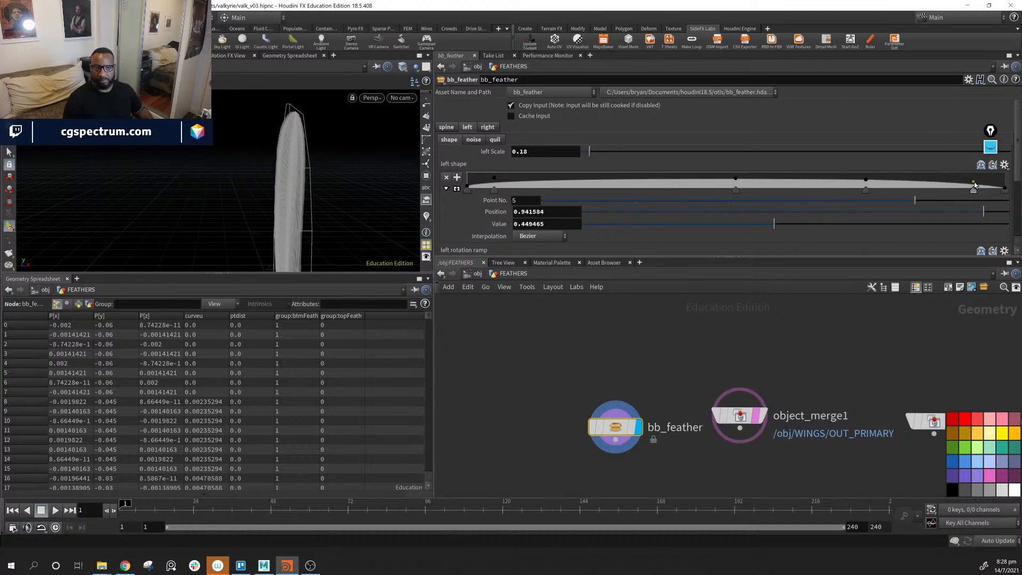
drag(356, 187, 319, 171)
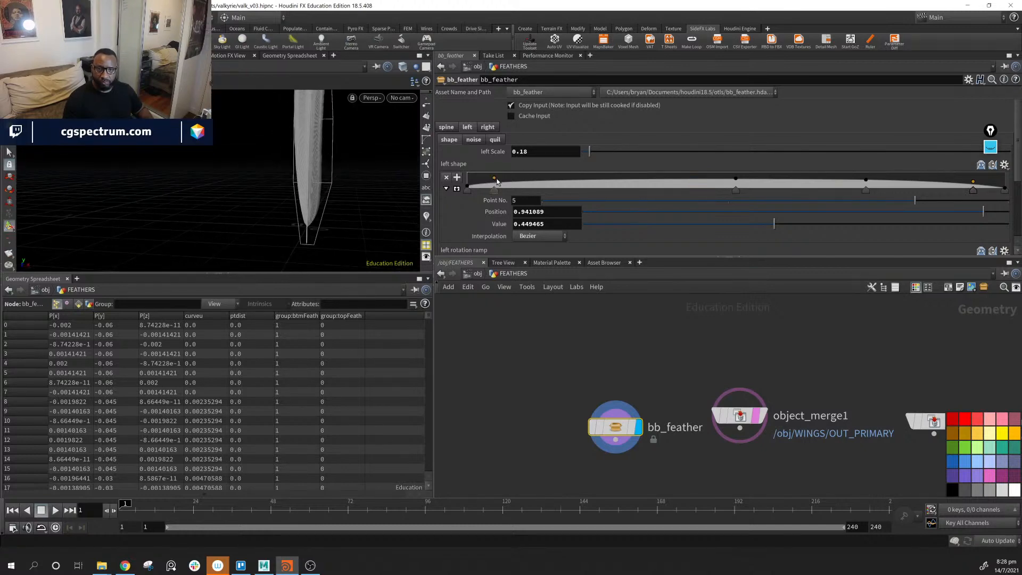
drag(494, 177, 496, 180)
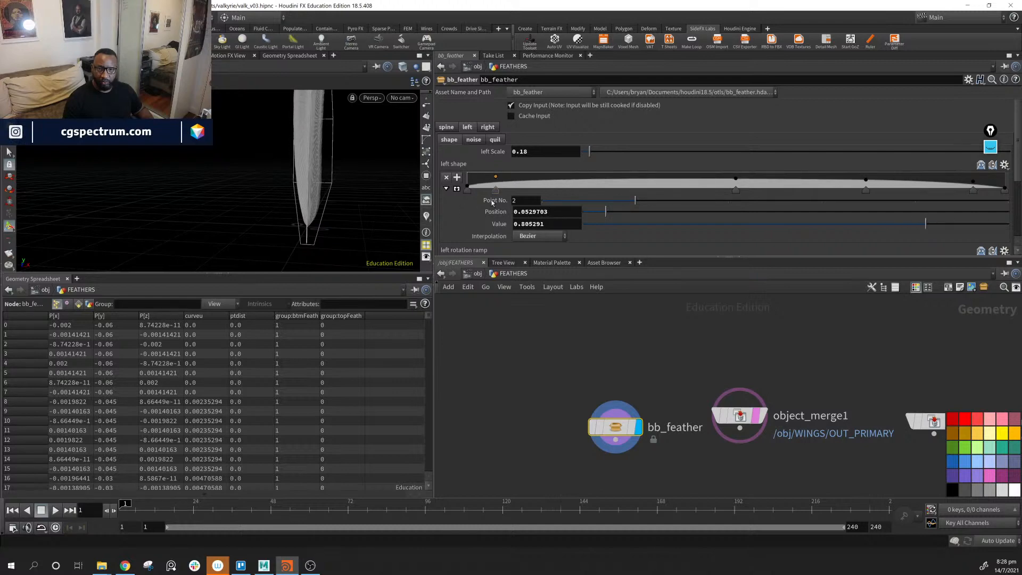
Set bb_feather's right scale to 0.137 in the right shape parameters.
click(488, 127)
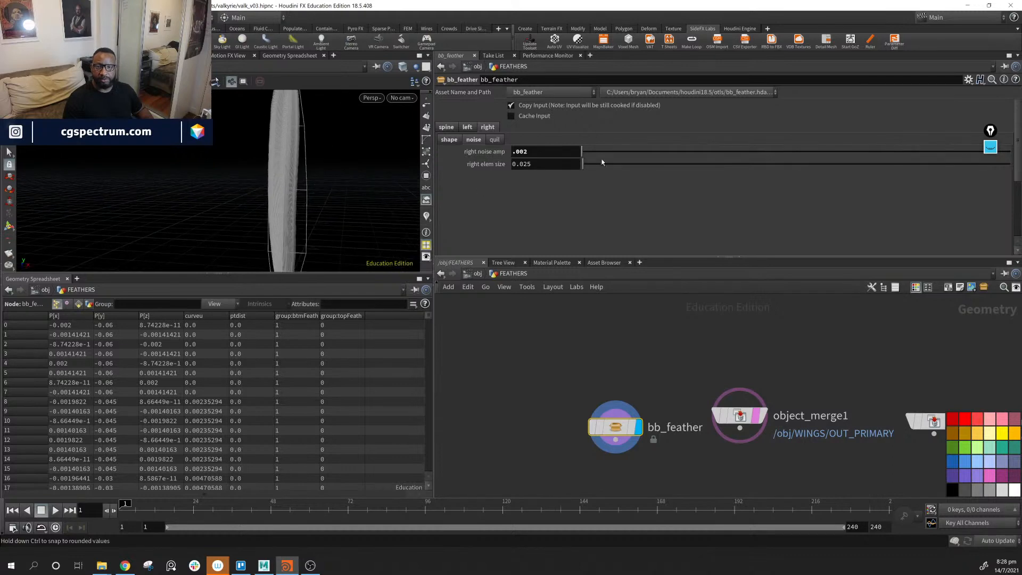
click(449, 139)
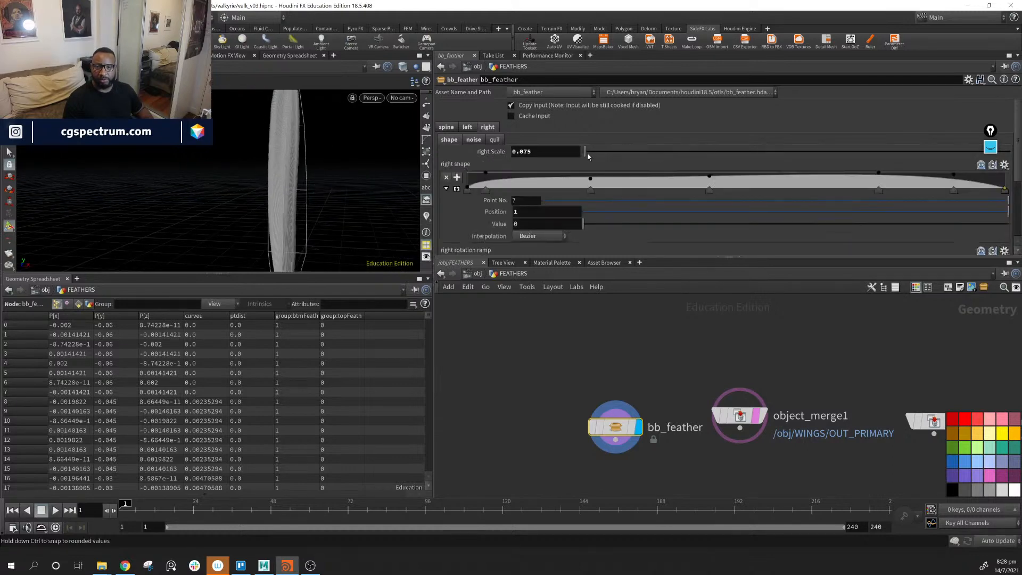
drag(587, 156, 589, 155)
alt+middle_drag(383, 155, 374, 195)
alt+middle_drag(267, 149, 322, 154)
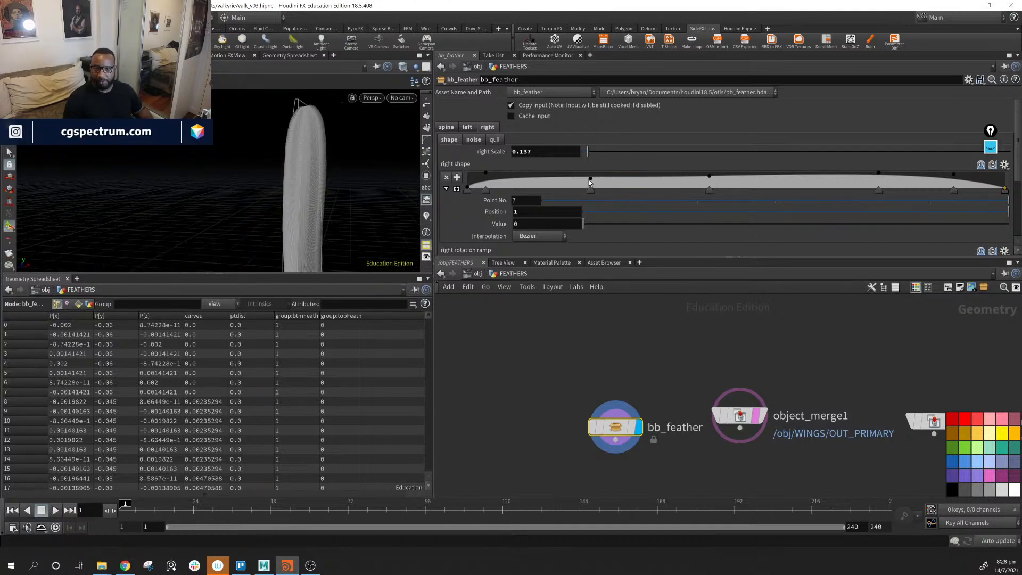
Lower the right shape ramp near the tip, with point 5 at about 0.77 and point 6 at about 0.75.
click(709, 177)
drag(878, 175, 878, 180)
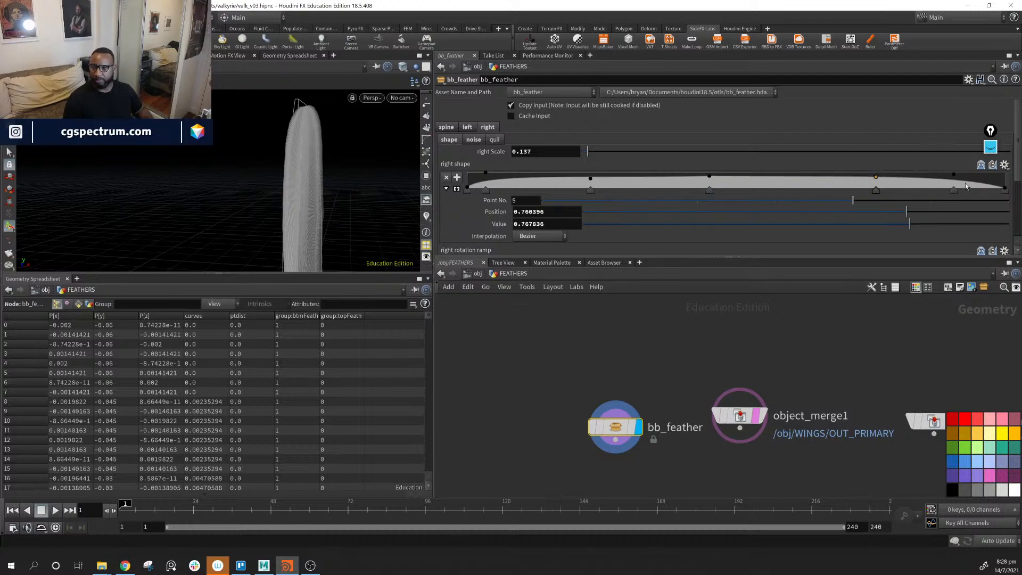
drag(954, 178, 954, 180)
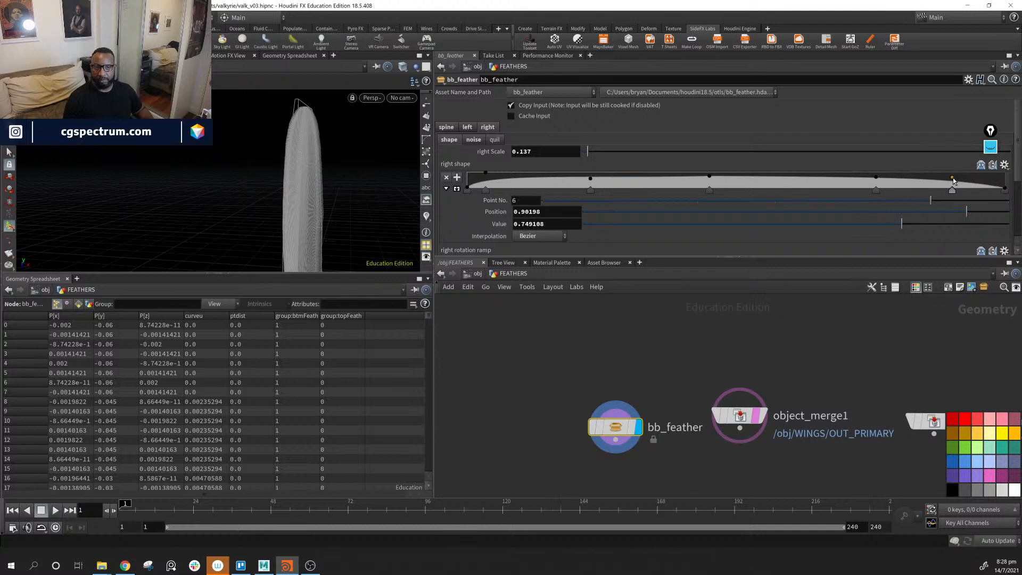
Set bb_feather's spine top length to 0.884 and compare the feather from base to tip with the templated outline.
click(447, 127)
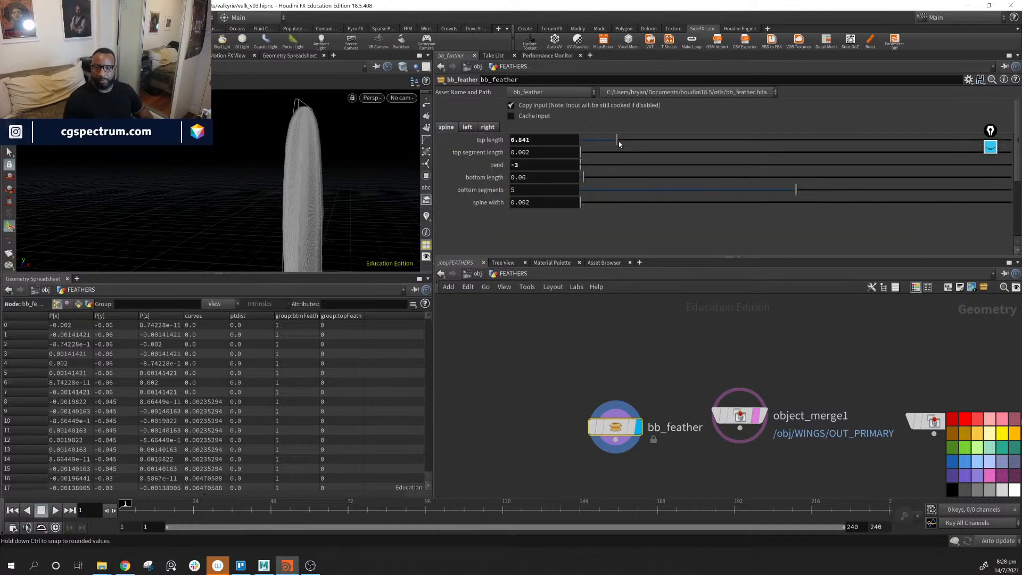
drag(619, 144, 620, 141)
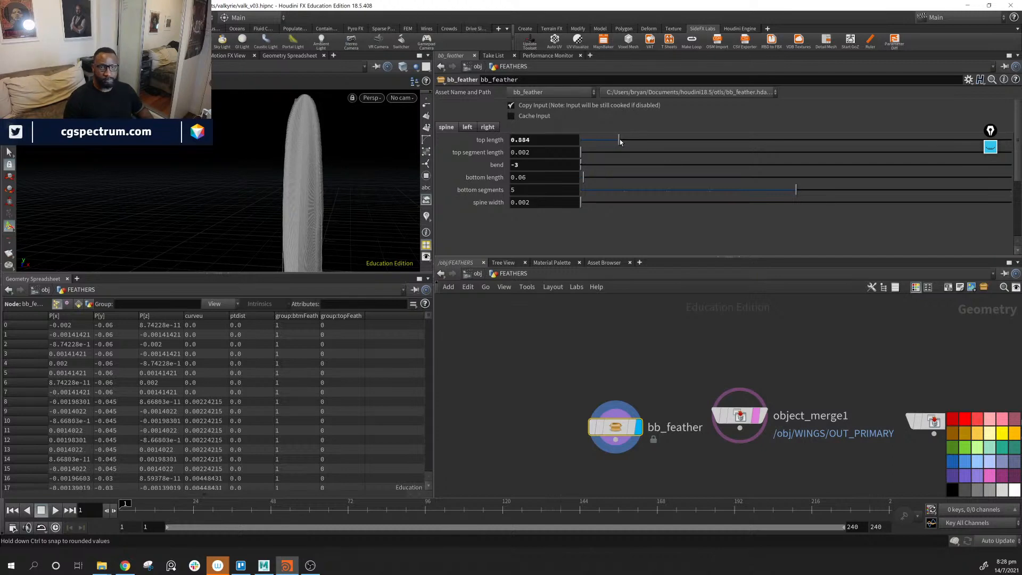
alt+middle_drag(292, 245, 287, 141)
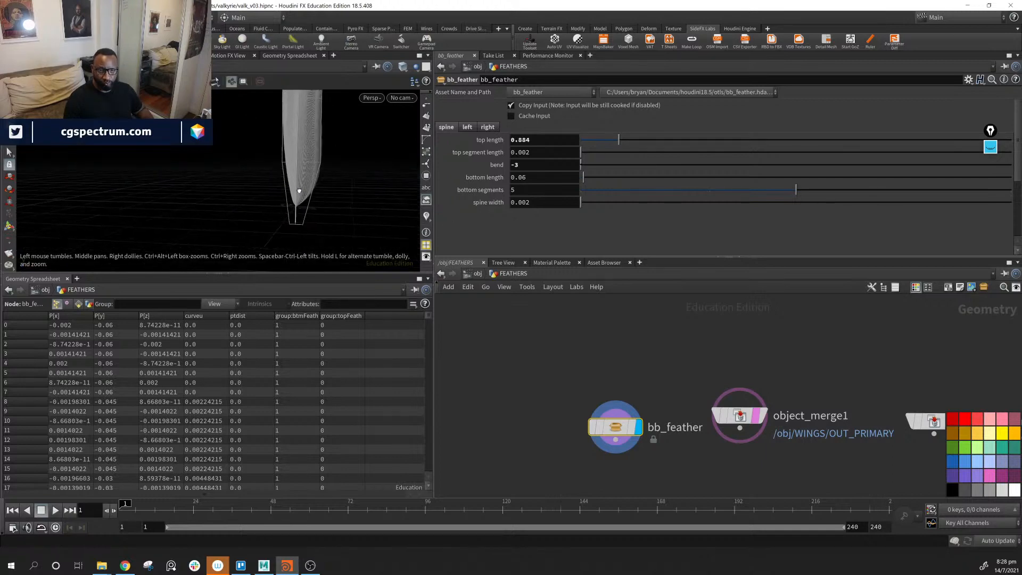
alt+drag(288, 141, 251, 194)
alt+middle_drag(251, 194, 237, 243)
alt+drag(236, 242, 432, 198)
alt+middle_drag(307, 139, 288, 137)
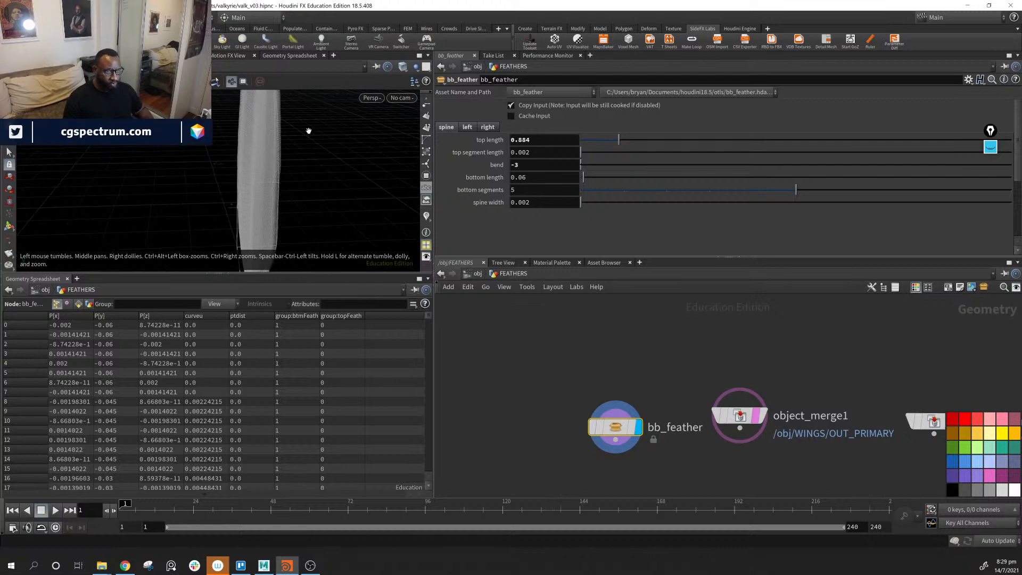
drag(309, 131, 295, 151)
Duplicate bb_feather, arrange the original under object_merge1 and the copy under object_merge2, and template only the OUT_SECONDARY geometry.
middle_drag(596, 409, 522, 367)
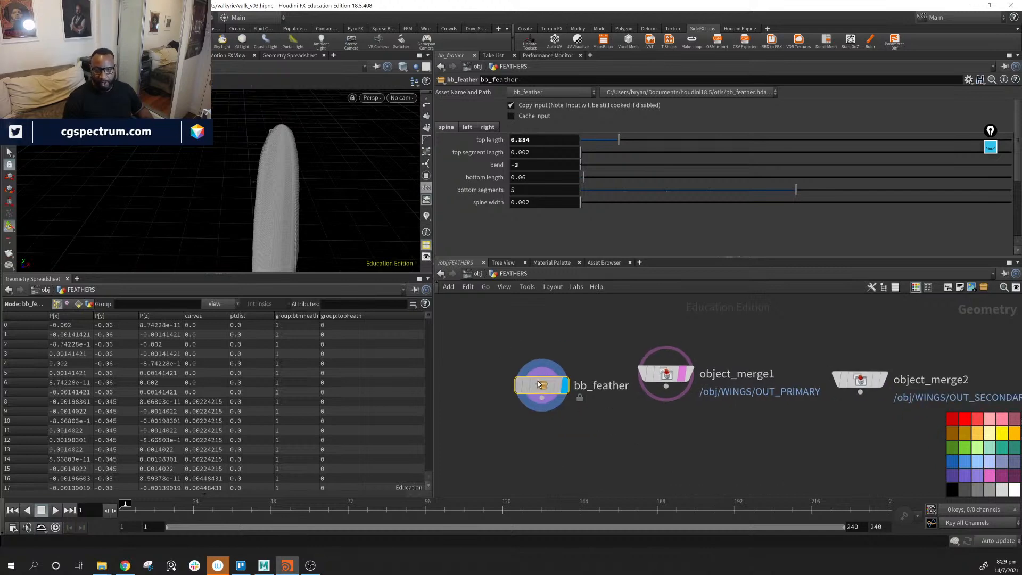
mouse_move(539, 384)
mouse_down()
mouse_move(603, 422)
mouse_move(544, 376)
mouse_up()
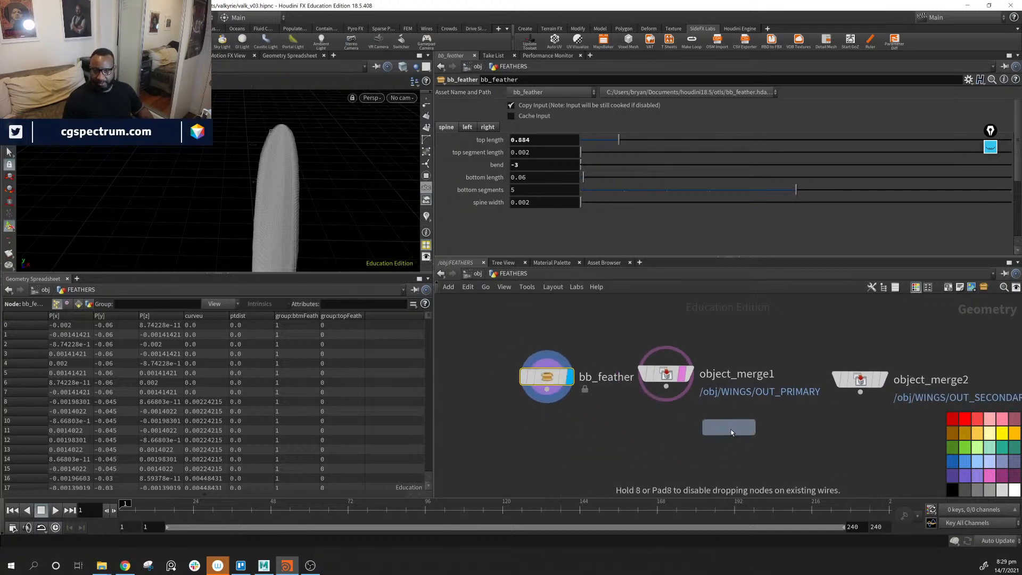
alt+drag(731, 429, 735, 425)
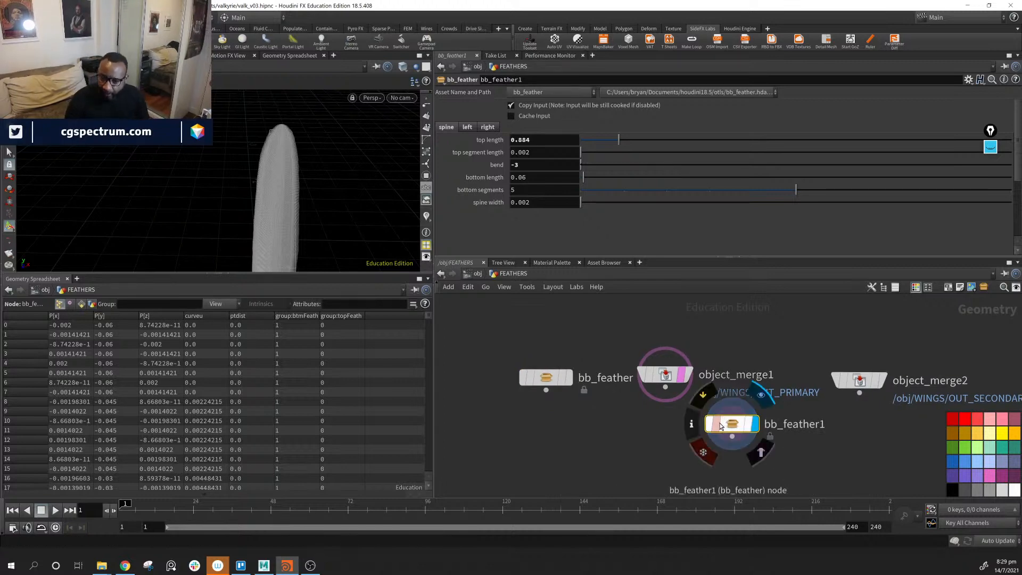
drag(732, 425, 798, 435)
drag(557, 378, 622, 419)
drag(665, 375, 604, 364)
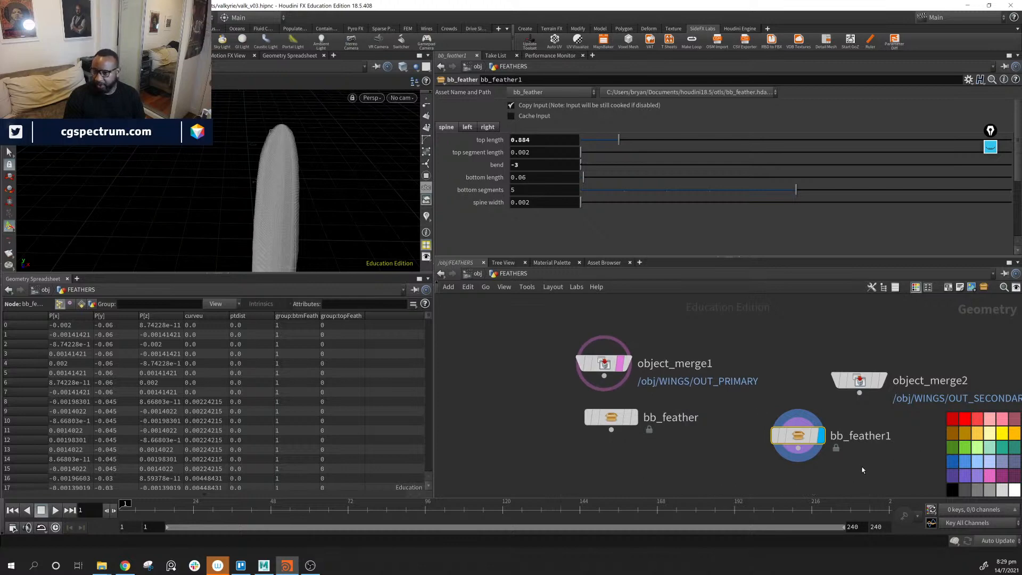
drag(876, 384, 846, 353)
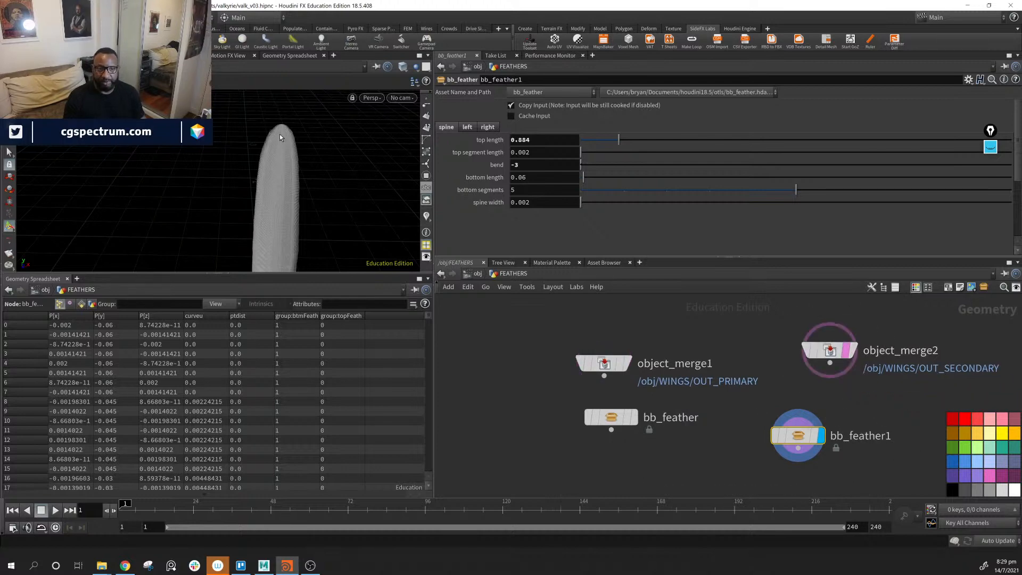
mouse_move(319, 187)
mouse_down()
mouse_move(363, 160)
mouse_move(349, 201)
mouse_move(317, 219)
mouse_move(338, 212)
mouse_move(317, 192)
mouse_move(333, 178)
mouse_up()
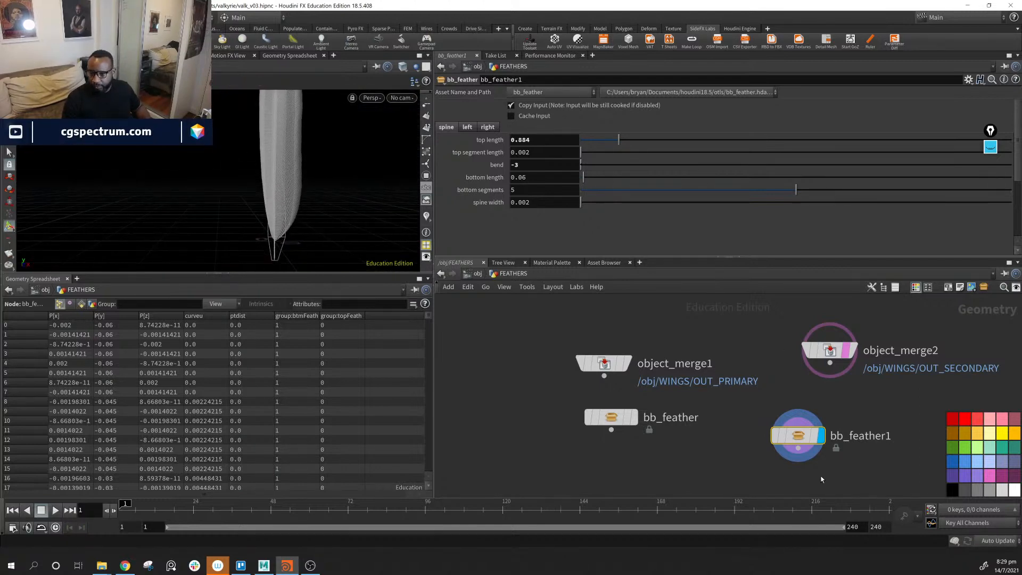
drag(804, 436, 823, 409)
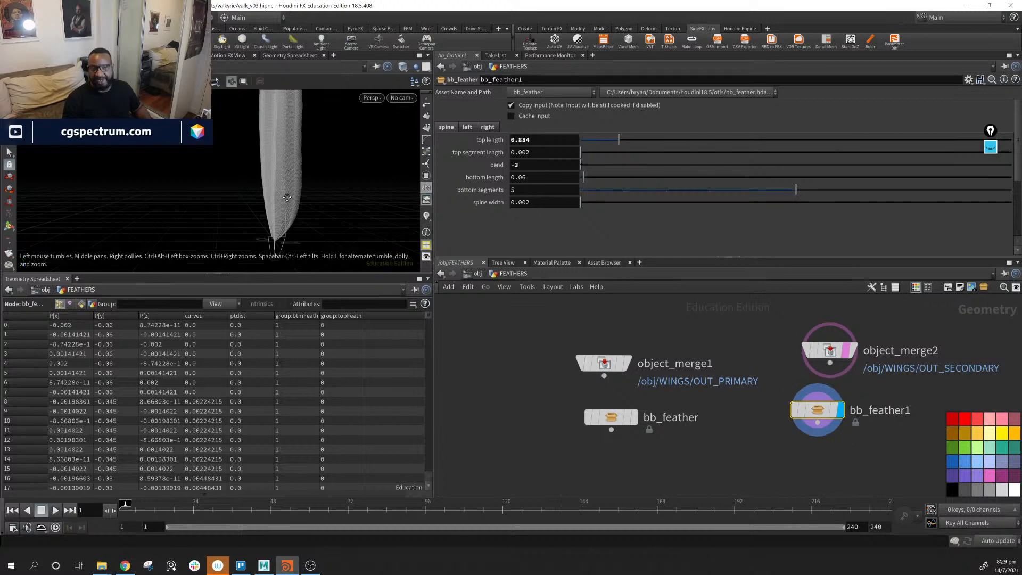
Add a Transform node below bb_feather1 and connect it to the feather's output.
scroll(275, 221, up, 5)
scroll(287, 221, down, 2)
alt+drag(289, 221, 336, 188)
middle_drag(826, 469, 766, 440)
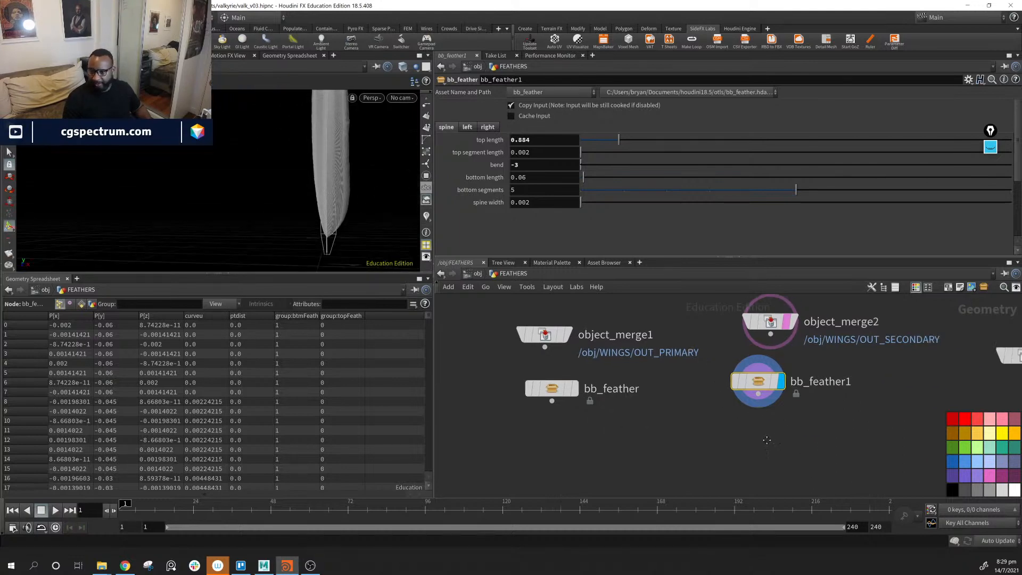
key(Tab)
text(trans)
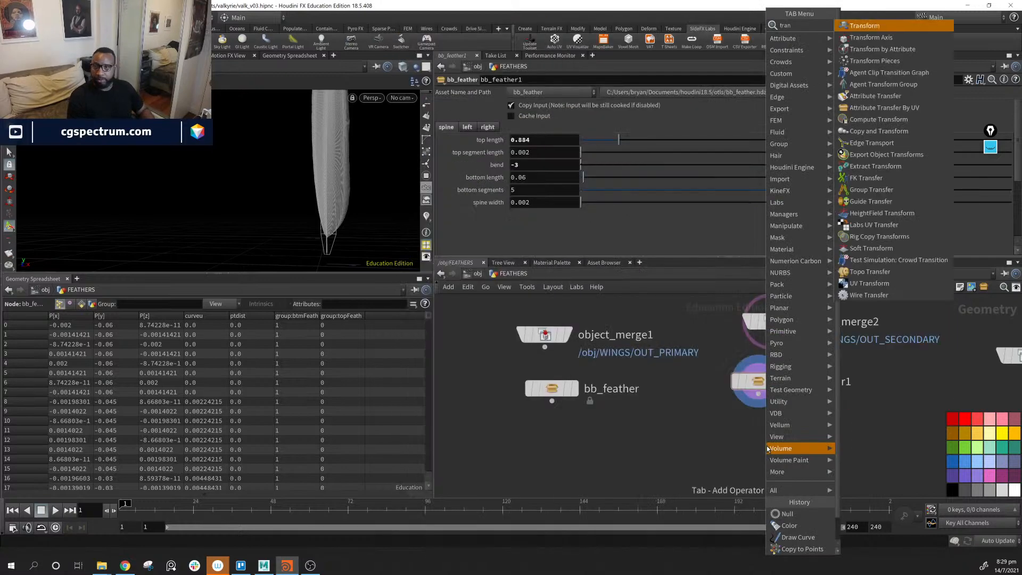
key(Return)
click(767, 446)
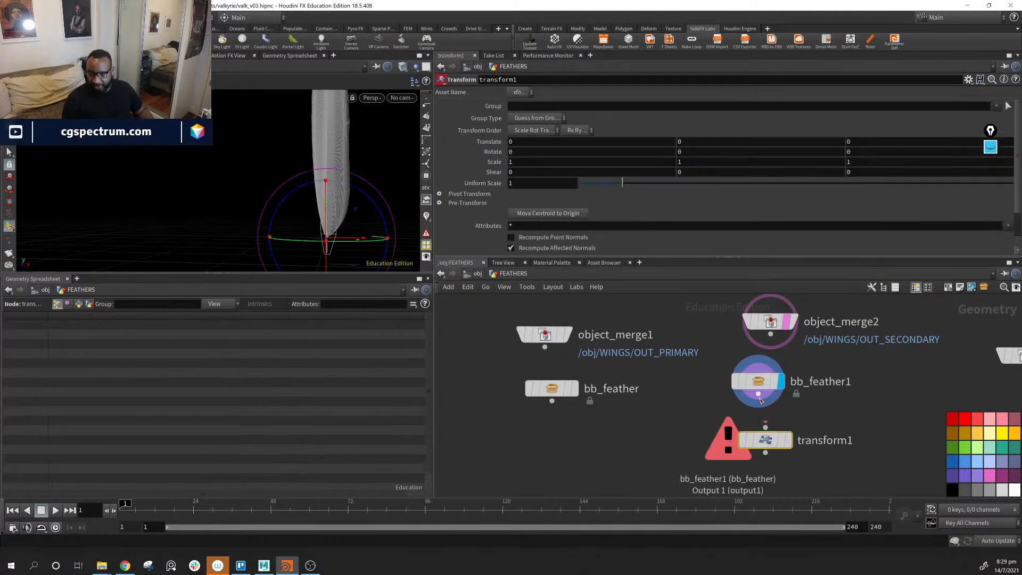
click(766, 426)
click(758, 394)
drag(766, 440, 761, 431)
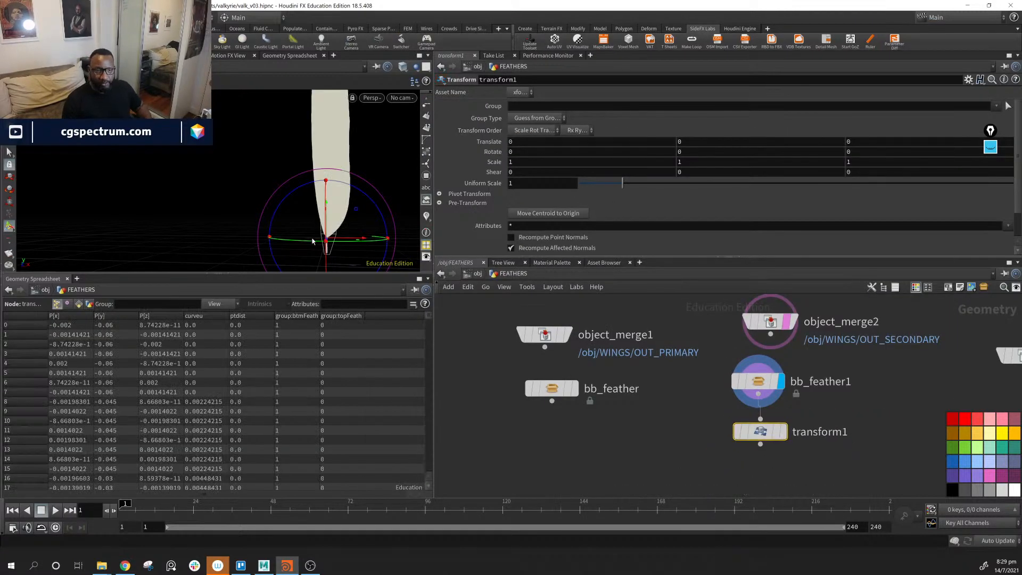
key(ctrl+z)
Scale the feather on transform1 to about 0.289 on all axes and display the node to match the secondary outline.
drag(345, 216, 194, 219)
key(y)
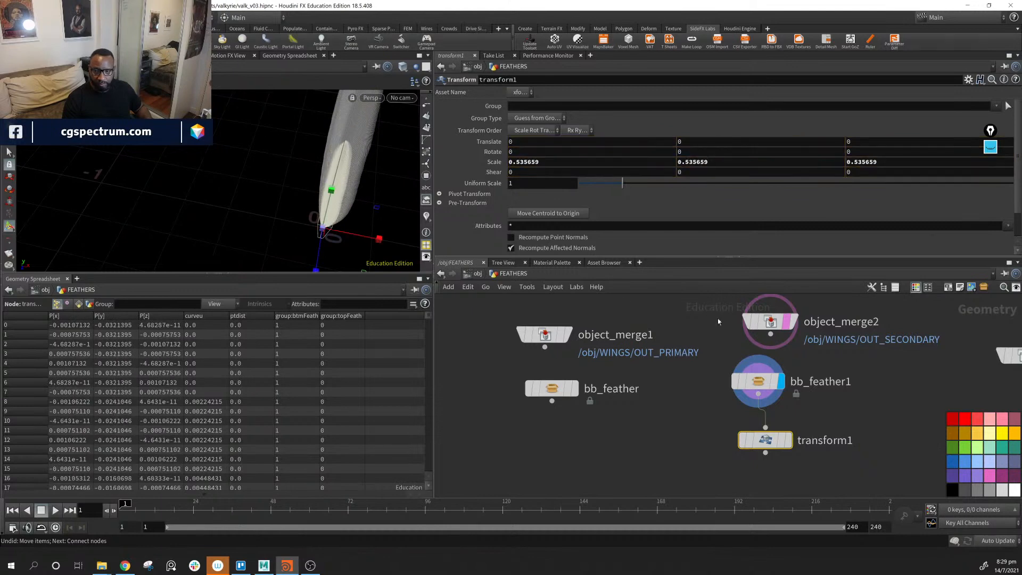
click(789, 440)
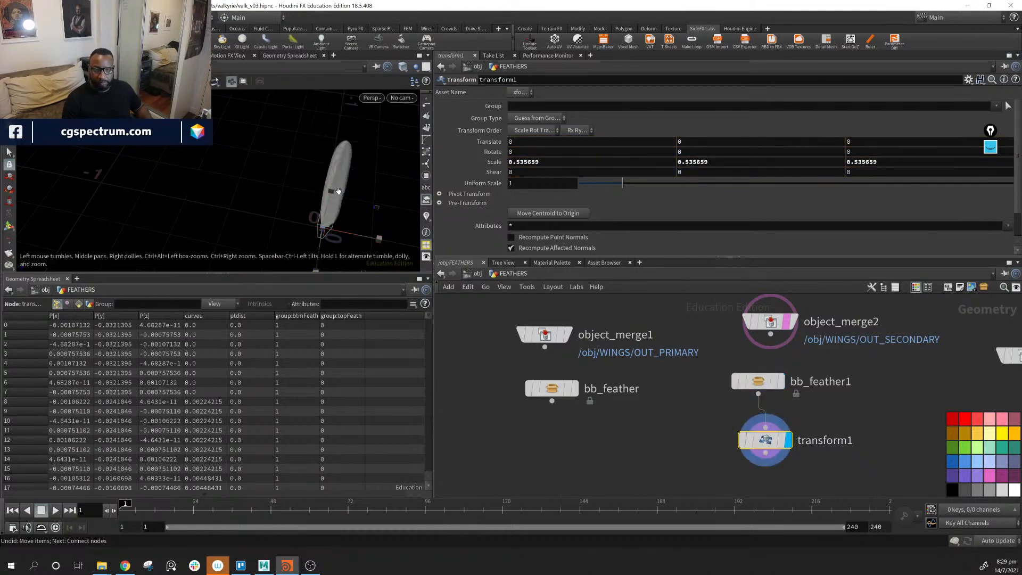
drag(338, 190, 107, 217)
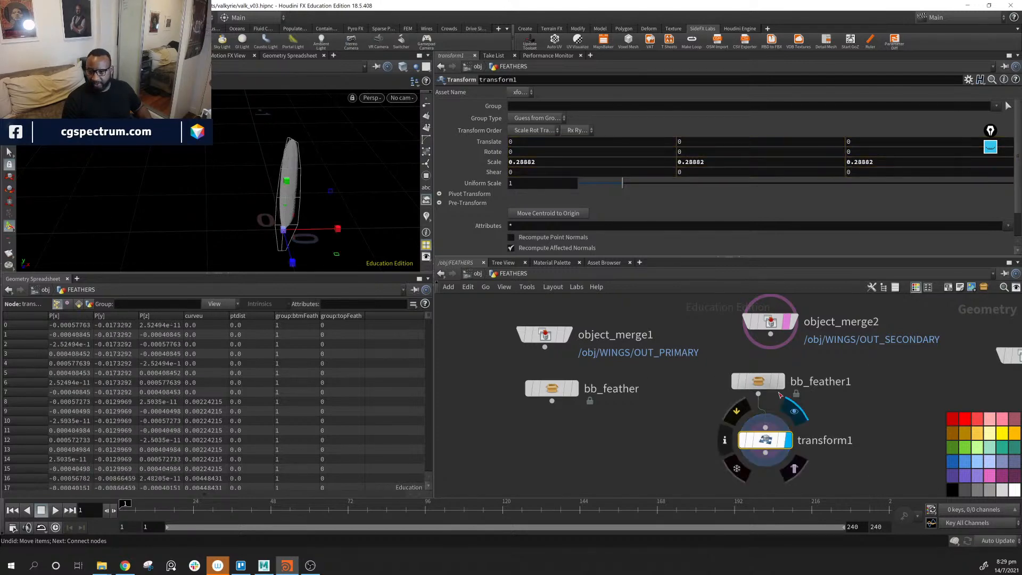
Widen the base of bb_feather1's left shape ramp, with point 1 at about 0.62 and point 2 higher, and set left scale to about 0.211.
click(762, 383)
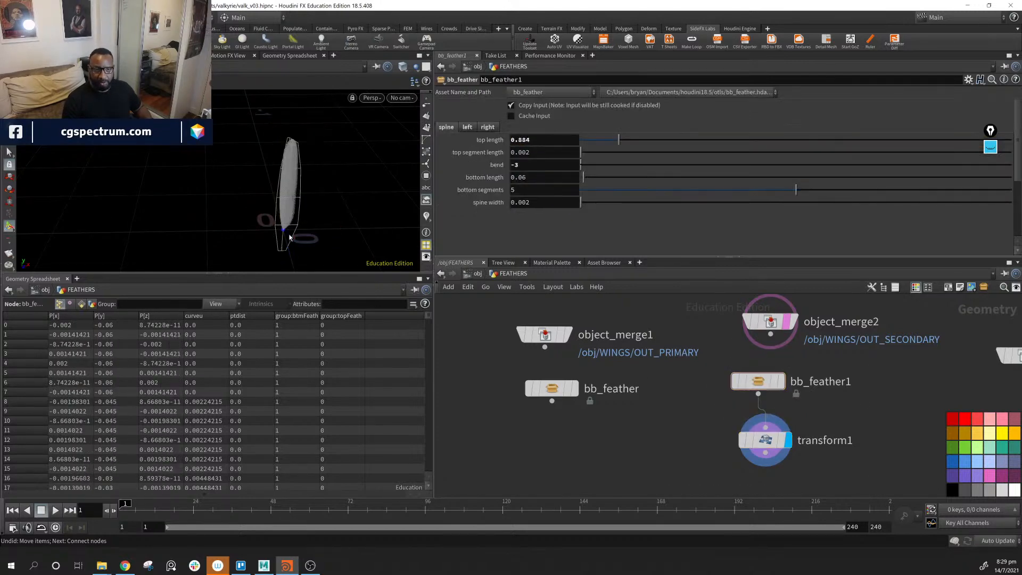
alt+drag(292, 234, 353, 197)
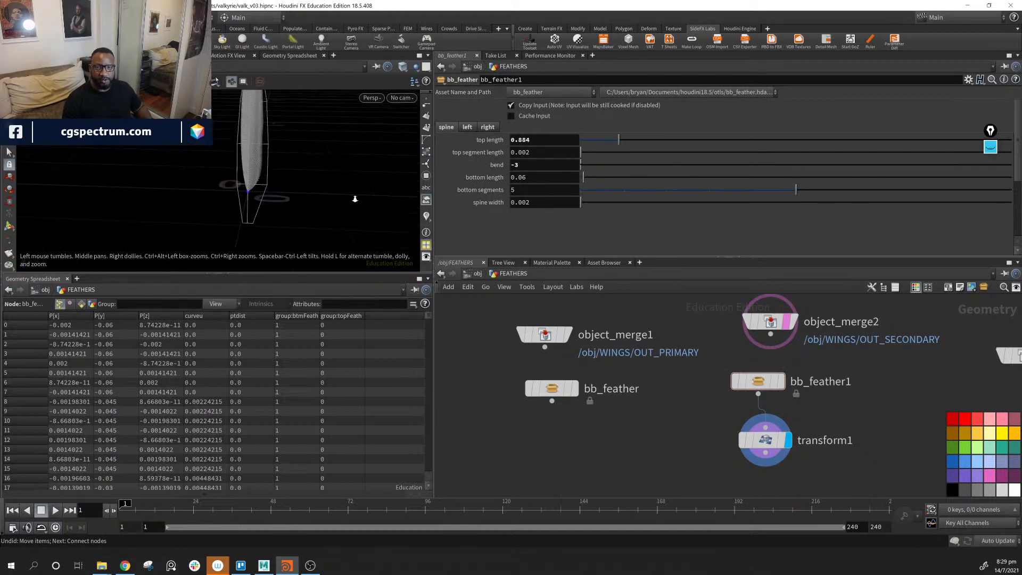
click(468, 127)
alt+middle_drag(219, 144, 231, 194)
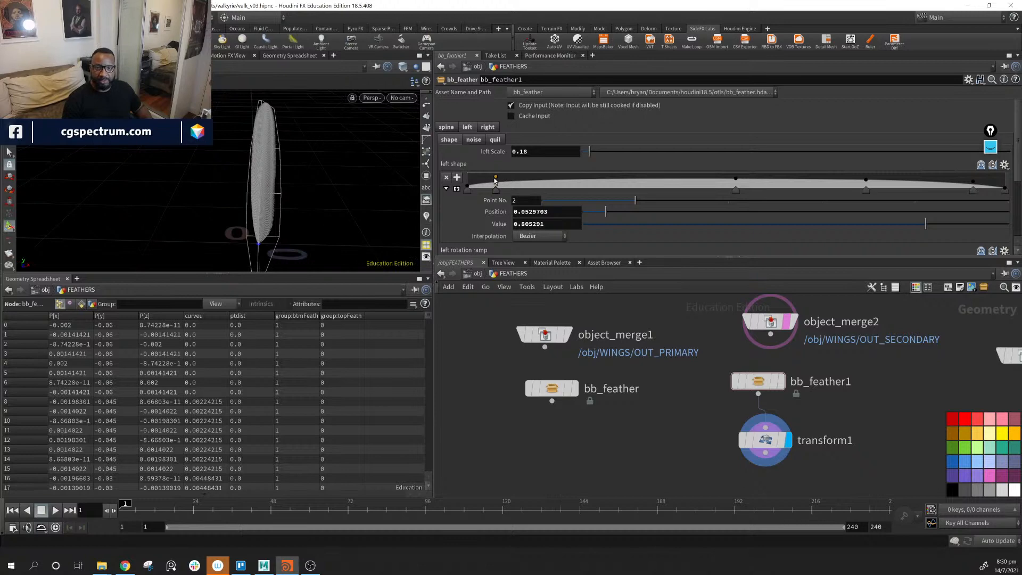
drag(495, 180, 464, 183)
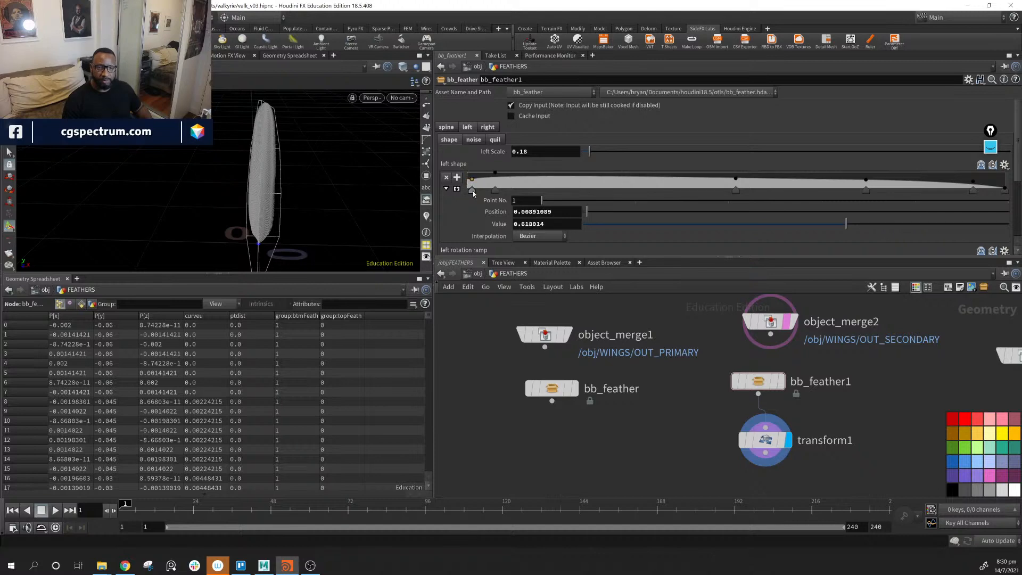
drag(471, 181, 473, 183)
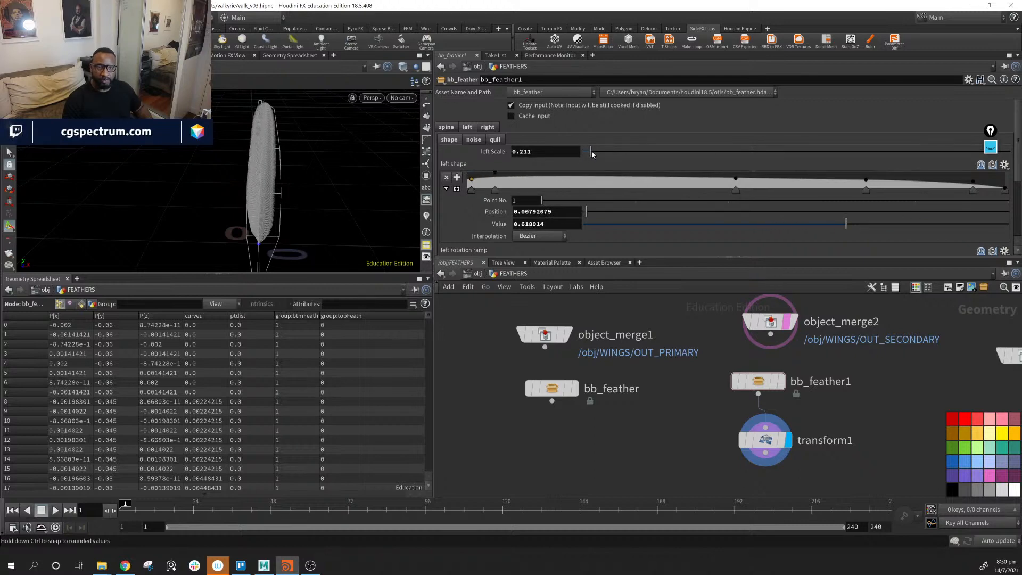
Set bb_feather1's right scale to 0.23 and lower the right shape ramp's point 5 to about 0.54 and point 6 to about 0.60.
click(488, 128)
drag(590, 154, 594, 154)
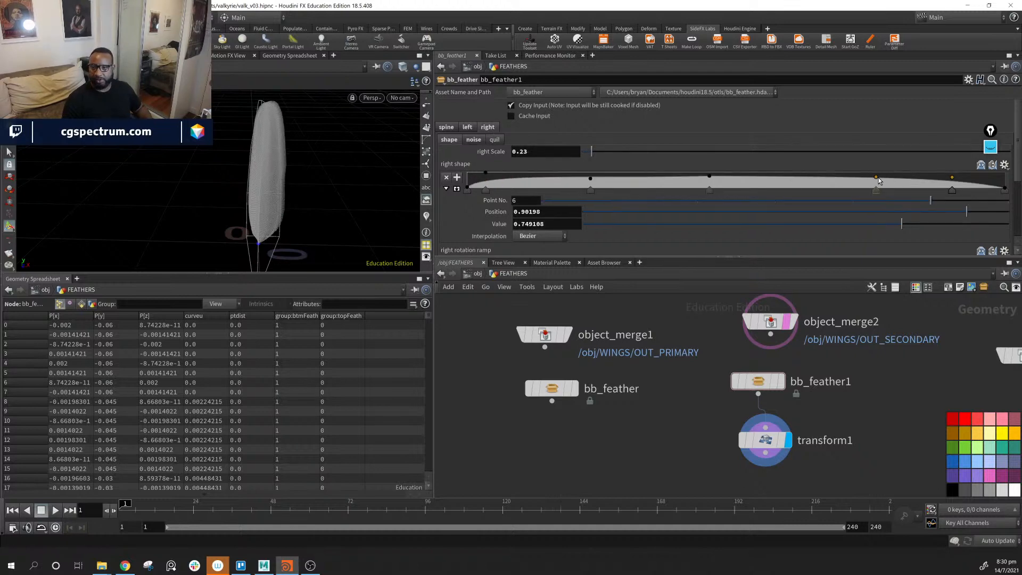
drag(877, 178, 877, 181)
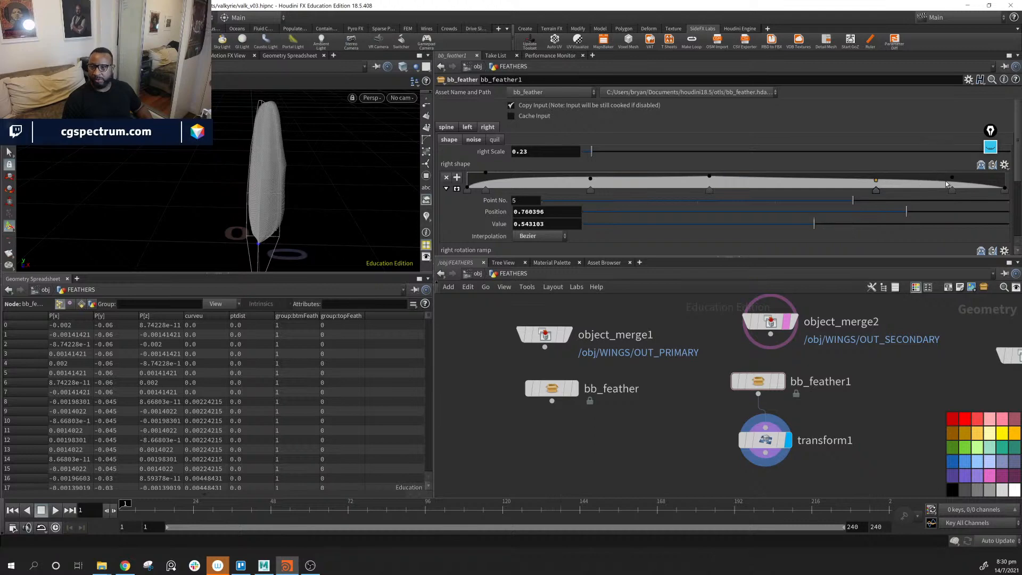
drag(953, 180, 950, 184)
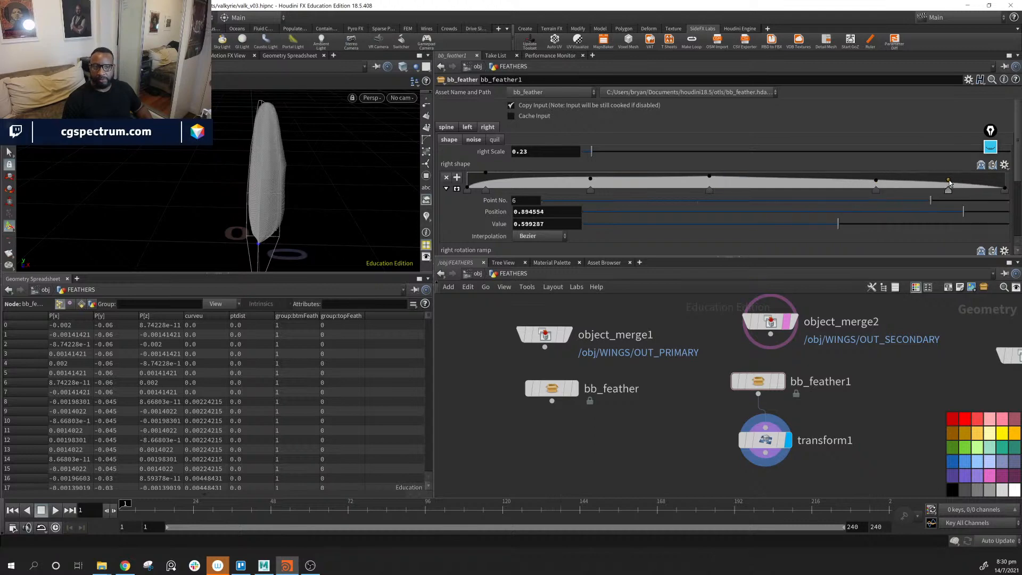
Lower the right shape ramp further, with point 3 slightly down, point 4 at about 0.69 and point 6 at about 0.47.
click(710, 176)
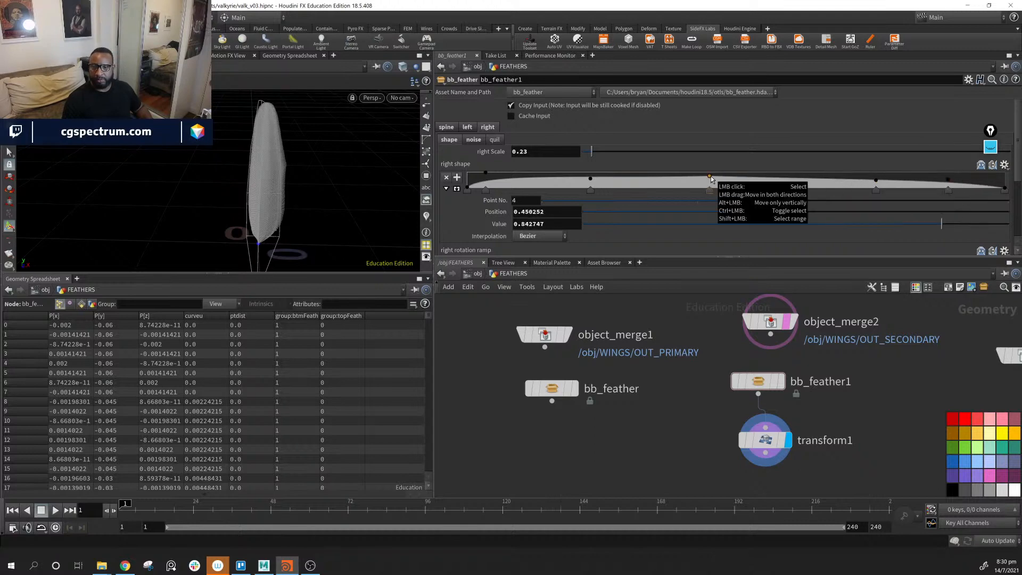
drag(709, 175, 724, 179)
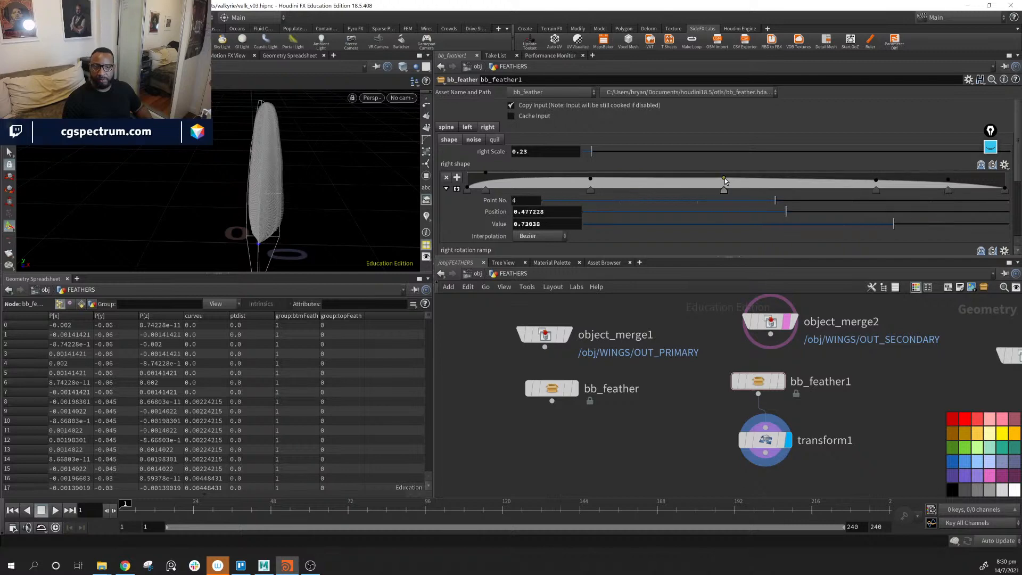
drag(592, 179, 592, 180)
drag(725, 179, 725, 180)
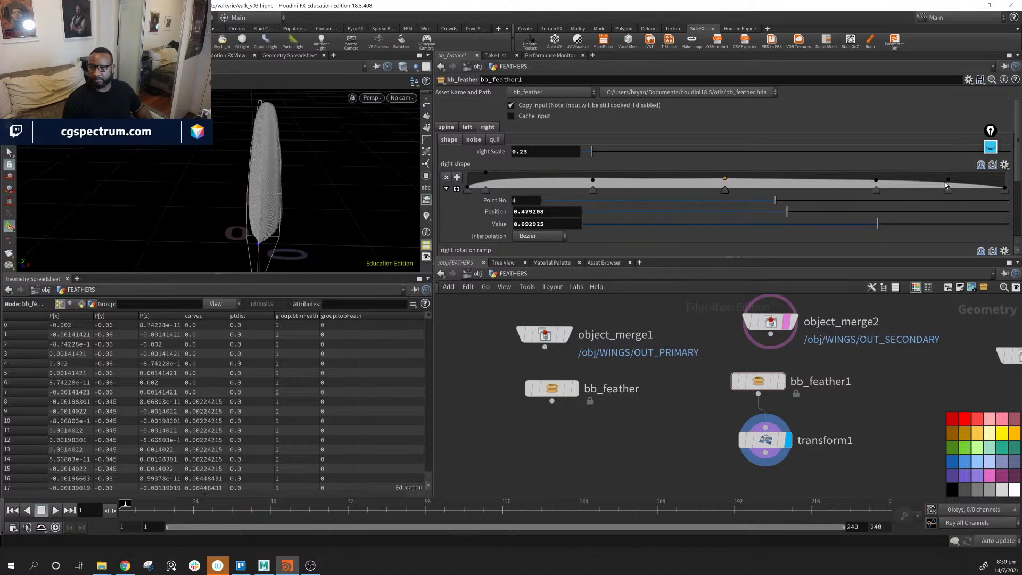
drag(948, 179, 948, 186)
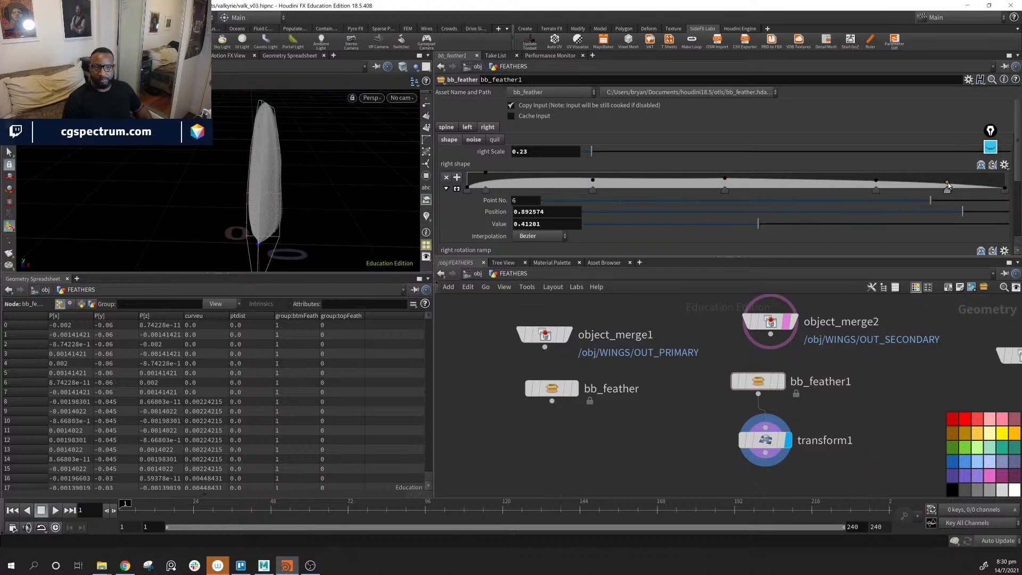
Examine the reshaped secondary feather from several angles against its templated outline.
alt+drag(341, 224, 346, 213)
alt+middle_drag(346, 213, 354, 201)
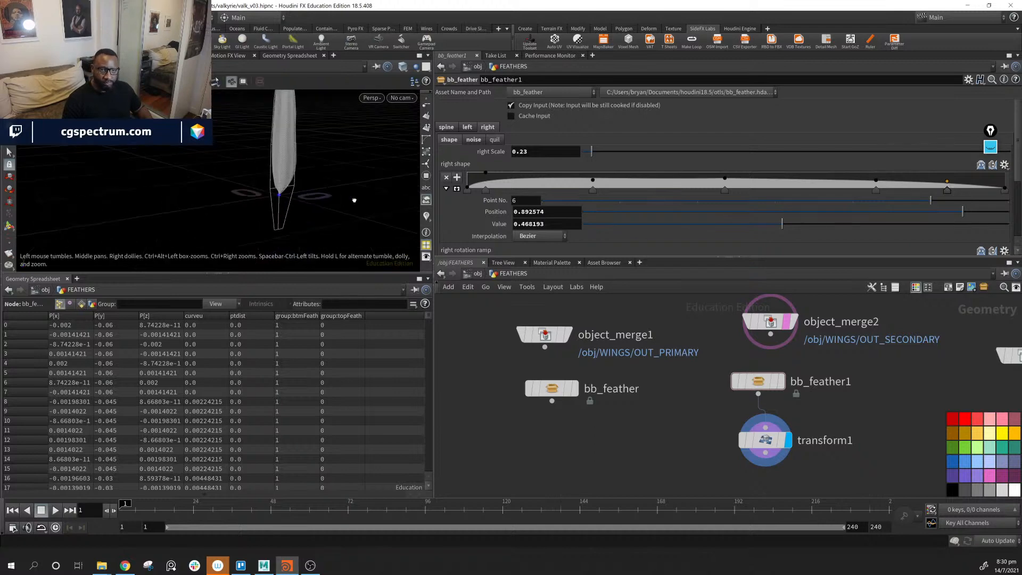
alt+drag(354, 201, 373, 194)
alt+right_drag(373, 194, 473, 243)
alt+middle_drag(323, 221, 318, 209)
mouse_move(318, 209)
alt+mouse_down()
mouse_move(345, 210)
mouse_move(283, 203)
mouse_move(272, 187)
mouse_move(190, 187)
mouse_move(300, 202)
alt+mouse_up()
alt+middle_drag(308, 188, 295, 205)
mouse_move(295, 205)
alt+mouse_down()
mouse_move(253, 241)
mouse_move(306, 200)
alt+mouse_up()
alt+right_drag(305, 200, 213, 179)
alt+drag(213, 179, 217, 186)
Reposition object_merge3 beside the secondary feather nodes and display its OUT_COVERTS geometry.
middle_drag(896, 379, 722, 404)
drag(869, 381, 858, 364)
click(863, 364)
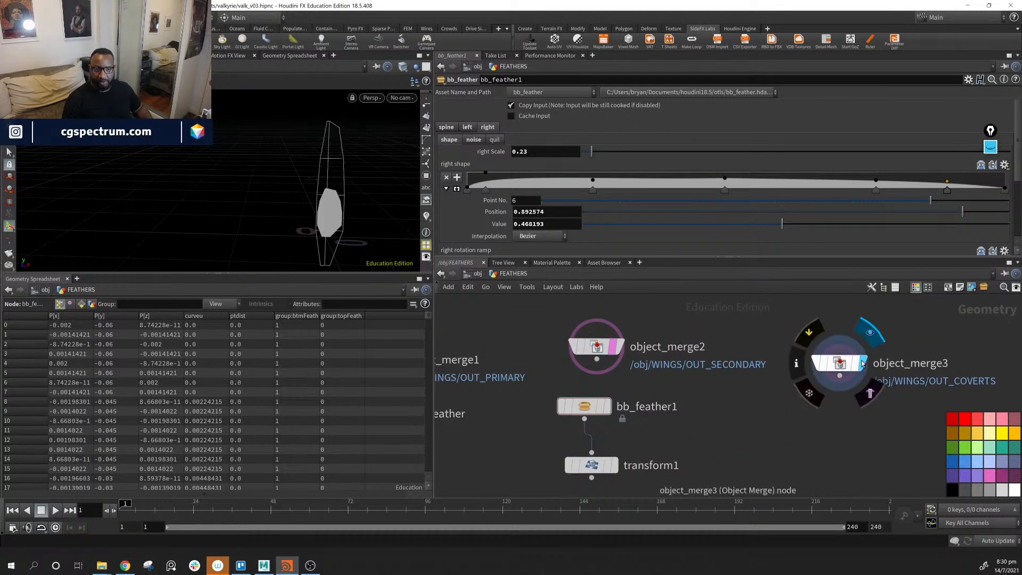
Duplicate bb_feather1 together with transform1 and arrange the copies directly beneath object_merge3.
drag(688, 390, 578, 479)
alt+drag(601, 411, 859, 424)
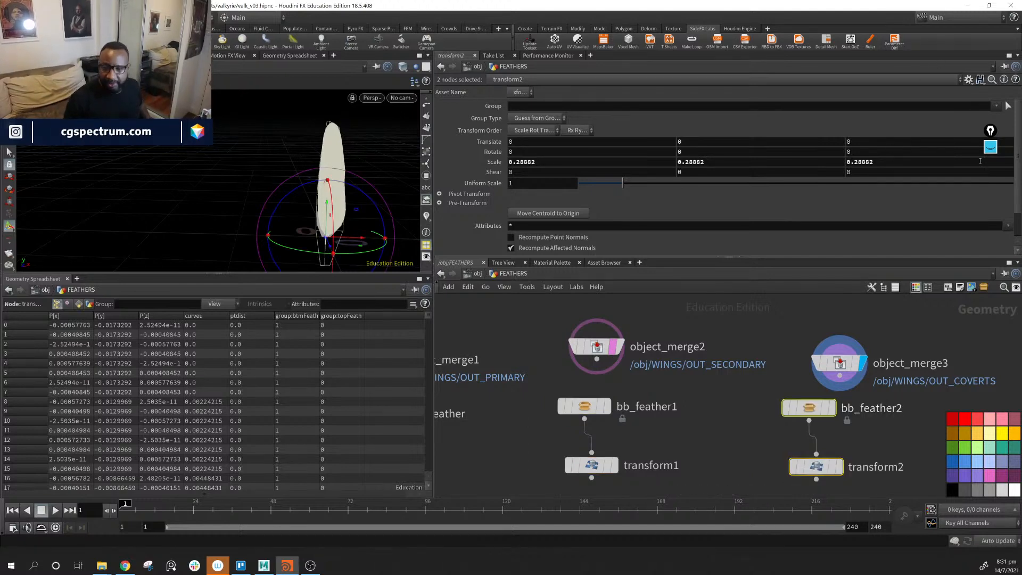
middle_drag(874, 435, 754, 390)
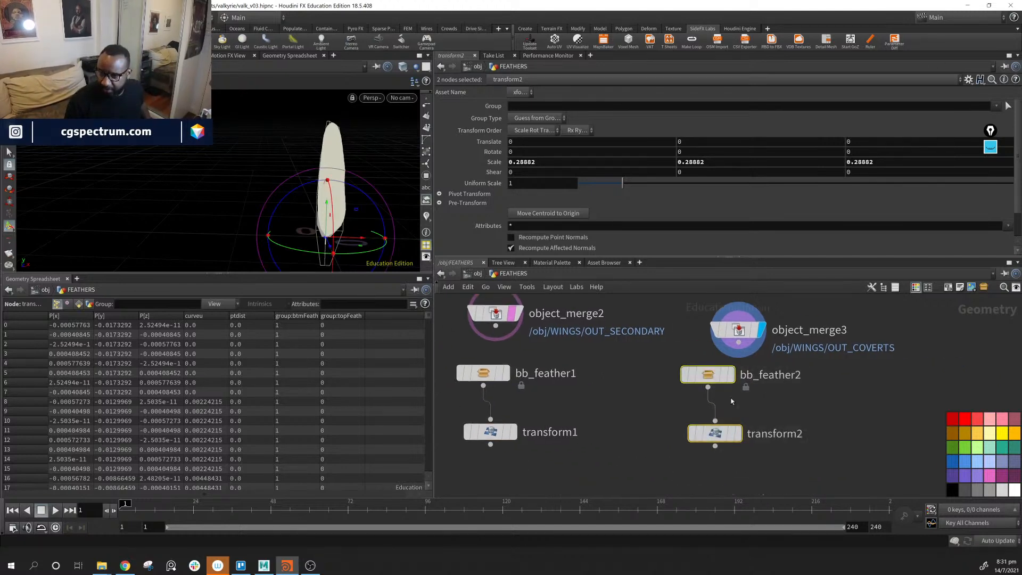
drag(709, 375, 733, 370)
drag(735, 329, 723, 318)
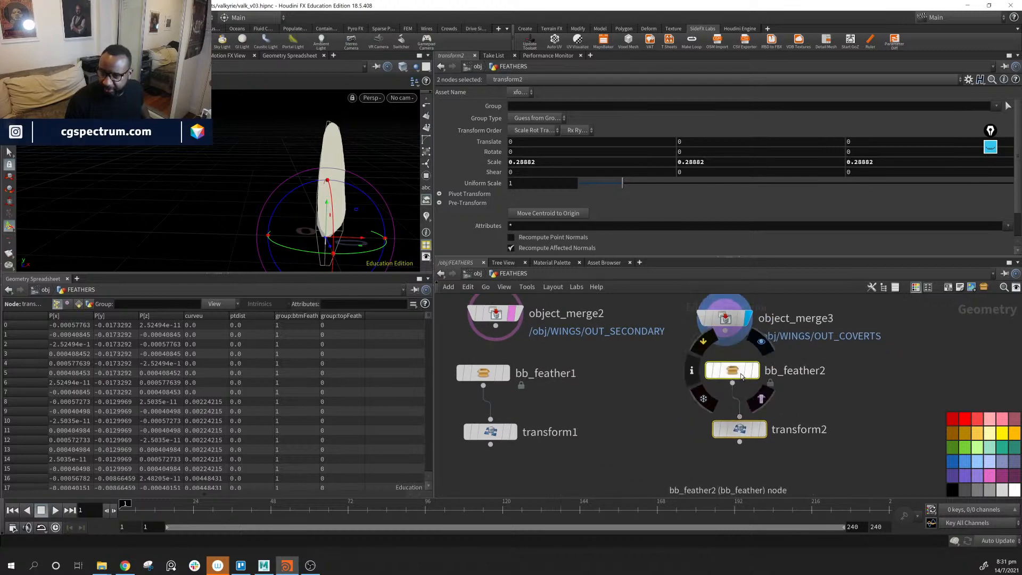
Line up bb_feather2 and transform2 beneath object_merge3, display transform2 and template object_merge3 as the covert reference.
drag(732, 371, 729, 358)
click(739, 423)
drag(739, 423, 731, 415)
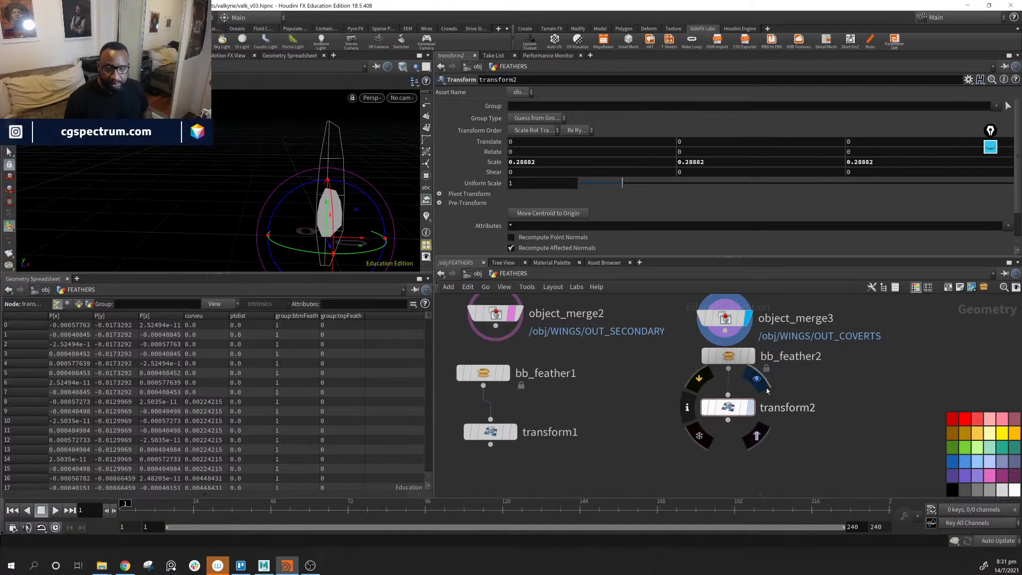
click(750, 408)
alt+drag(334, 188, 293, 153)
click(740, 317)
scroll(294, 153, up, 3)
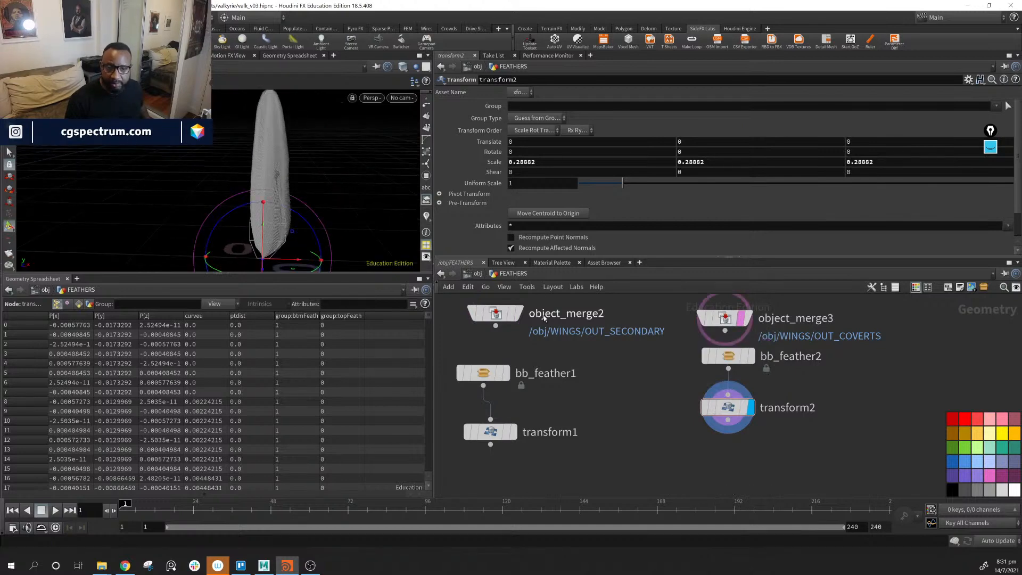
Scale transform2 down uniformly to about 0.125 so the feather matches the covert outline's height.
click(720, 409)
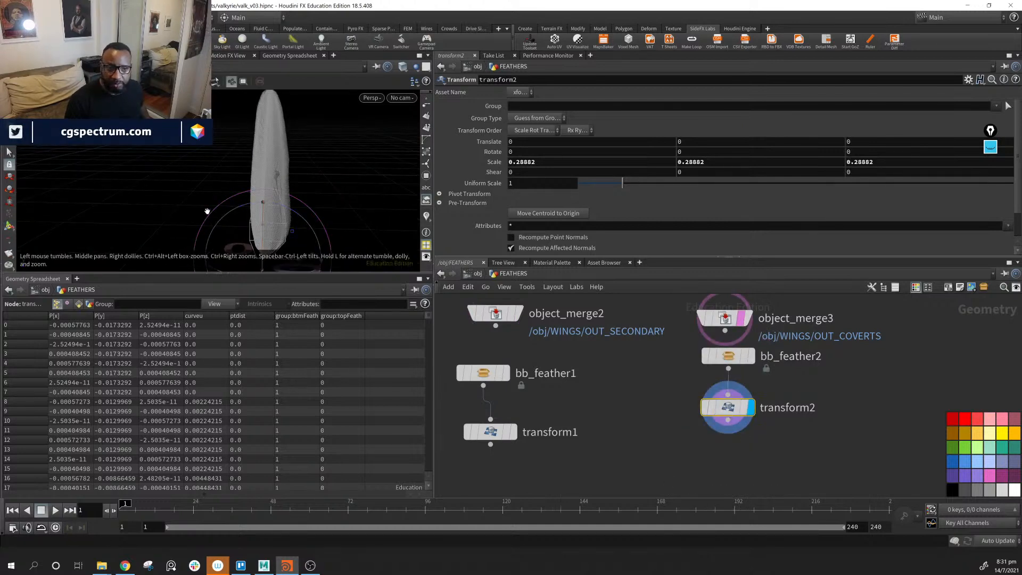
alt+drag(207, 212, 229, 183)
key(y)
drag(280, 206, 13, 163)
alt+right_drag(331, 187, 468, 198)
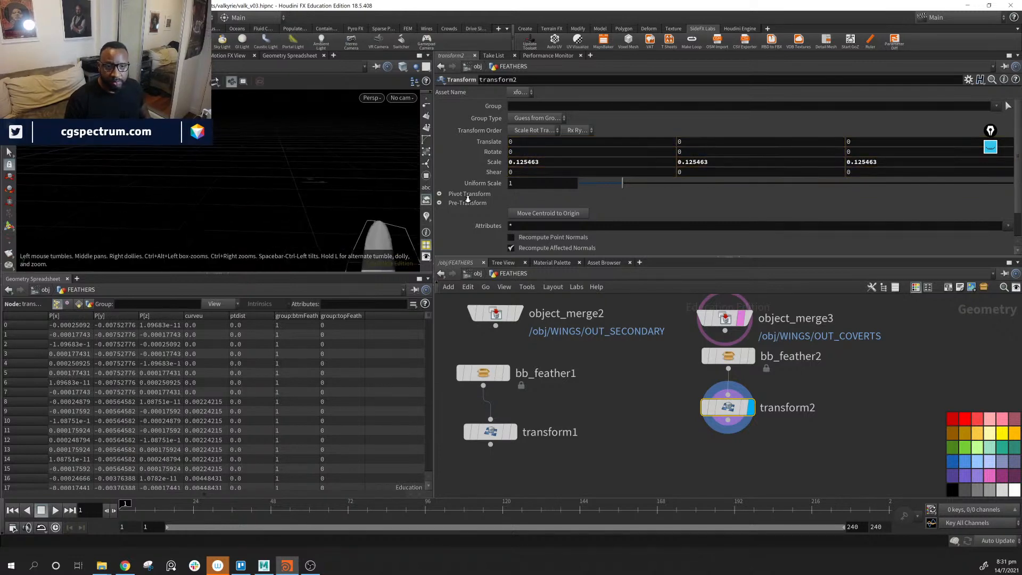
alt+middle_drag(468, 199, 317, 167)
Set bb_feather2's left scale to 0.41 and adjust point 5 of the left shape ramp to a value of about 0.36.
click(729, 356)
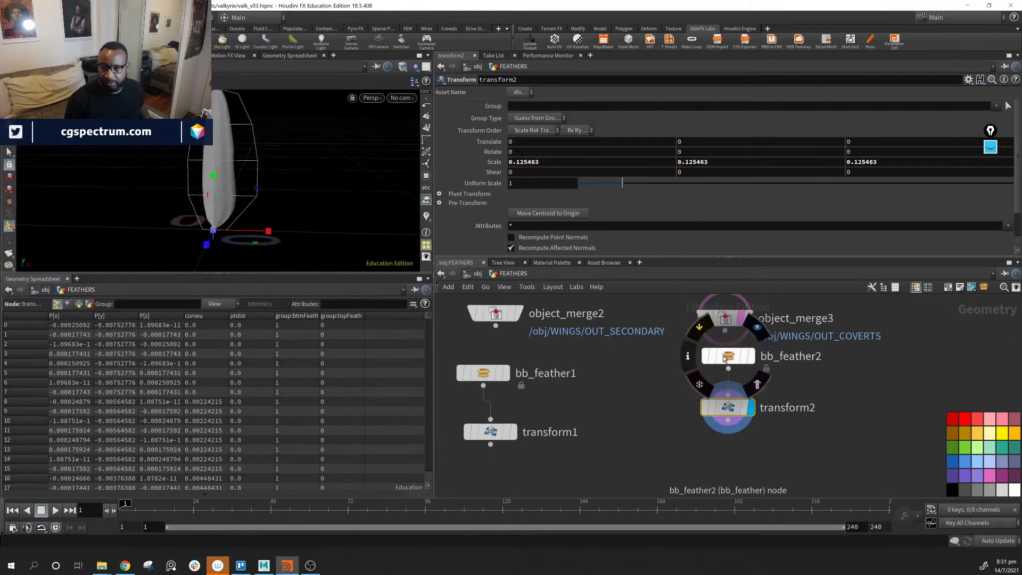
click(851, 386)
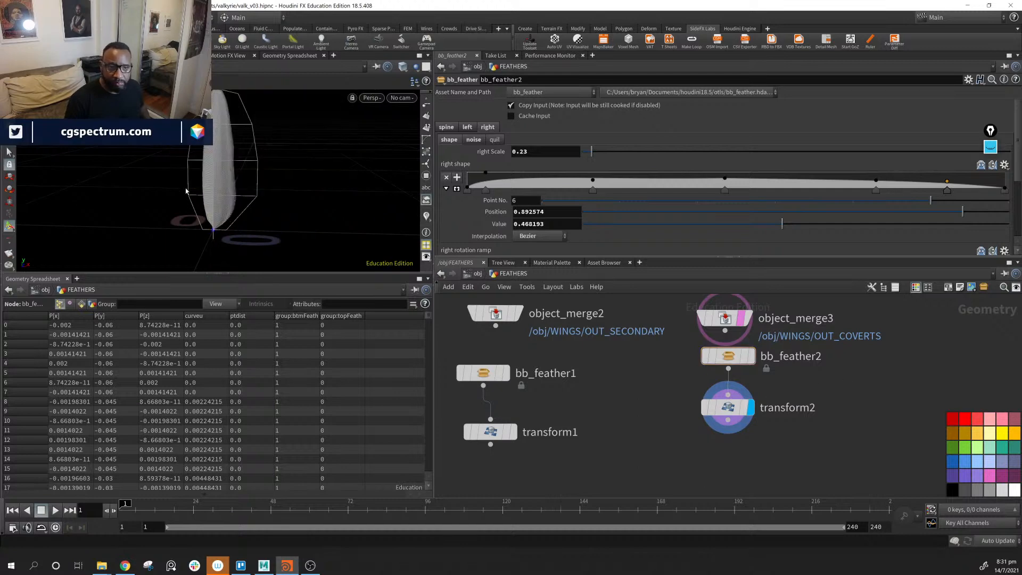
alt+drag(272, 176, 325, 181)
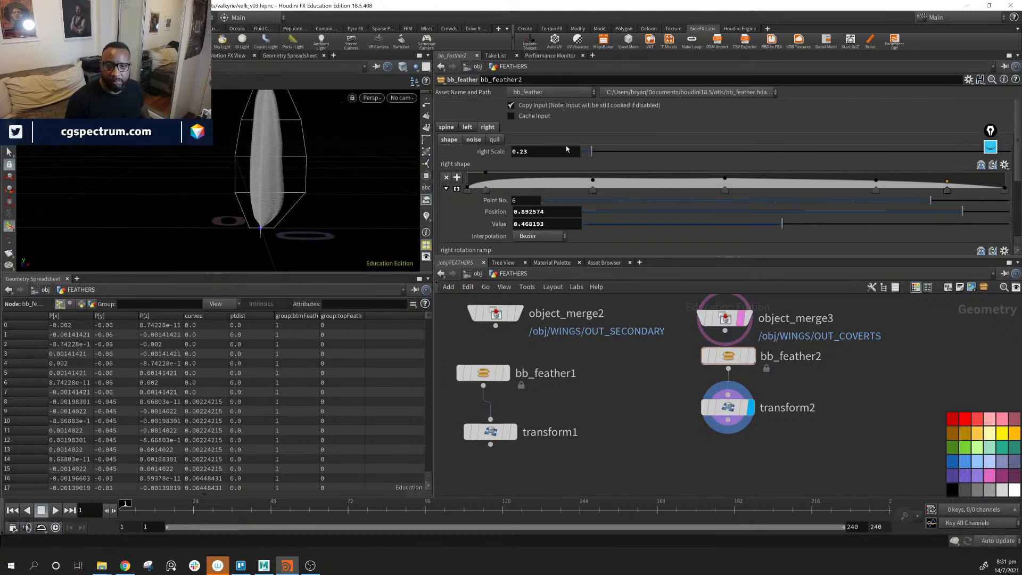
click(468, 128)
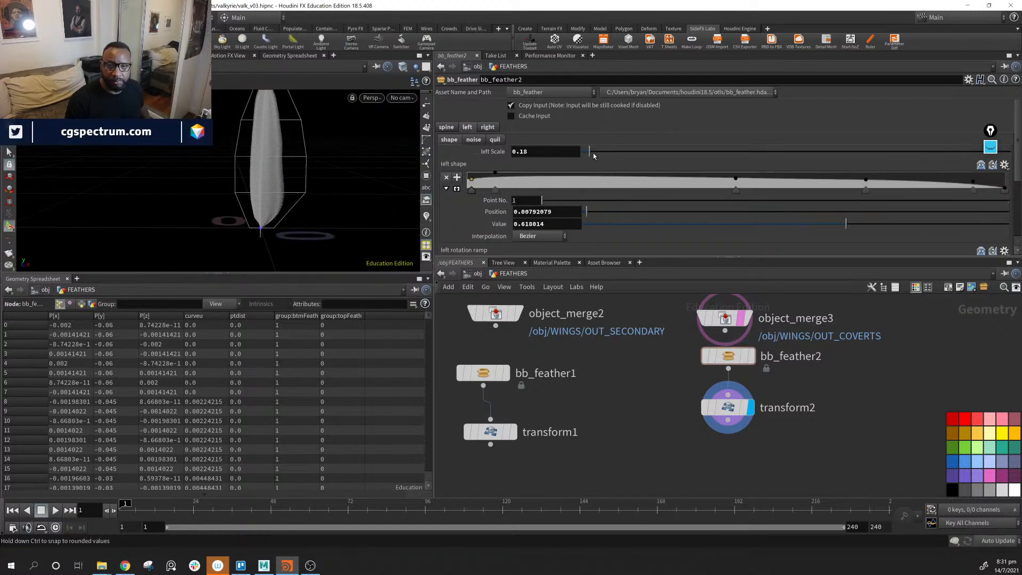
mouse_move(591, 155)
mouse_down()
mouse_move(607, 154)
mouse_move(596, 153)
mouse_up()
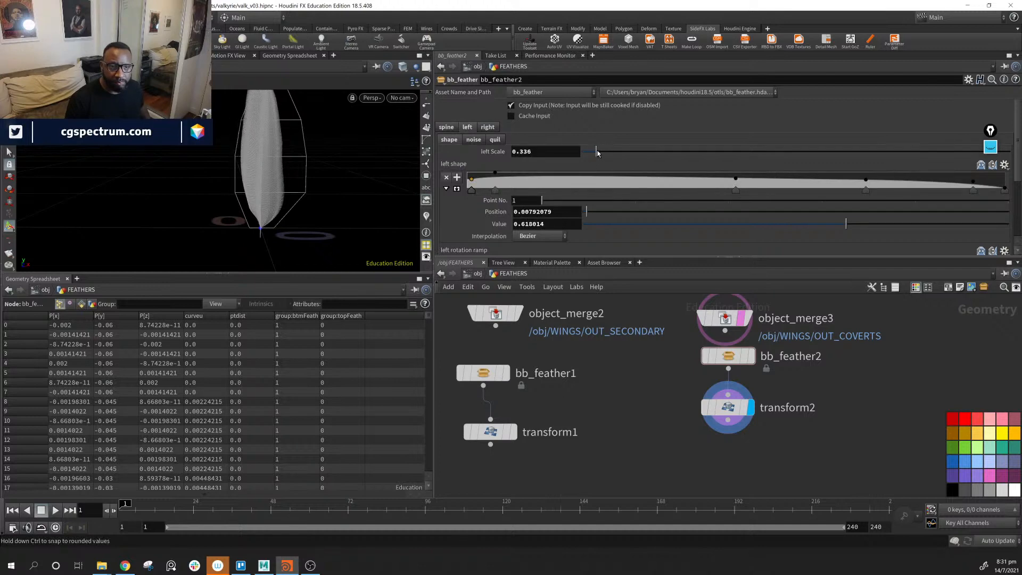
mouse_move(261, 158)
alt+middle_down()
mouse_move(253, 193)
mouse_move(263, 173)
alt+middle_up()
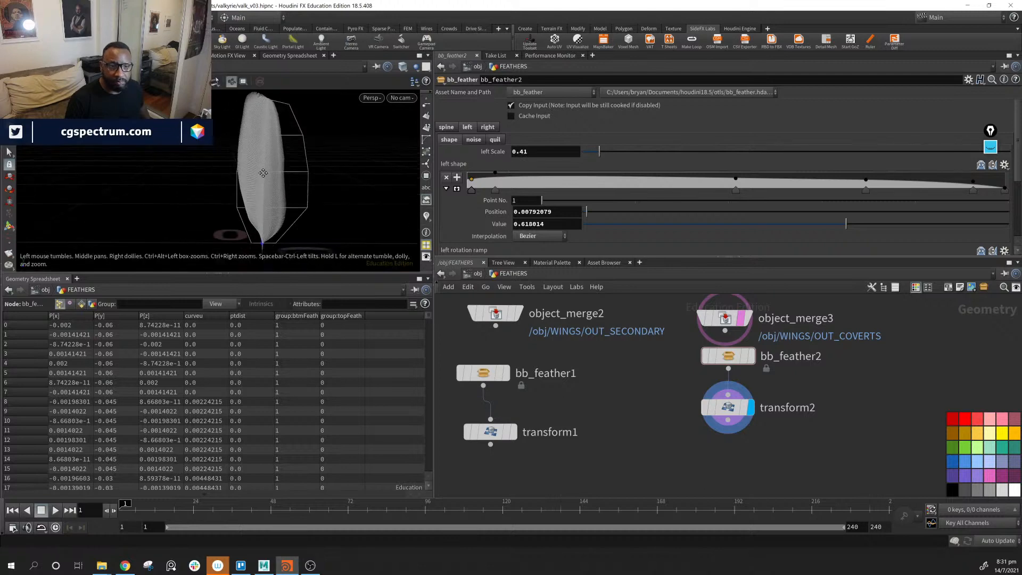
click(974, 184)
drag(975, 188, 976, 186)
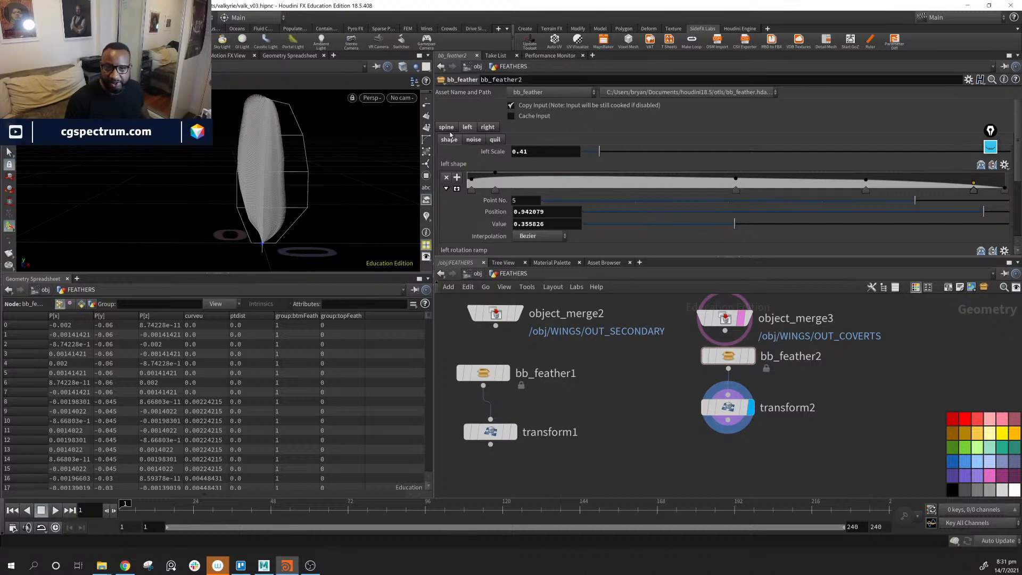
Set bb_feather2's left end rotation to -31 and its left start rotation to about -43.
scroll(509, 206, down, 4)
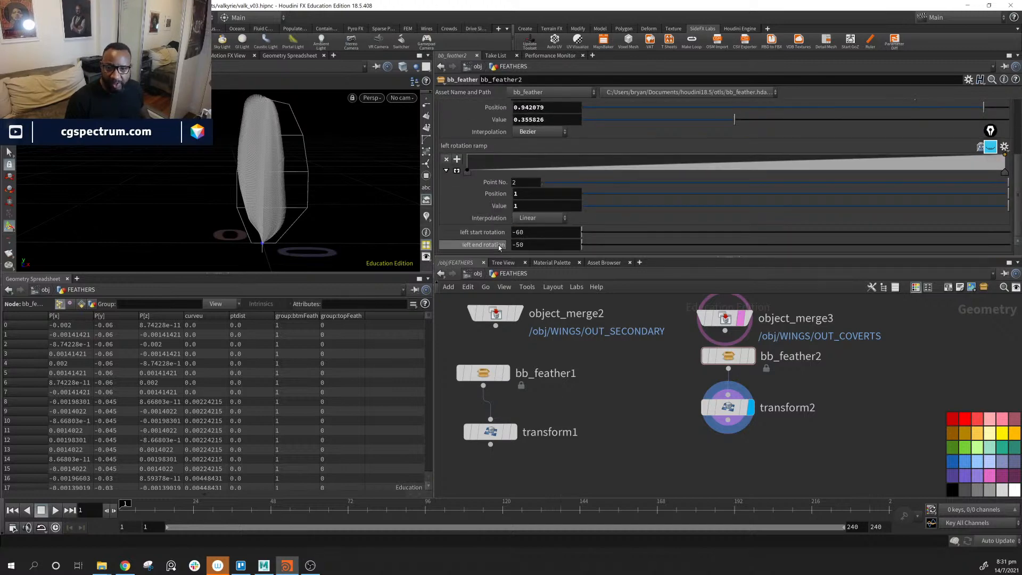
mouse_move(496, 249)
middle_down()
mouse_move(496, 224)
mouse_move(595, 221)
mouse_move(485, 235)
middle_up()
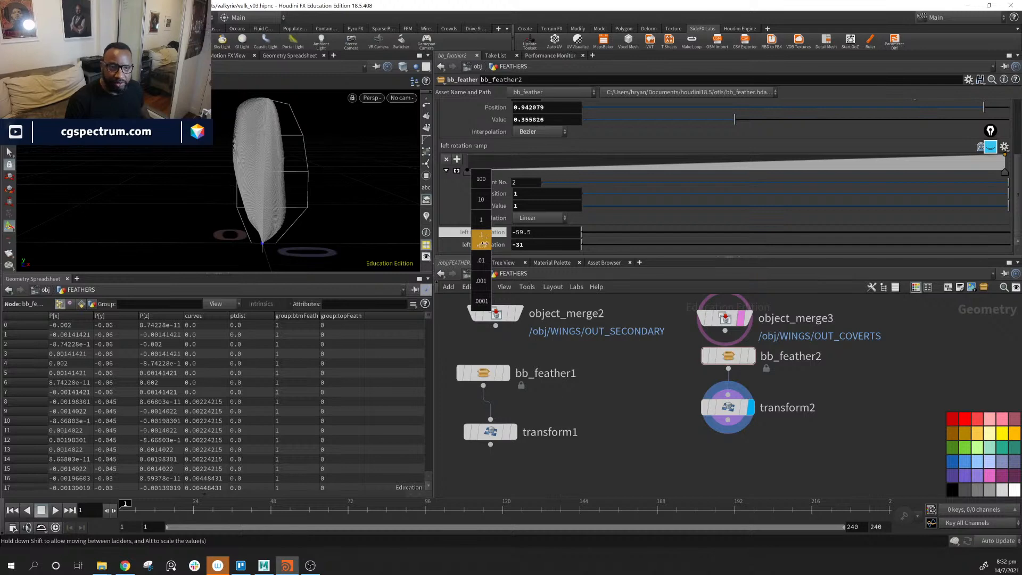
middle_drag(494, 244, 527, 227)
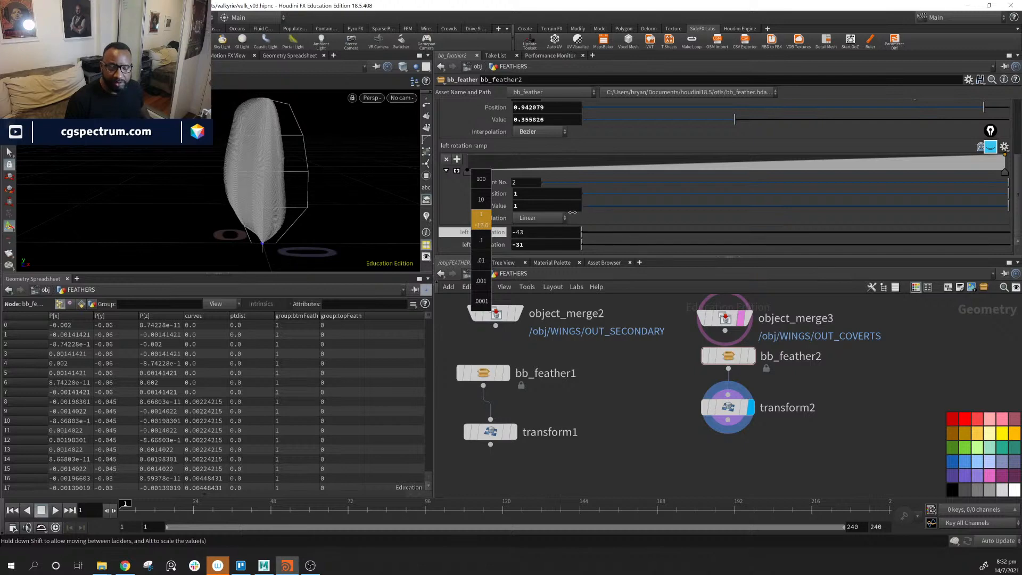
middle_drag(571, 212, 570, 212)
Set the left scale to 0.28 and reshape the left ramp: point 5 at position 0.948, point 4 at 0.775 with value 0.506, point 1 value 0.43.
scroll(574, 144, up, 5)
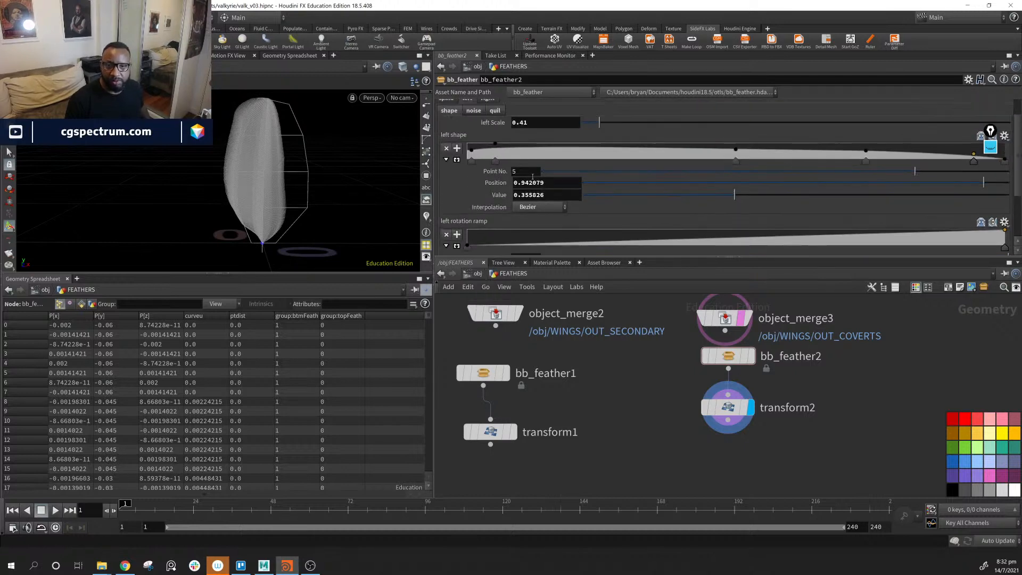
drag(599, 136, 596, 136)
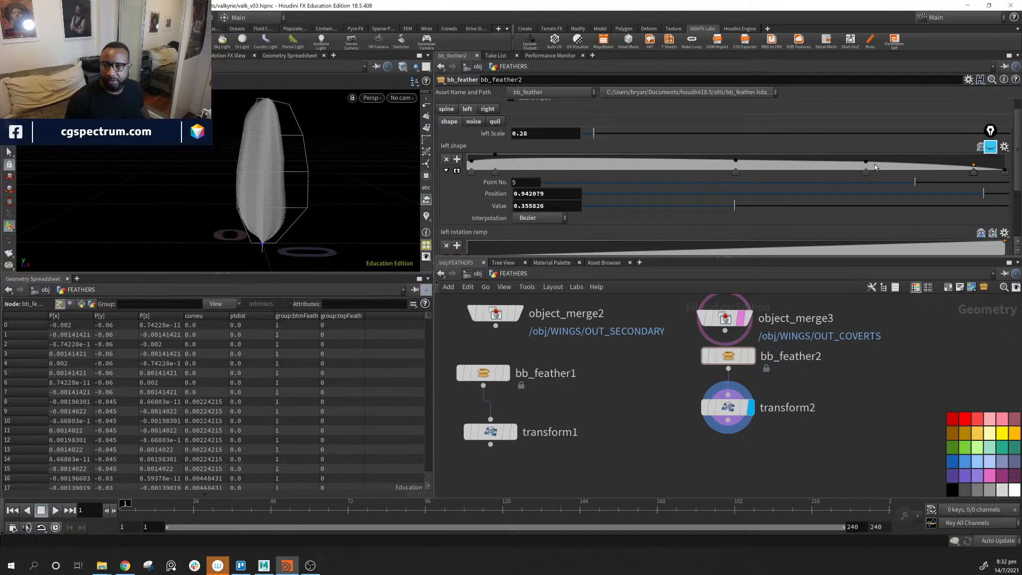
drag(974, 168, 976, 170)
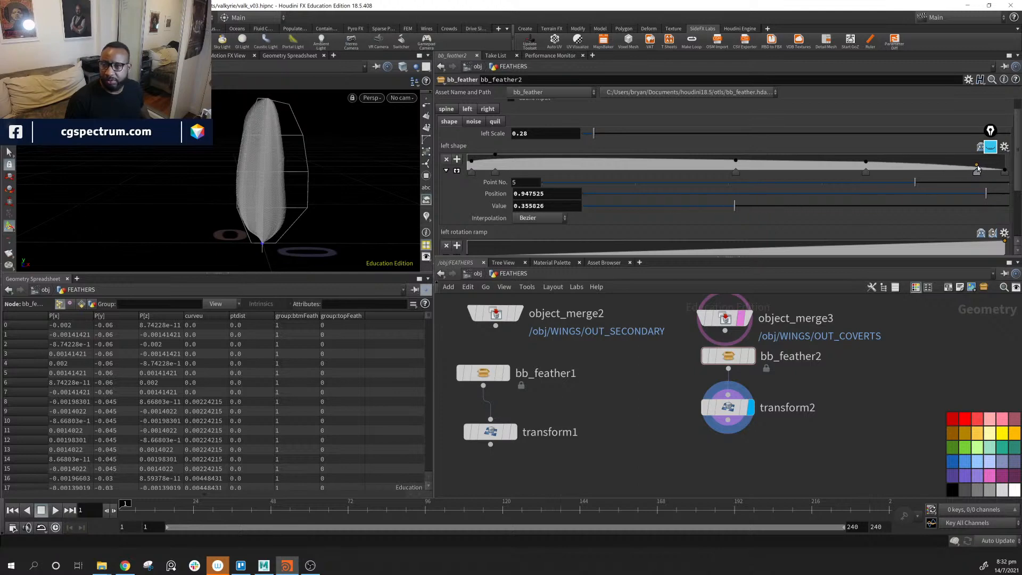
drag(866, 161, 884, 163)
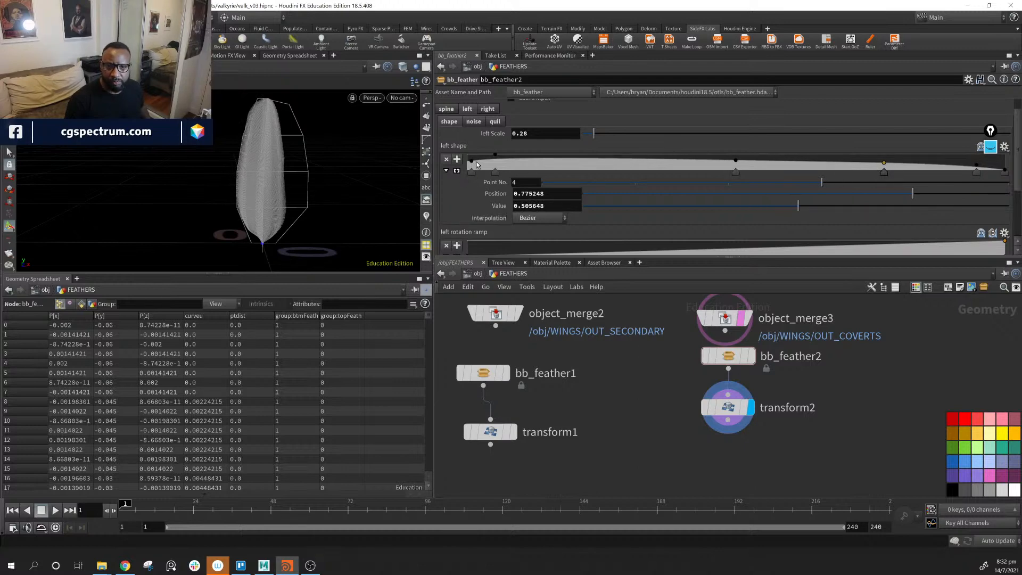
drag(472, 162, 462, 165)
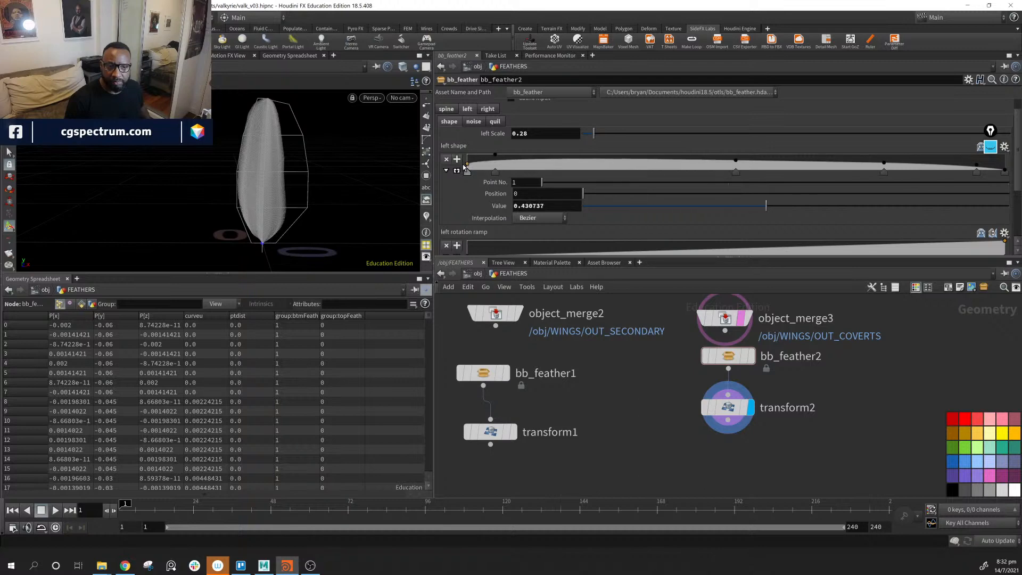
Set bb_feather2's right scale to 0.479 and remove points 3, 4 and 6 from the right shape ramp.
click(488, 108)
drag(594, 137, 602, 136)
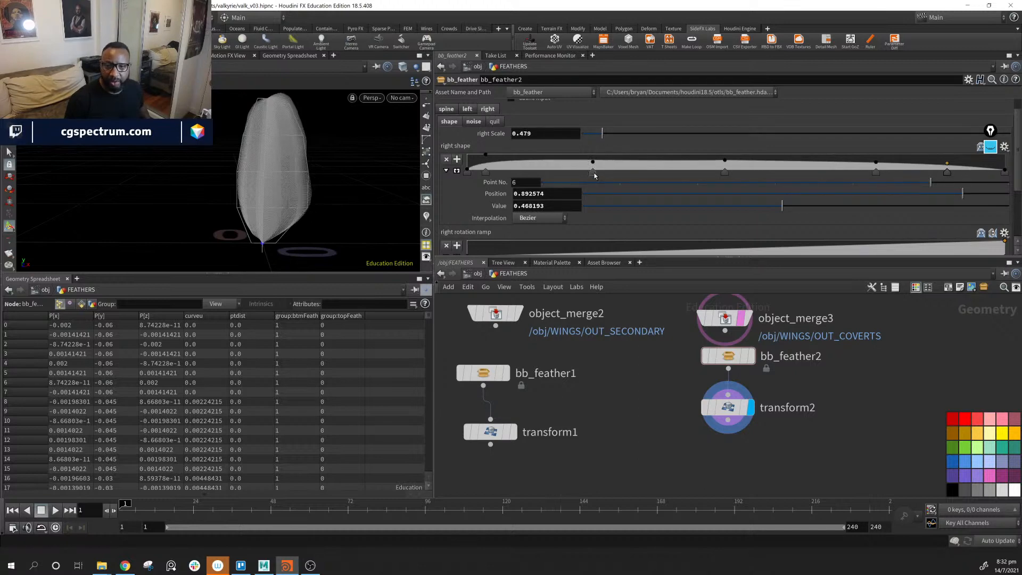
drag(592, 172, 870, 188)
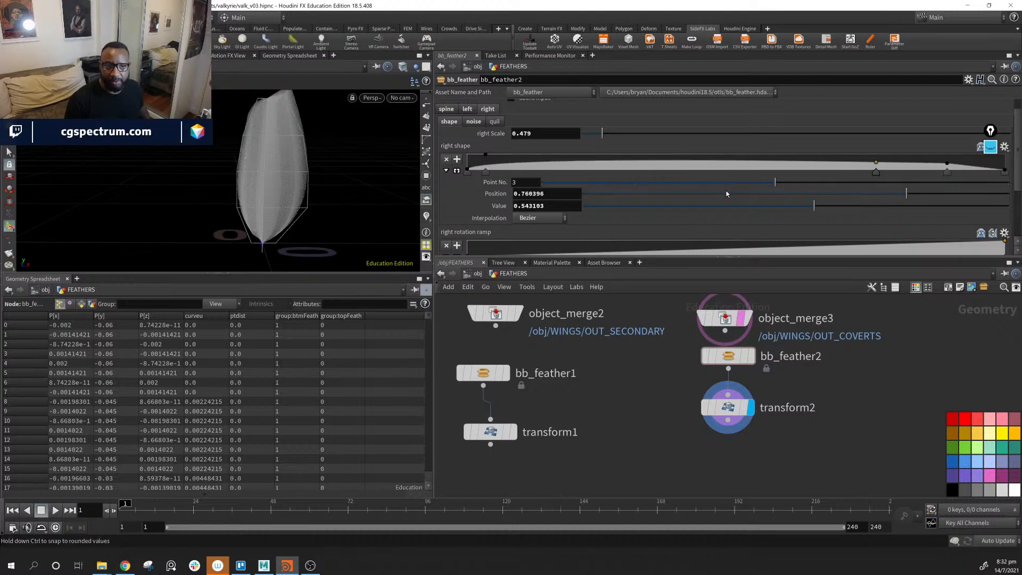
click(948, 173)
key(Delete)
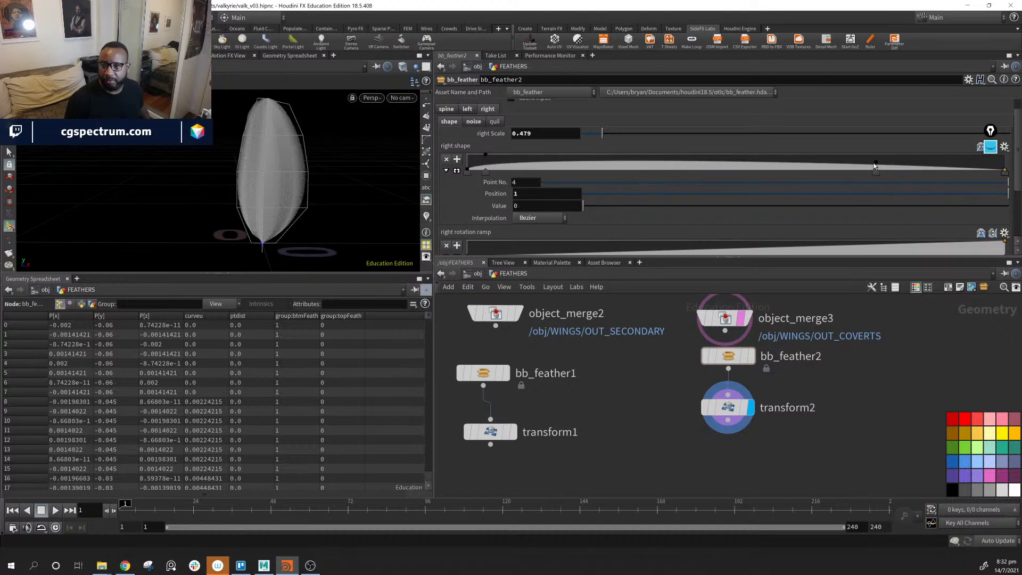
Reshape the right ramp with point 3 at position 0.802 and value 0.58, and point 1 at value 0.262.
drag(875, 165, 899, 164)
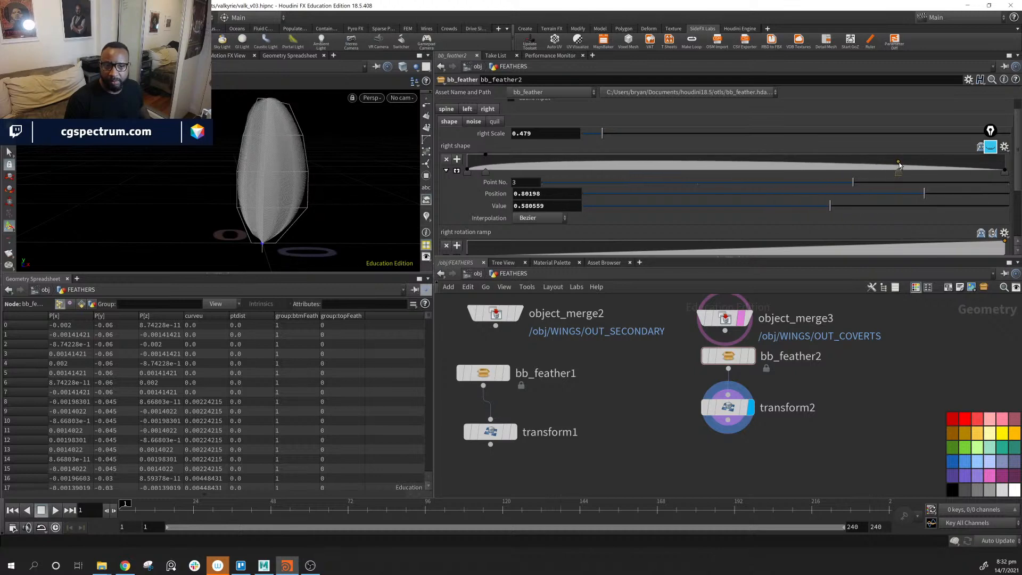
drag(486, 175, 465, 166)
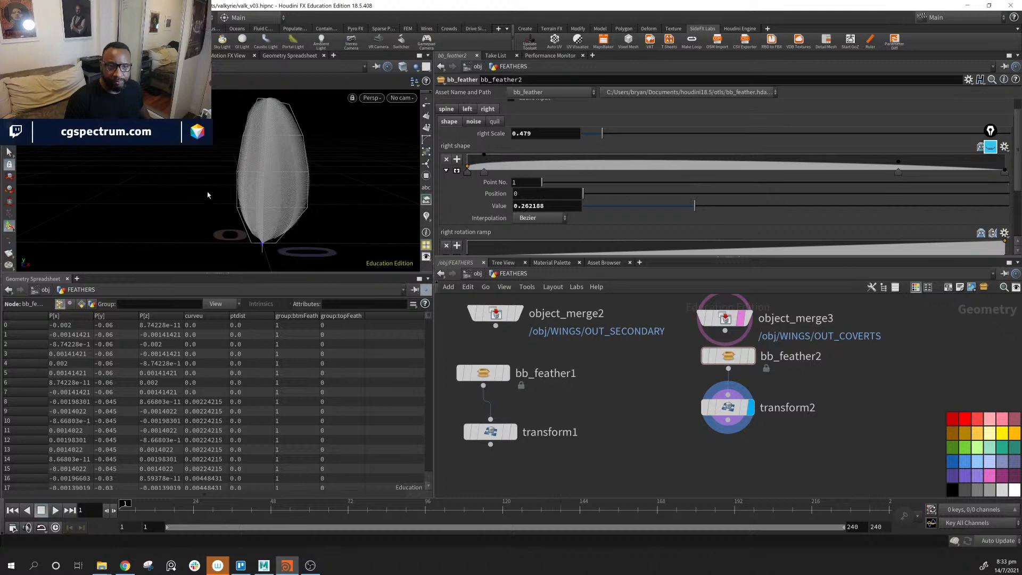
alt+drag(208, 195, 287, 187)
alt+right_drag(288, 187, 476, 228)
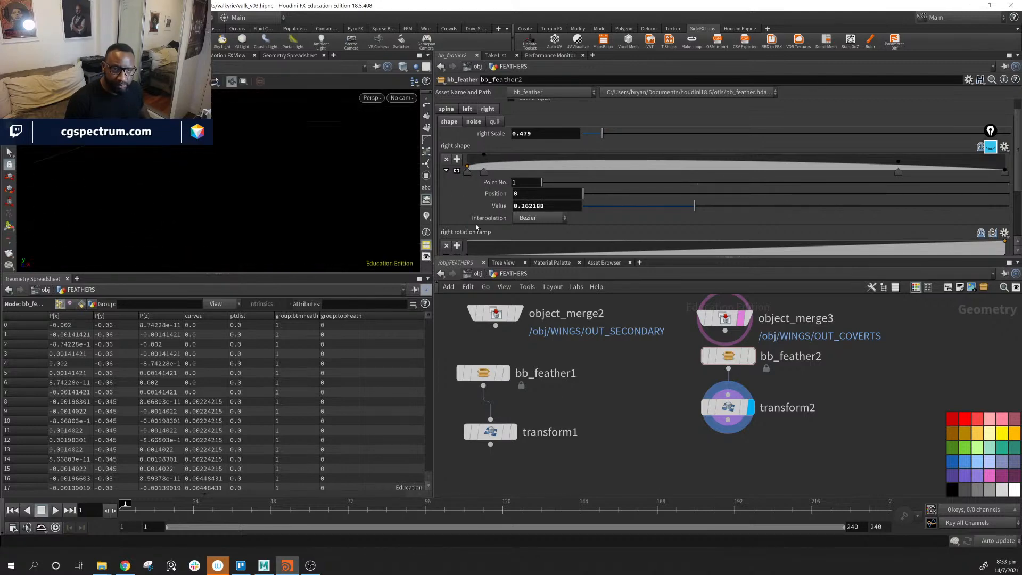
alt+right_drag(345, 194, 79, 167)
alt+drag(80, 167, 336, 208)
Tidy the network layout, moving bb_feather2 and transform2 together slightly down and away from object_merge3.
middle_drag(589, 424, 740, 401)
scroll(725, 438, down, 4)
scroll(596, 409, up, 4)
mouse_move(587, 345)
mouse_down()
mouse_move(691, 419)
mouse_move(662, 397)
mouse_up()
middle_drag(778, 415, 461, 421)
mouse_move(635, 433)
mouse_down()
mouse_move(816, 343)
mouse_move(818, 324)
mouse_up()
drag(716, 328, 662, 347)
middle_drag(550, 464, 768, 470)
click(624, 485)
Examine the covert feather against its templated outline from several angles, including its tip, edges and base.
alt+middle_drag(332, 189, 197, 215)
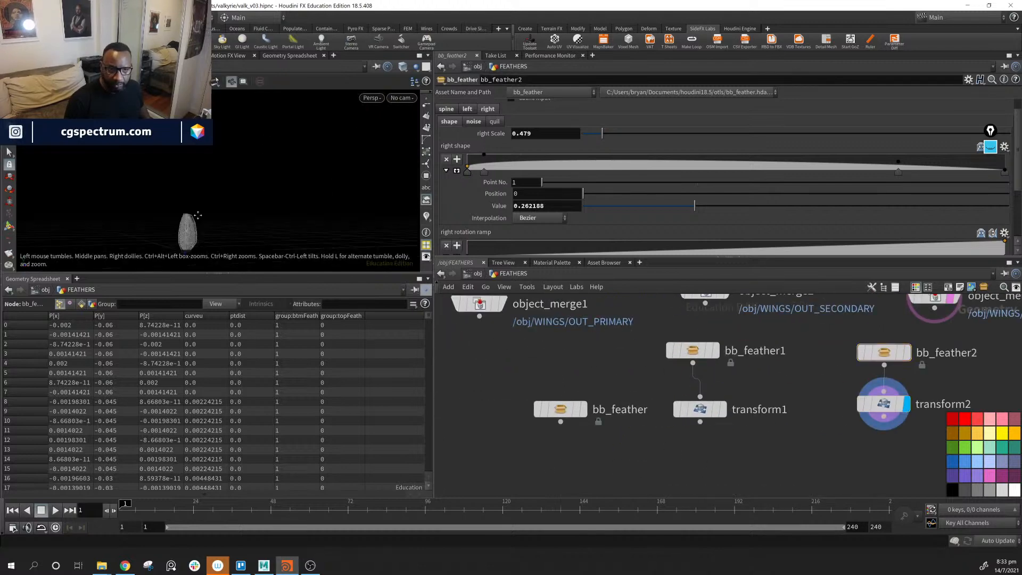
drag(198, 215, 285, 210)
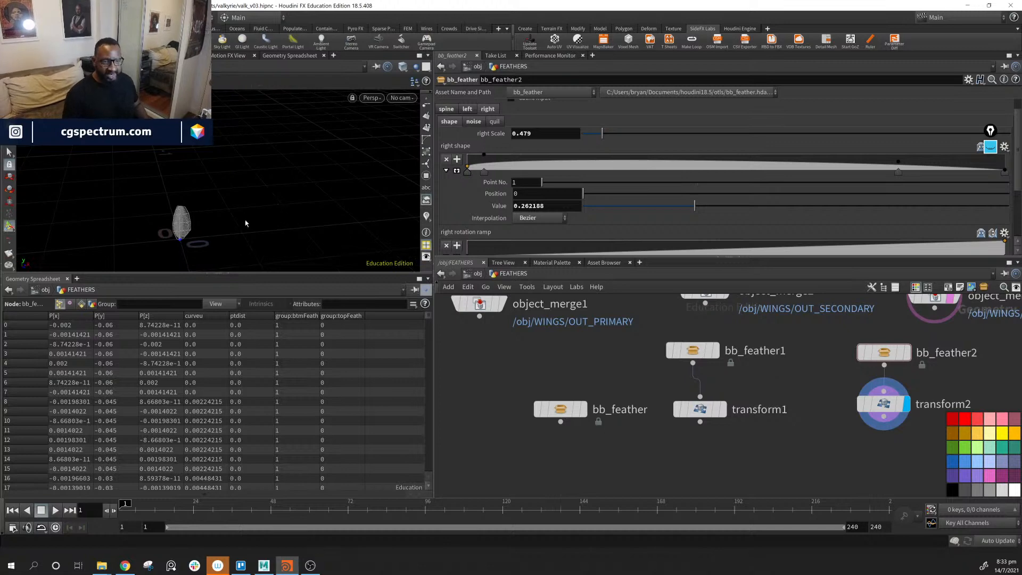
alt+middle_drag(226, 235, 253, 210)
alt+drag(254, 210, 274, 229)
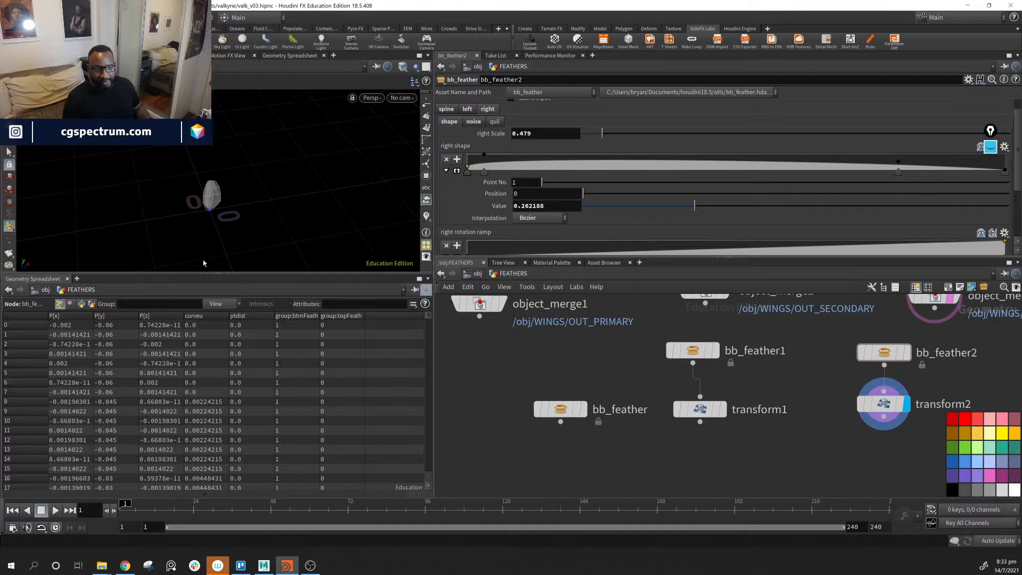
drag(250, 213, 313, 193)
right_drag(313, 193, 456, 237)
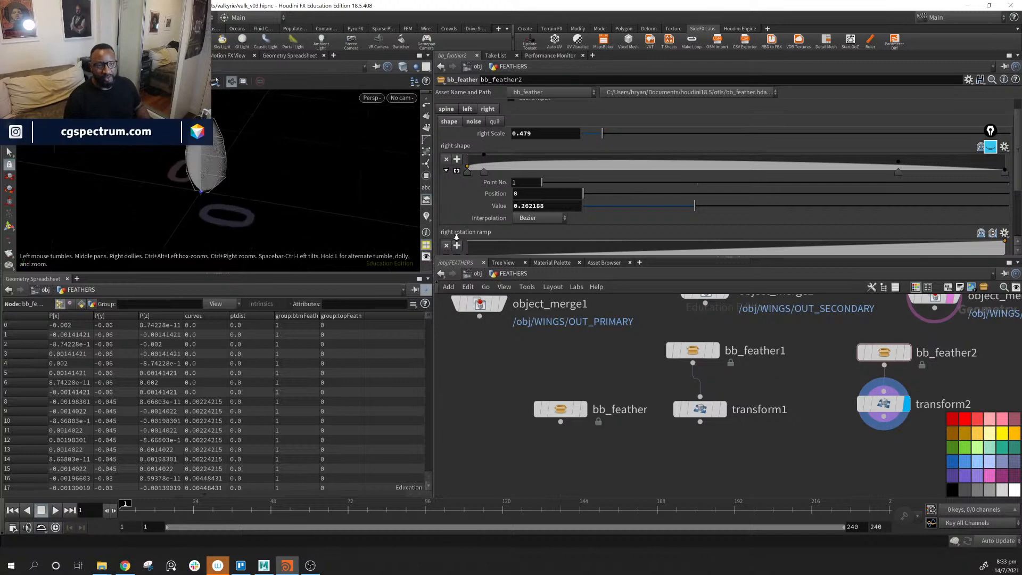
drag(179, 210, 217, 189)
middle_drag(216, 189, 226, 157)
drag(216, 180, 257, 199)
right_drag(258, 198, 301, 207)
middle_drag(218, 207, 270, 210)
right_drag(270, 210, 240, 222)
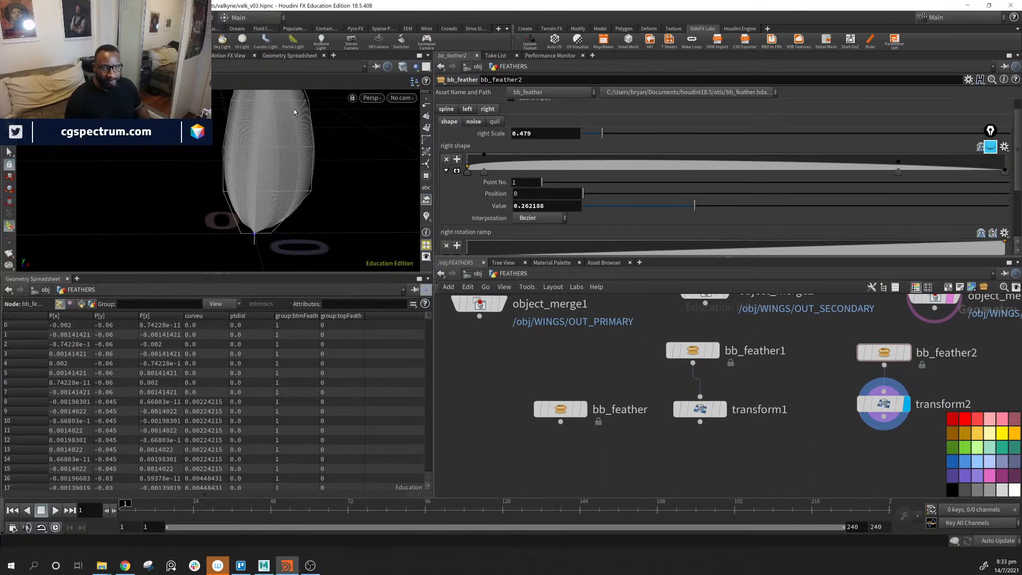
middle_drag(372, 128, 335, 169)
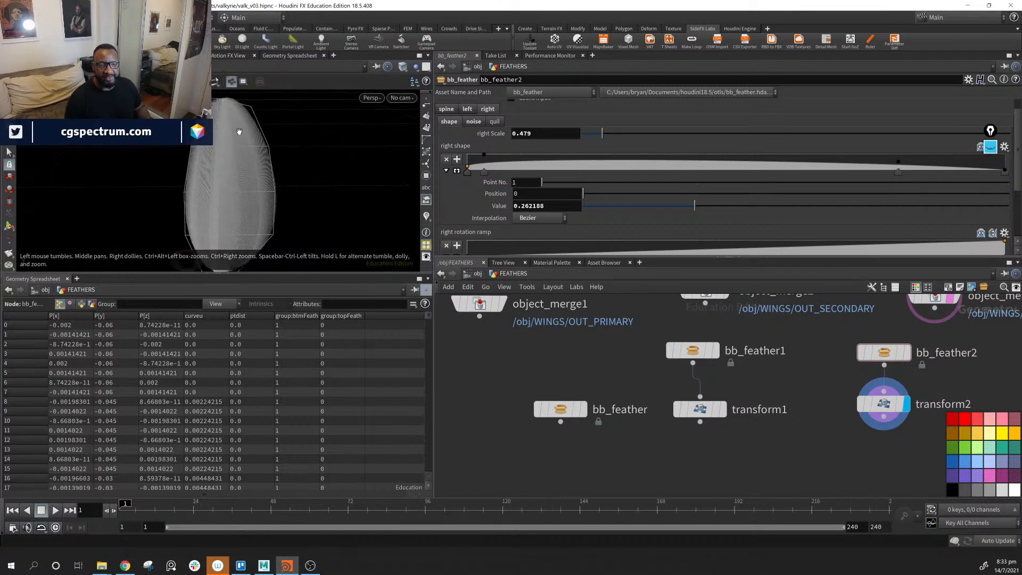
middle_drag(245, 134, 283, 141)
right_drag(283, 140, 329, 151)
middle_drag(328, 151, 287, 146)
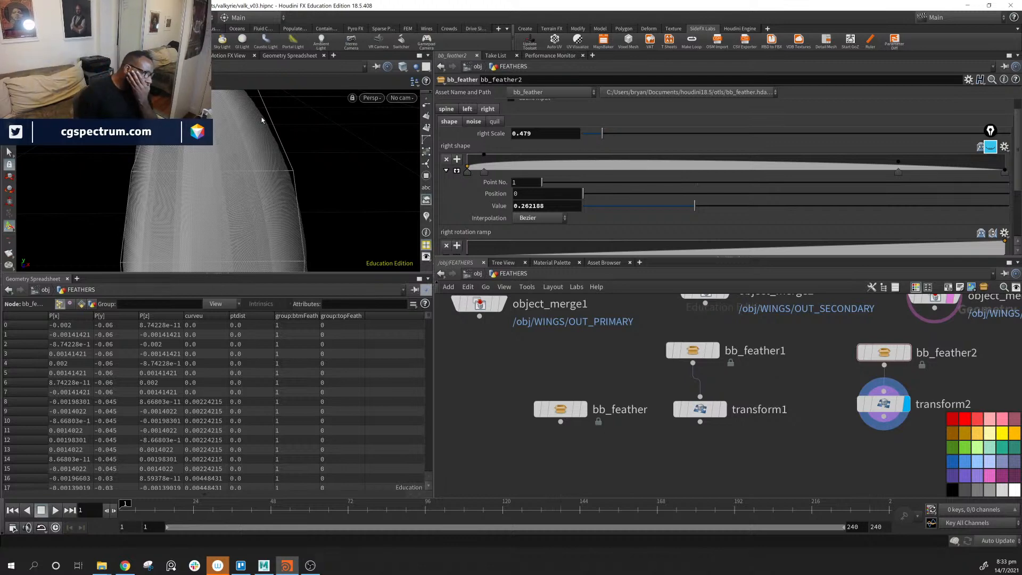
alt+middle_drag(313, 233, 340, 184)
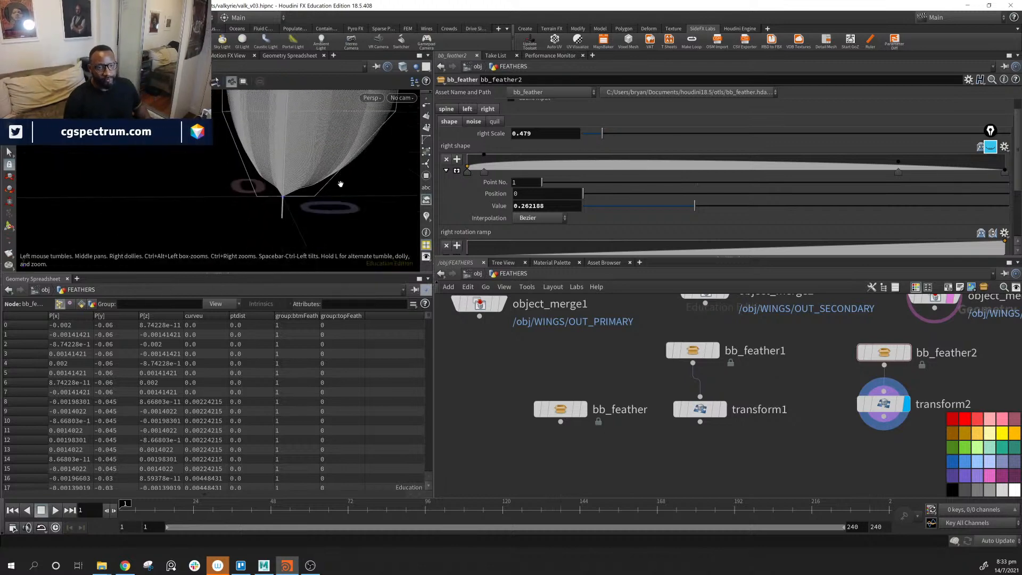
alt+right_drag(340, 185, 262, 174)
alt+drag(263, 174, 337, 165)
alt+middle_drag(347, 174, 310, 208)
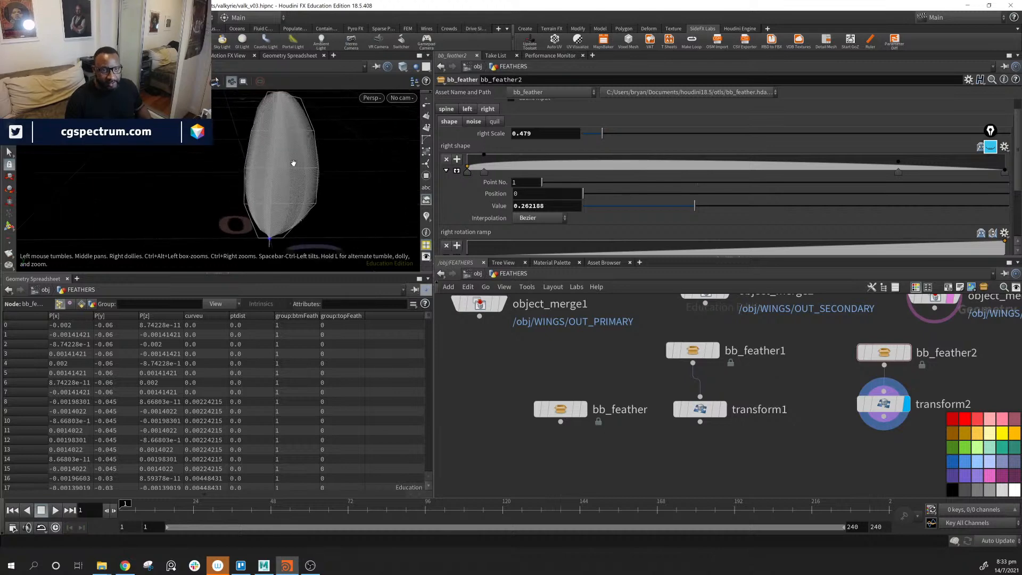
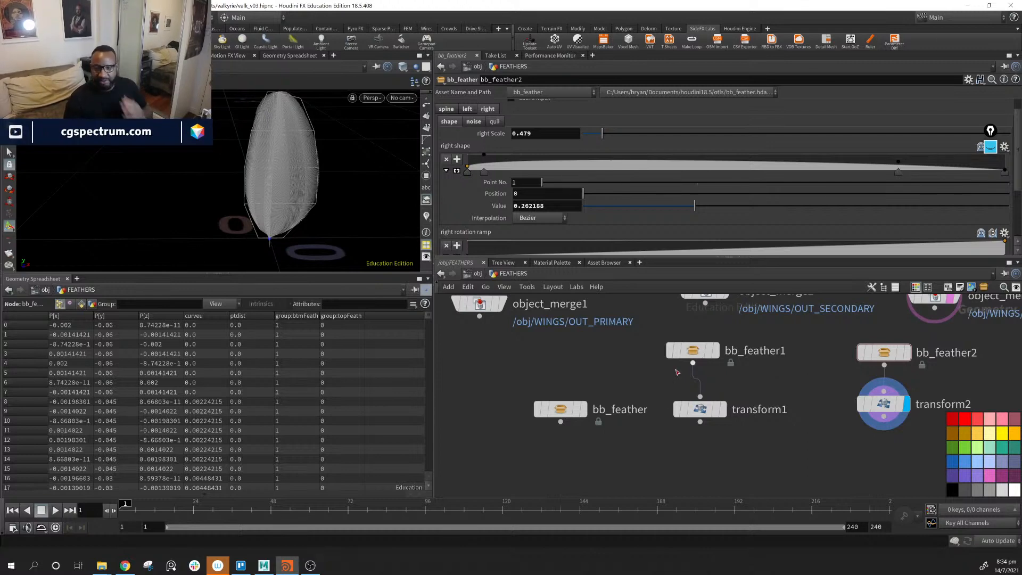
Shift bb_feather slightly aside in the FEATHERS network, then add a Null beneath it and wire bb_feather's output into the null.
middle_drag(673, 454, 704, 438)
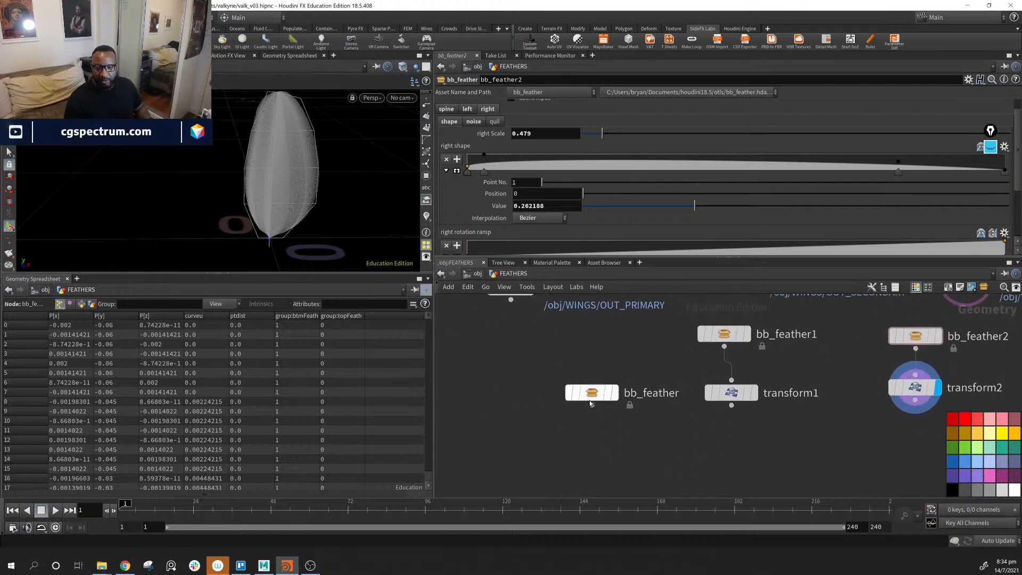
drag(590, 395, 559, 389)
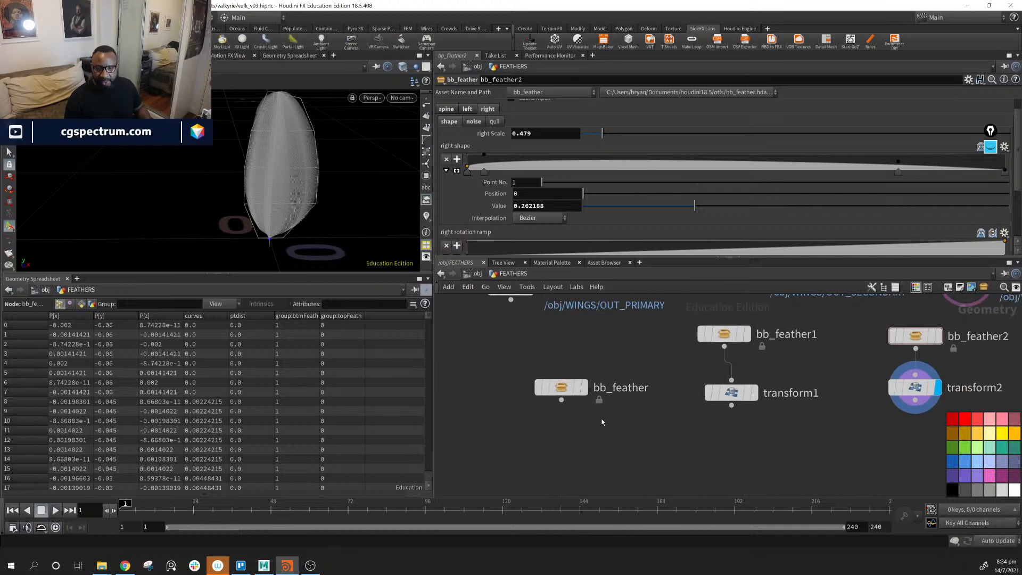
middle_drag(587, 441, 595, 446)
key(Tab)
mouse_move(559, 449)
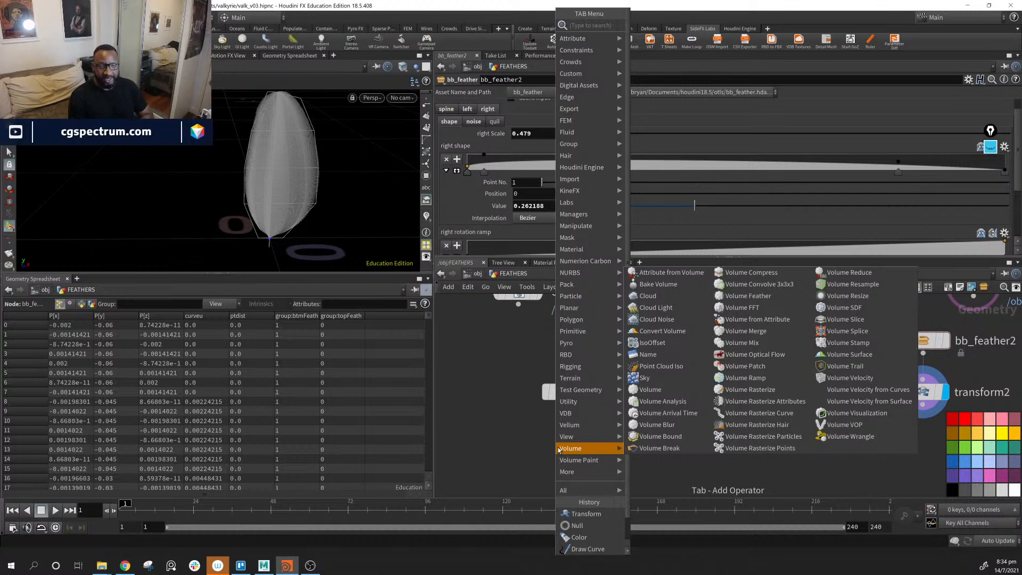
text(n)
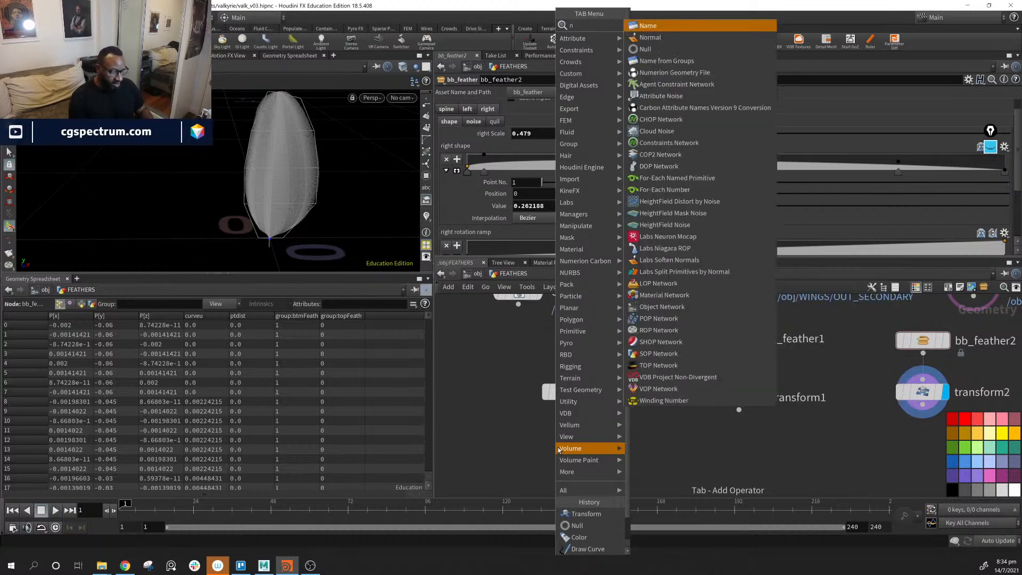
key(BackSpace)
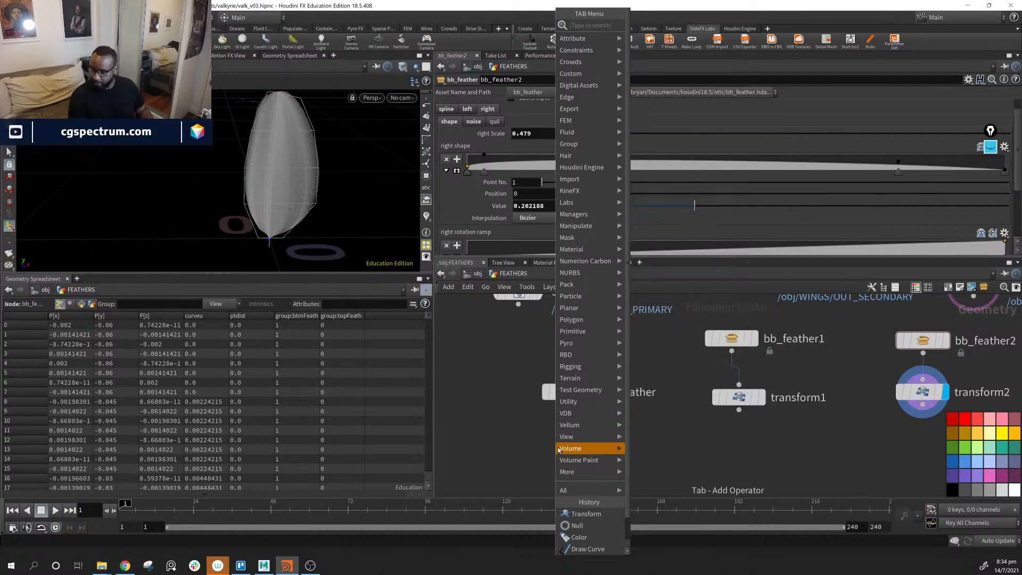
text(null)
key(Return)
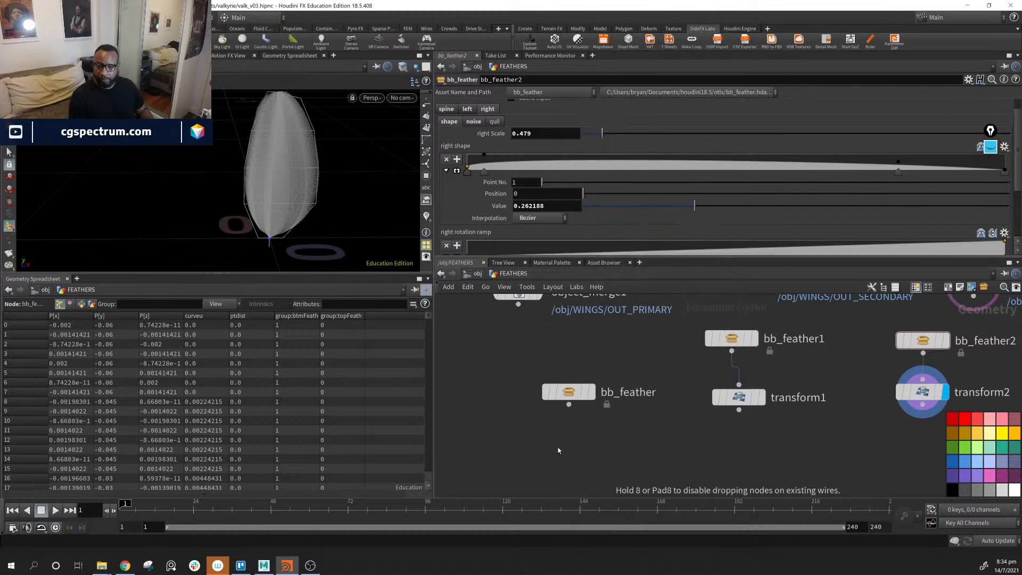
click(558, 447)
drag(552, 442, 558, 450)
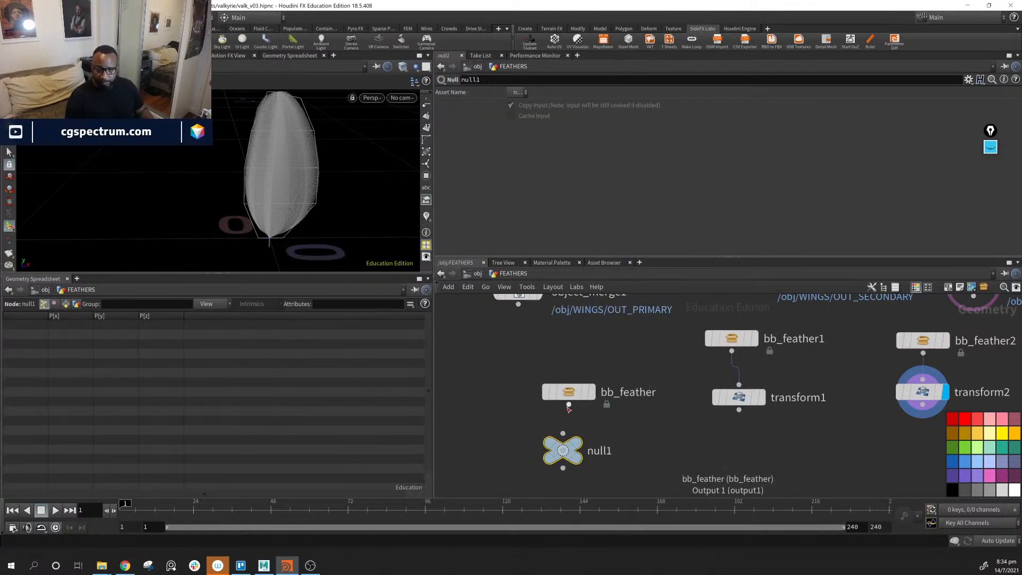
drag(569, 405, 568, 446)
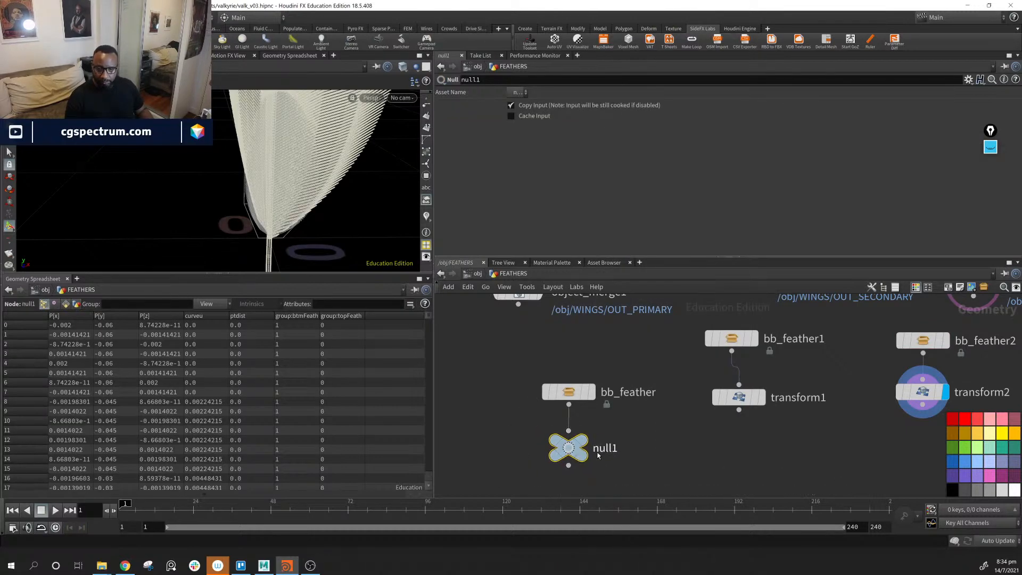
Rename the null under bb_feather as OUT_MAIN.
click(611, 454)
key(BackSpace)
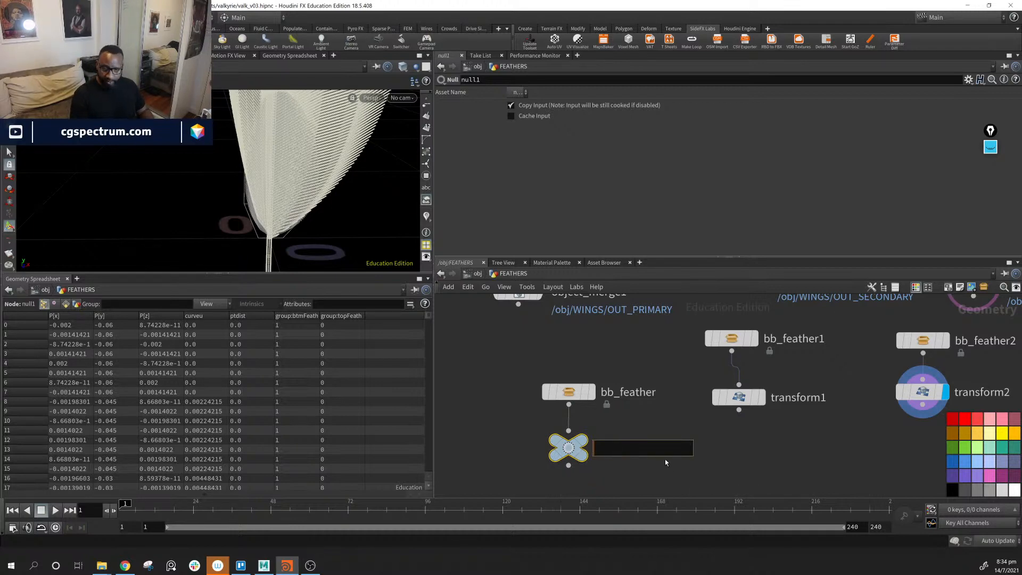
text(out)
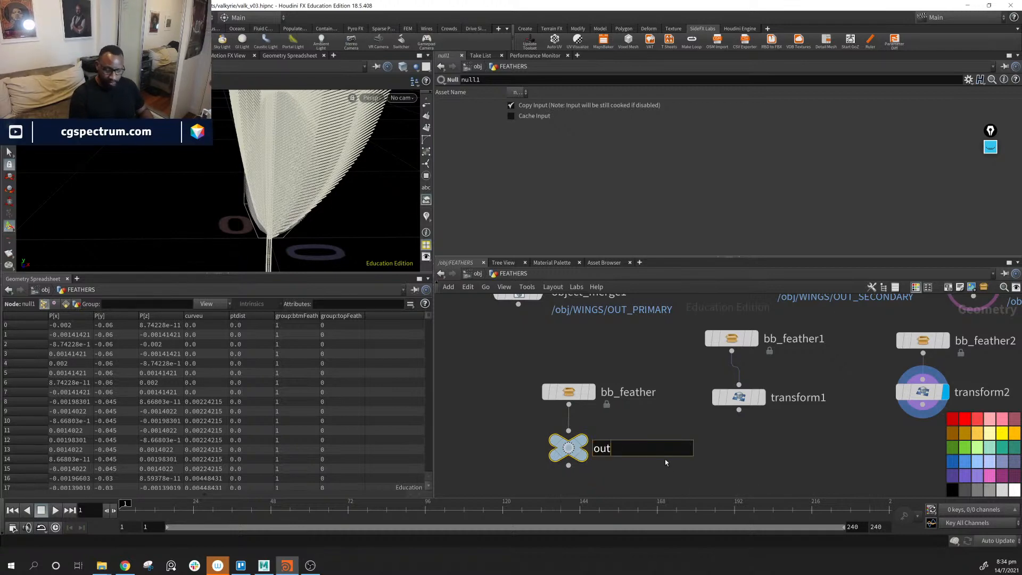
key(BackSpace)
key(BackSpace)
key(BackSpace)
text(OUT_MAU)
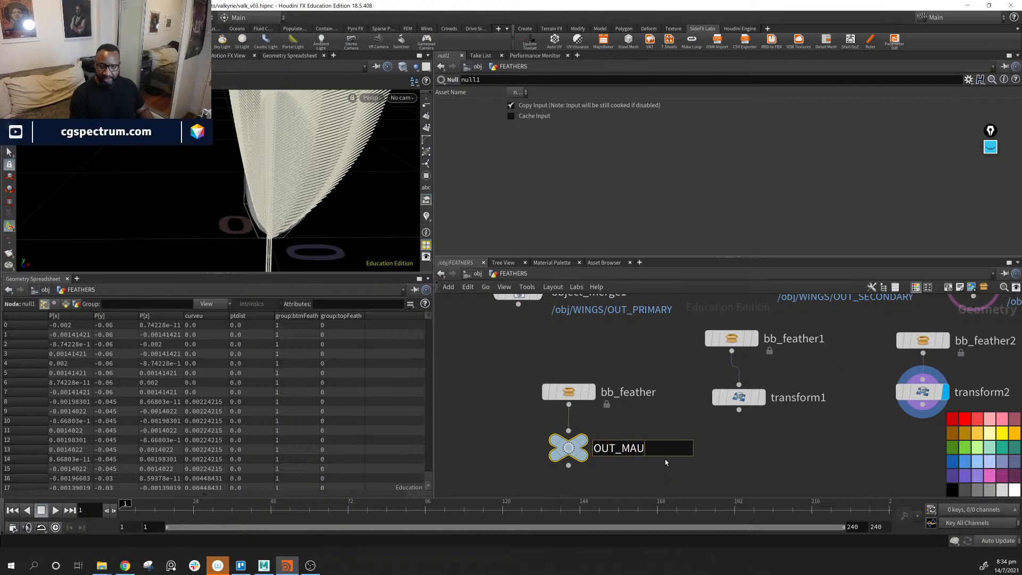
key(BackSpace)
text(IN)
key(Return)
Duplicate the OUT_MAIN null beneath transform1, connect it to transform1's output and rename the copy OUT_SEC.
alt+drag(576, 450, 740, 454)
click(735, 442)
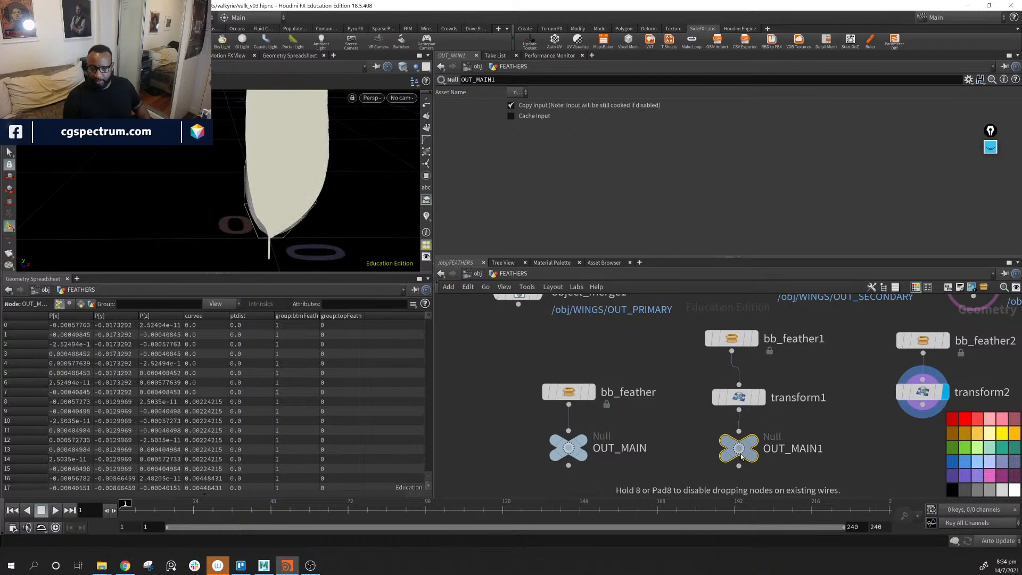
click(823, 451)
key(Right)
key(BackSpace)
key(BackSpace)
key(BackSpace)
key(BackSpace)
key(BackSpace)
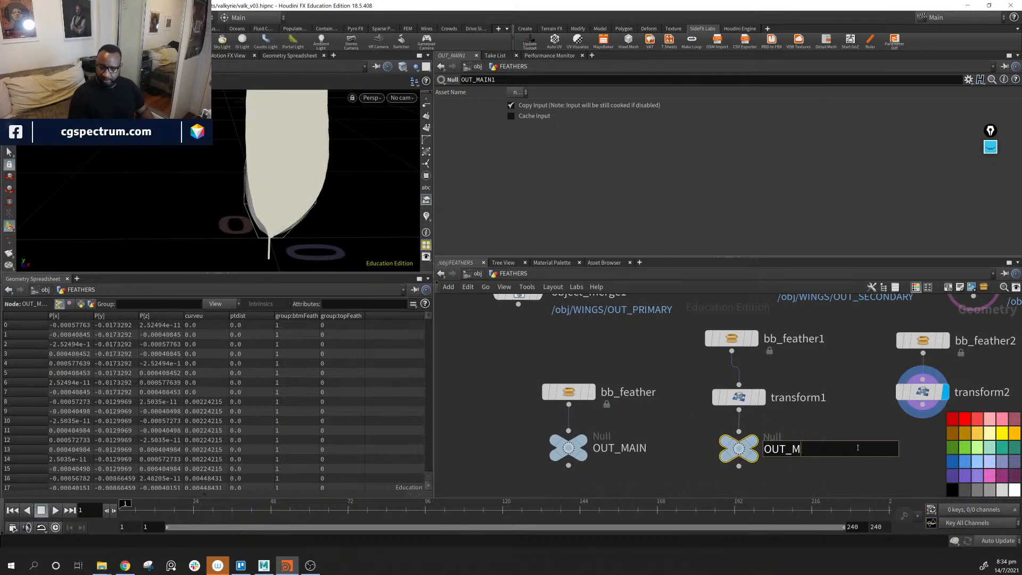
text(SEC)
key(Return)
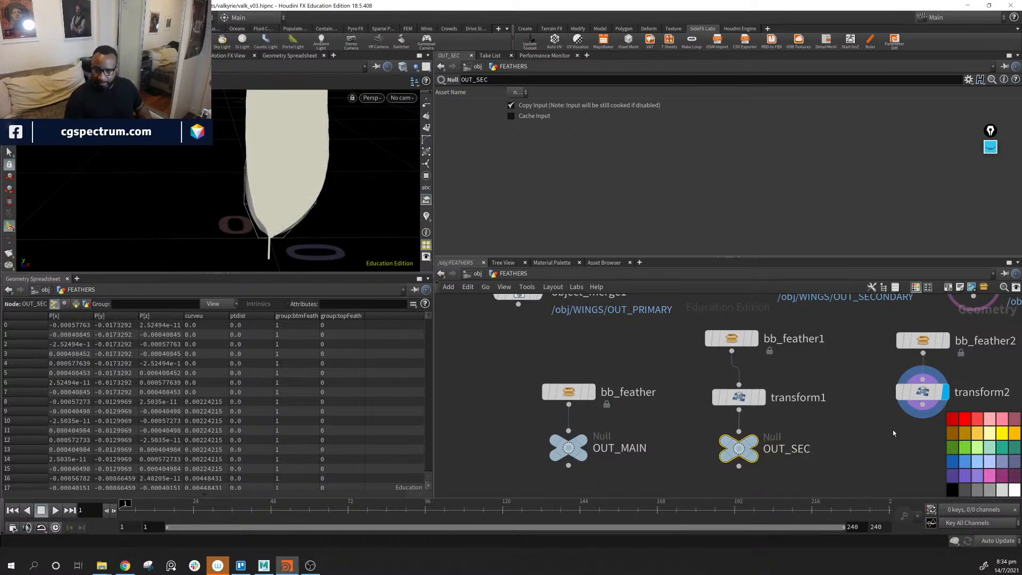
Duplicate the OUT_SEC null beneath transform2, feed it from transform2's output and rename the copy OUT_COV.
middle_drag(894, 433, 758, 433)
alt+drag(622, 431, 833, 433)
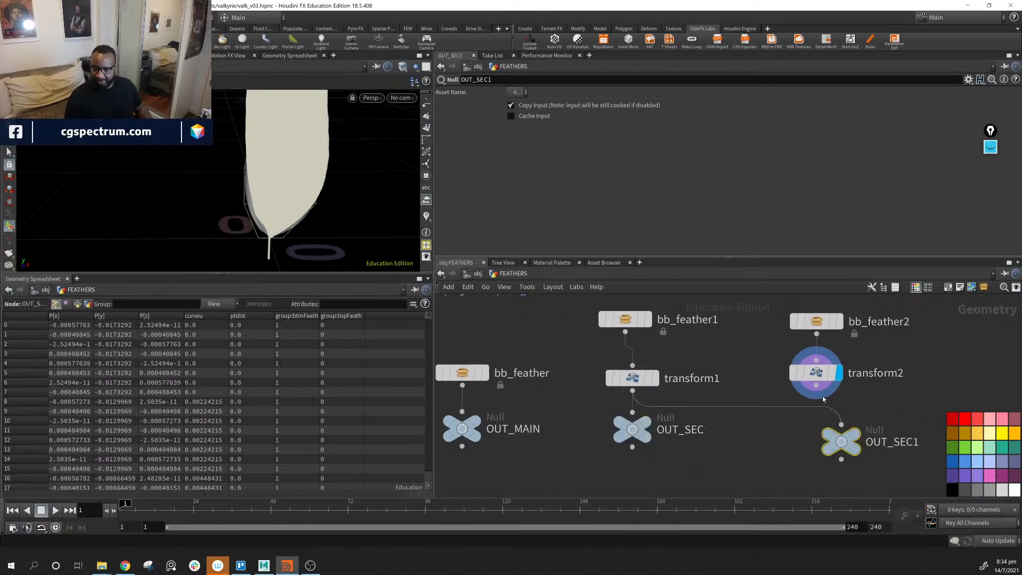
drag(816, 386, 842, 415)
drag(844, 435, 820, 434)
double_click(866, 432)
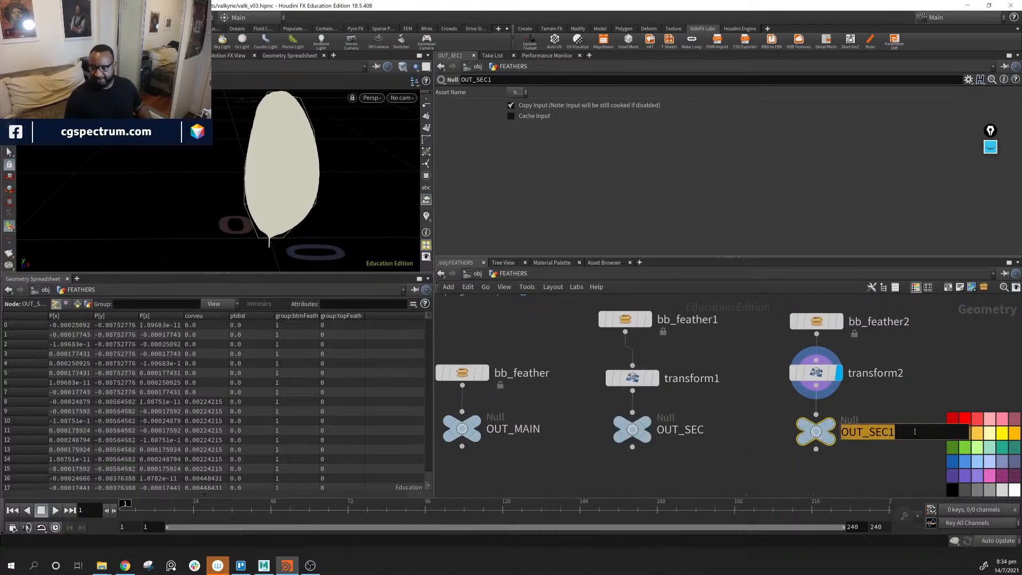
click(915, 432)
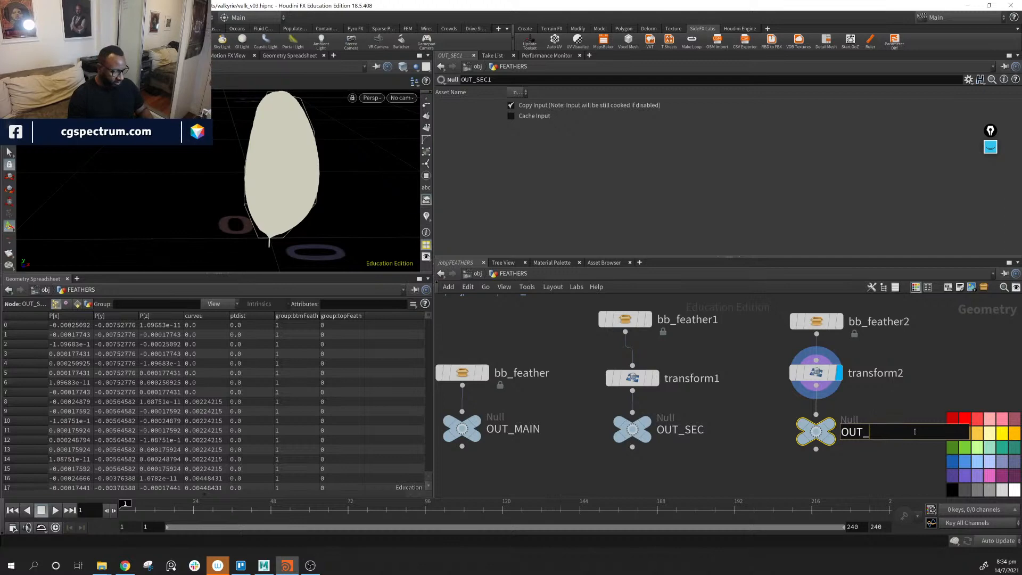
text(COB)
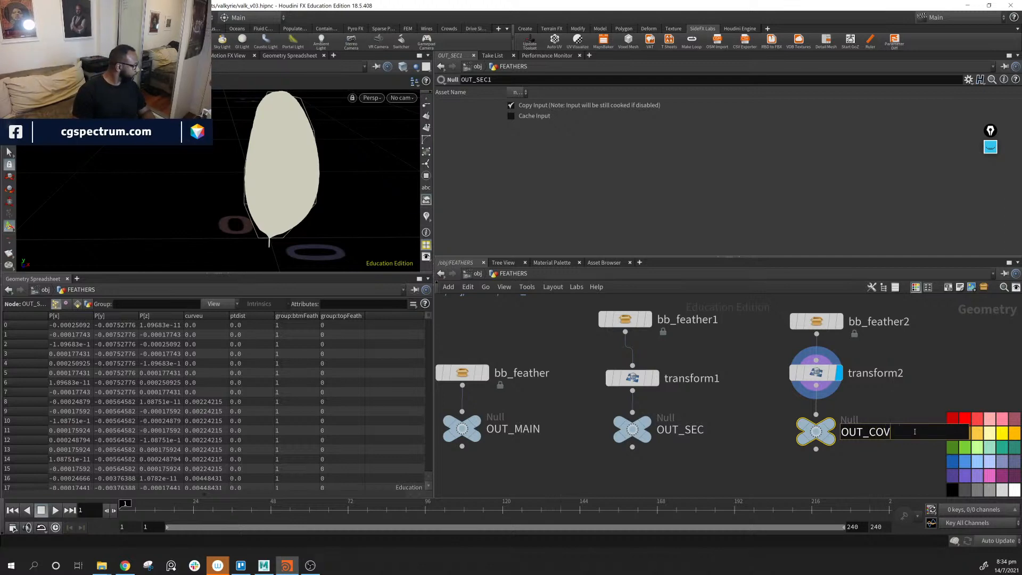
key(Return)
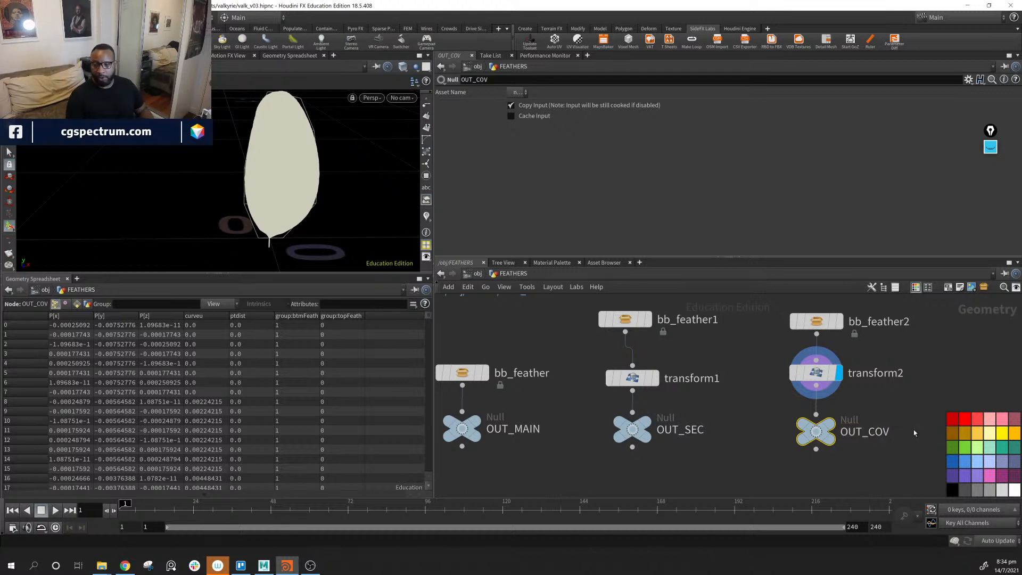
click(728, 462)
Return to the object level and examine the whole wing, including the primary feather tips up close.
middle_drag(251, 203, 251, 201)
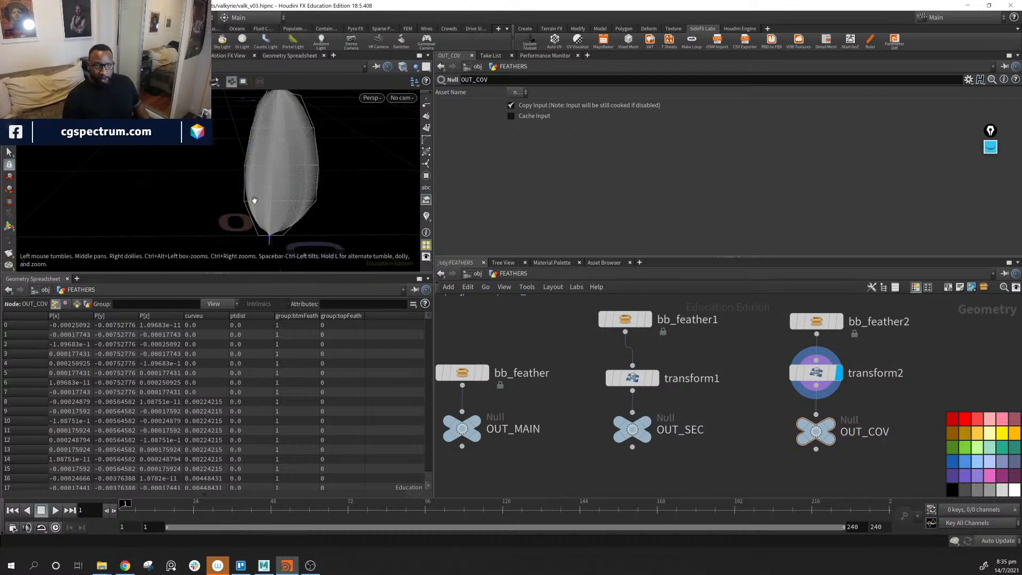
click(474, 274)
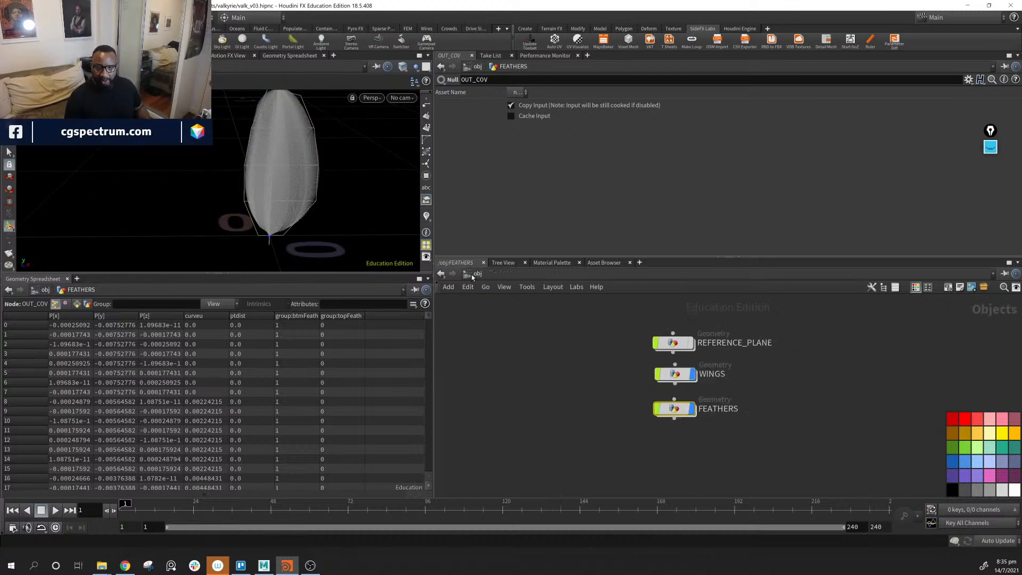
middle_drag(557, 408, 537, 451)
alt+right_drag(305, 190, 277, 184)
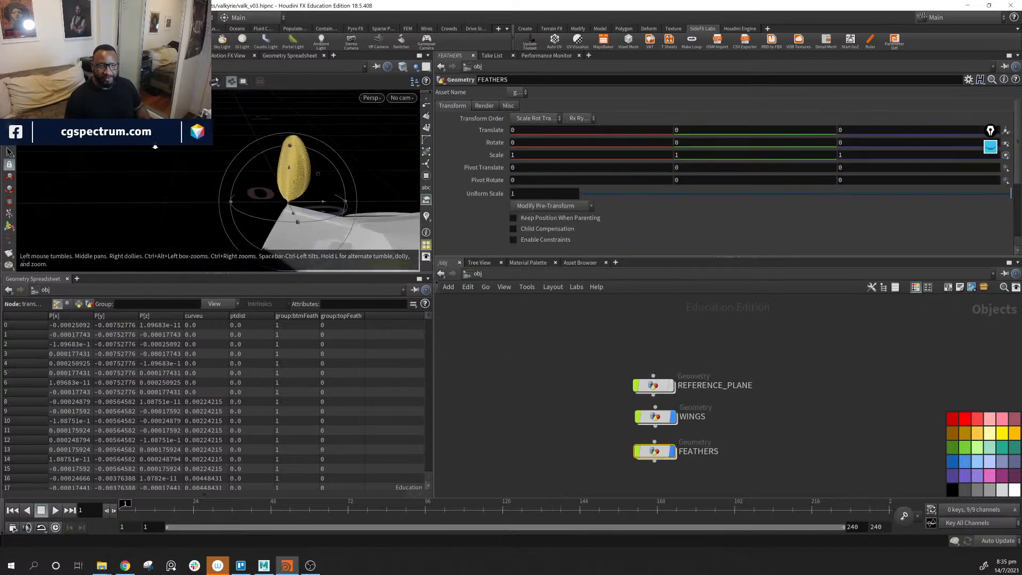
mouse_move(277, 184)
alt+mouse_down()
mouse_move(265, 180)
mouse_move(290, 187)
alt+mouse_up()
alt+right_drag(290, 186, 248, 184)
alt+drag(247, 184, 226, 182)
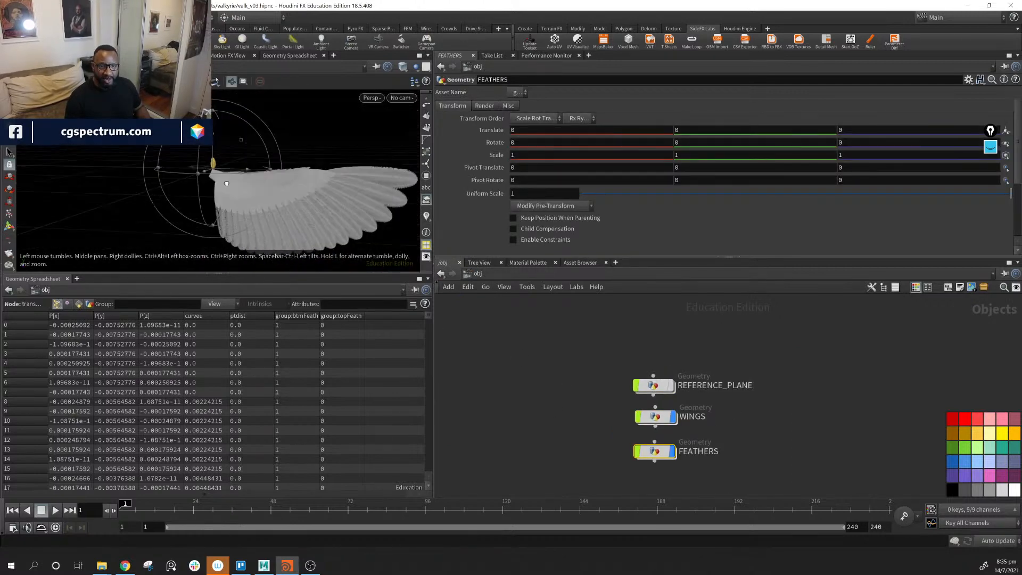
alt+right_drag(227, 183, 368, 209)
alt+middle_drag(367, 209, 290, 197)
alt+drag(290, 197, 304, 214)
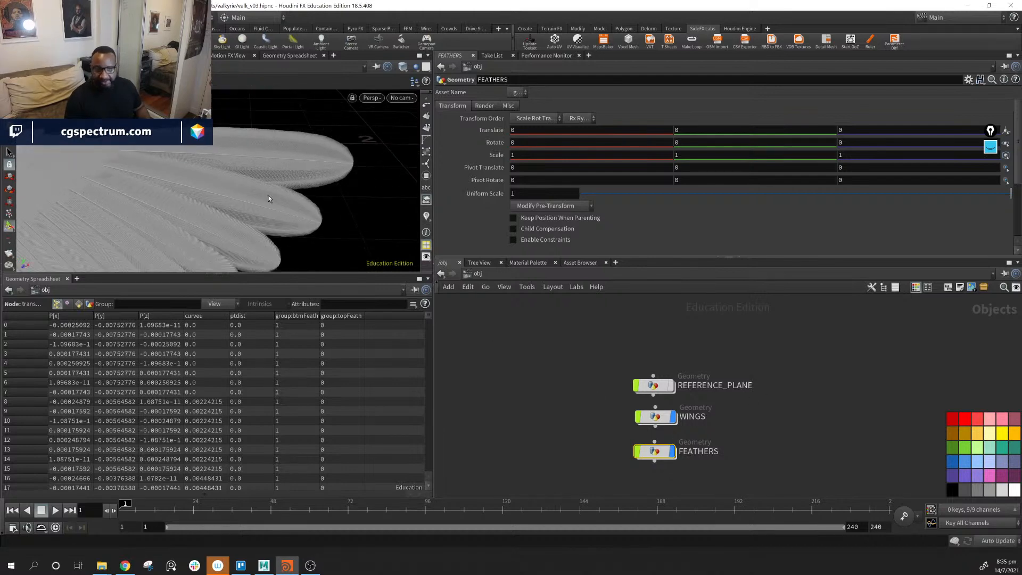
Open the WINGS network at the branches that copy the primary and secondary feathers onto points.
double_click(633, 452)
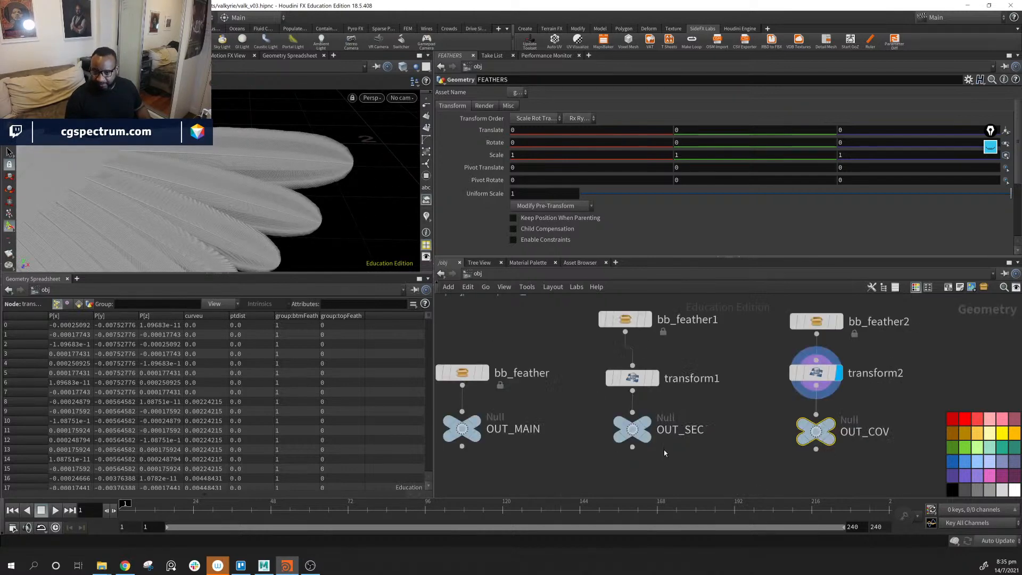
click(467, 273)
double_click(655, 417)
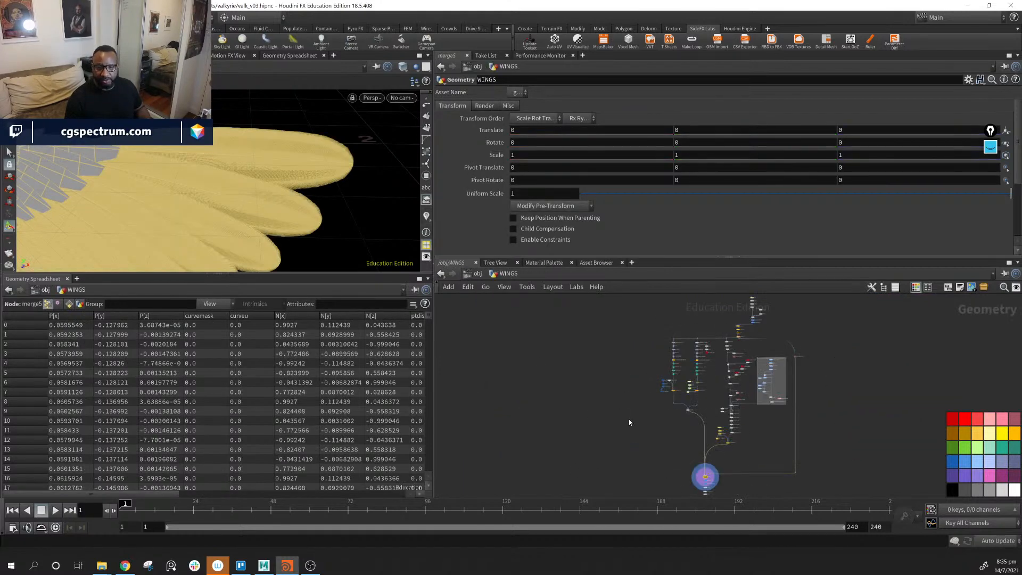
middle_drag(670, 426, 639, 402)
scroll(639, 397, up, 8)
middle_drag(653, 299, 630, 516)
middle_drag(598, 378, 589, 389)
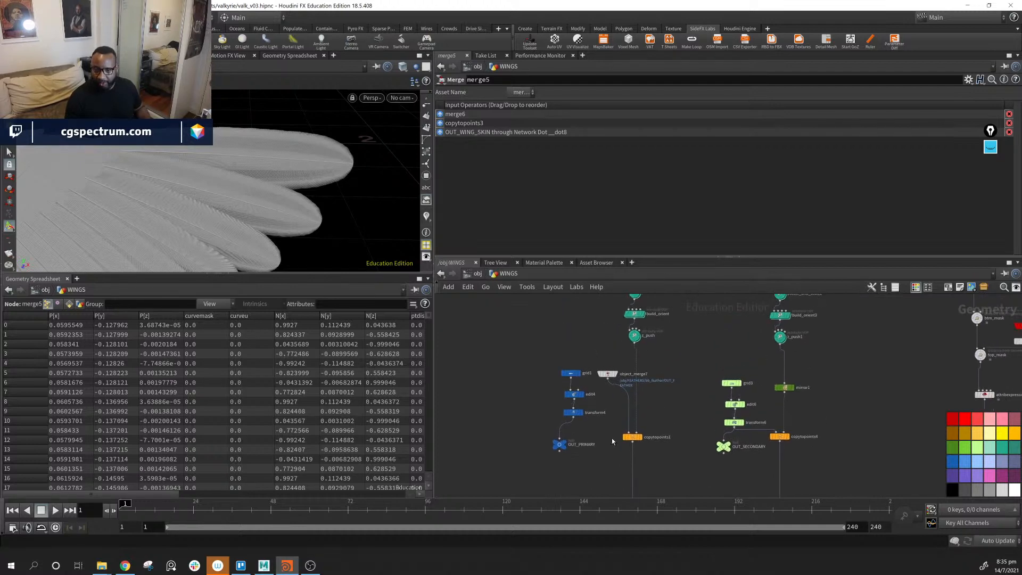
Set Object 1 of object_merge7 to /obj/FEATHERS/OUT_MAIN, check the primary feathers on the wing and return to the object level.
click(607, 373)
alt+drag(303, 210, 310, 182)
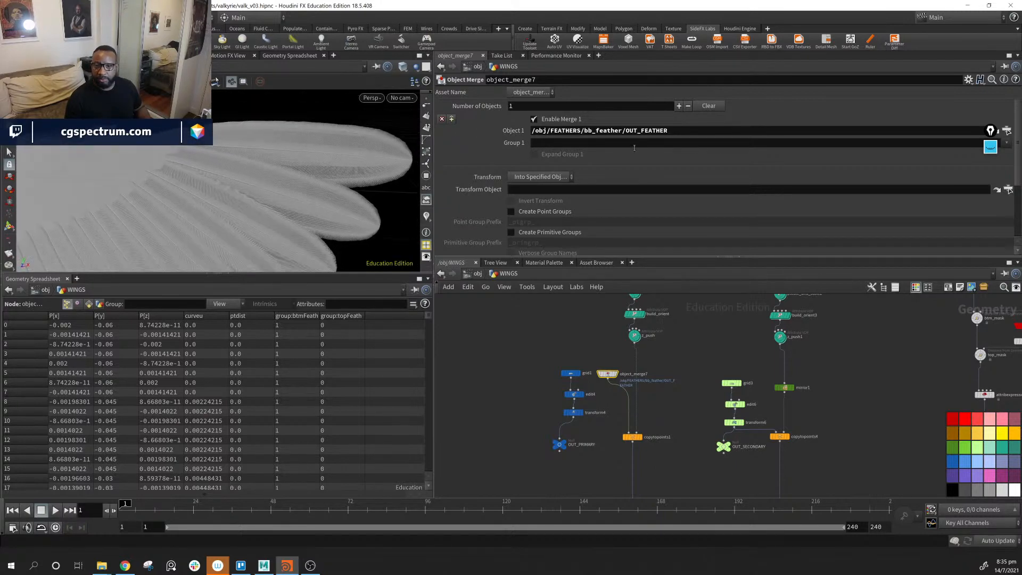
click(1007, 131)
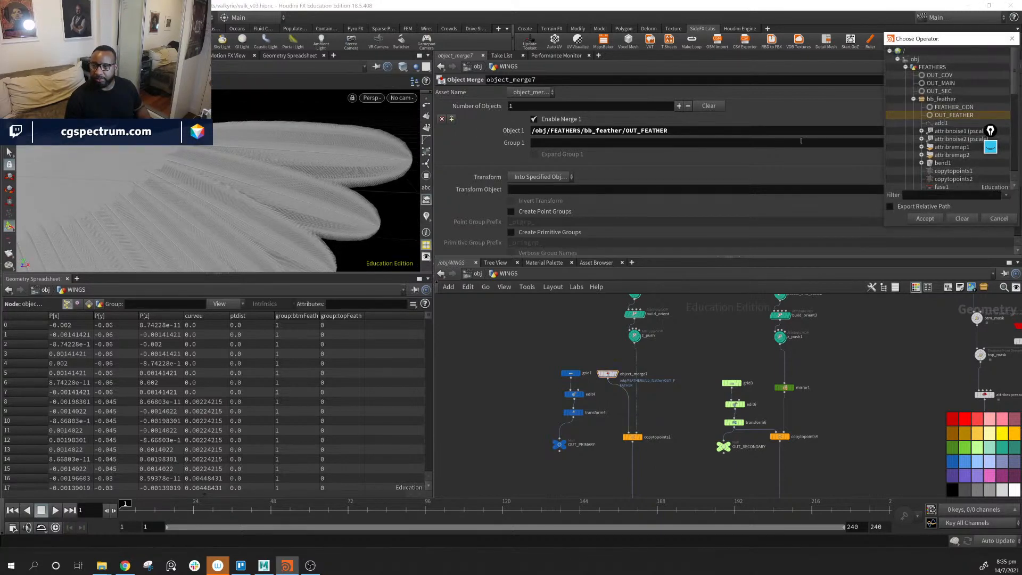
click(914, 100)
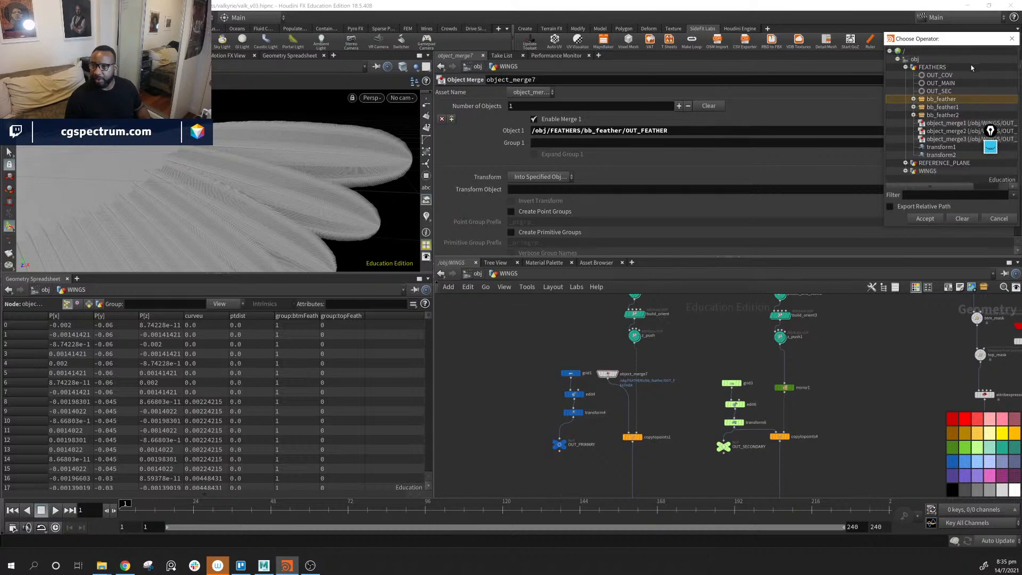
click(953, 84)
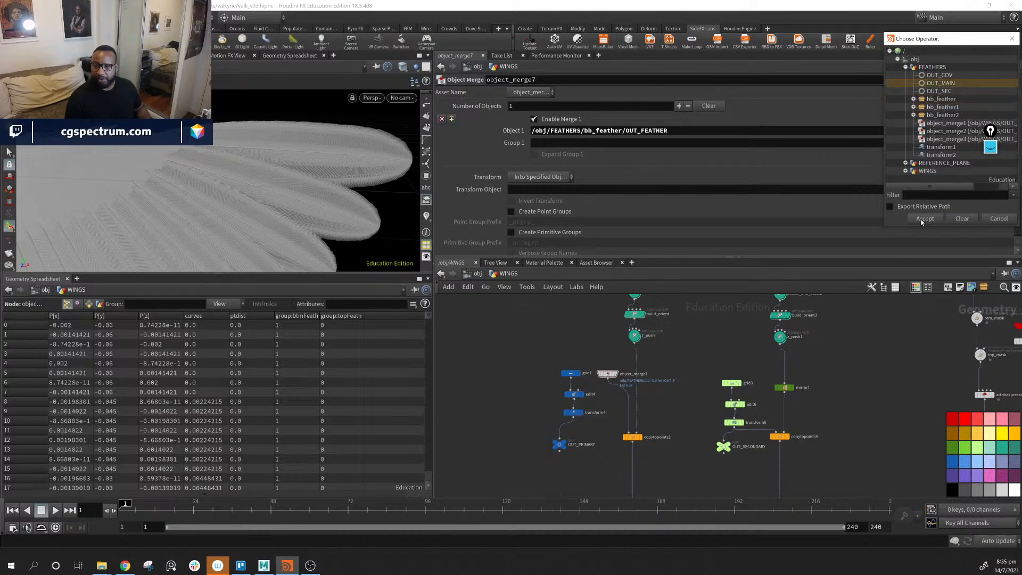
click(924, 219)
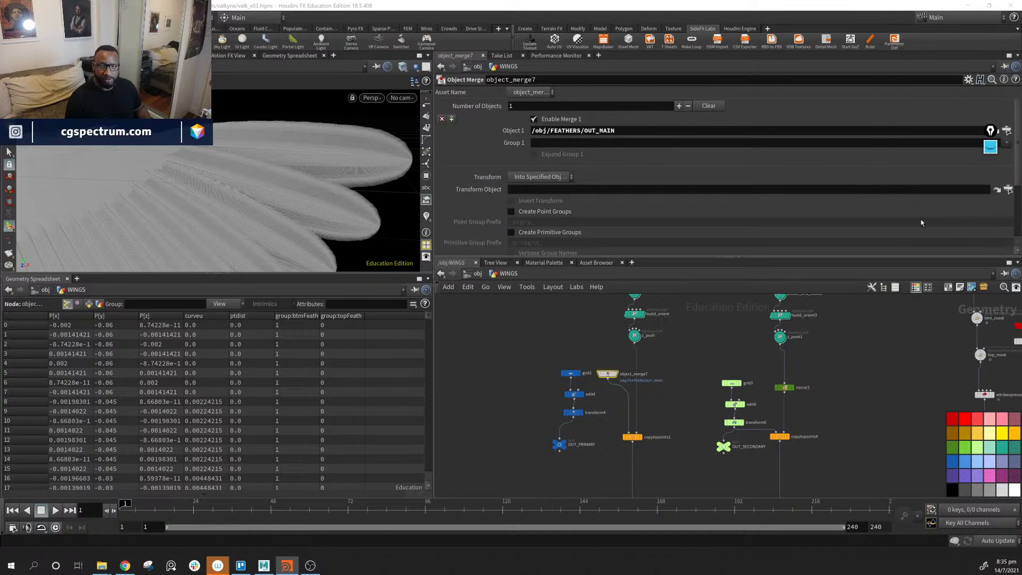
alt+drag(315, 186, 307, 182)
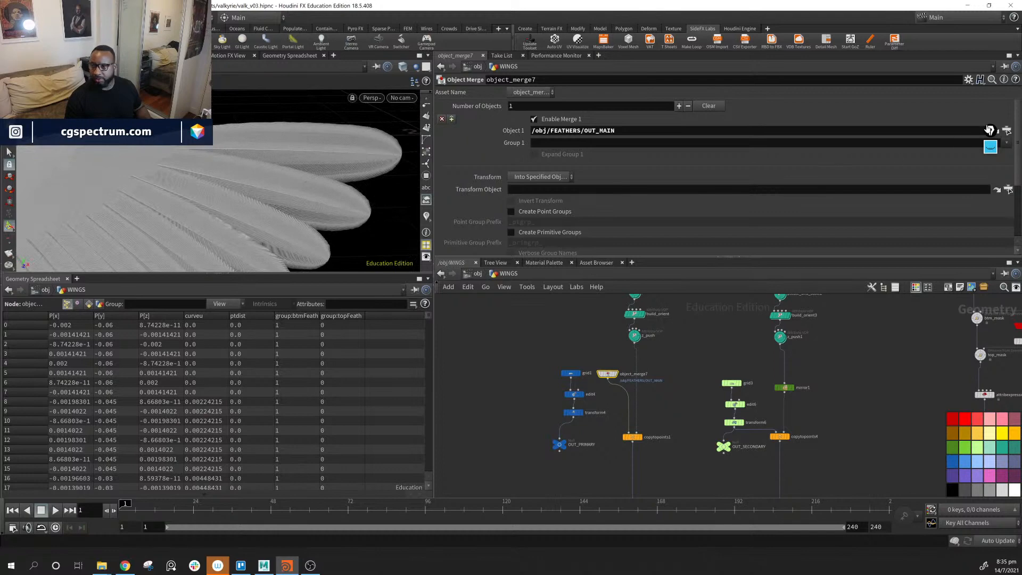
drag(373, 159, 361, 195)
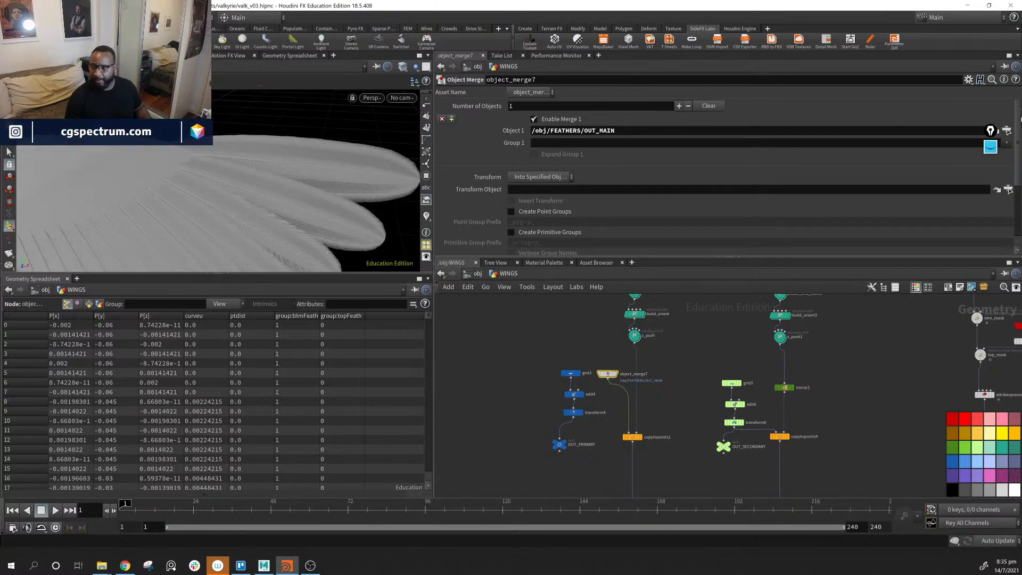
click(462, 273)
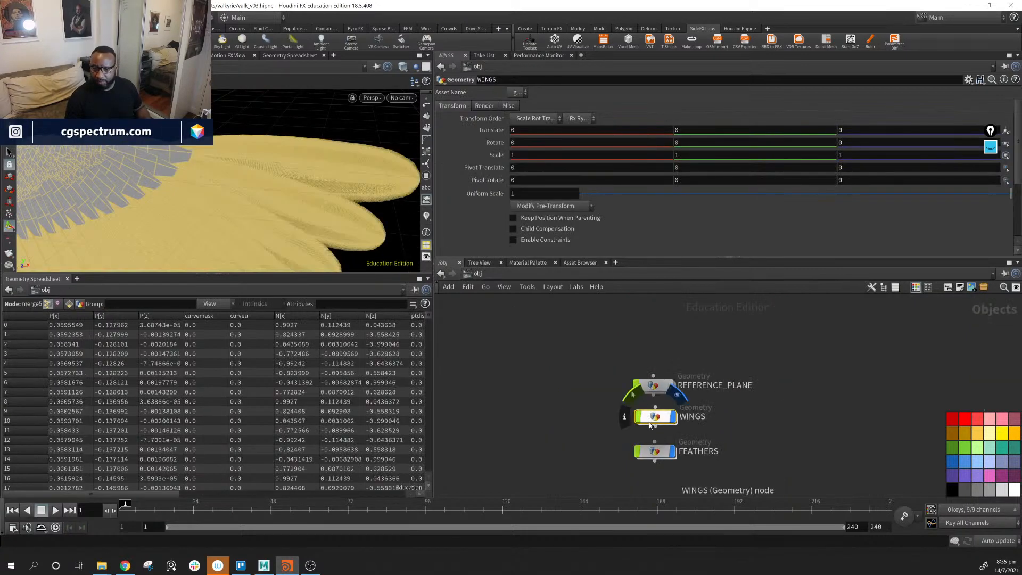
Open the FEATHERS network, display OUT_MAIN and examine the primary feather up close.
double_click(655, 453)
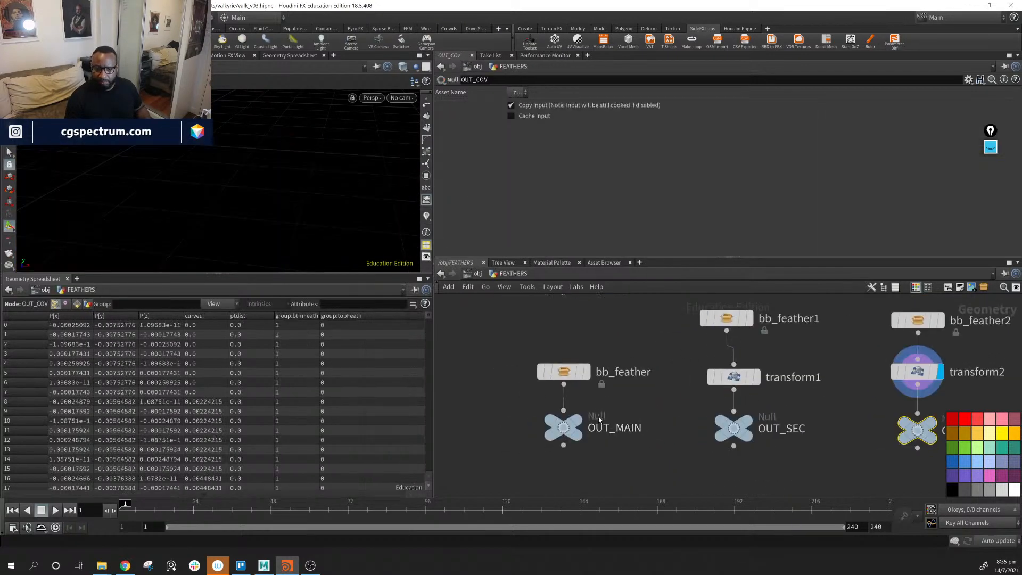
right_drag(258, 162, 165, 176)
middle_drag(205, 160, 226, 201)
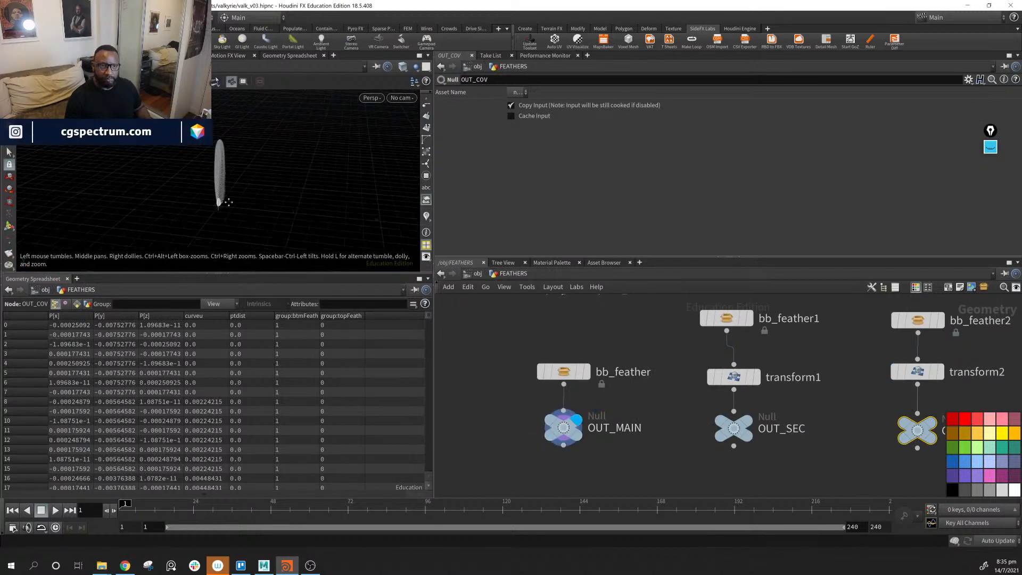
drag(226, 200, 257, 176)
right_drag(258, 176, 466, 229)
drag(465, 229, 200, 158)
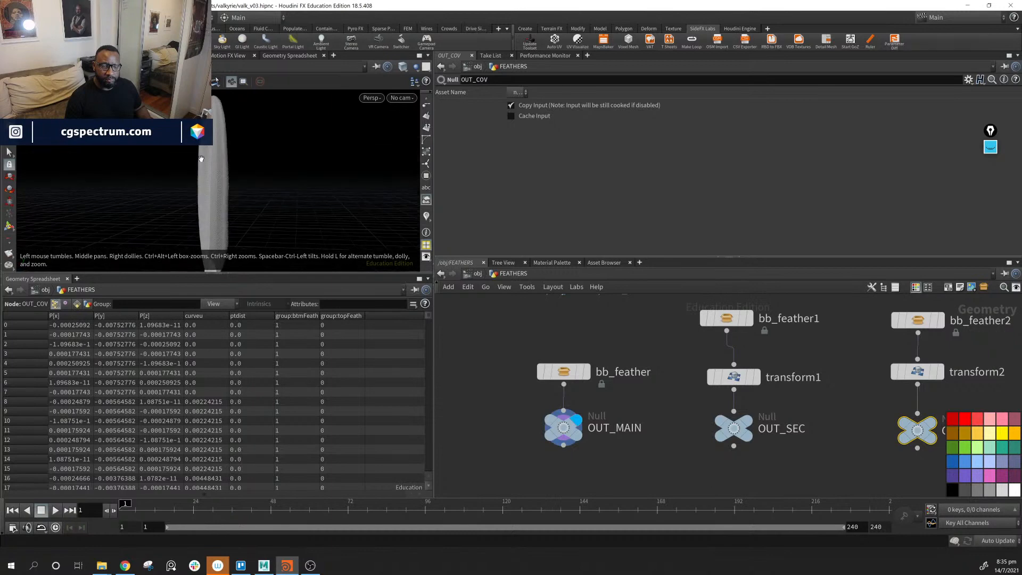
right_drag(201, 158, 425, 213)
drag(219, 162, 208, 211)
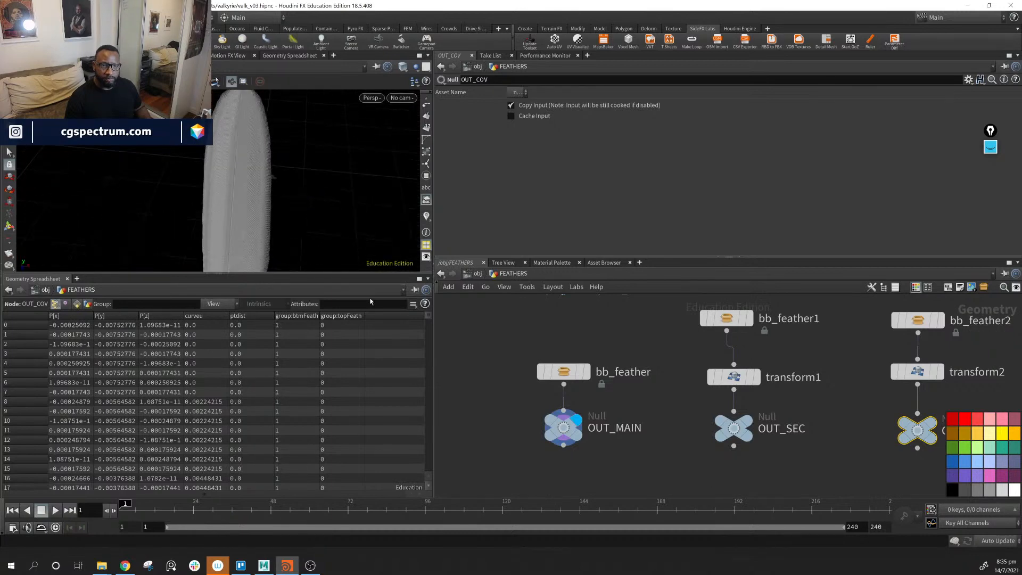
Set the left Scale of the primary bb_feather asset to 0.075 and return to the object level.
click(559, 375)
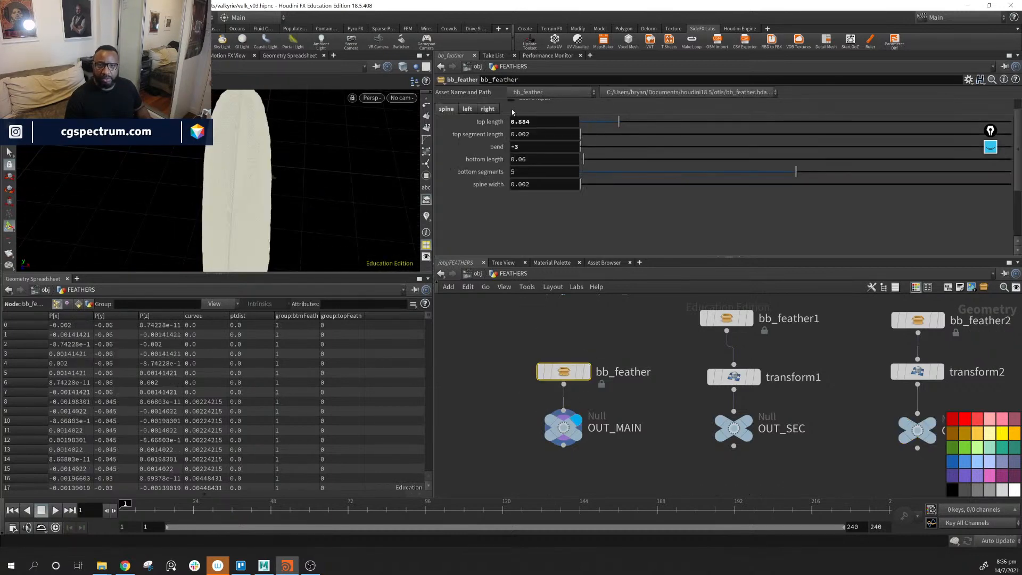
click(466, 109)
drag(590, 134, 586, 134)
click(478, 275)
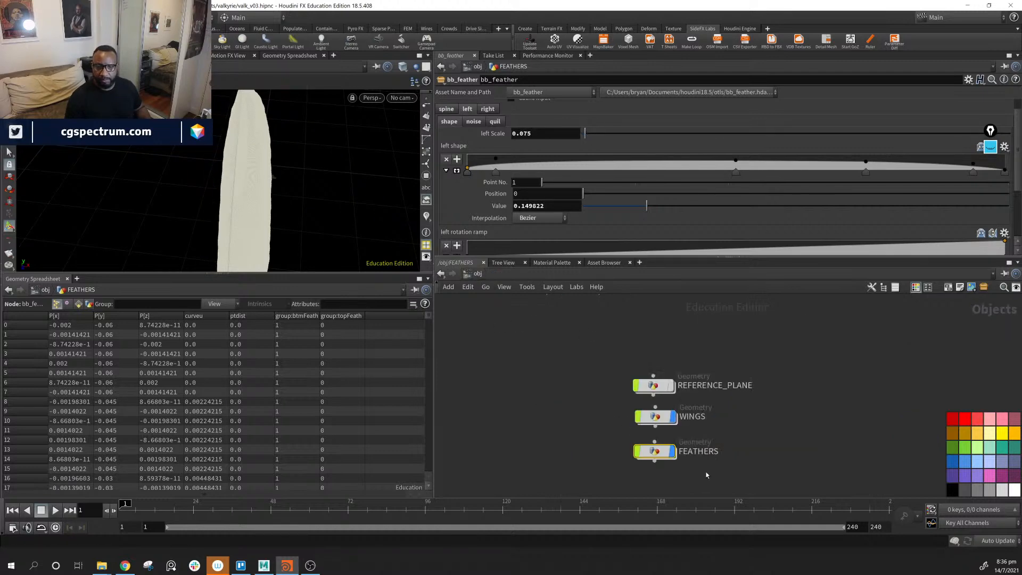
Open the WINGS network at its final merge and check the narrower primary feathers on the wing.
double_click(660, 420)
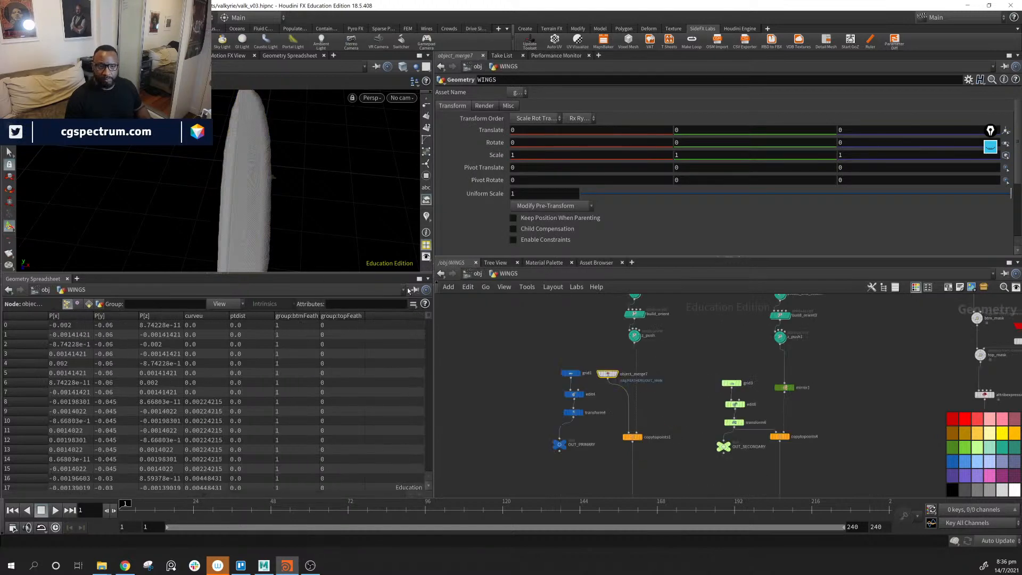
middle_drag(800, 481, 654, 282)
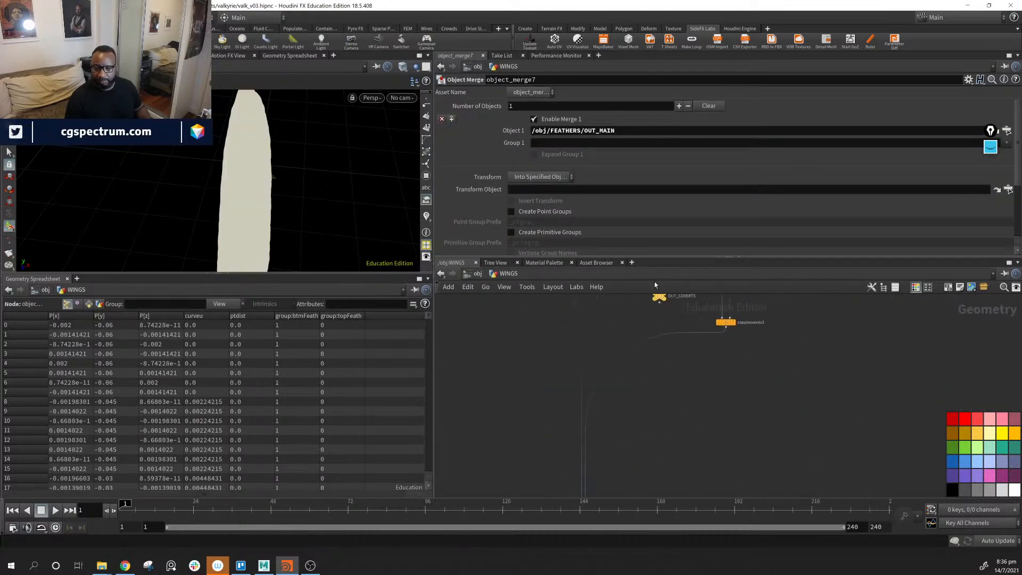
mouse_move(740, 469)
middle_down()
mouse_move(701, 310)
mouse_move(687, 369)
mouse_move(647, 353)
middle_up()
alt+drag(297, 208, 242, 237)
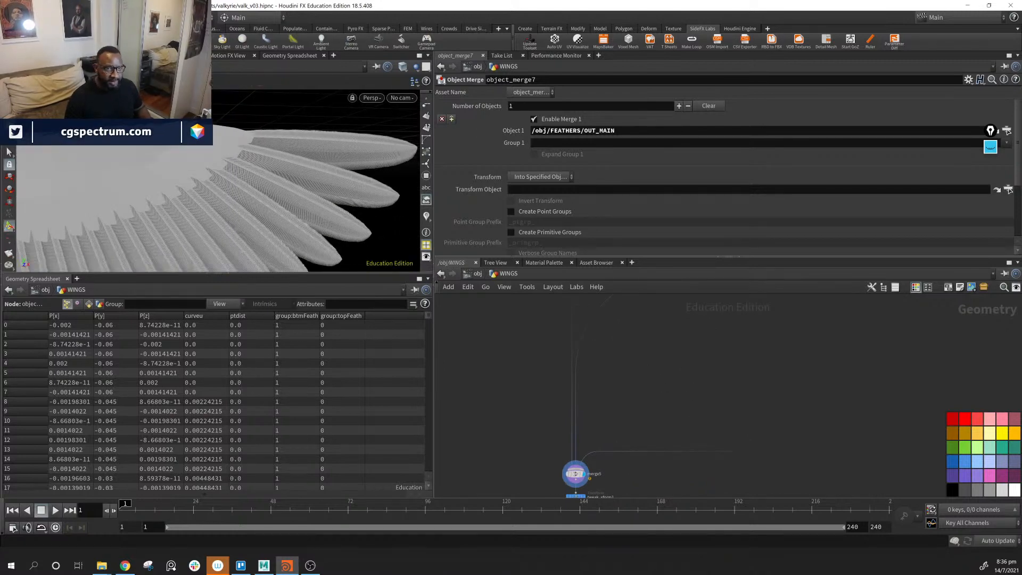
Move the blue primary placeholder chain ending in OUT_PRIMARY away from object_merge7.
middle_drag(676, 301, 692, 474)
mouse_move(703, 416)
middle_down()
mouse_move(695, 447)
mouse_move(717, 437)
mouse_move(815, 492)
middle_up()
mouse_move(490, 325)
middle_down()
mouse_move(621, 395)
mouse_move(592, 435)
middle_up()
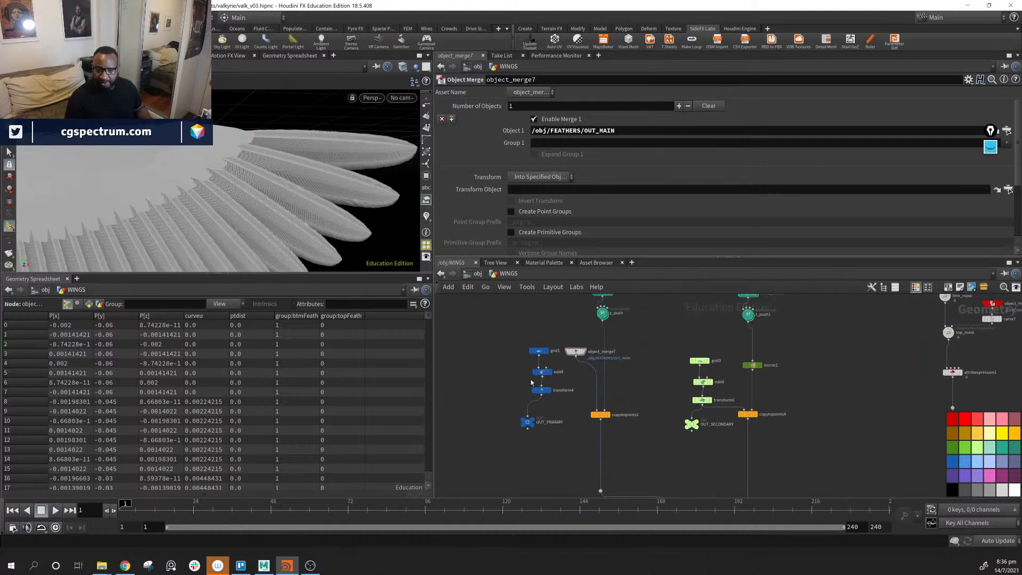
drag(489, 313, 565, 466)
drag(550, 389, 511, 396)
click(503, 408)
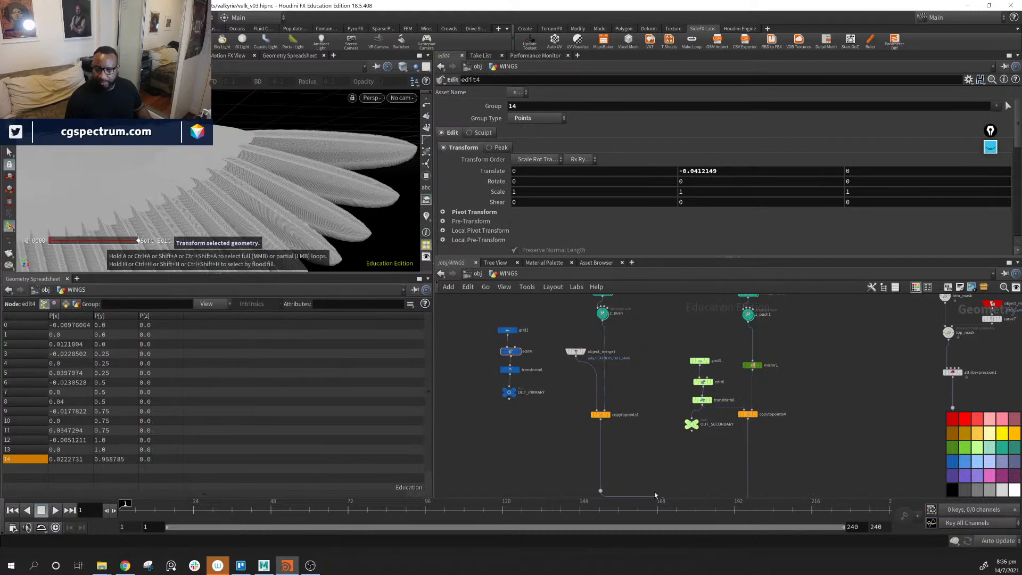
Move the green secondary placeholder chain aside and cut its wire to copytopoints4.
middle_drag(695, 364, 627, 377)
drag(588, 334, 648, 461)
drag(633, 377, 578, 359)
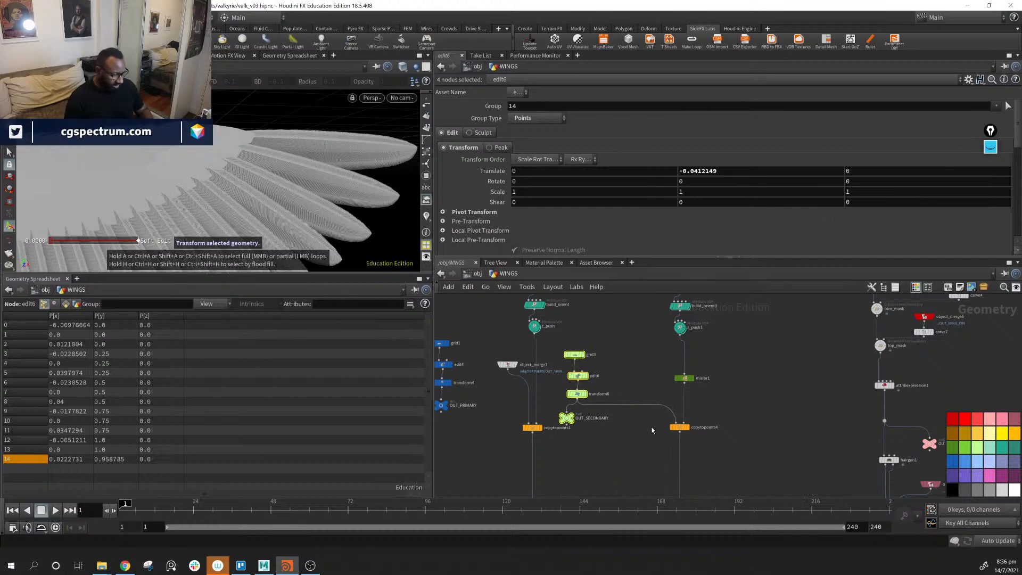
drag(635, 389, 633, 415)
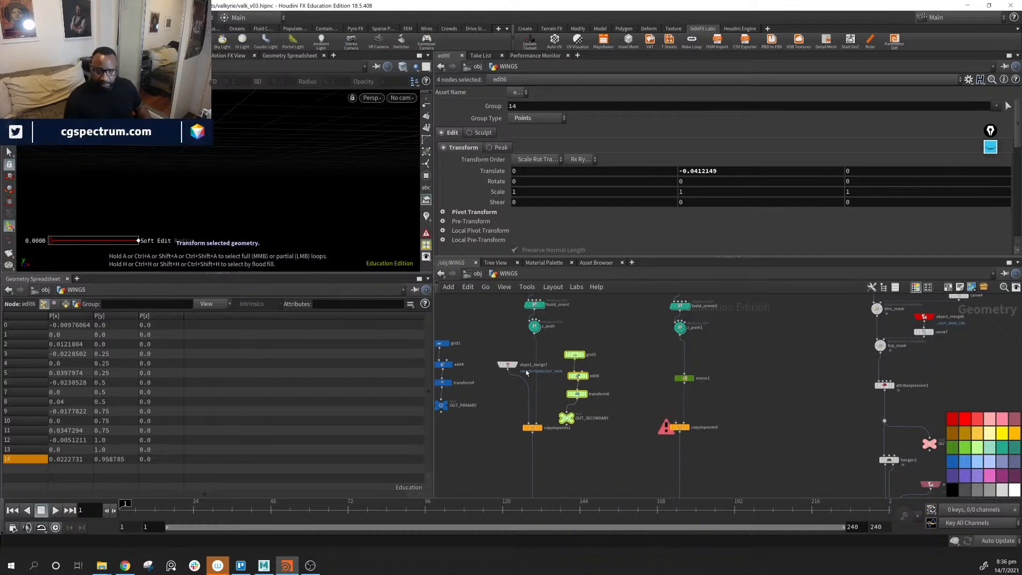
Duplicate object_merge7, wire the copy into the geometry input of copytopoints4 and display that node on the wing.
alt+drag(509, 369, 675, 429)
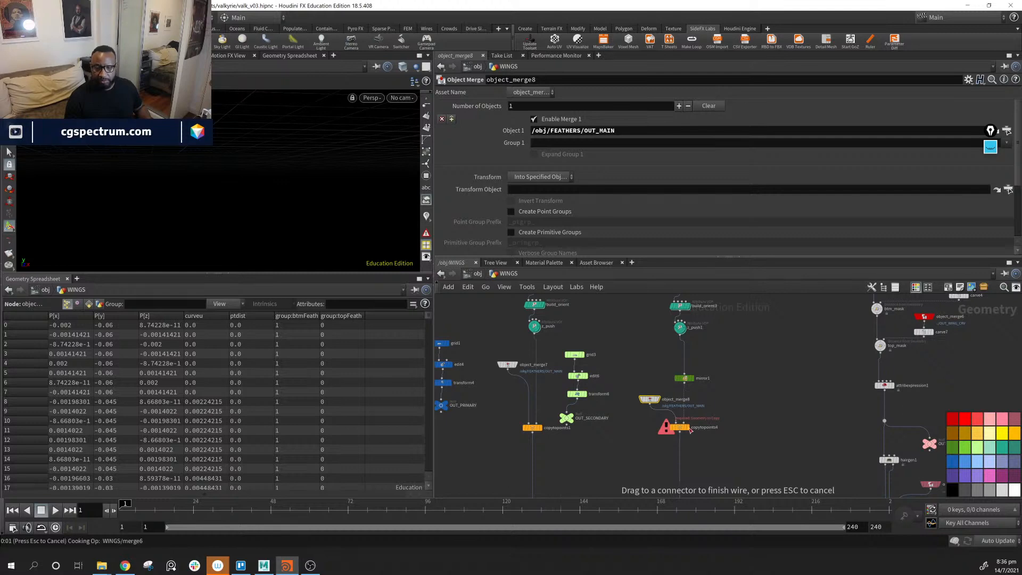
click(690, 431)
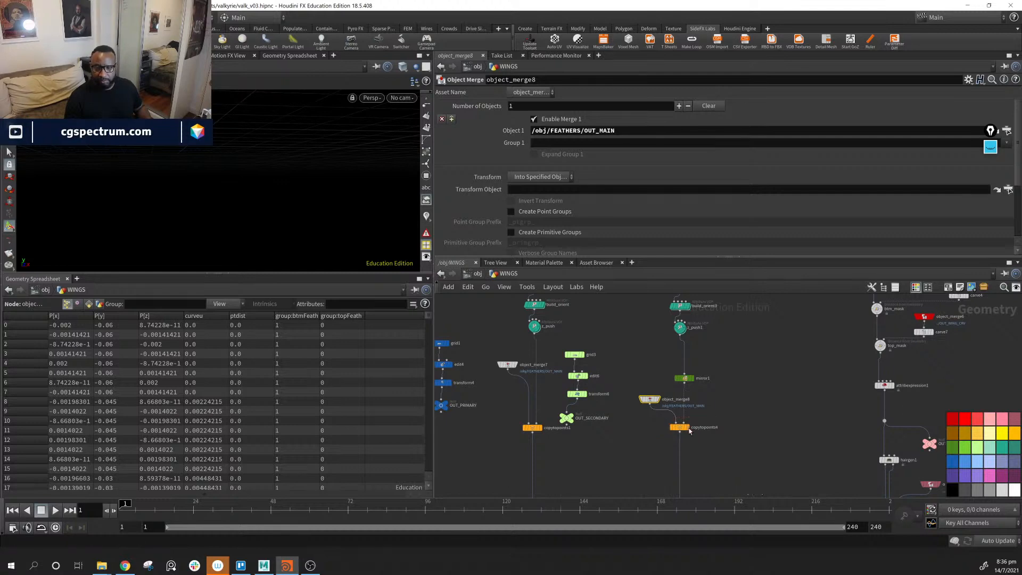
click(690, 430)
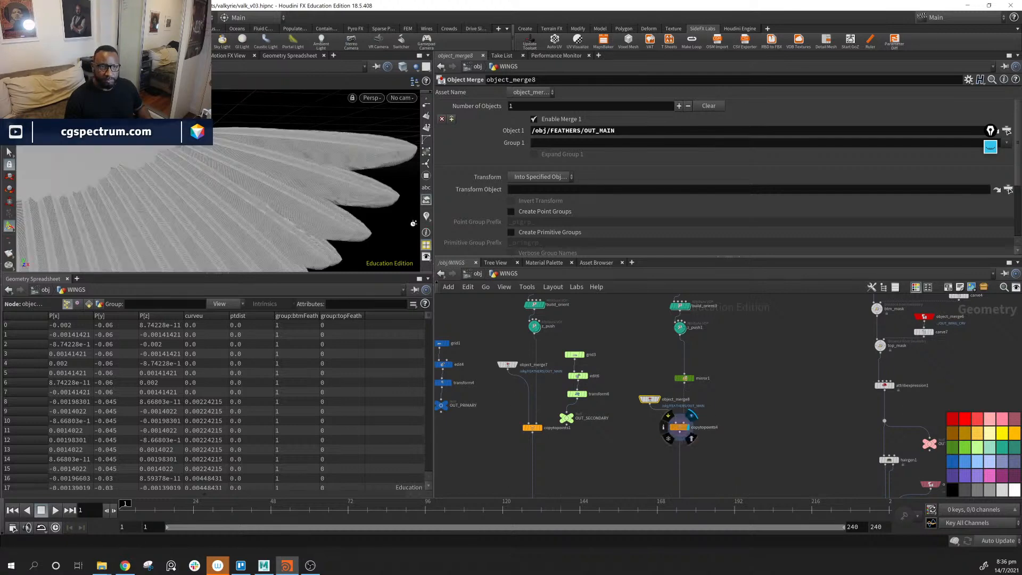
alt+drag(269, 215, 181, 198)
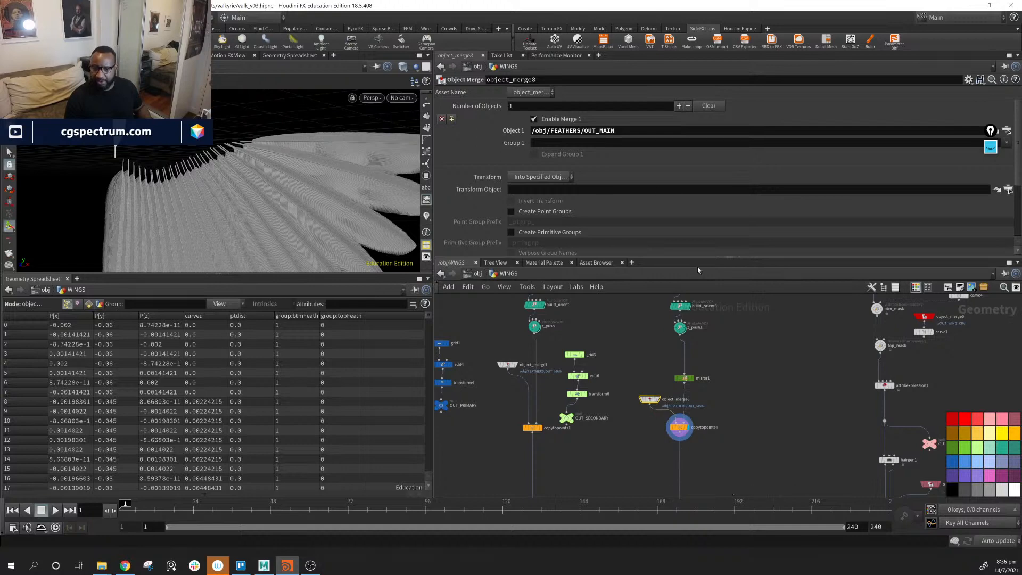
Set Object 1 of object_merge8 to /obj/FEATHERS/OUT_SEC and check the secondary feathers up close.
click(1007, 131)
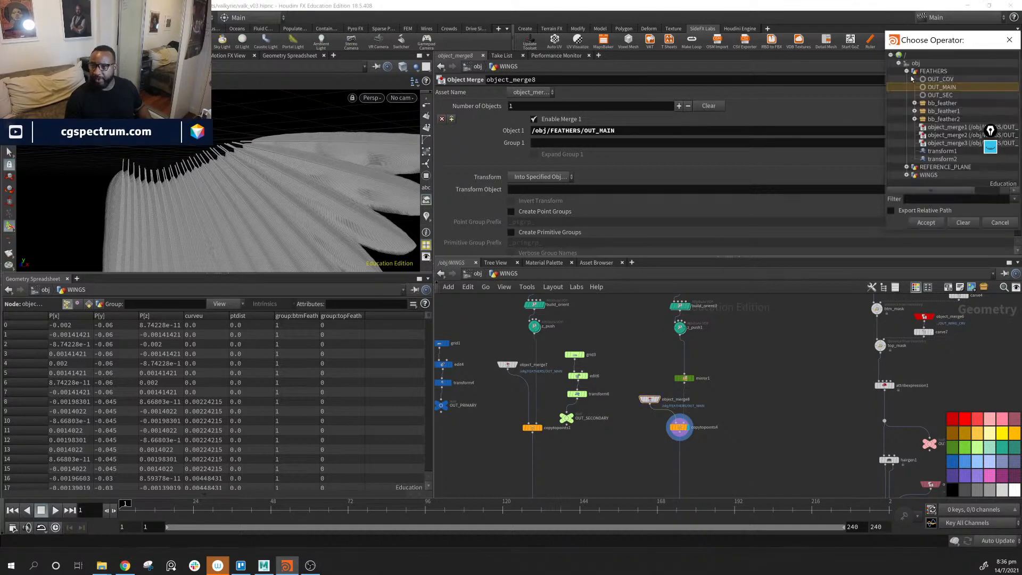
click(954, 96)
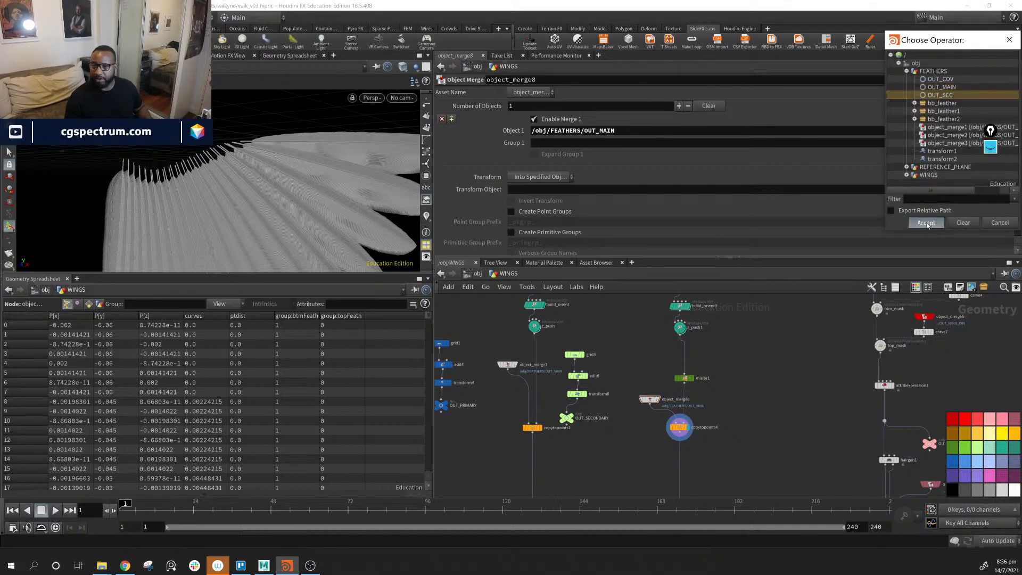
click(926, 222)
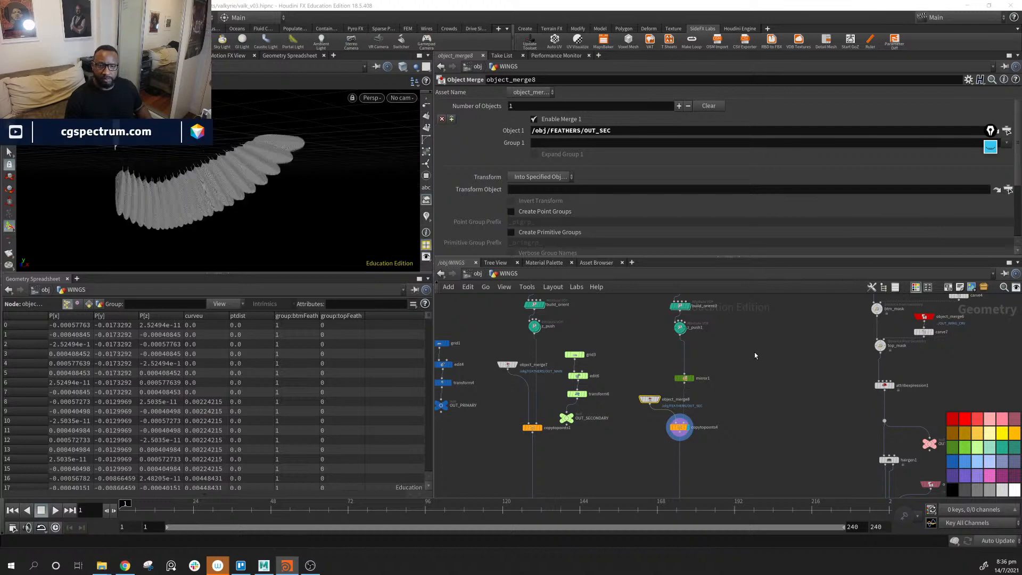
mouse_move(248, 174)
mouse_down()
mouse_move(323, 167)
mouse_move(235, 190)
mouse_move(345, 191)
mouse_move(251, 190)
mouse_up()
middle_drag(683, 423, 702, 416)
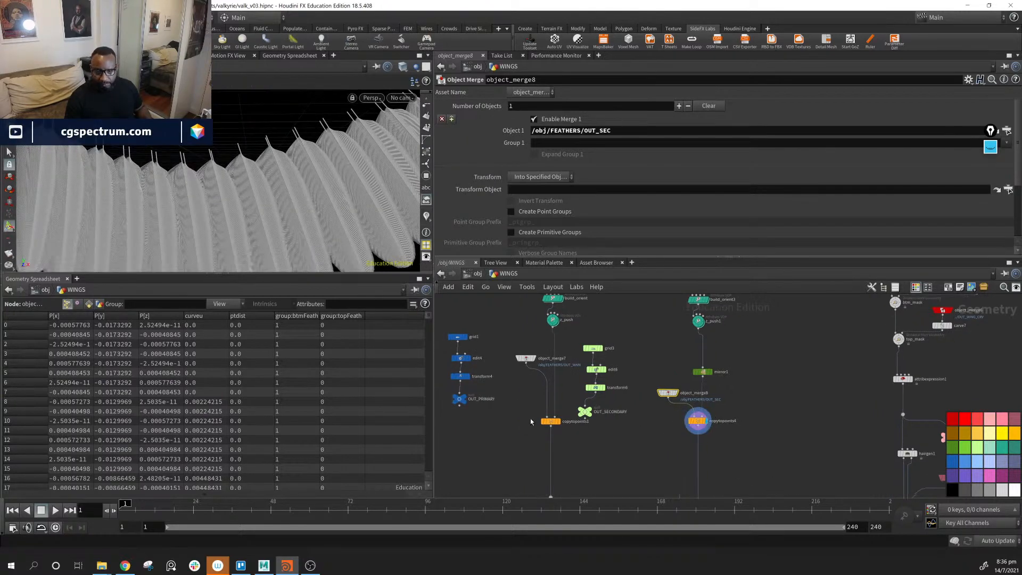
Shift the OUT_SECONDARY placeholder chain clear of the primary copy branch and view the whole row of secondary feathers.
middle_drag(811, 456, 813, 401)
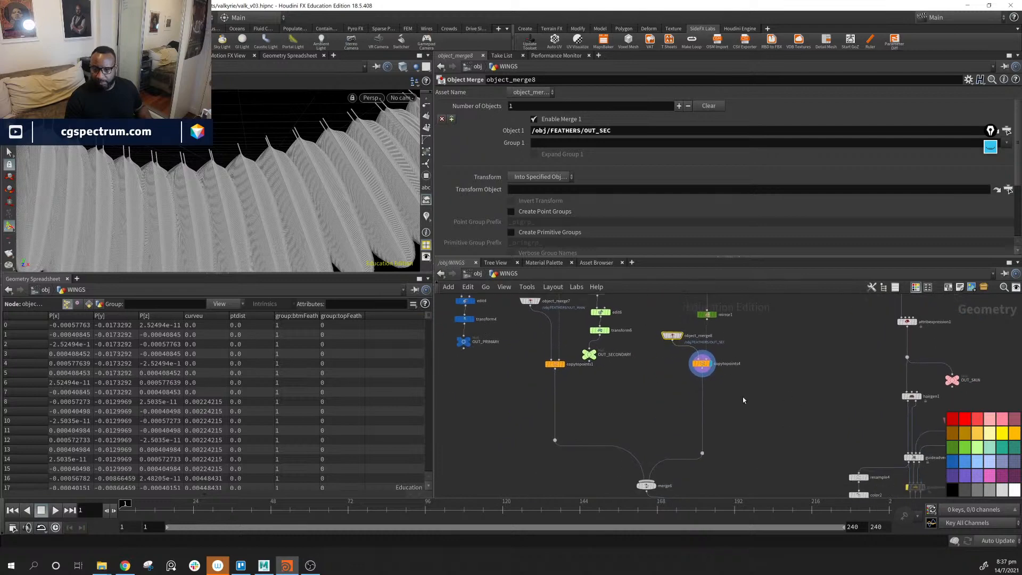
scroll(739, 389, down, 3)
middle_drag(739, 390, 687, 427)
scroll(680, 425, up, 3)
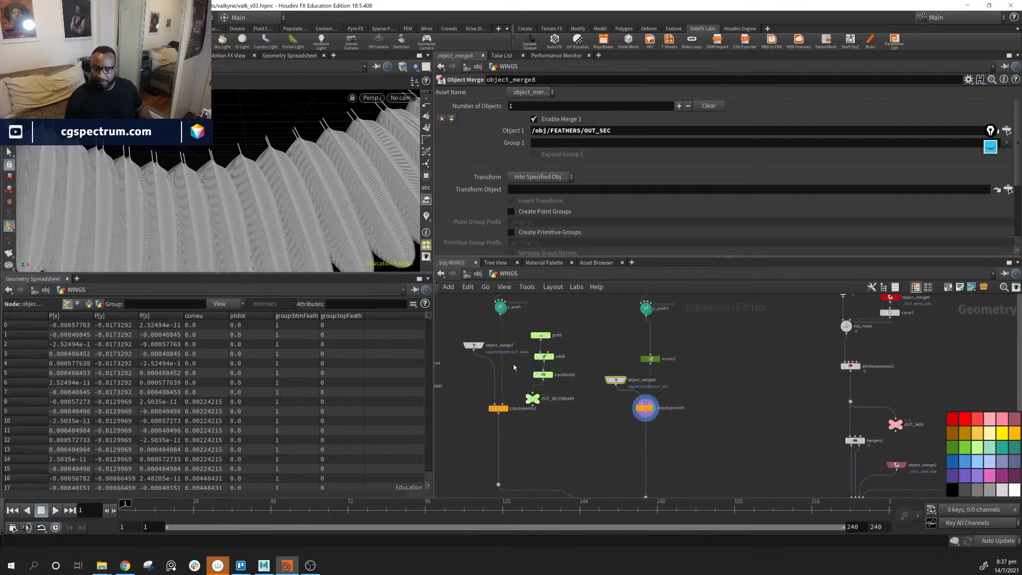
drag(536, 324, 573, 420)
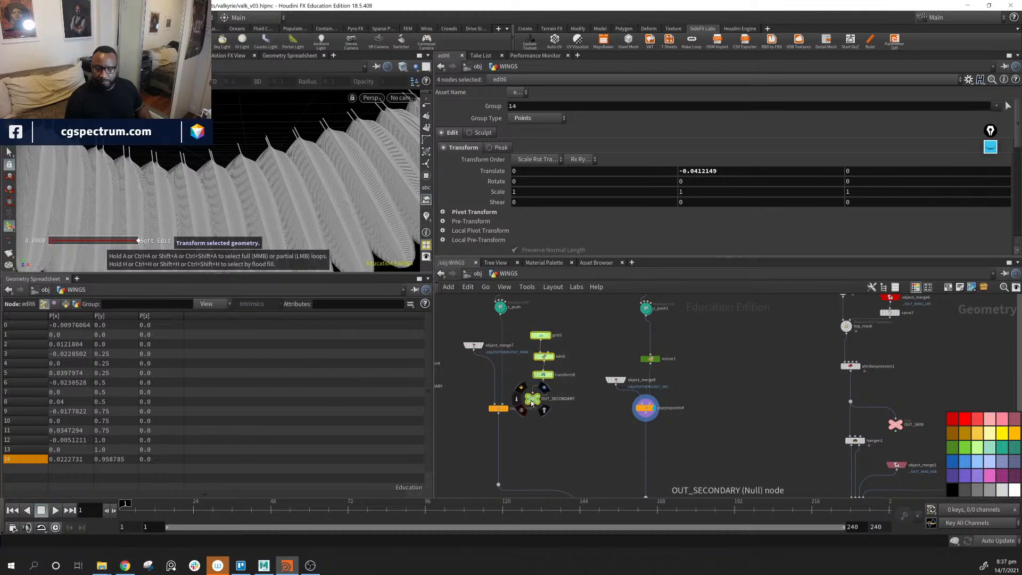
drag(532, 400, 569, 387)
alt+drag(263, 209, 341, 213)
Duplicate object_merge8 and relocate the copy beside the yellow coverts placeholder chain by cutting and pasting it.
middle_drag(782, 437, 632, 299)
middle_drag(803, 477, 810, 372)
middle_drag(683, 375, 722, 461)
middle_drag(645, 375, 755, 557)
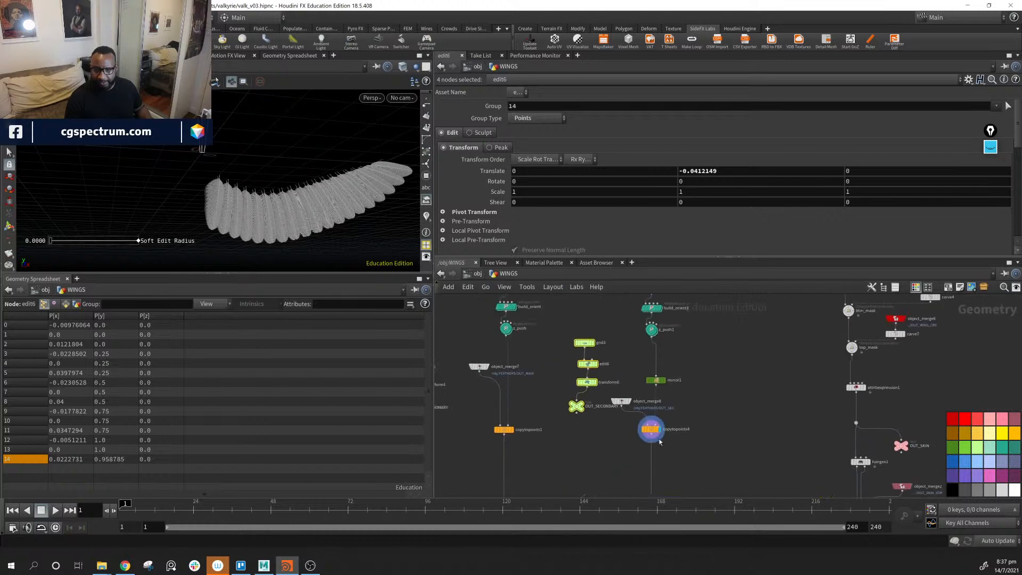
alt+drag(621, 406, 734, 492)
middle_drag(733, 491, 676, 434)
drag(688, 401, 664, 462)
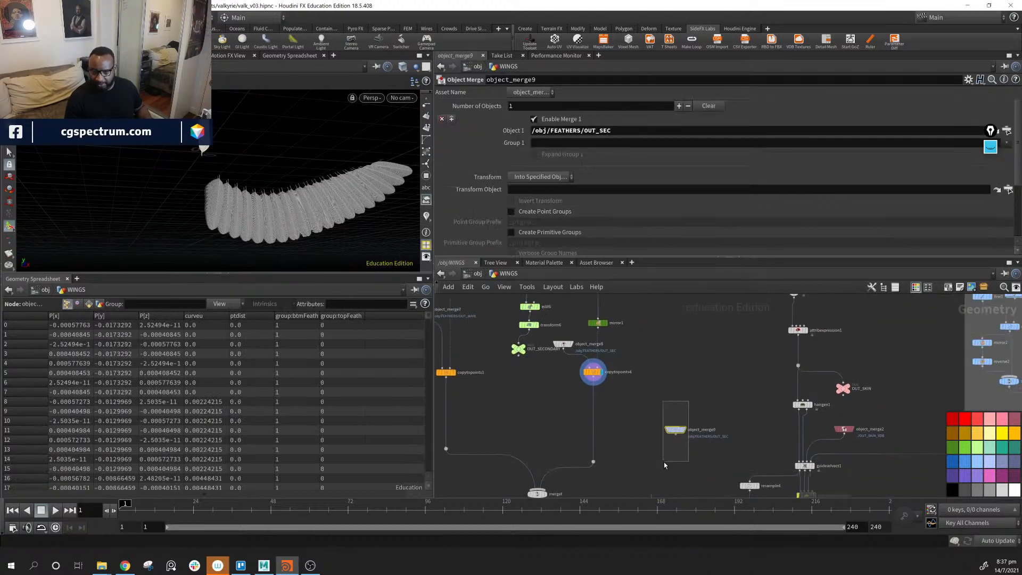
key(ctrl+x)
middle_drag(692, 461, 629, 262)
middle_drag(691, 487, 674, 443)
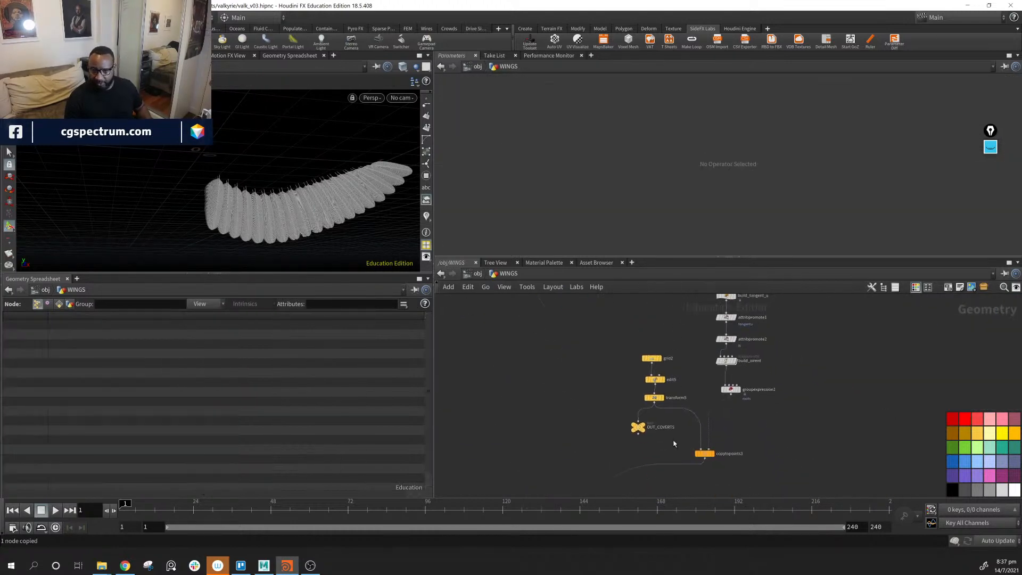
key(ctrl+v)
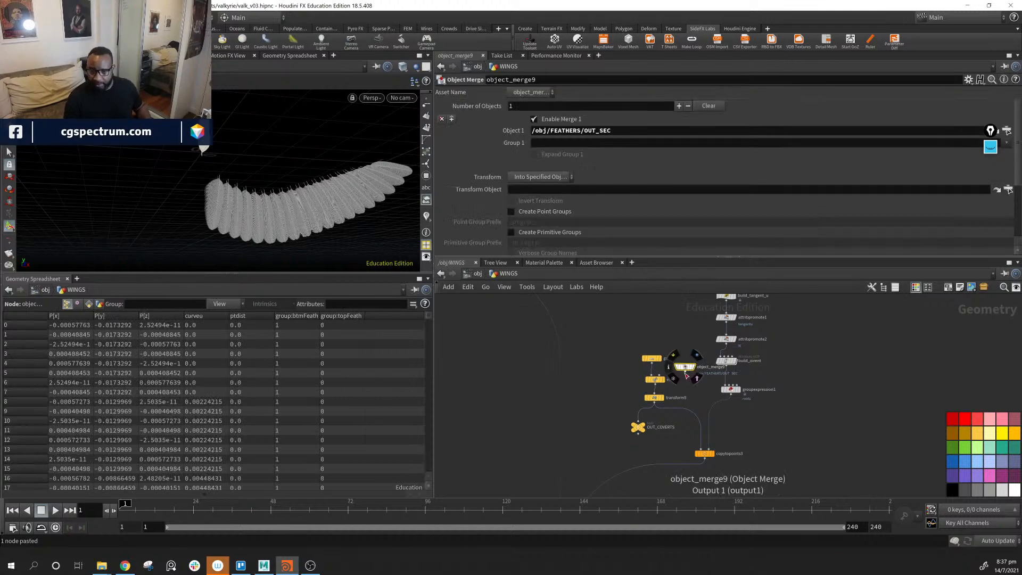
Set Object 1 of object_merge9 to /obj/FEATHERS/OUT_COV.
click(1007, 132)
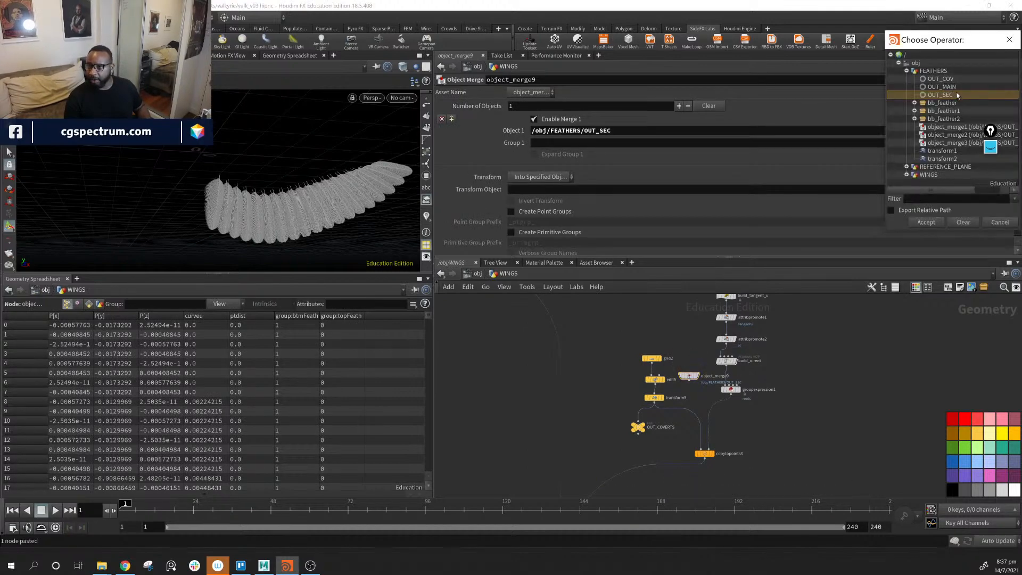
click(950, 80)
click(926, 222)
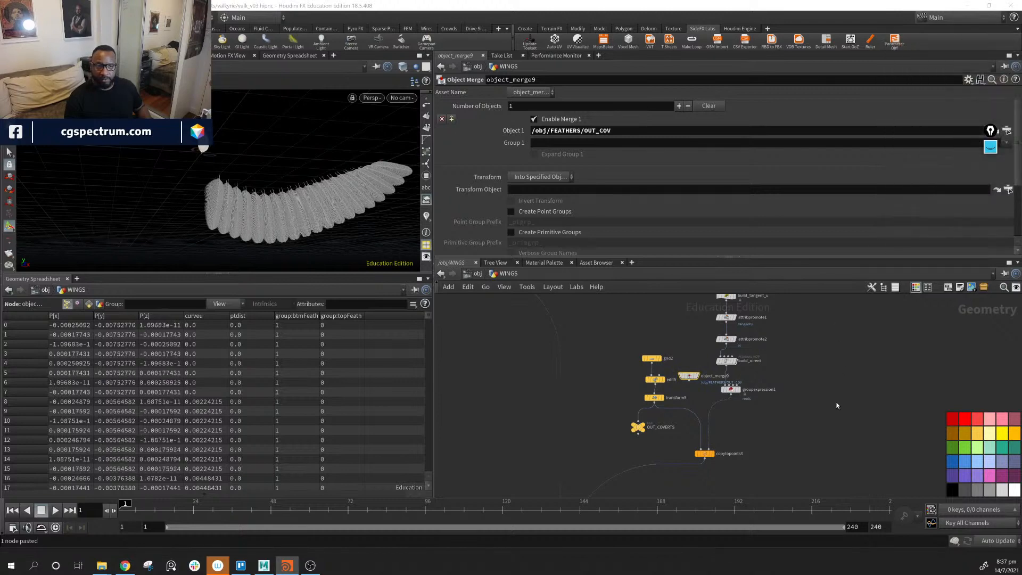
Display the coverts' copy-to-points node and feed its geometry input from object_merge9 in place of the placeholder transform.
middle_drag(825, 435, 826, 392)
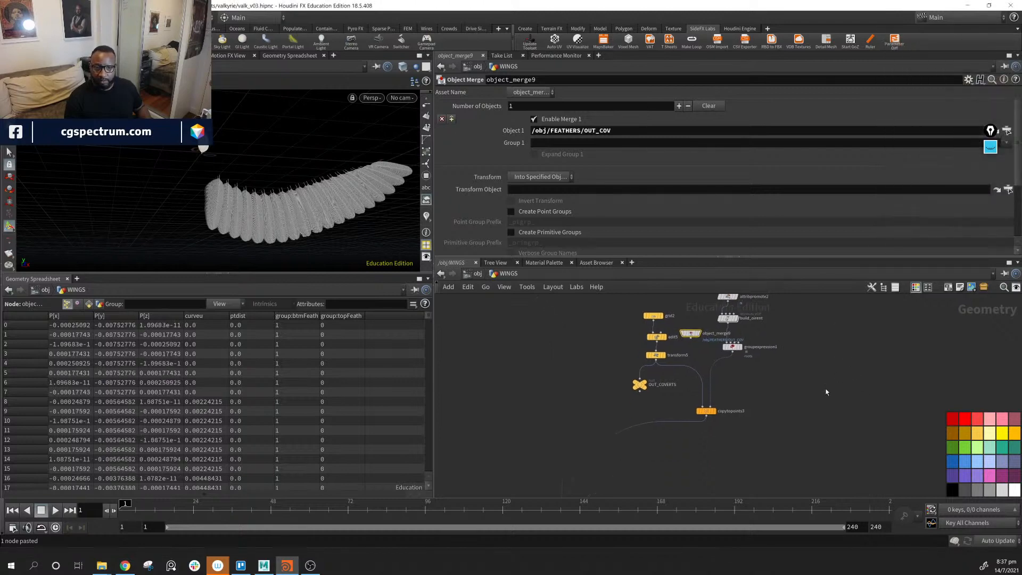
click(712, 410)
drag(255, 236, 262, 217)
right_drag(263, 217, 518, 206)
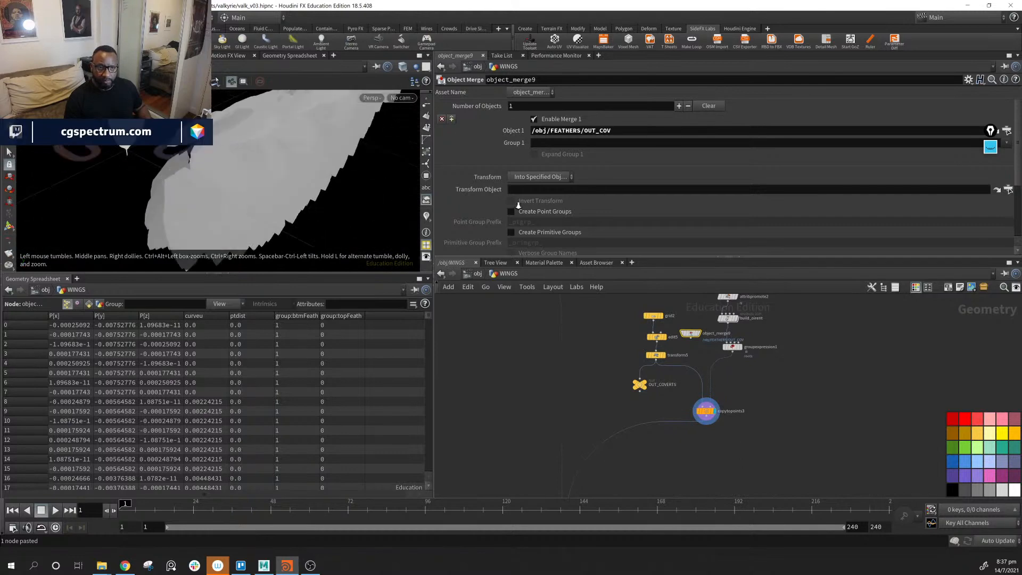
drag(298, 213, 277, 173)
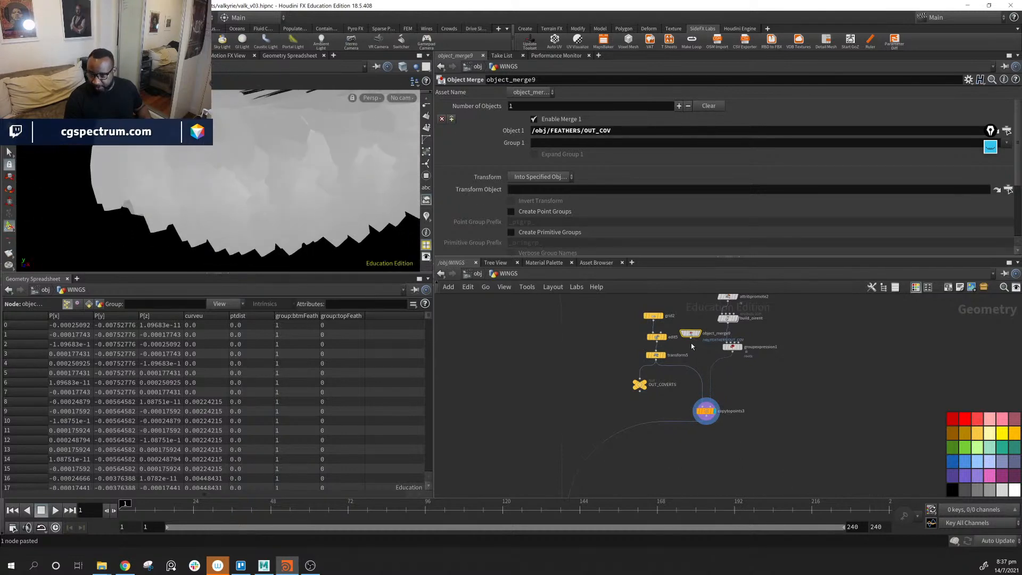
drag(691, 339, 705, 402)
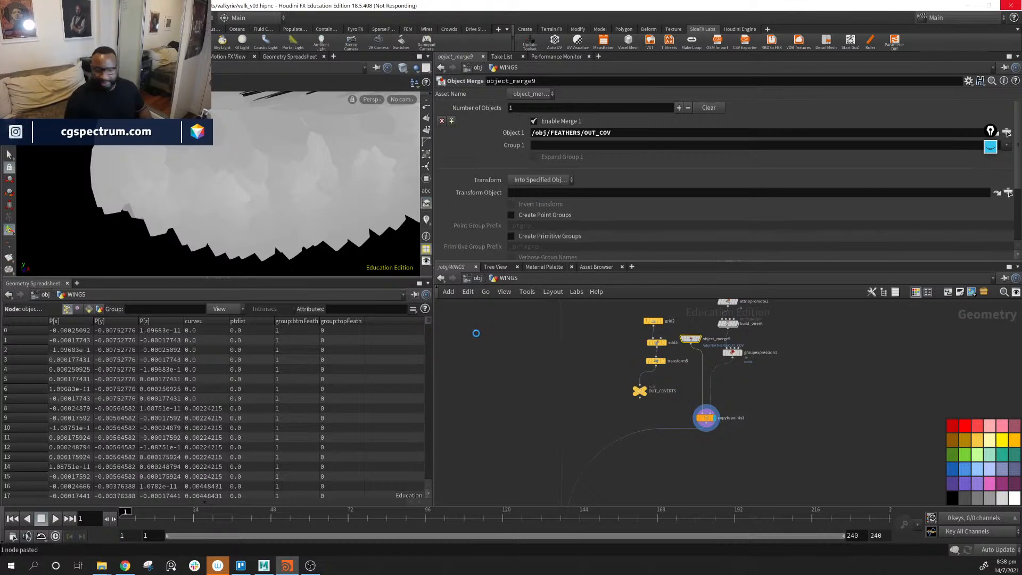
key(alt+Tab)
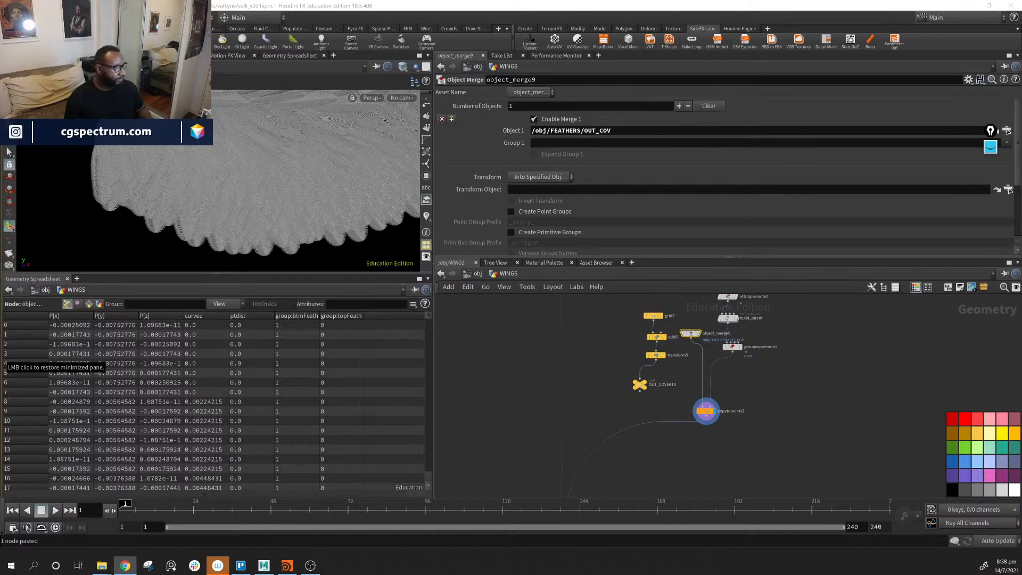
Set the viewport shading to Smooth Shaded and inspect the covert feathers copied along the wing from several angles.
key(alt+Tab)
drag(224, 173, 299, 164)
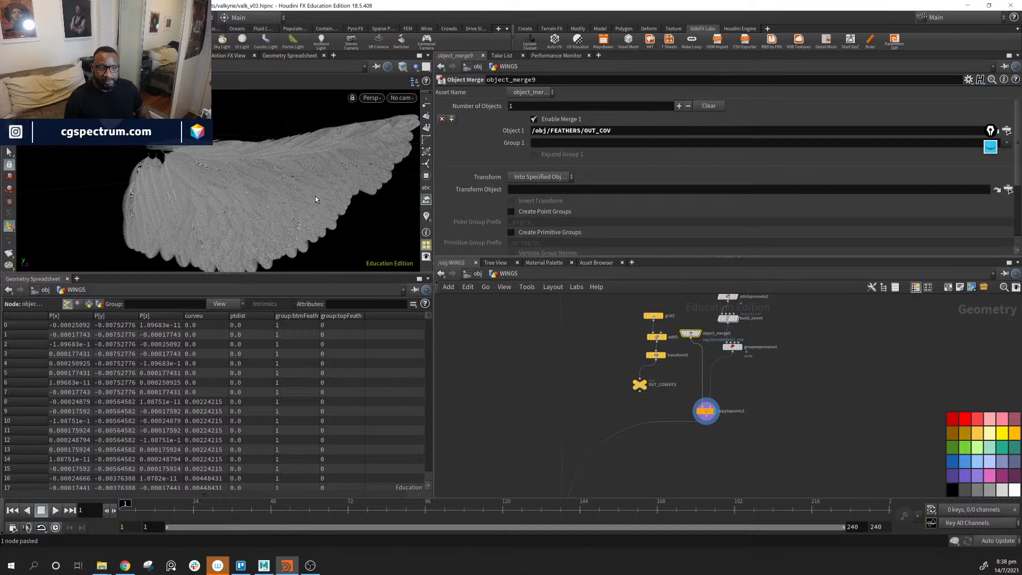
drag(315, 199, 305, 208)
key(shift+w)
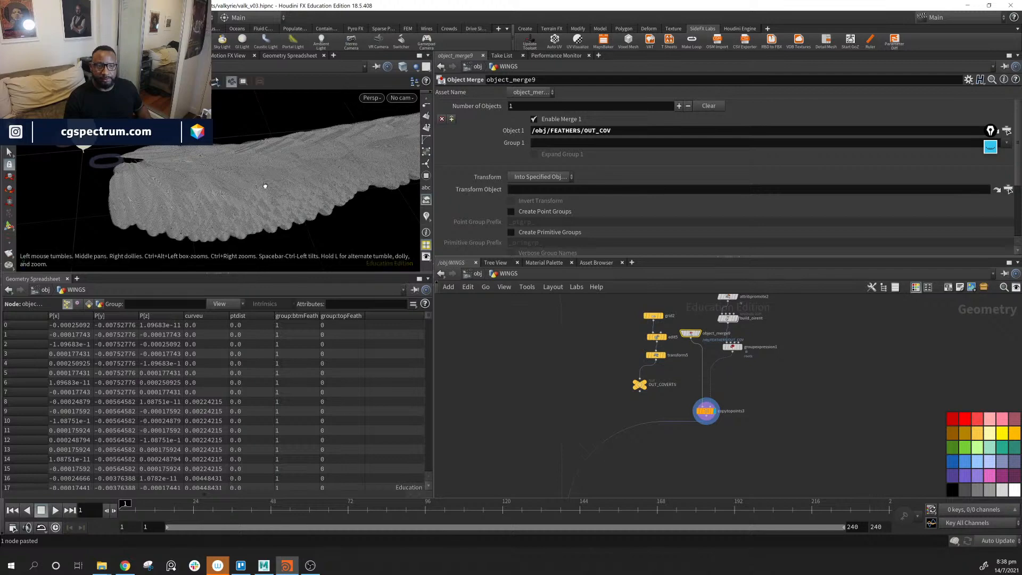
mouse_move(265, 191)
mouse_down()
mouse_move(317, 156)
mouse_move(251, 176)
mouse_move(342, 190)
mouse_move(329, 191)
mouse_move(258, 179)
mouse_move(340, 175)
mouse_up()
scroll(274, 170, up, 5)
click(402, 67)
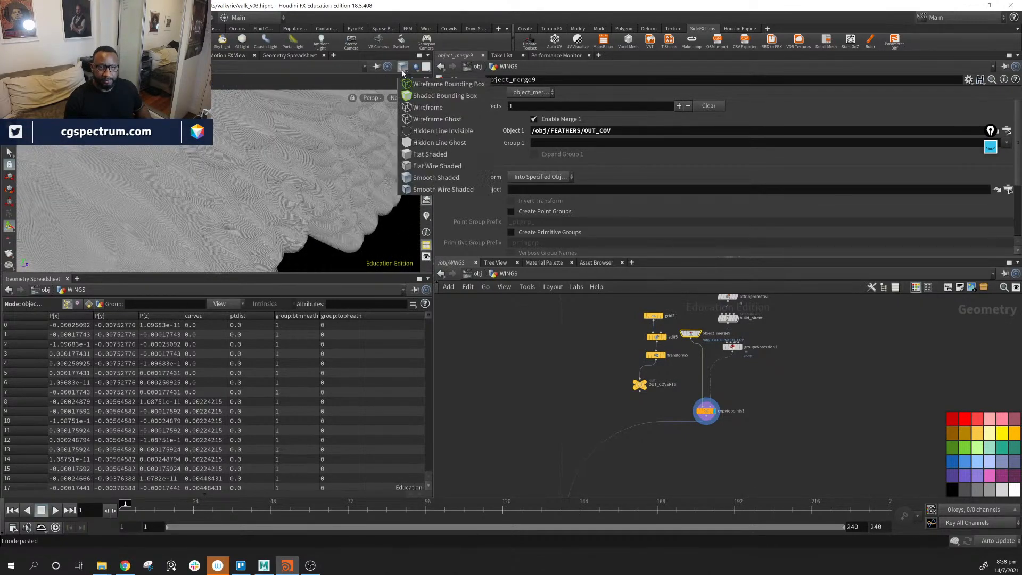
click(431, 177)
drag(292, 180, 344, 182)
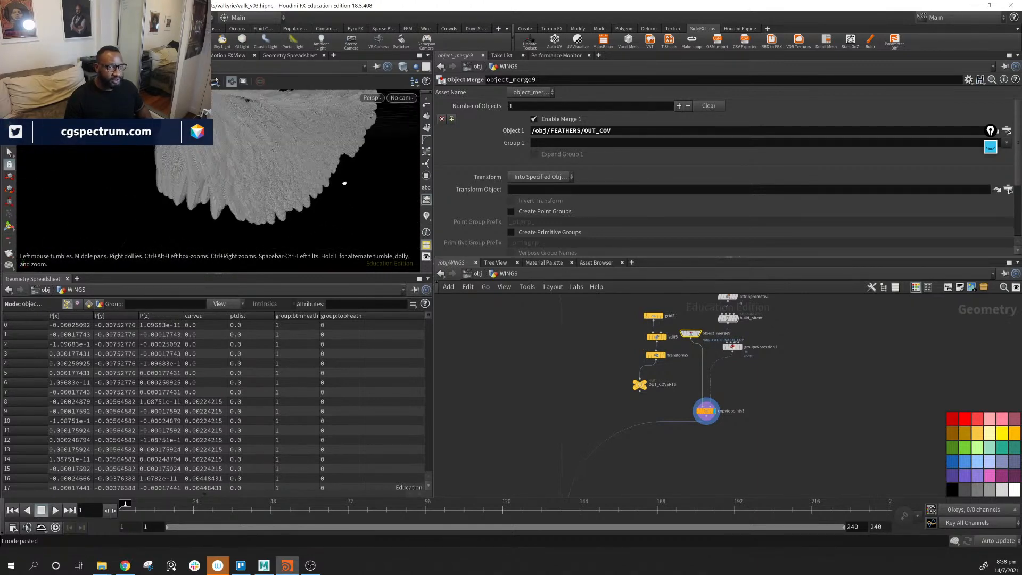
Display the merge node further down the network that combines the primary, secondary and covert feathers.
middle_drag(768, 450, 773, 419)
middle_drag(794, 487, 820, 343)
middle_drag(759, 481, 770, 422)
mouse_move(615, 349)
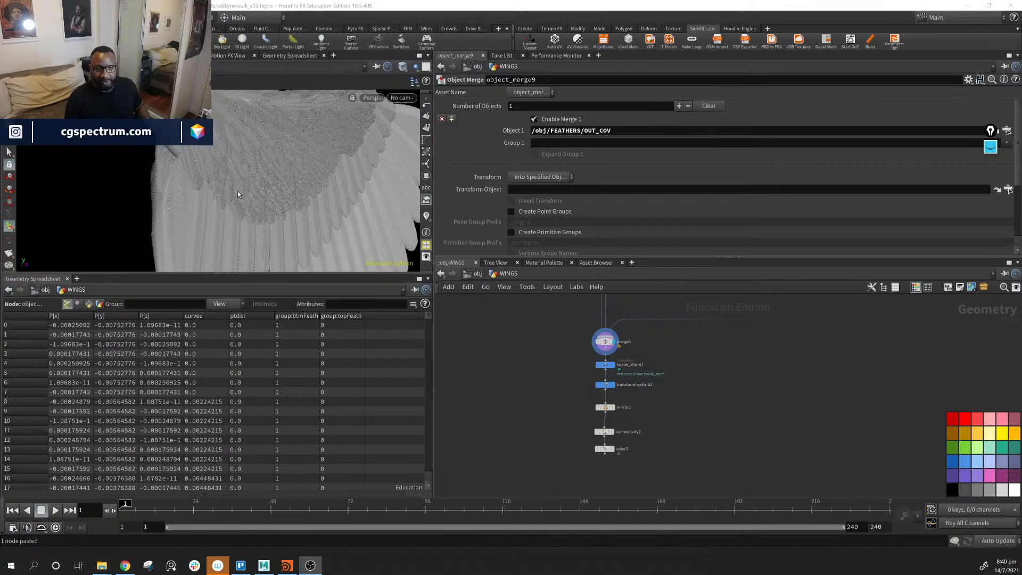
Examine the merged wing as a whole and up close, including the barbs and shaft of the primary feathers and the covert layering.
drag(238, 194, 272, 200)
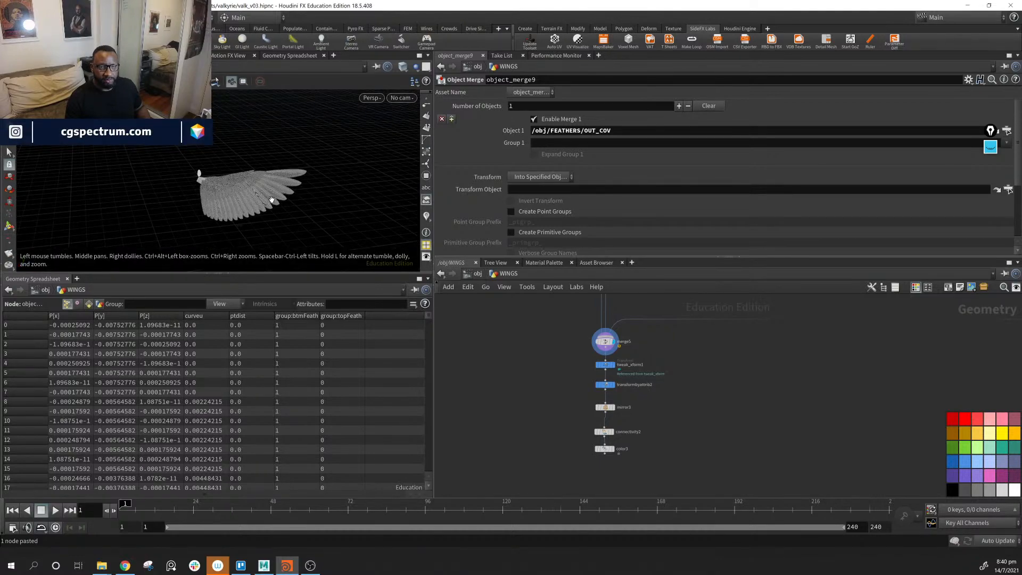
right_drag(271, 199, 479, 205)
middle_drag(320, 200, 244, 195)
right_drag(245, 194, 509, 202)
middle_drag(298, 192, 145, 193)
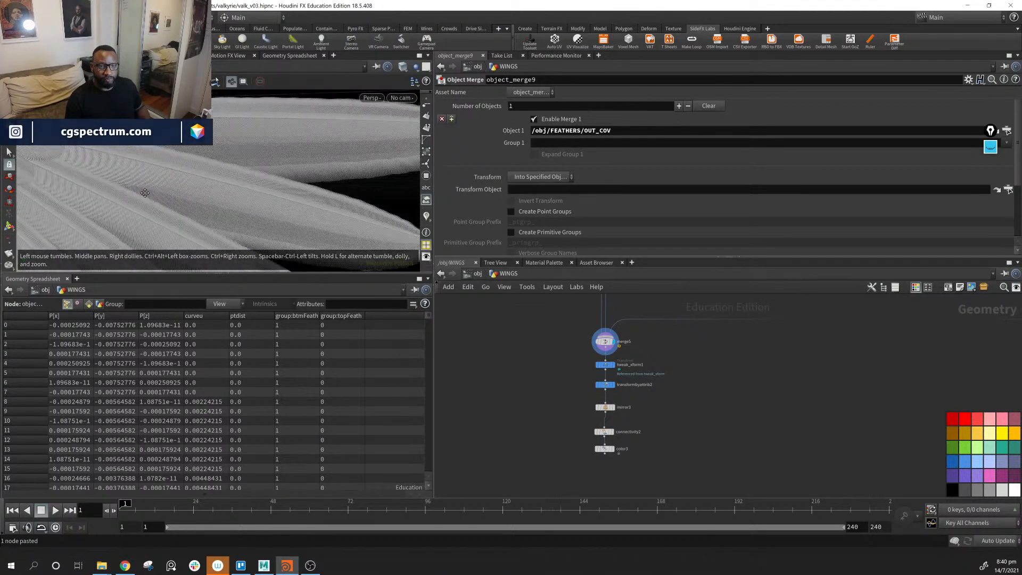
right_drag(145, 193, 341, 198)
middle_drag(229, 178, 279, 230)
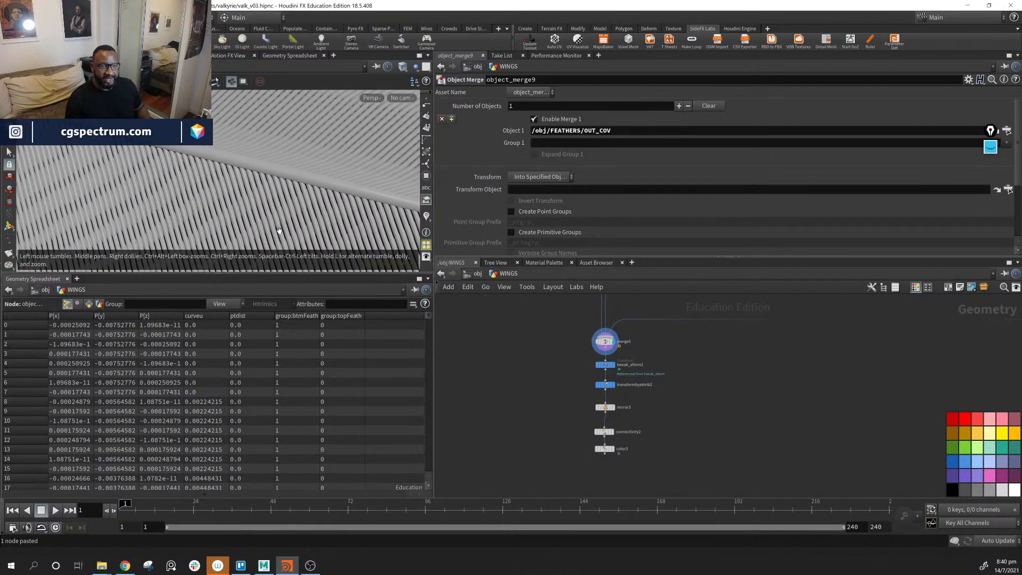
mouse_move(232, 176)
mouse_down()
mouse_move(133, 160)
mouse_move(226, 201)
mouse_move(301, 141)
mouse_move(249, 162)
mouse_move(382, 200)
mouse_move(251, 201)
mouse_move(285, 146)
mouse_move(183, 153)
mouse_move(238, 210)
mouse_move(200, 210)
mouse_move(290, 213)
mouse_move(217, 190)
mouse_move(207, 168)
mouse_move(240, 154)
mouse_move(318, 160)
mouse_move(255, 201)
mouse_move(274, 210)
mouse_move(392, 206)
mouse_move(194, 205)
mouse_move(183, 224)
mouse_move(206, 190)
mouse_move(200, 197)
mouse_move(193, 185)
mouse_move(216, 205)
mouse_move(236, 164)
mouse_up()
drag(321, 185, 310, 239)
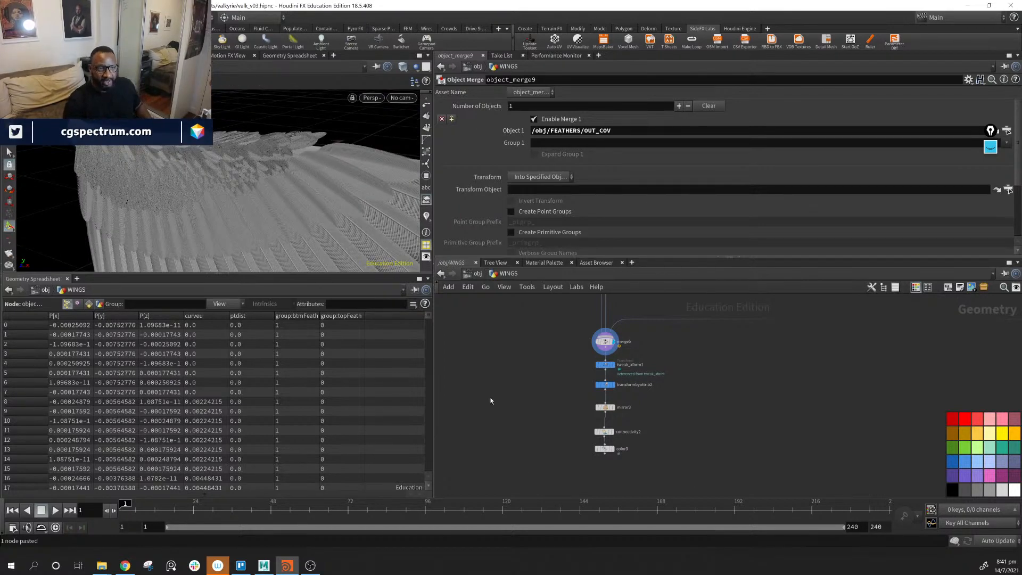
drag(349, 182, 327, 163)
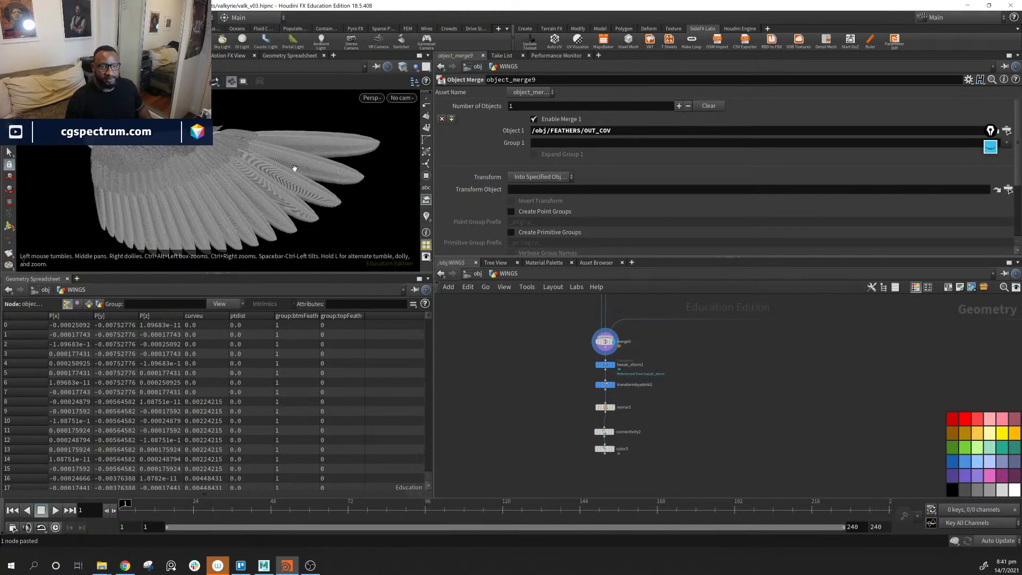
drag(263, 181, 319, 152)
right_drag(320, 152, 356, 179)
drag(356, 179, 237, 212)
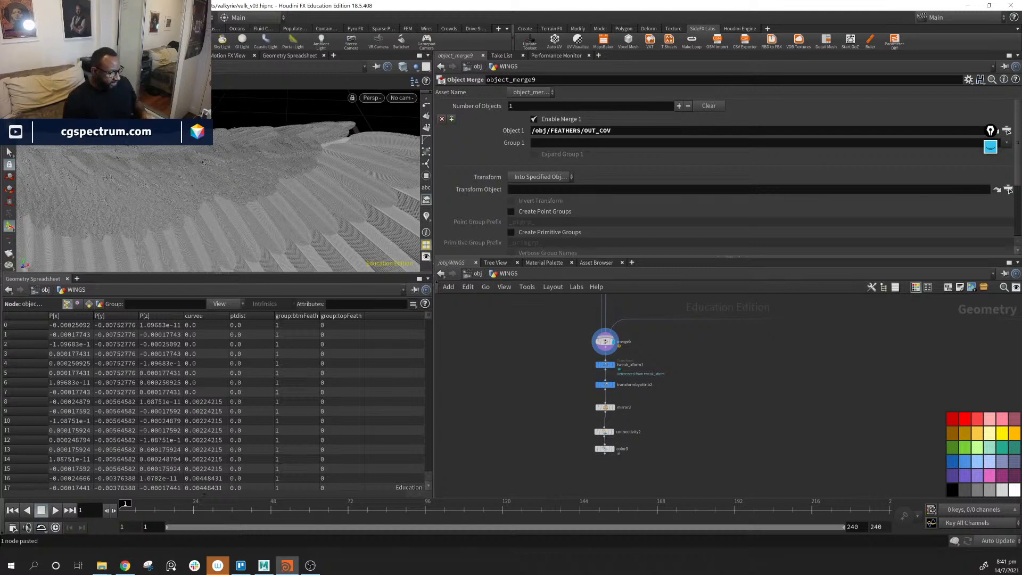
Check the node information of merge5, including its geometry counts, and inspect the assembled wing from several angles in the viewport.
scroll(231, 210, up, 3)
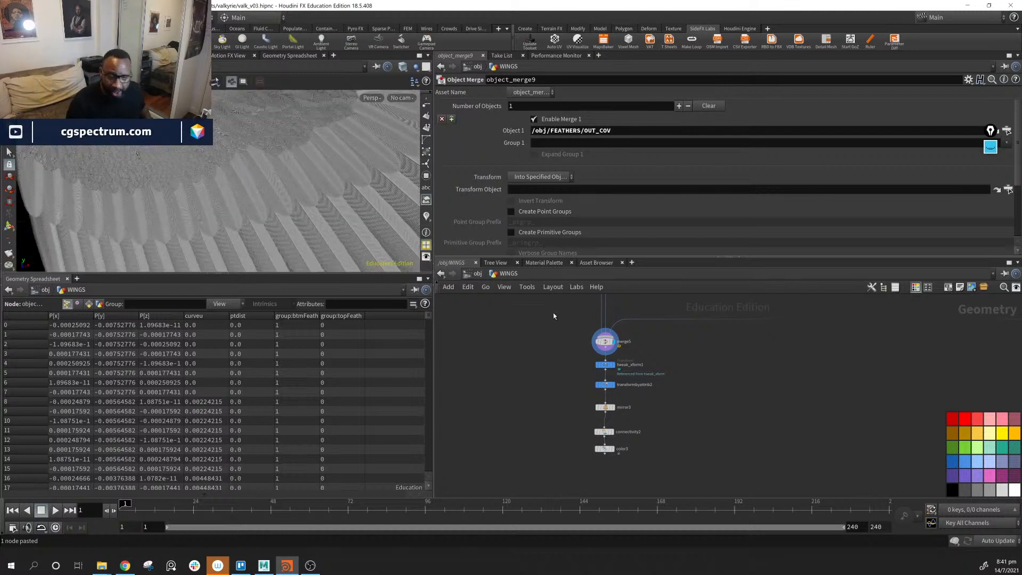
scroll(636, 379, up, 3)
mouse_move(581, 321)
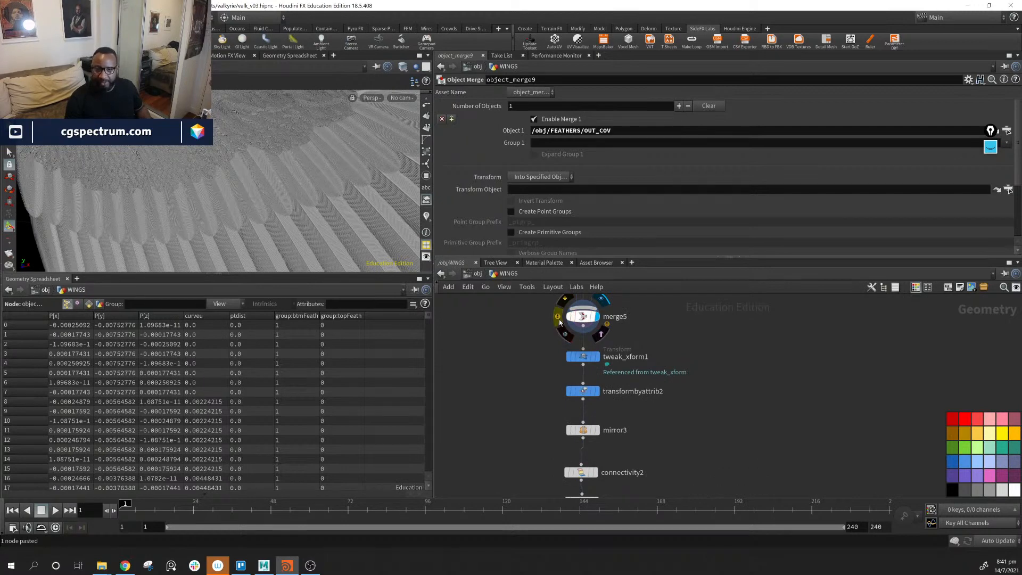
click(559, 319)
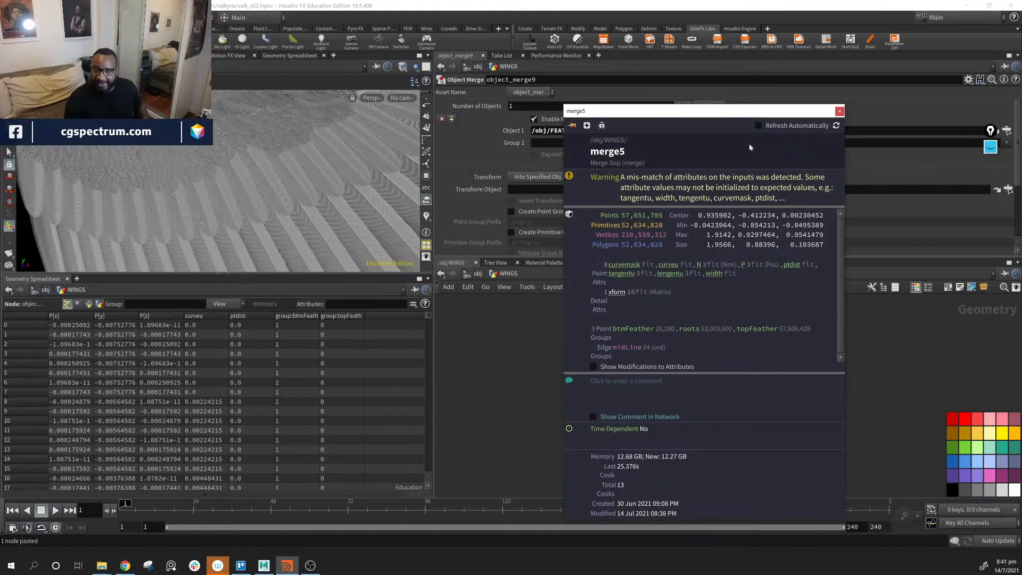
click(511, 393)
alt+drag(297, 220, 354, 222)
alt+right_drag(353, 221, 332, 242)
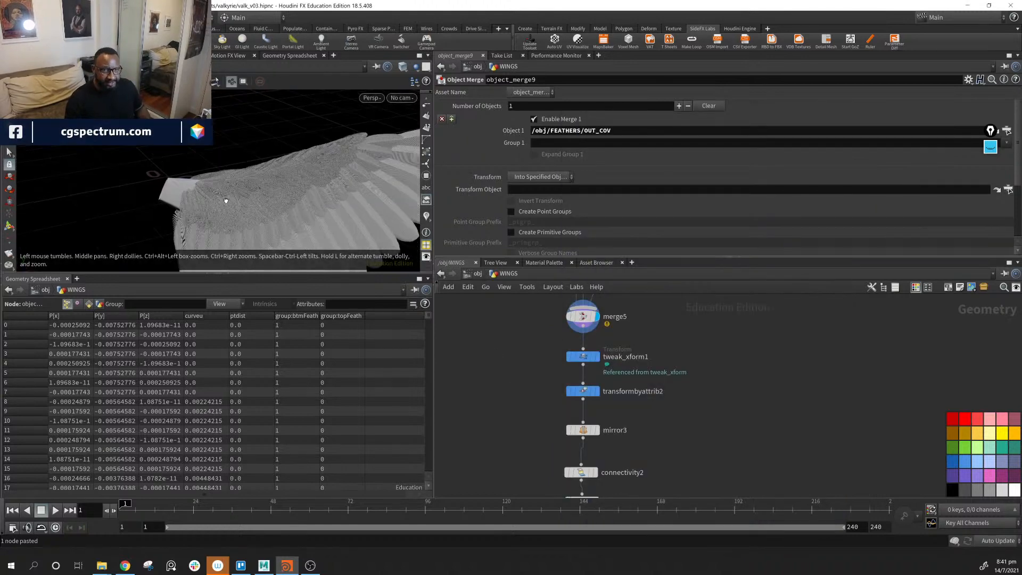
alt+middle_drag(346, 235, 287, 212)
alt+drag(288, 212, 228, 173)
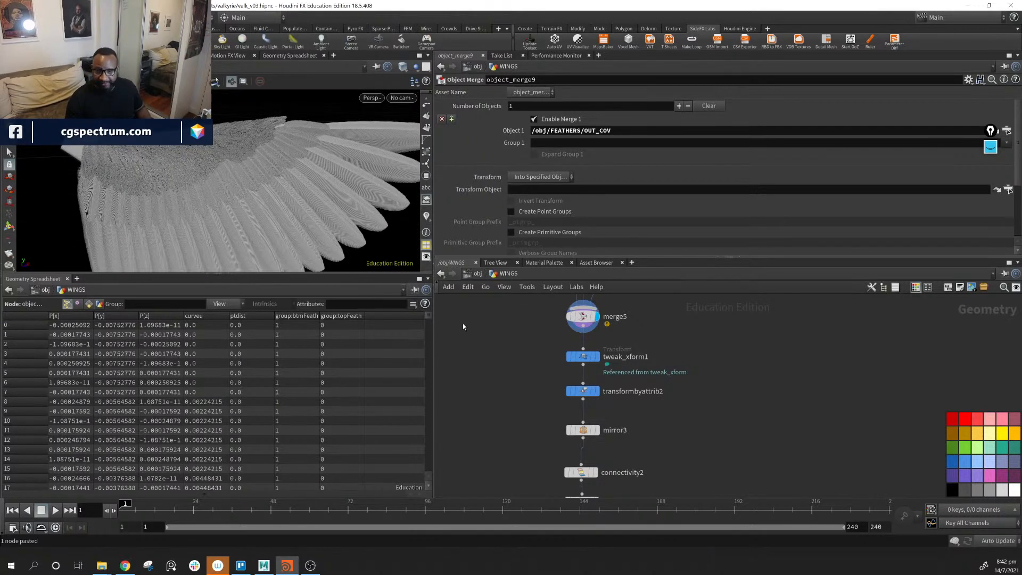
Display object_merge7 in the primary feather branch to inspect the imported main feather alone.
middle_drag(731, 370, 772, 486)
scroll(544, 402, down, 6)
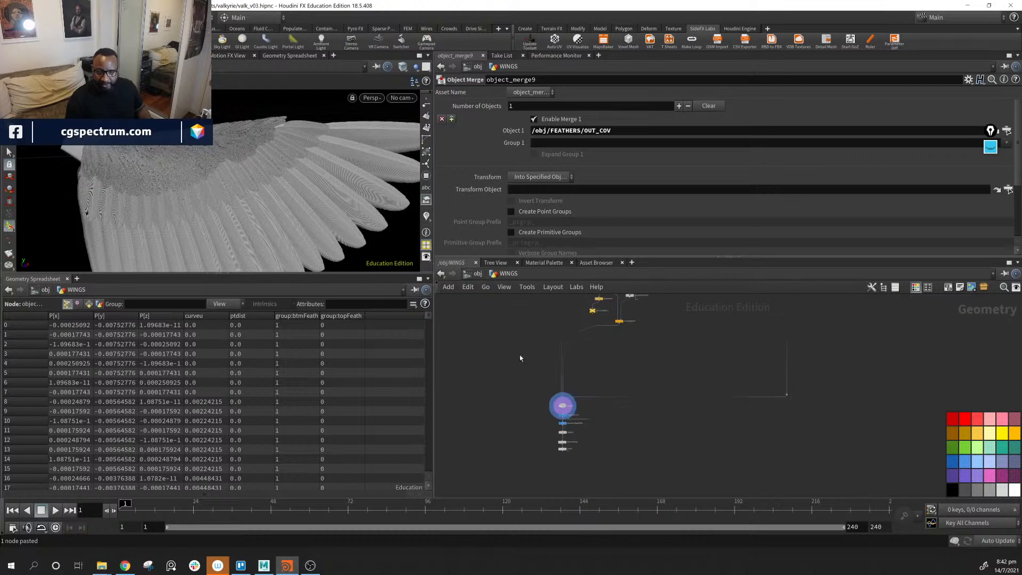
middle_drag(526, 324, 557, 399)
scroll(557, 402, up, 8)
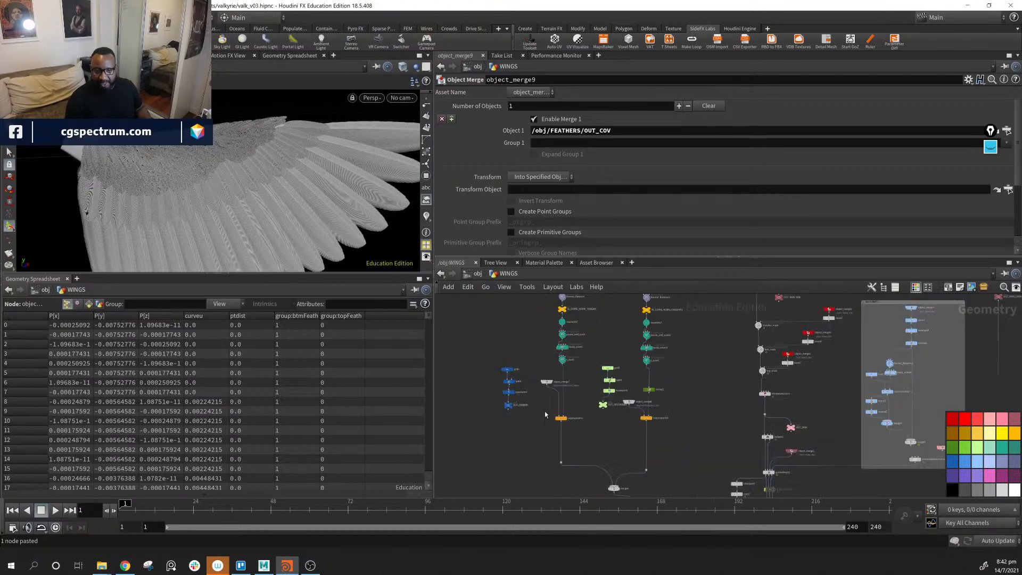
middle_drag(530, 397, 556, 456)
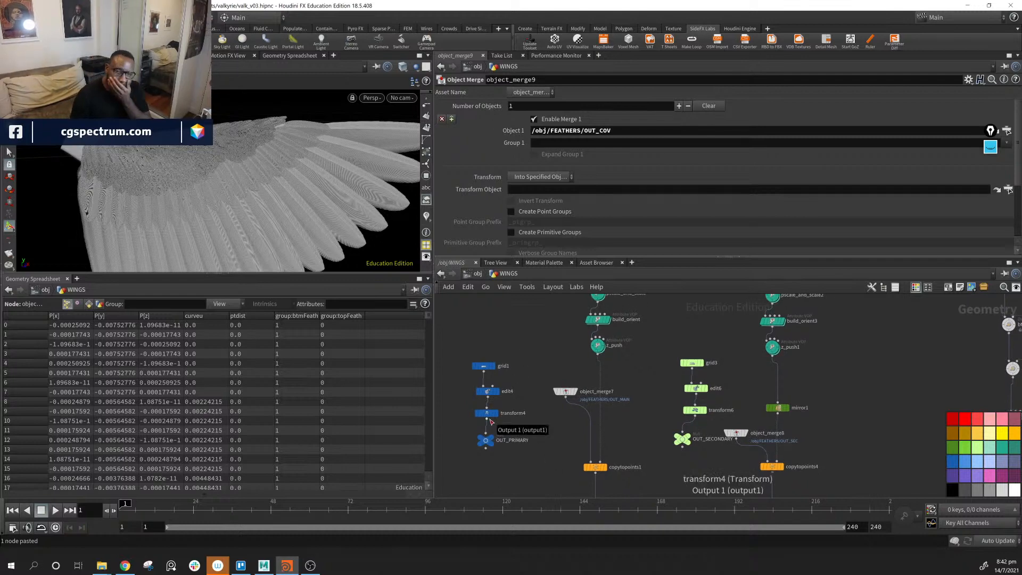
mouse_move(577, 395)
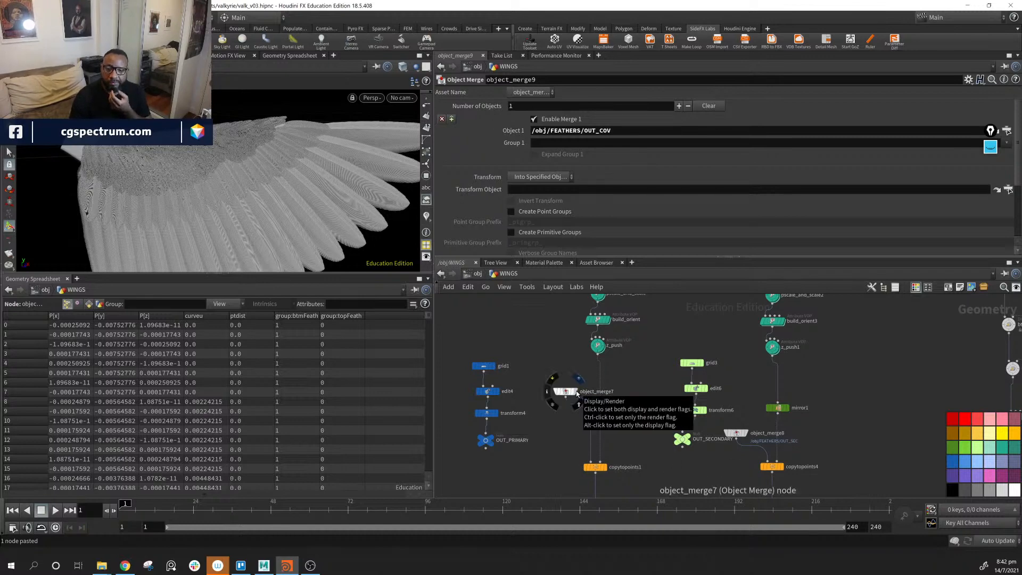
click(577, 395)
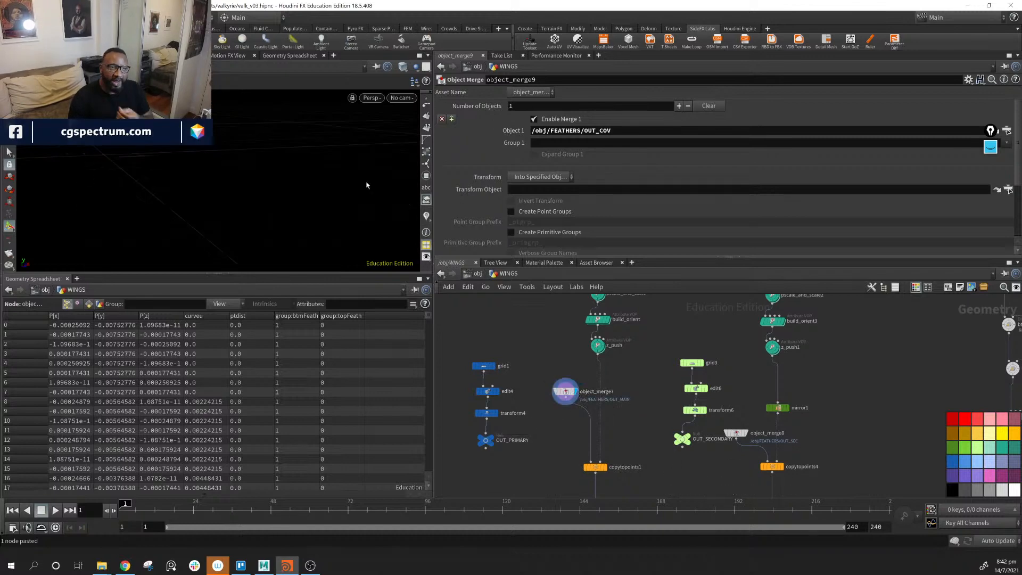
key(space)
drag(305, 227, 264, 143)
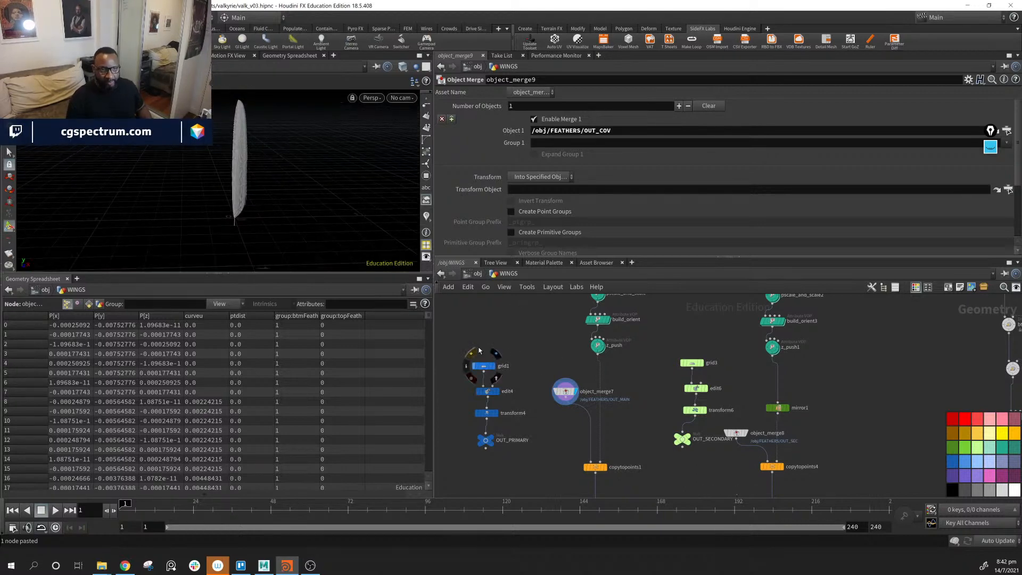
Display grid1 to inspect the simple proxy feather shape from several angles.
click(496, 367)
alt+drag(267, 152, 303, 195)
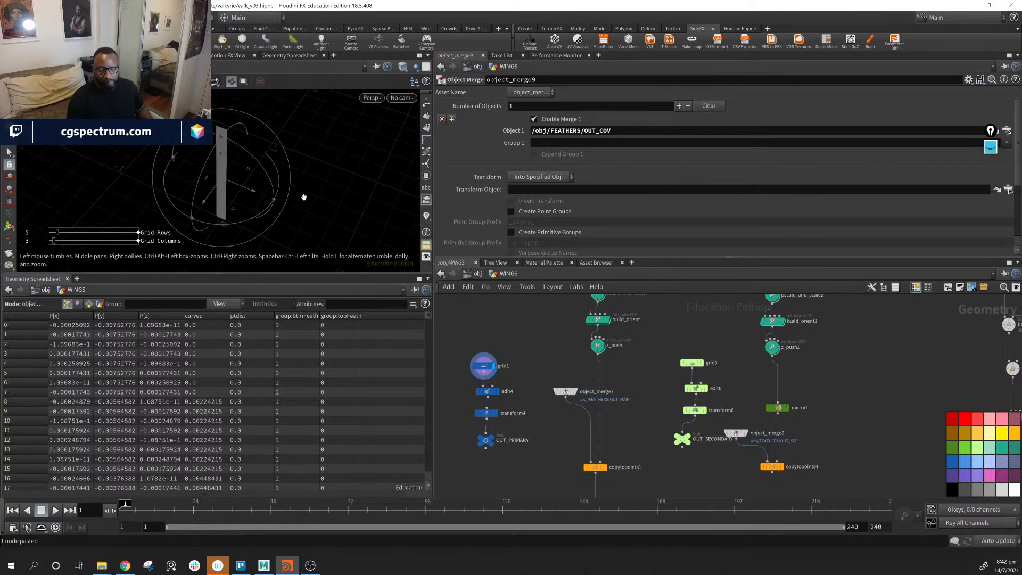
alt+drag(218, 193, 237, 131)
alt+drag(232, 183, 246, 199)
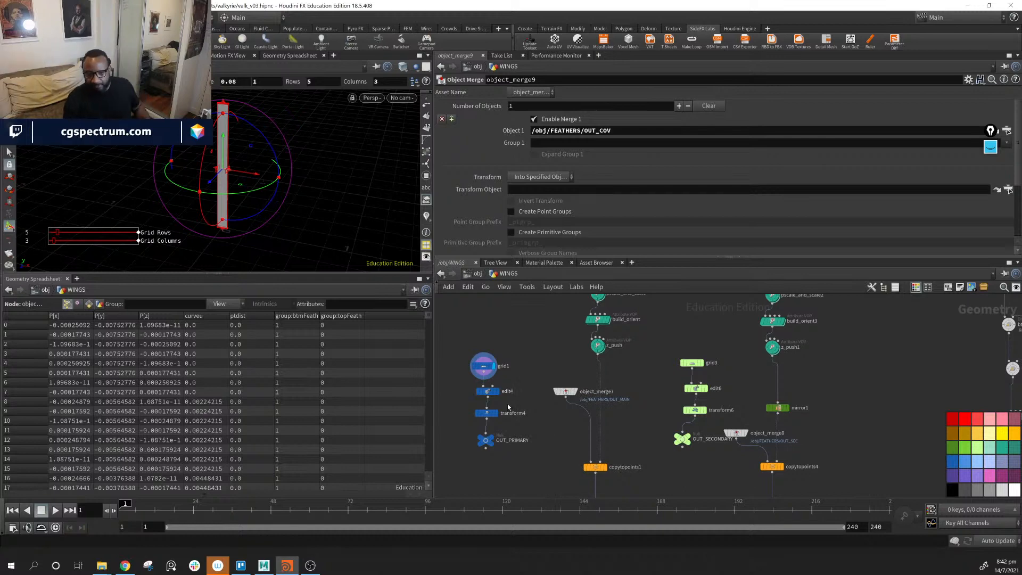
Move object_merge7 beside grid1 and show it as a template overlay to compare the detailed feather with the proxy grid.
drag(575, 393, 538, 369)
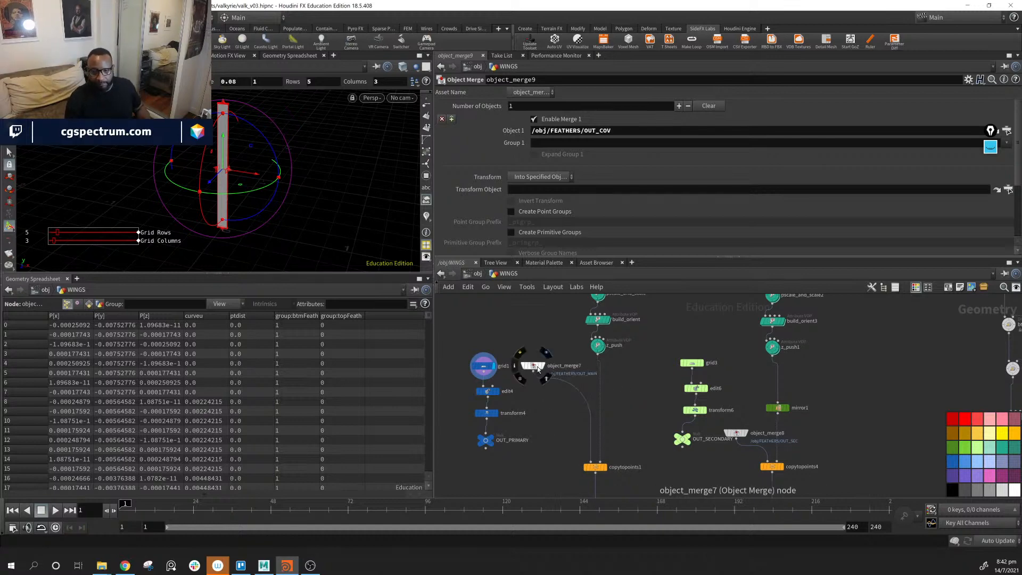
click(541, 369)
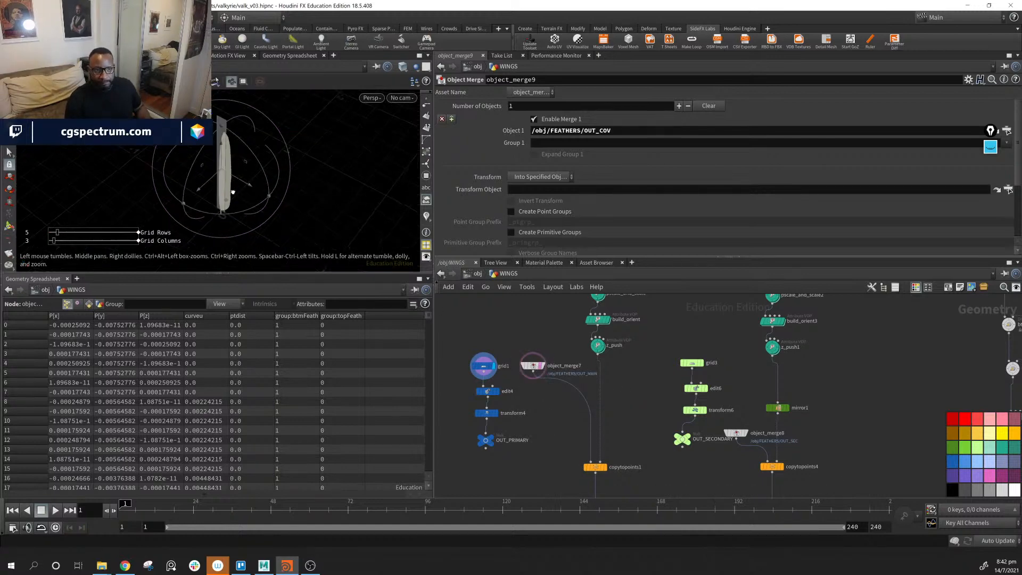
alt+drag(296, 176, 295, 174)
alt+middle_drag(320, 203, 319, 188)
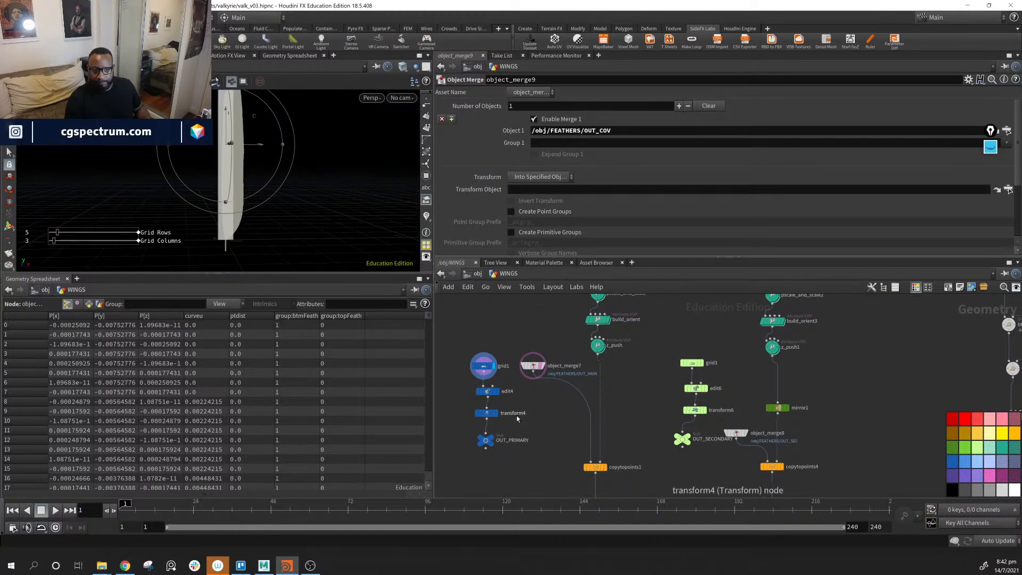
Move the grid1 to OUT_PRIMARY node chain up away from the primary branch and place object_merge7 near the level of copytopoints1.
middle_drag(516, 416, 555, 421)
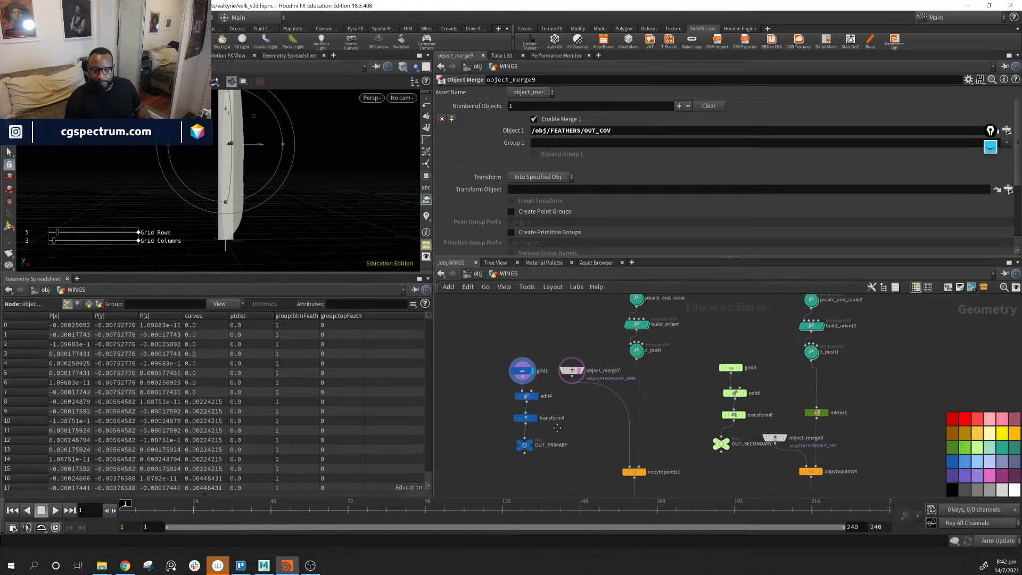
scroll(556, 420, down, 1)
drag(476, 373, 551, 495)
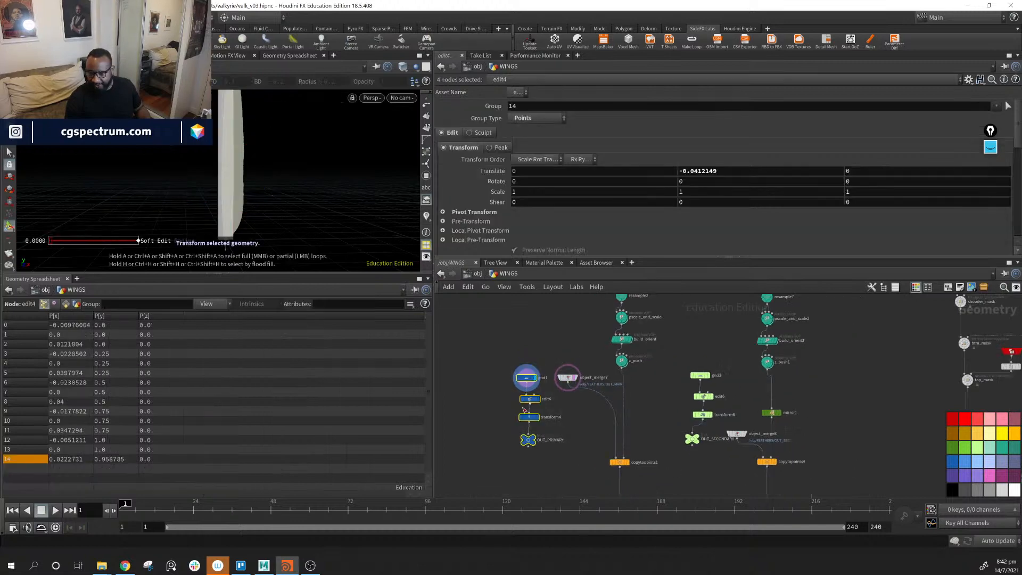
drag(532, 382, 486, 319)
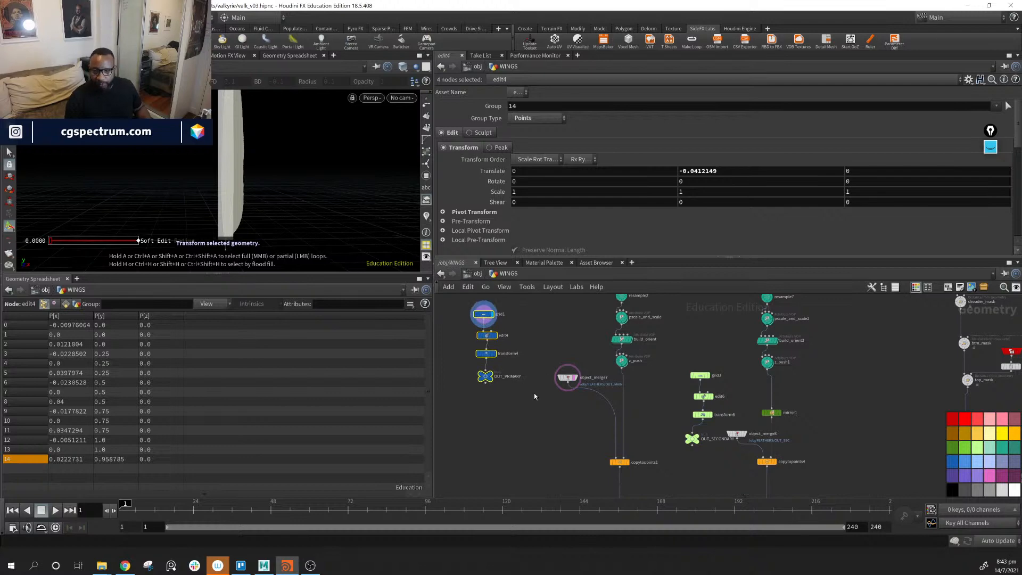
middle_drag(603, 447, 602, 415)
drag(567, 346, 549, 409)
Lay out the grid3, edit6, transform6 and OUT_SECONDARY nodes in a straight column and adjust the placement of object_merge7.
drag(666, 331, 712, 428)
key(shift+l)
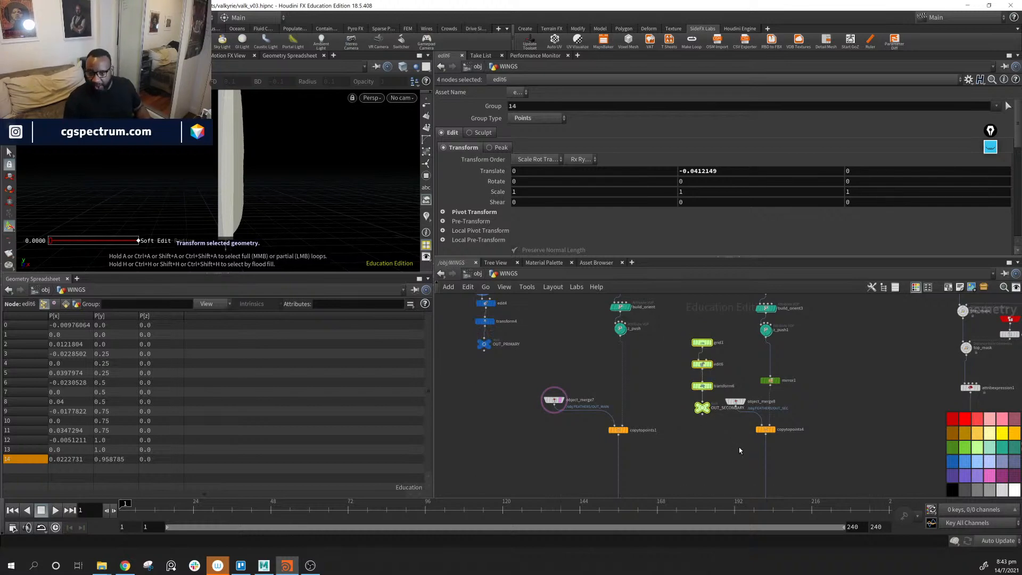
middle_drag(739, 447, 763, 466)
scroll(578, 421, up, 3)
drag(596, 420, 580, 405)
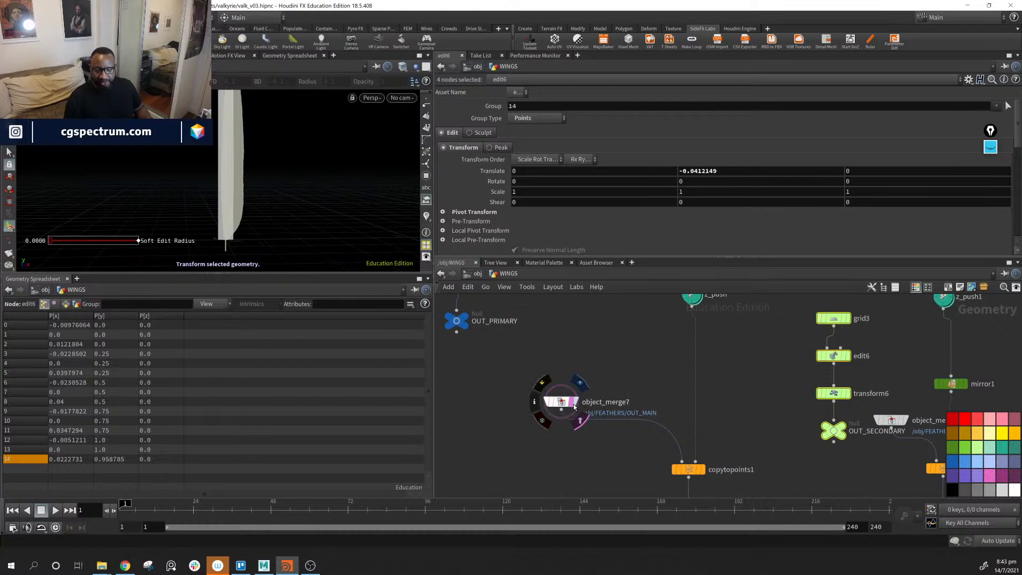
mouse_move(576, 407)
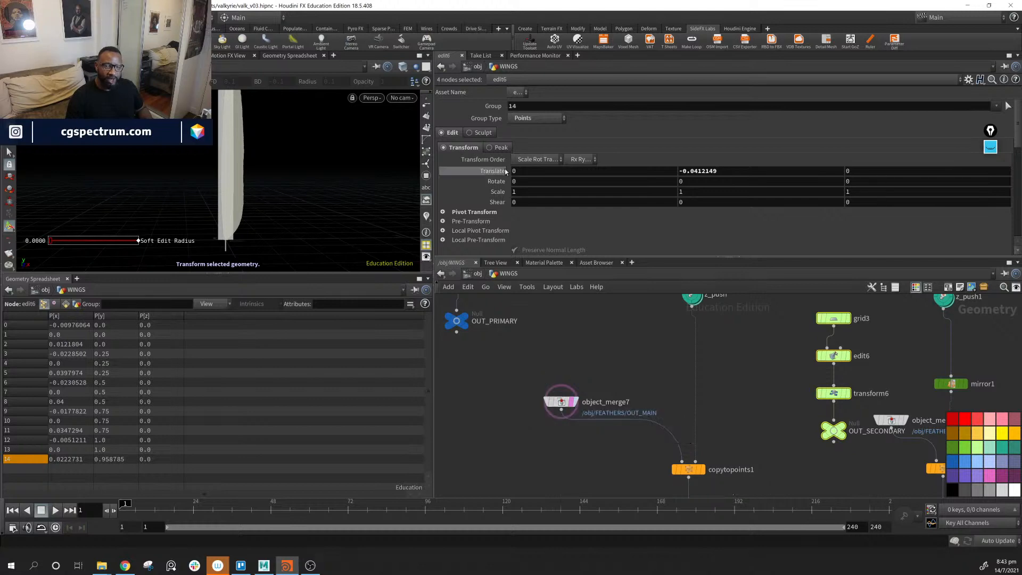
Go up to the object level, enter the FEATHERS network and briefly preview the bb_feather node in its own window.
click(475, 275)
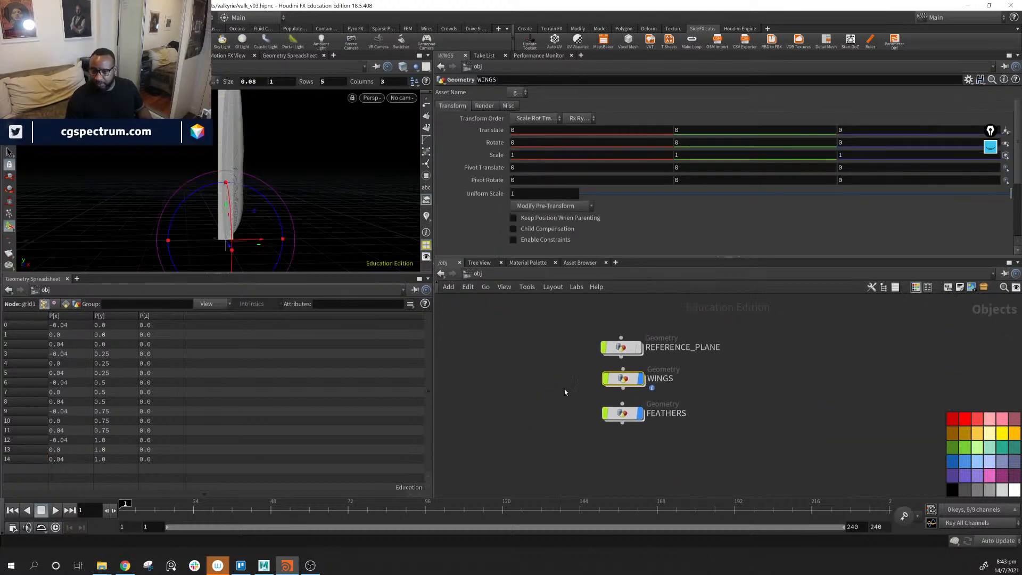
click(655, 451)
double_click(655, 451)
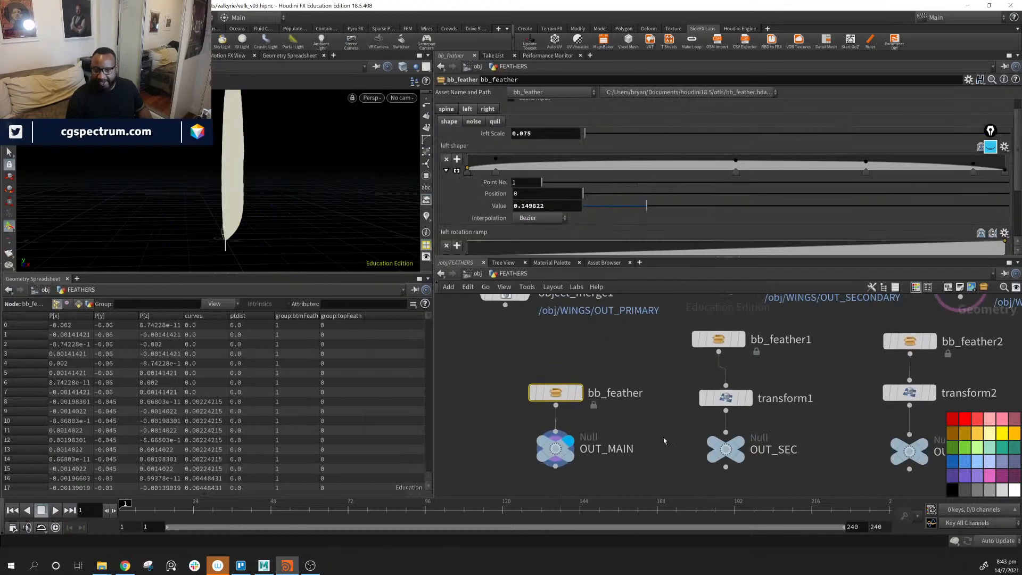
right_click(550, 392)
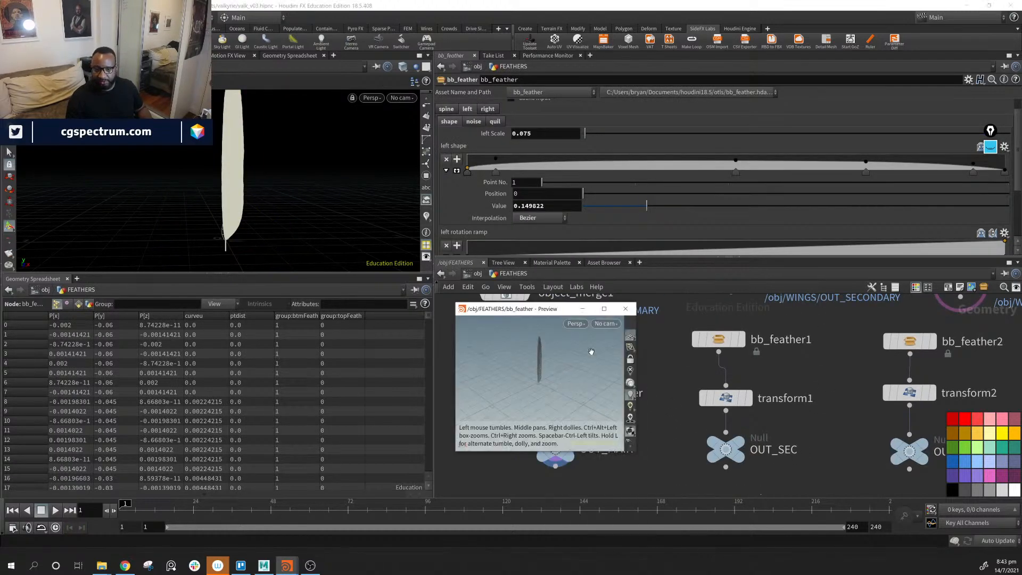
click(625, 308)
Allow editing of the bb_feather asset's contents and enter its internal network to find the sweep and merge nodes.
right_click(554, 392)
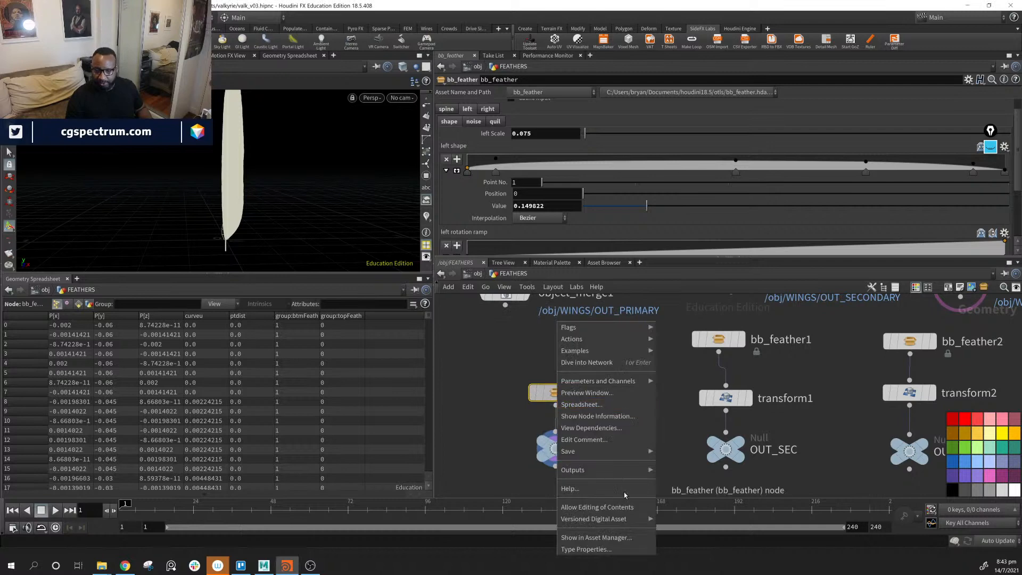
click(596, 507)
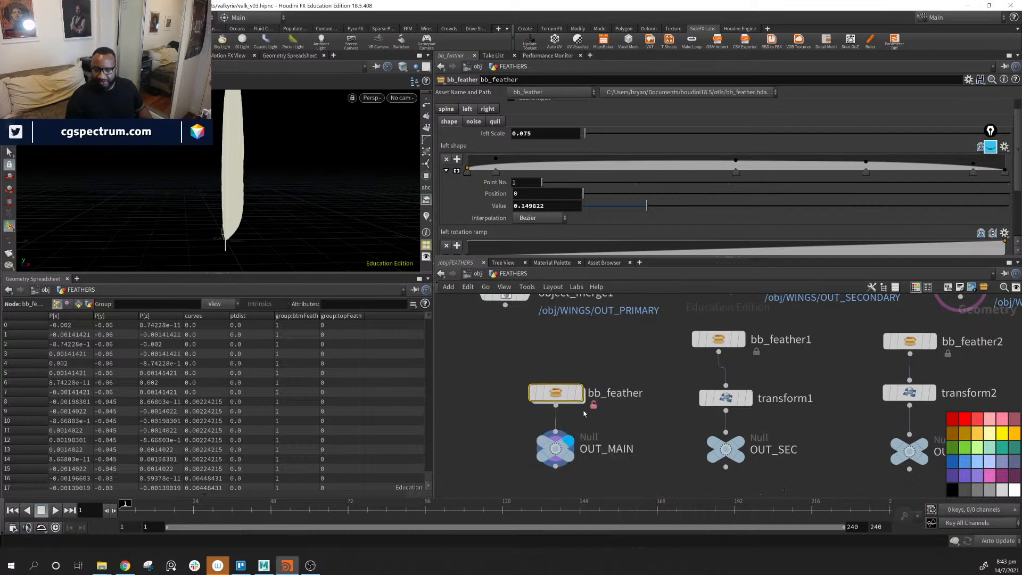
double_click(558, 393)
scroll(784, 353, down, 5)
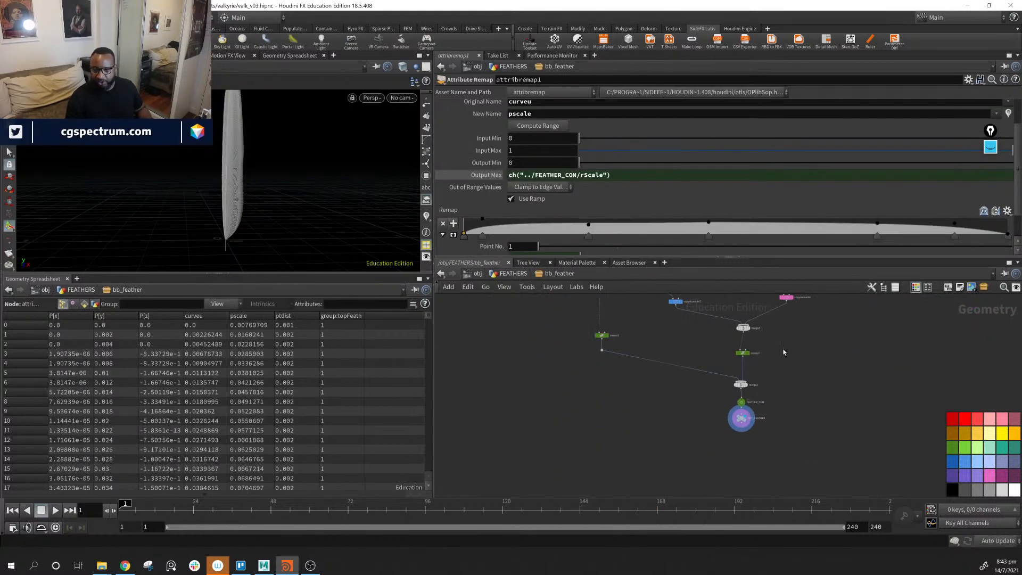
scroll(753, 442, up, 4)
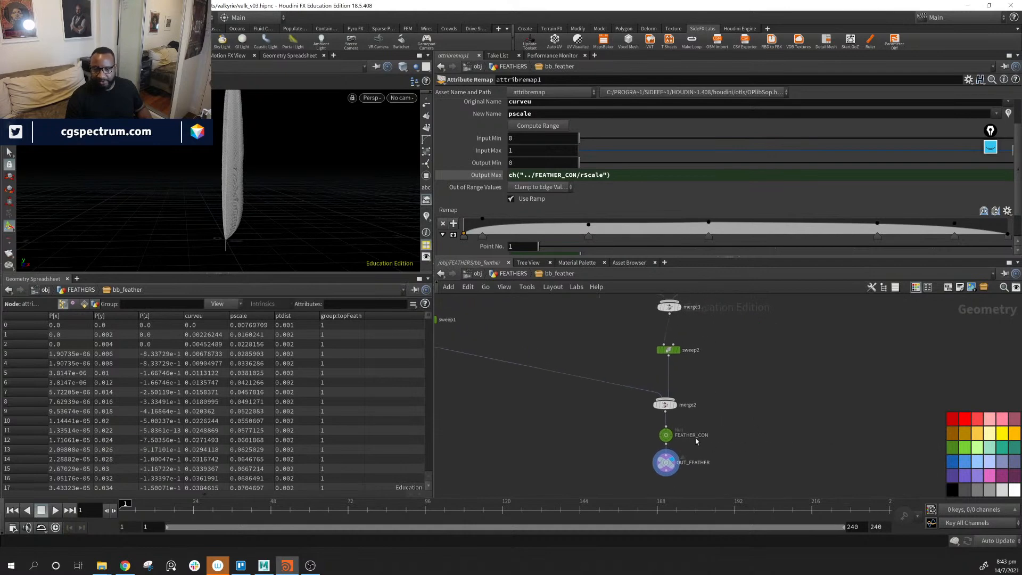
middle_drag(696, 442, 758, 458)
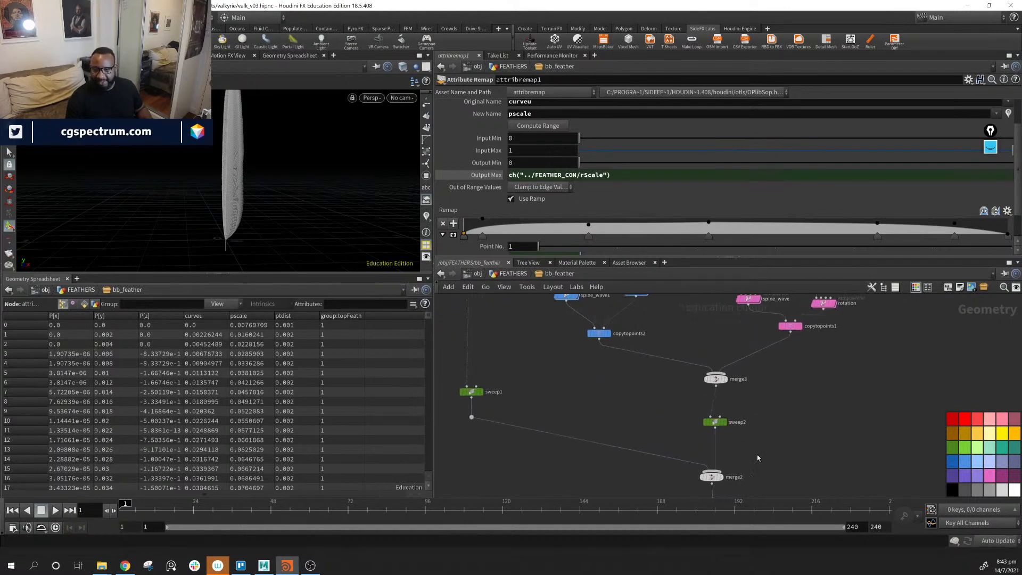
scroll(758, 458, down, 3)
Move sweep1 lower in the bb_feather network and shift the group of sweep, merge, FEATHER_CON and OUT_FEATHER nodes slightly down.
click(594, 416)
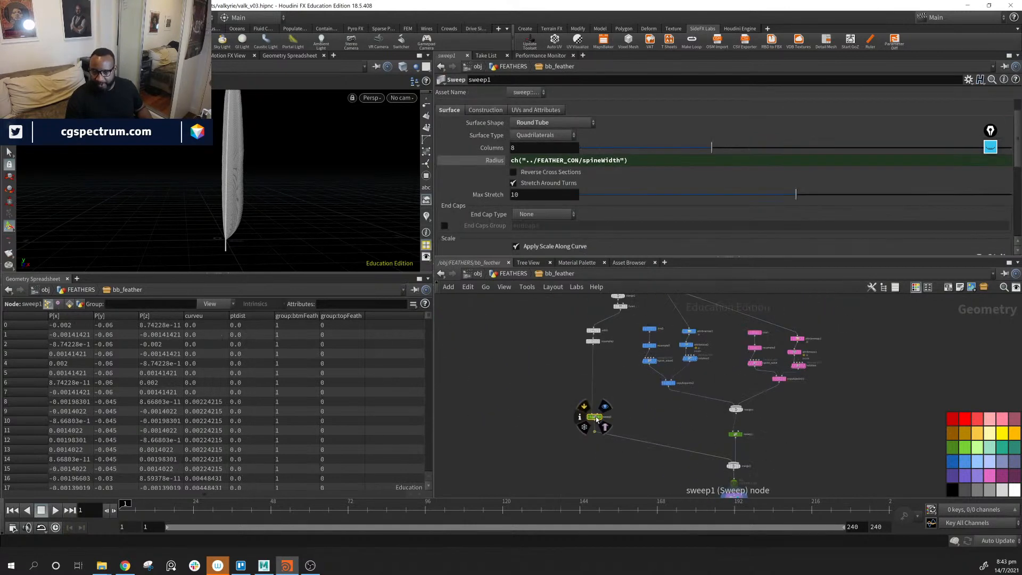
drag(596, 416, 596, 440)
middle_drag(792, 464, 785, 427)
drag(784, 391, 529, 495)
drag(727, 403, 672, 410)
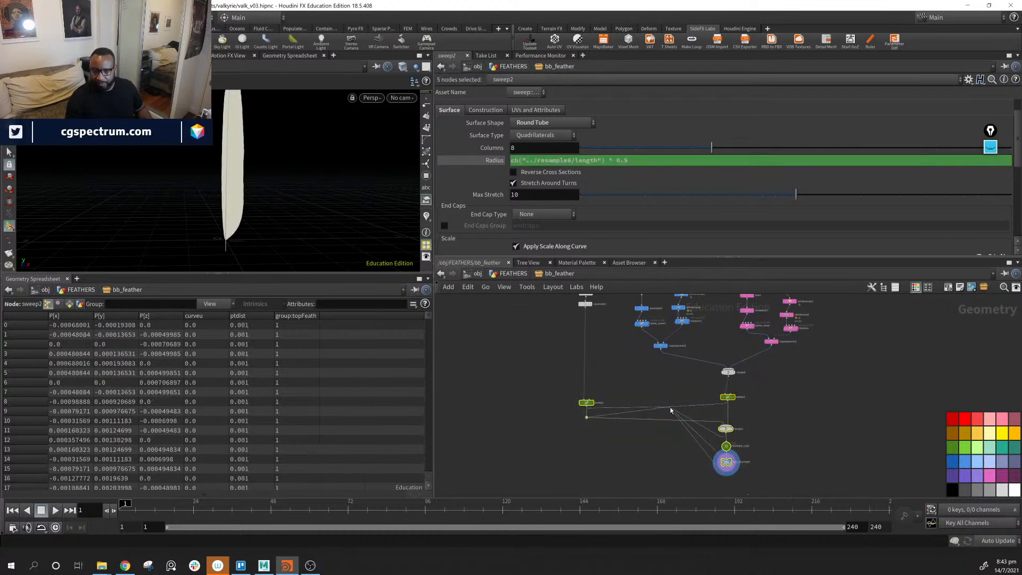
key(Escape)
drag(552, 393, 787, 481)
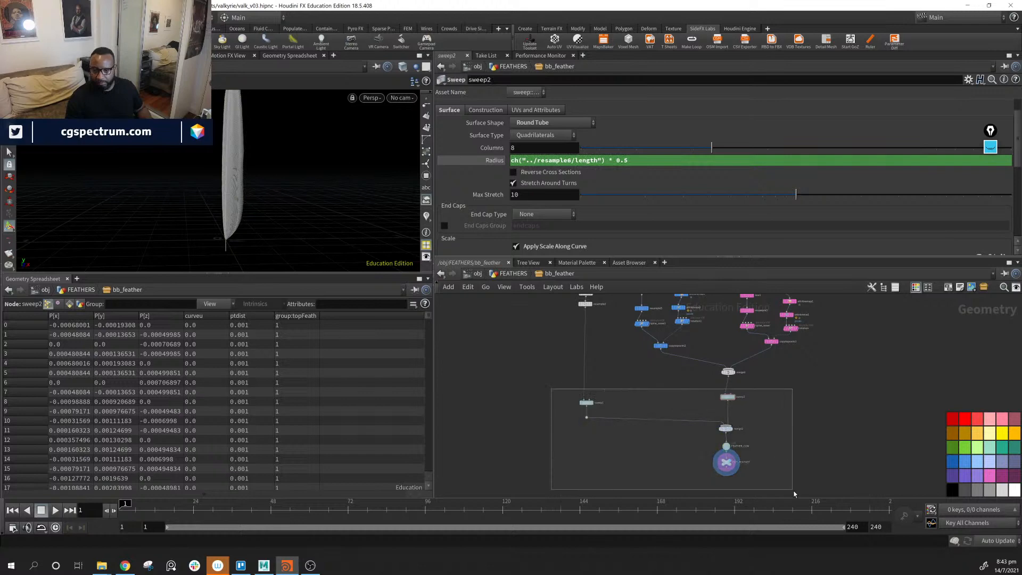
mouse_move(728, 401)
mouse_down()
mouse_move(678, 407)
mouse_move(732, 406)
mouse_up()
Display the merged barb curves before sweep2 and the resample node above sweep1 to inspect the feather's unswept curves.
middle_drag(752, 416, 680, 419)
scroll(713, 430, up, 3)
middle_drag(749, 458, 652, 415)
click(686, 432)
middle_drag(611, 377, 766, 491)
click(703, 406)
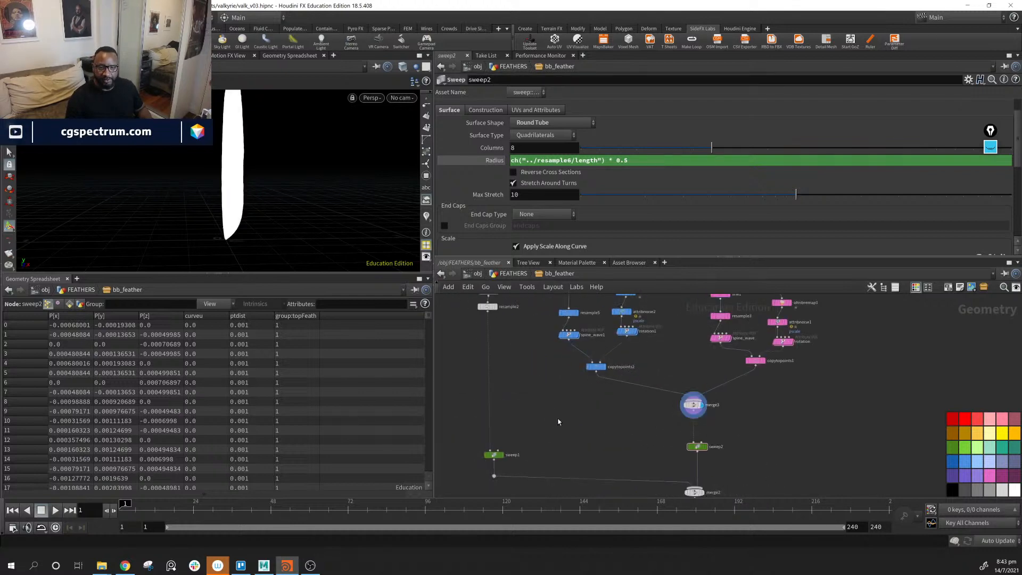
click(499, 311)
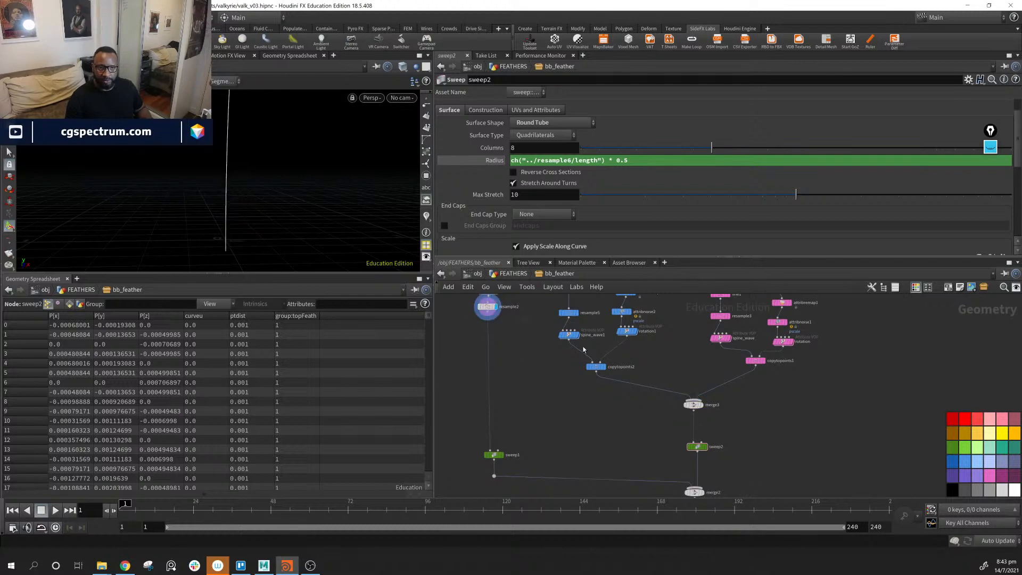
Combine the resample2 spine curve and the merged barb curves above sweep2 in a new merge node near sweep1.
click(702, 406)
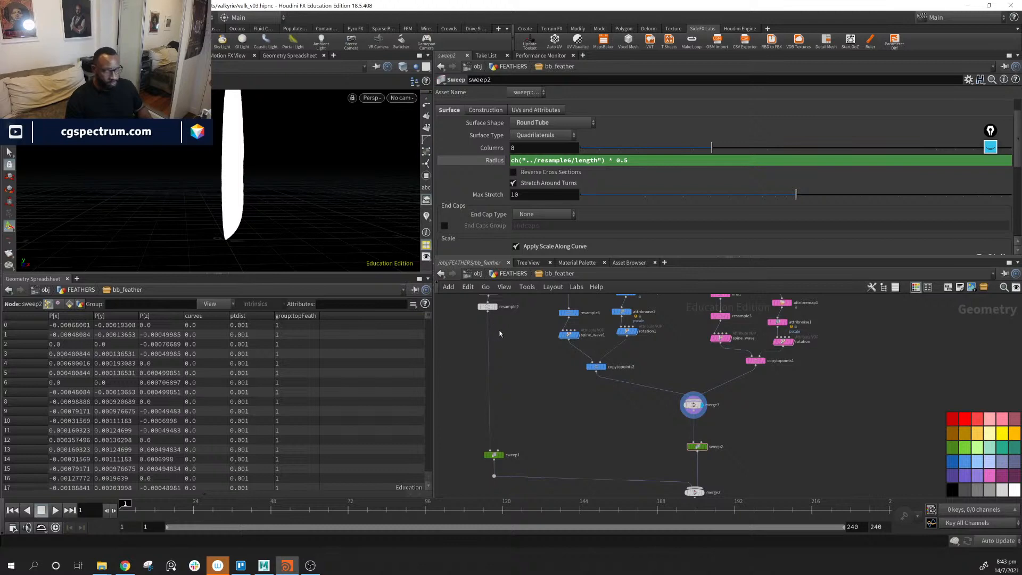
click(488, 311)
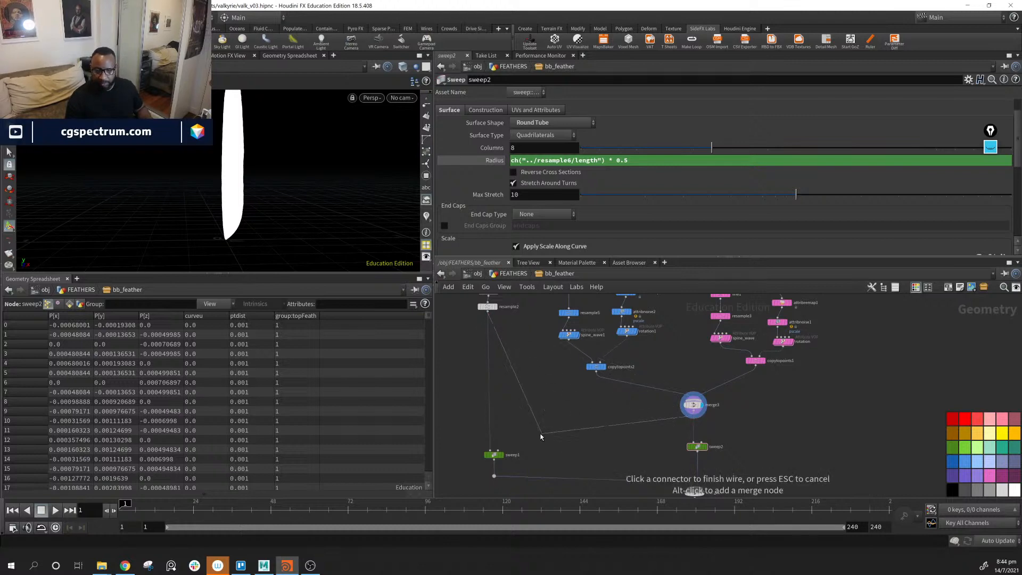
middle_drag(581, 445, 465, 439)
middle_drag(715, 455, 973, 479)
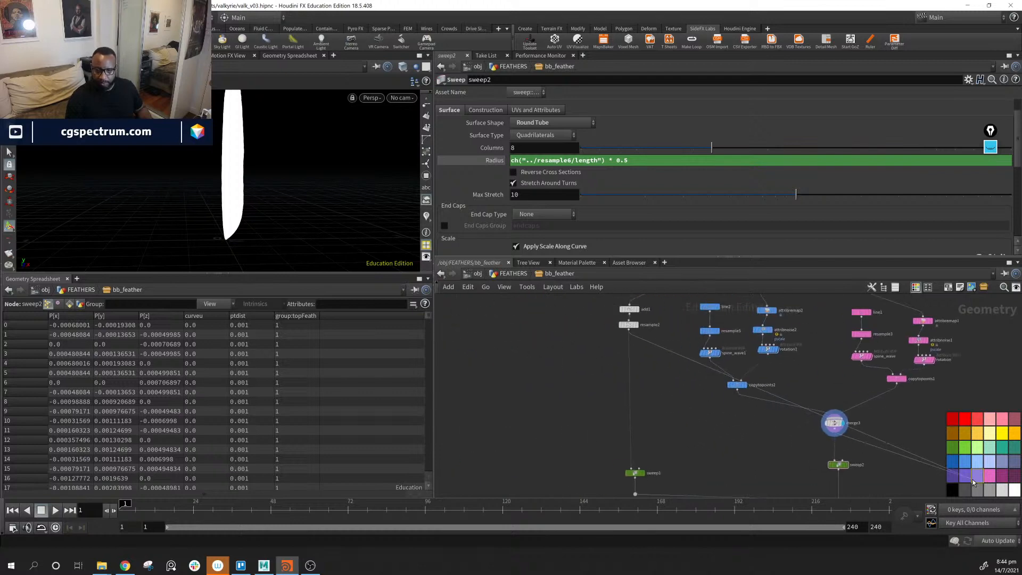
middle_drag(650, 424, 674, 354)
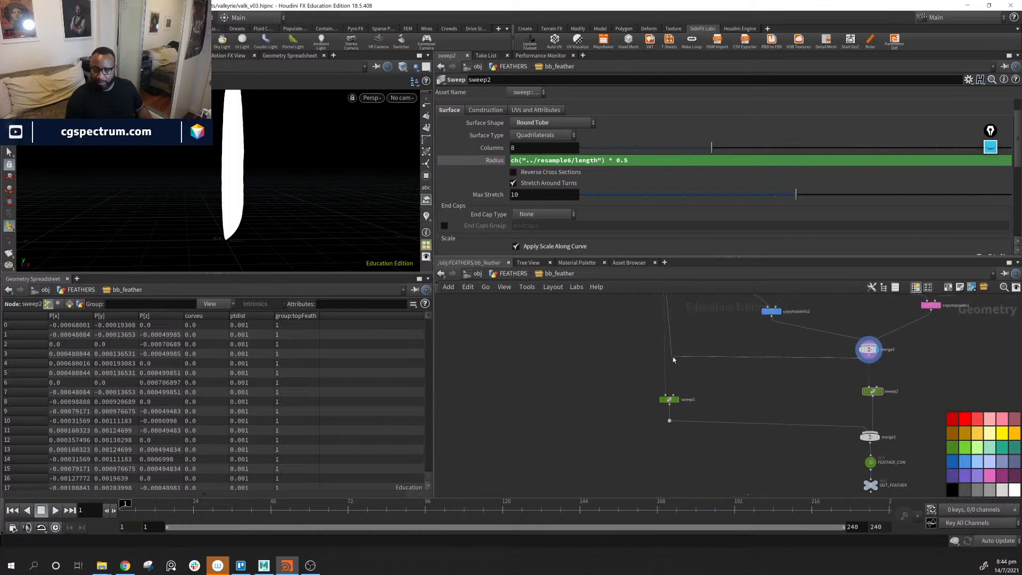
alt+click(573, 430)
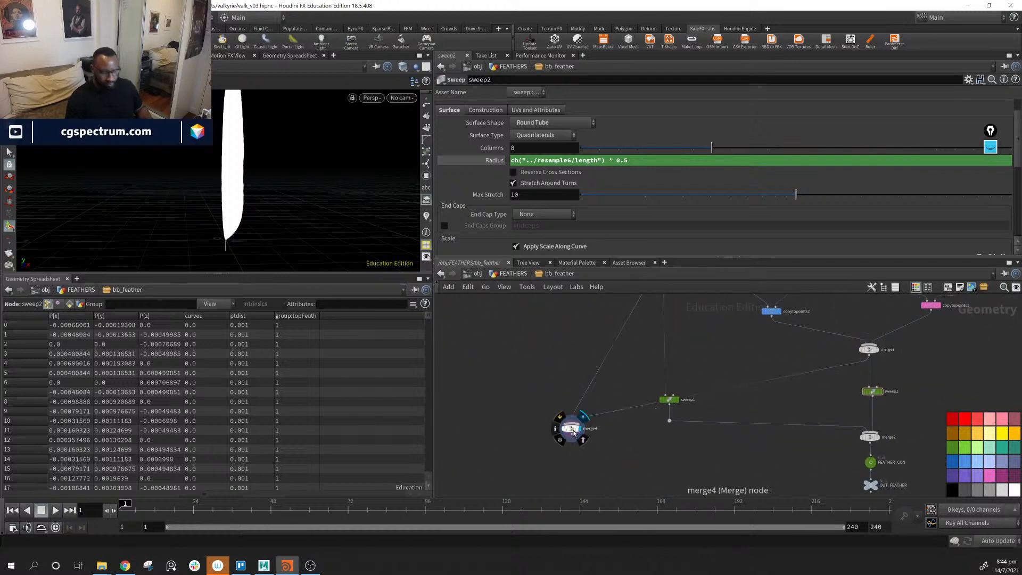
Switch the network wires to the rounded style and position the new merge4 node beside sweep1.
key(shift+s)
middle_drag(698, 319, 712, 352)
drag(587, 462, 593, 449)
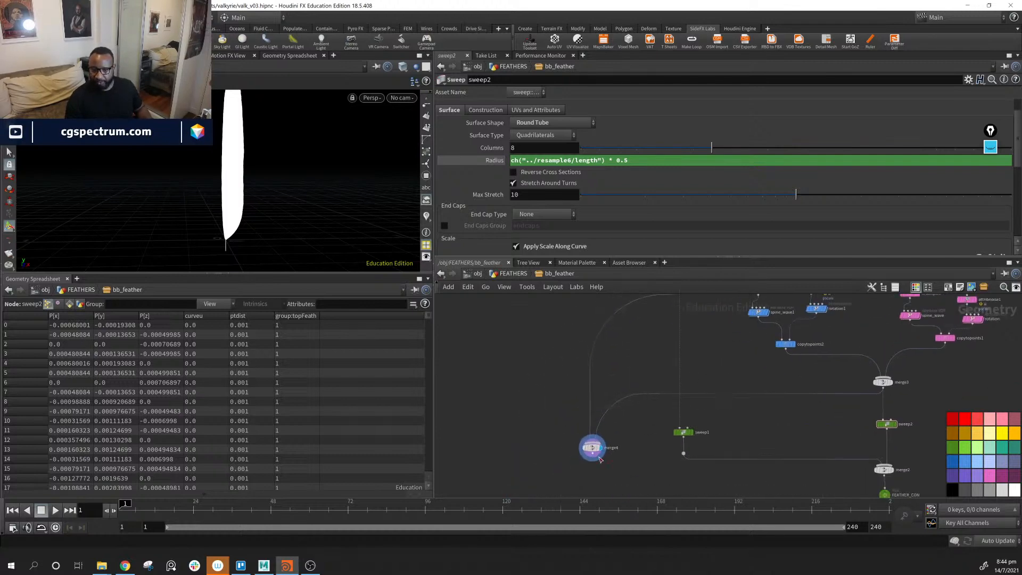
middle_drag(672, 486, 656, 420)
mouse_move(871, 435)
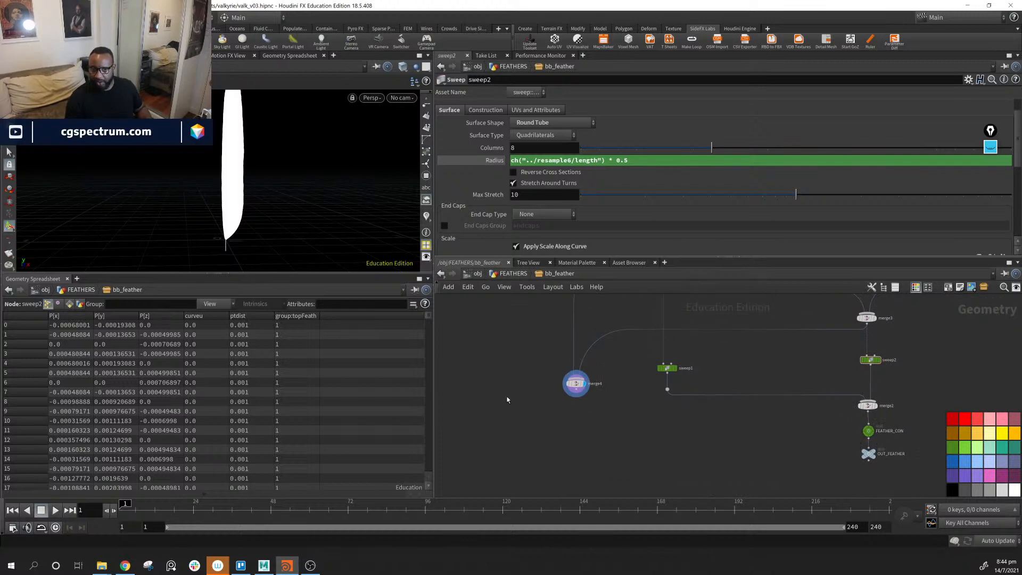
scroll(548, 407, up, 3)
drag(598, 368, 600, 389)
Rename the OUT_FEATHER null below FEATHER_CON as OUT_FEATHER_POLY.
middle_drag(694, 455, 402, 419)
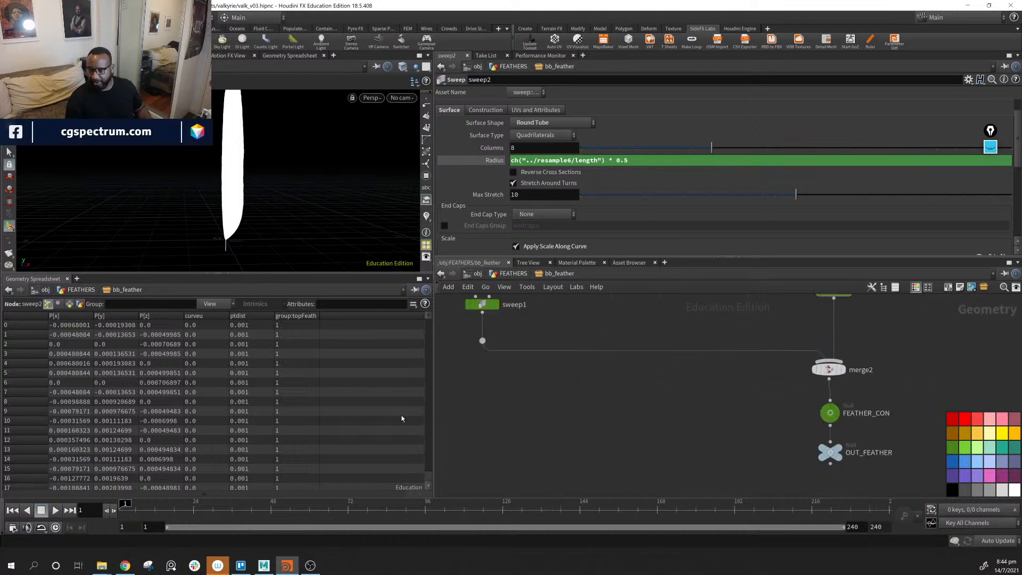
double_click(899, 457)
click(911, 453)
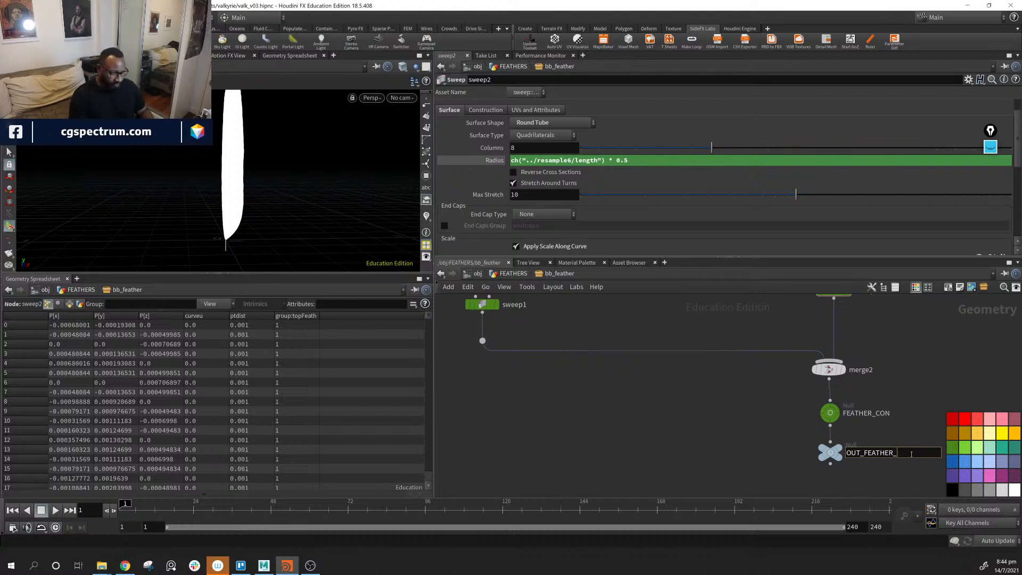
text(_POLY)
key(Return)
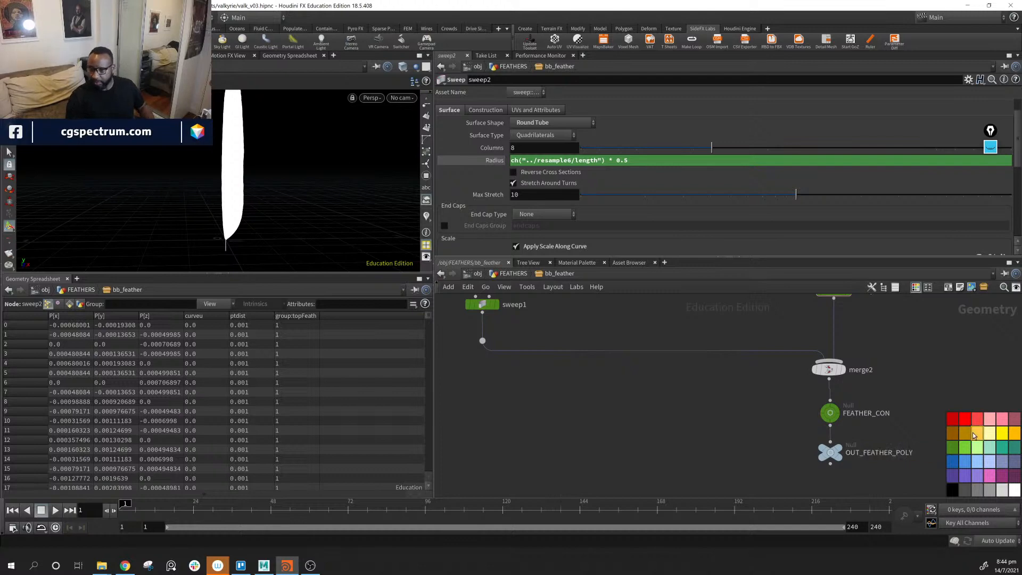
Duplicate the OUT_FEATHER_POLY null, rename the copy OUT_FEATHER_CRV and connect it beneath merge4.
key(ctrl+c)
key(ctrl+v)
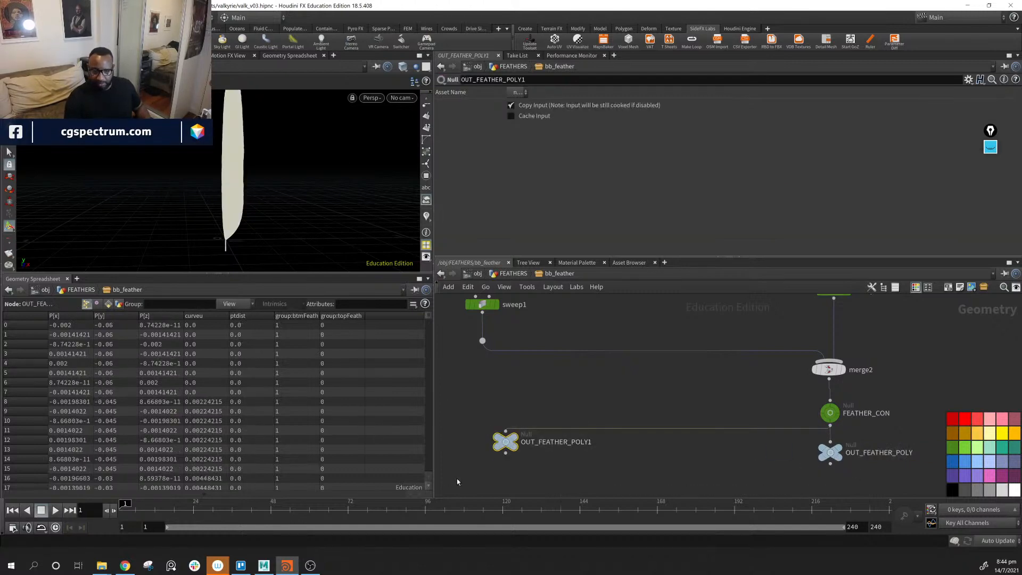
key(ctrl+x)
middle_drag(512, 445, 854, 470)
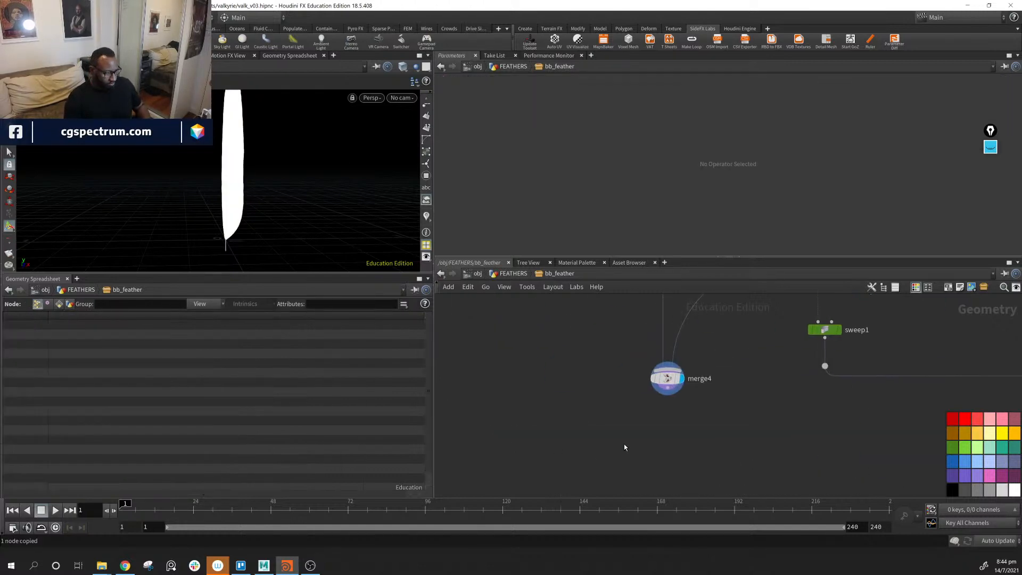
key(ctrl+v)
double_click(705, 451)
click(740, 450)
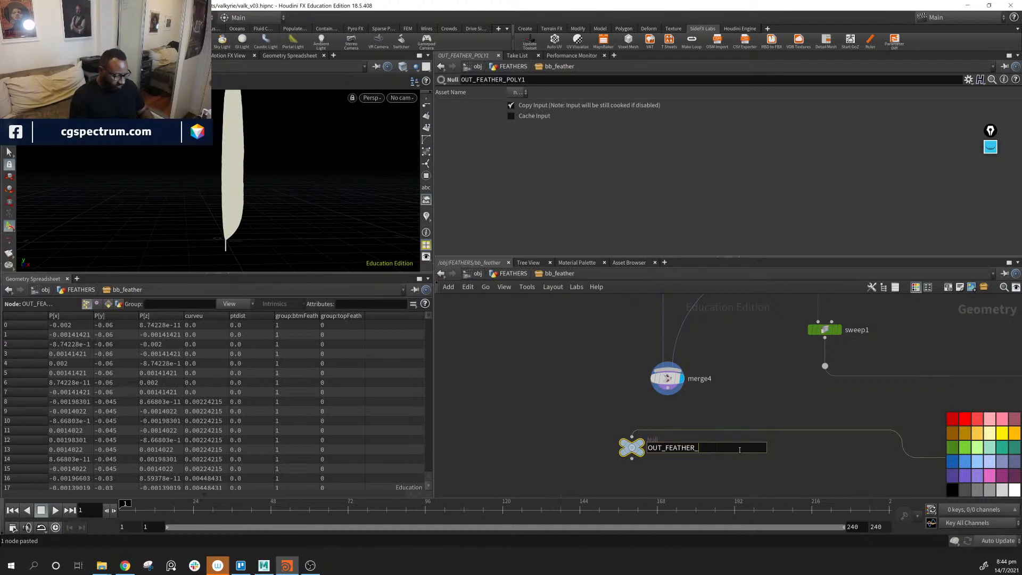
key(Return)
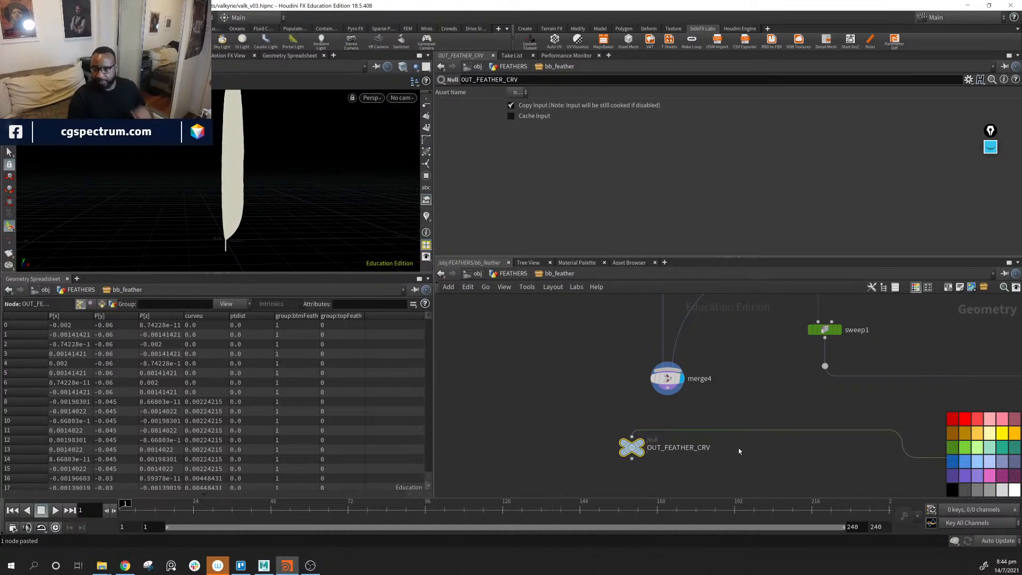
drag(667, 395, 669, 432)
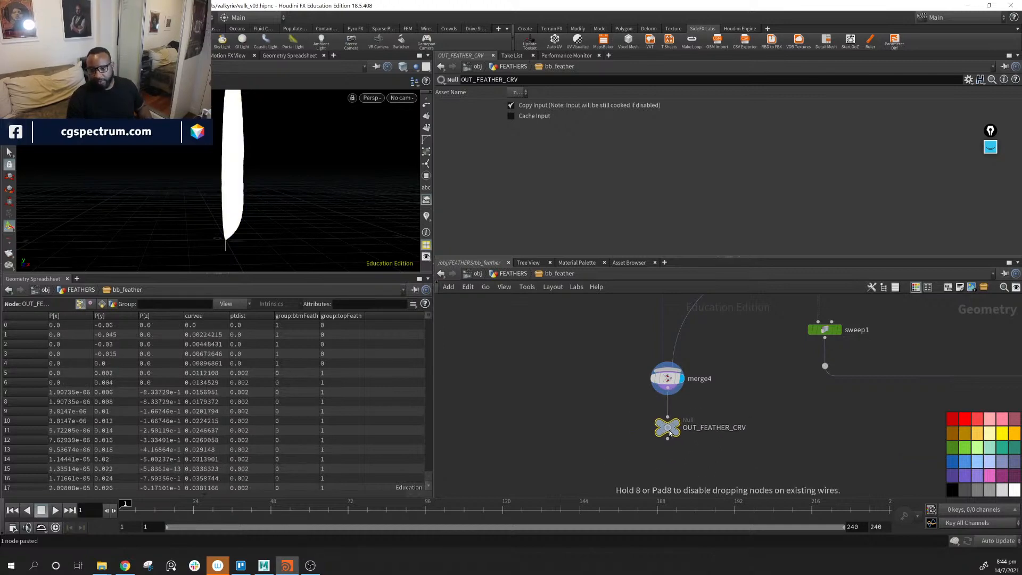
Move OUT_FEATHER_CRV across the network to sit beside OUT_FEATHER_POLY with a small gap between them.
middle_drag(816, 425, 695, 412)
middle_drag(905, 426, 659, 412)
mouse_move(783, 413)
middle_down()
mouse_move(646, 407)
mouse_move(692, 372)
mouse_move(778, 388)
middle_up()
scroll(732, 395, down, 3)
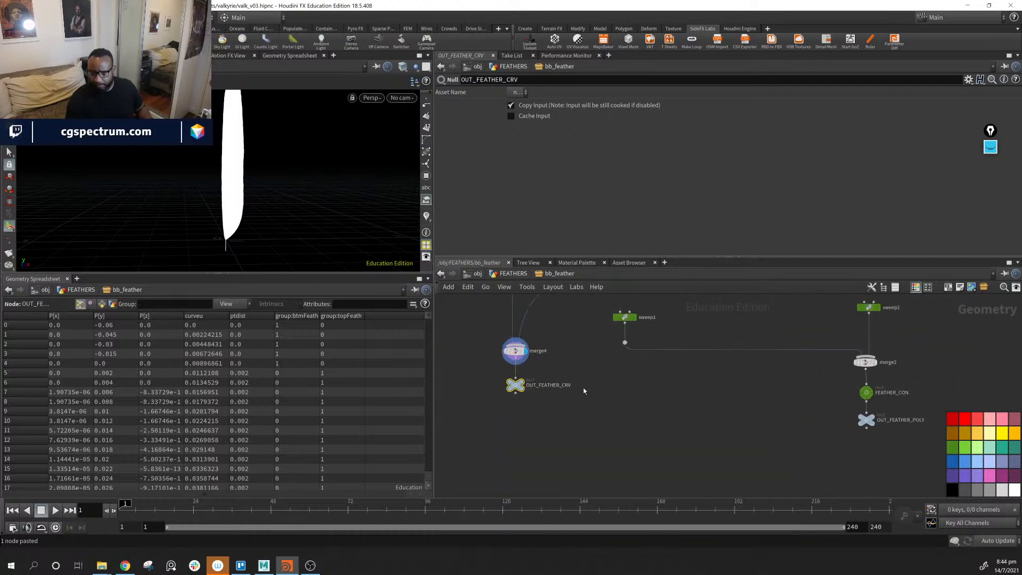
drag(516, 387, 799, 427)
middle_drag(844, 440, 795, 444)
scroll(750, 423, up, 2)
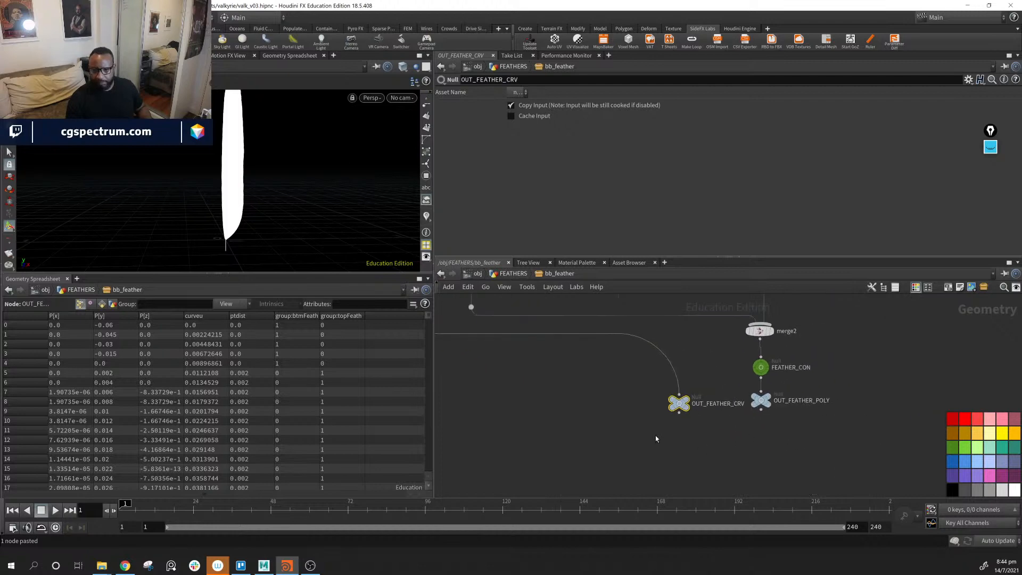
scroll(703, 440, up, 2)
scroll(758, 452, down, 1)
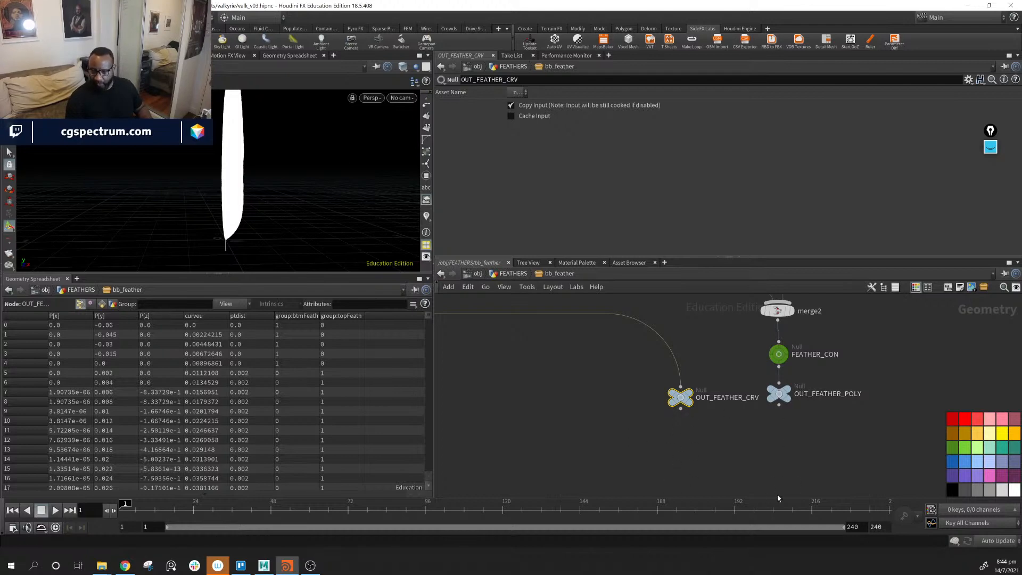
middle_drag(700, 451, 682, 449)
drag(662, 395, 645, 394)
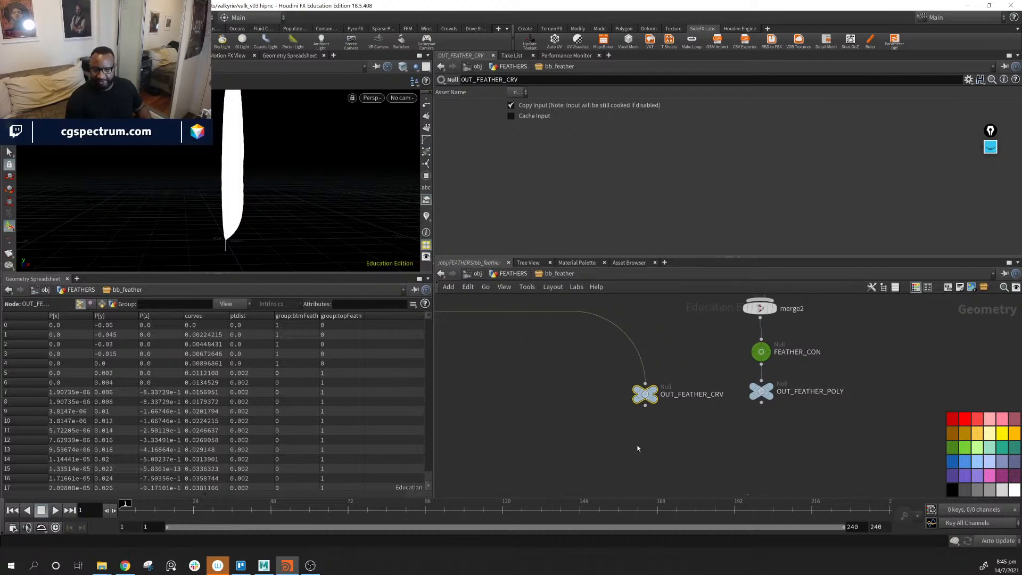
Add an Output node and place it directly below OUT_FEATHER_CRV, wired to that null.
click(641, 448)
key(Tab)
text(out)
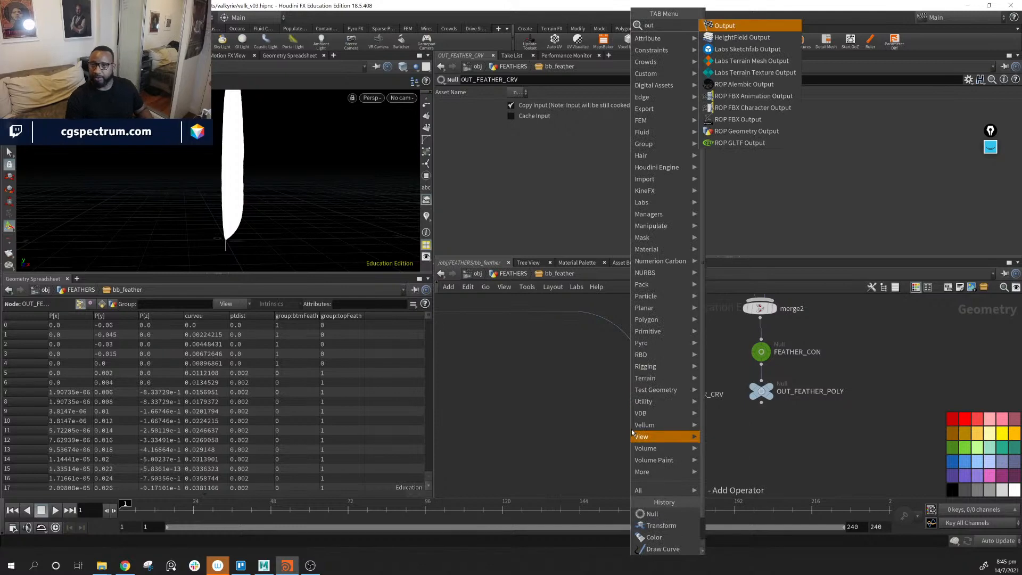
key(Return)
click(633, 429)
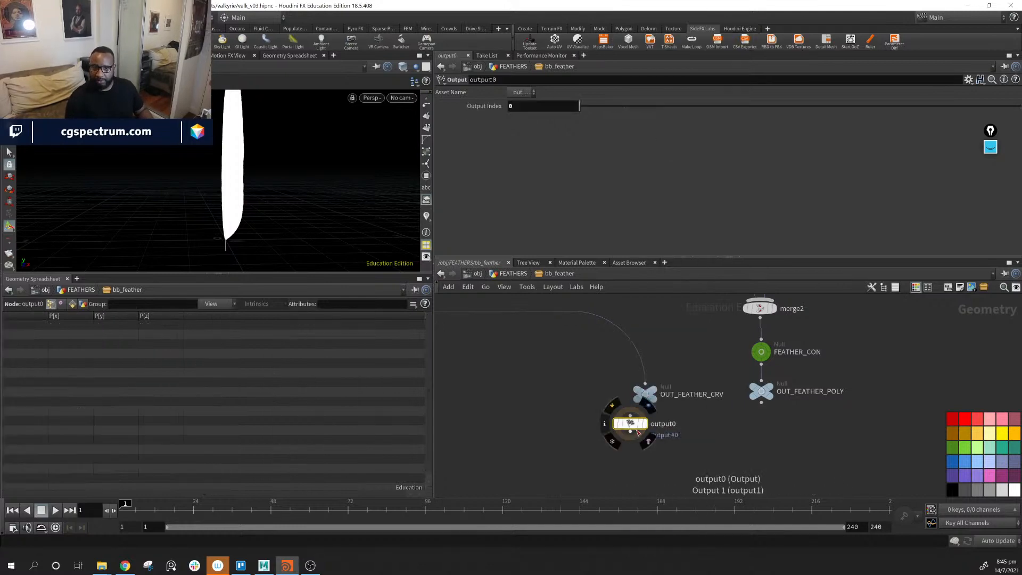
drag(636, 428, 647, 441)
Duplicate the output node, wire the copy beneath OUT_FEATHER_POLY and set its Output Index to 1.
drag(645, 405, 734, 445)
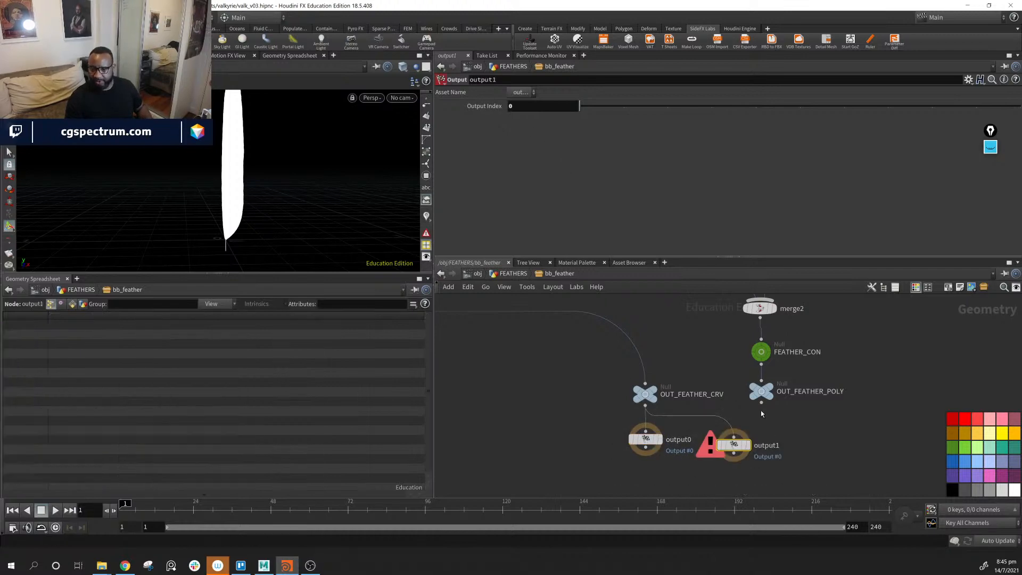
drag(762, 403, 734, 443)
drag(735, 443, 763, 442)
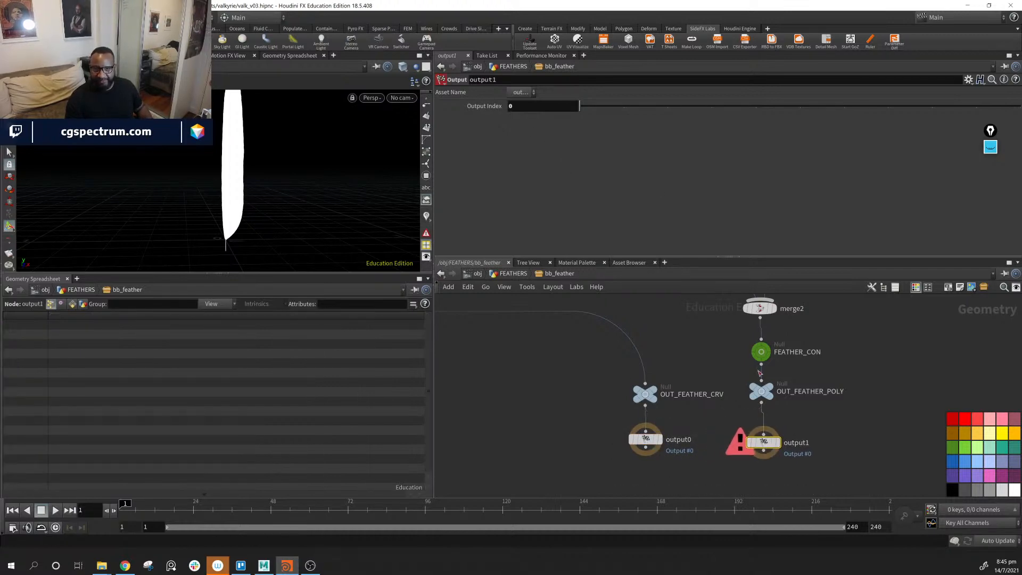
click(631, 107)
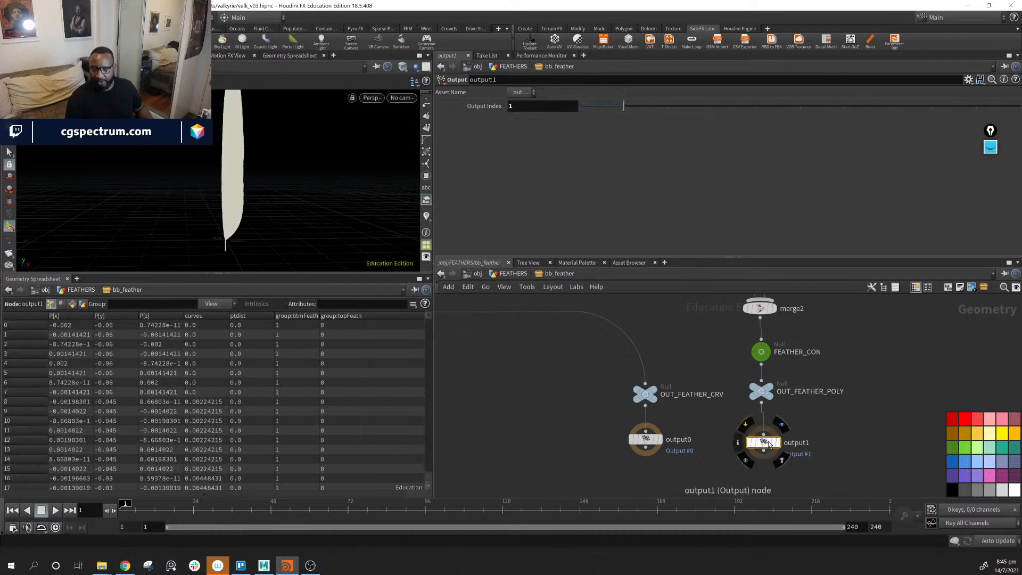
Return to the FEATHERS network, move bb_feather slightly up and open its operator type properties.
click(513, 274)
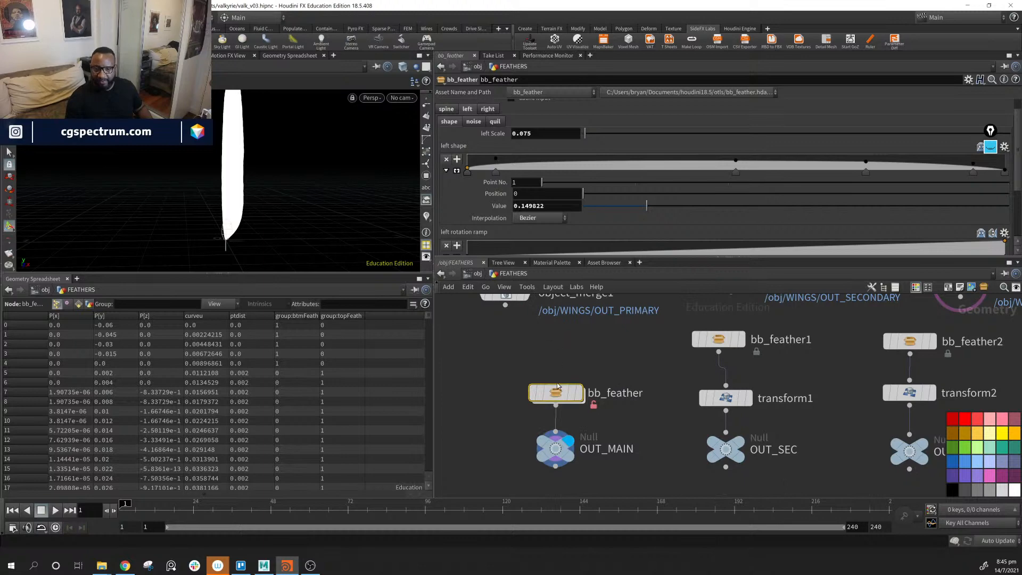
drag(561, 397, 564, 381)
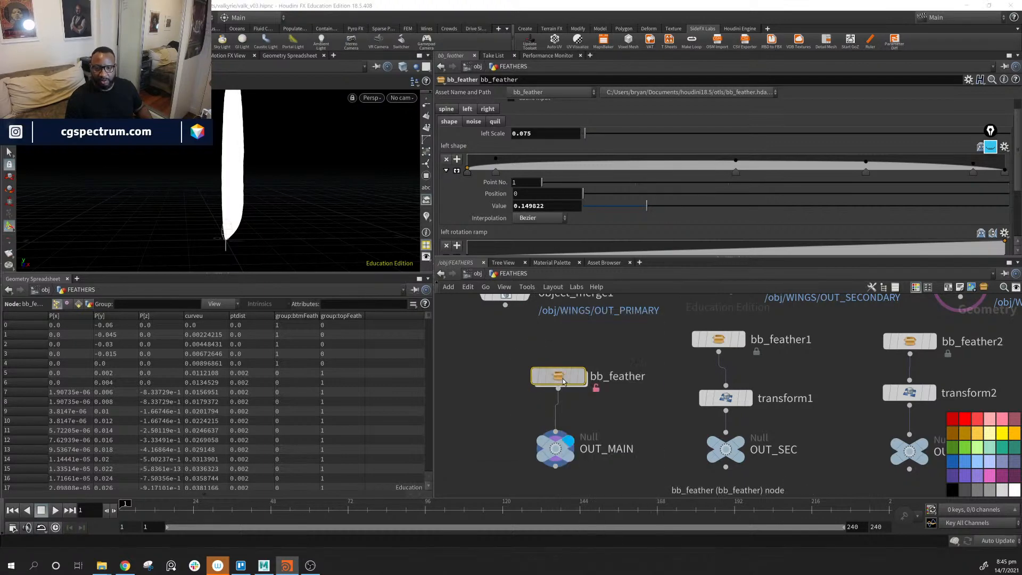
right_click(564, 381)
click(622, 310)
right_click(564, 376)
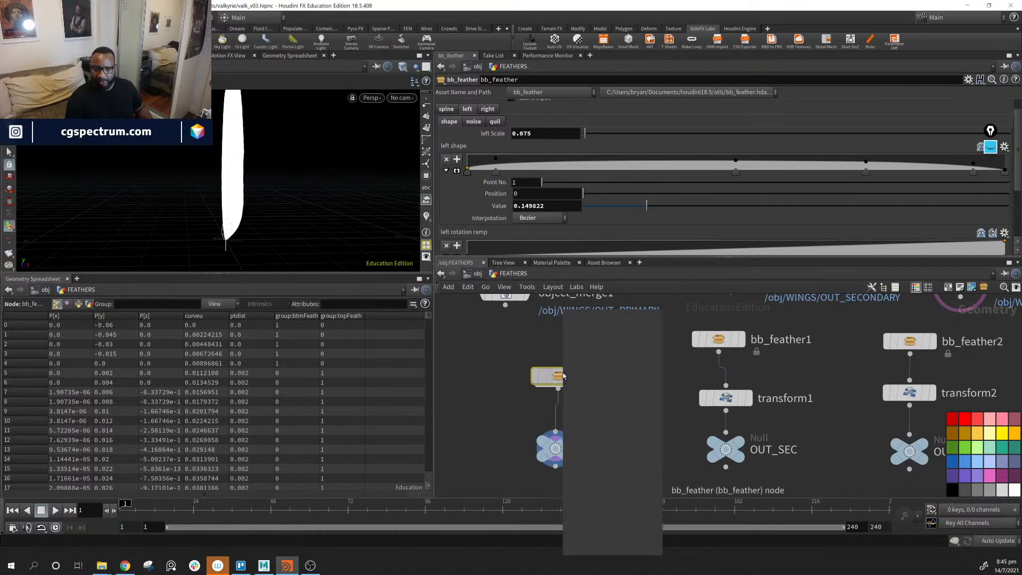
click(639, 547)
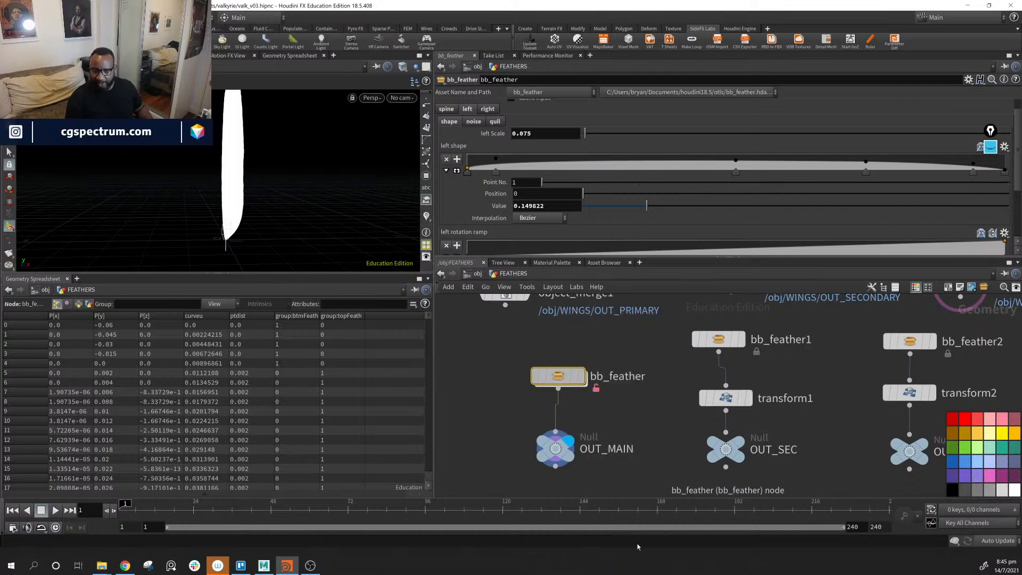
Set the bb_feather asset's Maximum Outputs to 2, apply the change and align OUT_MAIN under its first output.
drag(280, 376, 644, 136)
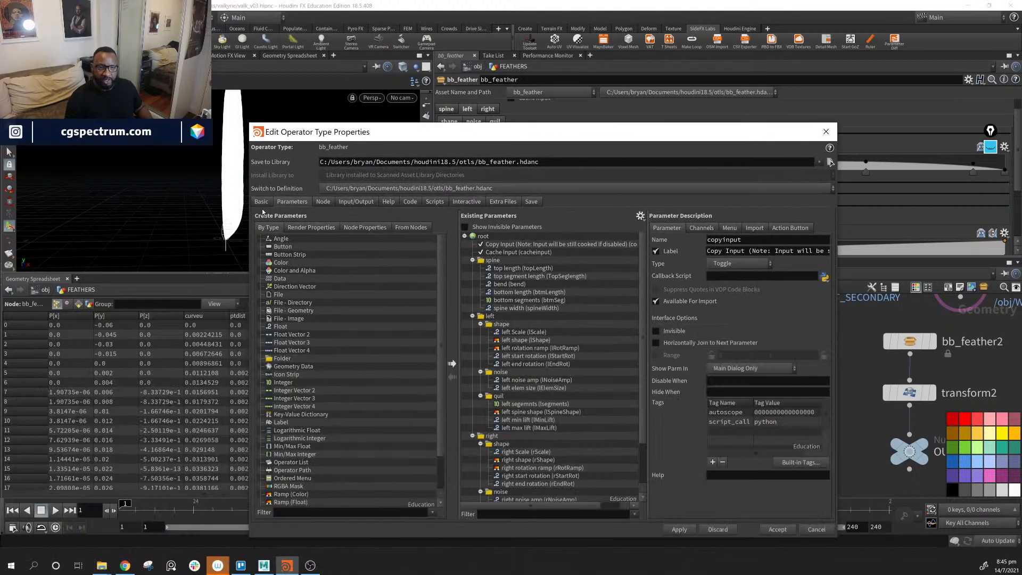
click(262, 204)
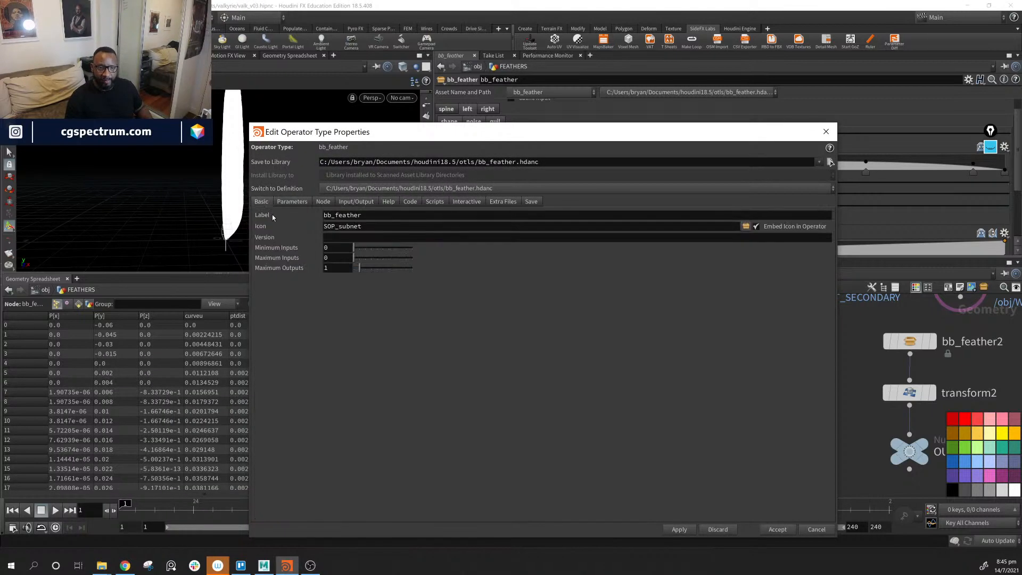
click(366, 270)
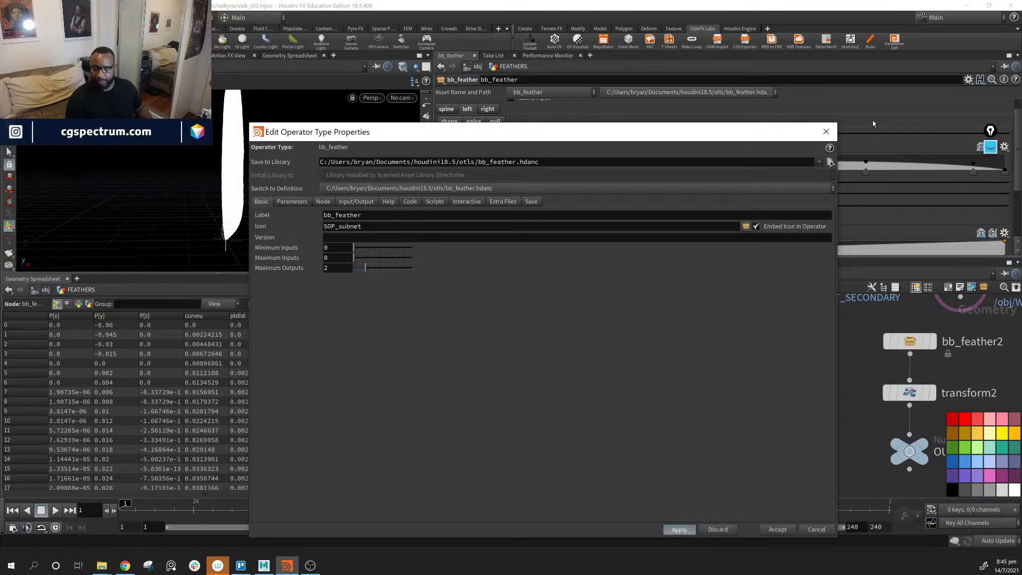
click(826, 131)
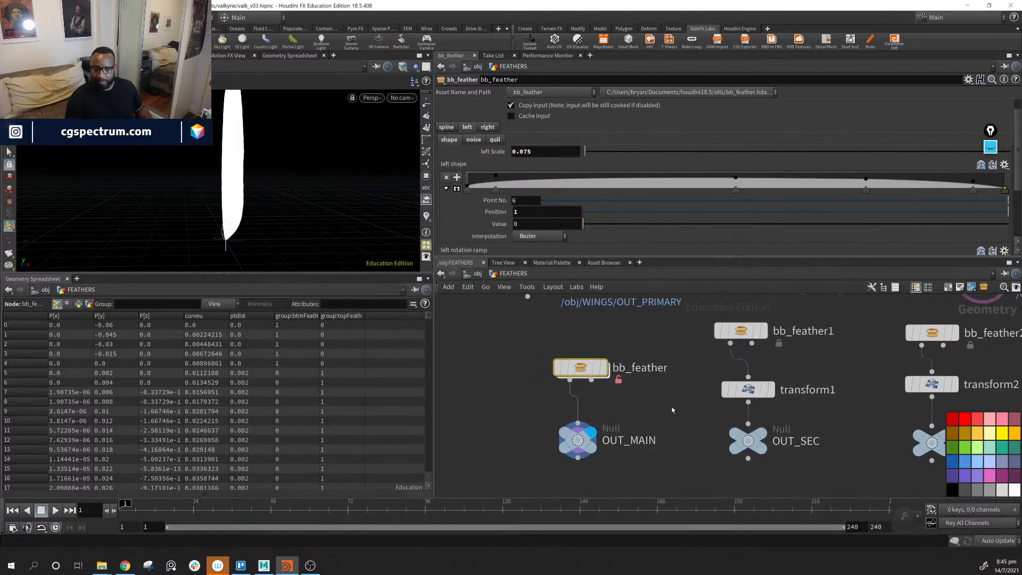
drag(578, 440, 567, 450)
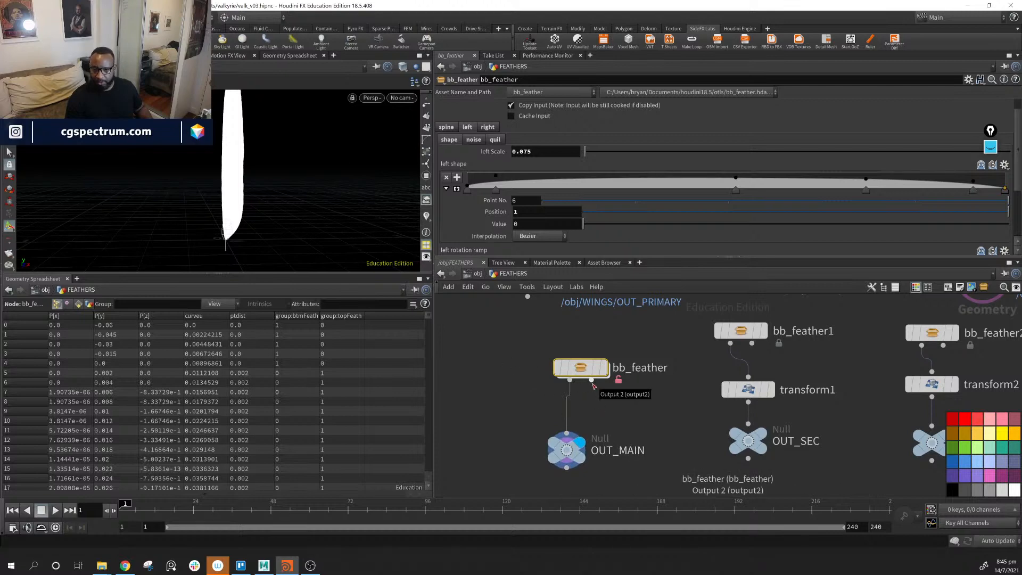
Enter the bb_feather asset and rename the output0 node as FEATHER_CRV, matching its null's name.
double_click(581, 368)
double_click(684, 442)
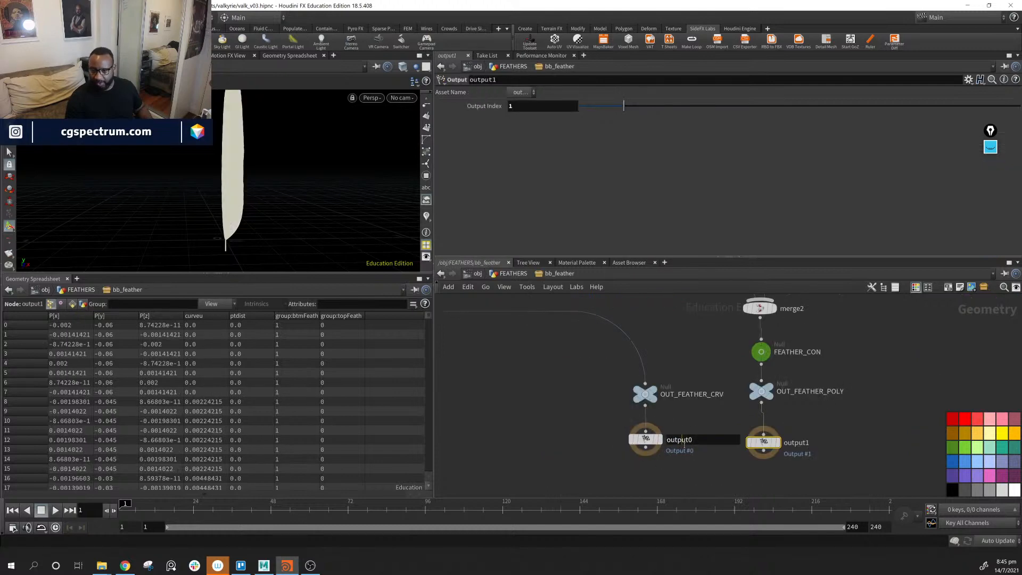
double_click(704, 395)
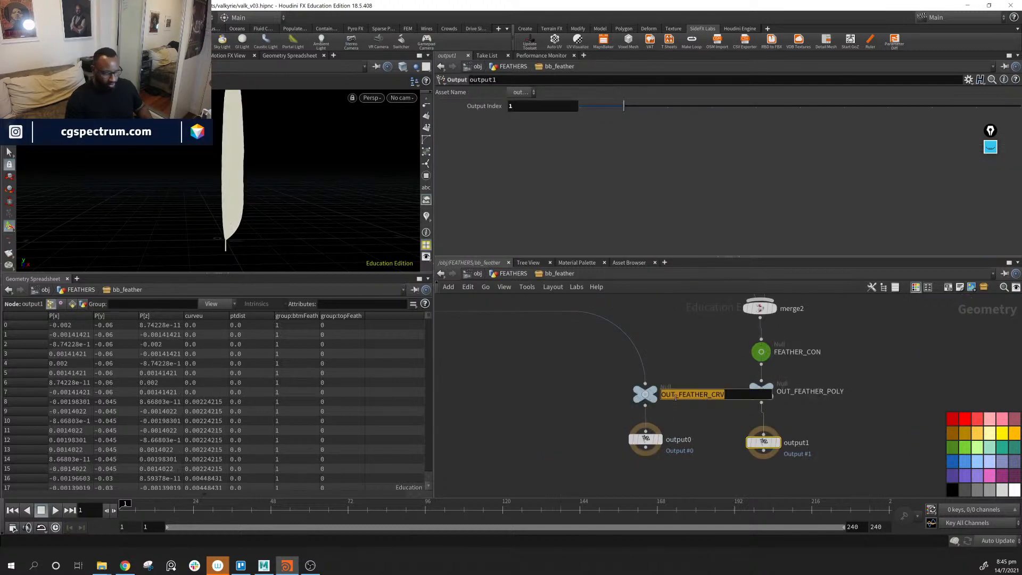
drag(725, 394, 685, 398)
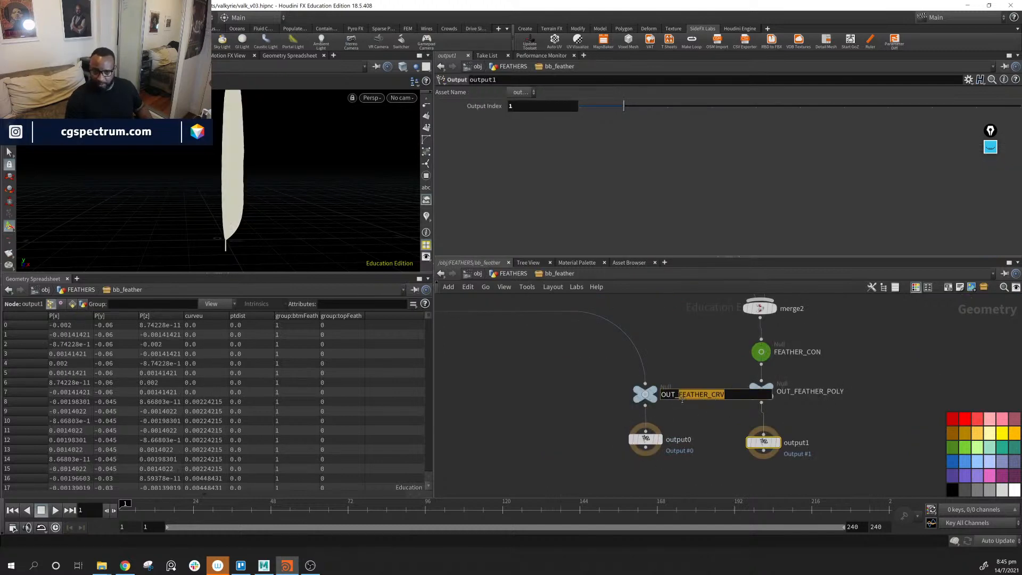
key(ctrl+c)
double_click(678, 439)
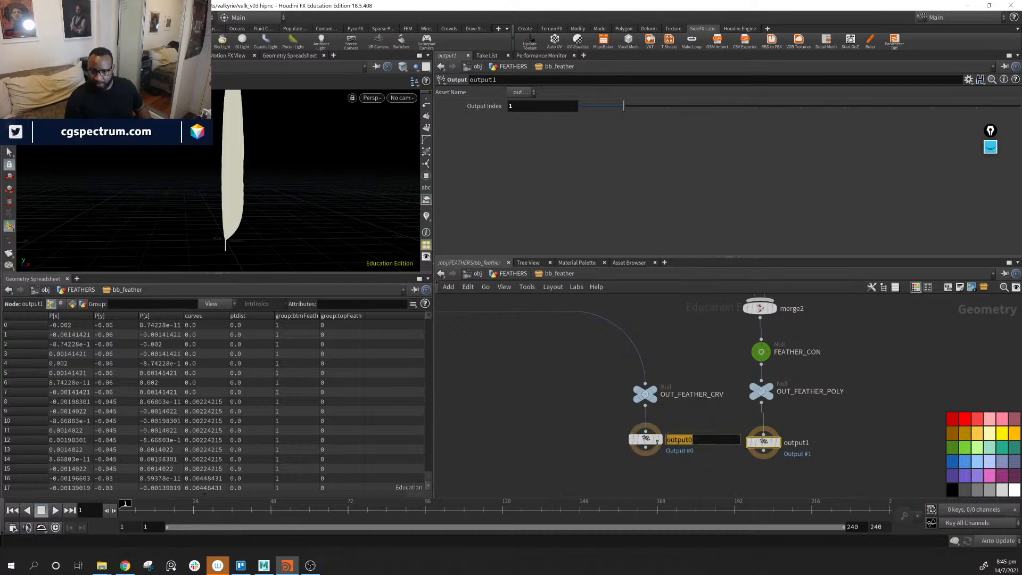
key(ctrl+v)
key(Return)
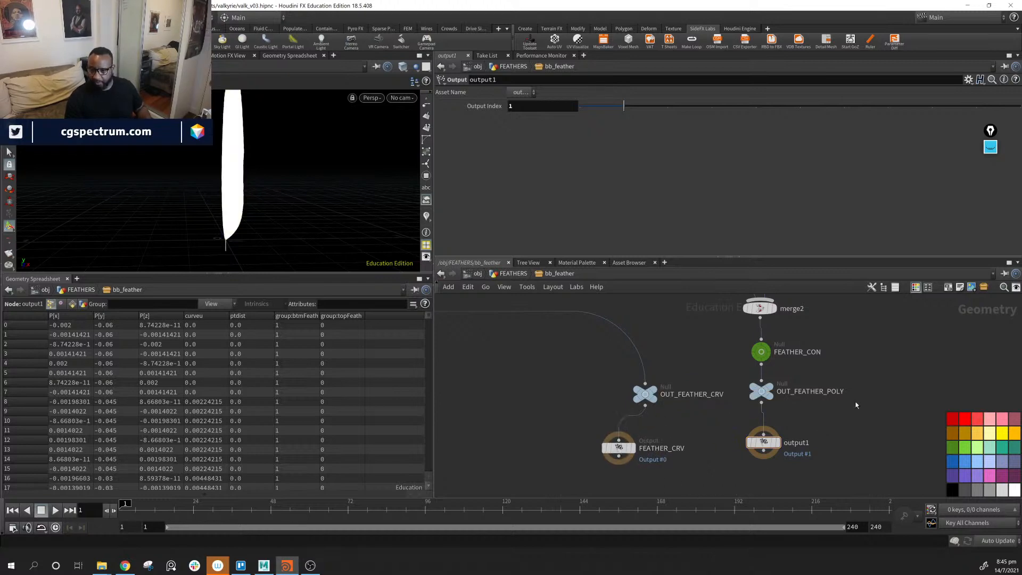
Rename the output1 node as FEATHER_POLY and align the FEATHER_CRV output beneath OUT_FEATHER_CRV.
double_click(839, 392)
drag(842, 392, 797, 397)
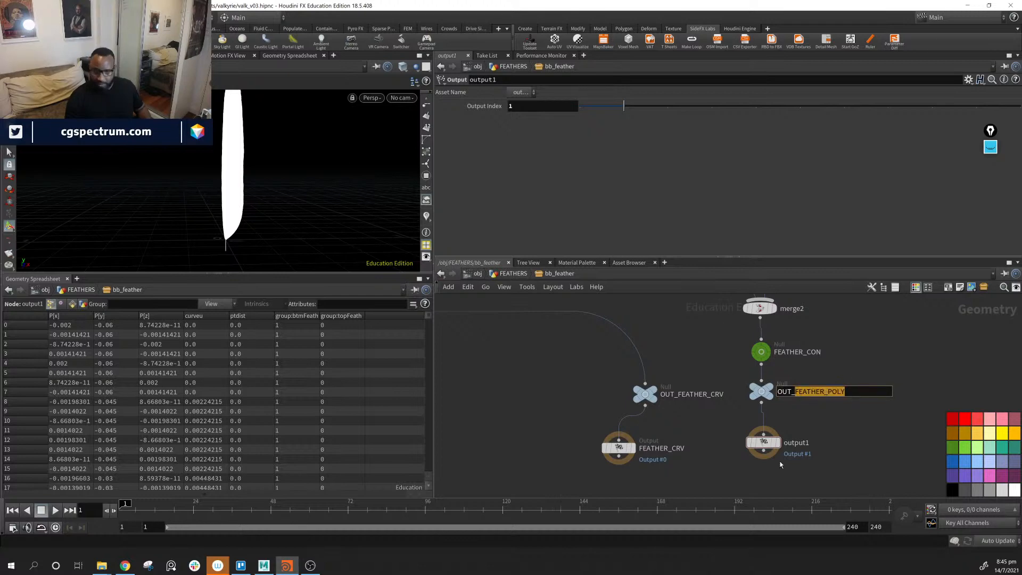
key(ctrl+c)
double_click(796, 442)
key(ctrl+v)
key(Return)
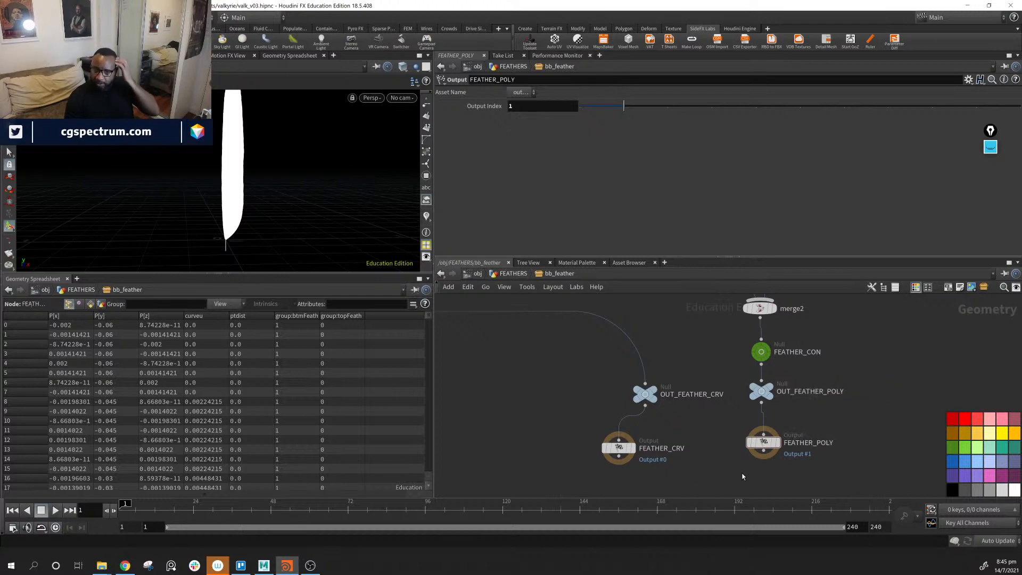
drag(633, 450, 644, 445)
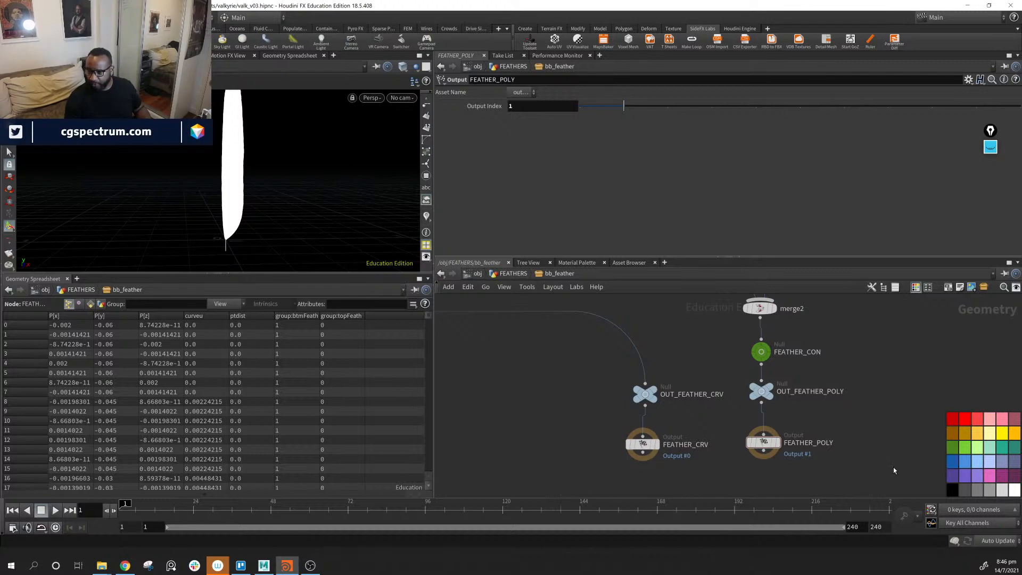
Colour the FEATHER_CRV output node blue and FEATHER_POLY dark red, and return to the FEATHERS network.
drag(584, 425, 683, 469)
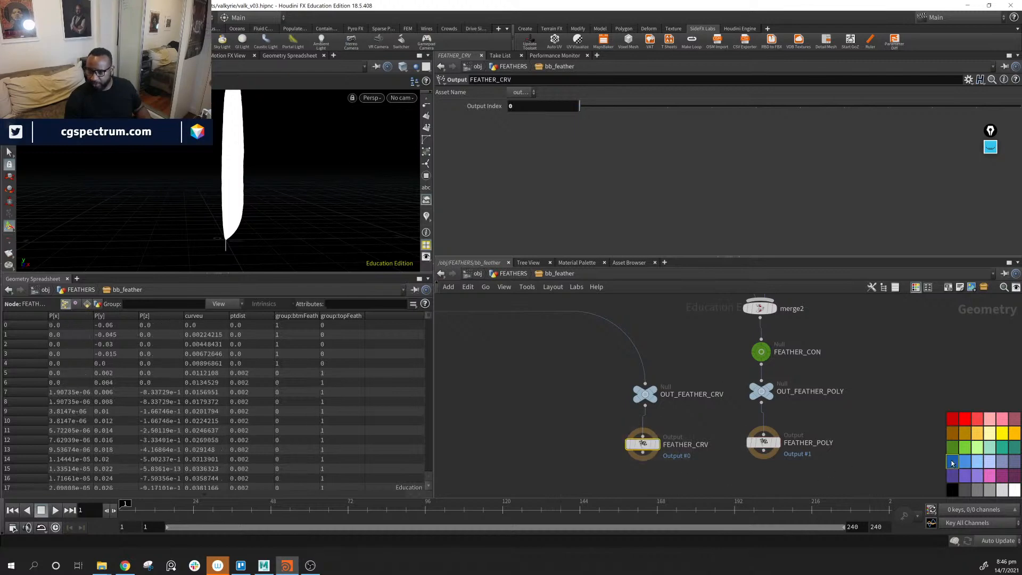
click(952, 463)
click(764, 442)
click(952, 420)
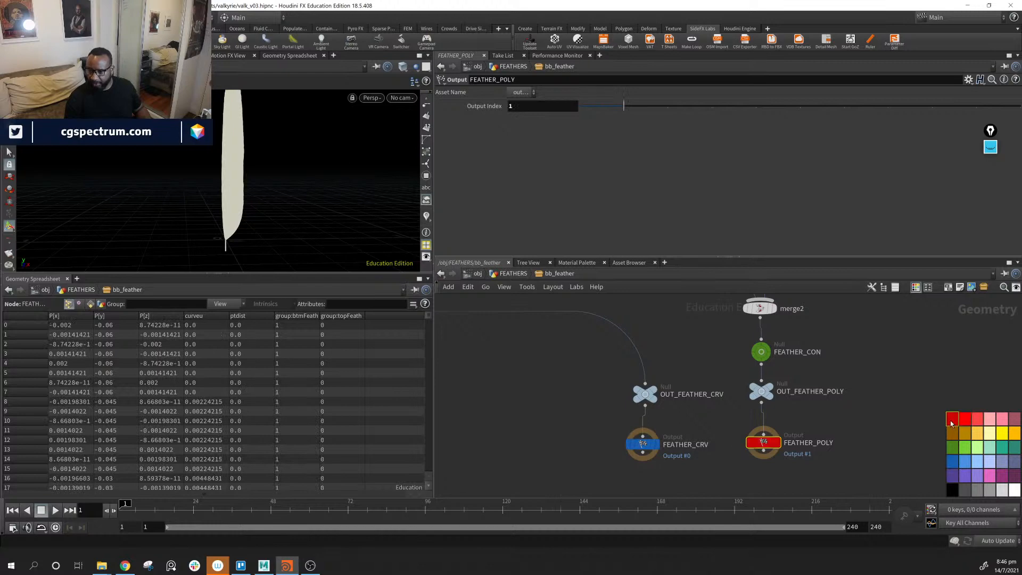
key(u)
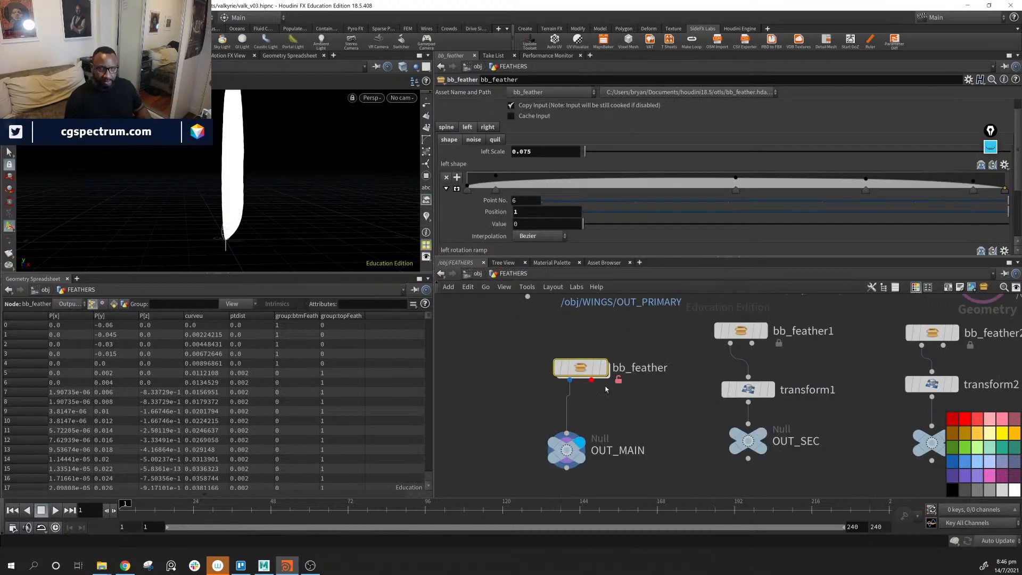
Compare the feather outputs up close by wiring OUT_MAIN to bb_feather's second output and back to its first.
alt+drag(269, 202, 220, 178)
alt+right_drag(219, 177, 506, 249)
alt+drag(255, 182, 280, 178)
alt+middle_drag(280, 178, 309, 178)
alt+right_drag(229, 150, 552, 388)
drag(572, 447, 586, 450)
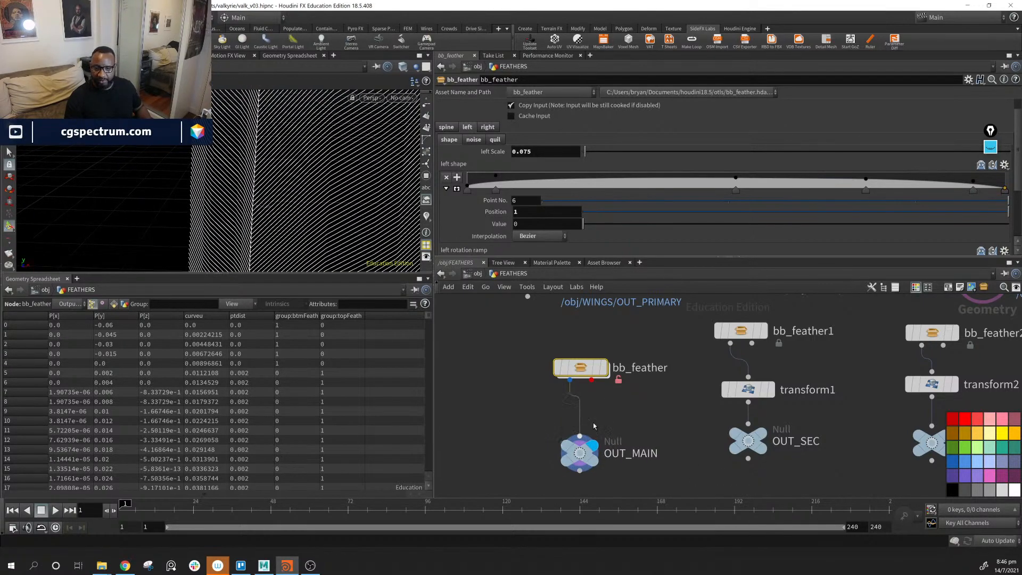
drag(592, 380, 580, 440)
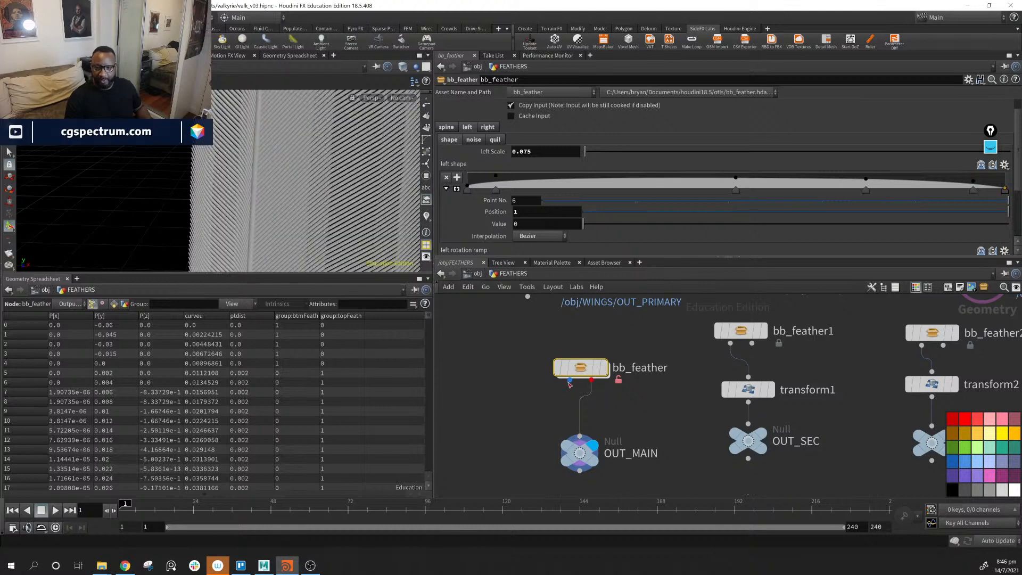
drag(570, 381, 567, 453)
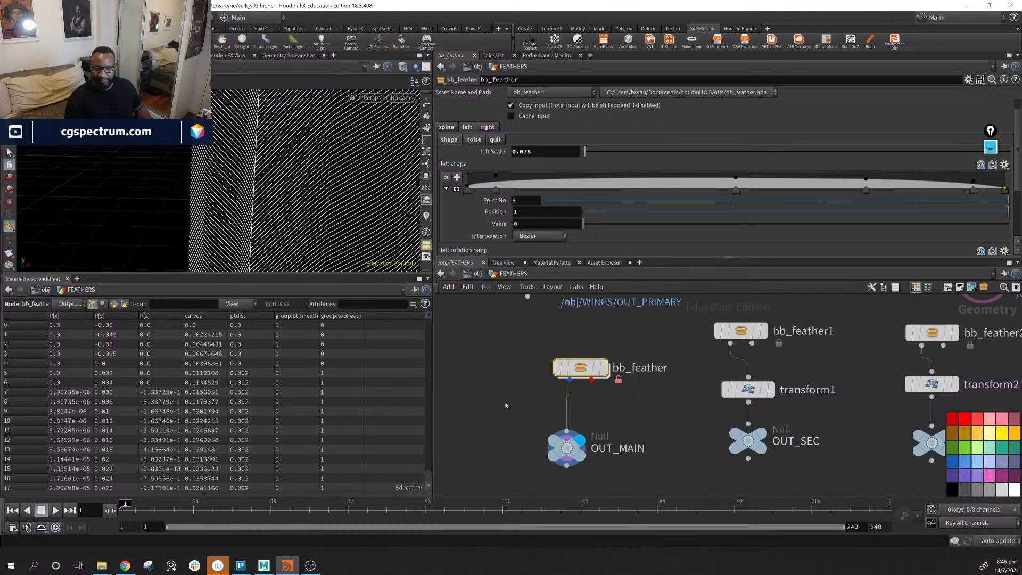
alt+right_drag(254, 204, 270, 185)
alt+drag(270, 185, 304, 163)
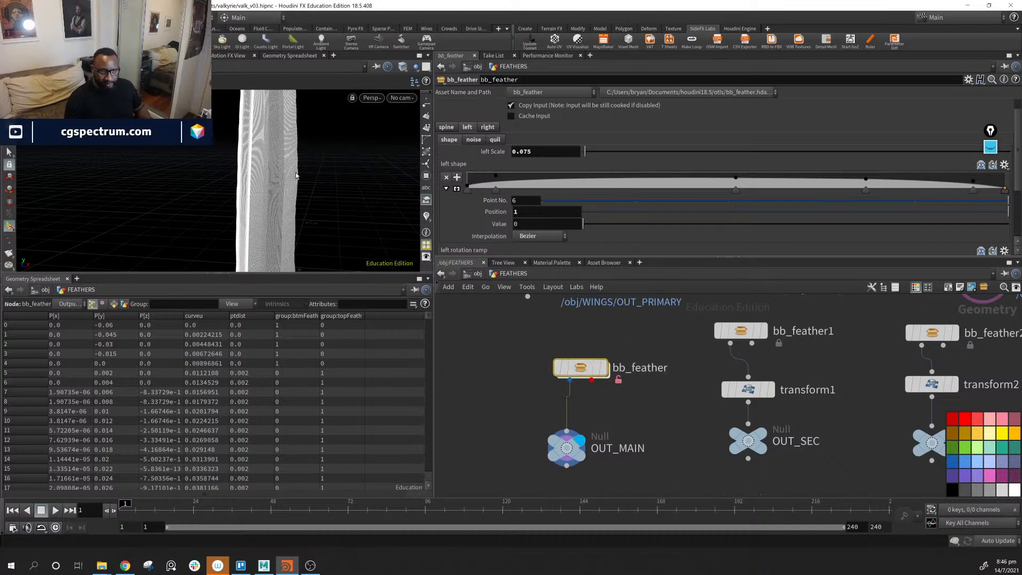
Enter the bb_feather asset and examine its node tree and the point group columns in the geometry spreadsheet.
double_click(580, 368)
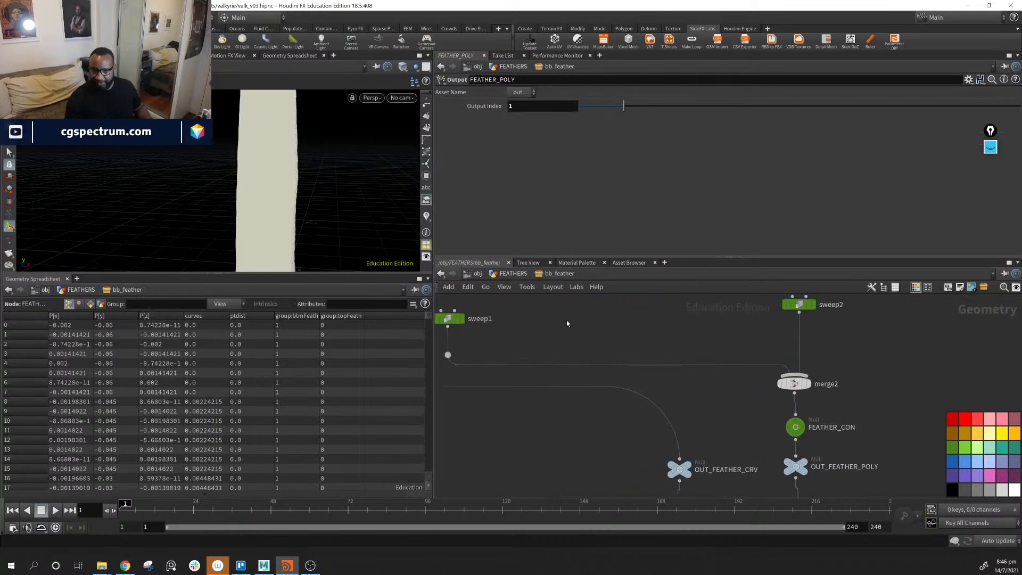
scroll(659, 459, up, 3)
scroll(738, 452, down, 6)
middle_drag(738, 430, 716, 299)
scroll(757, 385, up, 5)
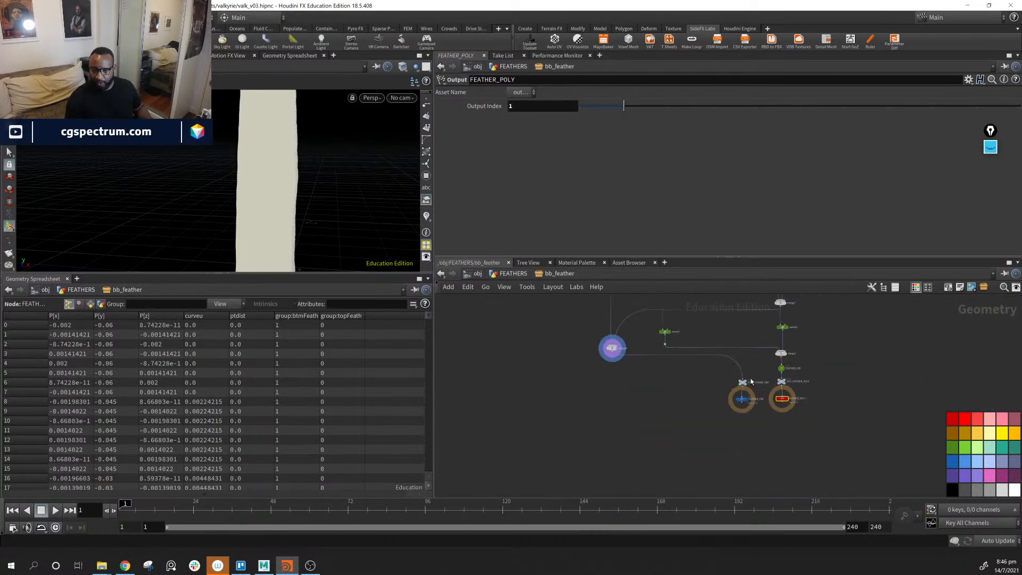
middle_drag(758, 389, 755, 463)
middle_drag(666, 334, 706, 412)
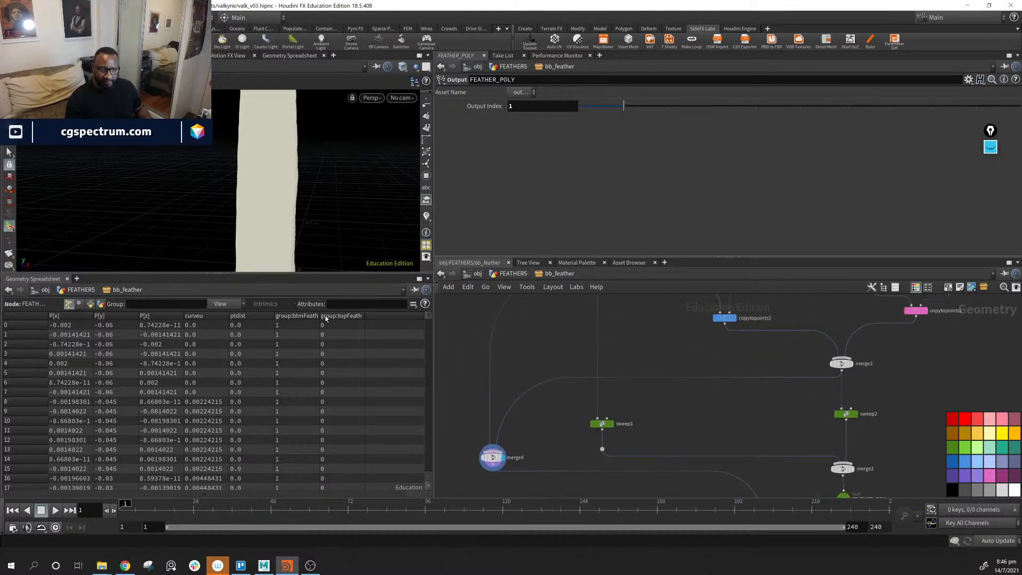
drag(320, 316, 332, 316)
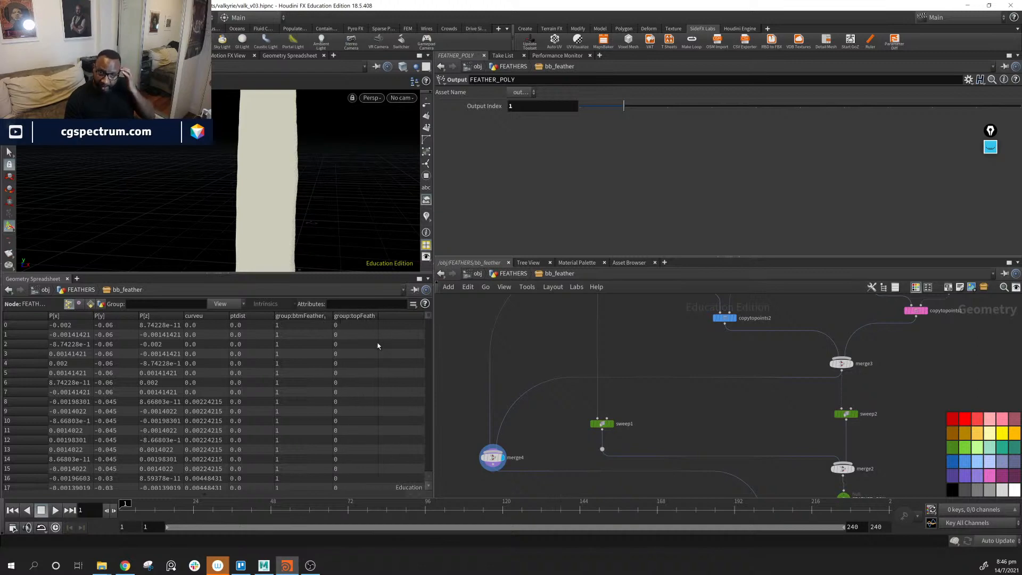
Move the line_btm, sort1, group2, merge1 and fuse1 nodes away from the line_top branch, in line above add1.
middle_drag(751, 412, 729, 424)
middle_drag(638, 334, 667, 416)
middle_drag(648, 381, 646, 453)
middle_drag(653, 403, 599, 460)
middle_drag(531, 301, 522, 339)
scroll(522, 339, up, 2)
drag(522, 339, 588, 404)
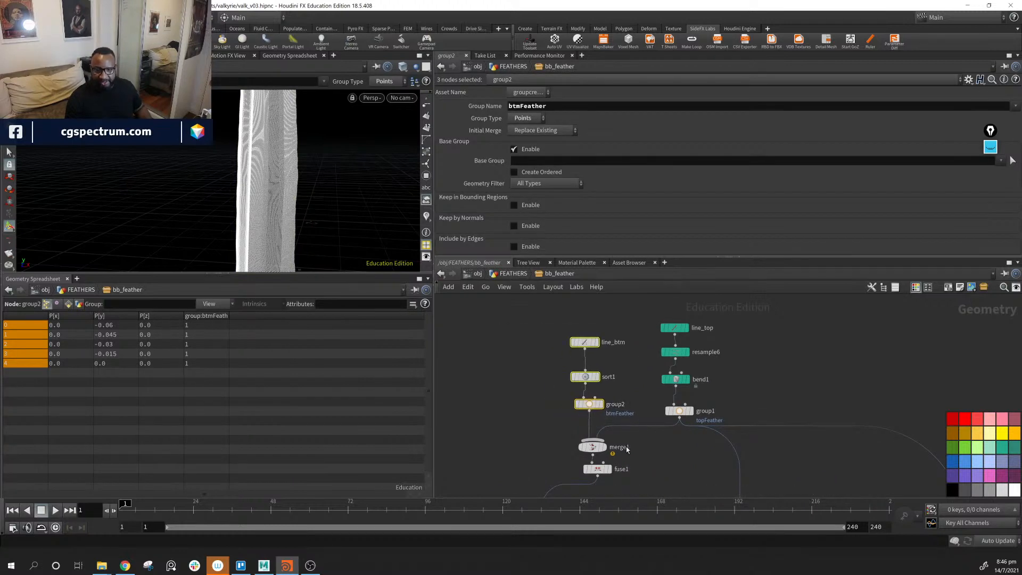
middle_drag(625, 446, 635, 427)
drag(559, 308, 551, 452)
middle_drag(626, 466, 621, 408)
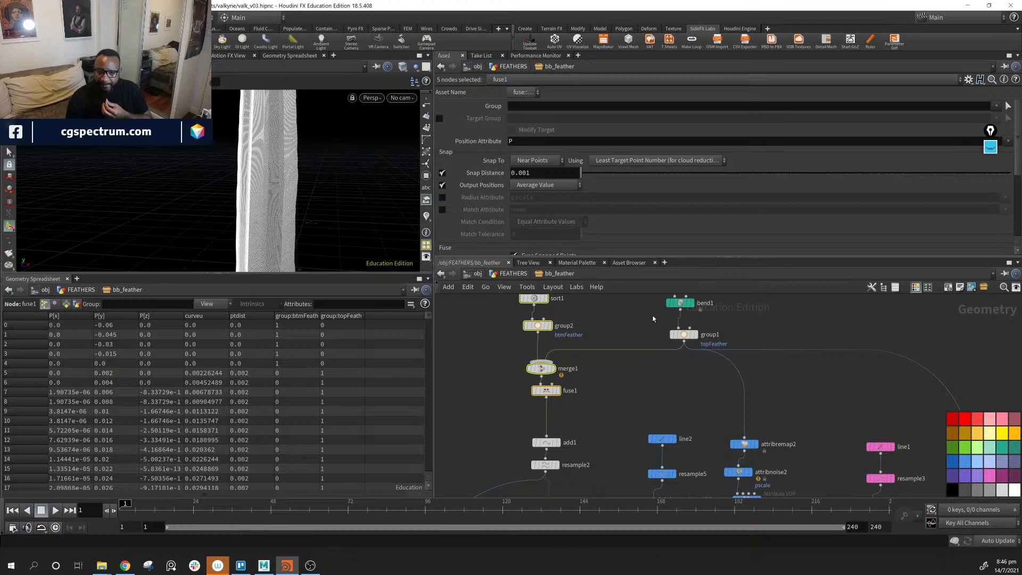
Examine resample2 and the two Copy to Points nodes for the point groups they use, following the branches to merge4.
middle_drag(610, 493, 753, 297)
middle_drag(721, 366, 647, 534)
click(637, 390)
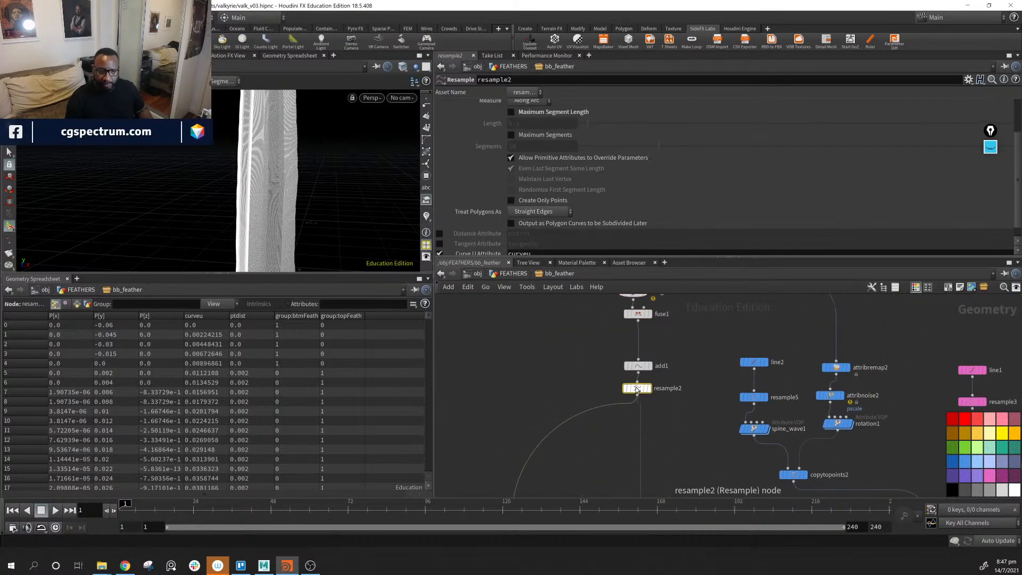
middle_drag(796, 478, 667, 448)
click(709, 445)
click(850, 429)
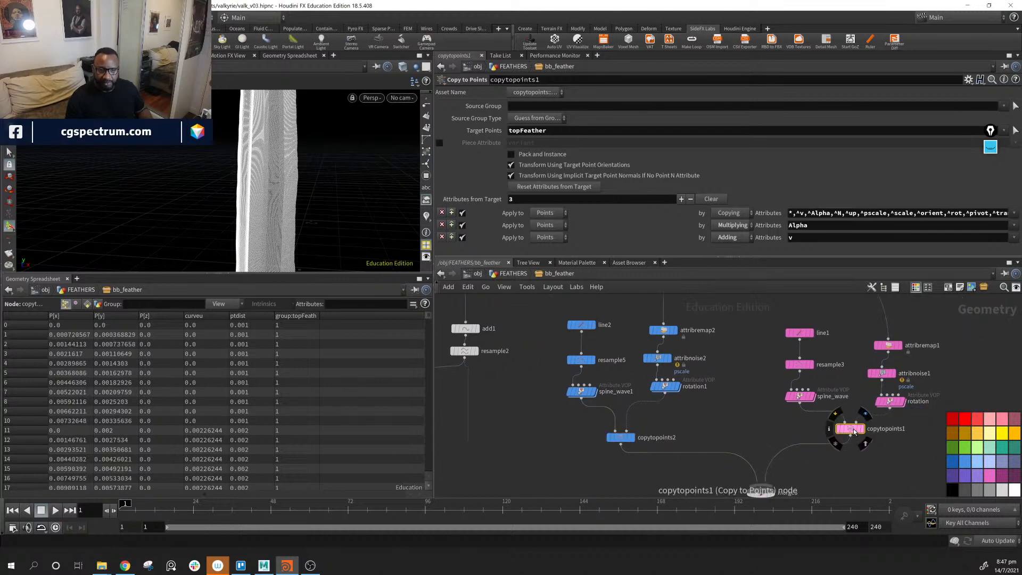
middle_drag(740, 370, 752, 291)
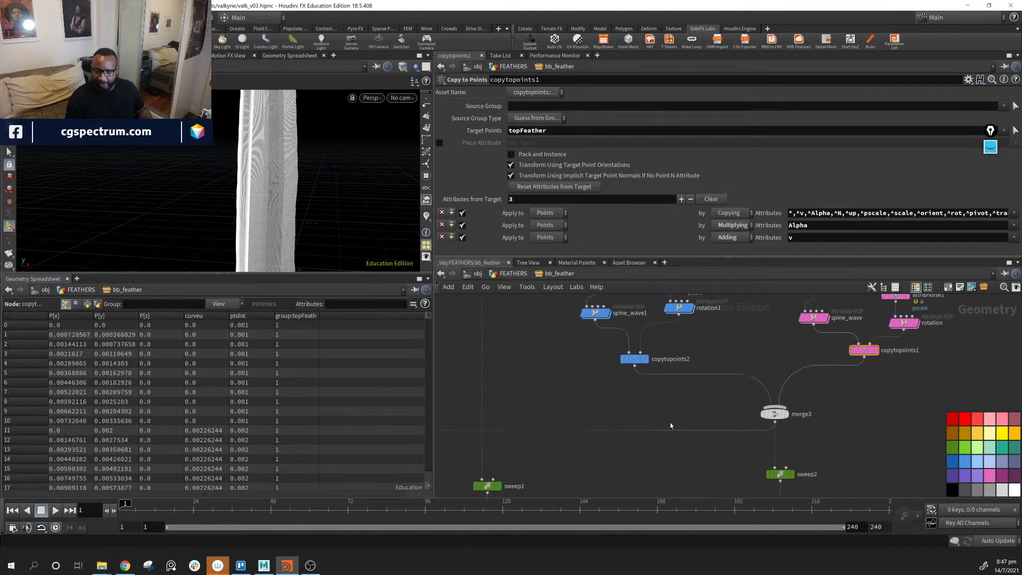
middle_drag(468, 408, 735, 360)
middle_drag(806, 354, 613, 345)
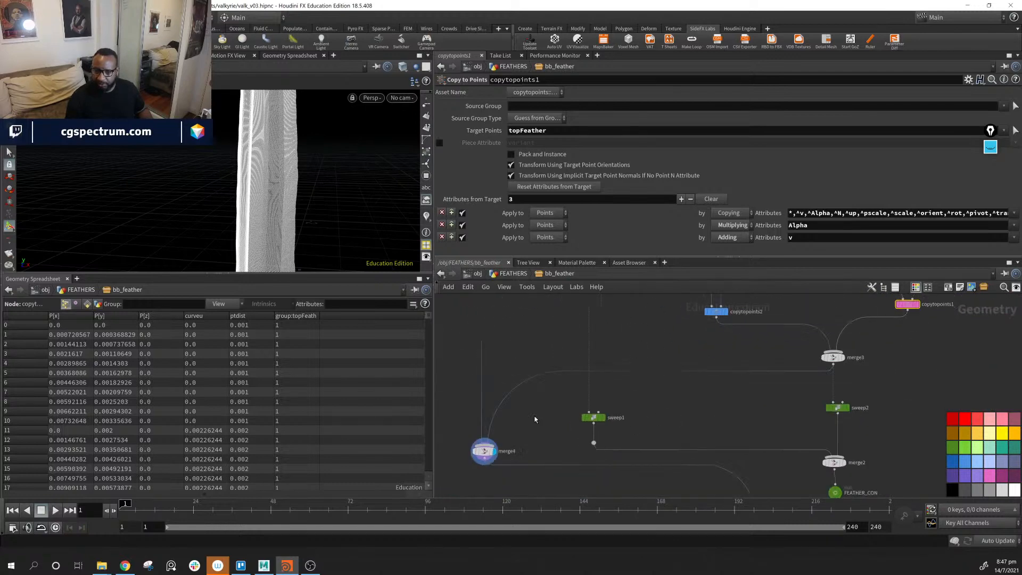
Move sweep1 beside sweep2 and add a dot directly below resample2 to route the wire feeding the sweep.
drag(530, 394, 629, 468)
drag(591, 417, 775, 422)
middle_drag(809, 404, 806, 488)
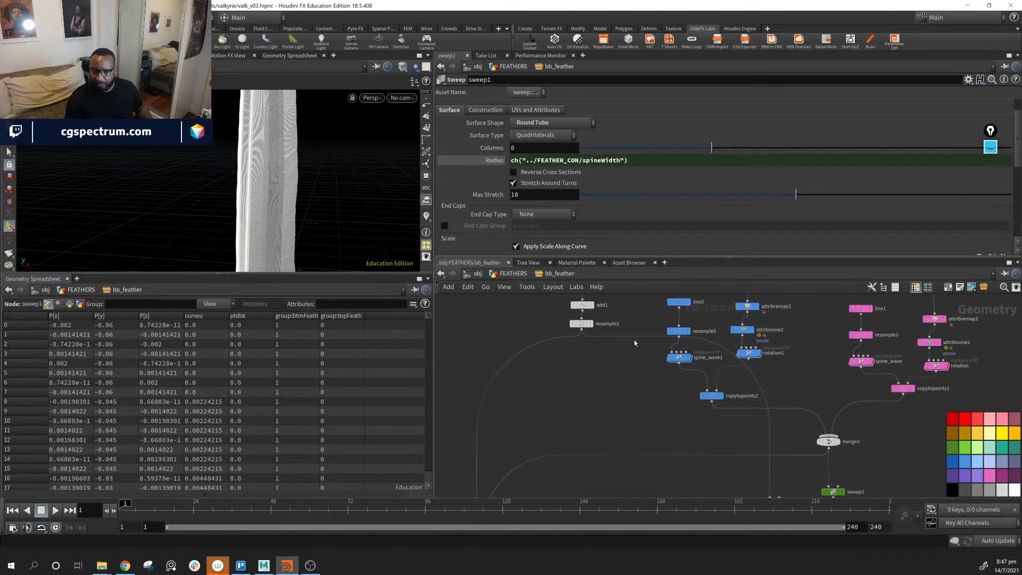
drag(655, 336, 596, 433)
alt+drag(654, 337, 646, 348)
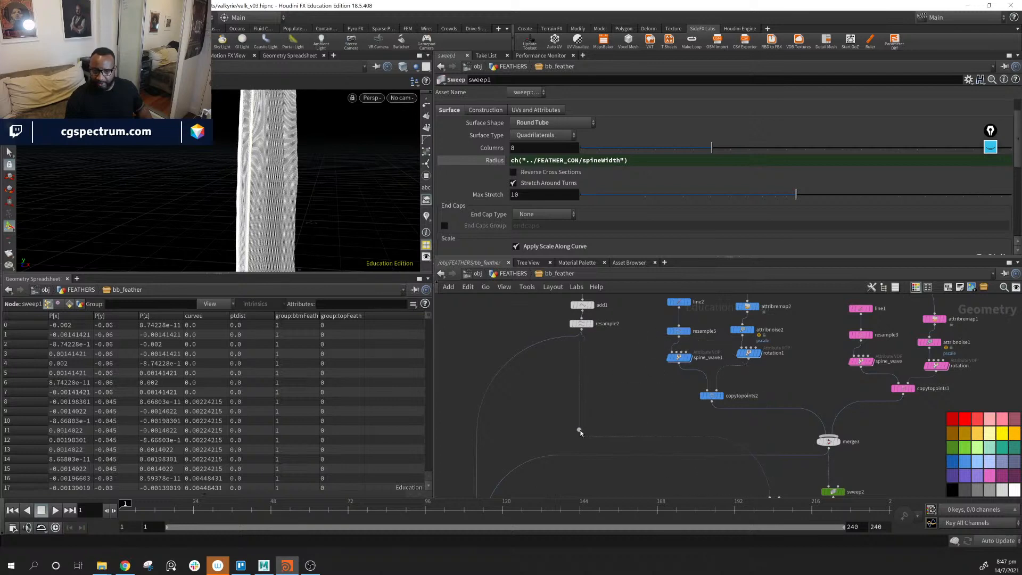
alt+drag(582, 431, 583, 430)
Move FEATHER_CON, the two OUT_FEATHER nulls and their output nodes further down, leaving a gap below merge2.
middle_drag(680, 408, 574, 307)
middle_drag(634, 422, 804, 366)
middle_click(837, 338)
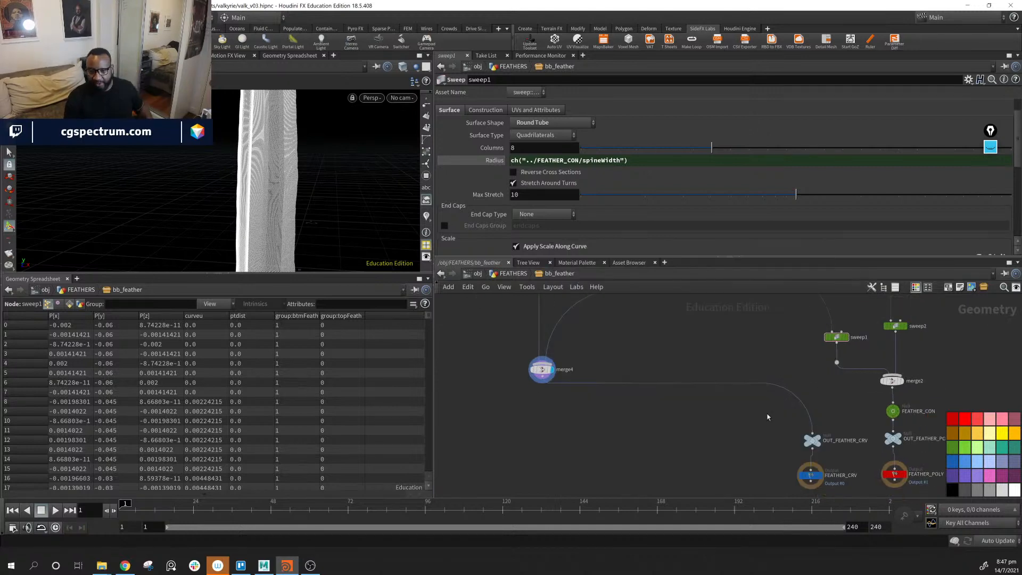
middle_drag(785, 486, 764, 441)
drag(759, 472, 875, 429)
middle_drag(577, 410, 585, 429)
Insert a Group Delete node between merge4 and OUT_FEATHER_CRV and set its Group Names to btmFeather.
click(551, 390)
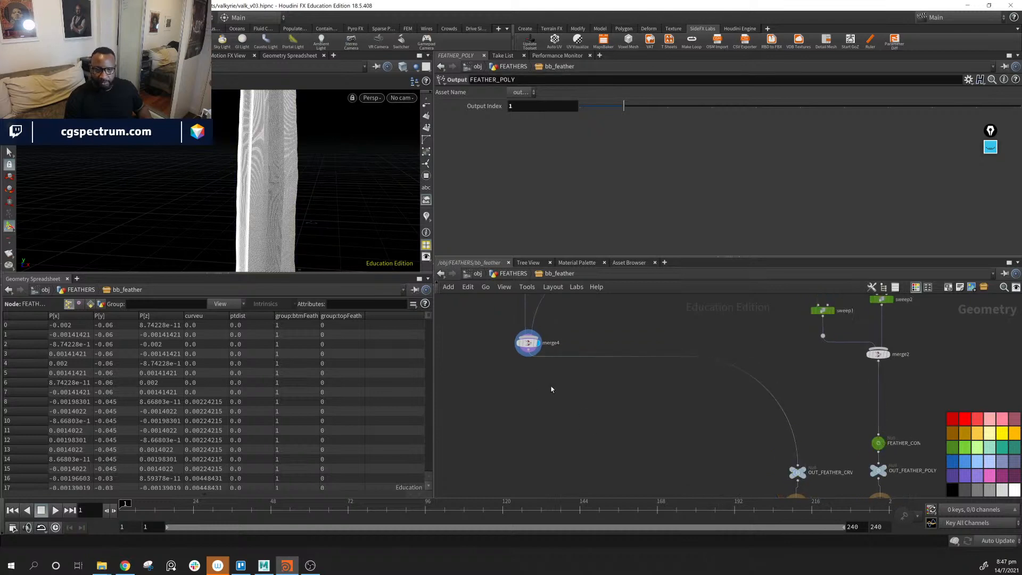
key(Tab)
text(grou)
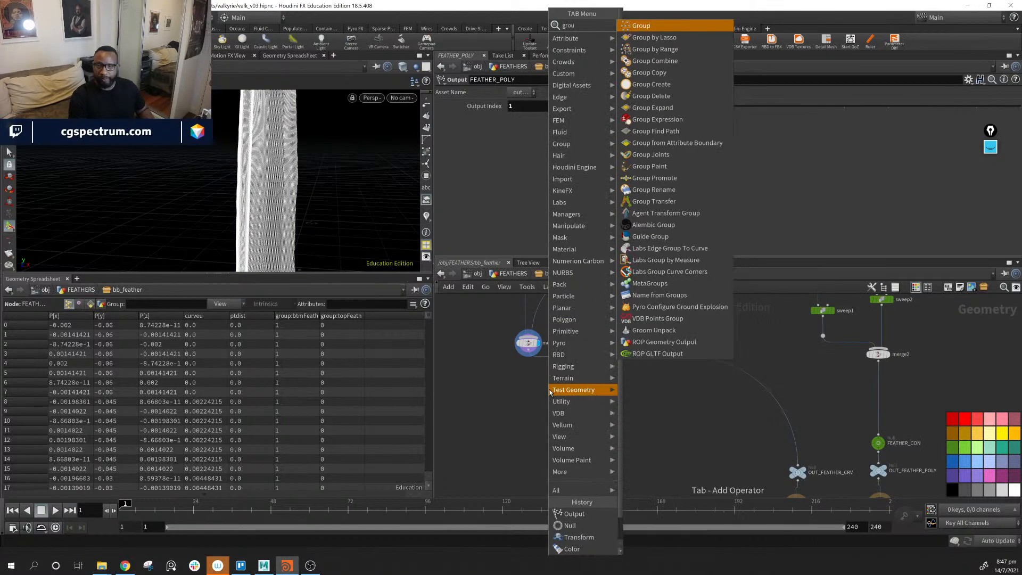
key(Down)
key(Down)
key(Down)
key(Down)
key(Down)
key(Down)
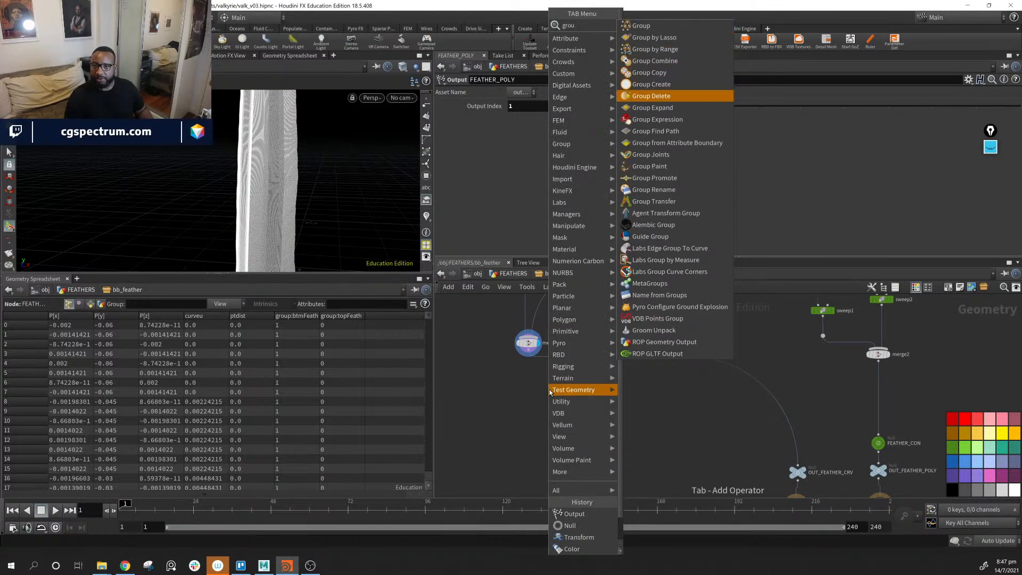
key(Return)
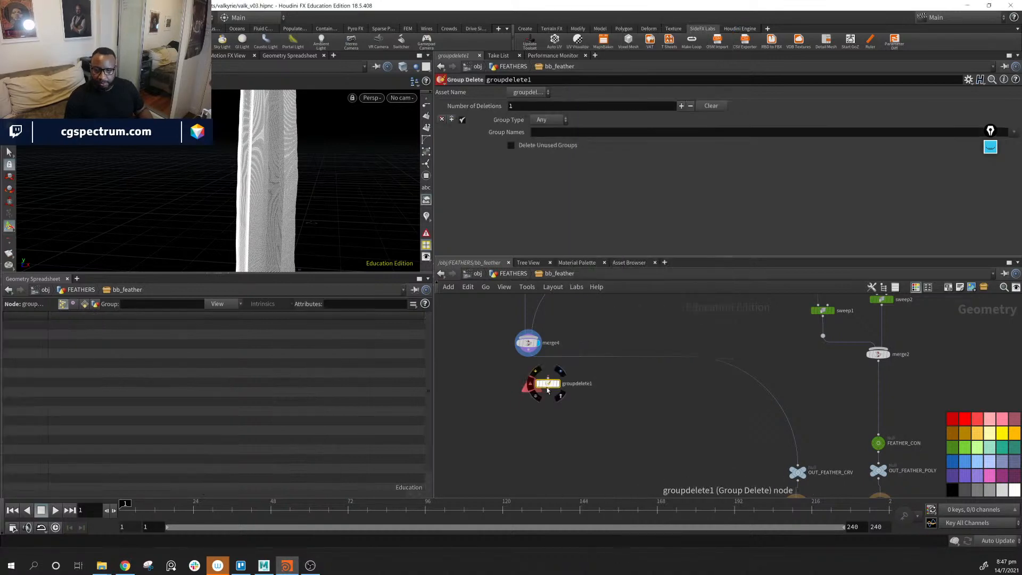
click(584, 366)
drag(585, 366, 531, 384)
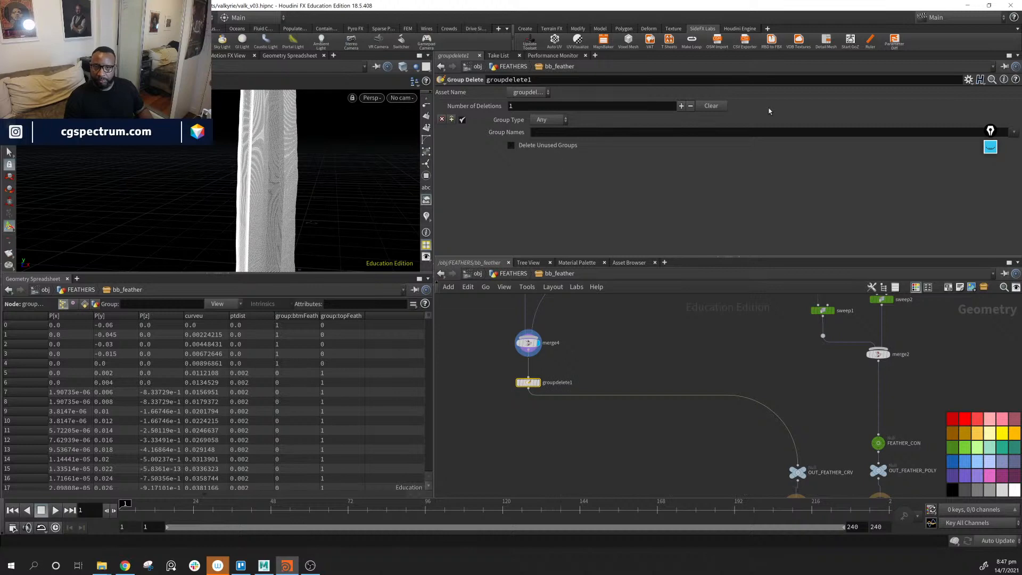
click(1013, 133)
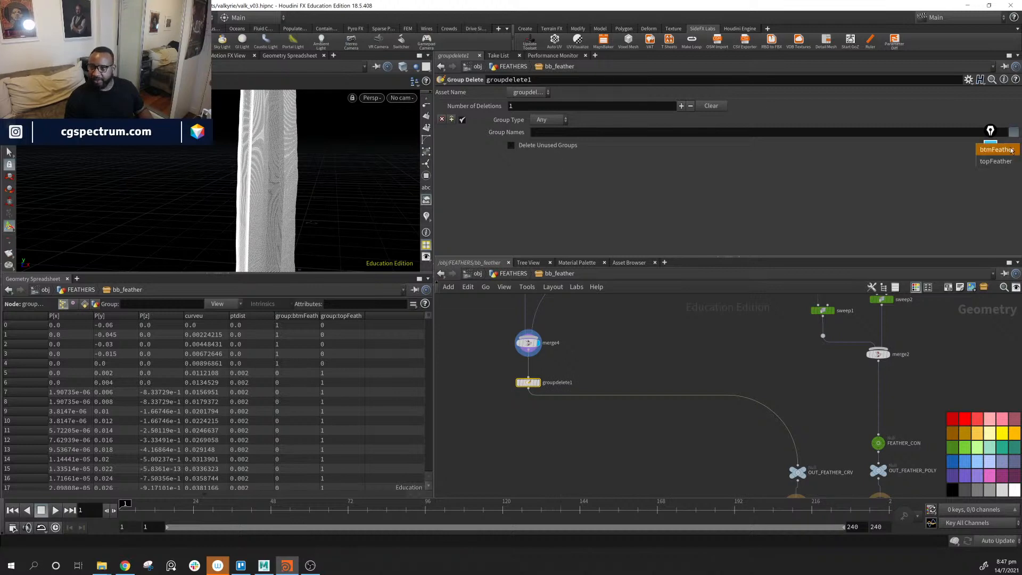
click(995, 150)
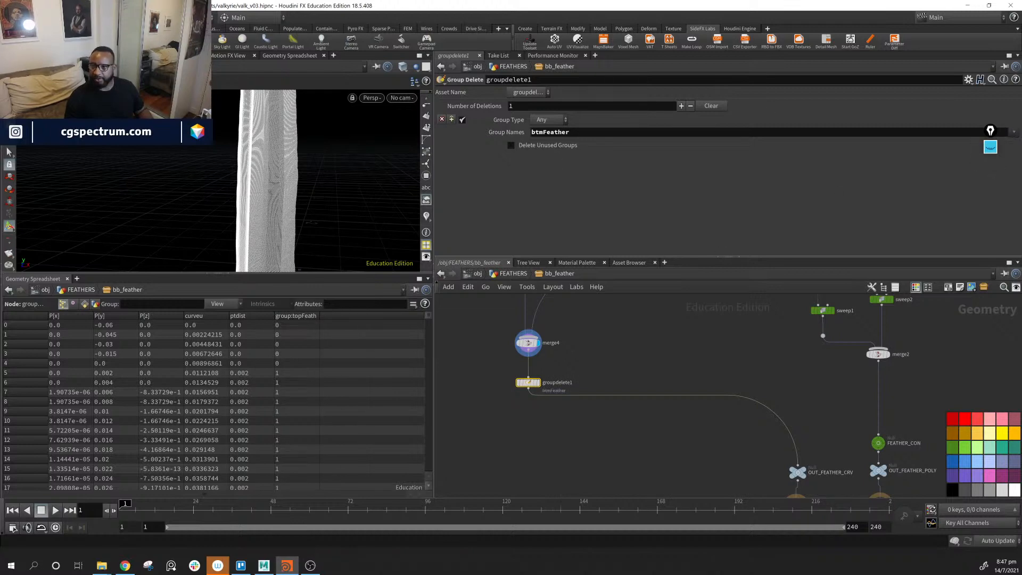
Add topFeather to the Group Delete's Group Names and insert a copy of that node between merge2 and FEATHER_CON.
click(1013, 133)
click(1005, 163)
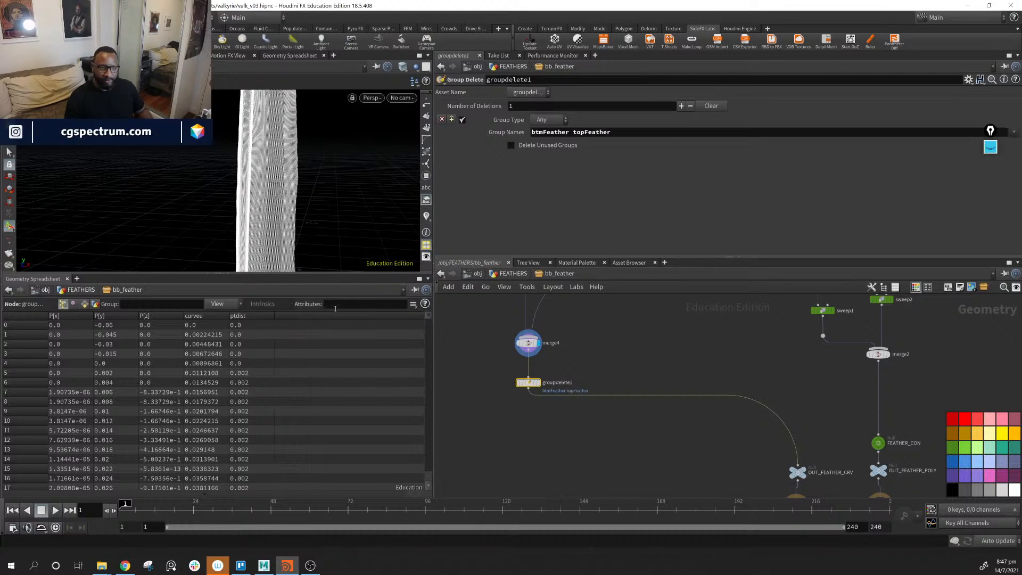
middle_drag(580, 400, 523, 402)
alt+drag(478, 386, 824, 399)
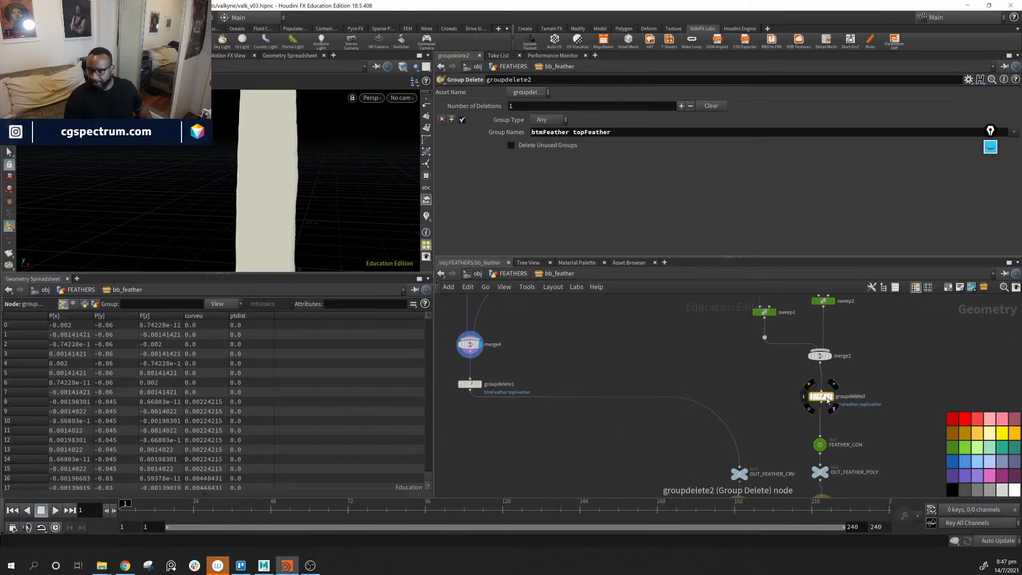
drag(824, 400, 823, 398)
Insert a Group node on the wire between resample2 and merge4 and set its Group Type to Points.
middle_drag(616, 309, 657, 425)
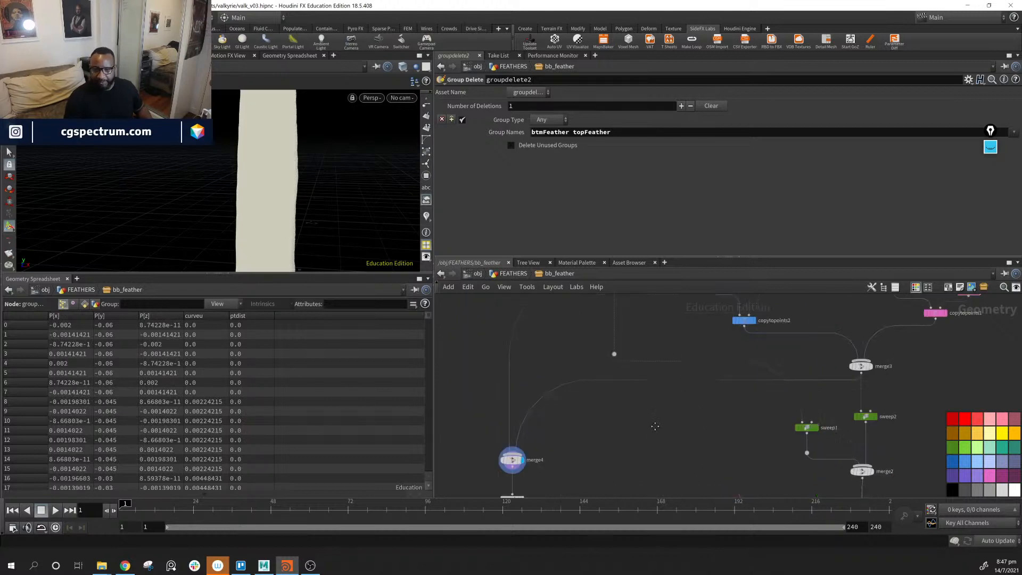
middle_drag(554, 313, 571, 357)
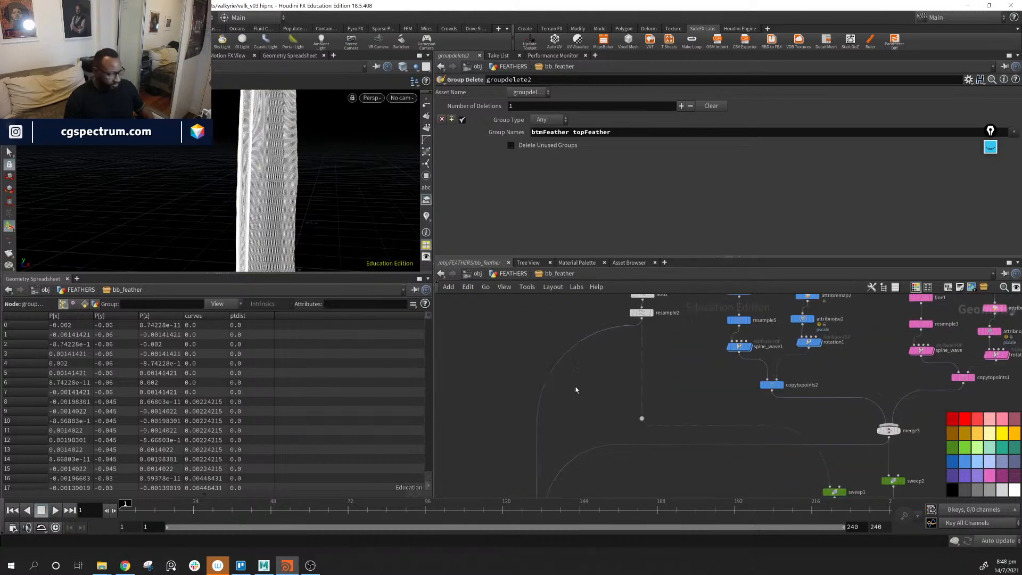
key(Tab)
text(grou)
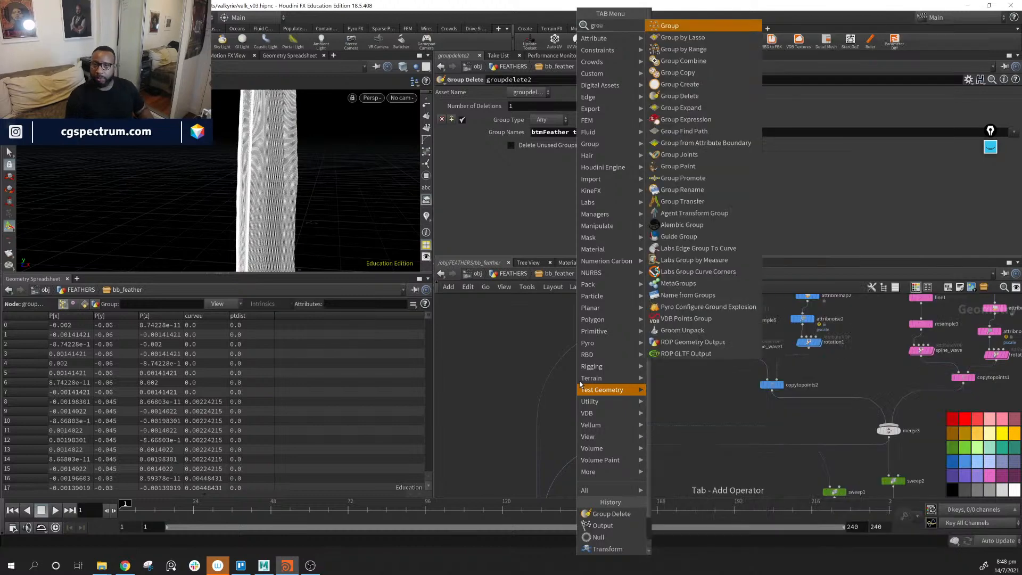
key(Return)
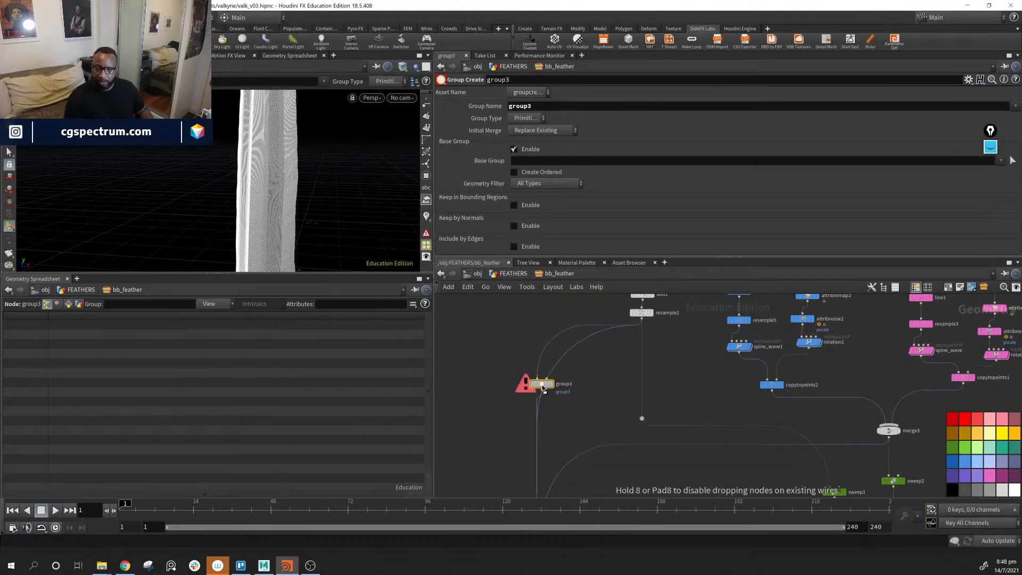
click(544, 390)
click(526, 118)
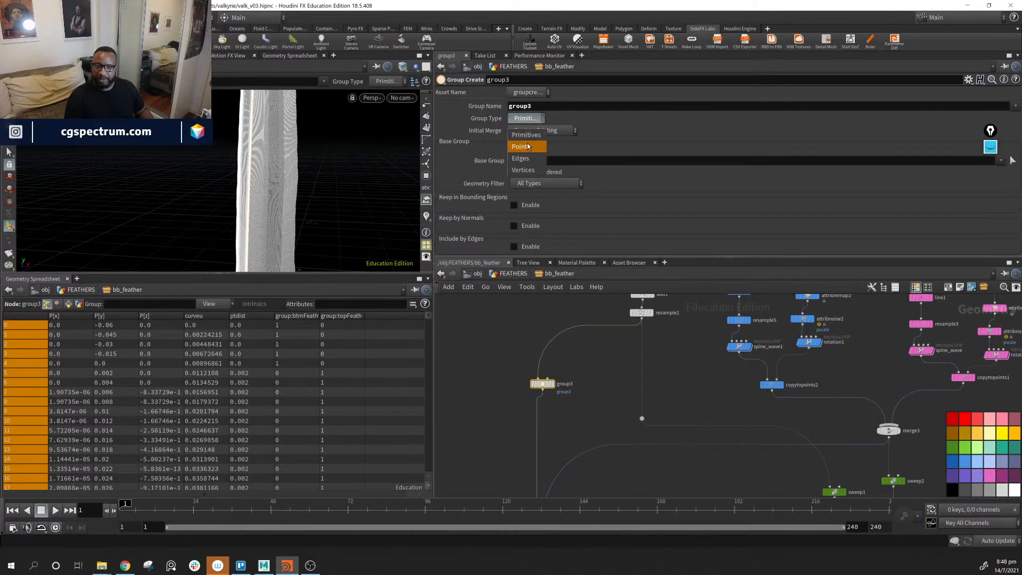
click(527, 130)
Set the new node's Group Name to spine and line the node up above merge4.
double_click(553, 106)
text(spien)
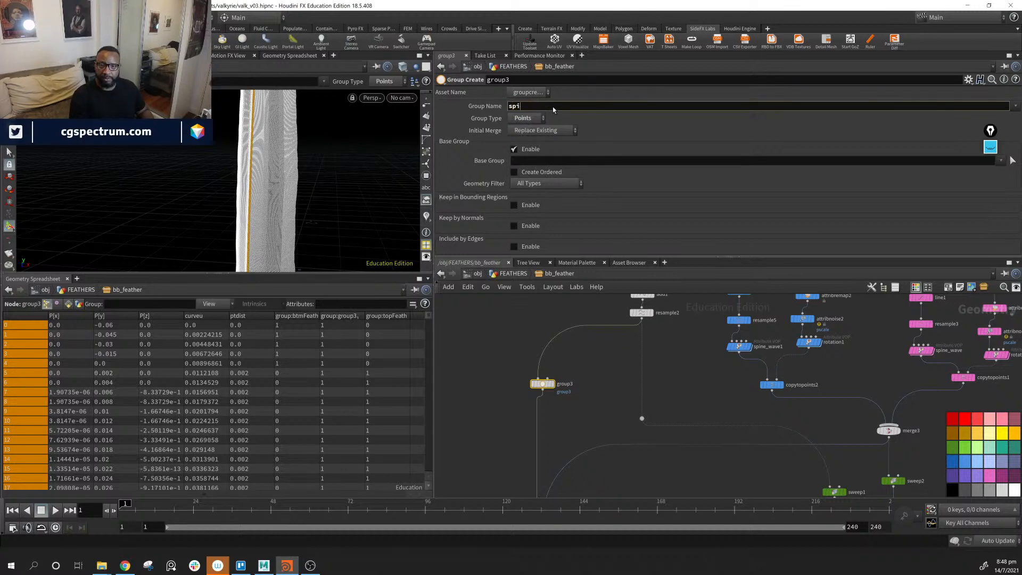
key(BackSpace)
key(BackSpace)
text(ne)
key(Return)
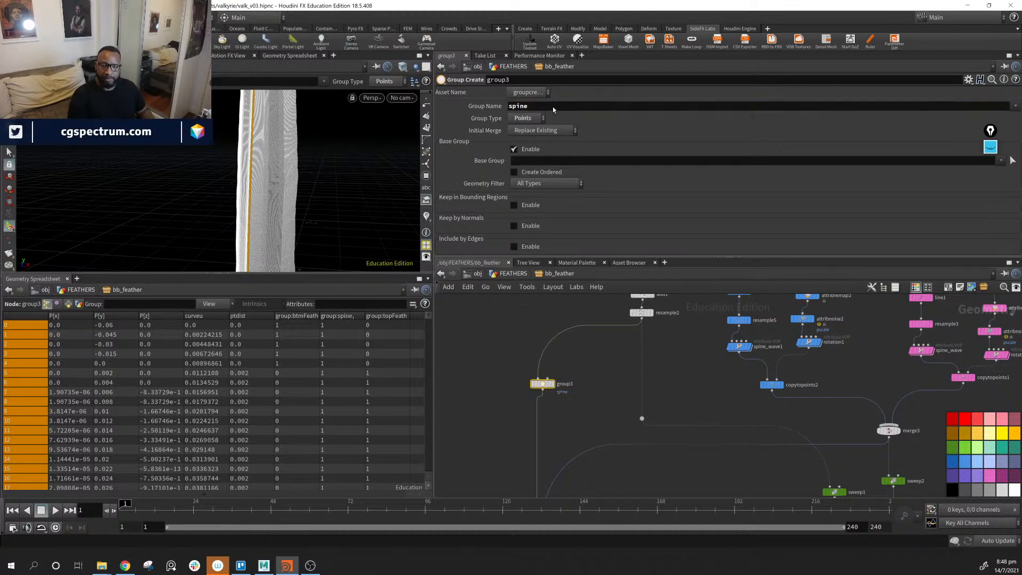
middle_drag(588, 401, 599, 357)
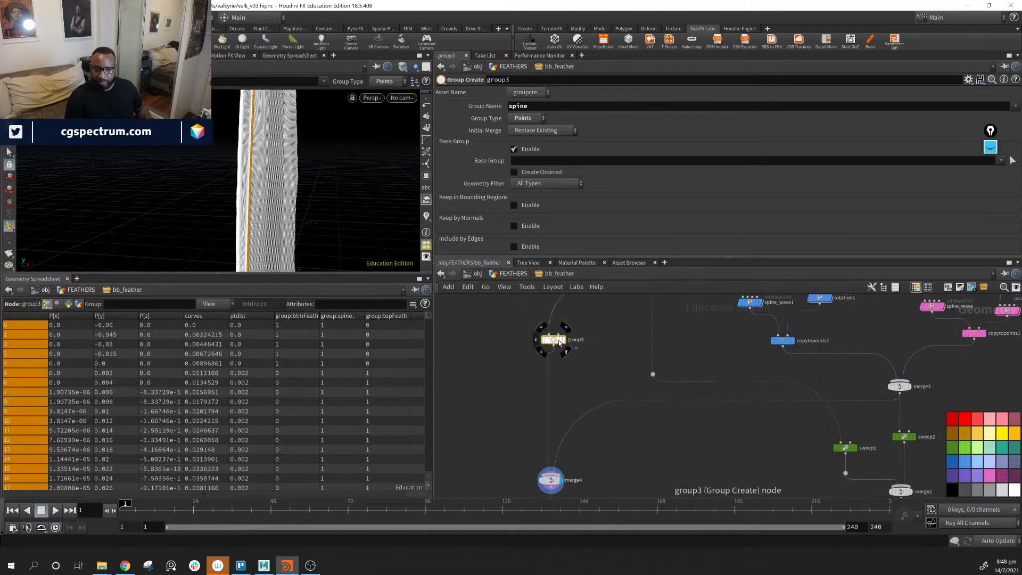
drag(556, 343, 553, 347)
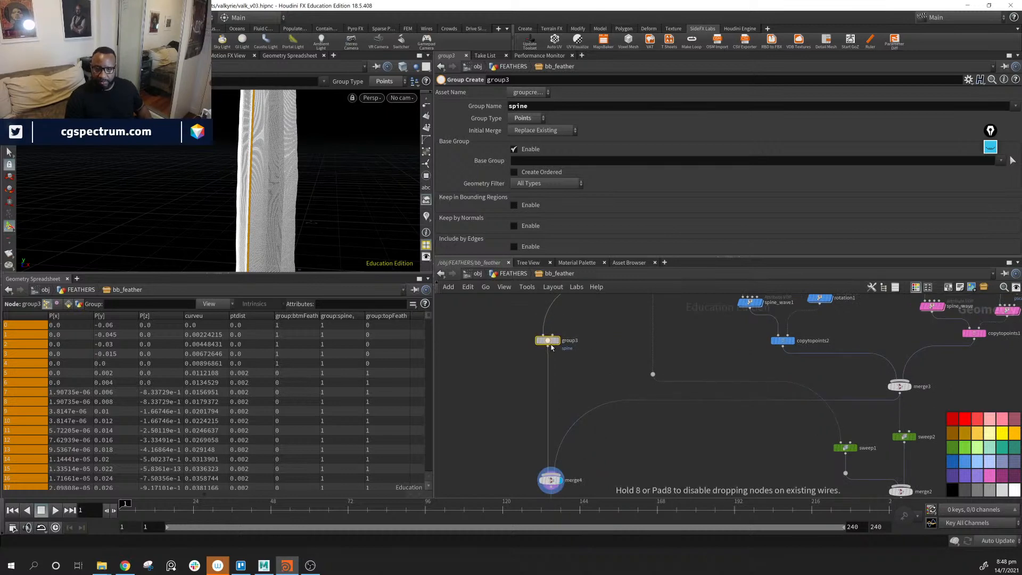
Insert a copy of the spine group node between copytopoints2 and merge3 and set its Group Name to leftFeather.
middle_drag(578, 362, 514, 393)
alt+drag(481, 372, 775, 394)
click(551, 108)
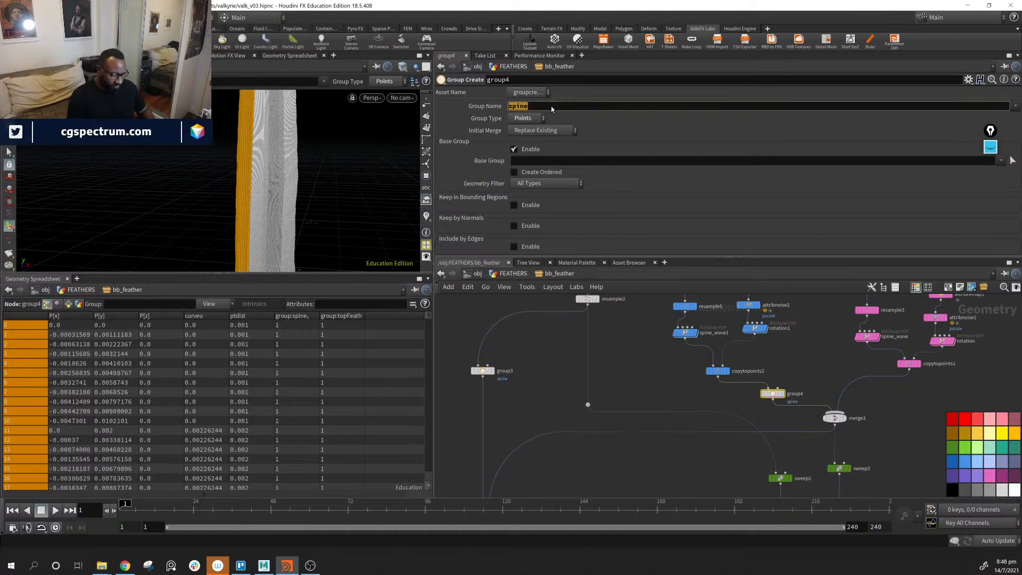
key(BackSpace)
text(rig)
key(BackSpace)
key(BackSpace)
key(BackSpace)
text(le)
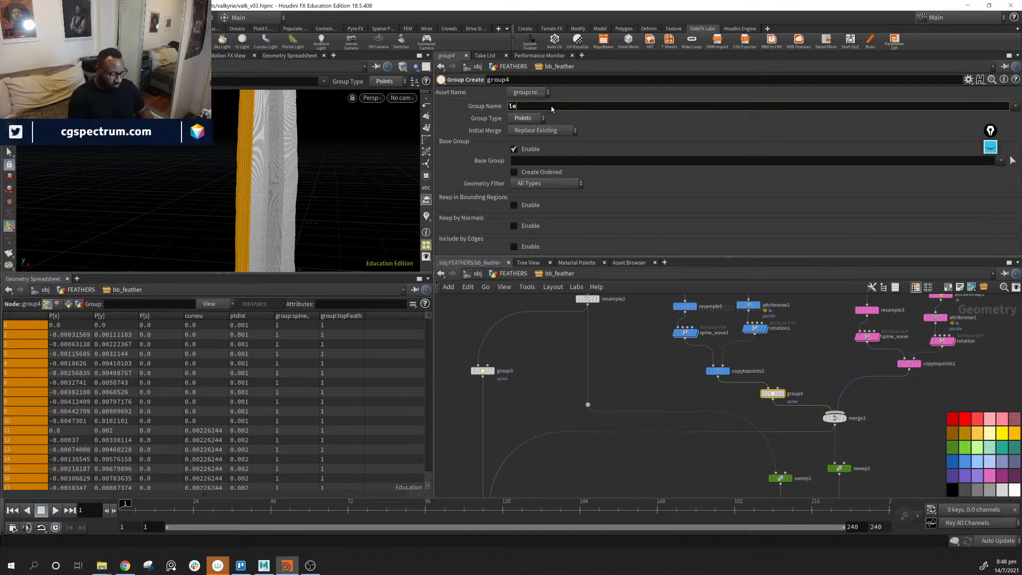
key(BackSpace)
key(BackSpace)
text(k)
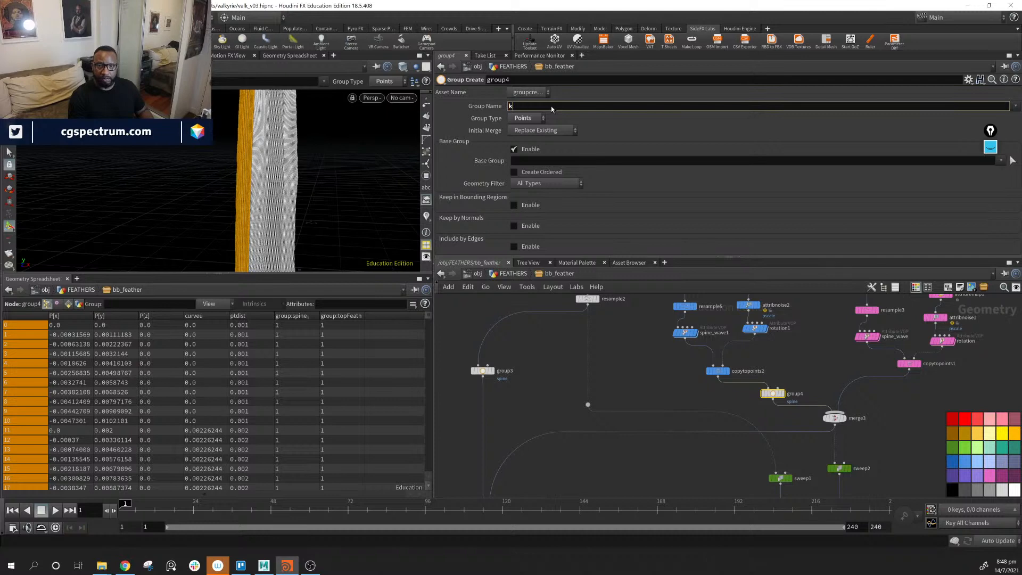
key(BackSpace)
text(left)
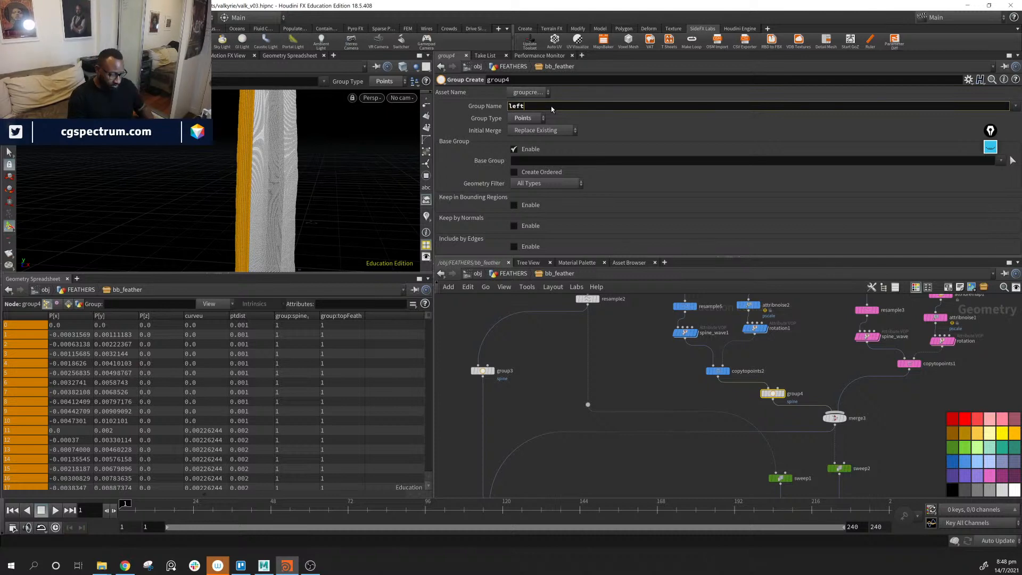
text(Feather)
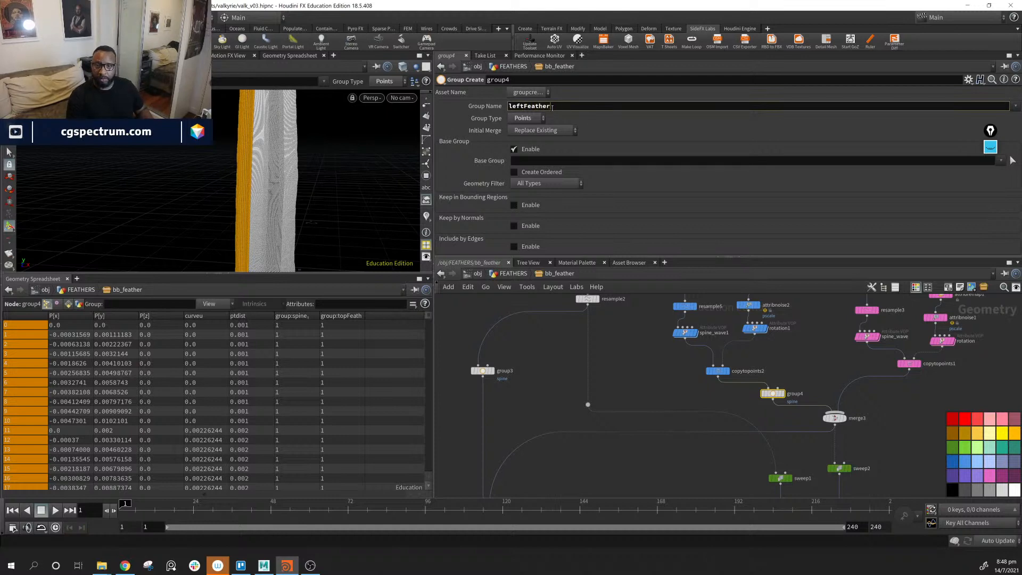
key(Return)
Insert another copy of the group node between copytopoints1 and merge3 and set its Group Name to rightFeather.
middle_drag(865, 403, 786, 398)
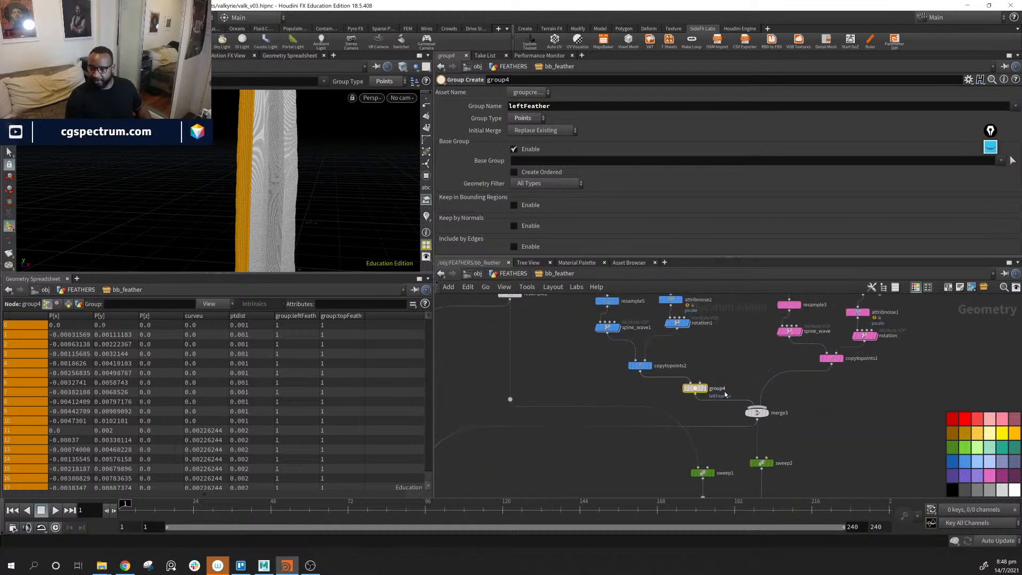
key(ctrl+v)
click(778, 384)
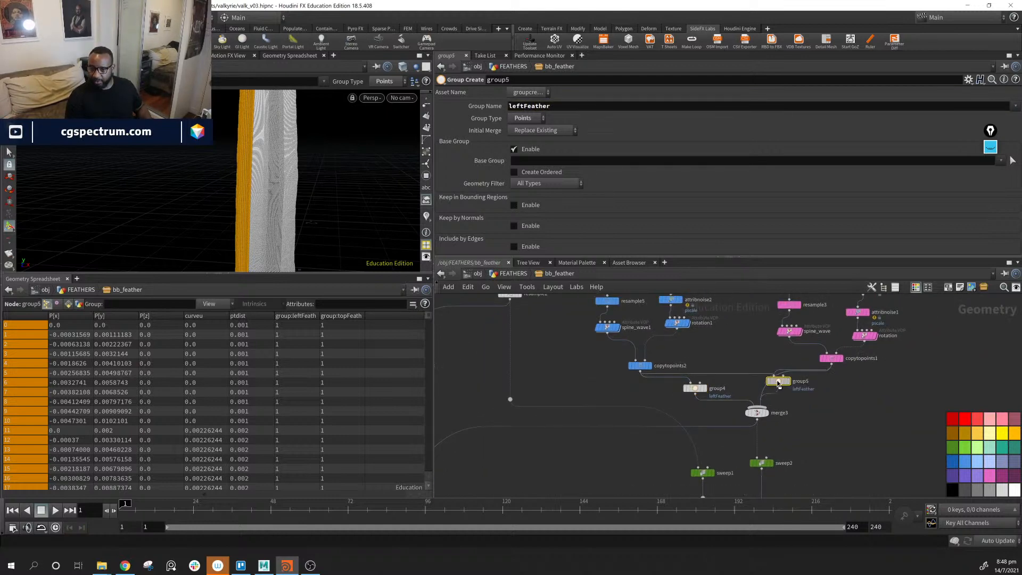
click(796, 388)
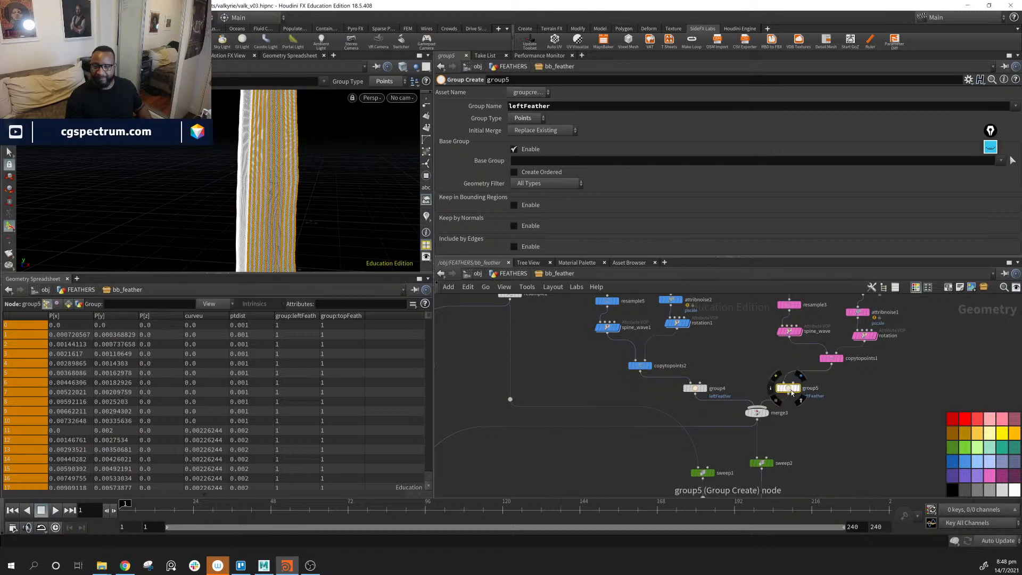
click(583, 110)
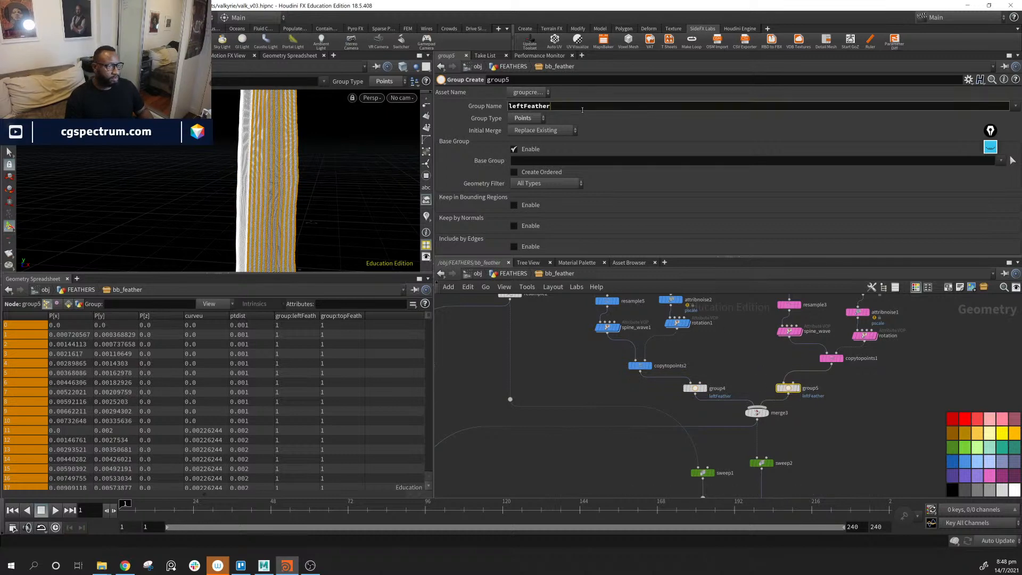
double_click(583, 110)
text(righ)
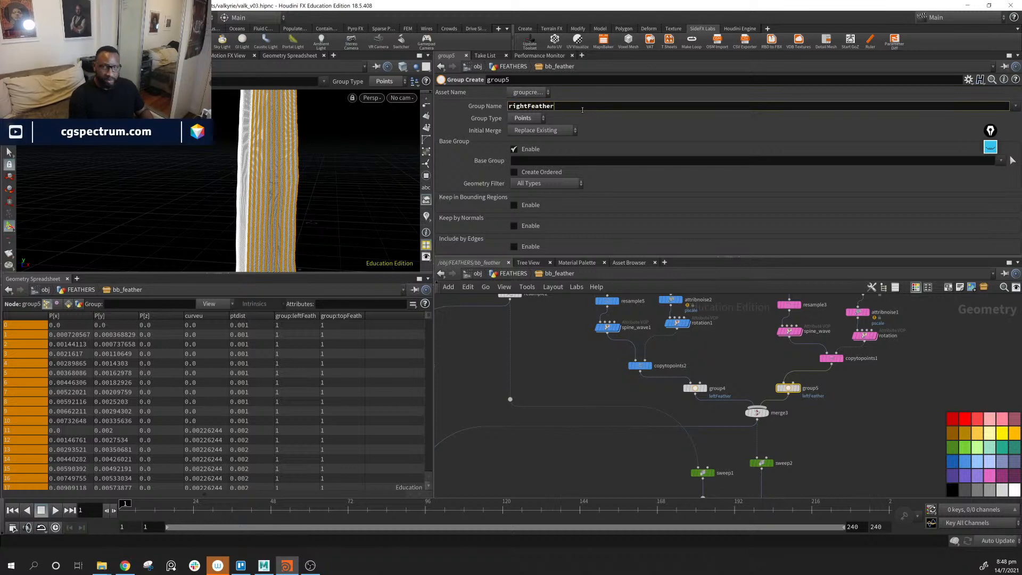
key(Return)
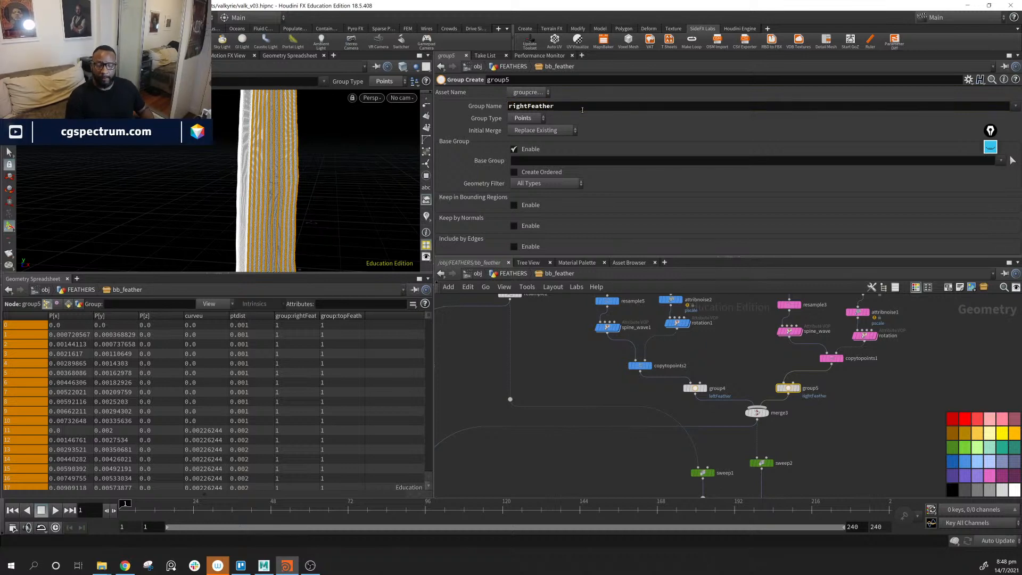
Examine the point groups on OUT_FEATHER_POLY by sorting its points by leftFeather and rightFeather membership.
middle_drag(830, 452, 776, 362)
middle_drag(799, 458, 827, 293)
click(734, 385)
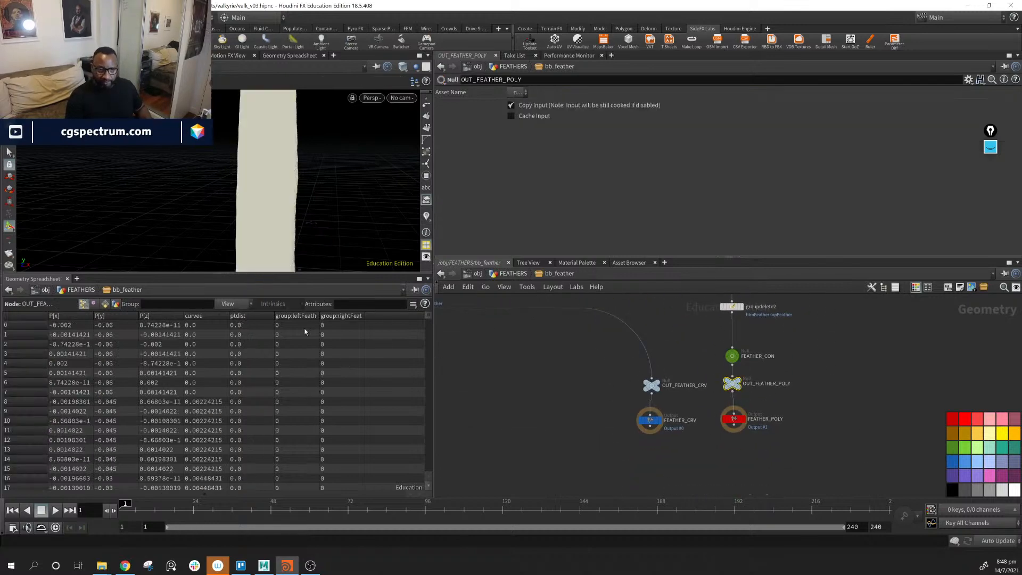
click(295, 315)
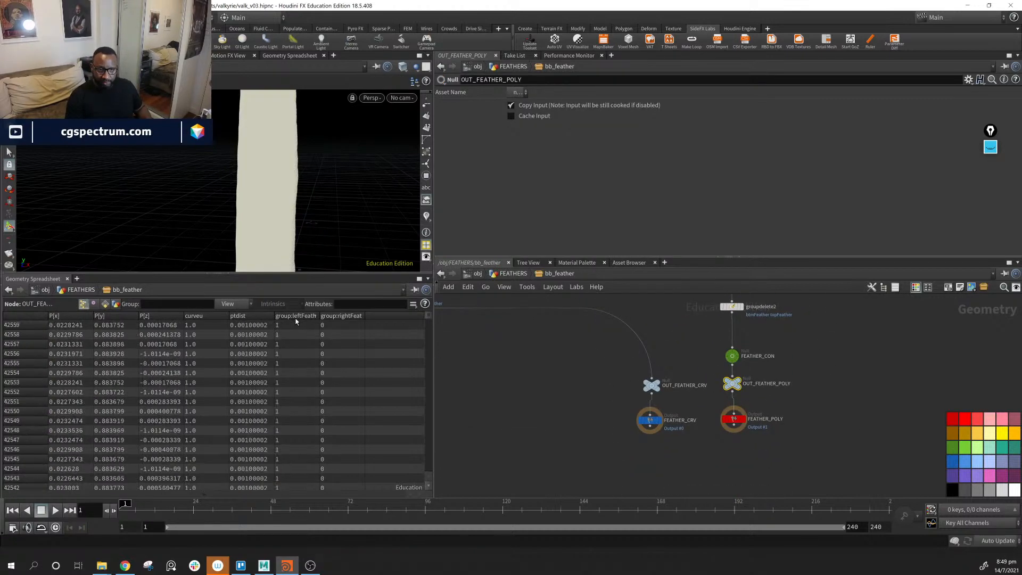
click(340, 316)
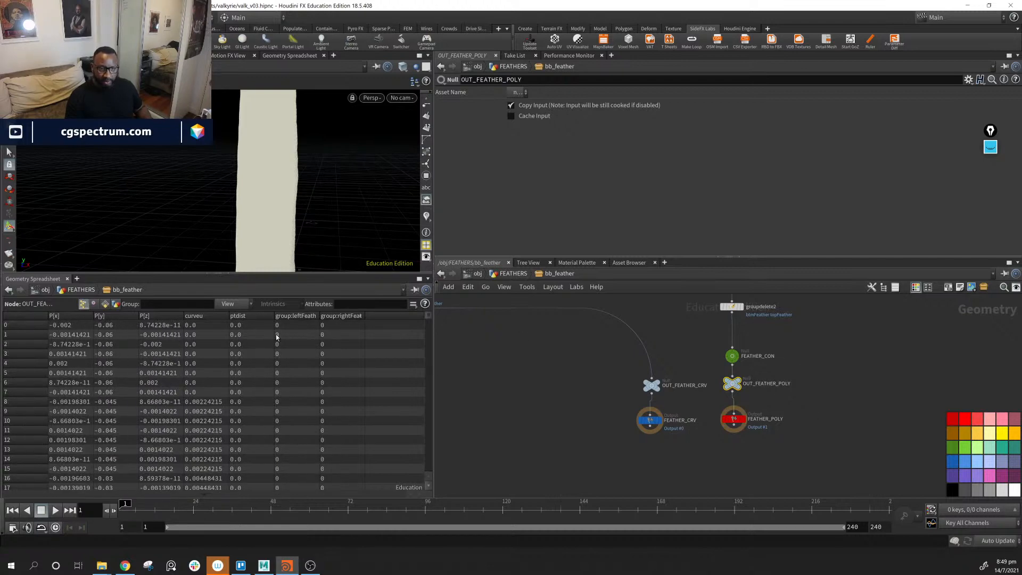
click(296, 316)
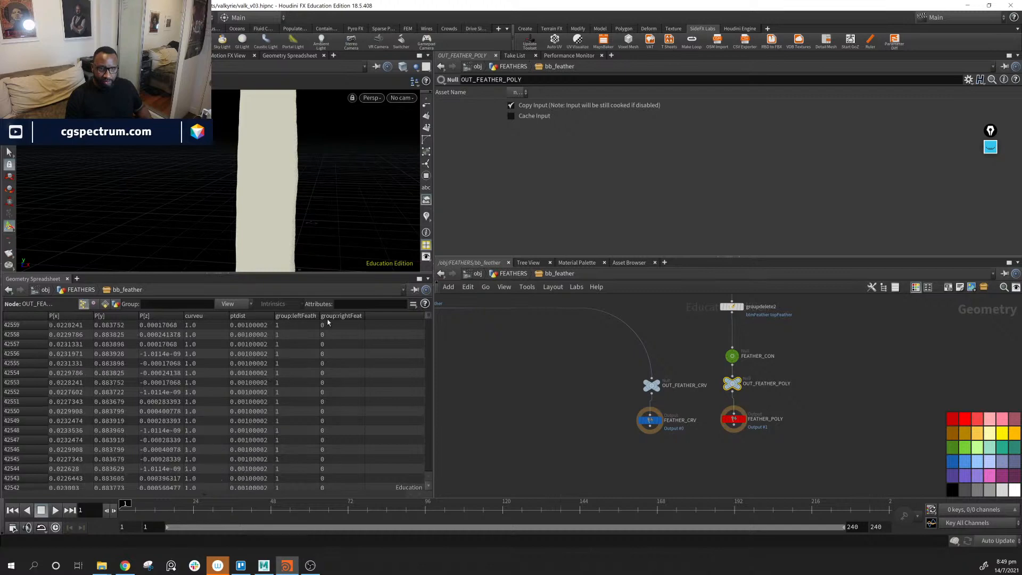
Move the spine group node directly below resample2 so both the merge4 and sweep1 branches pass through it.
middle_drag(584, 328, 735, 470)
middle_drag(717, 420, 559, 474)
middle_drag(781, 434, 783, 300)
middle_drag(793, 415, 792, 506)
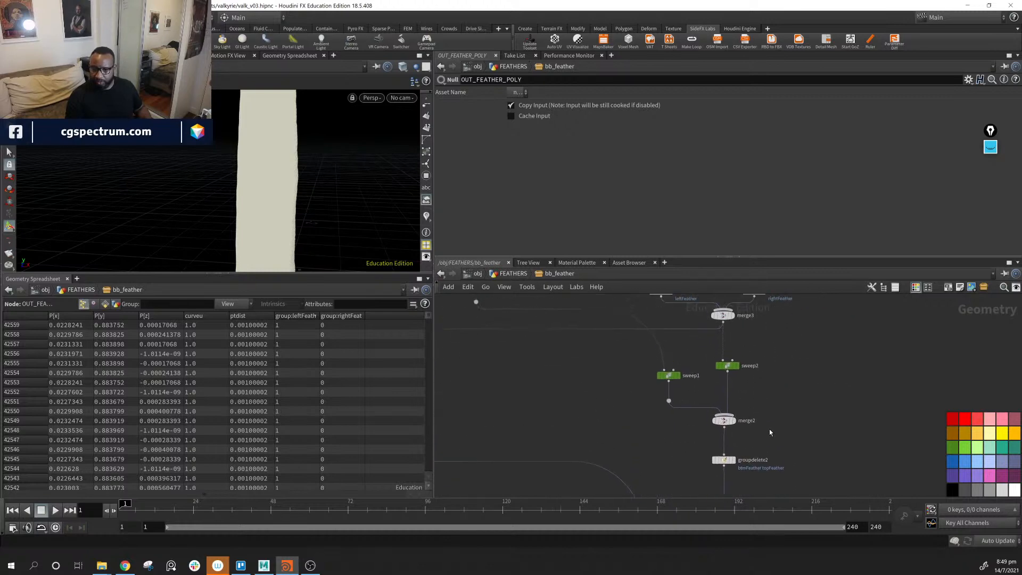
mouse_move(757, 378)
middle_down()
mouse_move(824, 416)
mouse_move(865, 412)
middle_up()
mouse_move(675, 424)
middle_down()
mouse_move(683, 472)
mouse_move(605, 484)
middle_up()
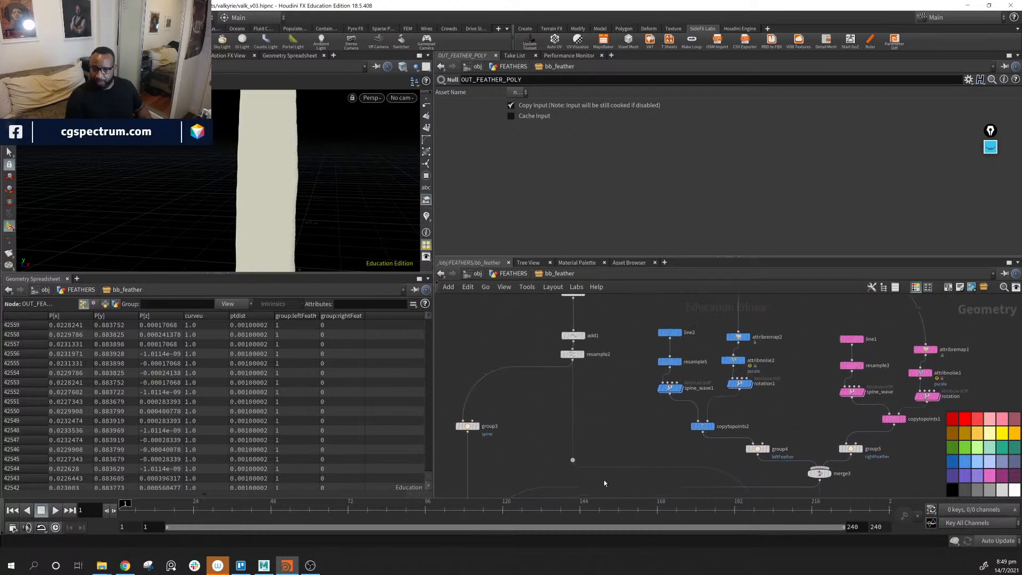
drag(573, 453, 577, 382)
middle_drag(634, 381, 550, 303)
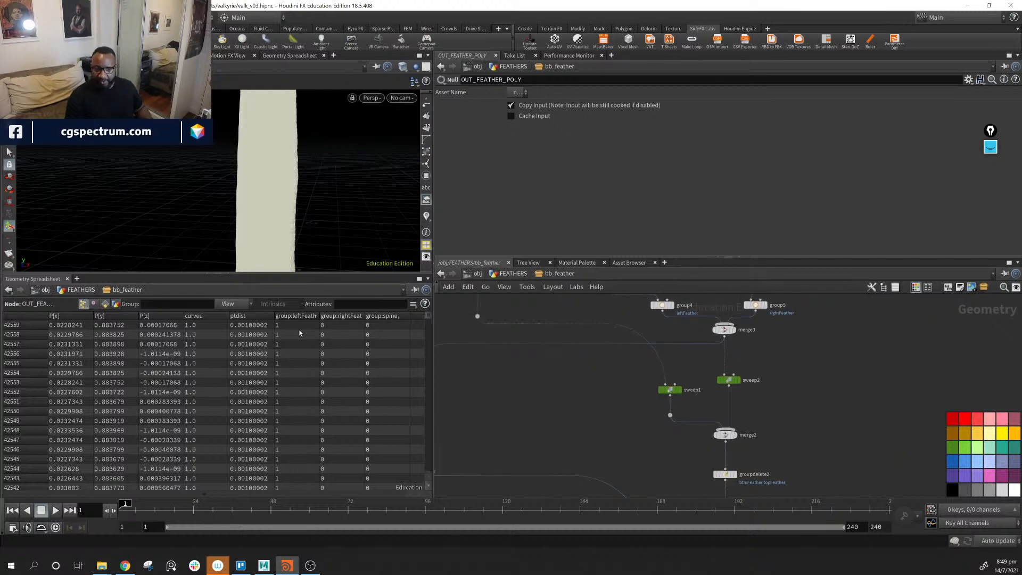
Turn off the Distance Attribute output on resample6 below line_top, keeping Curve U Attribute enabled.
middle_drag(796, 463, 803, 381)
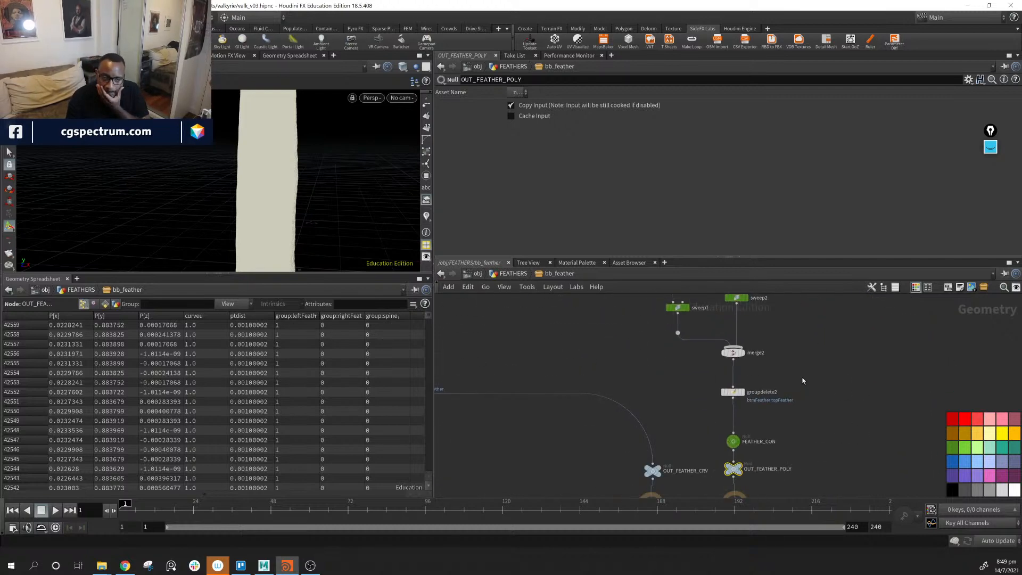
middle_drag(476, 331, 600, 477)
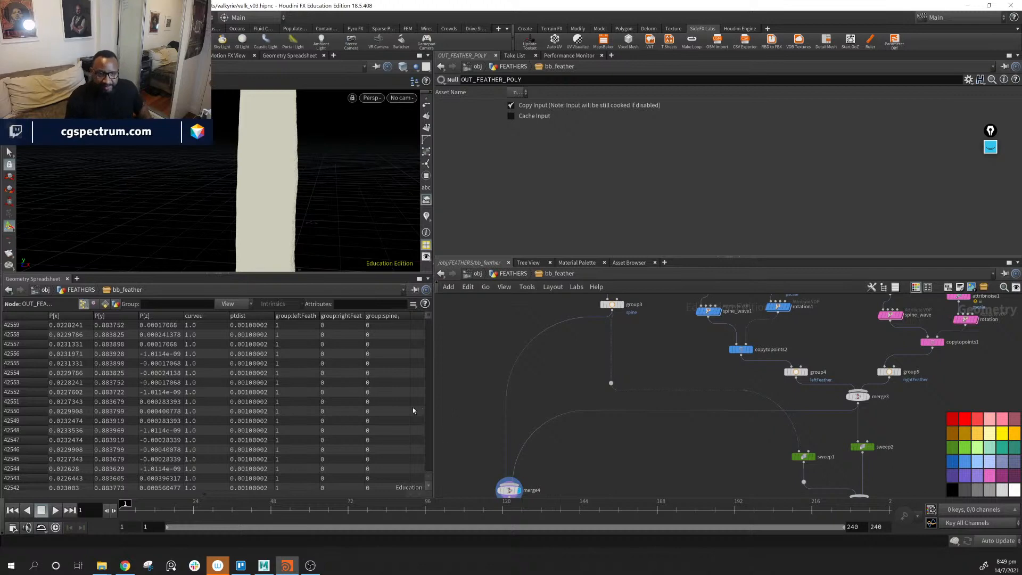
middle_drag(665, 308, 633, 467)
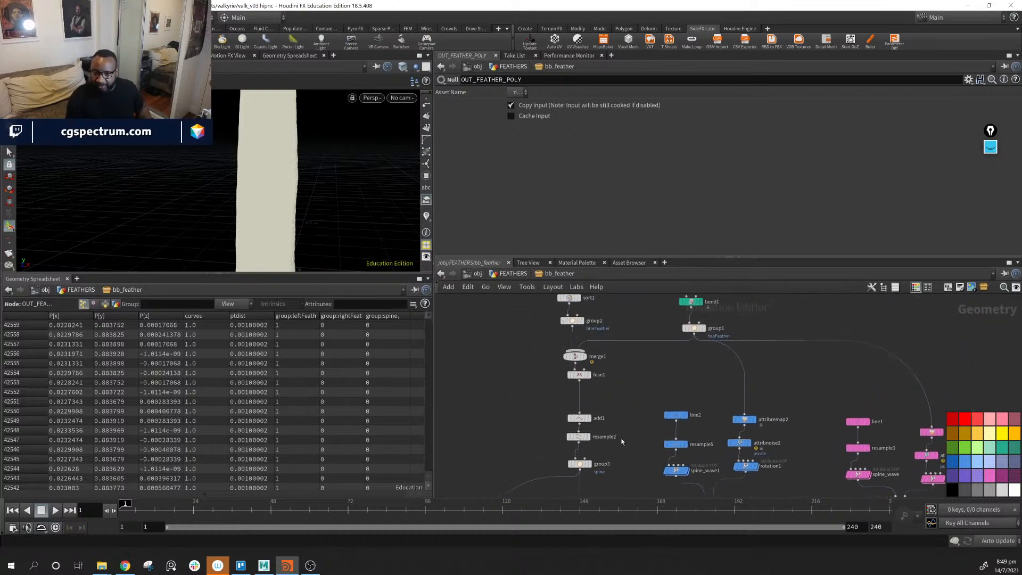
click(579, 437)
middle_drag(751, 301, 703, 392)
click(642, 371)
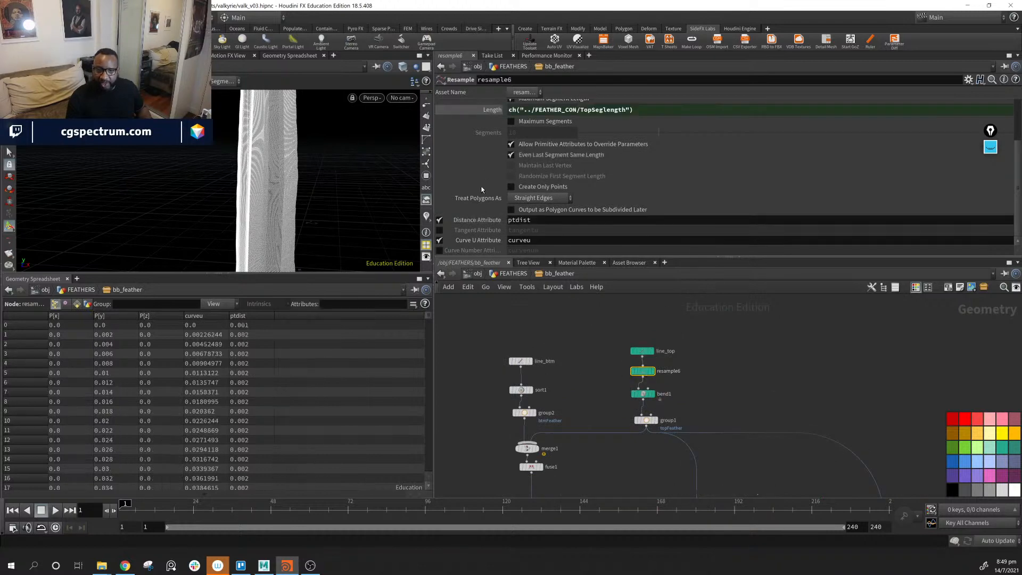
click(439, 220)
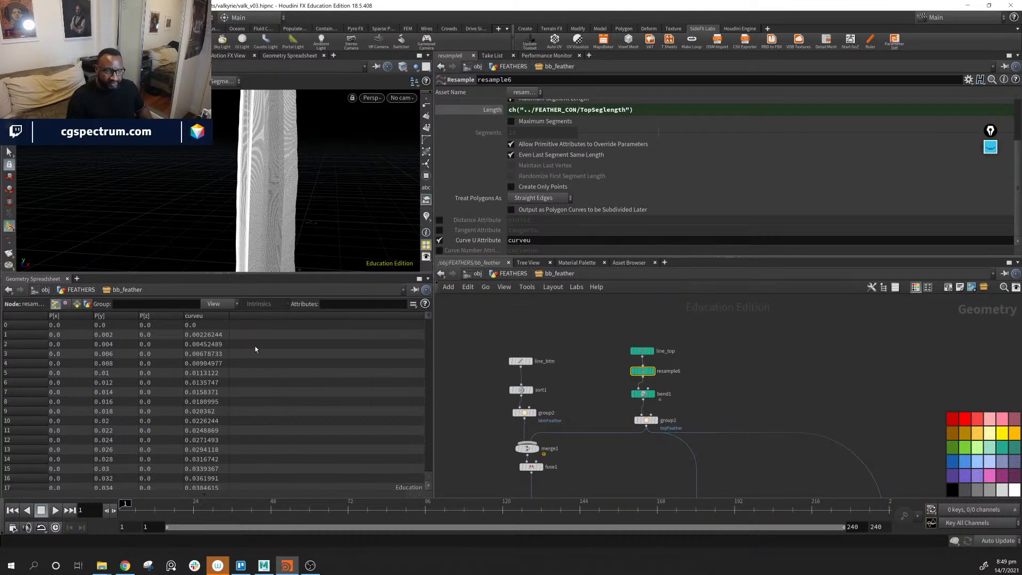
middle_drag(650, 473, 665, 400)
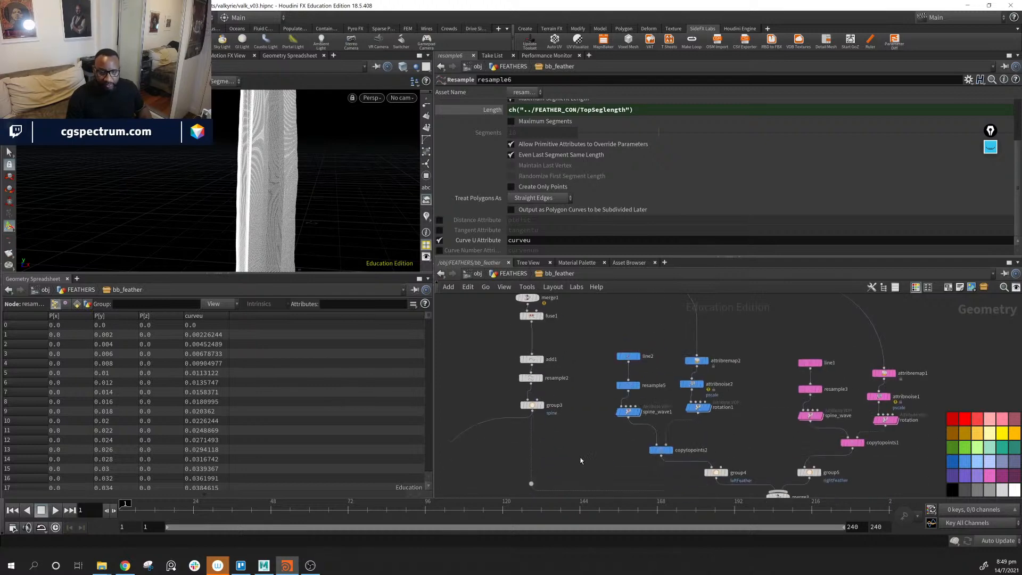
Move OUT_FEATHER_CRV and its FEATHER_CRV output node directly beneath groupdelete1.
middle_drag(620, 470, 629, 429)
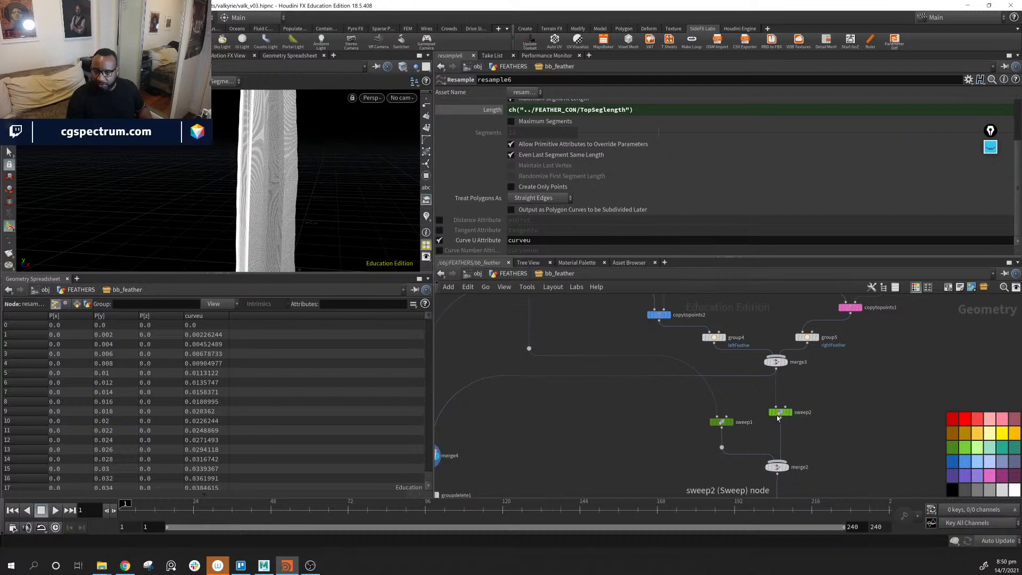
drag(780, 412, 780, 421)
middle_drag(936, 461, 917, 421)
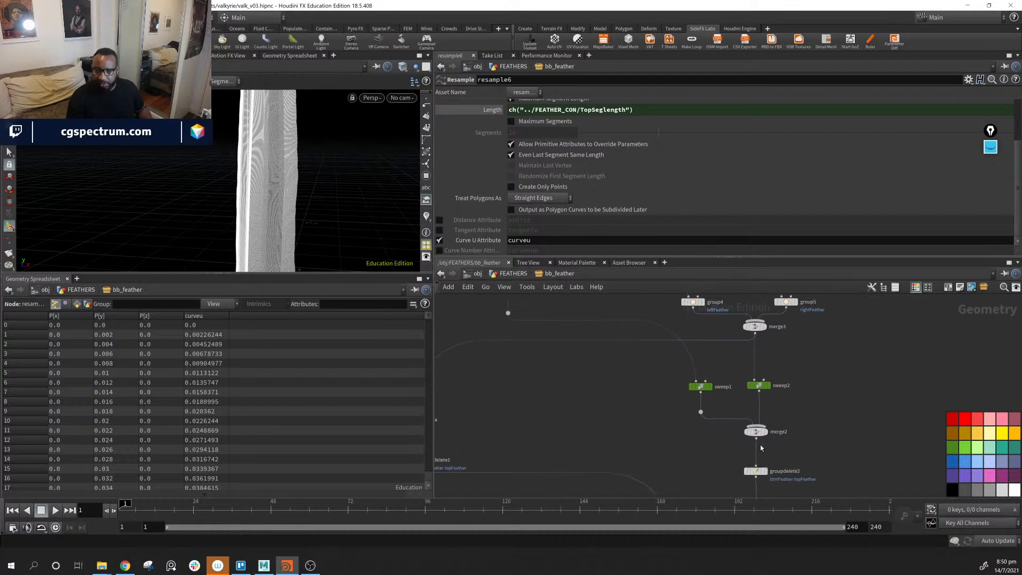
drag(654, 368, 835, 468)
middle_drag(880, 456, 841, 383)
scroll(841, 384, down, 4)
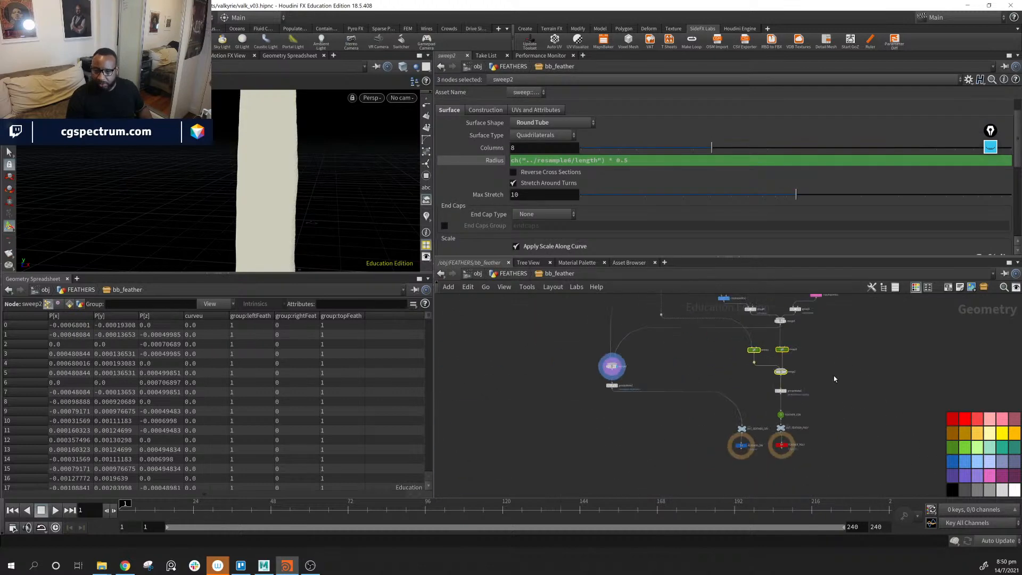
drag(852, 342, 748, 498)
drag(754, 425, 612, 428)
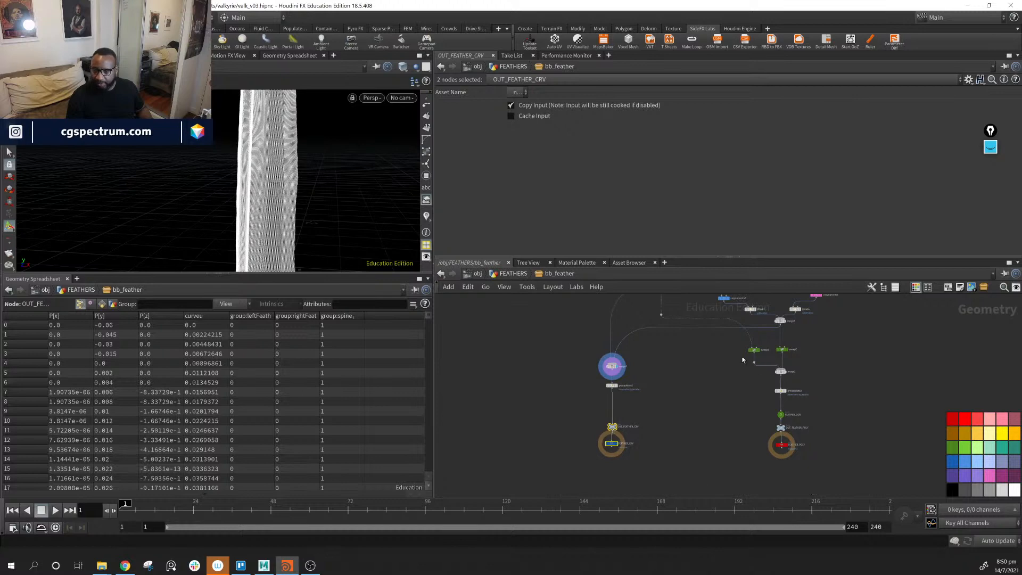
Move the chain from sweep1 and sweep2 down to the FEATHER_POLY output lower, widening the gap below merge3.
drag(729, 341, 868, 498)
drag(782, 349, 784, 380)
click(813, 343)
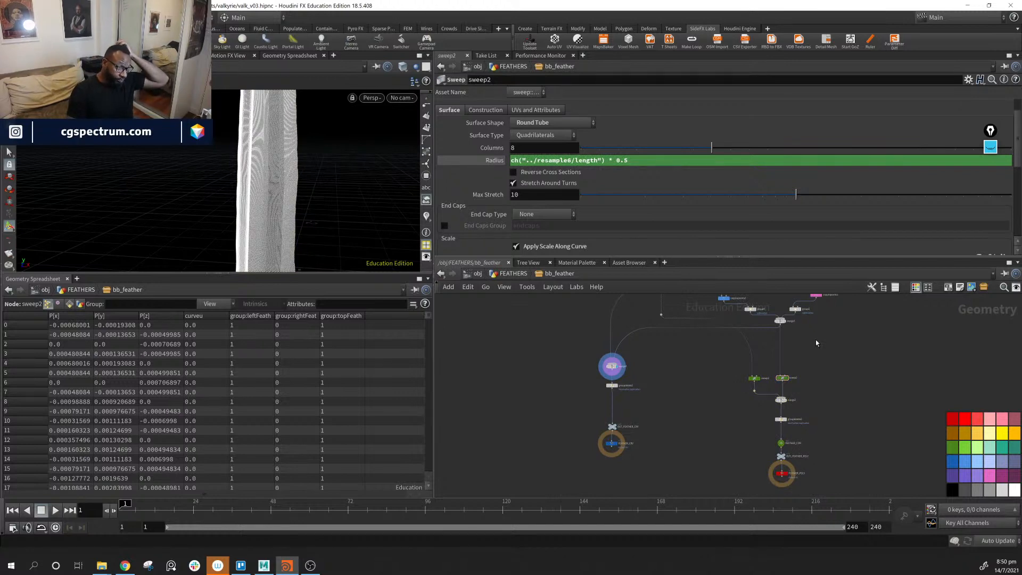
Insert an Attribute Delete node between groupdelete1 and OUT_FEATHER_CRV and set its Point Attributes to curveu.
scroll(800, 379, up, 1)
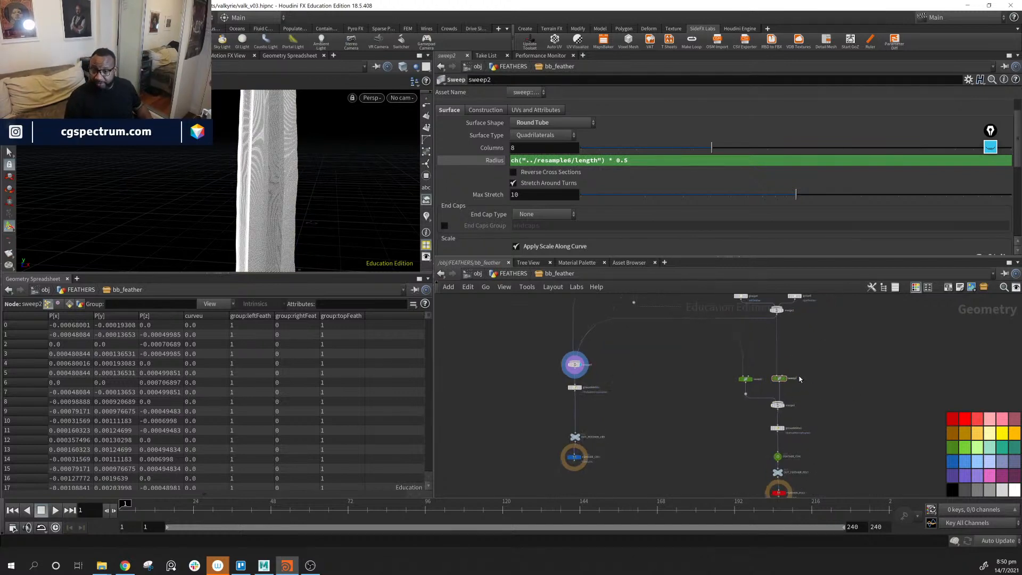
scroll(801, 378, up, 2)
middle_drag(857, 425, 861, 346)
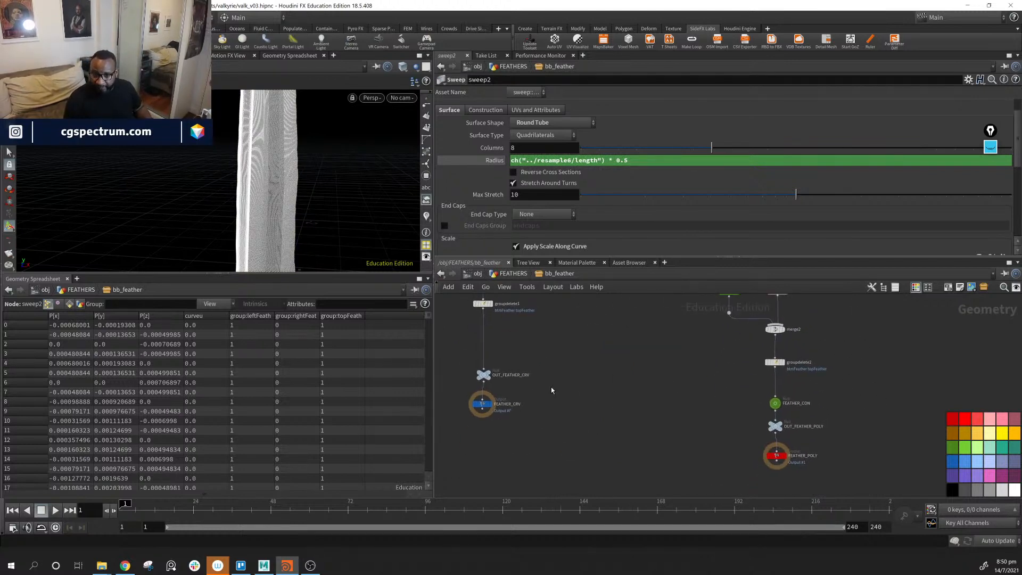
middle_drag(552, 390, 626, 450)
scroll(576, 401, up, 3)
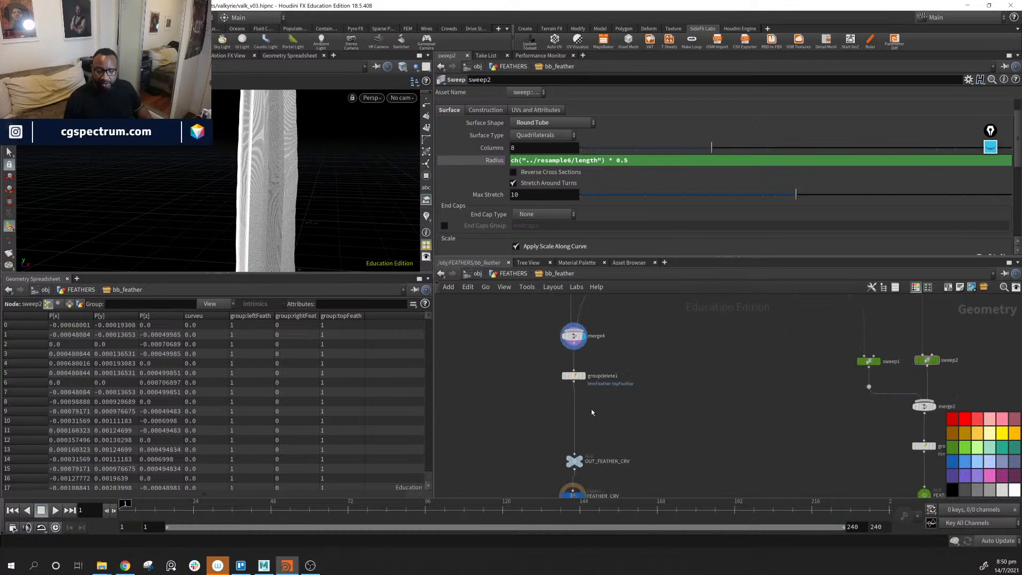
key(Tab)
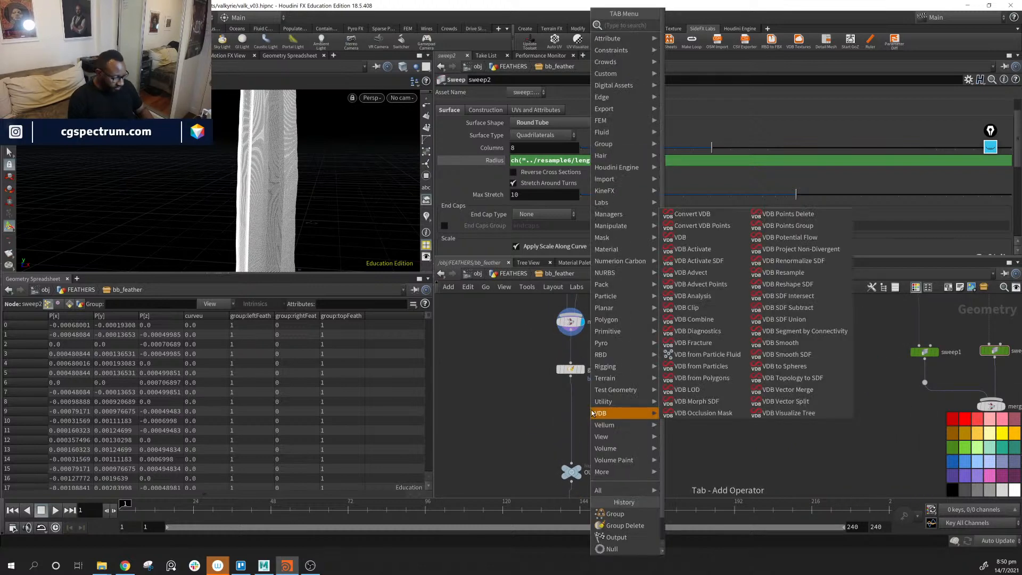
text(a)
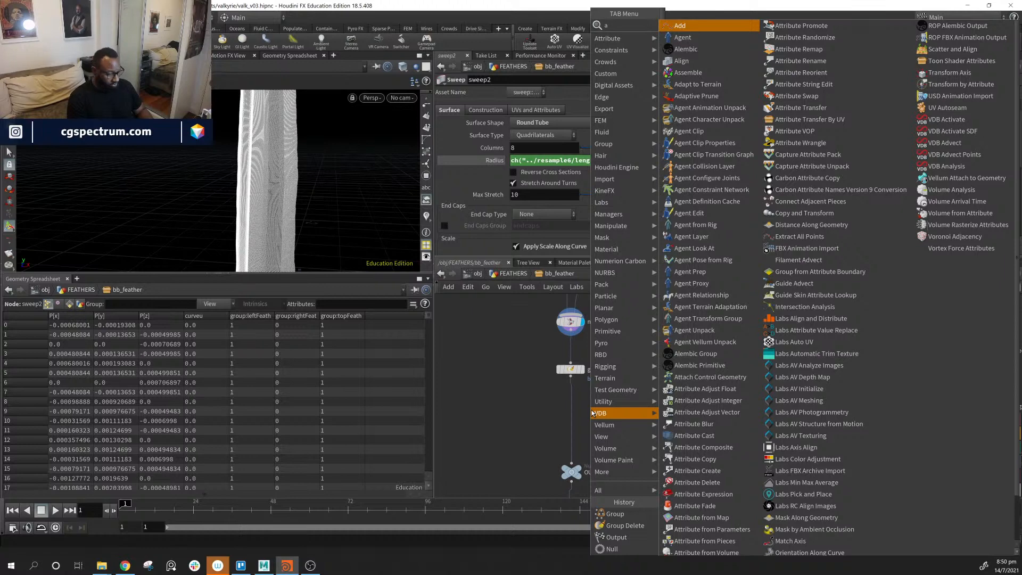
text(ttrib del)
key(Return)
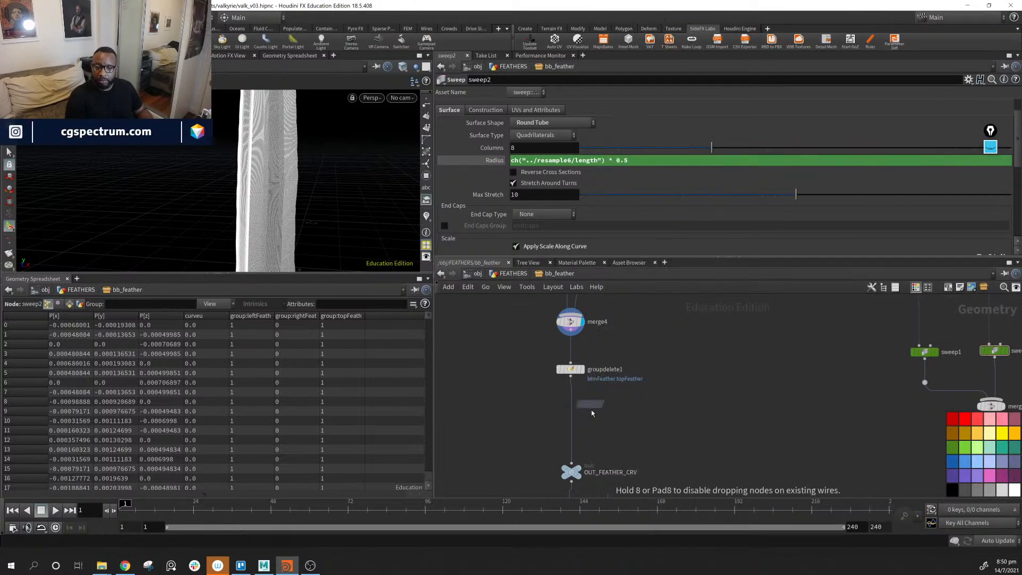
click(592, 412)
drag(593, 413, 572, 401)
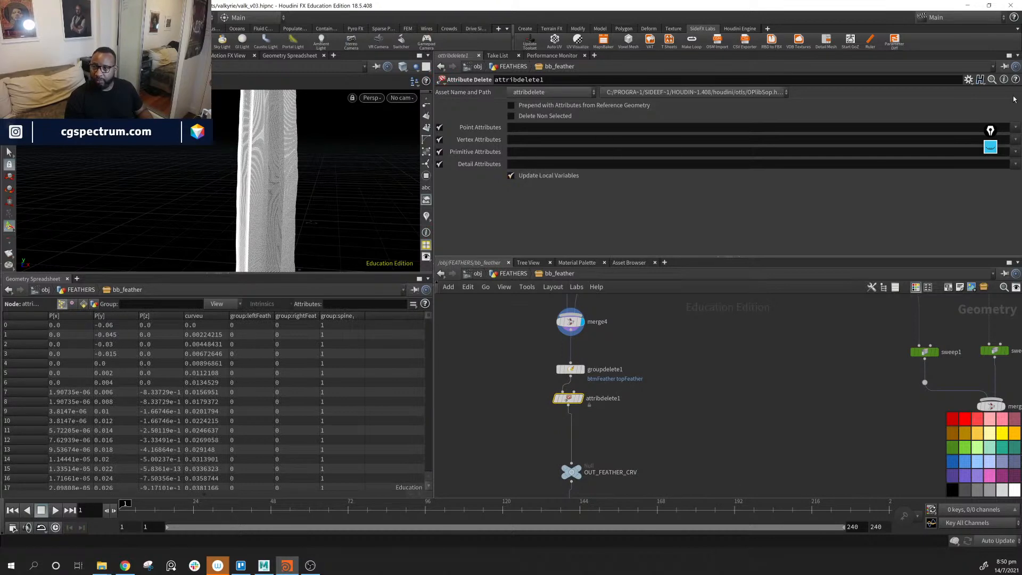
click(1016, 129)
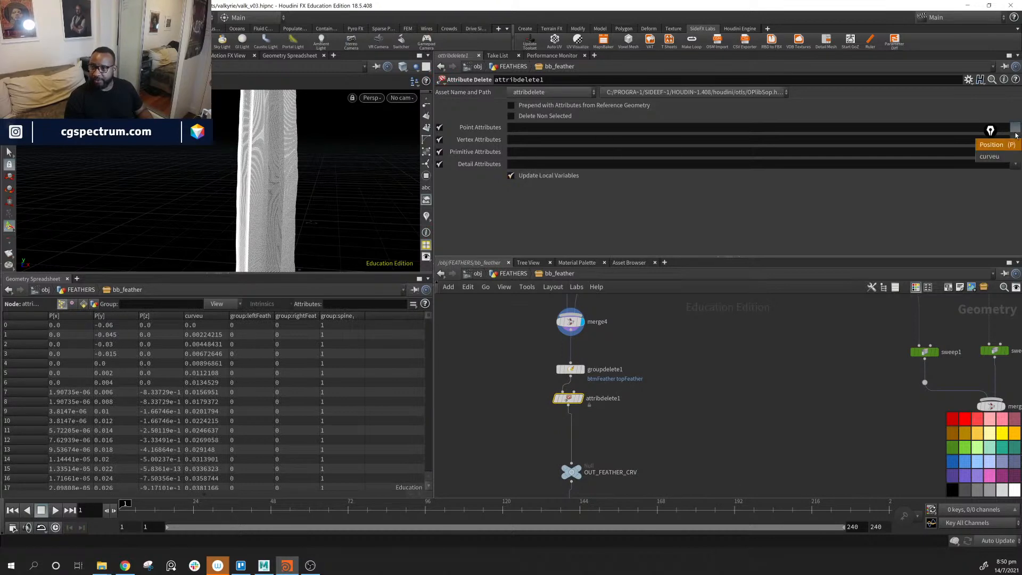
click(998, 156)
Insert a copy of the curveu Attribute Delete node between groupdelete2 and FEATHER_CON on the polygon branch.
middle_drag(783, 463, 650, 394)
scroll(759, 405, down, 2)
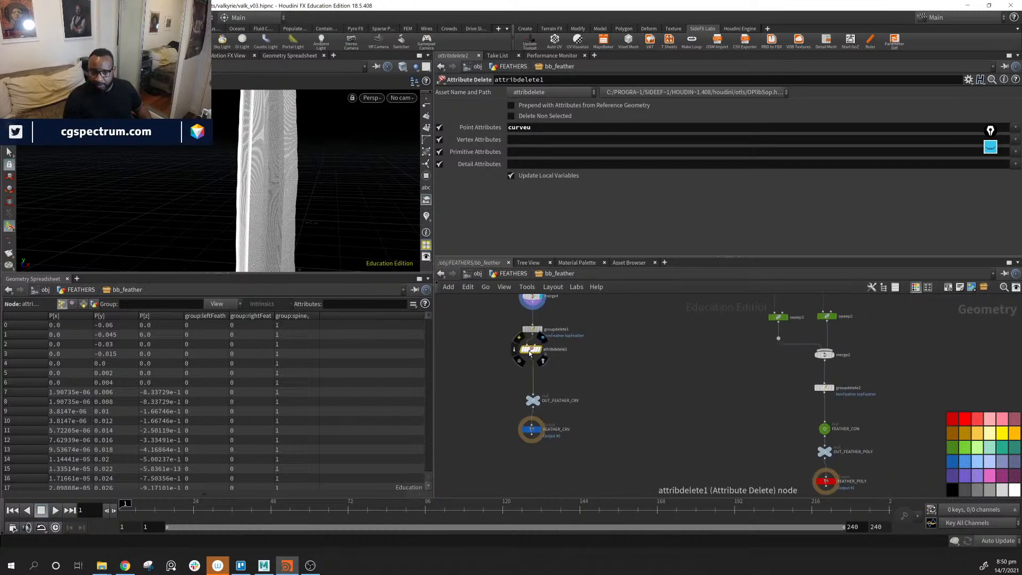
alt+drag(529, 349, 712, 400)
drag(778, 412, 829, 413)
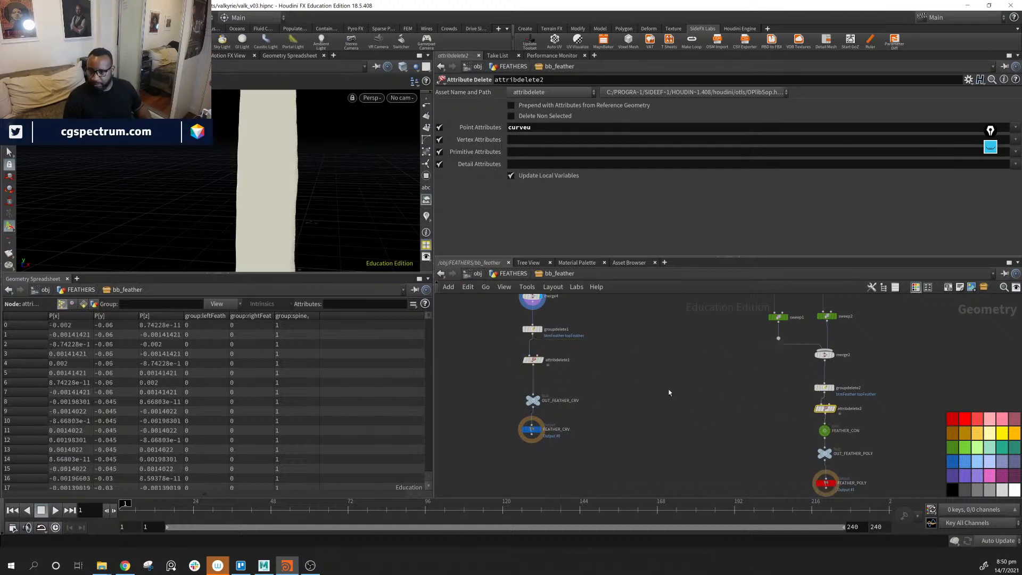
click(681, 398)
alt+drag(327, 185, 325, 203)
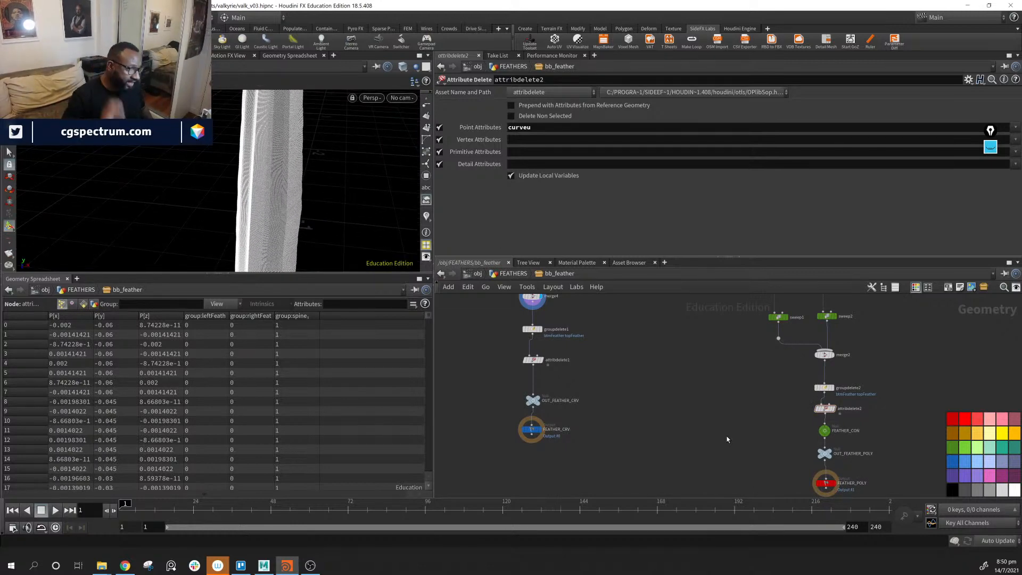
Examine the spine group created by group3 on the feather in the viewport.
middle_drag(672, 325, 614, 446)
scroll(614, 446, up, 3)
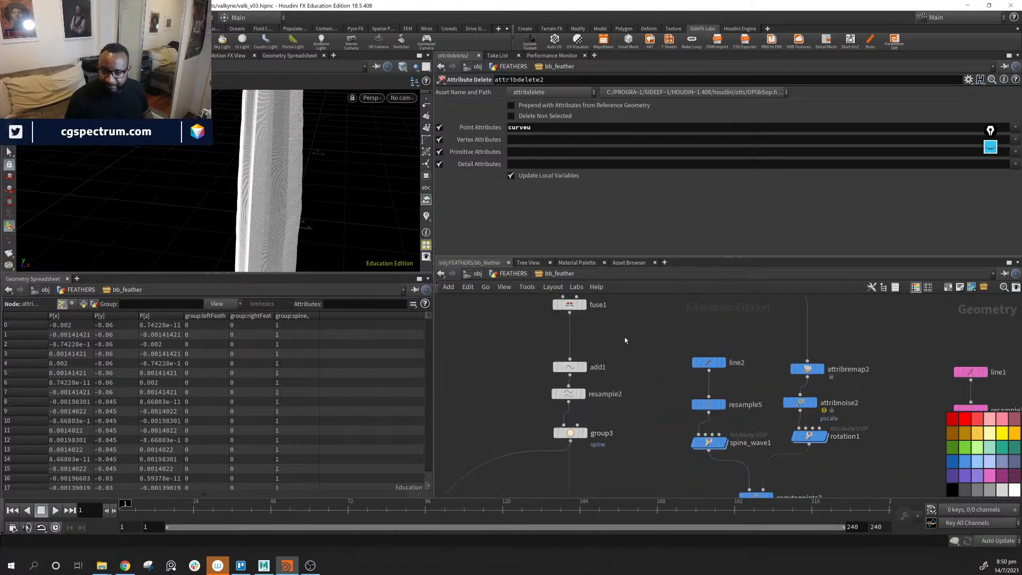
click(572, 433)
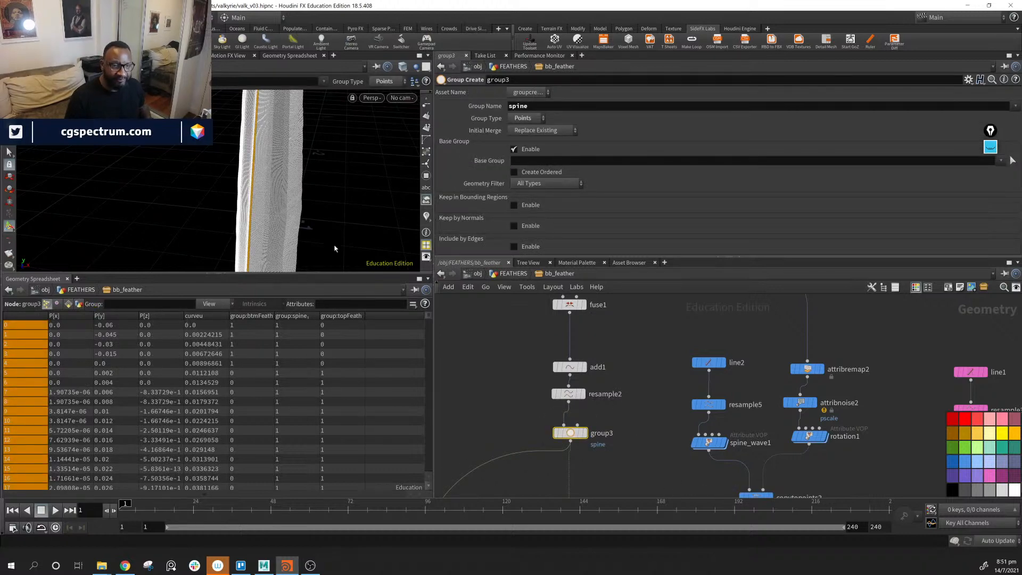
alt+middle_drag(335, 249, 338, 185)
alt+drag(338, 185, 281, 191)
alt+right_drag(280, 192, 319, 213)
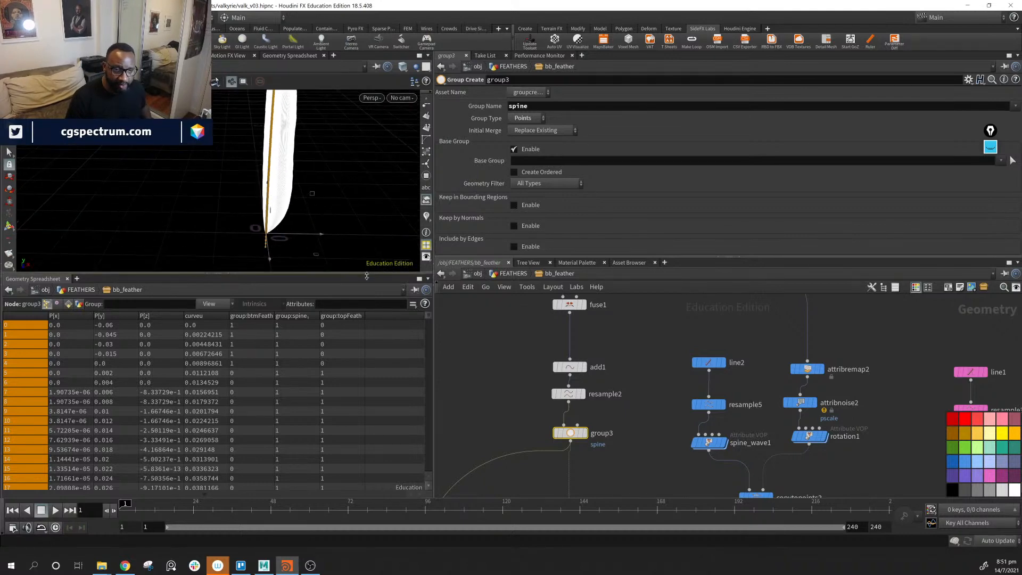
key(Return)
Move add1 and resample2 up to open space above group3, and display group3's result.
middle_drag(624, 419, 594, 417)
drag(610, 347, 515, 407)
drag(549, 358, 547, 327)
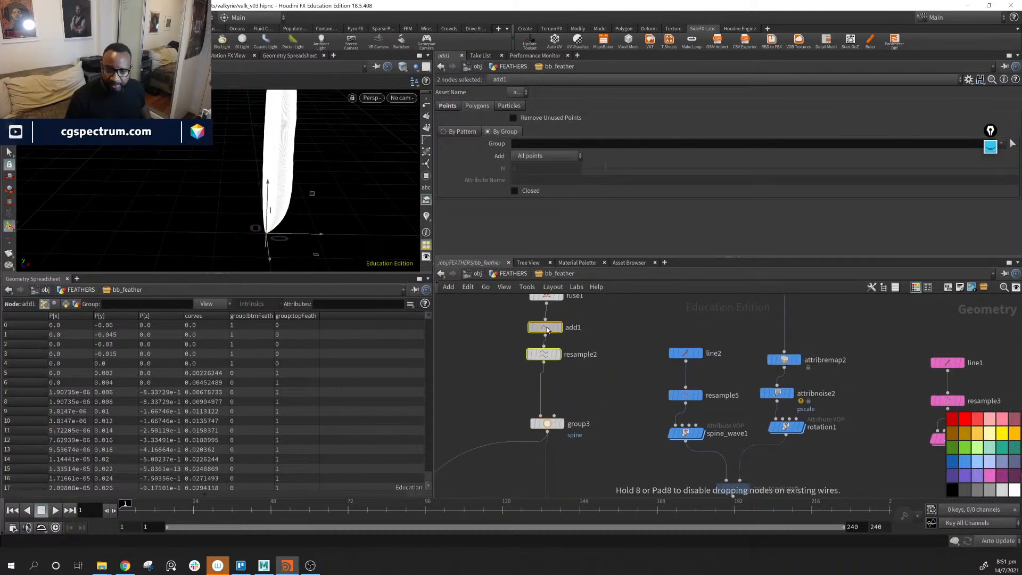
click(547, 328)
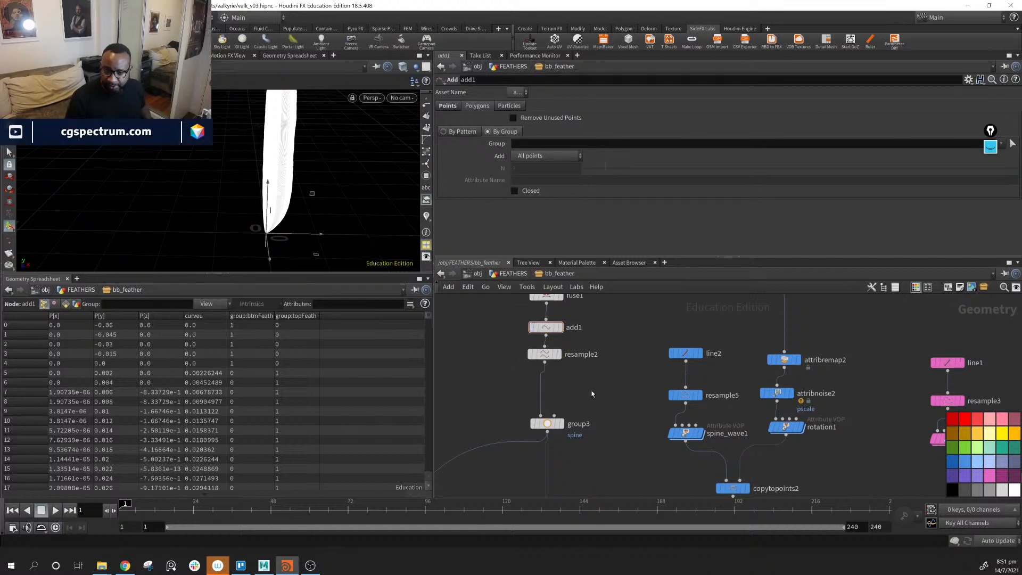
middle_drag(592, 394, 592, 388)
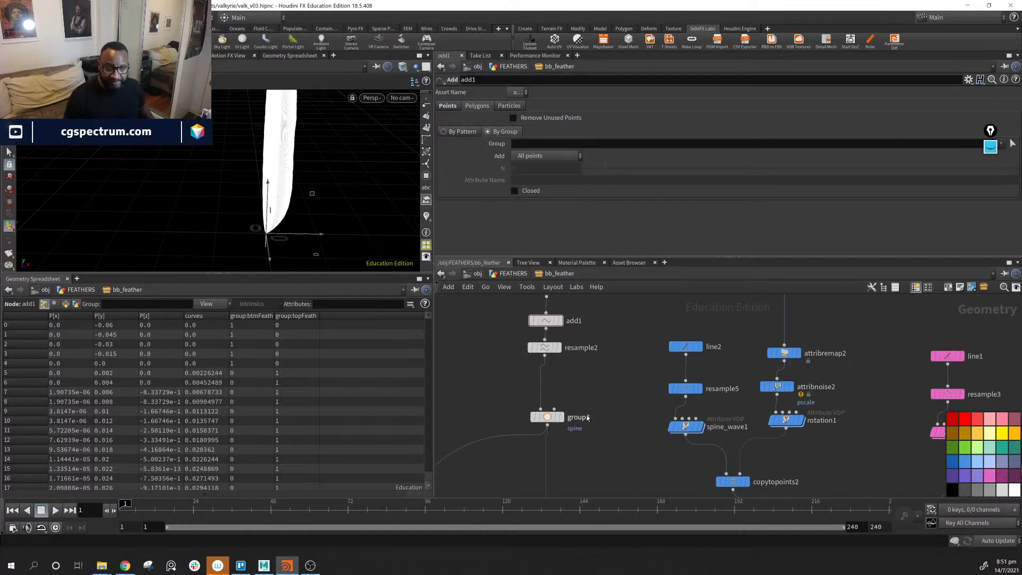
click(562, 416)
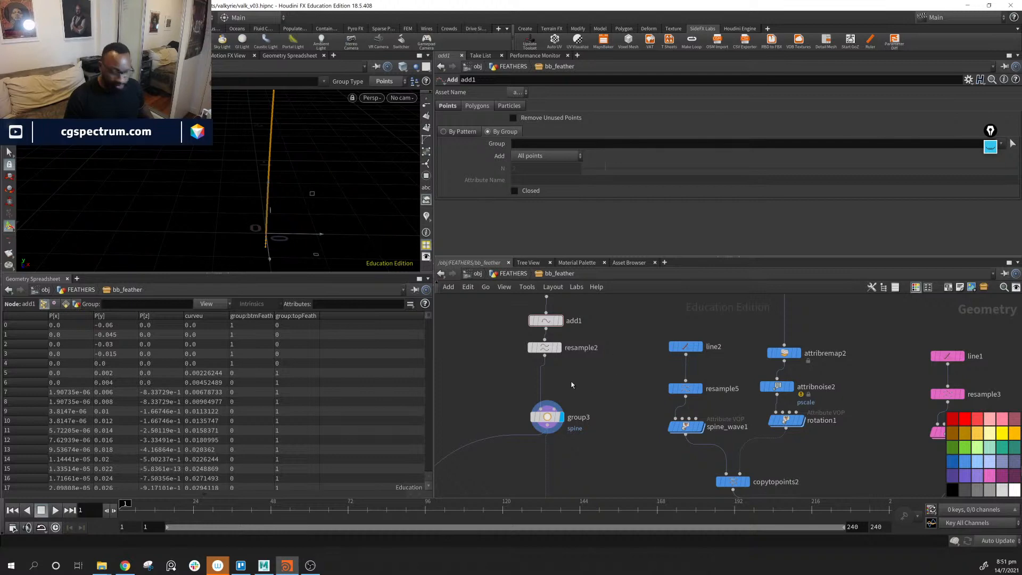
Insert an Attribute Rename node between resample2 and group3.
key(Tab)
text(ar)
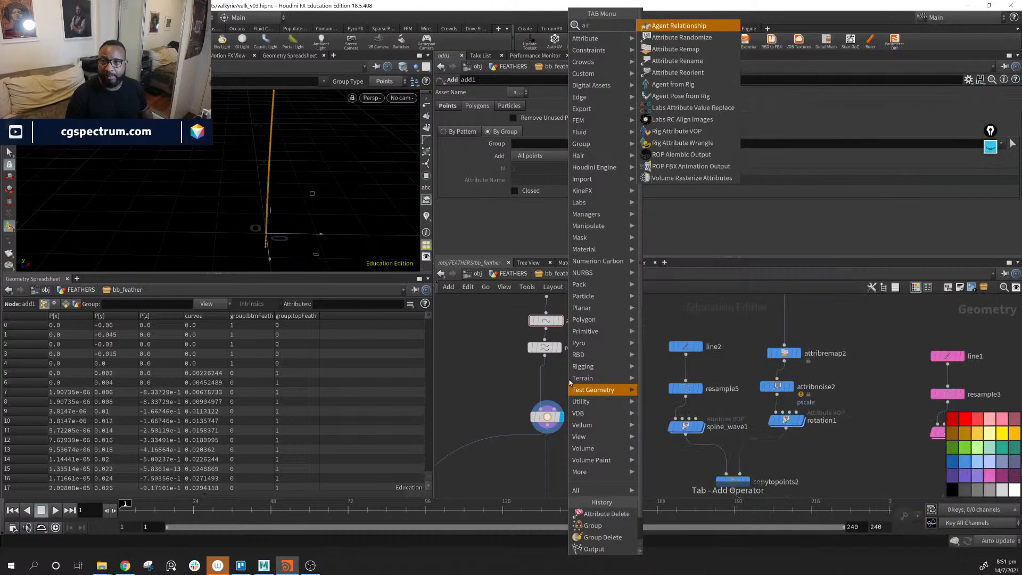
key(Down)
key(Down)
key(Down)
key(Return)
click(568, 373)
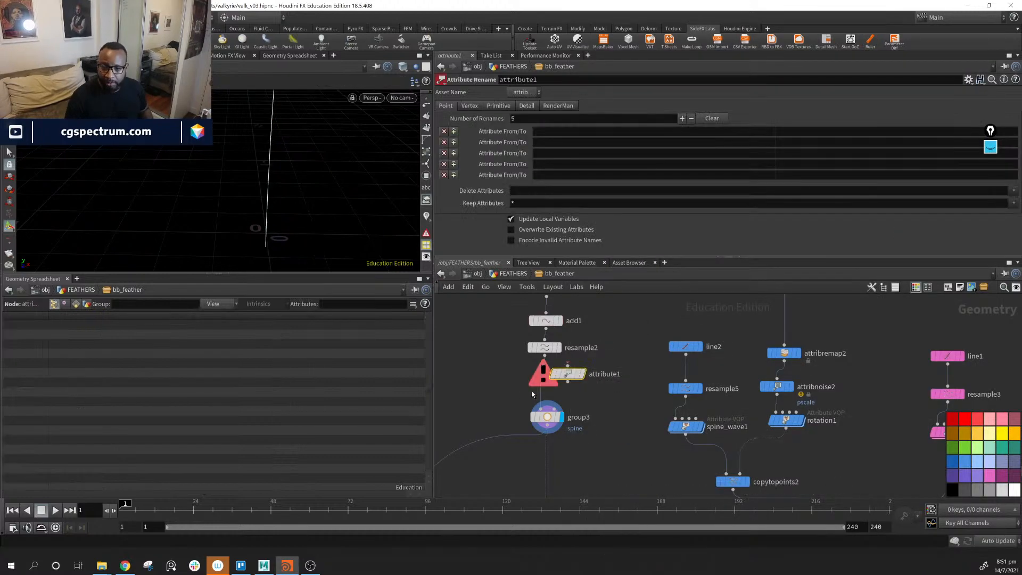
drag(568, 374, 543, 382)
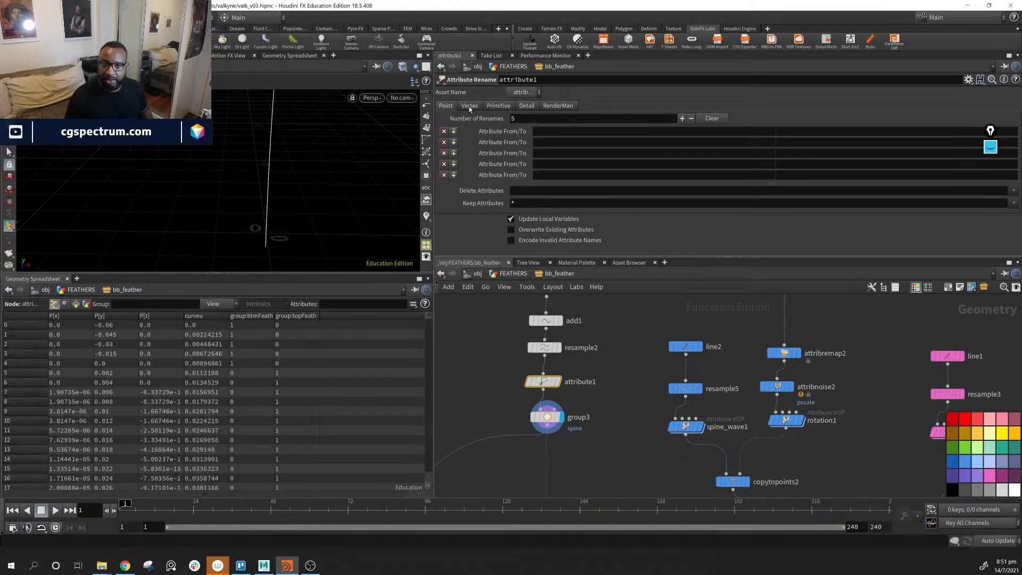
Try curveu as the first point attribute to rename, and delete the Attribute Rename node.
click(590, 133)
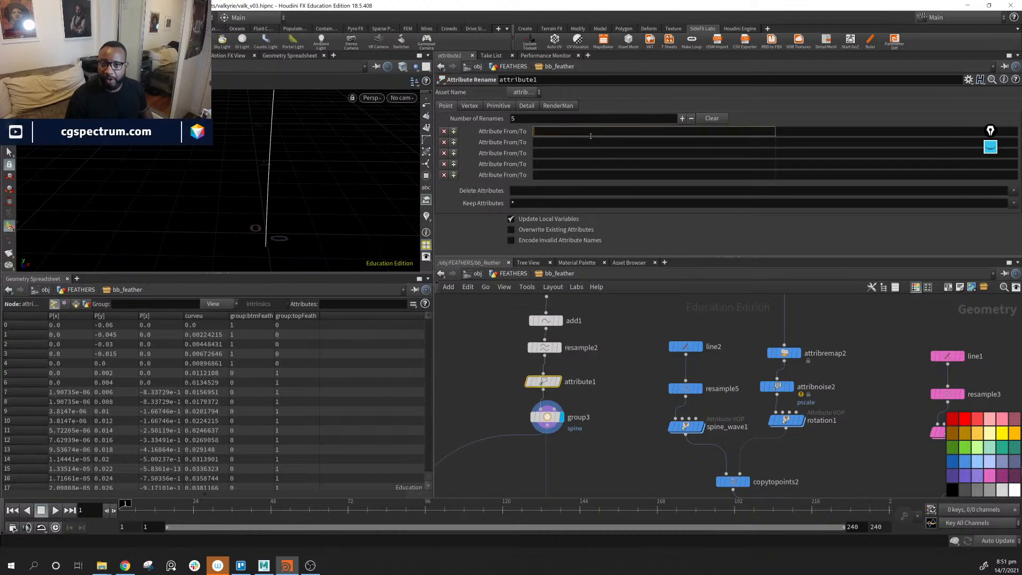
click(448, 106)
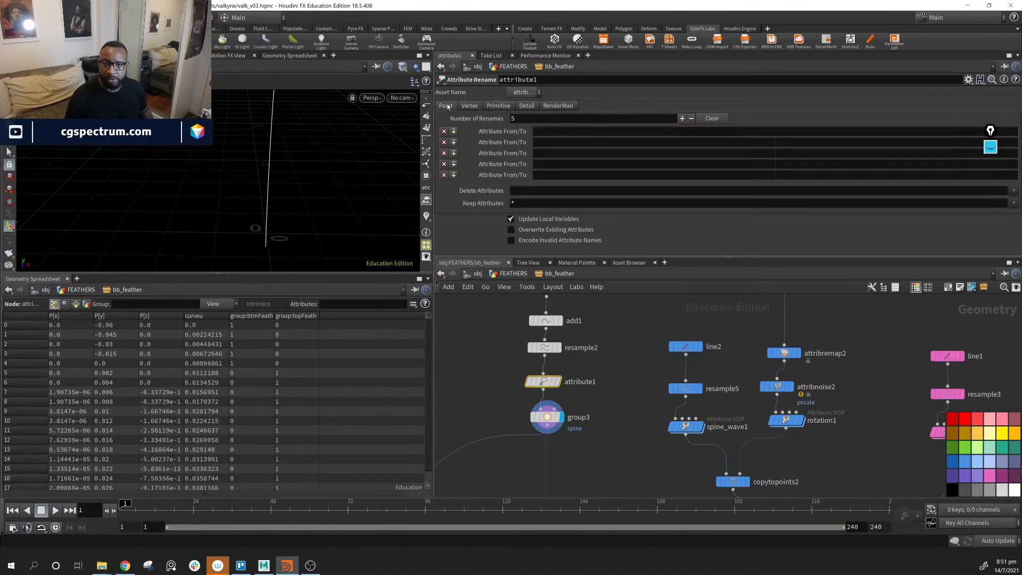
click(562, 133)
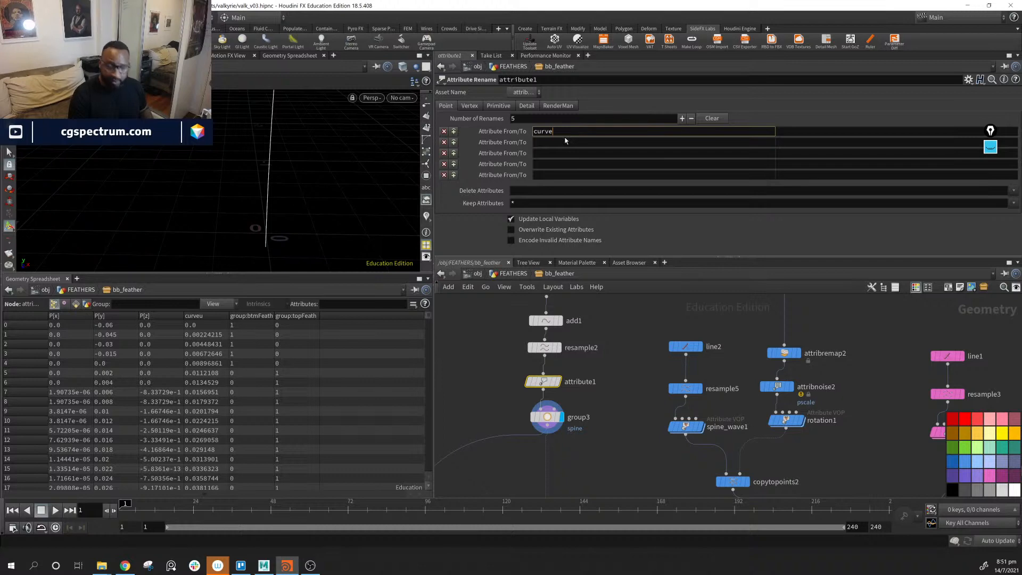
text(u)
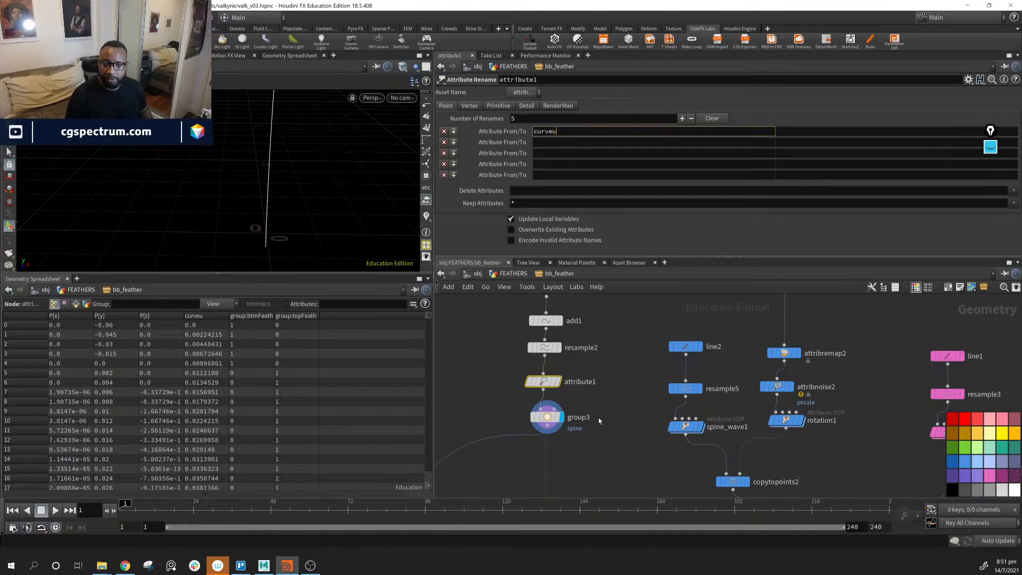
key(Return)
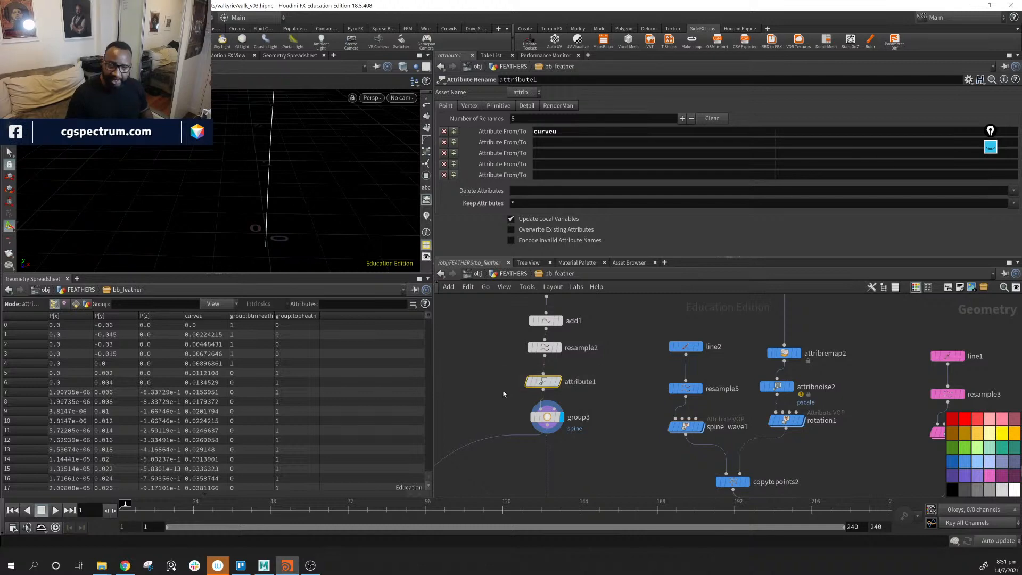
key(Delete)
Move group3 down, and add an Attribute Copy node above it with both inputs fed by resample2.
drag(545, 418, 542, 430)
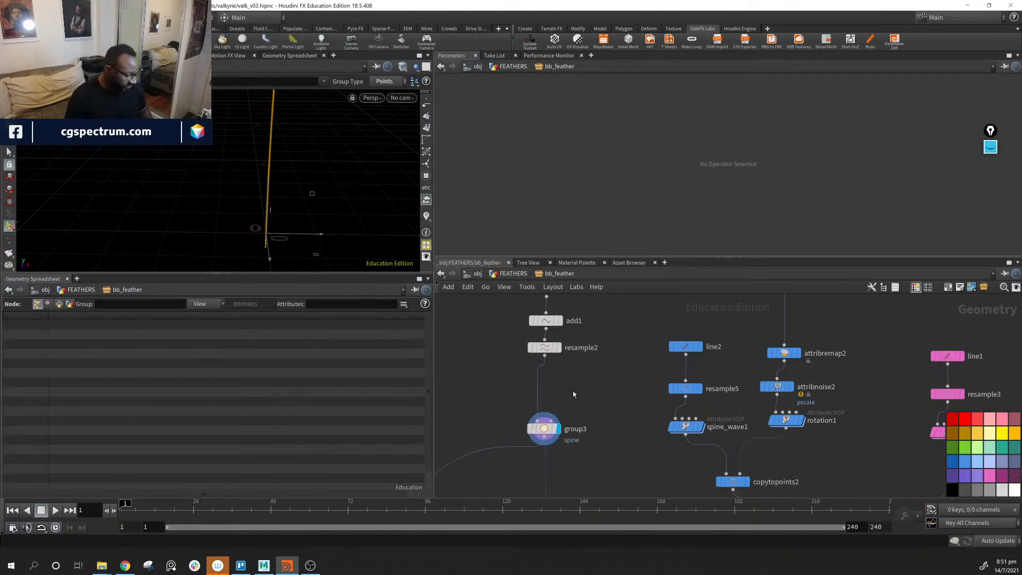
key(Tab)
text(a c)
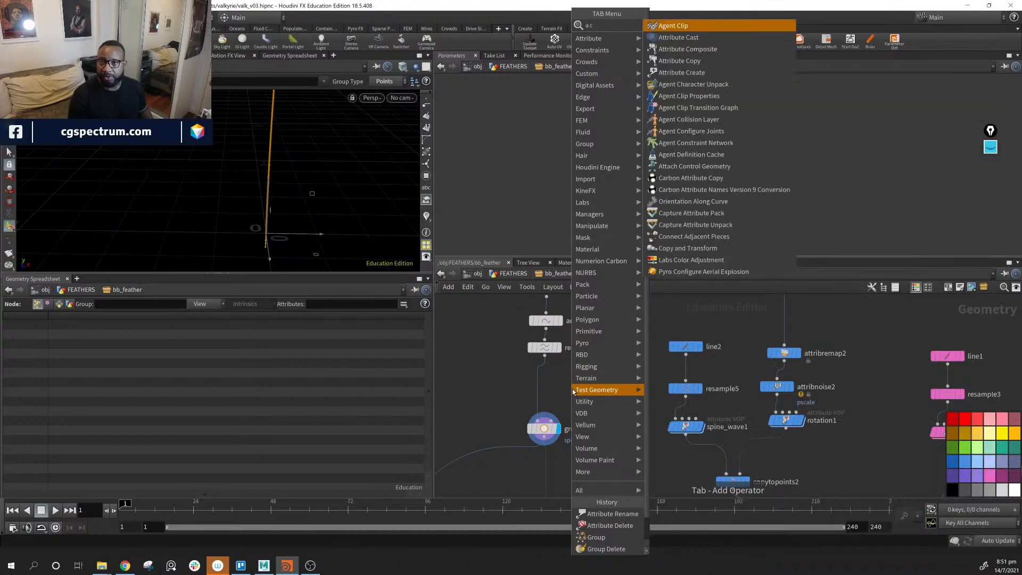
key(Down)
key(Down)
key(Down)
key(Return)
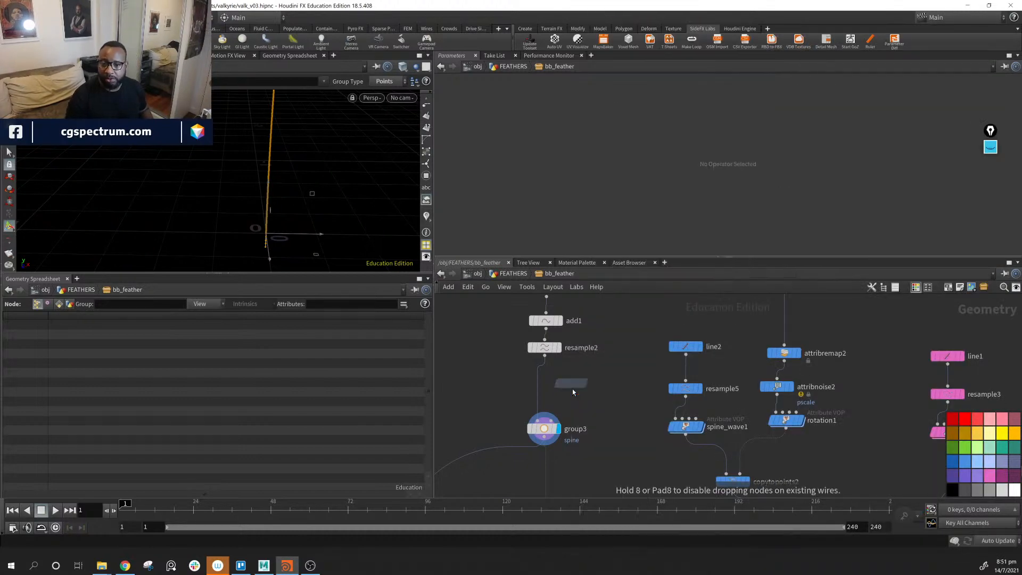
click(573, 390)
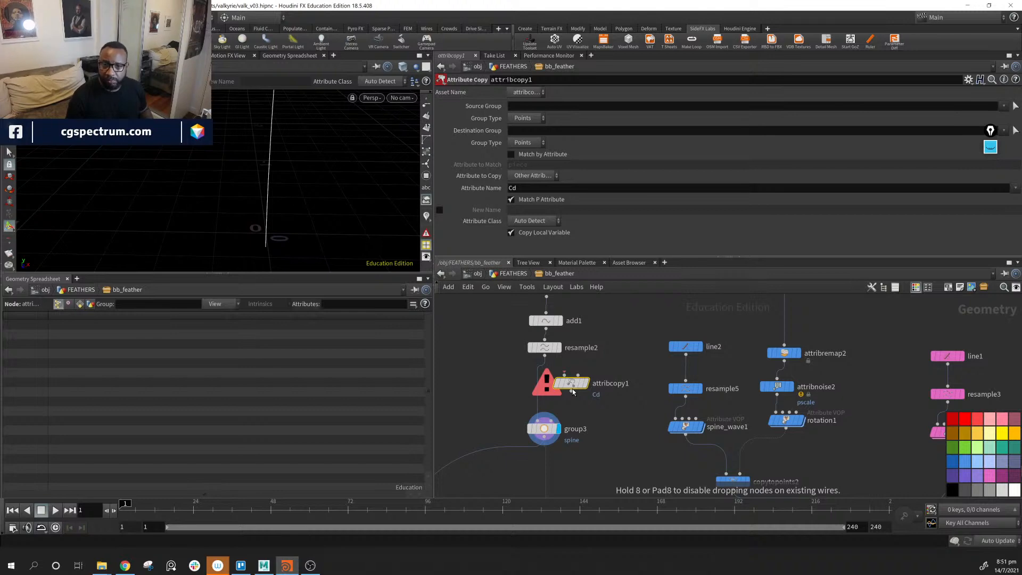
drag(572, 390, 580, 400)
drag(545, 355, 588, 385)
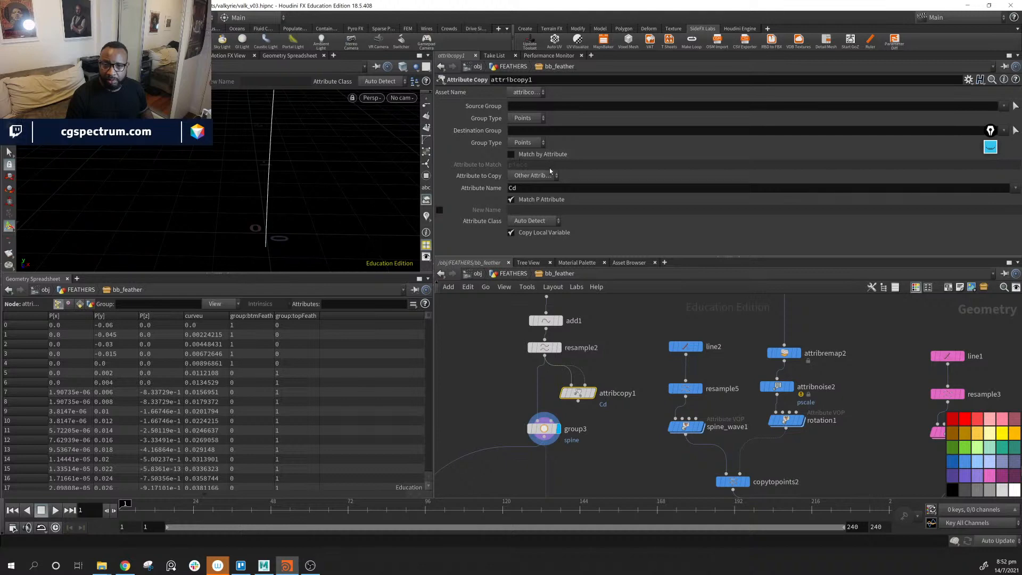
Set the Attribute Copy node to copy curveu under the new name tom.
click(528, 190)
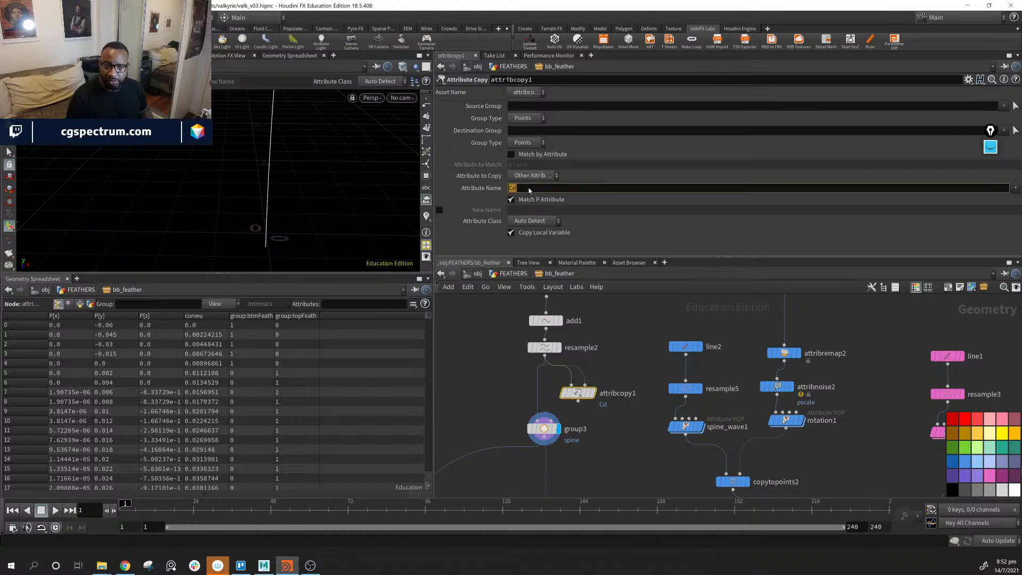
click(439, 209)
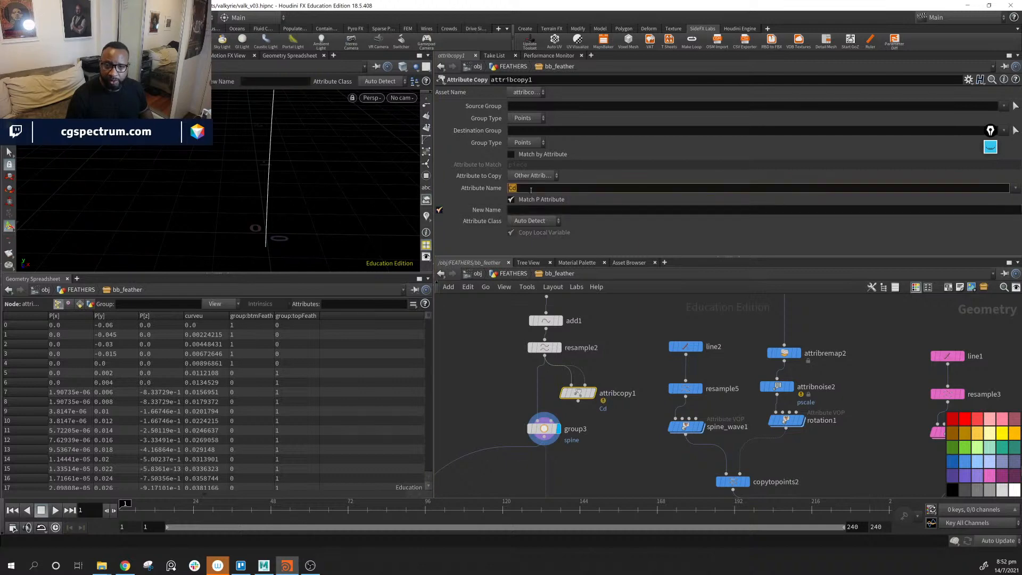
text(curve)
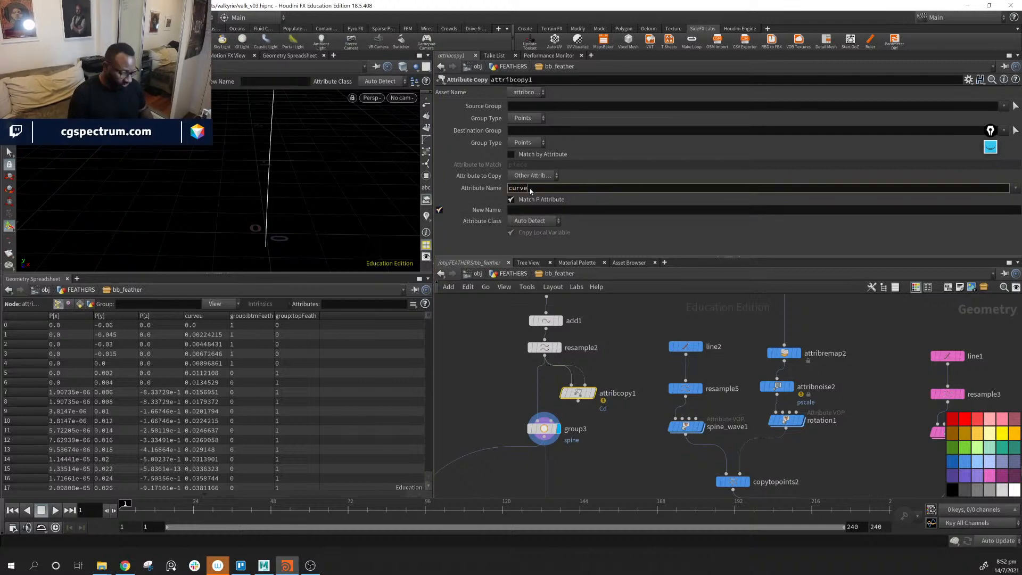
text(u)
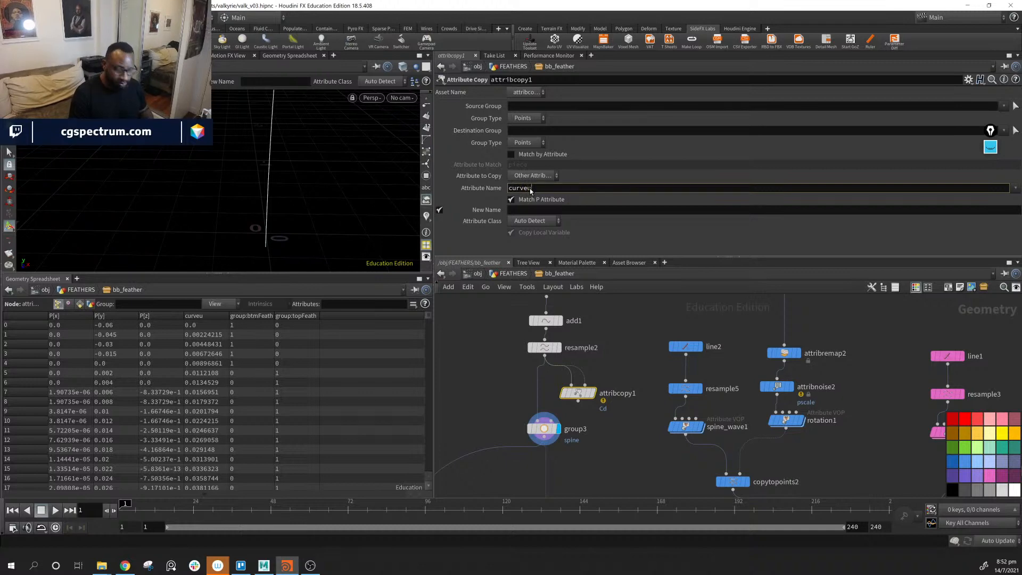
key(Return)
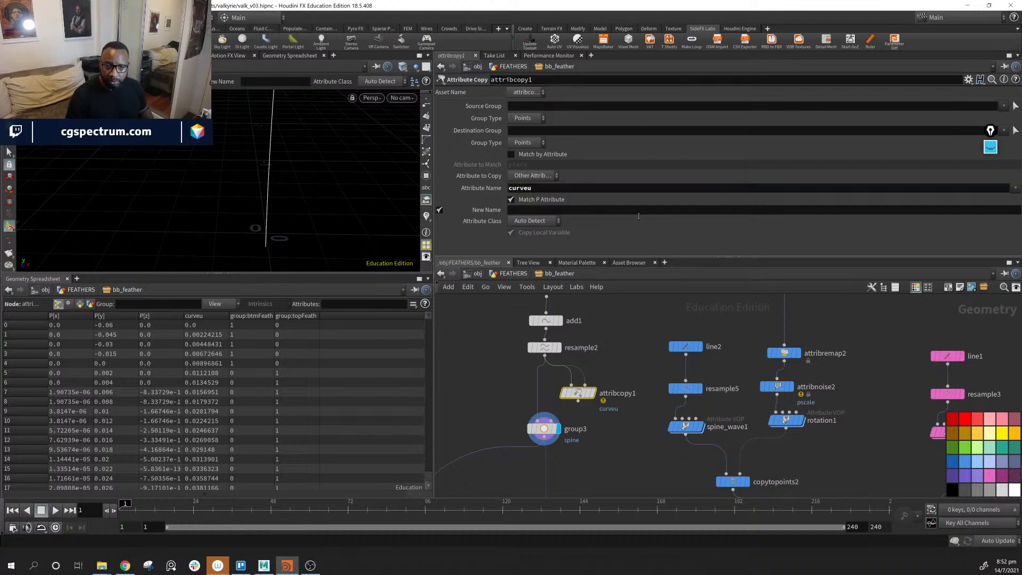
click(638, 214)
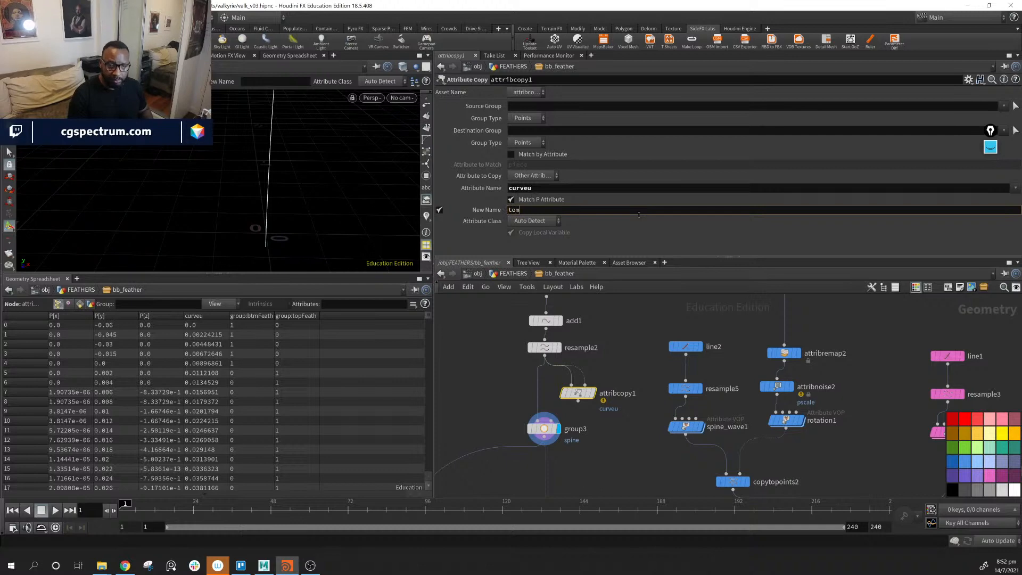
text(tom)
key(Return)
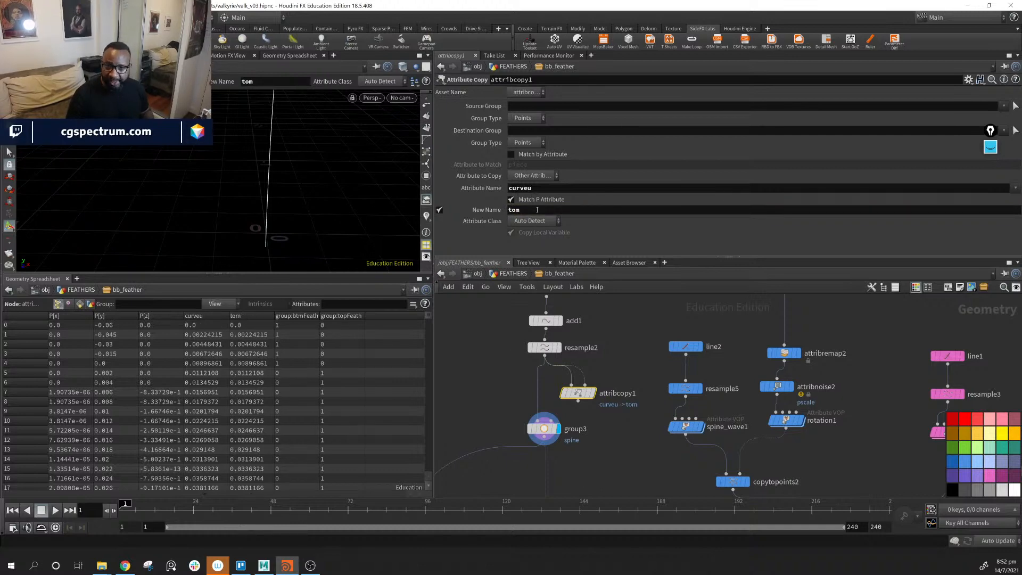
Rename the copied attribute spineu with P matching off, and insert attribcopy1 between resample2 and group3.
double_click(521, 188)
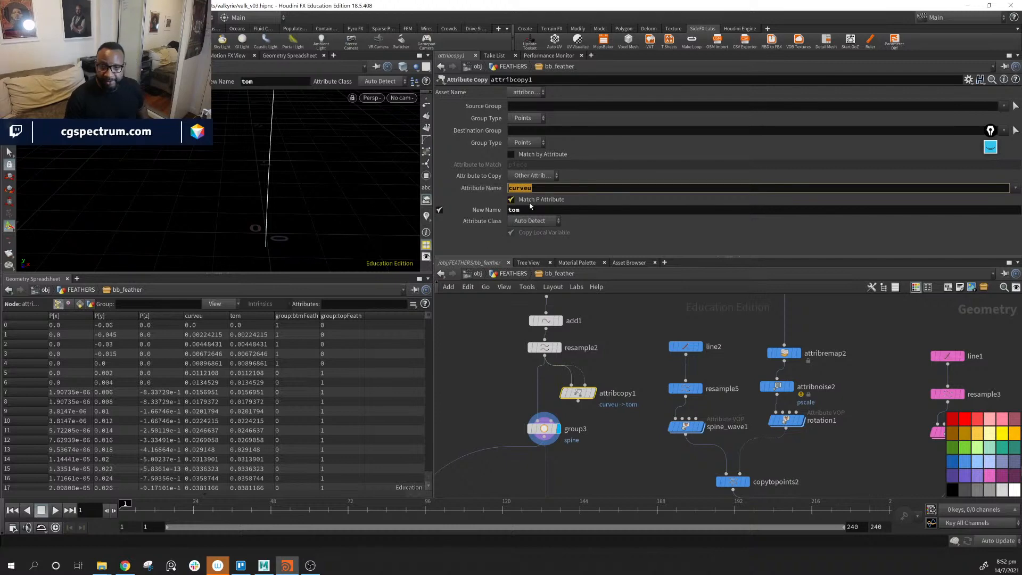
key(Return)
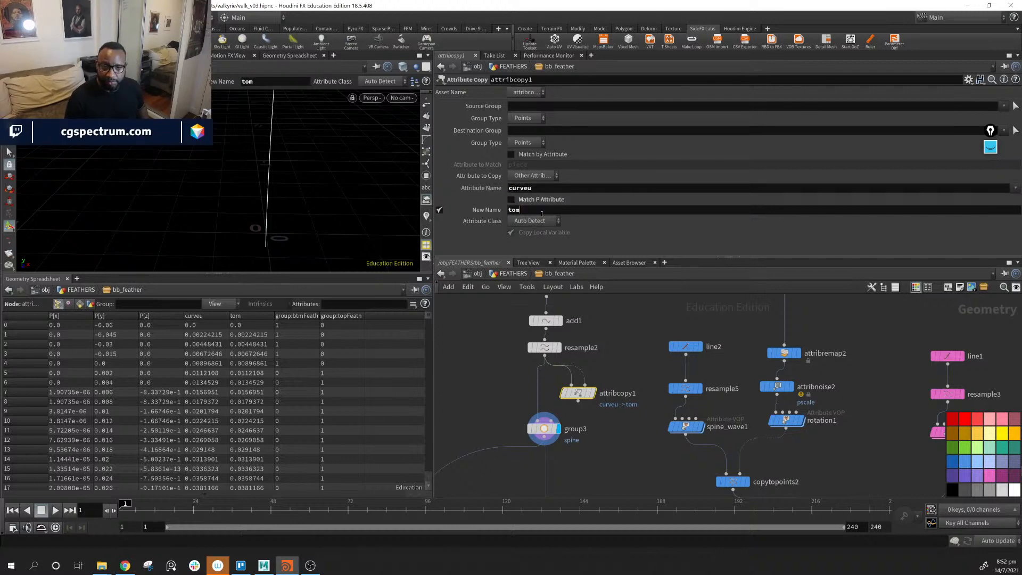
double_click(542, 210)
text(s)
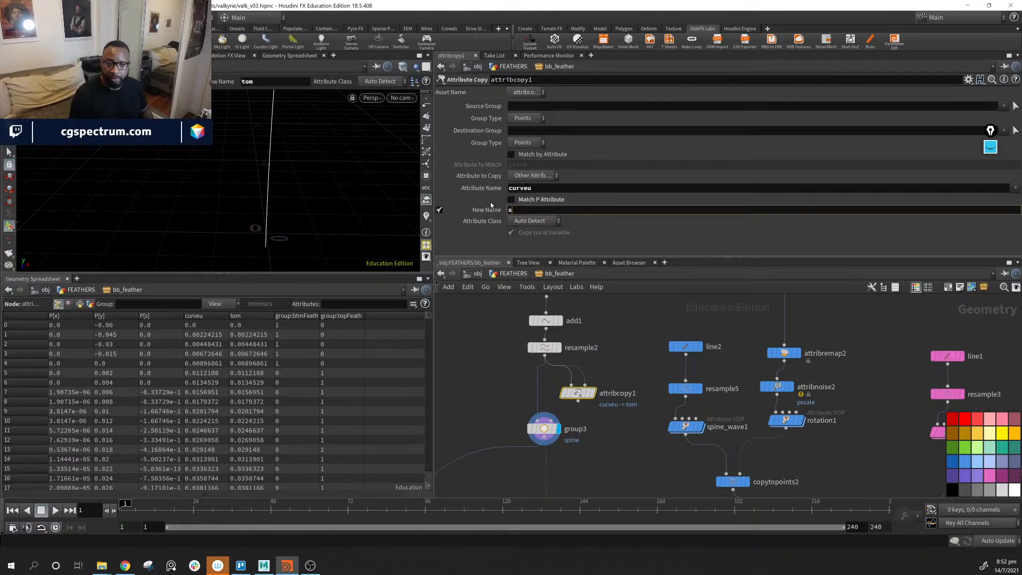
text(pineu)
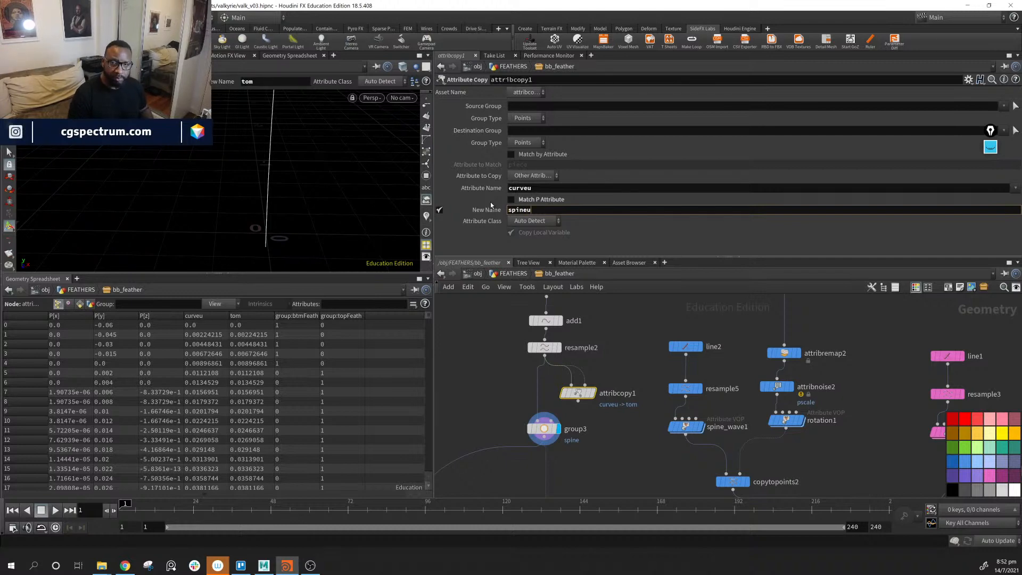
key(Return)
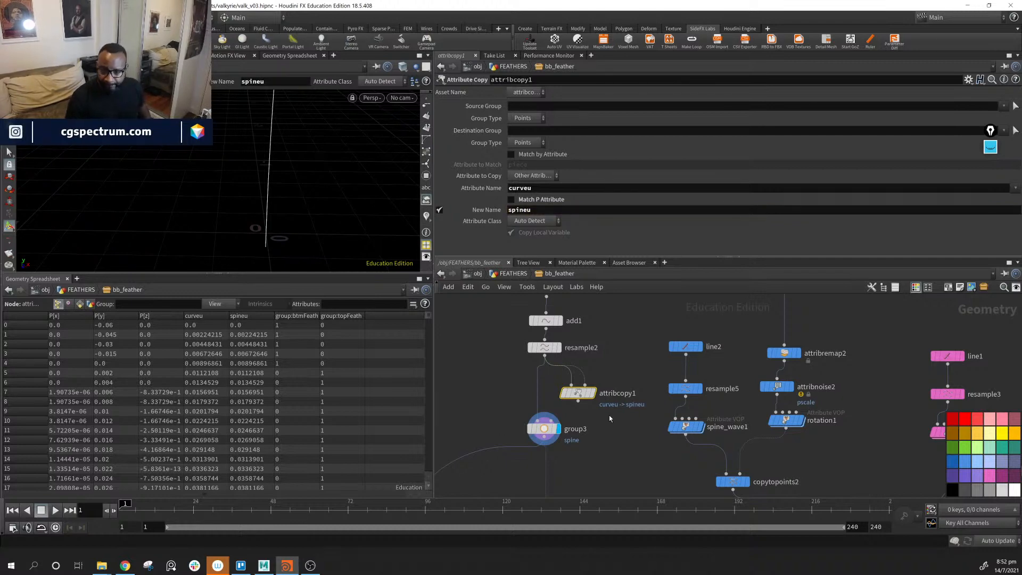
drag(578, 401, 543, 382)
Inspect the point attributes of OUT_FEATHER_CRV, sorting the spineu values in both directions.
middle_drag(537, 479, 592, 330)
middle_drag(482, 473, 568, 296)
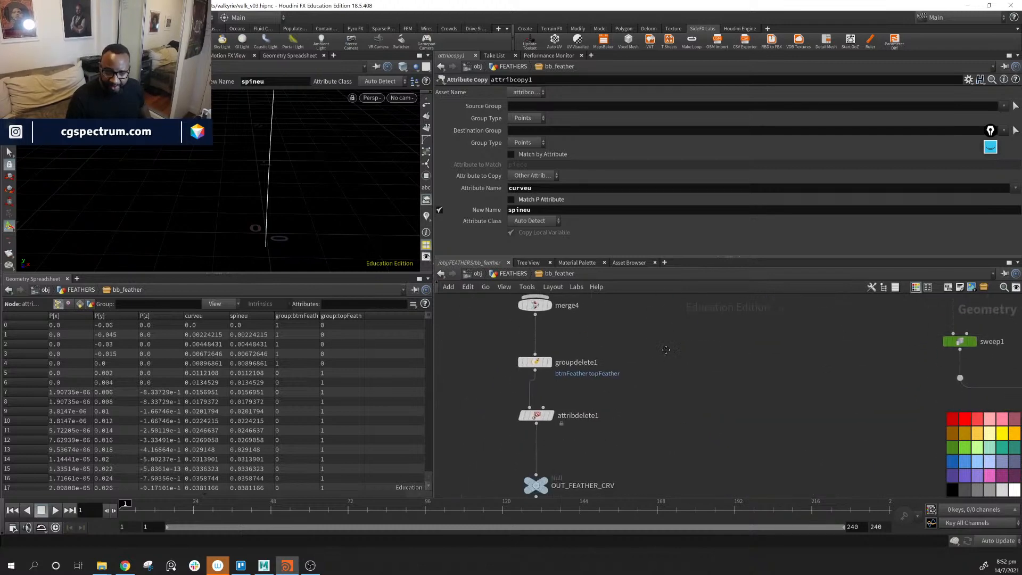
scroll(564, 296, down, 2)
middle_drag(547, 376, 572, 322)
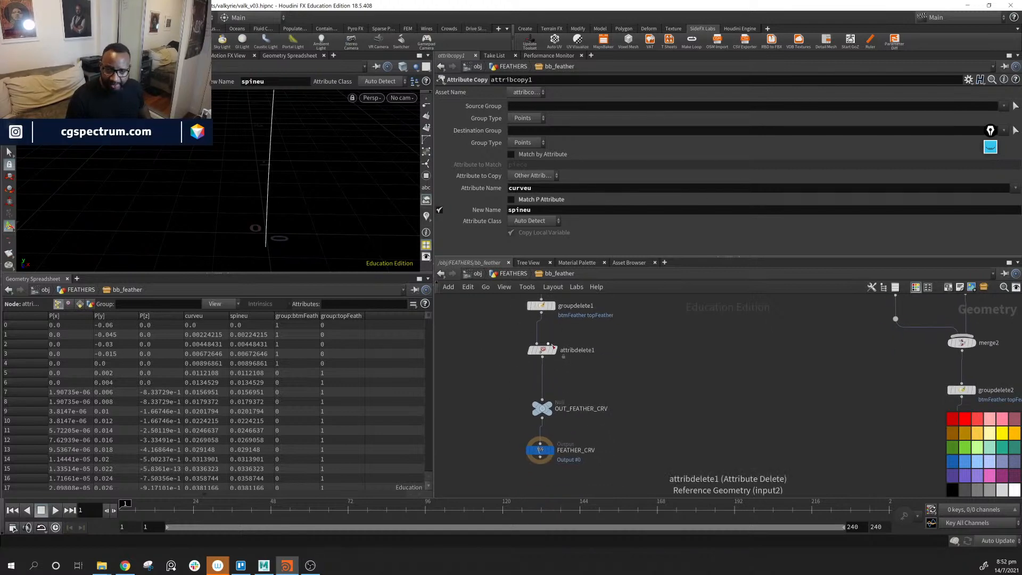
middle_drag(599, 402, 594, 415)
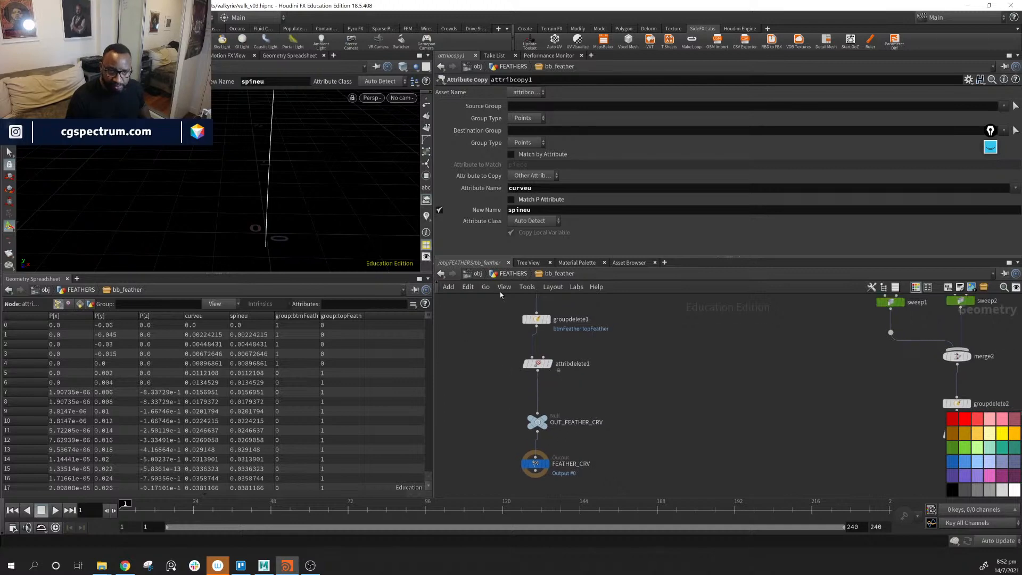
click(537, 421)
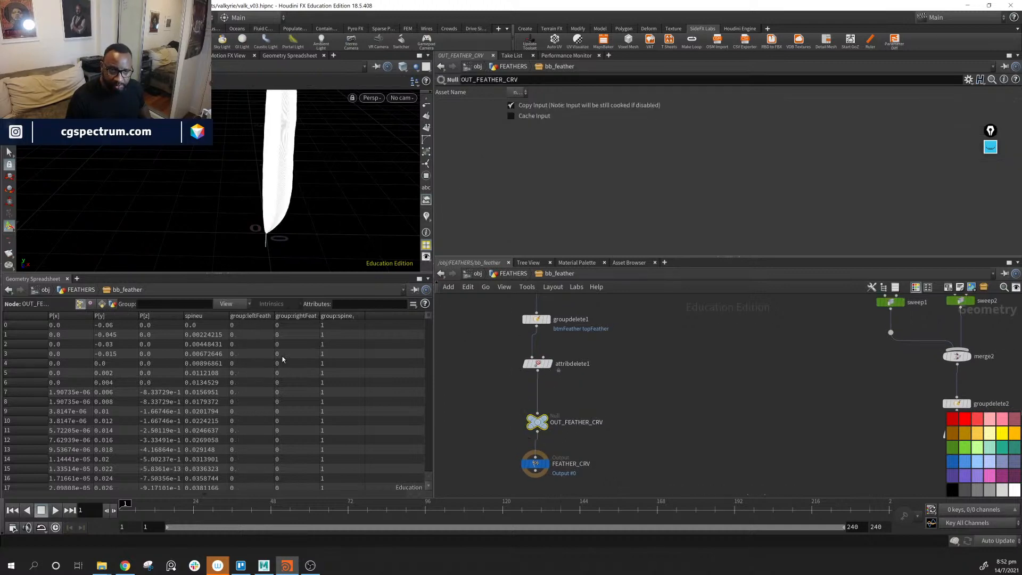
click(214, 316)
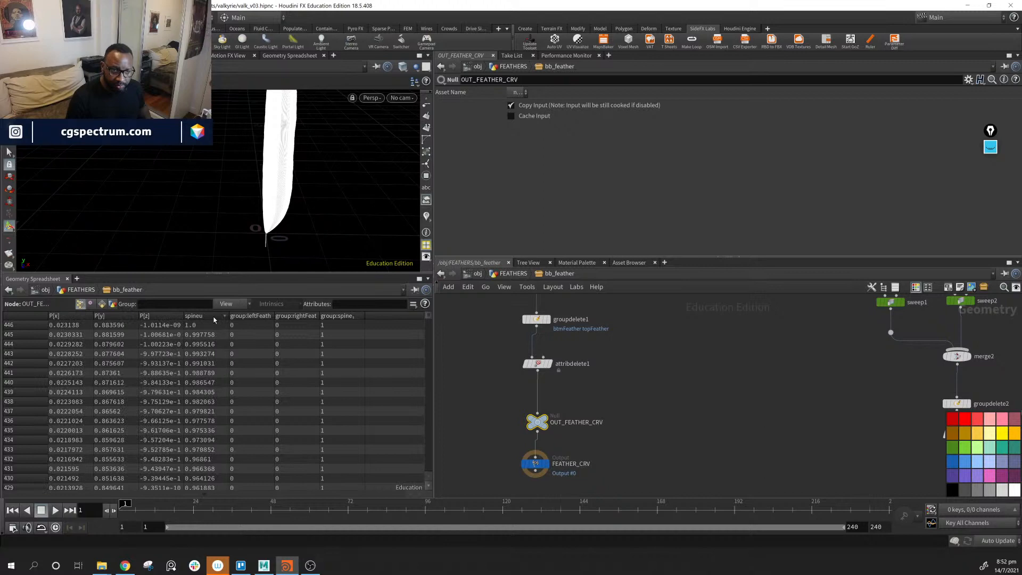
click(214, 316)
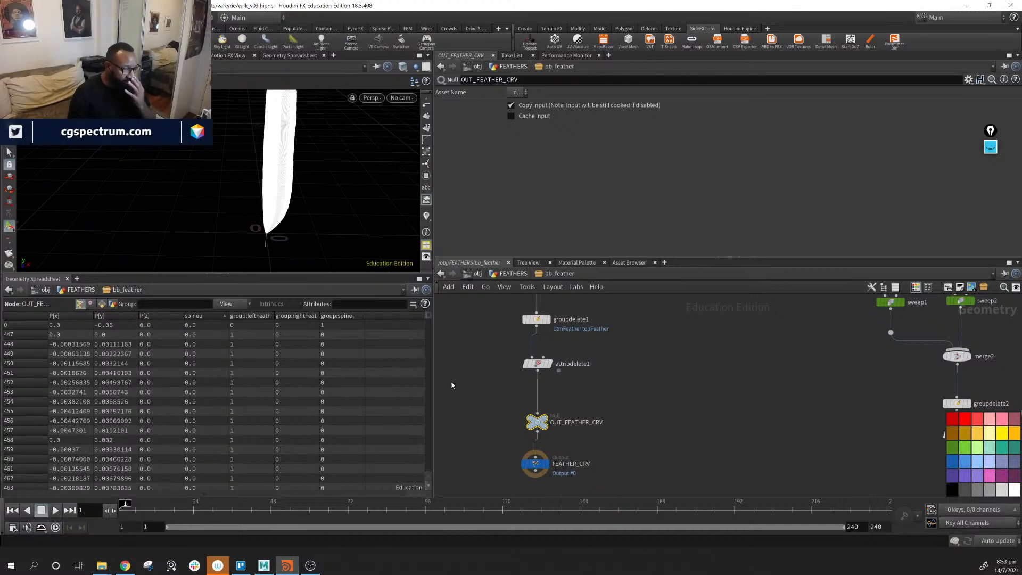
Copy the attribcopy1 node, and move resample5 and spine_wave1 up to open space below spine_wave1.
middle_drag(627, 353, 639, 479)
middle_drag(564, 309, 524, 533)
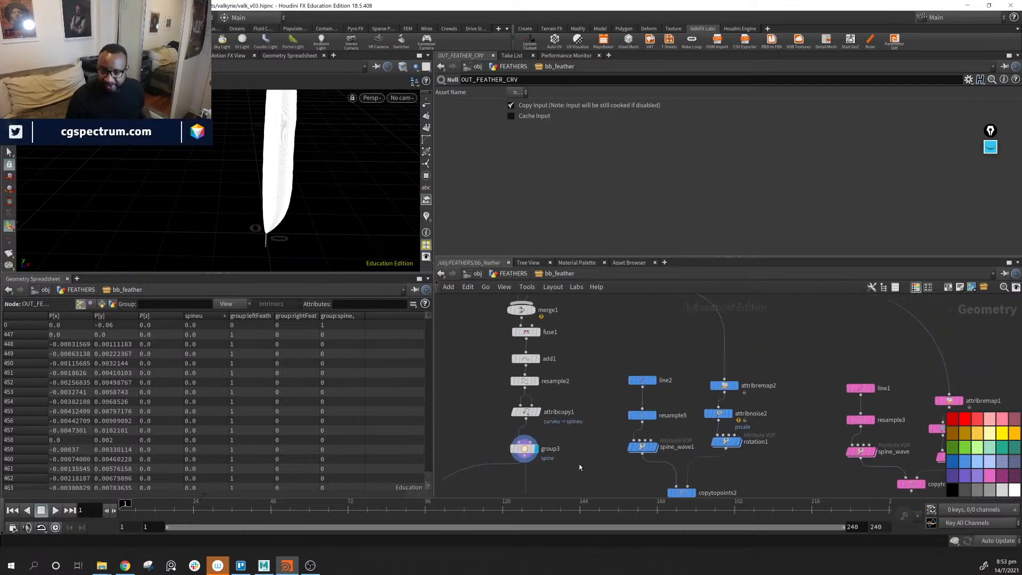
click(525, 413)
key(ctrl+c)
middle_drag(820, 458, 775, 464)
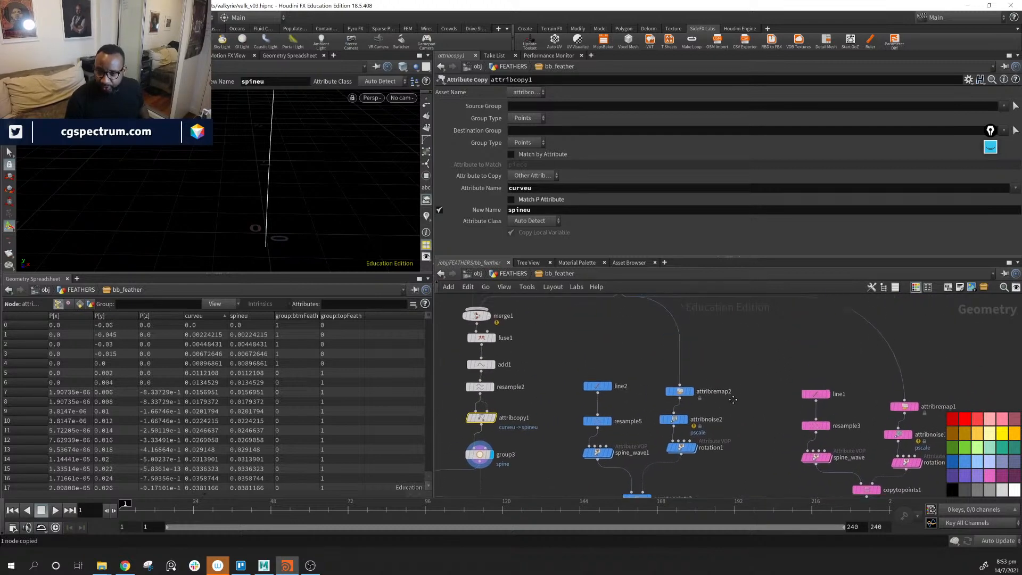
middle_drag(733, 400, 740, 383)
scroll(740, 382, down, 2)
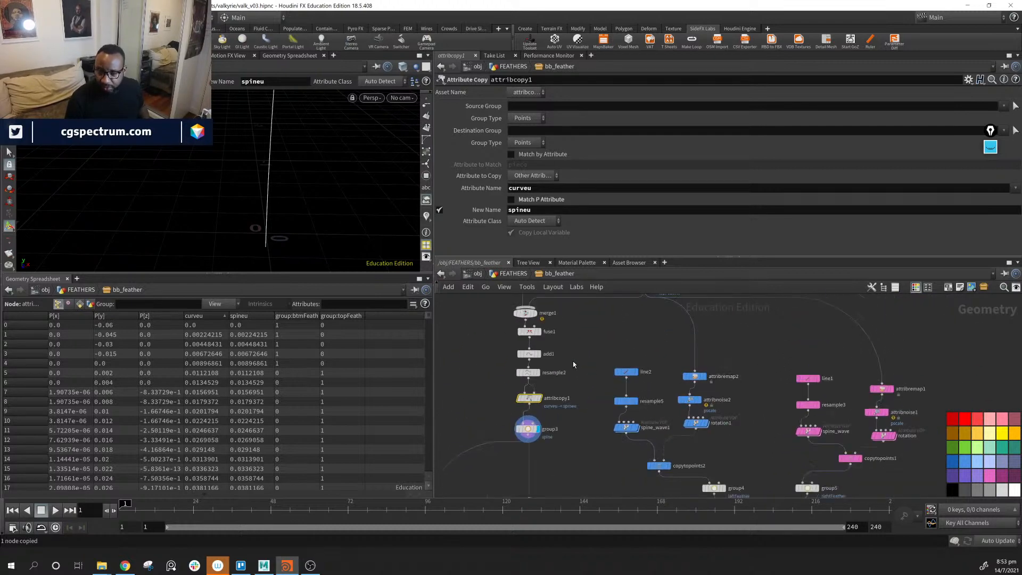
scroll(638, 379, up, 2)
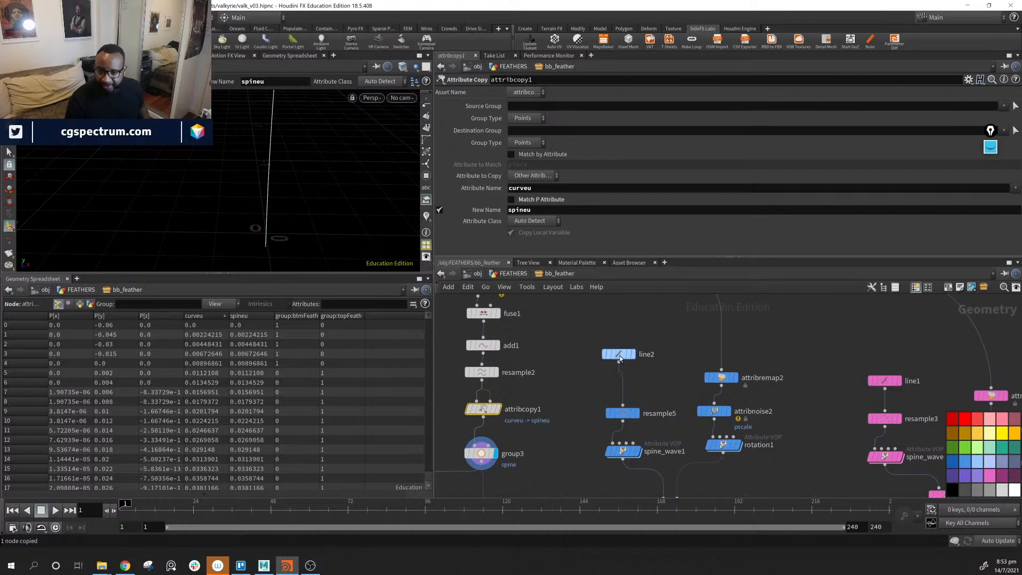
click(619, 354)
click(622, 414)
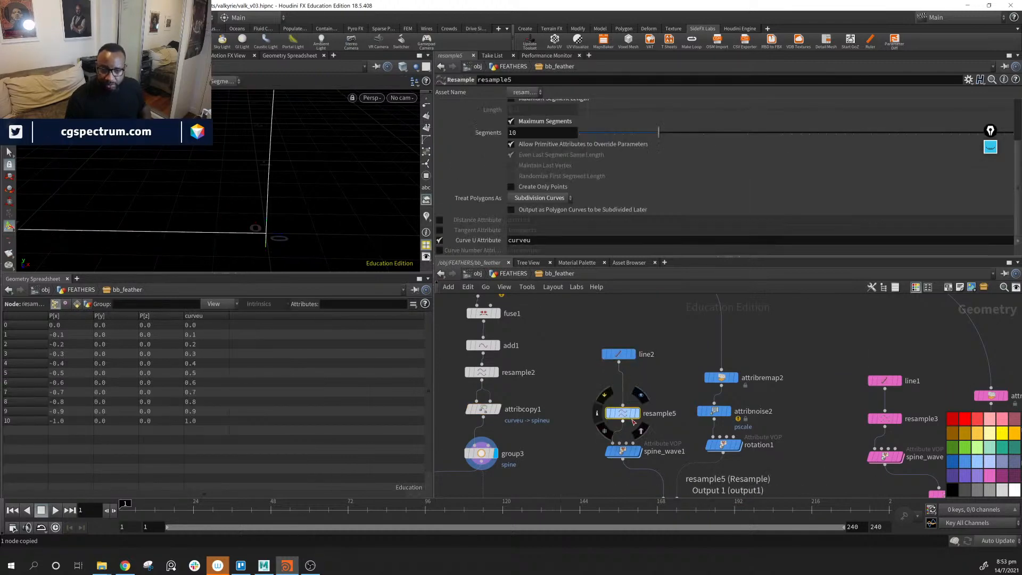
drag(622, 415, 620, 389)
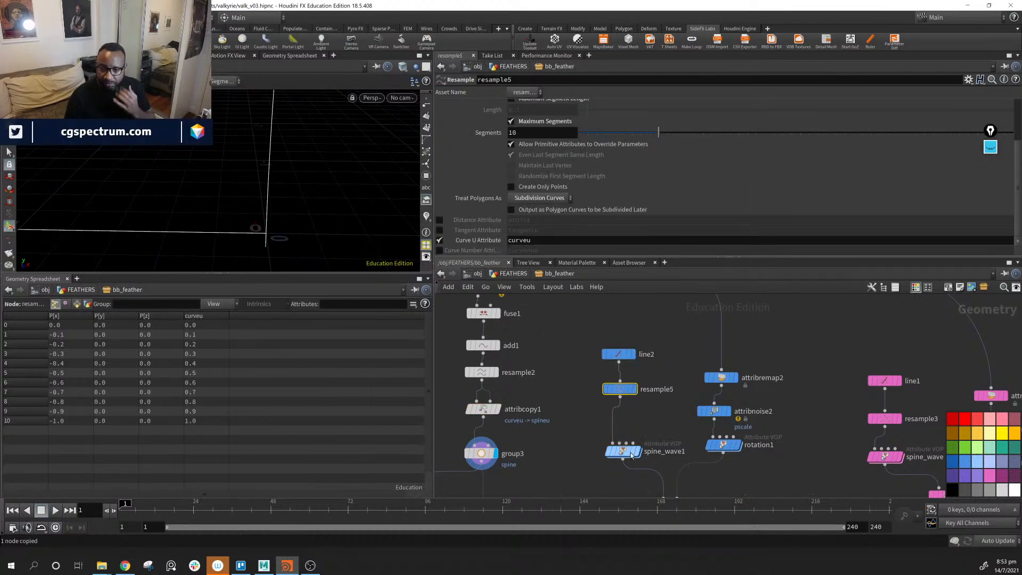
drag(623, 452, 622, 426)
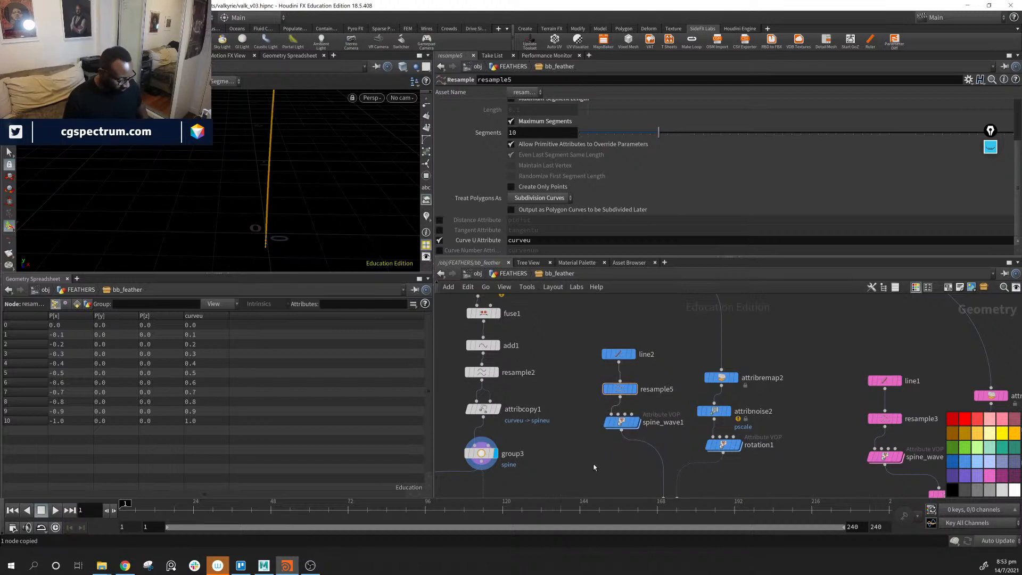
Paste the copied Attribute Copy node below spine_wave1 and set its new attribute name to lQuillu.
key(ctrl+v)
drag(622, 430, 598, 458)
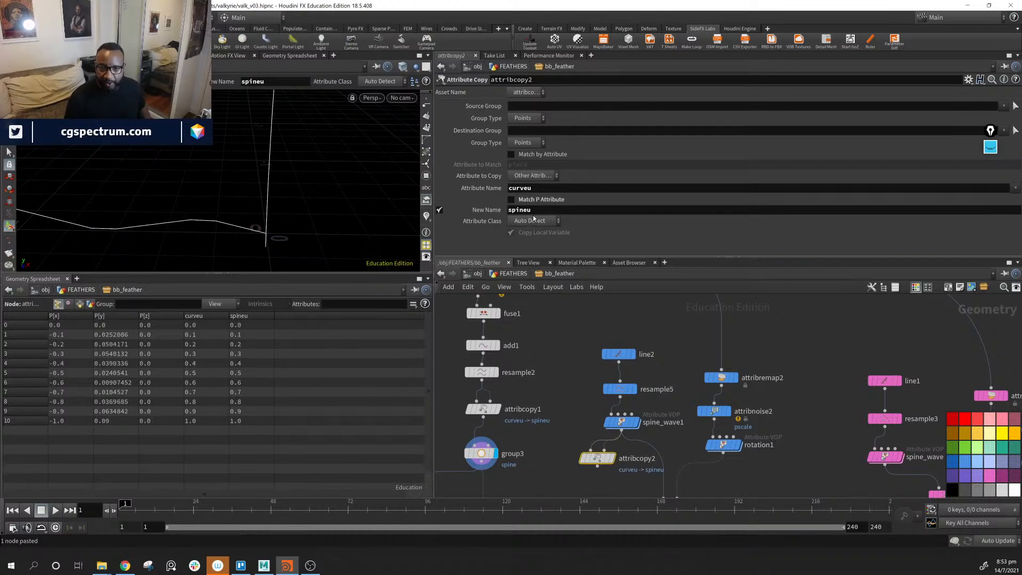
click(579, 211)
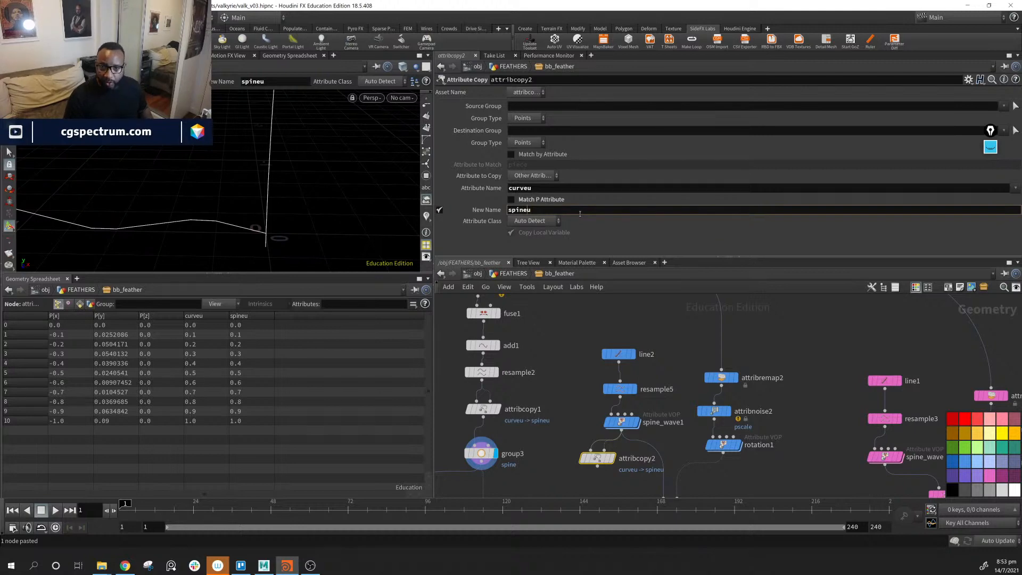
key(BackSpace)
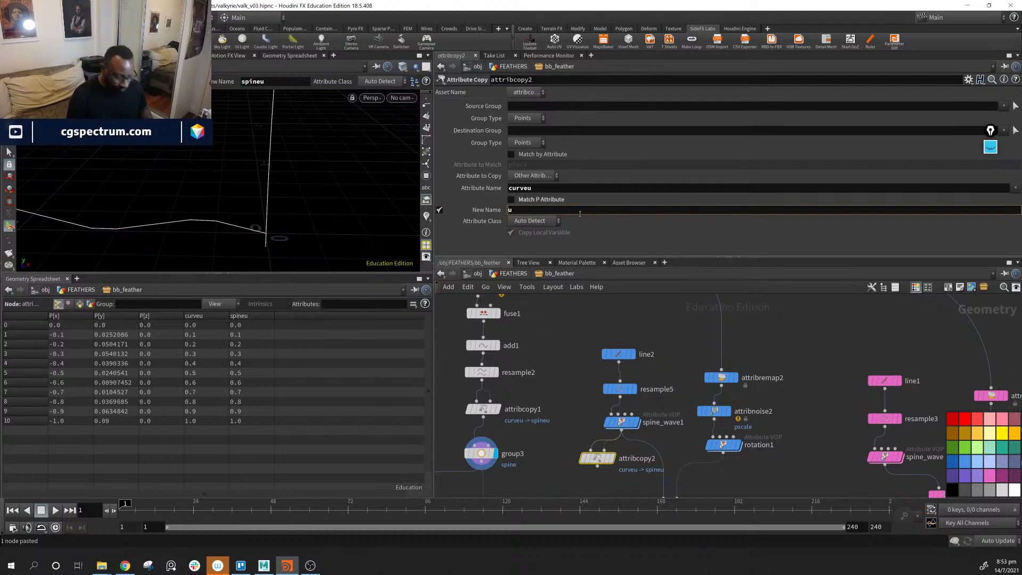
text(lQiu)
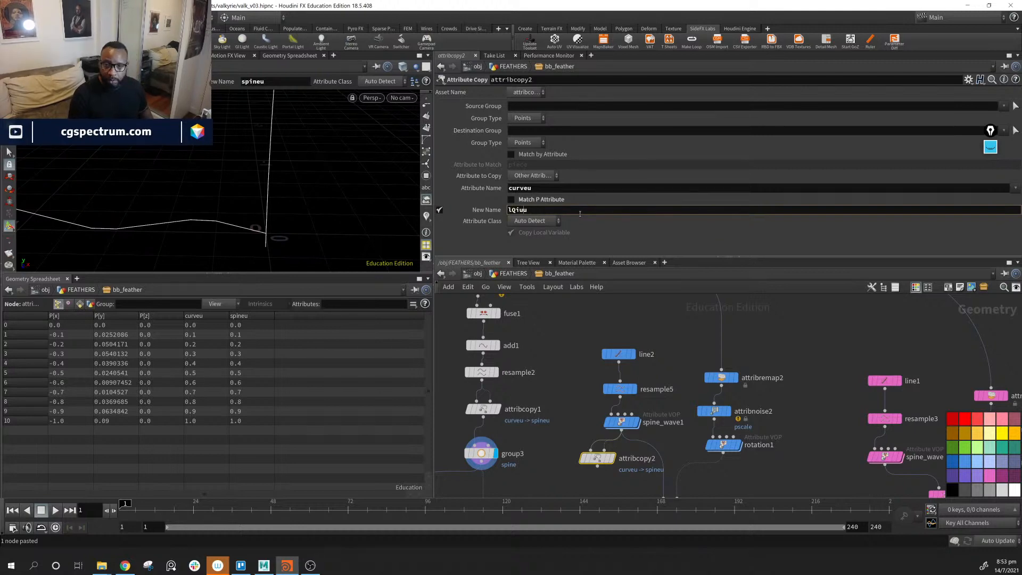
key(BackSpace)
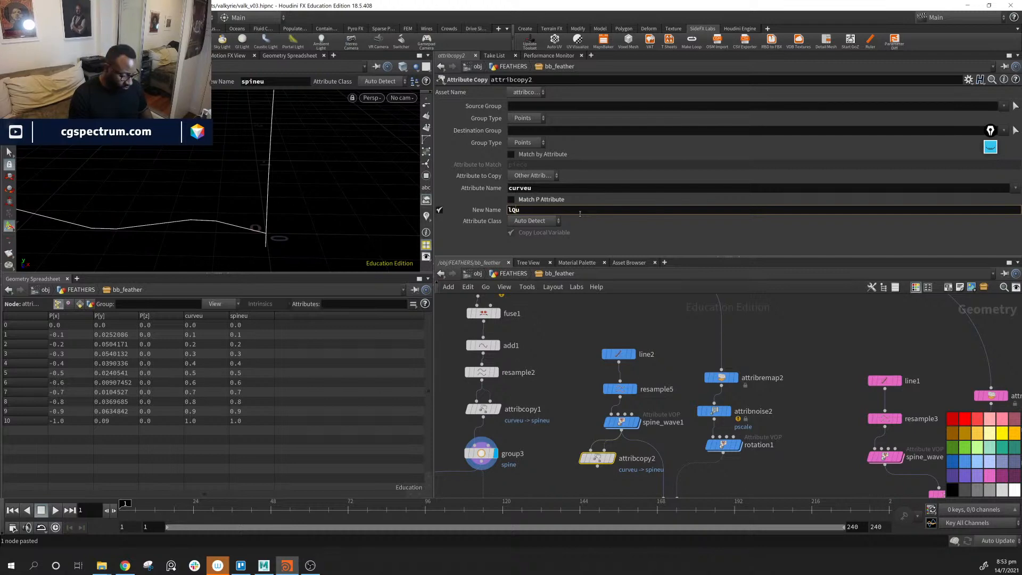
text(yil)
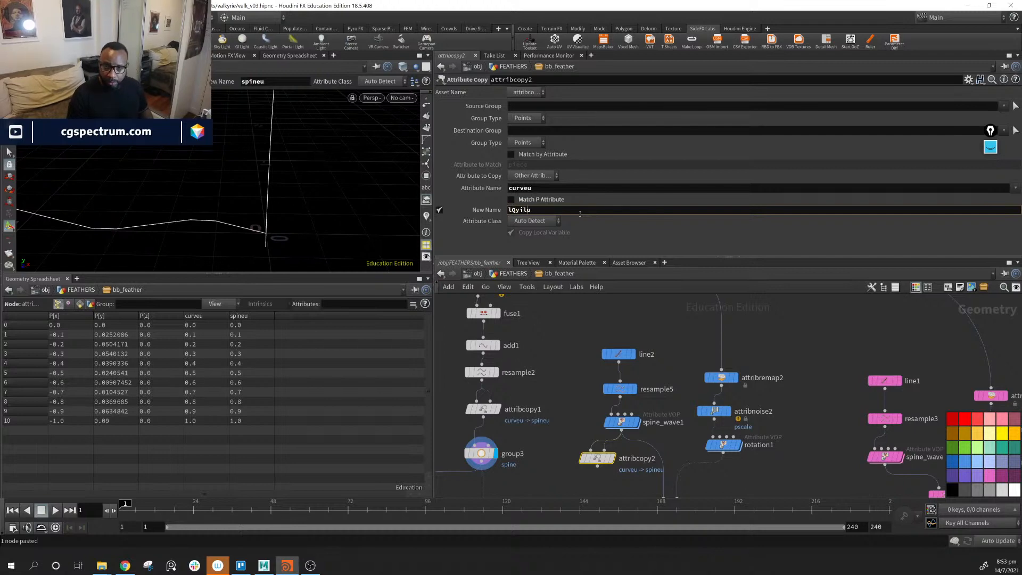
text(uill)
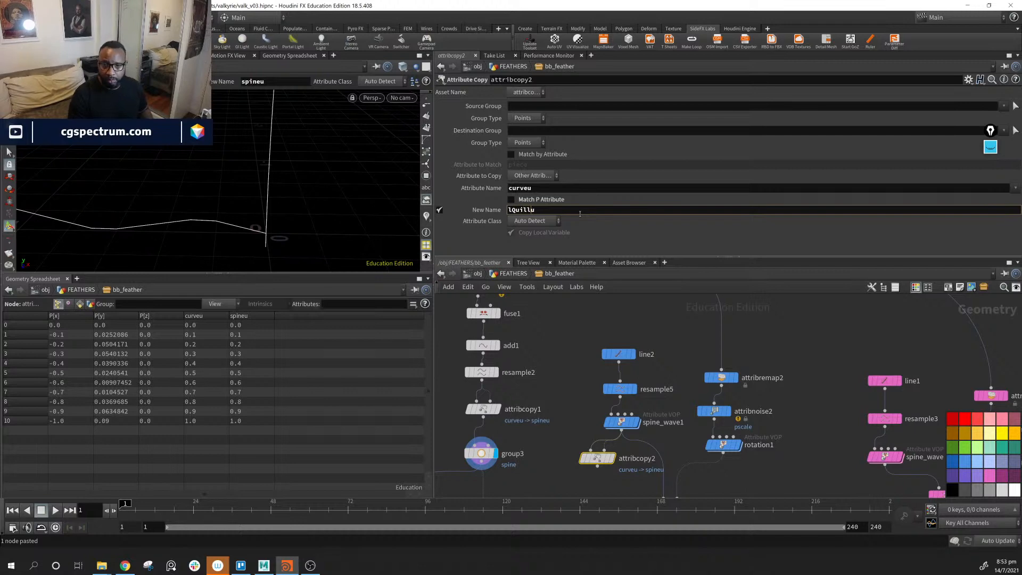
key(Return)
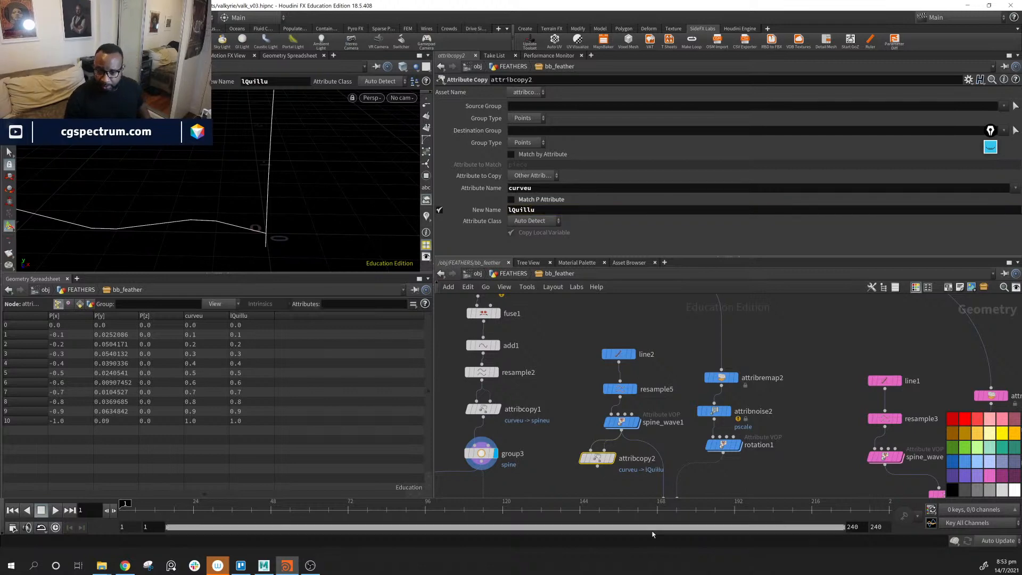
Wire attribcopy2 into the first input of copytopoints2 so that it sits between spine_wave1 and the copy node.
middle_drag(699, 424, 679, 325)
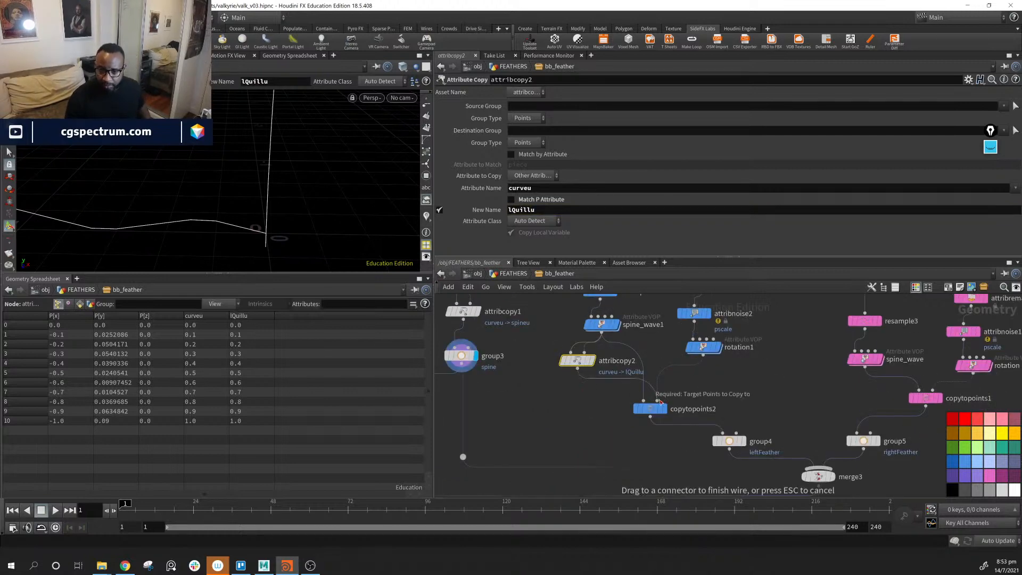
middle_drag(567, 381, 557, 393)
drag(566, 372, 589, 371)
middle_drag(743, 360, 696, 404)
scroll(697, 363, up, 1)
Move attribremap2, attribnoise2 and rotation1 up to free space below, and display rotation1.
middle_drag(696, 363, 647, 459)
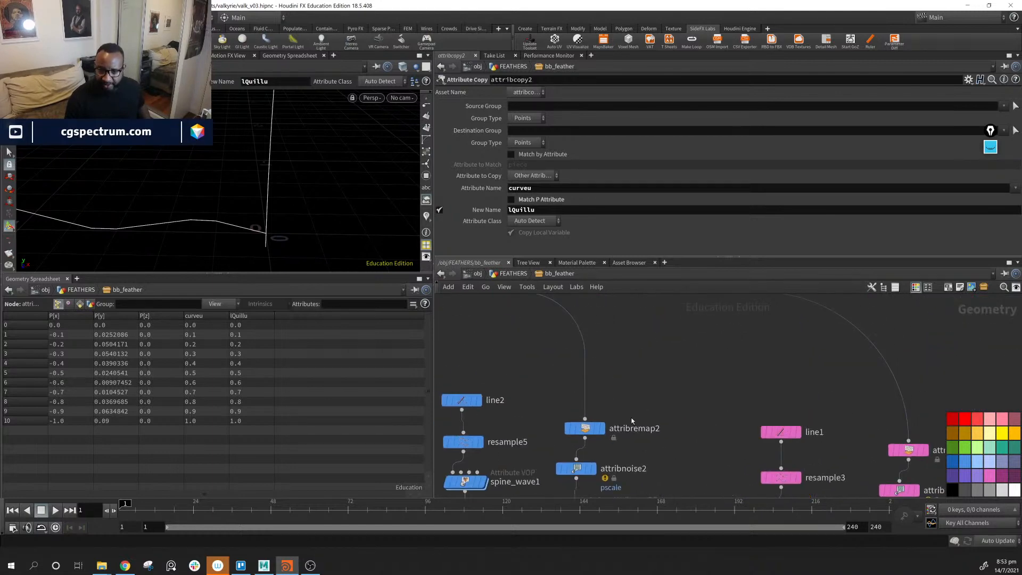
middle_drag(632, 421, 688, 351)
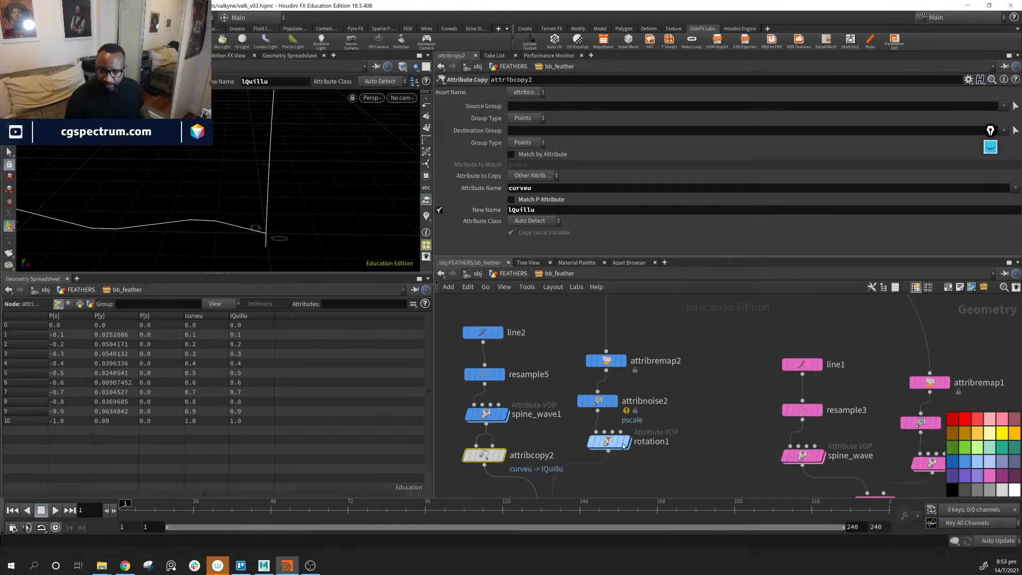
drag(714, 337, 617, 412)
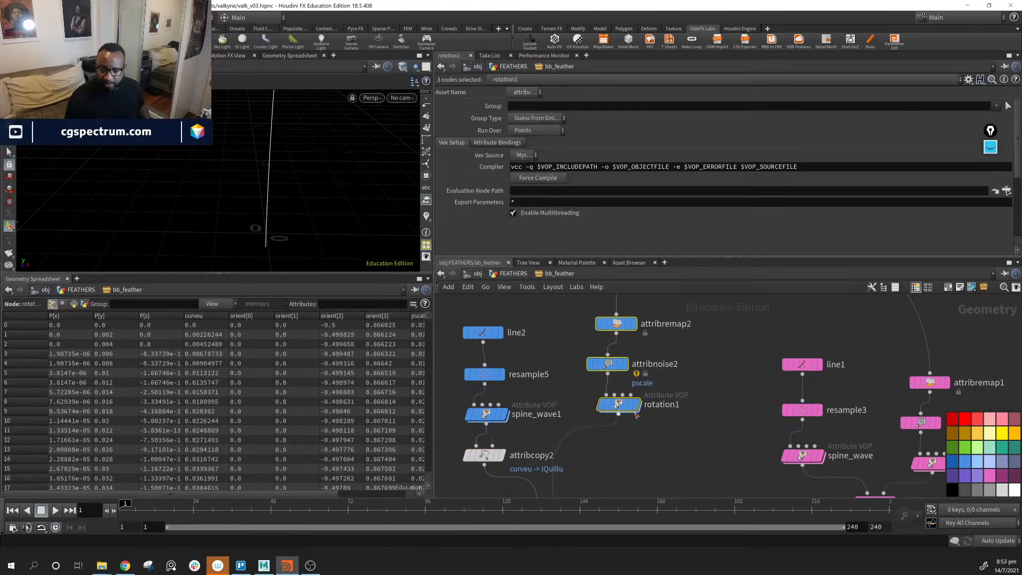
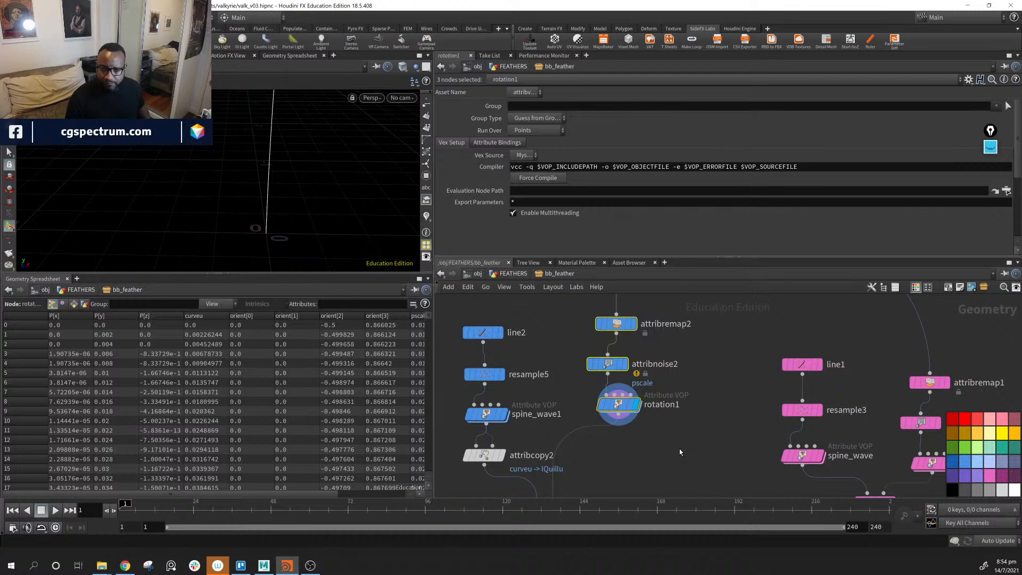
drag(163, 202, 287, 208)
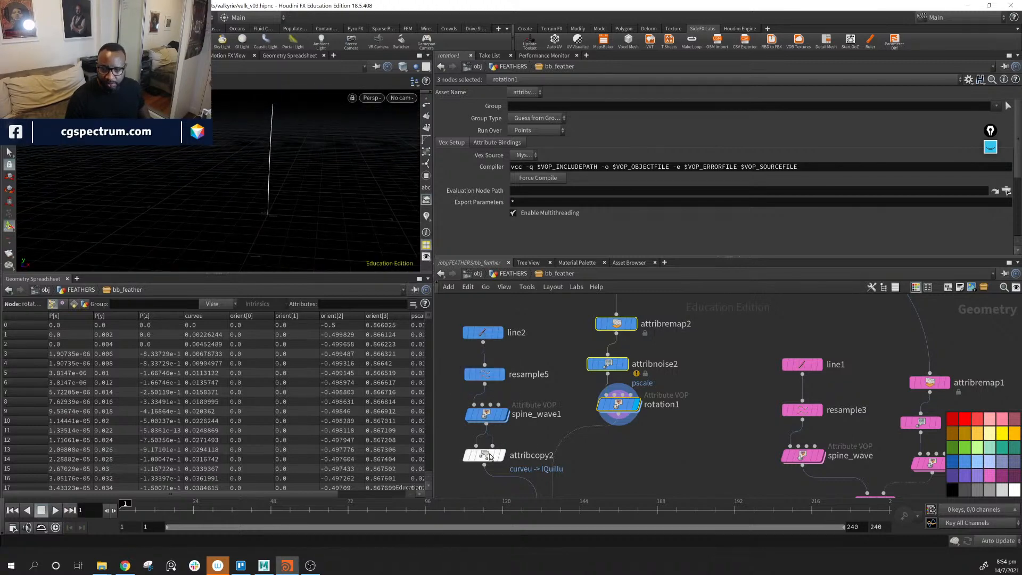
Duplicate attribcopy2 below rotation1, feed it from rotation1 and set its new attribute name to leftu.
alt+drag(482, 459, 634, 471)
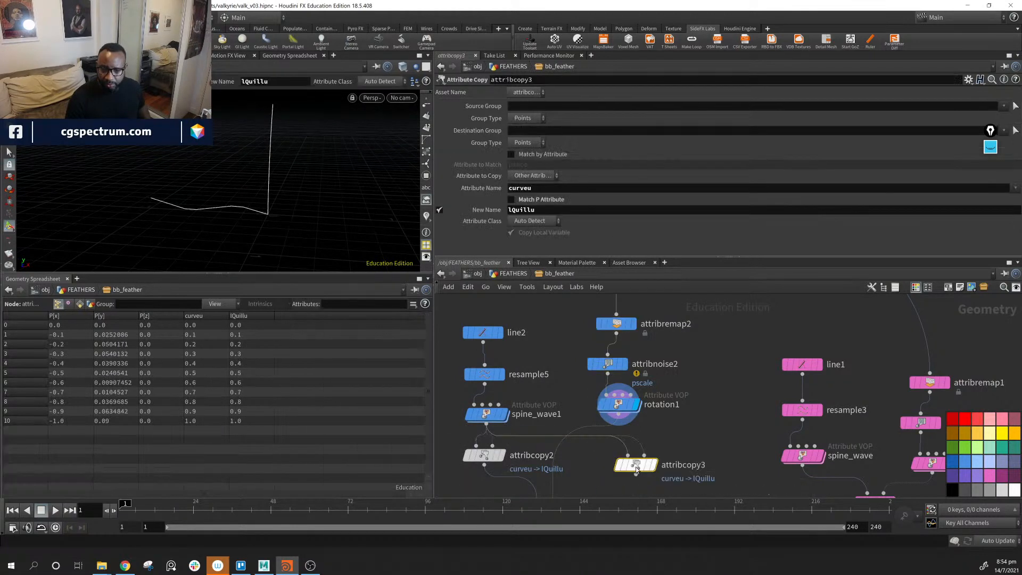
drag(619, 415, 628, 456)
click(572, 210)
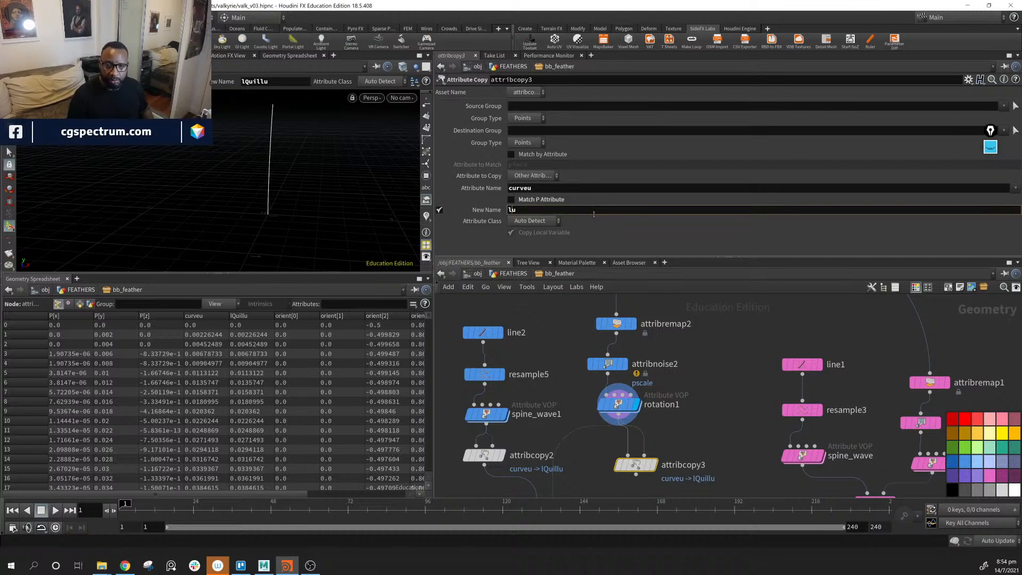
text(le)
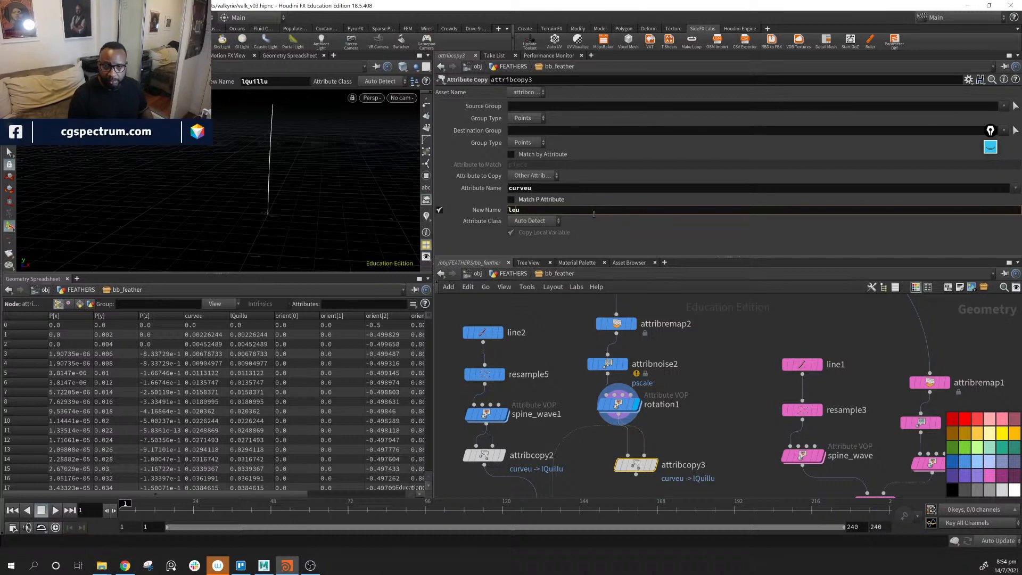
text(ft)
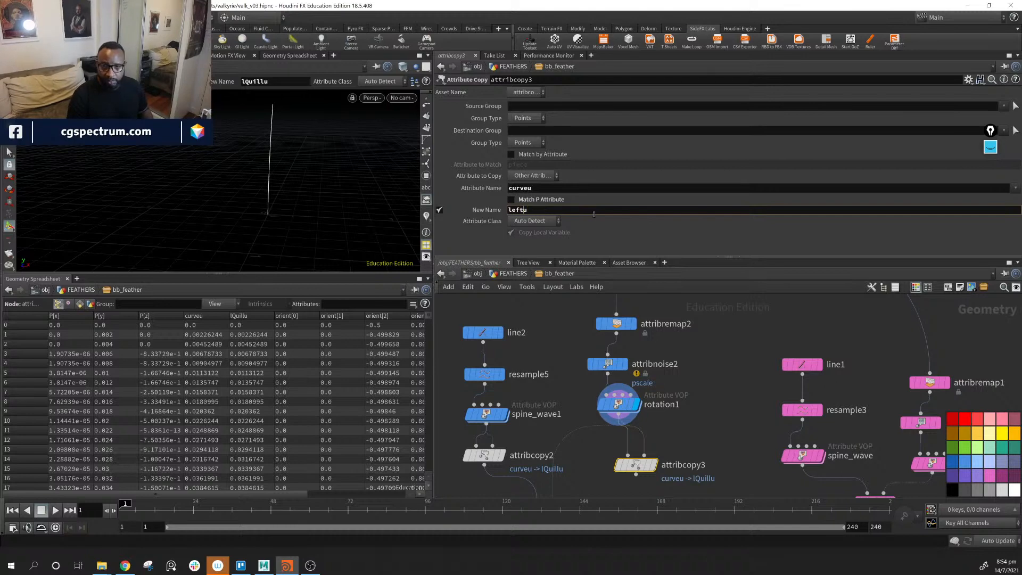
key(Return)
Connect attribcopy3 to the target points input of copytopoints2 and align it under rotation1.
middle_drag(690, 414, 692, 328)
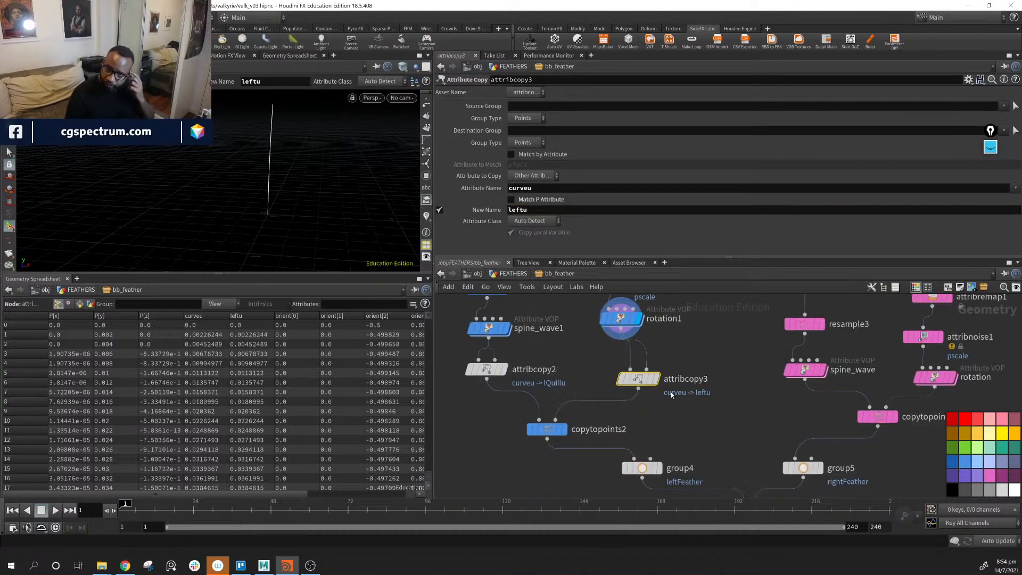
mouse_move(643, 381)
mouse_down()
mouse_move(622, 368)
mouse_move(625, 375)
mouse_up()
middle_drag(741, 422, 680, 438)
scroll(651, 440, down, 2)
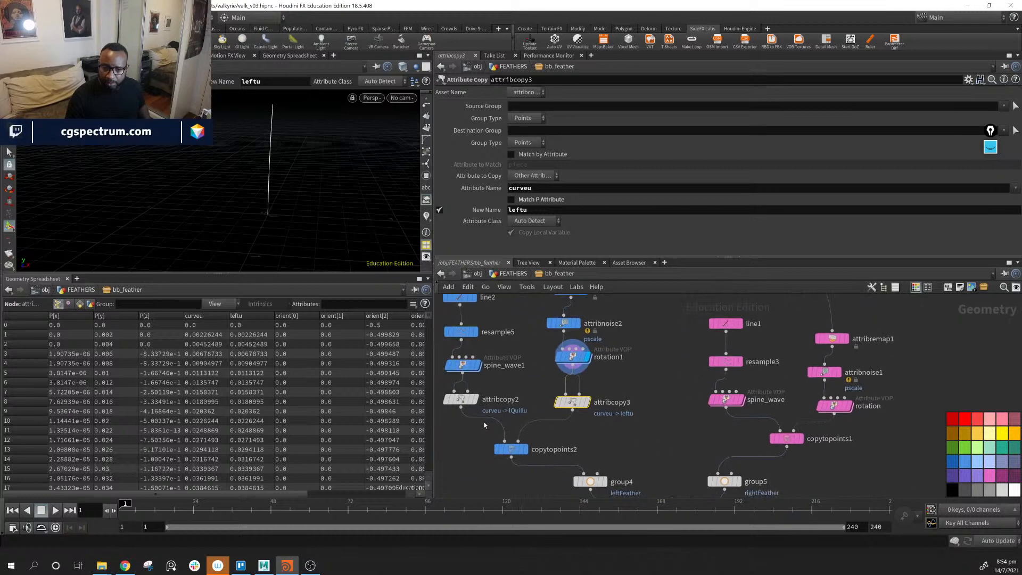
Duplicate attribcopy2 and attribcopy3 together for use in the pink right-feather branches.
click(461, 401)
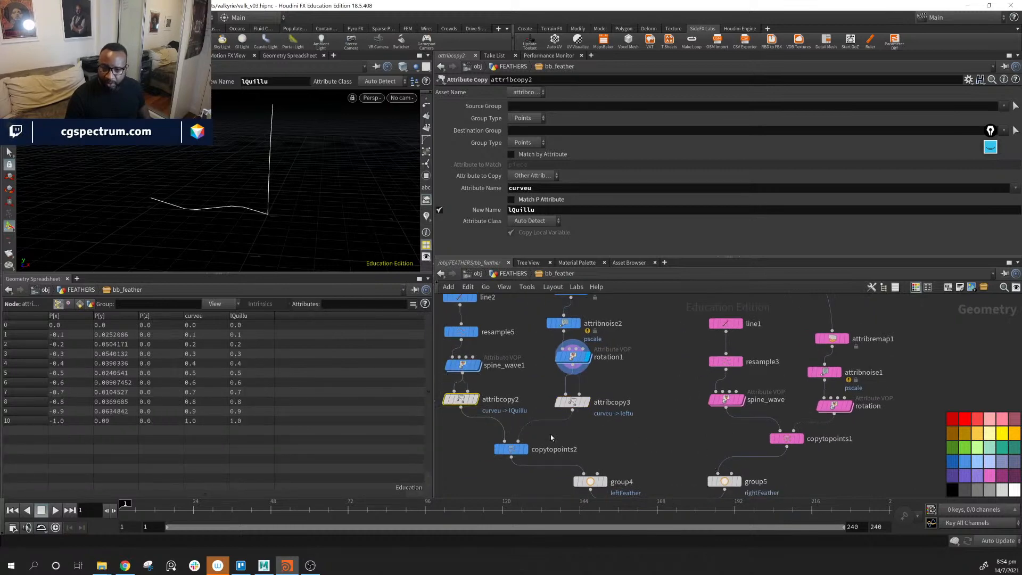
middle_drag(679, 397, 643, 434)
drag(621, 319, 801, 408)
middle_drag(555, 468, 618, 437)
drag(461, 424, 639, 395)
key(ctrl+c)
key(ctrl+v)
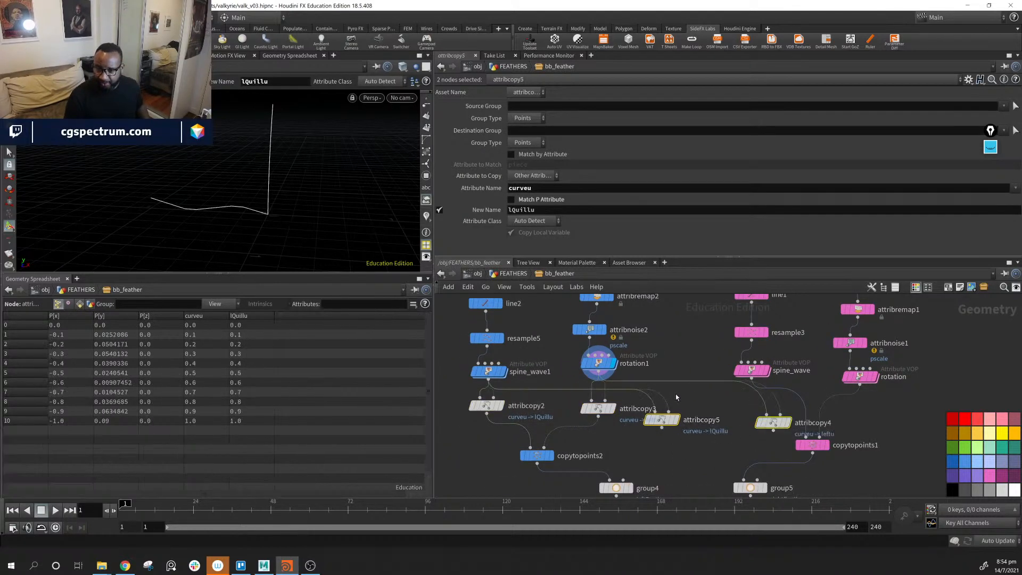
Cut the duplicates' old wires, then feed attribcopy5 from spine_wave and attribcopy4 from rotation in the pink branches.
key(y)
mouse_move(689, 369)
mouse_down()
mouse_move(657, 412)
mouse_move(772, 417)
mouse_up()
click(772, 417)
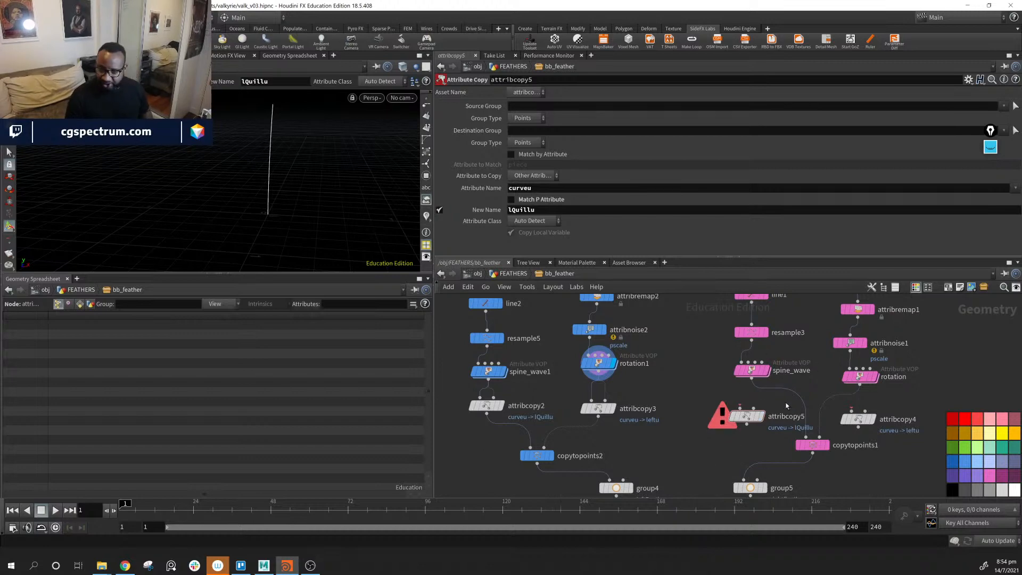
key(j)
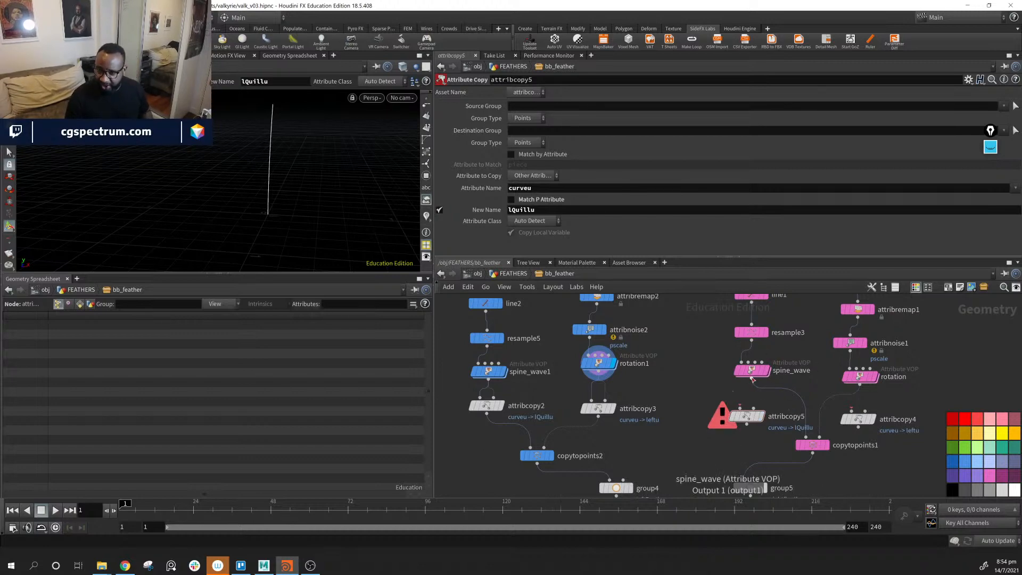
drag(752, 388, 769, 429)
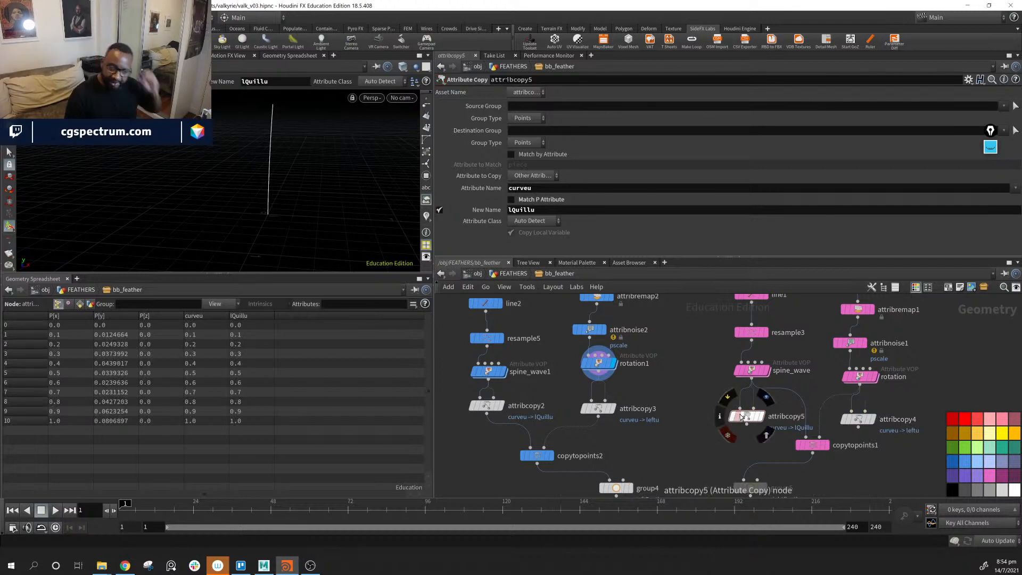
scroll(768, 430, up, 2)
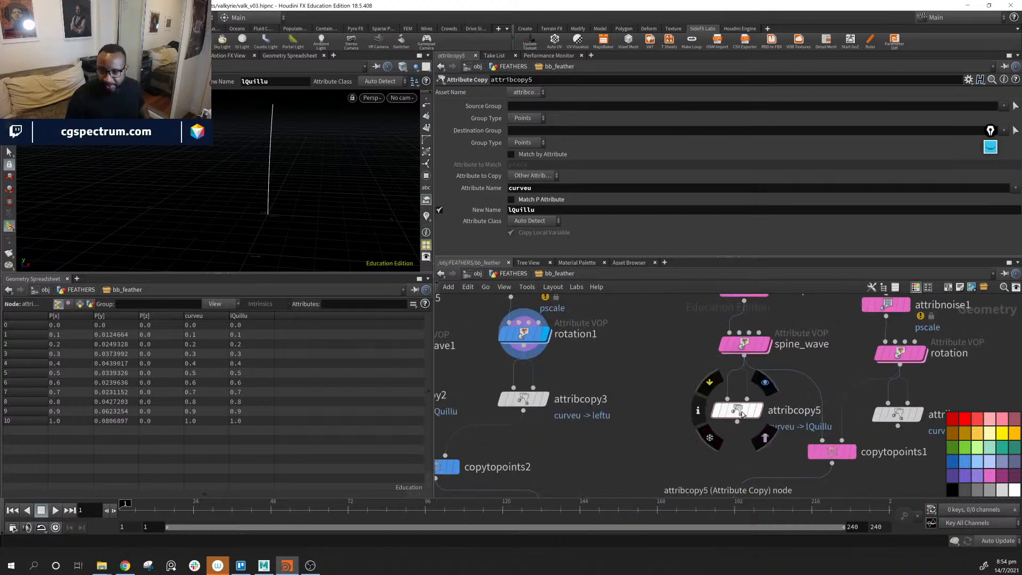
drag(740, 411, 735, 414)
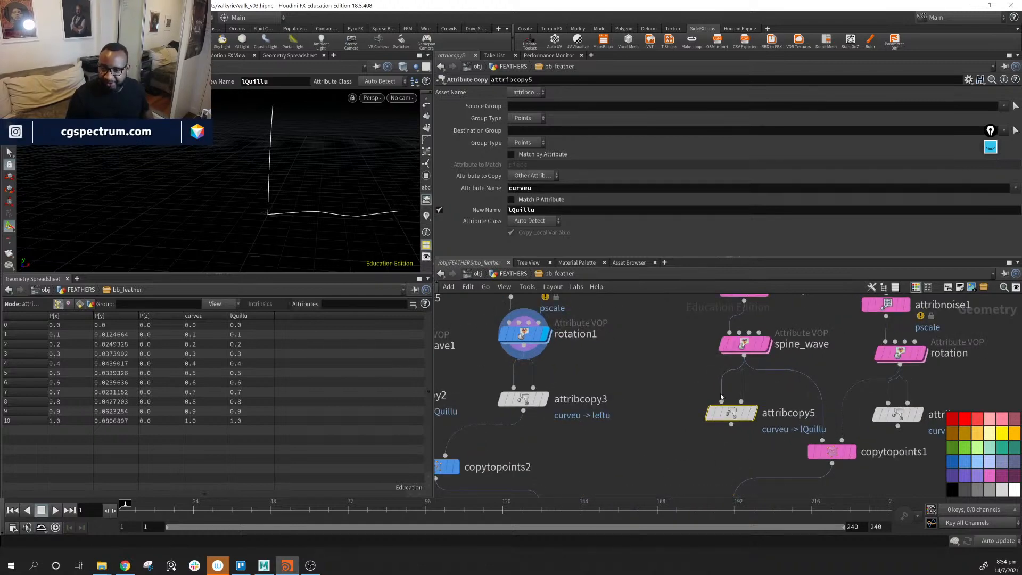
Set the new attribute name to rQuillu on attribcopy5 and rightu on attribcopy4.
click(555, 210)
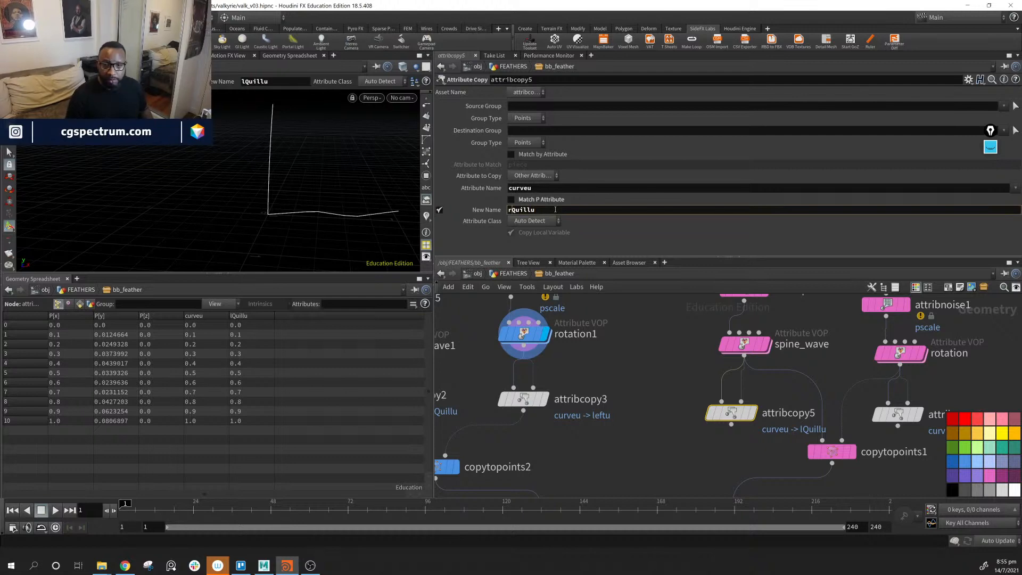
key(Return)
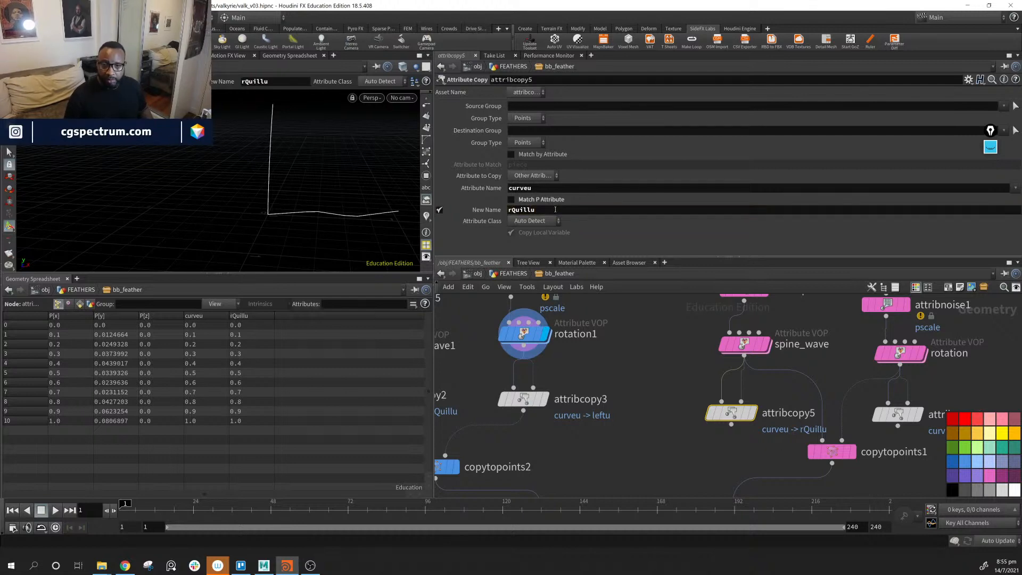
click(897, 414)
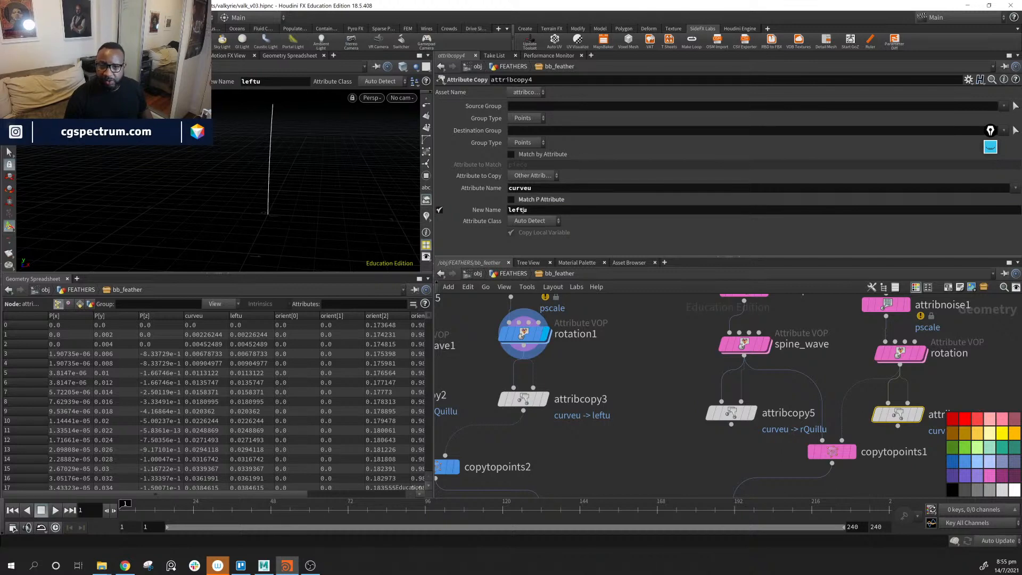
click(523, 210)
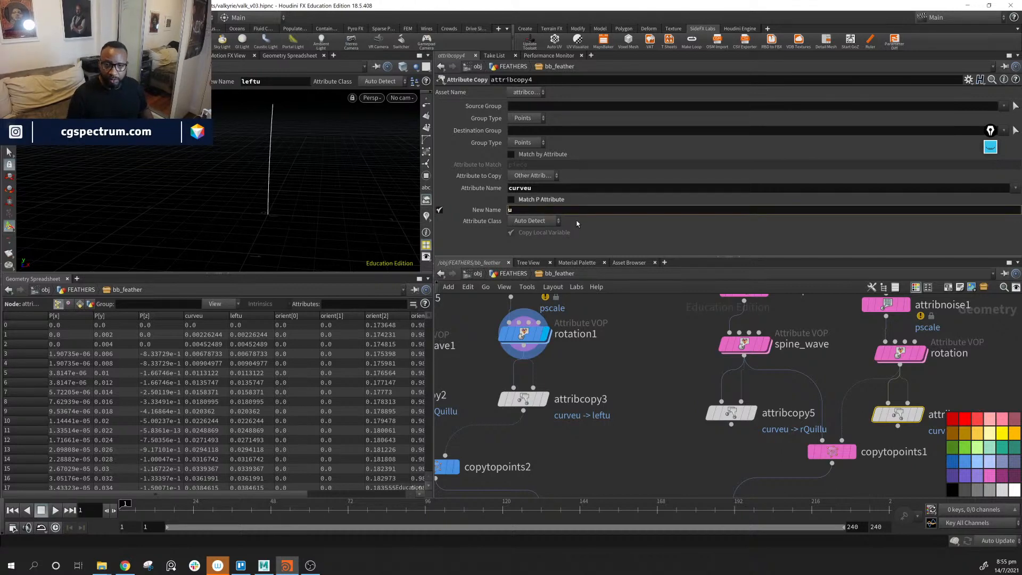
text(right)
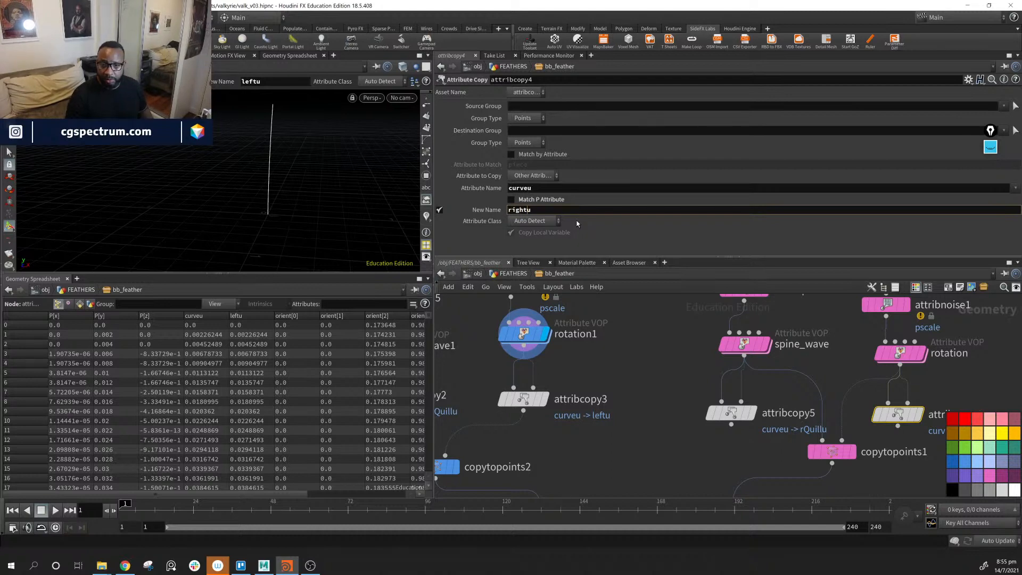
key(Return)
Wire attribcopy5 into the first input of copytopoints1 and attribcopy4 into its target points input.
drag(898, 426, 829, 446)
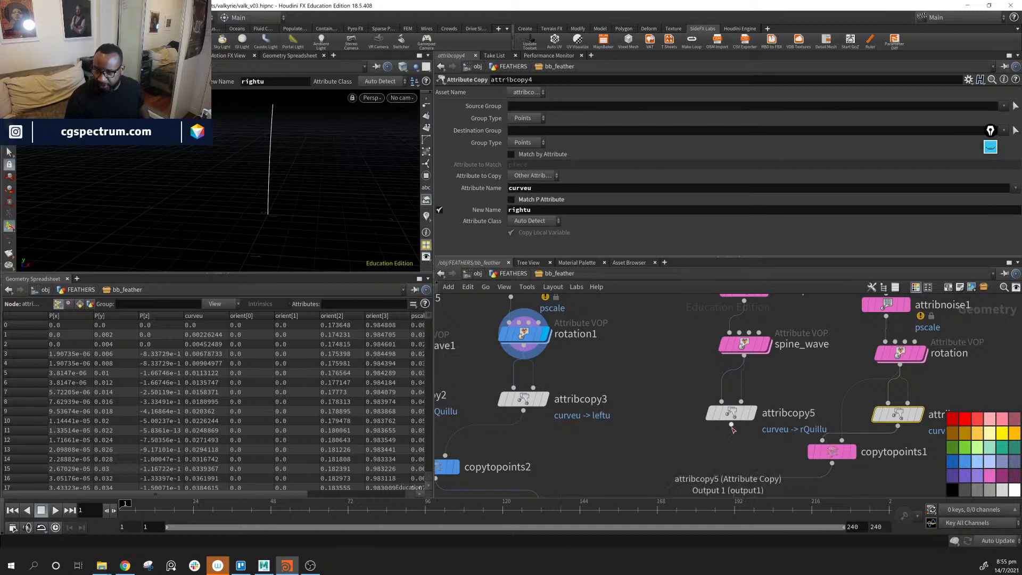
drag(731, 424, 823, 441)
drag(897, 426, 843, 441)
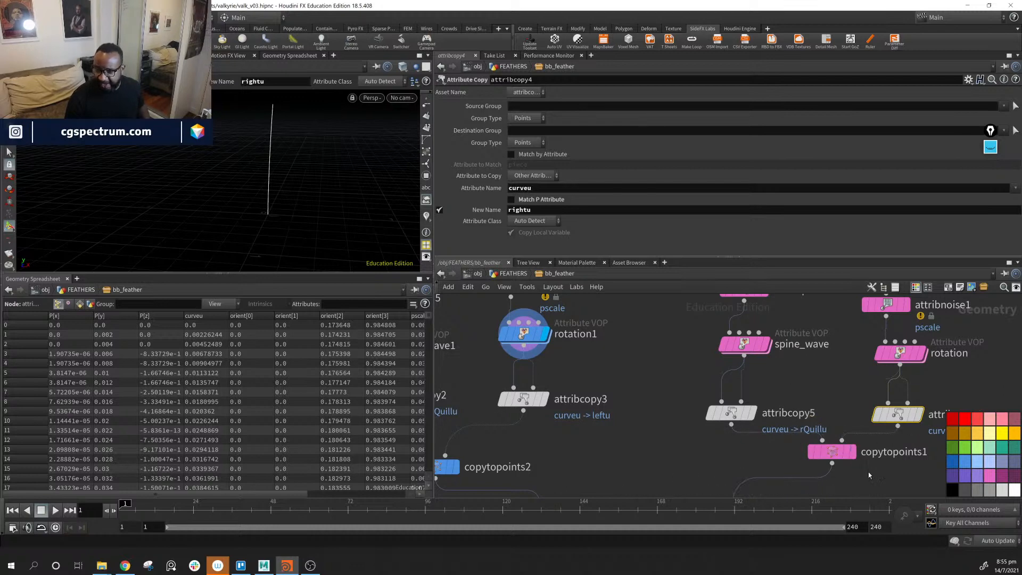
middle_drag(868, 472, 885, 353)
scroll(851, 442, down, 2)
middle_drag(865, 435, 769, 408)
scroll(871, 464, down, 3)
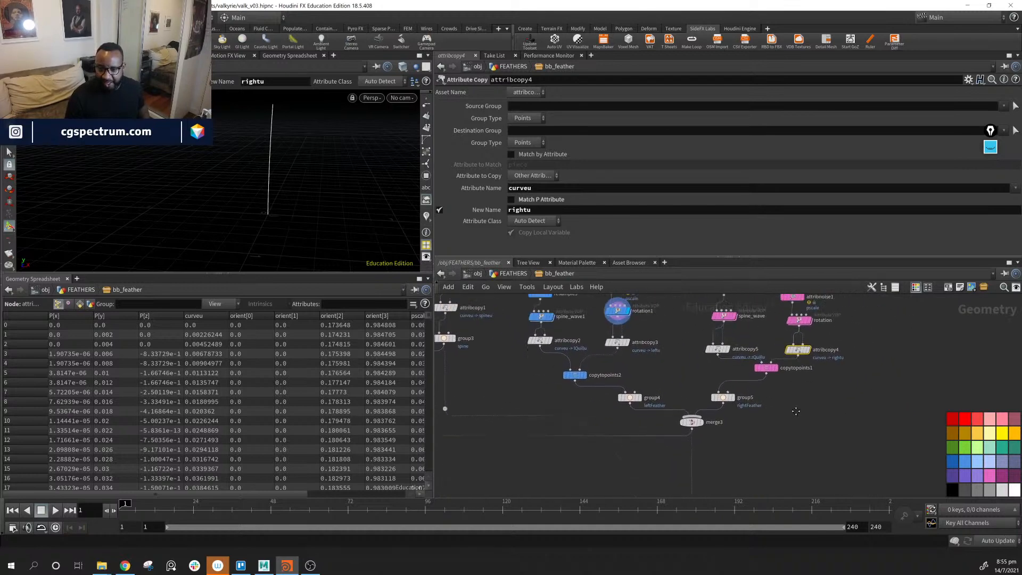
Move OUT_FEATHER_CRV closer beneath attribdelete1 and set the FEATHER_CRV output node off to one side below it.
middle_drag(749, 463, 835, 291)
middle_drag(865, 433, 888, 314)
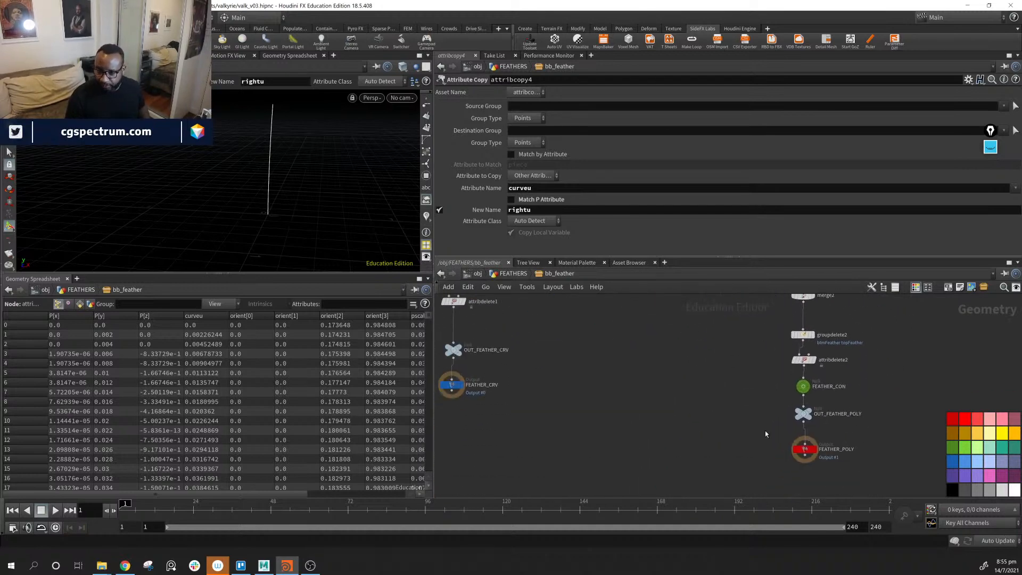
middle_drag(676, 445, 717, 484)
middle_drag(655, 342, 749, 345)
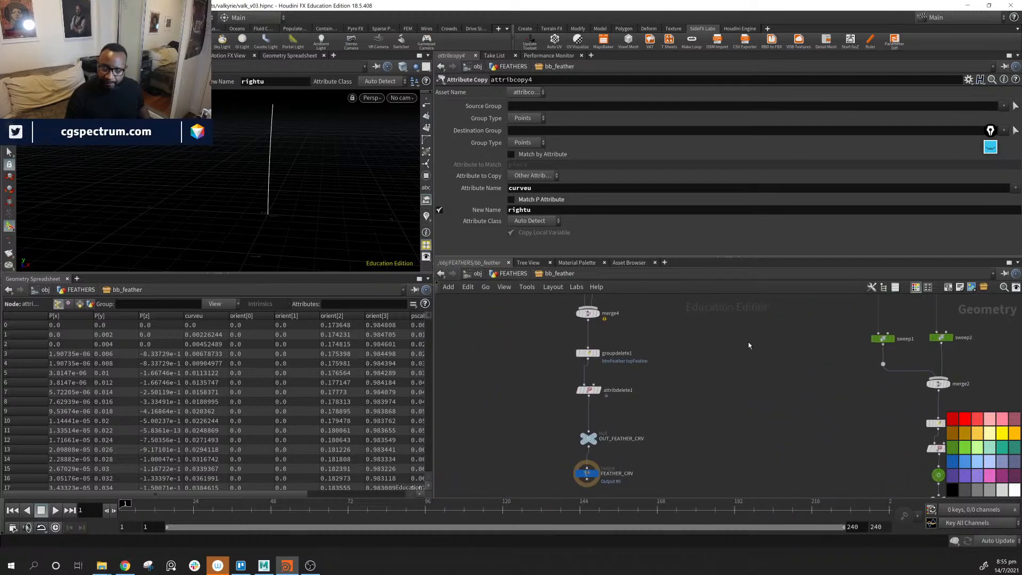
mouse_move(748, 346)
middle_down()
mouse_move(679, 362)
mouse_move(650, 404)
mouse_move(781, 363)
mouse_move(796, 339)
mouse_move(730, 341)
middle_up()
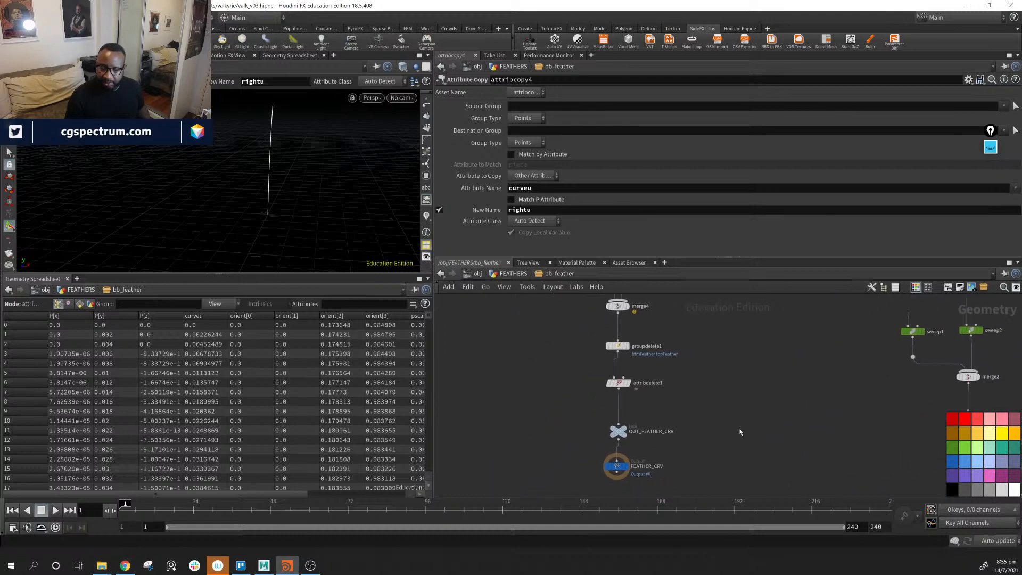
scroll(740, 431, up, 2)
middle_drag(589, 435, 592, 396)
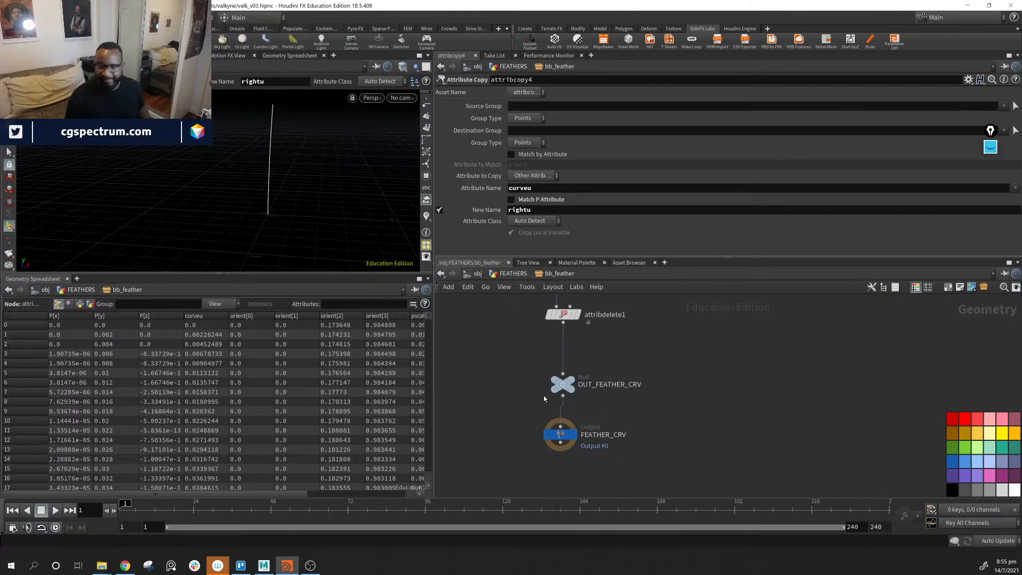
drag(561, 392, 558, 355)
drag(561, 434, 478, 426)
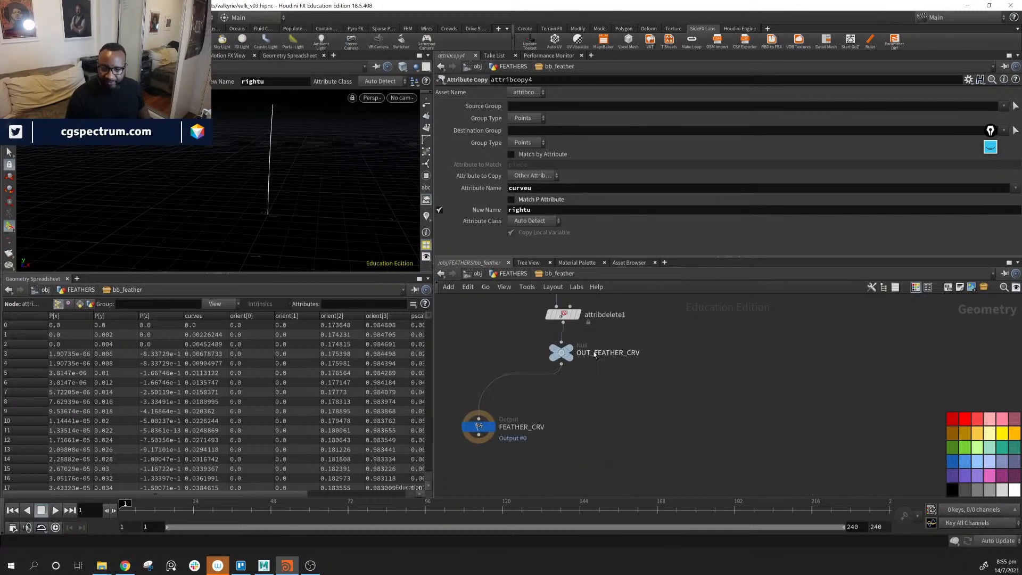
Display the OUT_FEATHER_CRV node's geometry in the viewport.
middle_drag(639, 397, 336, 387)
middle_drag(650, 416, 634, 367)
scroll(637, 367, down, 2)
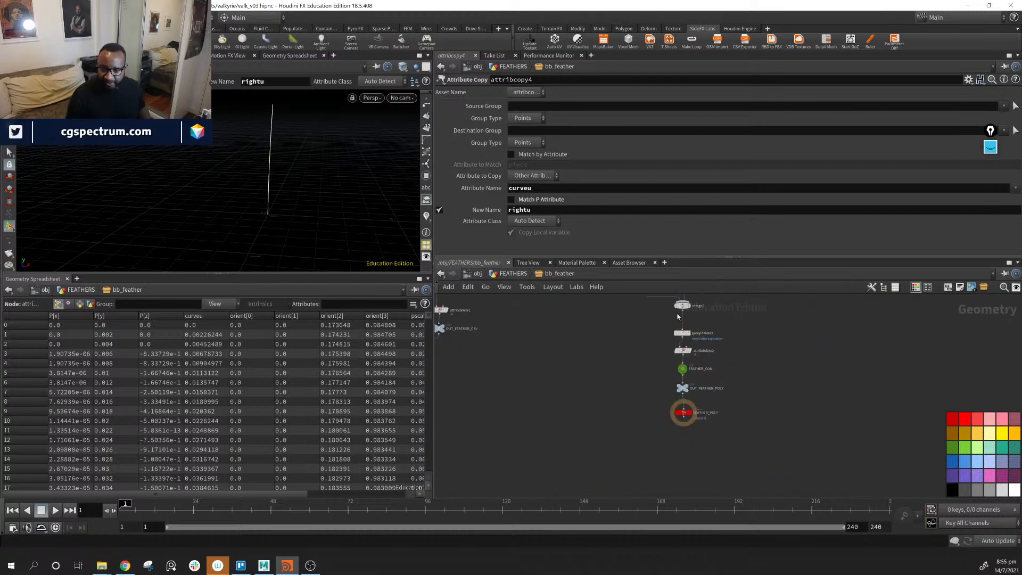
middle_drag(443, 345, 524, 346)
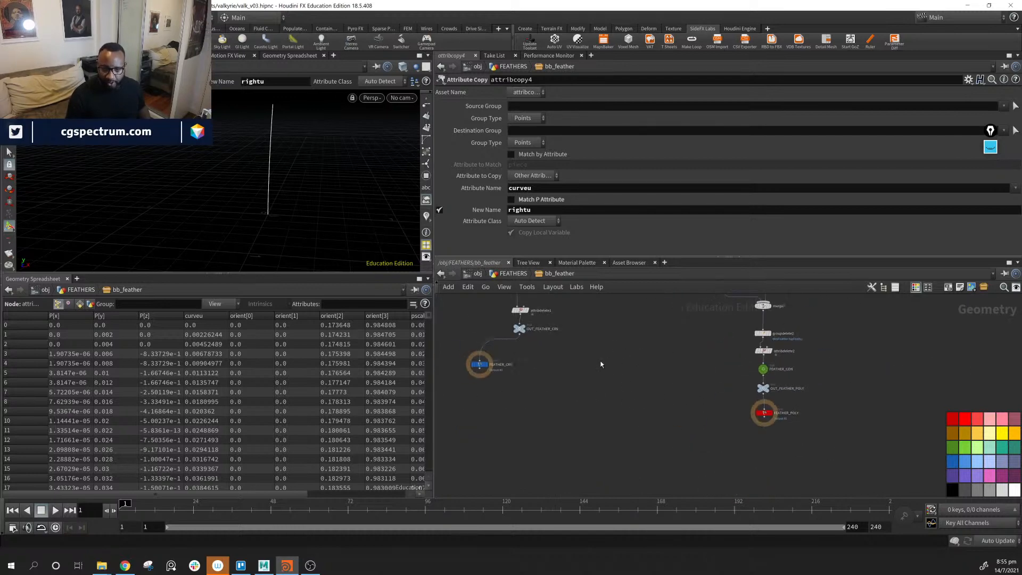
scroll(600, 365, up, 2)
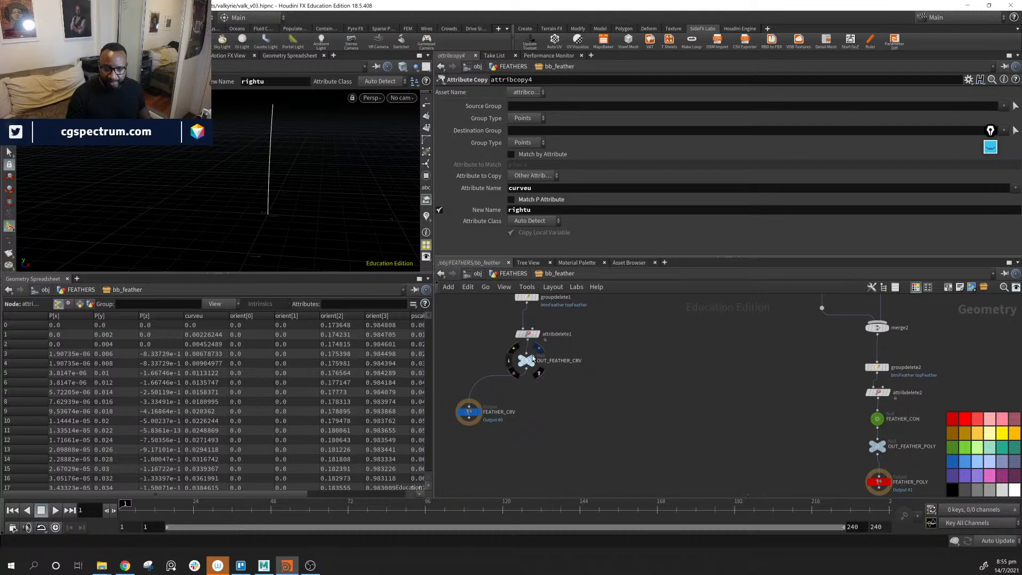
click(536, 361)
middle_drag(669, 423, 667, 439)
Add a Bound node beside the FEATHER_CRV output, feed it from OUT_FEATHER_CRV and display it.
key(Tab)
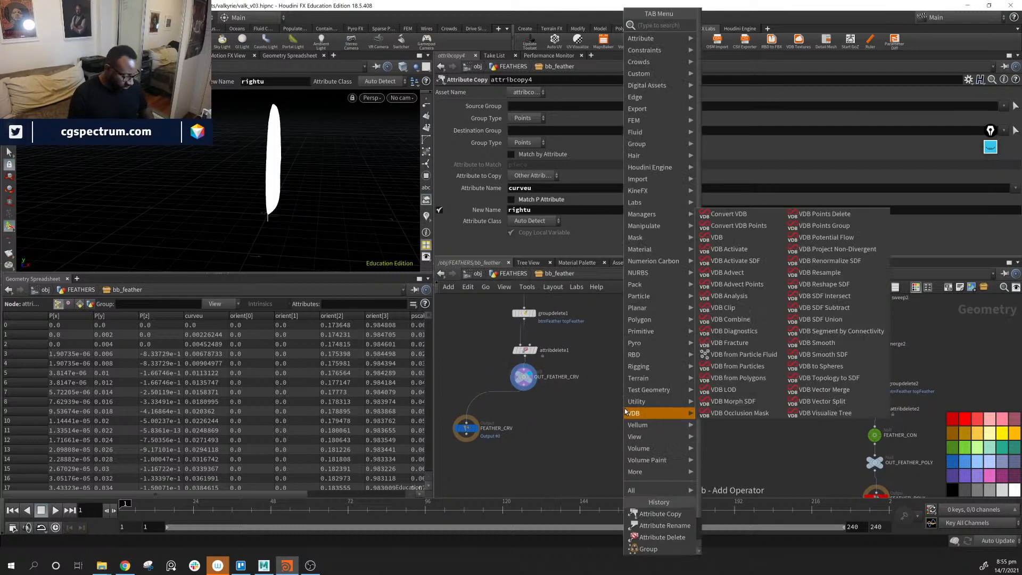
text(bou)
key(Return)
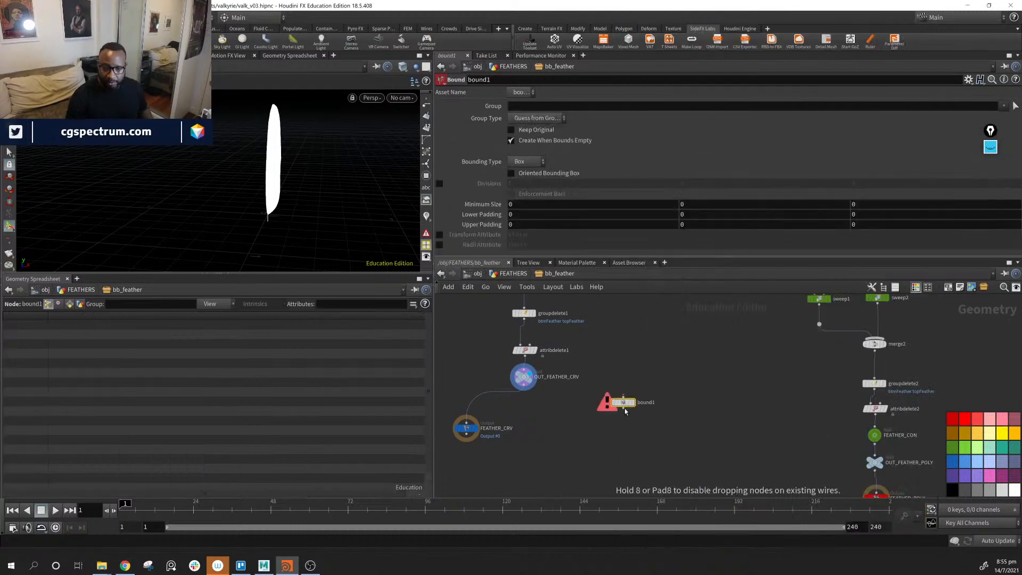
click(628, 440)
drag(529, 390, 629, 434)
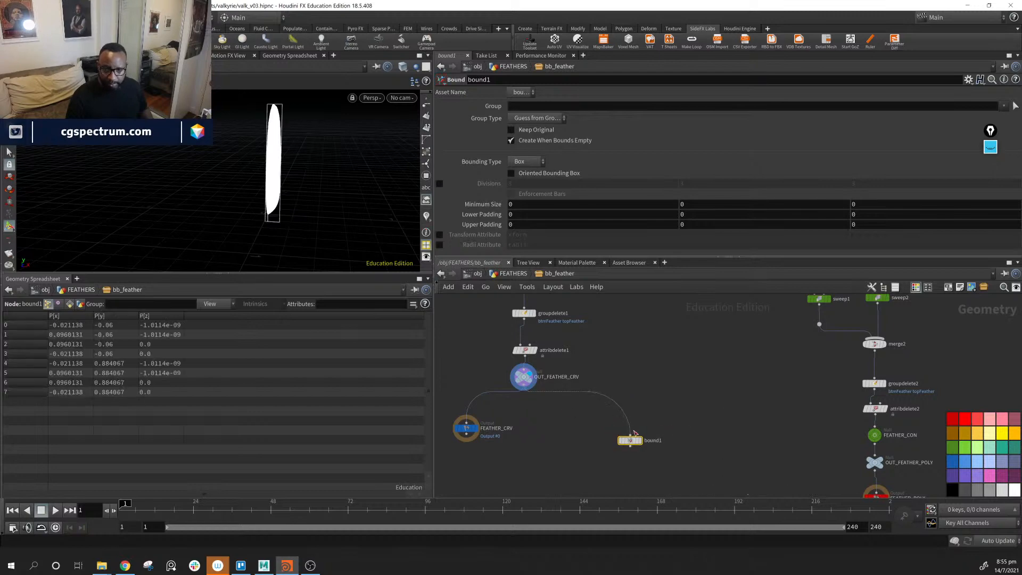
click(639, 440)
Compare the Box and Sphere bounding types on bound1, and settle on Rectangle.
drag(288, 157, 308, 224)
click(523, 162)
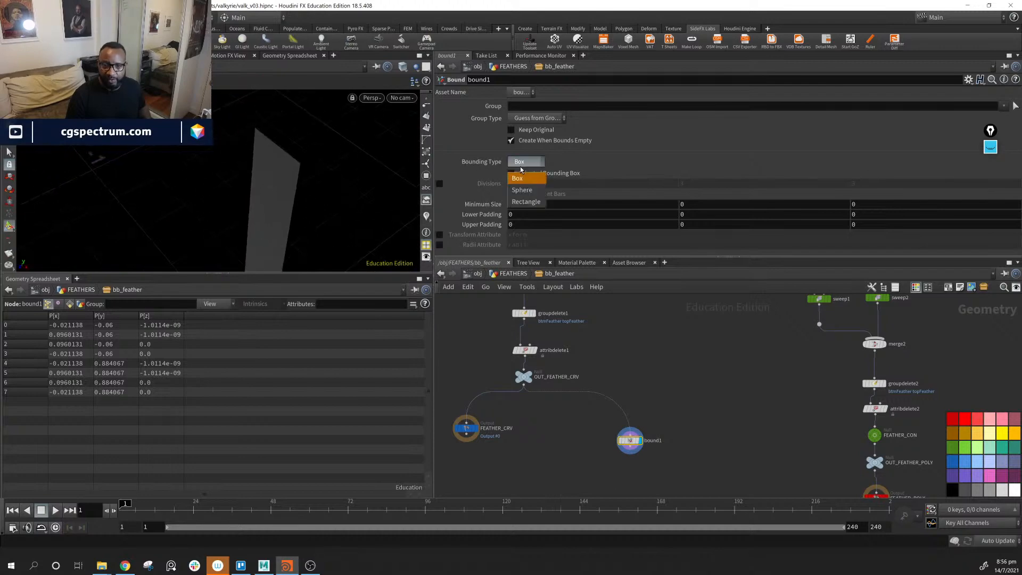
click(526, 201)
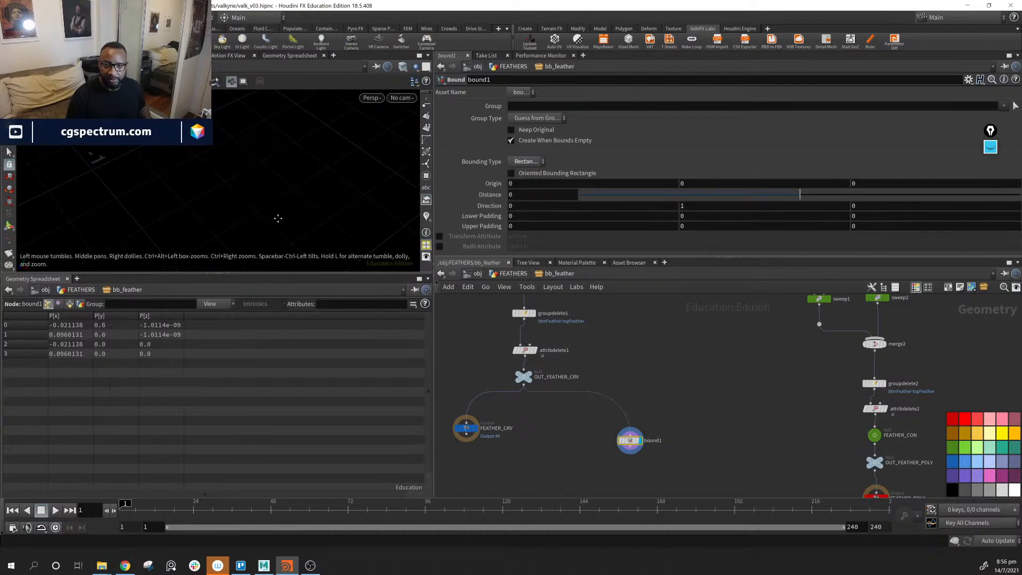
click(525, 162)
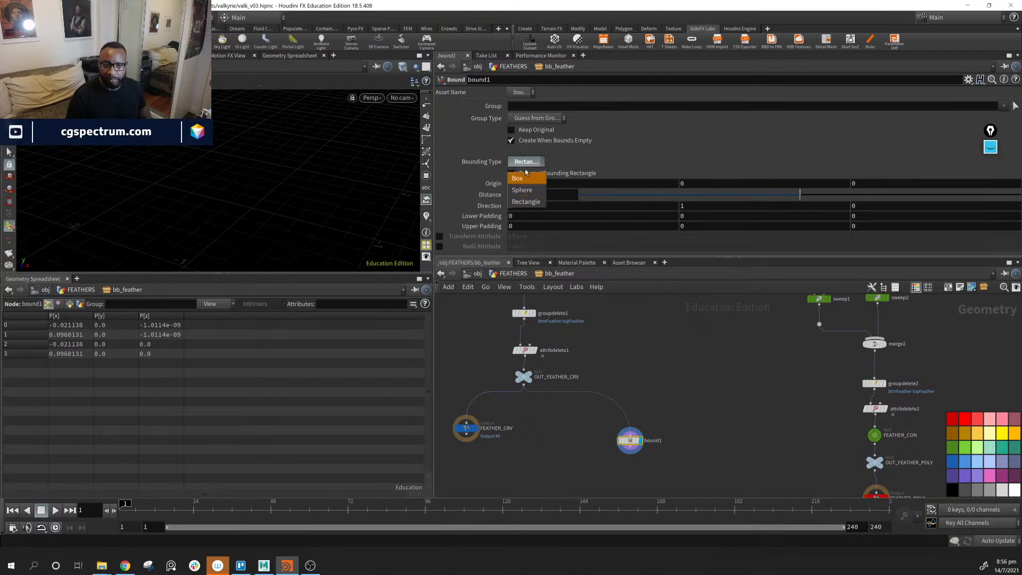
click(528, 182)
click(524, 162)
click(526, 190)
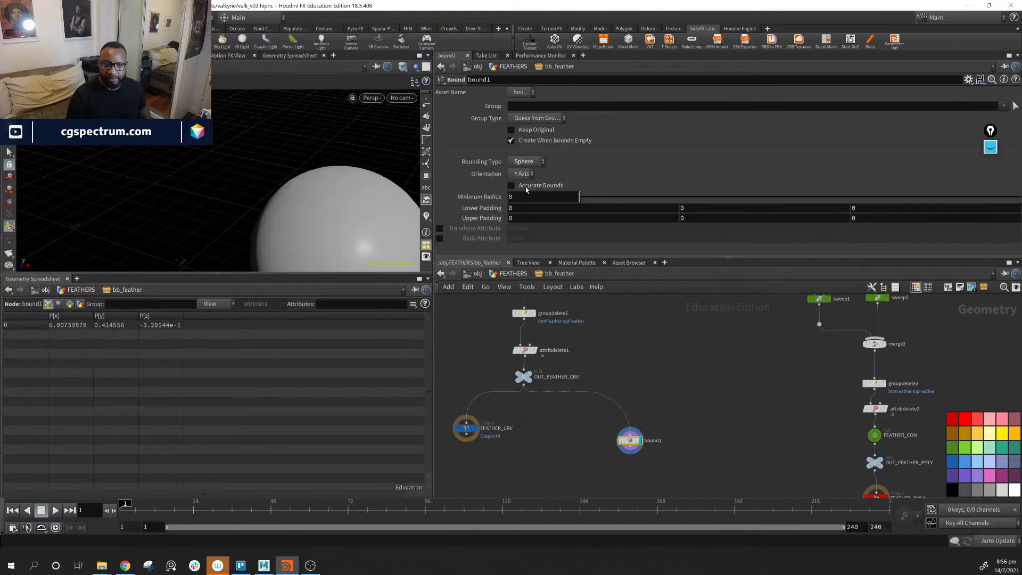
click(528, 162)
click(532, 203)
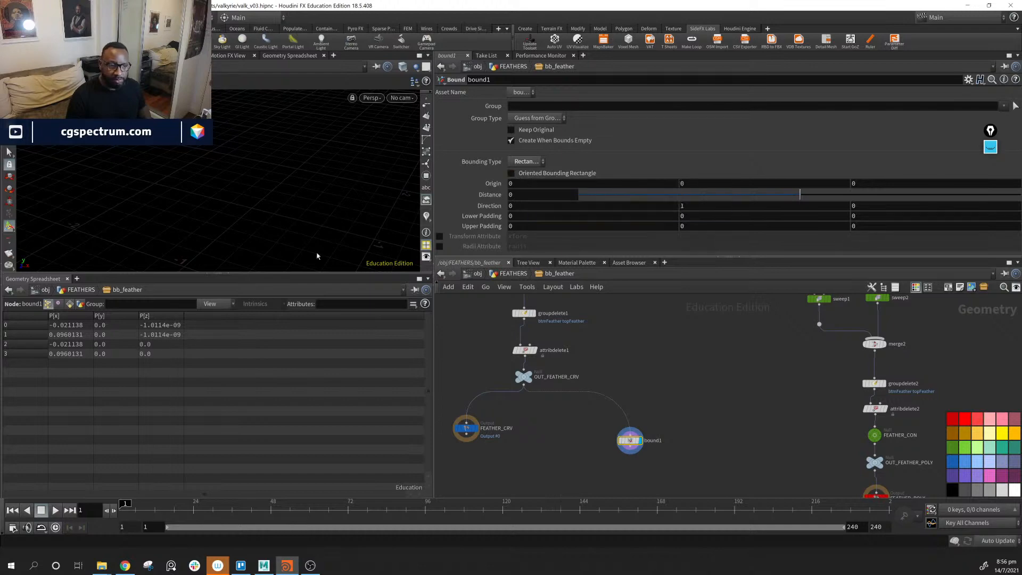
Try a distance of -0.972 for the bounding rectangle on bound1.
key(Escape)
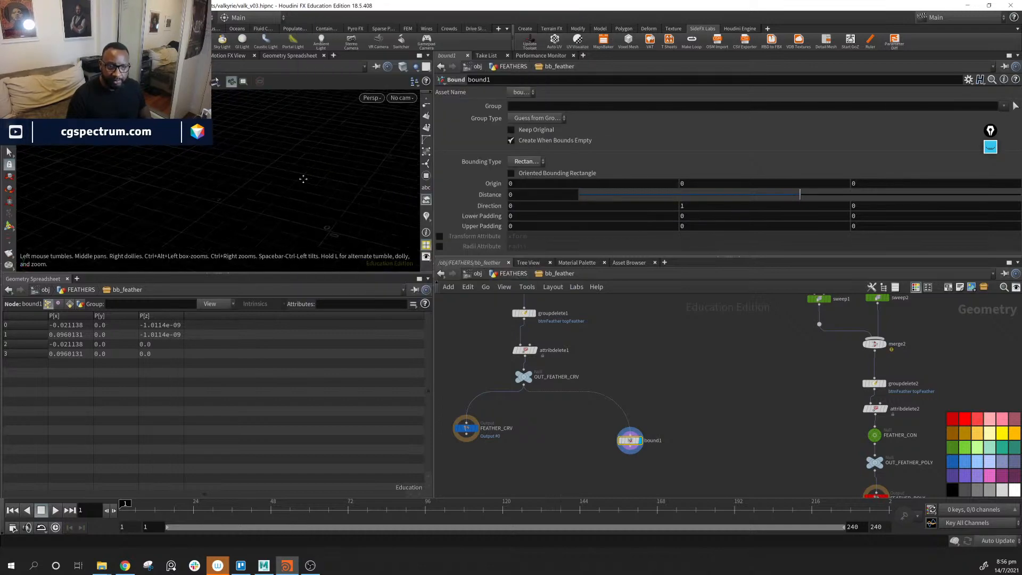
drag(197, 189, 242, 209)
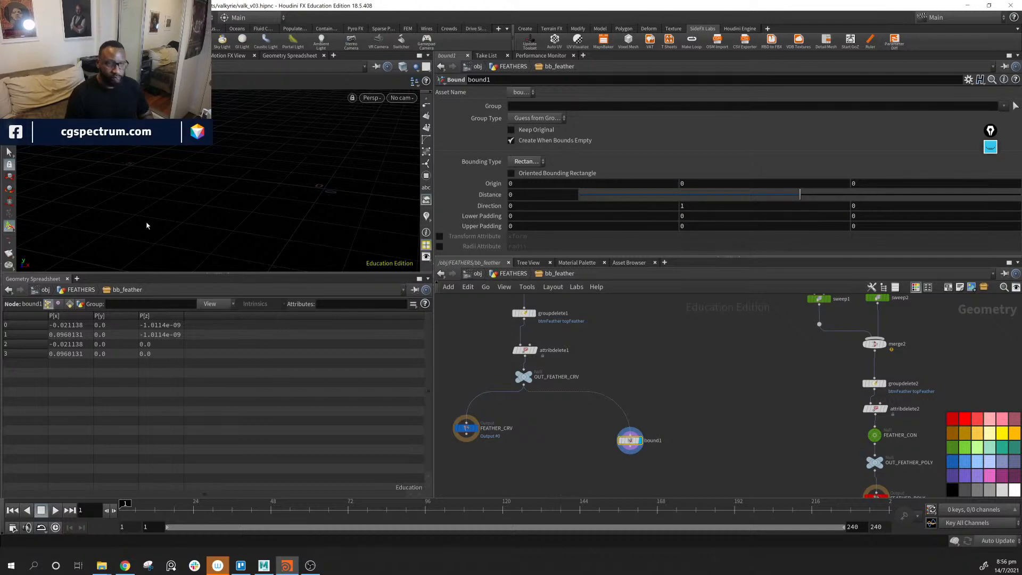
key(space+g)
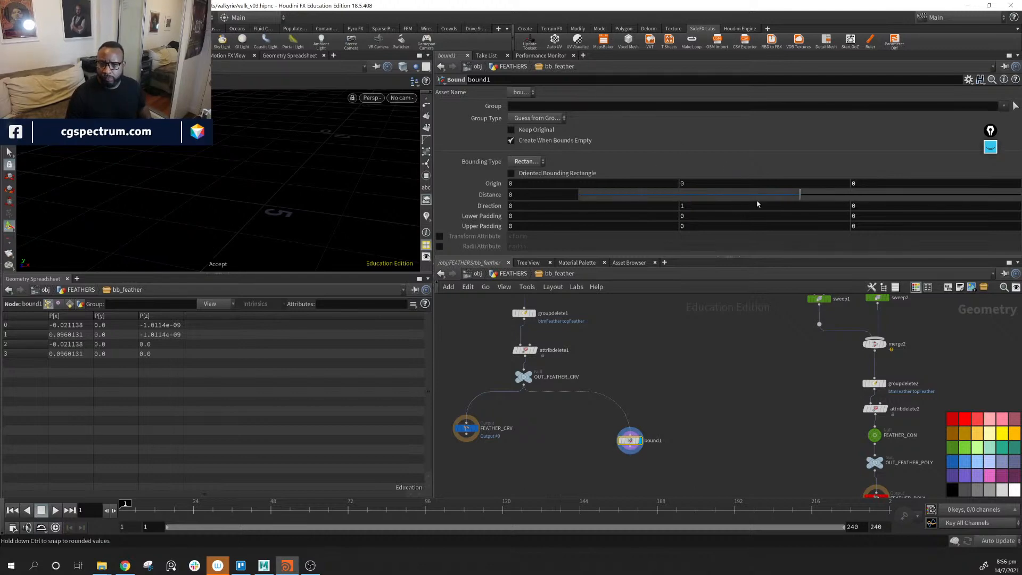
drag(800, 196, 756, 197)
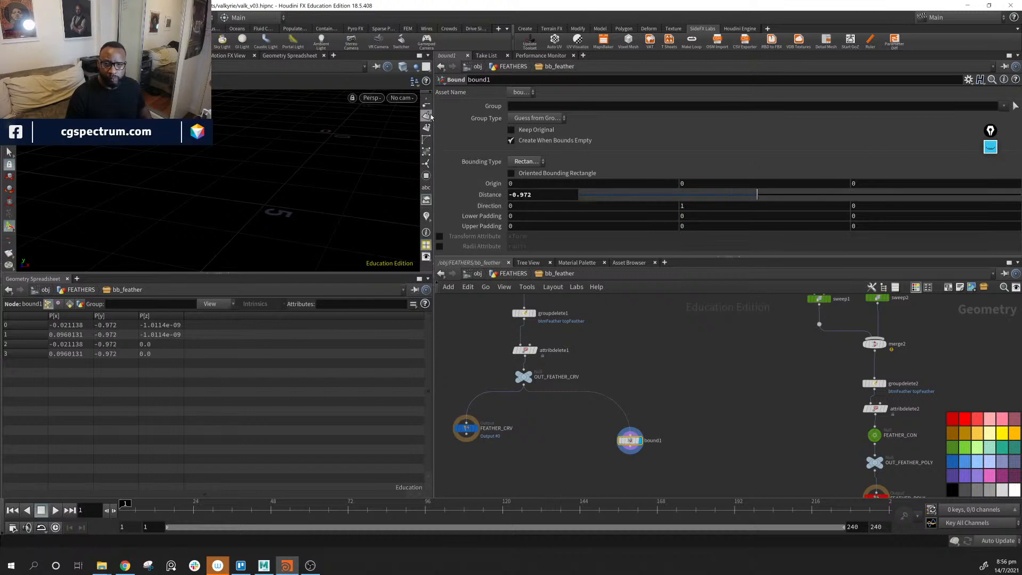
Turn on point display in the viewport to locate the bounding rectangle's corners.
scroll(426, 136, up, 2)
scroll(426, 148, down, 1)
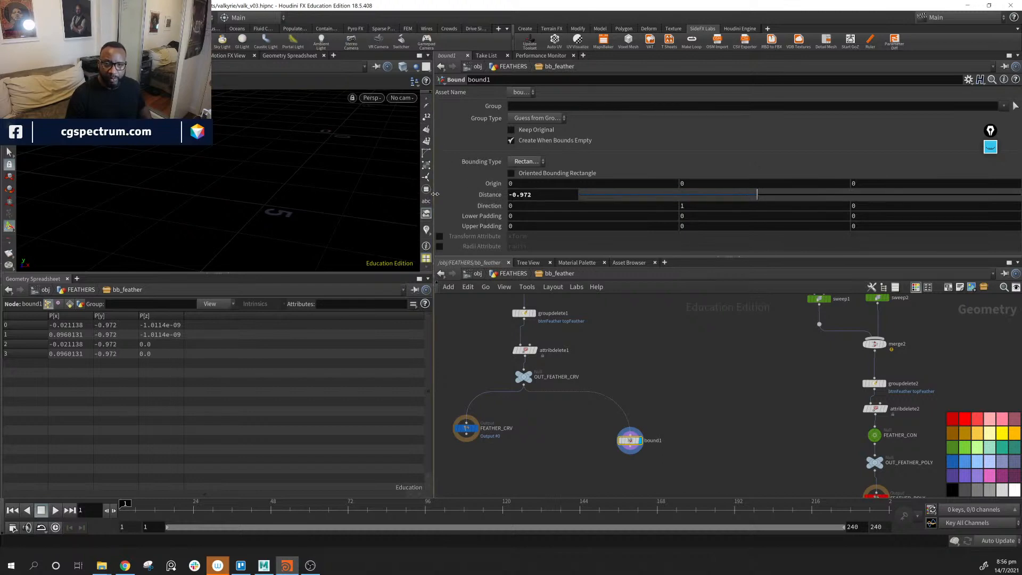
scroll(427, 176, up, 4)
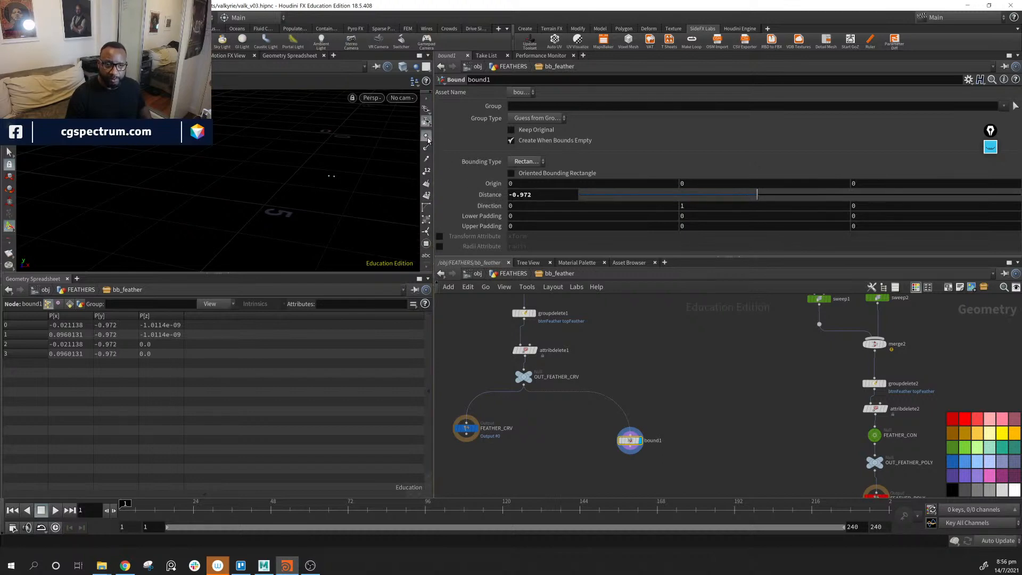
alt+drag(324, 198, 277, 167)
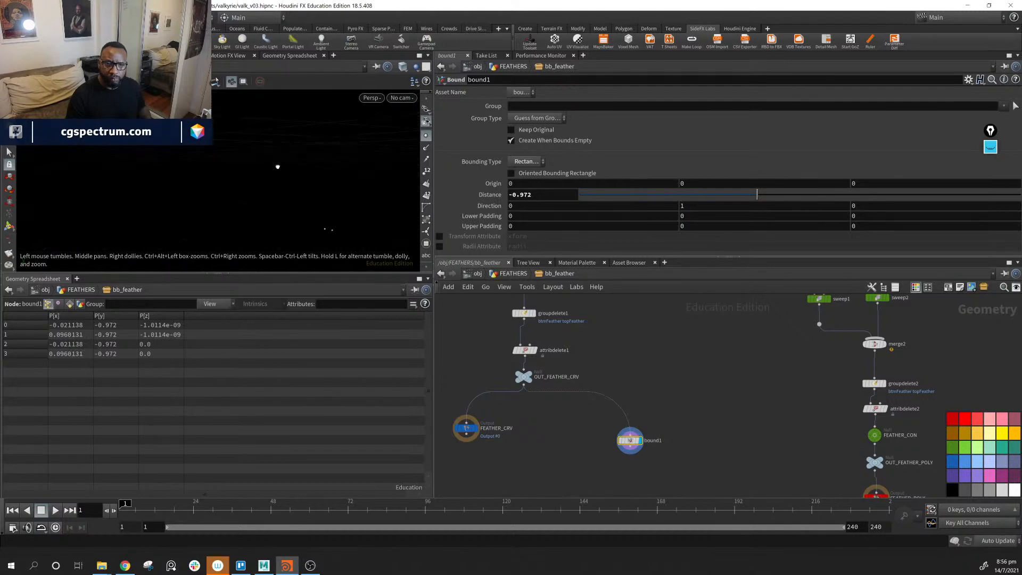
Set the bounding rectangle's direction to 0, 0, 1 so it faces along Z.
double_click(713, 206)
text(0)
key(Return)
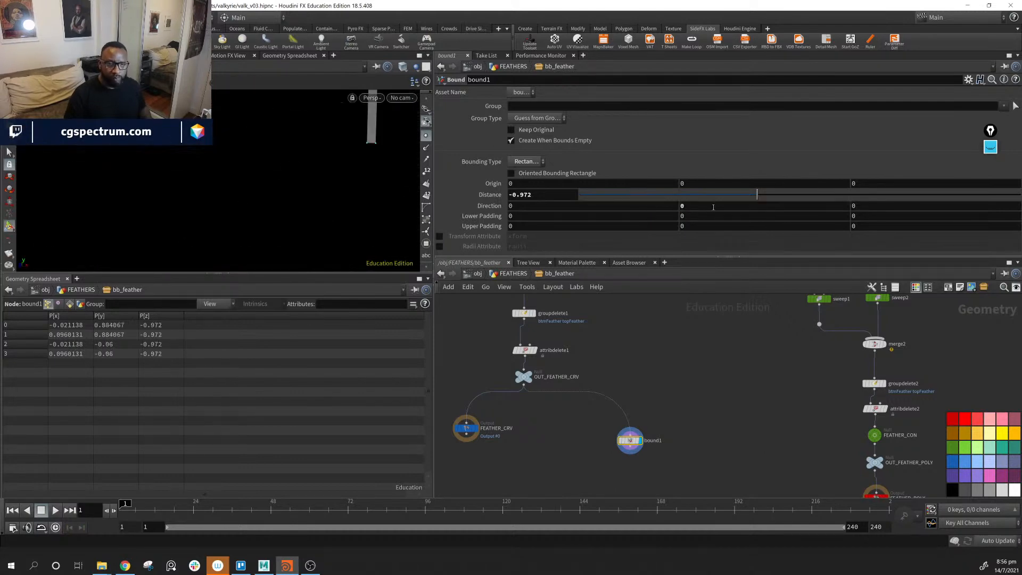
double_click(855, 207)
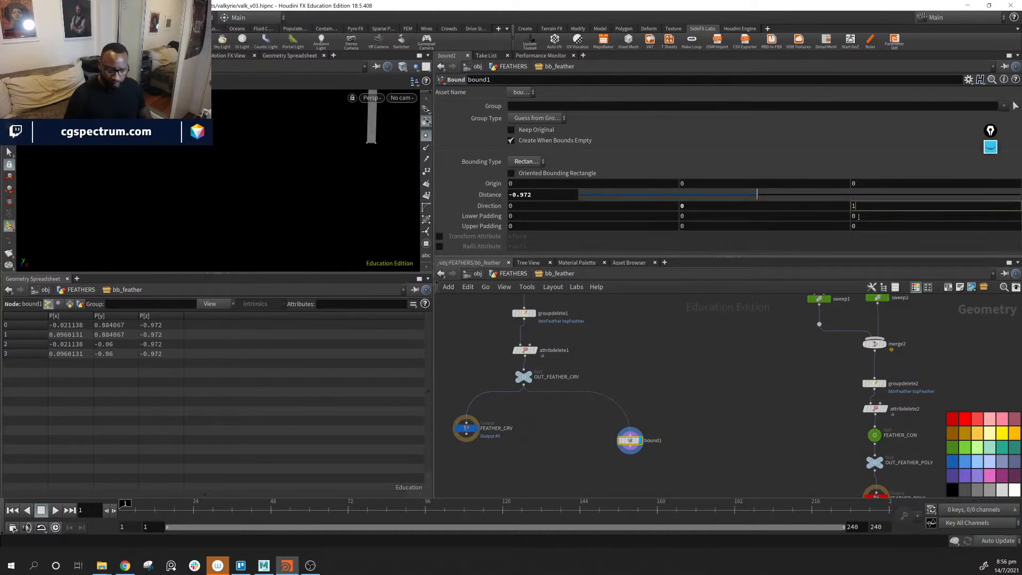
text(1)
key(Return)
alt+drag(391, 131, 399, 149)
alt+middle_drag(398, 149, 358, 183)
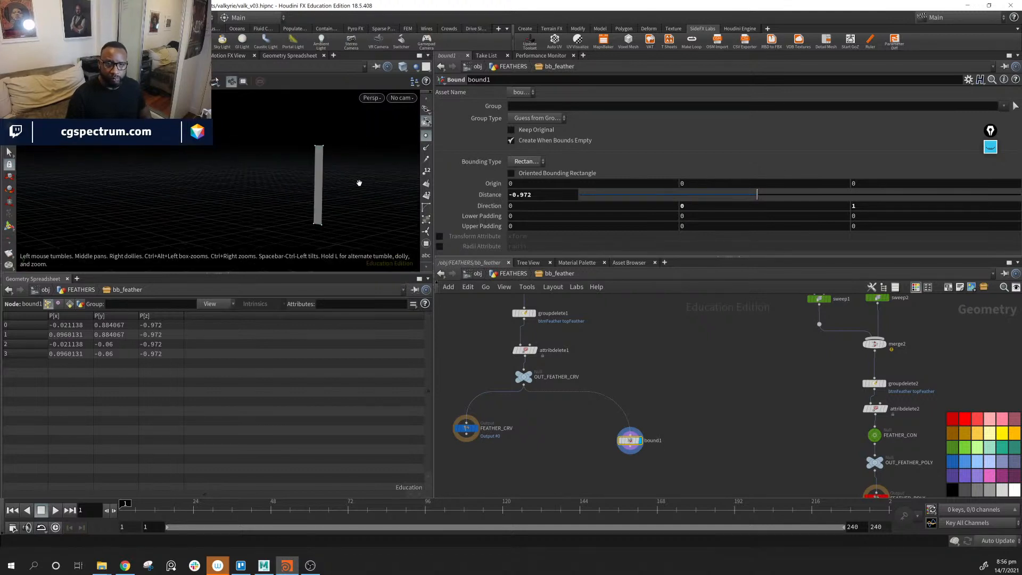
alt+drag(358, 182, 327, 195)
Show OUT_FEATHER_CRV as a template alongside the bounding rectangle, and set bound1's distance to 0.
click(534, 379)
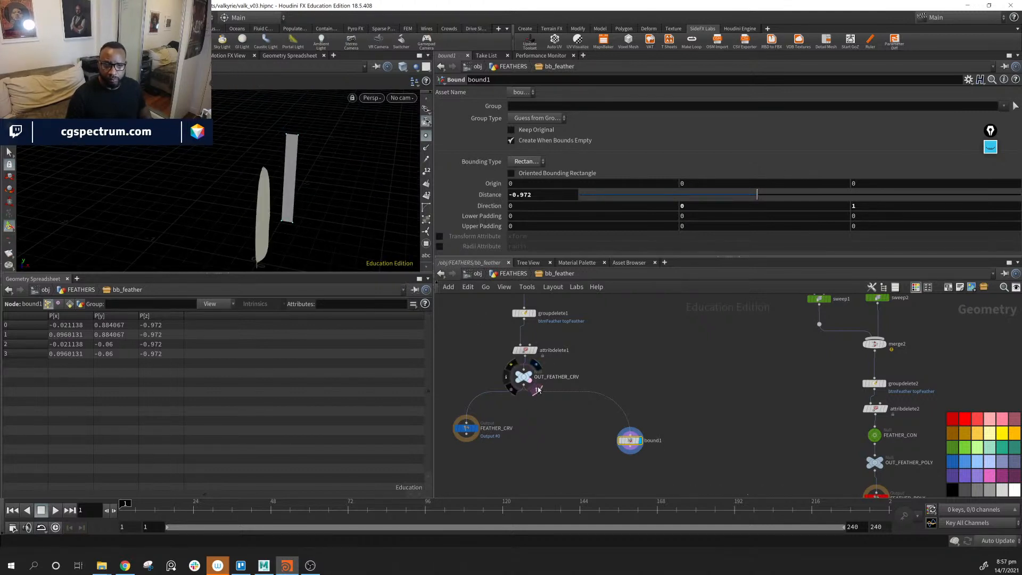
drag(255, 195, 258, 196)
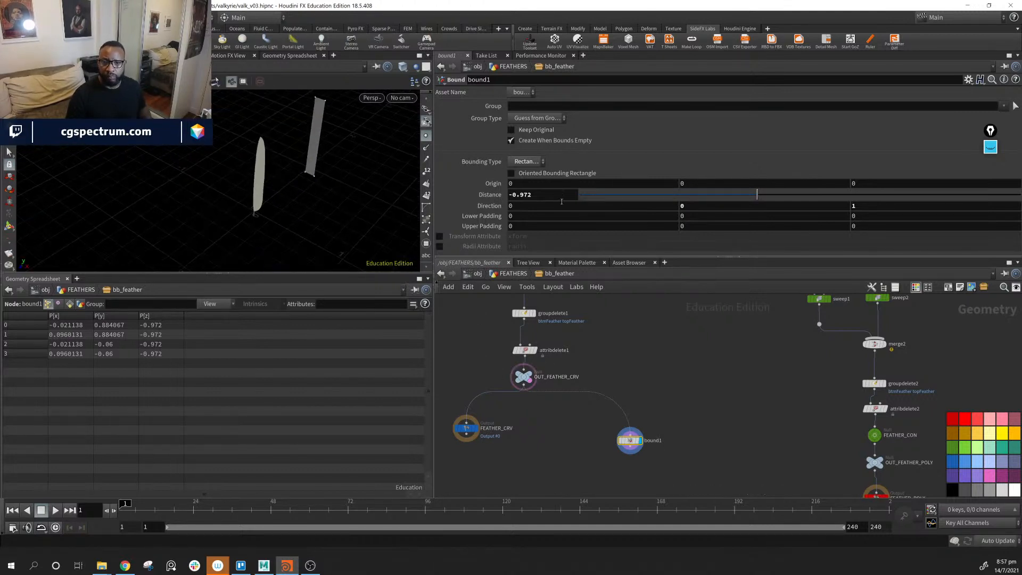
click(545, 198)
text(0)
key(Return)
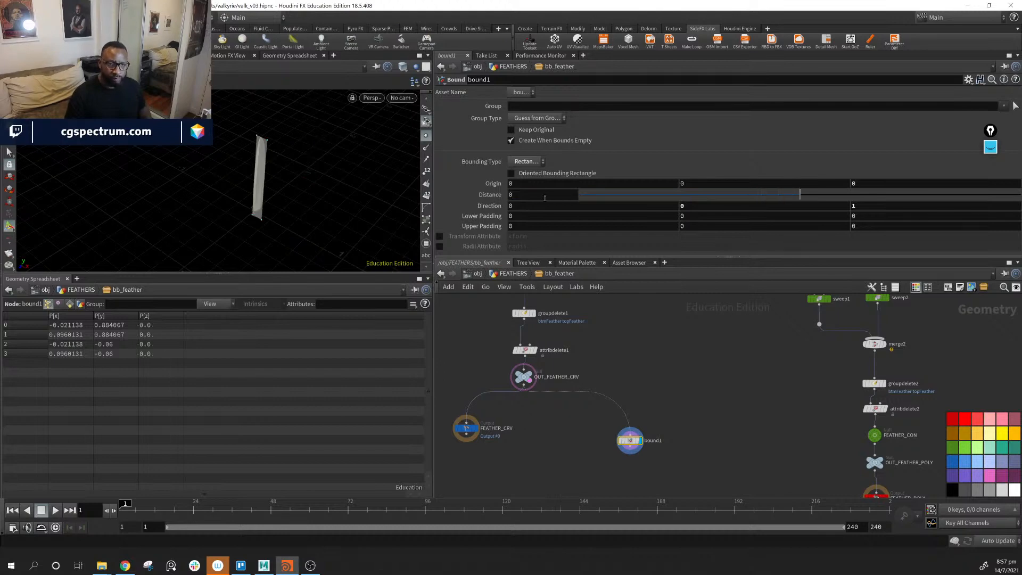
alt+drag(235, 164, 274, 132)
alt+right_drag(273, 132, 408, 205)
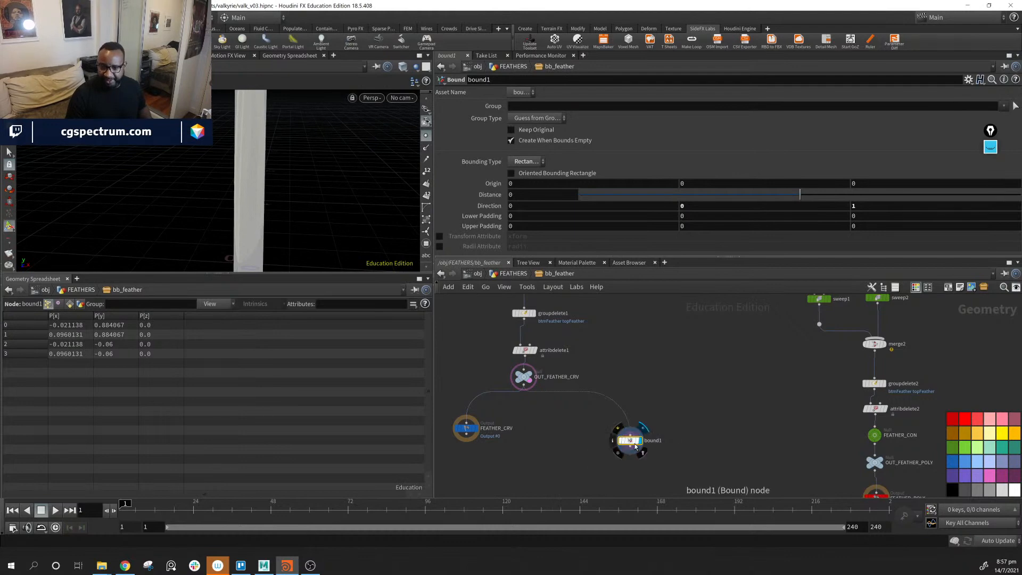
drag(631, 441, 647, 433)
alt+right_drag(284, 217, 266, 202)
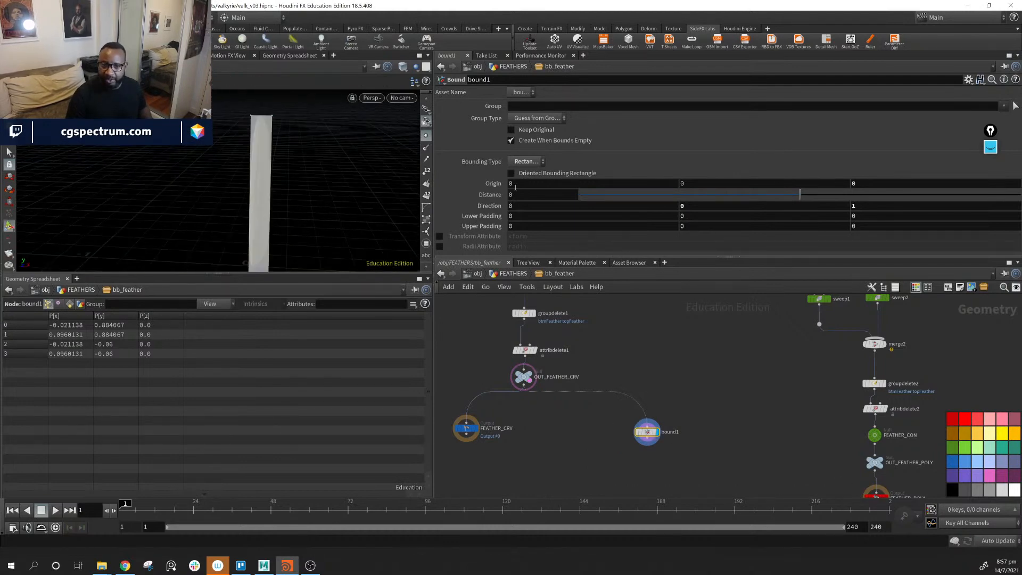
middle_drag(486, 217, 503, 220)
key(ctrl+z)
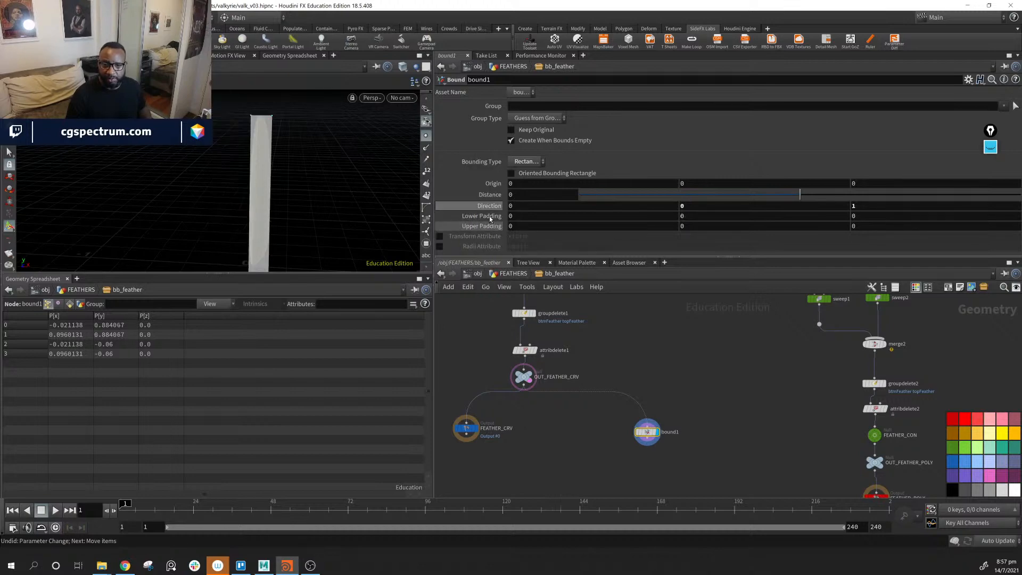
shift+click(489, 217)
click(793, 67)
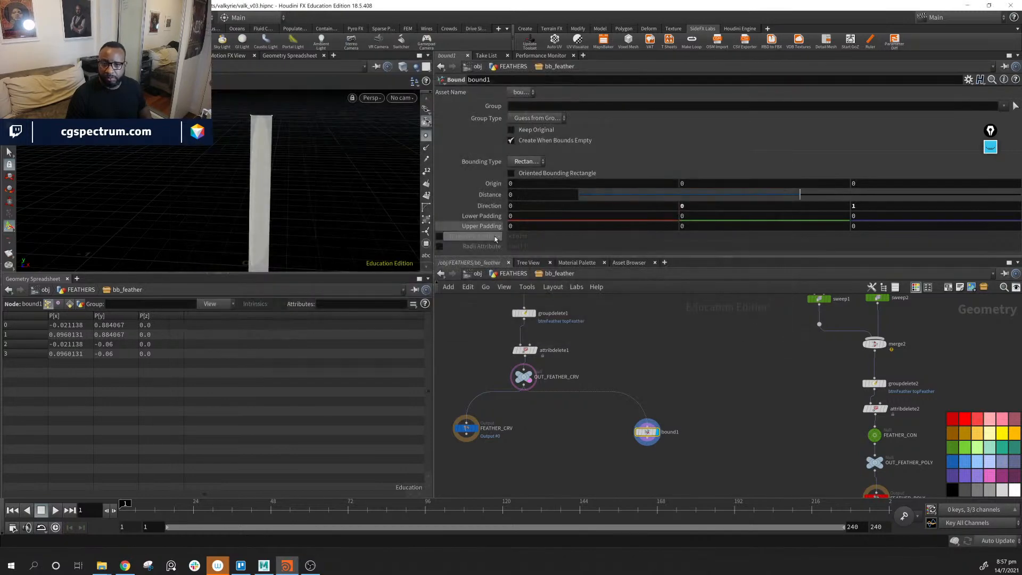
key(ctrl+z)
Set both the lower and upper padding of bound1 to 0.017 on all three axes.
middle_drag(489, 216, 581, 274)
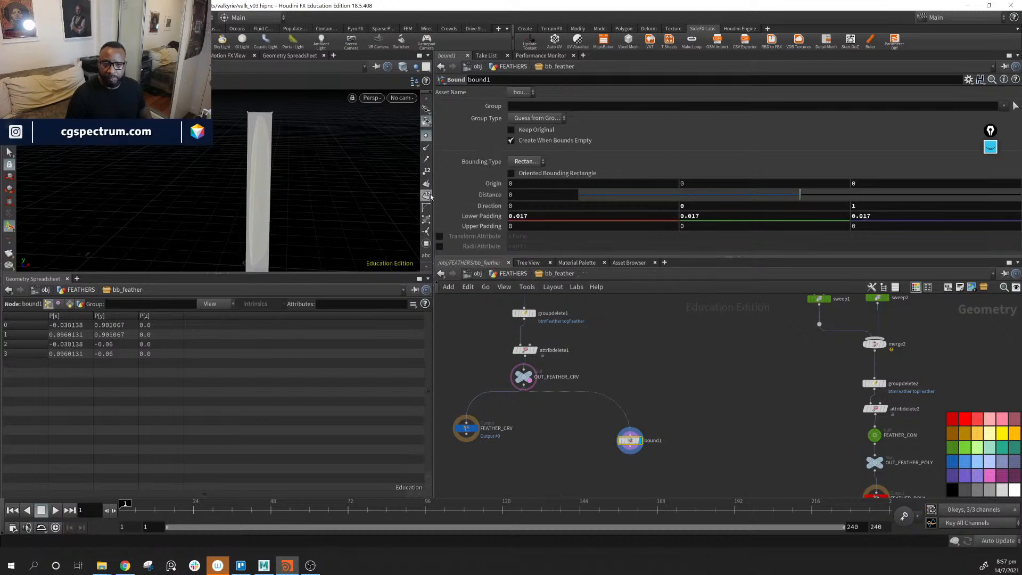
middle_drag(481, 227, 574, 279)
alt+middle_drag(321, 244, 325, 209)
alt+drag(326, 209, 319, 215)
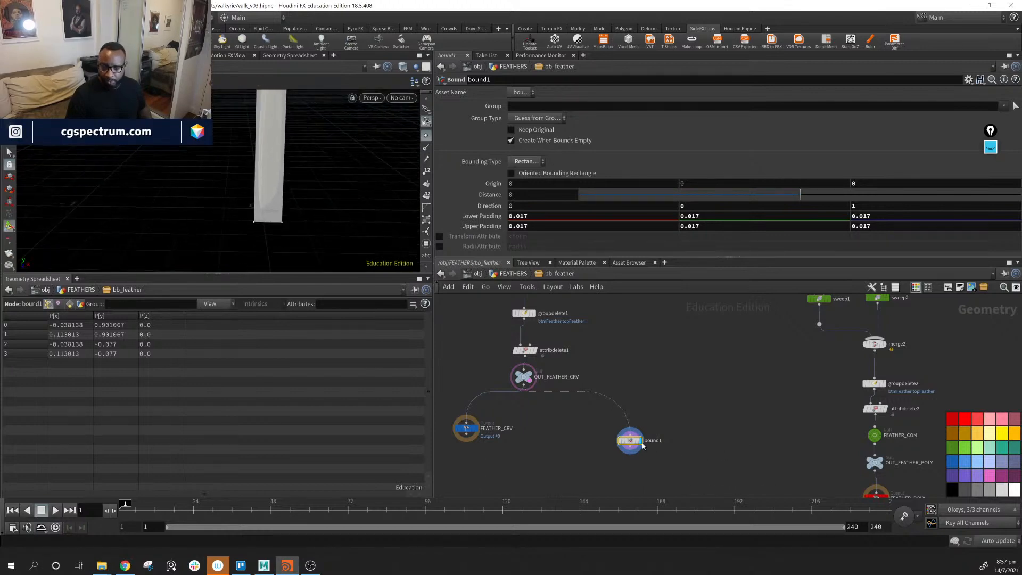
Spread out the nodes below OUT_FEATHER_CRV, moving the FEATHER_CRV output lower and bound1 further to the side.
middle_drag(533, 438, 596, 434)
drag(533, 429, 591, 478)
alt+drag(257, 176, 237, 189)
mouse_move(689, 437)
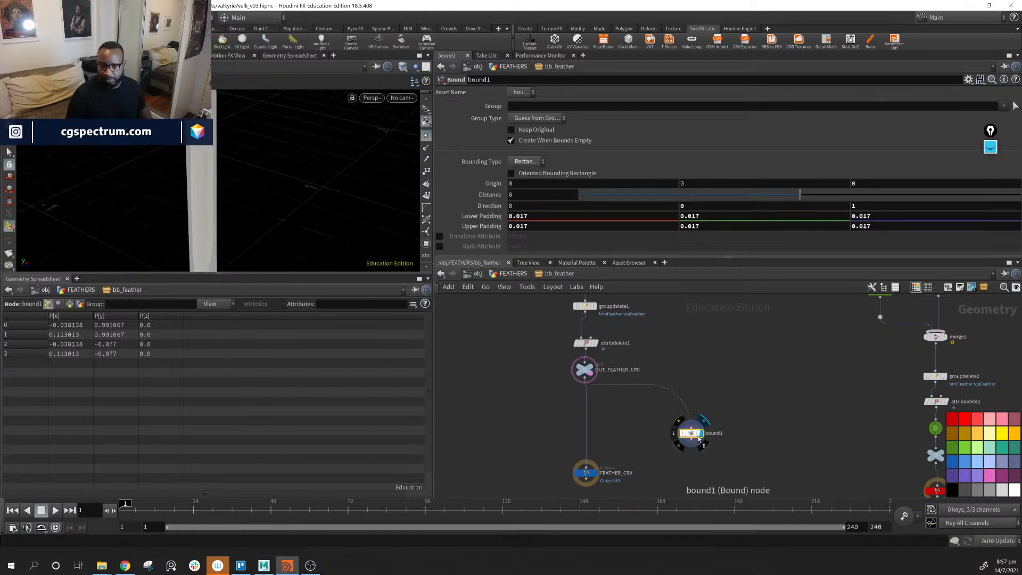
drag(688, 441, 711, 439)
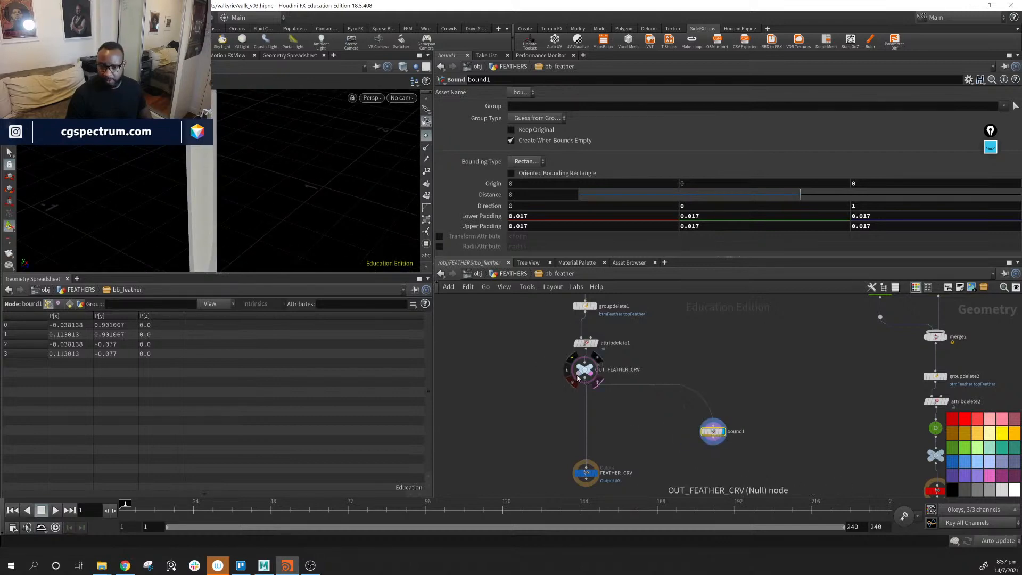
Rewire bound1 to branch directly from attribdelete1, and move OUT_FEATHER_CRV and FEATHER_CRV lower in the network.
drag(586, 377, 587, 409)
drag(595, 358, 737, 407)
middle_drag(762, 428, 717, 401)
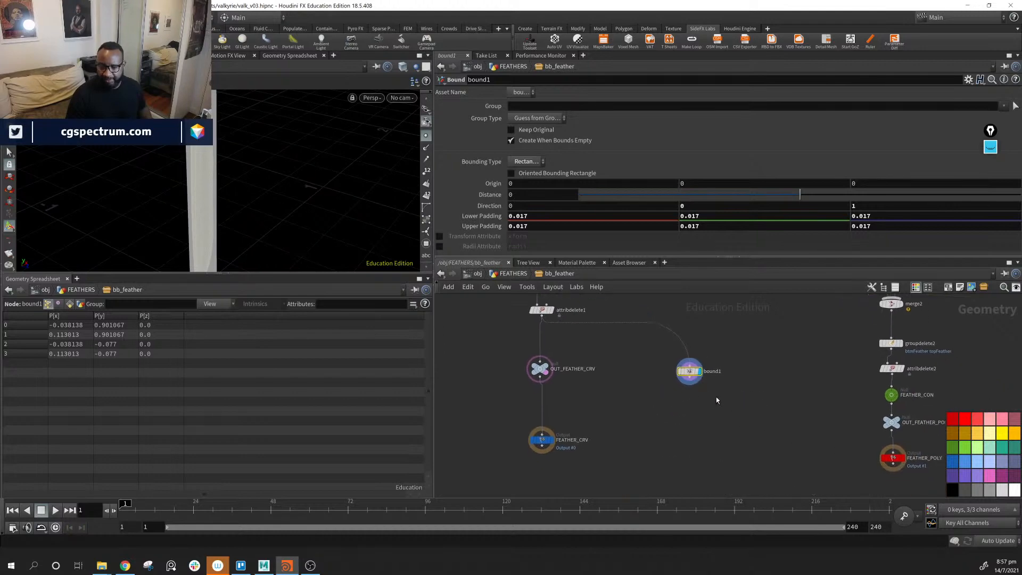
drag(509, 342, 564, 454)
drag(542, 373, 542, 392)
click(609, 401)
alt+drag(213, 173, 99, 185)
Place a copy of the OUT_FEATHER_CRV null connected below bound1 and rename it OUT_FEATHER_PROXY.
middle_drag(716, 425, 700, 396)
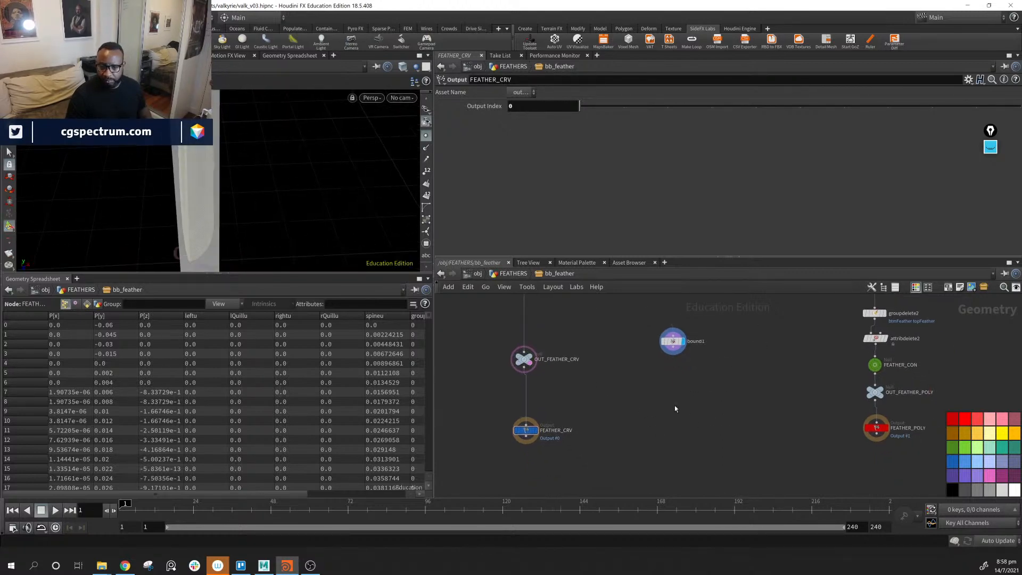
alt+drag(529, 362, 675, 392)
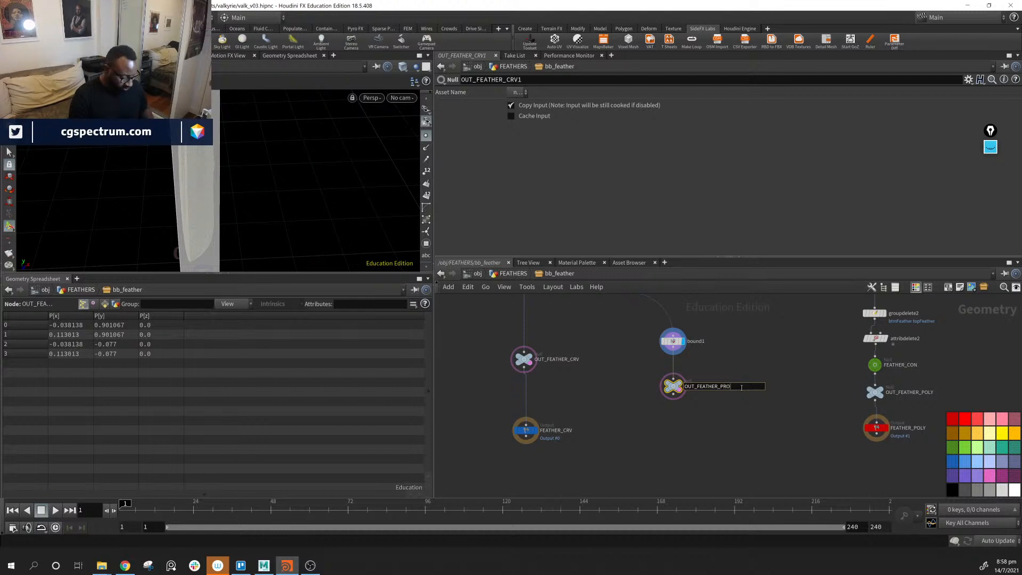
text(XY)
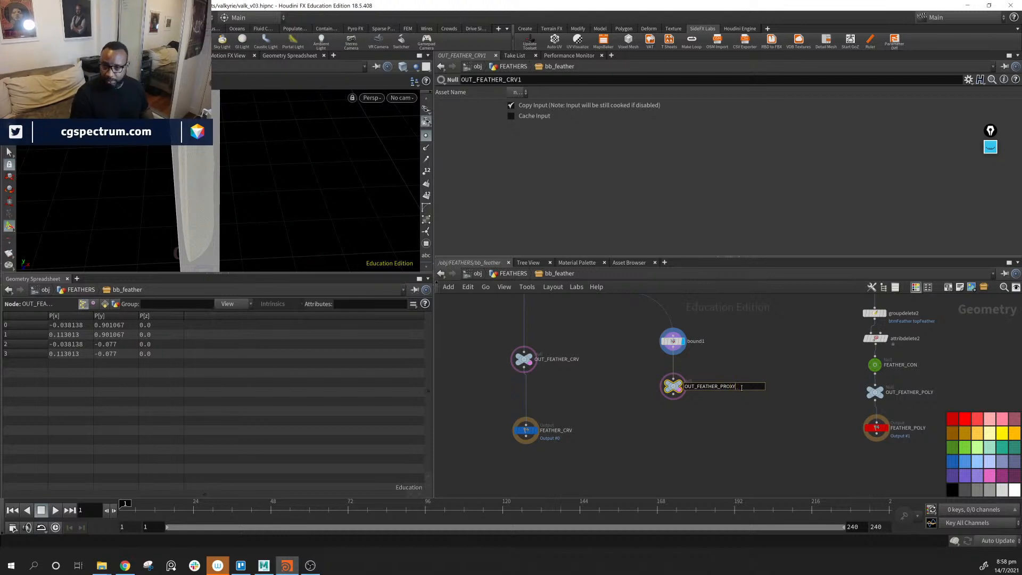
key(Return)
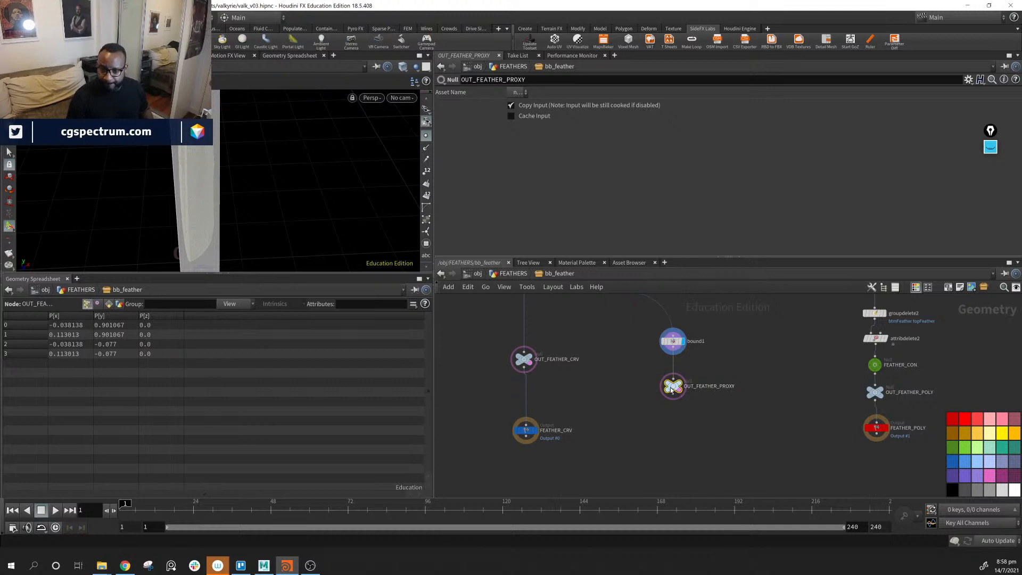
drag(670, 387, 670, 376)
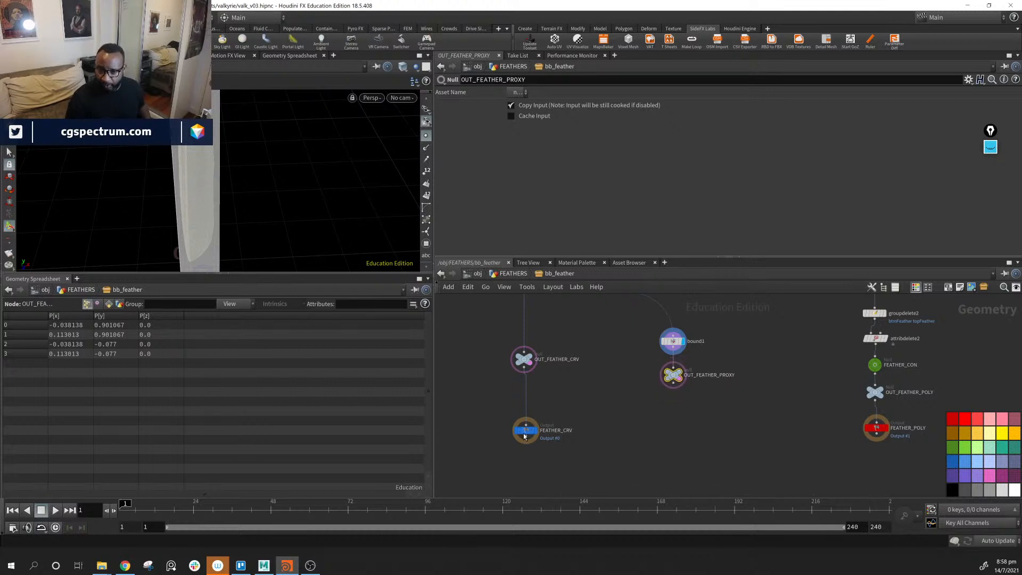
Duplicate the FEATHER_CRV output below OUT_FEATHER_PROXY, and colour the original output yellow and the copy green.
alt+drag(524, 437, 669, 431)
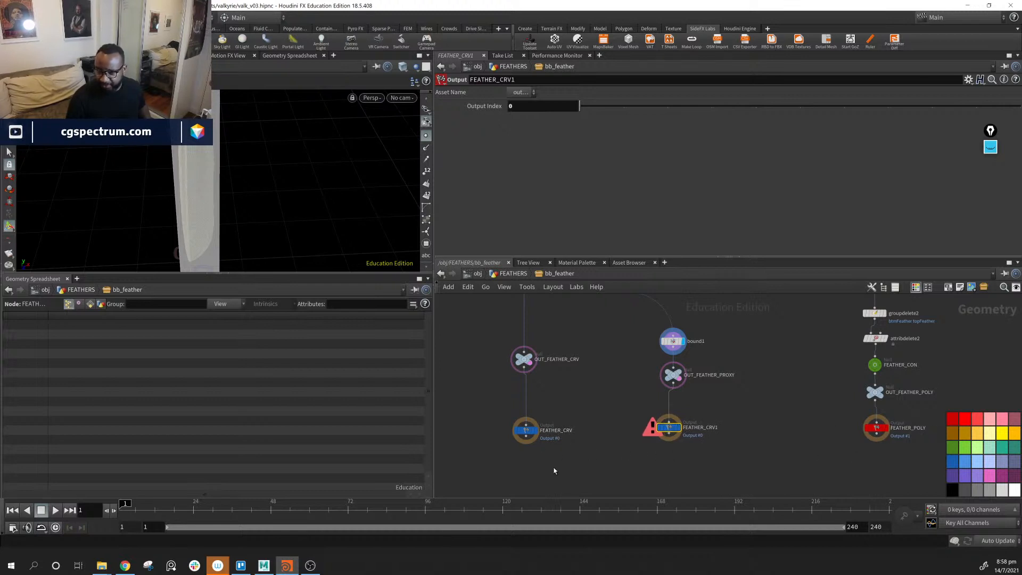
click(526, 431)
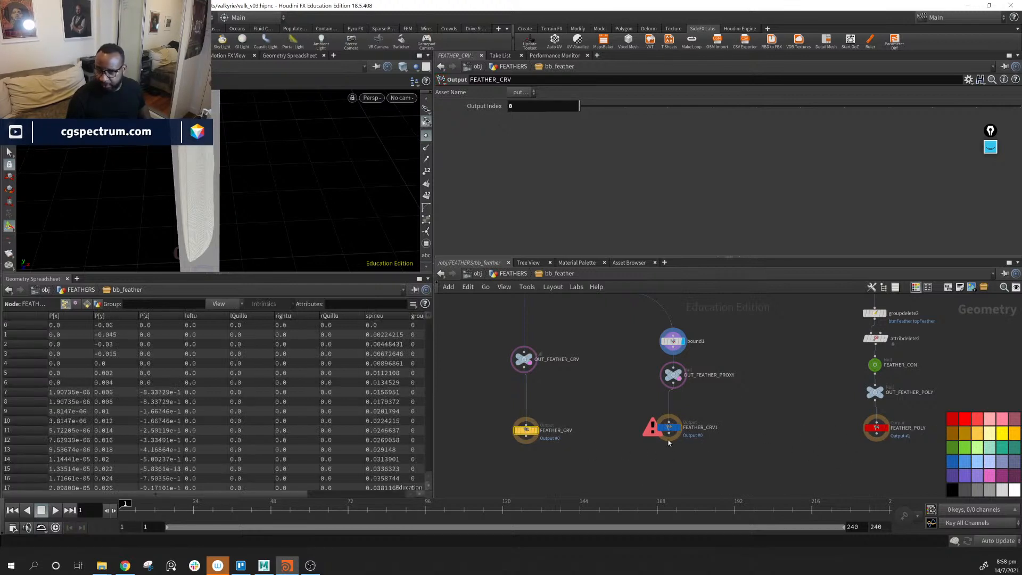
drag(720, 416, 615, 461)
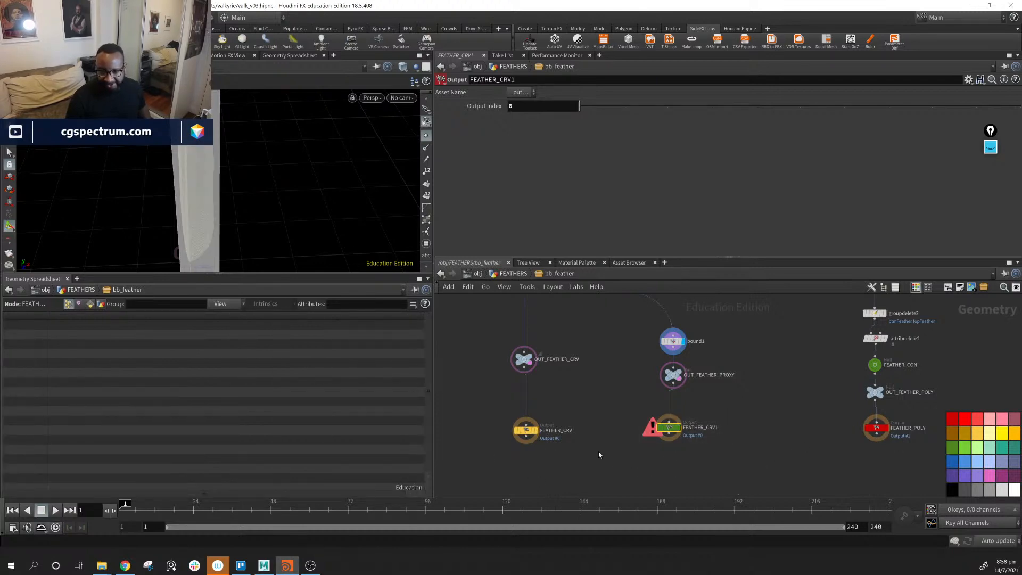
drag(671, 430, 679, 441)
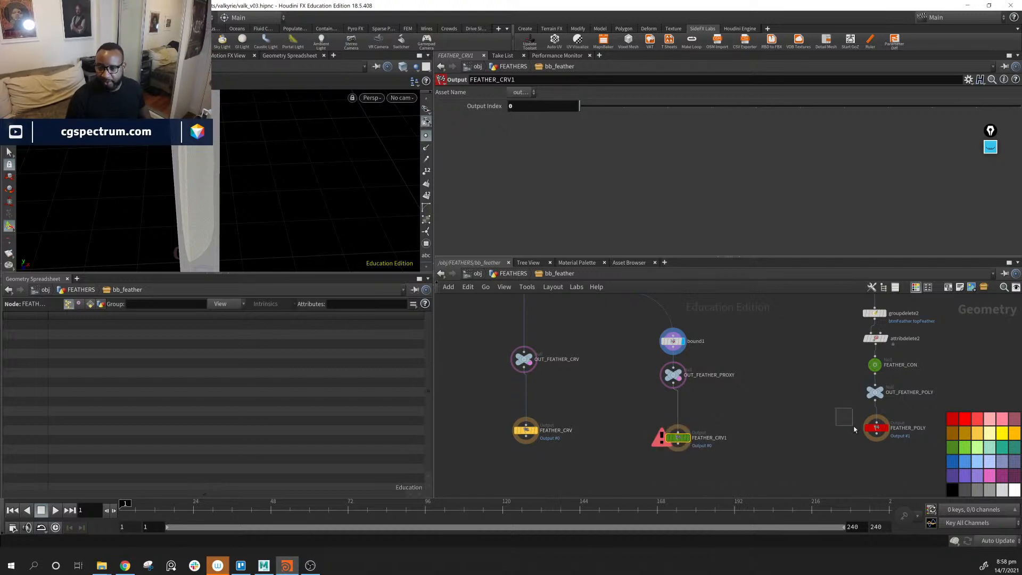
Set the output index of FEATHER_CRV to 1 and of FEATHER_POLY to 2, and align the green output under OUT_FEATHER_PROXY.
drag(854, 430, 878, 440)
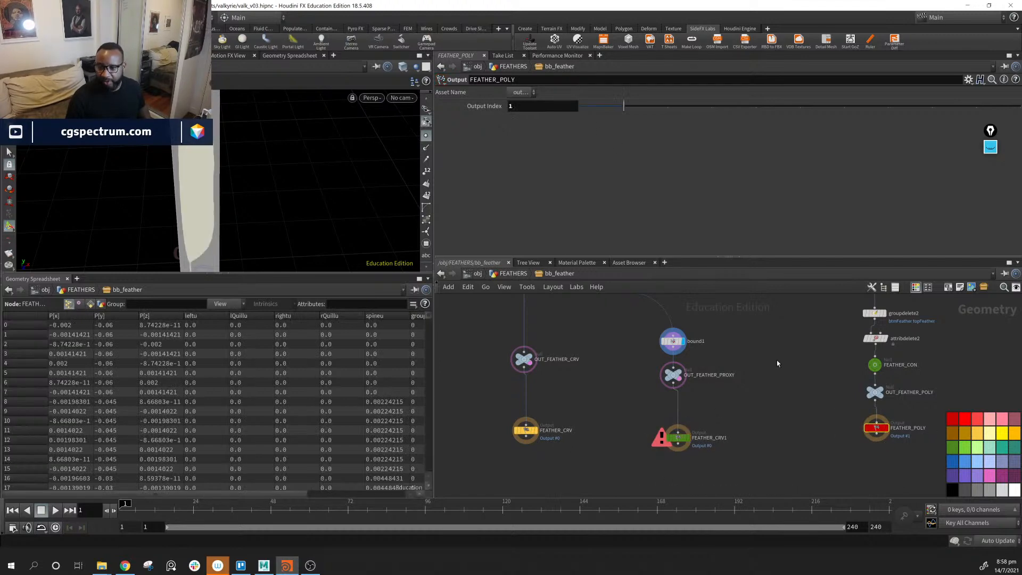
click(687, 444)
click(525, 430)
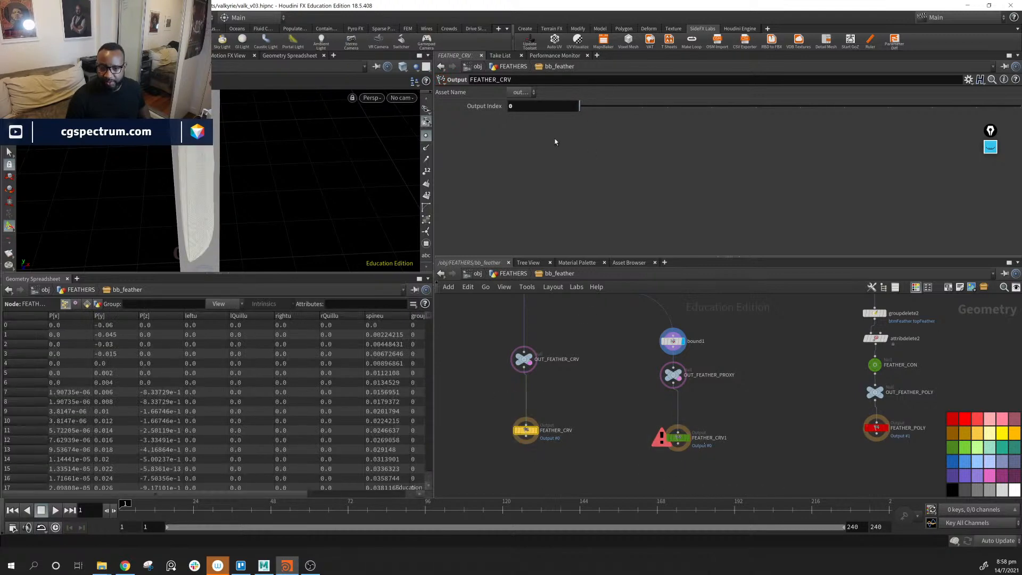
drag(580, 106, 626, 108)
drag(887, 449, 886, 448)
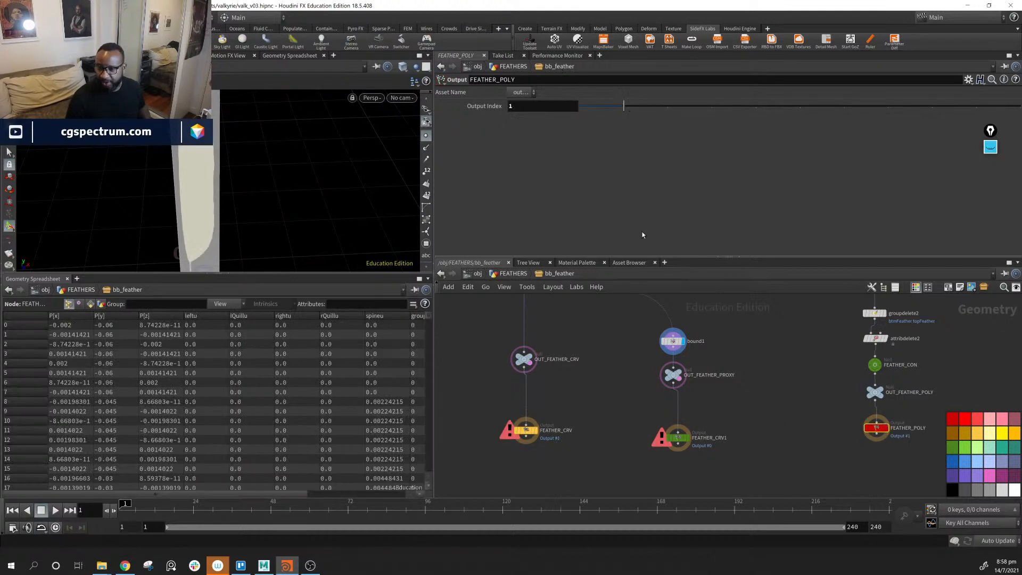
click(668, 106)
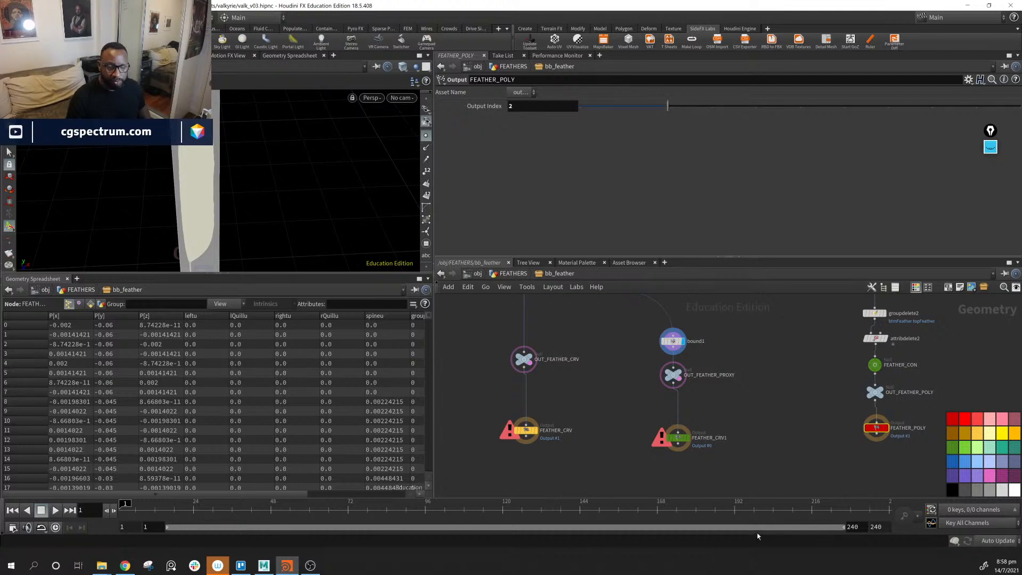
drag(686, 442, 687, 434)
click(547, 434)
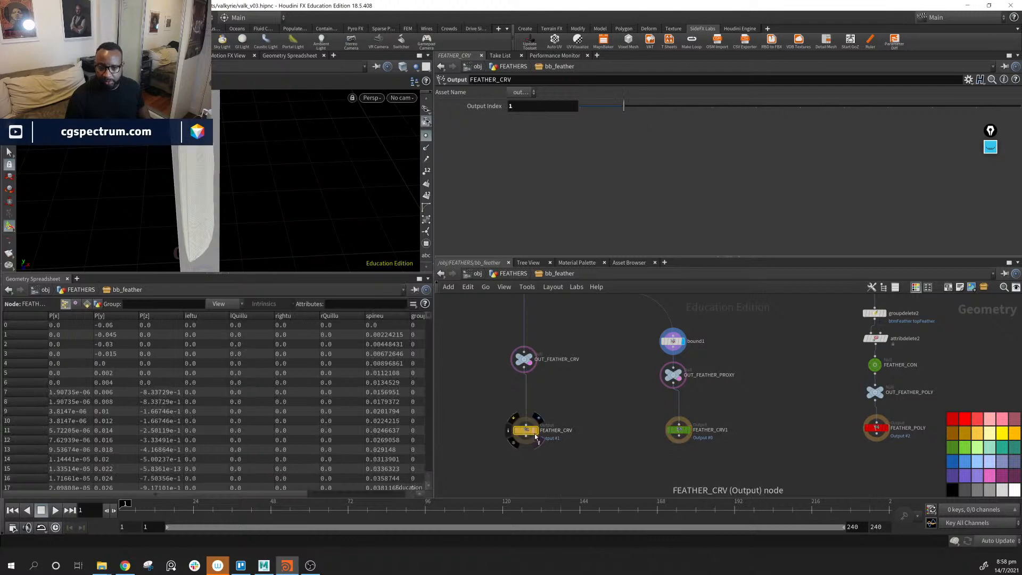
drag(680, 429, 675, 427)
middle_drag(738, 407, 738, 419)
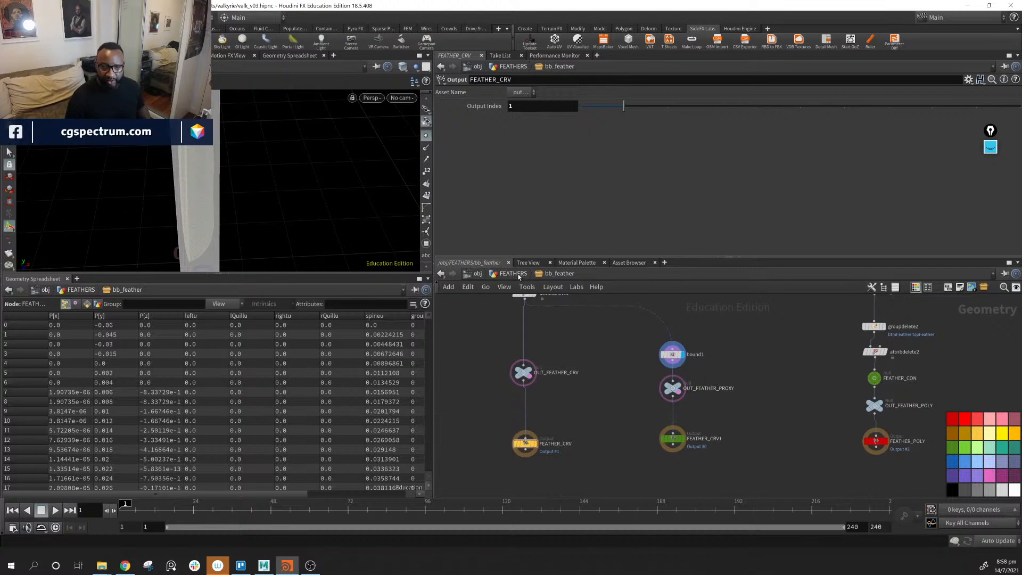
Return to the FEATHERS network and apply Maximum Outputs of 3 in bb_feather's type properties.
click(514, 274)
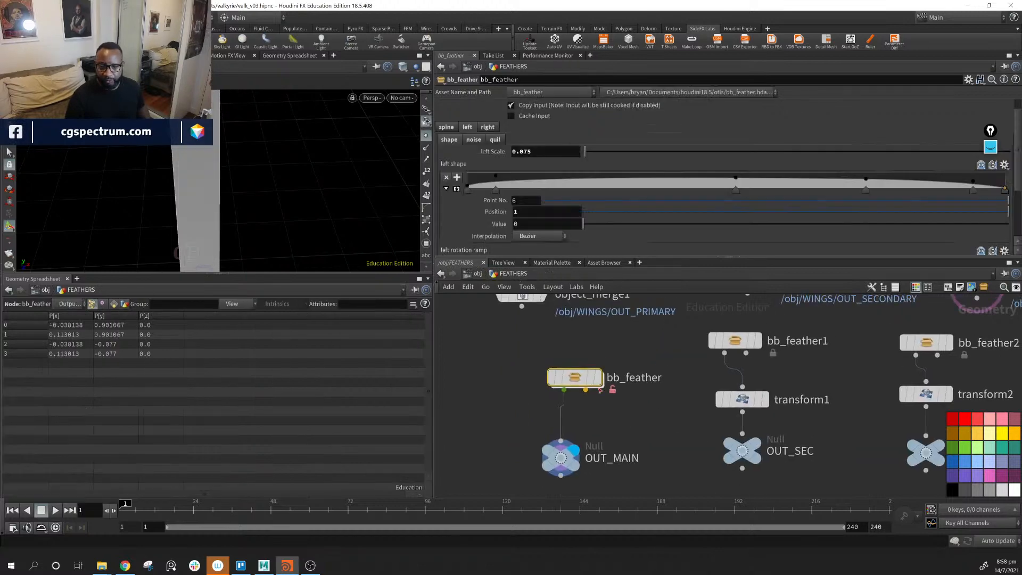
ctrl+shift+click(572, 378)
click(619, 313)
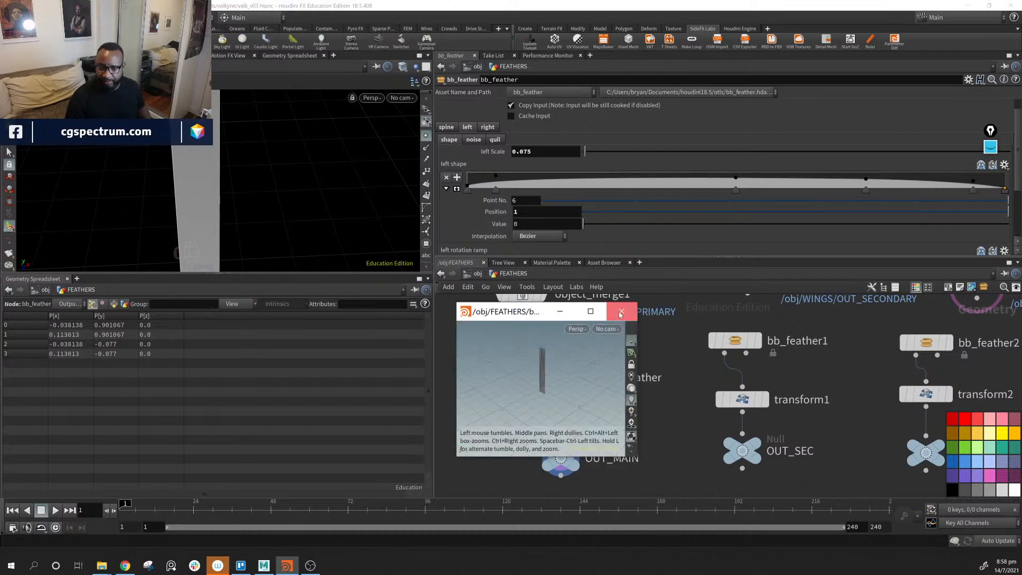
right_click(582, 377)
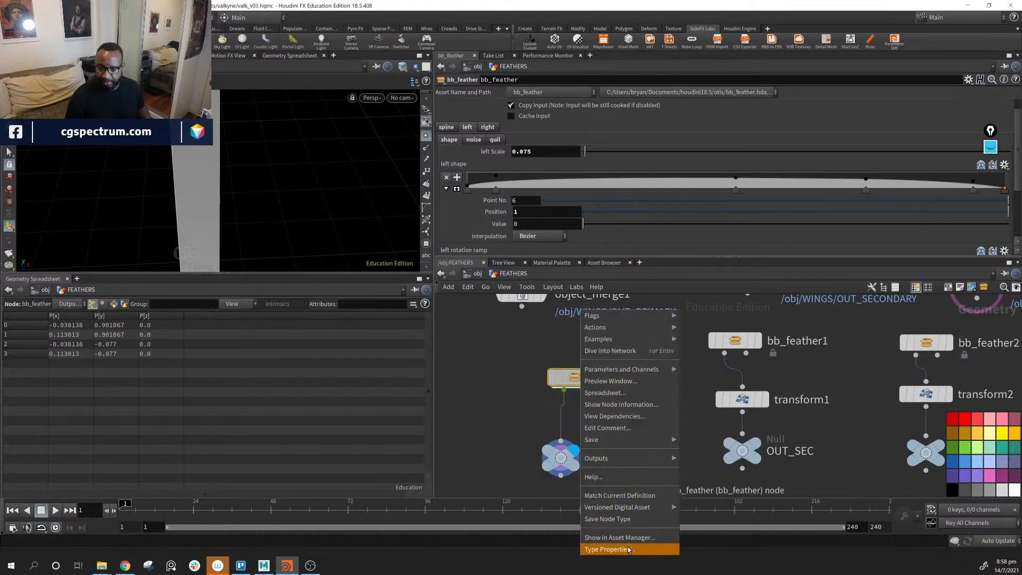
click(607, 550)
drag(377, 268, 386, 274)
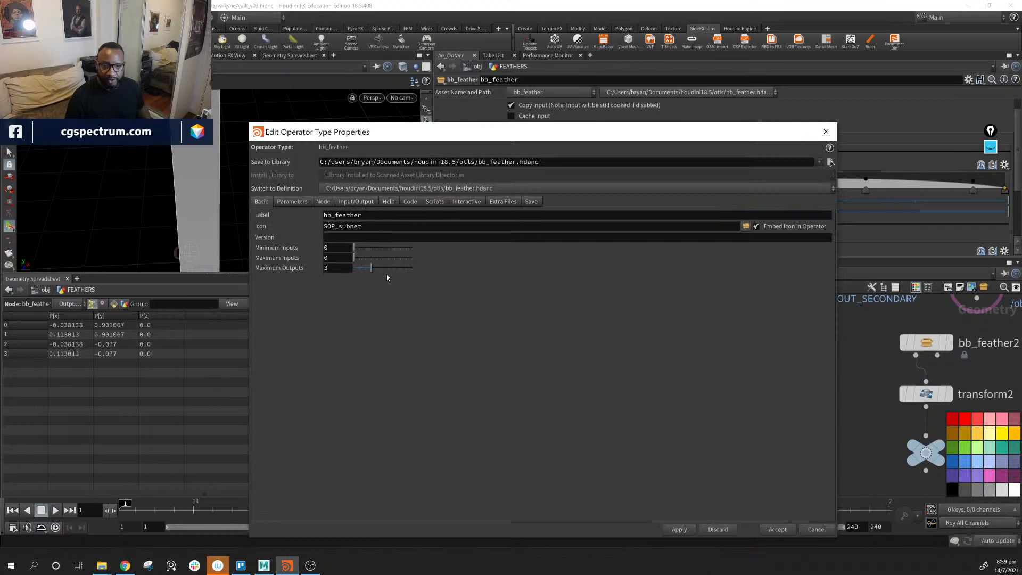
click(679, 529)
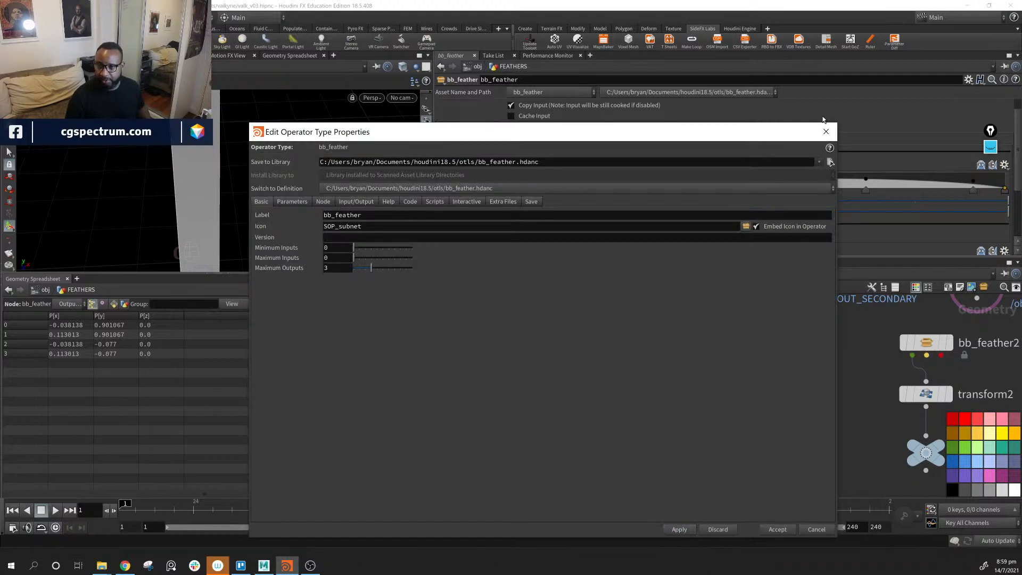
click(826, 131)
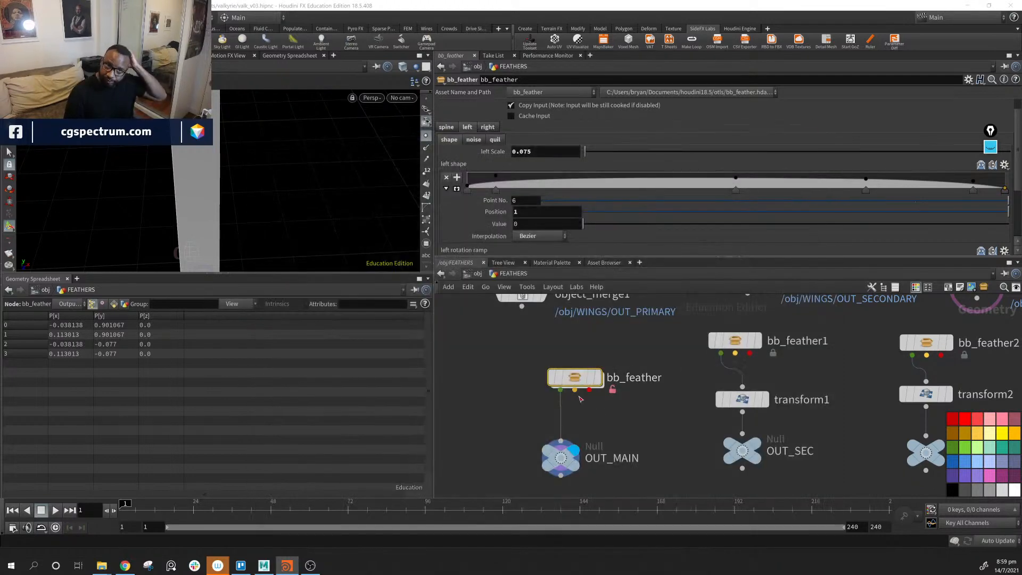
Connect bb_feather's second output to OUT_MAIN and examine its point attributes in the spreadsheet.
alt+drag(278, 246, 311, 203)
alt+right_drag(311, 203, 238, 186)
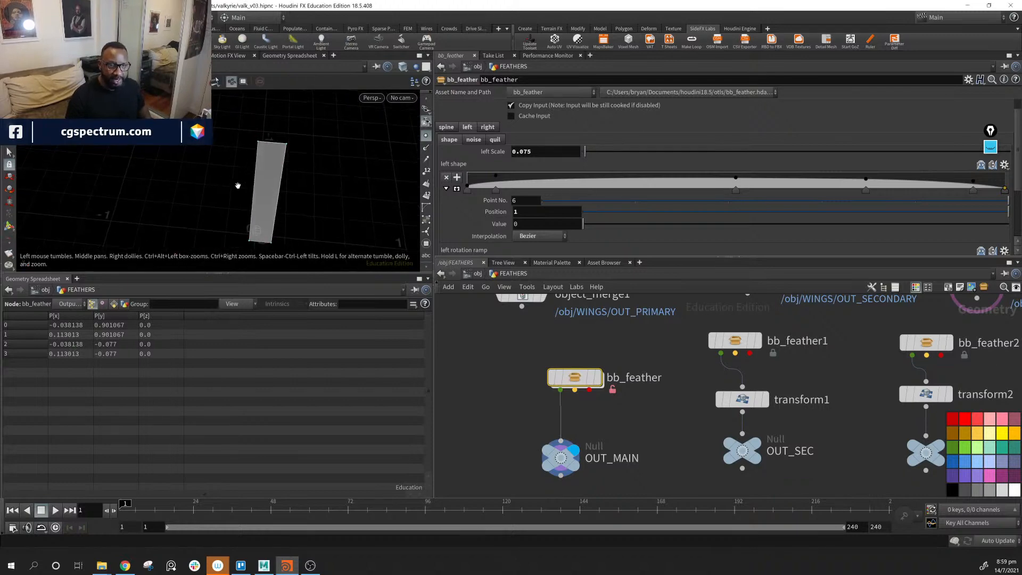
drag(238, 186, 276, 169)
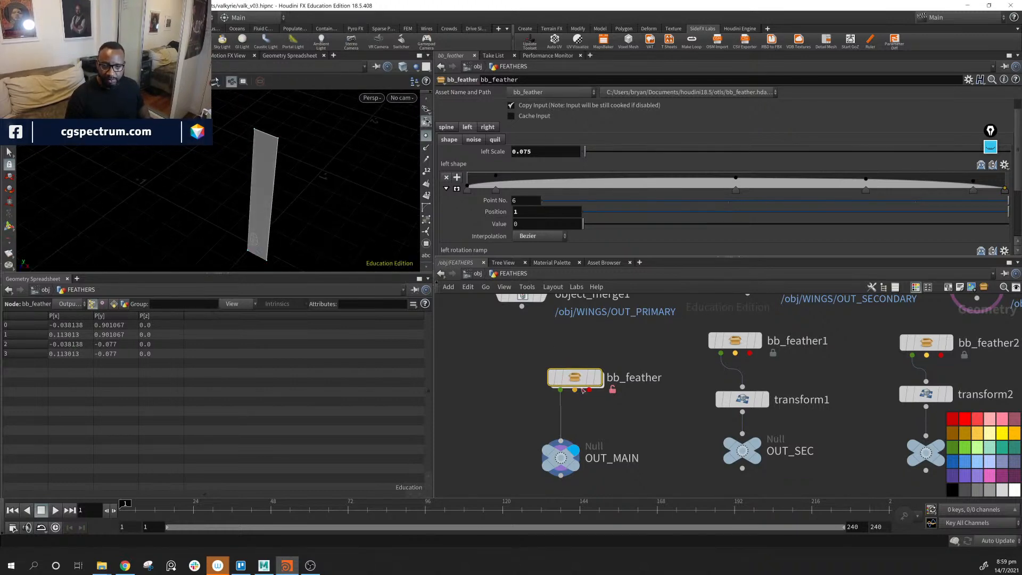
drag(575, 390, 559, 442)
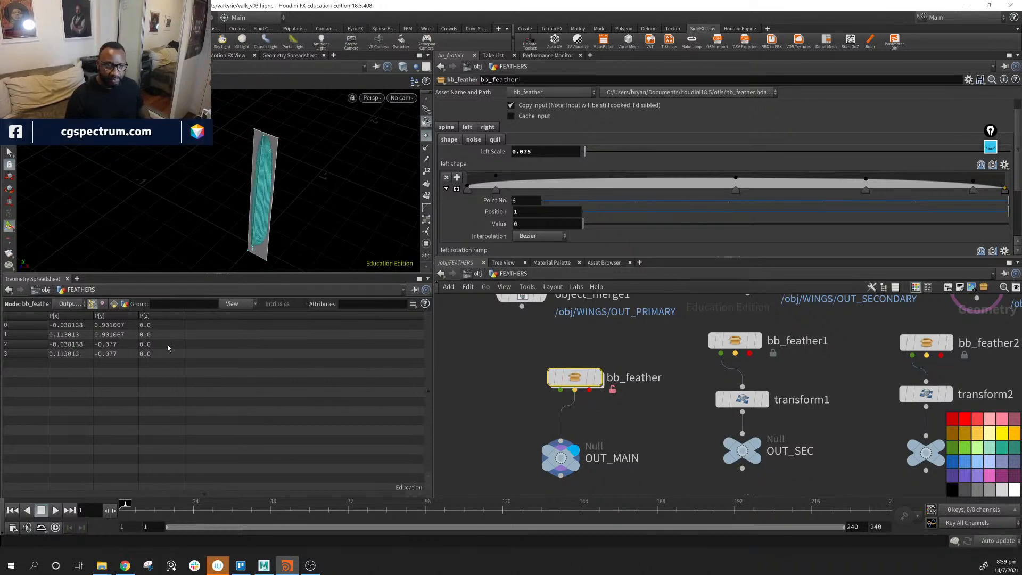
click(561, 457)
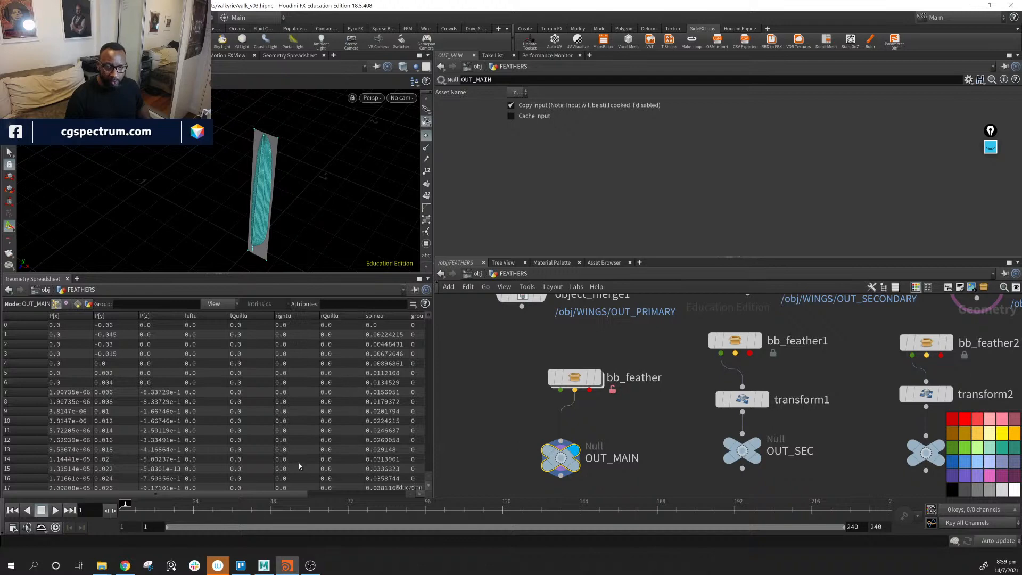
drag(285, 494, 330, 494)
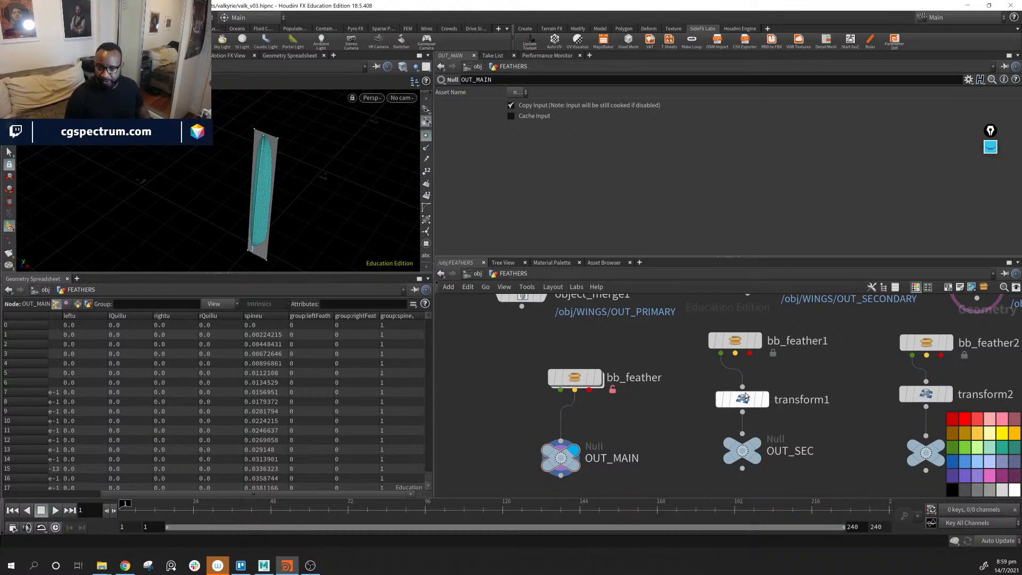
drag(731, 372, 721, 354)
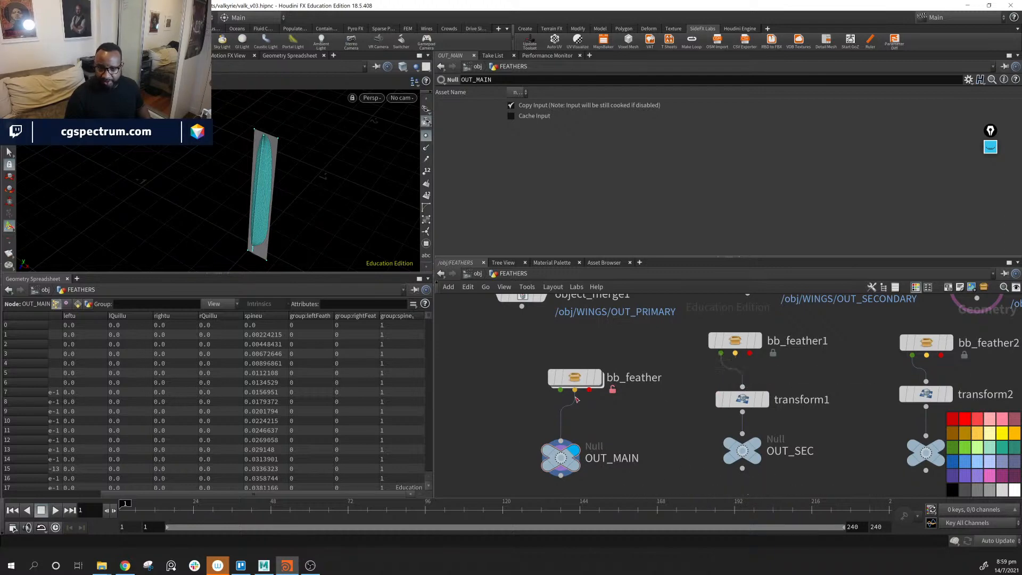
Reconnect bb_feather's first output to OUT_MAIN so it carries the bounding rectangle.
drag(576, 399, 561, 390)
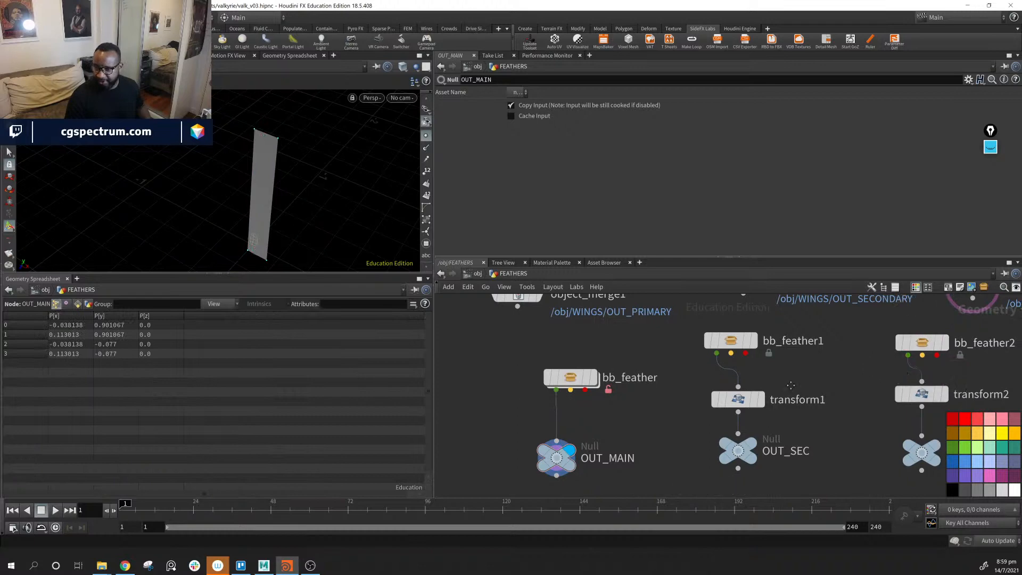
middle_drag(791, 386, 724, 404)
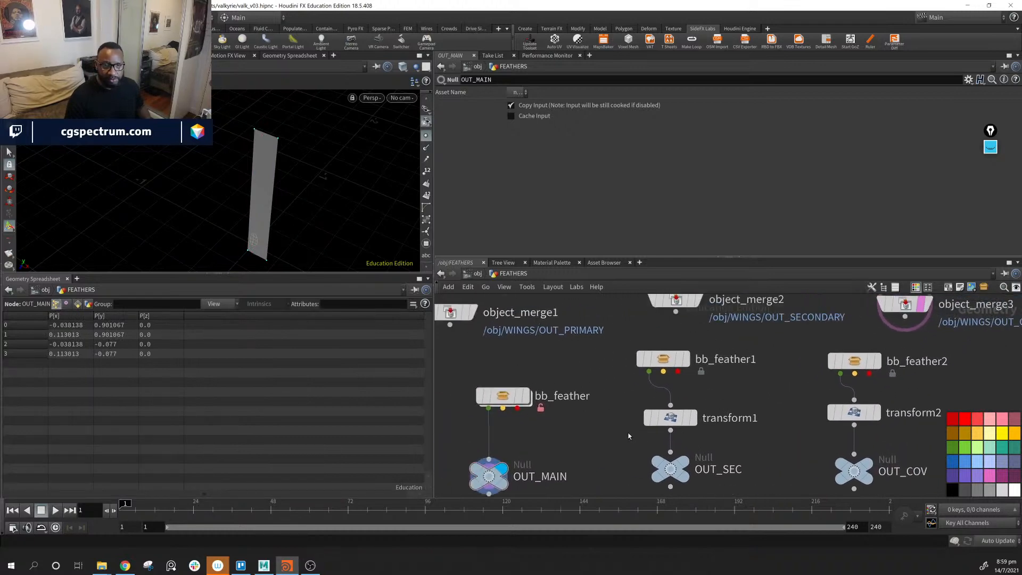
middle_drag(618, 440, 641, 422)
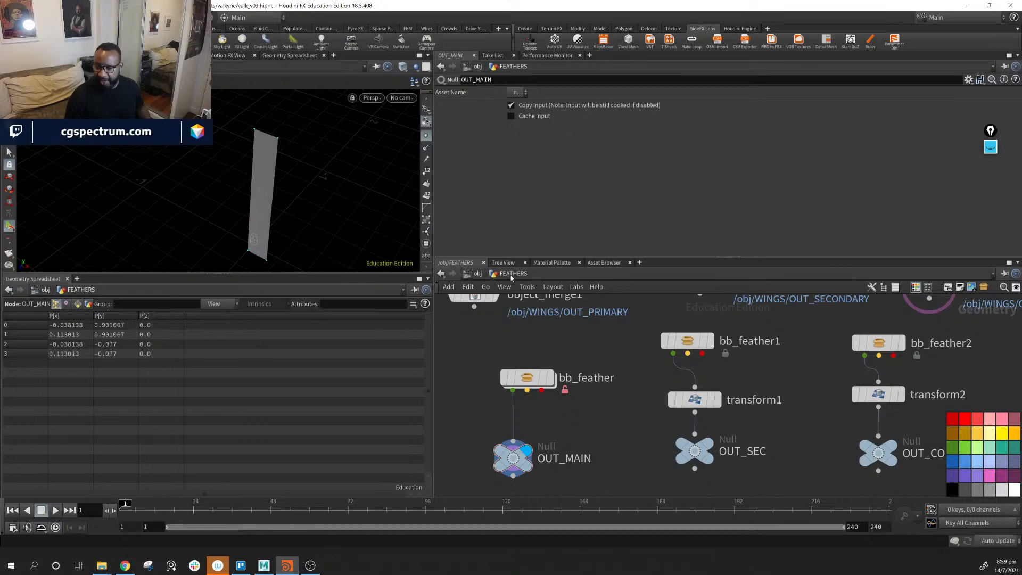
Go up to the object level, move FEATHERS further below WINGS, and select WINGS.
click(477, 273)
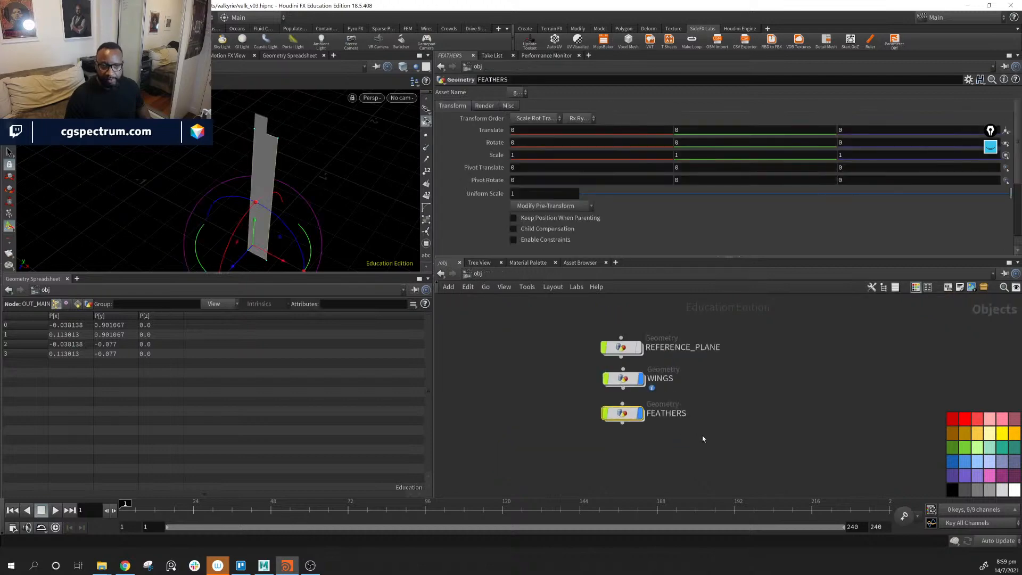
drag(628, 418, 631, 429)
click(624, 379)
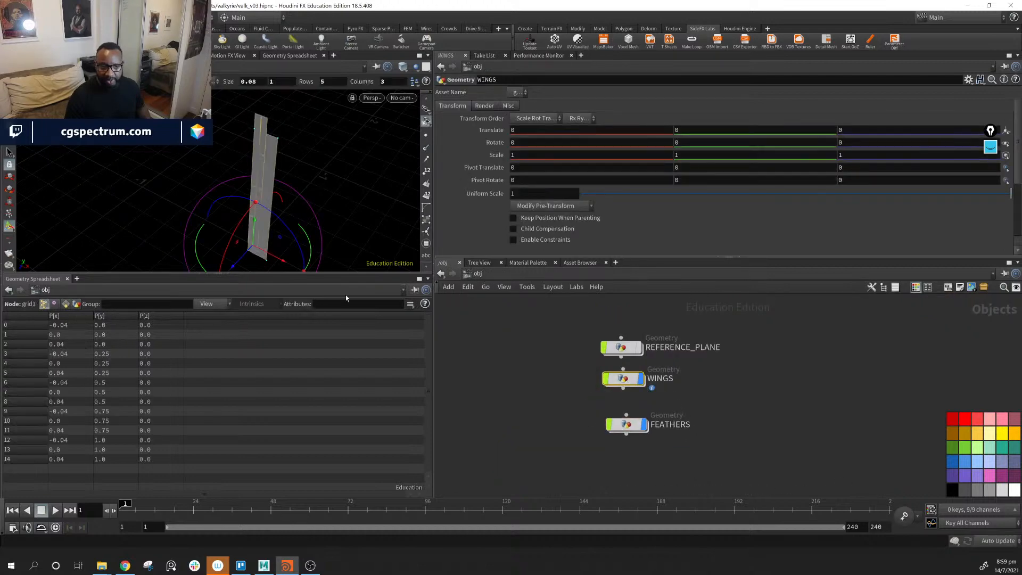
Open the WINGS network, display color3 at the end of the chain, and turn off point display in the viewport.
double_click(627, 381)
middle_drag(750, 396, 716, 345)
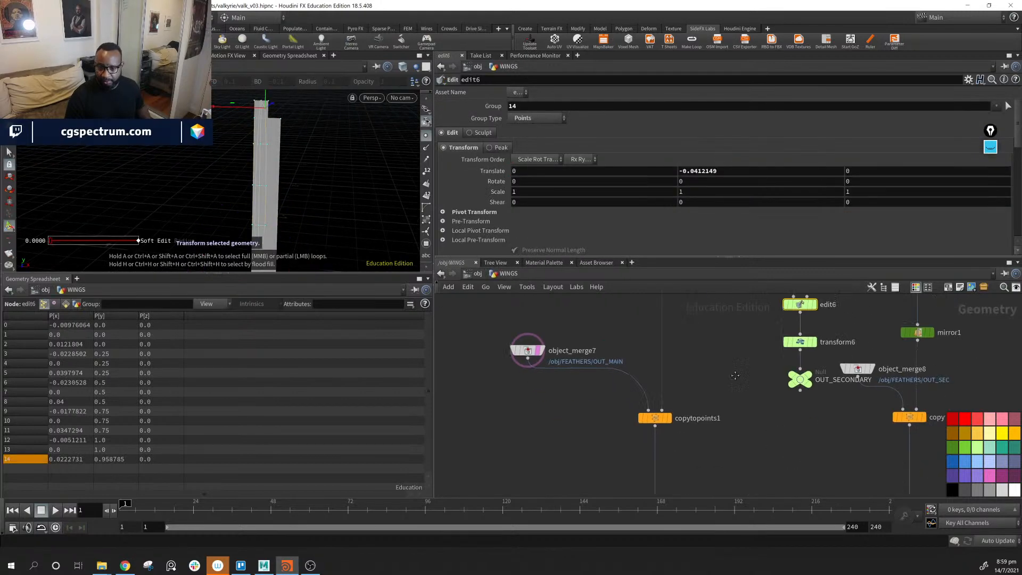
scroll(719, 345, down, 11)
middle_drag(750, 384, 713, 315)
scroll(740, 397, up, 11)
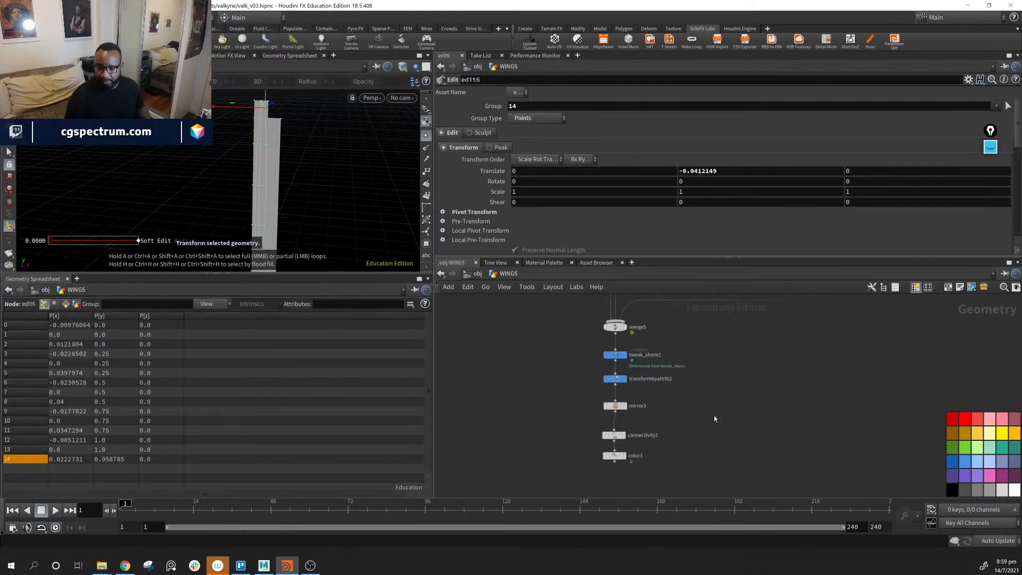
middle_drag(702, 421, 747, 380)
mouse_move(614, 448)
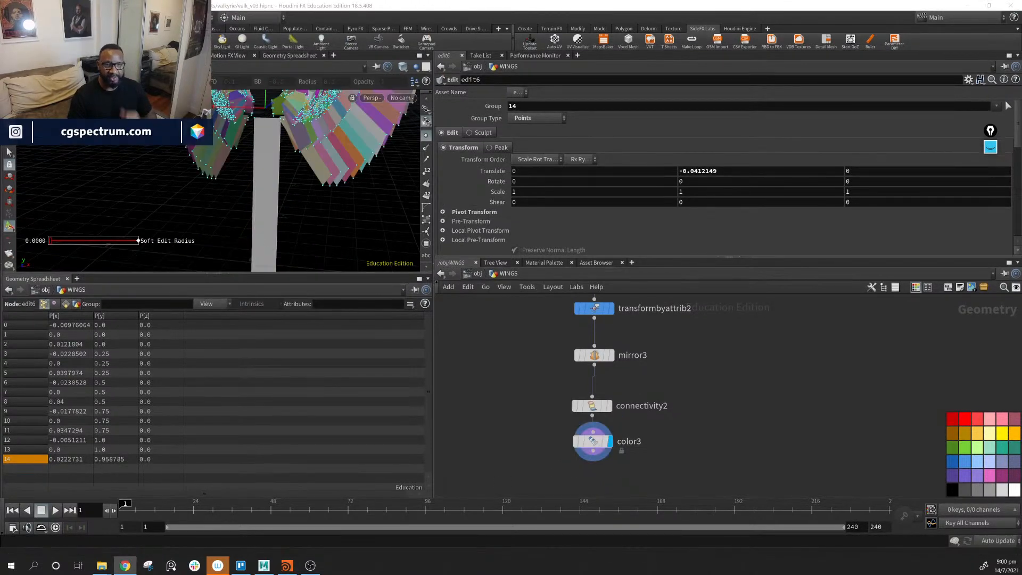
alt+drag(340, 139, 285, 187)
click(427, 136)
Display merge5 and inspect the unmirrored wing's feather proxies in the viewport with the shading mode switched.
middle_drag(672, 343, 687, 469)
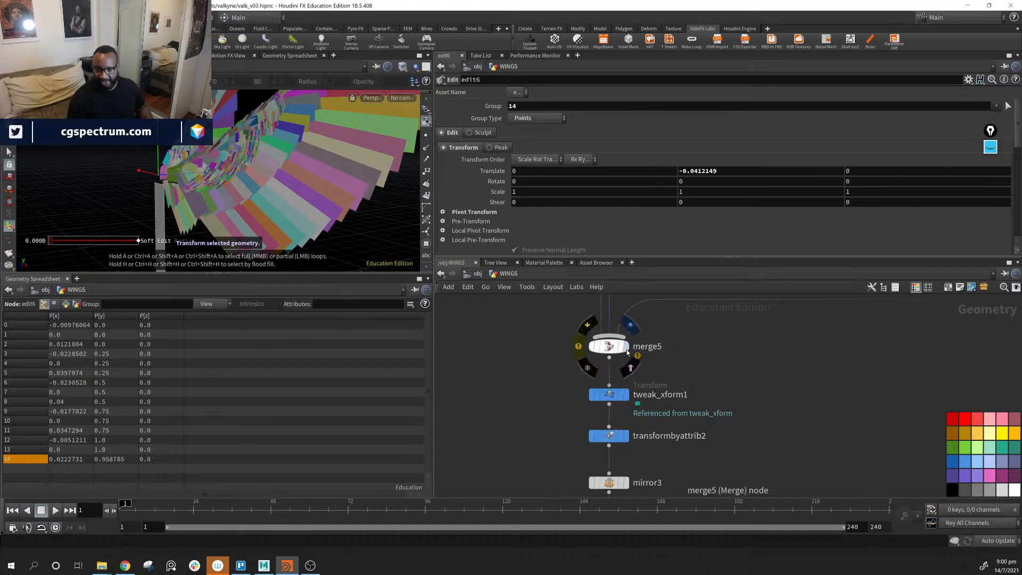
click(627, 348)
mouse_move(725, 395)
middle_down()
mouse_move(718, 373)
mouse_move(719, 387)
middle_up()
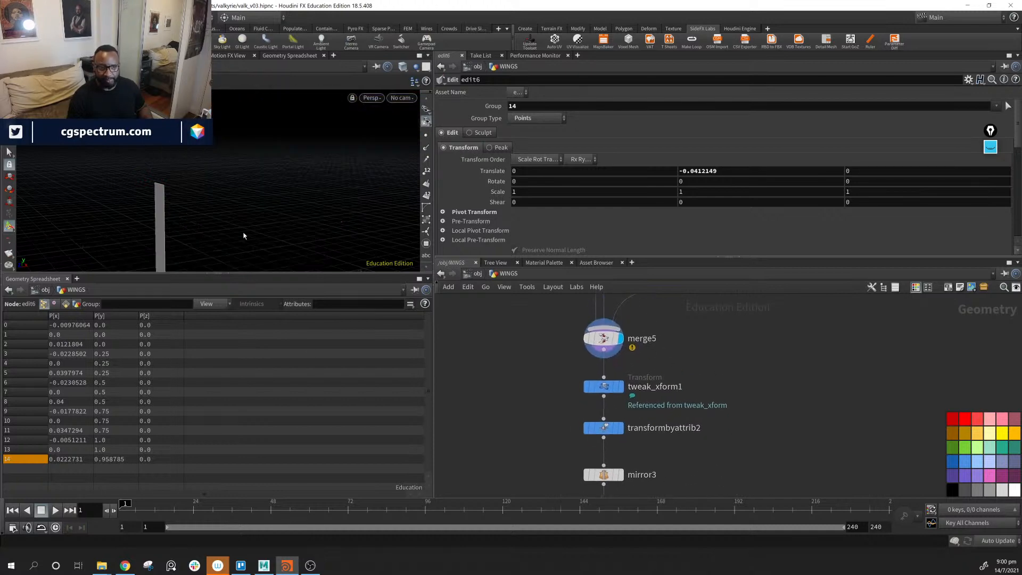
alt+middle_drag(244, 235, 266, 169)
mouse_move(266, 169)
alt+mouse_down()
mouse_move(264, 196)
mouse_move(317, 198)
mouse_move(251, 207)
alt+mouse_up()
key(shift+w)
alt+drag(177, 145, 261, 180)
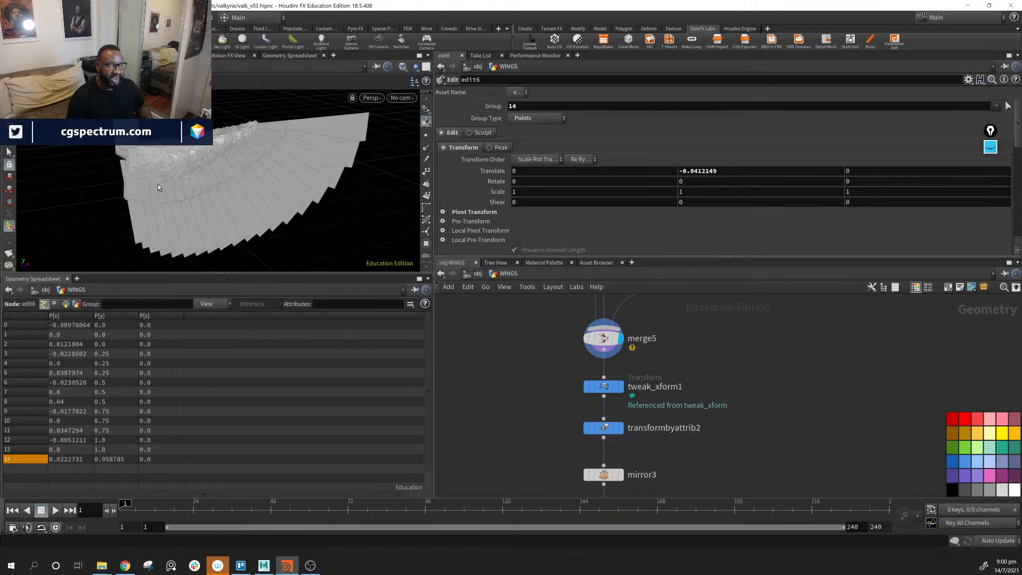
alt+drag(208, 249, 172, 207)
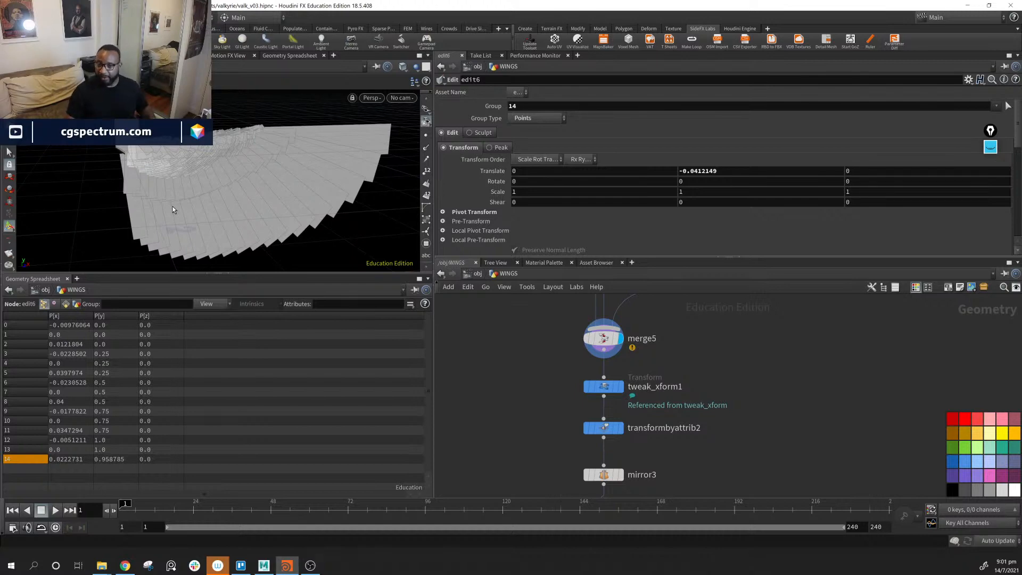
Go up to the object level and space REFERENCE_PLANE, WINGS and FEATHERS out in a column.
click(478, 273)
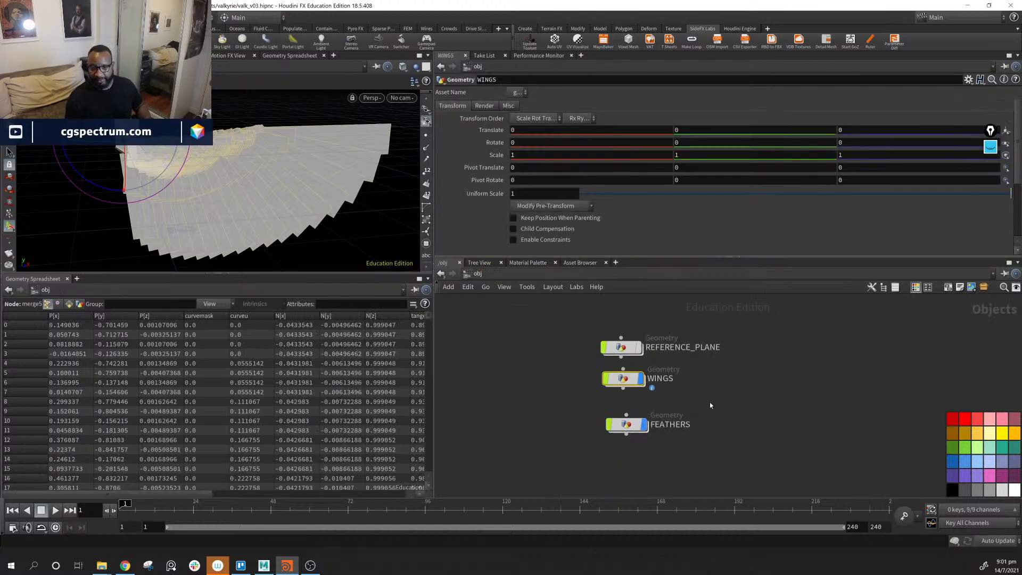
drag(618, 388, 626, 352)
click(622, 422)
drag(622, 422, 634, 394)
drag(620, 464, 635, 436)
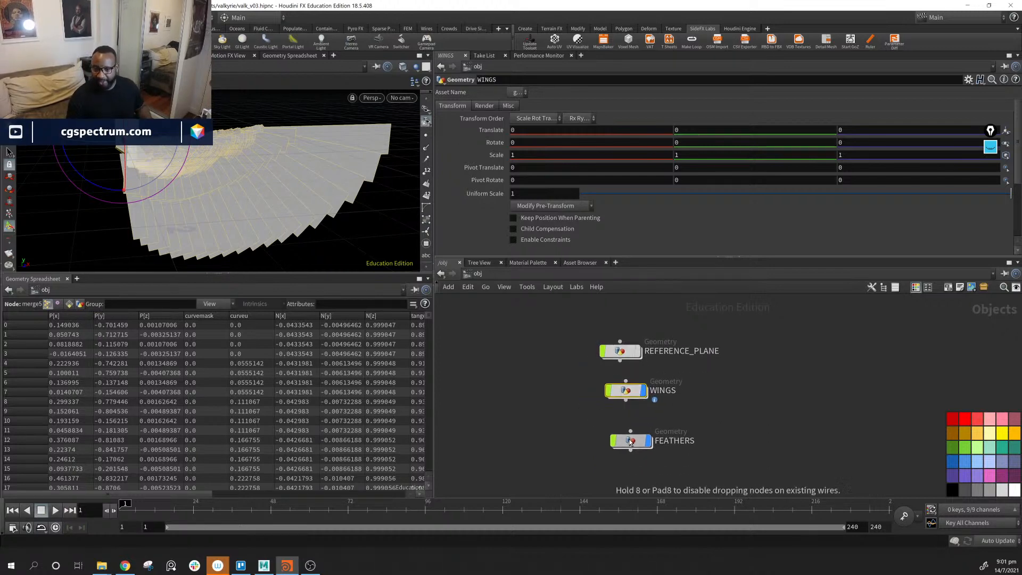
click(638, 395)
mouse_move(220, 209)
alt+mouse_down()
mouse_move(285, 212)
mouse_move(221, 203)
mouse_move(236, 197)
alt+mouse_up()
Open the FEATHERS network, place object_merge1 and object_merge2 above their feather nodes, and view the OUT_MAIN proxy.
double_click(631, 435)
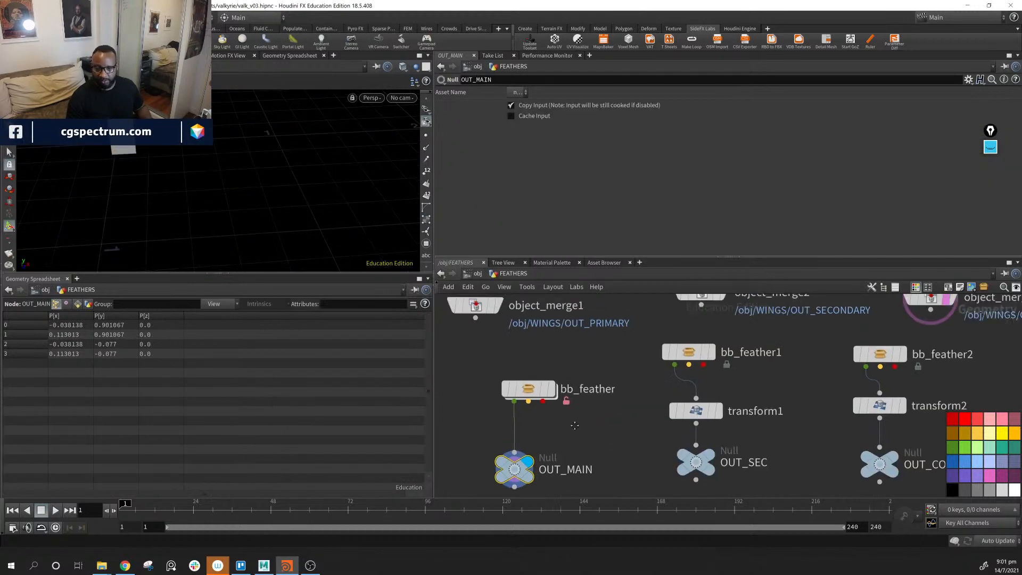
middle_drag(598, 448, 542, 422)
drag(487, 371, 515, 378)
drag(596, 362, 589, 364)
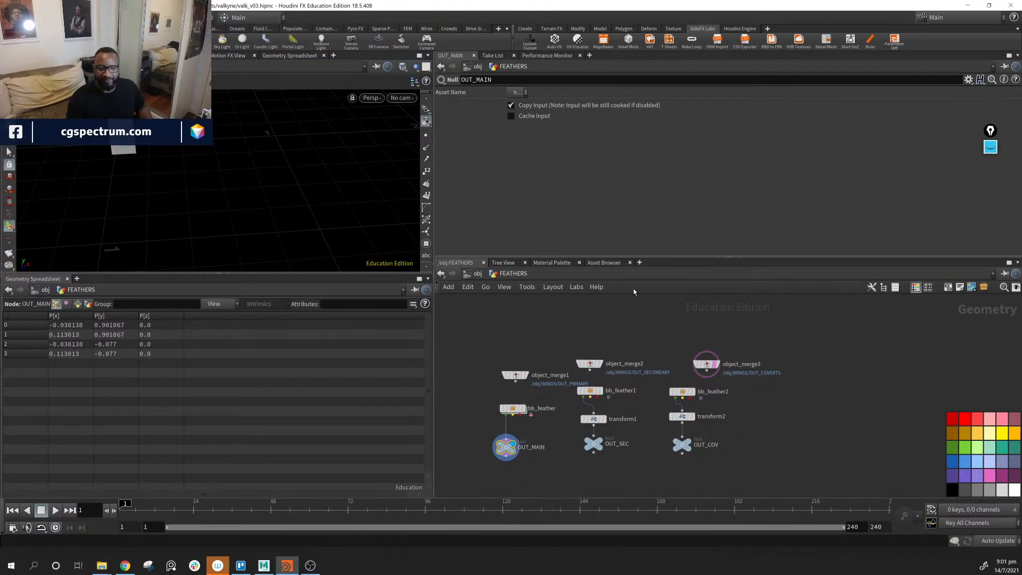
alt+middle_drag(157, 131, 228, 207)
alt+drag(228, 207, 156, 166)
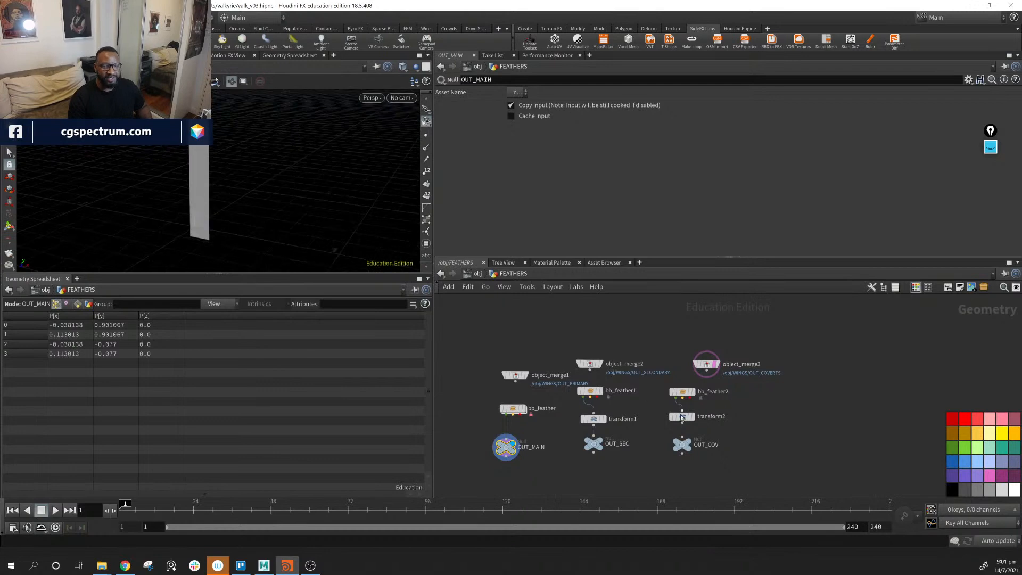
Move the bb_feather1 and bb_feather2 chains down so their feather nodes line up with bb_feather.
middle_drag(628, 467, 629, 436)
scroll(585, 328, up, 2)
drag(572, 346, 736, 385)
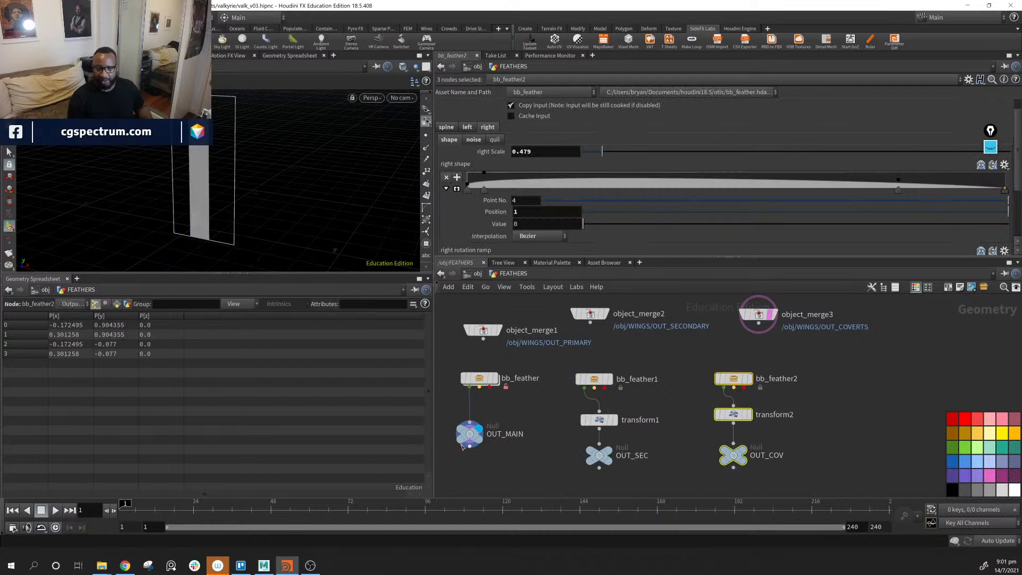
Save bb_feather's node type and match the node to its current definition.
right_click(481, 379)
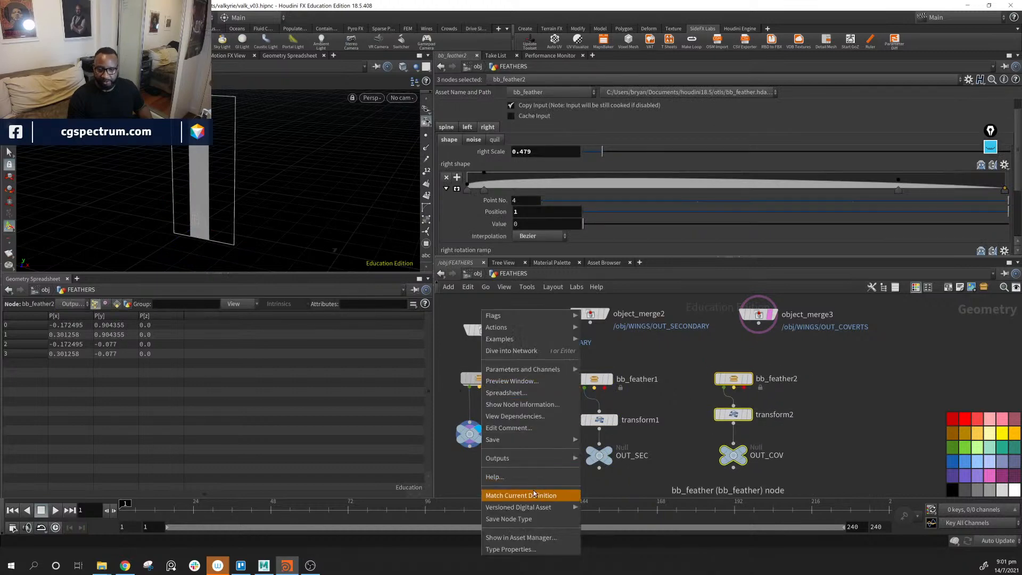
click(510, 519)
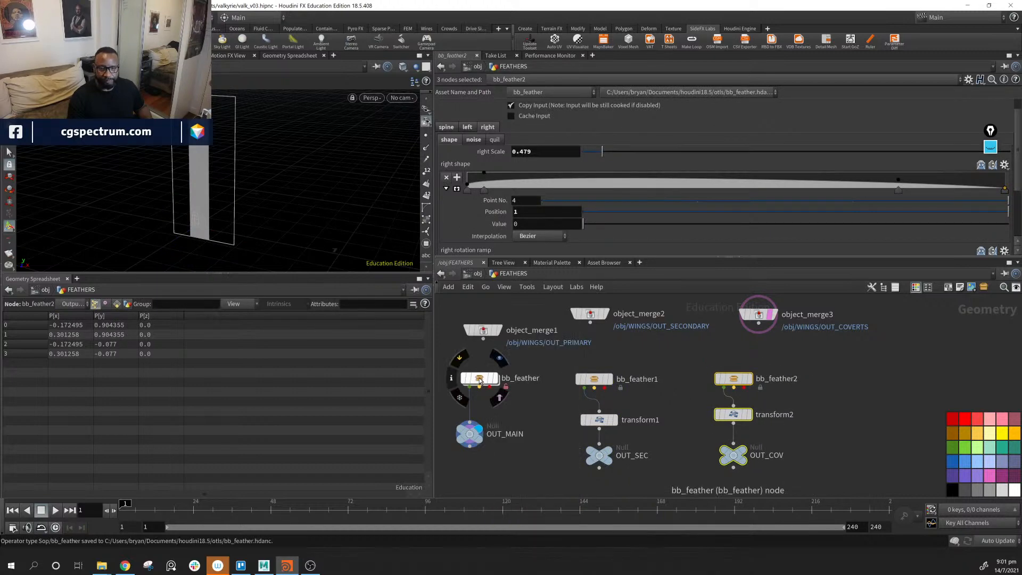
right_click(481, 383)
click(530, 493)
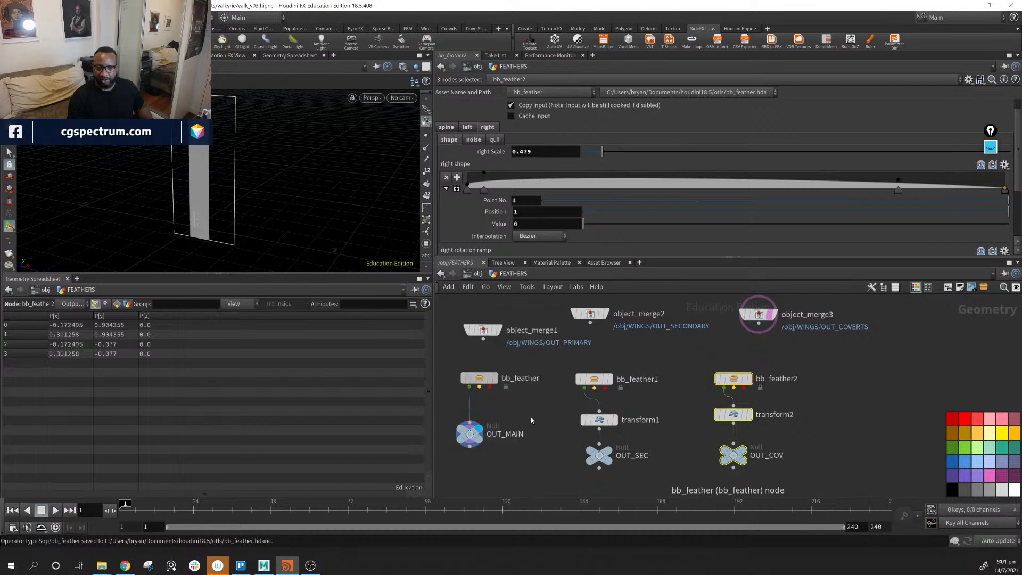
Save the scene file.
click(820, 396)
key(ctrl+s)
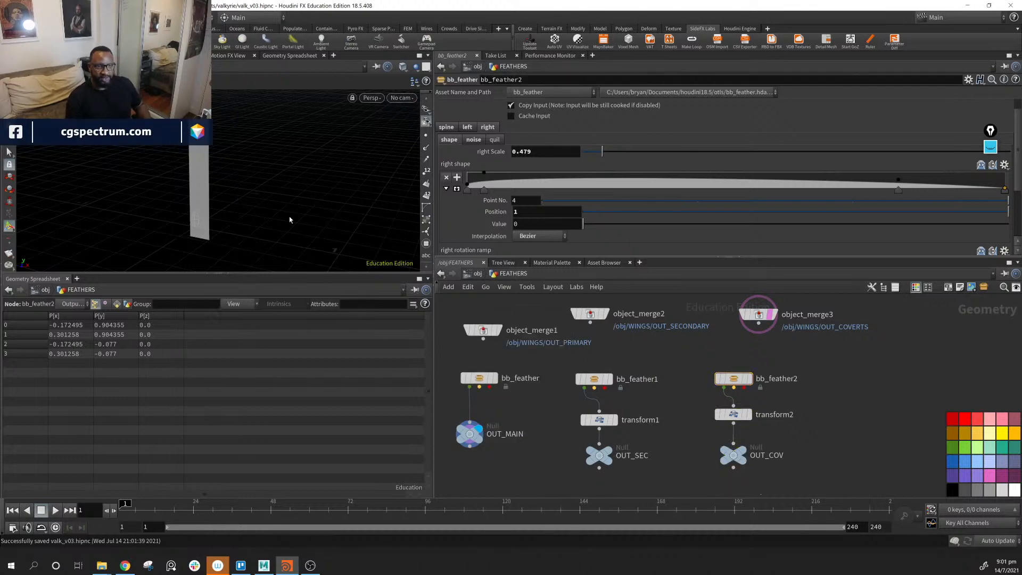